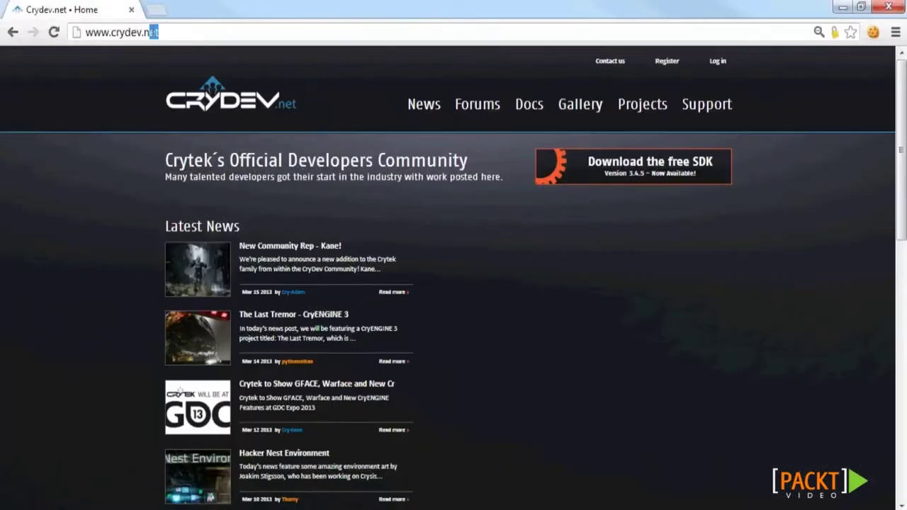
# Open the CryENGINE 3 Free SDK download page from crydev.net and review its version and file size
pyautogui.moveTo(149, 32); pyautogui.dragTo(92, 32)
pyautogui.click(103, 150)
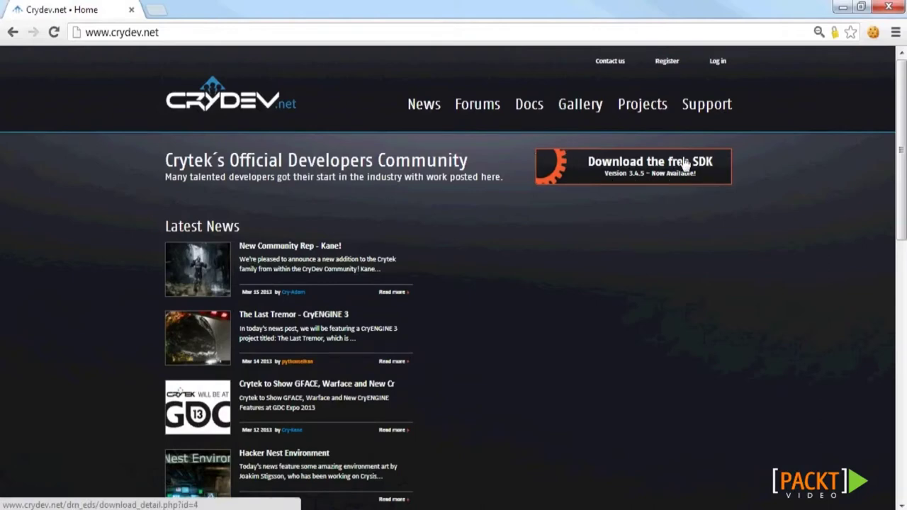
pyautogui.click(627, 183)
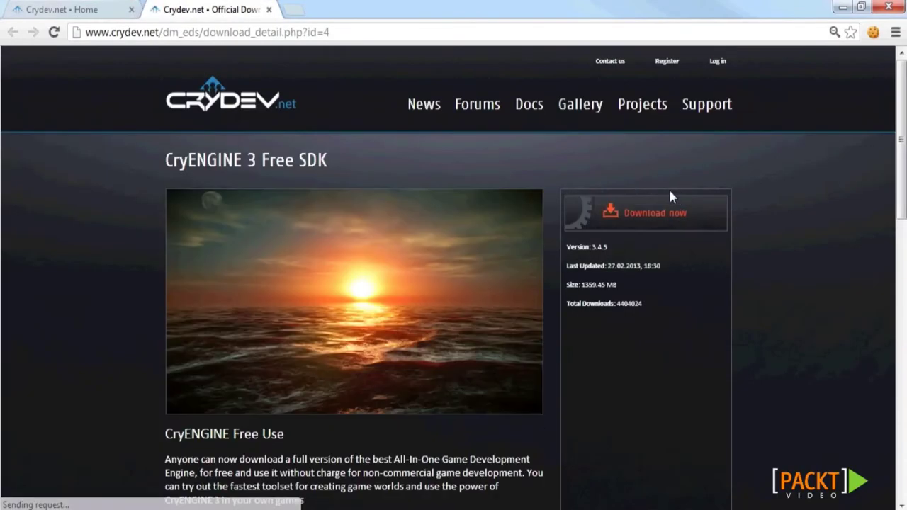
pyautogui.scroll(-1, 614, 234)
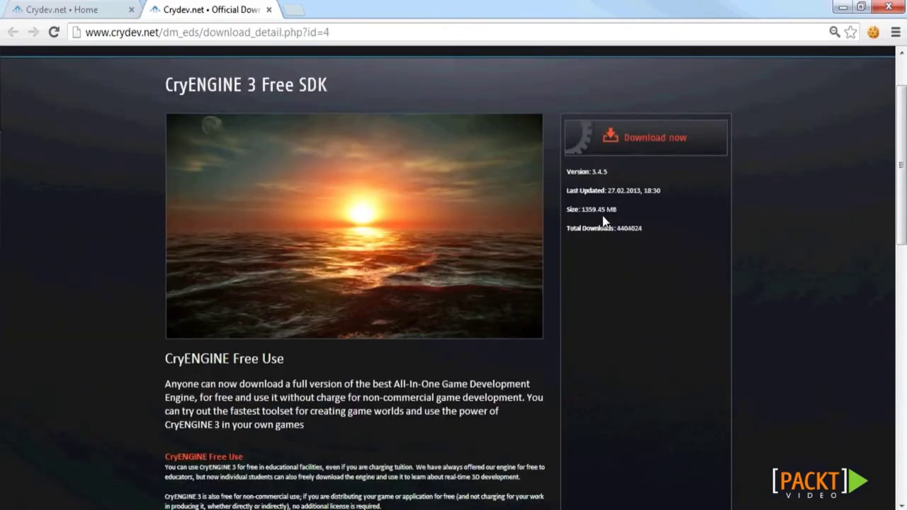
pyautogui.moveTo(574, 208); pyautogui.dragTo(621, 212)
pyautogui.click(653, 257)
pyautogui.scroll(-1, 653, 258)
pyautogui.scroll(-1, 652, 257)
pyautogui.scroll(3, 652, 248)
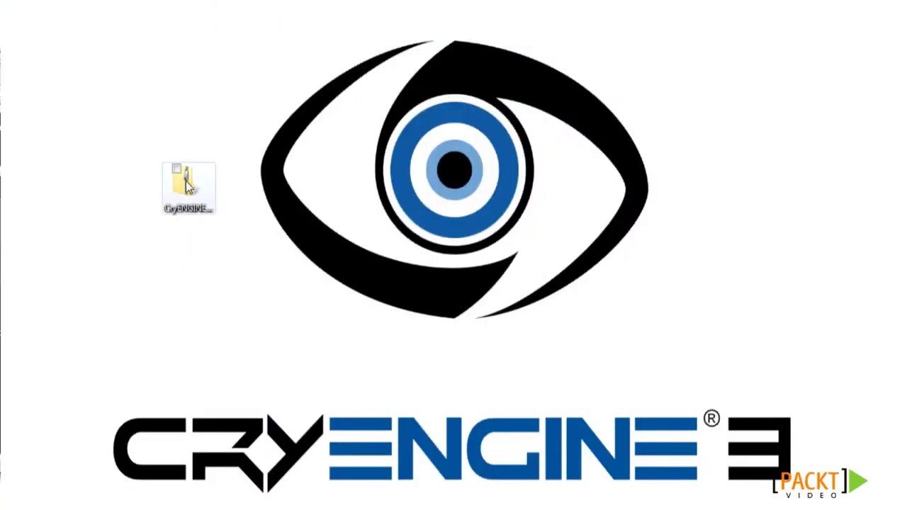
# Create a new desktop folder named 'Cryengine 3 SDK'
pyautogui.click(175, 219)
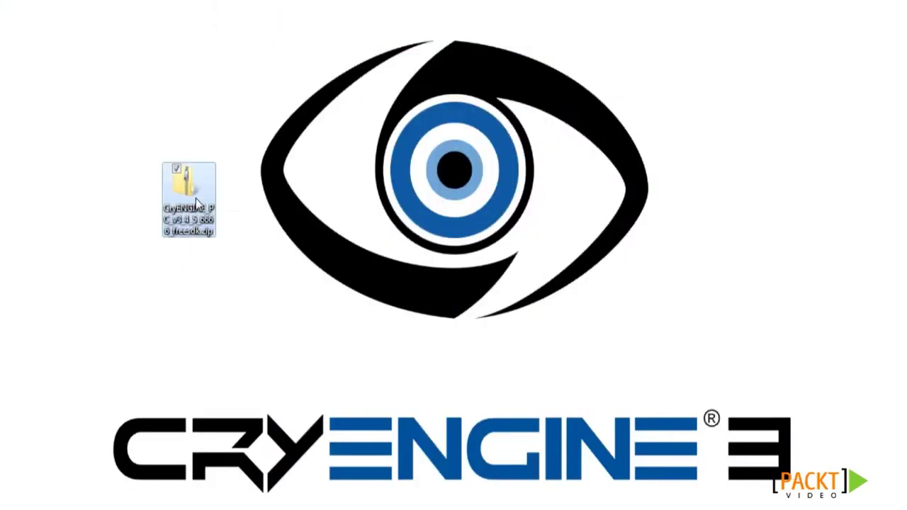
pyautogui.rightClick(200, 321)
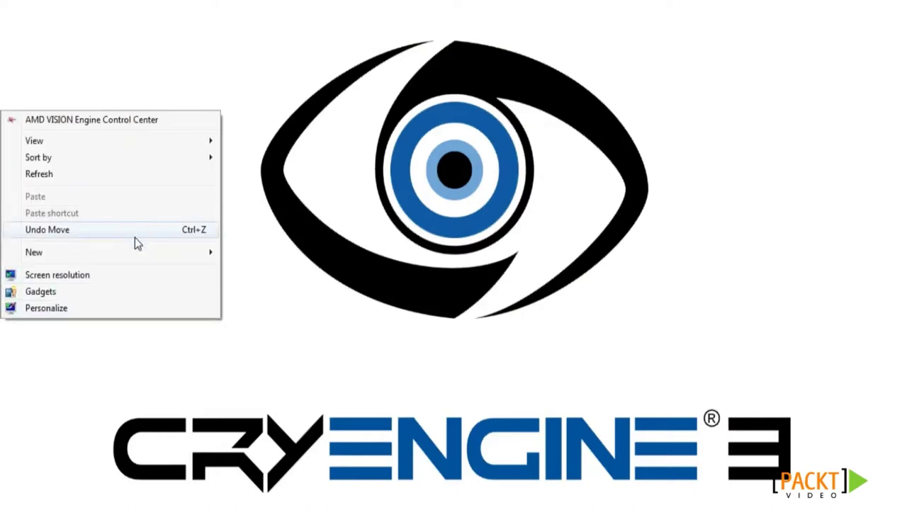
pyautogui.moveTo(135, 251)
pyautogui.click(260, 255)
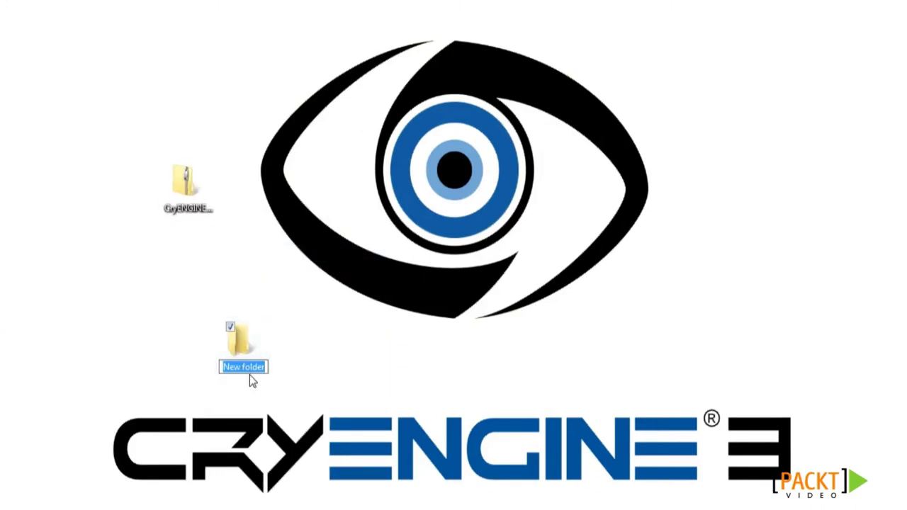
pyautogui.write('Cryengine 3 SDK')
pyautogui.press('Return')
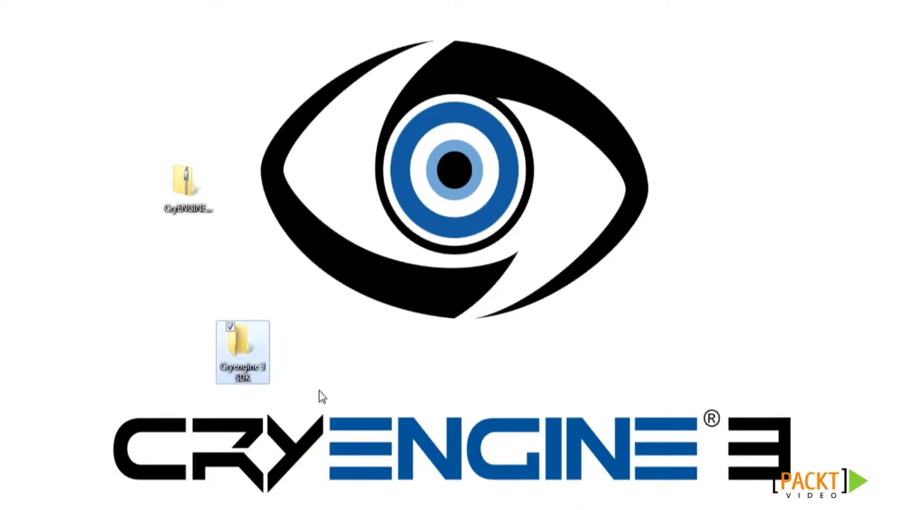
# Move the CryENGINE SDK zip into the Cryengine 3 SDK folder and open the folder
pyautogui.click(272, 211)
pyautogui.moveTo(188, 187); pyautogui.dragTo(248, 360)
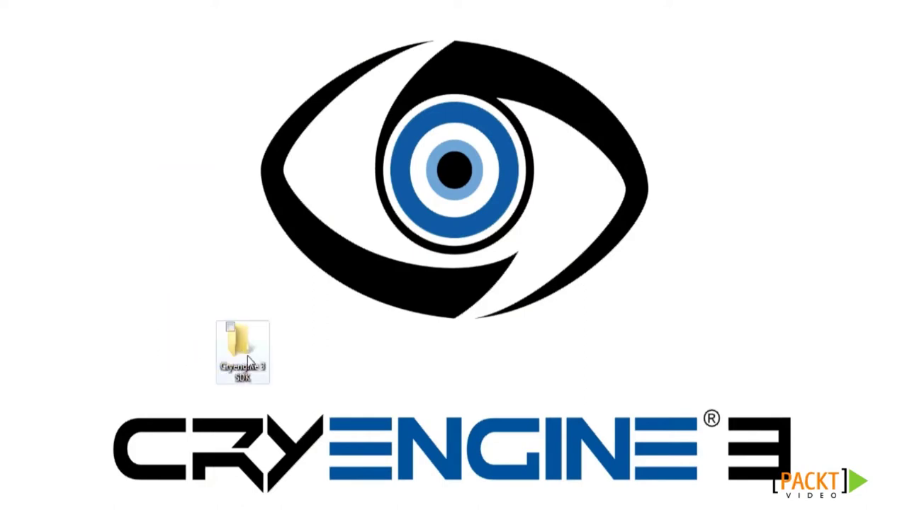
pyautogui.click(248, 356)
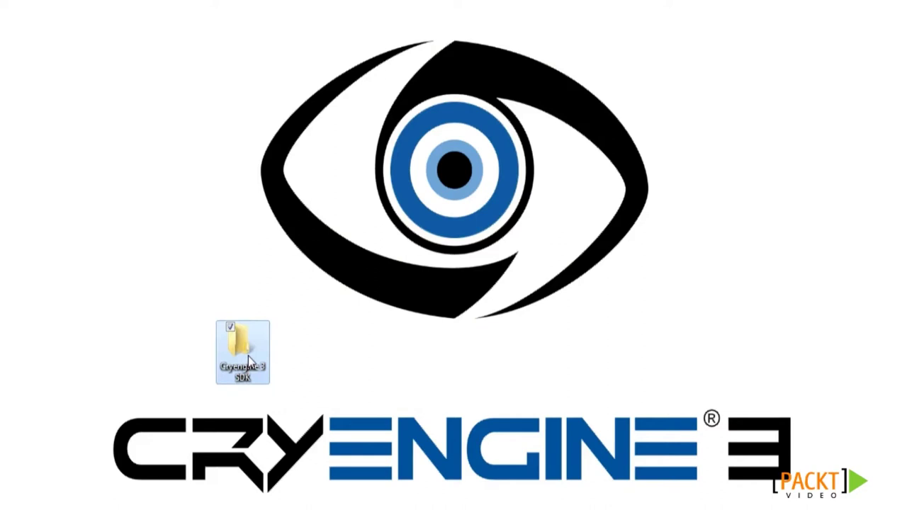
pyautogui.doubleClick(248, 356)
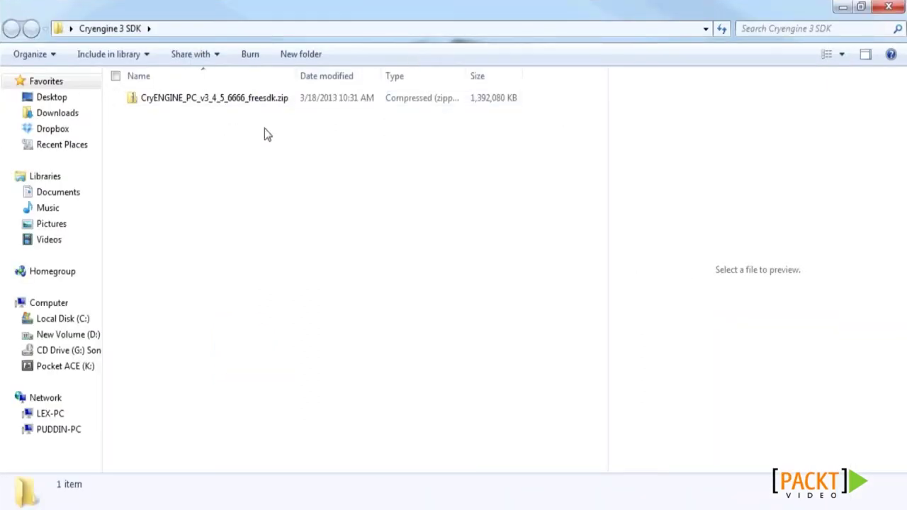
# Extract the CryENGINE SDK zip in place with 7-Zip's Extract Here
pyautogui.click(196, 105)
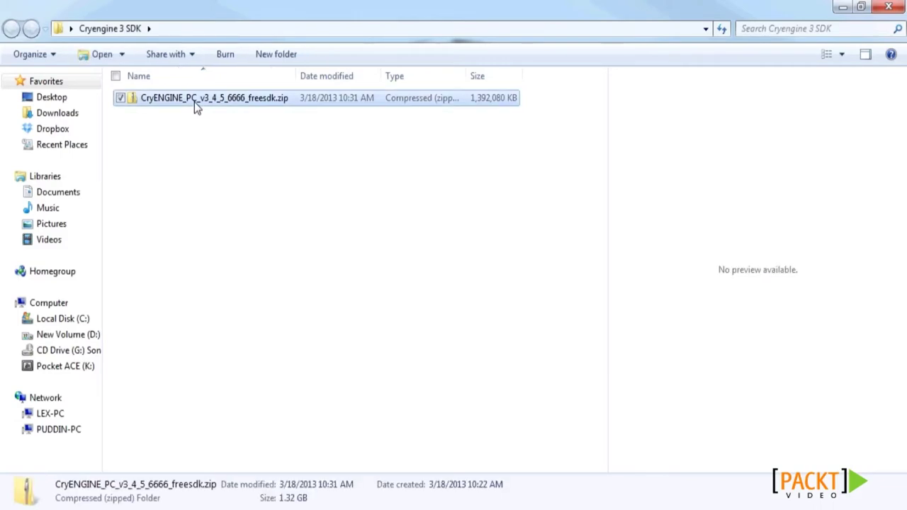
pyautogui.rightClick(195, 102)
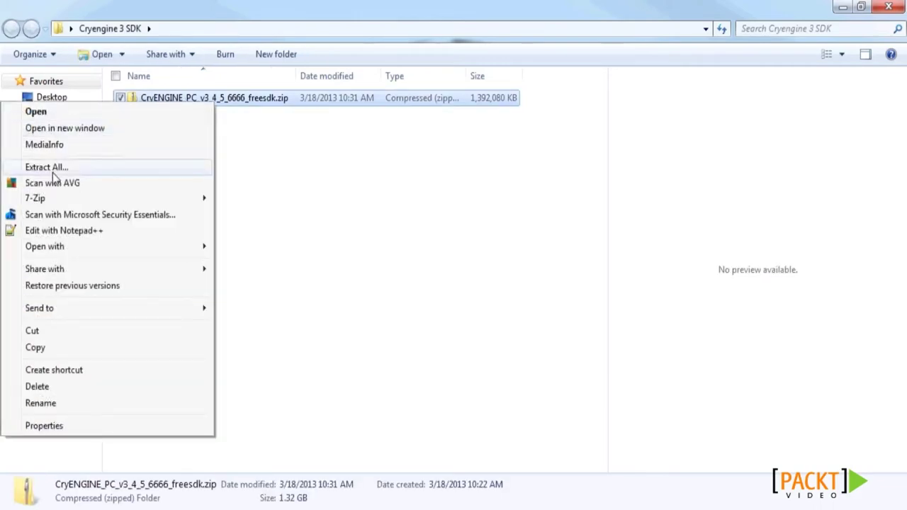
pyautogui.moveTo(51, 198)
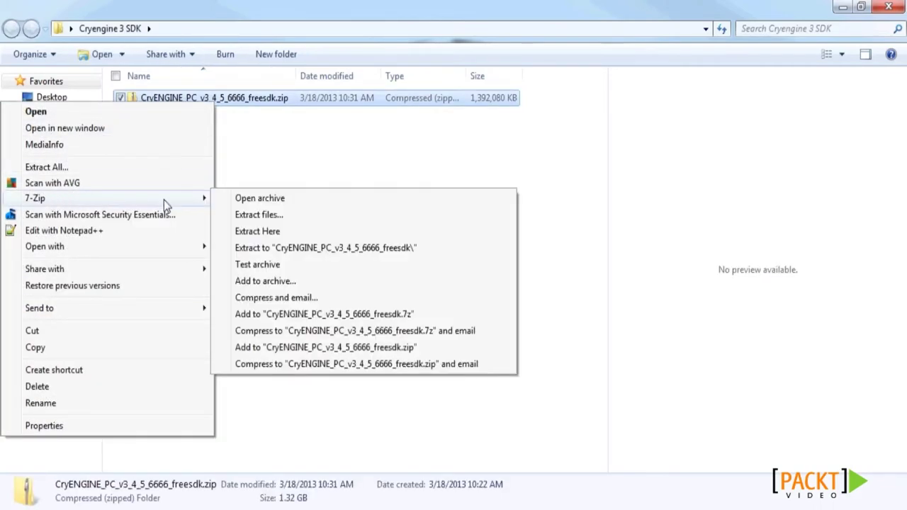
pyautogui.click(280, 235)
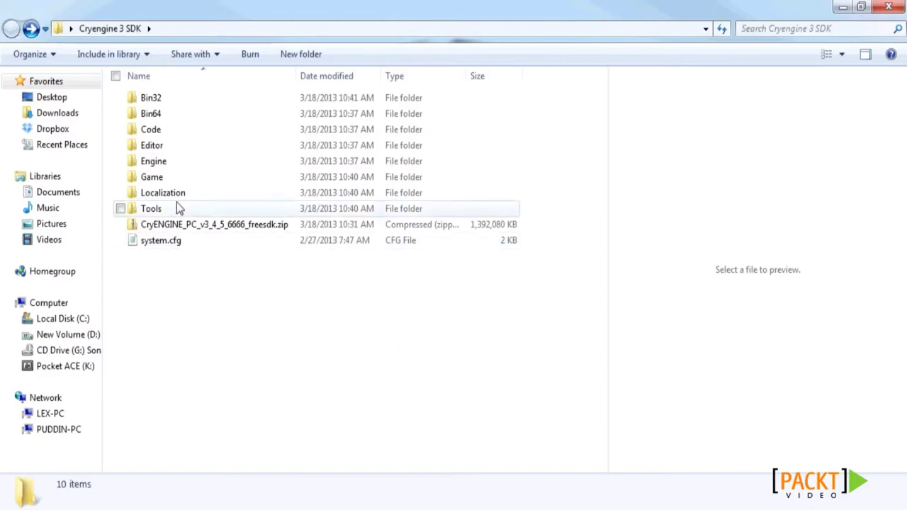
# Browse the Bin32 and Bin64 folders, then open the Game folder and inspect GameData.pak
pyautogui.doubleClick(160, 99)
pyautogui.scroll(-2, 287, 248)
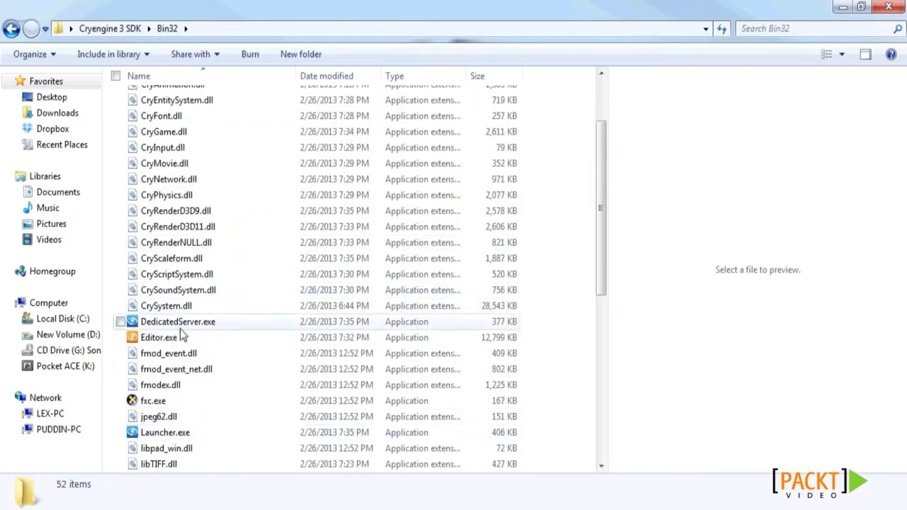
pyautogui.click(12, 28)
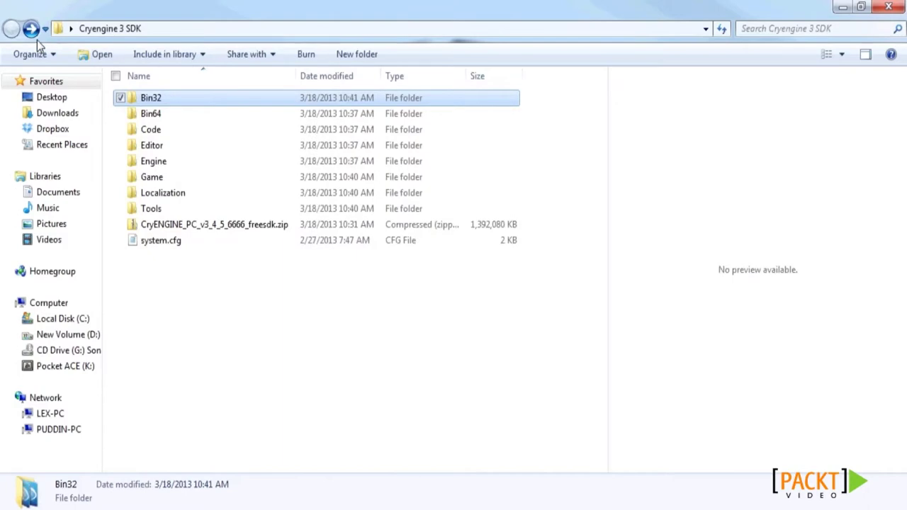
pyautogui.doubleClick(124, 114)
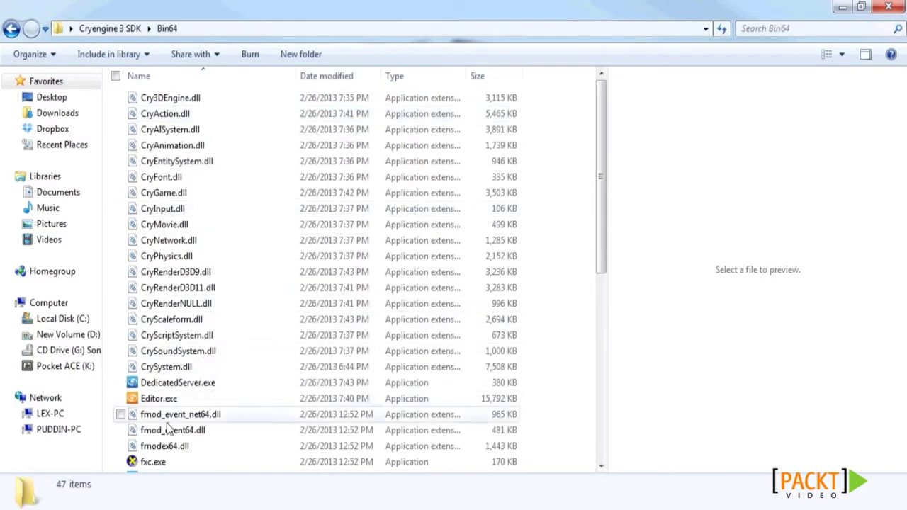
pyautogui.scroll(-1, 181, 434)
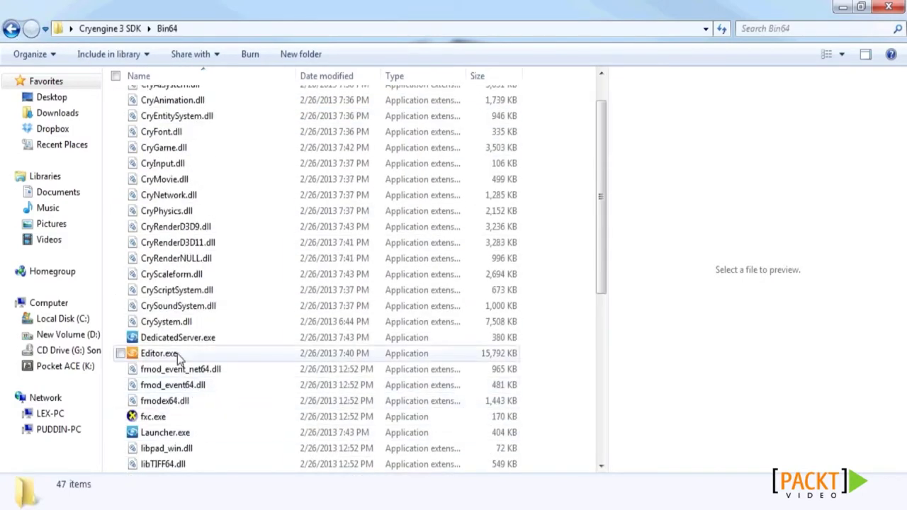
pyautogui.click(10, 27)
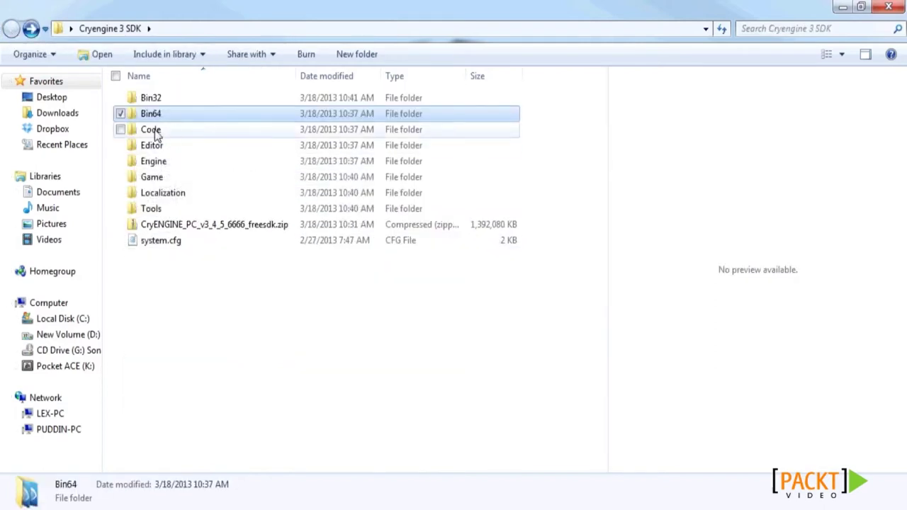
pyautogui.doubleClick(159, 178)
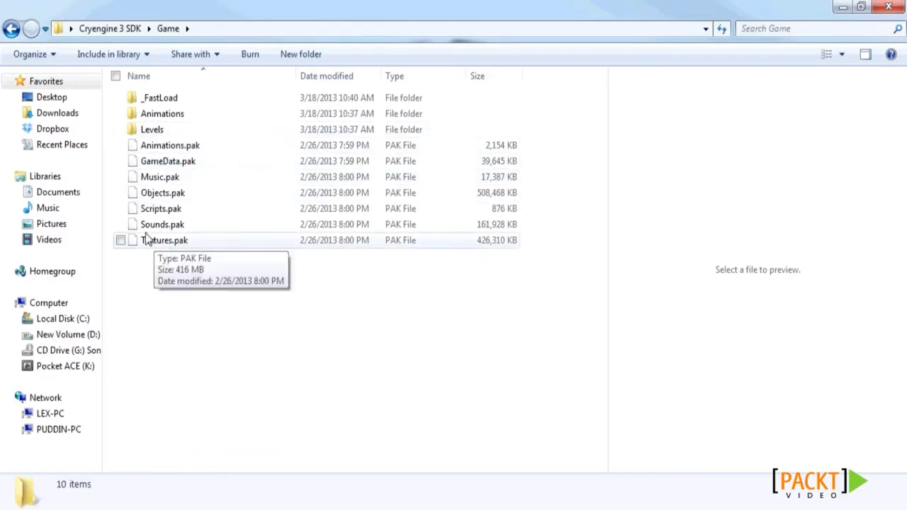
pyautogui.rightClick(173, 160)
pyautogui.moveTo(128, 204)
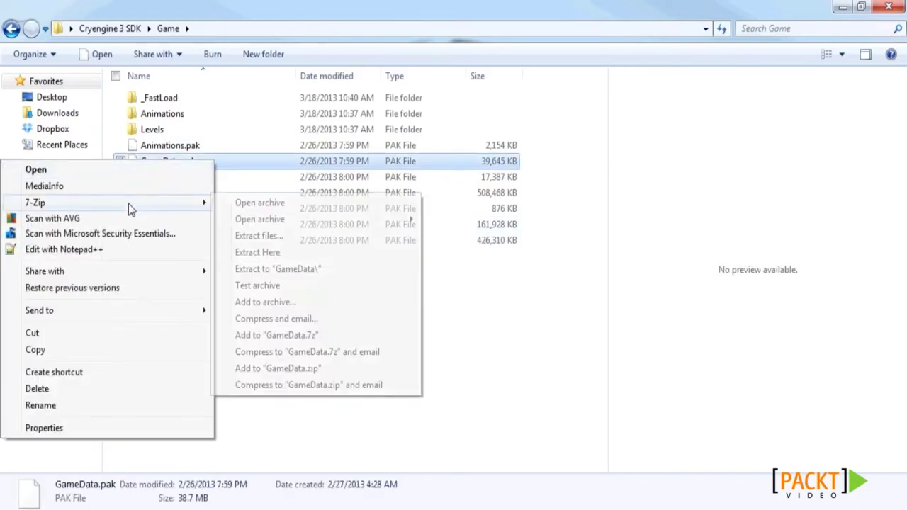
pyautogui.click(240, 204)
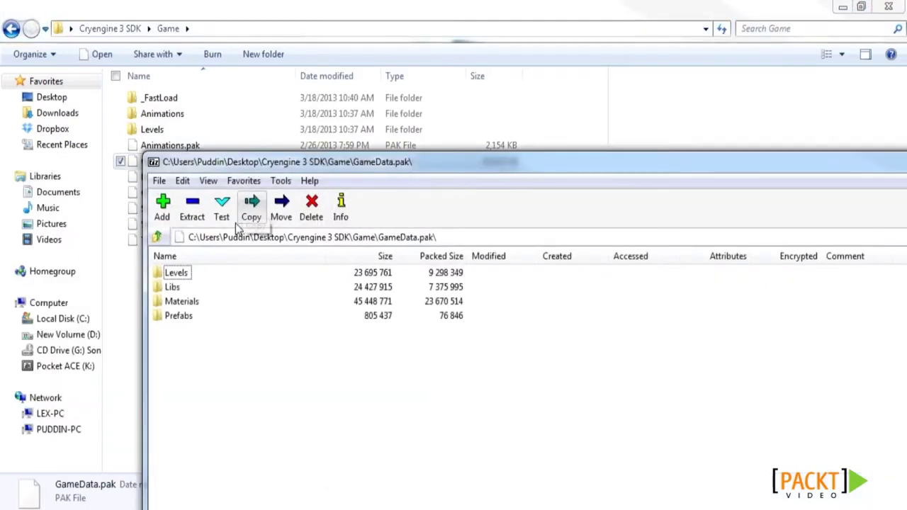
pyautogui.moveTo(266, 165); pyautogui.dragTo(181, 46)
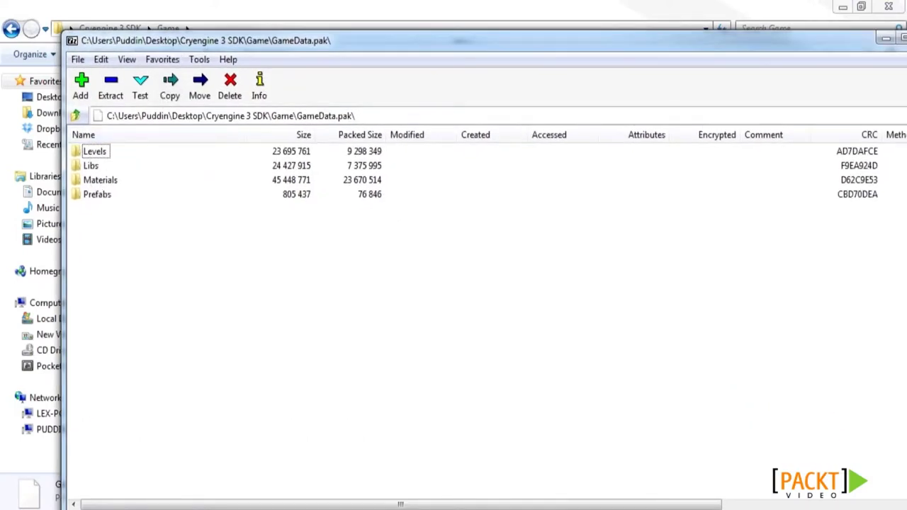
pyautogui.hotkey('alt', 'F4')
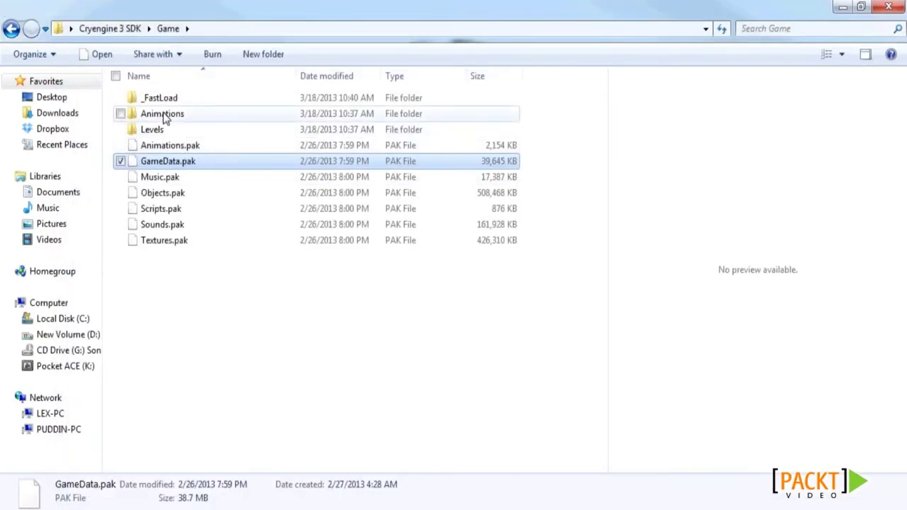
# Open CryEngine_GameCodeOnly.sln from the SDK's Code\Solutions folder
pyautogui.click(11, 29)
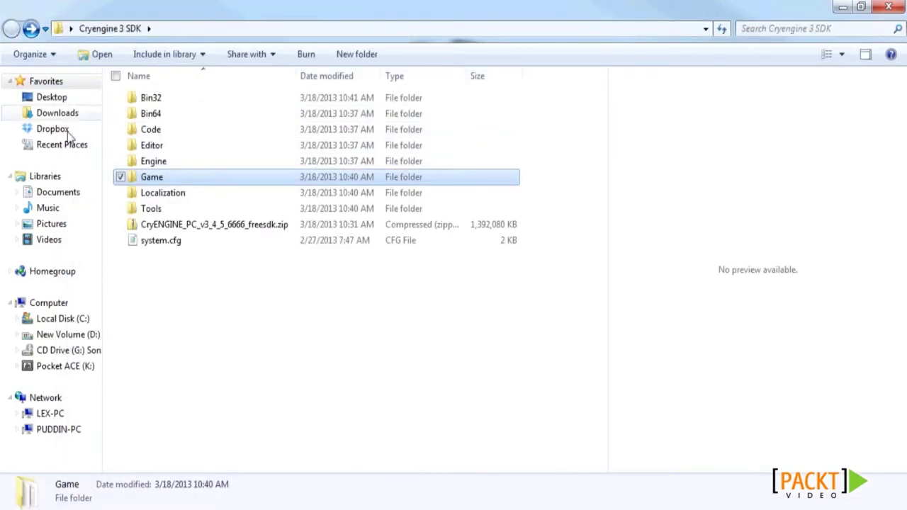
pyautogui.doubleClick(164, 132)
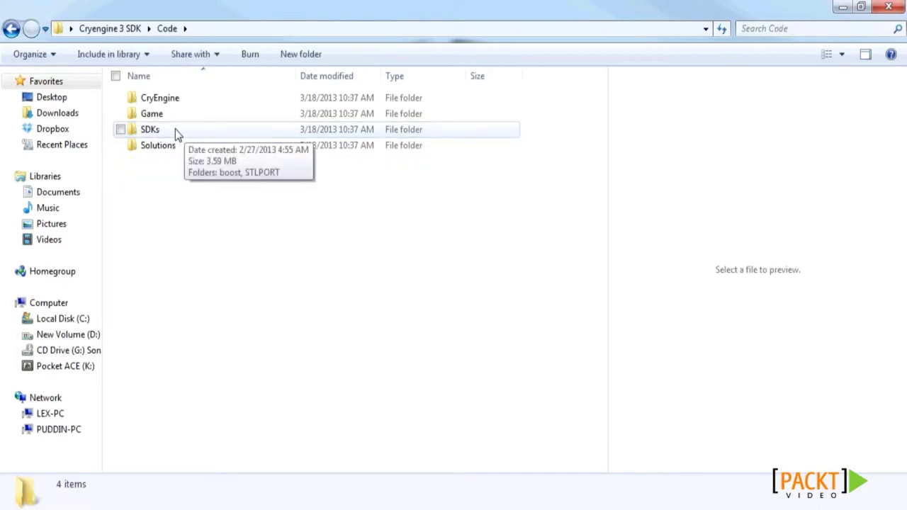
pyautogui.doubleClick(172, 147)
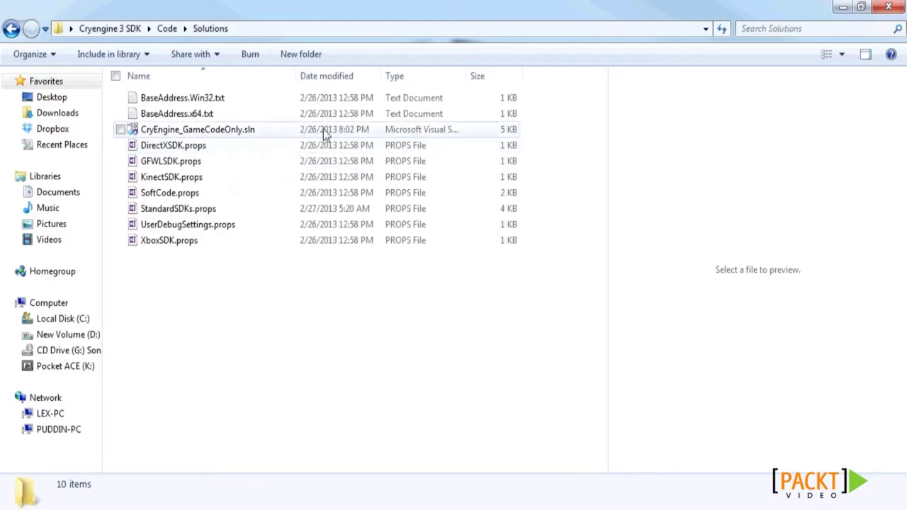
pyautogui.click(221, 130)
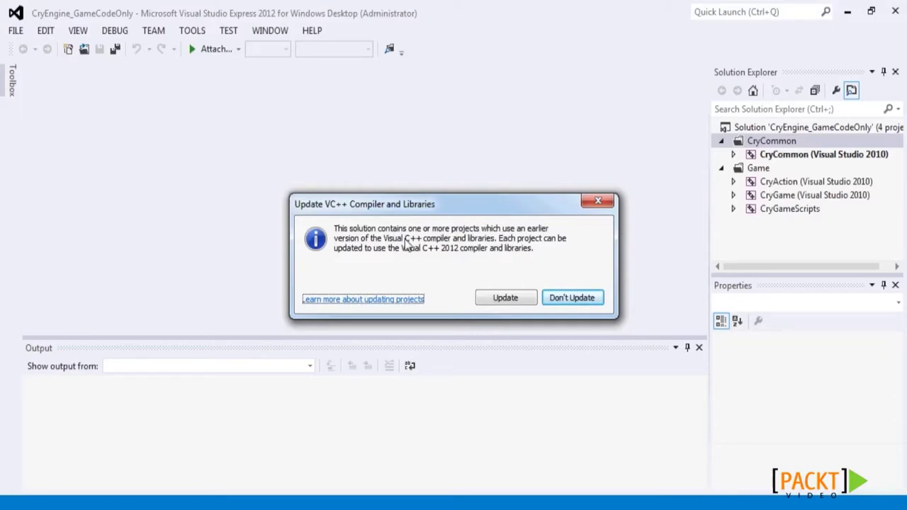
# Upgrade the projects to the v110 compiler toolset, then collapse and select the CryGame project
pyautogui.click(505, 298)
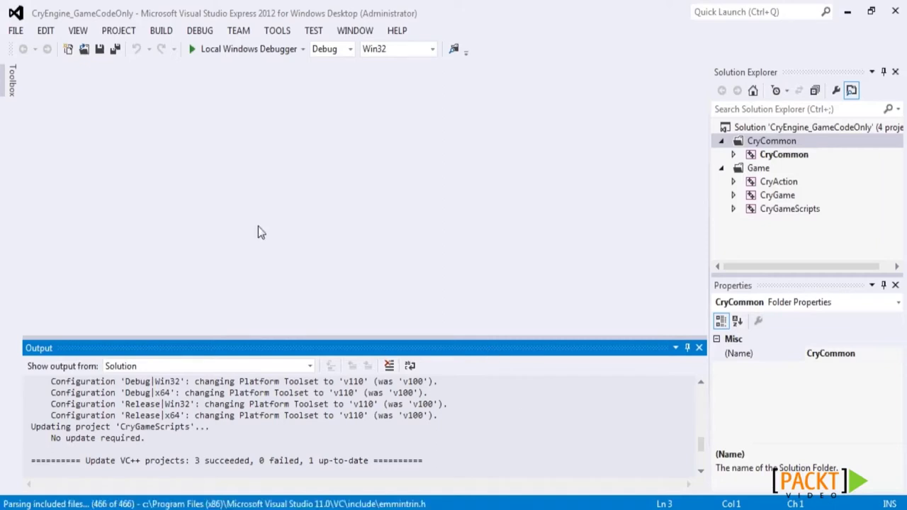
pyautogui.click(734, 197)
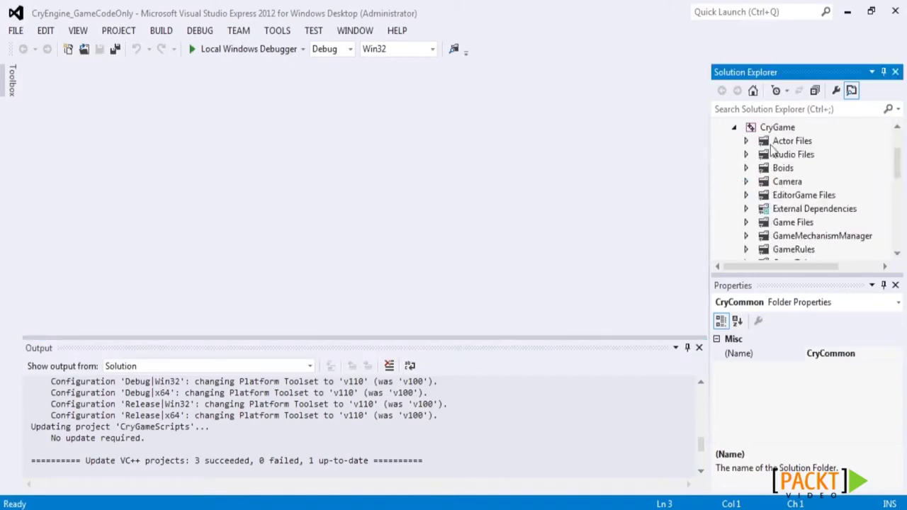
pyautogui.click(735, 127)
pyautogui.click(774, 196)
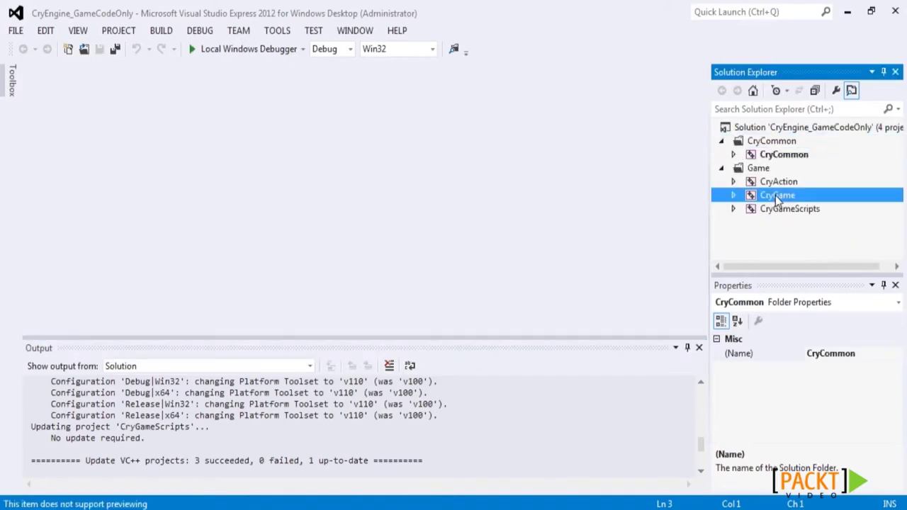
# Set CryGame's Output Directory to the SDK's Bin64 folder (..\..\..\Bin64)
pyautogui.rightClick(772, 195)
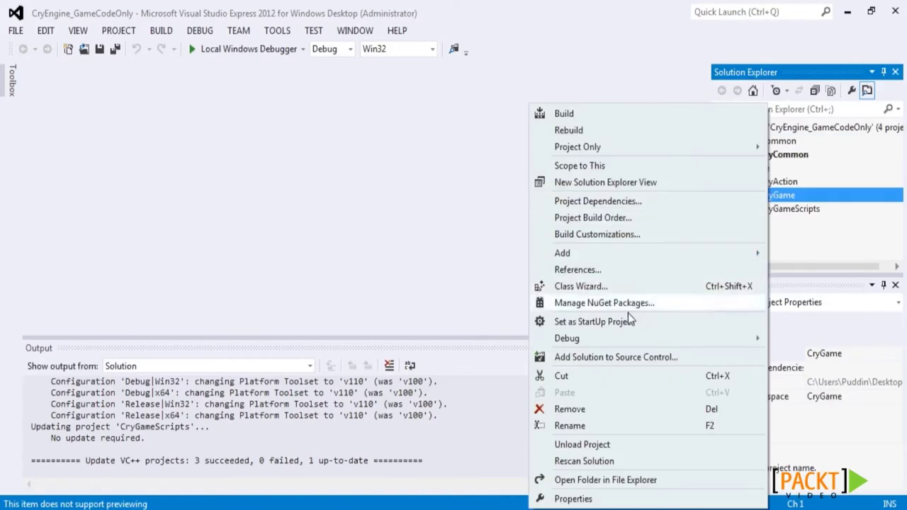
pyautogui.click(572, 499)
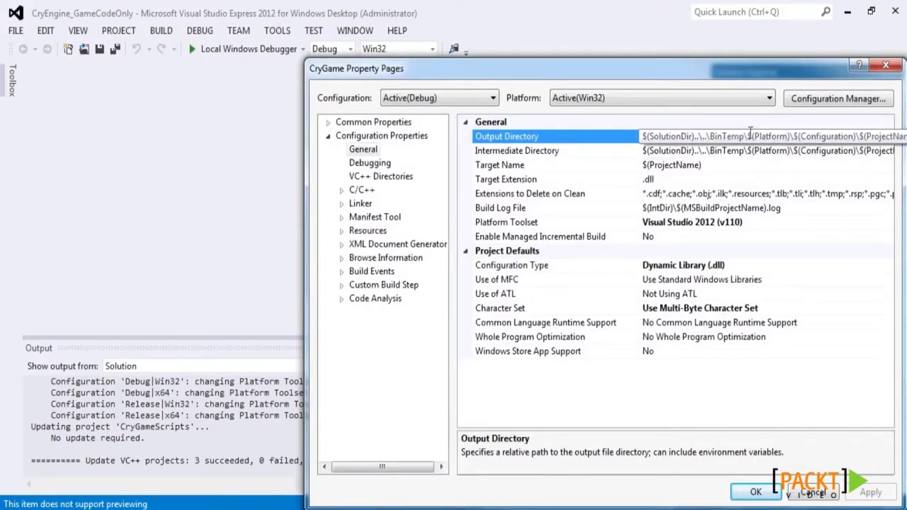
pyautogui.click(888, 139)
pyautogui.click(887, 136)
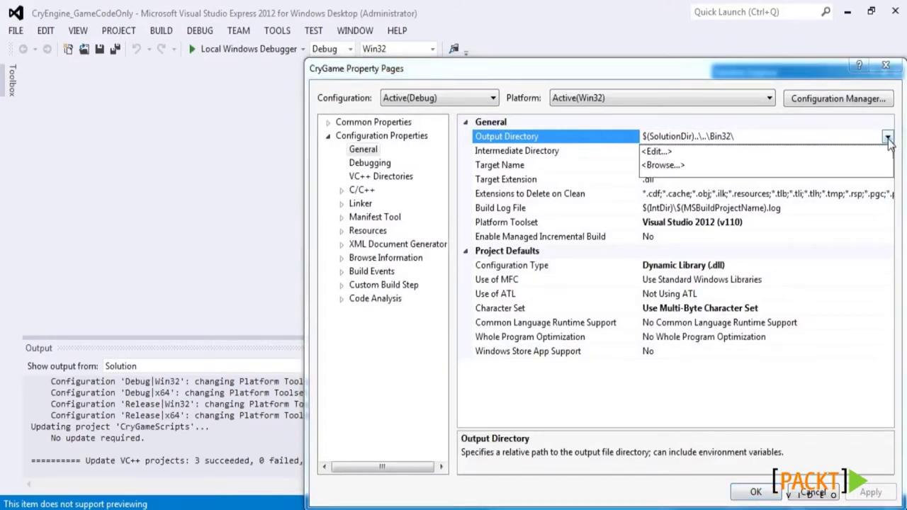
pyautogui.click(660, 165)
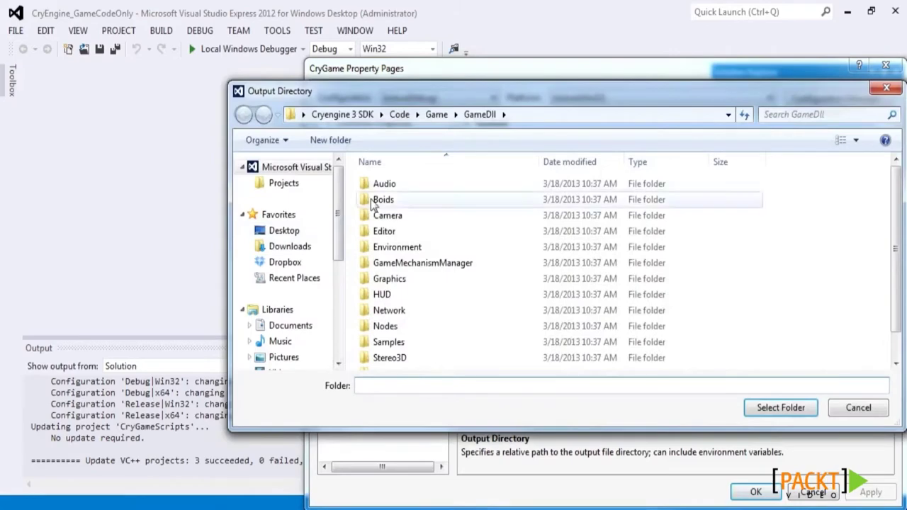
pyautogui.click(294, 232)
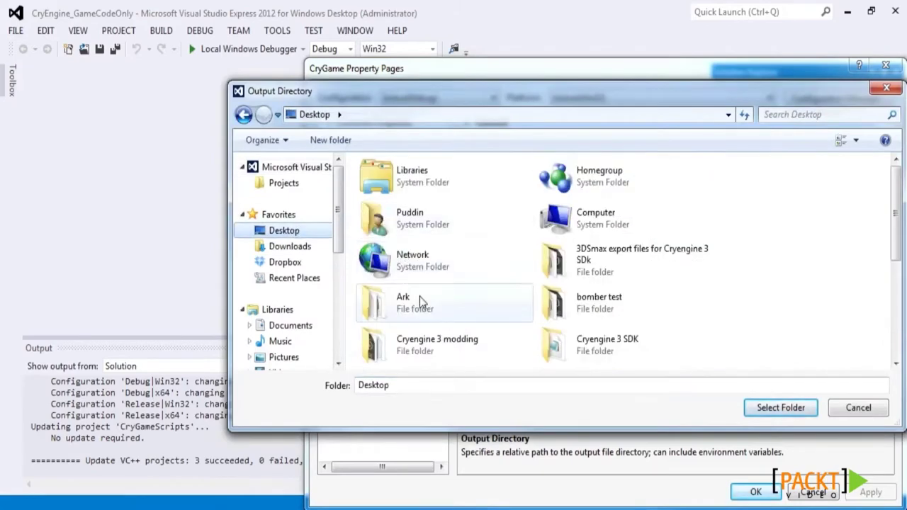
pyautogui.doubleClick(583, 345)
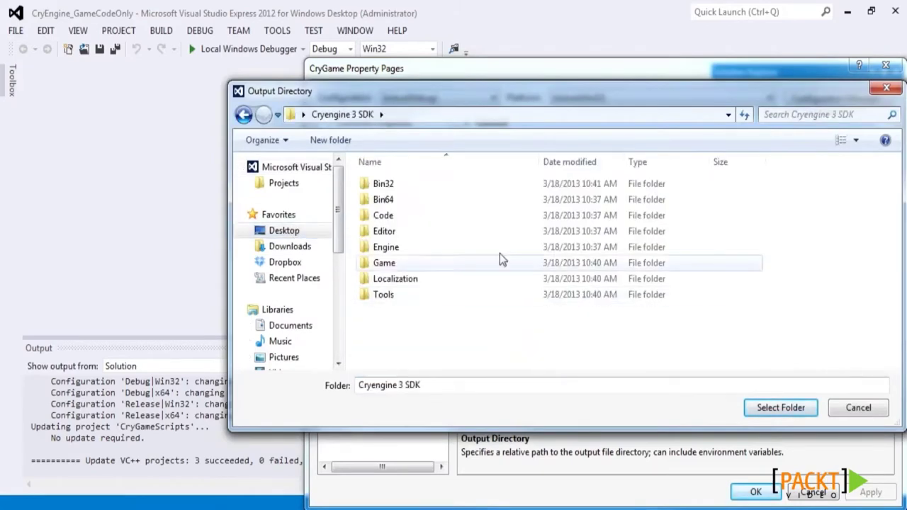
pyautogui.doubleClick(397, 200)
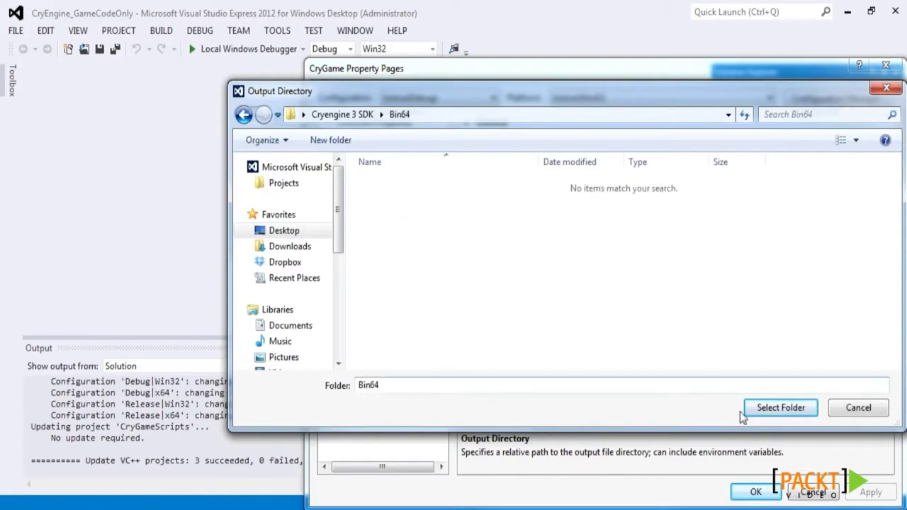
pyautogui.click(771, 416)
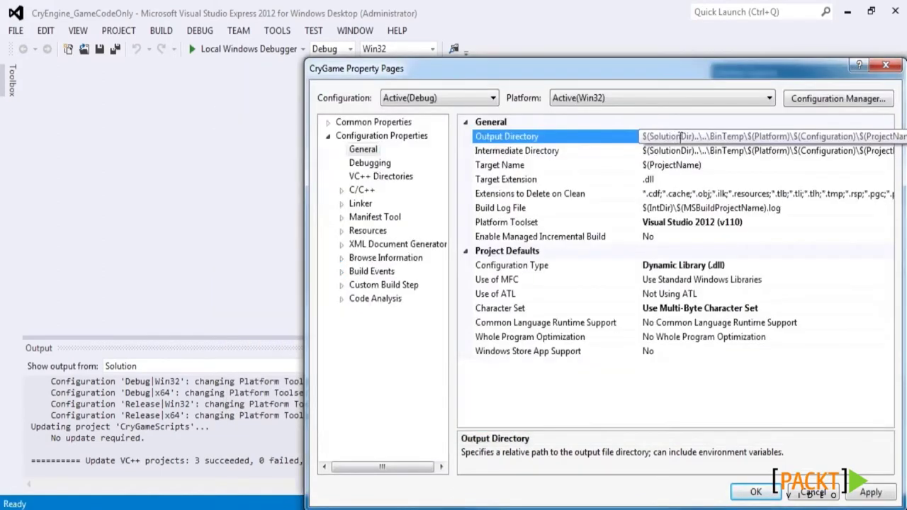
pyautogui.click(375, 165)
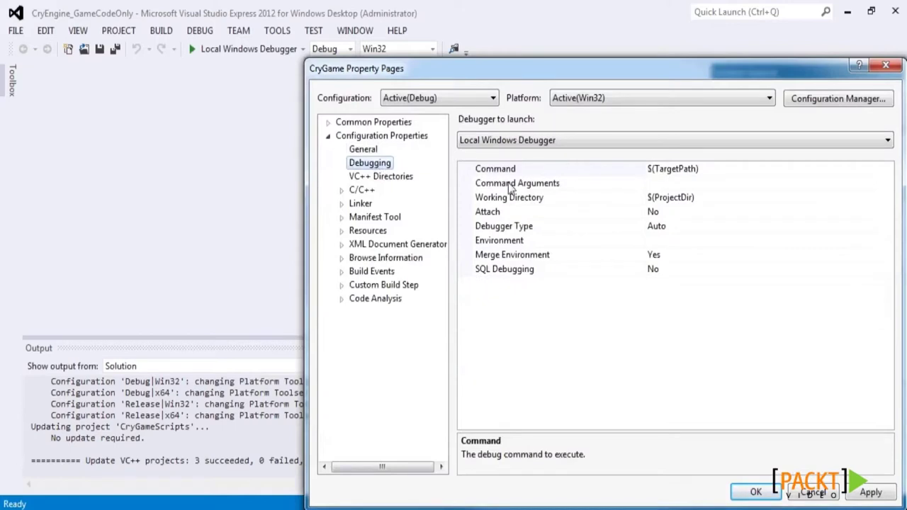
# Point CryGame's debug Command to Bin64\Launcher.exe, then apply and close the property pages
pyautogui.click(715, 169)
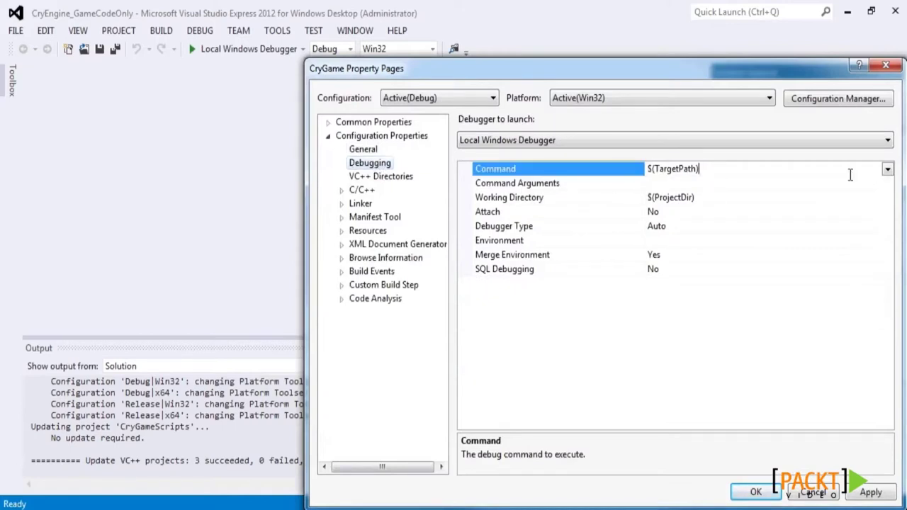
pyautogui.click(887, 170)
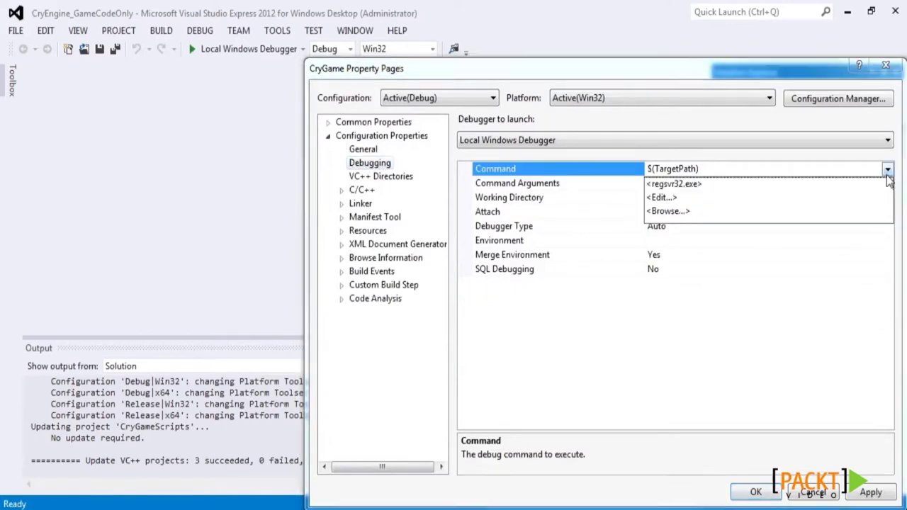
pyautogui.click(665, 210)
pyautogui.click(284, 230)
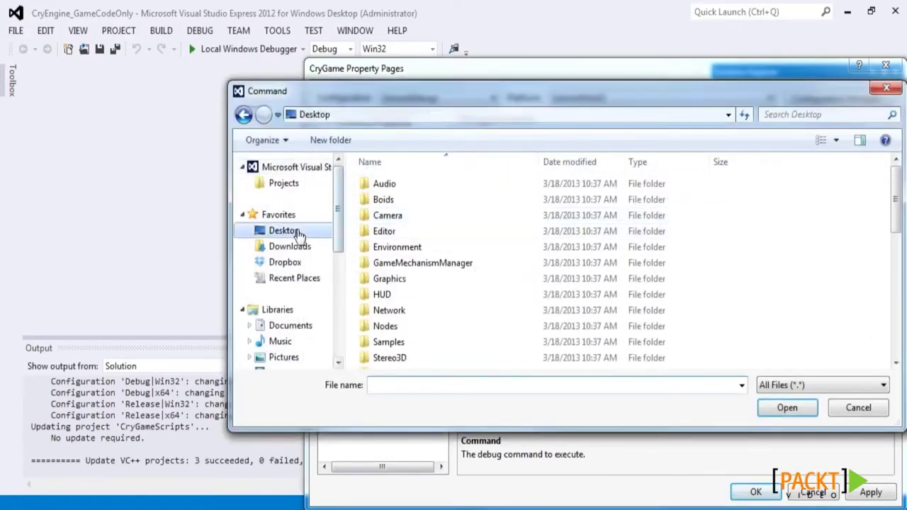
pyautogui.doubleClick(580, 335)
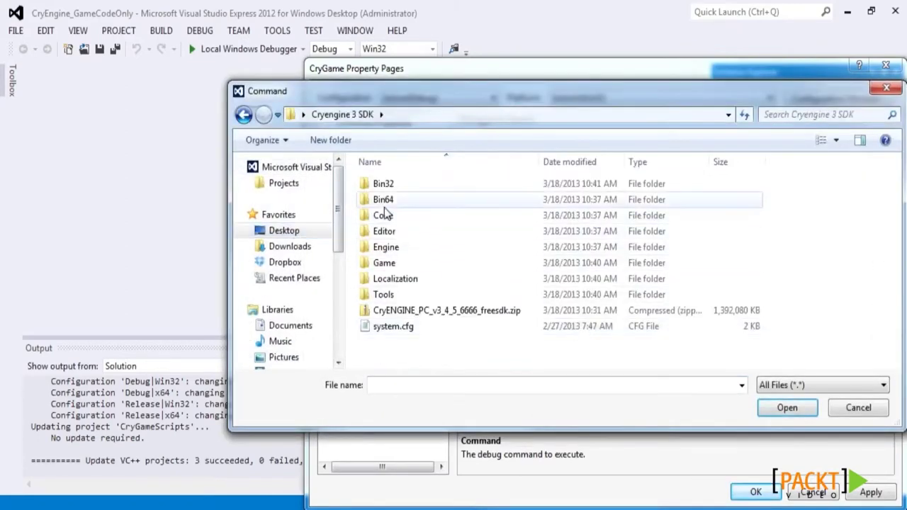
pyautogui.doubleClick(383, 207)
pyautogui.moveTo(895, 190); pyautogui.dragTo(895, 253)
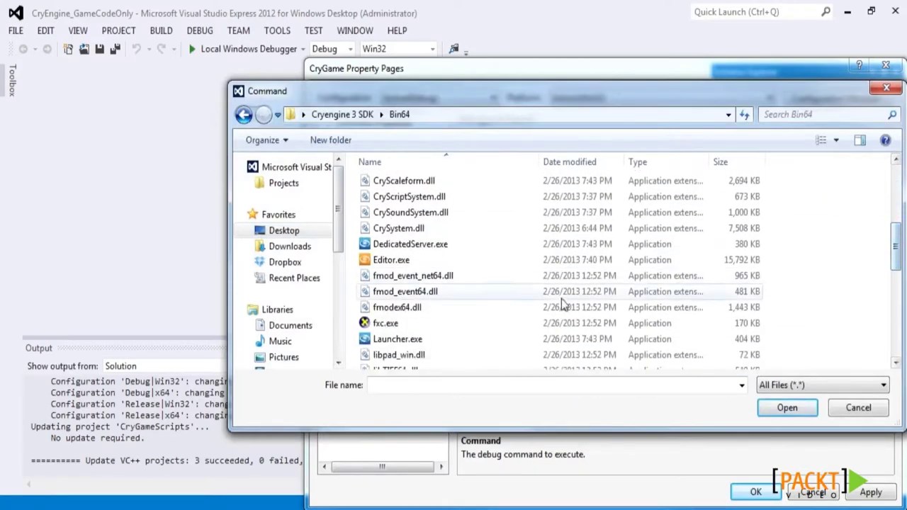
pyautogui.click(376, 338)
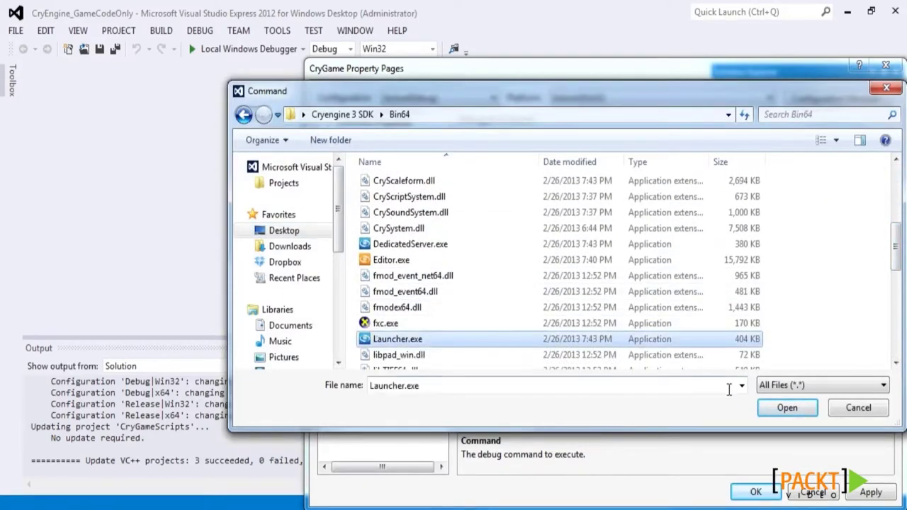
pyautogui.click(766, 407)
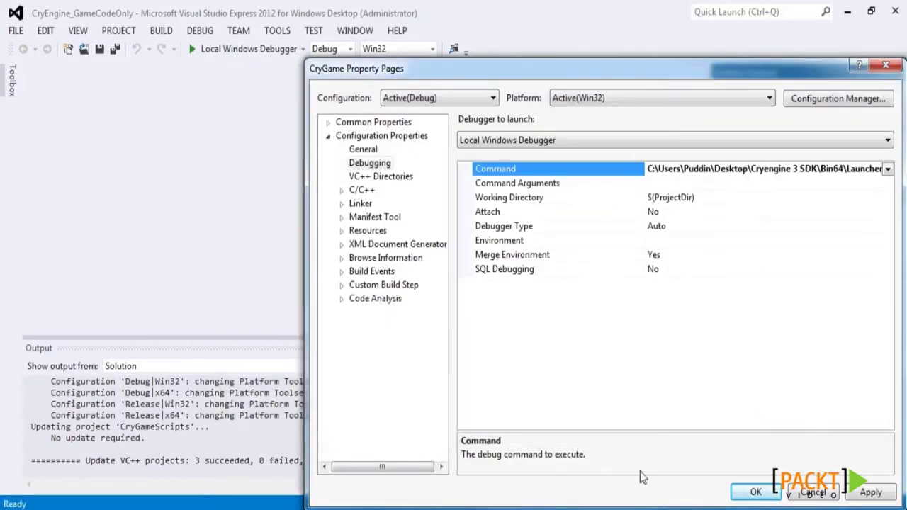
pyautogui.click(866, 494)
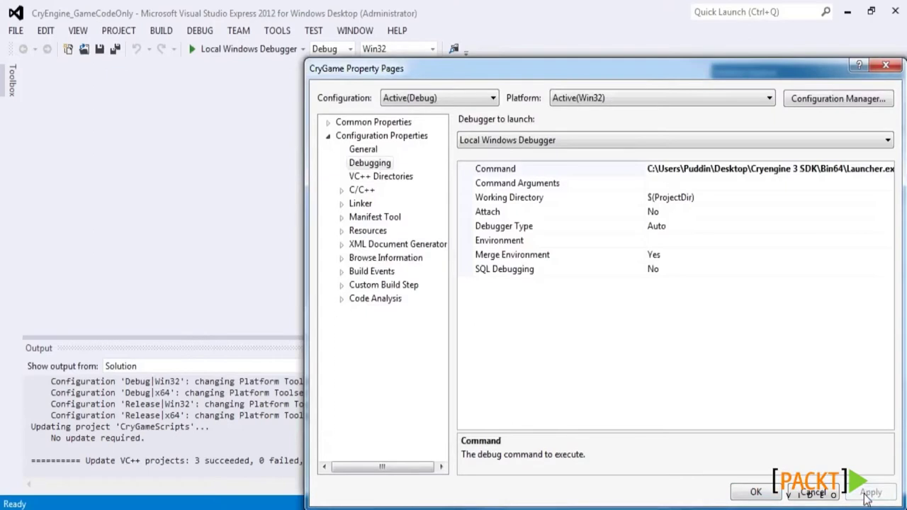
pyautogui.click(756, 492)
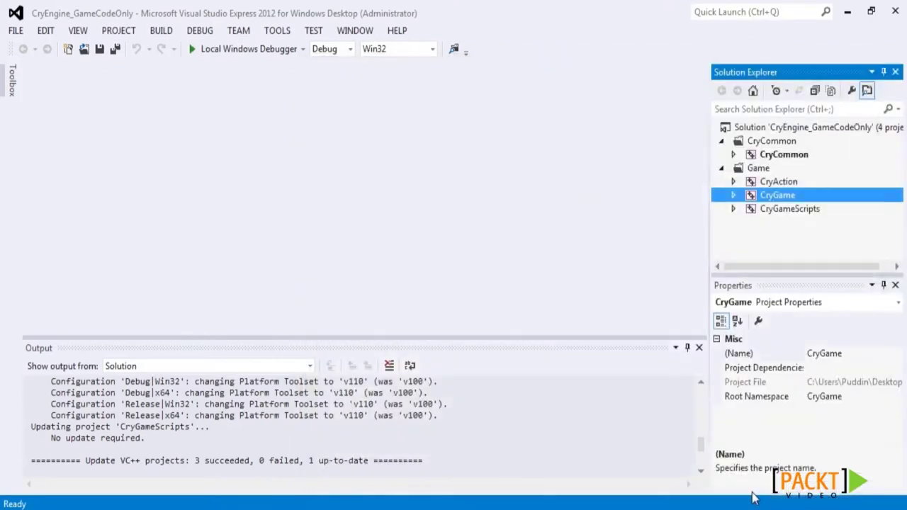
# Close Visual Studio, saving changes to the CryEngine_GameCodeOnly projects
pyautogui.rightClick(774, 200)
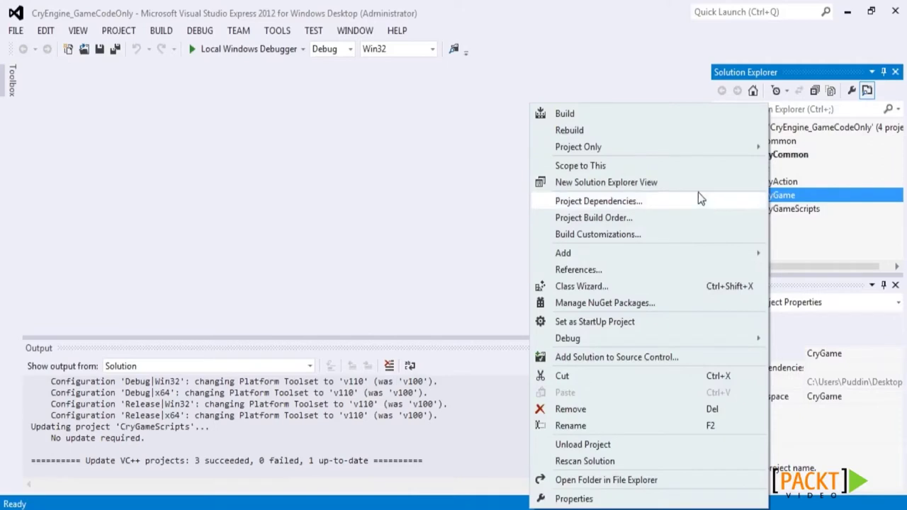
pyautogui.moveTo(573, 340)
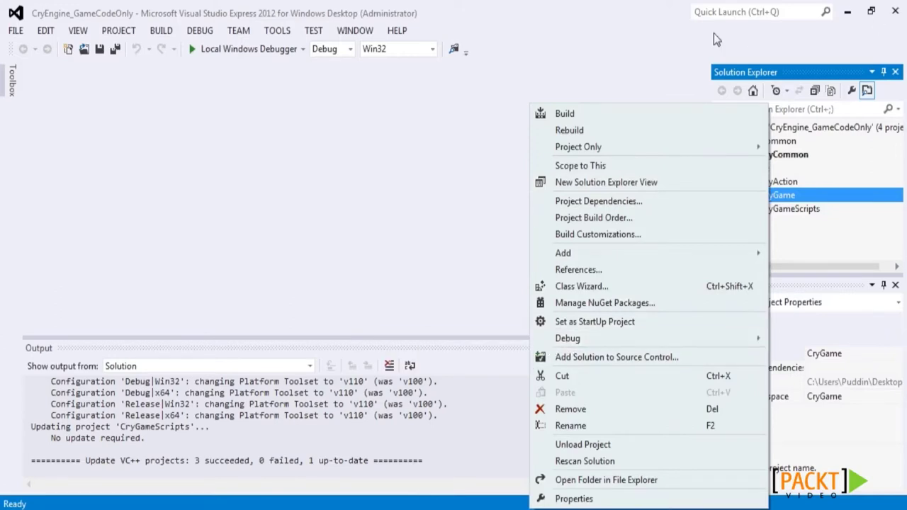
pyautogui.click(896, 15)
pyautogui.click(894, 15)
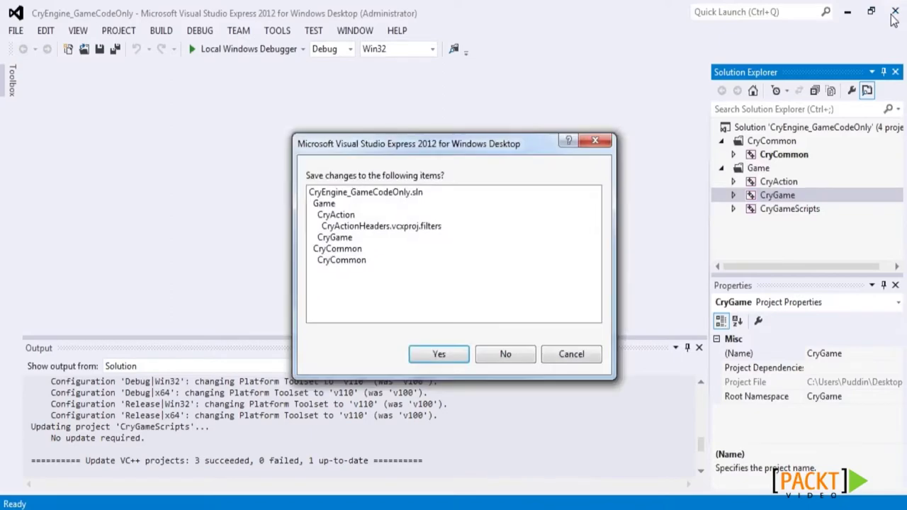
pyautogui.click(434, 355)
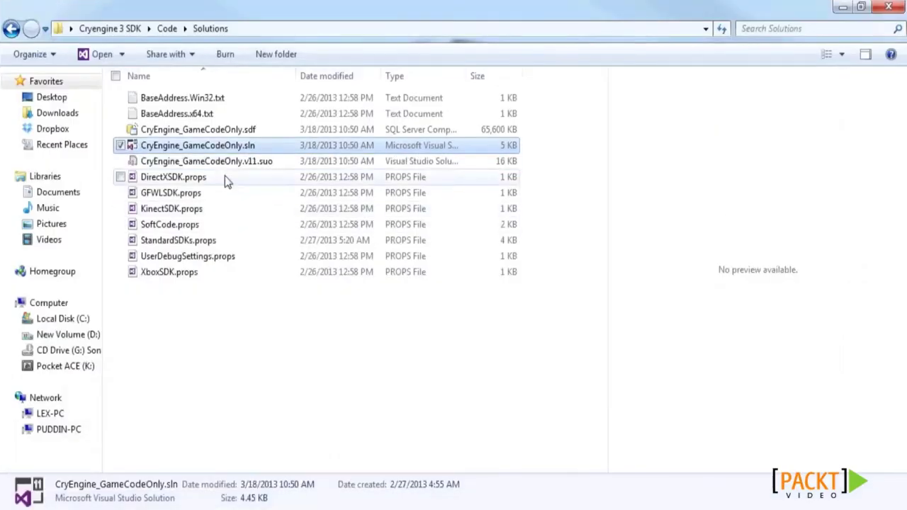
# Go up to Cryengine 3 SDK, open Bin64 and run Launcher.exe to reach the CryDev login
pyautogui.click(126, 30)
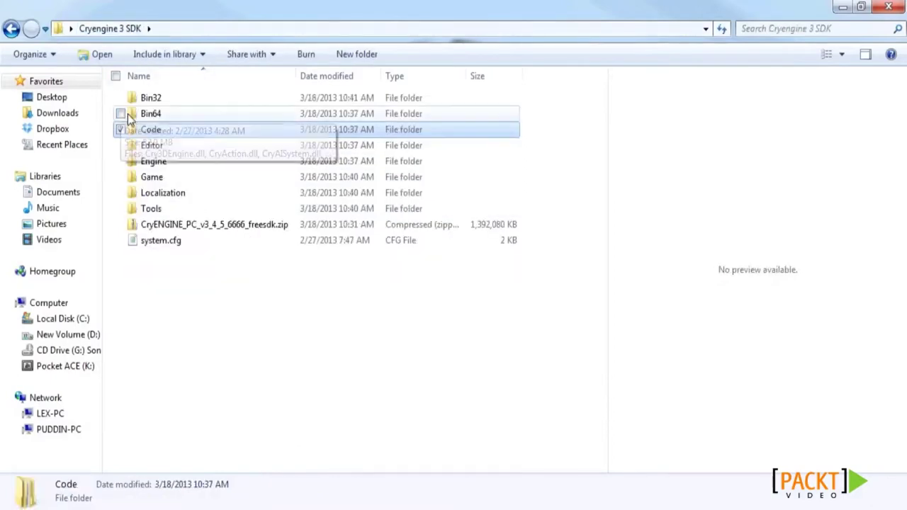
pyautogui.doubleClick(145, 116)
pyautogui.scroll(-2, 189, 394)
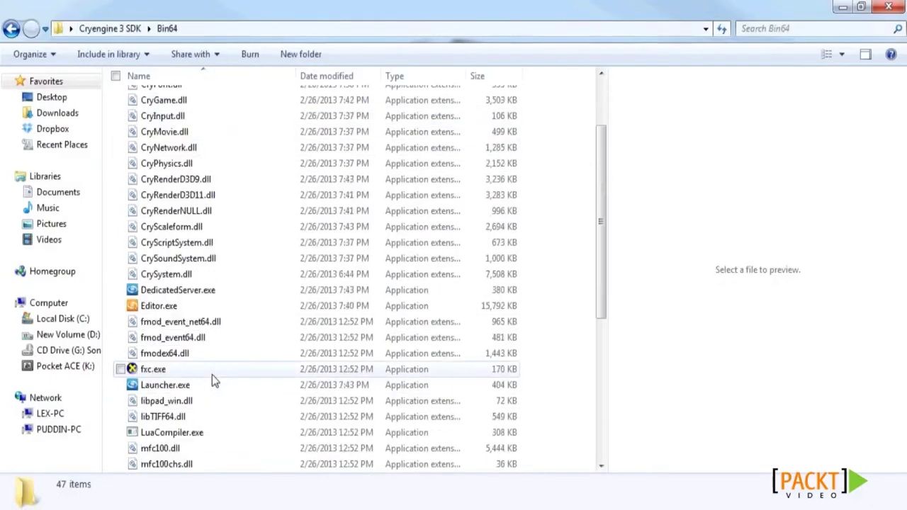
pyautogui.doubleClick(174, 388)
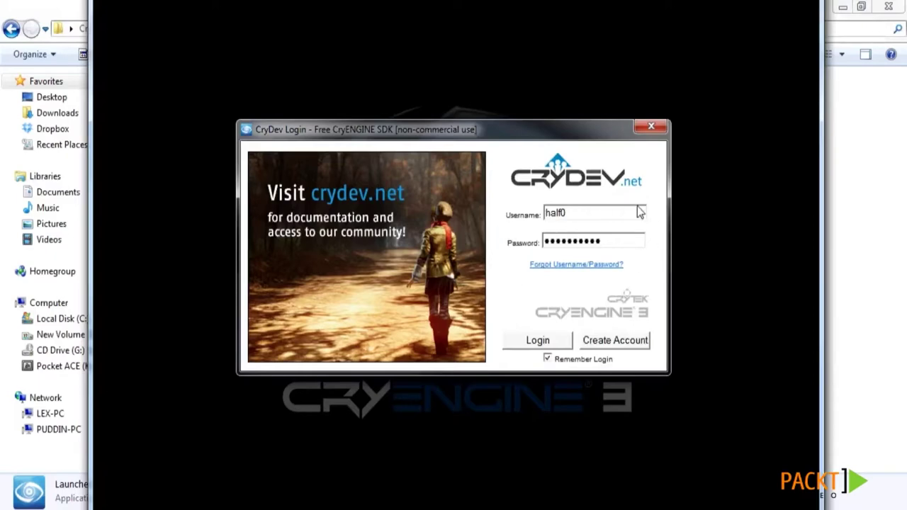
# Log in to CryDev, then pick Forest from the Singleplayer list and load it
pyautogui.click(523, 343)
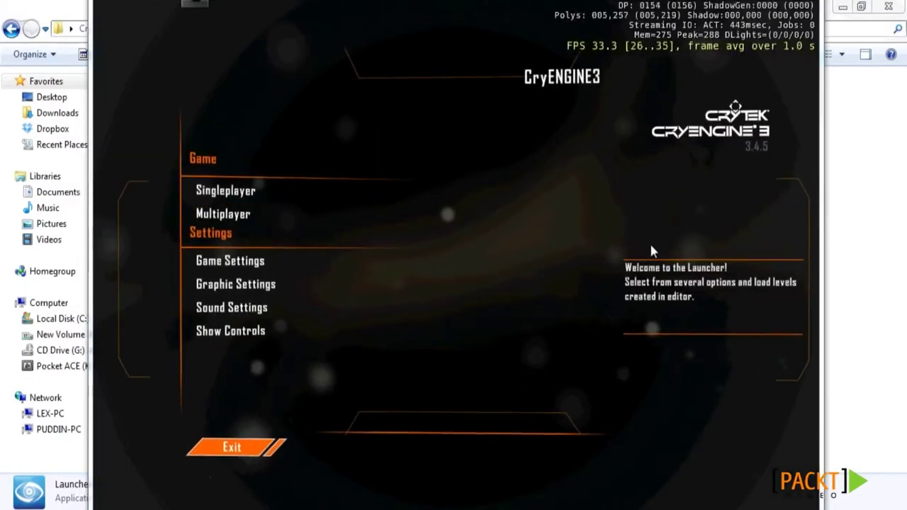
pyautogui.click(229, 190)
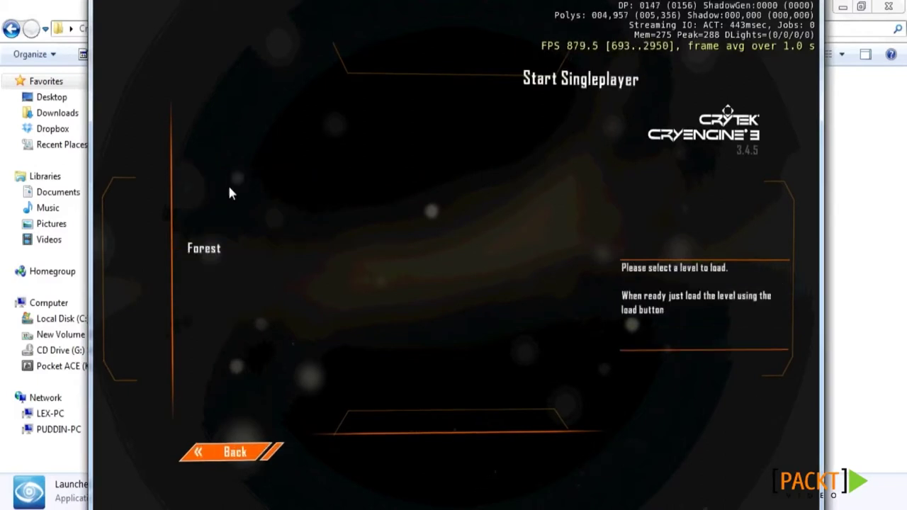
pyautogui.click(206, 259)
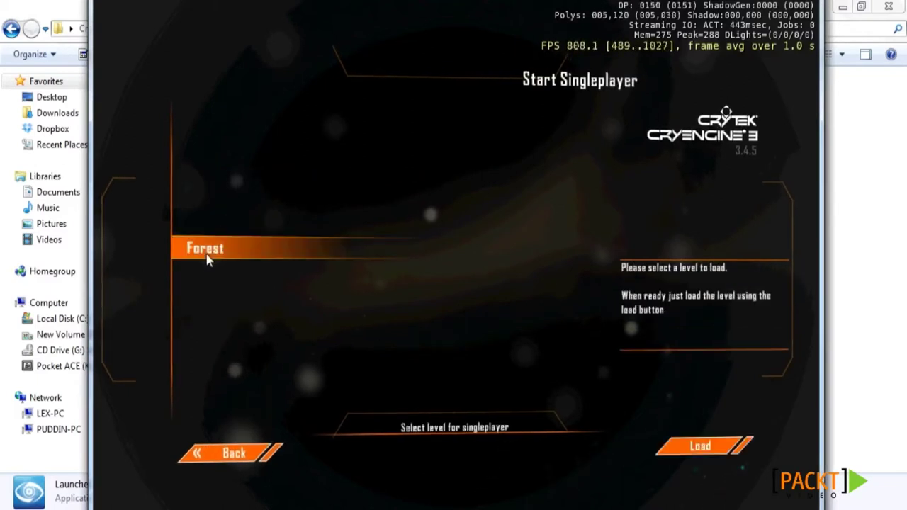
pyautogui.click(708, 457)
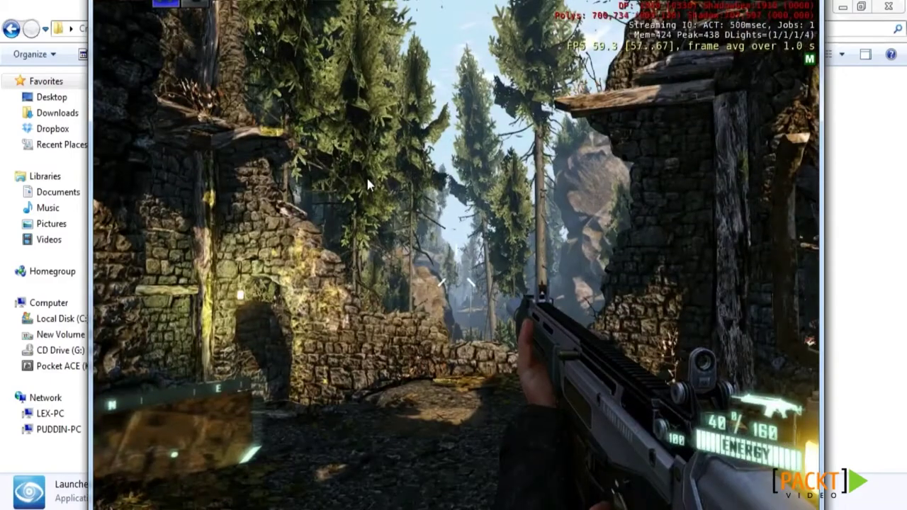
# Walk the player forward with W past the ruined stone wall toward the forest path
pyautogui.press('w')
pyautogui.press('w')
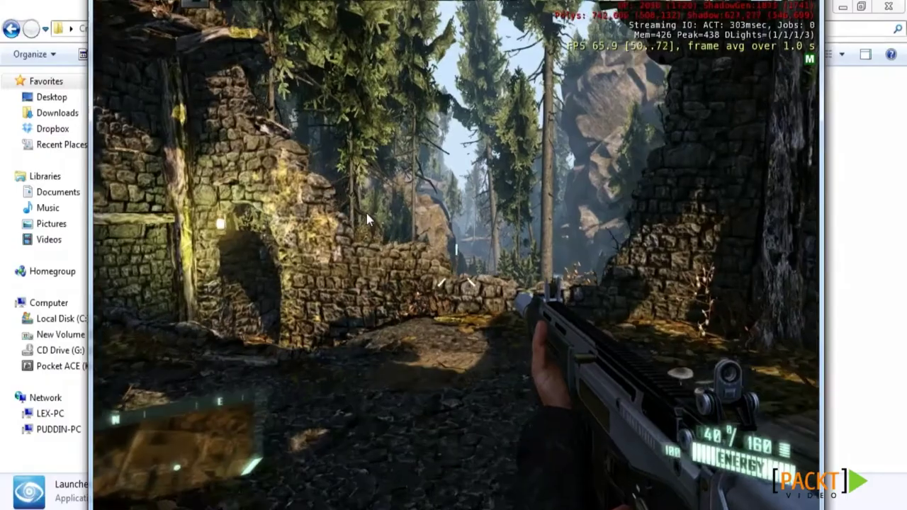
pyautogui.press('w')
pyautogui.press('w')
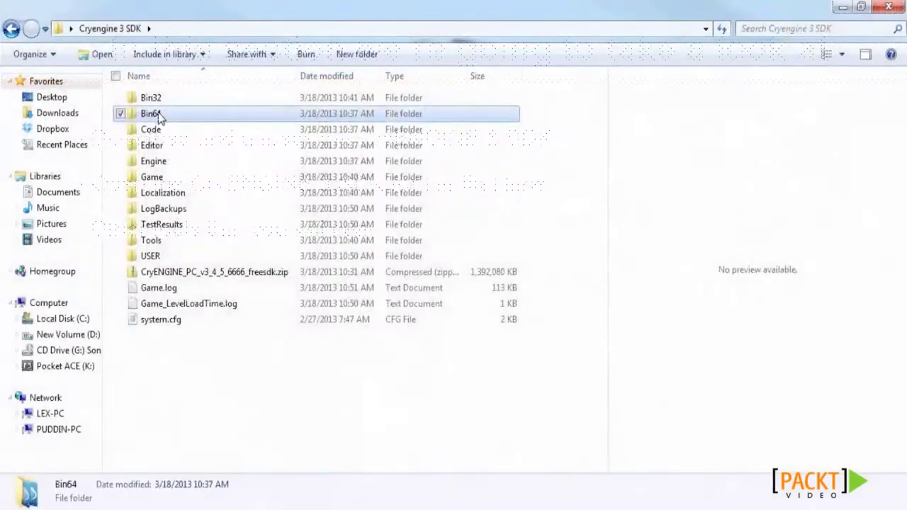
# Look through the Bin64 and Bin32 folders of the Cryengine 3 SDK
pyautogui.doubleClick(159, 116)
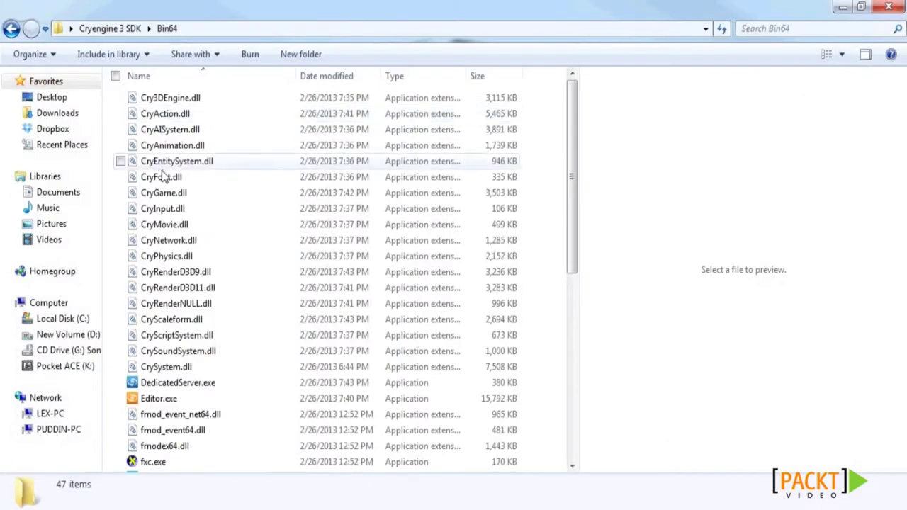
pyautogui.scroll(-1, 391, 233)
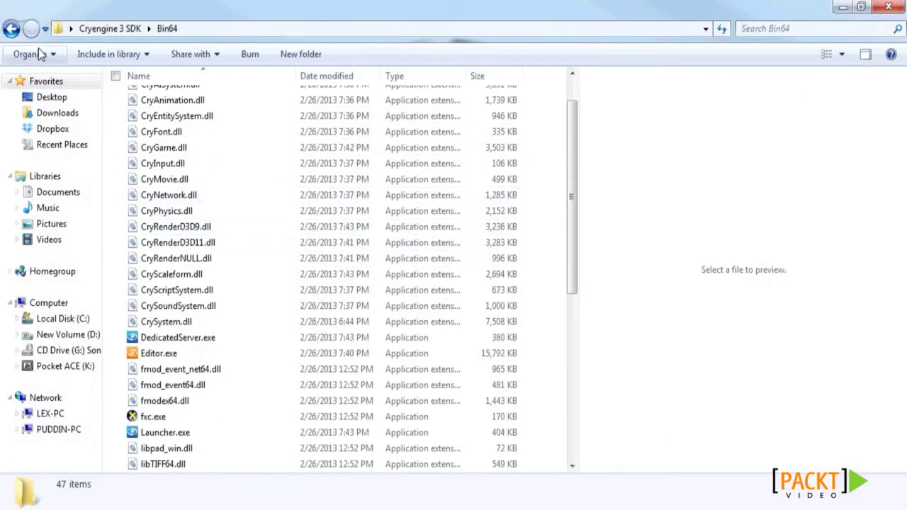
pyautogui.click(11, 28)
pyautogui.doubleClick(196, 102)
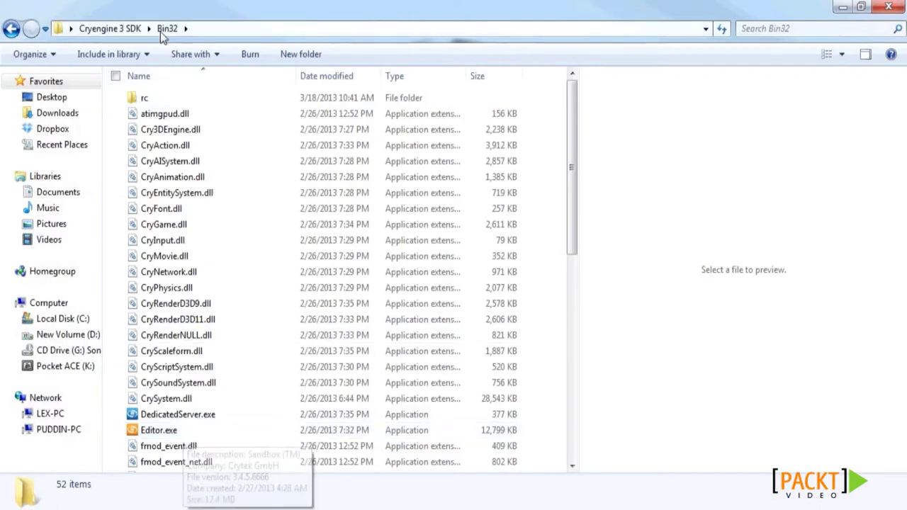
pyautogui.click(11, 28)
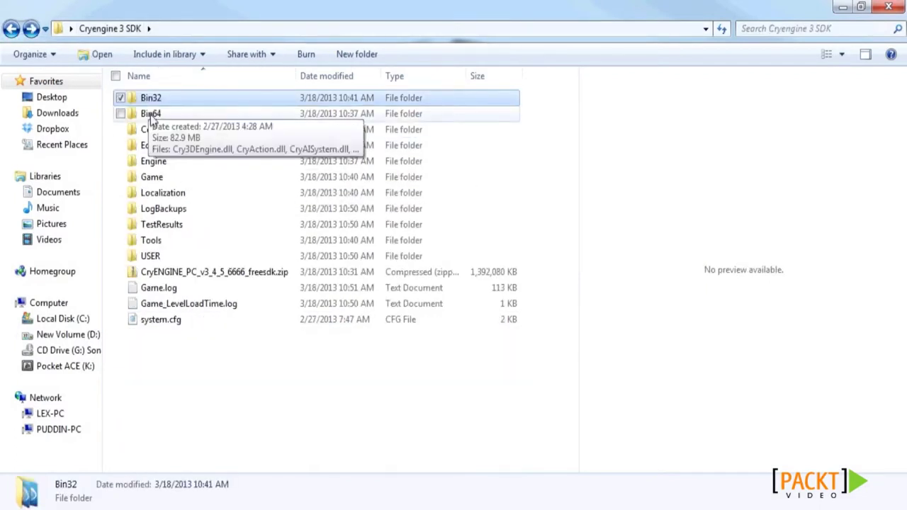
# Launch Editor.exe from the Bin64 folder to start the 64-bit Sandbox editor
pyautogui.click(153, 116)
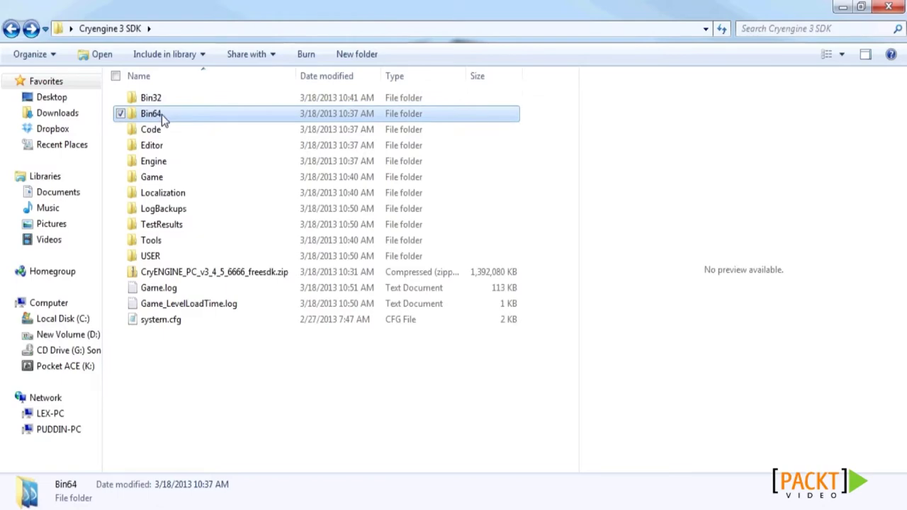
pyautogui.doubleClick(162, 120)
pyautogui.scroll(-3, 283, 281)
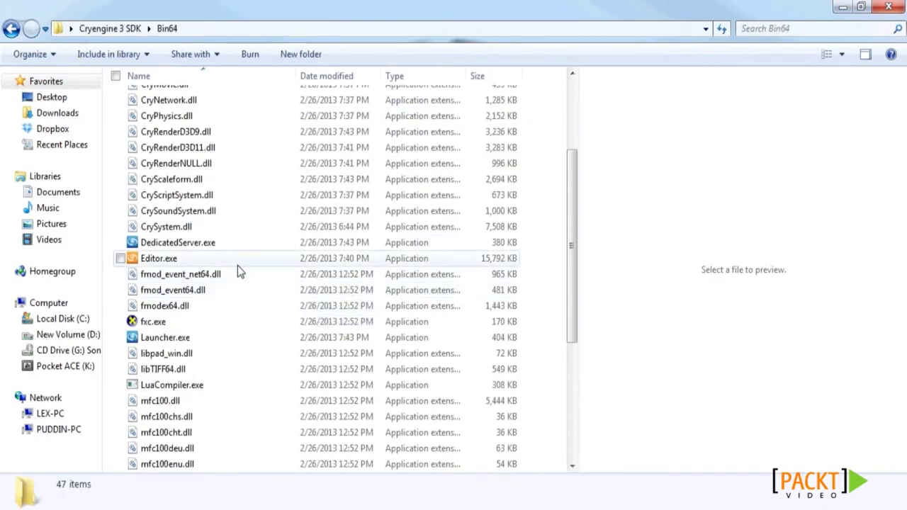
pyautogui.click(158, 259)
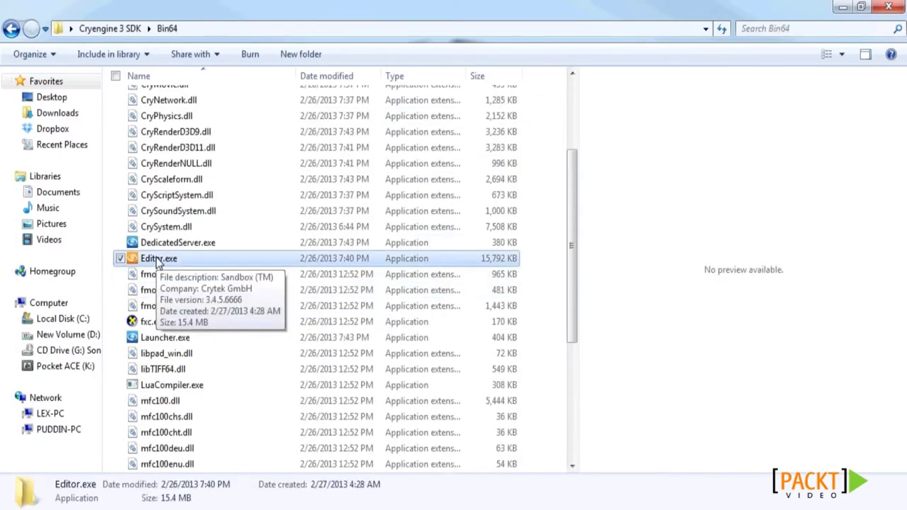
pyautogui.doubleClick(159, 259)
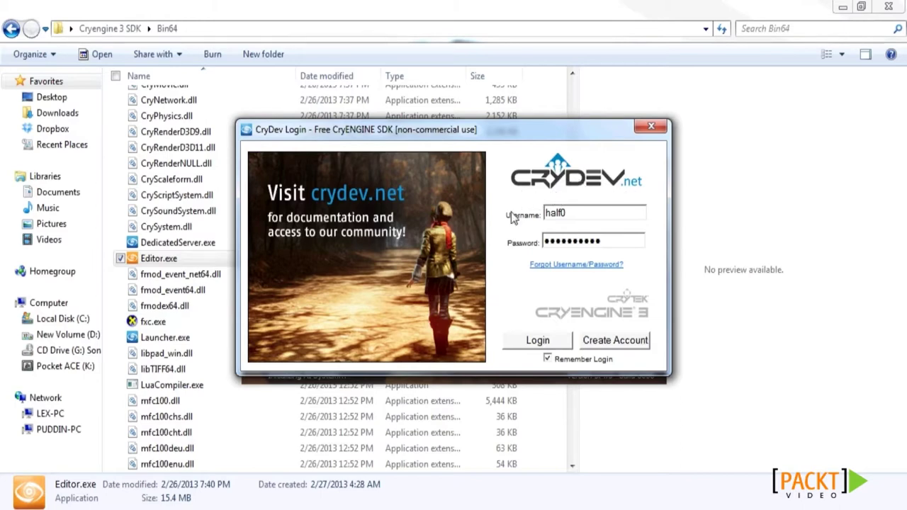
# Log in to CryDev so Sandbox opens an untitled level in DX11 at VeryHighSpec
pyautogui.click(528, 343)
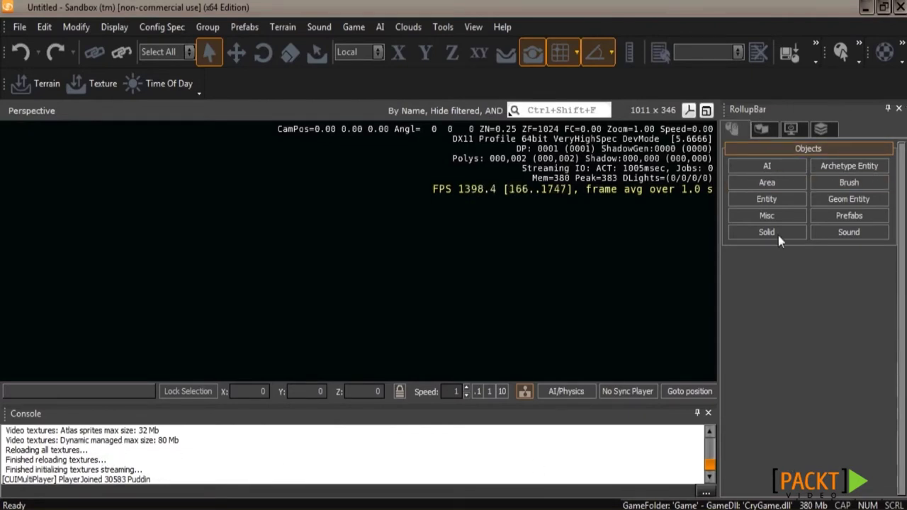
# Resize the Perspective viewport to 1025 x 407, shrinking the console below it
pyautogui.moveTo(718, 289); pyautogui.dragTo(743, 289)
pyautogui.moveTo(737, 296); pyautogui.dragTo(728, 298)
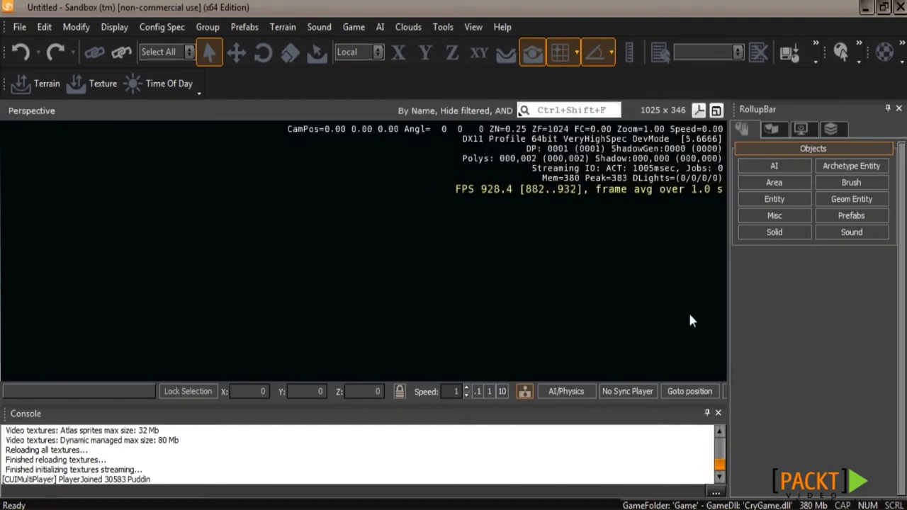
pyautogui.moveTo(337, 398); pyautogui.dragTo(334, 448)
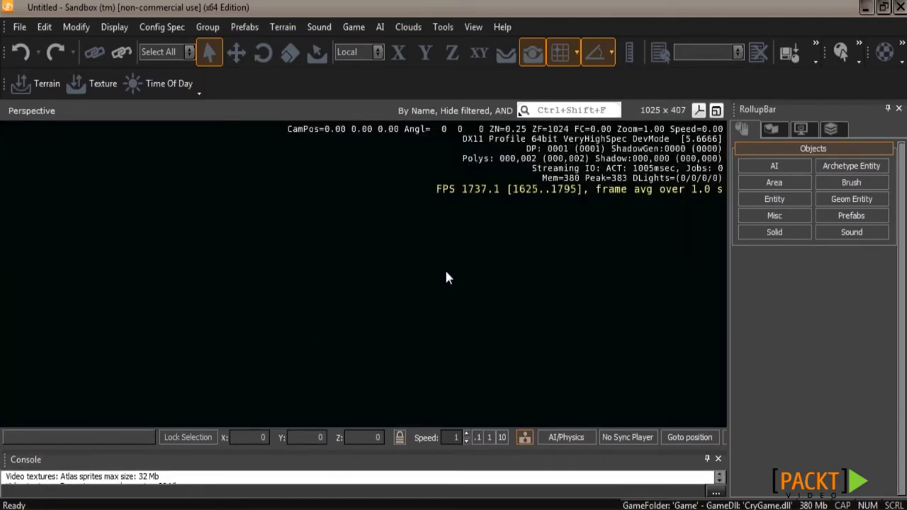
# Browse the File, Config Spec, Tools and View > Open View Pane menus without changing anything
pyautogui.click(19, 26)
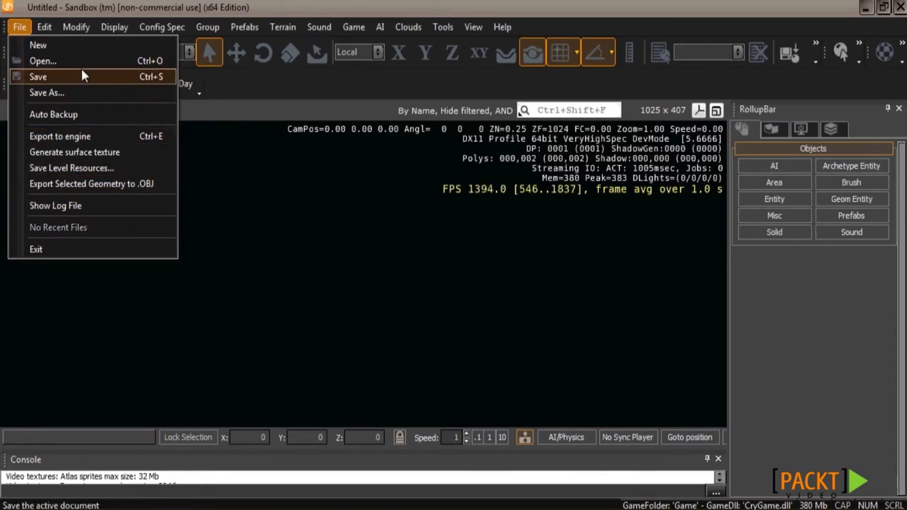
pyautogui.moveTo(152, 34)
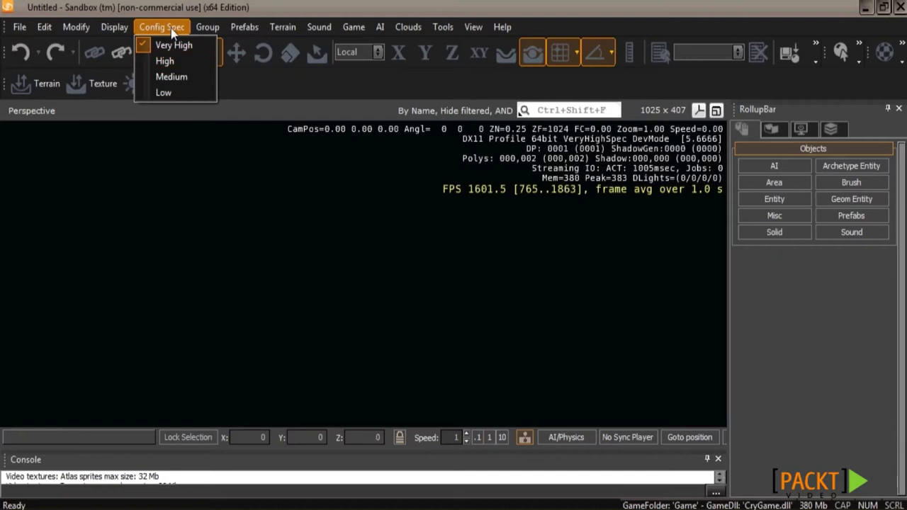
pyautogui.click(312, 15)
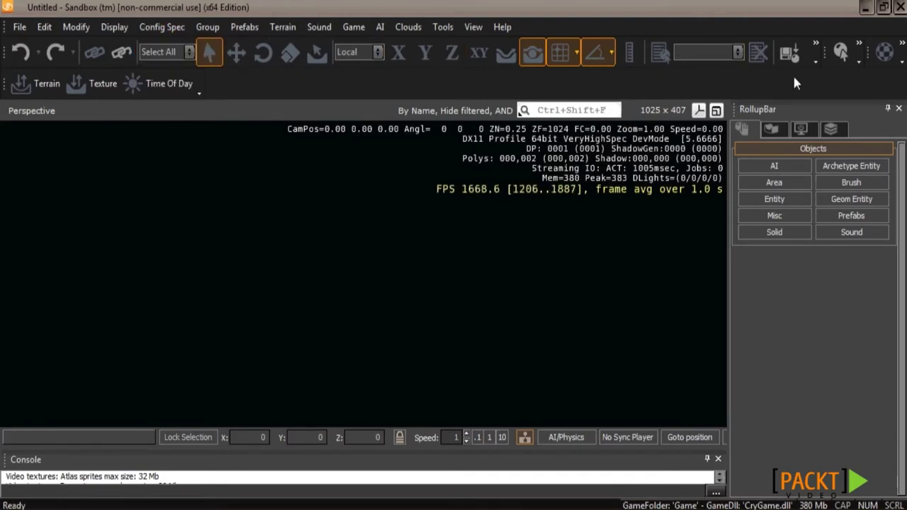
pyautogui.click(443, 27)
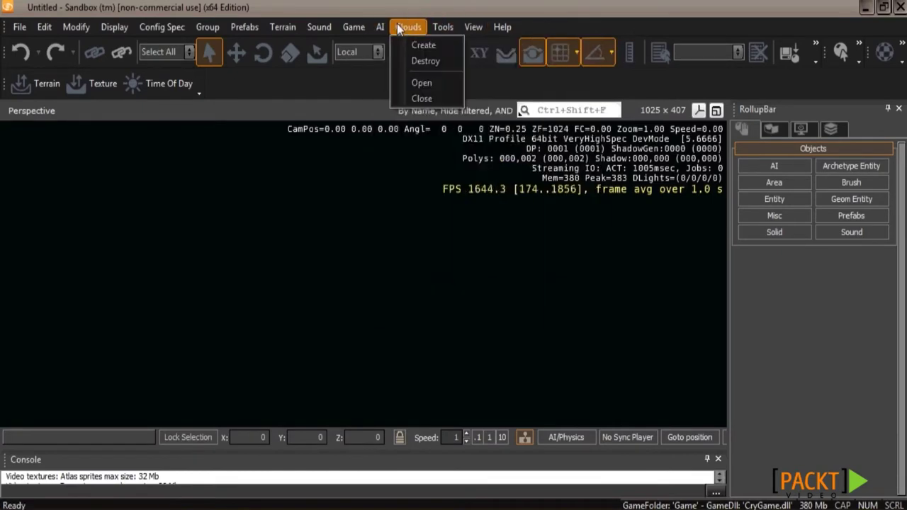
pyautogui.moveTo(477, 39)
pyautogui.moveTo(511, 45)
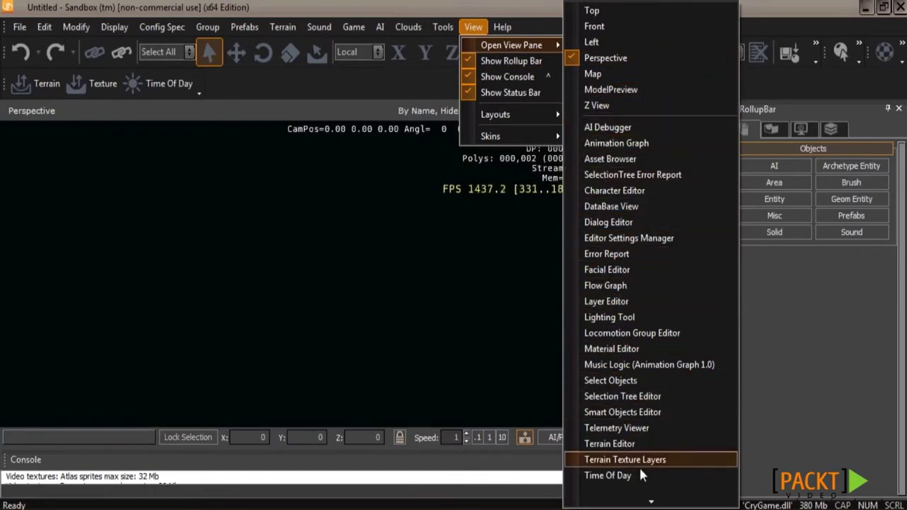
pyautogui.moveTo(650, 502)
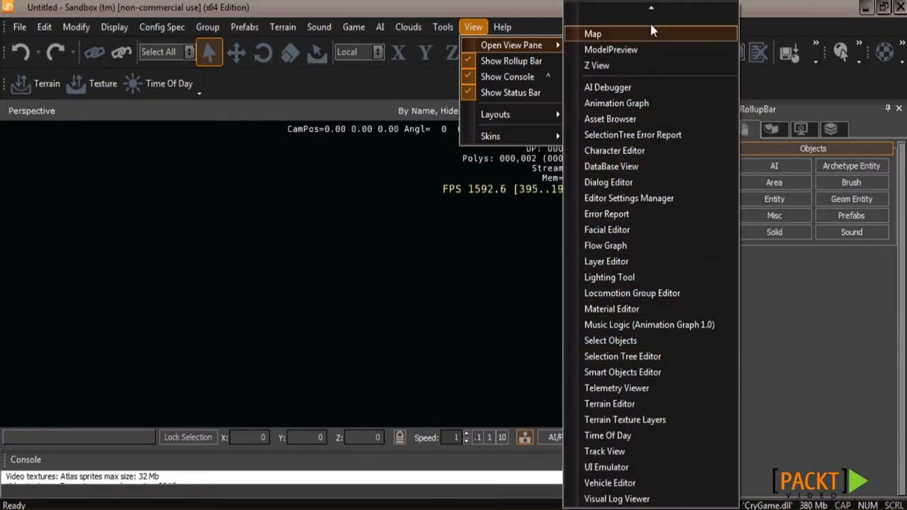
pyautogui.moveTo(651, 5)
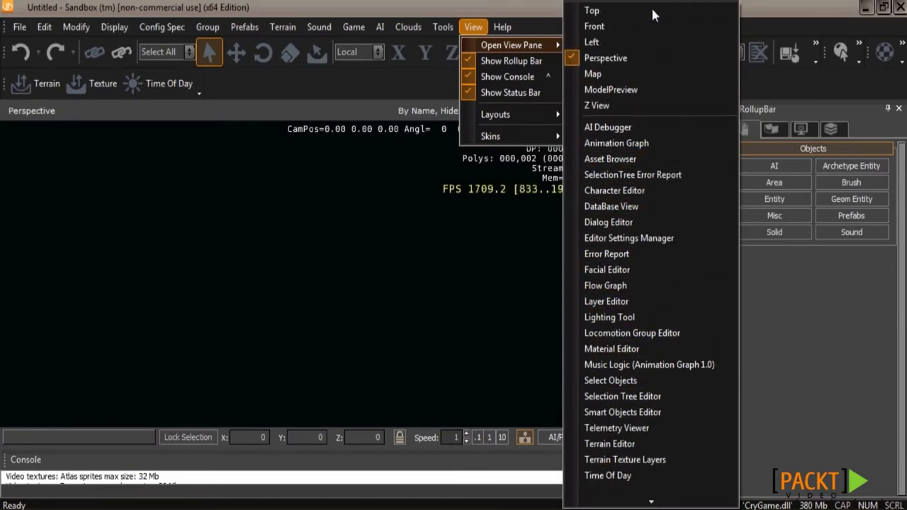
pyautogui.click(521, 7)
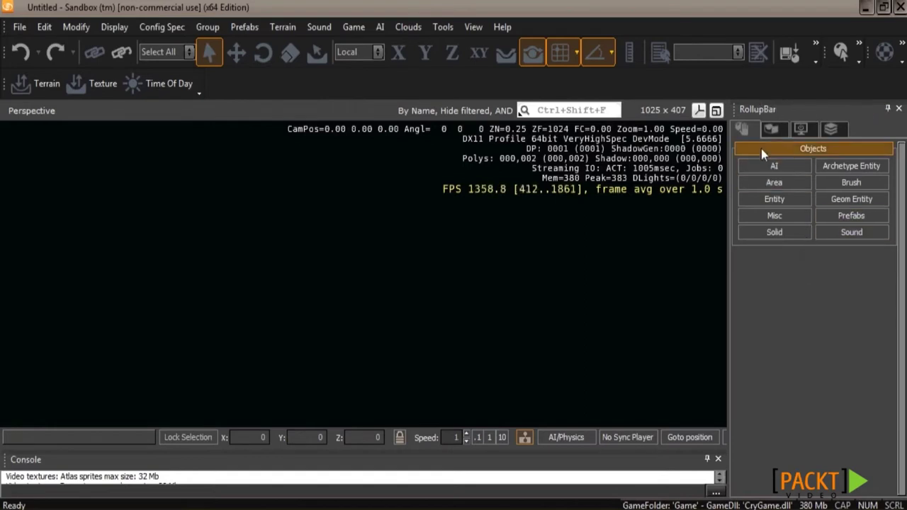
pyautogui.click(772, 128)
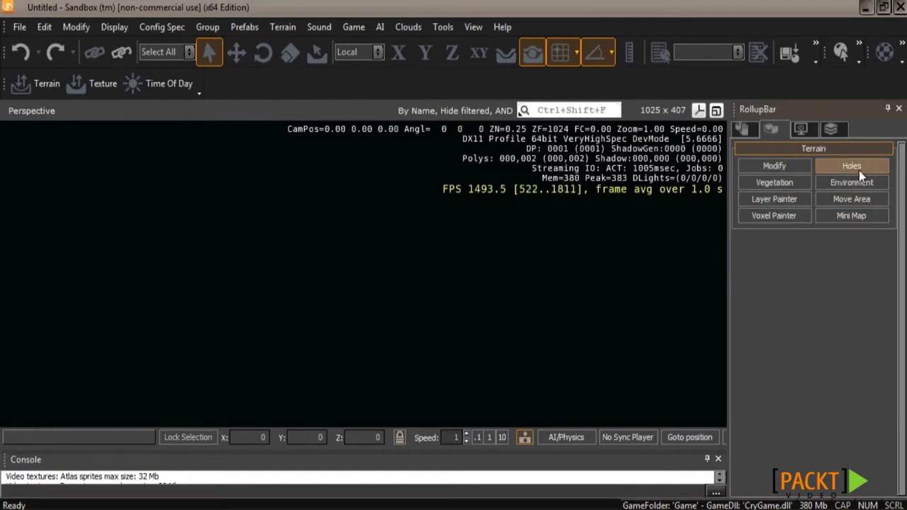
pyautogui.click(803, 130)
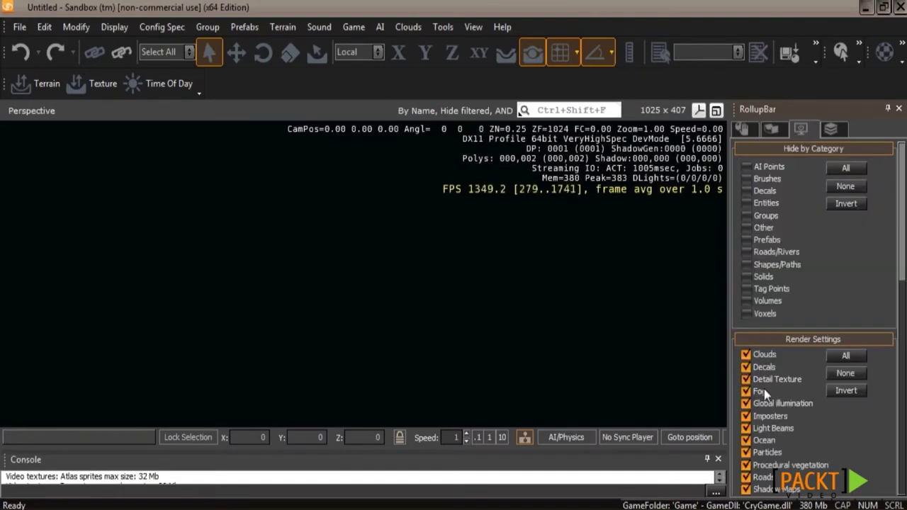
pyautogui.click(835, 129)
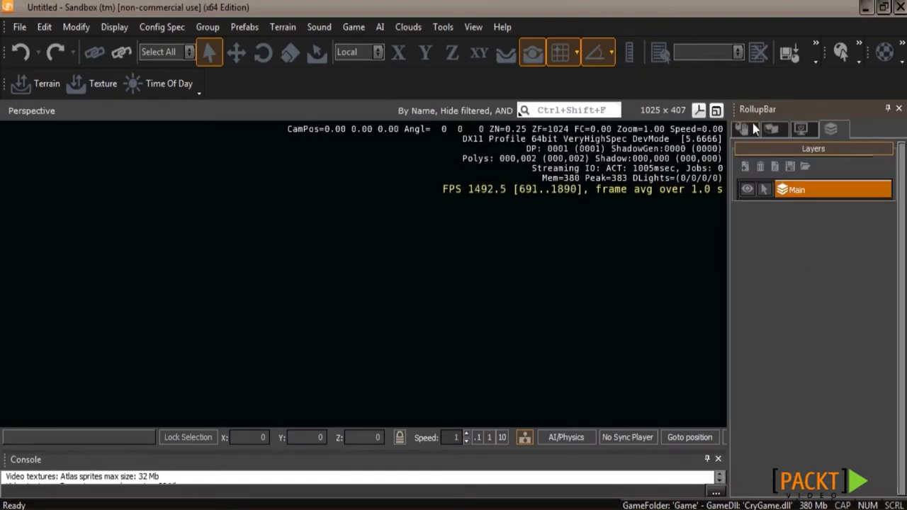
pyautogui.click(750, 130)
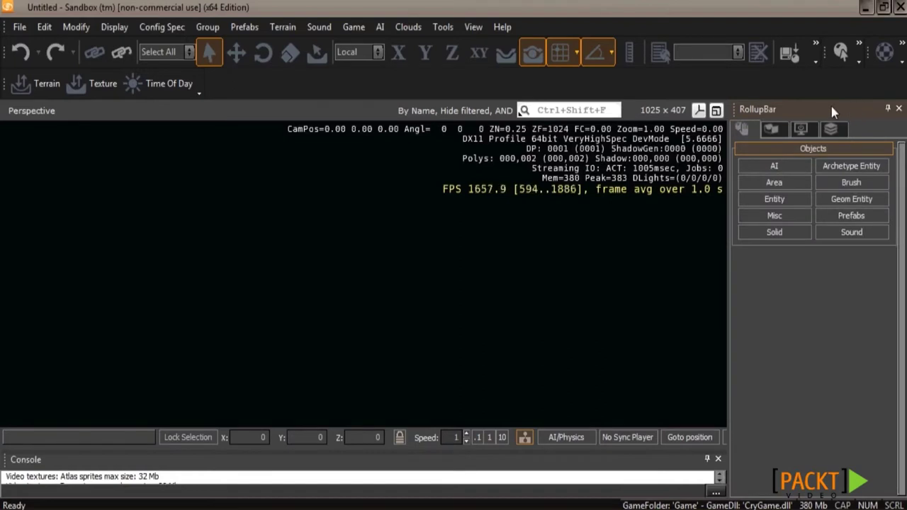
pyautogui.moveTo(843, 105); pyautogui.dragTo(27, 301)
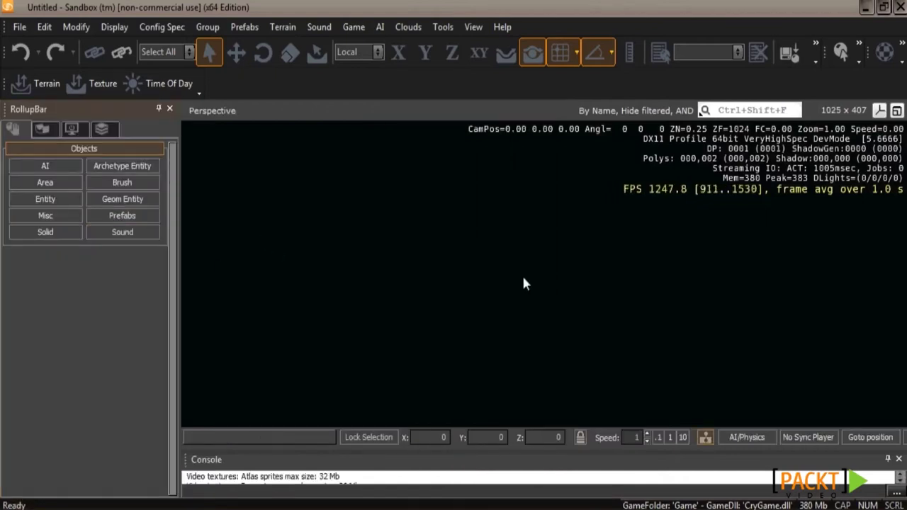
pyautogui.moveTo(35, 106); pyautogui.dragTo(886, 300)
pyautogui.moveTo(814, 106); pyautogui.dragTo(367, 297)
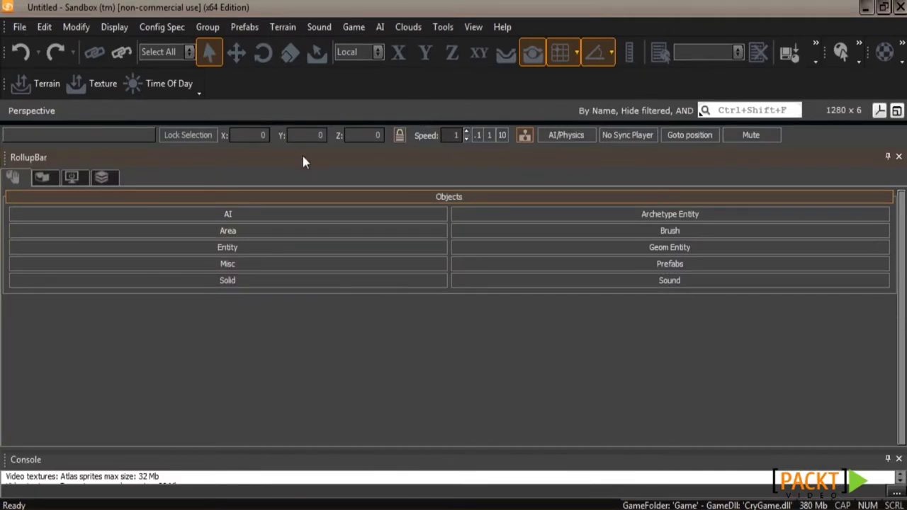
pyautogui.moveTo(772, 165); pyautogui.dragTo(881, 301)
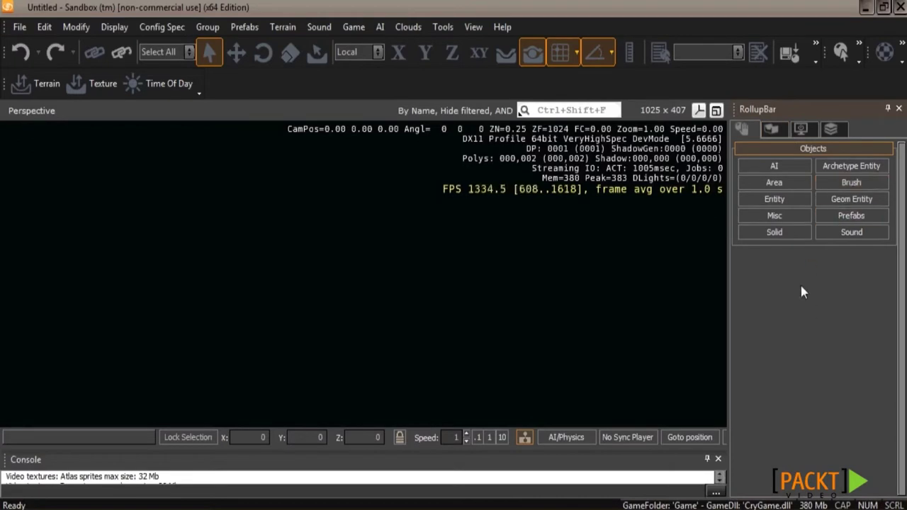
pyautogui.click(716, 493)
pyautogui.moveTo(170, 90); pyautogui.dragTo(171, 39)
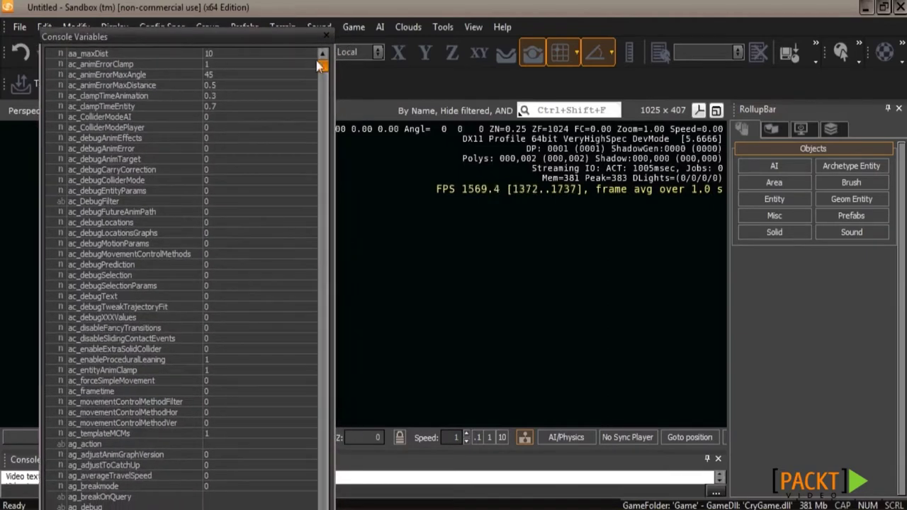
pyautogui.moveTo(326, 67); pyautogui.dragTo(327, 46)
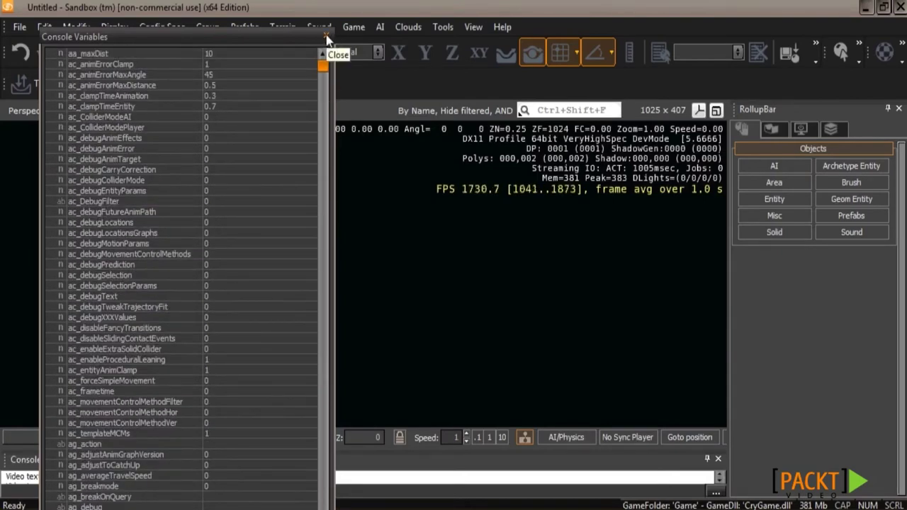
pyautogui.click(326, 35)
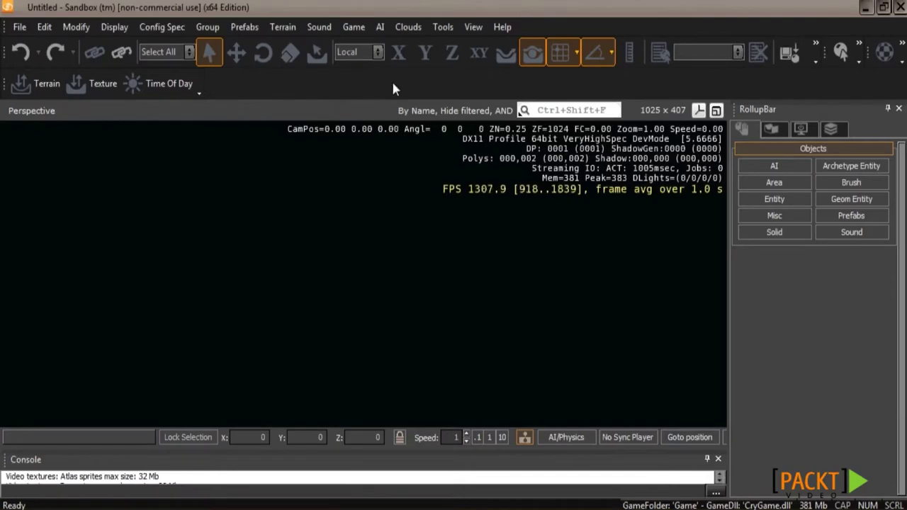
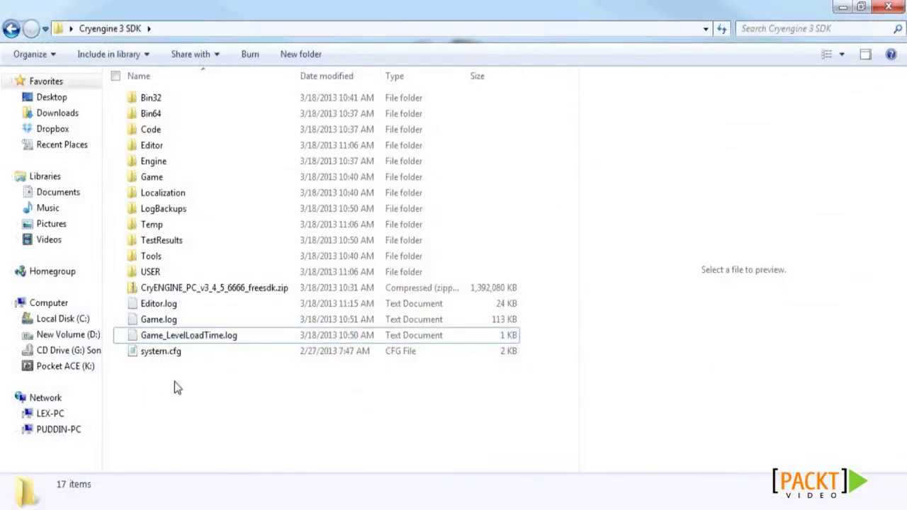
# Run copyToMax.bat from Tools\CryMaxTools and answer its drive-letter prompt with C
pyautogui.doubleClick(150, 259)
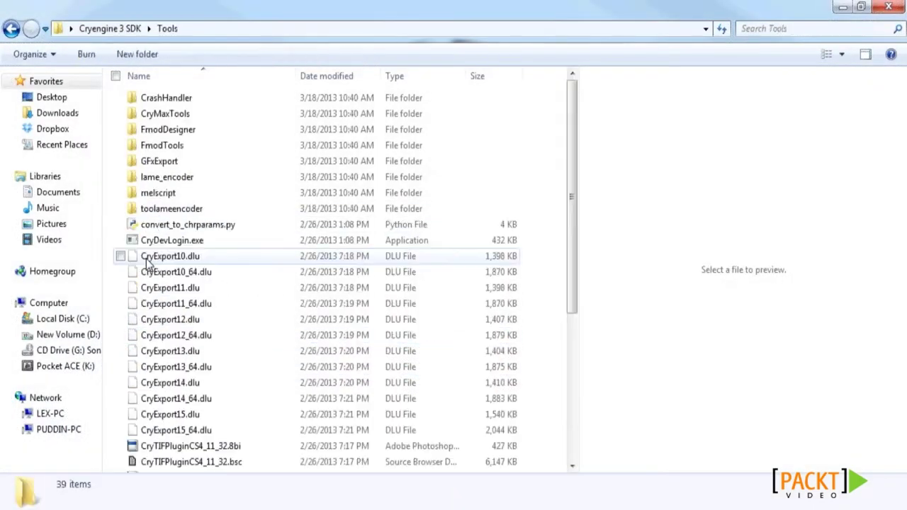
pyautogui.scroll(-5, 206, 319)
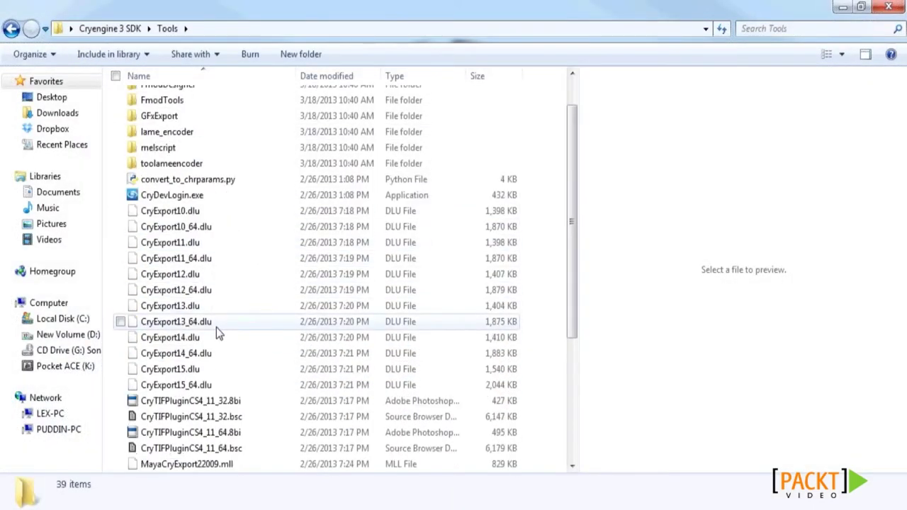
pyautogui.scroll(5, 216, 327)
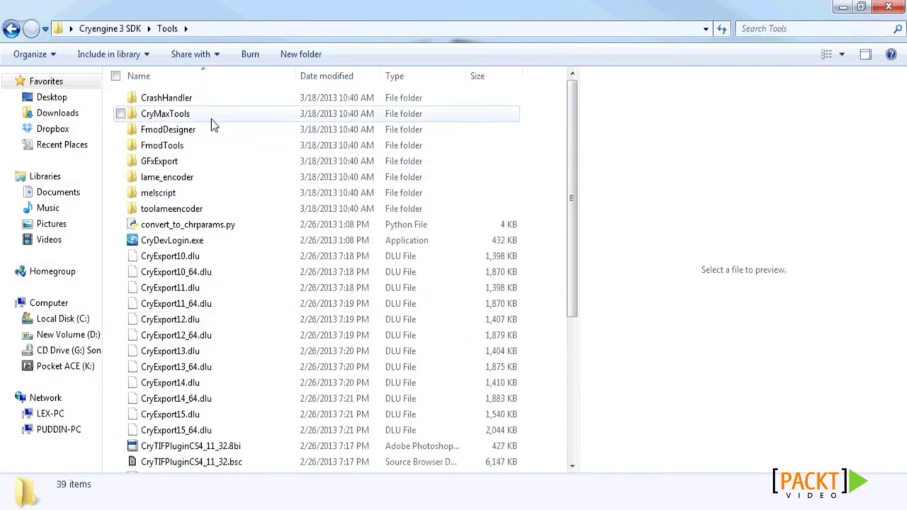
pyautogui.doubleClick(149, 119)
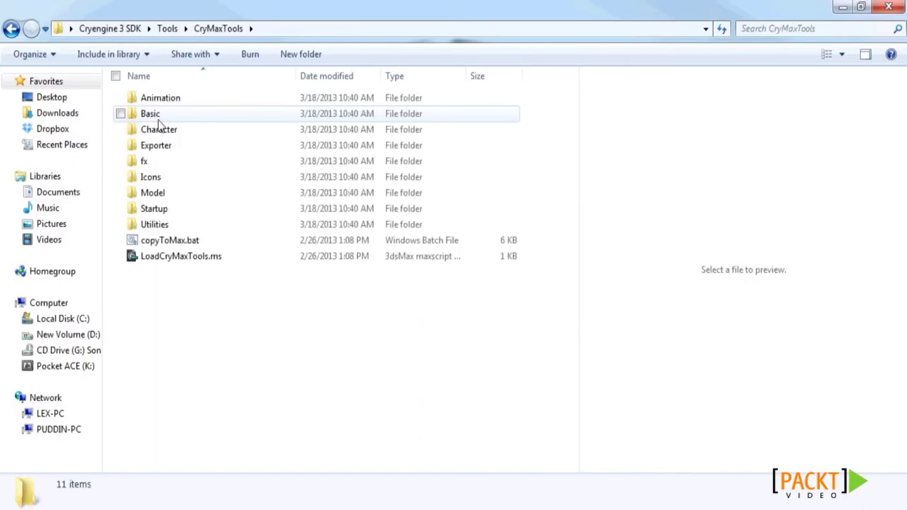
pyautogui.doubleClick(196, 242)
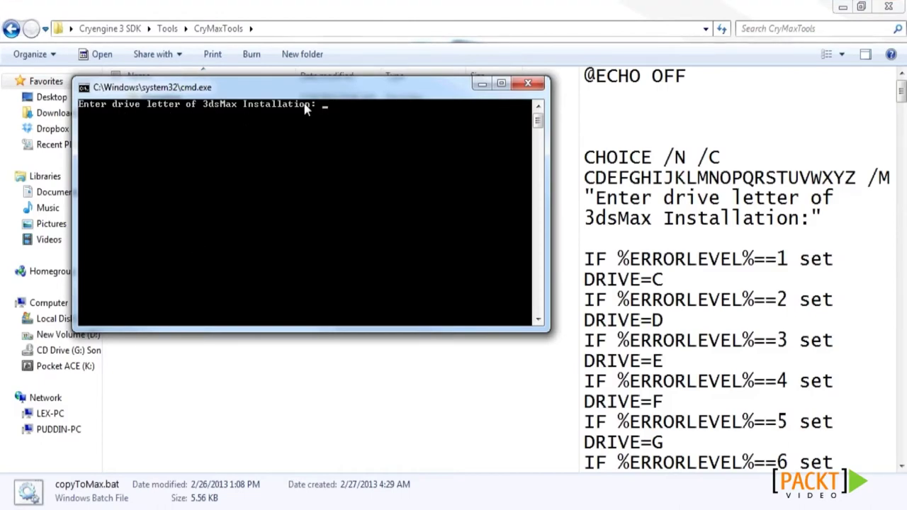
pyautogui.press('c')
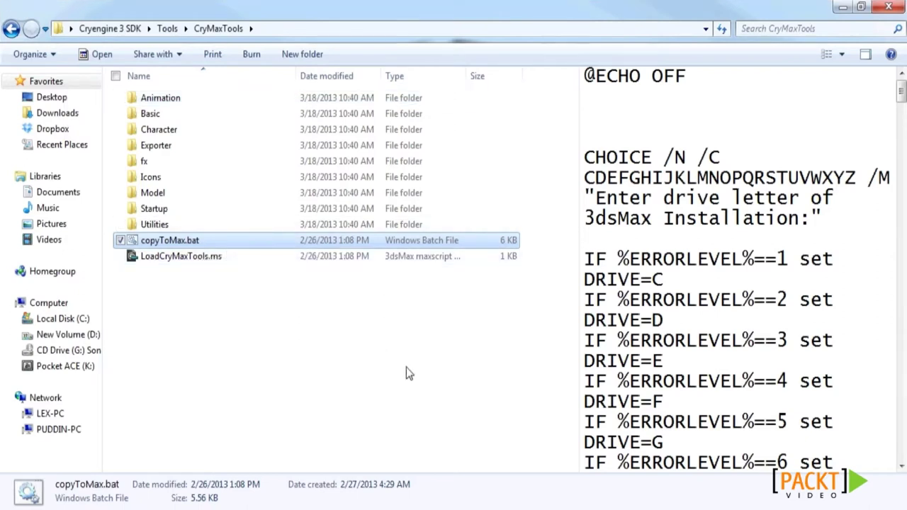
# Confirm the CryTIFF plugin is in Photoshop's 3D Engines plug-ins folder, then close that window
pyautogui.click(12, 29)
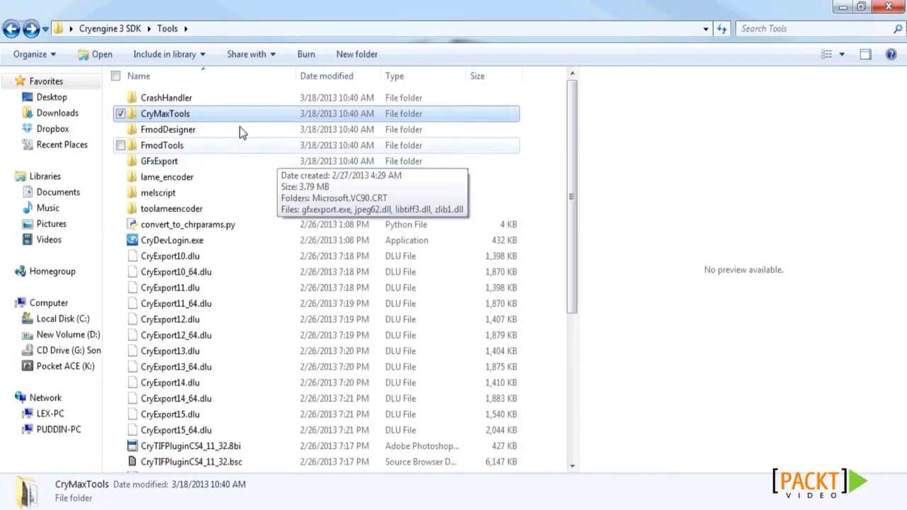
pyautogui.scroll(-5, 240, 169)
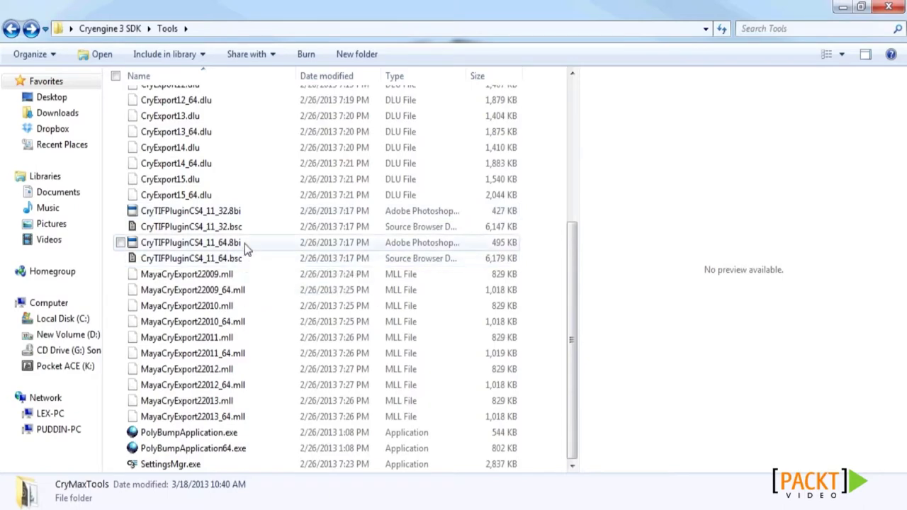
pyautogui.hotkey('alt', 'Tab')
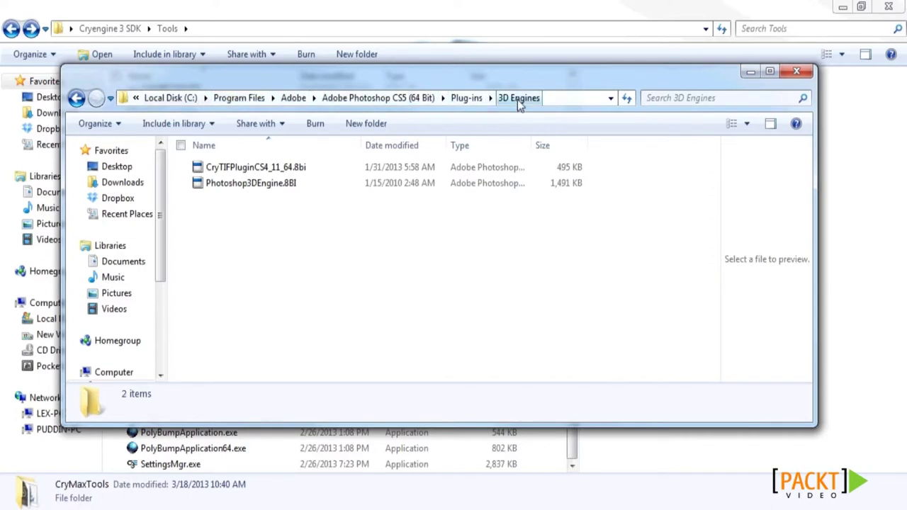
pyautogui.click(796, 72)
# Return to the Cryengine 3 SDK folder to launch the Sandbox editor
pyautogui.scroll(4, 369, 280)
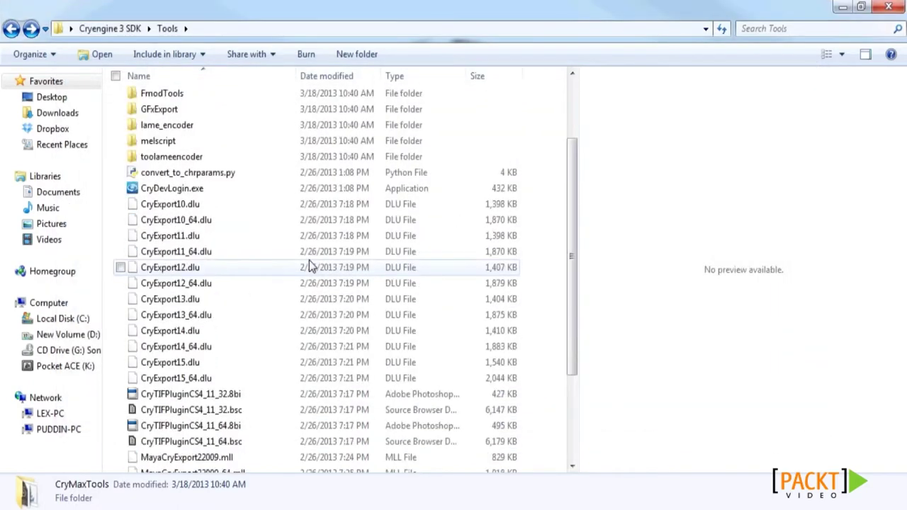
pyautogui.scroll(1, 309, 266)
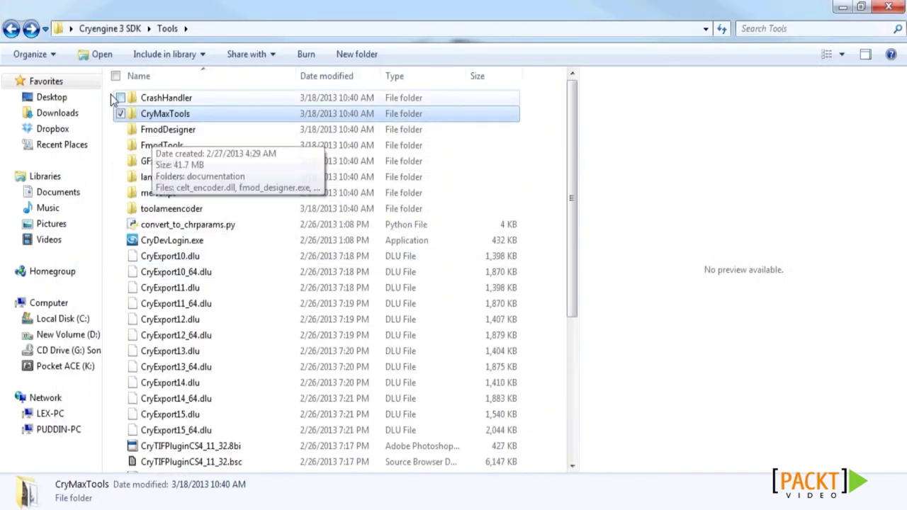
pyautogui.click(11, 28)
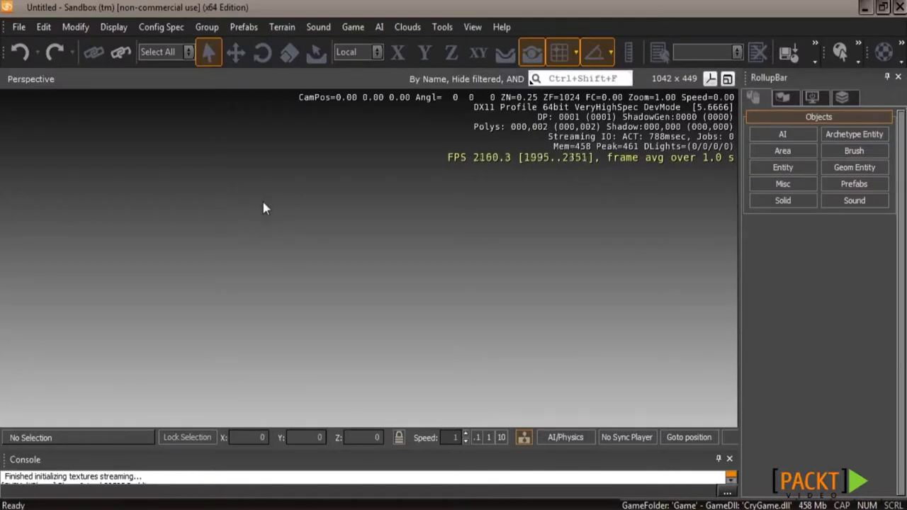
# Create Level1 with a 1024x1024 heightmap and a 4096x4096 High Quality surface texture
pyautogui.click(17, 28)
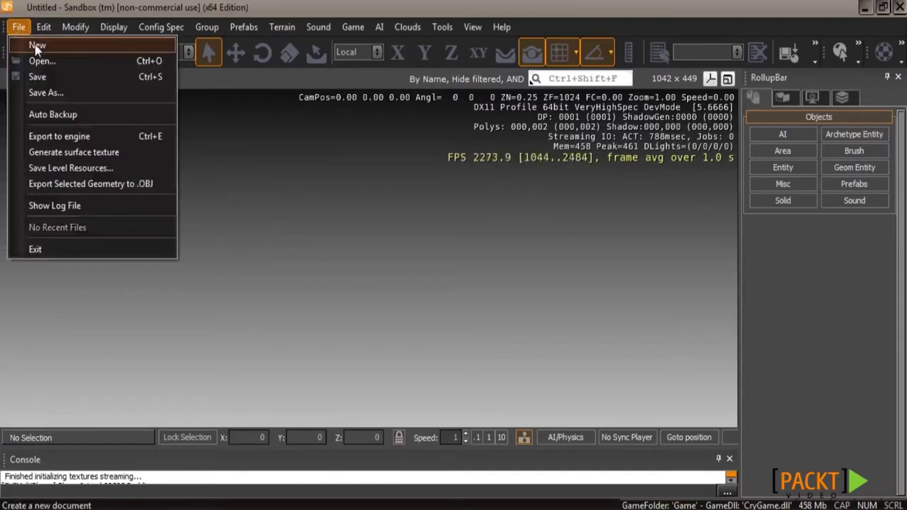
pyautogui.click(38, 46)
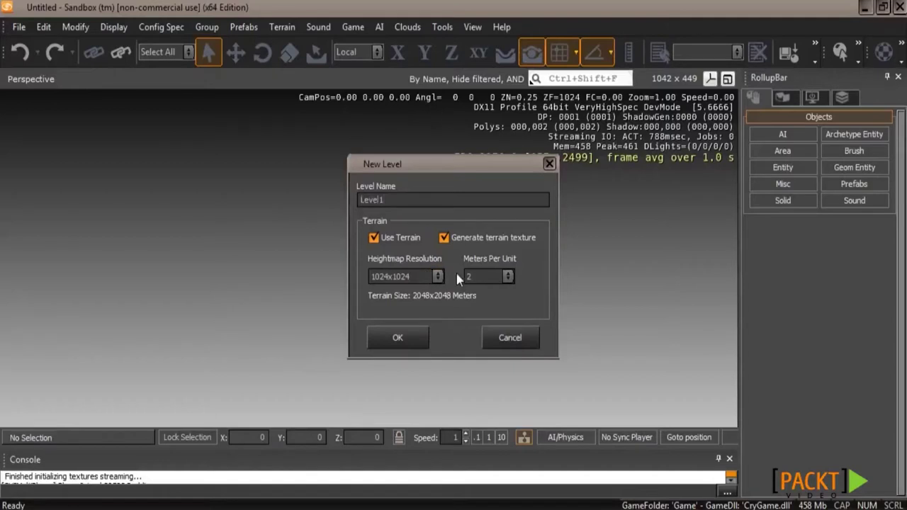
pyautogui.click(399, 338)
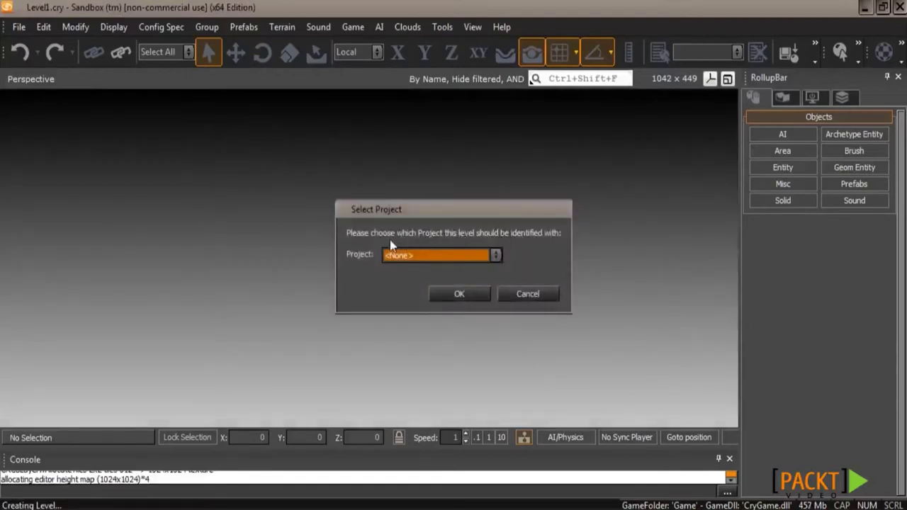
pyautogui.click(456, 296)
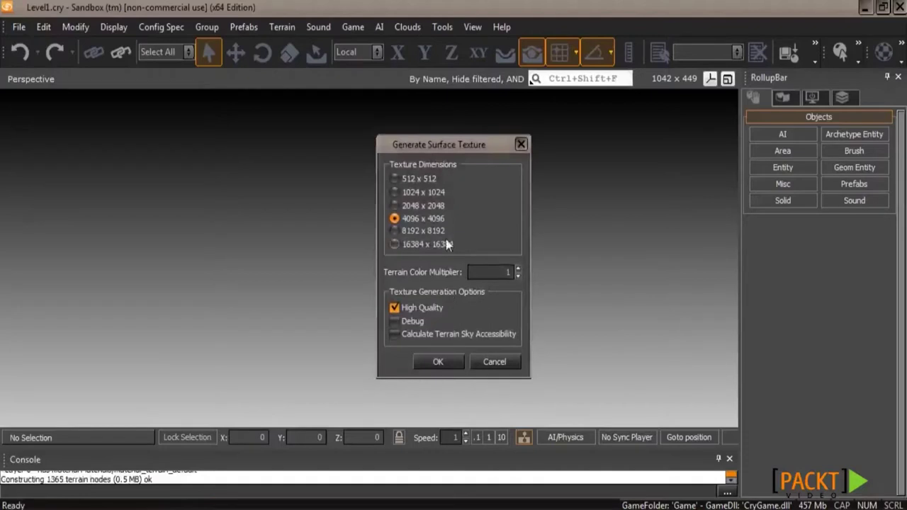
pyautogui.click(436, 361)
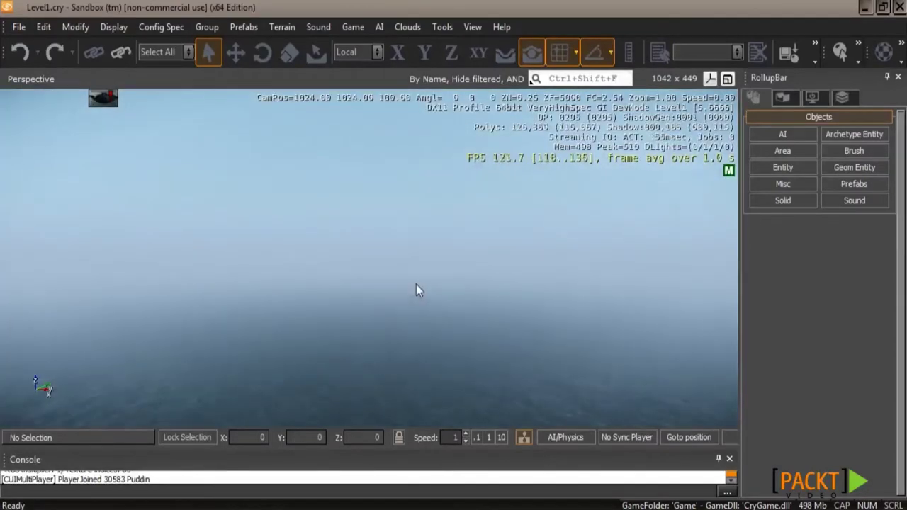
# Open the Terrain Editor from the Terrain menu
pyautogui.moveTo(416, 286); pyautogui.dragTo(416, 284, button='right')
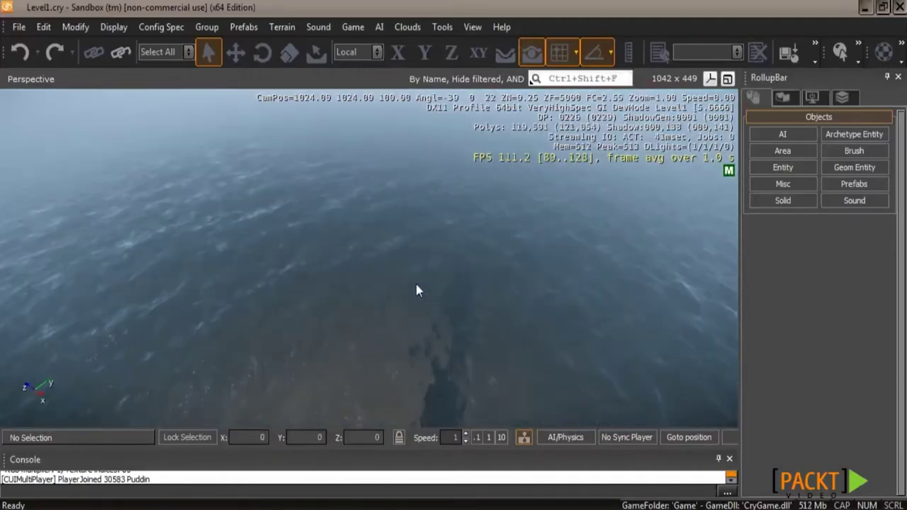
pyautogui.click(281, 27)
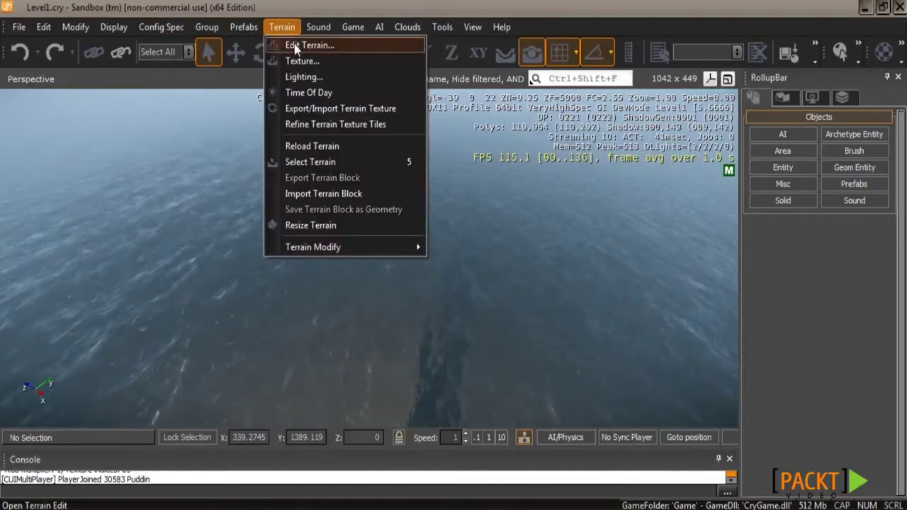
pyautogui.click(302, 46)
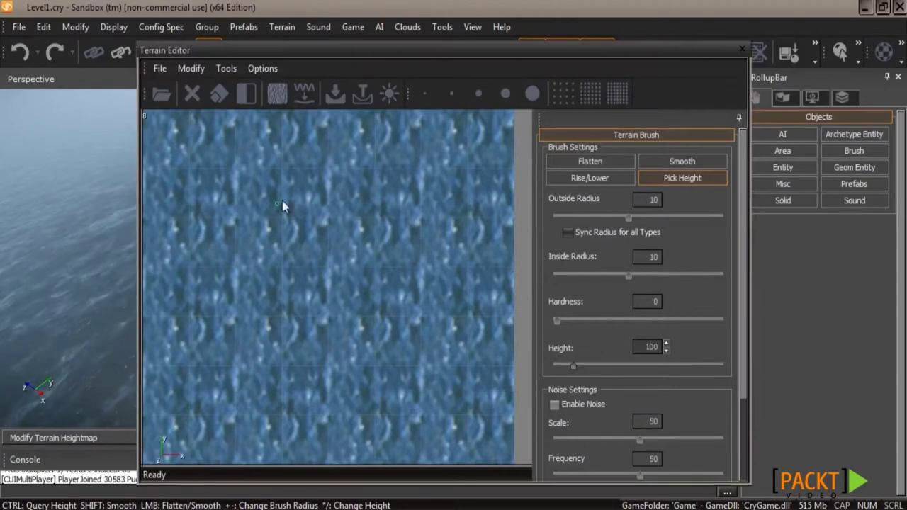
# Set the maximum terrain height to 30 via Modify > Set Terrain Max Height
pyautogui.click(228, 70)
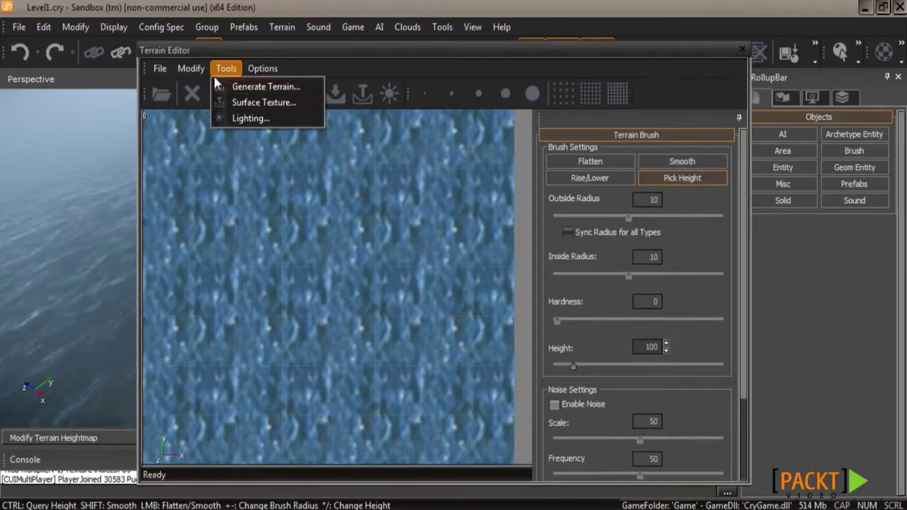
pyautogui.moveTo(191, 69)
pyautogui.click(234, 136)
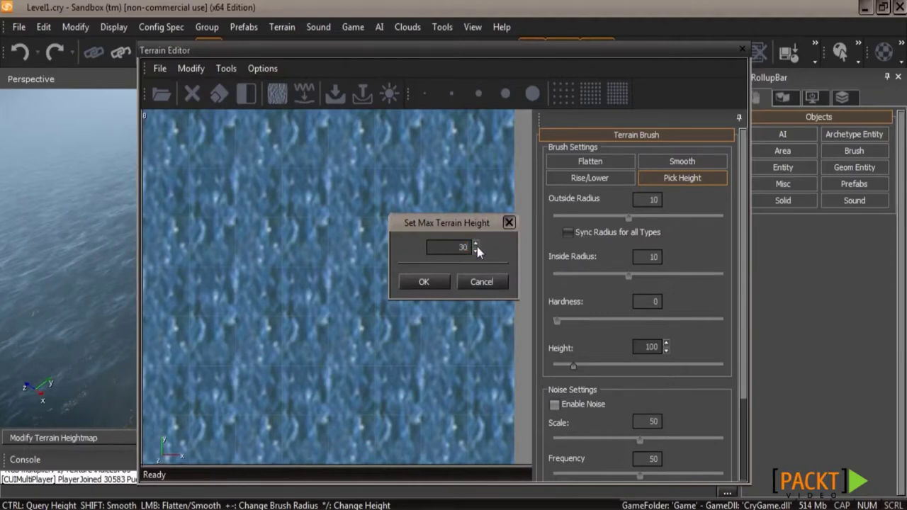
pyautogui.click(419, 281)
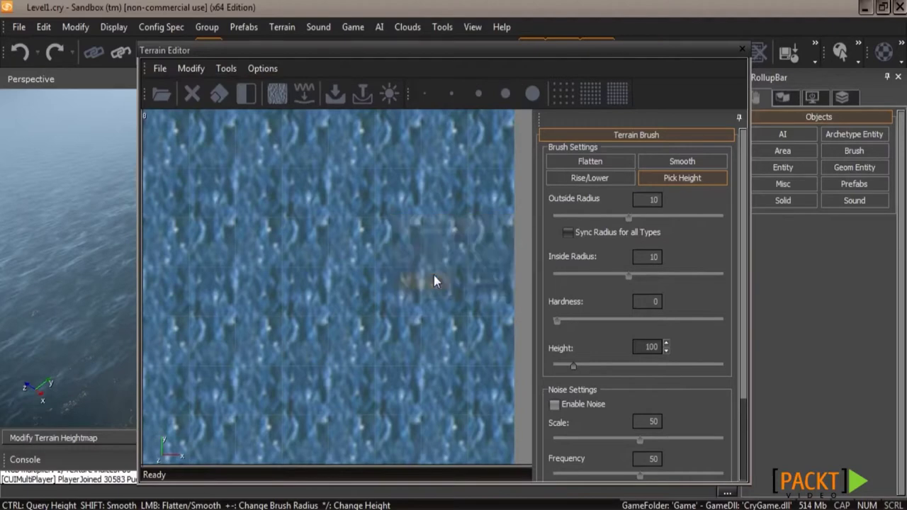
pyautogui.click(226, 68)
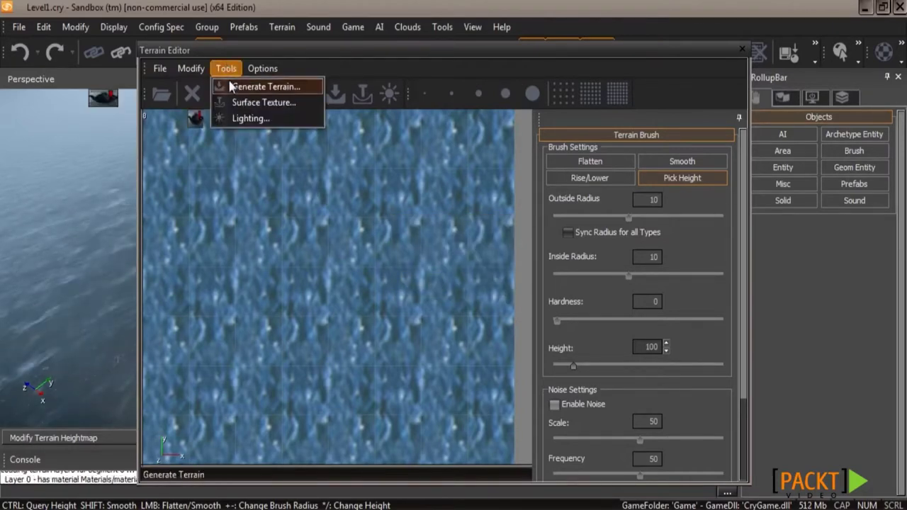
# Generate random island terrain with default settings, then close the Terrain Editor to view it
pyautogui.click(234, 86)
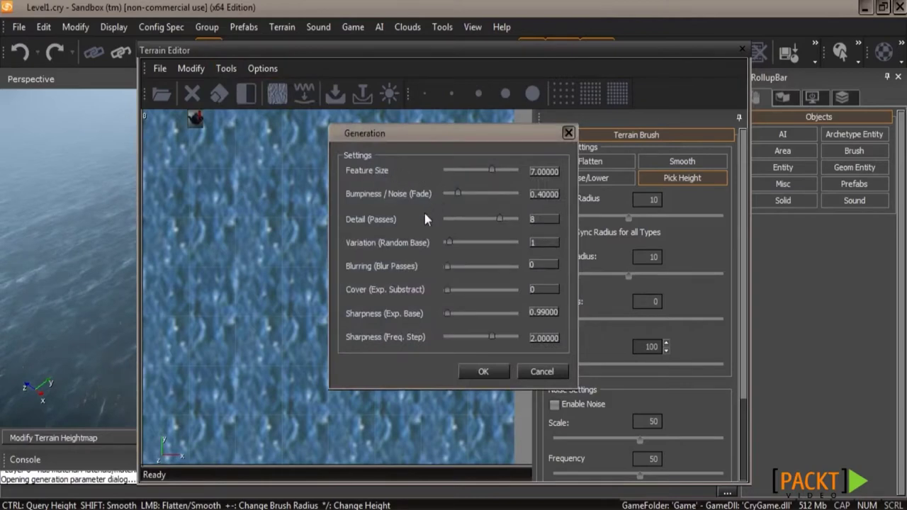
pyautogui.click(482, 373)
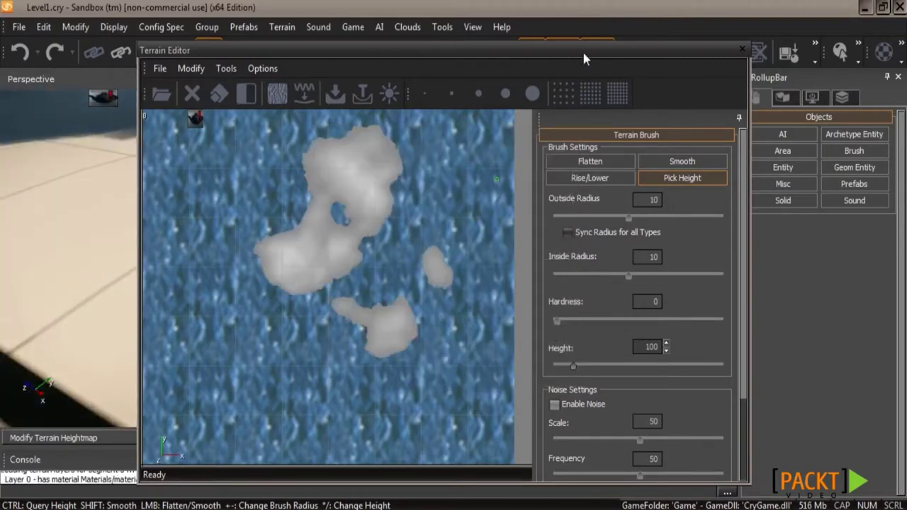
pyautogui.click(732, 49)
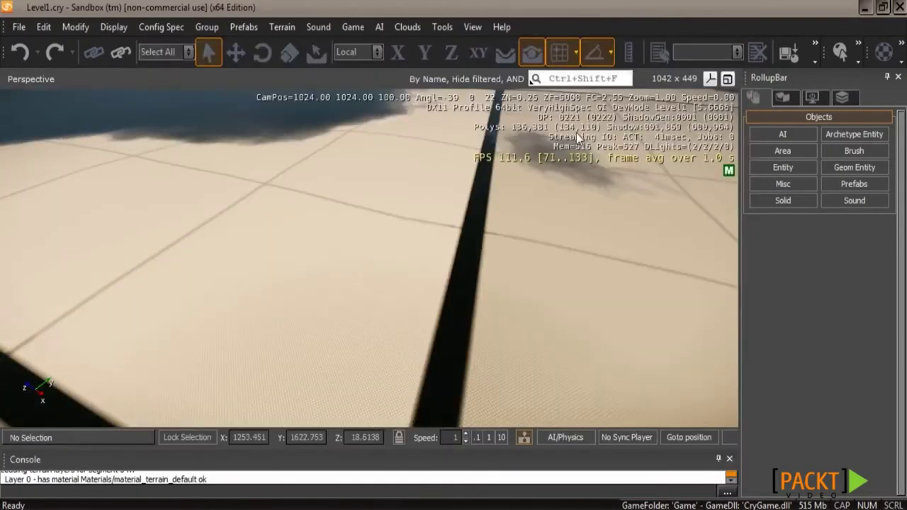
pyautogui.moveTo(333, 257); pyautogui.dragTo(333, 259, button='right')
pyautogui.press('w')
pyautogui.press('w')
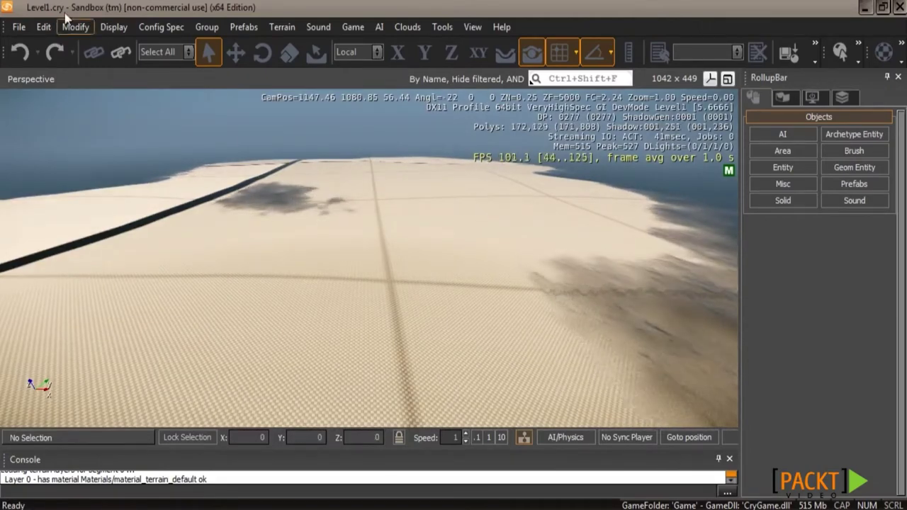
# Reopen the Terrain Editor and erase the whole heightmap with Modify > Erase Terrain
pyautogui.click(281, 27)
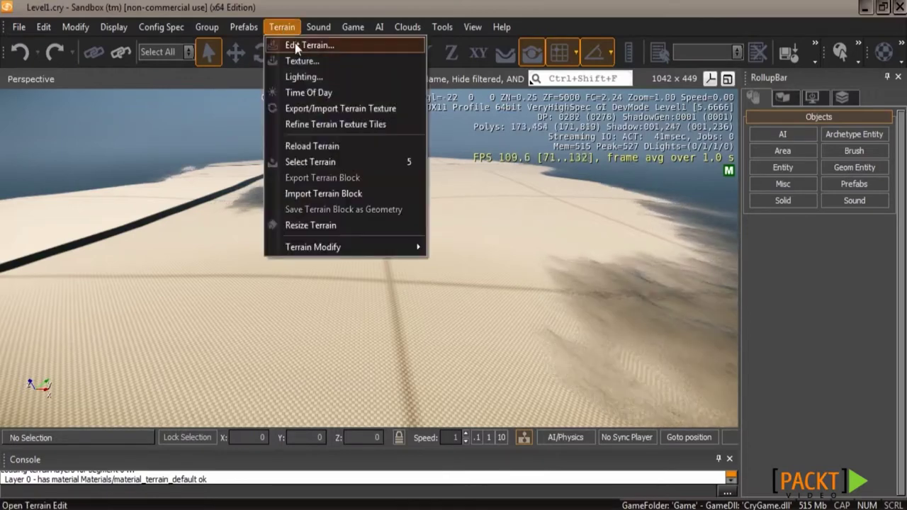
pyautogui.click(296, 41)
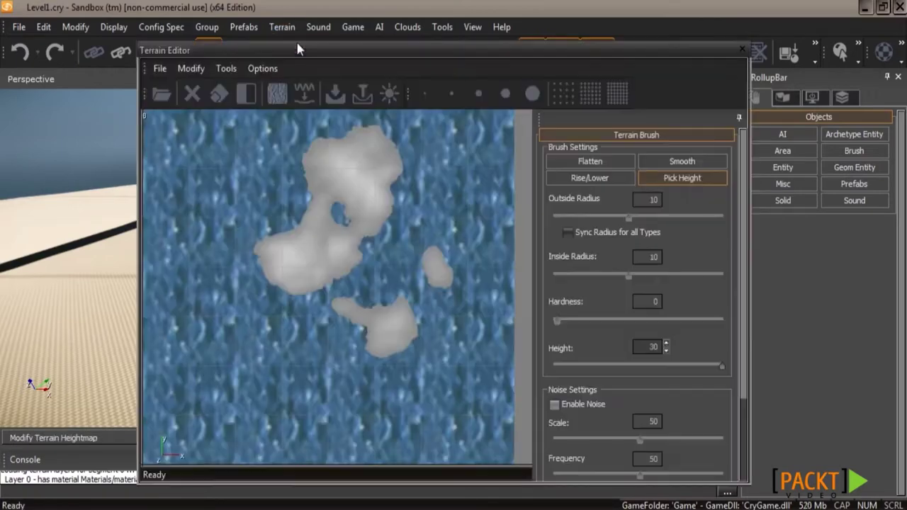
pyautogui.click(188, 68)
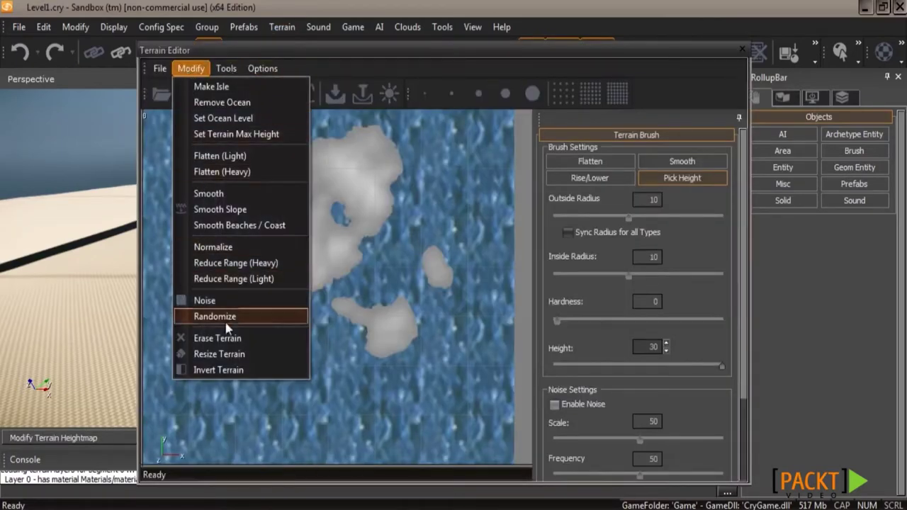
pyautogui.click(204, 338)
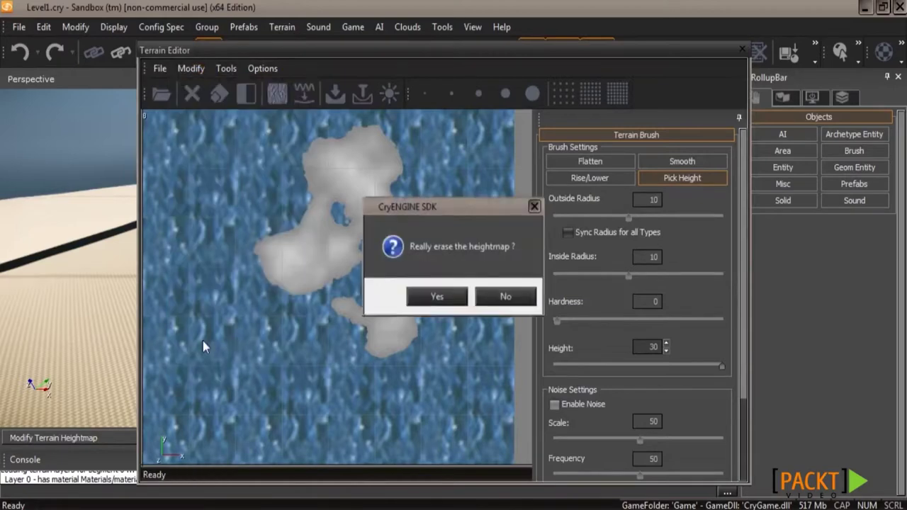
pyautogui.click(435, 297)
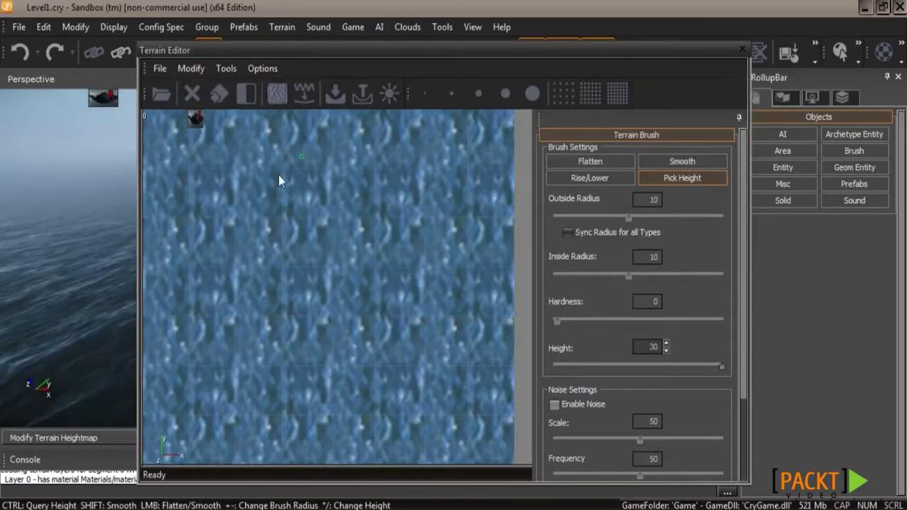
# Float the Terrain Editor window out of the way over the empty ocean
pyautogui.moveTo(339, 50); pyautogui.dragTo(619, 100)
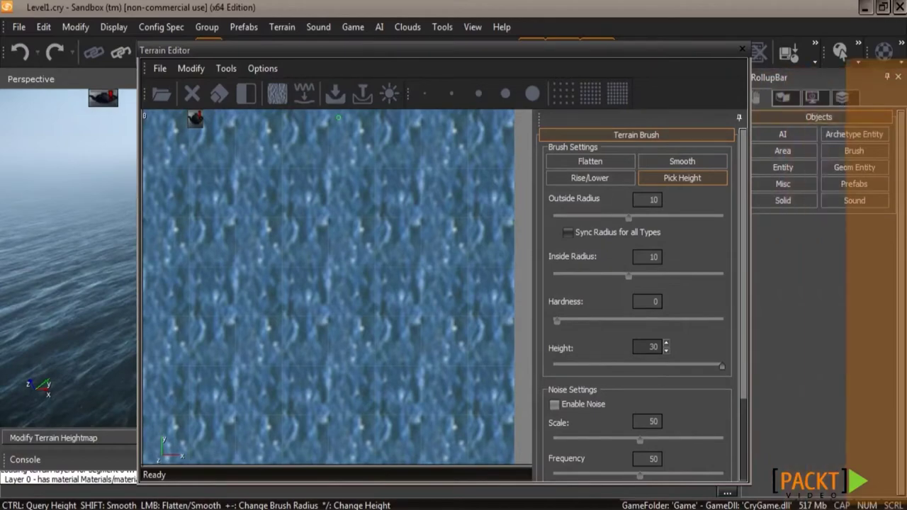
pyautogui.click(737, 66)
pyautogui.moveTo(375, 237); pyautogui.dragTo(456, 117, button='right')
pyautogui.moveTo(456, 118); pyautogui.dragTo(353, 27)
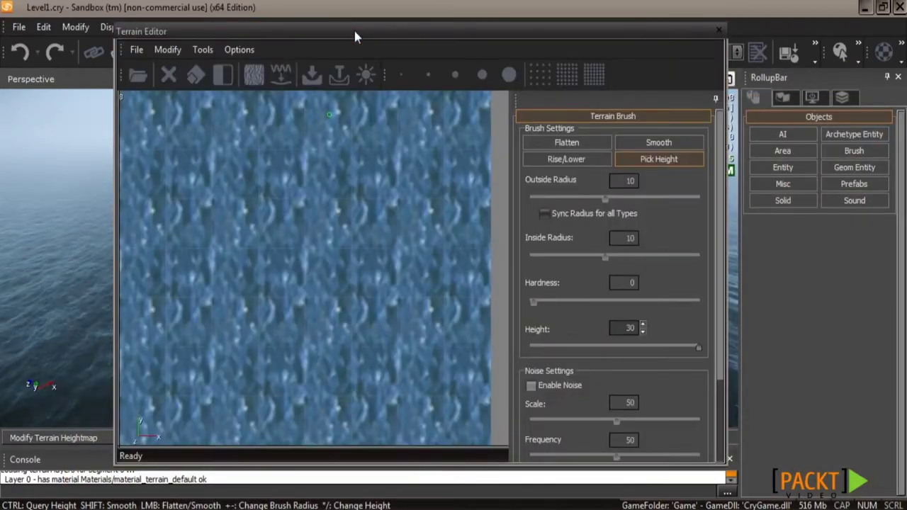
# Set a new maximum terrain height, then start File > Import Heightmap
pyautogui.click(136, 50)
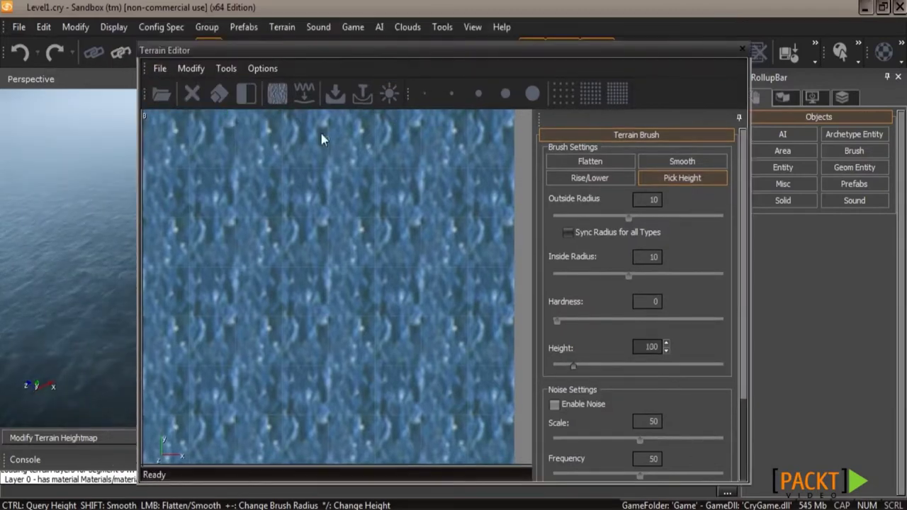
pyautogui.click(189, 71)
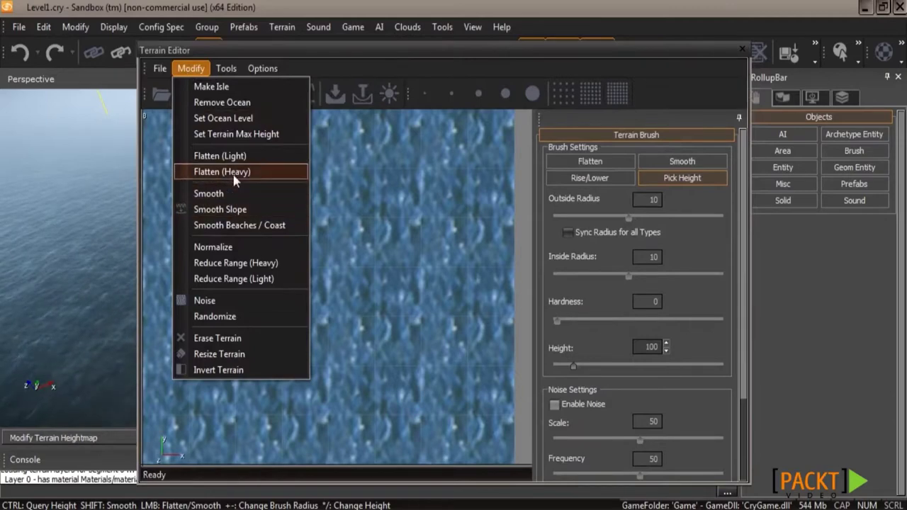
pyautogui.click(248, 135)
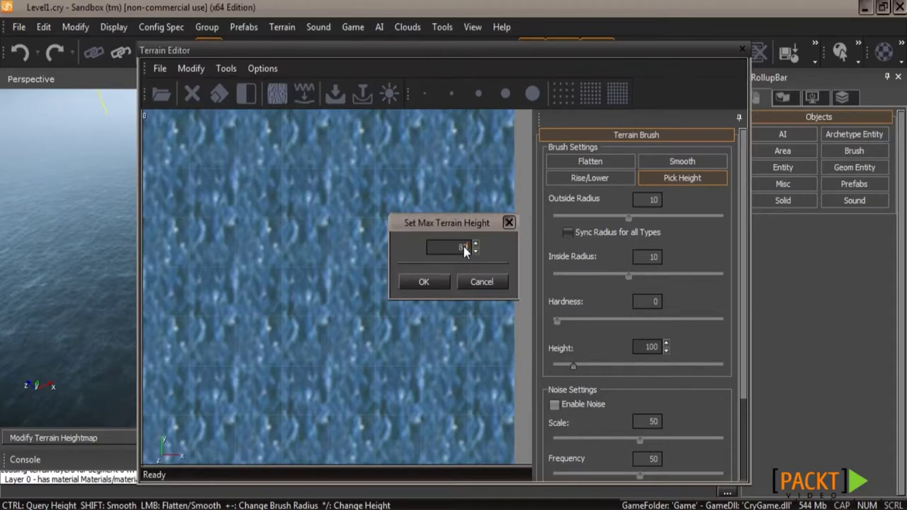
pyautogui.click(417, 286)
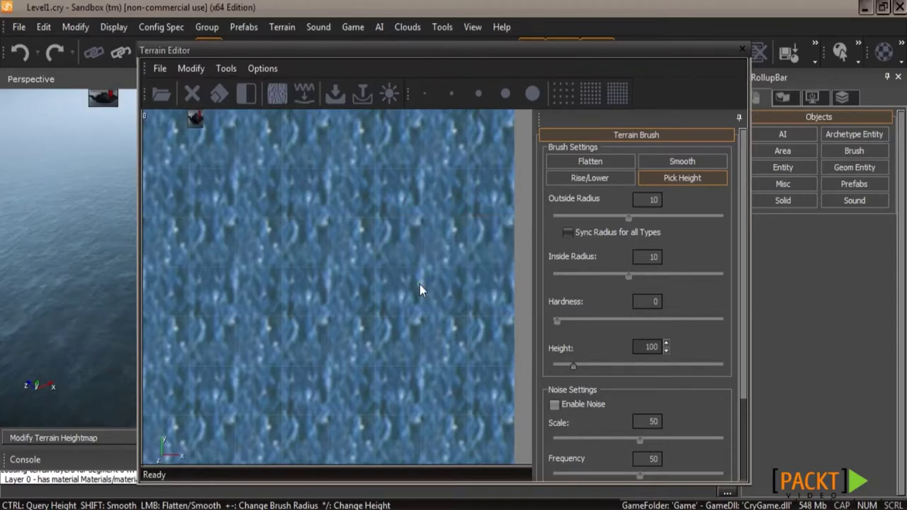
pyautogui.click(160, 68)
pyautogui.click(172, 82)
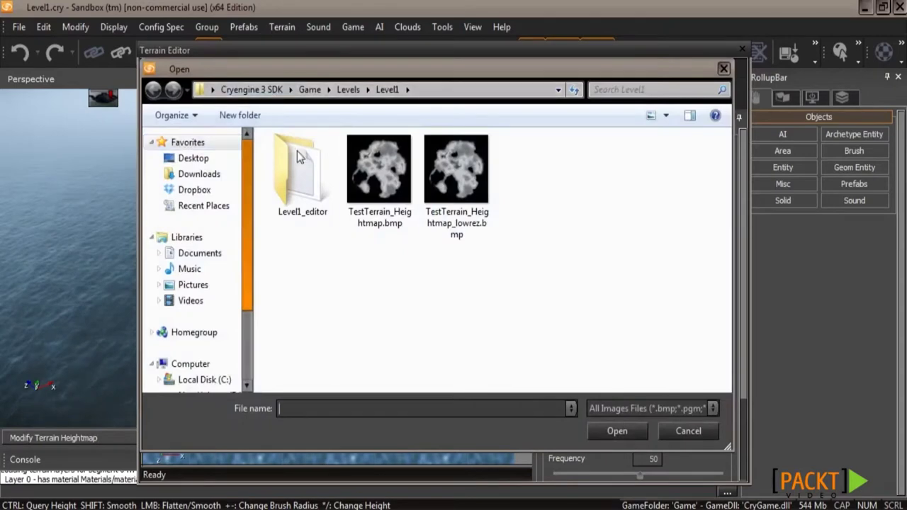
# Import TestTerrain_Heightmap_lowrez.bmp from Cryengine 3 SDK\Game\Levels\Level1 as the heightmap
pyautogui.click(251, 90)
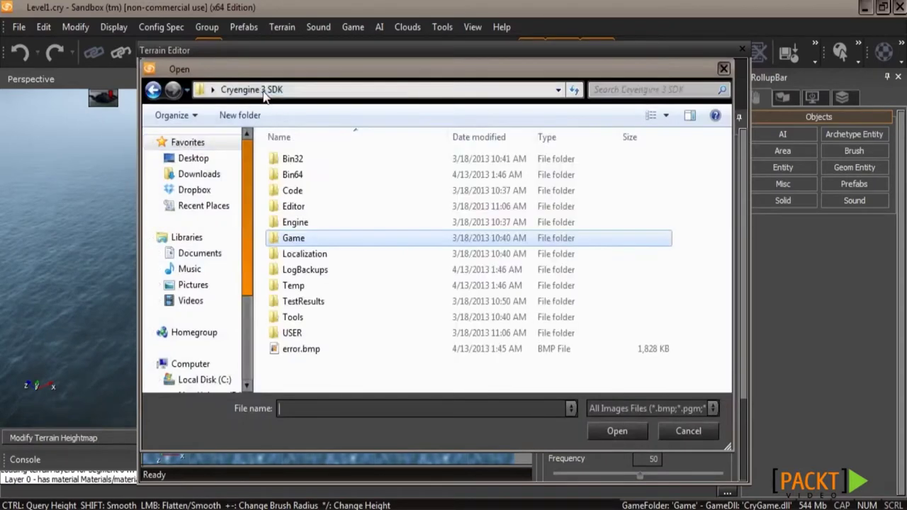
pyautogui.doubleClick(293, 239)
pyautogui.doubleClick(304, 190)
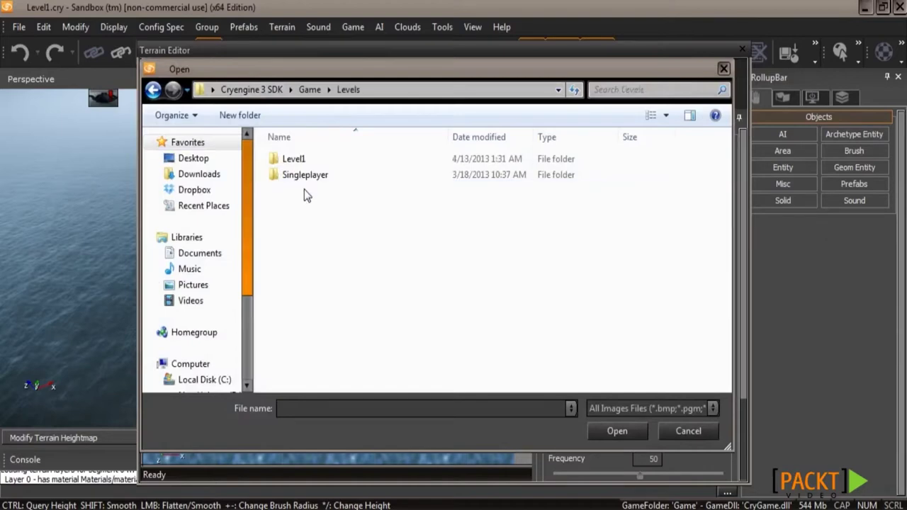
pyautogui.doubleClick(293, 160)
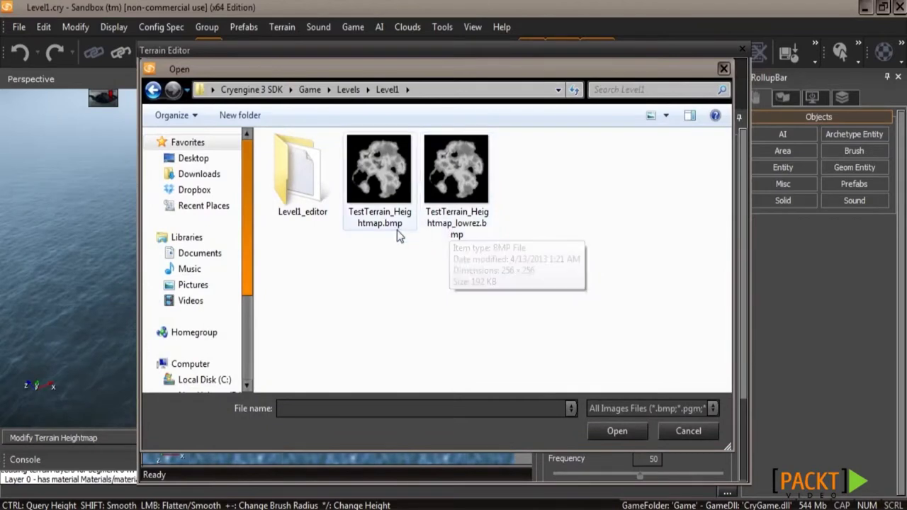
pyautogui.moveTo(443, 234)
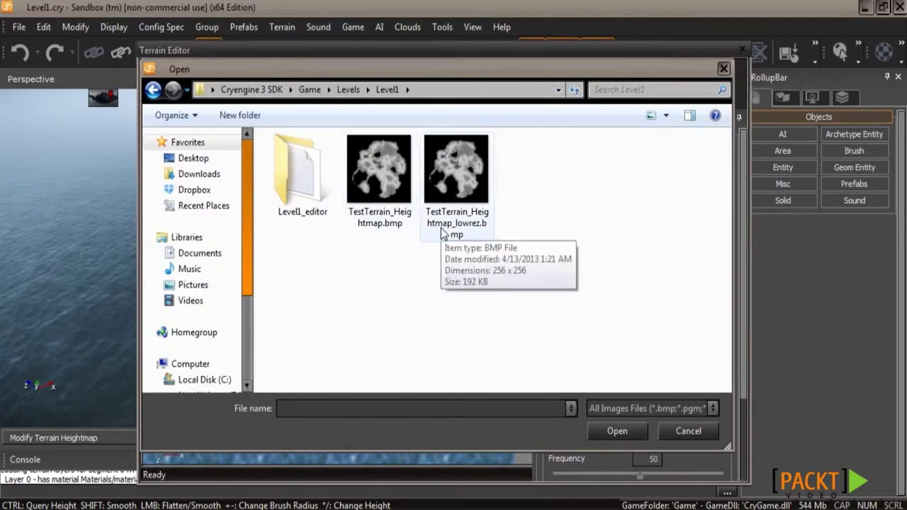
pyautogui.doubleClick(443, 230)
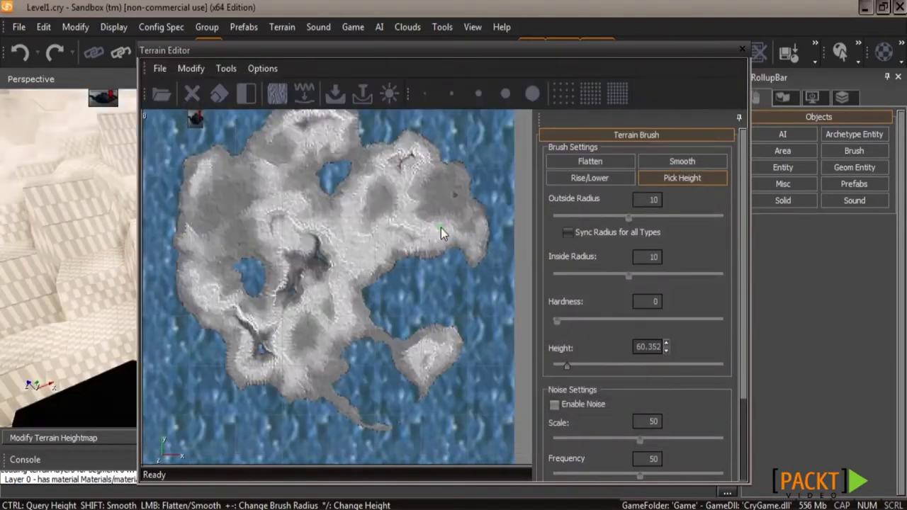
# Close the Terrain Editor and look over the blocky imported terrain in the viewport
pyautogui.click(742, 48)
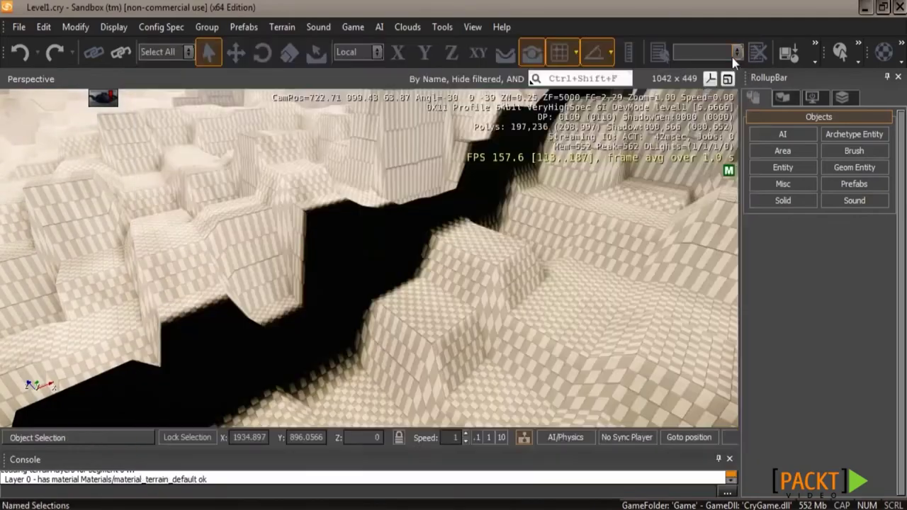
pyautogui.moveTo(397, 279); pyautogui.dragTo(391, 275, button='right')
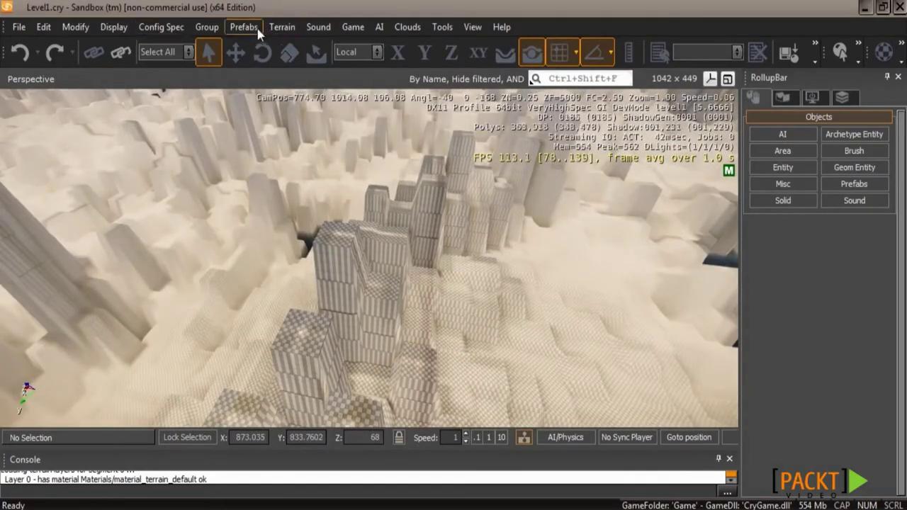
# Apply Modify > Smooth Slope to the island heightmap and fly over the rolling hills
pyautogui.click(282, 27)
pyautogui.click(310, 45)
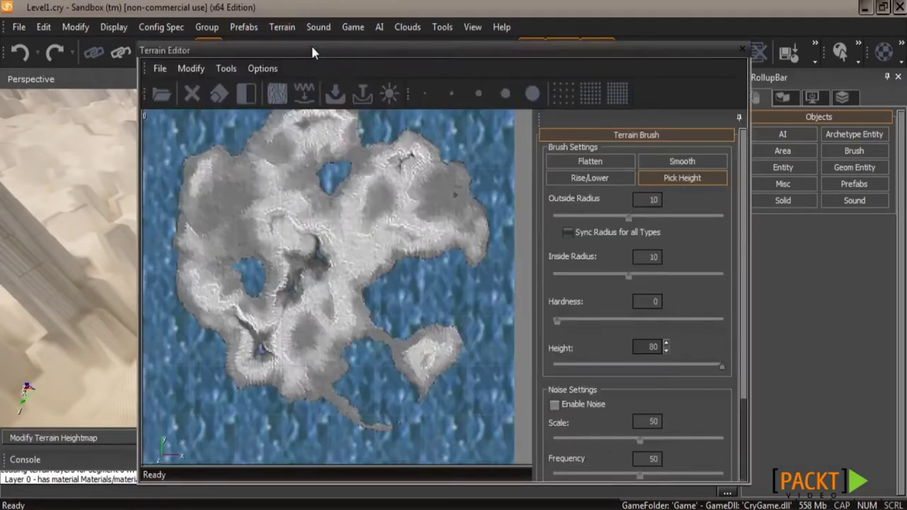
pyautogui.click(232, 71)
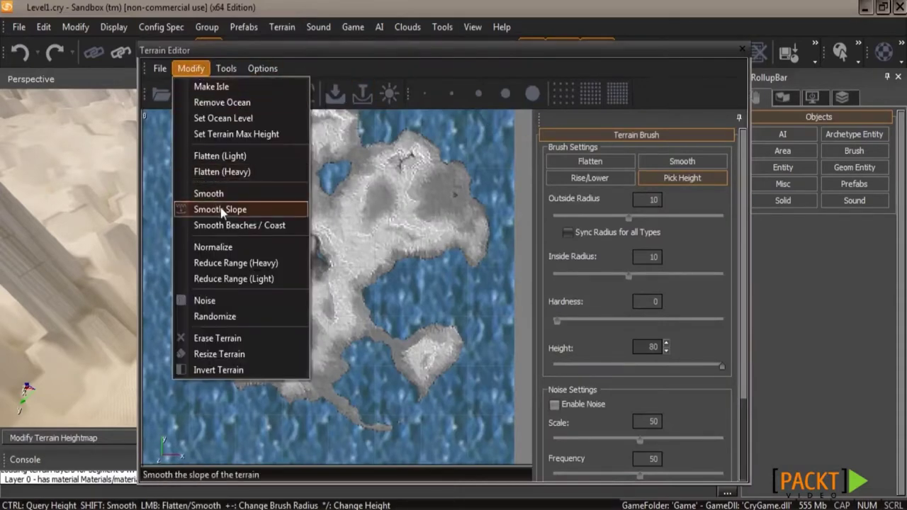
pyautogui.click(221, 209)
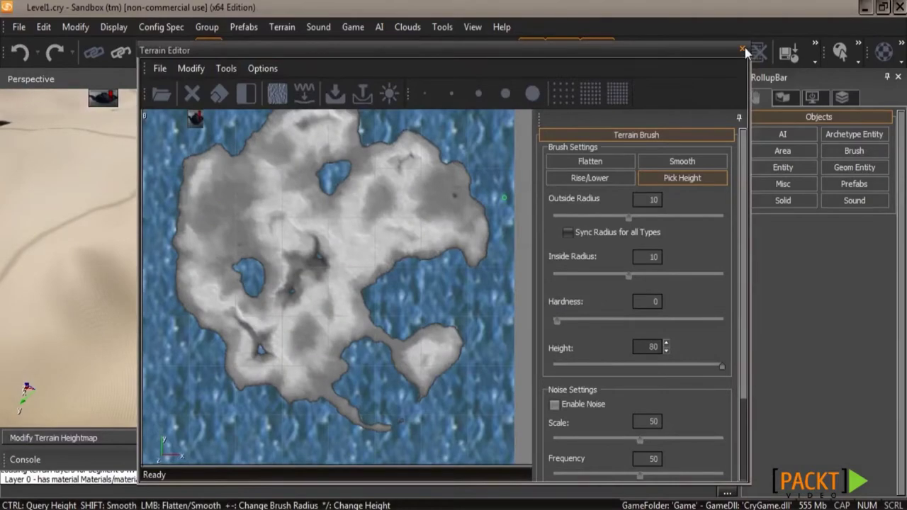
pyautogui.click(743, 50)
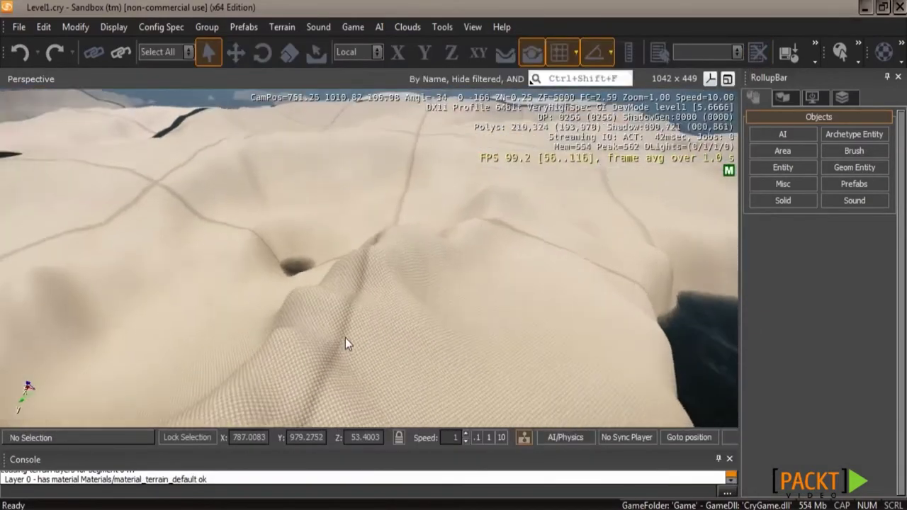
pyautogui.moveTo(343, 337)
pyautogui.mouseDown(button='right')
pyautogui.moveTo(358, 338)
pyautogui.moveTo(341, 336)
pyautogui.moveTo(349, 336)
pyautogui.mouseUp(button='right')
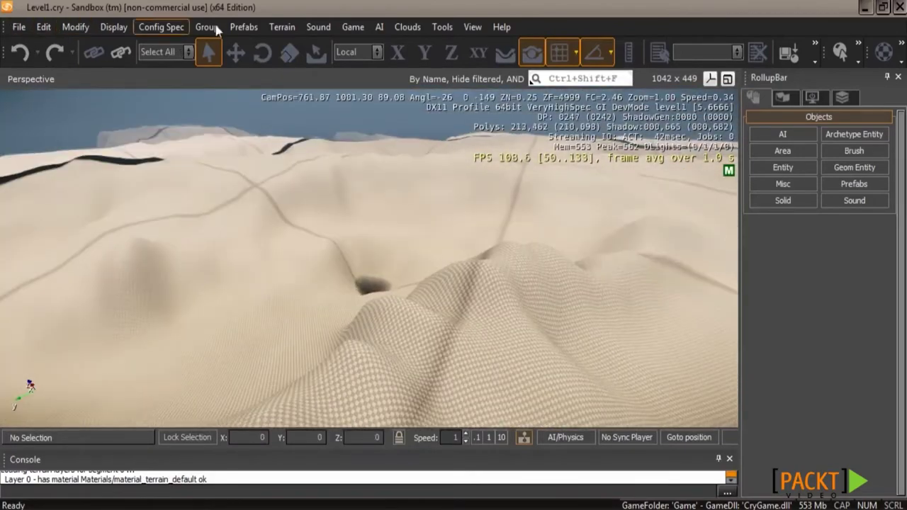
# Erase the existing island heightmap in the Terrain Editor
pyautogui.click(282, 27)
pyautogui.click(310, 42)
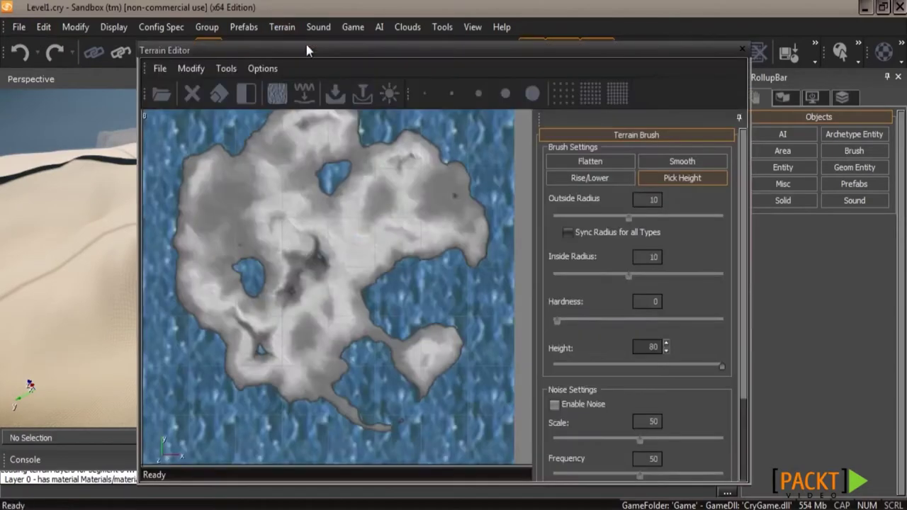
pyautogui.click(723, 177)
pyautogui.click(189, 74)
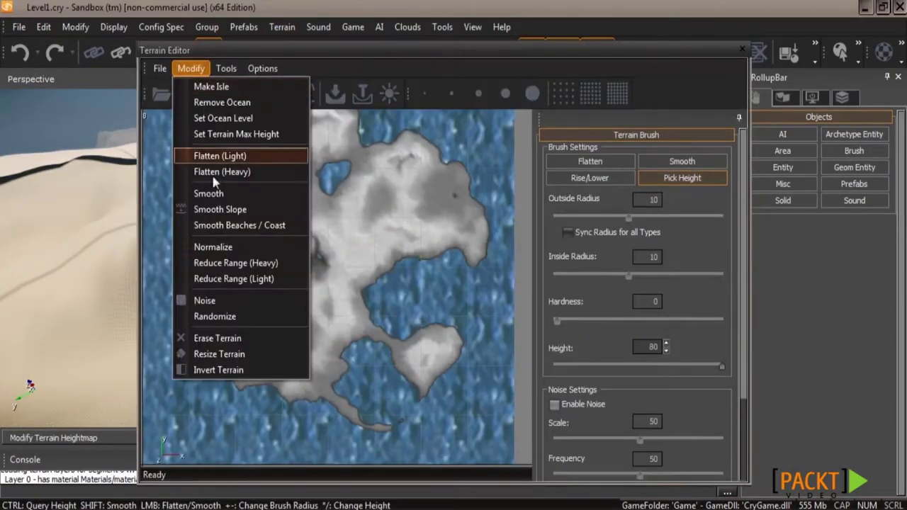
pyautogui.click(219, 336)
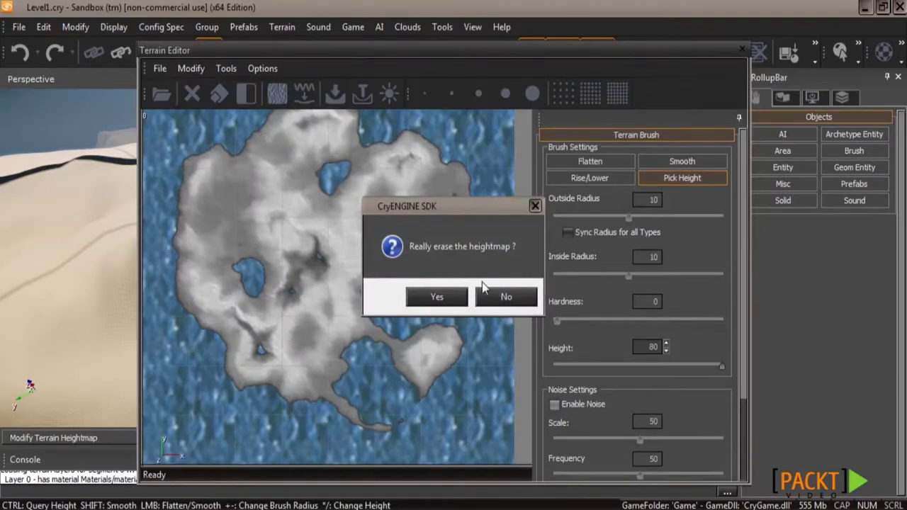
pyautogui.click(437, 297)
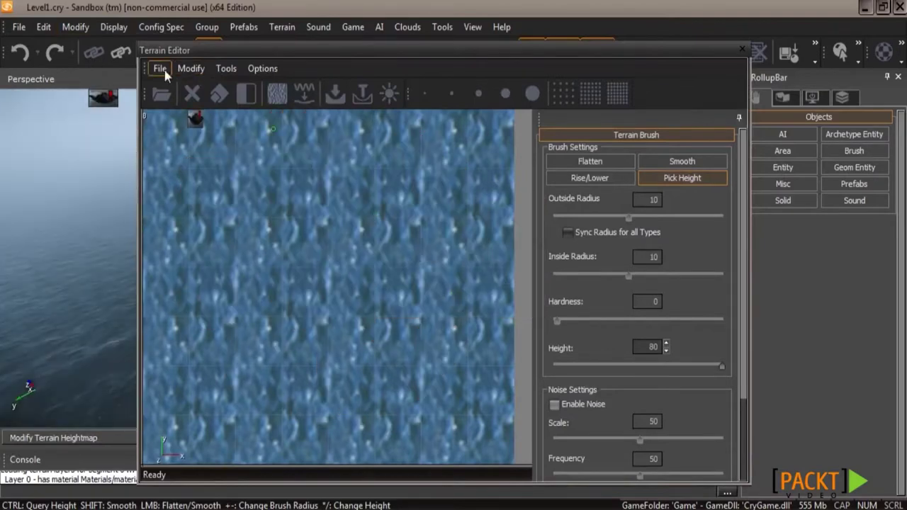
# Import TestTerrain_Heightmap.bmp and view the resulting tall jagged peaks
pyautogui.click(160, 68)
pyautogui.click(180, 86)
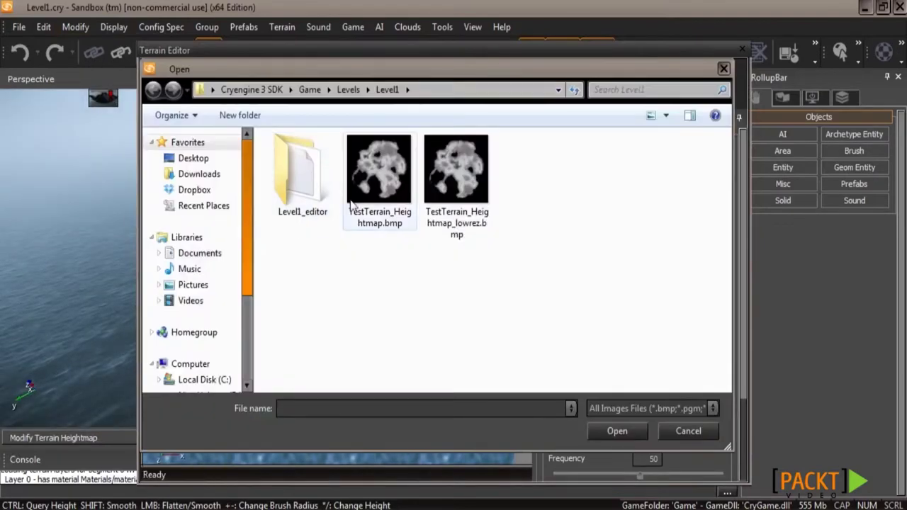
pyautogui.click(382, 227)
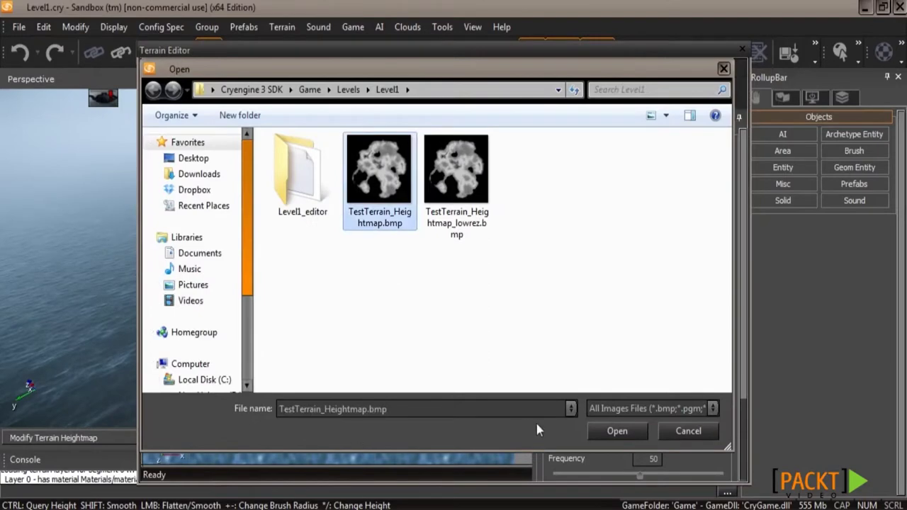
pyautogui.click(624, 437)
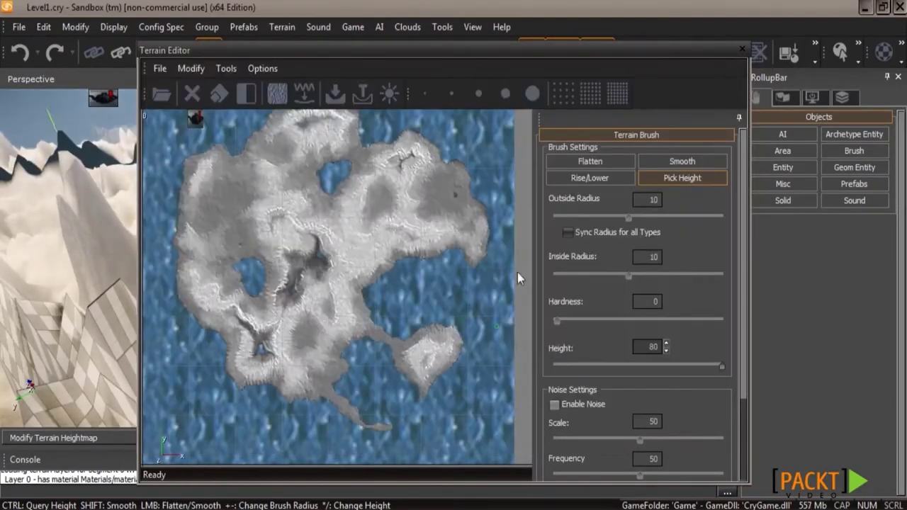
pyautogui.click(742, 45)
pyautogui.scroll(5, 462, 265)
pyautogui.moveTo(462, 265); pyautogui.dragTo(462, 266, button='right')
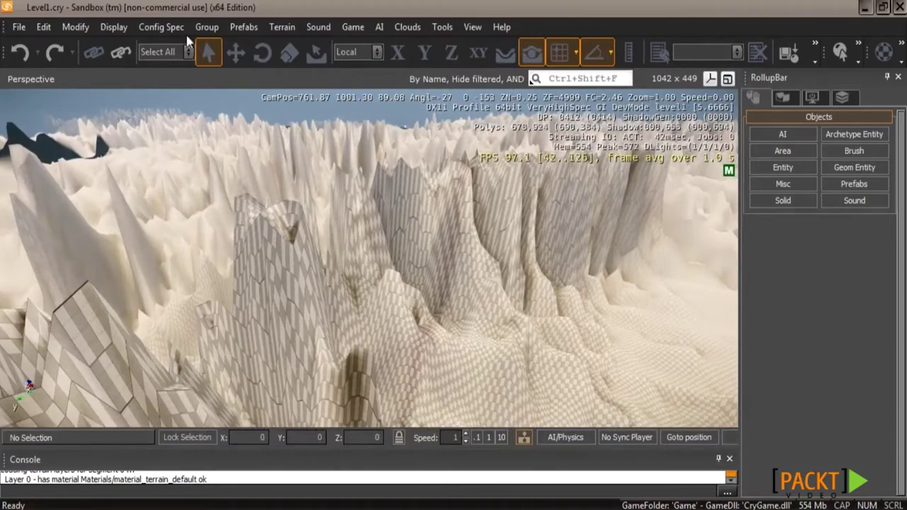
# Apply Smooth Slope to the island heightmap in the Terrain Editor
pyautogui.click(282, 27)
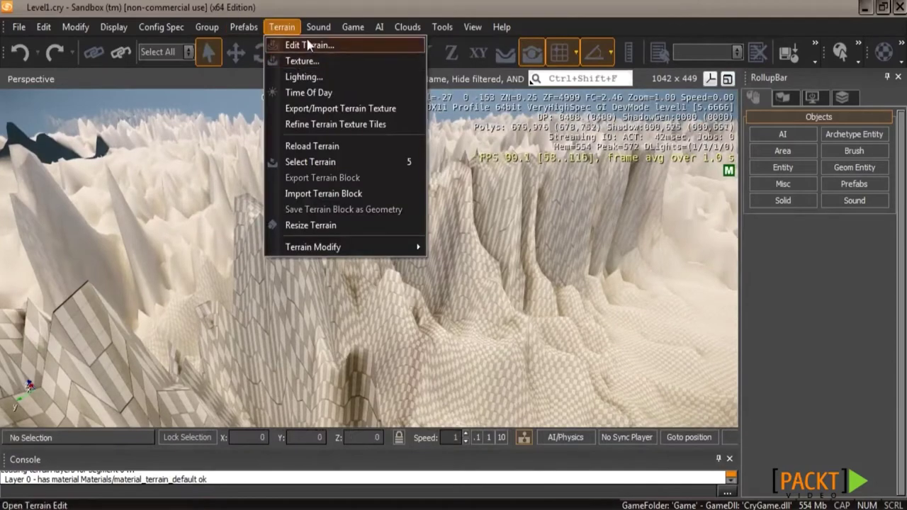
pyautogui.click(302, 42)
pyautogui.click(182, 70)
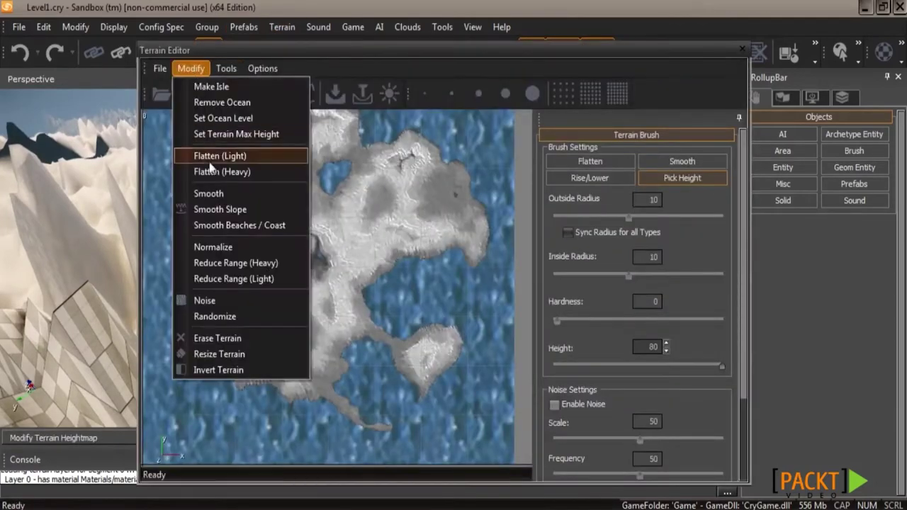
pyautogui.click(204, 209)
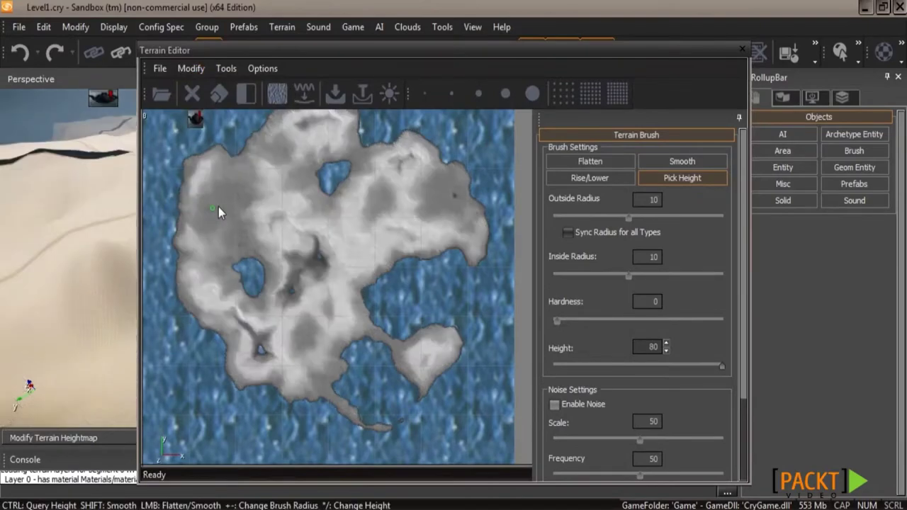
pyautogui.click(742, 49)
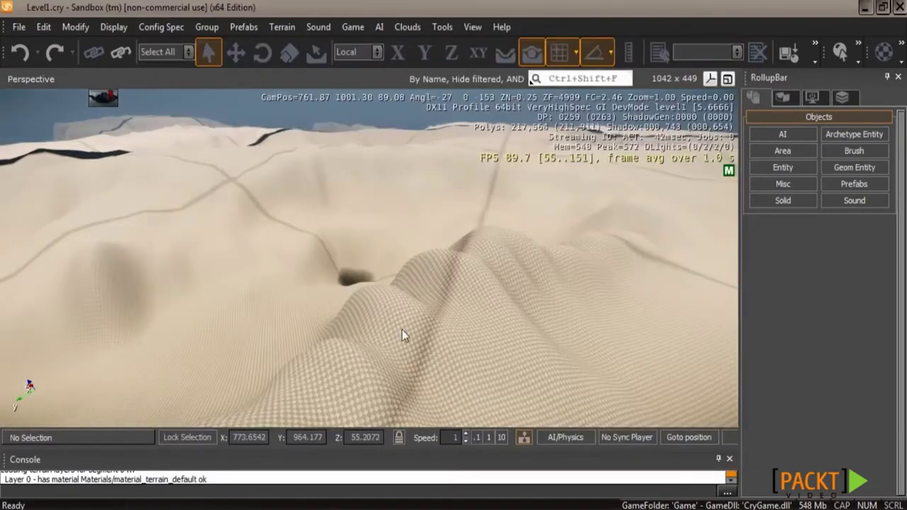
# Fly over the terrain to inspect the smoothed, gentler hills
pyautogui.press('w')
pyautogui.moveTo(394, 333); pyautogui.dragTo(412, 353, button='right')
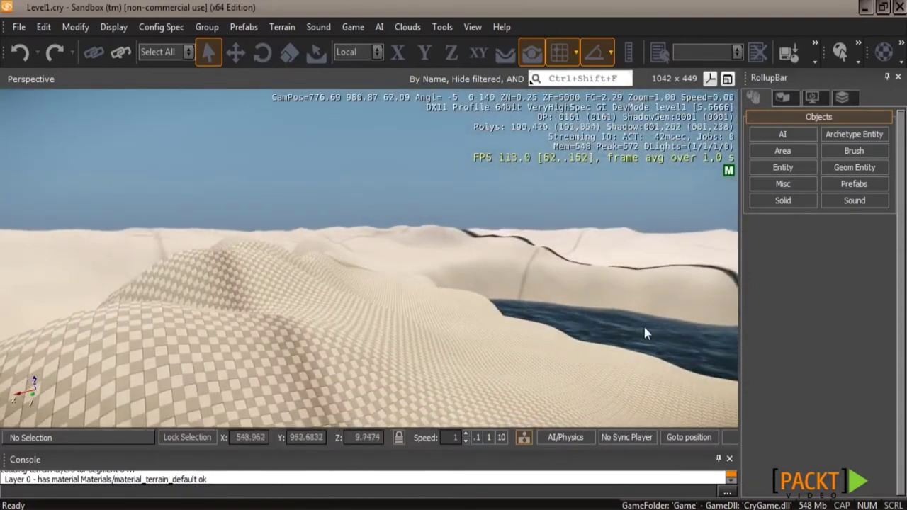
pyautogui.moveTo(593, 225); pyautogui.dragTo(380, 222, button='right')
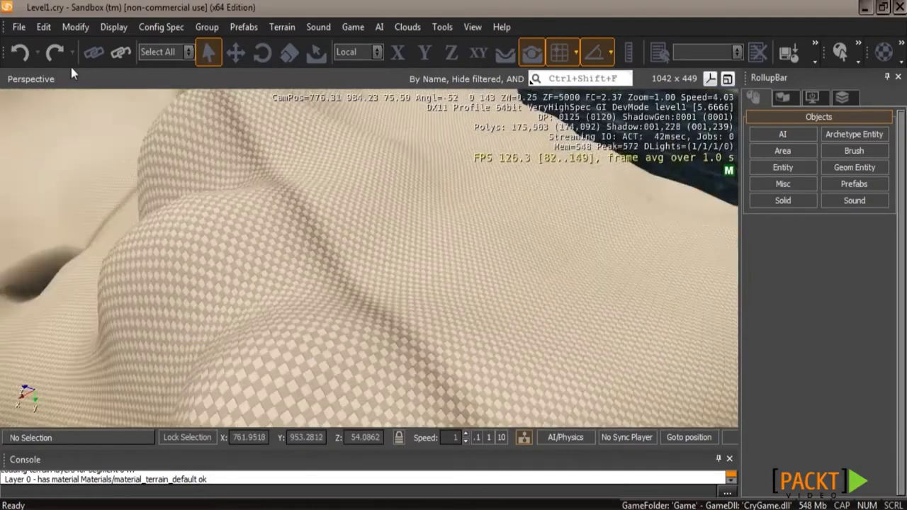
pyautogui.click(86, 26)
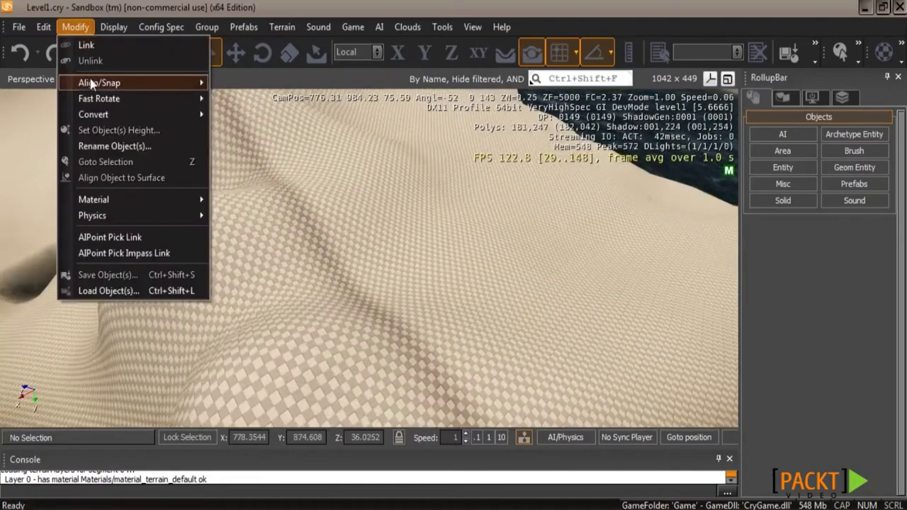
pyautogui.moveTo(132, 27)
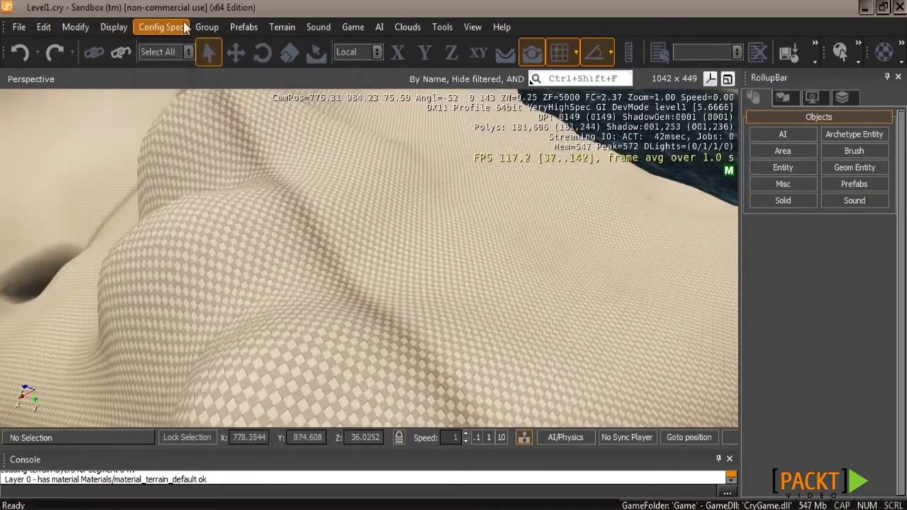
pyautogui.click(280, 29)
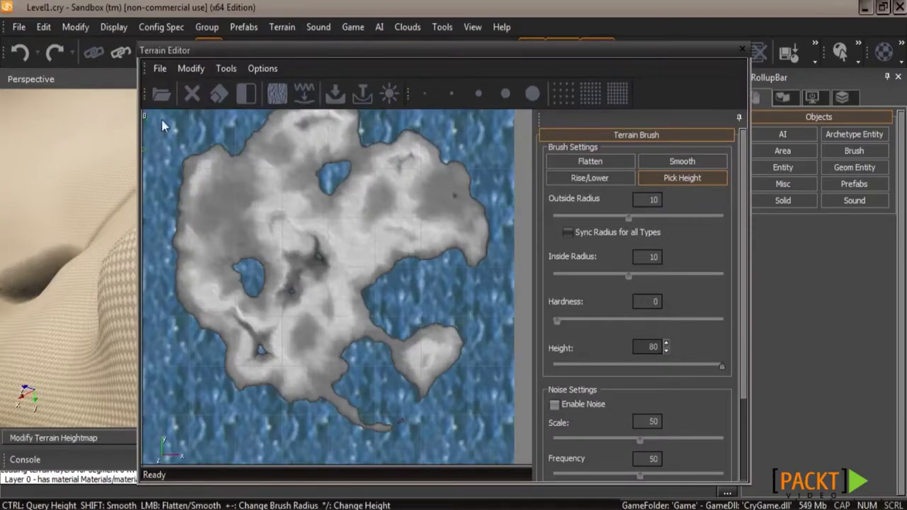
# Erase the smoothed hills from the heightmap, leaving only flat ocean in view
pyautogui.click(160, 69)
pyautogui.moveTo(191, 68)
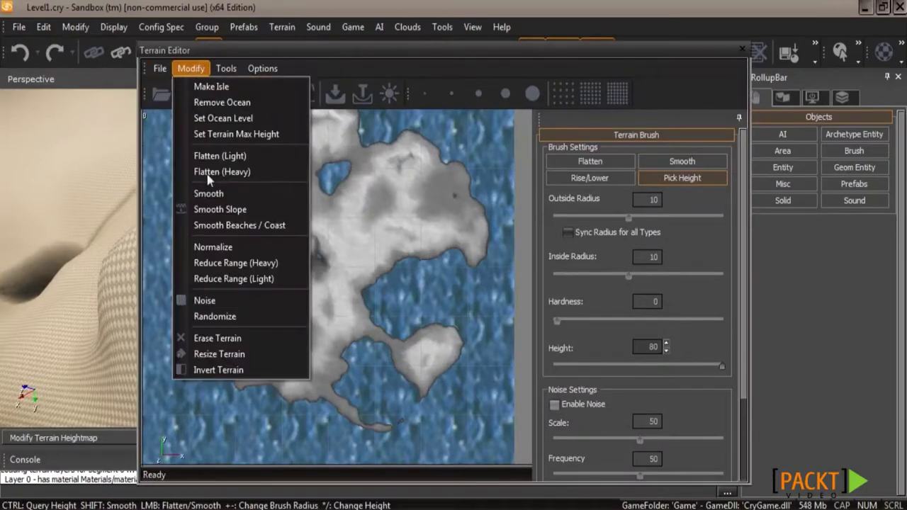
pyautogui.click(220, 338)
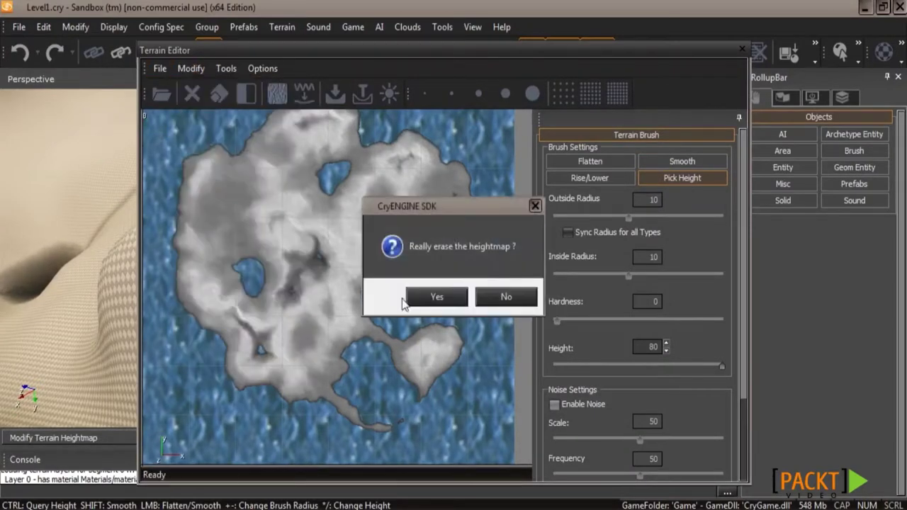
pyautogui.click(466, 297)
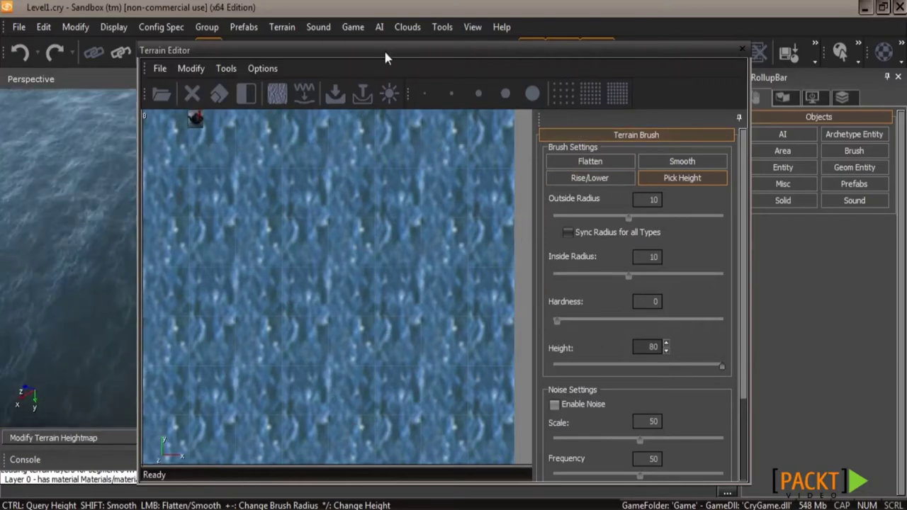
pyautogui.hotkey('alt', 'F4')
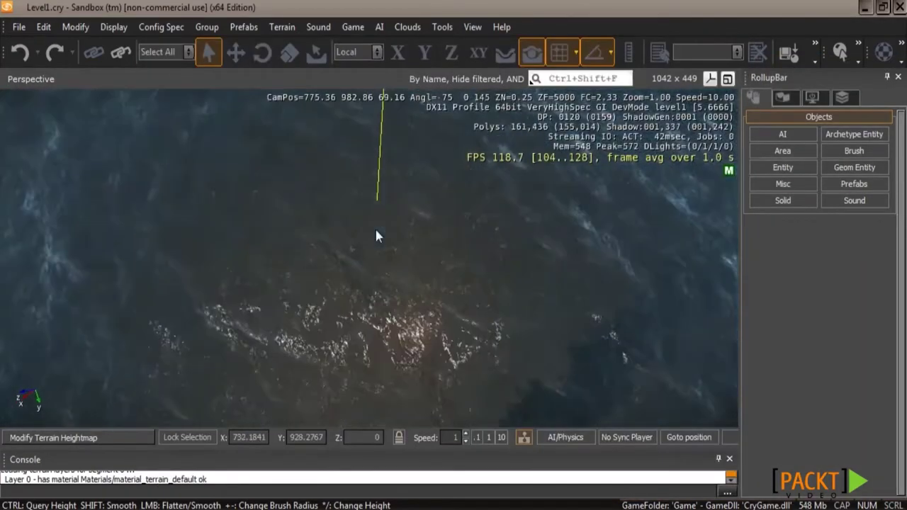
pyautogui.scroll(5, 376, 236)
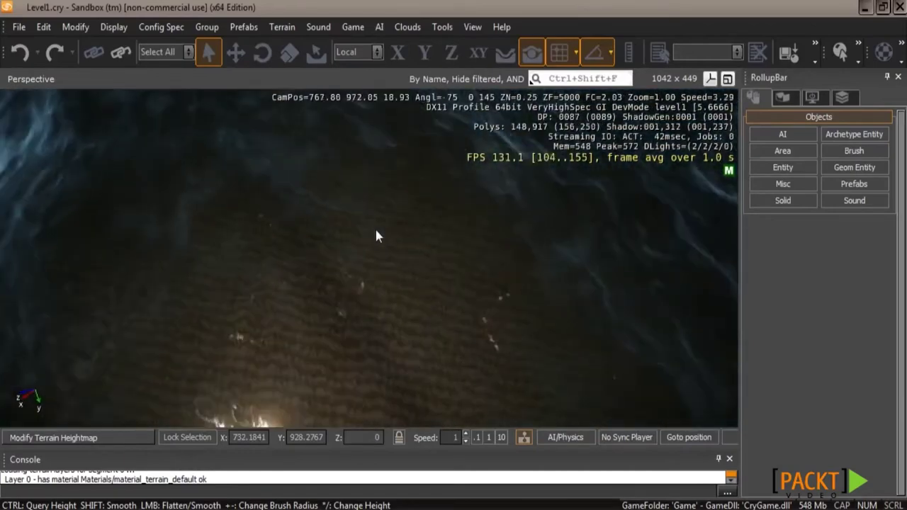
pyautogui.moveTo(375, 231); pyautogui.dragTo(376, 230, button='right')
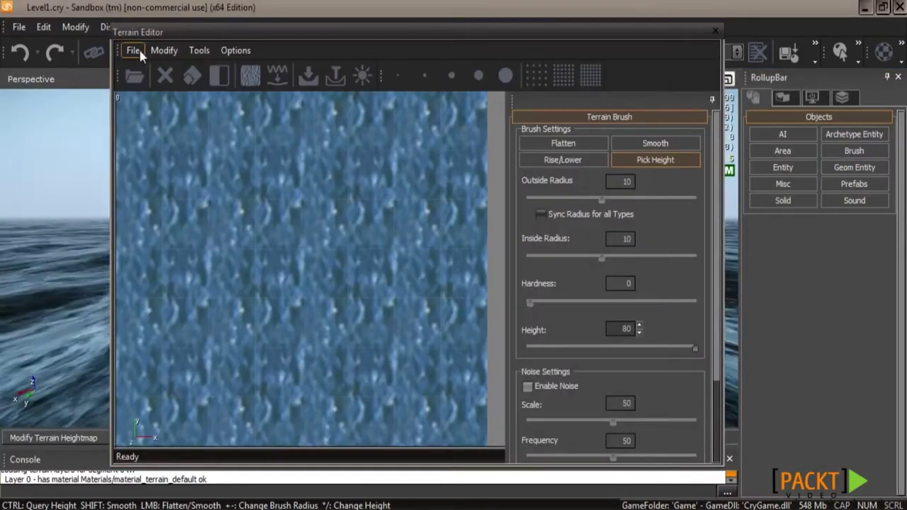
pyautogui.click(133, 51)
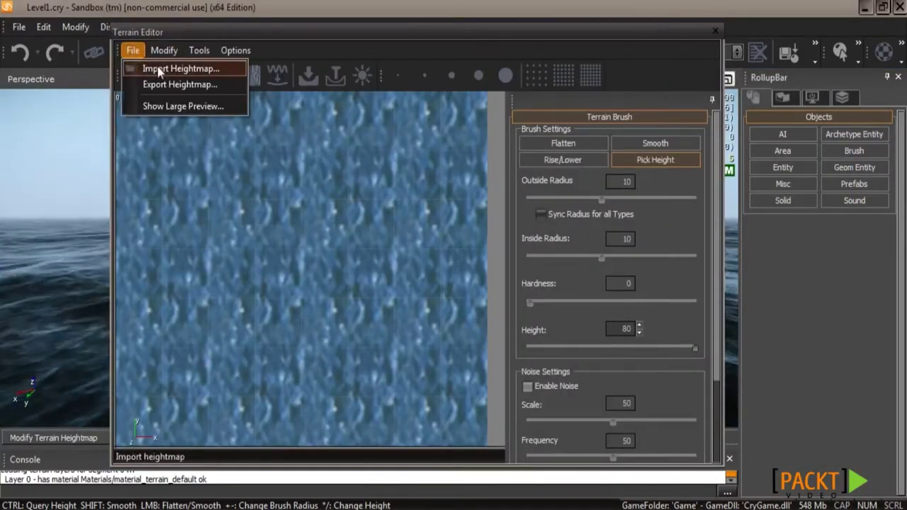
# Re-import TestTerrain_Heightmap.bmp and fly around the restored island
pyautogui.click(158, 69)
pyautogui.click(454, 202)
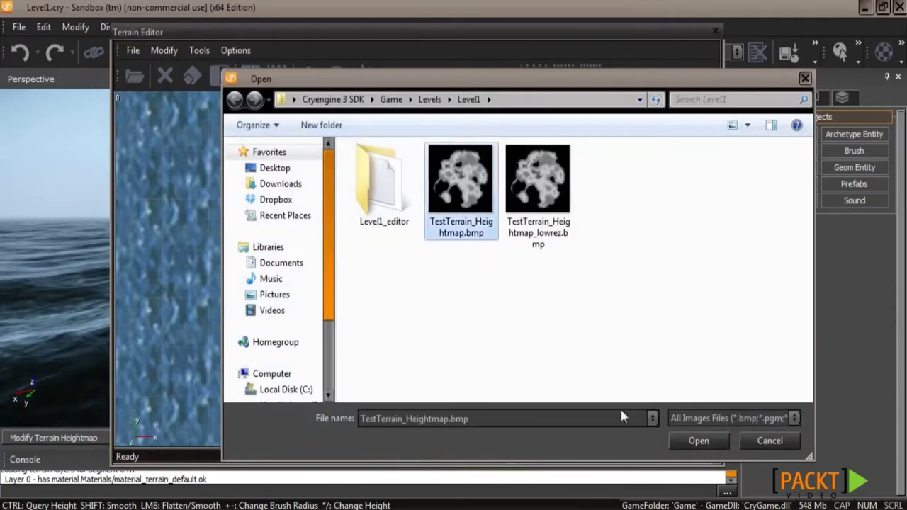
pyautogui.click(697, 441)
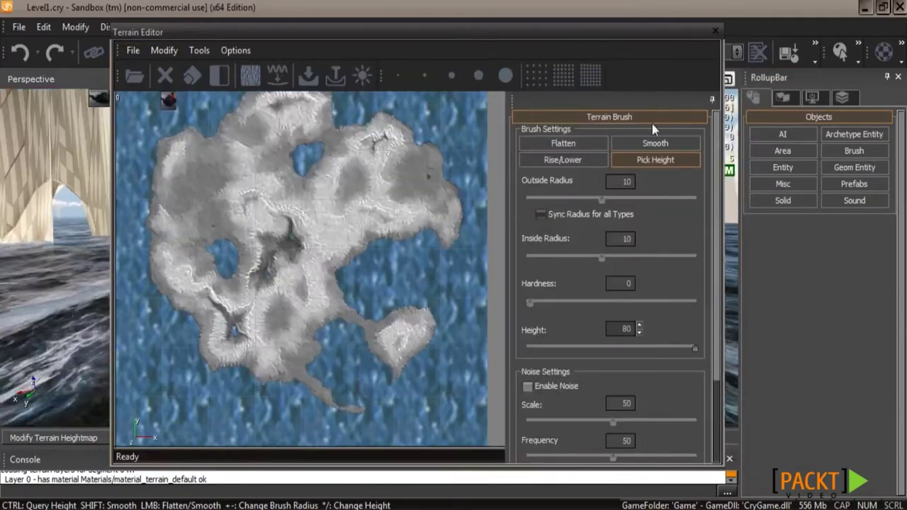
pyautogui.click(715, 31)
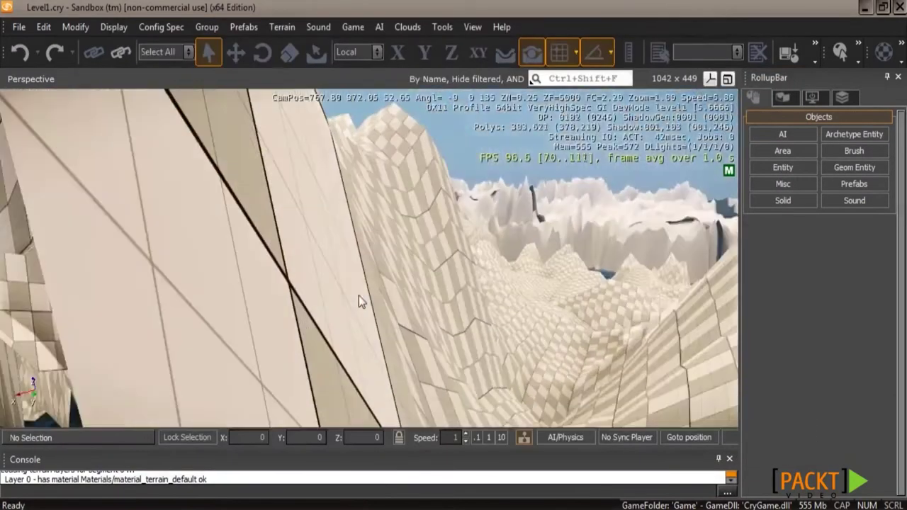
pyautogui.moveTo(359, 296)
pyautogui.mouseDown(button='right')
pyautogui.moveTo(365, 290)
pyautogui.moveTo(358, 296)
pyautogui.mouseUp(button='right')
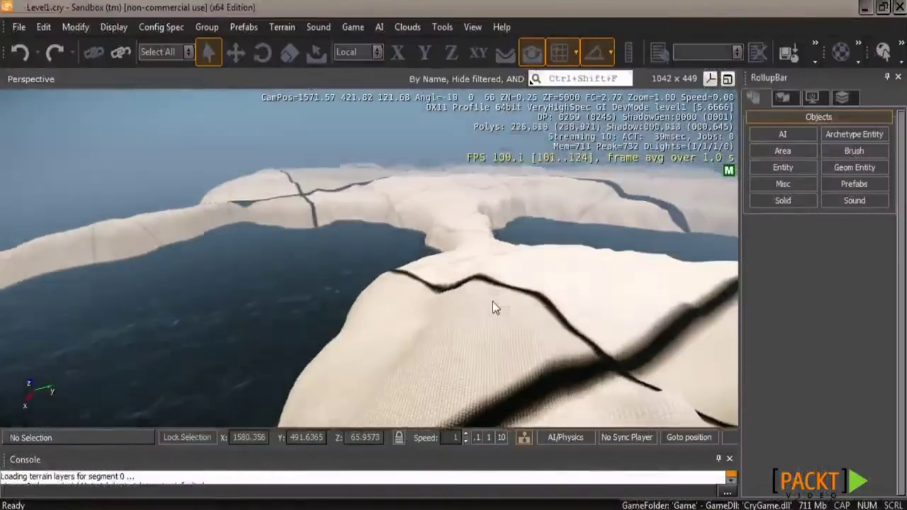
# Open the terrain Modify brush and raise its height from 19 to 53, testing near the shore
pyautogui.moveTo(494, 304); pyautogui.dragTo(493, 301, button='right')
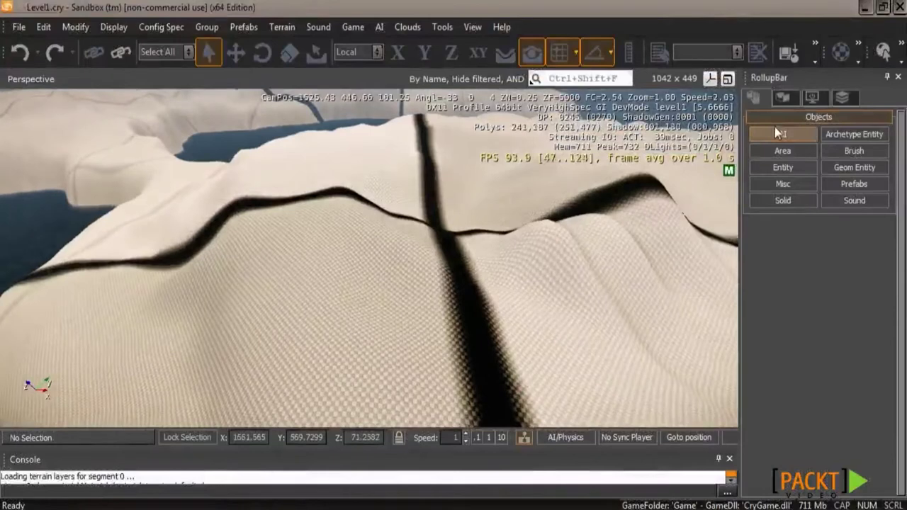
pyautogui.click(783, 98)
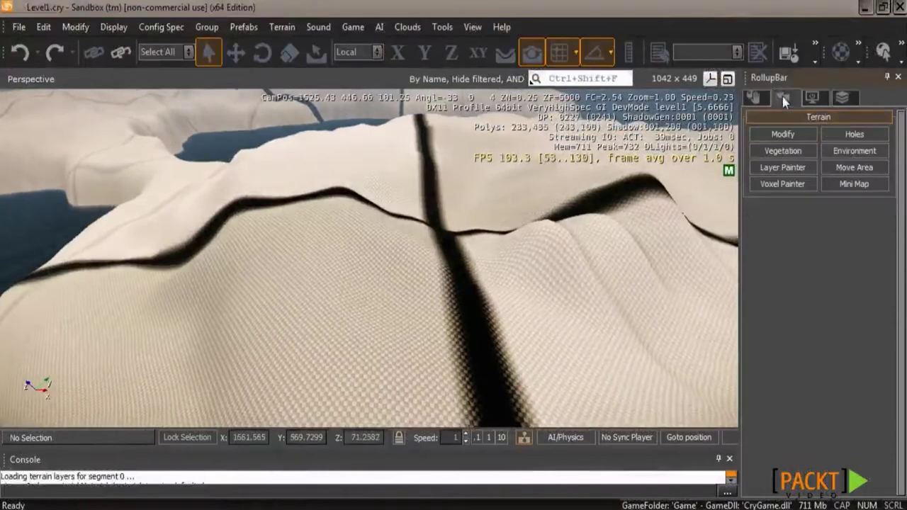
pyautogui.click(784, 135)
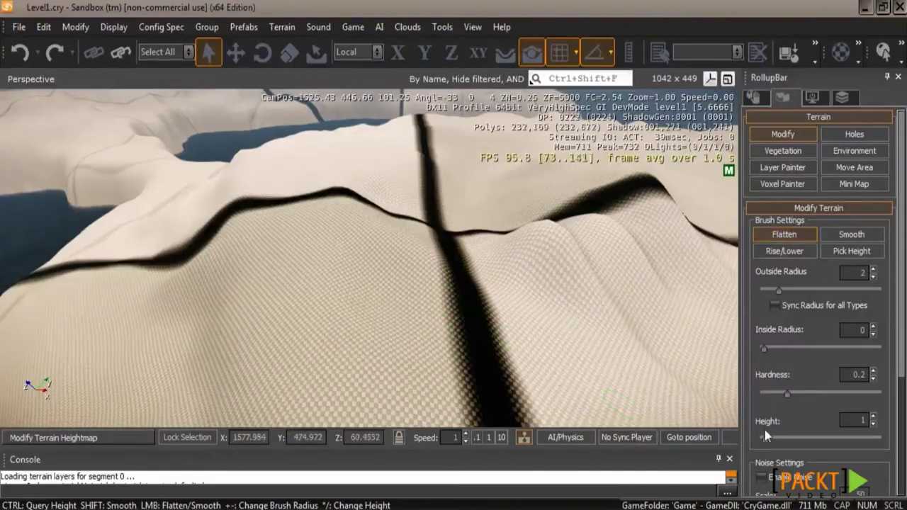
pyautogui.moveTo(574, 311); pyautogui.dragTo(580, 310, button='right')
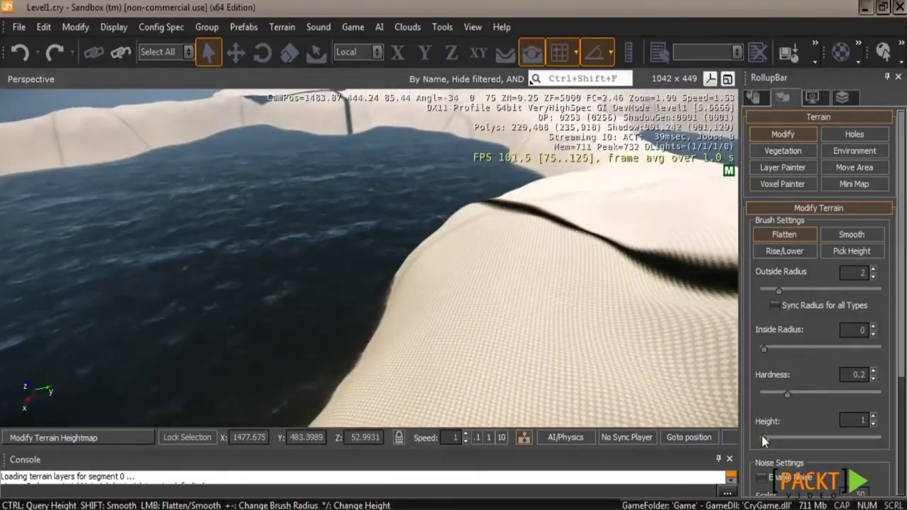
pyautogui.moveTo(764, 438); pyautogui.dragTo(785, 440)
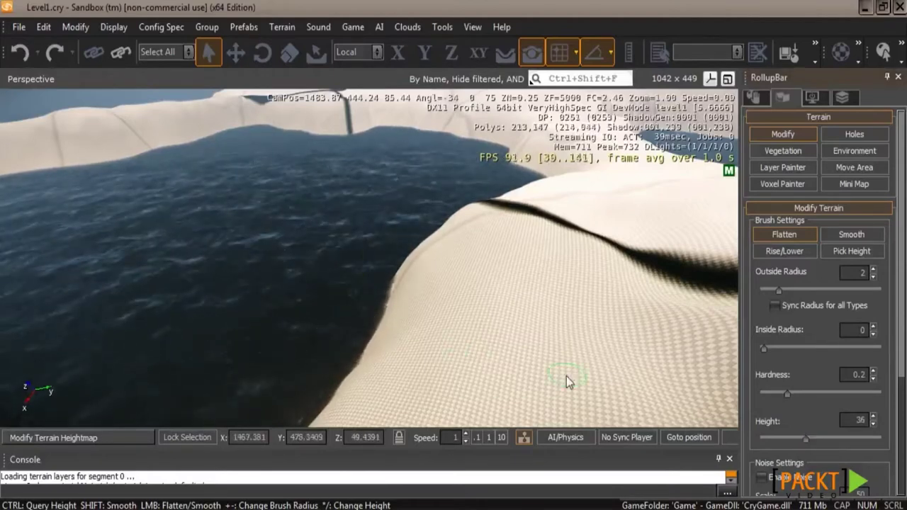
pyautogui.moveTo(818, 441); pyautogui.dragTo(821, 441)
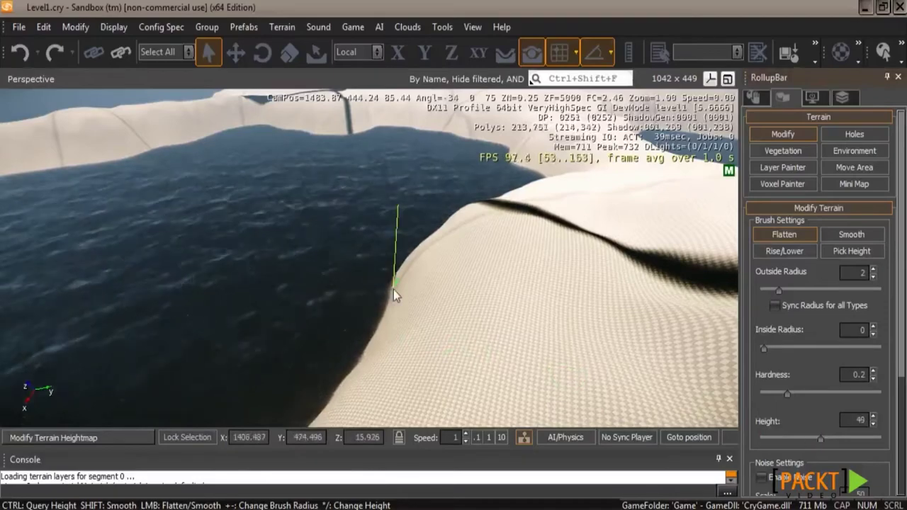
pyautogui.moveTo(417, 285); pyautogui.dragTo(417, 286, button='right')
pyautogui.moveTo(818, 438); pyautogui.dragTo(826, 438)
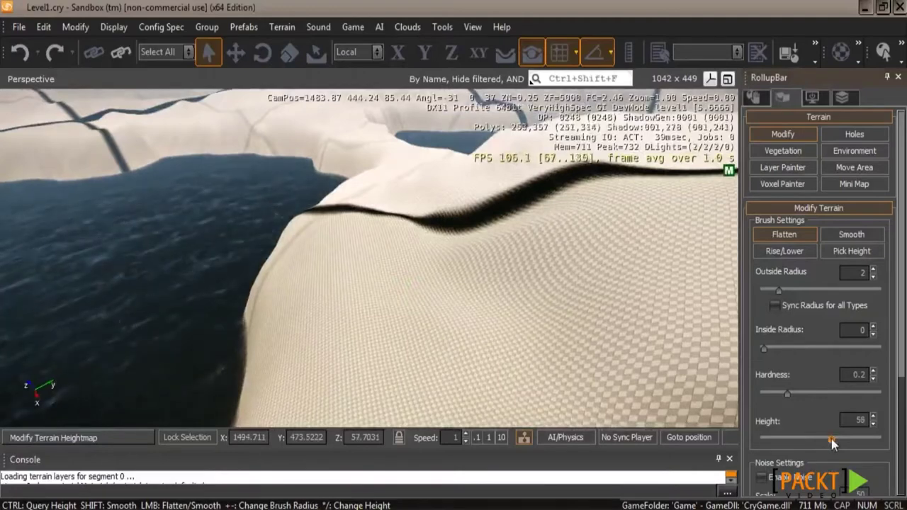
pyautogui.moveTo(633, 232)
pyautogui.mouseDown()
pyautogui.moveTo(594, 304)
pyautogui.moveTo(629, 250)
pyautogui.mouseUp()
pyautogui.moveTo(678, 288); pyautogui.dragTo(526, 271, button='right')
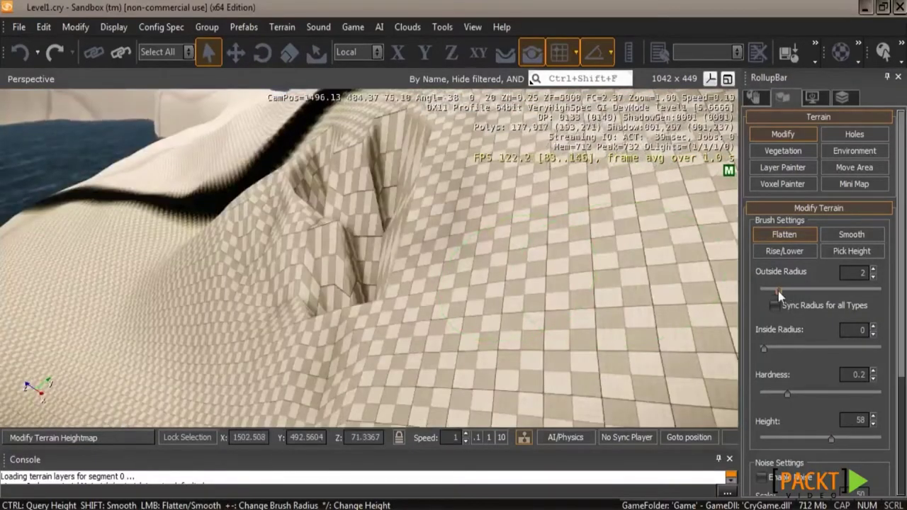
# Widen the Flatten brush radius to about 55 and level the plateau and its slopes
pyautogui.moveTo(804, 290); pyautogui.dragTo(852, 289)
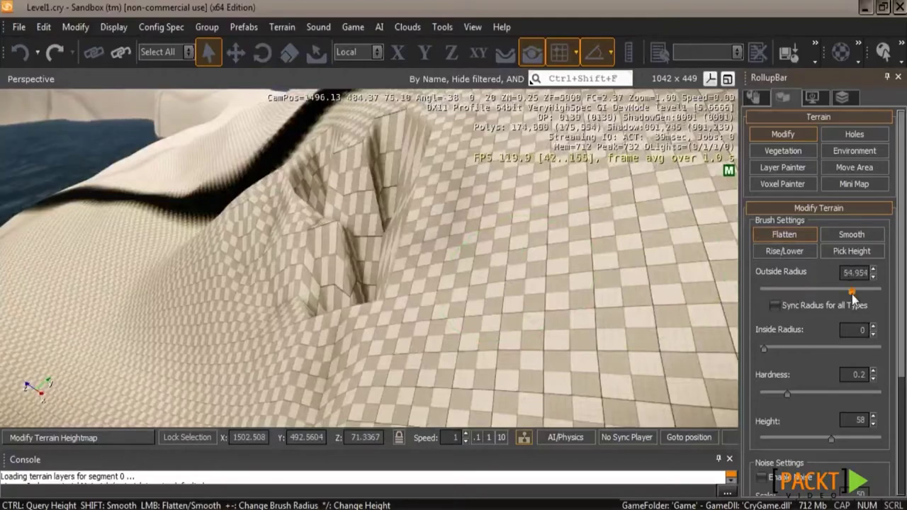
pyautogui.moveTo(471, 258); pyautogui.dragTo(529, 265)
pyautogui.scroll(-5, 530, 264)
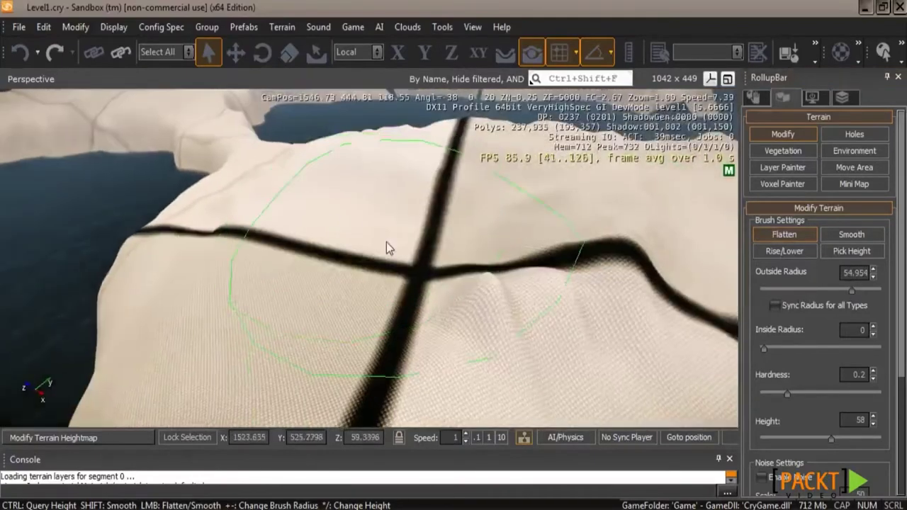
pyautogui.moveTo(350, 226); pyautogui.dragTo(418, 259, button='right')
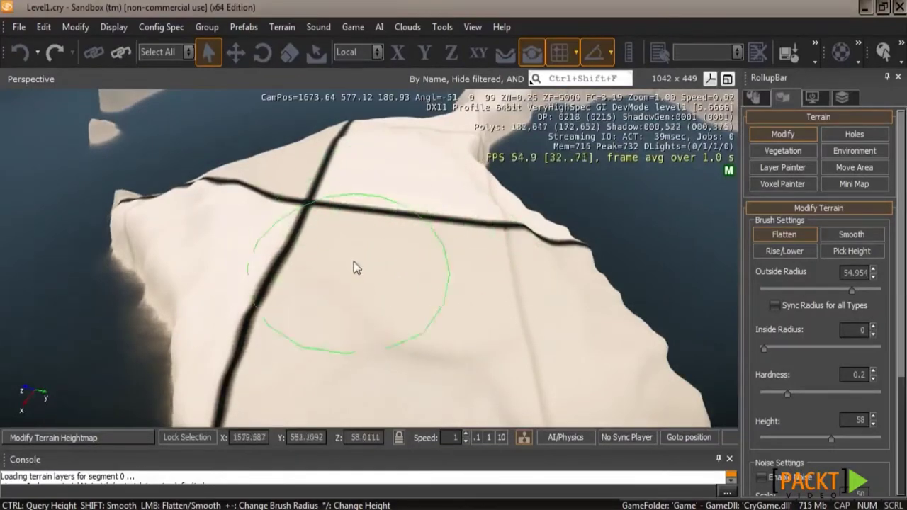
pyautogui.moveTo(414, 285); pyautogui.dragTo(403, 270, button='right')
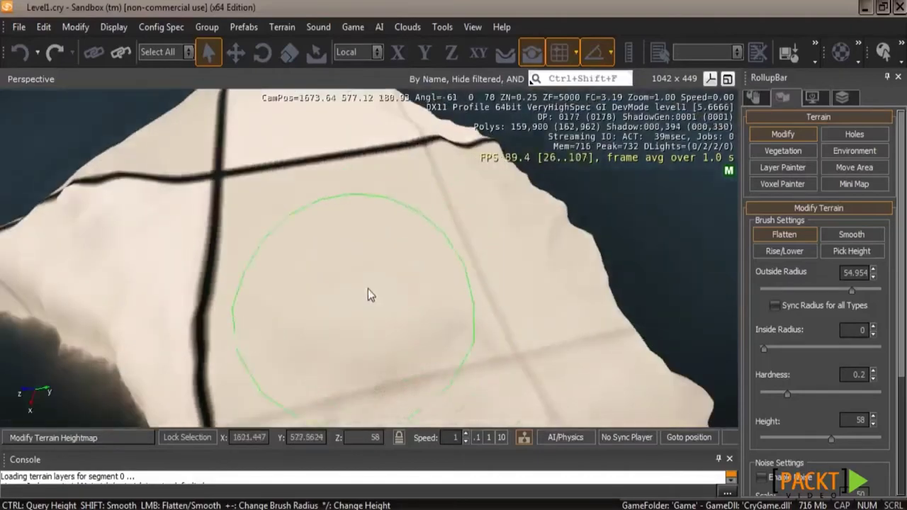
pyautogui.moveTo(402, 269); pyautogui.dragTo(401, 269, button='right')
pyautogui.press('w')
pyautogui.press('w')
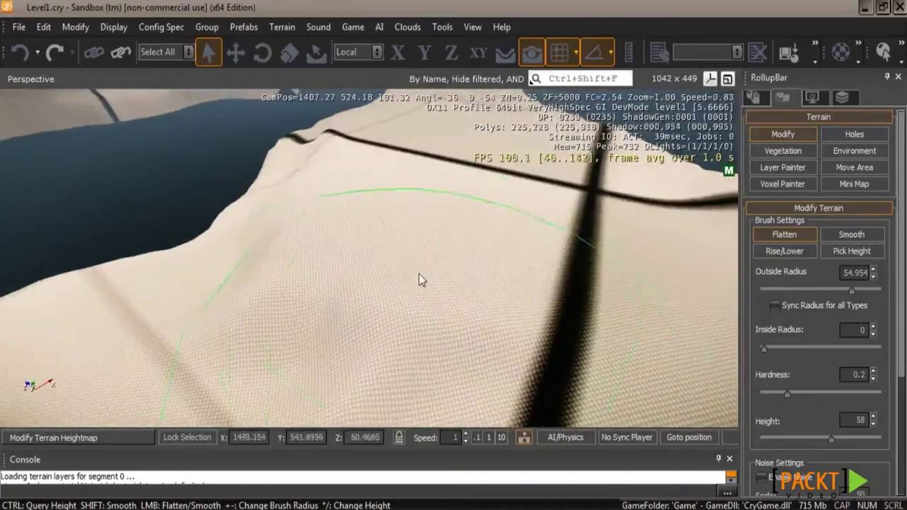
pyautogui.moveTo(470, 219); pyautogui.dragTo(470, 220, button='right')
pyautogui.moveTo(285, 242)
pyautogui.mouseDown()
pyautogui.moveTo(274, 211)
pyautogui.moveTo(271, 252)
pyautogui.moveTo(330, 220)
pyautogui.mouseUp()
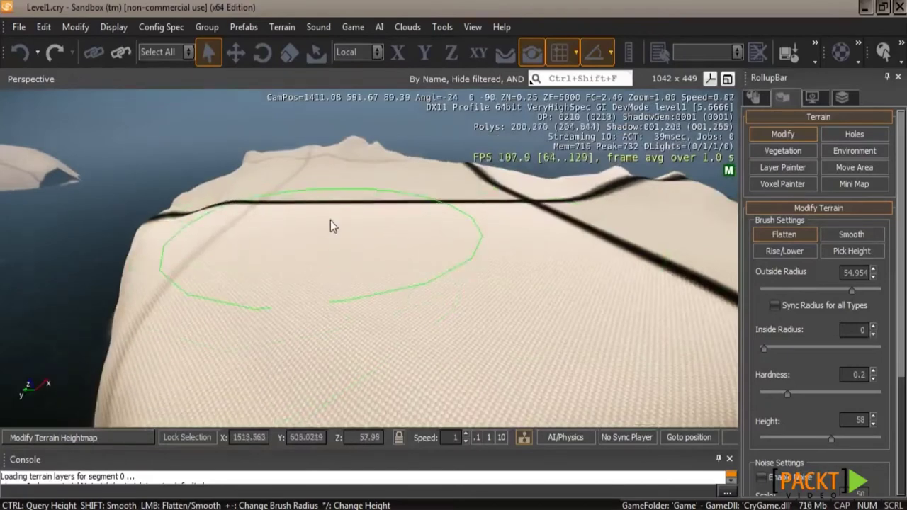
# Raise a small mound and three tall spikes with Rise/Lower at height 17, radius 3.8
pyautogui.click(795, 250)
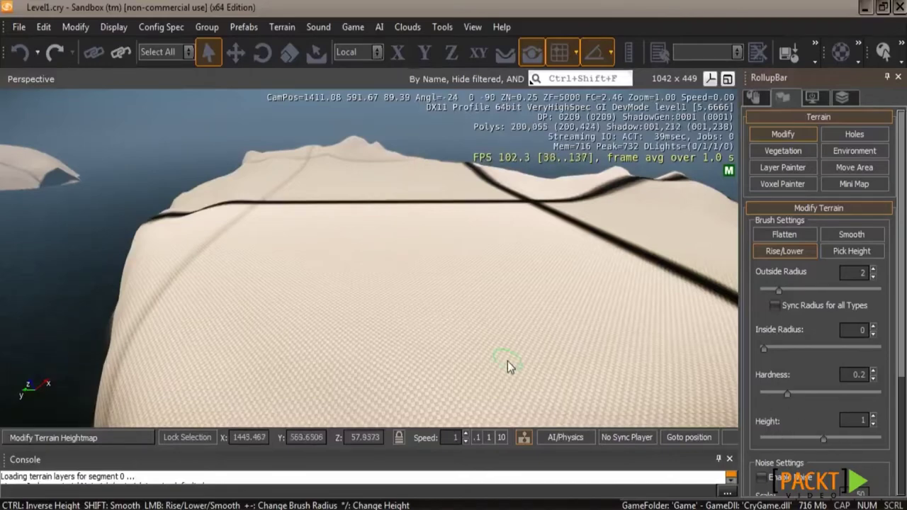
pyautogui.moveTo(534, 366); pyautogui.dragTo(396, 306, button='right')
pyautogui.press('w')
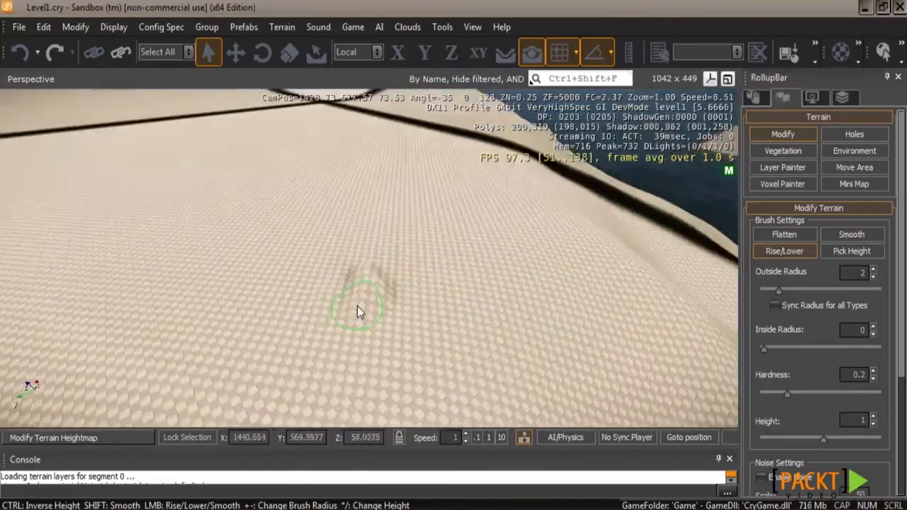
pyautogui.moveTo(364, 270)
pyautogui.mouseDown()
pyautogui.moveTo(310, 306)
pyautogui.moveTo(315, 268)
pyautogui.moveTo(284, 282)
pyautogui.moveTo(285, 291)
pyautogui.moveTo(260, 264)
pyautogui.moveTo(254, 285)
pyautogui.moveTo(244, 284)
pyautogui.moveTo(355, 309)
pyautogui.moveTo(348, 317)
pyautogui.moveTo(402, 313)
pyautogui.mouseUp()
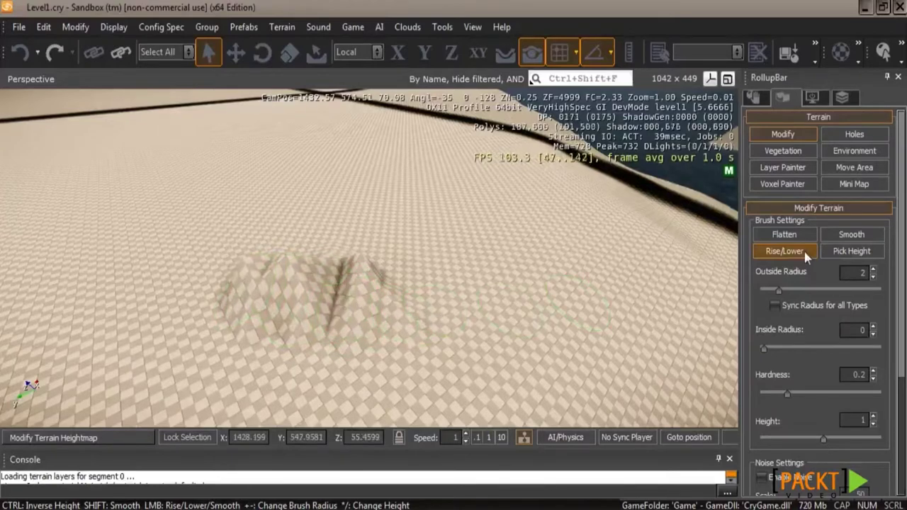
pyautogui.moveTo(823, 440); pyautogui.dragTo(841, 440)
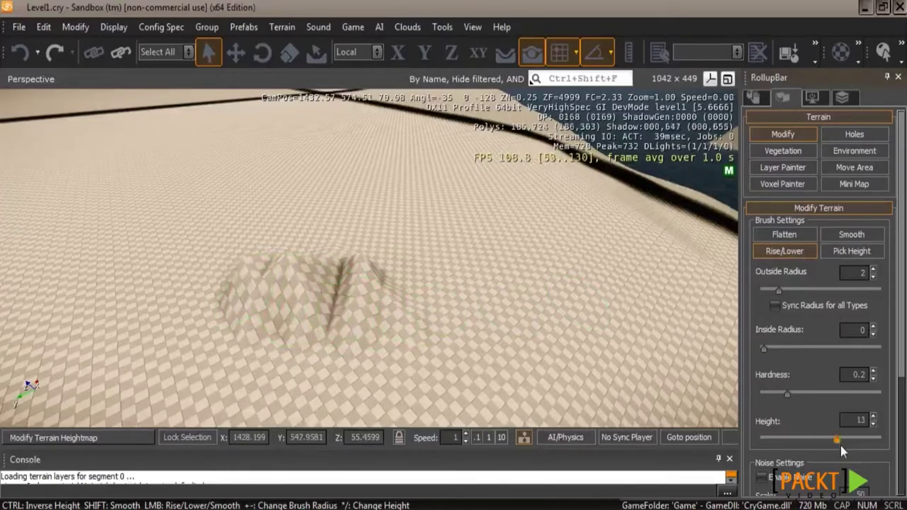
pyautogui.click(497, 303)
pyautogui.moveTo(497, 304)
pyautogui.mouseDown()
pyautogui.moveTo(447, 265)
pyautogui.moveTo(357, 231)
pyautogui.mouseUp()
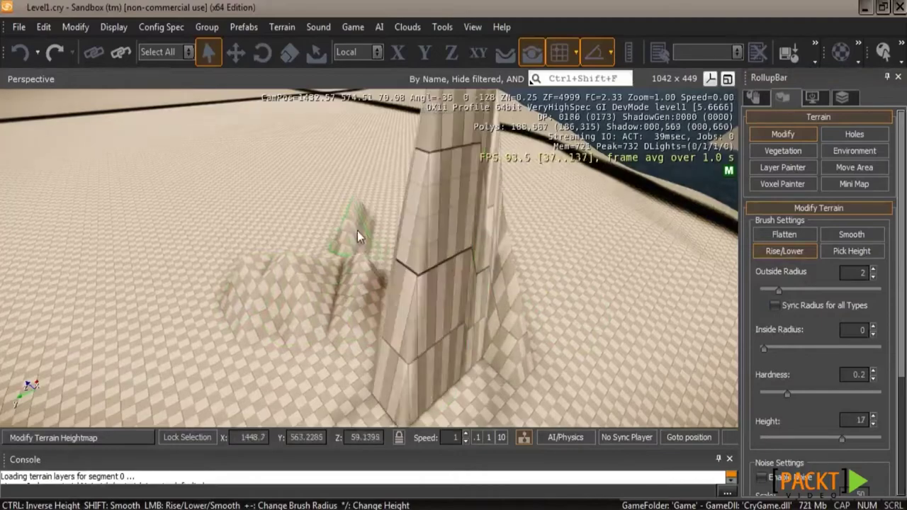
pyautogui.scroll(-3, 426, 309)
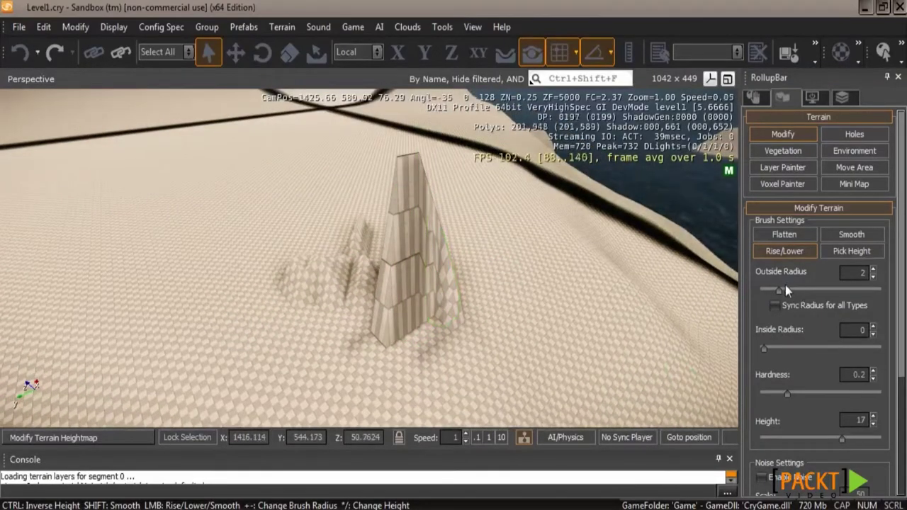
pyautogui.moveTo(779, 289); pyautogui.dragTo(792, 290)
pyautogui.moveTo(287, 287)
pyautogui.mouseDown()
pyautogui.moveTo(304, 290)
pyautogui.moveTo(219, 270)
pyautogui.mouseUp()
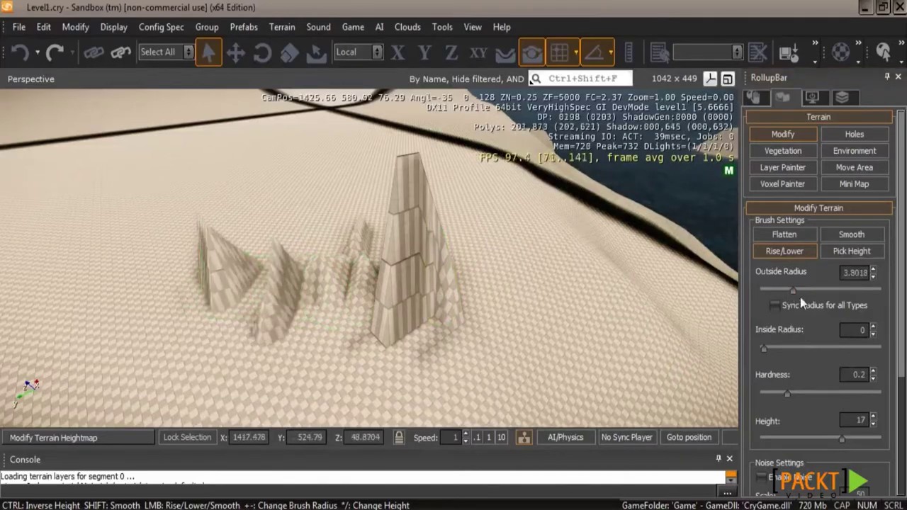
pyautogui.click(844, 234)
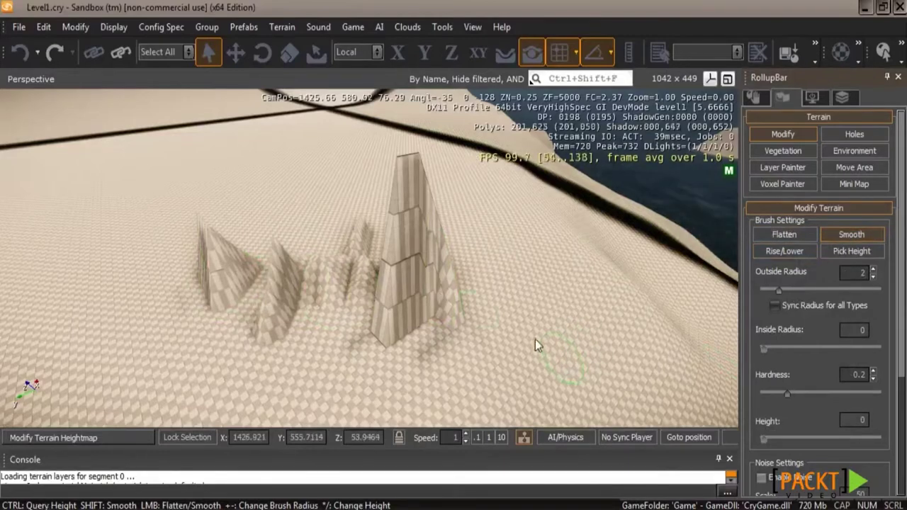
# Smooth the three spikes and leftover ridge flat, widening the Smooth brush to about 5.9
pyautogui.moveTo(401, 286)
pyautogui.mouseDown()
pyautogui.moveTo(408, 280)
pyautogui.moveTo(390, 279)
pyautogui.moveTo(436, 269)
pyautogui.mouseUp()
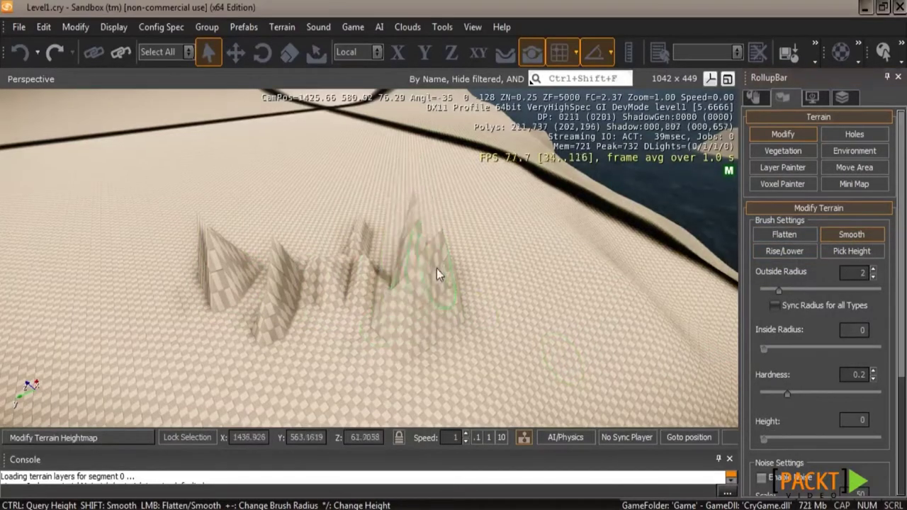
pyautogui.moveTo(406, 228)
pyautogui.mouseDown()
pyautogui.moveTo(434, 255)
pyautogui.moveTo(409, 261)
pyautogui.moveTo(410, 239)
pyautogui.moveTo(355, 265)
pyautogui.moveTo(354, 284)
pyautogui.moveTo(327, 262)
pyautogui.moveTo(224, 287)
pyautogui.moveTo(242, 263)
pyautogui.moveTo(216, 292)
pyautogui.moveTo(277, 310)
pyautogui.mouseUp()
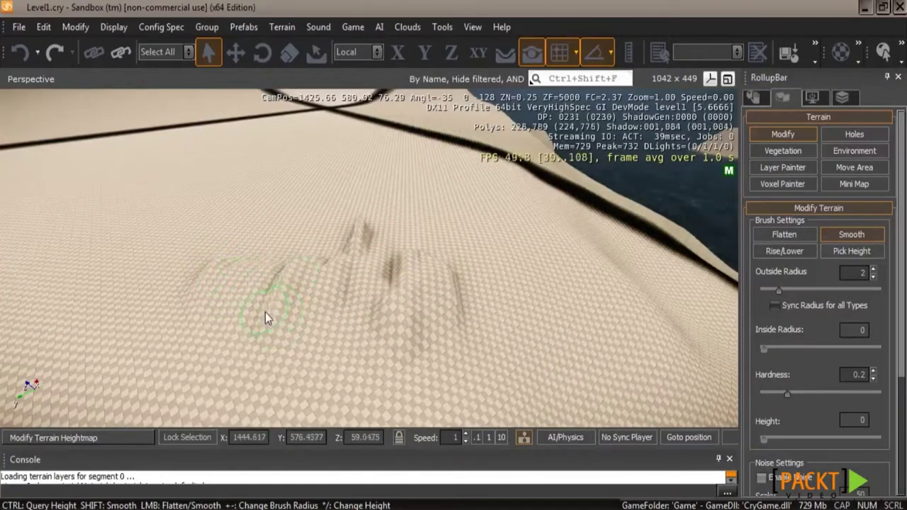
pyautogui.moveTo(345, 264)
pyautogui.mouseDown()
pyautogui.moveTo(363, 237)
pyautogui.moveTo(383, 280)
pyautogui.moveTo(412, 288)
pyautogui.mouseUp()
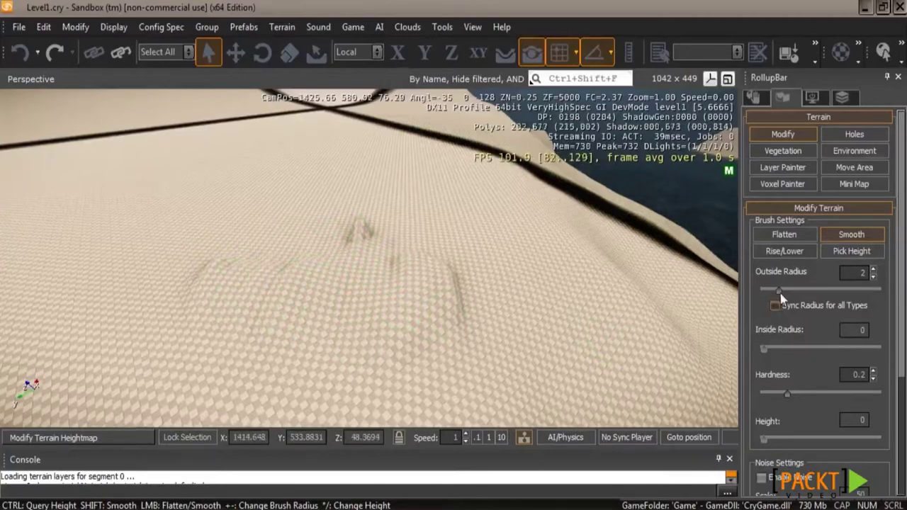
pyautogui.moveTo(778, 291); pyautogui.dragTo(801, 291)
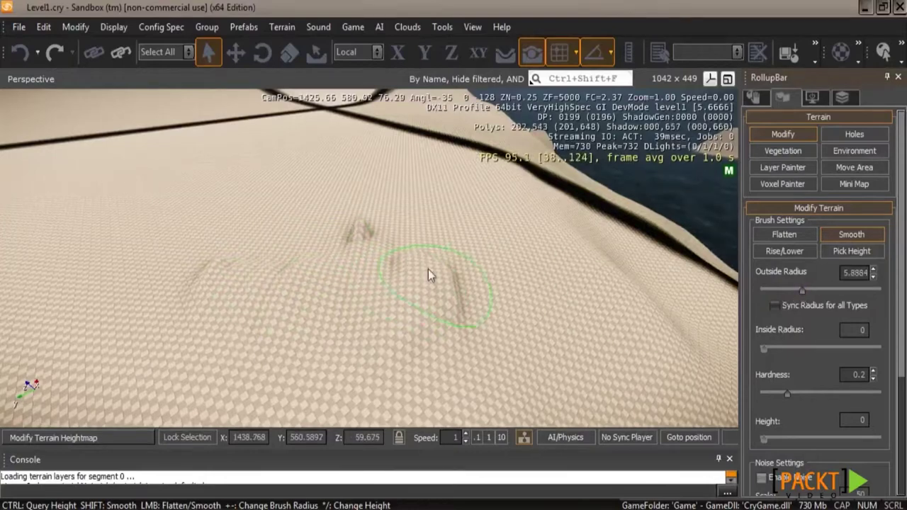
pyautogui.moveTo(382, 268)
pyautogui.mouseDown()
pyautogui.moveTo(324, 274)
pyautogui.moveTo(283, 298)
pyautogui.moveTo(231, 302)
pyautogui.moveTo(248, 252)
pyautogui.moveTo(258, 303)
pyautogui.moveTo(224, 287)
pyautogui.moveTo(432, 297)
pyautogui.moveTo(459, 321)
pyautogui.moveTo(443, 282)
pyautogui.moveTo(353, 285)
pyautogui.moveTo(330, 244)
pyautogui.moveTo(328, 281)
pyautogui.mouseUp()
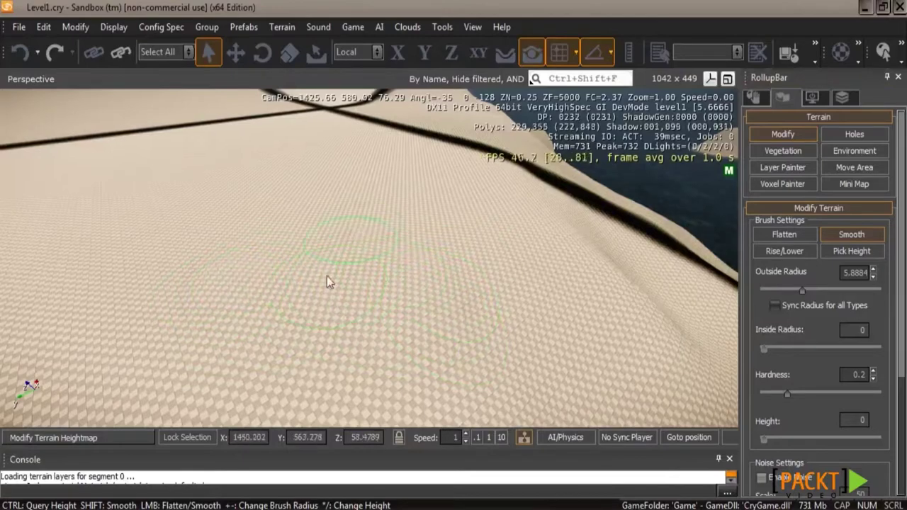
pyautogui.moveTo(395, 319); pyautogui.dragTo(399, 298)
pyautogui.moveTo(620, 266); pyautogui.dragTo(619, 267, button='right')
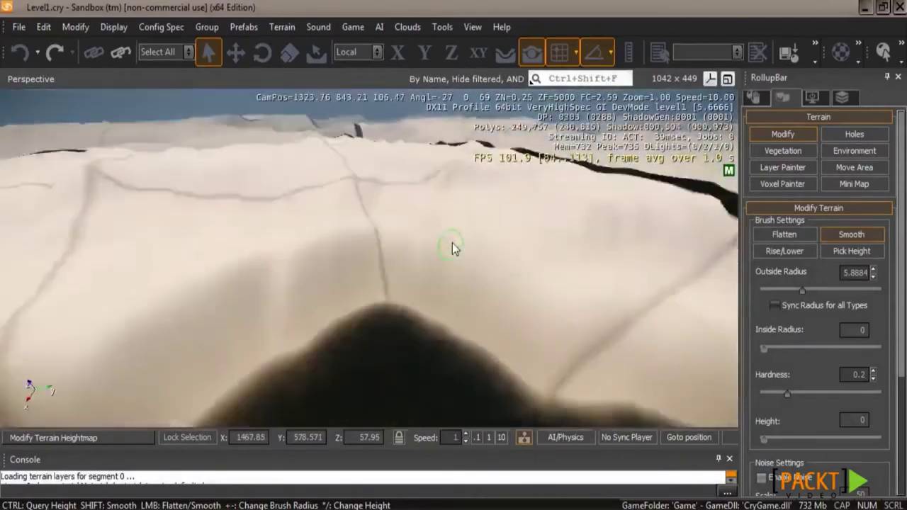
pyautogui.click(784, 234)
# Flatten the ground beside the river at height 35, then look around with Smooth selected
pyautogui.moveTo(764, 440); pyautogui.dragTo(801, 440)
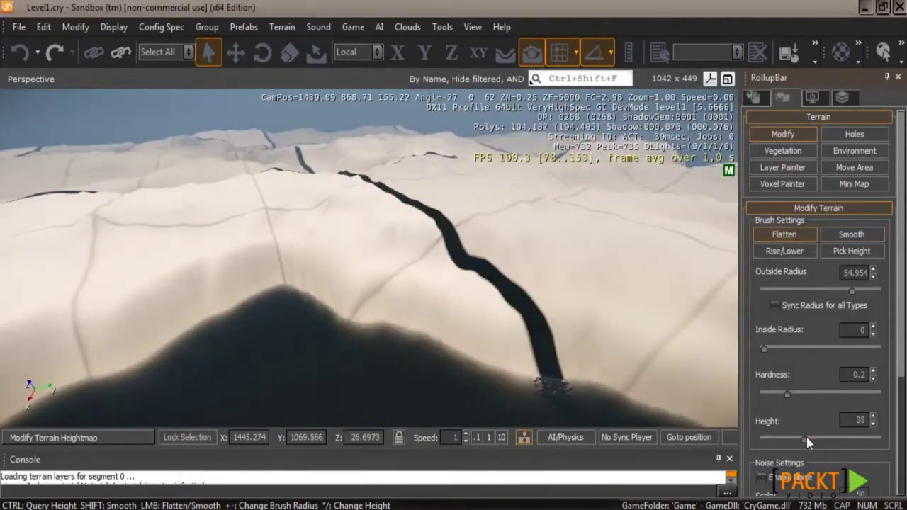
pyautogui.moveTo(404, 333); pyautogui.dragTo(452, 211, button='right')
pyautogui.moveTo(452, 212)
pyautogui.mouseDown()
pyautogui.moveTo(439, 241)
pyautogui.moveTo(423, 239)
pyautogui.moveTo(529, 215)
pyautogui.moveTo(586, 253)
pyautogui.moveTo(415, 239)
pyautogui.mouseUp()
pyautogui.moveTo(415, 239); pyautogui.dragTo(531, 265, button='right')
pyautogui.click(852, 234)
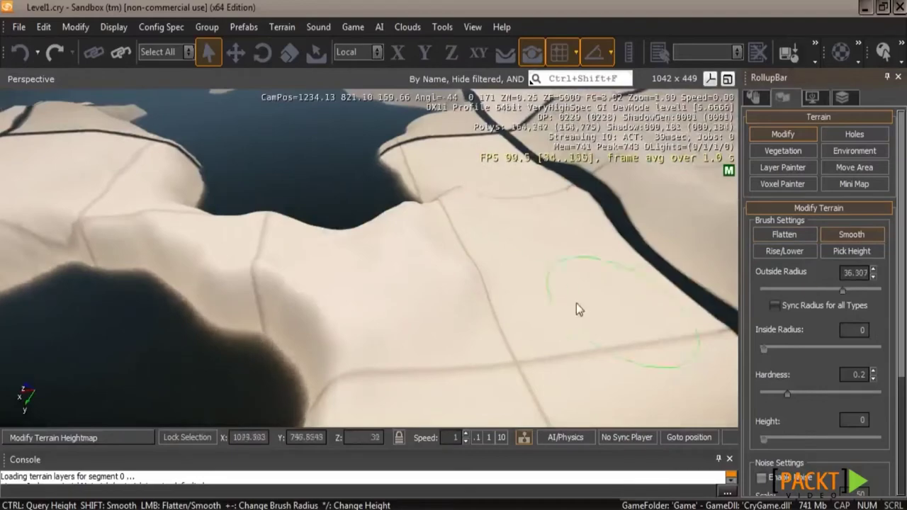
pyautogui.scroll(5, 460, 312)
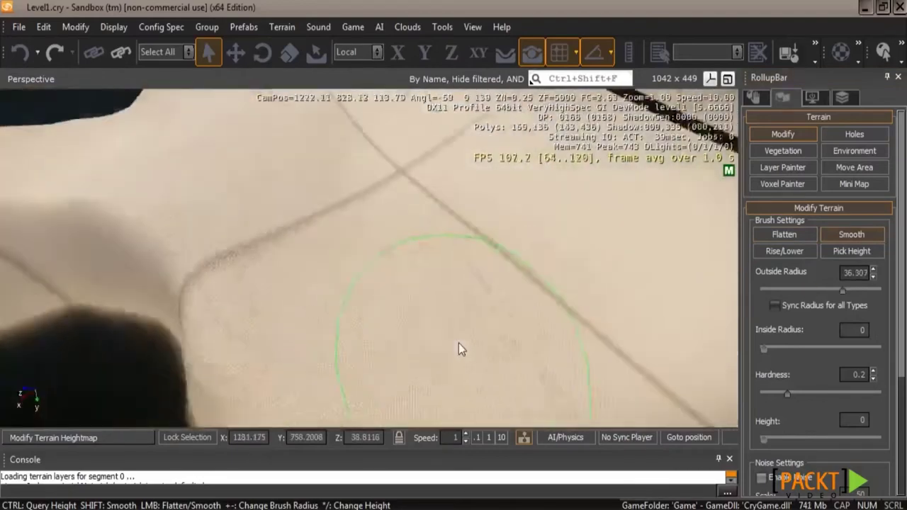
pyautogui.scroll(-5, 412, 193)
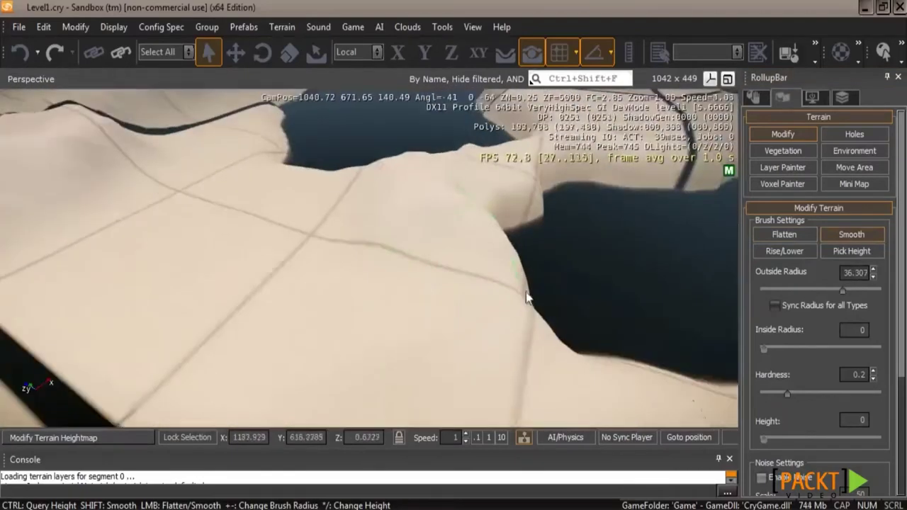
pyautogui.moveTo(420, 217); pyautogui.dragTo(388, 236, button='right')
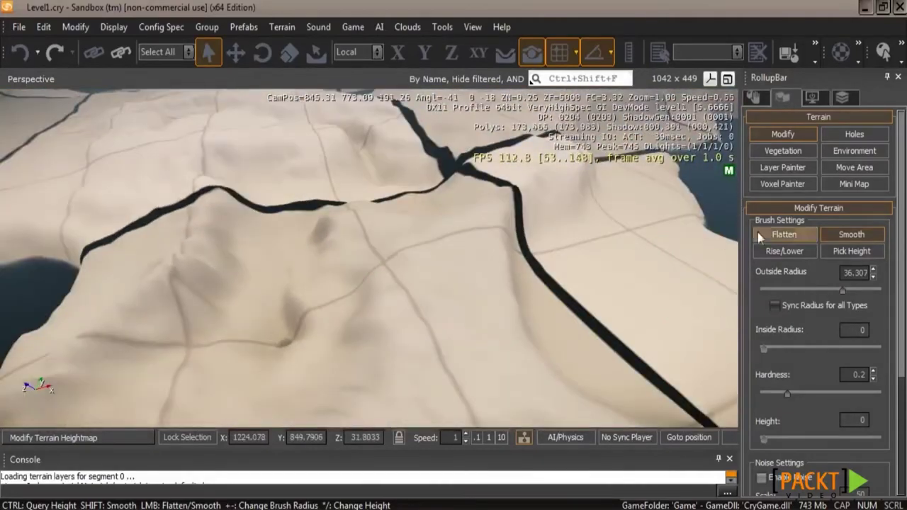
# Flatten a hillside patch with the Flatten brush at radius about 14.5, height 32
pyautogui.click(793, 240)
pyautogui.moveTo(817, 289); pyautogui.dragTo(822, 289)
pyautogui.moveTo(447, 327)
pyautogui.mouseDown()
pyautogui.moveTo(454, 340)
pyautogui.moveTo(508, 361)
pyautogui.moveTo(523, 314)
pyautogui.moveTo(443, 356)
pyautogui.moveTo(385, 345)
pyautogui.moveTo(354, 320)
pyautogui.moveTo(284, 318)
pyautogui.moveTo(304, 352)
pyautogui.moveTo(474, 381)
pyautogui.moveTo(458, 344)
pyautogui.moveTo(253, 385)
pyautogui.mouseUp()
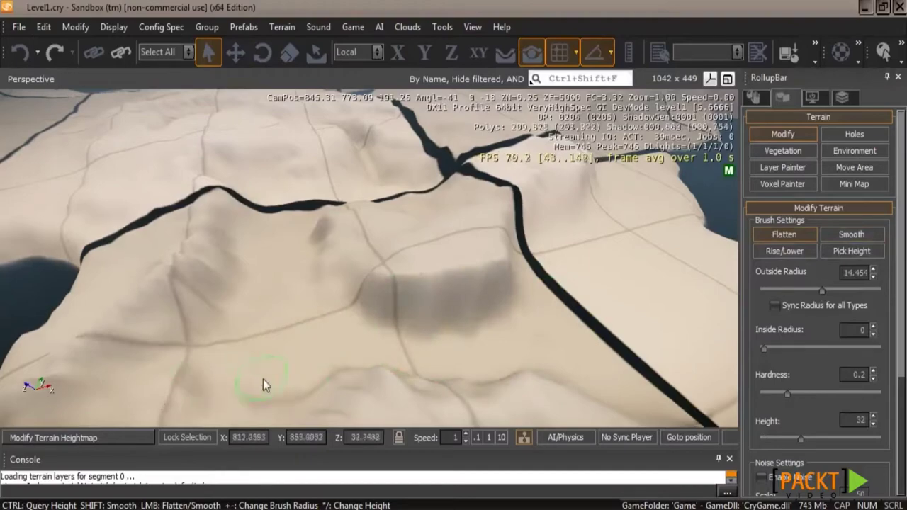
pyautogui.press('d')
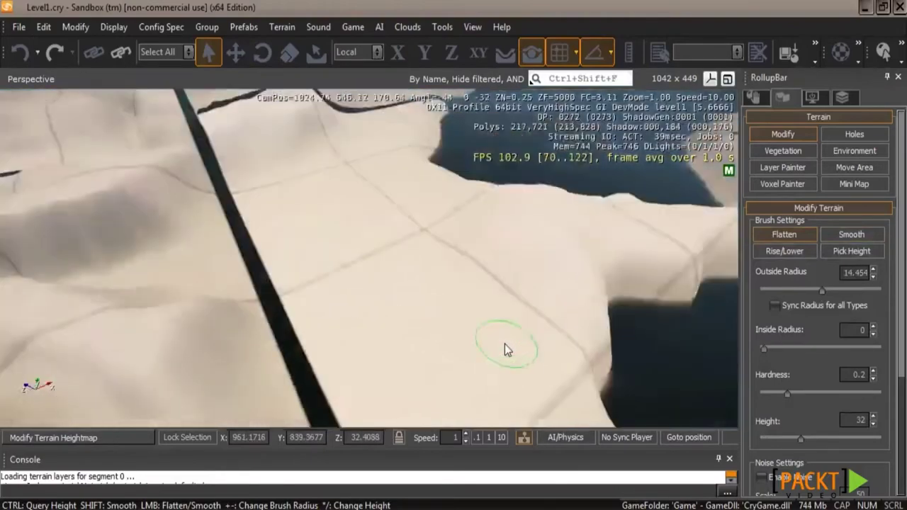
pyautogui.moveTo(506, 348); pyautogui.dragTo(506, 348, button='right')
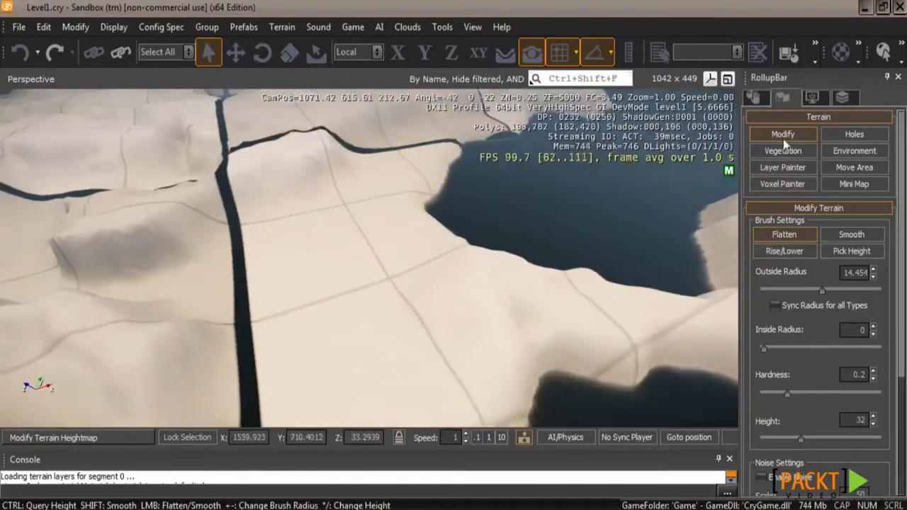
# Start a new Road object, Road_01, from the Misc object category
pyautogui.click(754, 99)
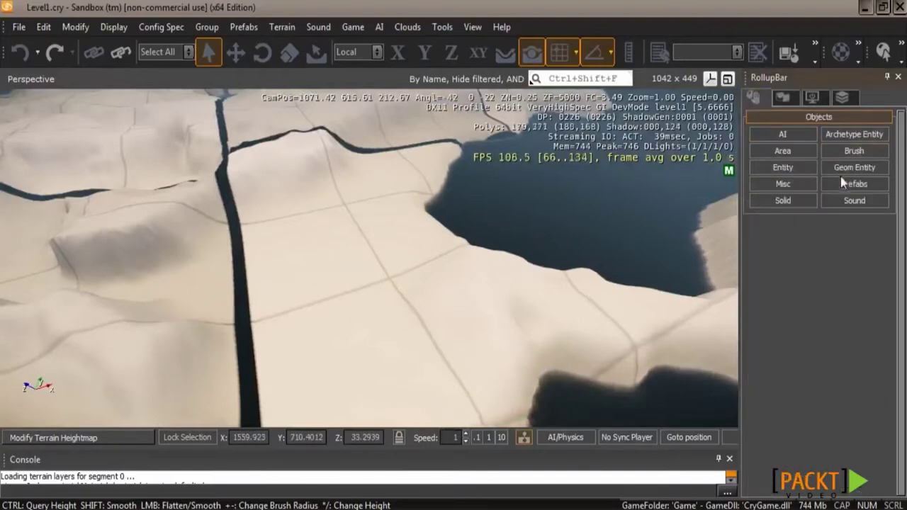
pyautogui.click(788, 184)
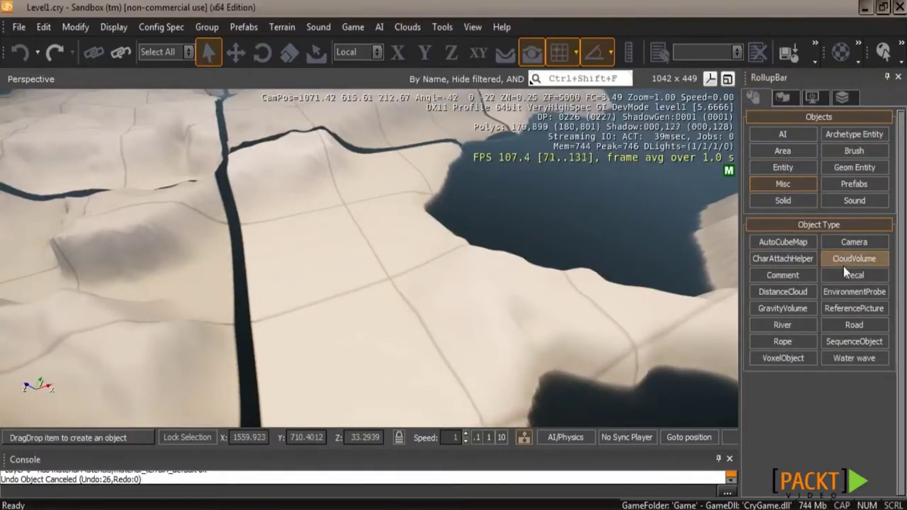
pyautogui.click(847, 323)
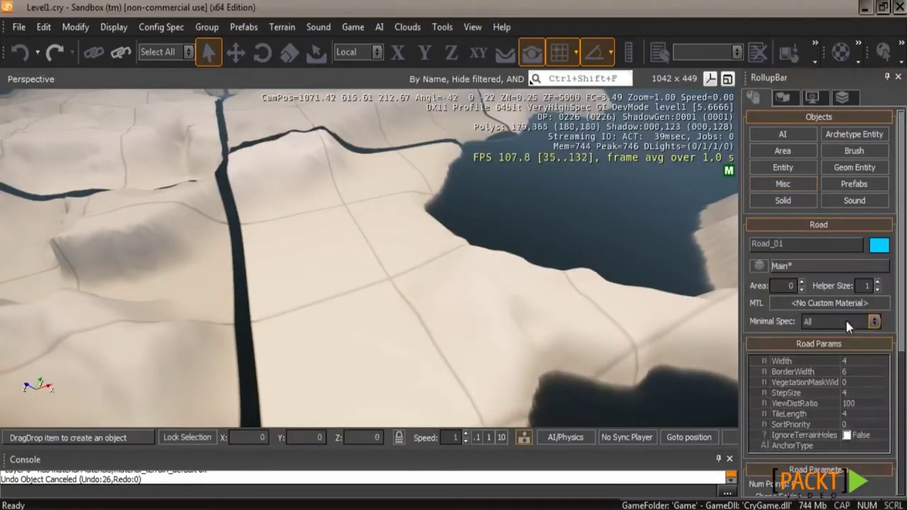
pyautogui.moveTo(588, 334); pyautogui.dragTo(431, 318, button='right')
pyautogui.press('w')
pyautogui.press('w')
pyautogui.press('w')
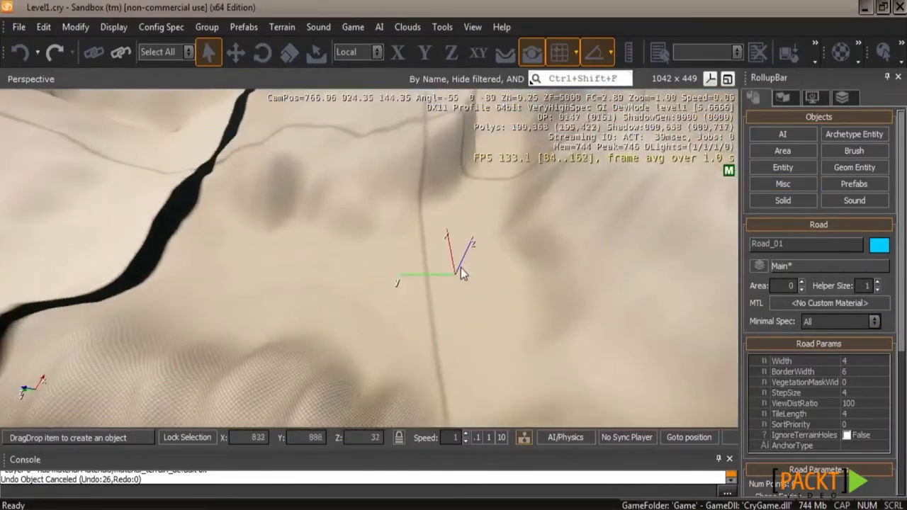
# Place the first Road_01 points across the near terrain and up onto the hillside
pyautogui.click(476, 224)
pyautogui.press('d')
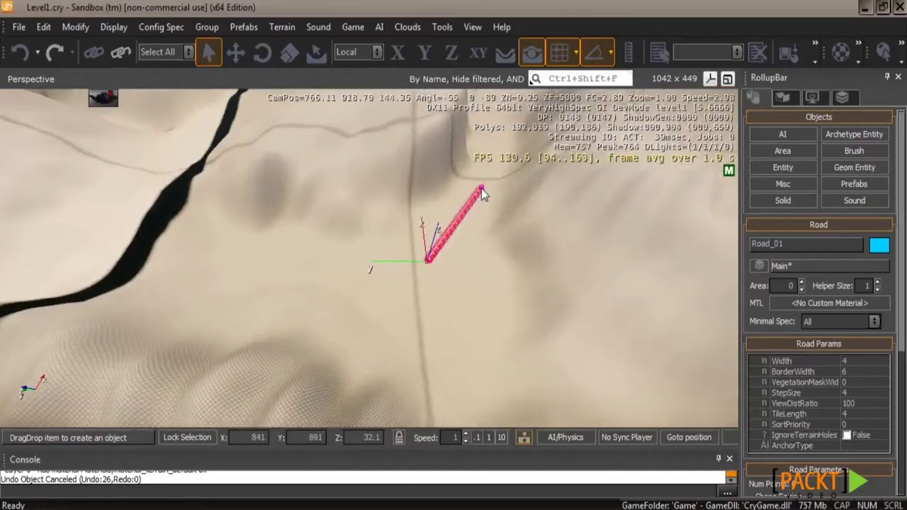
pyautogui.click(484, 175)
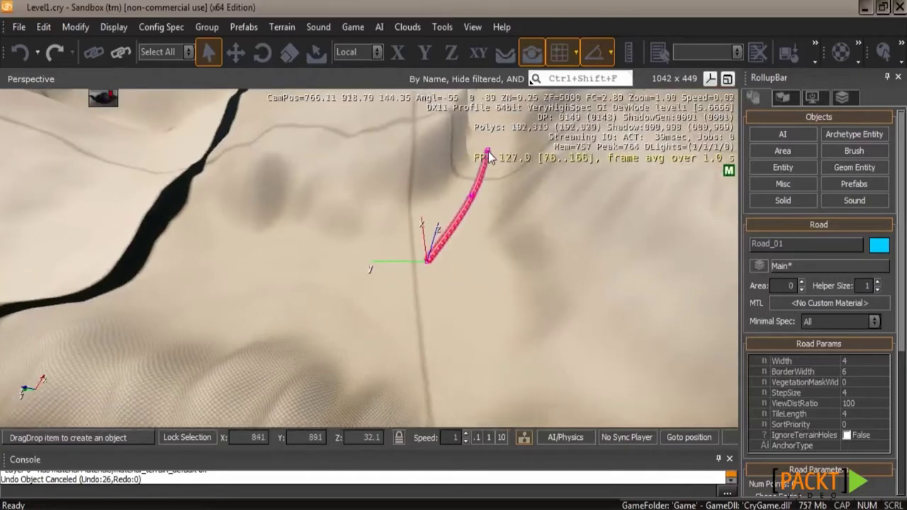
pyautogui.click(488, 157)
pyautogui.press('w')
pyautogui.moveTo(511, 160); pyautogui.dragTo(503, 222, button='right')
pyautogui.moveTo(503, 222); pyautogui.dragTo(491, 242, button='right')
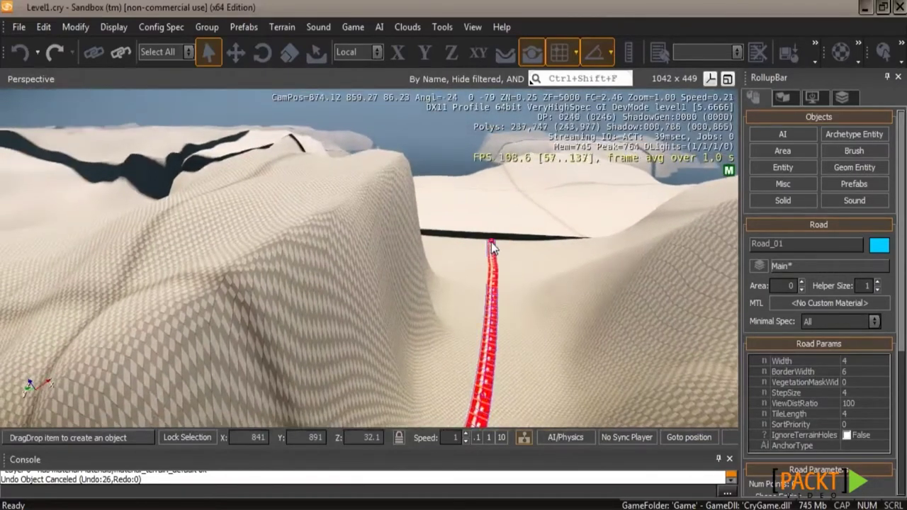
pyautogui.click(491, 243)
pyautogui.moveTo(492, 242); pyautogui.dragTo(522, 230, button='right')
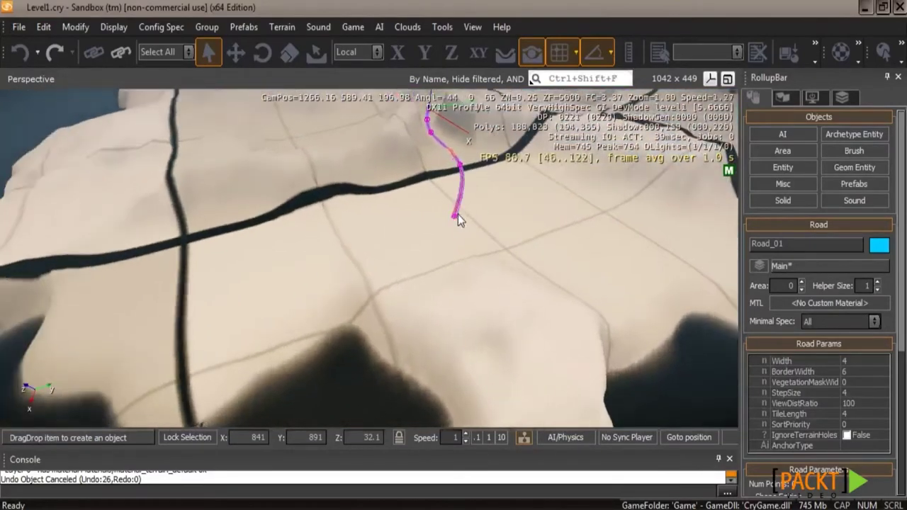
# Extend Road_01 down the slope, past the lake to the far ridge, and finish it
pyautogui.click(476, 236)
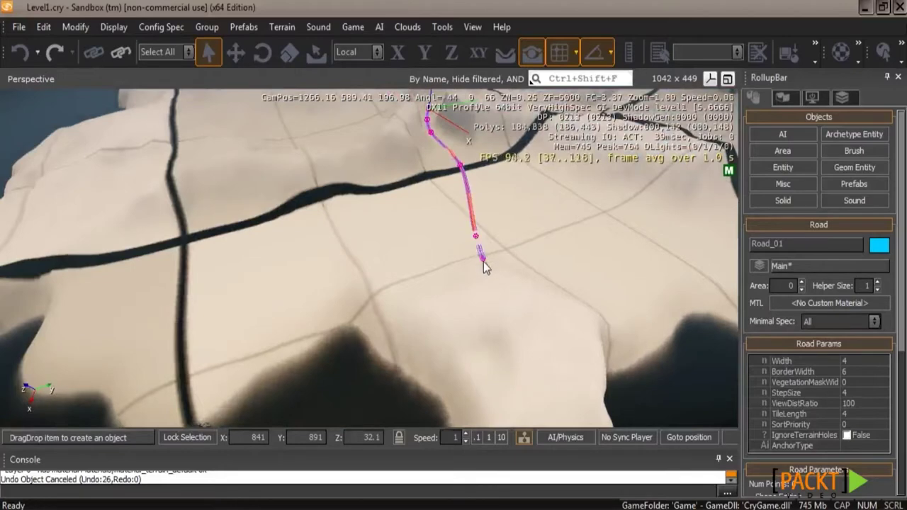
pyautogui.click(516, 335)
pyautogui.moveTo(501, 353)
pyautogui.mouseDown(button='right')
pyautogui.moveTo(512, 349)
pyautogui.moveTo(498, 351)
pyautogui.mouseUp(button='right')
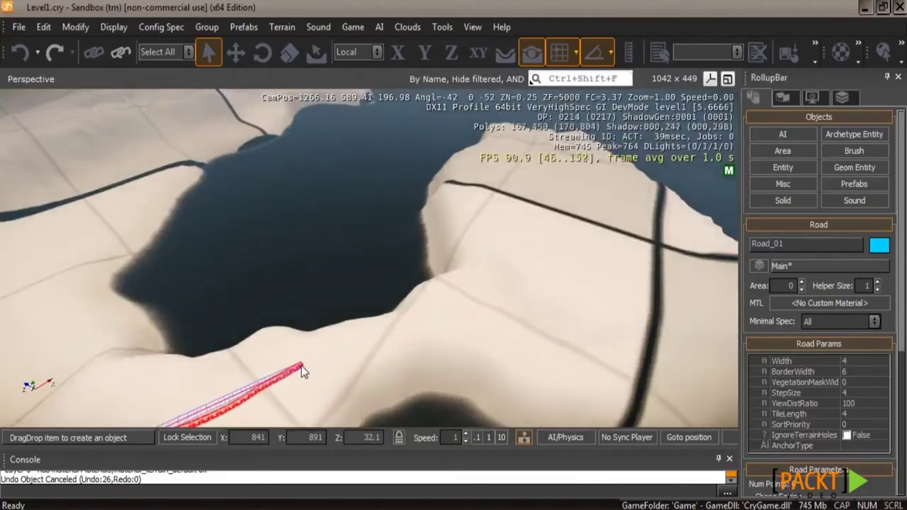
pyautogui.click(449, 312)
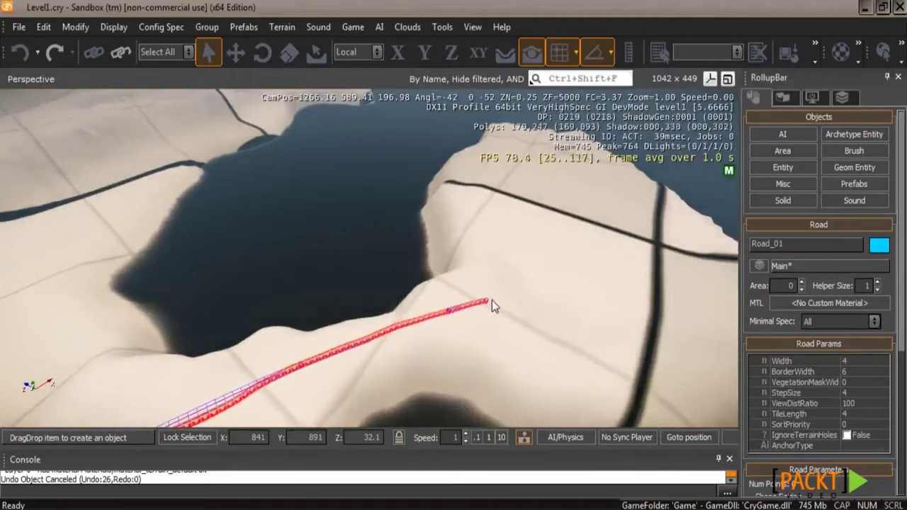
pyautogui.click(597, 247)
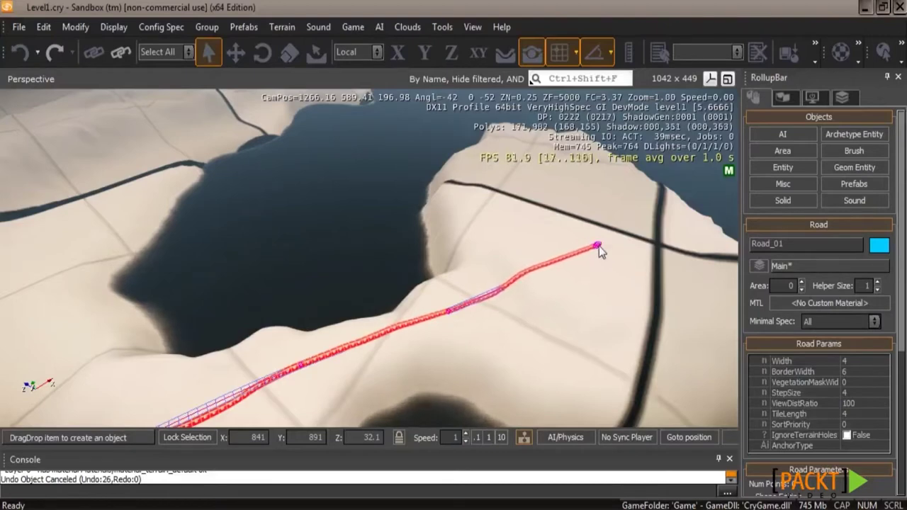
pyautogui.doubleClick(623, 235)
pyautogui.moveTo(620, 265); pyautogui.dragTo(658, 283, button='right')
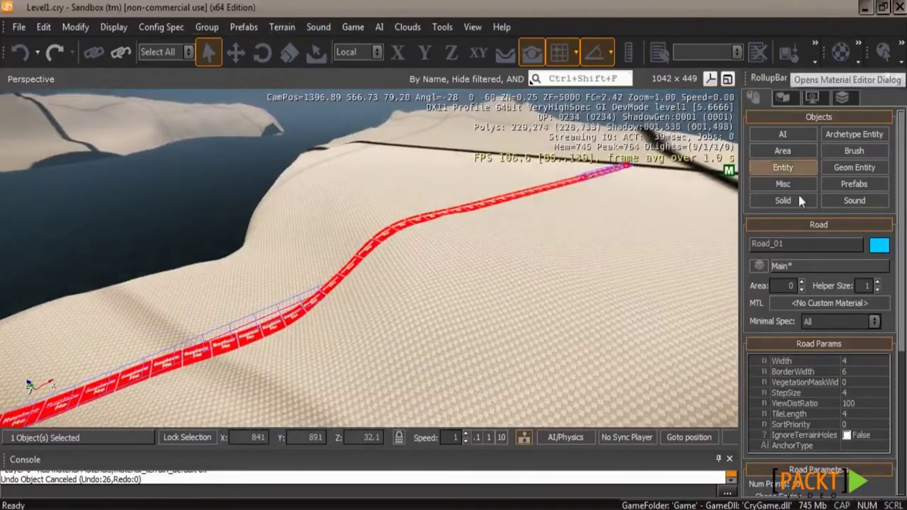
pyautogui.click(789, 301)
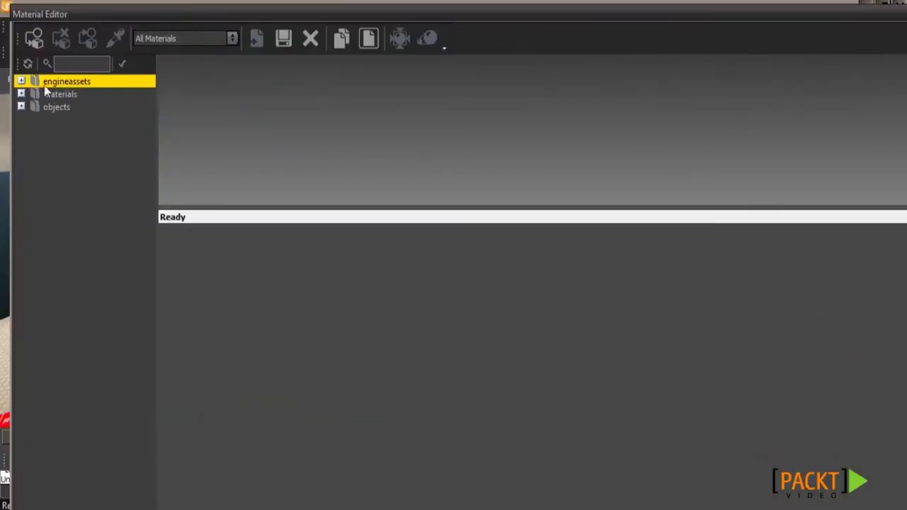
# Assign forest_trail_mud_dark from materials > terrain > roads to Road_01 and view the dark trail
pyautogui.click(23, 94)
pyautogui.click(37, 144)
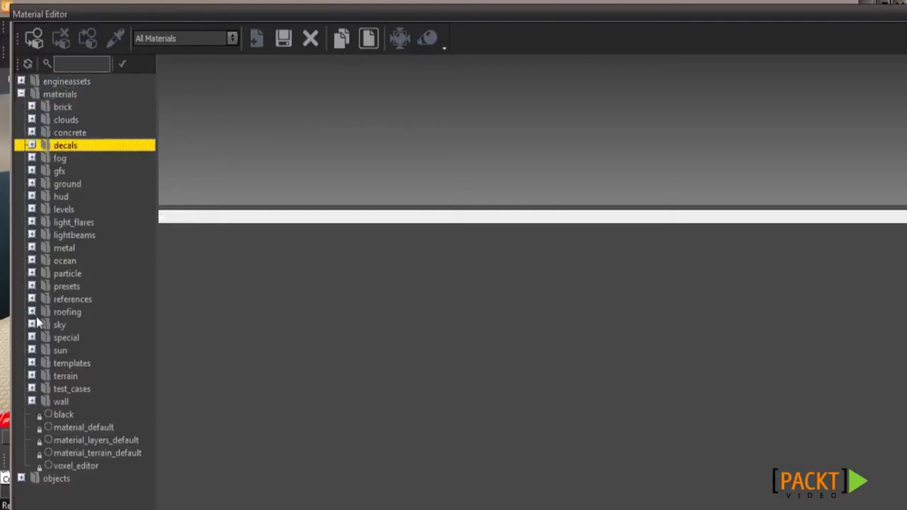
pyautogui.click(33, 378)
pyautogui.click(41, 389)
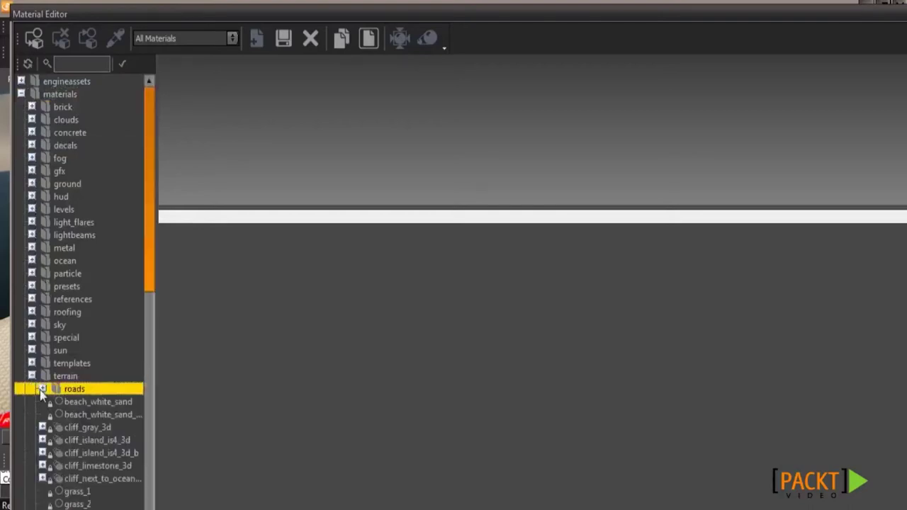
pyautogui.click(41, 390)
pyautogui.scroll(-4, 48, 393)
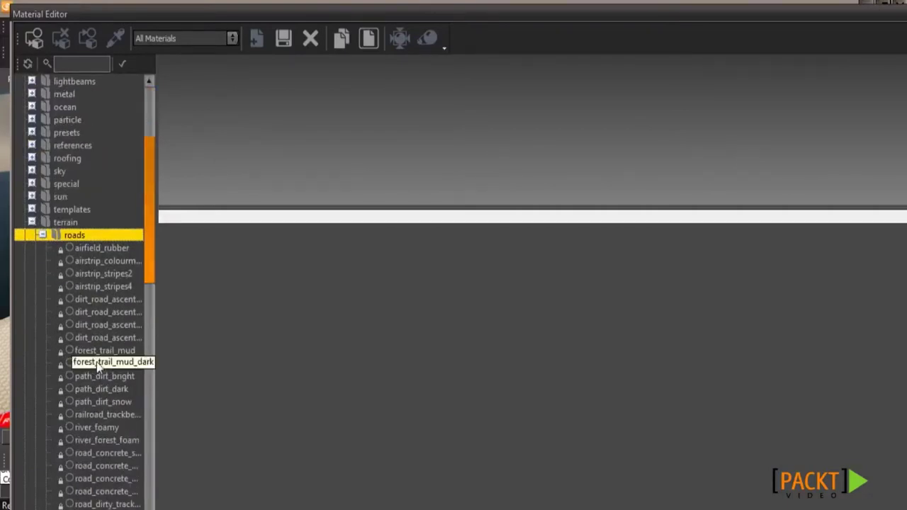
pyautogui.click(97, 362)
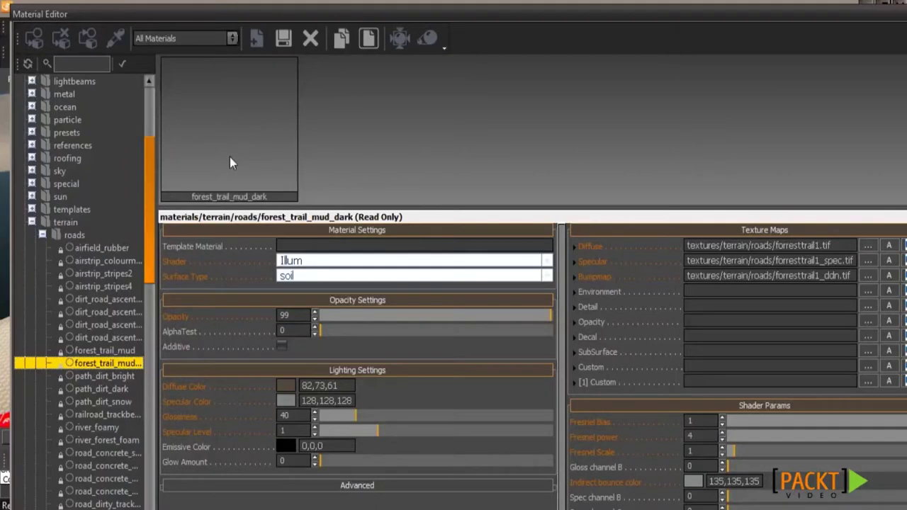
pyautogui.click(33, 40)
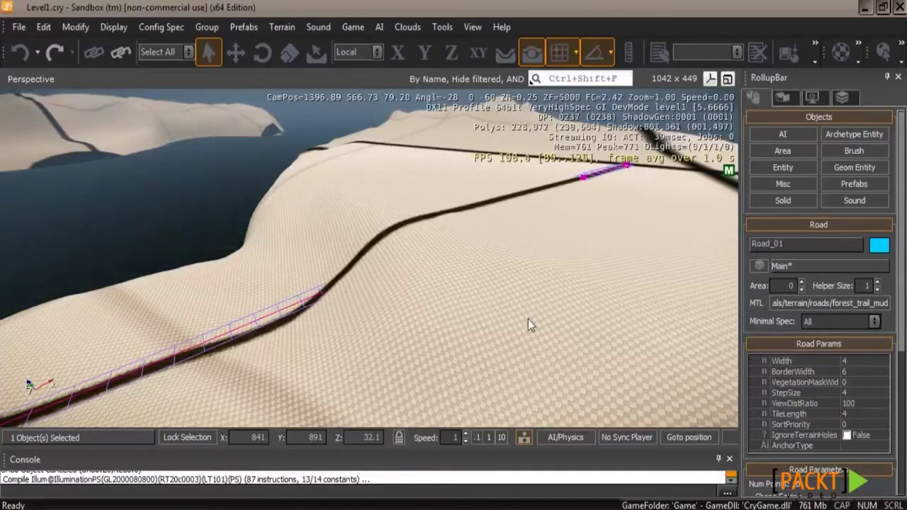
pyautogui.click(487, 256)
pyautogui.moveTo(487, 256); pyautogui.dragTo(370, 162, button='right')
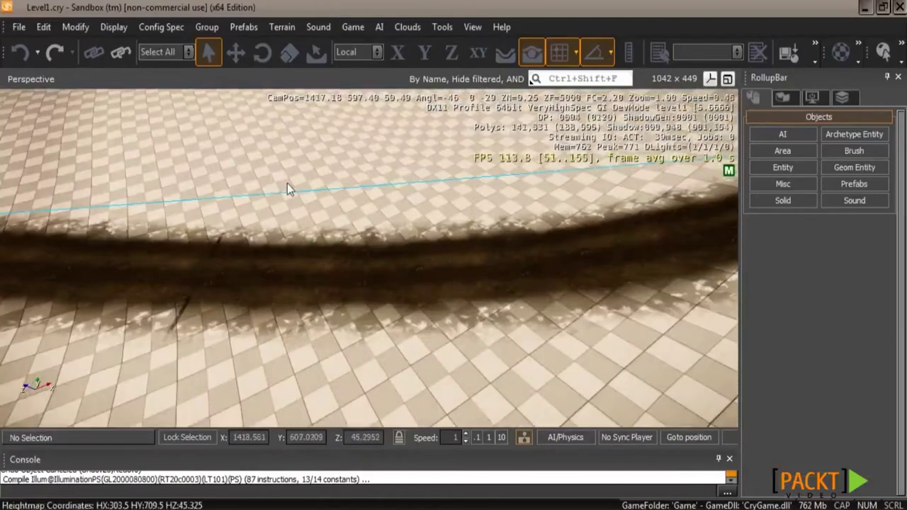
# Reselect Road_01, align the terrain heightmap to it, and inspect the trail down into the valley
pyautogui.scroll(-5, 336, 264)
pyautogui.moveTo(97, 116); pyautogui.dragTo(197, 287)
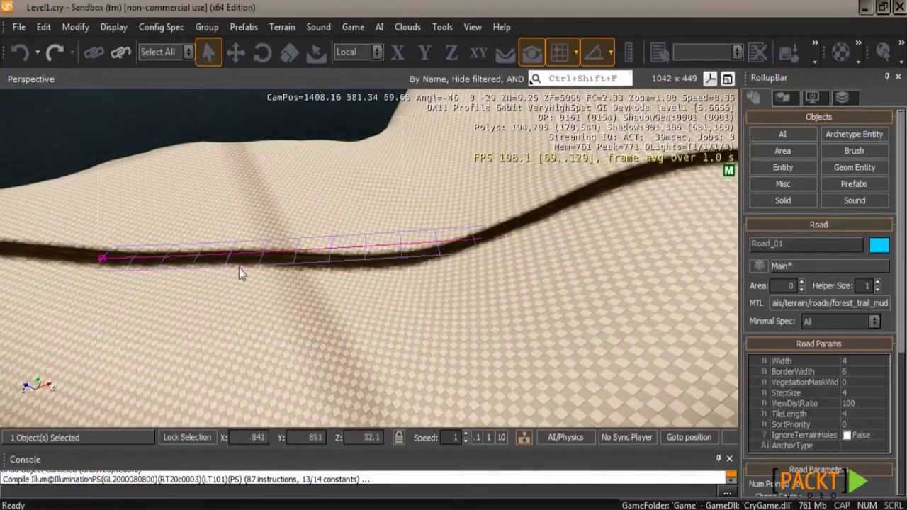
pyautogui.moveTo(347, 267)
pyautogui.mouseDown(button='right')
pyautogui.moveTo(356, 259)
pyautogui.moveTo(349, 267)
pyautogui.mouseUp(button='right')
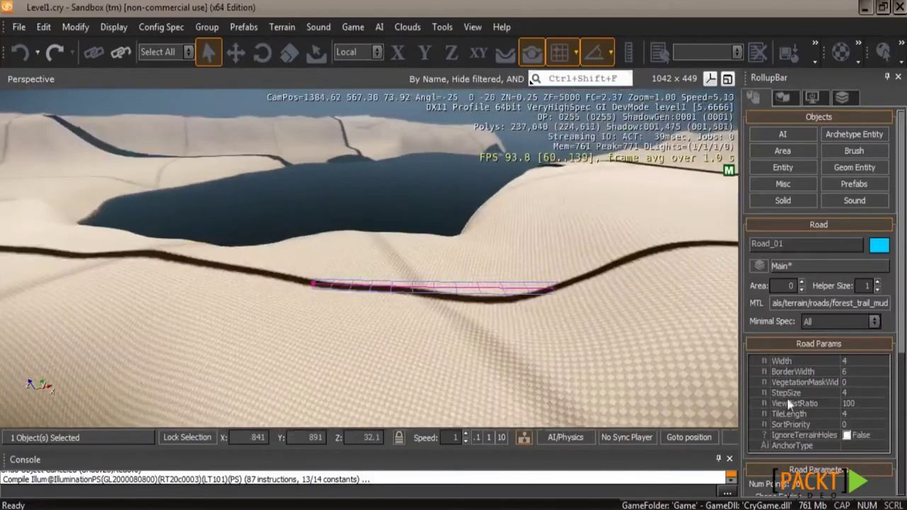
pyautogui.moveTo(900, 332); pyautogui.dragTo(897, 462)
pyautogui.click(838, 451)
pyautogui.moveTo(469, 301)
pyautogui.mouseDown(button='right')
pyautogui.moveTo(470, 309)
pyautogui.moveTo(464, 304)
pyautogui.mouseUp(button='right')
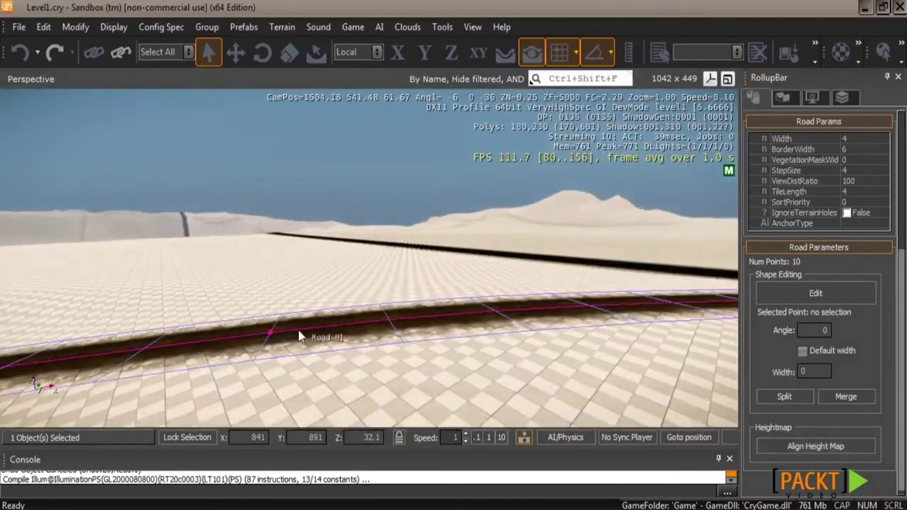
pyautogui.click(236, 52)
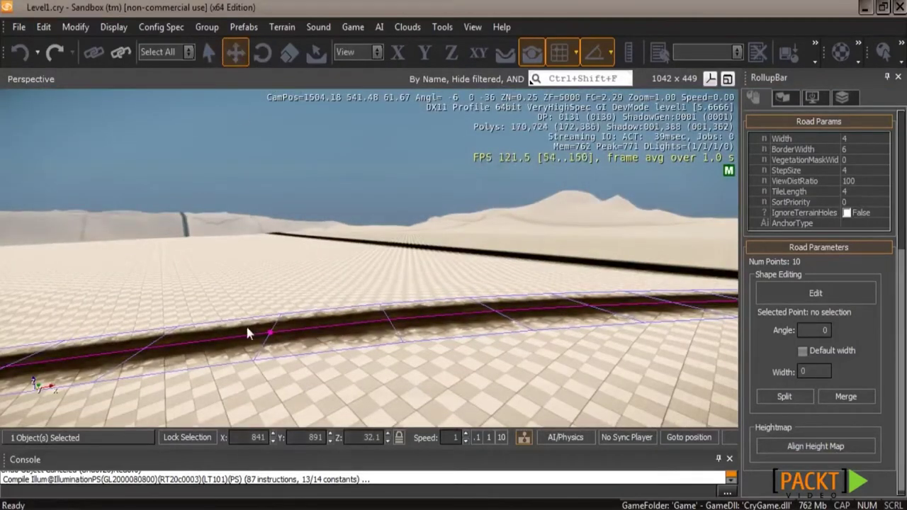
pyautogui.moveTo(319, 340); pyautogui.dragTo(401, 267, button='right')
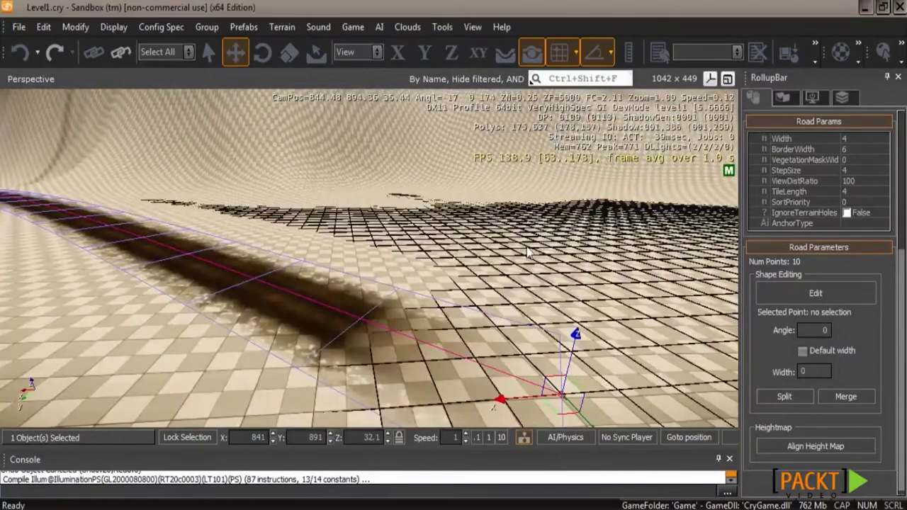
pyautogui.moveTo(572, 243); pyautogui.dragTo(576, 244, button='right')
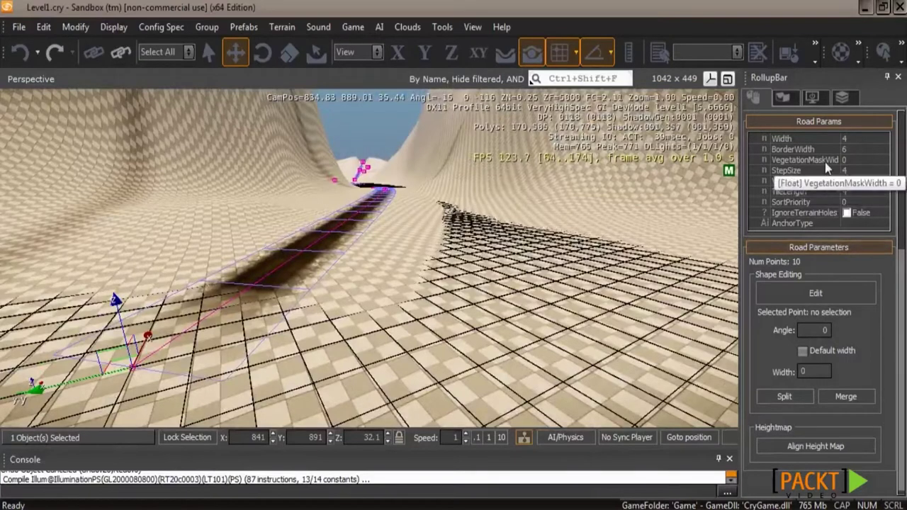
pyautogui.click(882, 139)
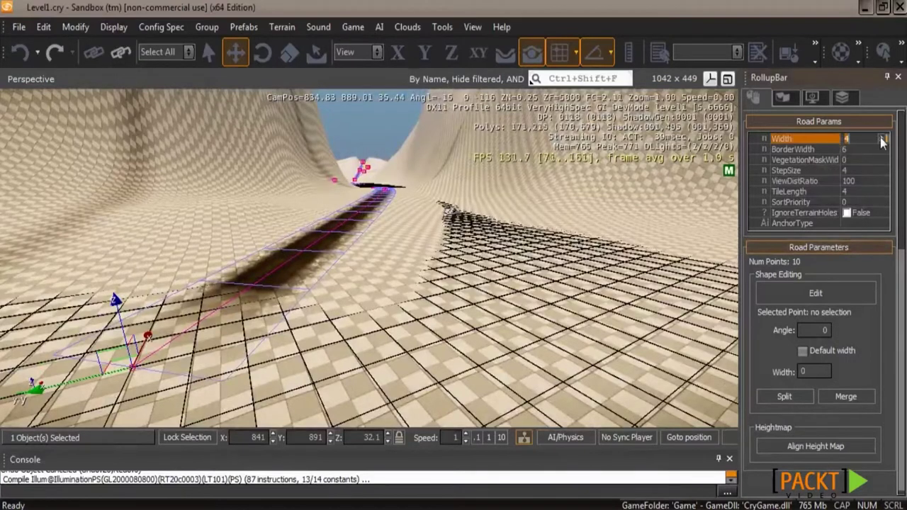
# Raise Road_01's Width to 12 and fly along the broader trail to check it
pyautogui.moveTo(882, 139); pyautogui.dragTo(885, 107)
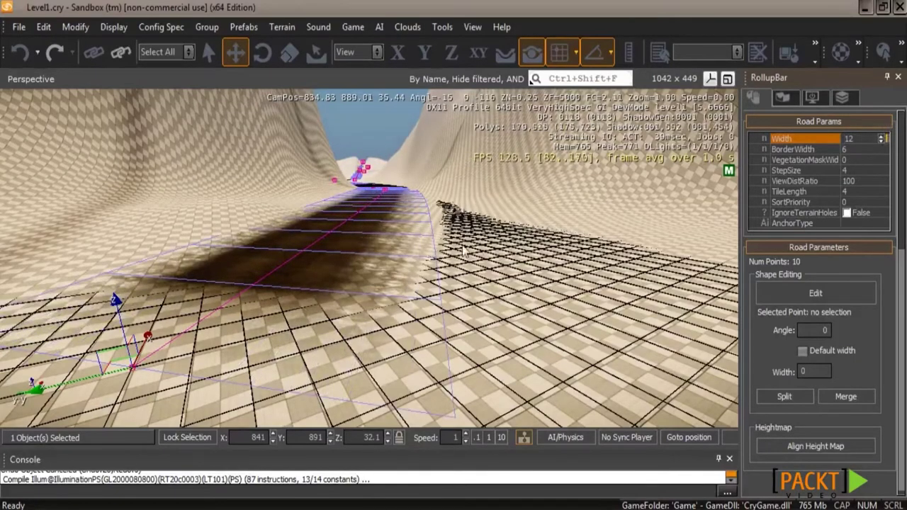
pyautogui.press('w')
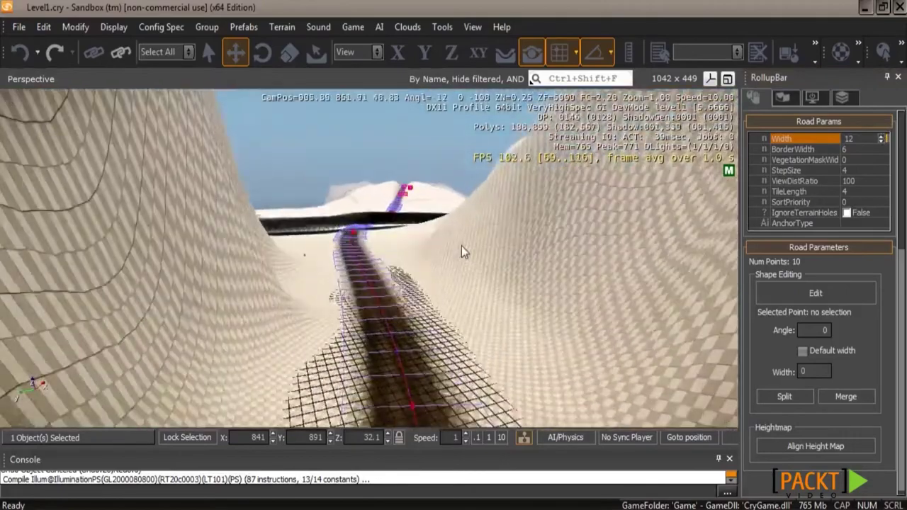
pyautogui.press('w')
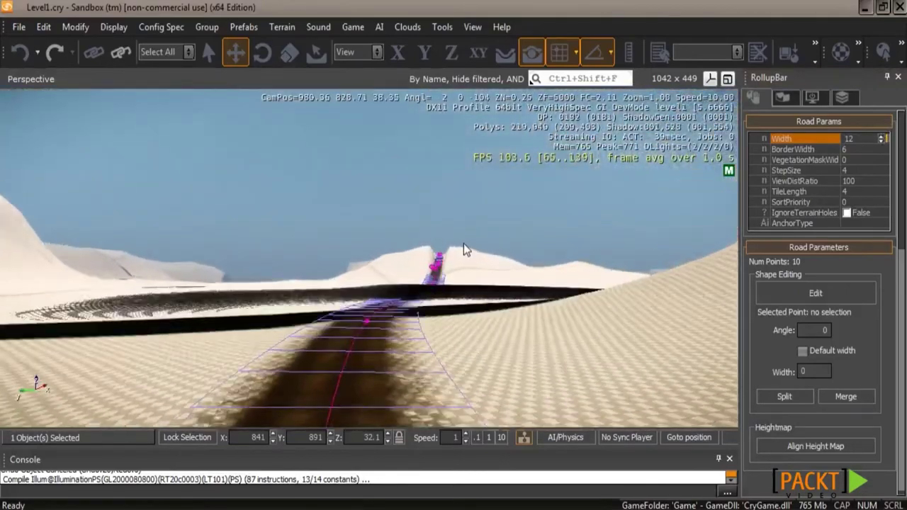
pyautogui.press('w')
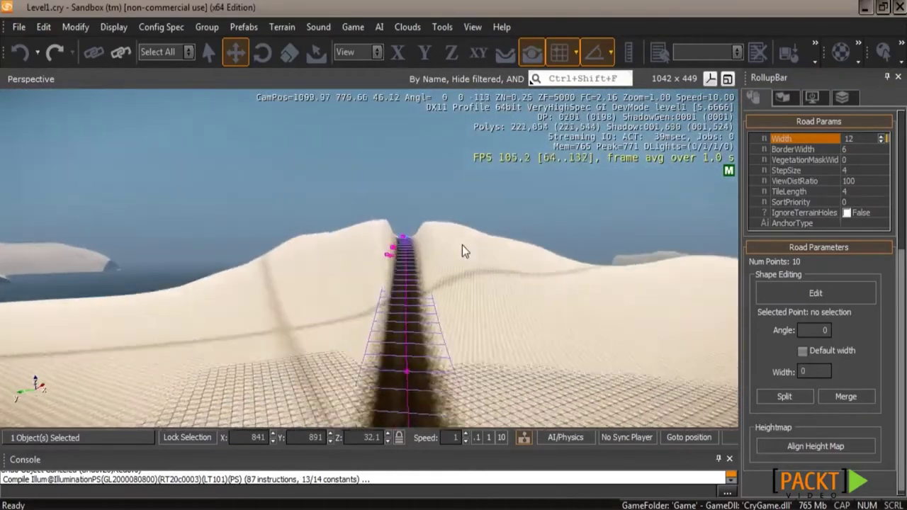
pyautogui.press('w')
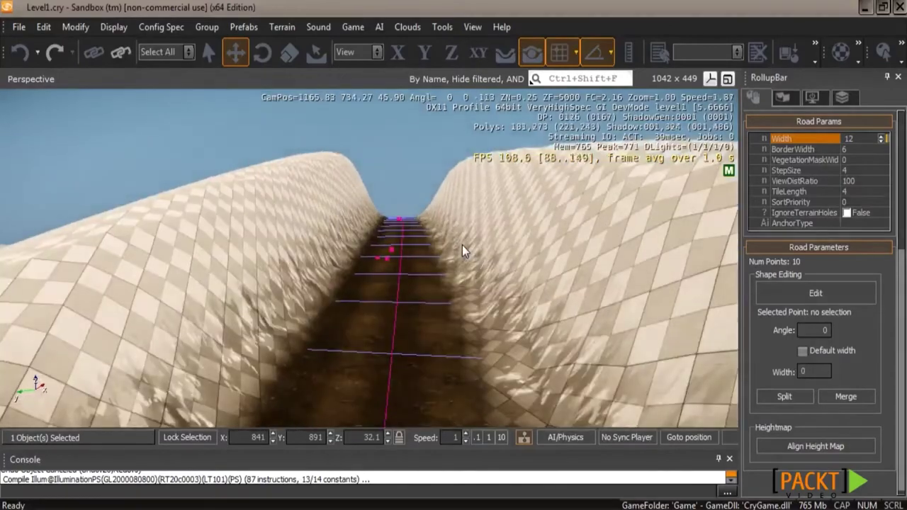
pyautogui.press('w')
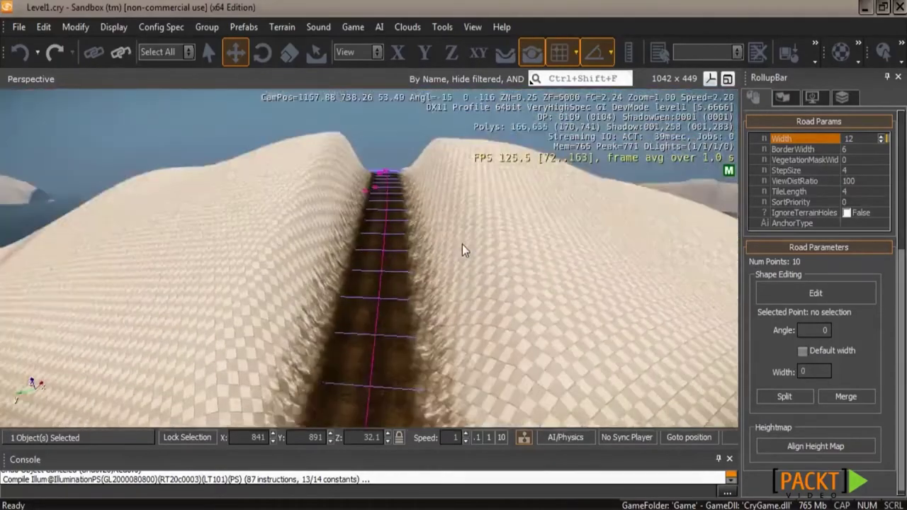
pyautogui.moveTo(463, 245)
pyautogui.mouseDown(button='right')
pyautogui.moveTo(461, 257)
pyautogui.moveTo(462, 246)
pyautogui.mouseUp(button='right')
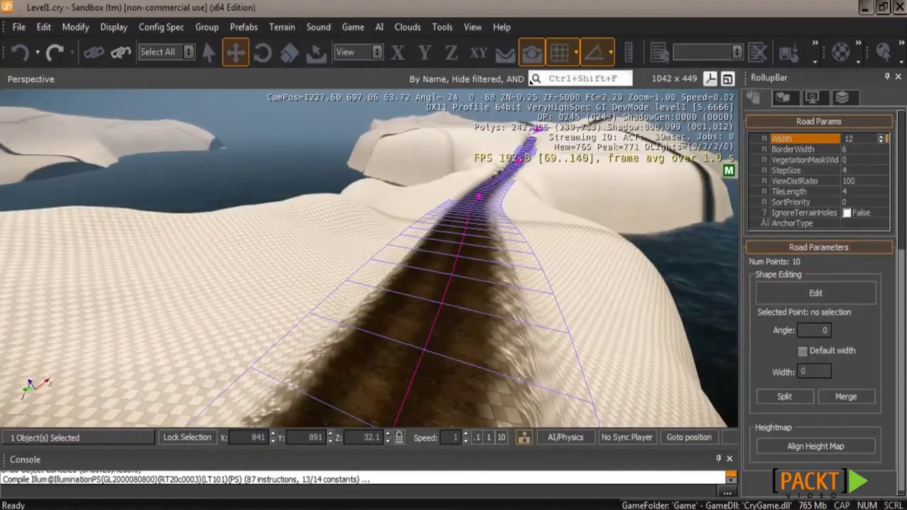
pyautogui.moveTo(463, 249); pyautogui.dragTo(533, 78, button='right')
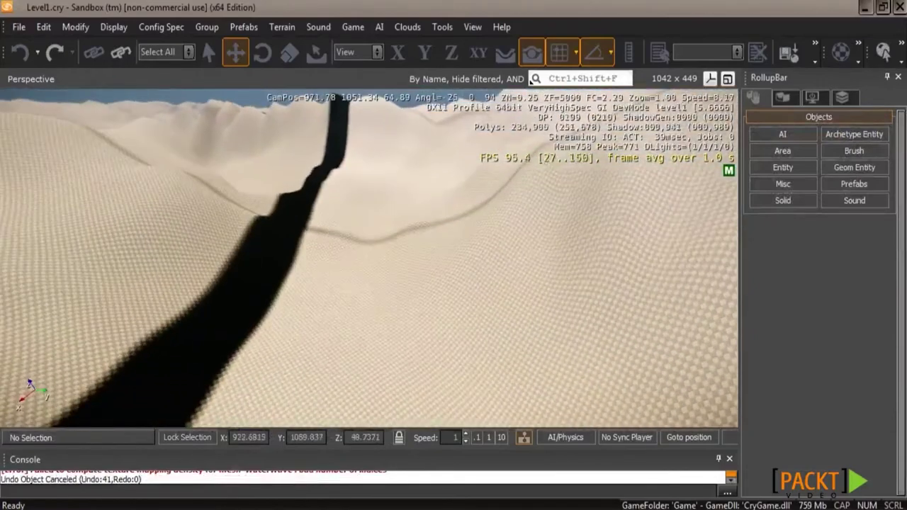
# Start a new WaterVolume from the RollupBar's Area objects
pyautogui.click(797, 184)
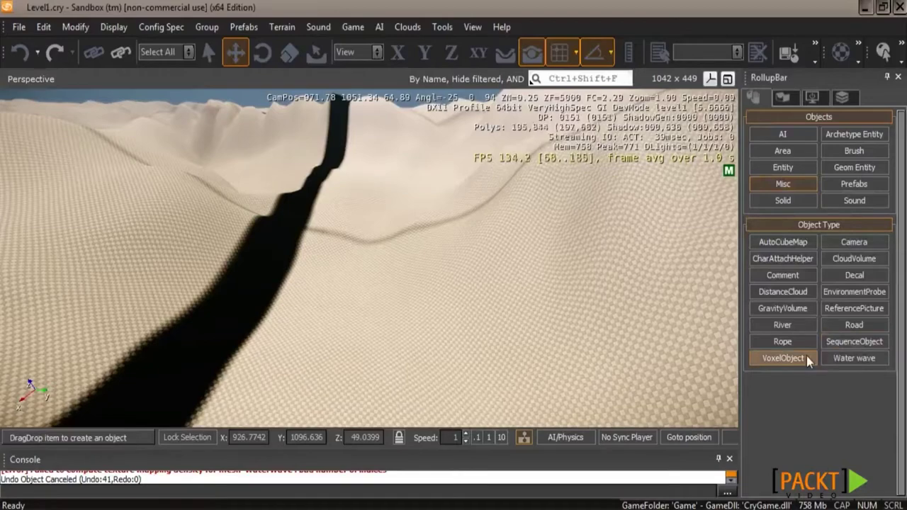
pyautogui.click(782, 151)
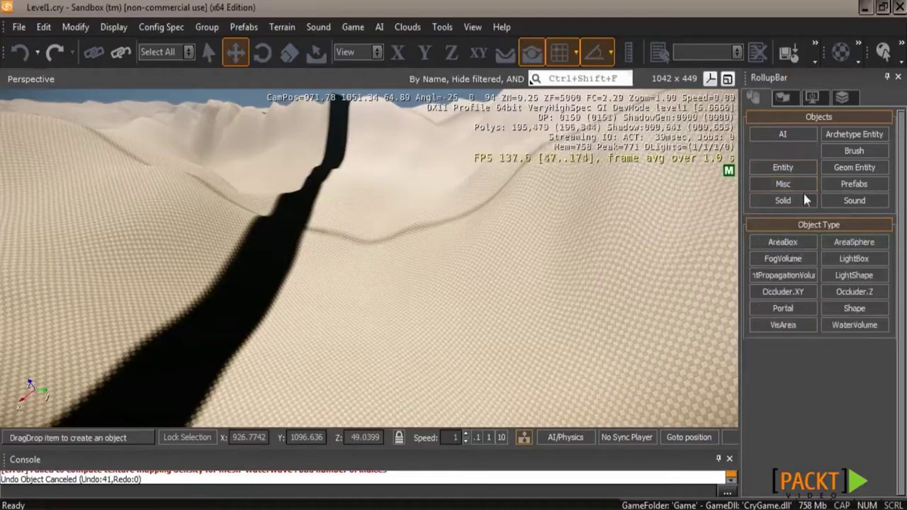
pyautogui.click(855, 326)
pyautogui.moveTo(407, 265); pyautogui.dragTo(410, 273, button='right')
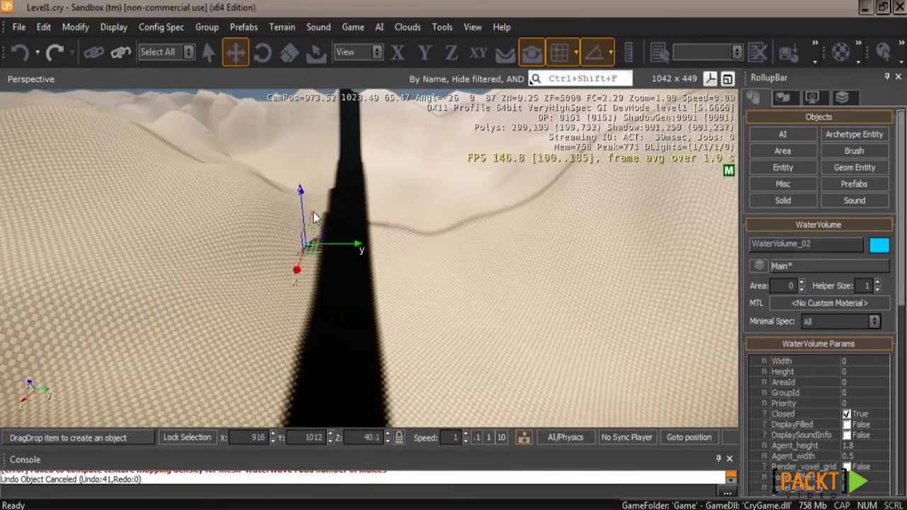
# Place the first water outline points along the basin's near slope and far slope
pyautogui.click(313, 210)
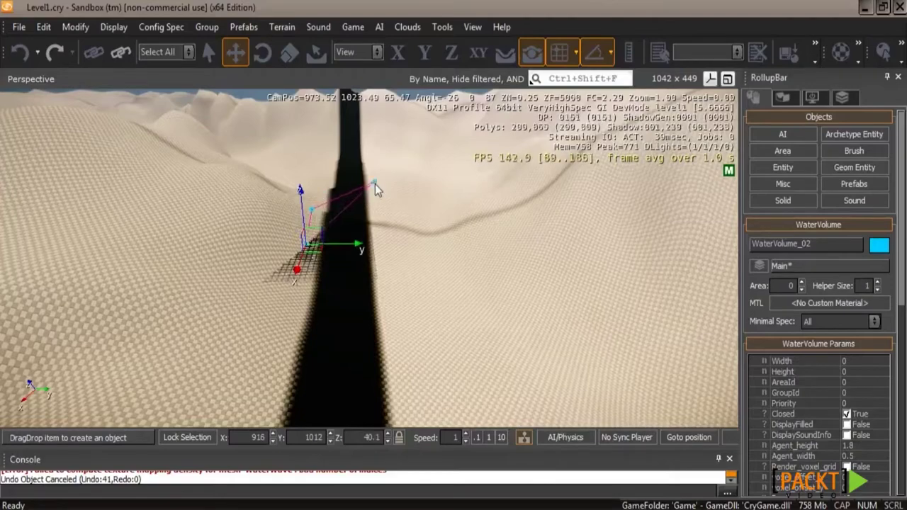
pyautogui.click(334, 186)
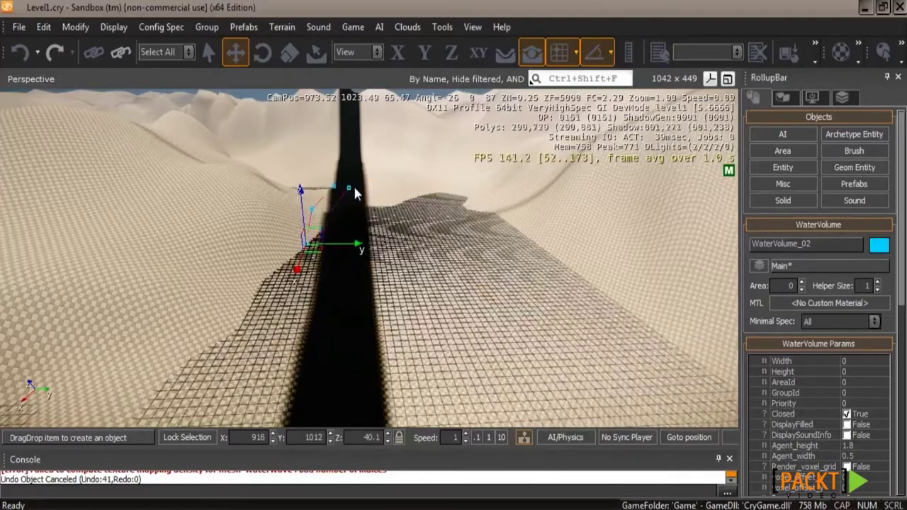
pyautogui.click(396, 186)
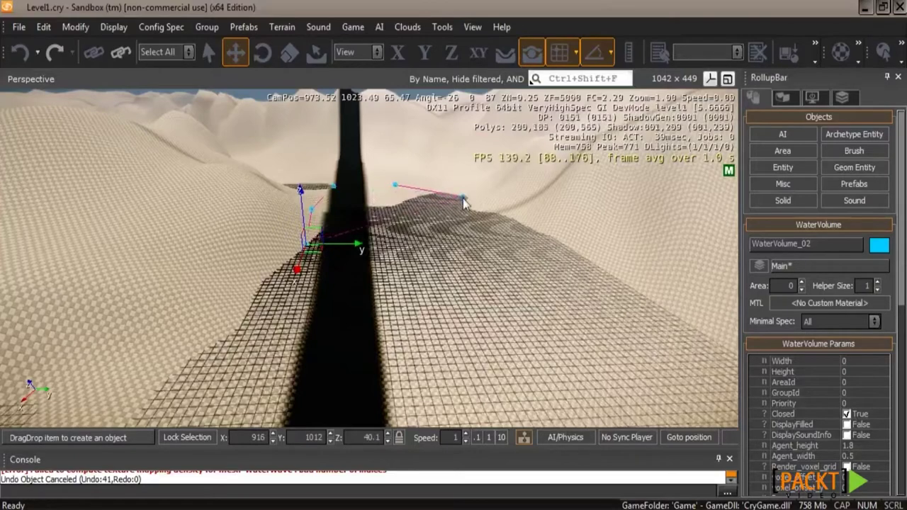
pyautogui.click(431, 175)
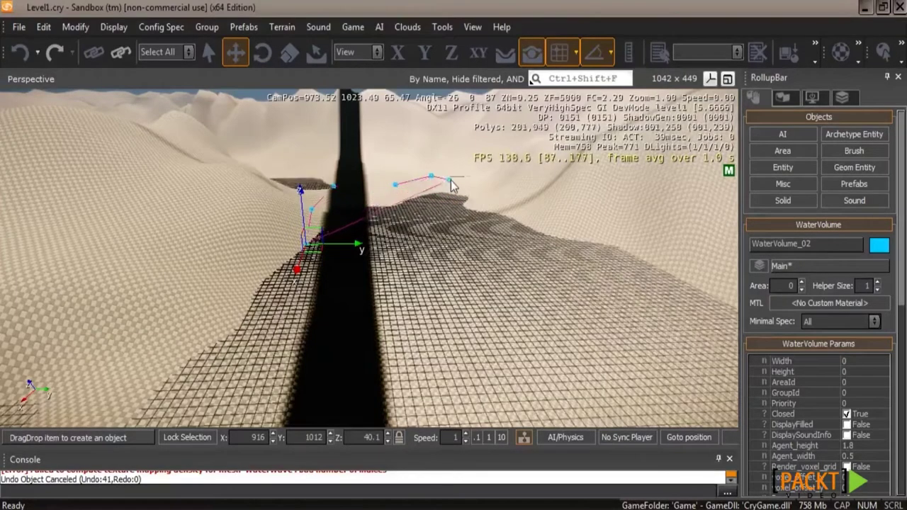
pyautogui.click(494, 178)
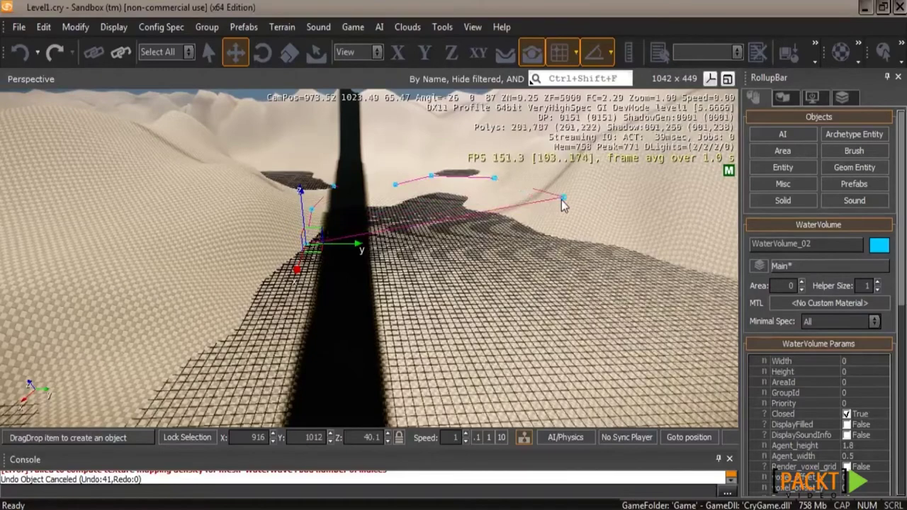
pyautogui.click(563, 200)
pyautogui.moveTo(652, 254); pyautogui.dragTo(651, 255, button='right')
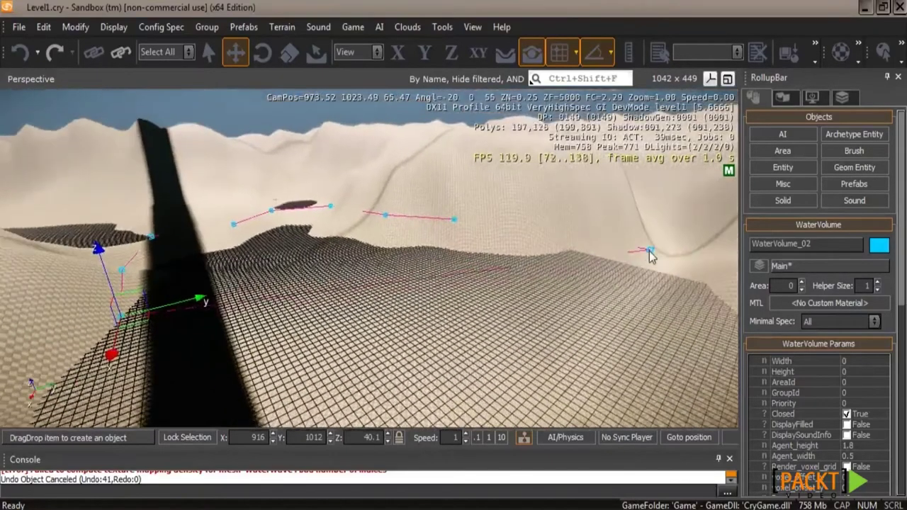
pyautogui.click(587, 234)
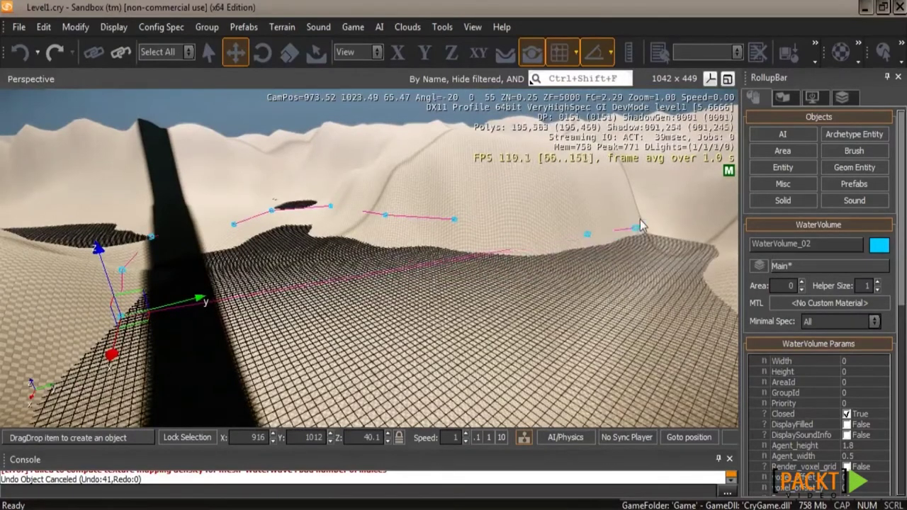
pyautogui.click(633, 220)
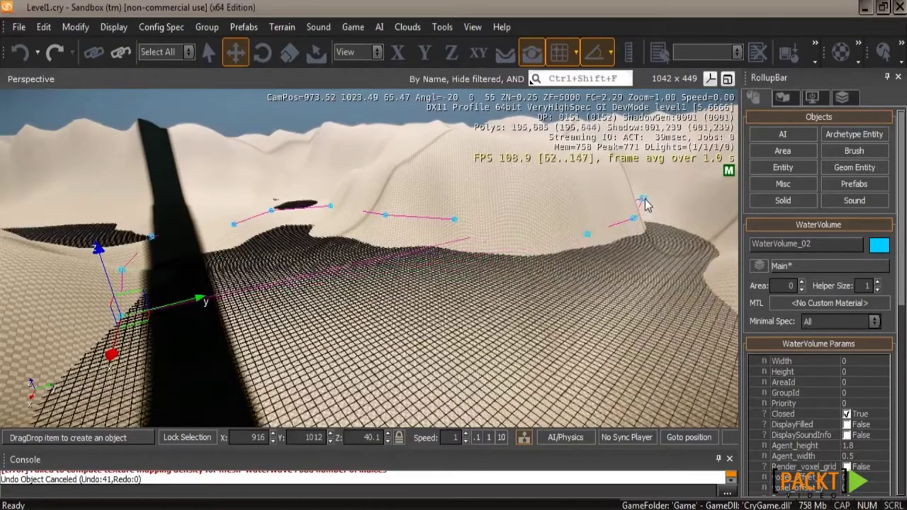
pyautogui.click(643, 199)
pyautogui.click(710, 212)
# Continue the water outline around the far side and edges of the basin
pyautogui.moveTo(684, 251); pyautogui.dragTo(678, 246, button='right')
pyautogui.click(570, 201)
pyautogui.moveTo(629, 249); pyautogui.dragTo(607, 257, button='right')
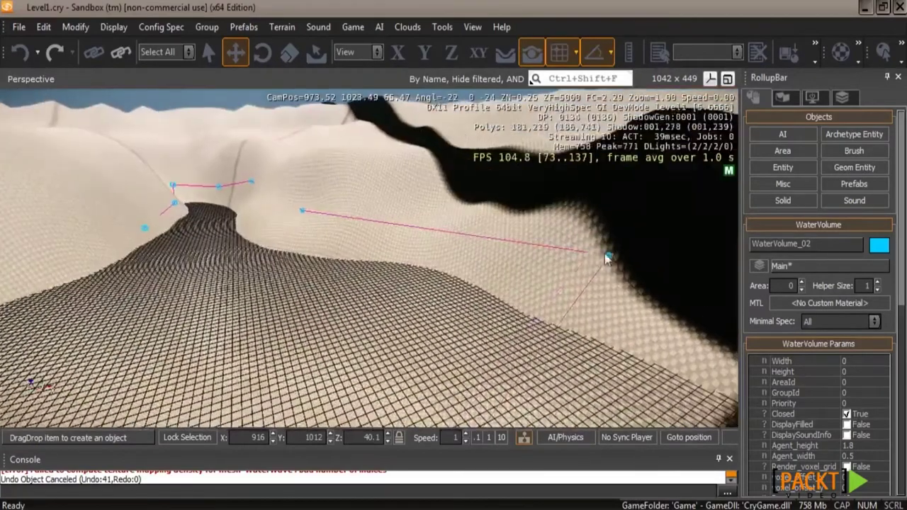
pyautogui.click(416, 225)
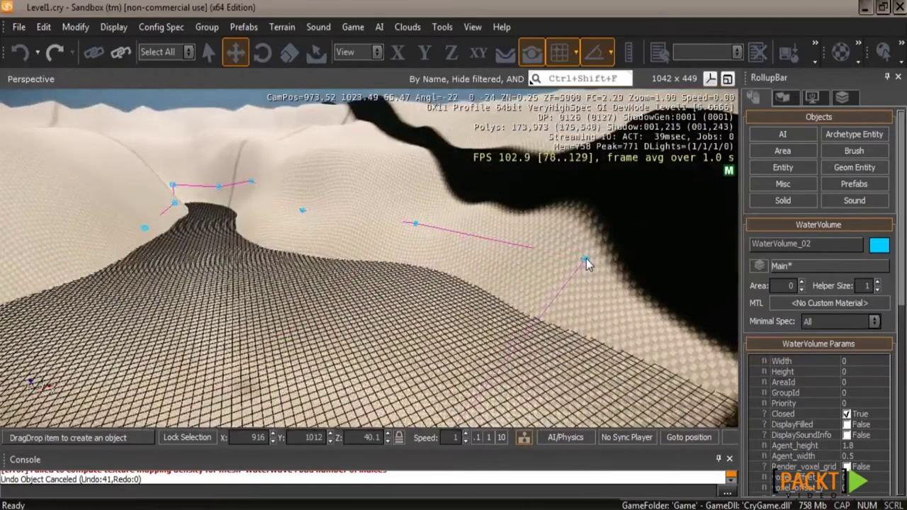
pyautogui.moveTo(546, 277); pyautogui.dragTo(547, 276, button='right')
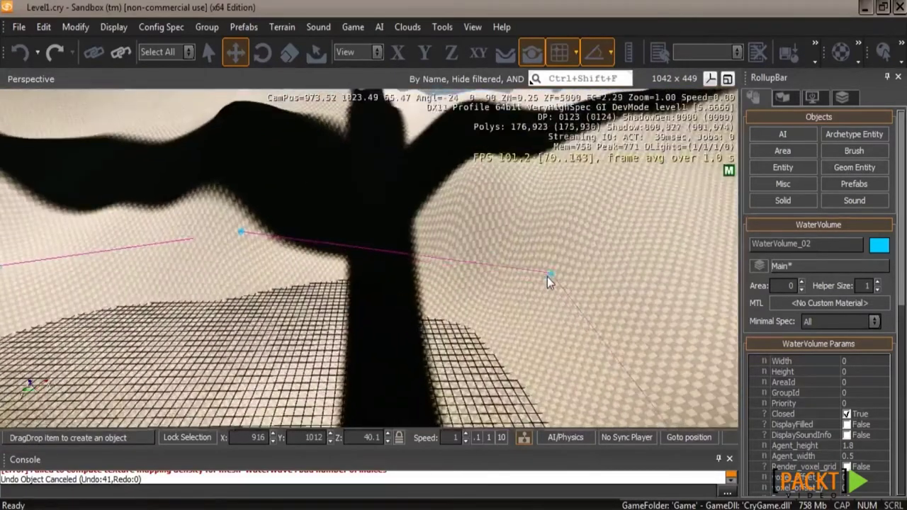
pyautogui.click(383, 221)
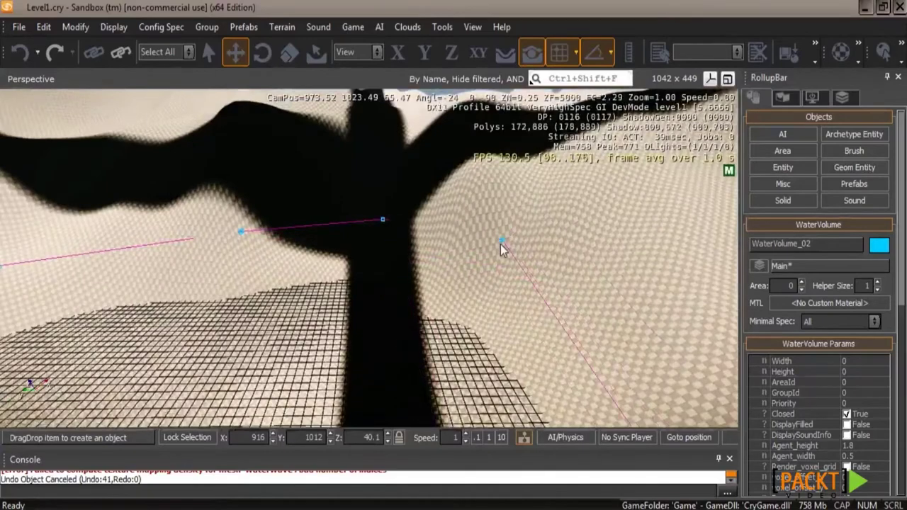
pyautogui.moveTo(497, 300); pyautogui.dragTo(462, 322, button='right')
pyautogui.click(427, 292)
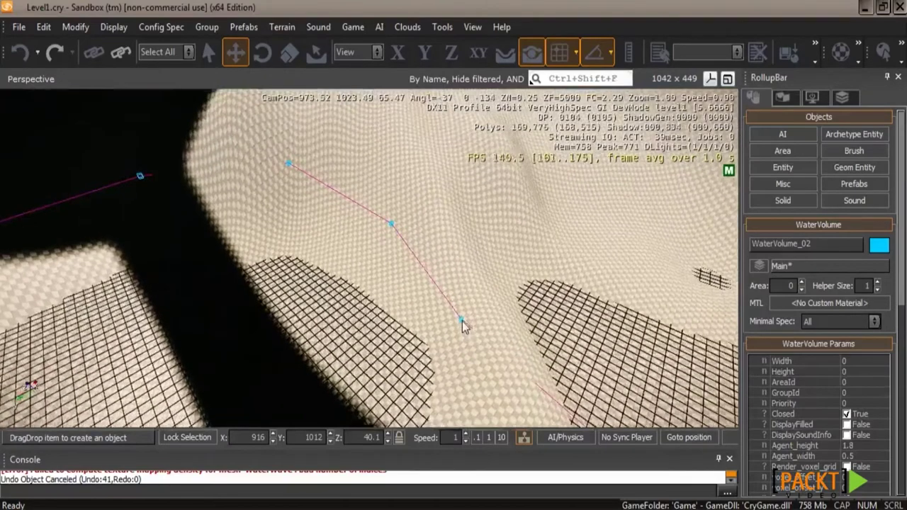
pyautogui.click(485, 336)
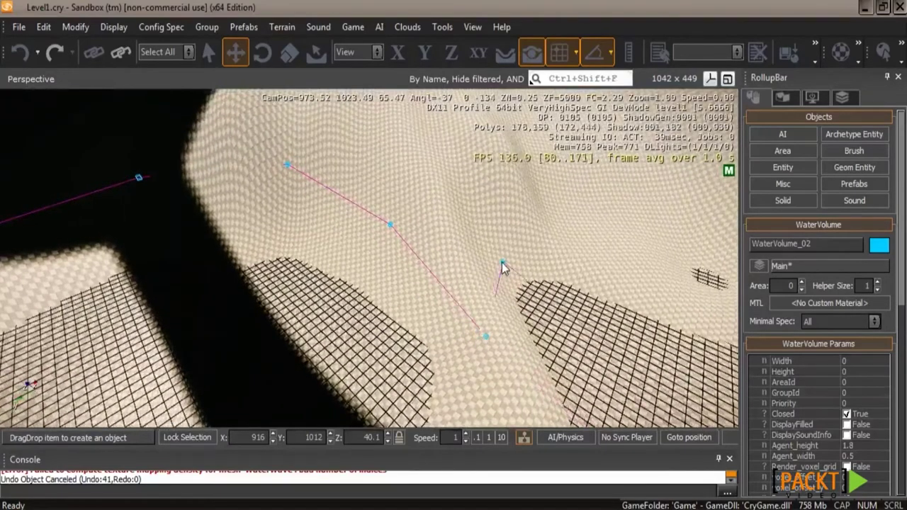
pyautogui.click(492, 224)
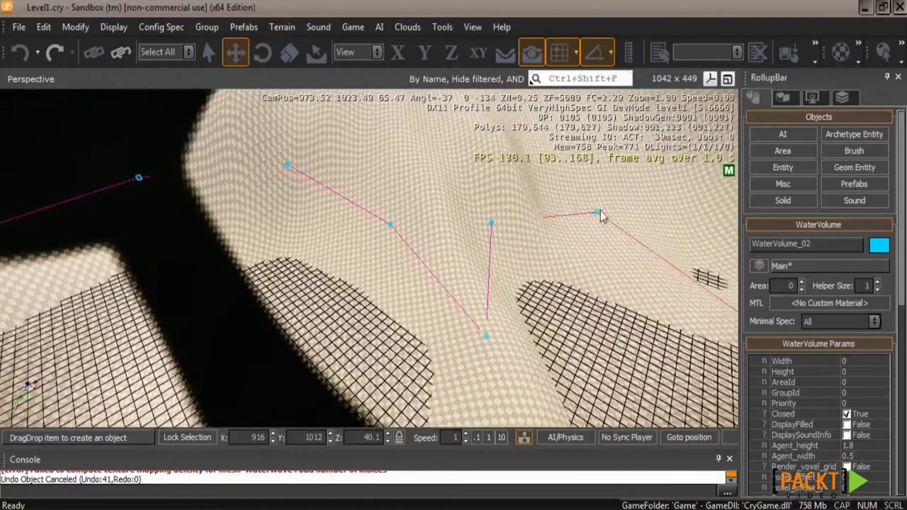
# Close the outline near its starting point to finish WaterVolume_02
pyautogui.moveTo(608, 225); pyautogui.dragTo(611, 230, button='right')
pyautogui.click(347, 197)
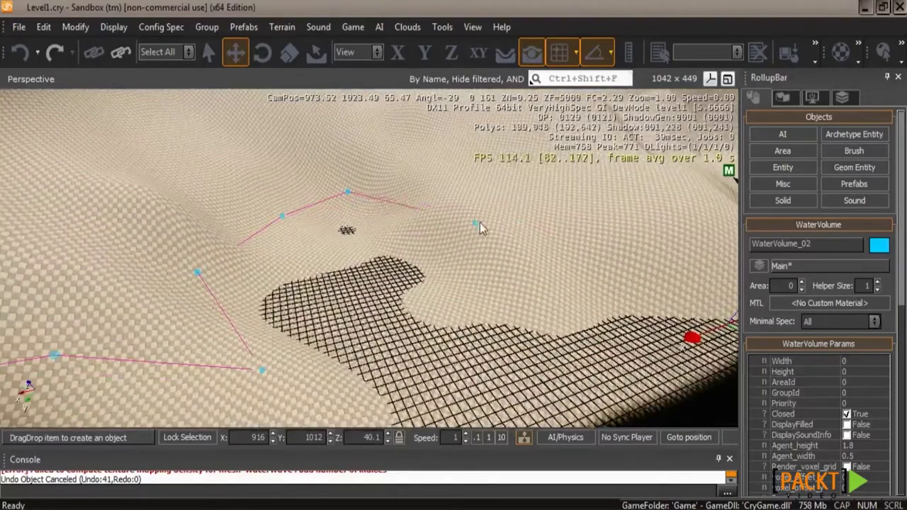
pyautogui.moveTo(502, 269); pyautogui.dragTo(535, 282, button='right')
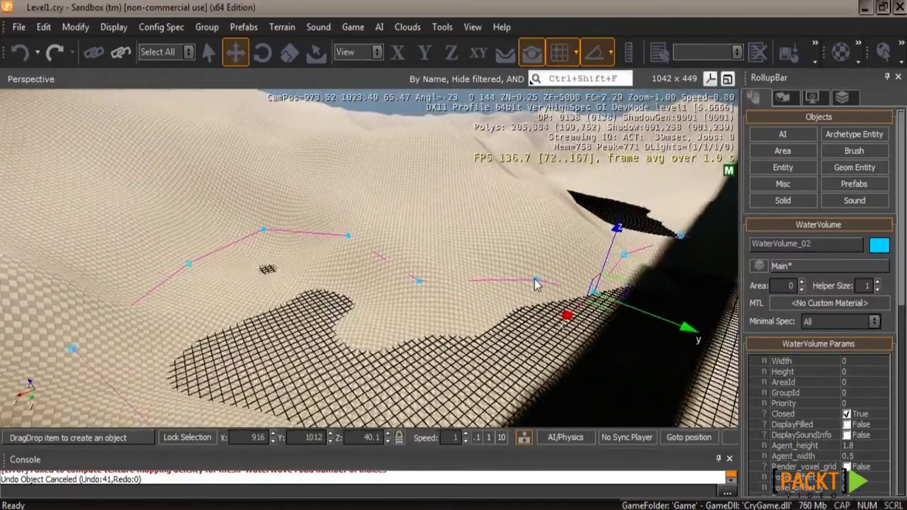
pyautogui.doubleClick(519, 288)
pyautogui.moveTo(518, 288); pyautogui.dragTo(521, 324, button='right')
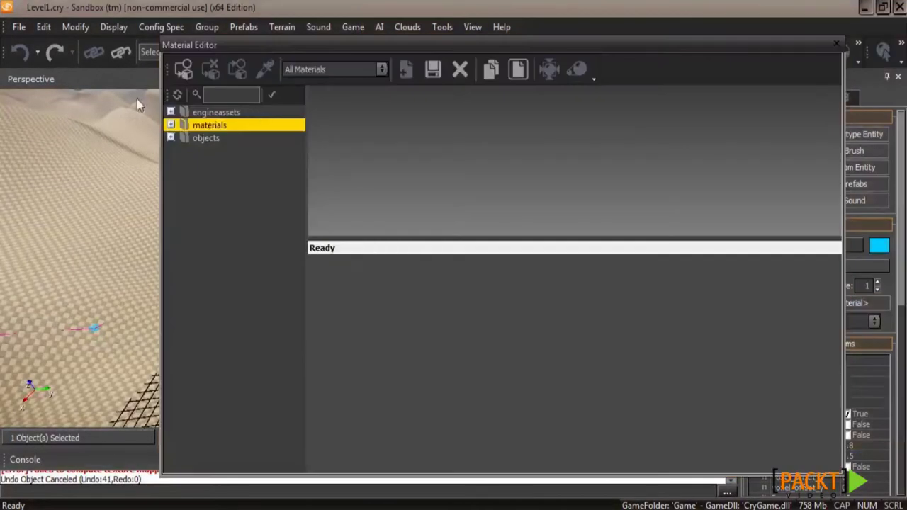
# Assign the lake1 material from materials > ocean to the new water volume
pyautogui.click(171, 126)
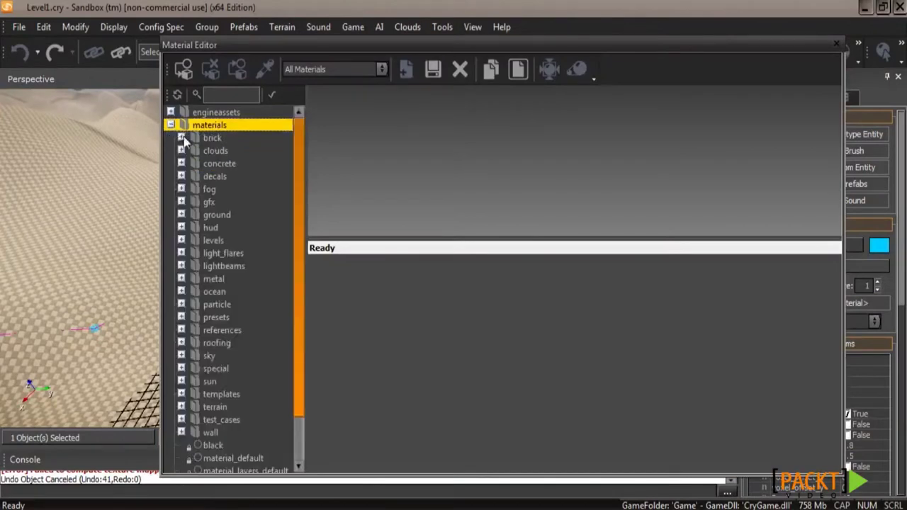
pyautogui.click(182, 291)
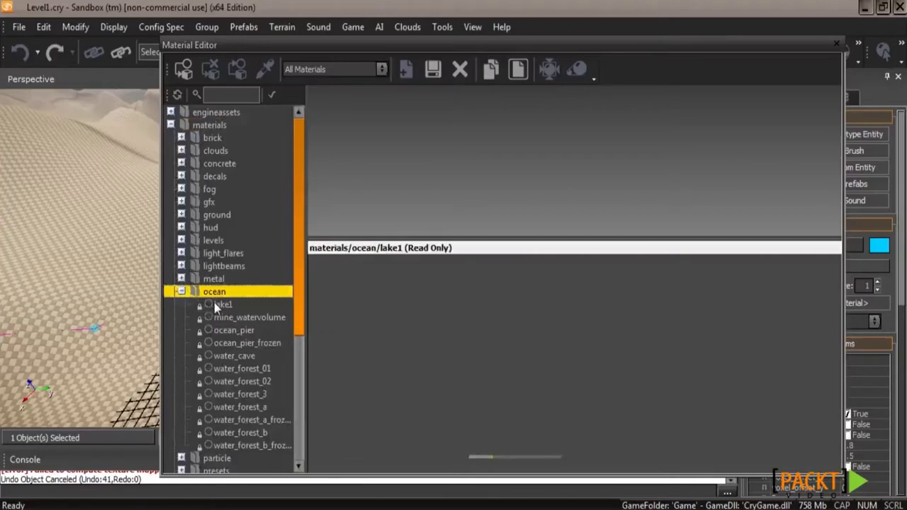
pyautogui.click(215, 304)
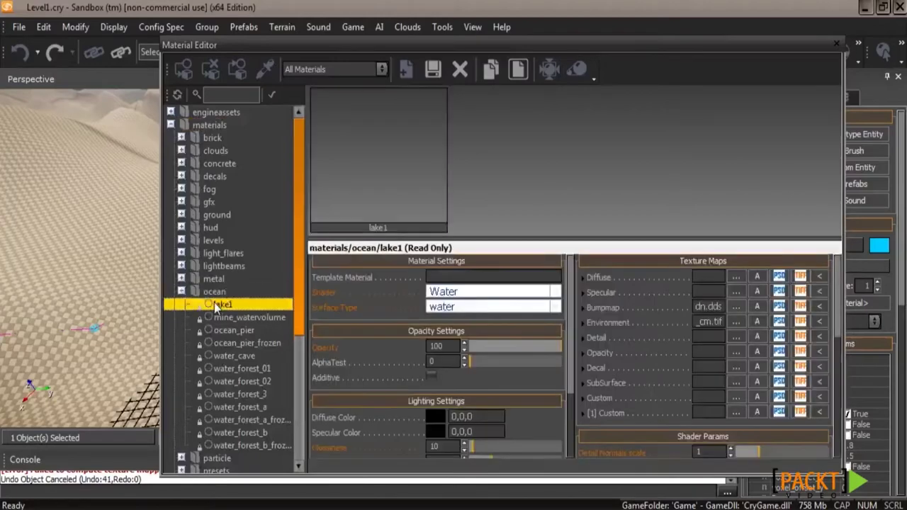
pyautogui.click(179, 75)
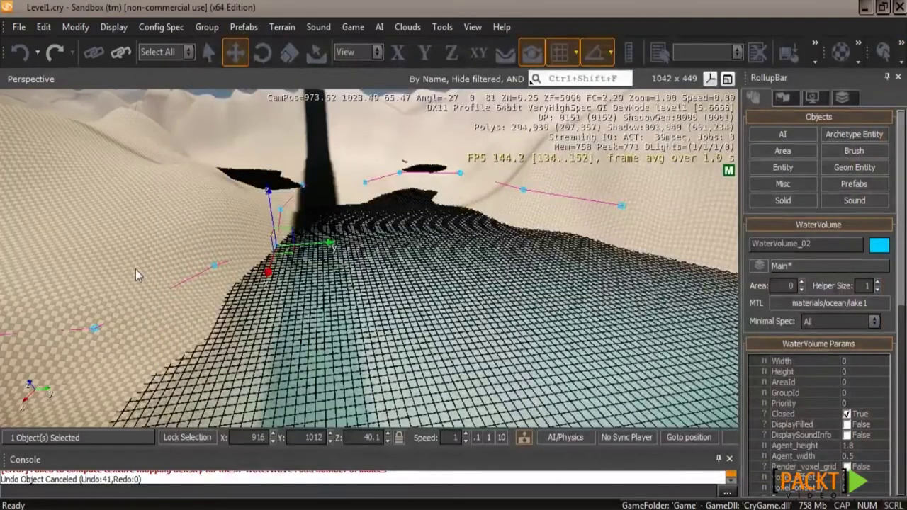
pyautogui.click(131, 266)
pyautogui.moveTo(343, 271)
pyautogui.mouseDown(button='right')
pyautogui.moveTo(367, 277)
pyautogui.moveTo(308, 265)
pyautogui.moveTo(324, 290)
pyautogui.moveTo(343, 271)
pyautogui.mouseUp(button='right')
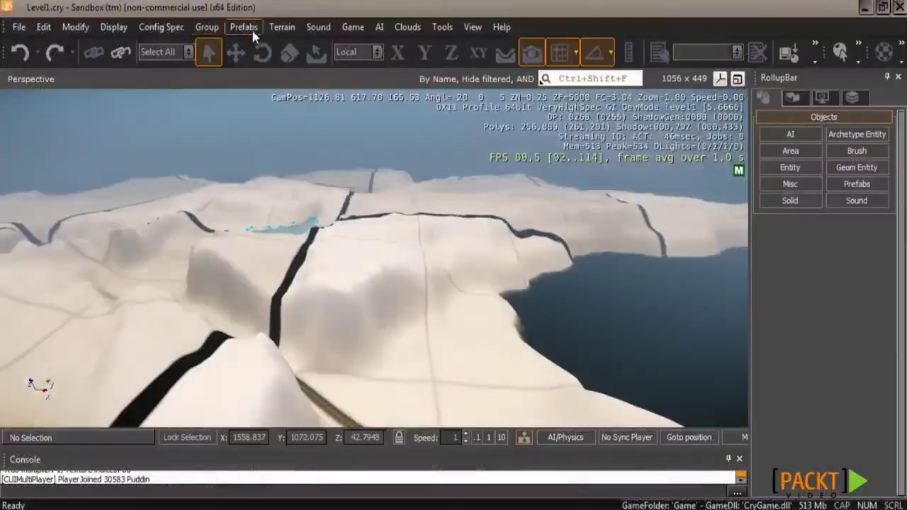
# In Terrain Texture Layers, delete NewLayer so only the Default layer is left
pyautogui.click(282, 30)
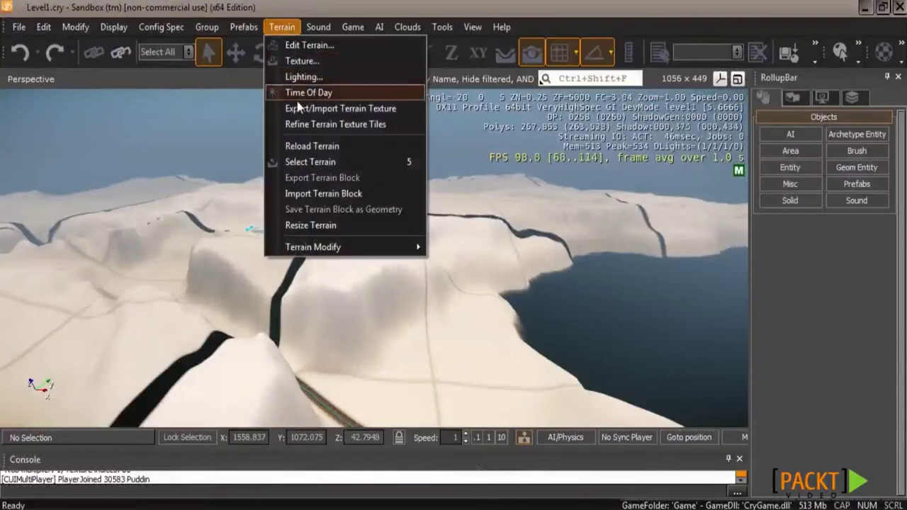
pyautogui.click(301, 61)
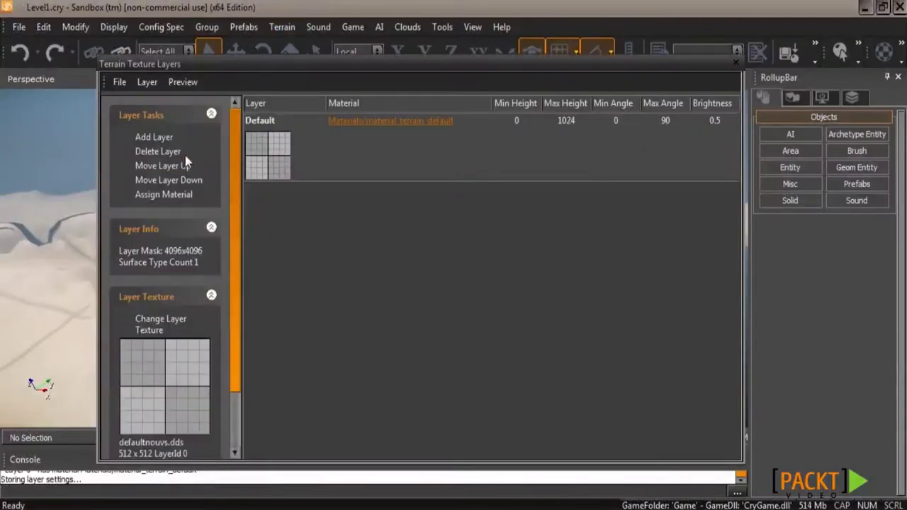
pyautogui.click(345, 165)
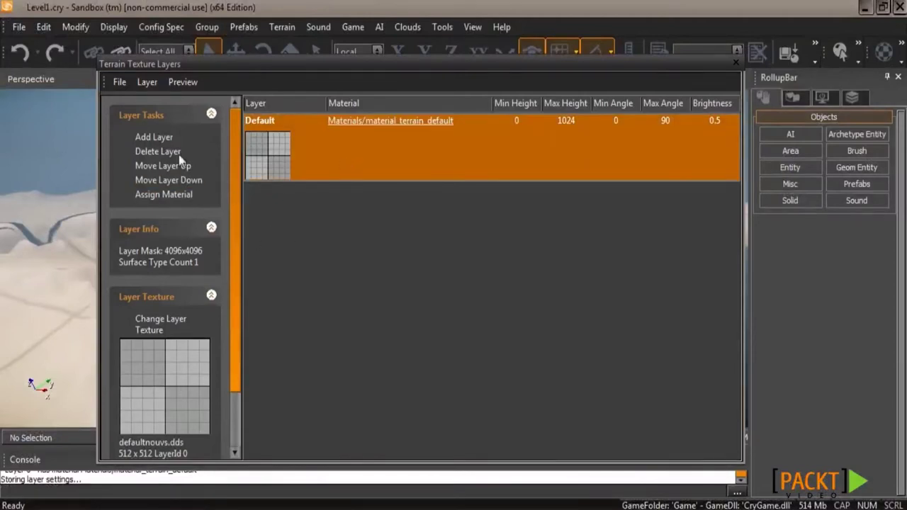
pyautogui.click(153, 137)
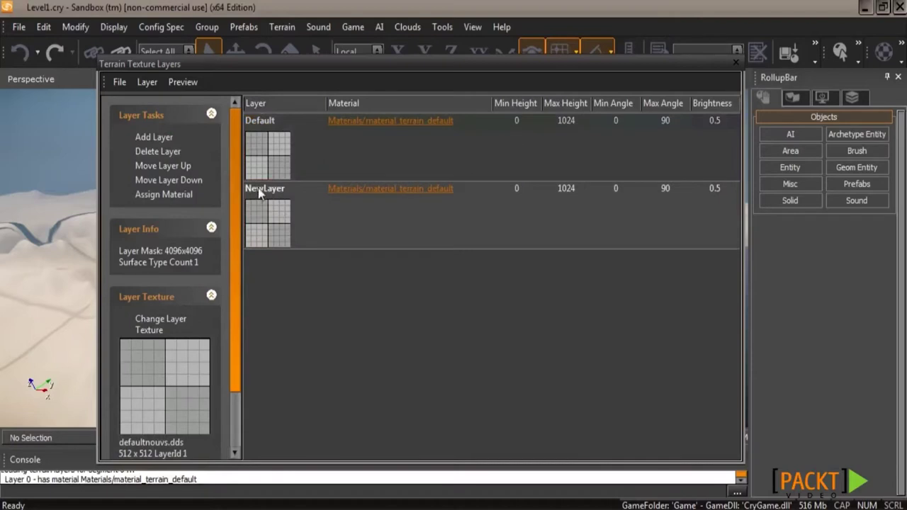
pyautogui.click(317, 219)
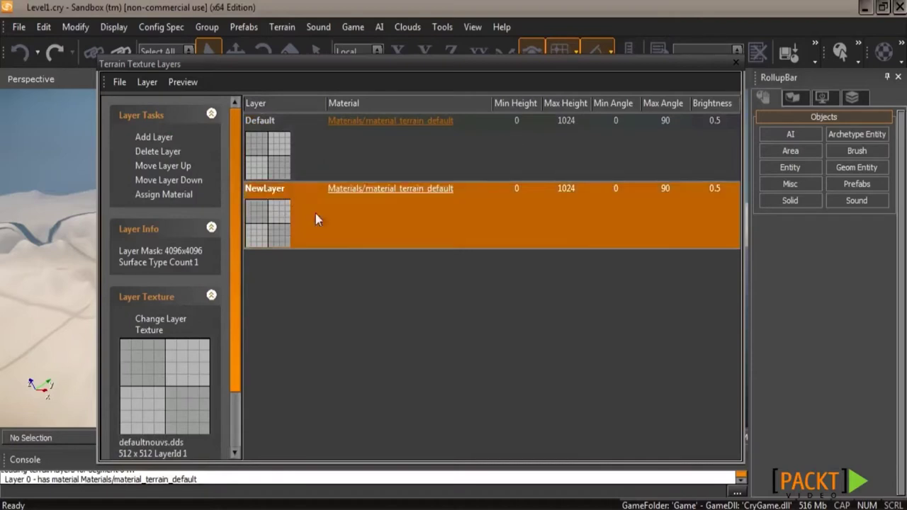
pyautogui.click(159, 151)
pyautogui.click(431, 297)
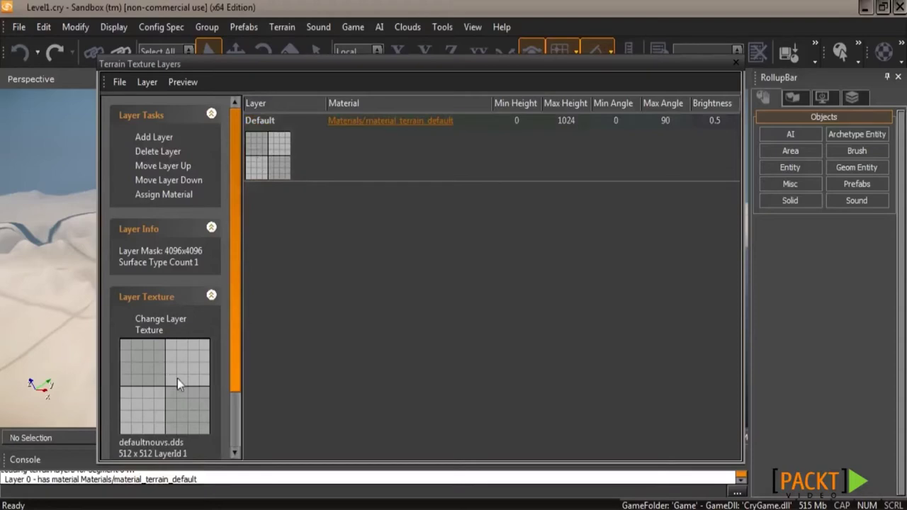
# Move the layers window to the right and pull the camera back over the island
pyautogui.moveTo(223, 59); pyautogui.dragTo(679, 113)
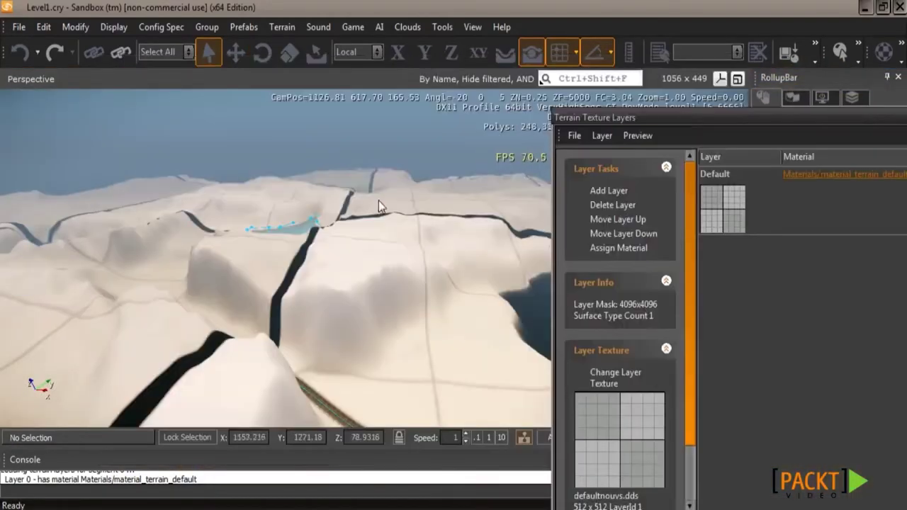
pyautogui.moveTo(368, 253); pyautogui.dragTo(369, 253, button='right')
pyautogui.scroll(1, 370, 254)
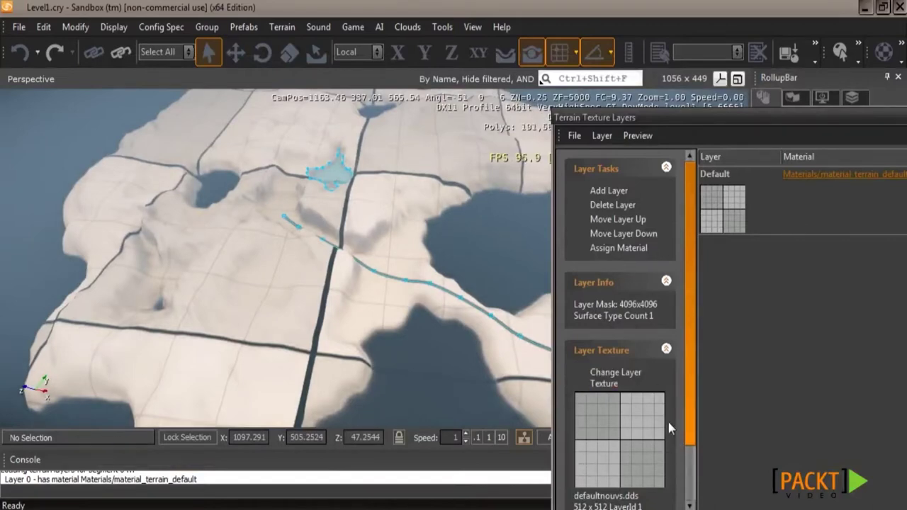
pyautogui.scroll(4, 409, 246)
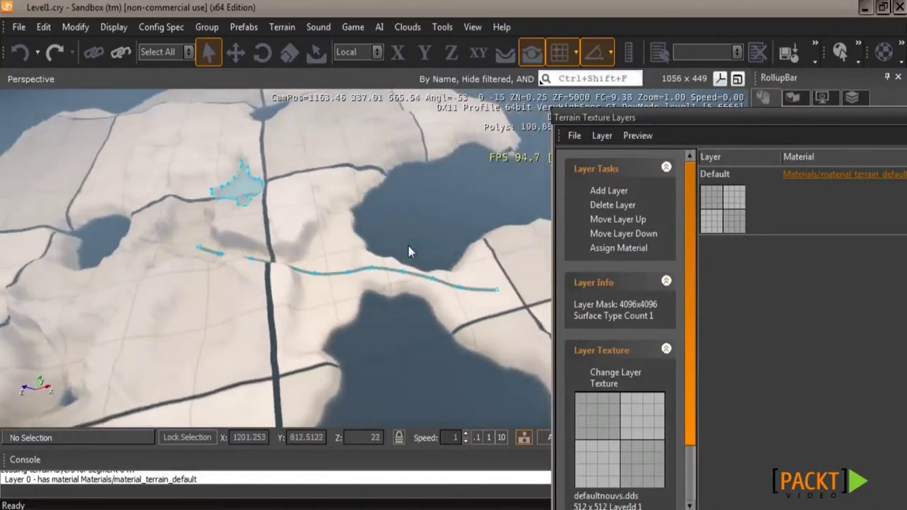
pyautogui.scroll(8, 409, 247)
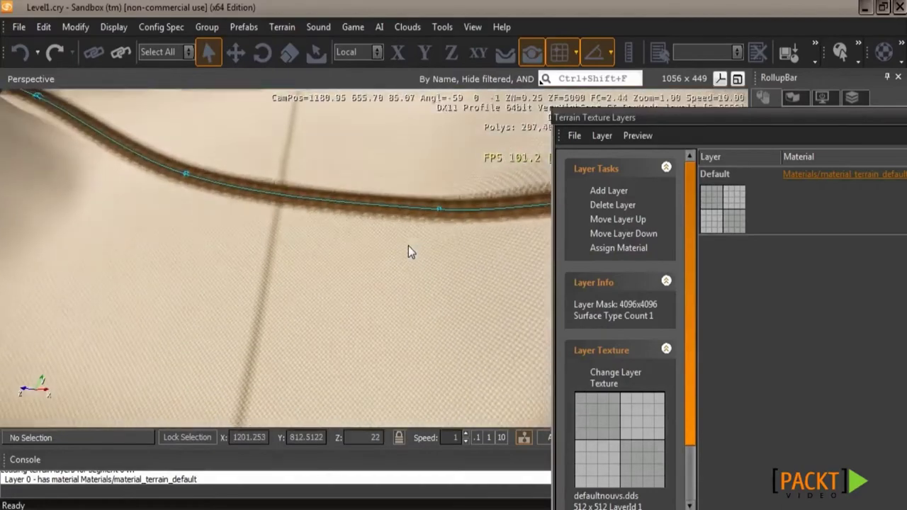
pyautogui.scroll(4, 408, 246)
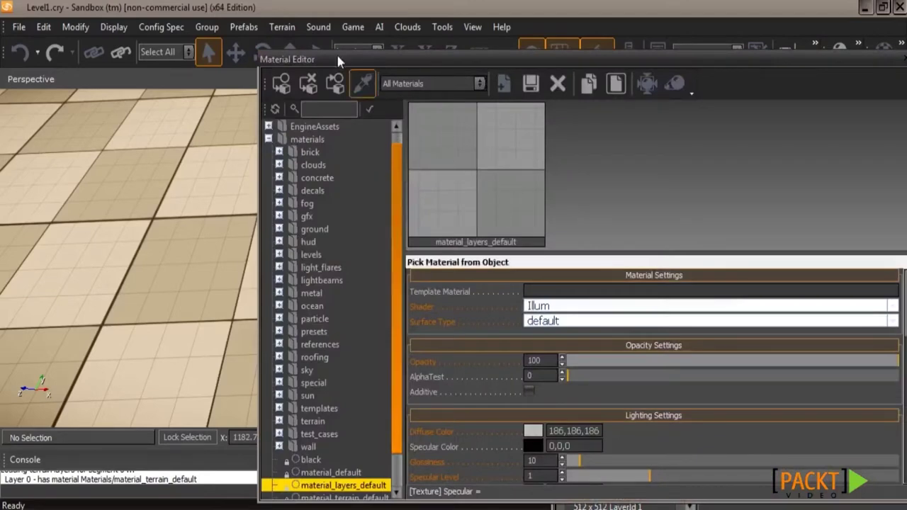
# Move the material browser aside and select the Default layer in the terrain Layer Painter
pyautogui.moveTo(334, 52); pyautogui.dragTo(848, 282)
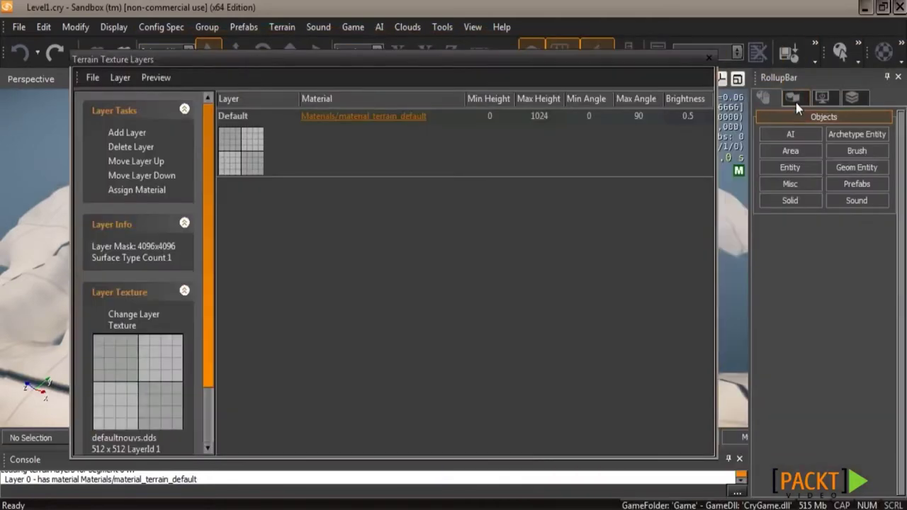
pyautogui.click(796, 102)
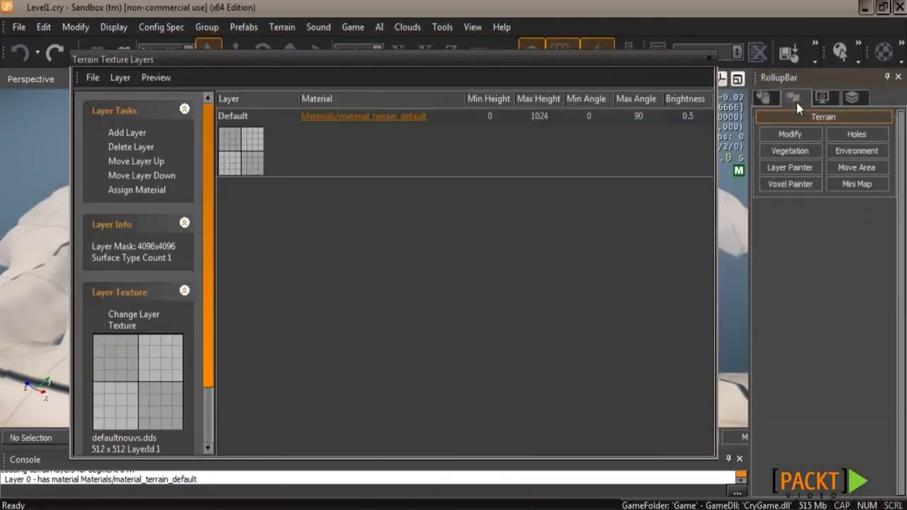
pyautogui.click(790, 167)
pyautogui.scroll(-1, 904, 156)
pyautogui.moveTo(904, 156); pyautogui.dragTo(905, 270)
pyautogui.click(780, 311)
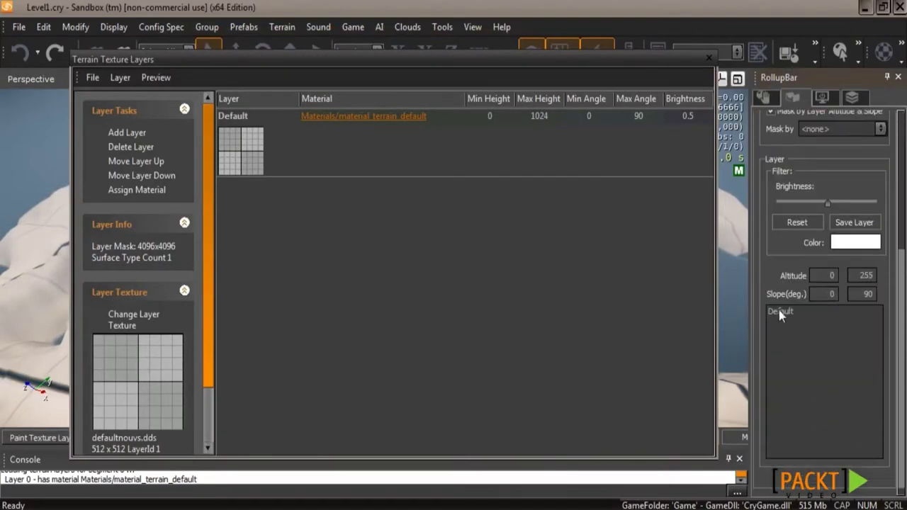
# Rename the Default terrain layer to Grass
pyautogui.doubleClick(225, 117)
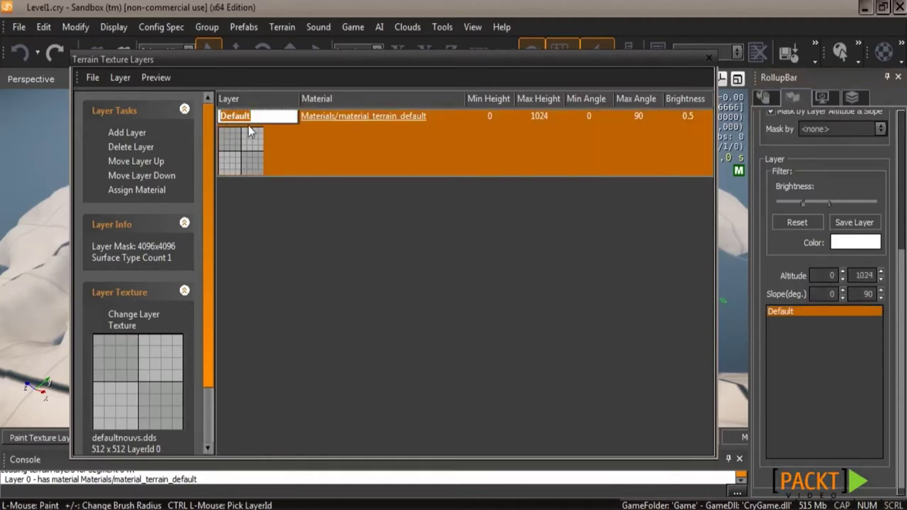
pyautogui.write('Grass')
pyautogui.press('Return')
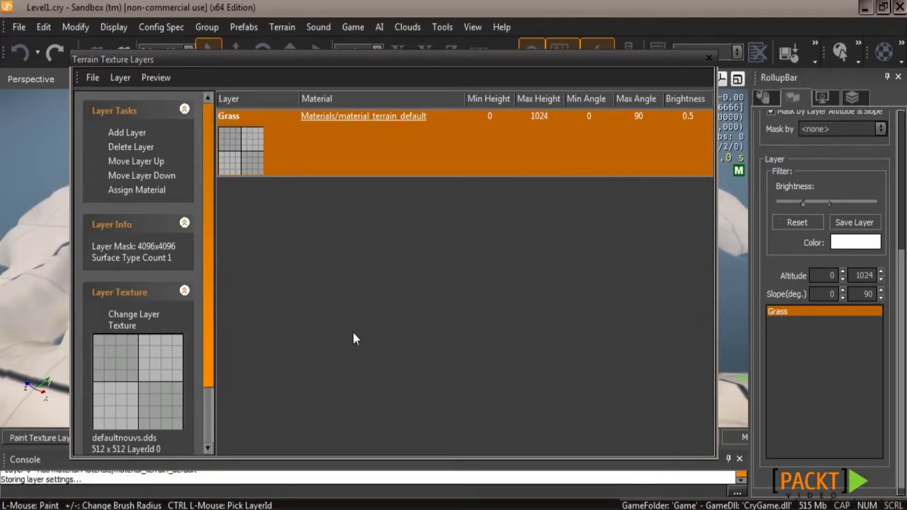
pyautogui.click(123, 323)
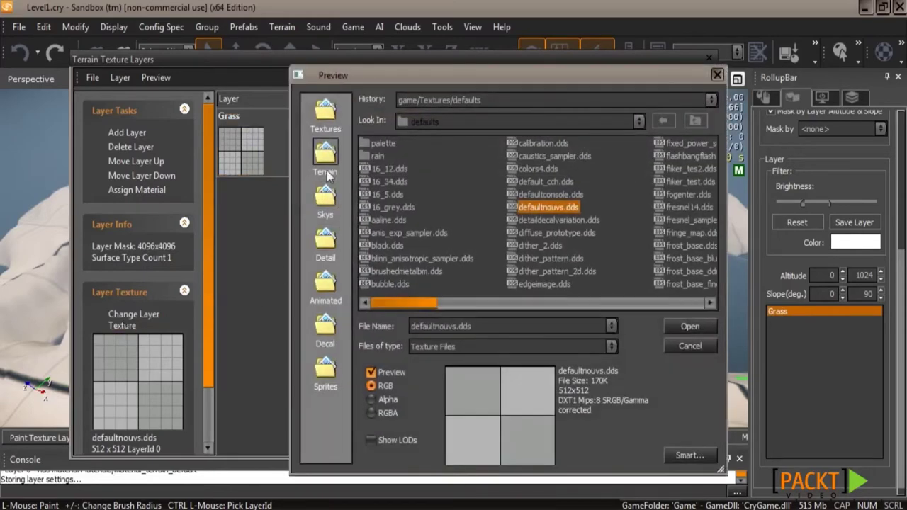
# Set the Grass layer's texture to grey.dds from Textures > defaults
pyautogui.click(326, 117)
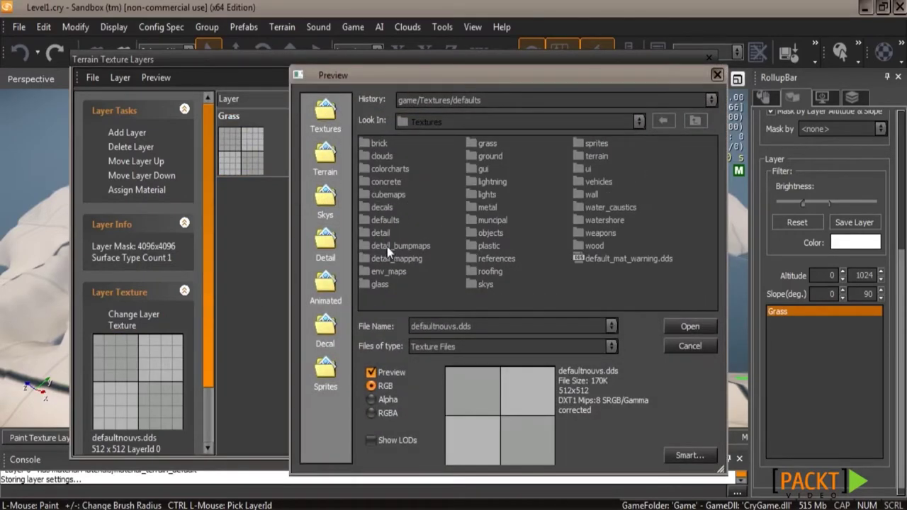
pyautogui.doubleClick(386, 220)
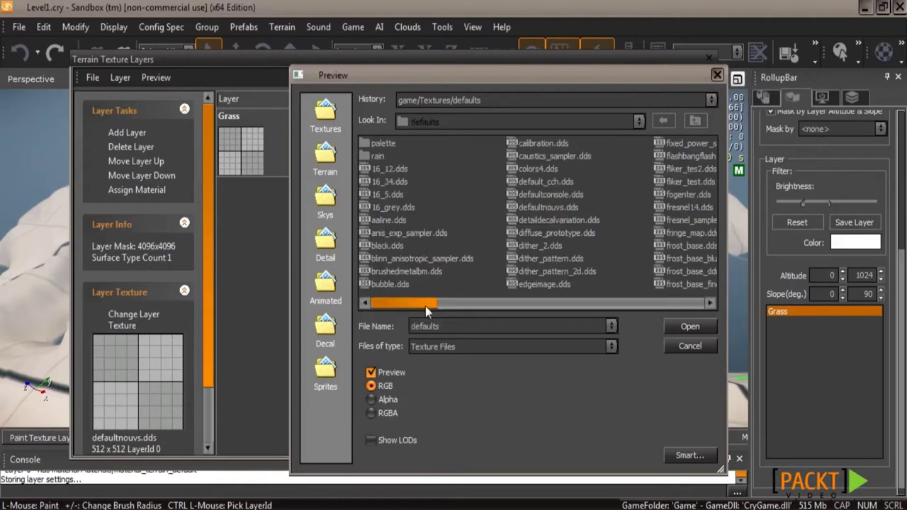
pyautogui.moveTo(410, 304); pyautogui.dragTo(475, 304)
pyautogui.click(672, 143)
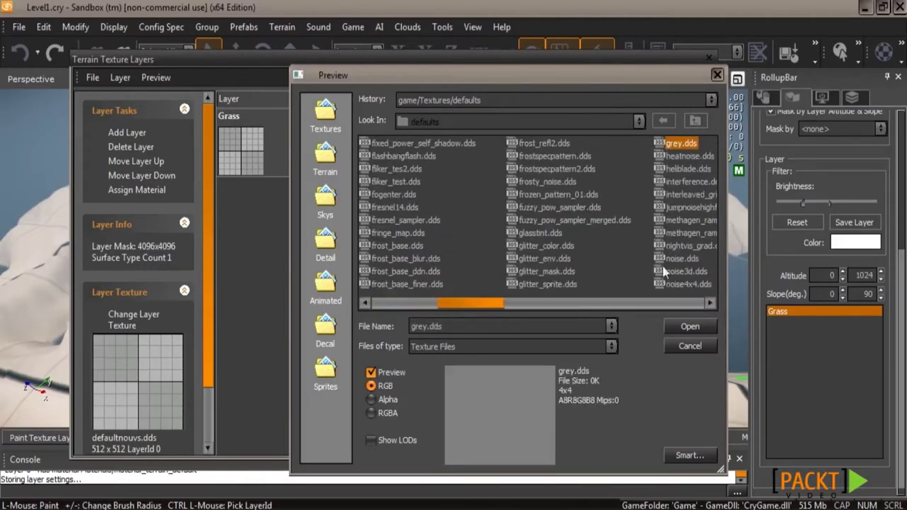
pyautogui.click(690, 327)
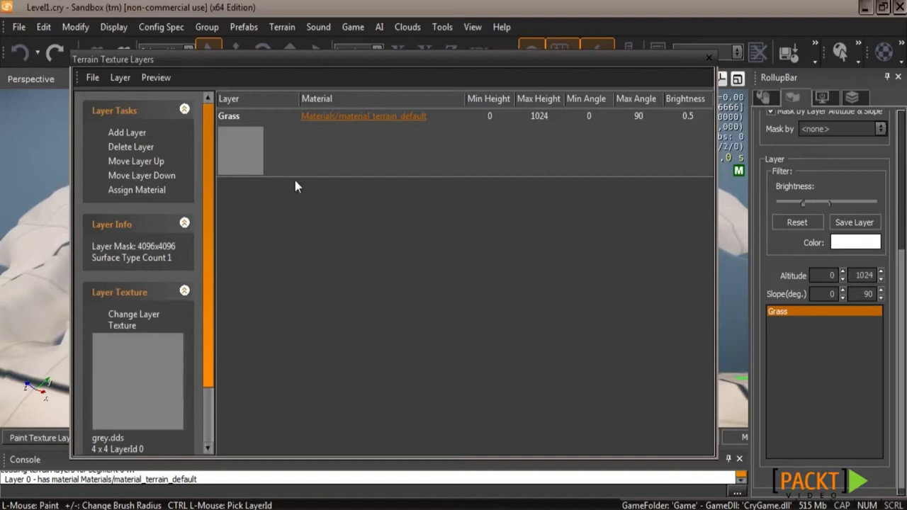
pyautogui.click(330, 117)
# Assign materials/terrain/grass_1 to the Grass layer, then close the material and layers windows
pyautogui.moveTo(779, 77); pyautogui.dragTo(675, 94)
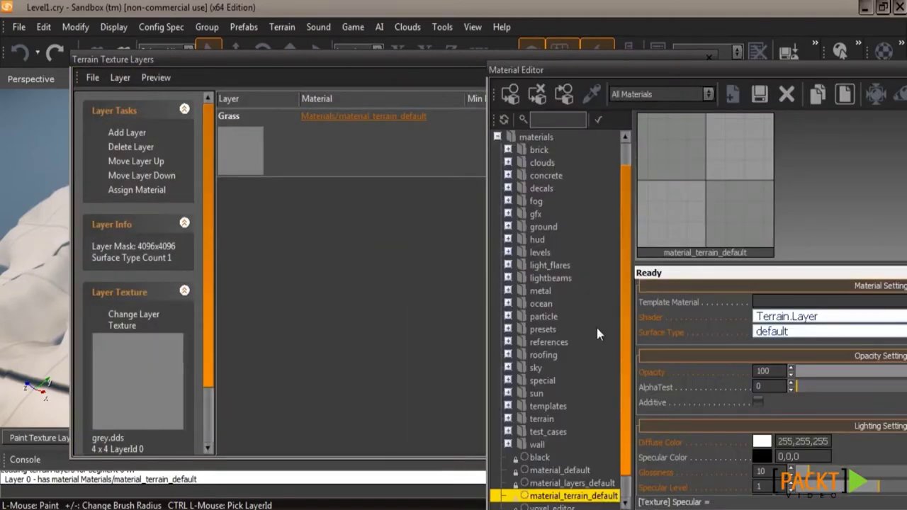
pyautogui.click(514, 422)
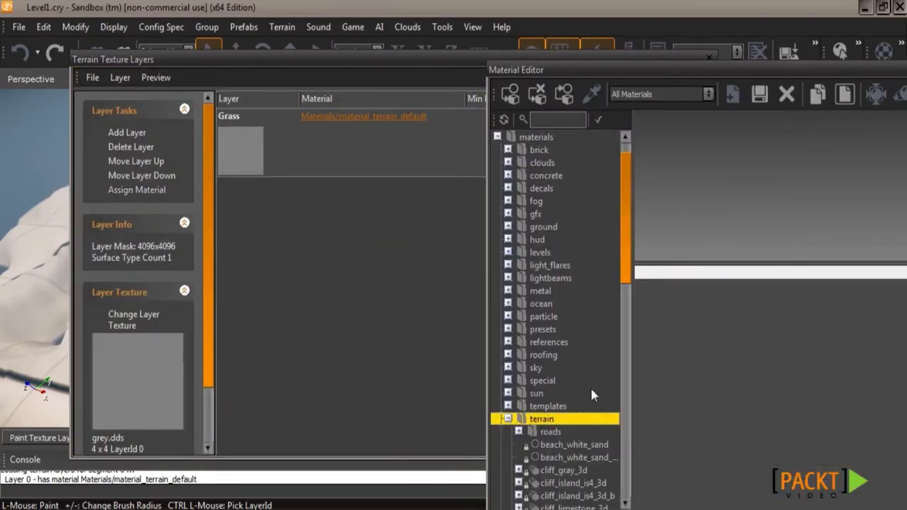
pyautogui.moveTo(628, 291); pyautogui.dragTo(628, 345)
pyautogui.click(557, 317)
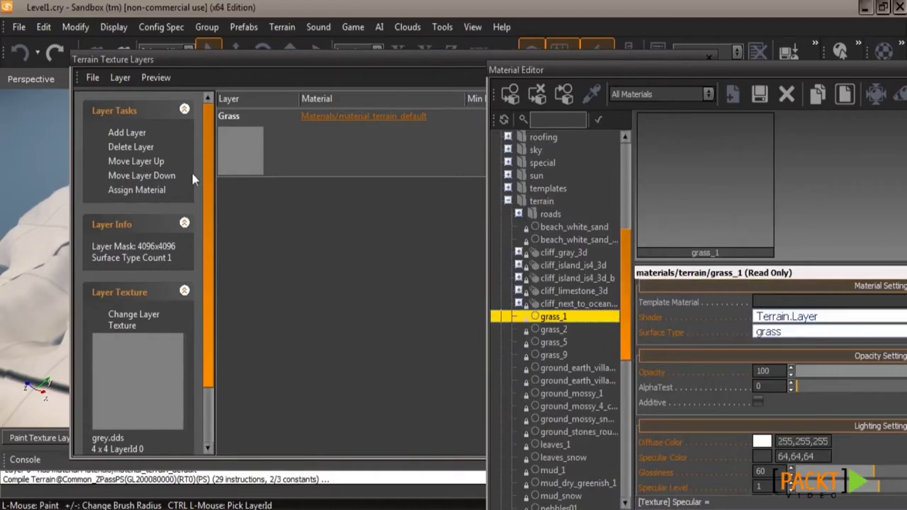
pyautogui.click(153, 190)
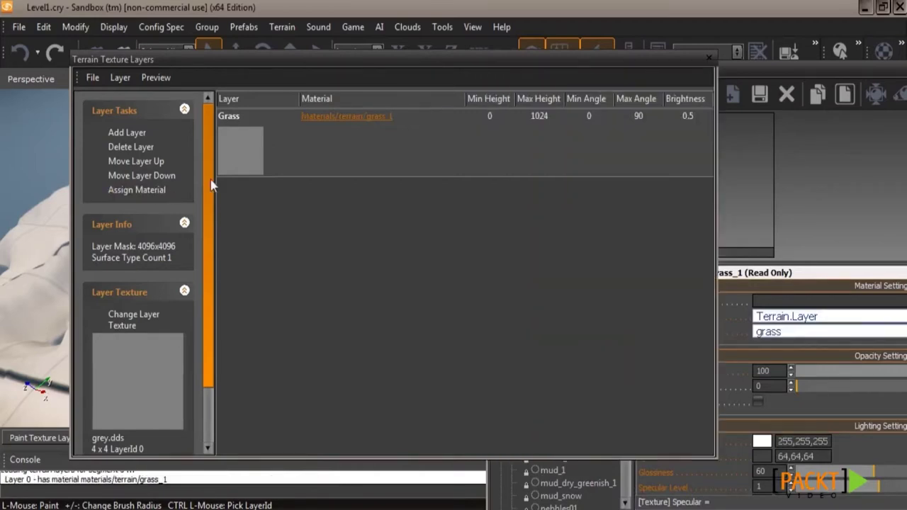
pyautogui.click(743, 68)
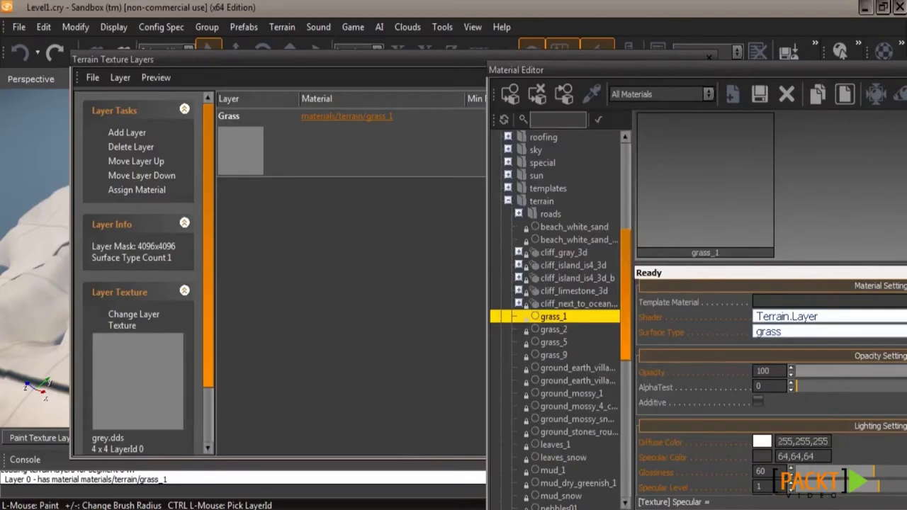
pyautogui.press('m')
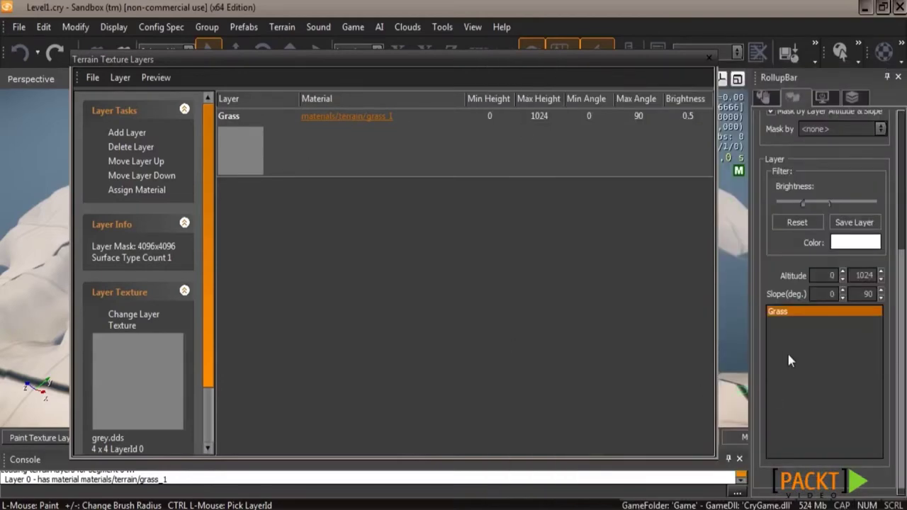
pyautogui.moveTo(462, 56); pyautogui.dragTo(543, 79)
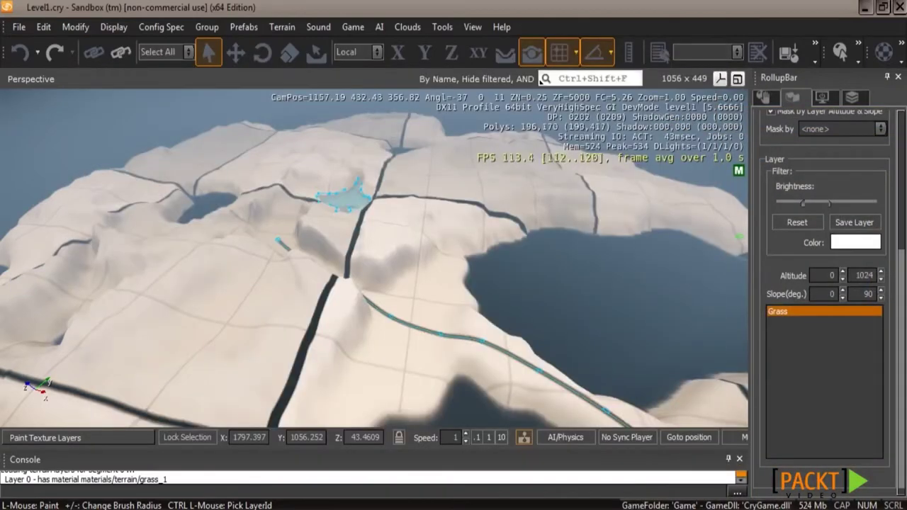
# Pick a green hue at Lum 82 for the Grass layer colour (RGB 10, 165, 49)
pyautogui.click(852, 244)
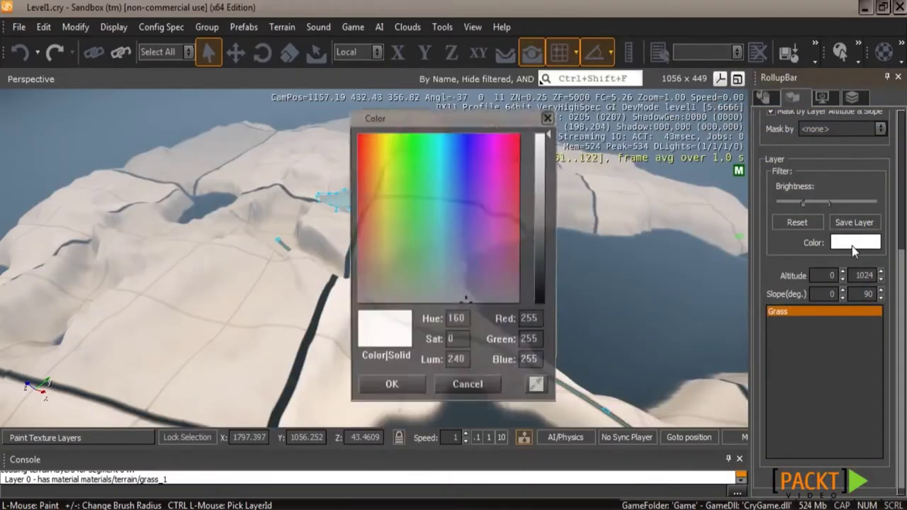
pyautogui.click(428, 145)
pyautogui.click(418, 149)
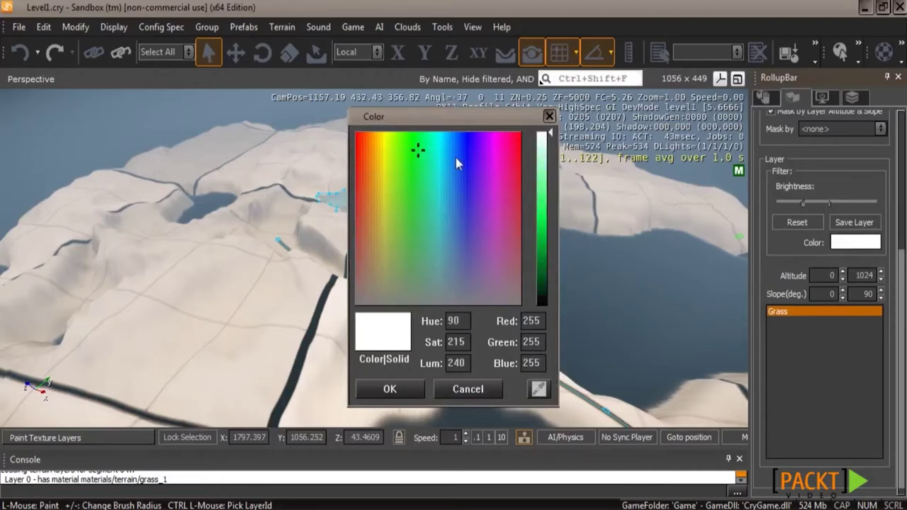
pyautogui.moveTo(552, 136); pyautogui.dragTo(553, 247)
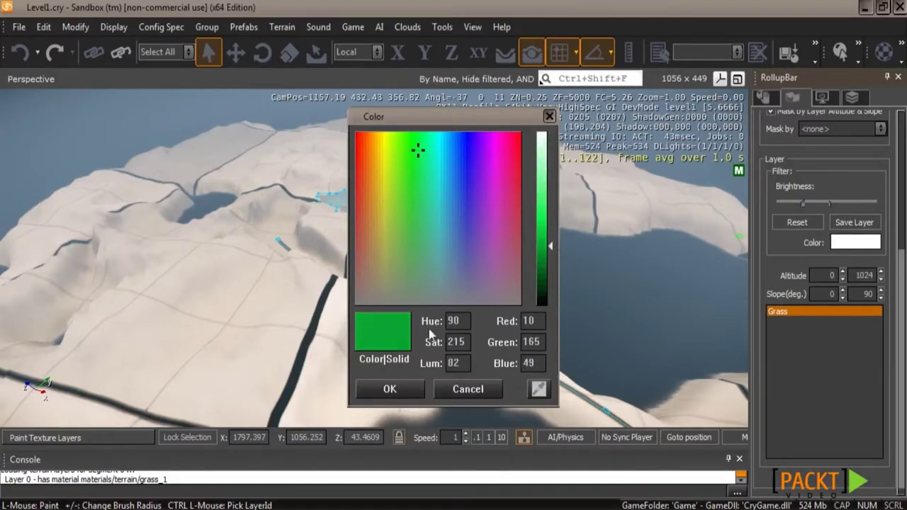
pyautogui.click(381, 390)
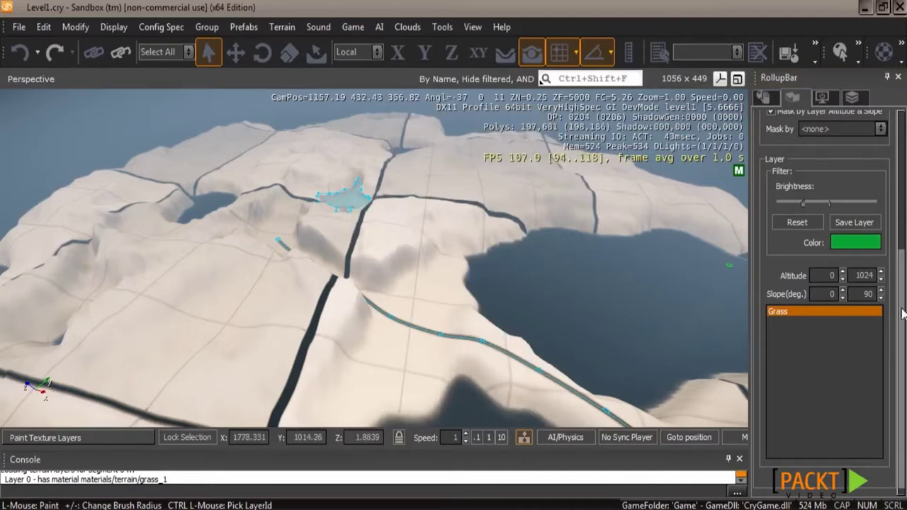
pyautogui.scroll(5, 811, 234)
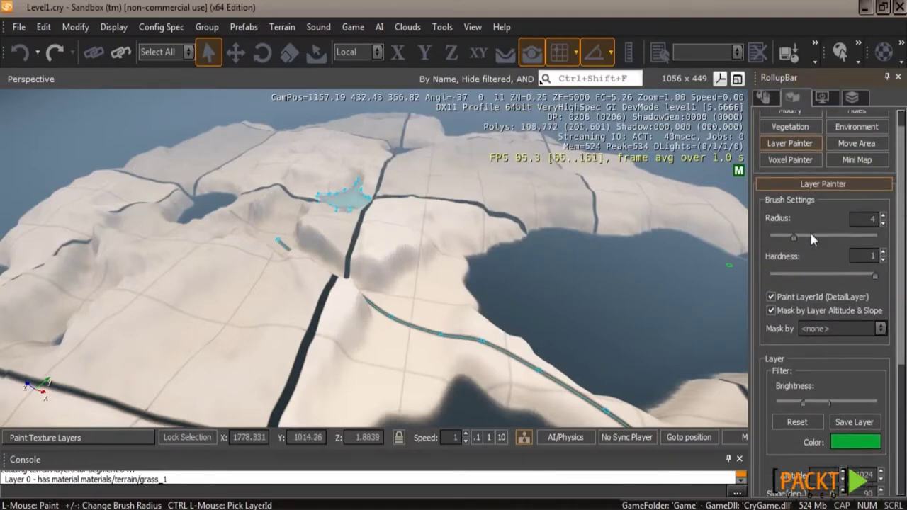
# Paint the green layer onto the hillside, enlarging the brush radius to about 15.8
pyautogui.scroll(5, 462, 270)
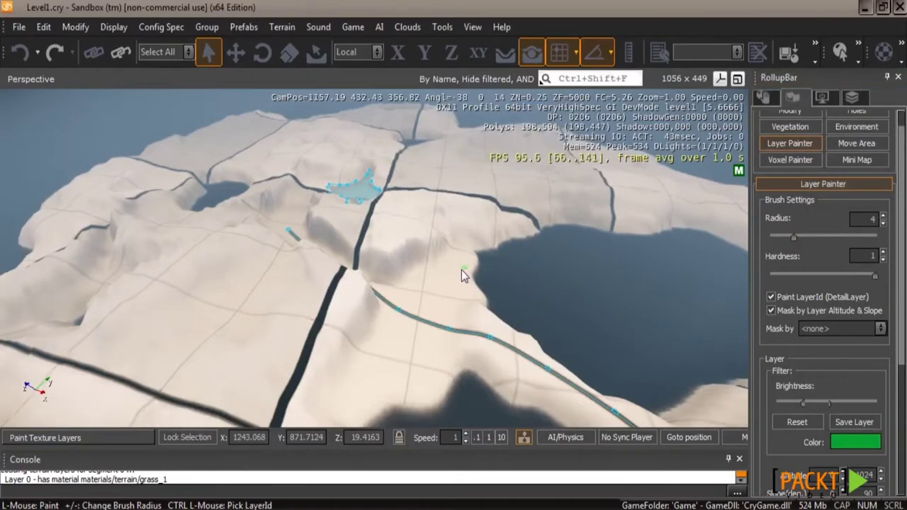
pyautogui.scroll(5, 465, 268)
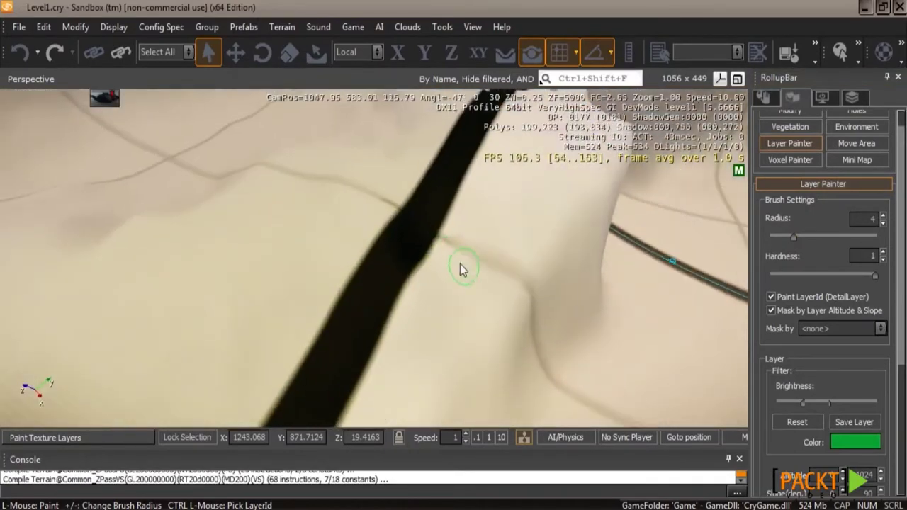
pyautogui.moveTo(410, 265)
pyautogui.mouseDown()
pyautogui.moveTo(382, 246)
pyautogui.moveTo(405, 215)
pyautogui.moveTo(427, 205)
pyautogui.moveTo(328, 224)
pyautogui.moveTo(346, 258)
pyautogui.moveTo(331, 280)
pyautogui.moveTo(272, 276)
pyautogui.moveTo(334, 293)
pyautogui.moveTo(358, 316)
pyautogui.moveTo(408, 283)
pyautogui.moveTo(438, 320)
pyautogui.mouseUp()
pyautogui.moveTo(793, 236); pyautogui.dragTo(814, 241)
pyautogui.moveTo(276, 201)
pyautogui.mouseDown()
pyautogui.moveTo(317, 232)
pyautogui.moveTo(363, 207)
pyautogui.moveTo(435, 212)
pyautogui.moveTo(429, 259)
pyautogui.moveTo(324, 296)
pyautogui.moveTo(298, 253)
pyautogui.moveTo(407, 218)
pyautogui.moveTo(380, 285)
pyautogui.moveTo(314, 301)
pyautogui.moveTo(255, 250)
pyautogui.moveTo(338, 191)
pyautogui.moveTo(394, 177)
pyautogui.moveTo(475, 201)
pyautogui.moveTo(459, 272)
pyautogui.moveTo(341, 330)
pyautogui.moveTo(381, 378)
pyautogui.mouseUp()
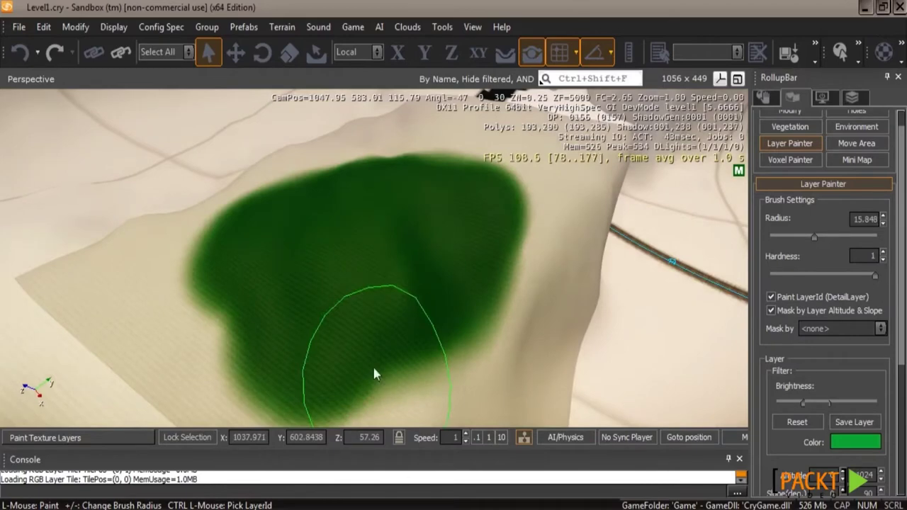
# Lighten the green layer colour in two passes to luminance 171, painting more in between
pyautogui.click(862, 446)
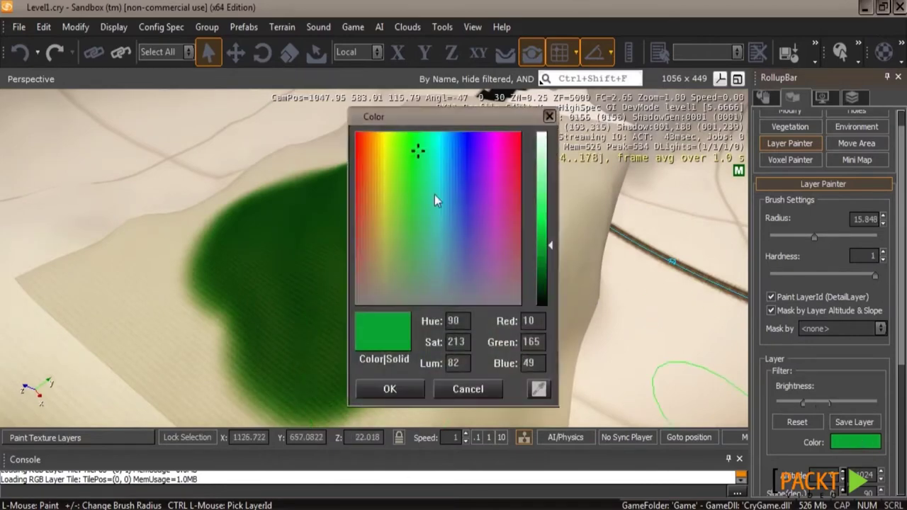
pyautogui.moveTo(552, 245); pyautogui.dragTo(551, 222)
pyautogui.click(386, 388)
pyautogui.moveTo(355, 294)
pyautogui.mouseDown()
pyautogui.moveTo(367, 270)
pyautogui.moveTo(506, 219)
pyautogui.moveTo(465, 273)
pyautogui.moveTo(472, 280)
pyautogui.mouseUp()
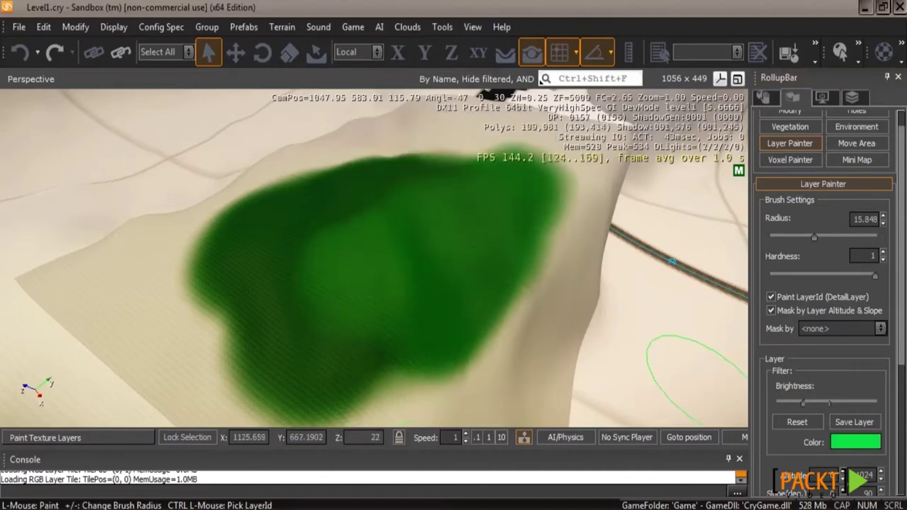
pyautogui.click(856, 442)
pyautogui.moveTo(551, 221); pyautogui.dragTo(550, 182)
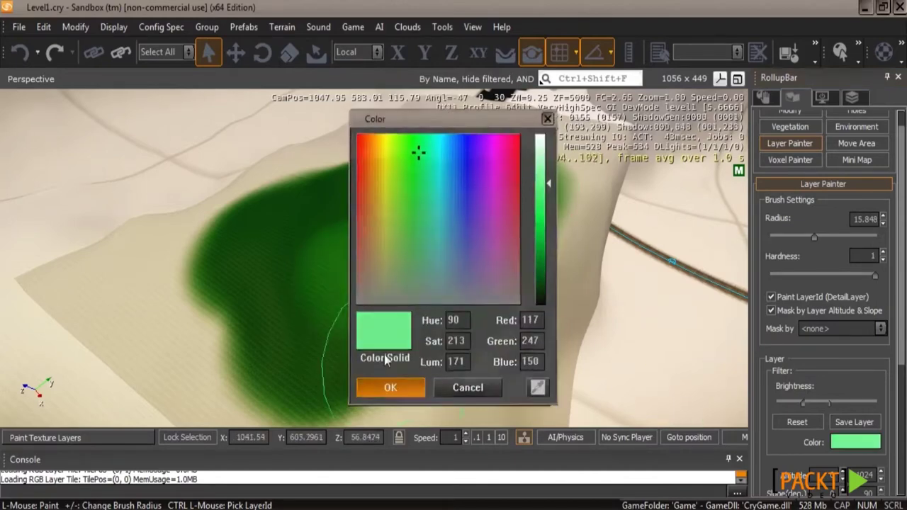
pyautogui.click(415, 388)
# Paint a new pale green patch to the lower left and fill it in
pyautogui.moveTo(292, 276)
pyautogui.mouseDown()
pyautogui.moveTo(285, 303)
pyautogui.moveTo(160, 316)
pyautogui.moveTo(167, 319)
pyautogui.mouseUp()
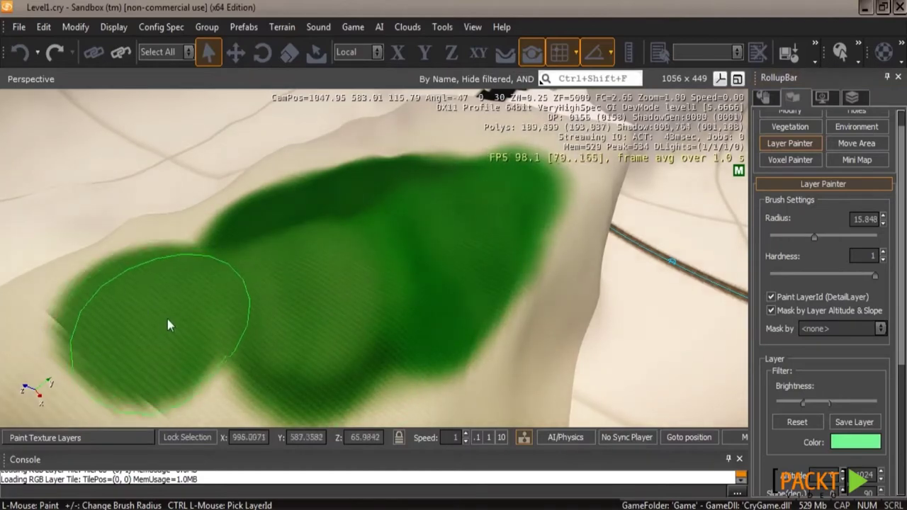
pyautogui.scroll(-3, 308, 293)
pyautogui.moveTo(324, 312)
pyautogui.mouseDown()
pyautogui.moveTo(346, 345)
pyautogui.moveTo(381, 336)
pyautogui.mouseUp()
pyautogui.moveTo(380, 336); pyautogui.dragTo(387, 270, button='right')
pyautogui.scroll(2, 387, 270)
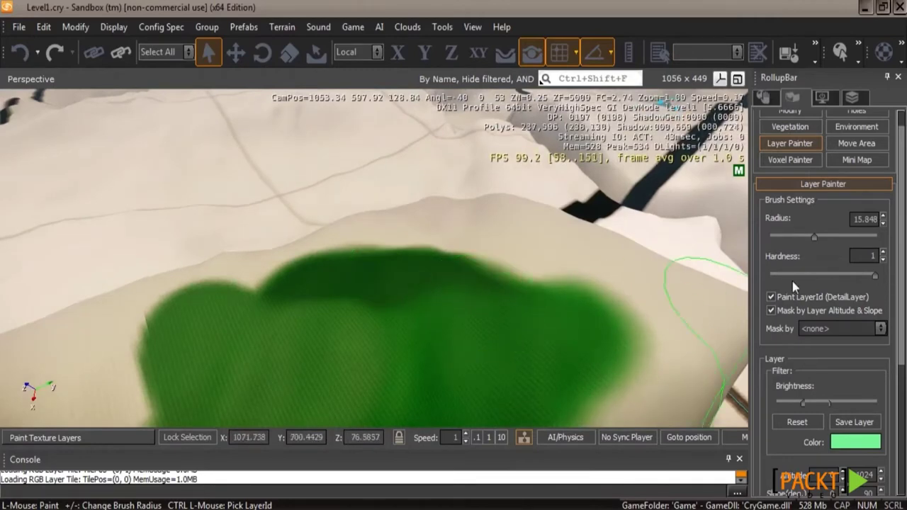
# Turn the camera along the green patch and enlarge the brush radius to 398.10
pyautogui.moveTo(813, 238); pyautogui.dragTo(789, 246)
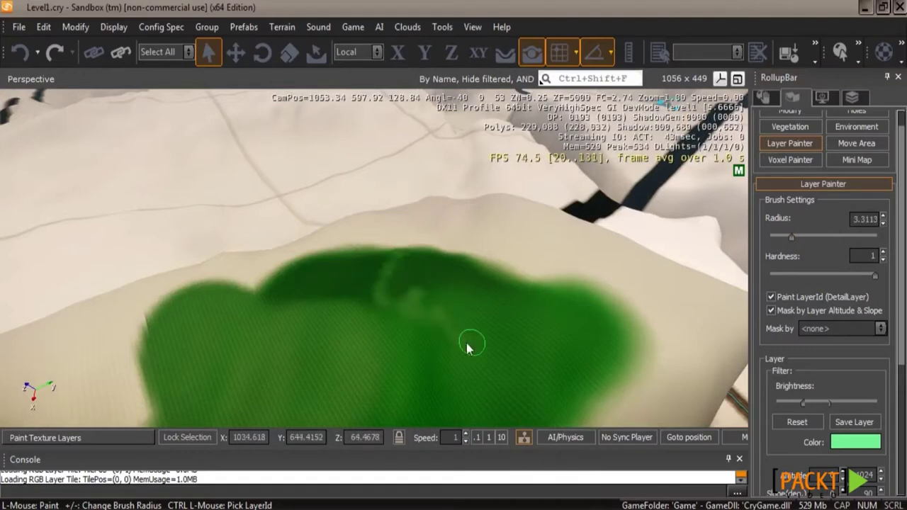
pyautogui.moveTo(512, 349); pyautogui.dragTo(513, 344, button='right')
pyautogui.scroll(3, 512, 348)
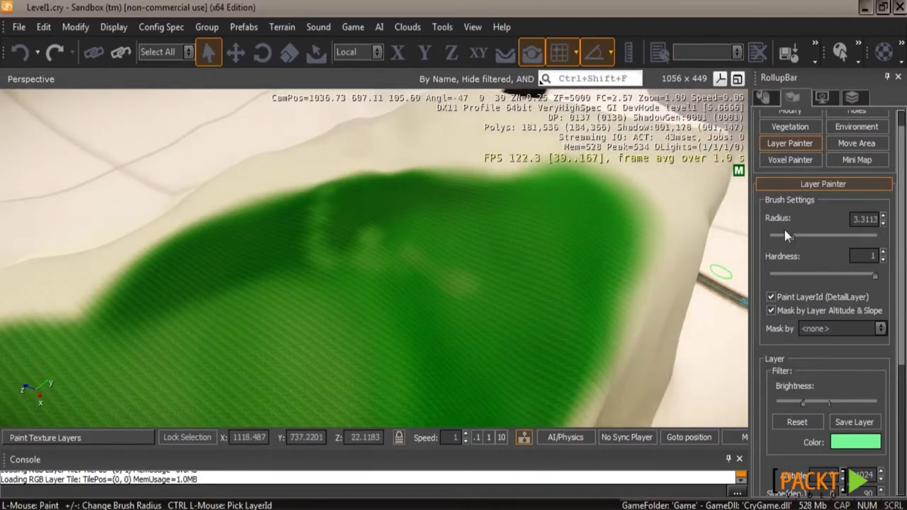
pyautogui.scroll(-5, 651, 280)
pyautogui.scroll(-10, 651, 280)
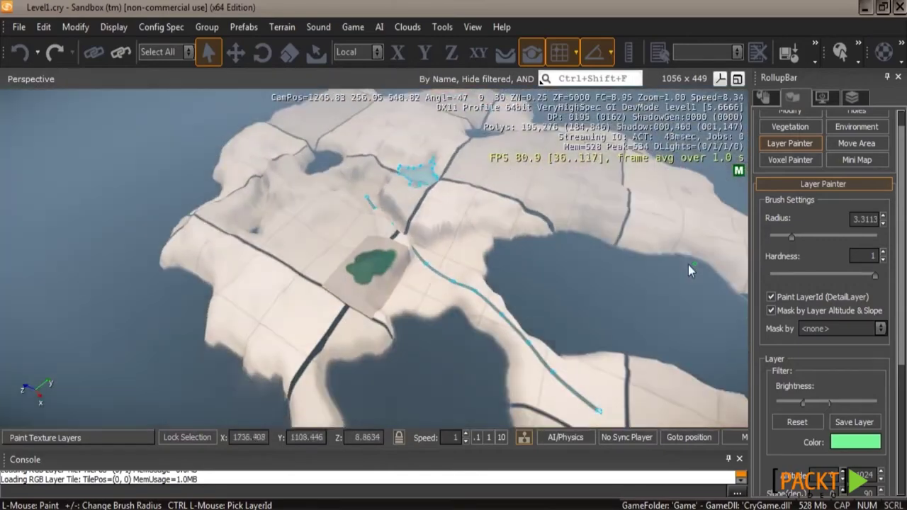
pyautogui.moveTo(791, 238); pyautogui.dragTo(863, 239)
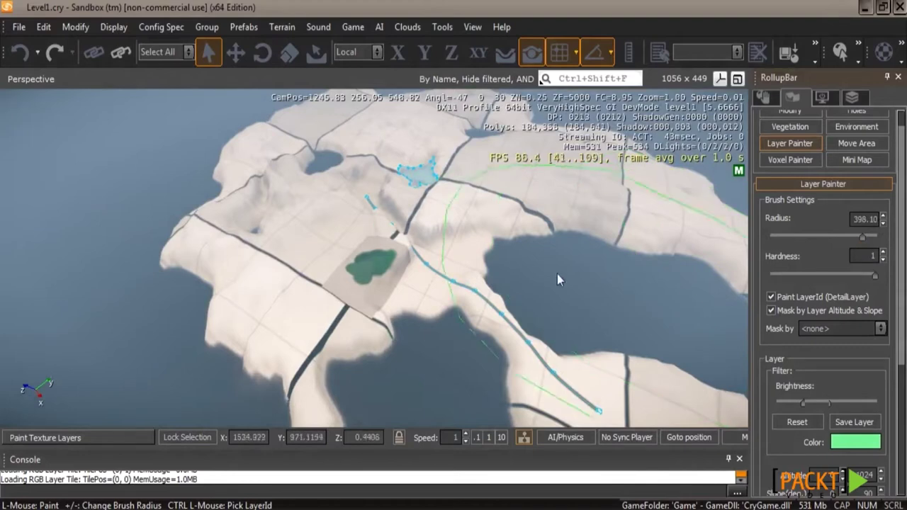
# Paint wide Grass swaths over every remaining pale area of the island, then select the Grass layer
pyautogui.click(291, 224)
pyautogui.moveTo(291, 226)
pyautogui.mouseDown()
pyautogui.moveTo(286, 276)
pyautogui.moveTo(299, 316)
pyautogui.moveTo(337, 350)
pyautogui.moveTo(639, 401)
pyautogui.moveTo(690, 400)
pyautogui.moveTo(696, 362)
pyautogui.moveTo(686, 305)
pyautogui.moveTo(664, 263)
pyautogui.moveTo(655, 186)
pyautogui.moveTo(603, 167)
pyautogui.moveTo(540, 176)
pyautogui.moveTo(355, 153)
pyautogui.moveTo(378, 193)
pyautogui.moveTo(451, 254)
pyautogui.moveTo(555, 285)
pyautogui.moveTo(424, 202)
pyautogui.moveTo(352, 178)
pyautogui.moveTo(227, 187)
pyautogui.moveTo(192, 228)
pyautogui.moveTo(192, 241)
pyautogui.moveTo(358, 304)
pyautogui.mouseUp()
pyautogui.moveTo(358, 304)
pyautogui.mouseDown(button='right')
pyautogui.moveTo(326, 280)
pyautogui.moveTo(336, 228)
pyautogui.mouseUp(button='right')
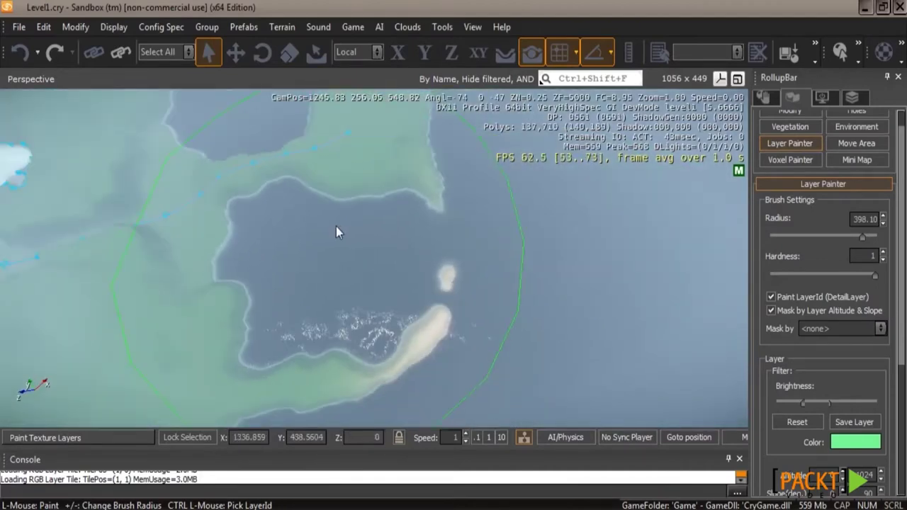
pyautogui.moveTo(306, 263); pyautogui.dragTo(350, 242, button='right')
pyautogui.moveTo(350, 243)
pyautogui.mouseDown()
pyautogui.moveTo(309, 318)
pyautogui.moveTo(176, 318)
pyautogui.moveTo(161, 292)
pyautogui.moveTo(347, 350)
pyautogui.moveTo(433, 342)
pyautogui.moveTo(324, 210)
pyautogui.moveTo(143, 148)
pyautogui.moveTo(189, 178)
pyautogui.mouseUp()
pyautogui.moveTo(188, 178); pyautogui.dragTo(199, 194, button='right')
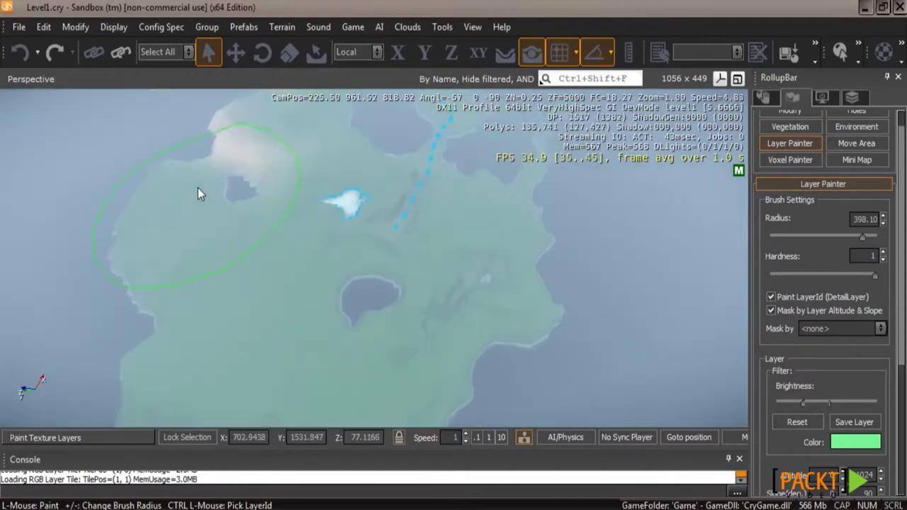
pyautogui.moveTo(247, 123); pyautogui.dragTo(193, 131)
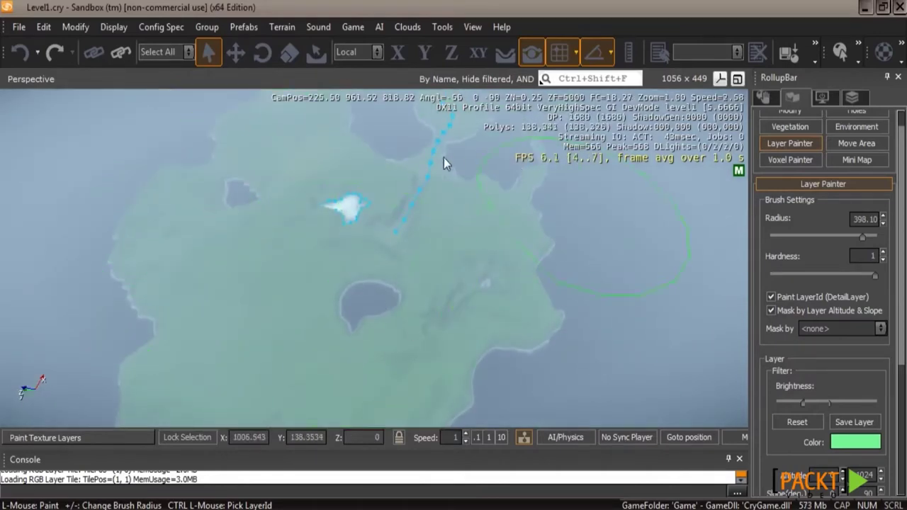
pyautogui.moveTo(437, 254)
pyautogui.mouseDown(button='right')
pyautogui.moveTo(455, 257)
pyautogui.moveTo(407, 225)
pyautogui.moveTo(456, 251)
pyautogui.mouseUp(button='right')
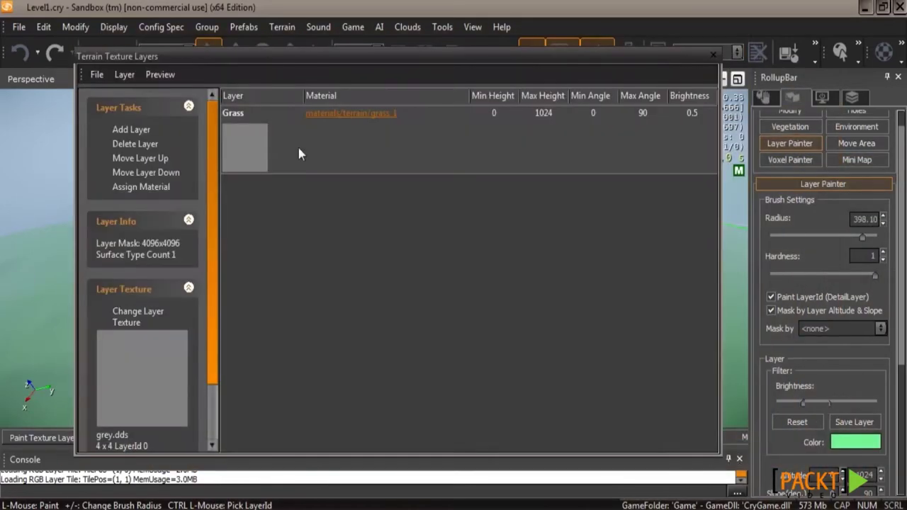
pyautogui.click(297, 144)
# Add a new terrain layer and rename it Cliff
pyautogui.click(125, 131)
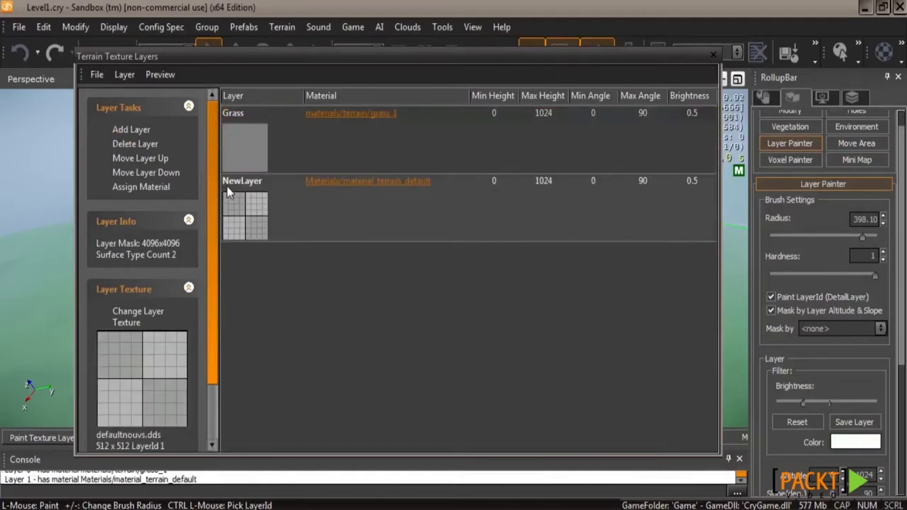
pyautogui.doubleClick(240, 183)
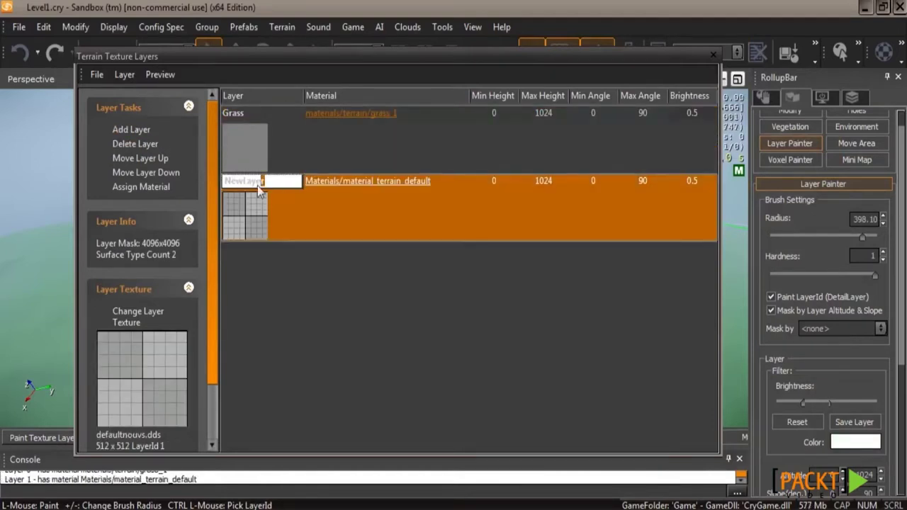
pyautogui.press('BackSpace')
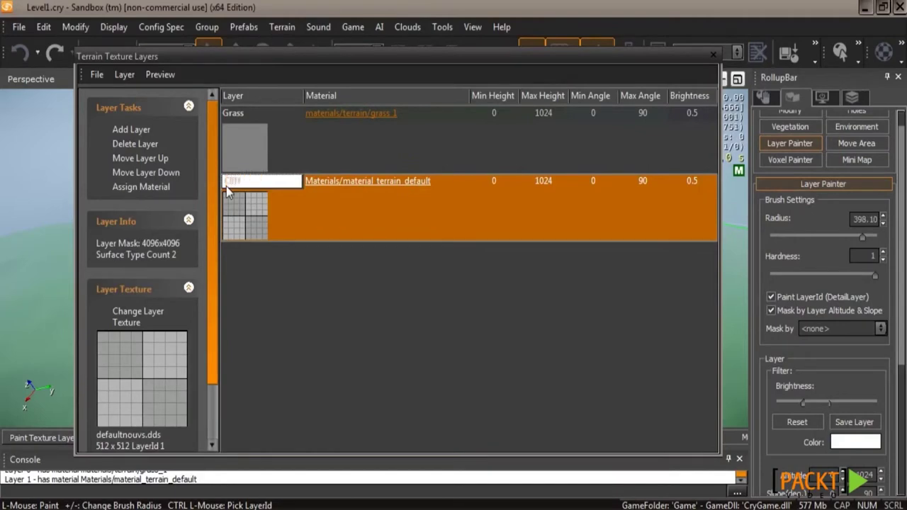
pyautogui.click(336, 270)
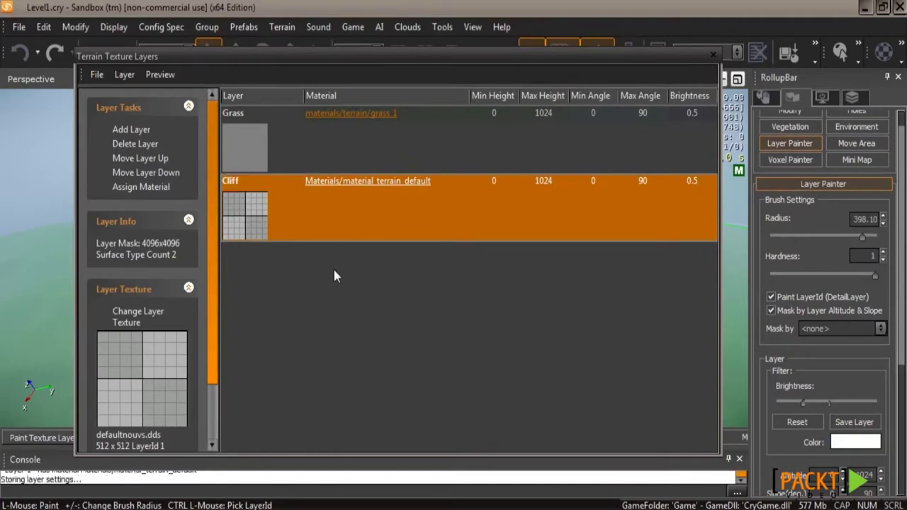
# Set the Cliff layer texture to grey.dds from Textures/defaults
pyautogui.click(148, 317)
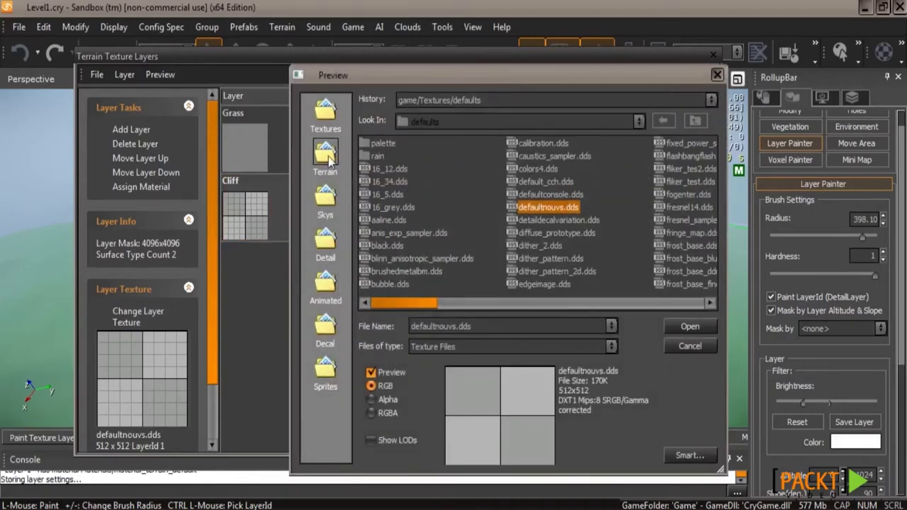
pyautogui.click(325, 113)
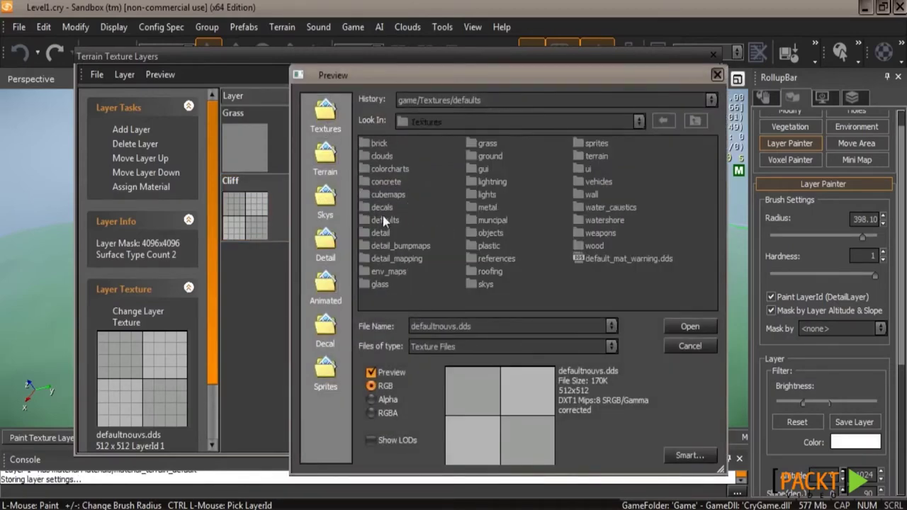
pyautogui.doubleClick(383, 220)
pyautogui.moveTo(383, 309); pyautogui.dragTo(441, 306)
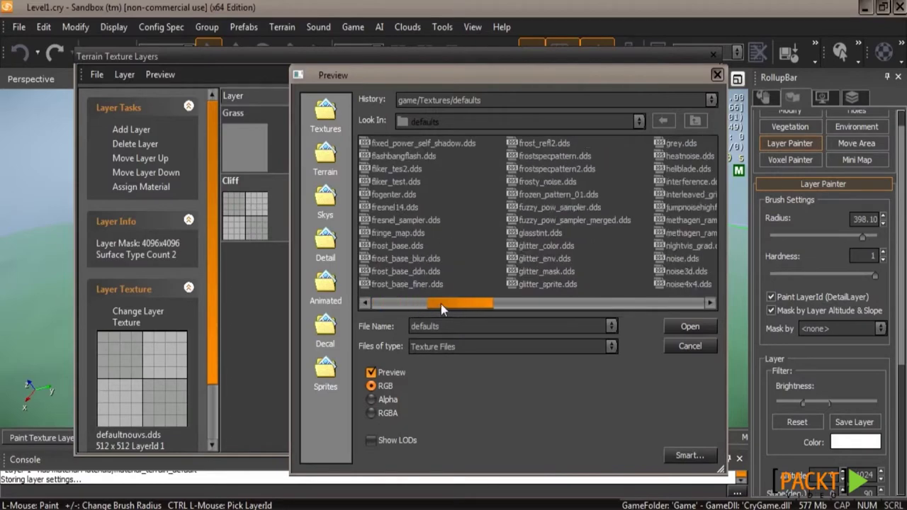
pyautogui.click(673, 143)
pyautogui.click(675, 325)
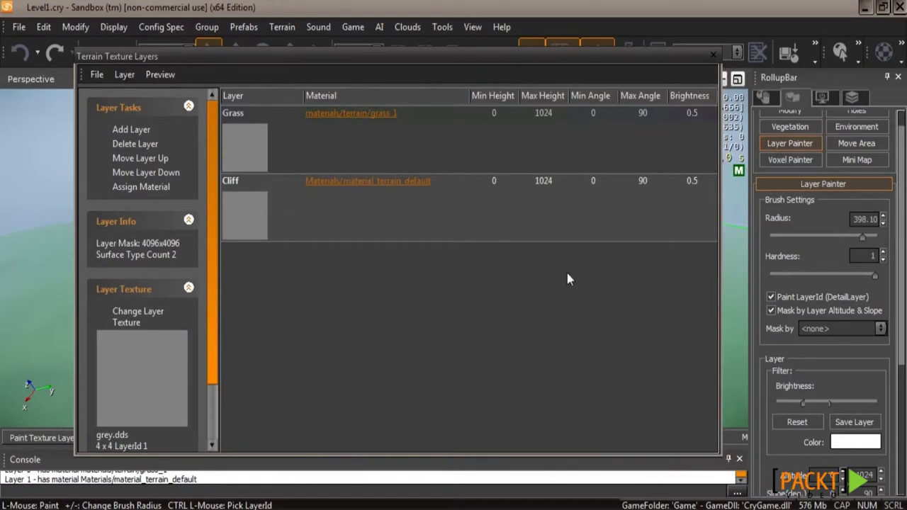
# Assign the materials/terrain/rock_4 material to the Cliff layer through the Material Editor
pyautogui.click(368, 181)
pyautogui.moveTo(454, 107); pyautogui.dragTo(430, 94)
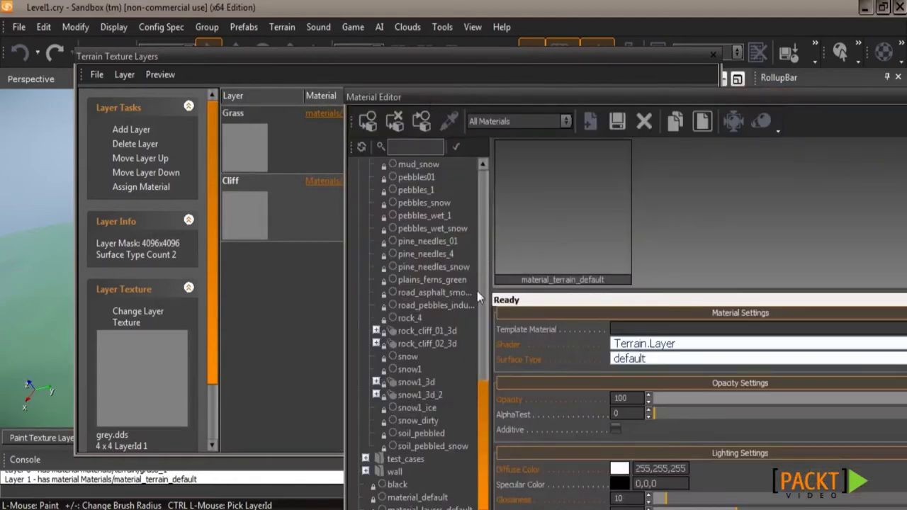
pyautogui.moveTo(484, 450); pyautogui.dragTo(500, 417)
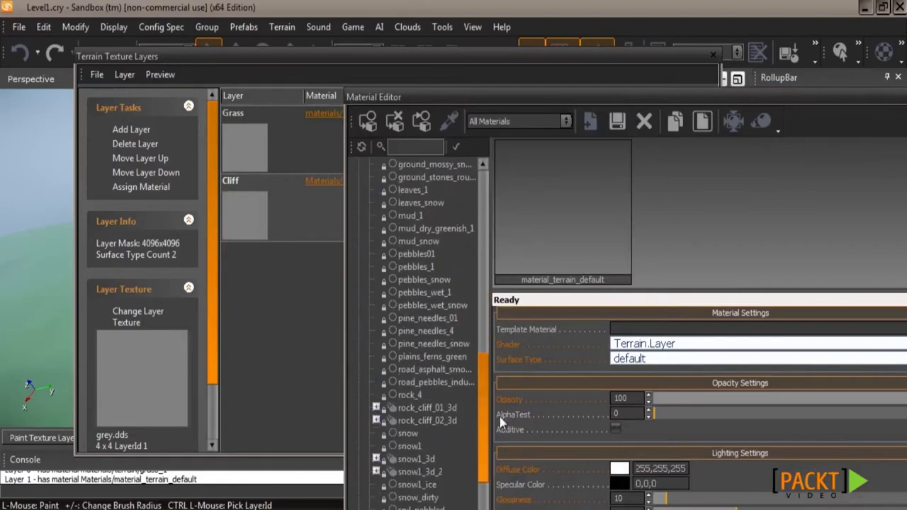
pyautogui.click(408, 396)
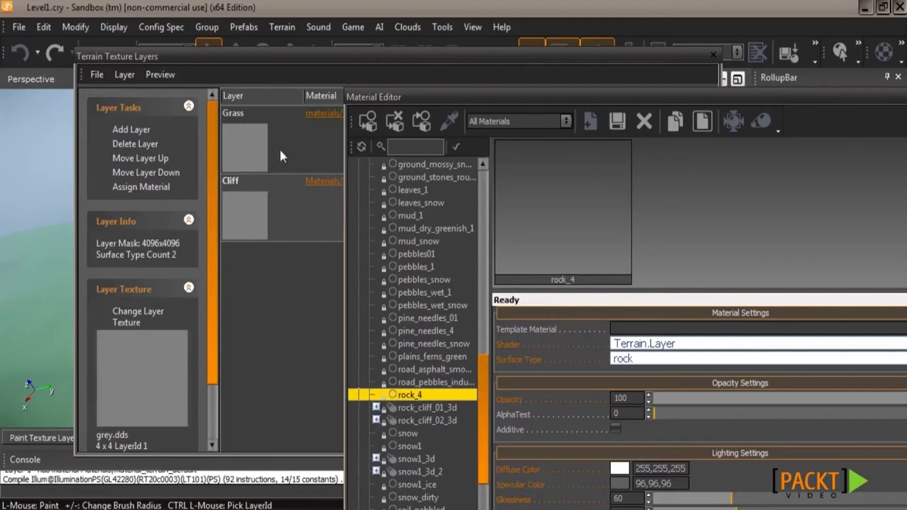
pyautogui.click(136, 189)
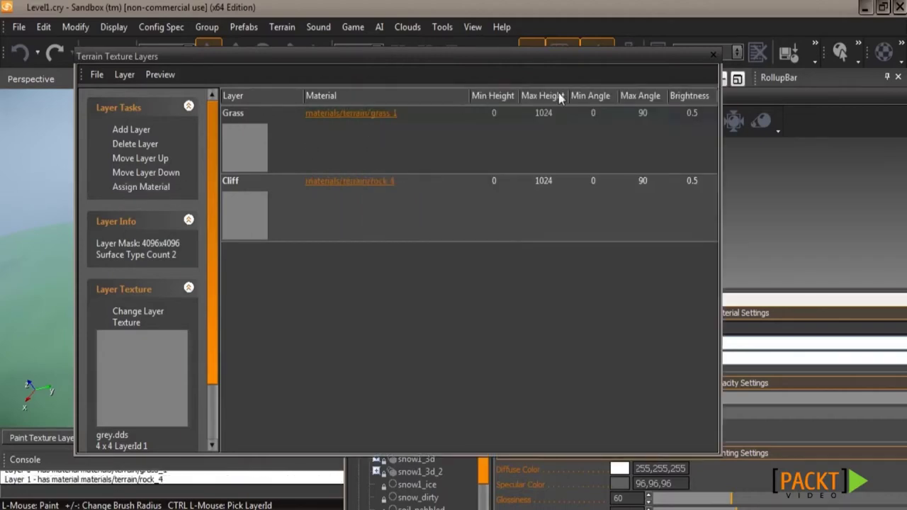
pyautogui.click(772, 96)
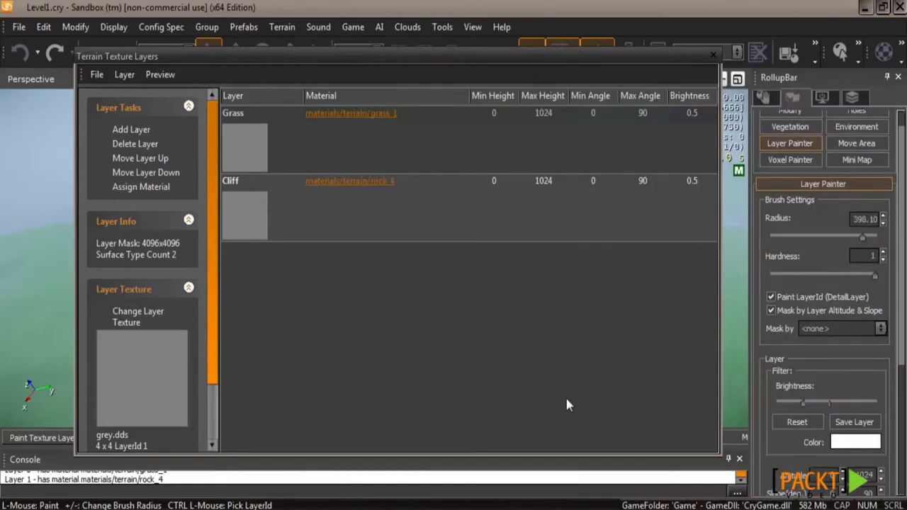
pyautogui.scroll(-5, 900, 326)
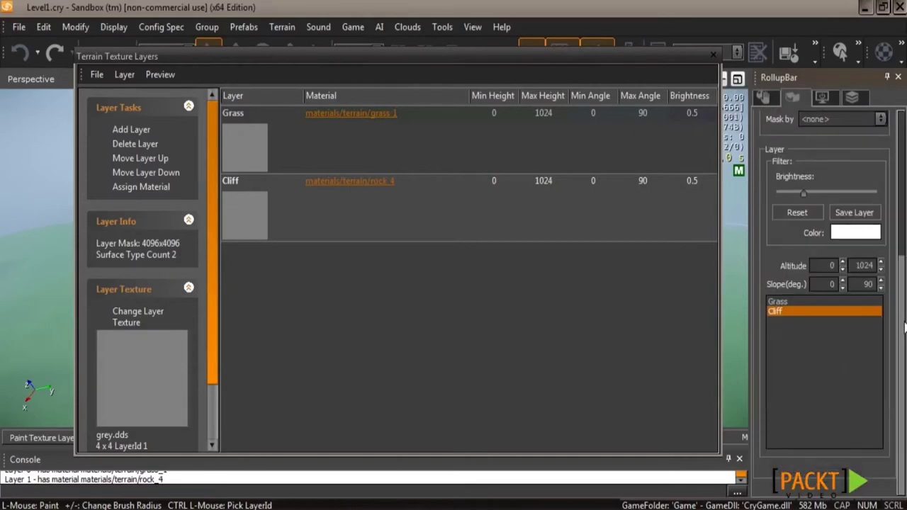
pyautogui.moveTo(376, 63); pyautogui.dragTo(454, 93)
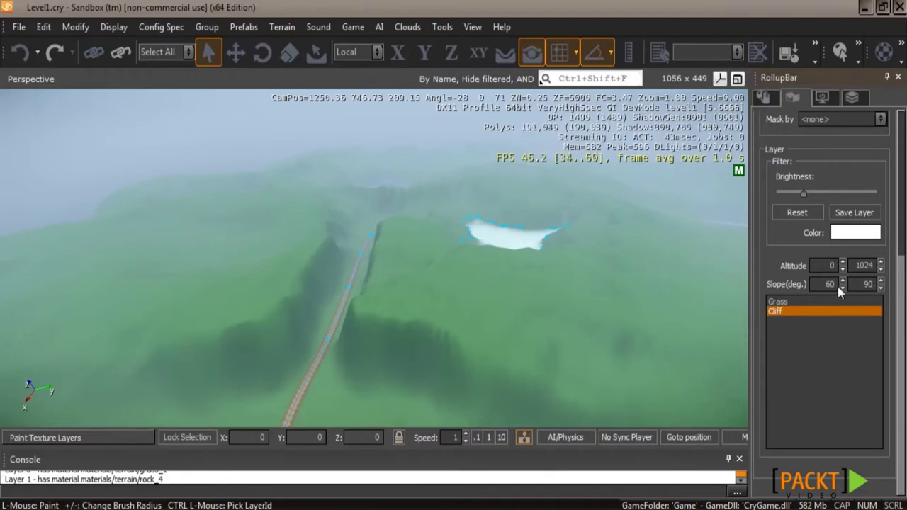
pyautogui.moveTo(422, 275)
pyautogui.mouseDown()
pyautogui.moveTo(489, 258)
pyautogui.moveTo(468, 307)
pyautogui.moveTo(410, 319)
pyautogui.mouseUp()
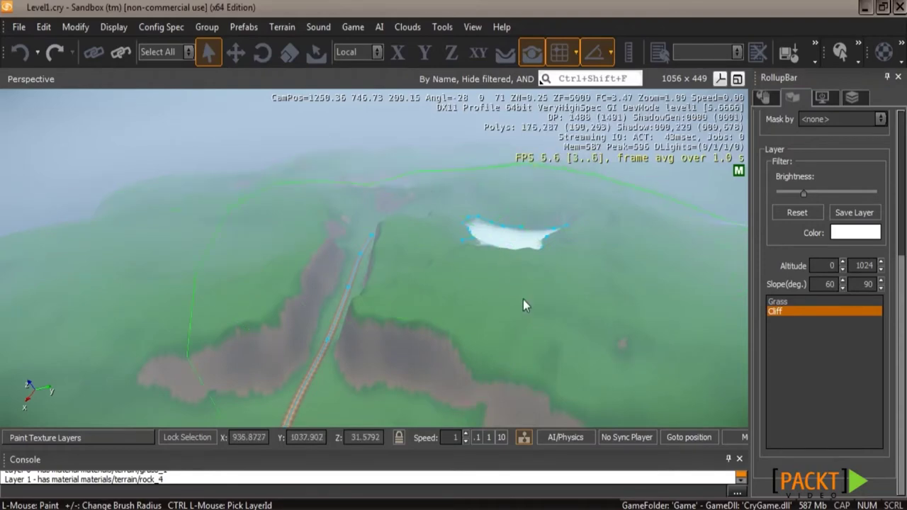
pyautogui.press('a')
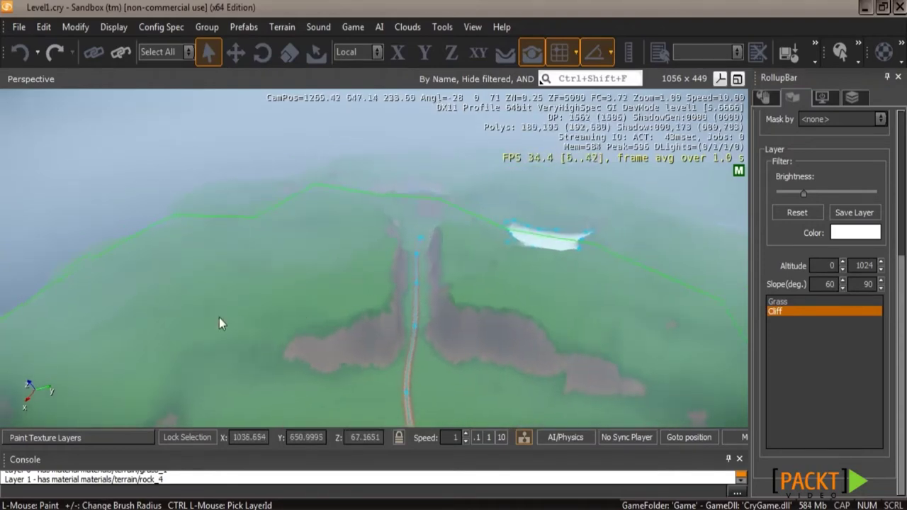
pyautogui.moveTo(205, 265); pyautogui.dragTo(428, 282, button='right')
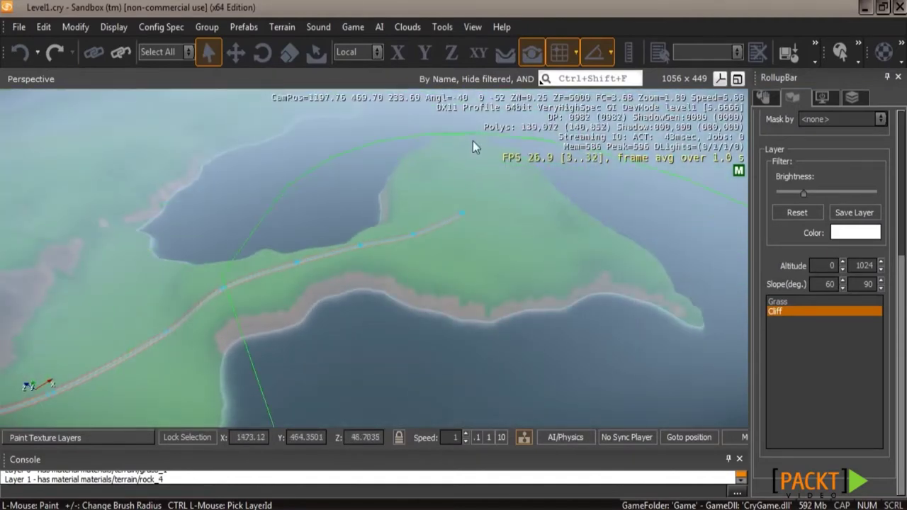
pyautogui.moveTo(203, 215); pyautogui.dragTo(290, 263, button='right')
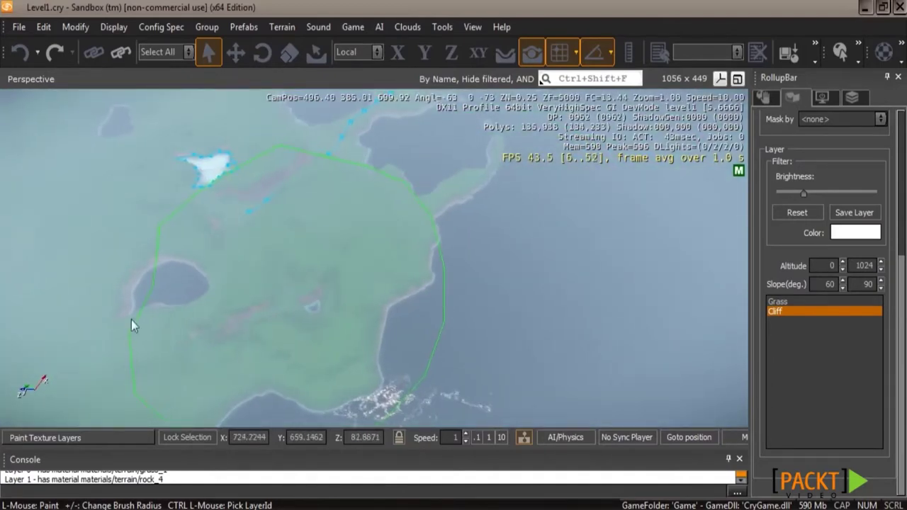
pyautogui.moveTo(348, 292); pyautogui.dragTo(348, 292, button='right')
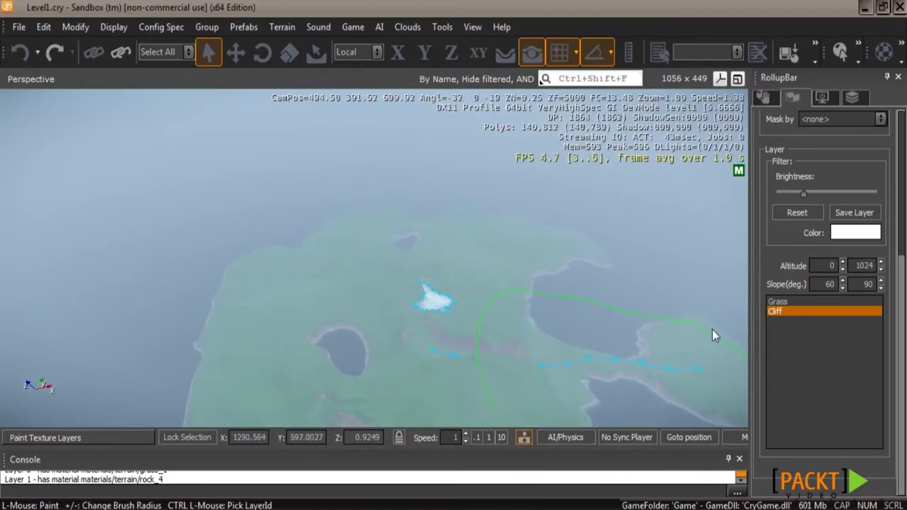
pyautogui.press('w')
pyautogui.moveTo(628, 309); pyautogui.dragTo(630, 337, button='right')
pyautogui.press('w')
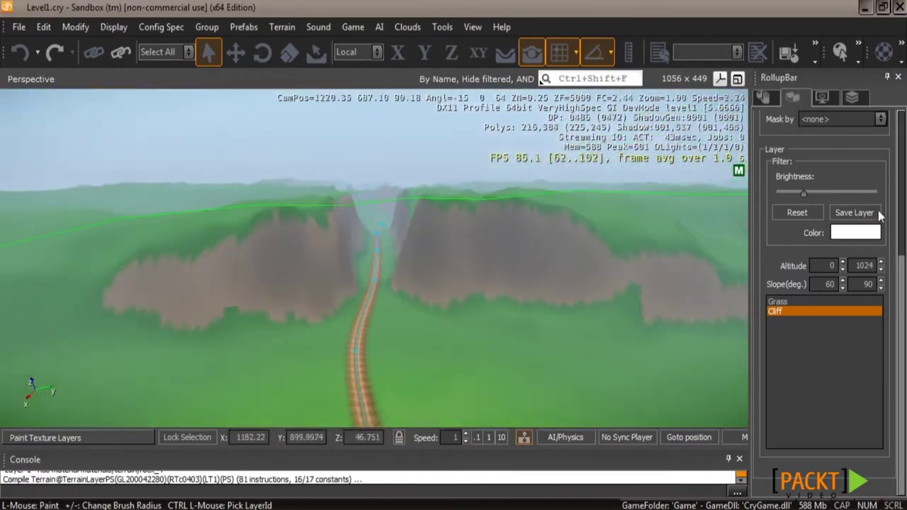
# Give the Cliff layer a mauve colour and shrink the brush radius to about 2.14
pyautogui.click(855, 232)
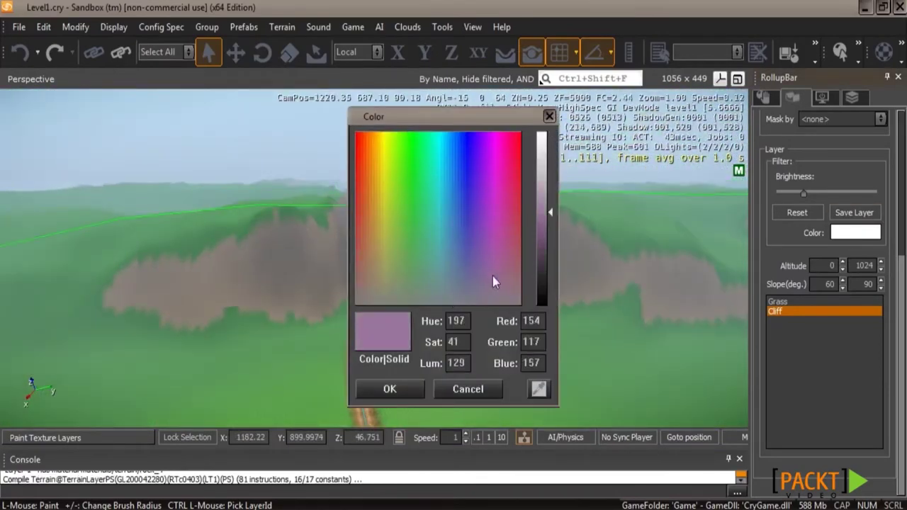
pyautogui.click(390, 388)
pyautogui.scroll(5, 855, 198)
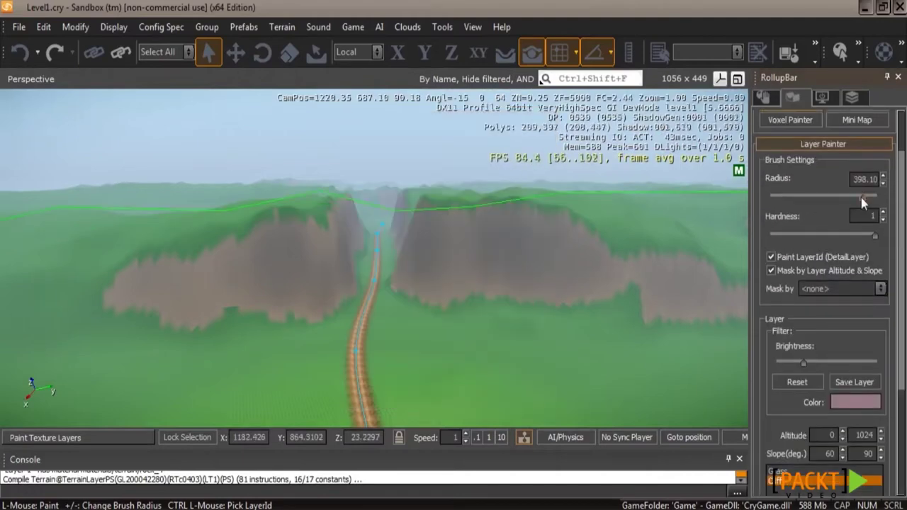
pyautogui.moveTo(809, 194); pyautogui.dragTo(800, 195)
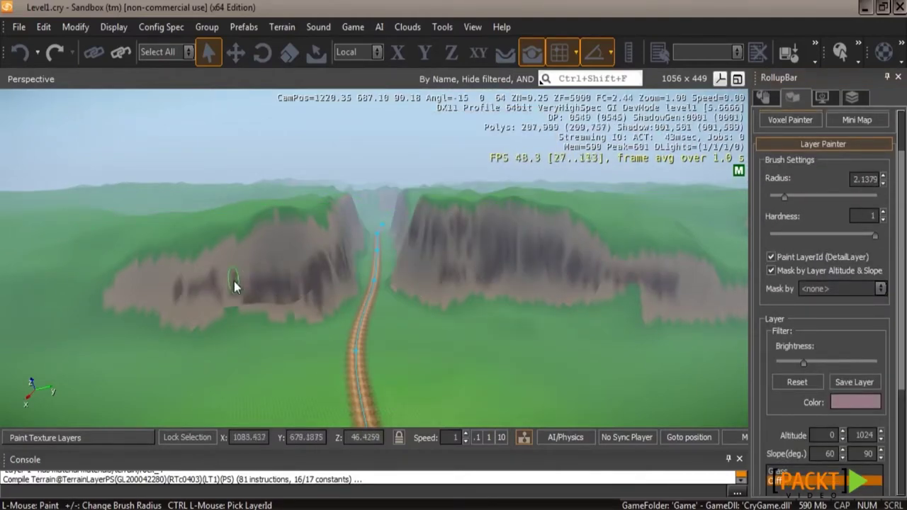
# Fly to the cliff wall, lower brush hardness to 0.57 and minimum slope to 0
pyautogui.moveTo(324, 267); pyautogui.dragTo(155, 339, button='right')
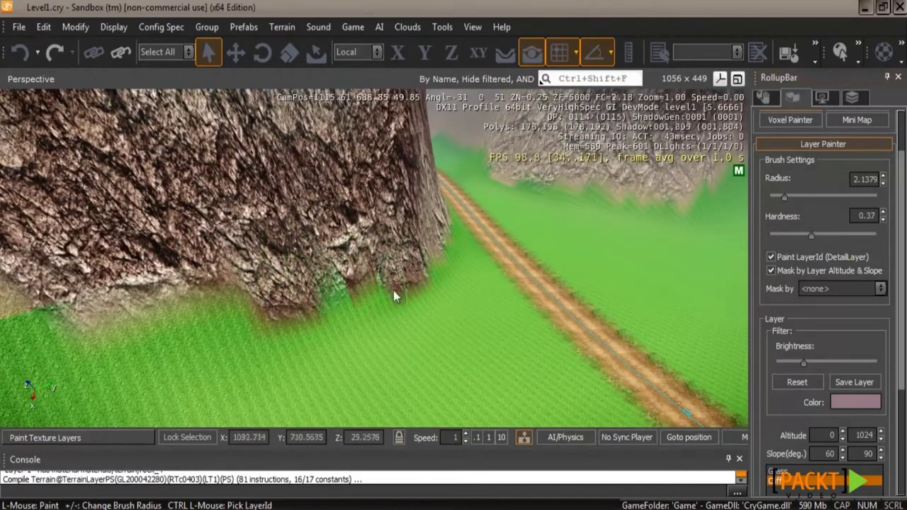
pyautogui.moveTo(396, 297); pyautogui.dragTo(371, 238, button='right')
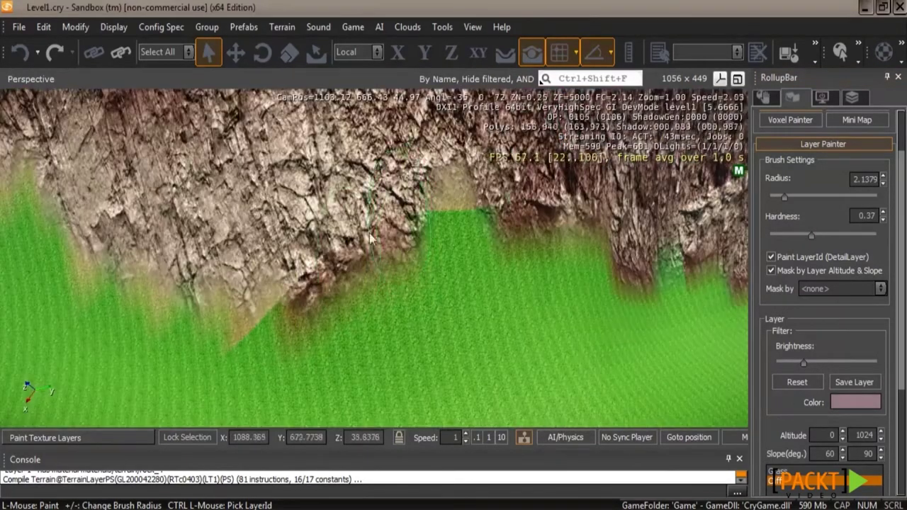
pyautogui.click(771, 256)
pyautogui.moveTo(496, 255)
pyautogui.mouseDown(button='right')
pyautogui.moveTo(513, 253)
pyautogui.moveTo(533, 300)
pyautogui.moveTo(528, 234)
pyautogui.mouseUp(button='right')
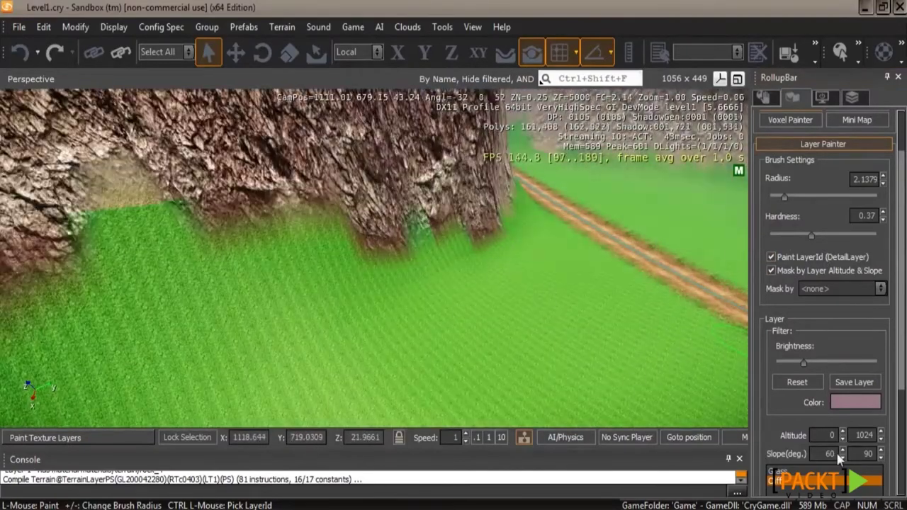
pyautogui.moveTo(638, 368); pyautogui.dragTo(459, 202, button='right')
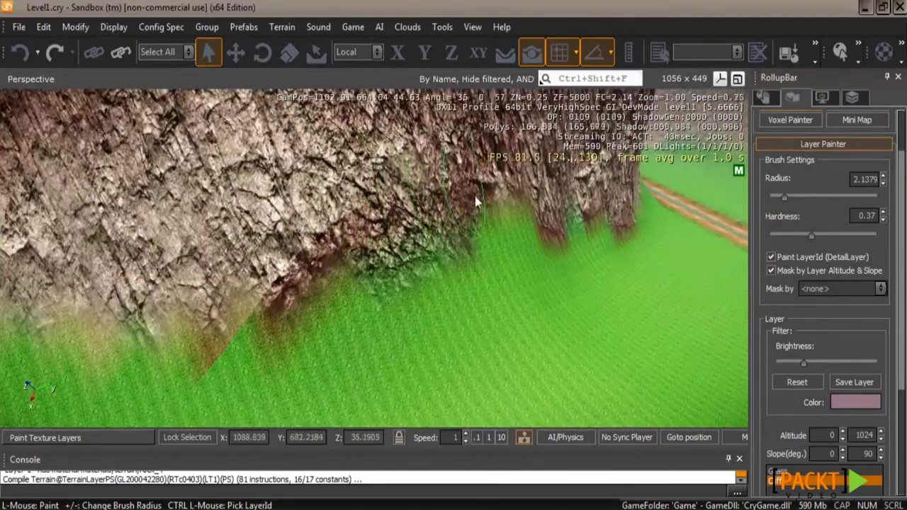
pyautogui.moveTo(494, 236); pyautogui.dragTo(611, 316, button='right')
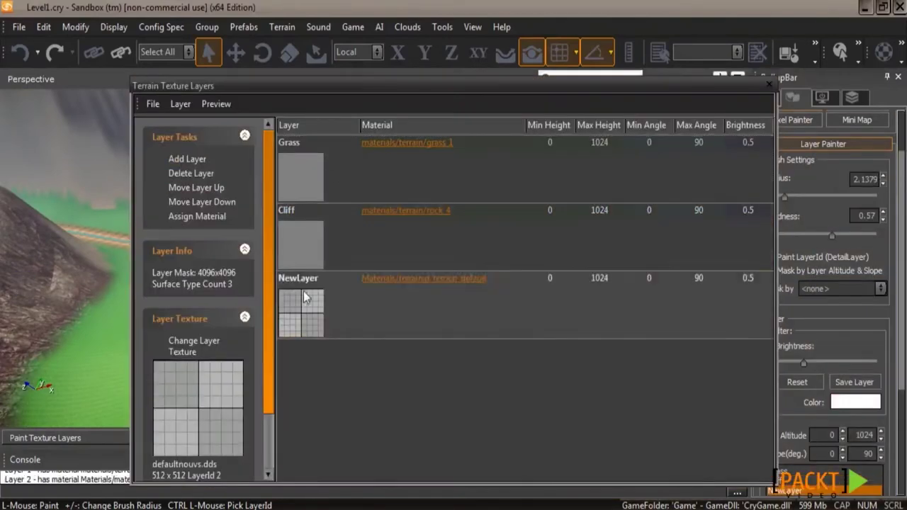
# Create the Beach layer with the grey.dds texture and the beach_white_sand material
pyautogui.doubleClick(308, 279)
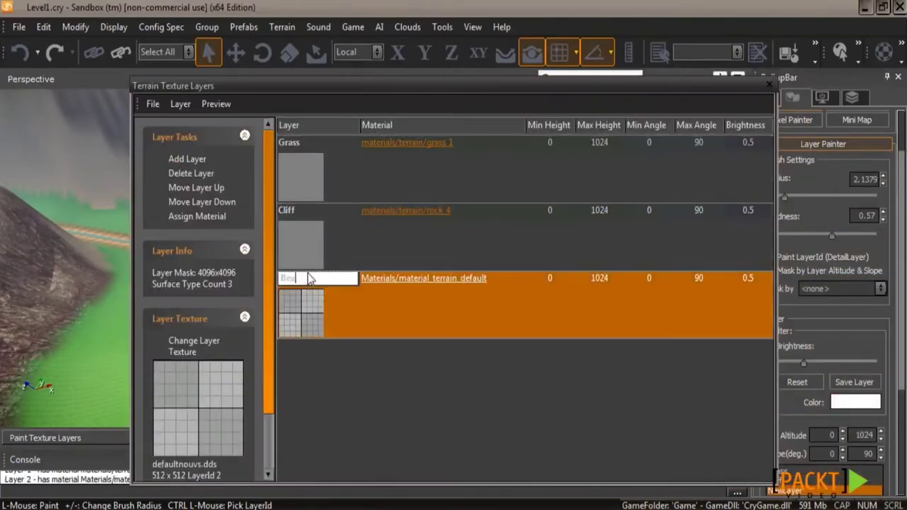
pyautogui.press('Return')
pyautogui.click(196, 345)
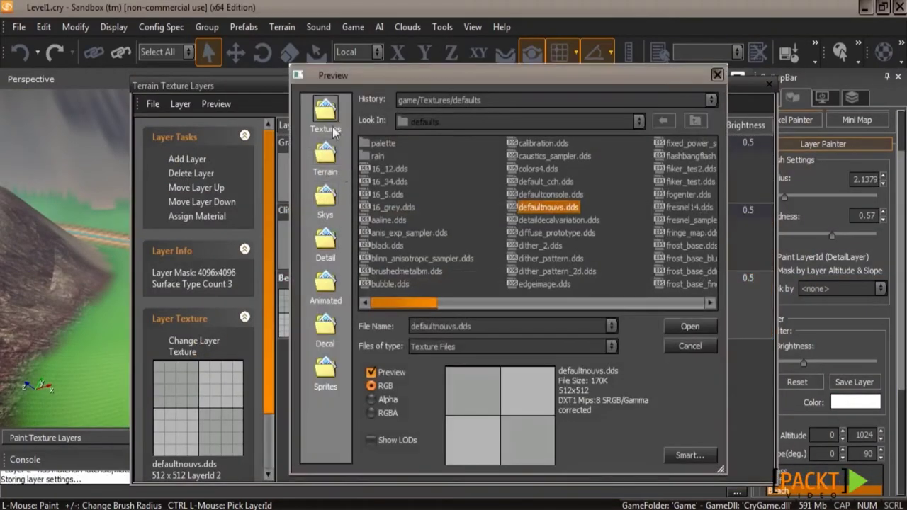
pyautogui.moveTo(401, 303); pyautogui.dragTo(468, 302)
pyautogui.doubleClick(674, 146)
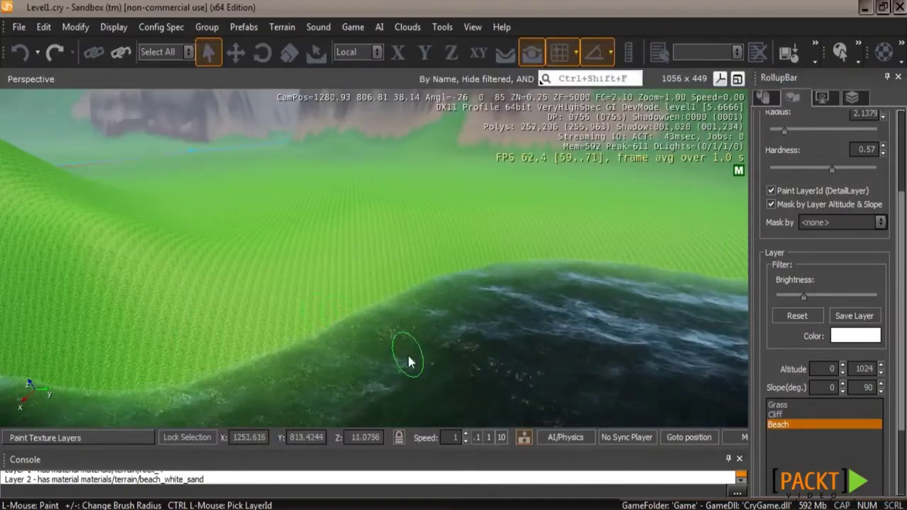
pyautogui.moveTo(410, 363)
pyautogui.mouseDown()
pyautogui.moveTo(385, 348)
pyautogui.moveTo(744, 376)
pyautogui.mouseUp()
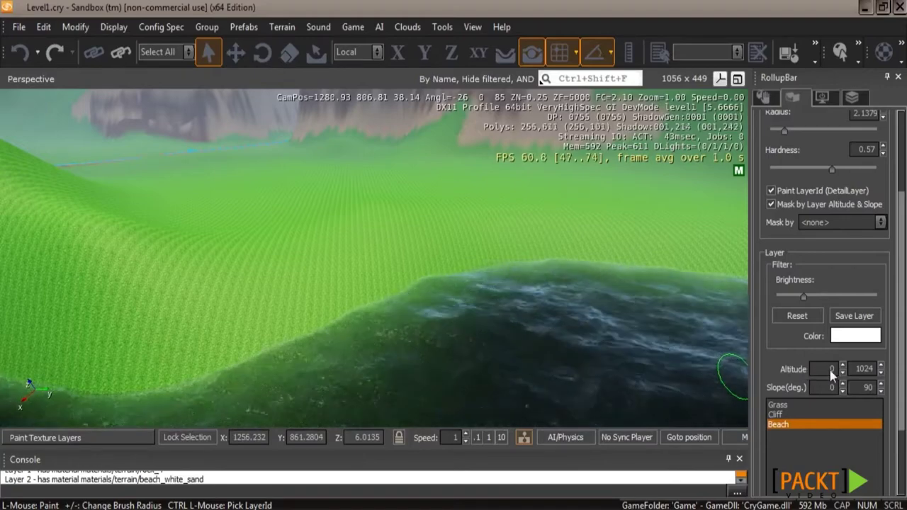
# Set the Beach layer's maximum altitude to 20 and paint sand on the low ground by the water
pyautogui.moveTo(858, 369); pyautogui.dragTo(879, 371)
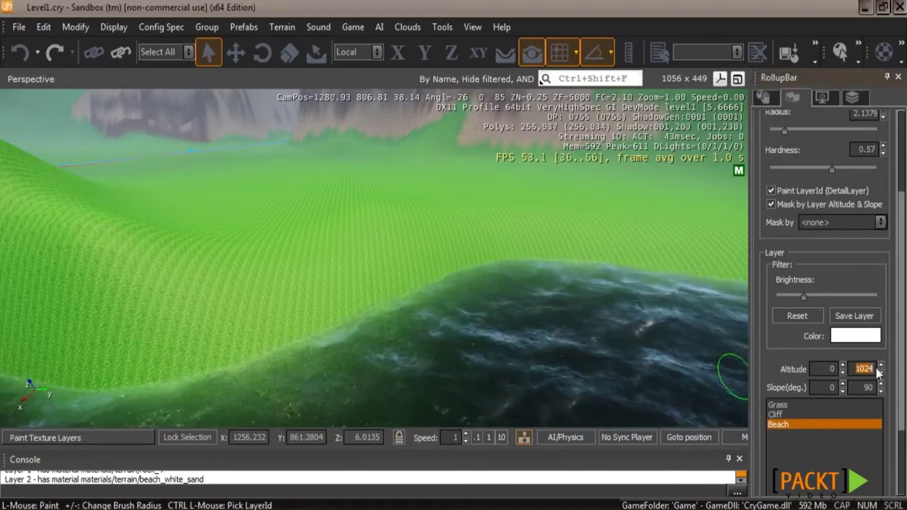
pyautogui.write('20')
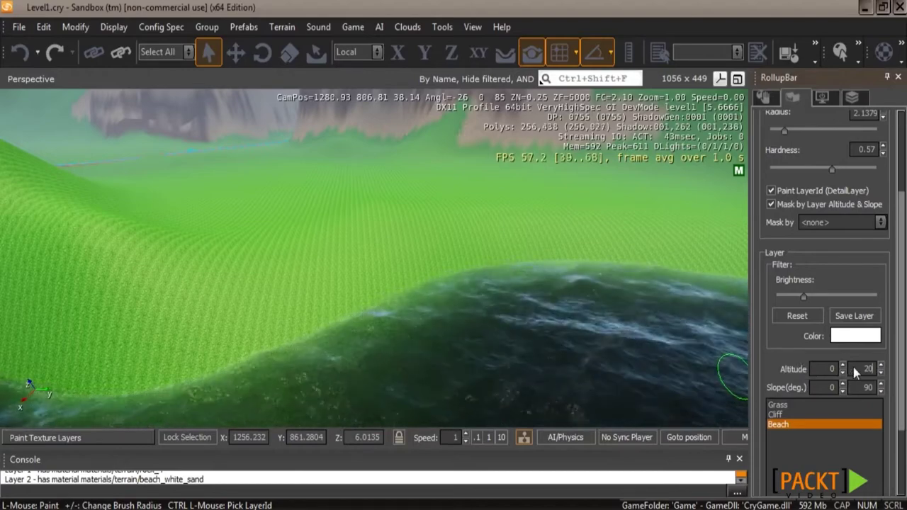
pyautogui.click(820, 371)
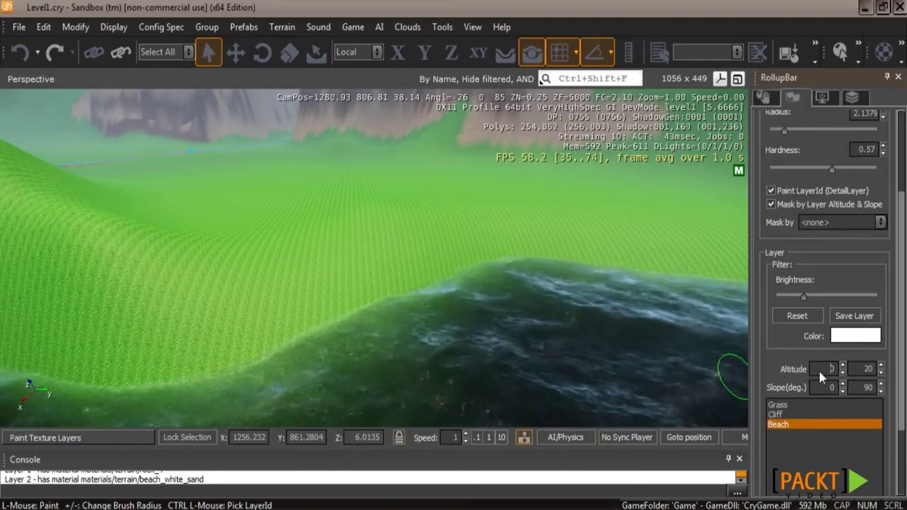
pyautogui.moveTo(229, 339)
pyautogui.mouseDown()
pyautogui.moveTo(238, 364)
pyautogui.moveTo(279, 341)
pyautogui.moveTo(276, 319)
pyautogui.moveTo(242, 328)
pyautogui.moveTo(273, 297)
pyautogui.moveTo(344, 281)
pyautogui.moveTo(247, 288)
pyautogui.moveTo(304, 274)
pyautogui.moveTo(272, 319)
pyautogui.moveTo(212, 318)
pyautogui.moveTo(167, 385)
pyautogui.moveTo(180, 331)
pyautogui.moveTo(163, 304)
pyautogui.moveTo(58, 368)
pyautogui.moveTo(146, 319)
pyautogui.moveTo(84, 335)
pyautogui.moveTo(313, 239)
pyautogui.moveTo(321, 262)
pyautogui.moveTo(350, 287)
pyautogui.moveTo(325, 310)
pyautogui.moveTo(341, 319)
pyautogui.moveTo(352, 246)
pyautogui.moveTo(384, 317)
pyautogui.moveTo(378, 266)
pyautogui.moveTo(391, 304)
pyautogui.moveTo(448, 263)
pyautogui.mouseUp()
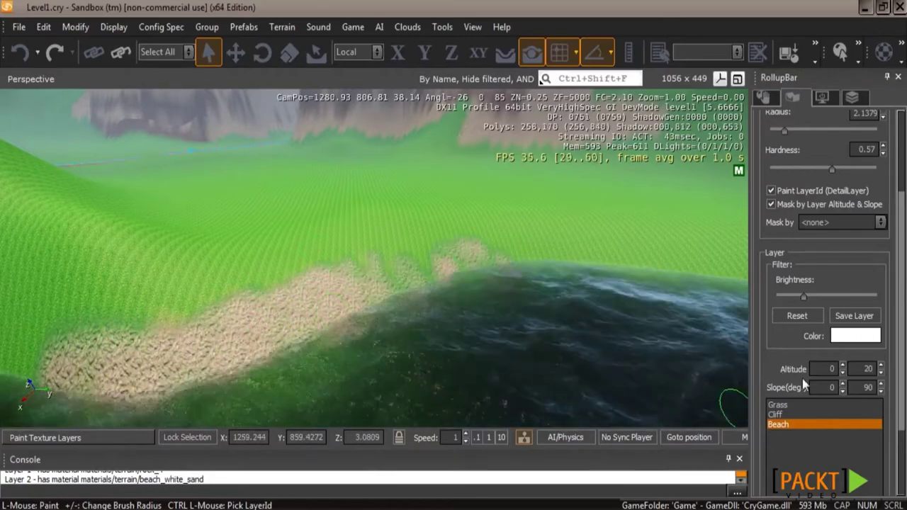
# Raise the brush radius to about 15.8 and widen the sand band along the shore
pyautogui.scroll(1, 902, 265)
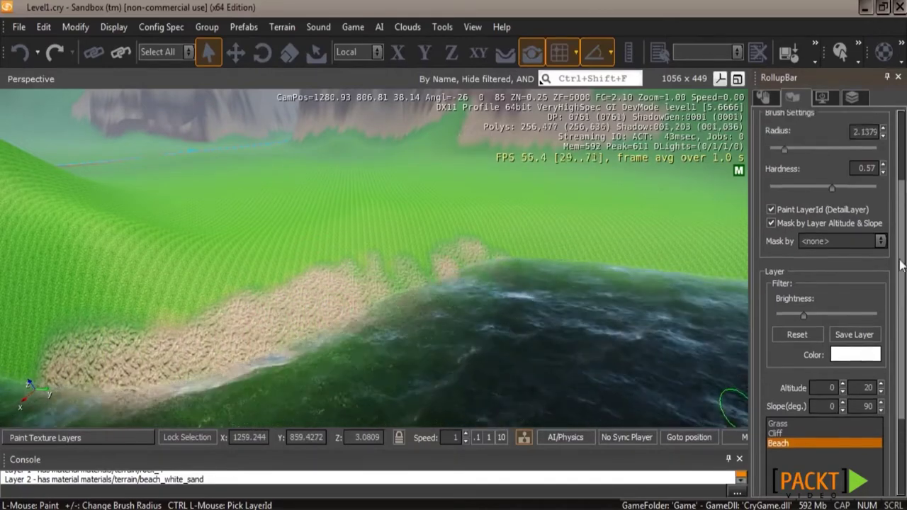
pyautogui.scroll(4, 902, 265)
pyautogui.moveTo(783, 225); pyautogui.dragTo(813, 225)
pyautogui.moveTo(497, 271)
pyautogui.mouseDown()
pyautogui.moveTo(233, 317)
pyautogui.moveTo(202, 346)
pyautogui.moveTo(386, 282)
pyautogui.moveTo(550, 252)
pyautogui.moveTo(666, 289)
pyautogui.moveTo(460, 280)
pyautogui.mouseUp()
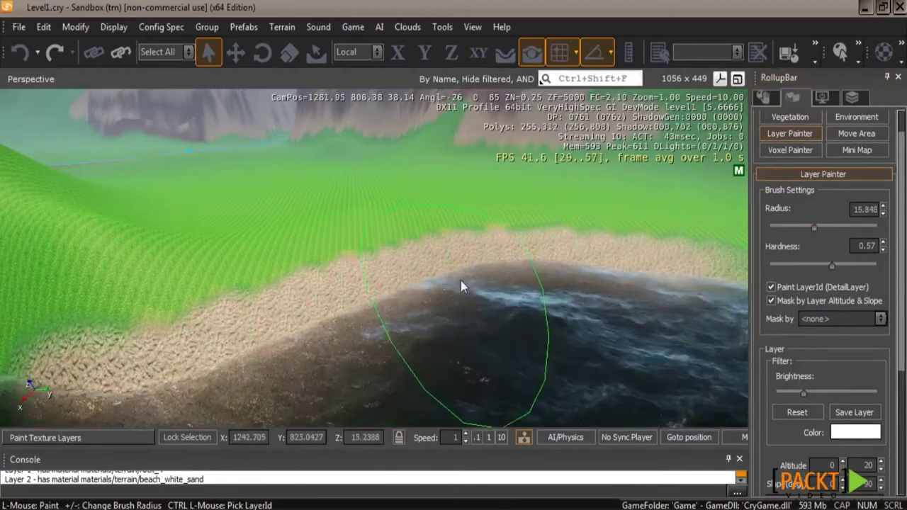
# Fly along the coast and paint a sand strip along the far shoreline's water edge
pyautogui.press('w')
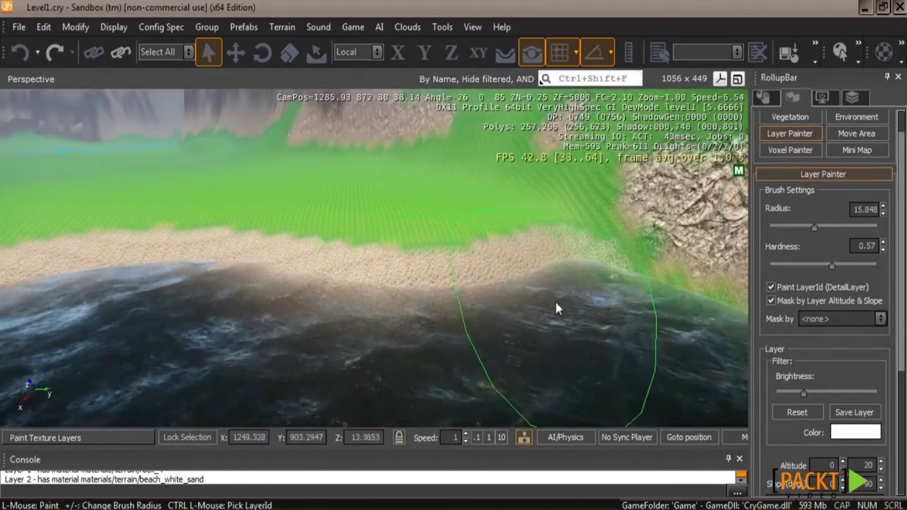
pyautogui.hotkey('shift', 'w')
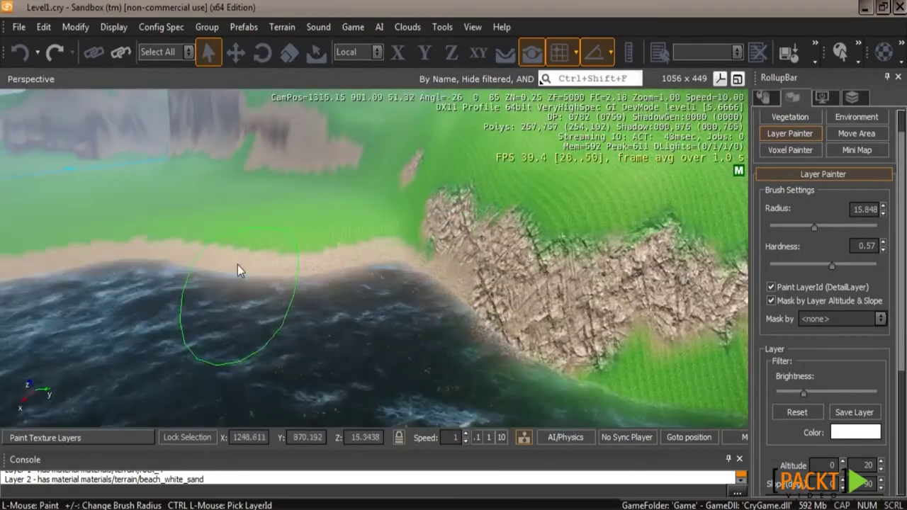
pyautogui.press('s')
pyautogui.moveTo(234, 275); pyautogui.dragTo(232, 250, button='right')
pyautogui.moveTo(232, 251)
pyautogui.mouseDown()
pyautogui.moveTo(557, 231)
pyautogui.moveTo(457, 224)
pyautogui.moveTo(214, 242)
pyautogui.moveTo(178, 260)
pyautogui.moveTo(503, 235)
pyautogui.mouseUp()
pyautogui.moveTo(503, 234)
pyautogui.mouseDown(button='right')
pyautogui.moveTo(487, 242)
pyautogui.moveTo(487, 233)
pyautogui.moveTo(489, 274)
pyautogui.moveTo(488, 217)
pyautogui.moveTo(487, 236)
pyautogui.mouseUp(button='right')
pyautogui.moveTo(412, 233); pyautogui.dragTo(408, 247, button='right')
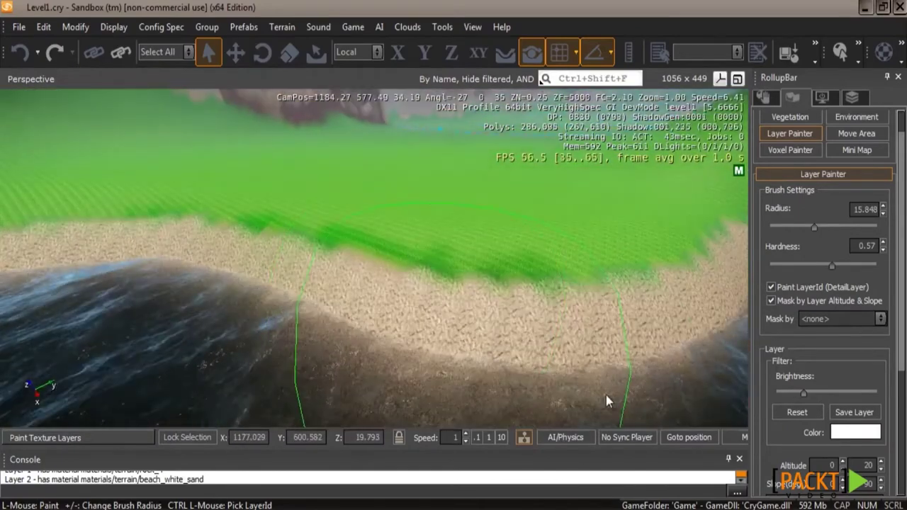
pyautogui.scroll(-2, 904, 339)
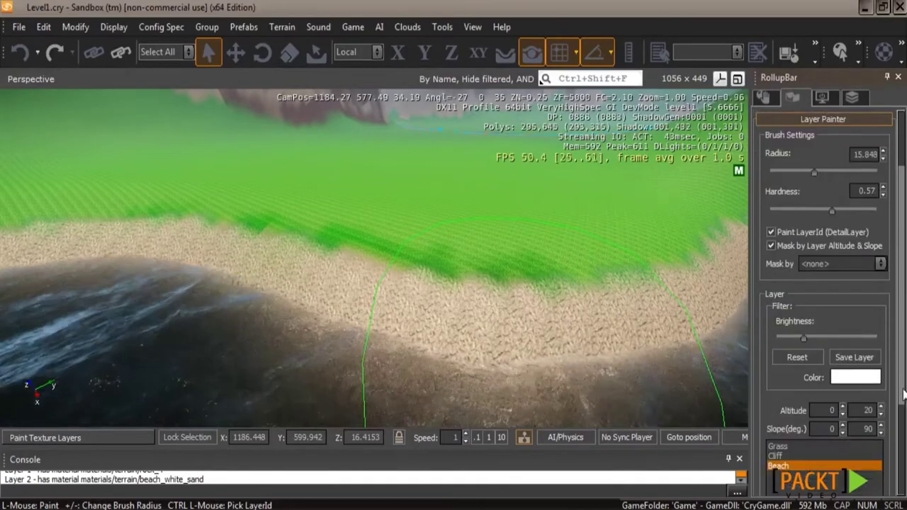
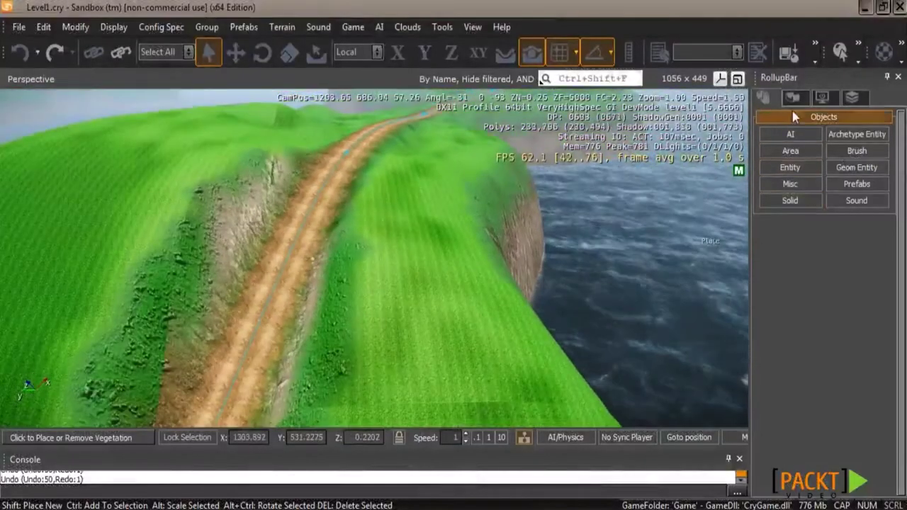
# Add jungle_tree_thin_b_con.cgf from Natural > trees > jungle_tree_thin as a vegetation object under Default
pyautogui.click(794, 97)
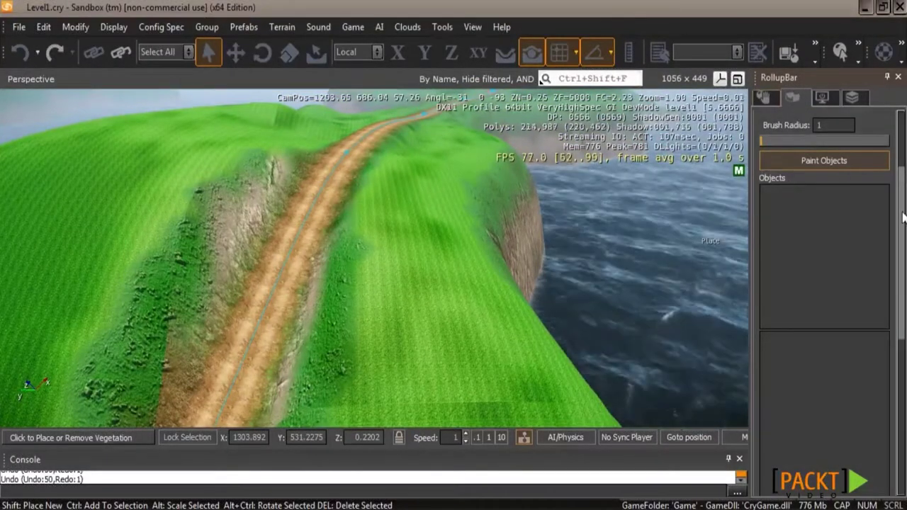
pyautogui.scroll(3, 777, 142)
pyautogui.click(777, 151)
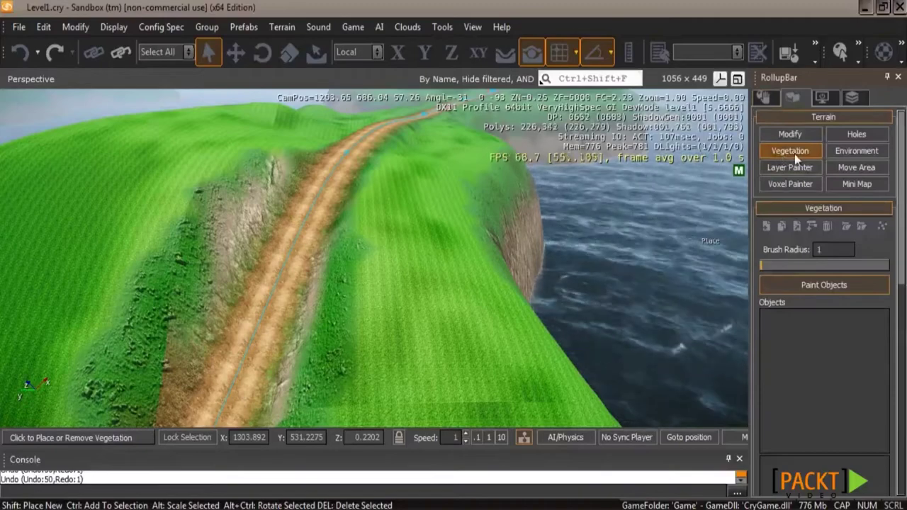
pyautogui.click(764, 231)
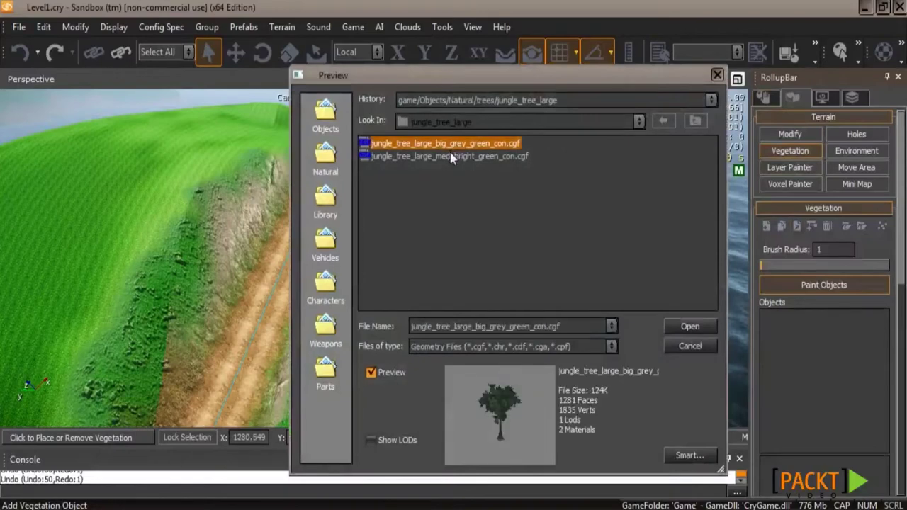
pyautogui.click(326, 170)
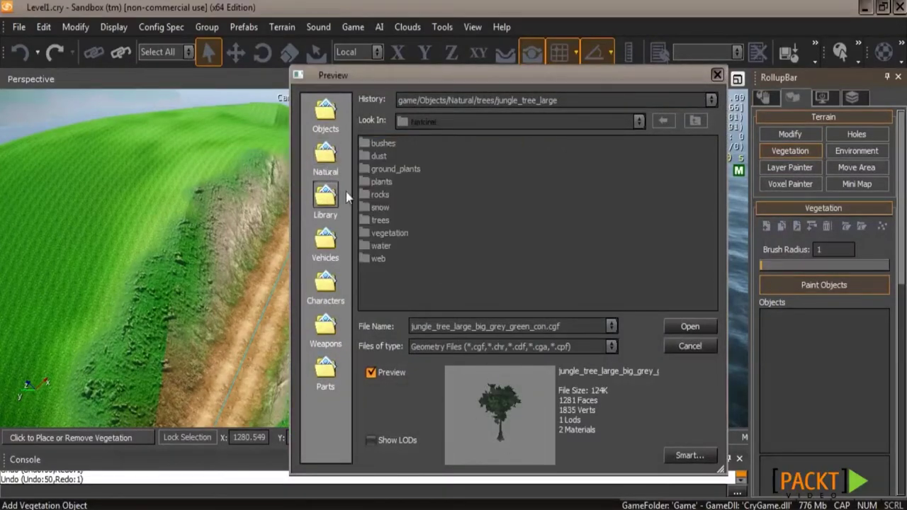
pyautogui.doubleClick(376, 220)
pyautogui.doubleClick(381, 208)
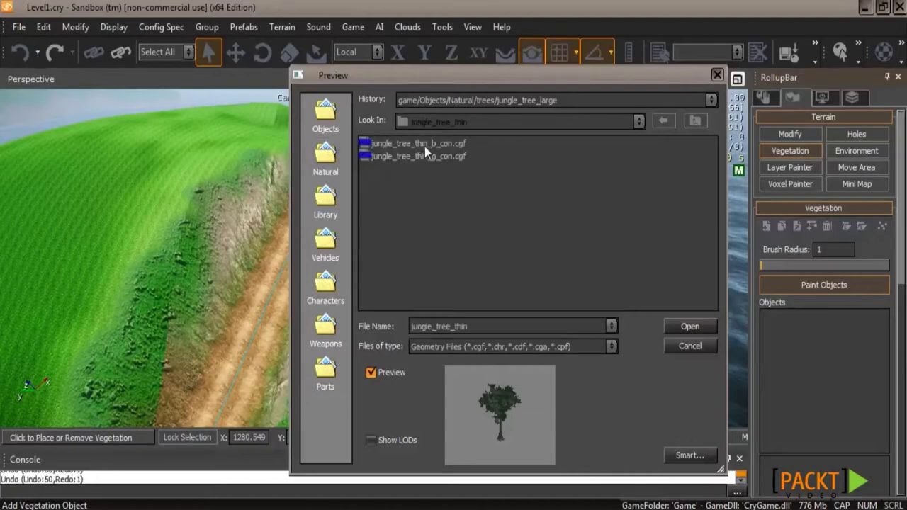
pyautogui.click(424, 146)
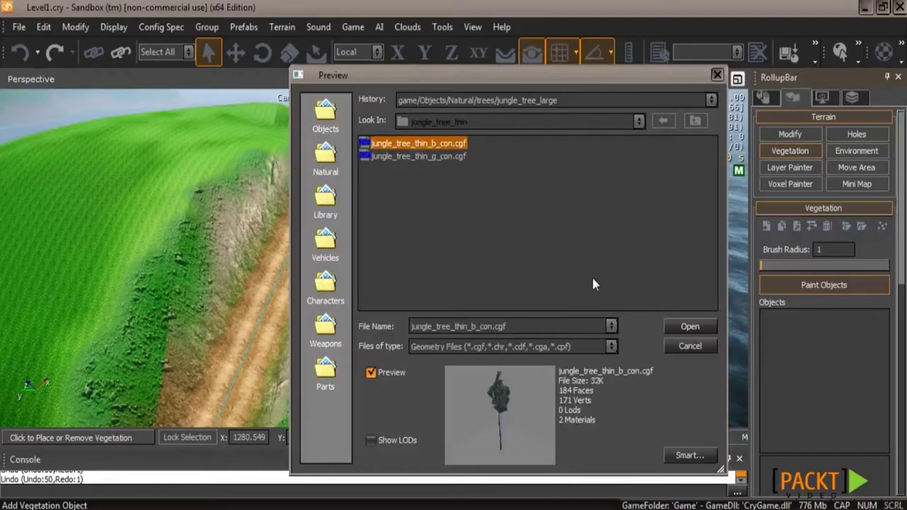
pyautogui.click(690, 327)
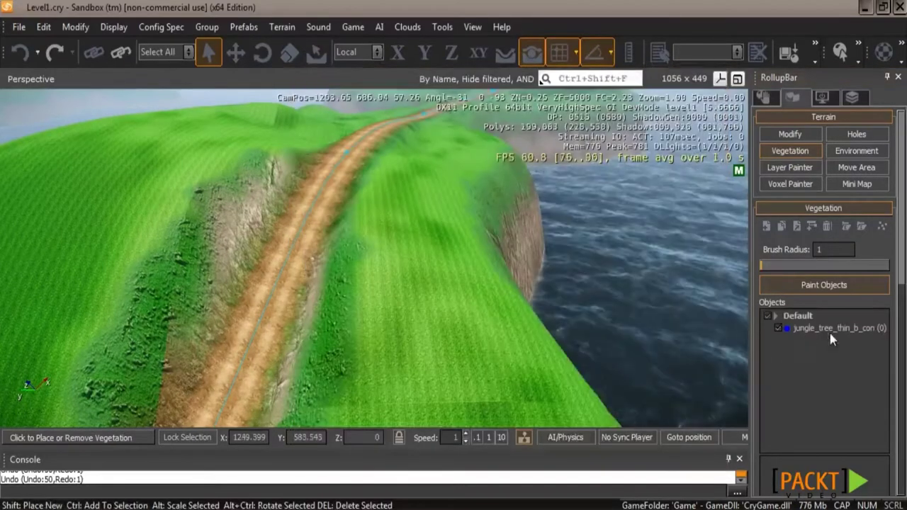
pyautogui.click(799, 329)
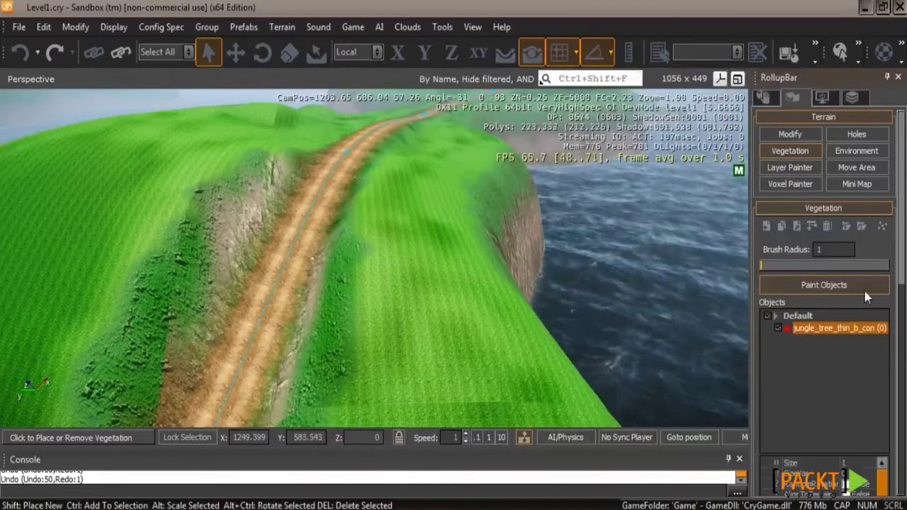
# Paint a first test stroke of thin jungle trees onto the grassy slope
pyautogui.moveTo(899, 236); pyautogui.dragTo(902, 347)
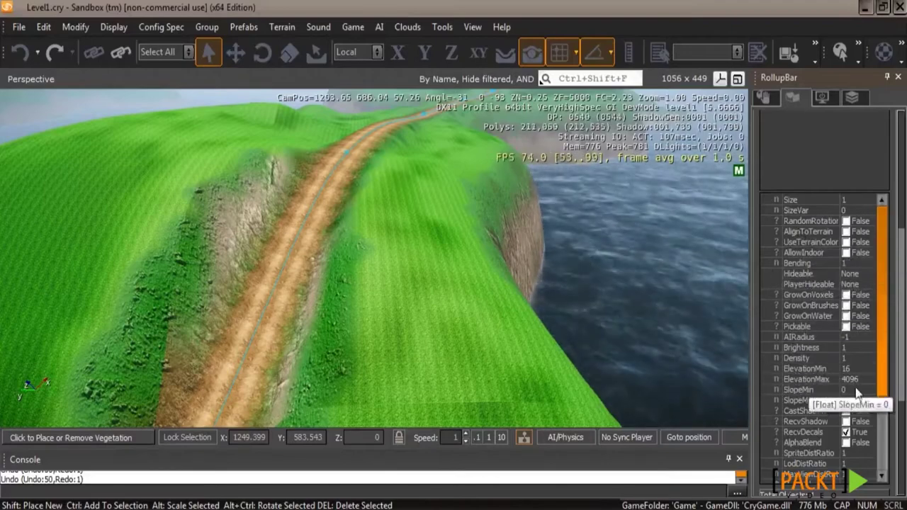
pyautogui.moveTo(592, 298); pyautogui.dragTo(593, 299, button='right')
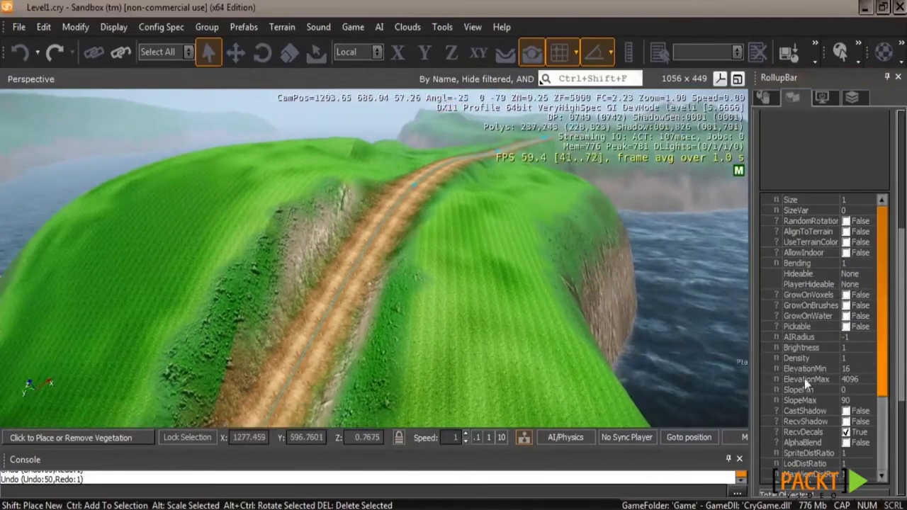
pyautogui.scroll(5, 900, 399)
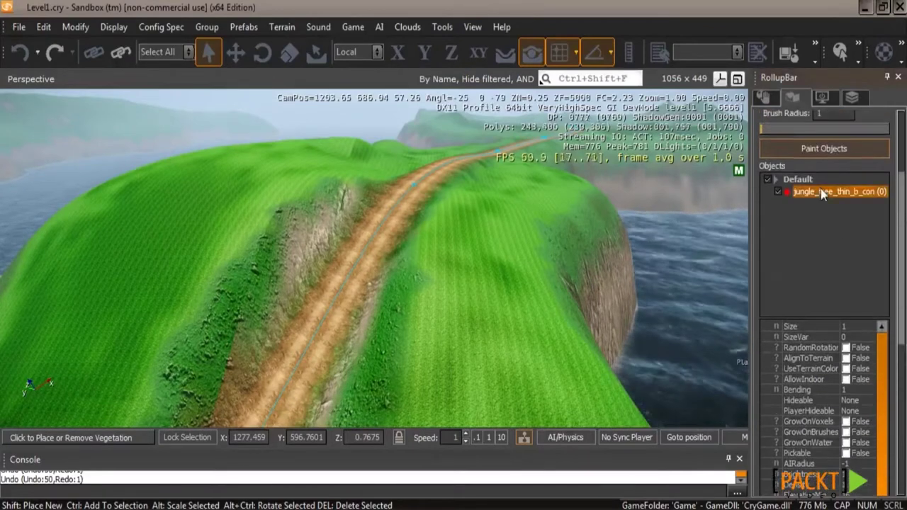
pyautogui.click(790, 152)
pyautogui.click(769, 149)
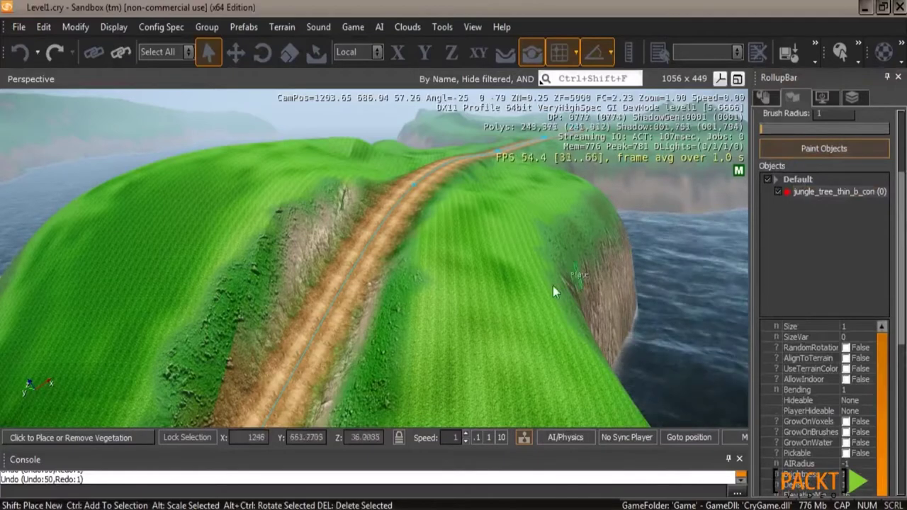
pyautogui.moveTo(477, 348)
pyautogui.mouseDown()
pyautogui.moveTo(492, 365)
pyautogui.moveTo(545, 378)
pyautogui.moveTo(563, 338)
pyautogui.moveTo(503, 249)
pyautogui.moveTo(505, 215)
pyautogui.moveTo(464, 277)
pyautogui.moveTo(450, 377)
pyautogui.moveTo(526, 409)
pyautogui.moveTo(503, 385)
pyautogui.mouseUp()
pyautogui.moveTo(503, 384); pyautogui.dragTo(464, 367, button='right')
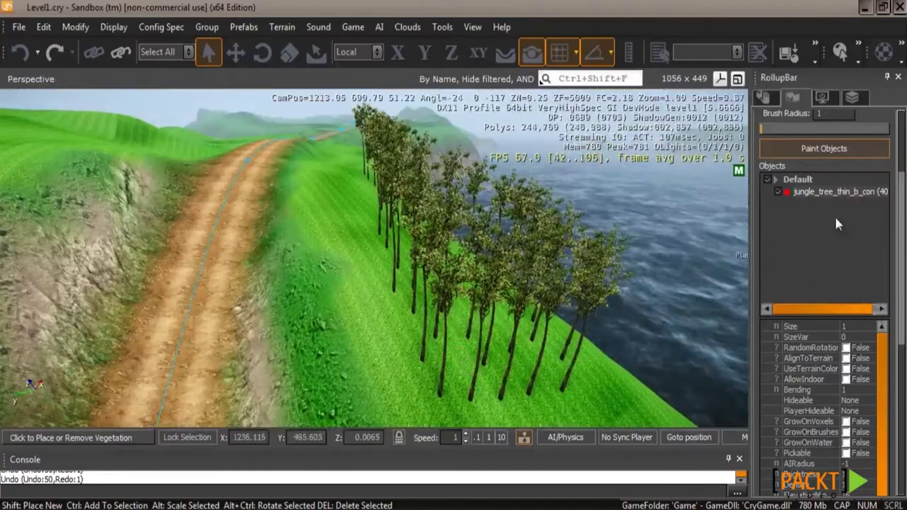
# Raise the brush radius to 34, paint trees across the whole hill, then undo them
pyautogui.click(793, 130)
pyautogui.moveTo(793, 130); pyautogui.dragTo(804, 130)
pyautogui.moveTo(361, 334); pyautogui.dragTo(348, 338, button='right')
pyautogui.scroll(-5, 348, 338)
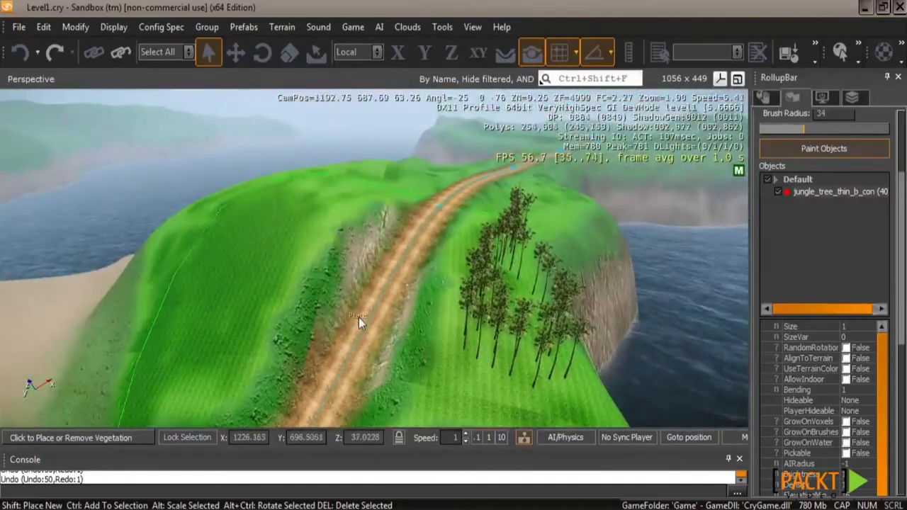
pyautogui.moveTo(358, 317); pyautogui.dragTo(343, 277)
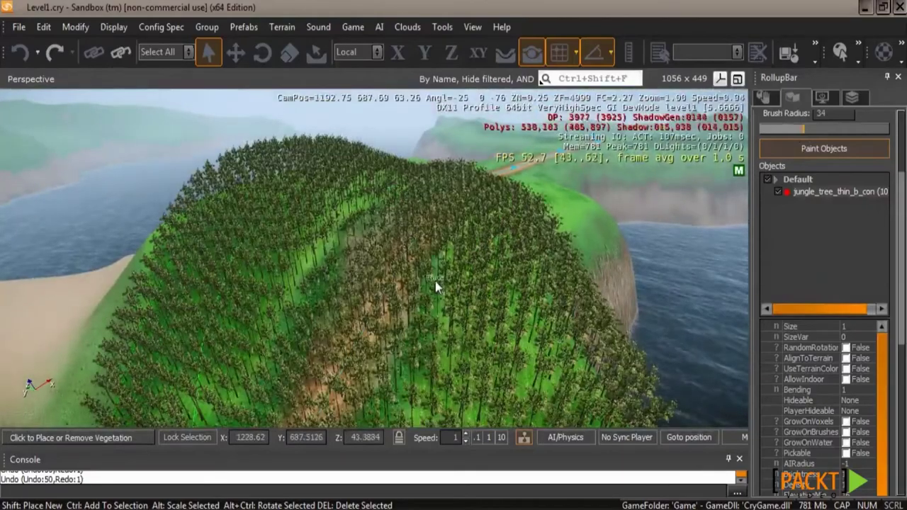
pyautogui.scroll(3, 435, 282)
pyautogui.moveTo(443, 304); pyautogui.dragTo(442, 304, button='right')
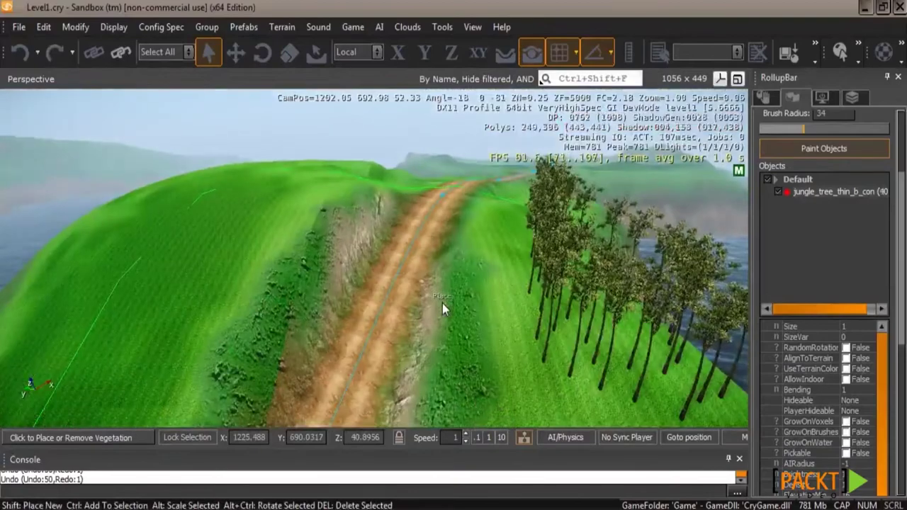
pyautogui.hotkey('ctrl', 'z')
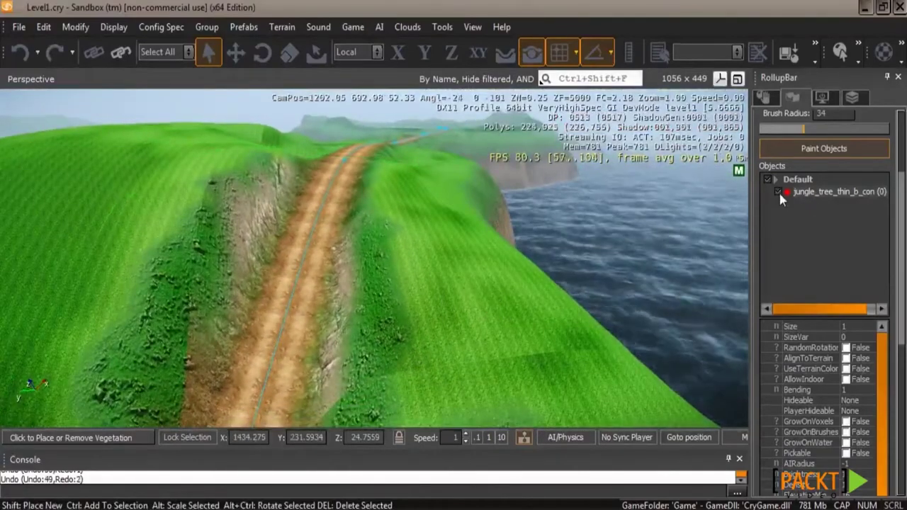
# Raise the tree Density to 24.1 and paint a scattered test stroke on the hill
pyautogui.click(274, 228)
pyautogui.keyDown('ctrl'); pyautogui.click(294, 234); pyautogui.keyUp('ctrl')
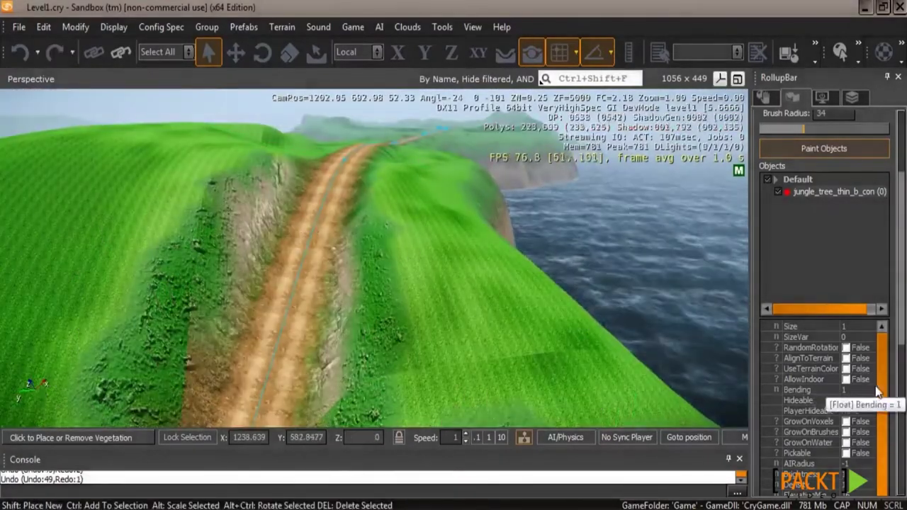
pyautogui.scroll(-2, 885, 419)
pyautogui.scroll(-1, 884, 418)
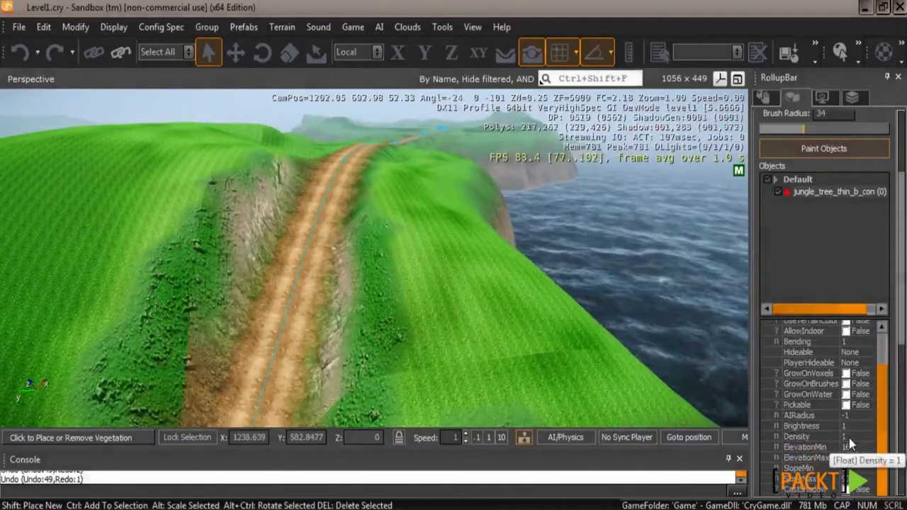
pyautogui.click(849, 438)
pyautogui.click(871, 436)
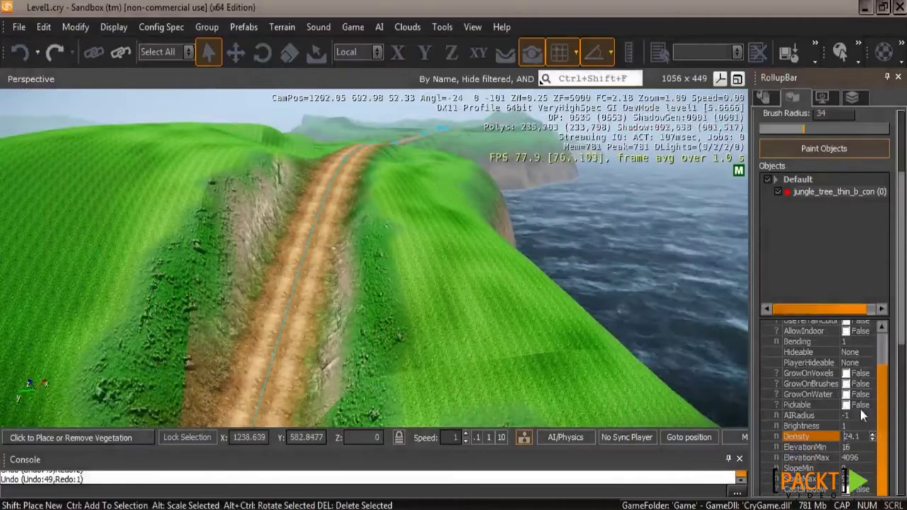
pyautogui.click(287, 296)
pyautogui.moveTo(443, 293); pyautogui.dragTo(446, 294, button='right')
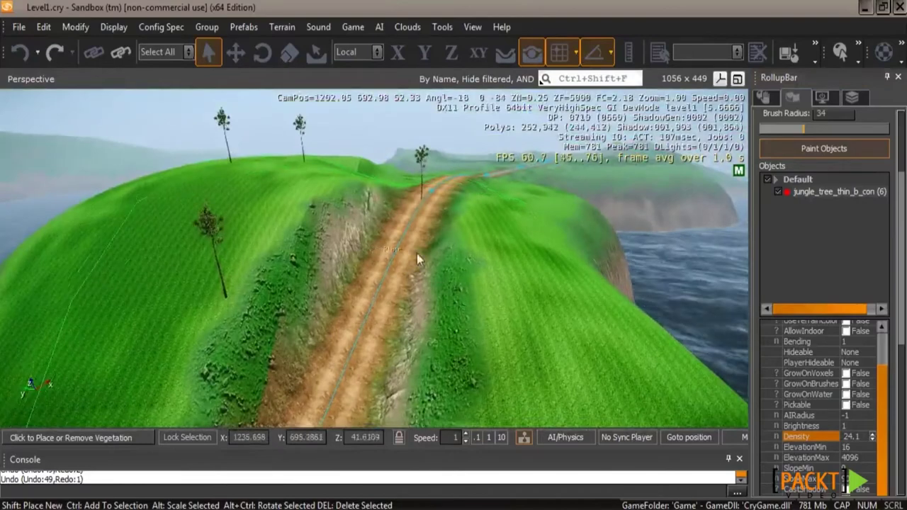
# Set Density to 2, undo the test trees, and shrink the brush radius to 2
pyautogui.click(843, 437)
pyautogui.write('2')
pyautogui.press('Return')
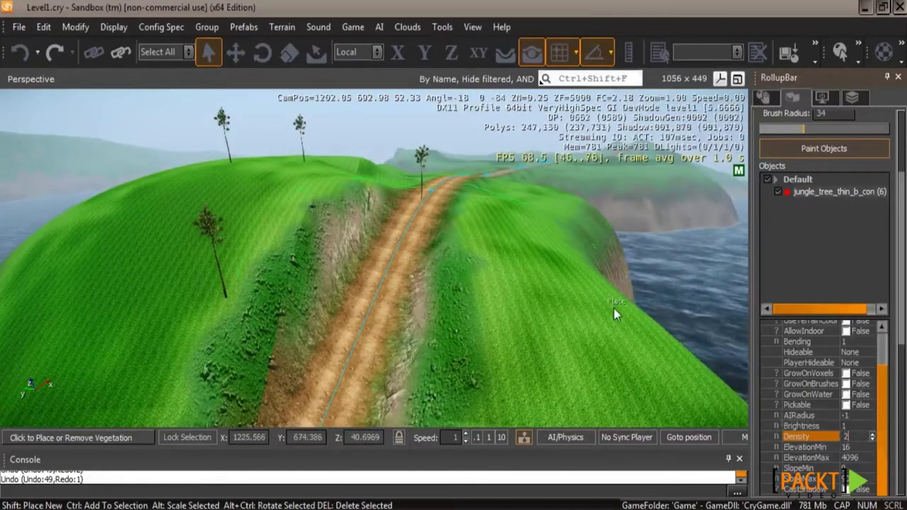
pyautogui.hotkey('ctrl', 'z')
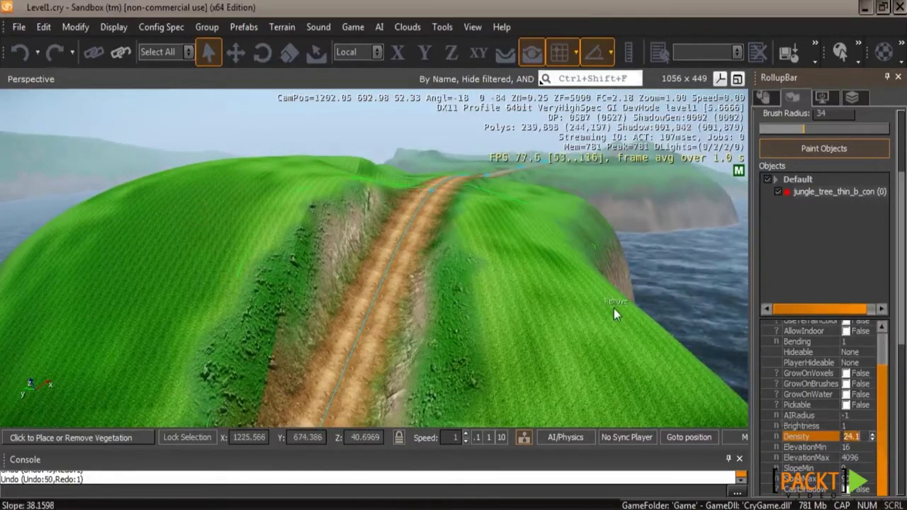
pyautogui.click(851, 438)
pyautogui.write('2')
pyautogui.press('Return')
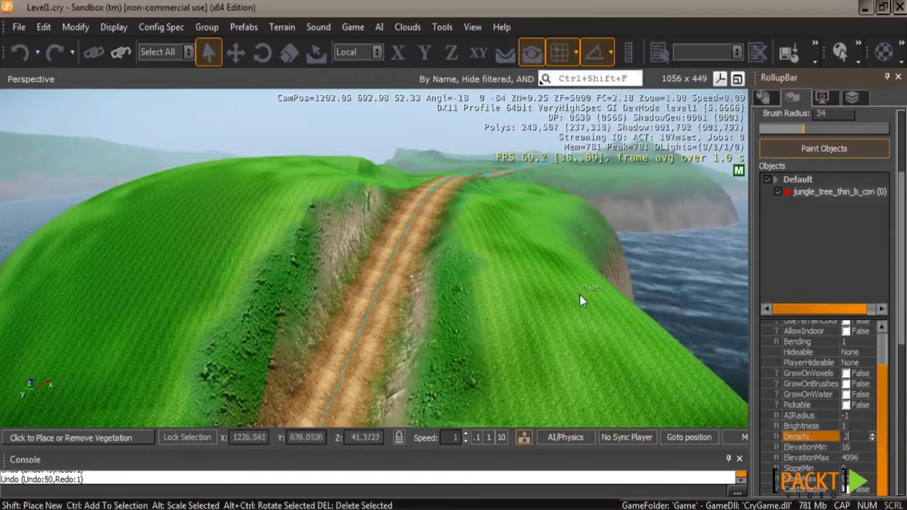
pyautogui.moveTo(803, 129); pyautogui.dragTo(765, 129)
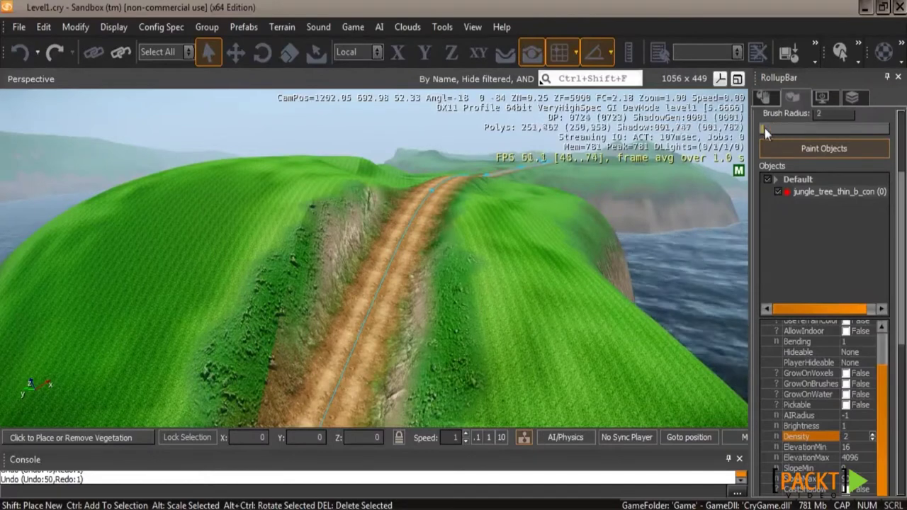
# Add jungle_tree_thin_g_con.cgf as a second vegetation object under Default
pyautogui.click(800, 194)
pyautogui.rightClick(798, 207)
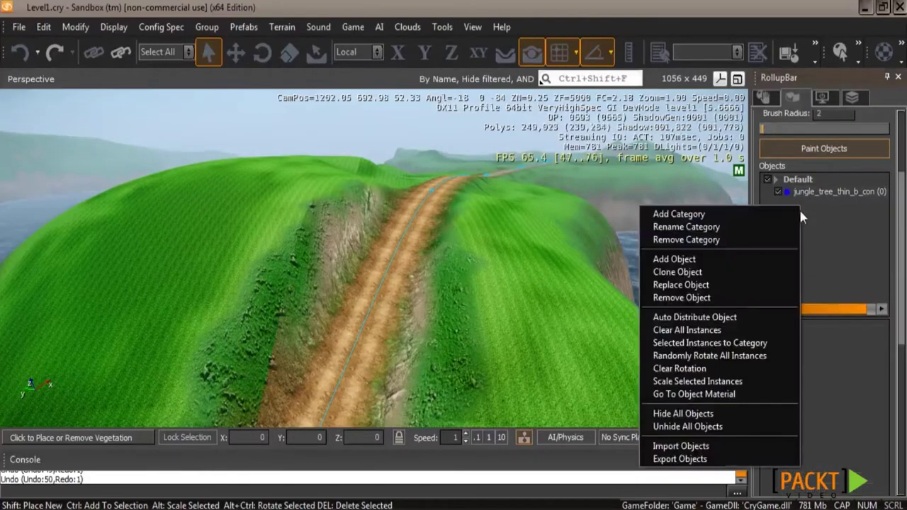
pyautogui.click(682, 262)
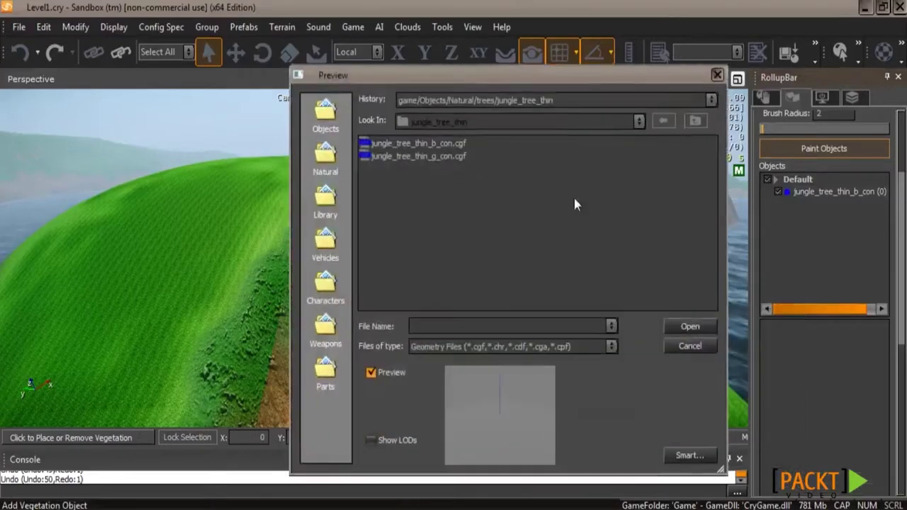
pyautogui.click(414, 156)
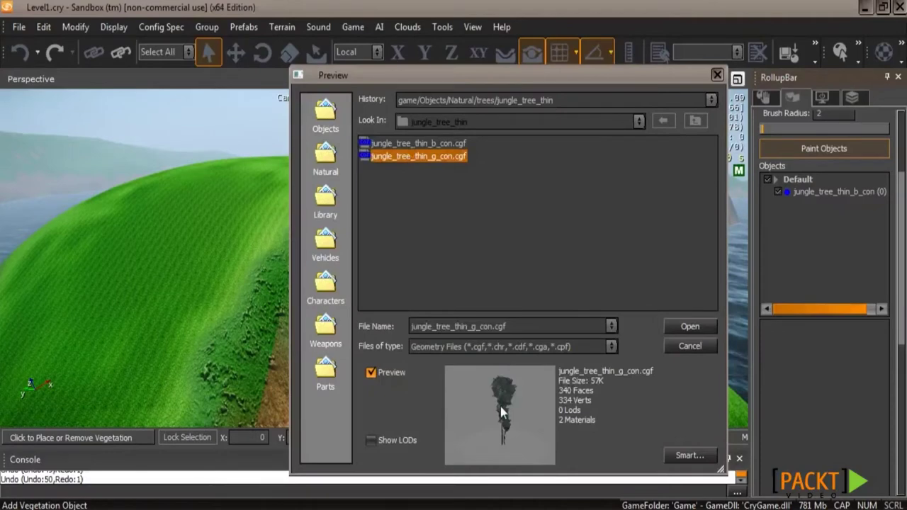
pyautogui.click(689, 326)
# Select both jungle_tree_thin_b_con and jungle_tree_thin_g_con in the Objects list
pyautogui.rightClick(802, 207)
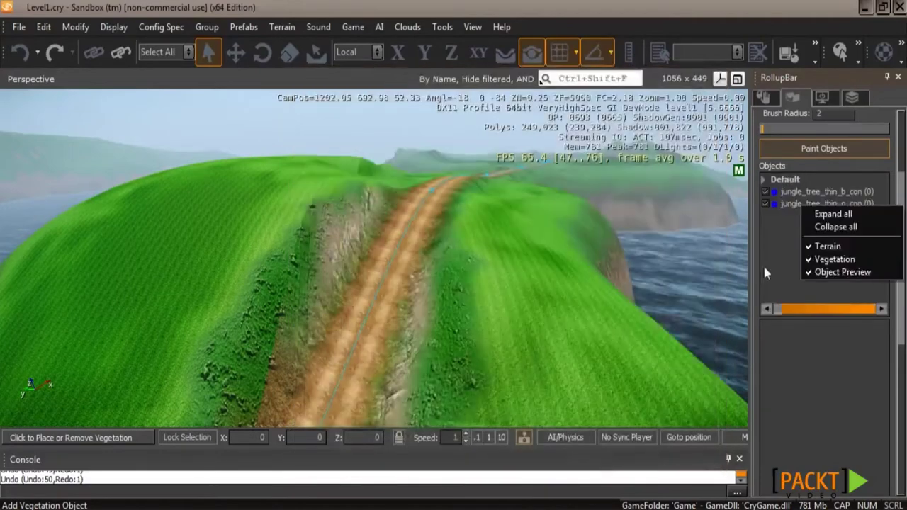
pyautogui.click(769, 262)
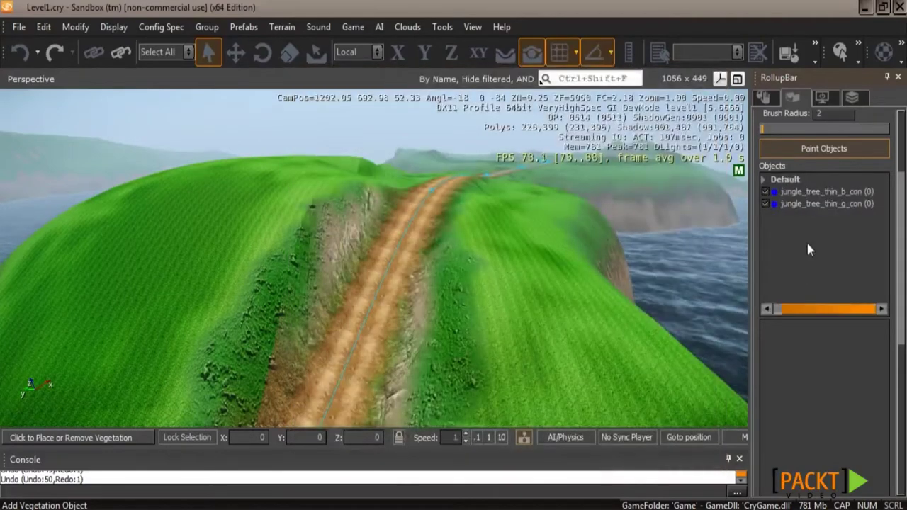
pyautogui.click(809, 193)
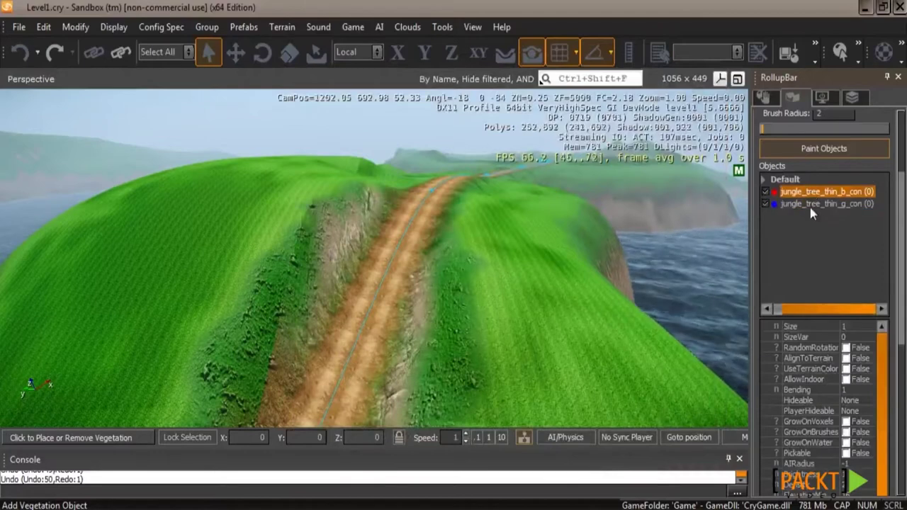
pyautogui.keyDown('ctrl'); pyautogui.click(810, 205); pyautogui.keyUp('ctrl')
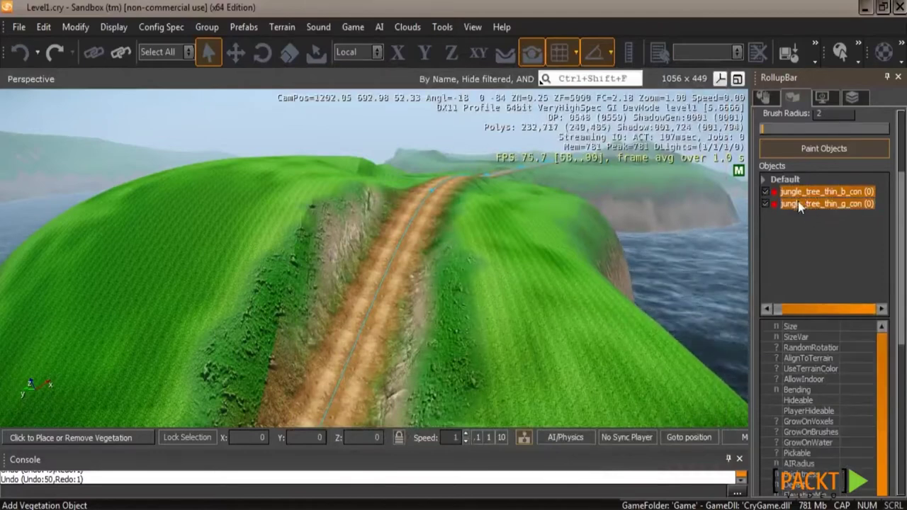
# Paint 22 jungle trees (12 b_con, 10 g_con) beside the dirt road and inspect them
pyautogui.moveTo(580, 307)
pyautogui.mouseDown()
pyautogui.moveTo(571, 353)
pyautogui.moveTo(532, 296)
pyautogui.moveTo(531, 271)
pyautogui.mouseUp()
pyautogui.moveTo(572, 351)
pyautogui.mouseDown(button='right')
pyautogui.moveTo(617, 381)
pyautogui.moveTo(514, 291)
pyautogui.moveTo(511, 271)
pyautogui.mouseUp(button='right')
pyautogui.press('w')
pyautogui.scroll(3, 904, 281)
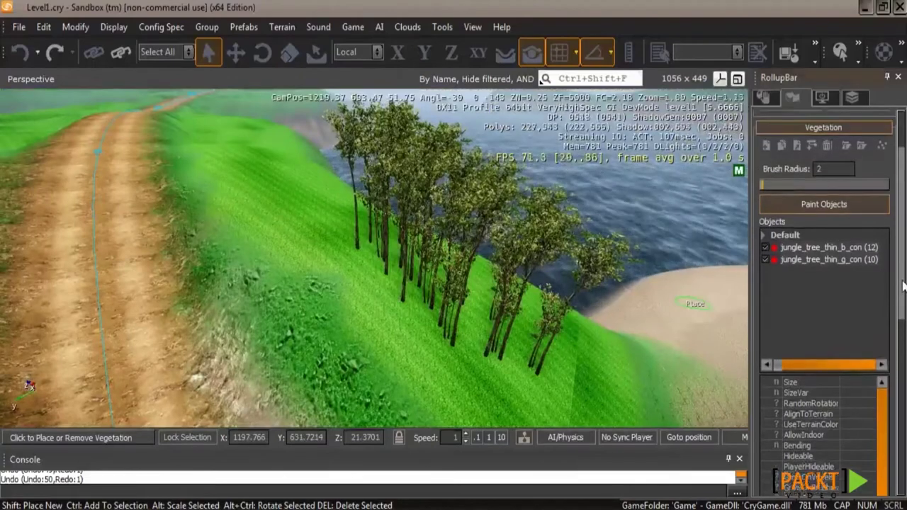
pyautogui.scroll(-5, 904, 280)
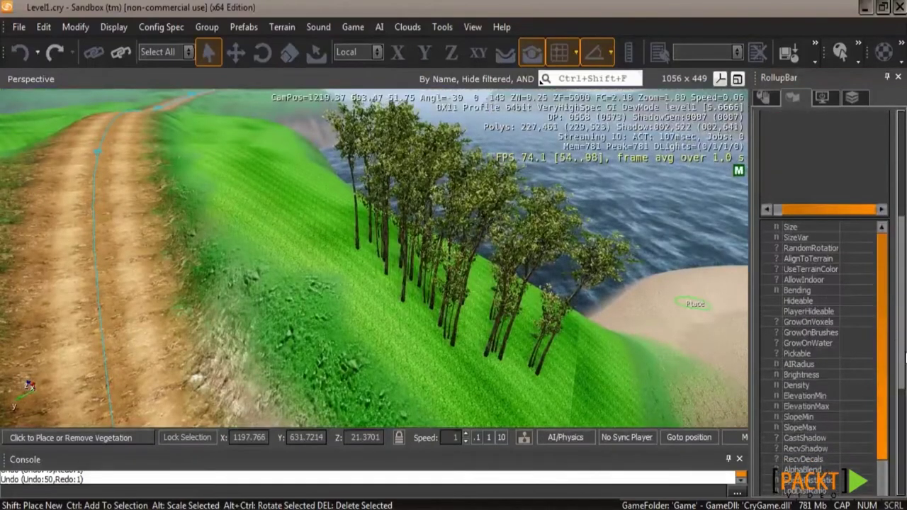
pyautogui.scroll(2, 903, 370)
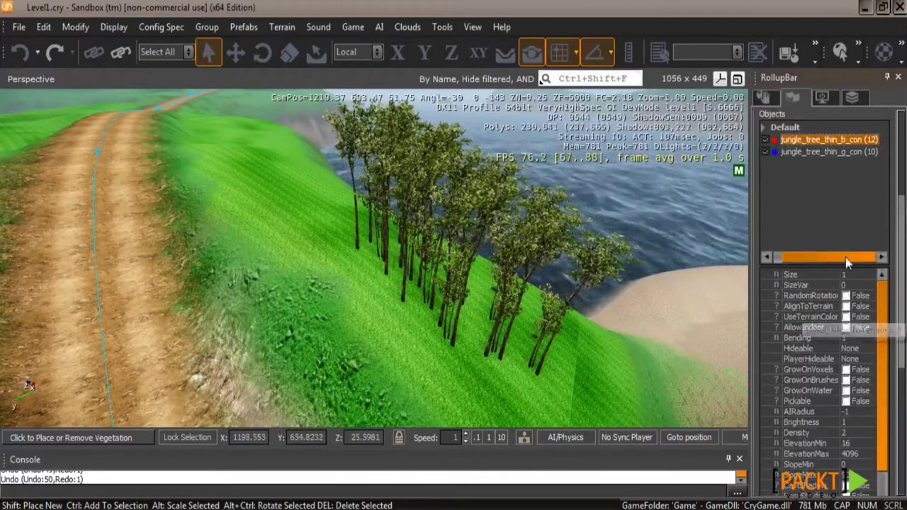
pyautogui.keyDown('ctrl'); pyautogui.click(813, 153); pyautogui.keyUp('ctrl')
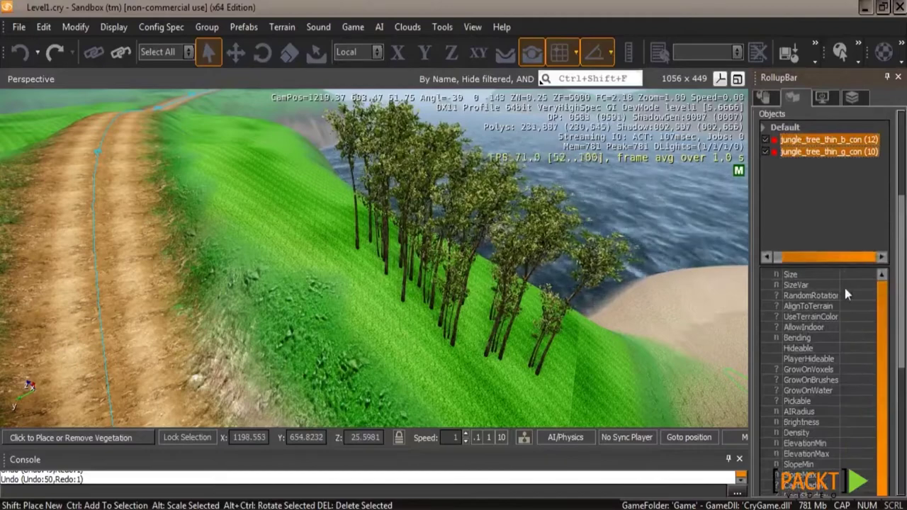
pyautogui.keyDown('ctrl'); pyautogui.click(805, 153); pyautogui.keyUp('ctrl')
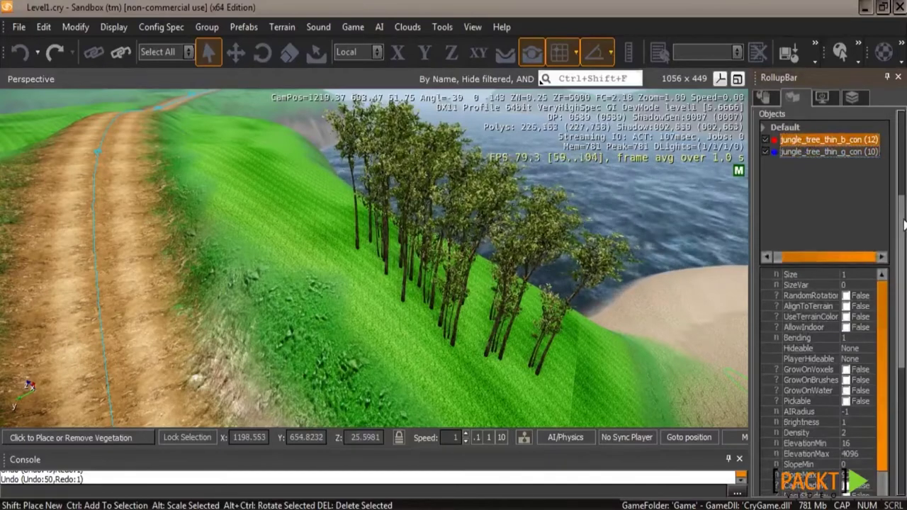
pyautogui.scroll(-3, 905, 224)
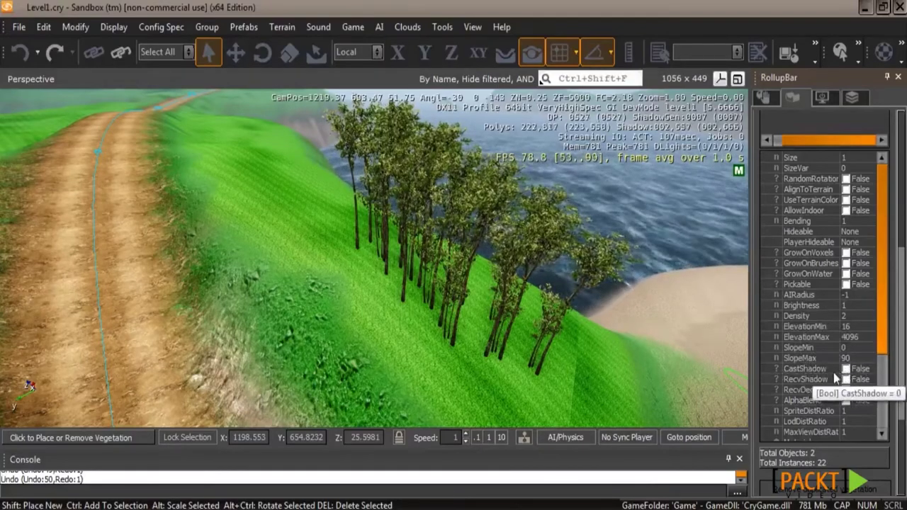
# Turn CastShadow on for the jungle trees, then switch it back off
pyautogui.click(846, 370)
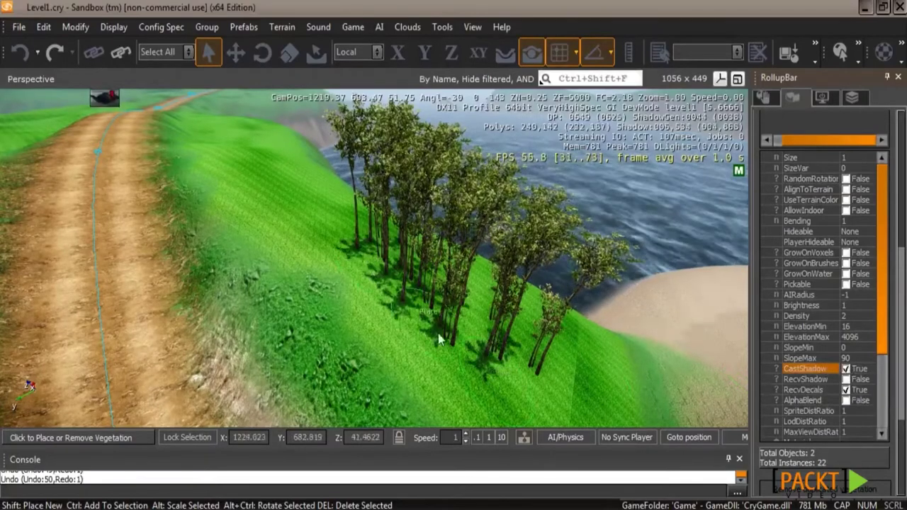
pyautogui.click(845, 369)
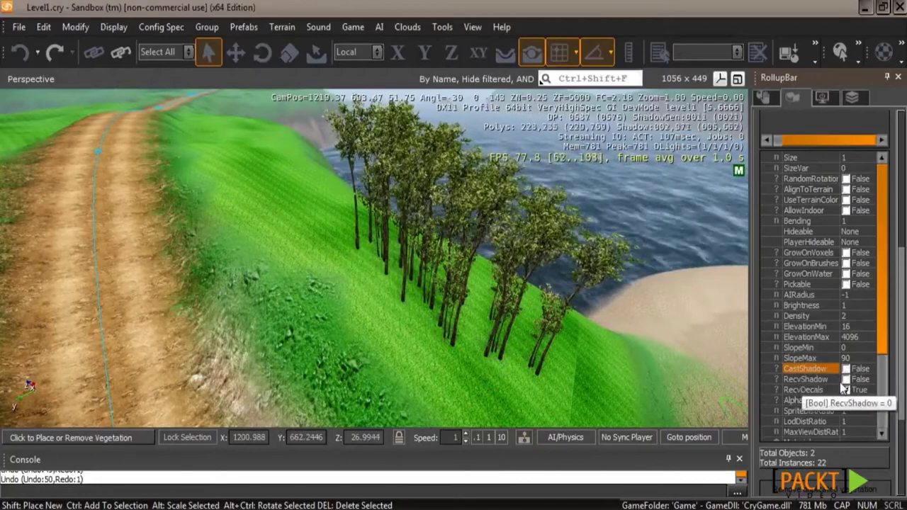
pyautogui.scroll(-1, 884, 362)
pyautogui.moveTo(884, 361); pyautogui.dragTo(884, 415)
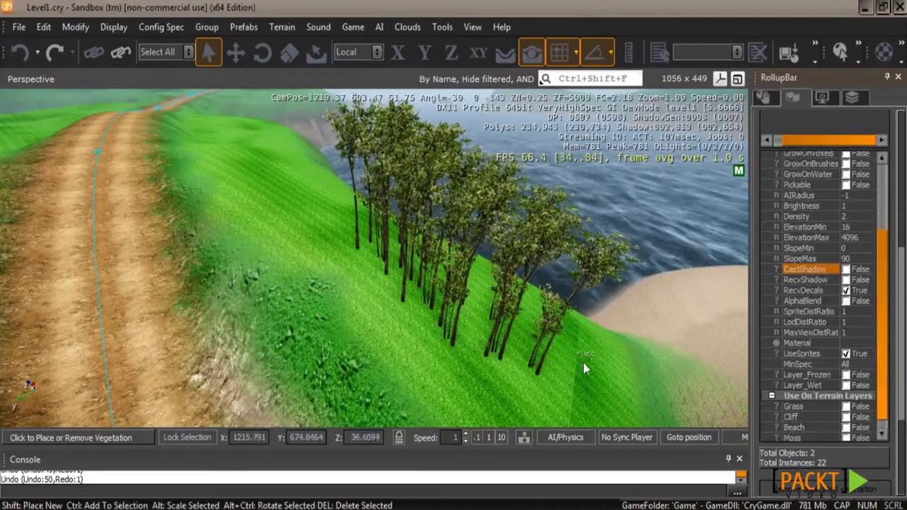
pyautogui.scroll(-5, 606, 357)
pyautogui.scroll(-3, 602, 352)
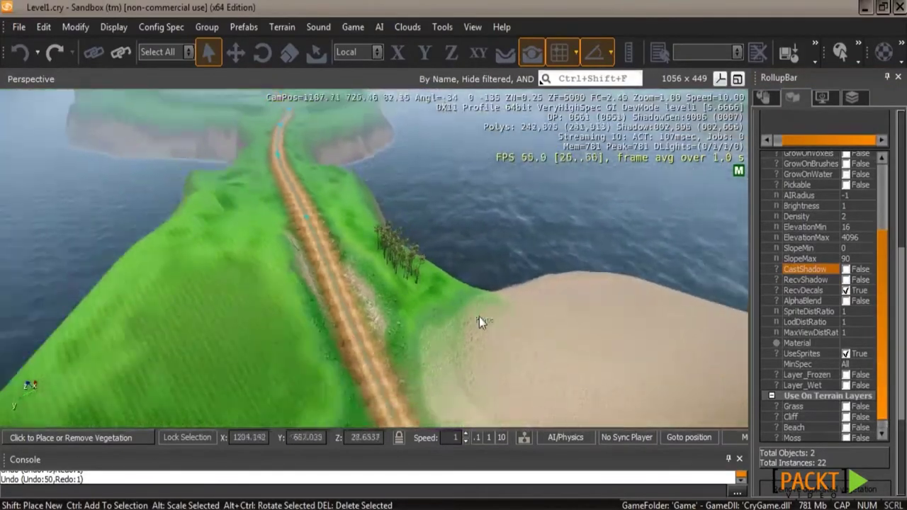
pyautogui.scroll(-3, 393, 277)
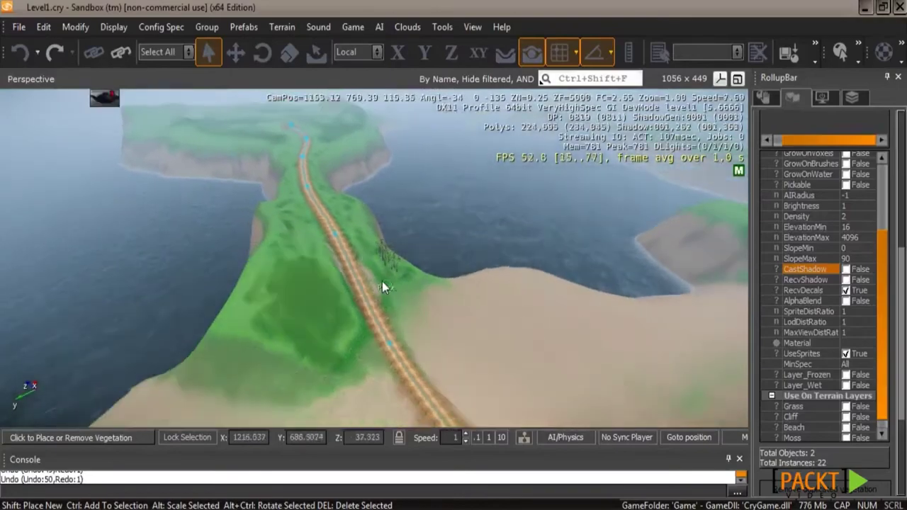
pyautogui.scroll(10, 388, 270)
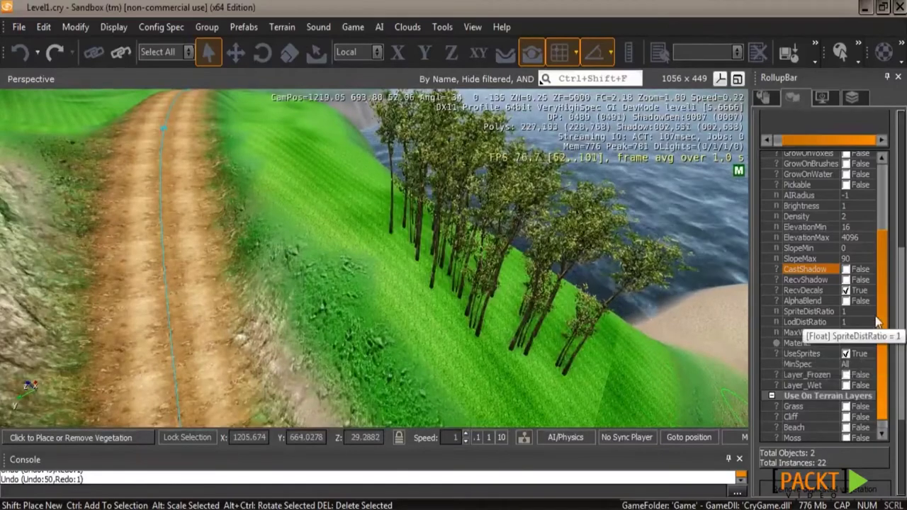
pyautogui.scroll(-1, 889, 319)
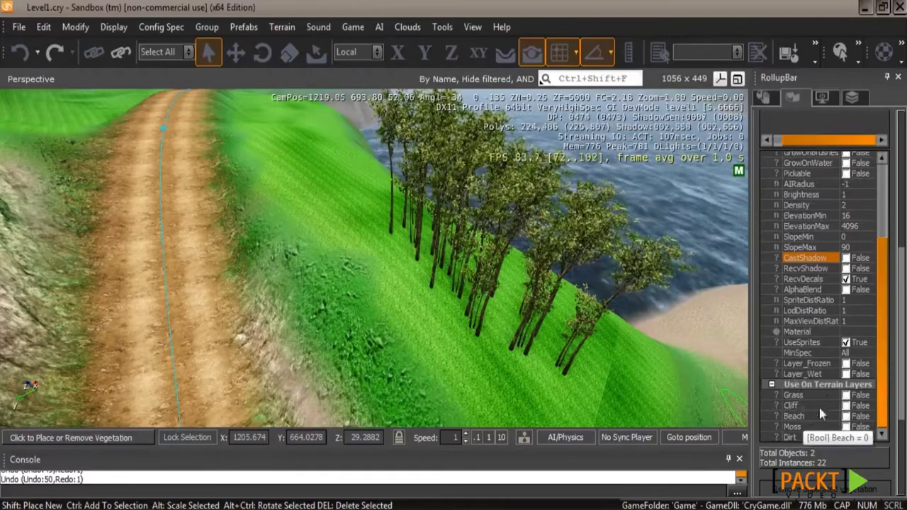
# Enable growing on the Grass terrain layer, check the slope, then disable it again
pyautogui.click(846, 396)
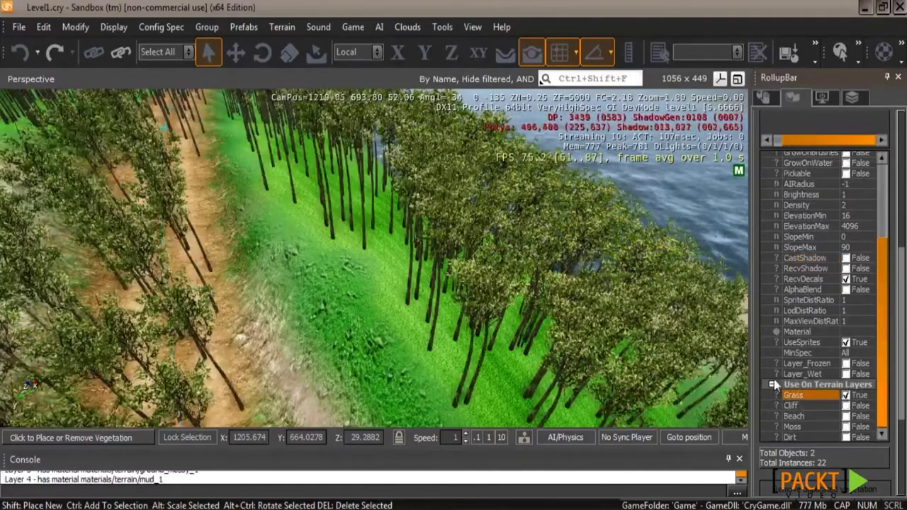
pyautogui.moveTo(306, 353)
pyautogui.mouseDown(button='right')
pyautogui.moveTo(351, 364)
pyautogui.moveTo(306, 352)
pyautogui.moveTo(314, 351)
pyautogui.mouseUp(button='right')
pyautogui.moveTo(341, 292); pyautogui.dragTo(341, 277, button='right')
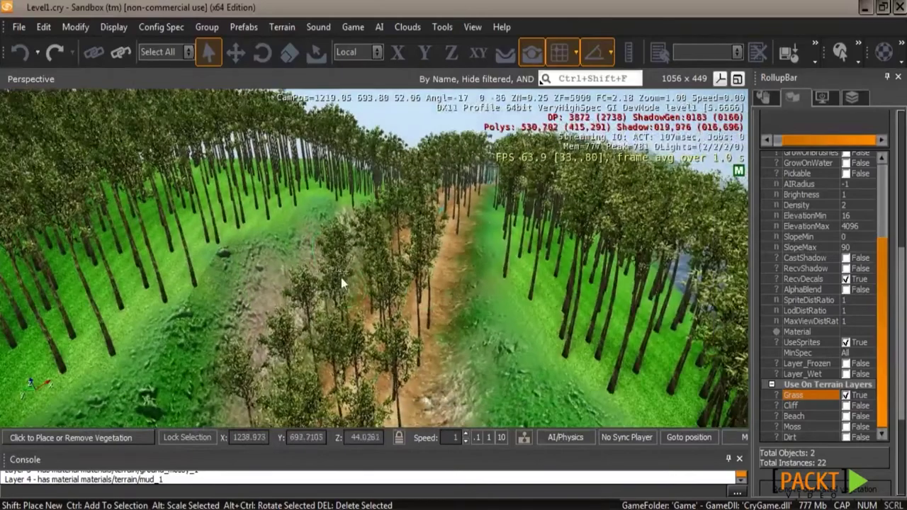
pyautogui.click(846, 396)
pyautogui.moveTo(254, 265); pyautogui.dragTo(387, 284, button='right')
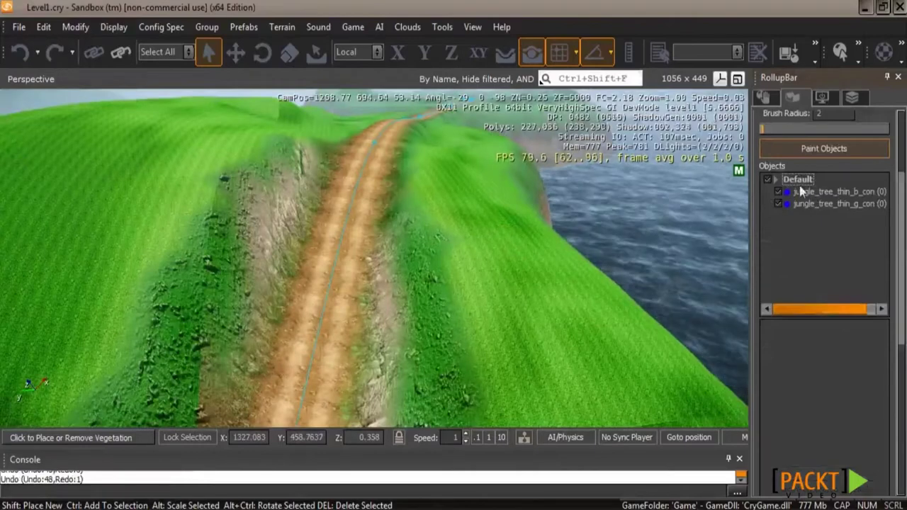
# Rename the Default vegetation category to Small Trees
pyautogui.click(794, 178)
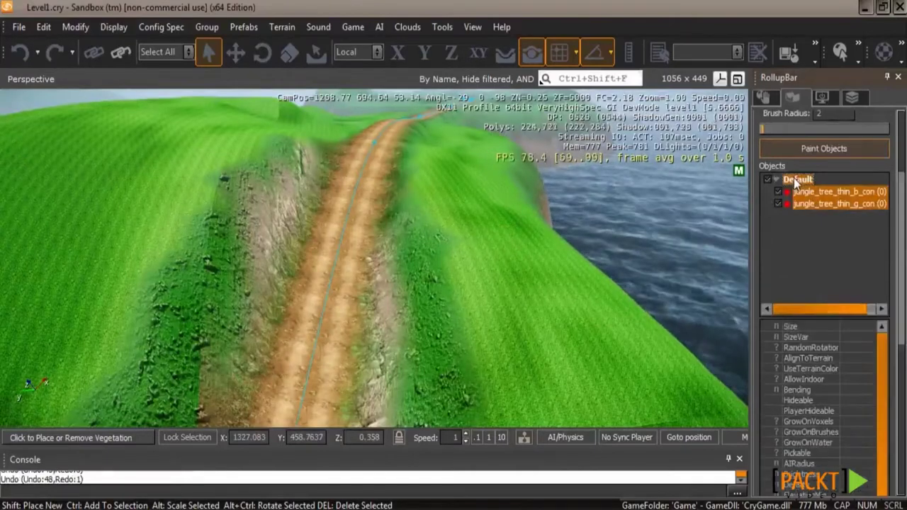
pyautogui.rightClick(797, 183)
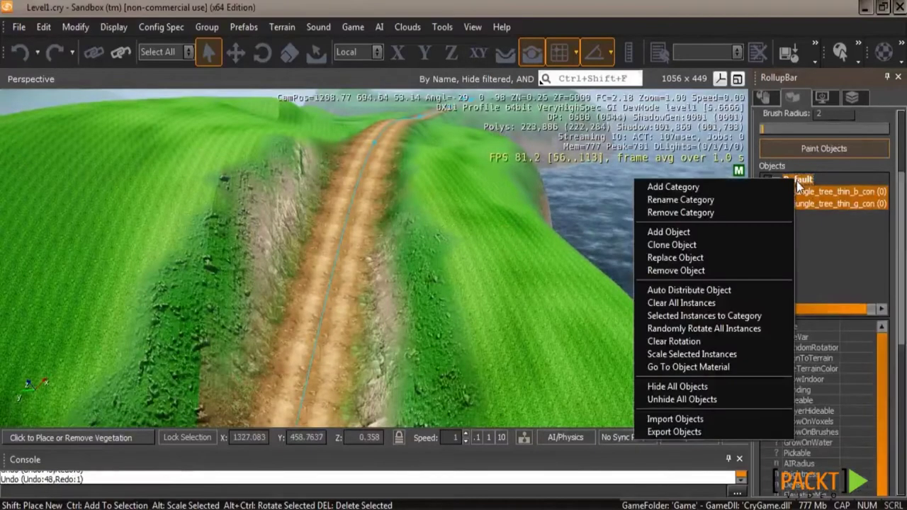
pyautogui.click(680, 201)
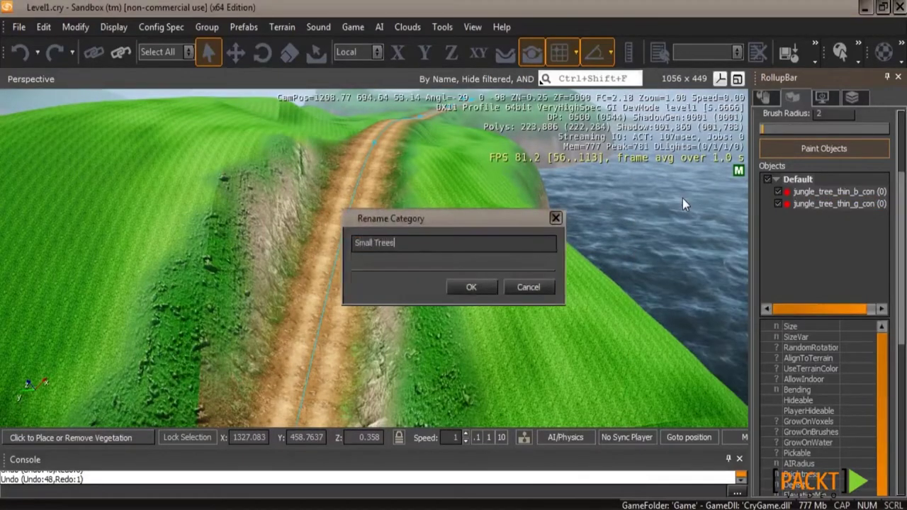
pyautogui.click(480, 291)
# Create a new vegetation category named Bushes and select it
pyautogui.rightClick(791, 203)
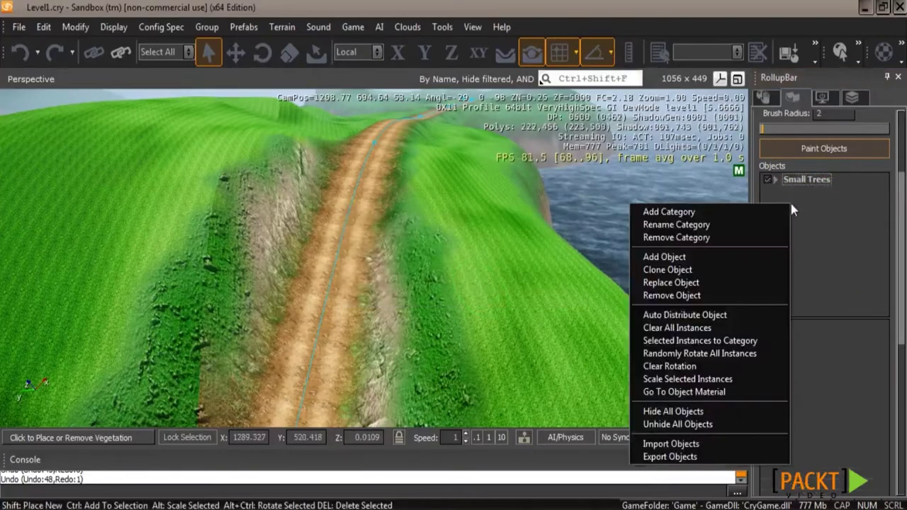
pyautogui.click(731, 212)
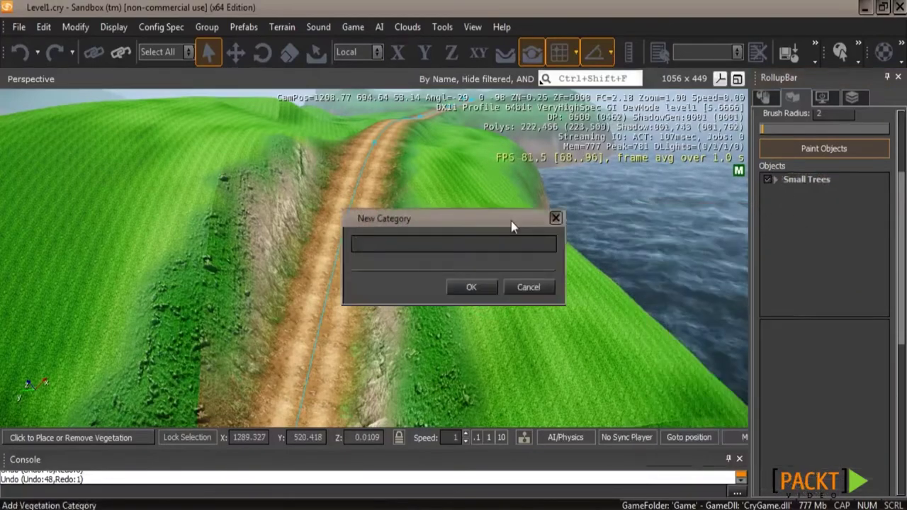
pyautogui.write('ushes')
pyautogui.click(472, 288)
pyautogui.click(772, 204)
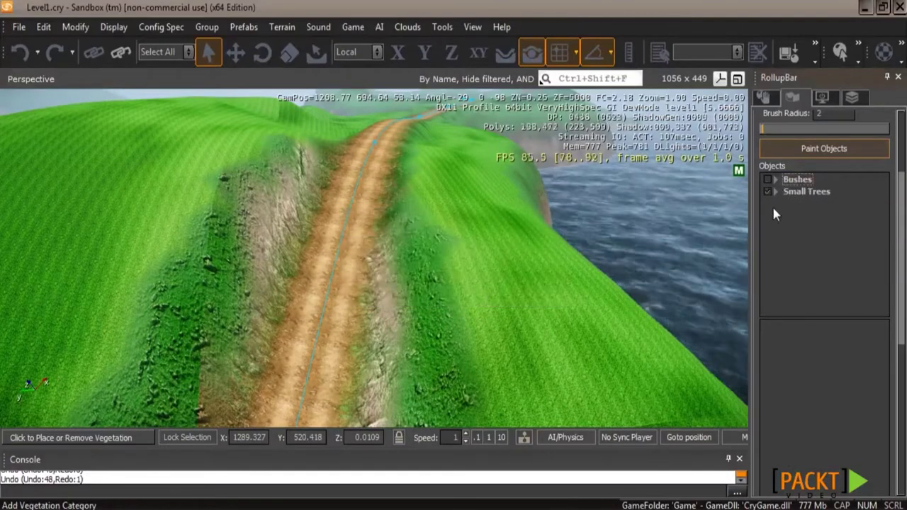
pyautogui.click(776, 189)
pyautogui.click(777, 181)
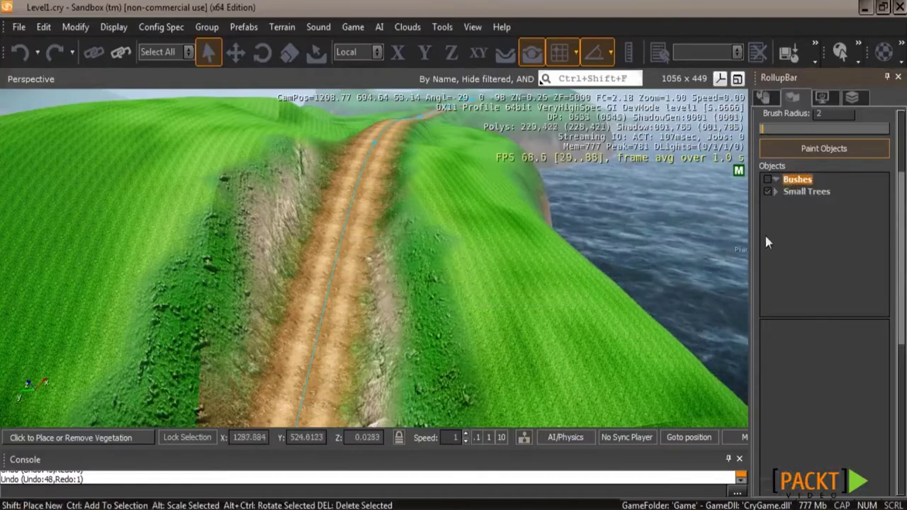
# Add junglebush_big_a.cgf from Natural > bushes > junglebush to the Bushes category
pyautogui.rightClick(797, 180)
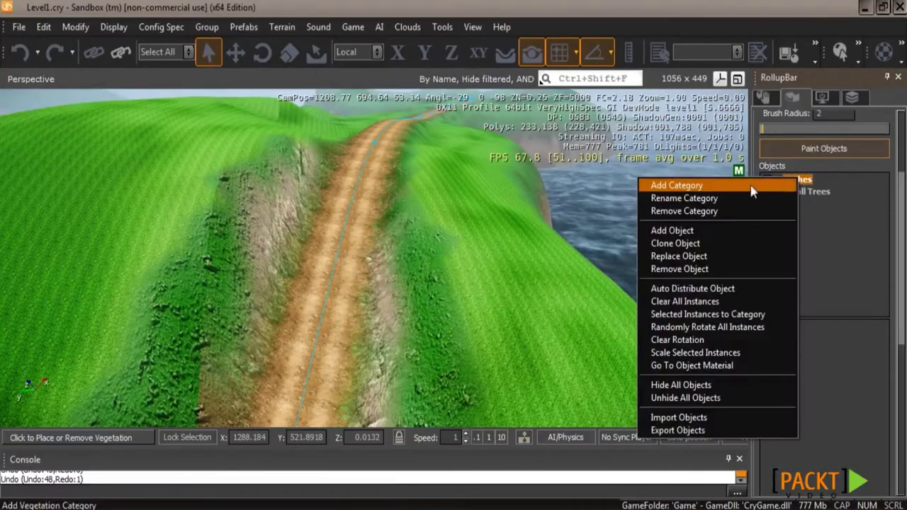
pyautogui.click(689, 231)
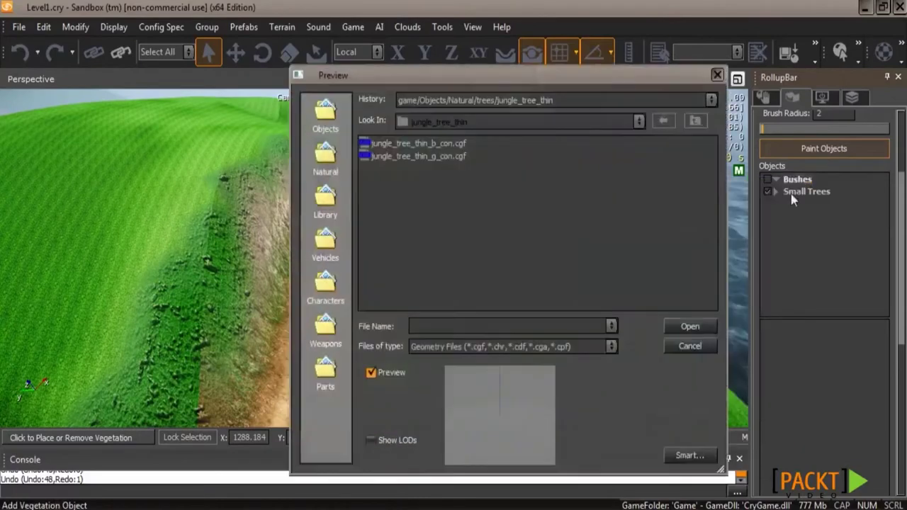
pyautogui.click(326, 151)
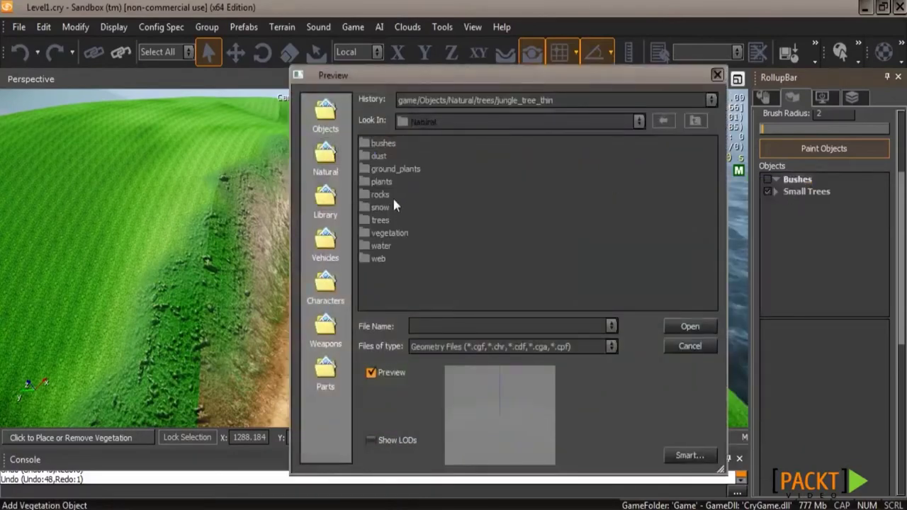
pyautogui.doubleClick(382, 144)
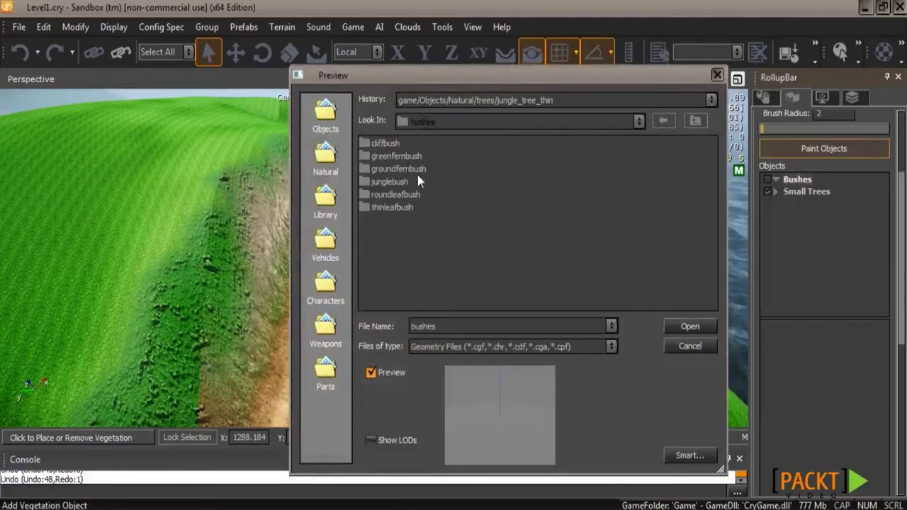
pyautogui.doubleClick(390, 182)
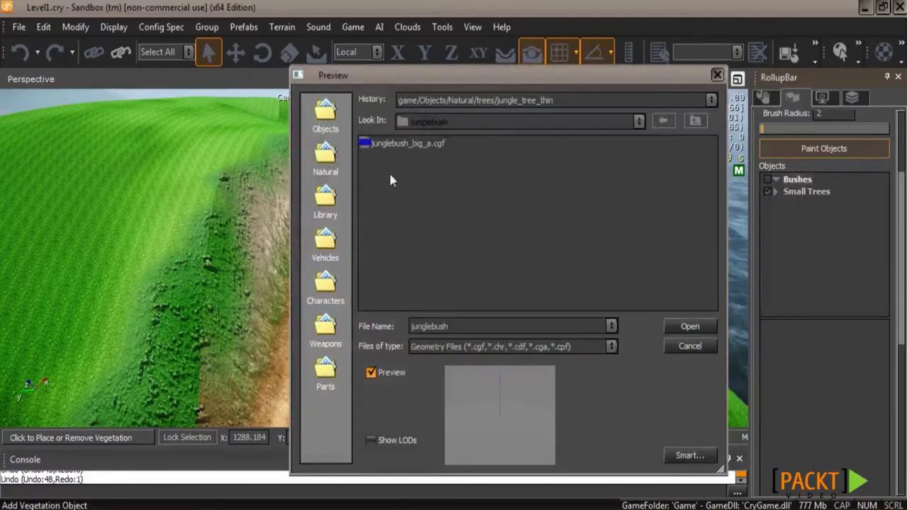
pyautogui.click(406, 145)
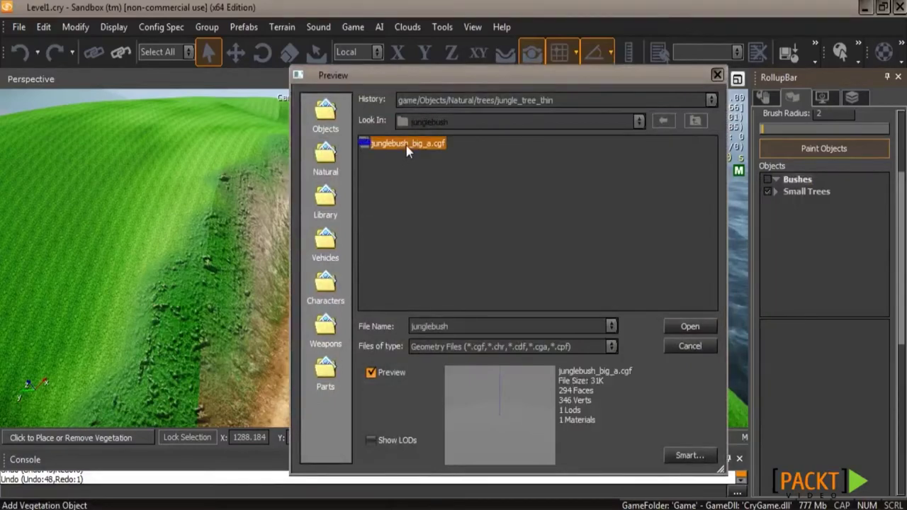
pyautogui.click(707, 324)
pyautogui.click(827, 191)
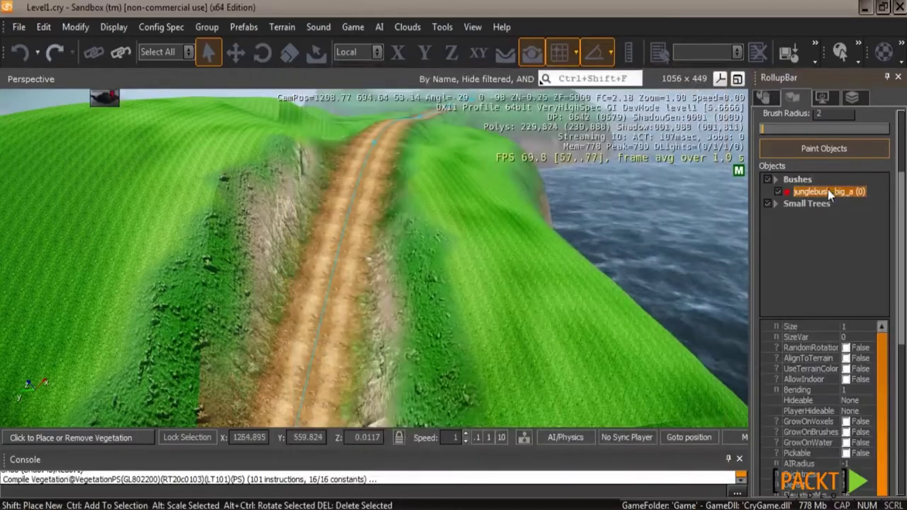
# Set the junglebush_big_a SizeVar to 2 after first trying 0.8
pyautogui.scroll(-3, 900, 371)
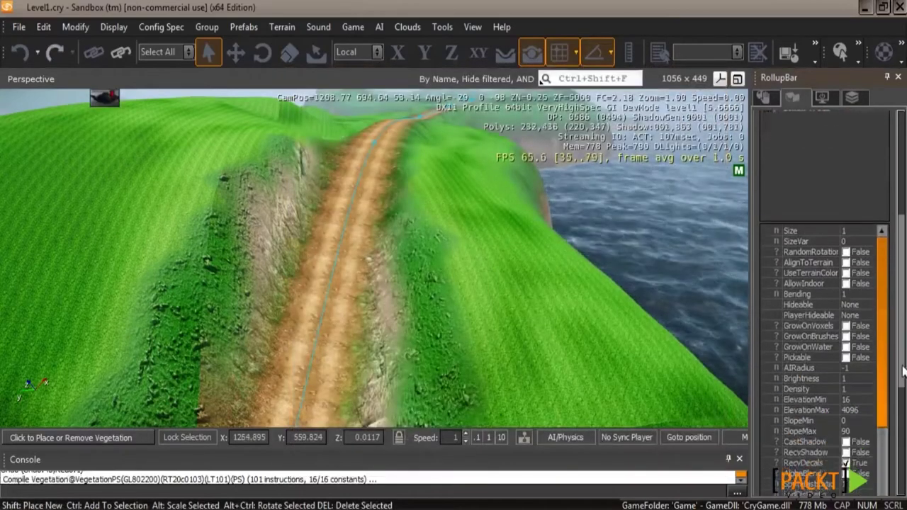
pyautogui.scroll(-1, 903, 370)
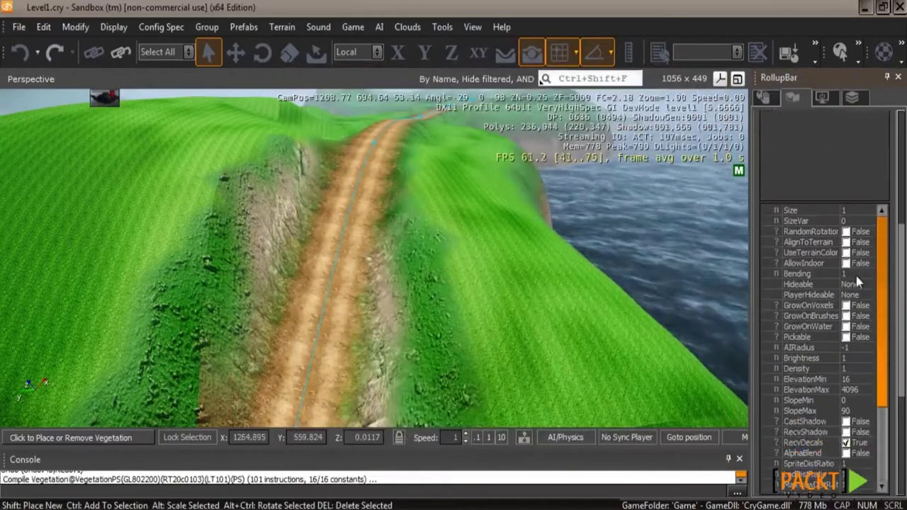
pyautogui.click(854, 221)
pyautogui.write('0.8')
pyautogui.moveTo(874, 222); pyautogui.dragTo(874, 213)
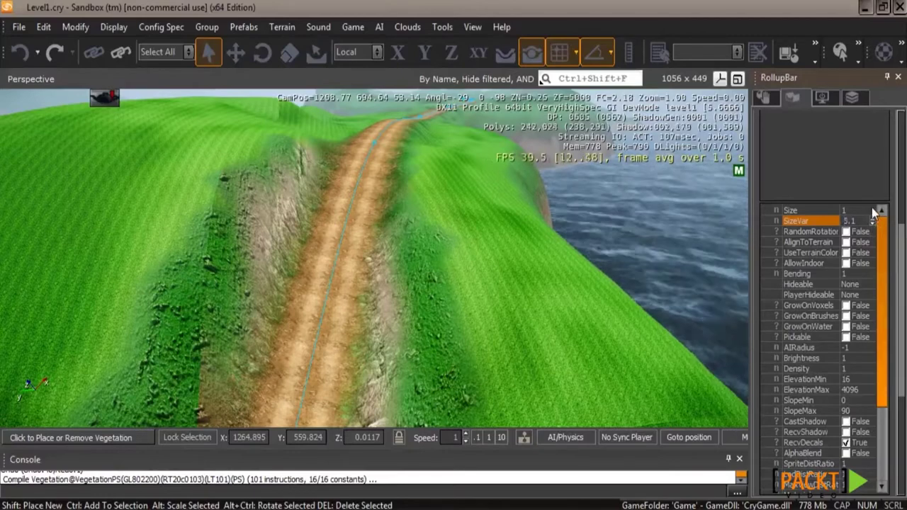
pyautogui.doubleClick(857, 219)
pyautogui.write('2')
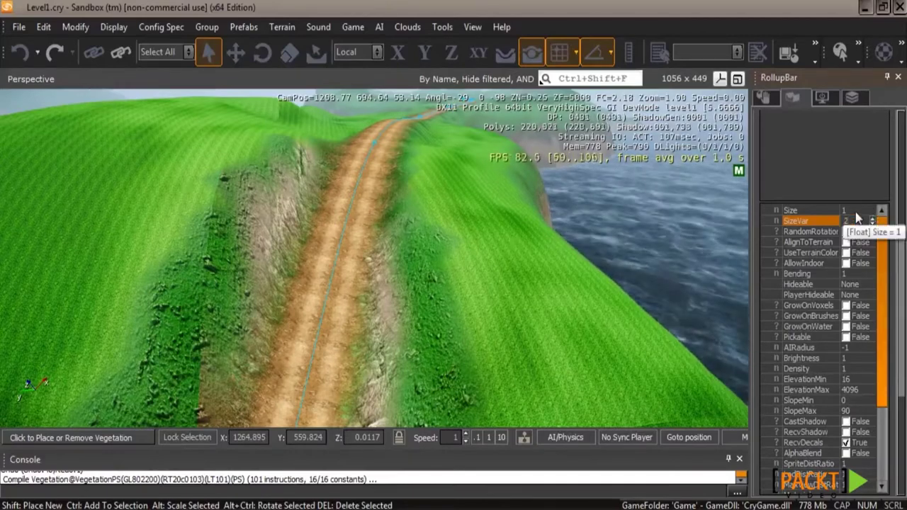
pyautogui.click(822, 282)
pyautogui.click(818, 277)
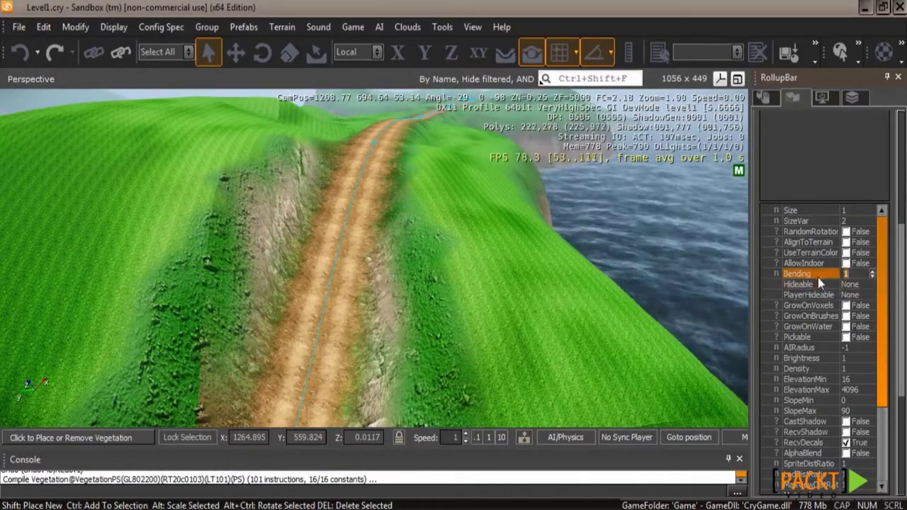
# Paint twenty junglebush_big_a bushes across the grassy slope near the cliff edge
pyautogui.click(542, 309)
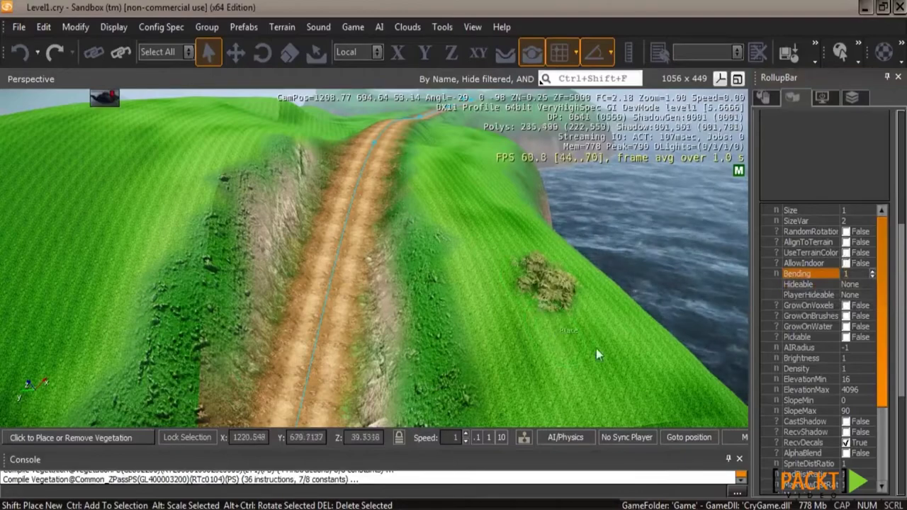
pyautogui.press('w')
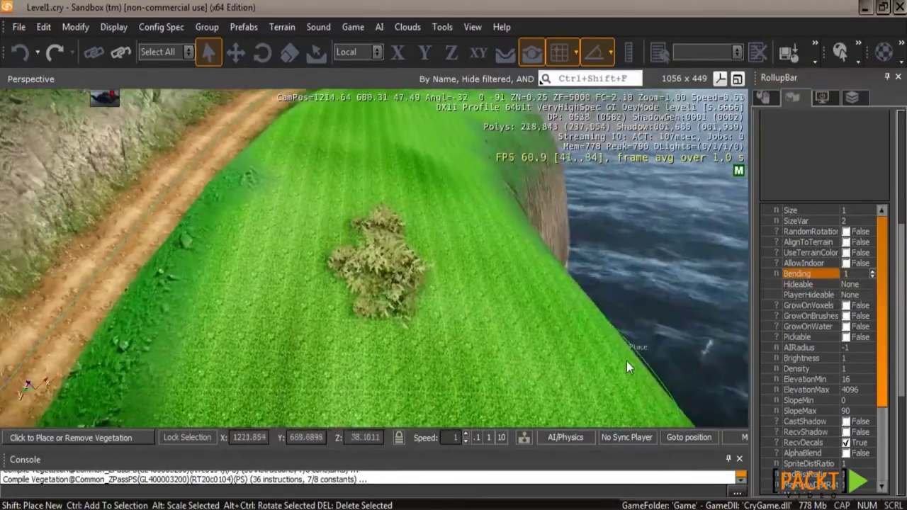
pyautogui.click(578, 316)
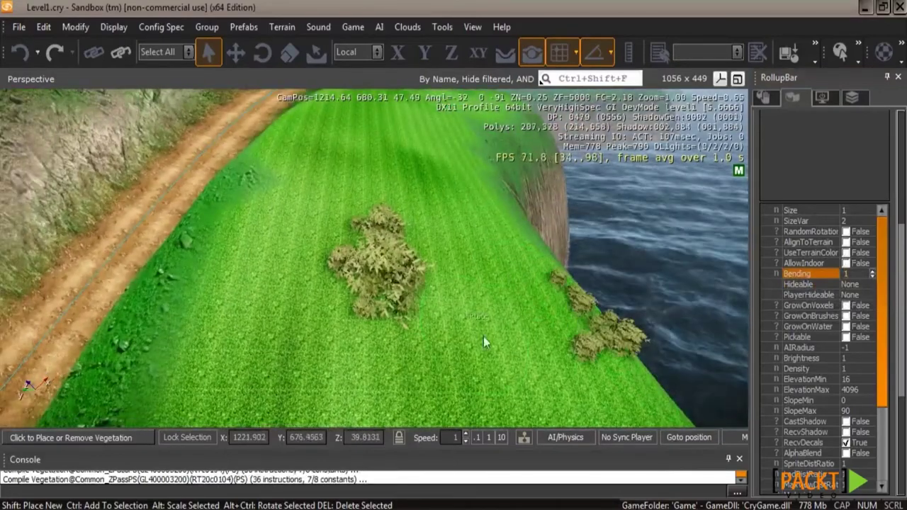
pyautogui.press('d')
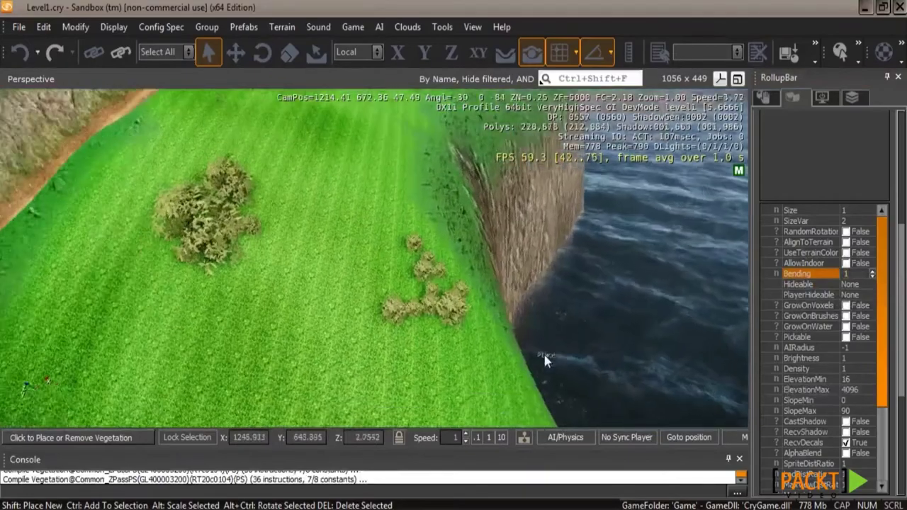
pyautogui.press('w')
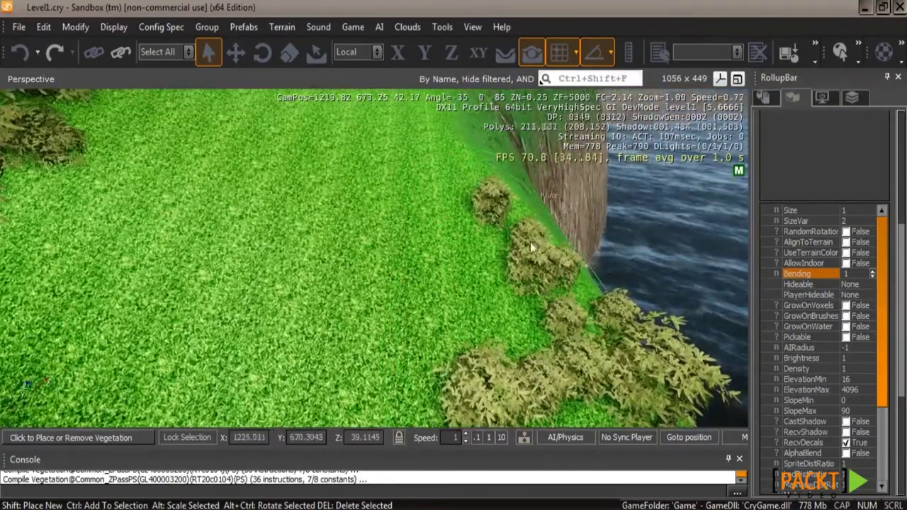
pyautogui.moveTo(530, 242); pyautogui.dragTo(458, 274, button='right')
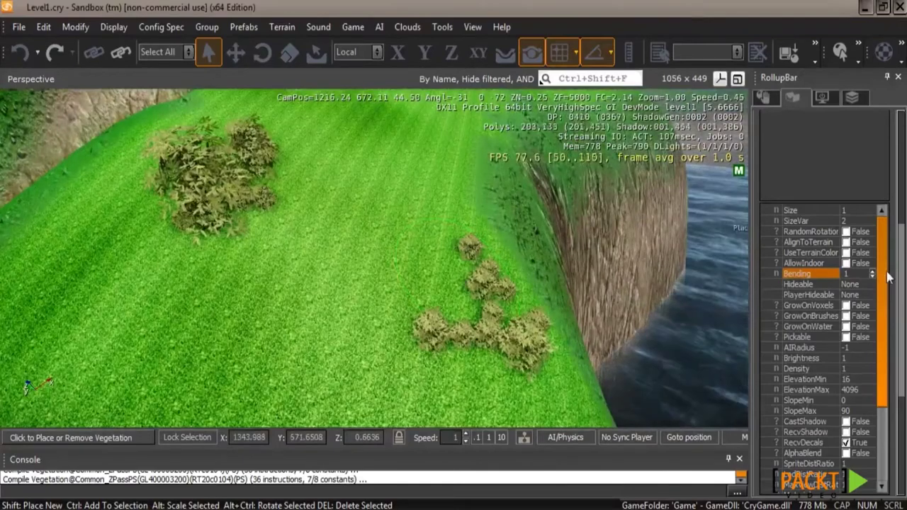
pyautogui.scroll(4, 890, 278)
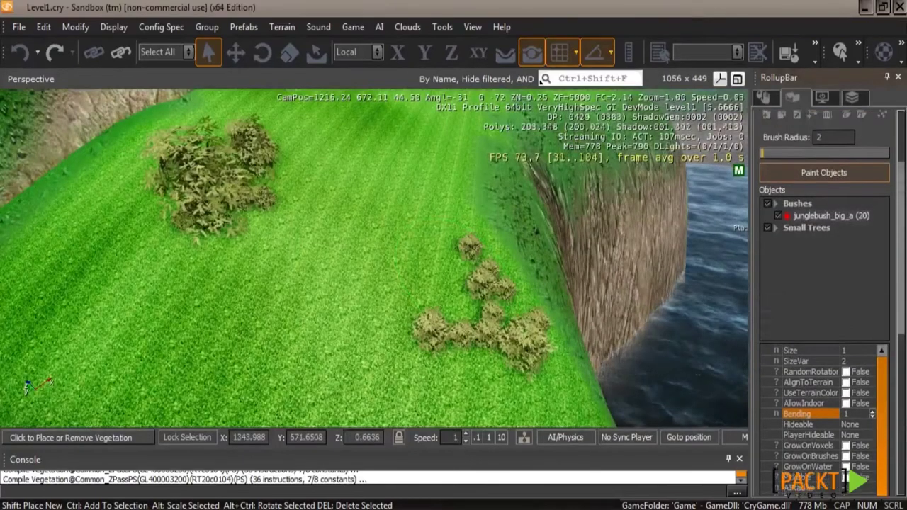
pyautogui.scroll(1, 825, 283)
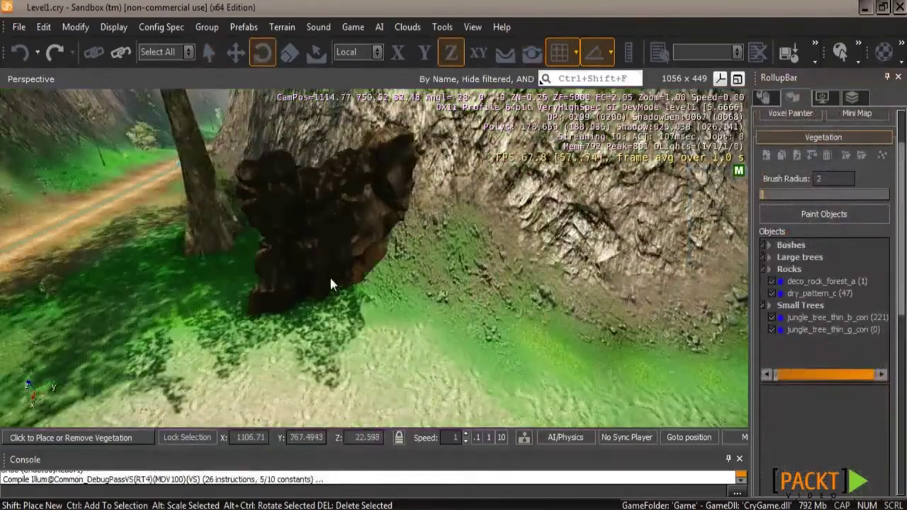
# Expand the Rocks vegetation category and select the dark rock beside the tree
pyautogui.click(208, 51)
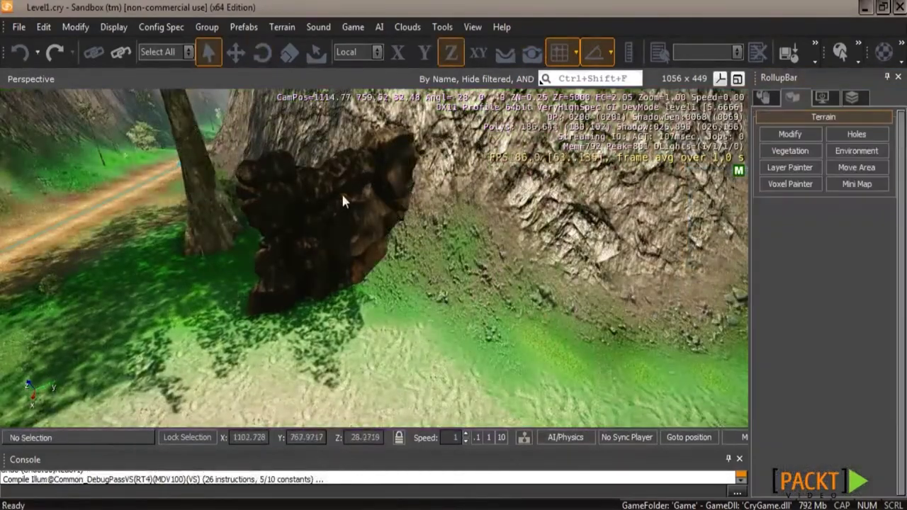
pyautogui.moveTo(381, 269); pyautogui.dragTo(338, 235, button='right')
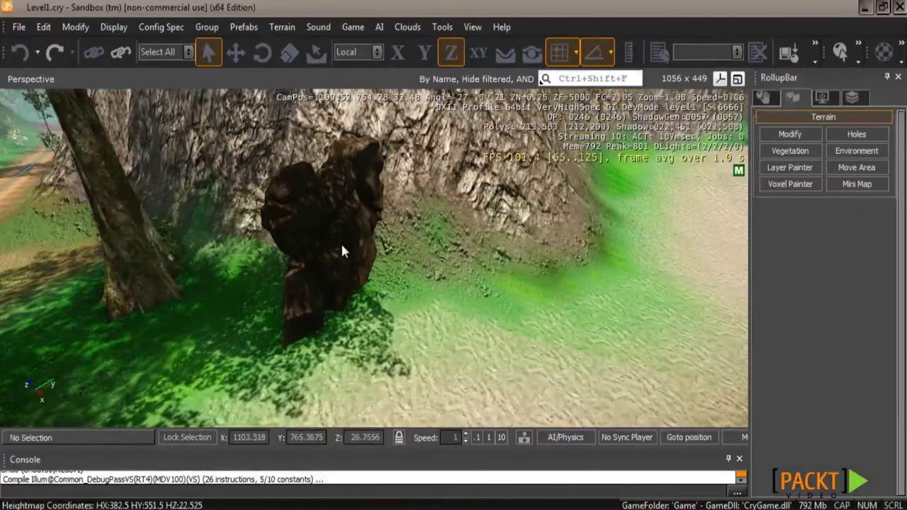
pyautogui.click(791, 150)
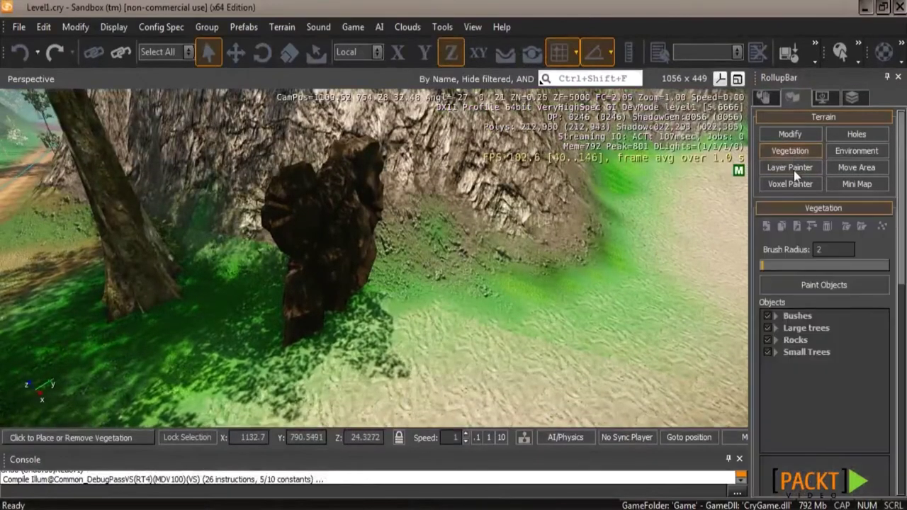
pyautogui.click(796, 339)
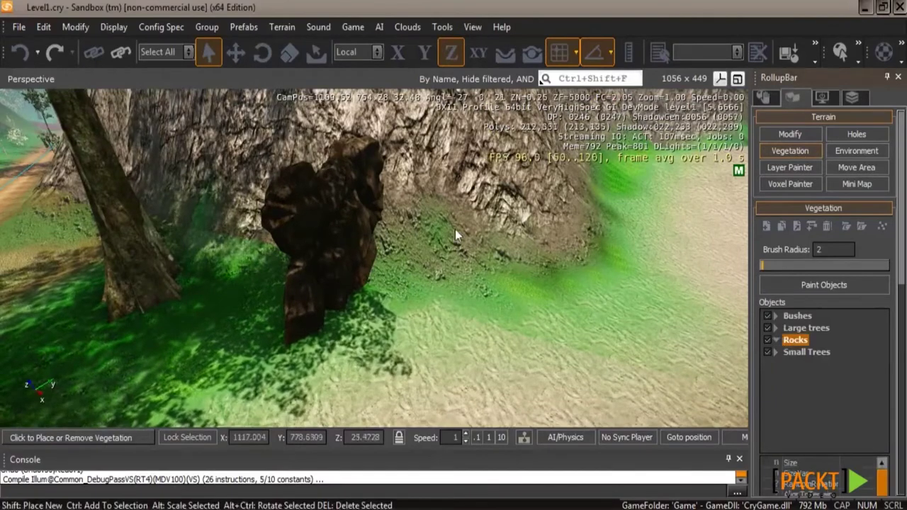
pyautogui.click(328, 259)
pyautogui.moveTo(328, 259); pyautogui.dragTo(589, 314, button='right')
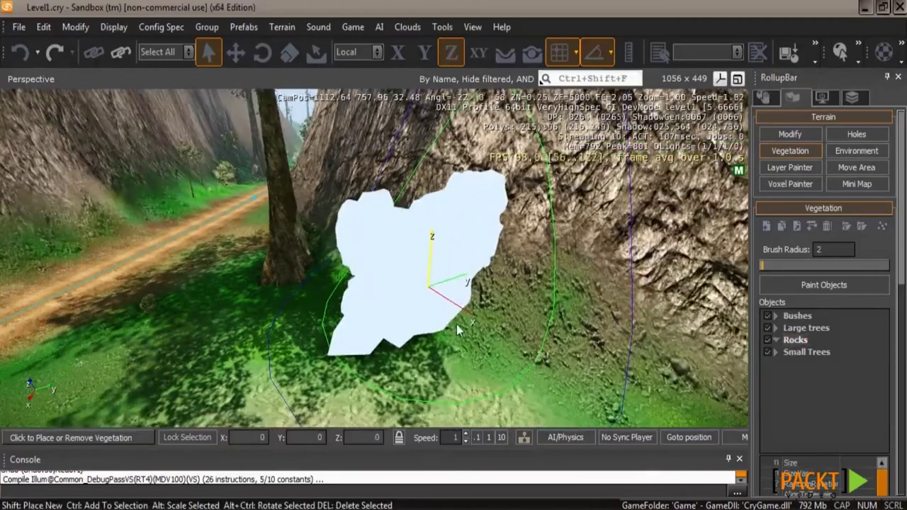
# Move the rock slightly along X and rotate it so it lies along the ground
pyautogui.click(241, 52)
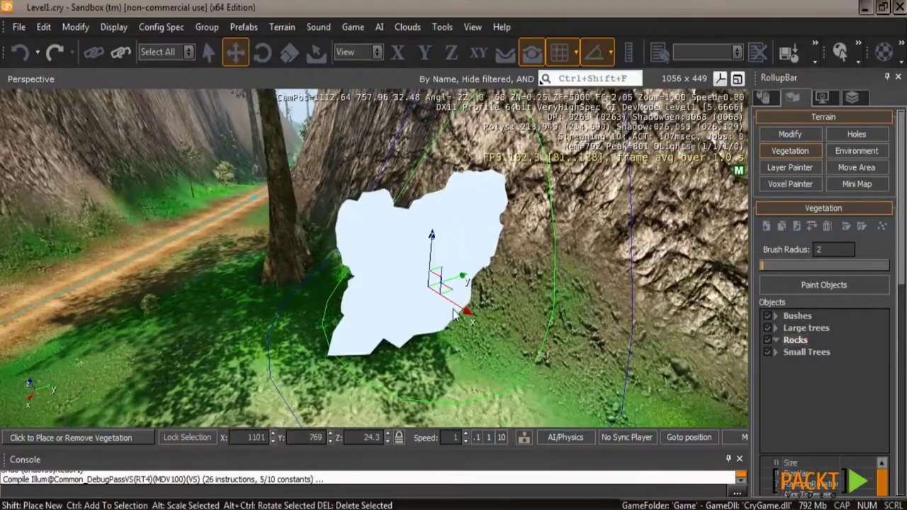
pyautogui.moveTo(468, 318); pyautogui.dragTo(408, 315)
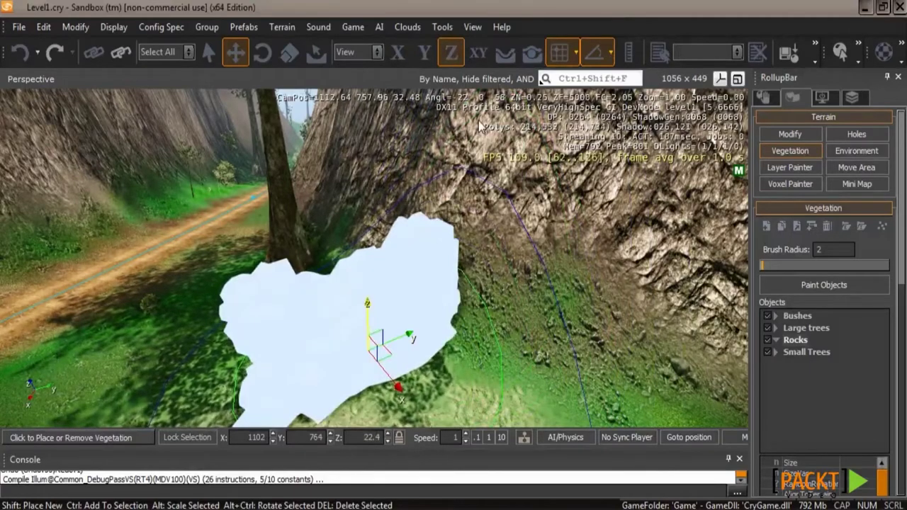
pyautogui.click(264, 52)
pyautogui.moveTo(370, 314); pyautogui.dragTo(420, 387)
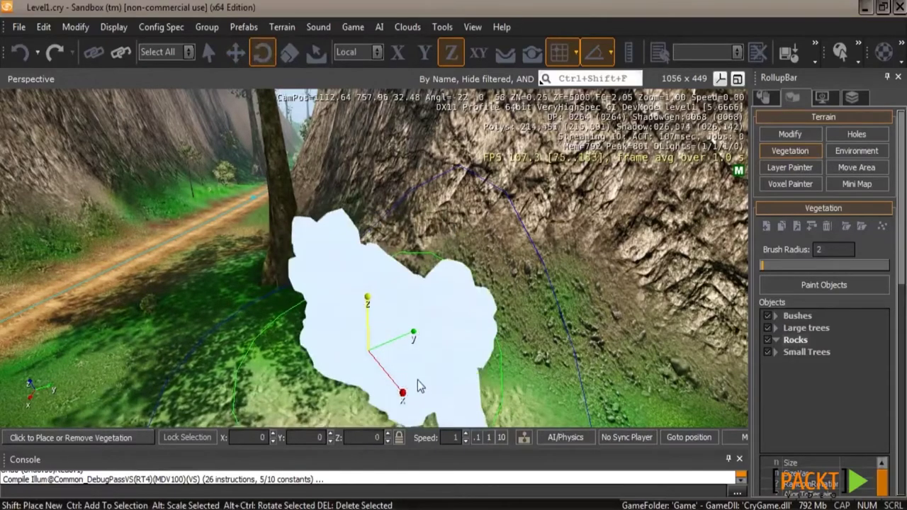
pyautogui.moveTo(407, 373); pyautogui.dragTo(320, 366, button='right')
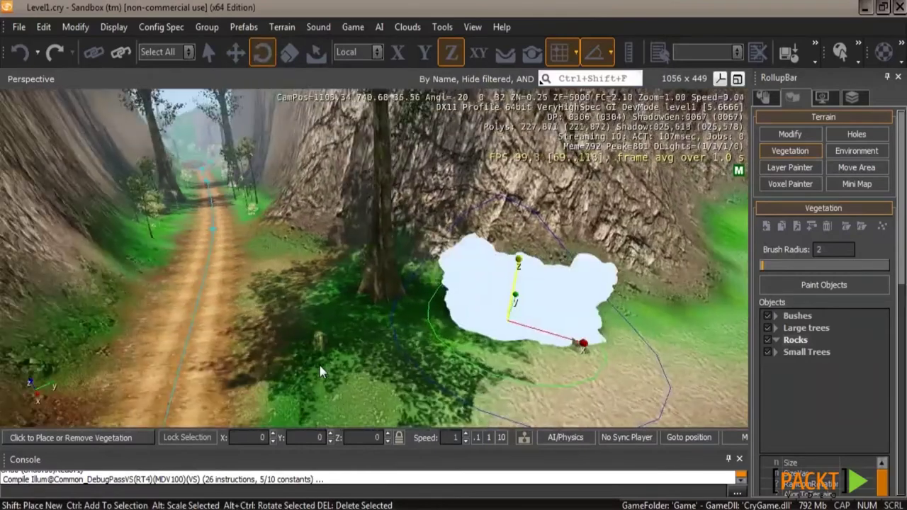
pyautogui.click(328, 302)
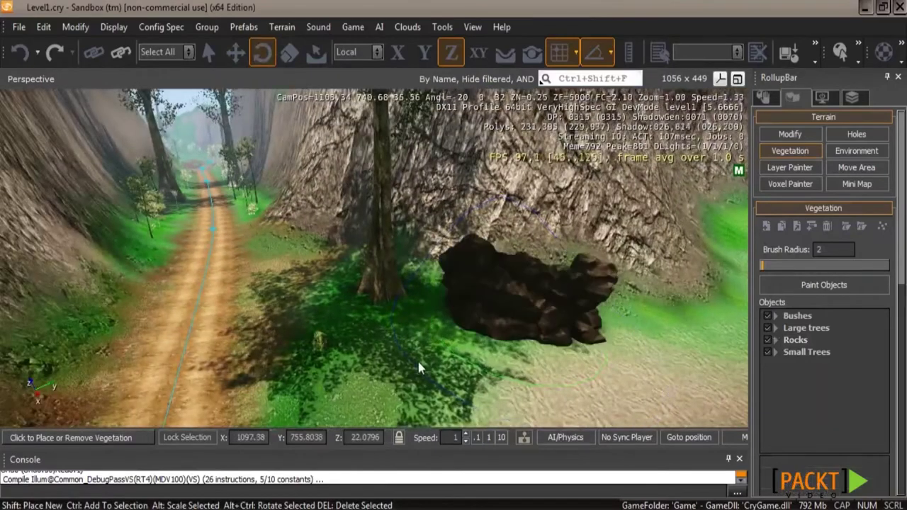
pyautogui.click(381, 287)
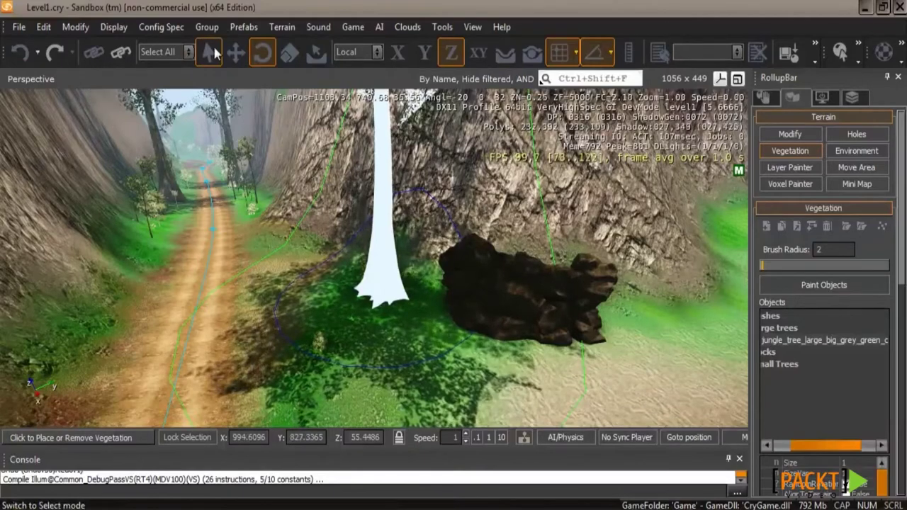
pyautogui.click(236, 52)
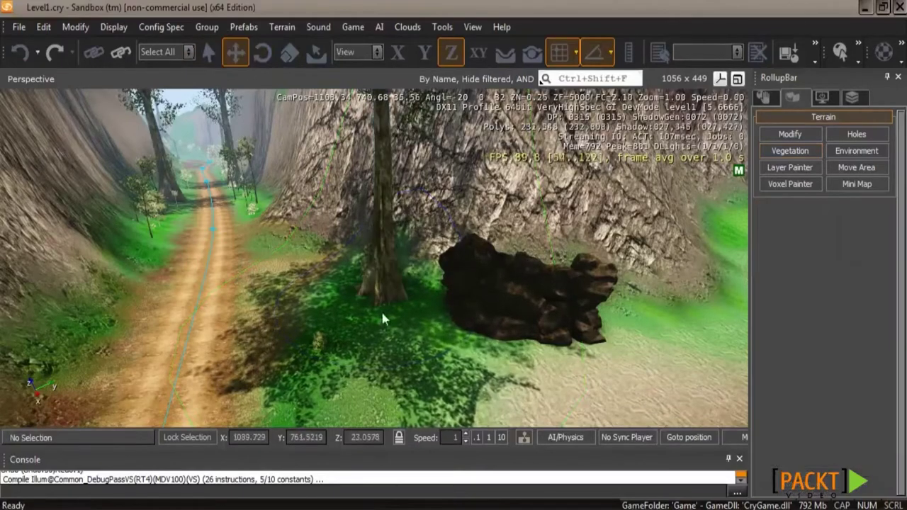
pyautogui.moveTo(536, 341); pyautogui.dragTo(528, 341, button='right')
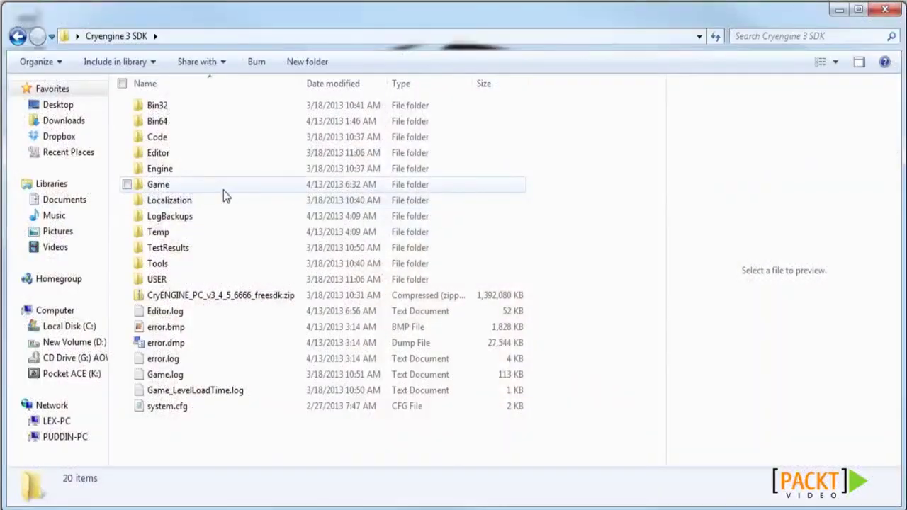
# Open the Game folder and open Objects.pak as an archive in 7-Zip
pyautogui.doubleClick(161, 190)
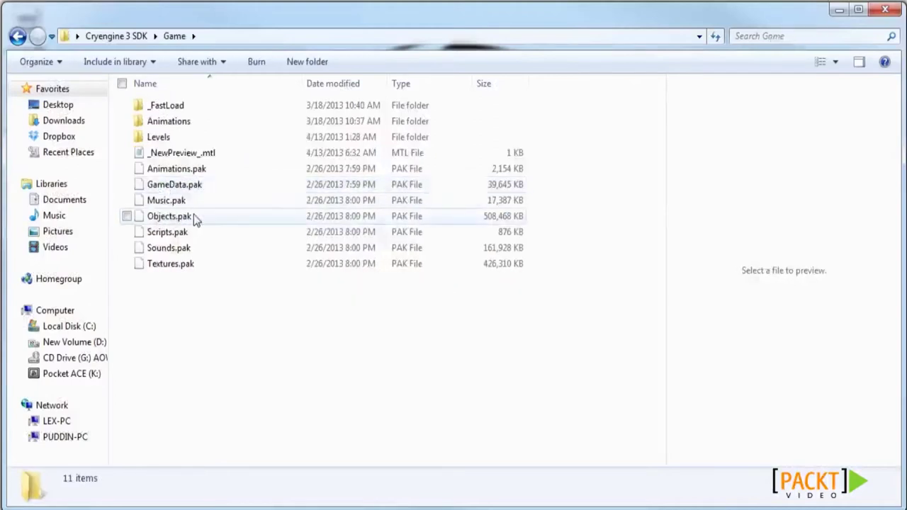
pyautogui.rightClick(172, 222)
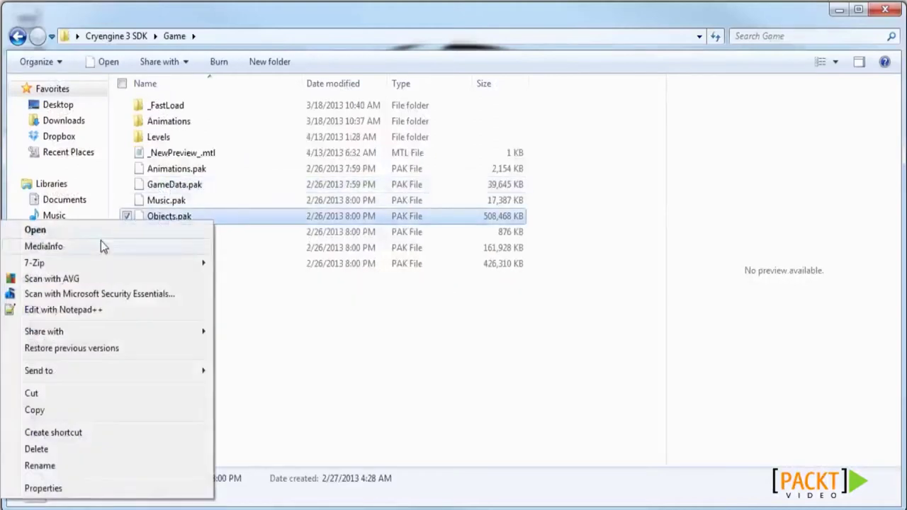
pyautogui.moveTo(59, 269)
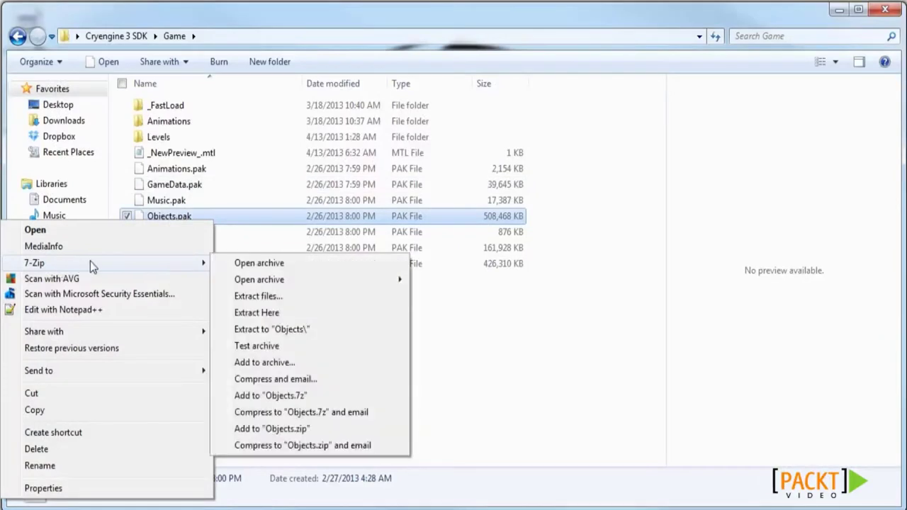
pyautogui.click(240, 264)
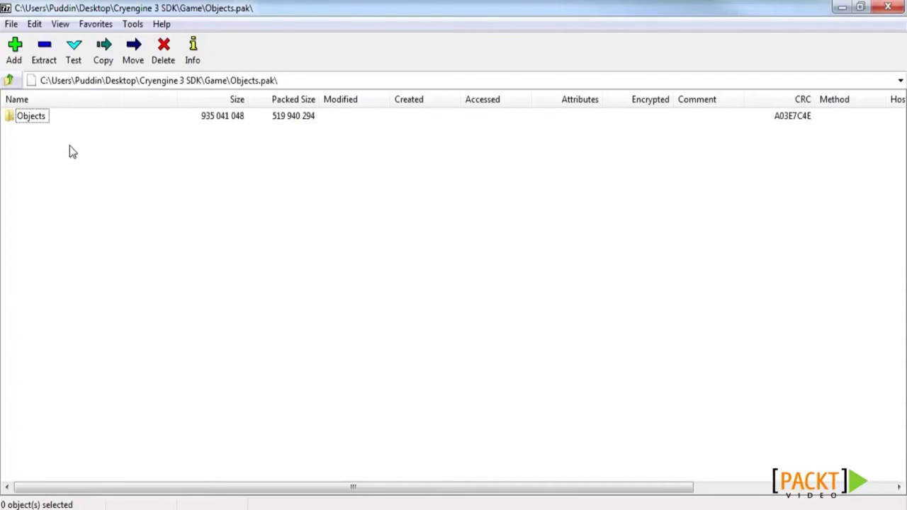
# Browse Objects > Natural > plants (round_leaves_plants, flowers), then open trees > jungle_tree_large
pyautogui.doubleClick(34, 119)
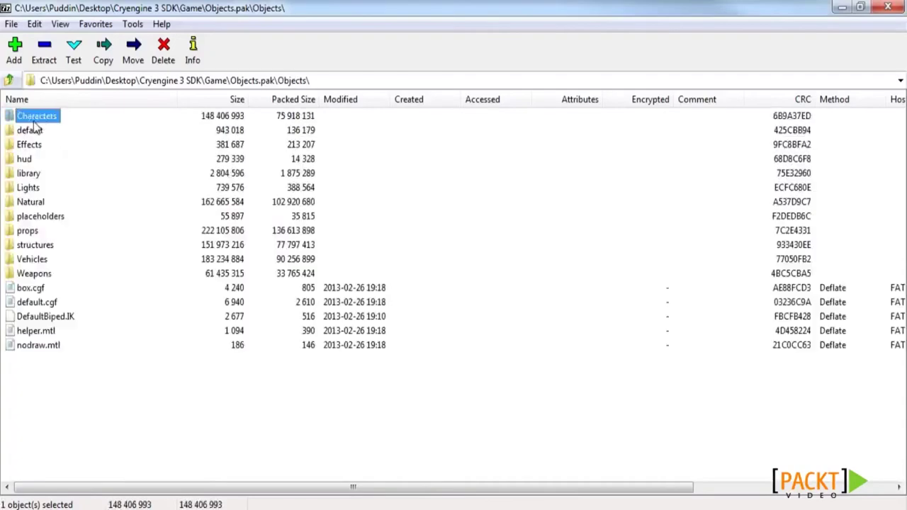
pyautogui.doubleClick(29, 204)
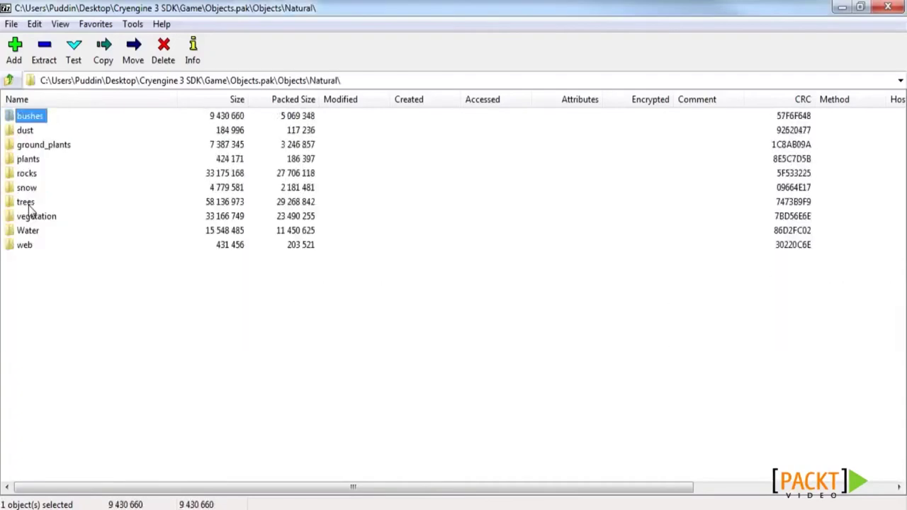
pyautogui.doubleClick(27, 161)
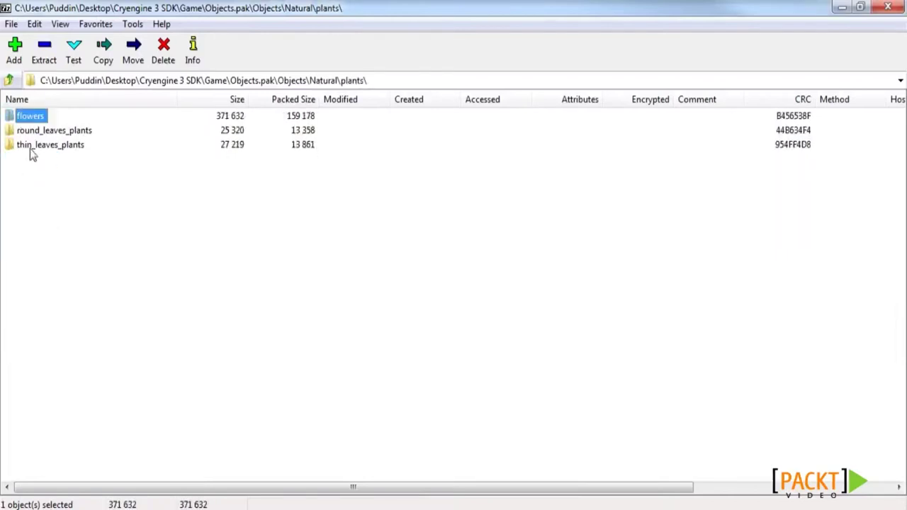
pyautogui.doubleClick(41, 132)
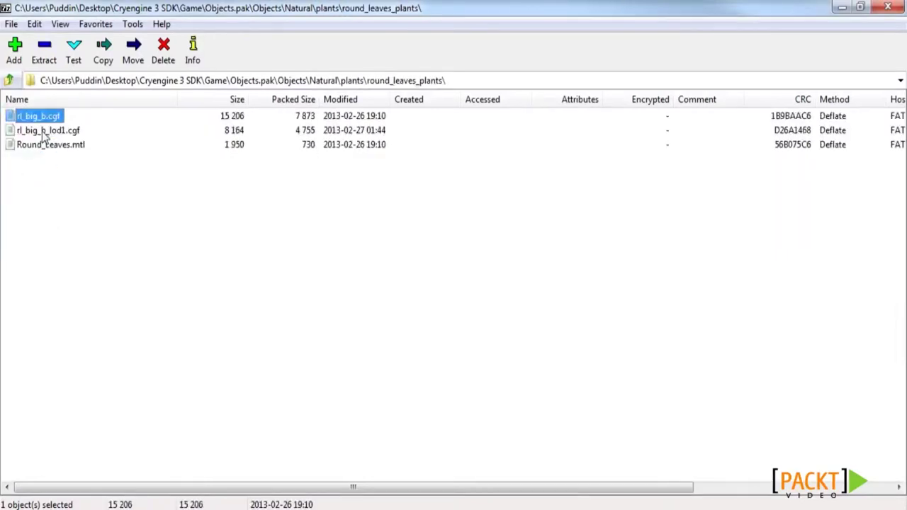
pyautogui.click(10, 81)
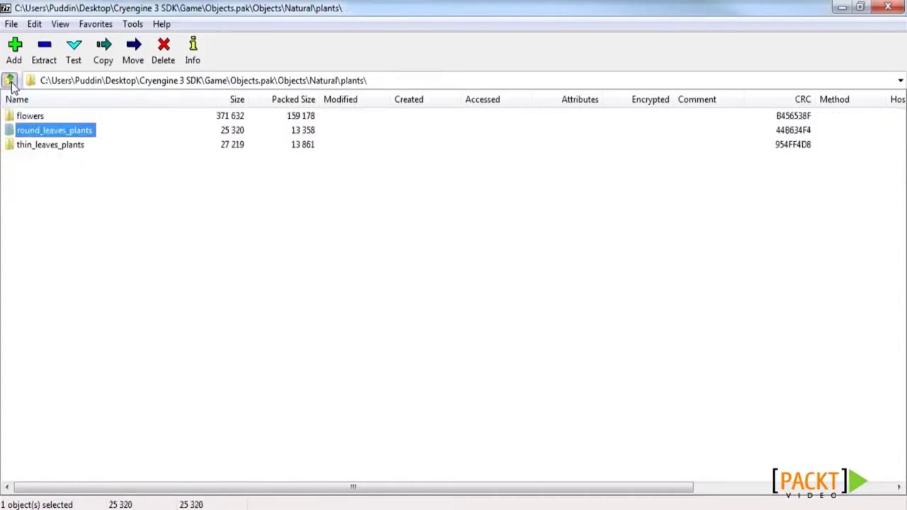
pyautogui.doubleClick(26, 117)
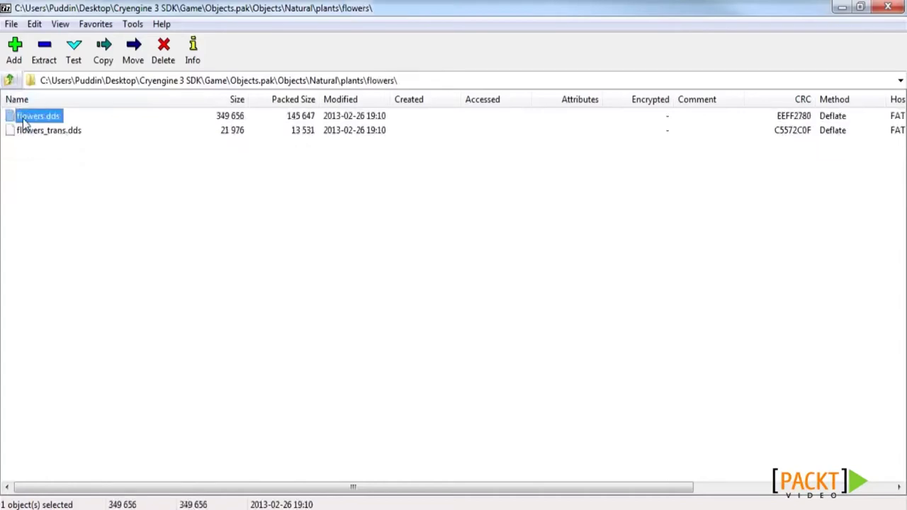
pyautogui.click(10, 81)
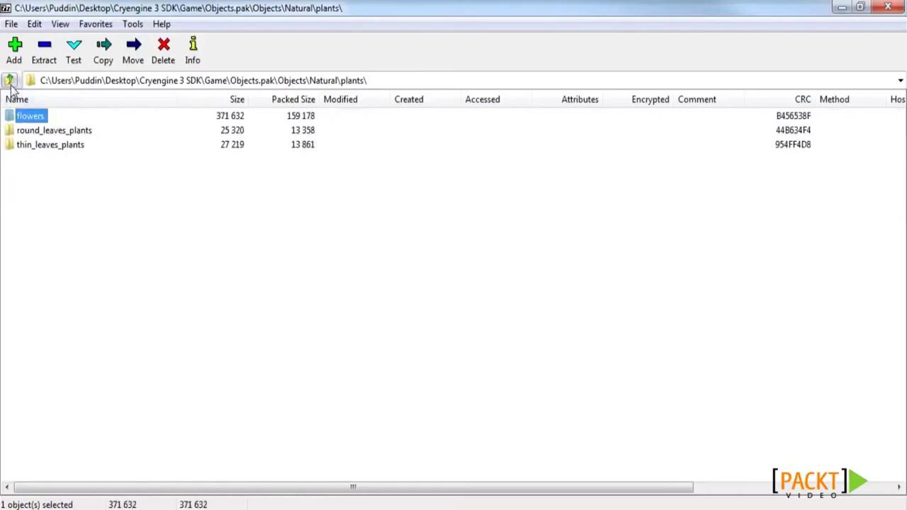
pyautogui.click(10, 81)
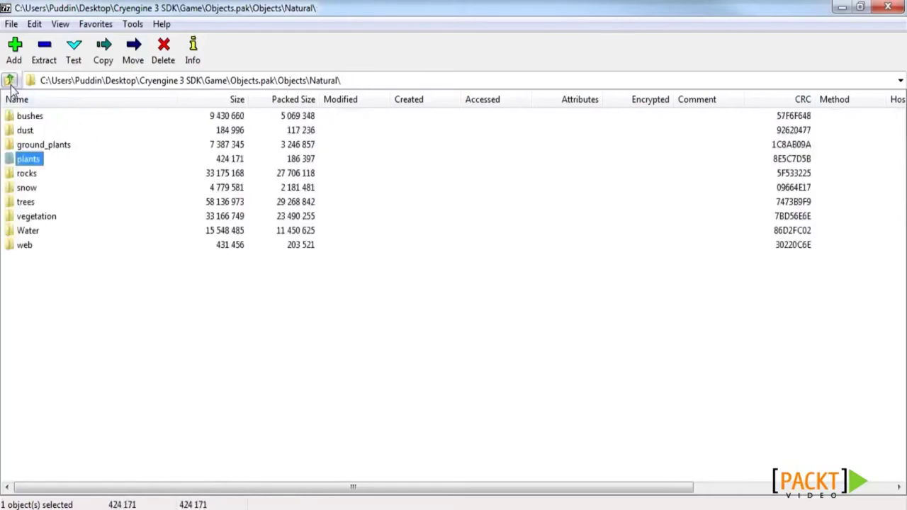
pyautogui.doubleClick(24, 204)
pyautogui.doubleClick(47, 174)
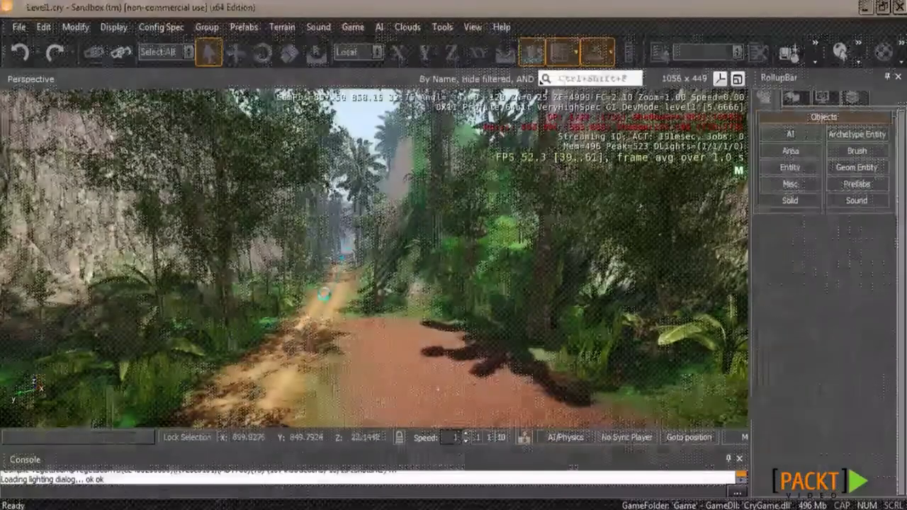
# Tilt the camera toward the sky and open Terrain > Time Of Day
pyautogui.moveTo(470, 361); pyautogui.dragTo(465, 297, button='right')
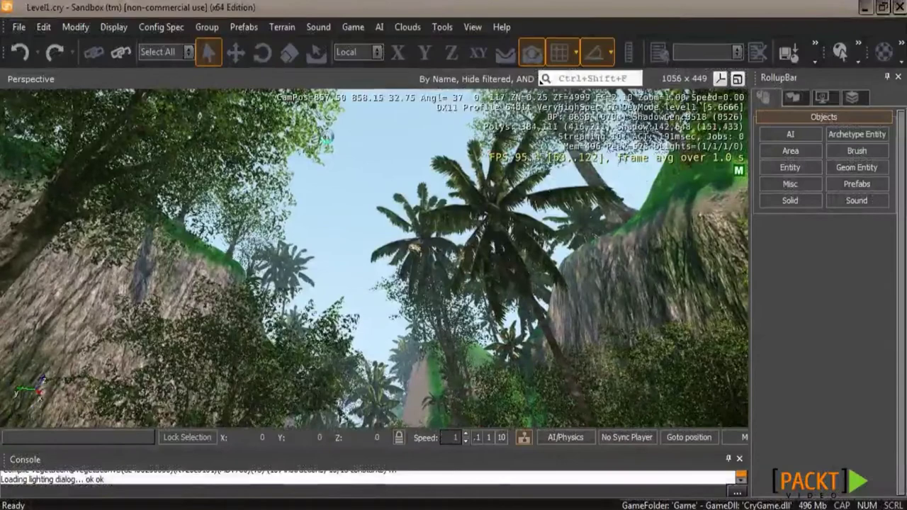
pyautogui.click(282, 26)
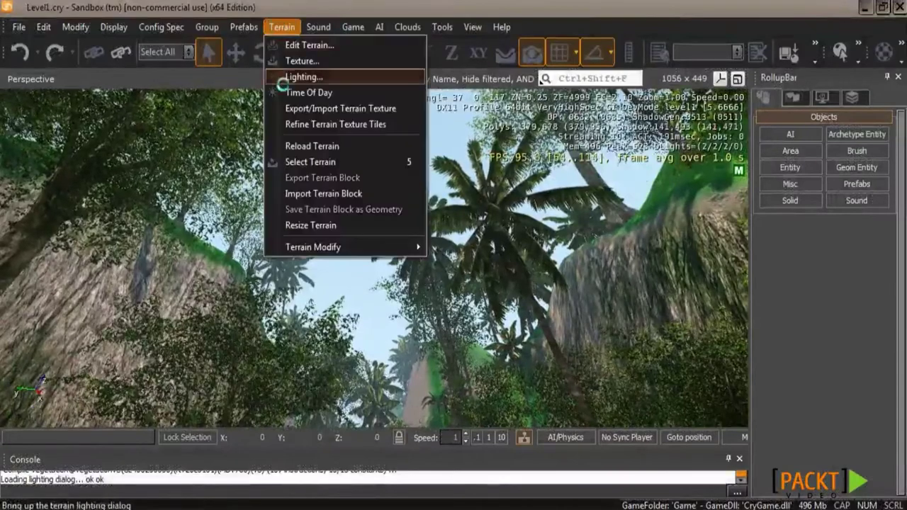
pyautogui.click(301, 92)
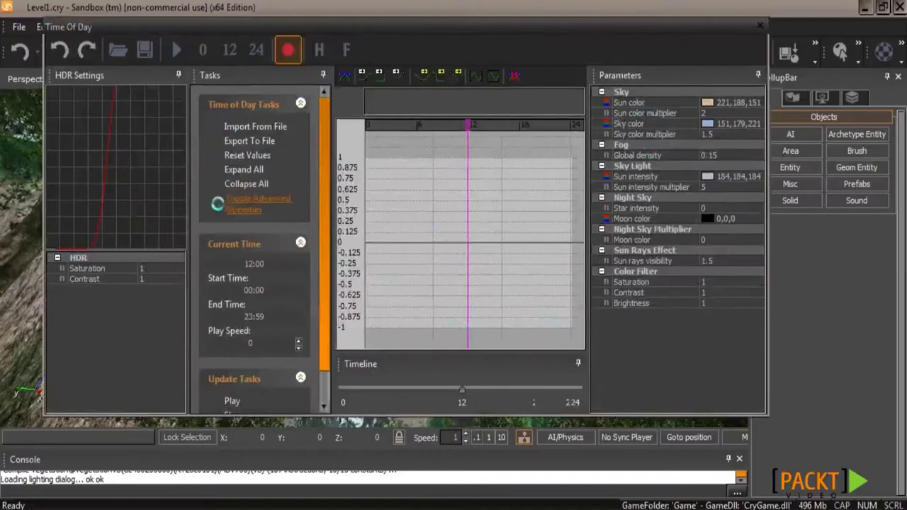
# Show the advanced time-of-day properties and move the current time to 07:28
pyautogui.click(244, 203)
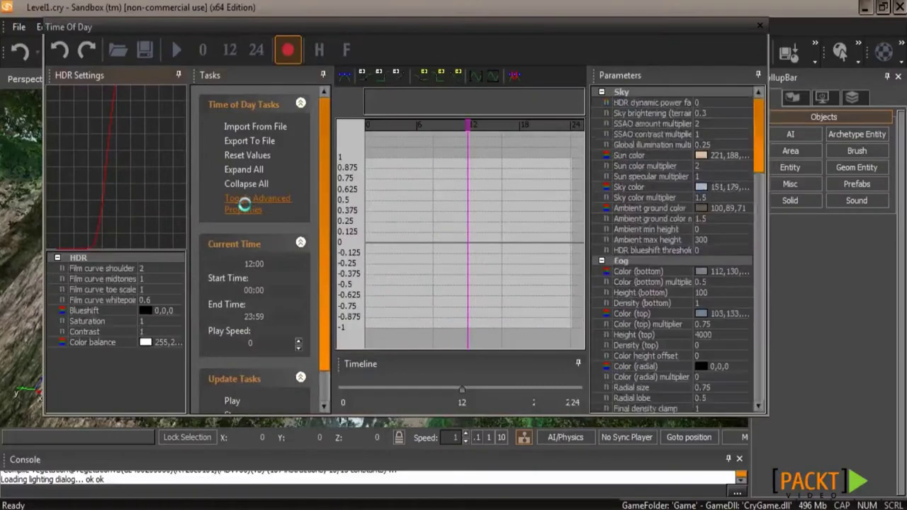
pyautogui.moveTo(760, 107); pyautogui.dragTo(777, 85)
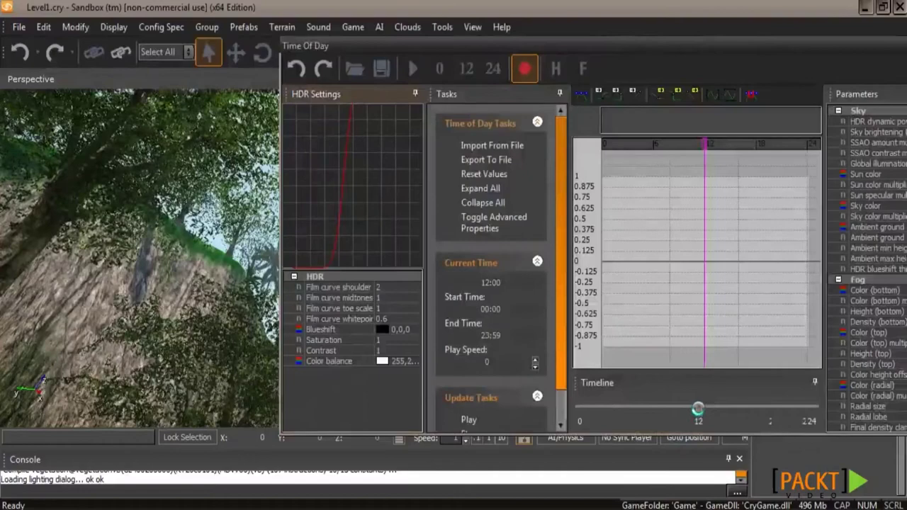
pyautogui.moveTo(699, 409)
pyautogui.mouseDown()
pyautogui.moveTo(572, 411)
pyautogui.moveTo(826, 407)
pyautogui.moveTo(702, 414)
pyautogui.mouseUp()
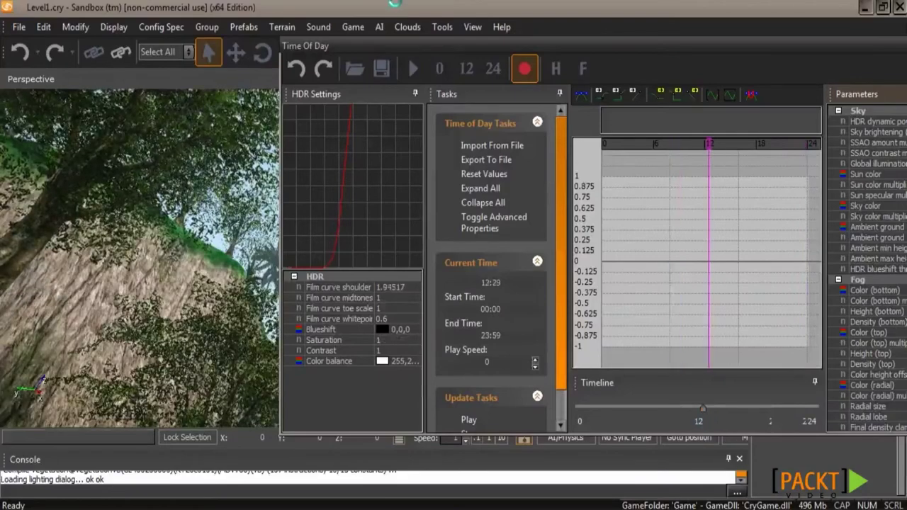
# Step the time through 0, 12 and 24, leaving the scene at midnight
pyautogui.click(445, 69)
pyautogui.click(466, 68)
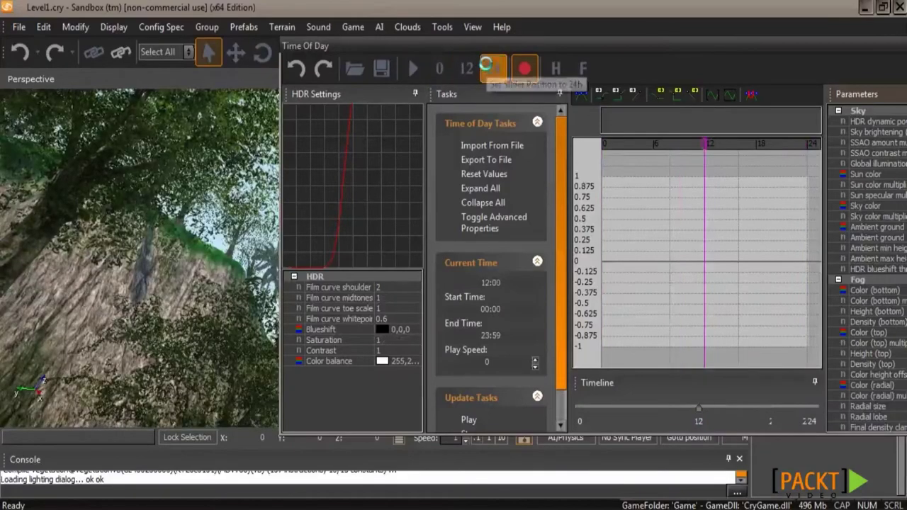
pyautogui.click(490, 67)
pyautogui.moveTo(562, 44); pyautogui.dragTo(348, 47)
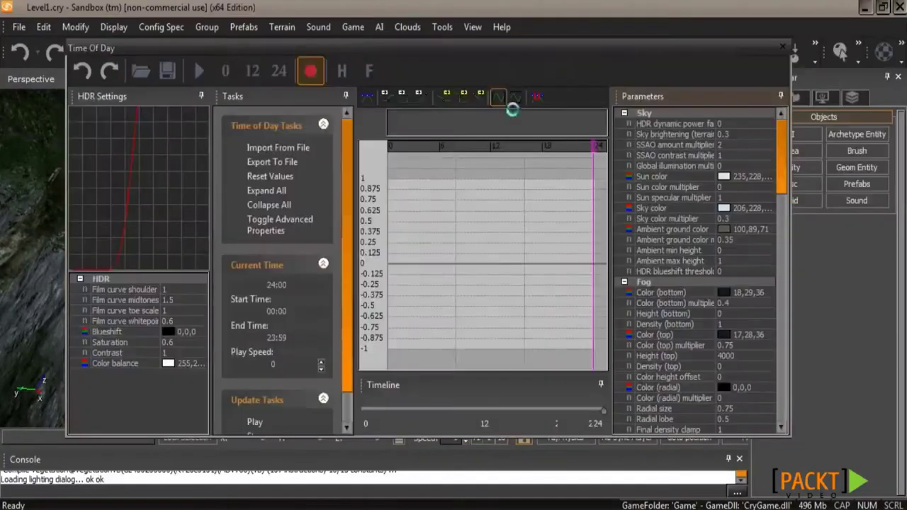
# View the HDR dynamic power factor and SSAO amount multiplier curves
pyautogui.click(686, 124)
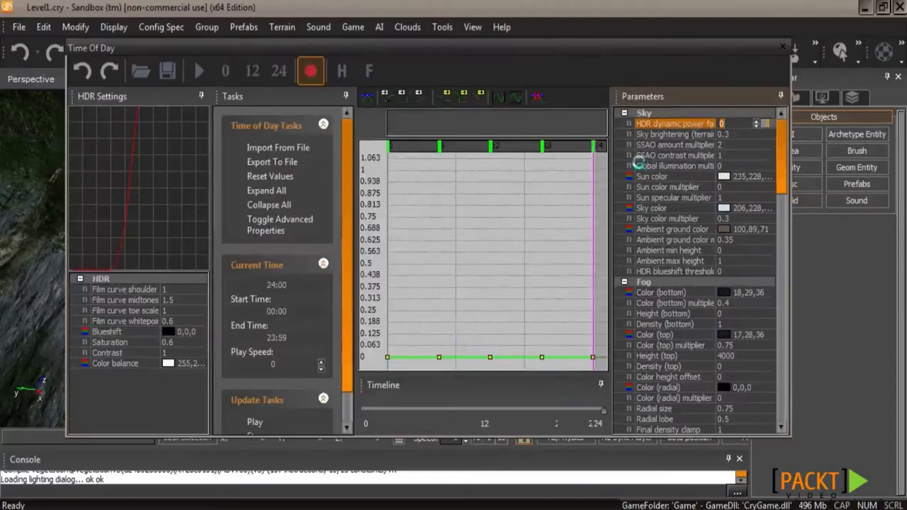
pyautogui.click(642, 144)
pyautogui.moveTo(390, 354); pyautogui.dragTo(428, 300)
pyautogui.moveTo(428, 300)
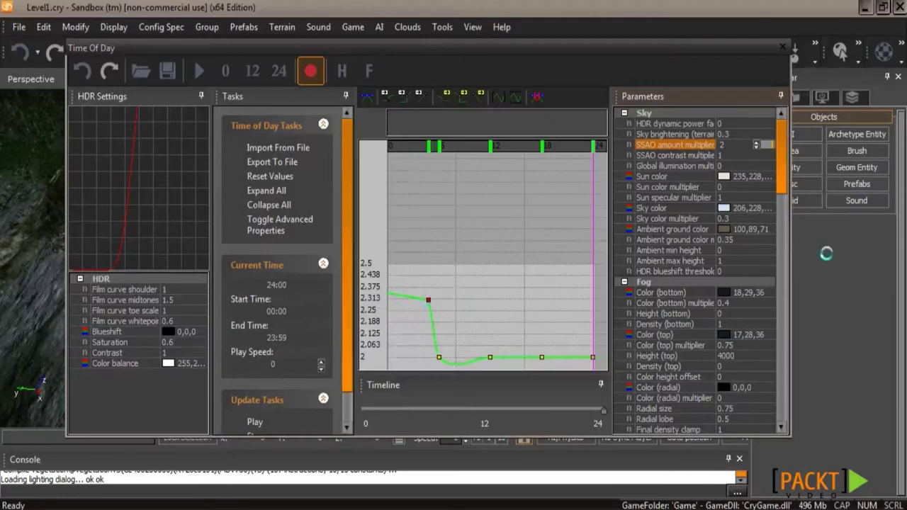
# View the Ambient ground color curves and the Sun intensity curve
pyautogui.click(722, 229)
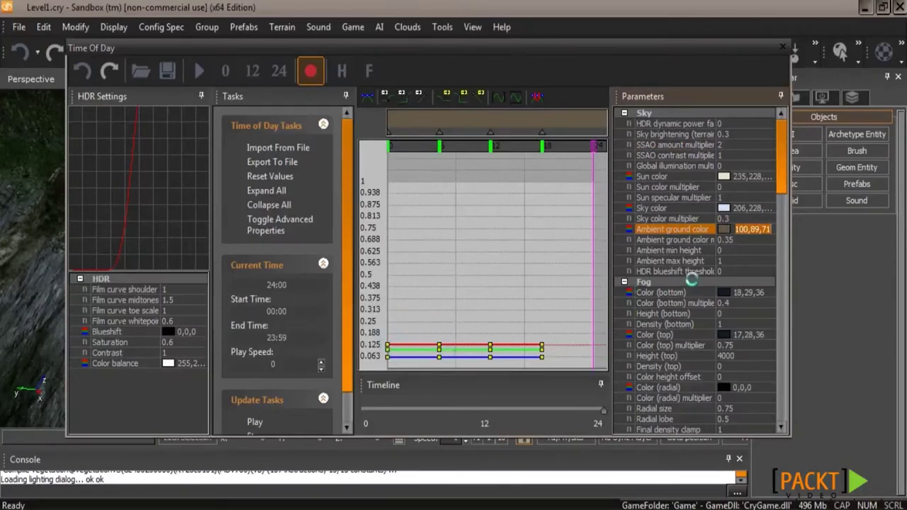
pyautogui.moveTo(779, 171); pyautogui.dragTo(782, 224)
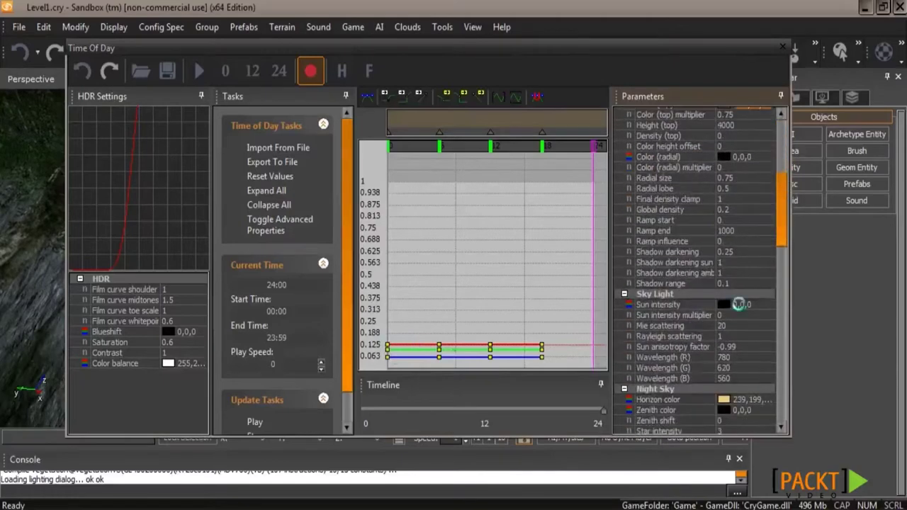
pyautogui.click(723, 304)
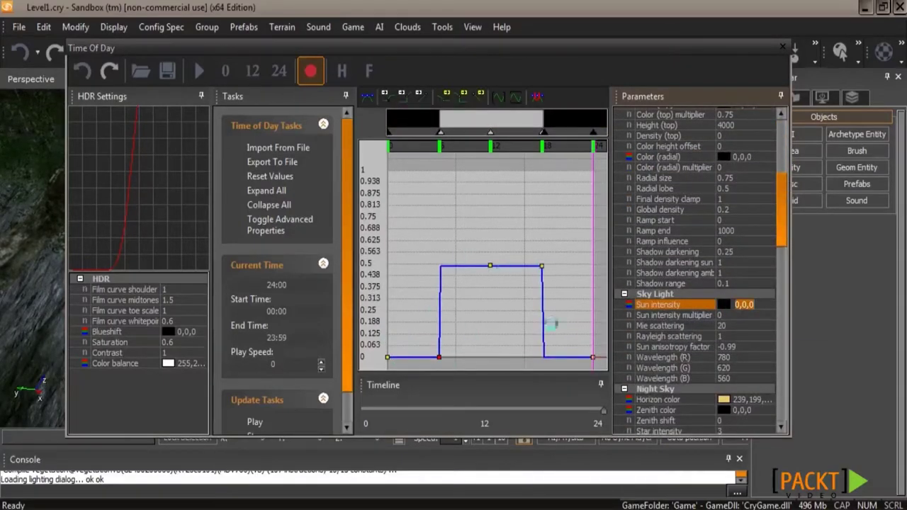
pyautogui.click(735, 304)
pyautogui.moveTo(305, 46); pyautogui.dragTo(583, 55)
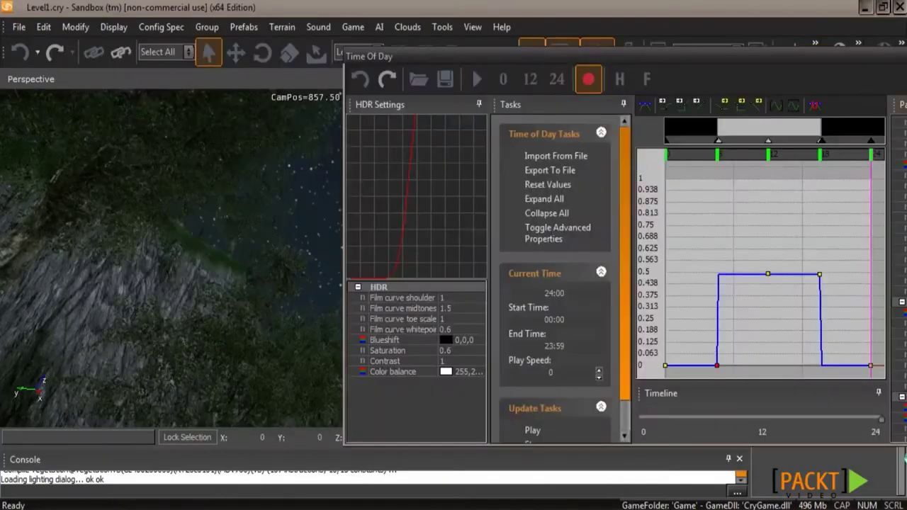
# Preview the level at dawn around 05:51–07:56, then reset the time to 12:00
pyautogui.moveTo(881, 419); pyautogui.dragTo(701, 406)
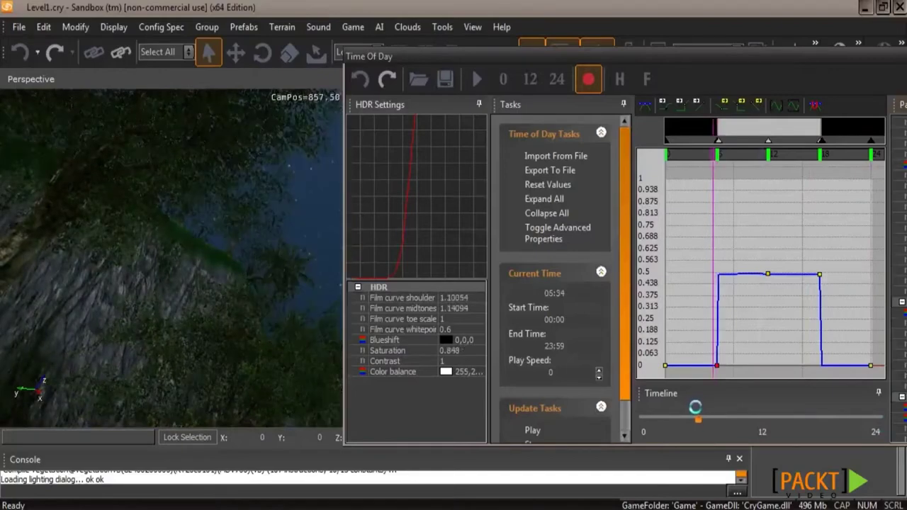
pyautogui.moveTo(700, 407); pyautogui.dragTo(719, 407)
pyautogui.moveTo(642, 56); pyautogui.dragTo(532, 73)
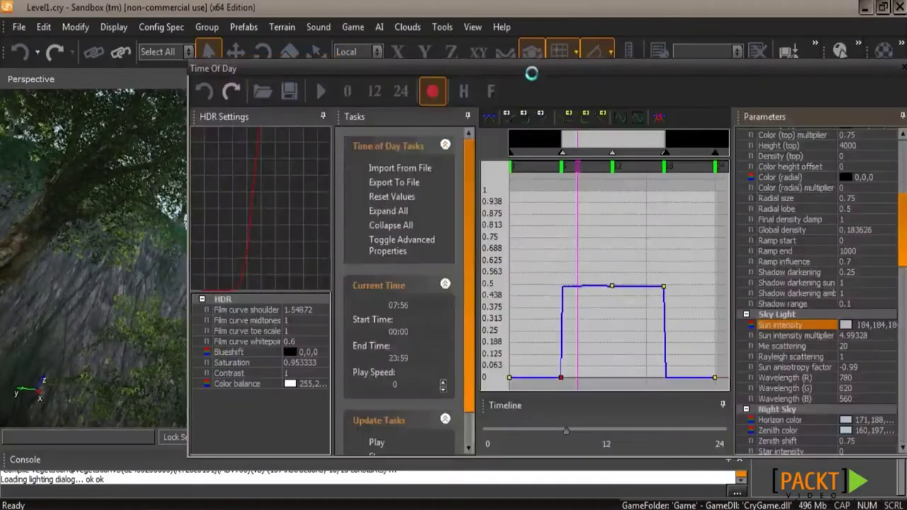
pyautogui.scroll(-2, 467, 195)
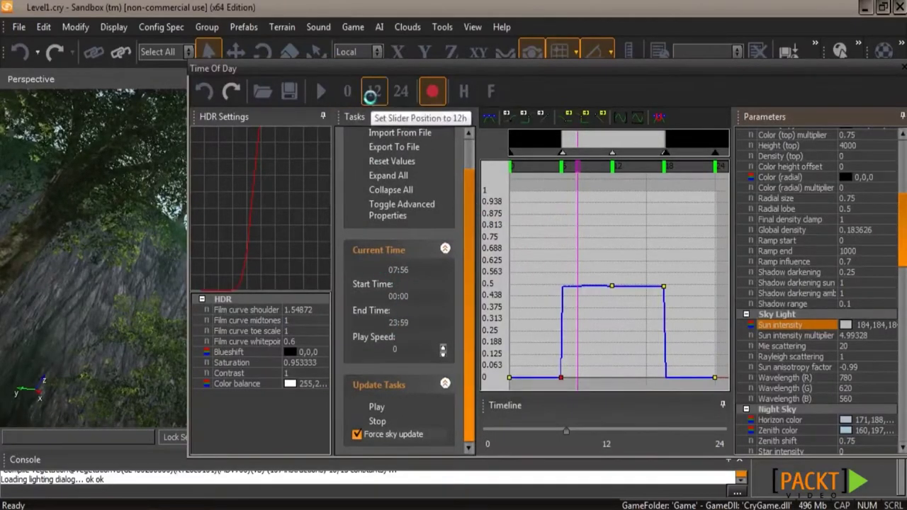
pyautogui.click(376, 90)
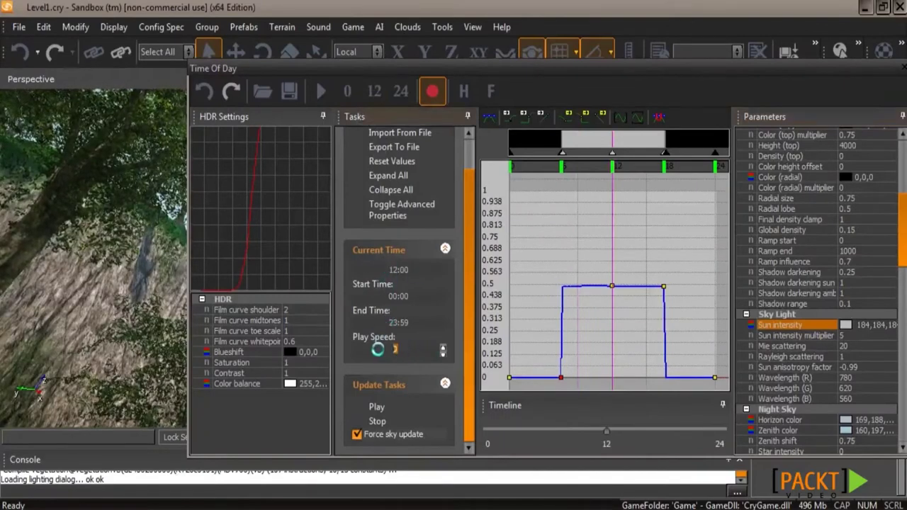
# Set Play Speed to 1, dock the window and test the day cycle in game mode
pyautogui.write('1')
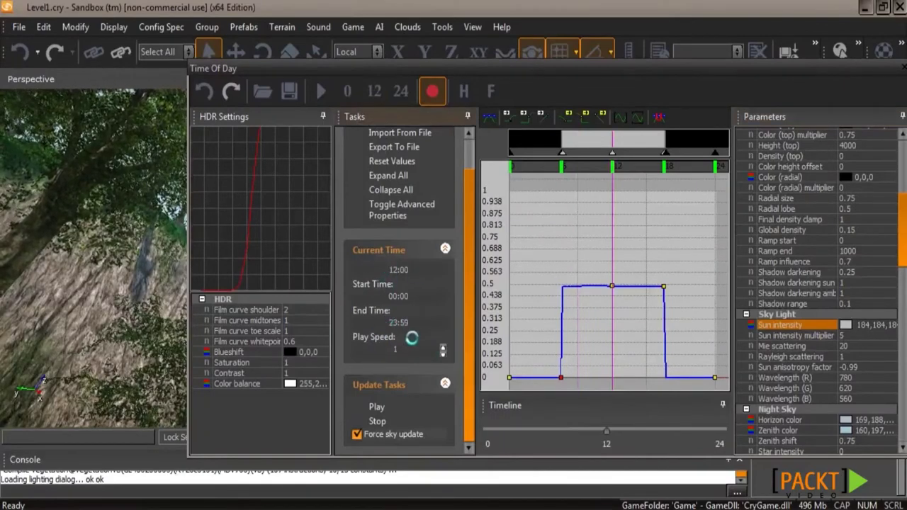
pyautogui.moveTo(410, 351); pyautogui.dragTo(375, 352)
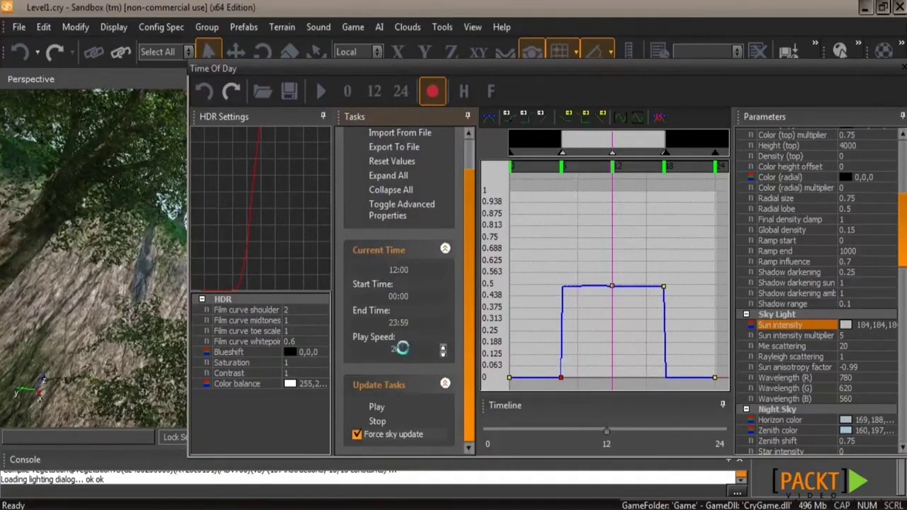
pyautogui.moveTo(349, 68); pyautogui.dragTo(399, 343)
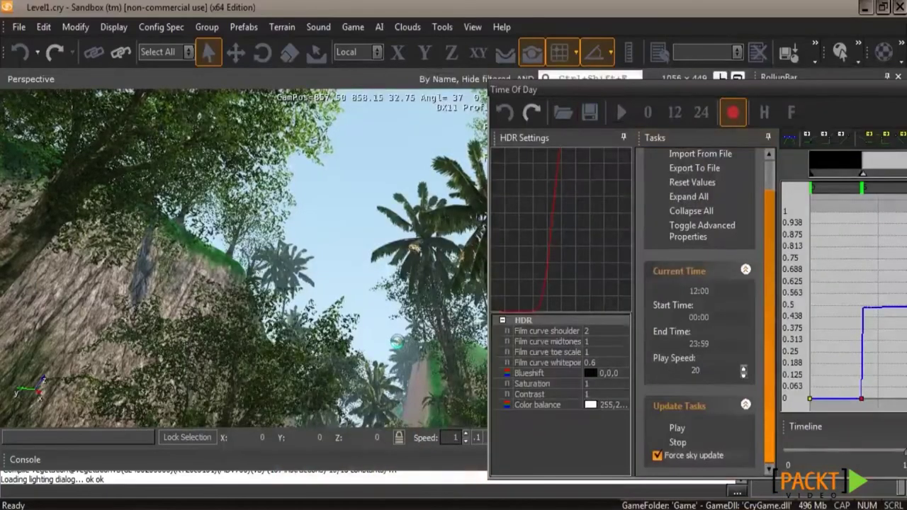
pyautogui.hotkey('ctrl', 'g')
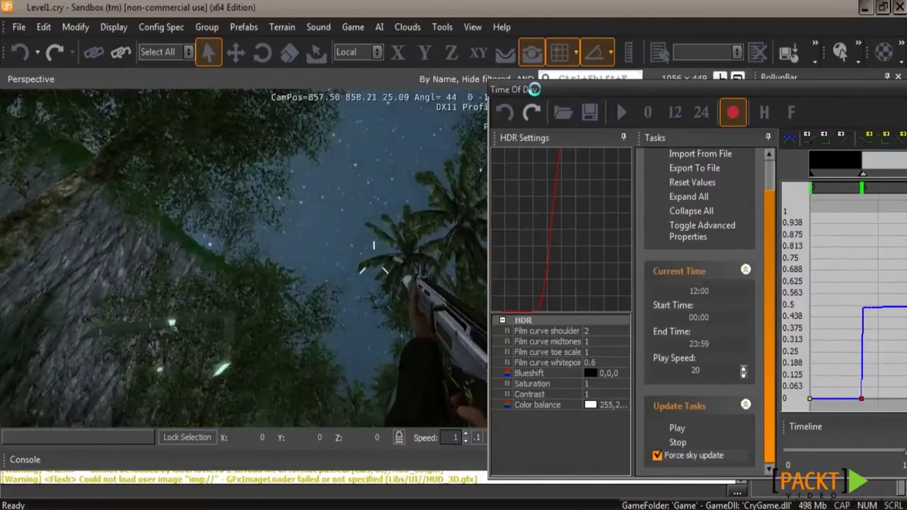
pyautogui.press('Escape')
pyautogui.moveTo(598, 93); pyautogui.dragTo(241, 60)
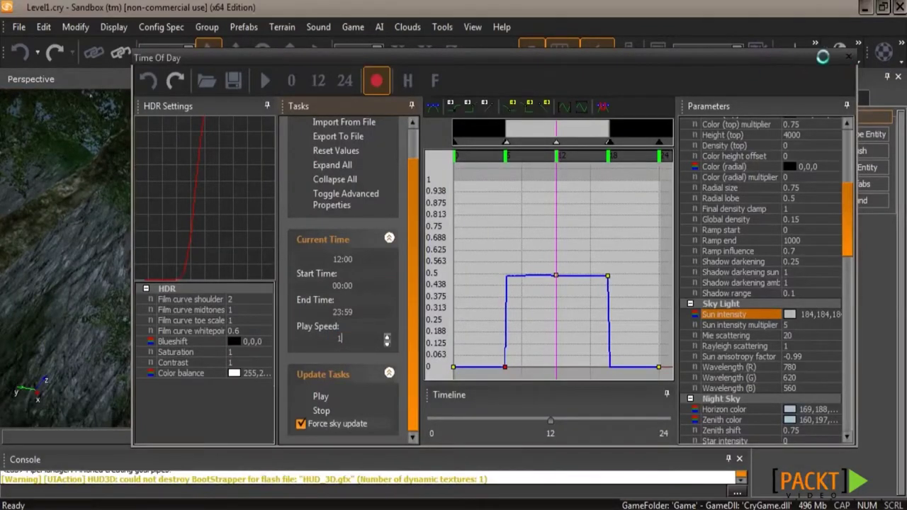
# In the Lighting Tool, set sun direction to about 174 and NorthPole tilt to 103
pyautogui.click(848, 56)
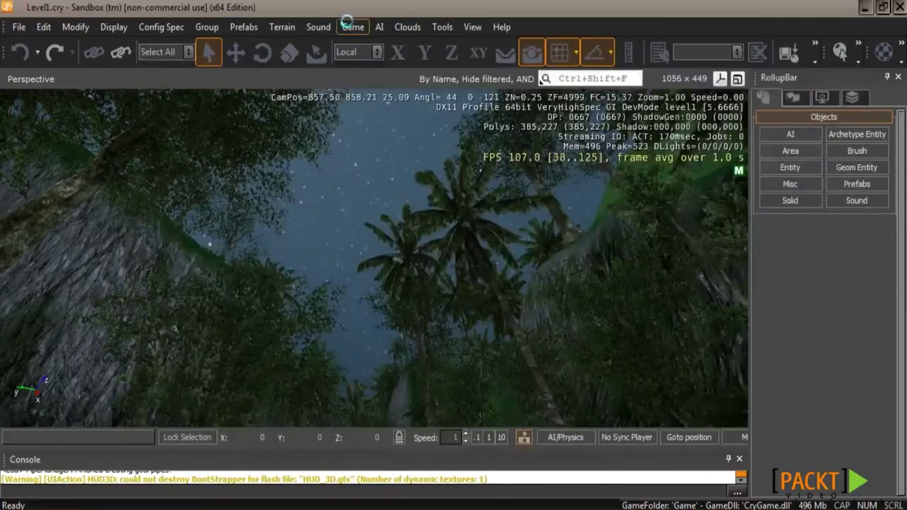
pyautogui.click(282, 26)
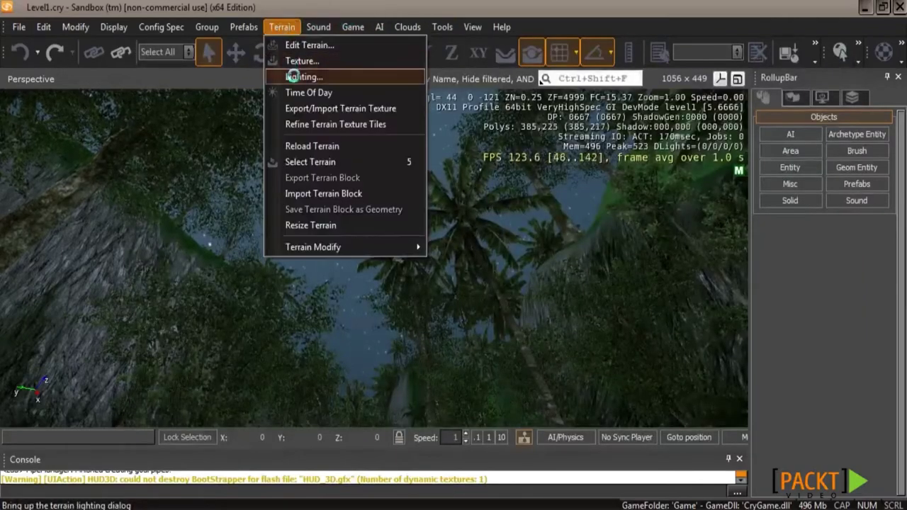
pyautogui.click(287, 76)
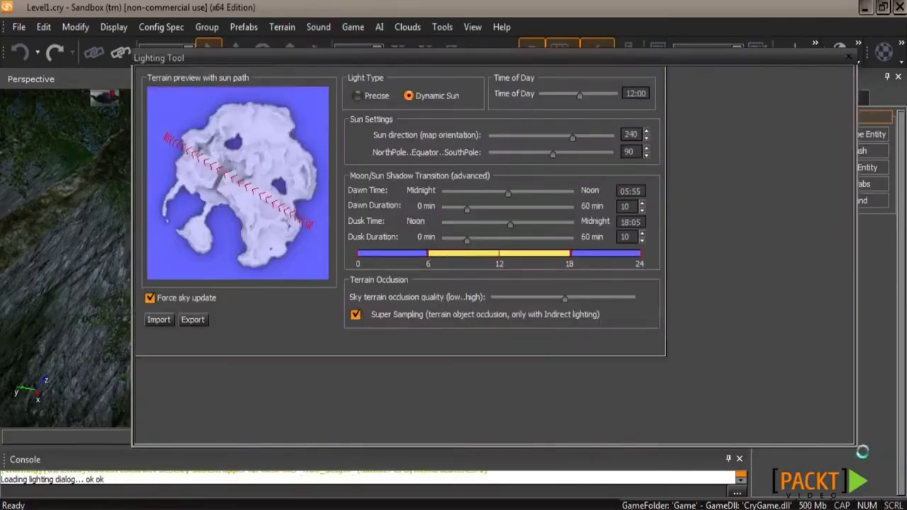
pyautogui.moveTo(856, 444); pyautogui.dragTo(670, 360)
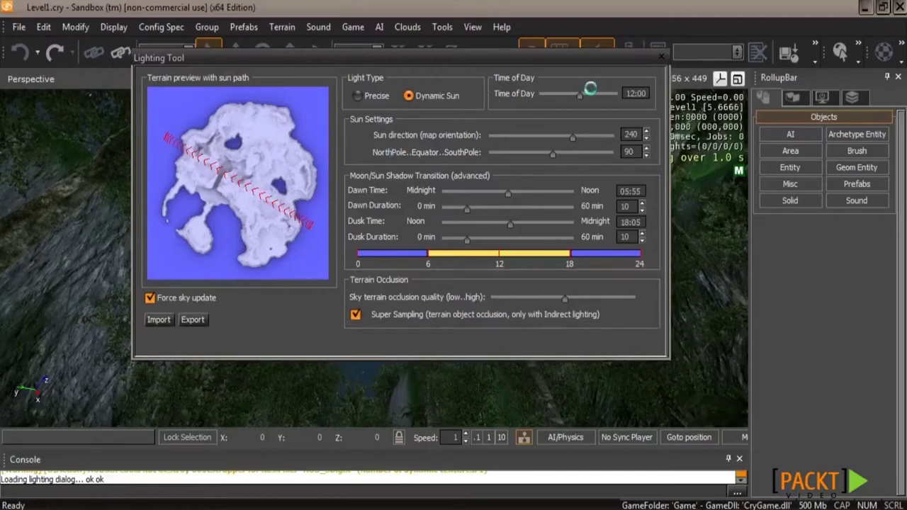
pyautogui.moveTo(569, 139)
pyautogui.mouseDown()
pyautogui.moveTo(495, 137)
pyautogui.moveTo(589, 144)
pyautogui.moveTo(551, 151)
pyautogui.moveTo(585, 153)
pyautogui.moveTo(577, 154)
pyautogui.moveTo(516, 153)
pyautogui.moveTo(584, 153)
pyautogui.moveTo(561, 155)
pyautogui.mouseUp()
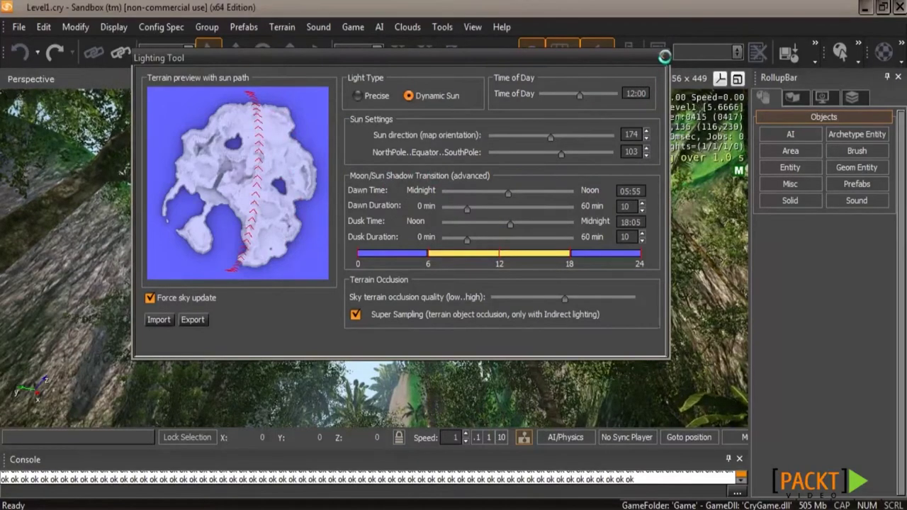
pyautogui.click(664, 57)
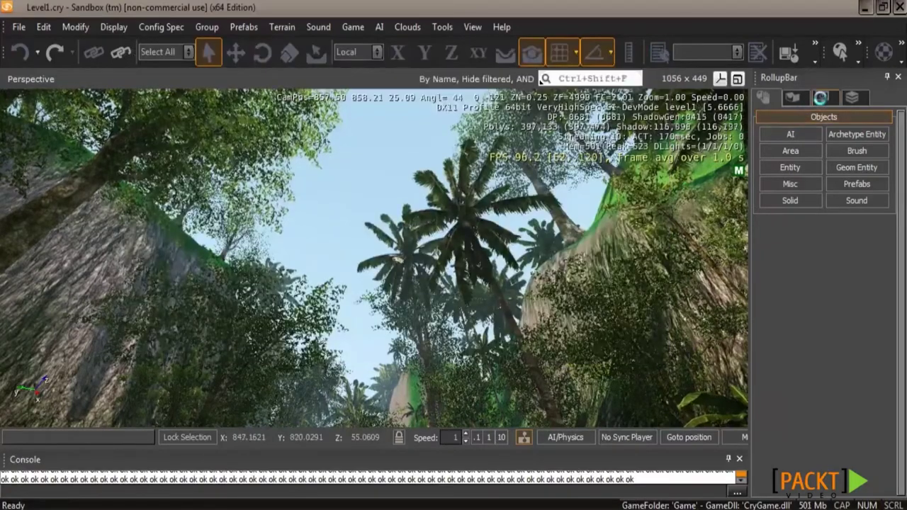
# From the Terrain Environment settings, open the SkyBox material in the Material Editor
pyautogui.click(821, 97)
pyautogui.click(793, 97)
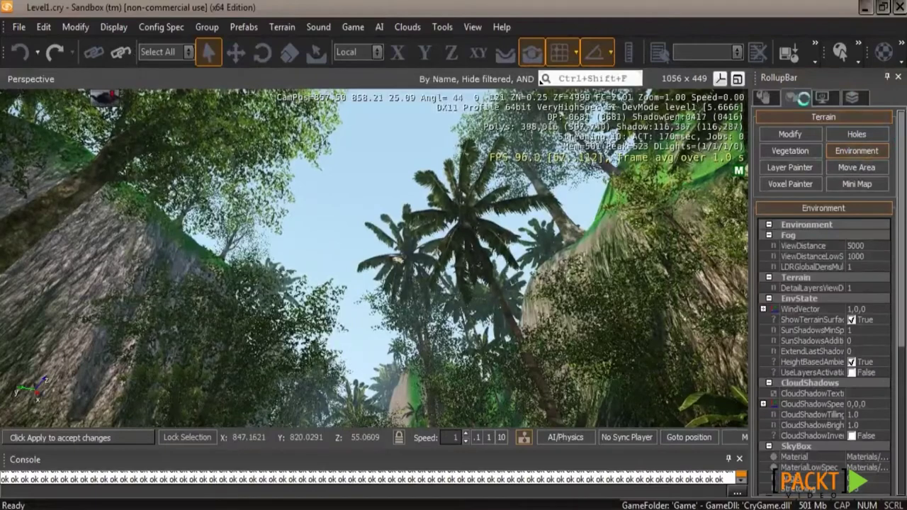
pyautogui.scroll(-6, 826, 305)
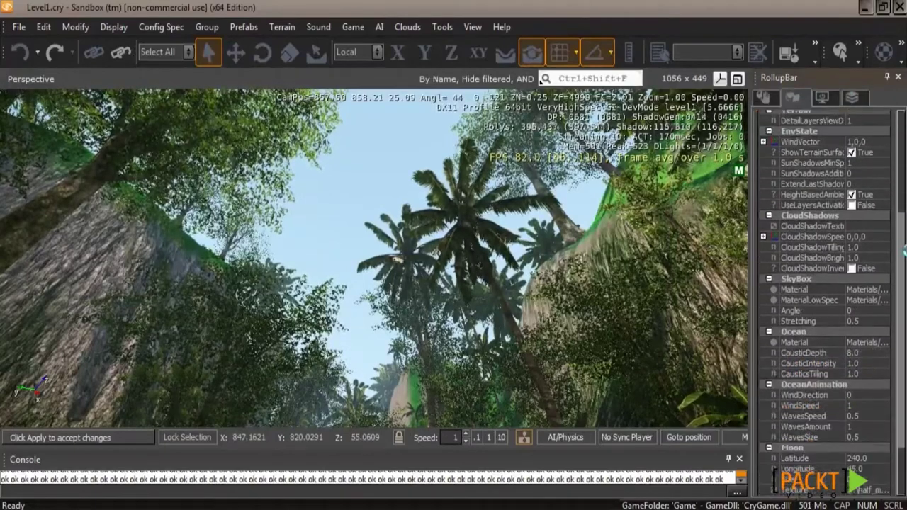
pyautogui.scroll(-1, 826, 284)
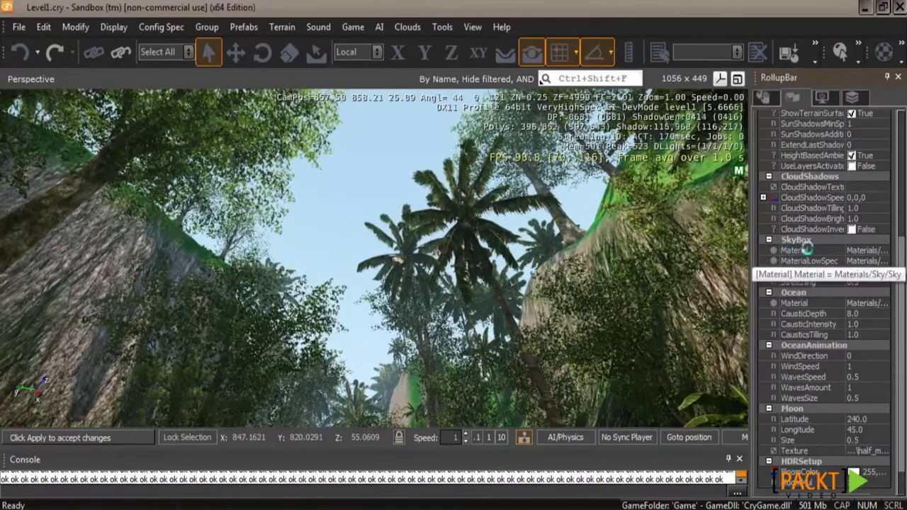
pyautogui.click(839, 250)
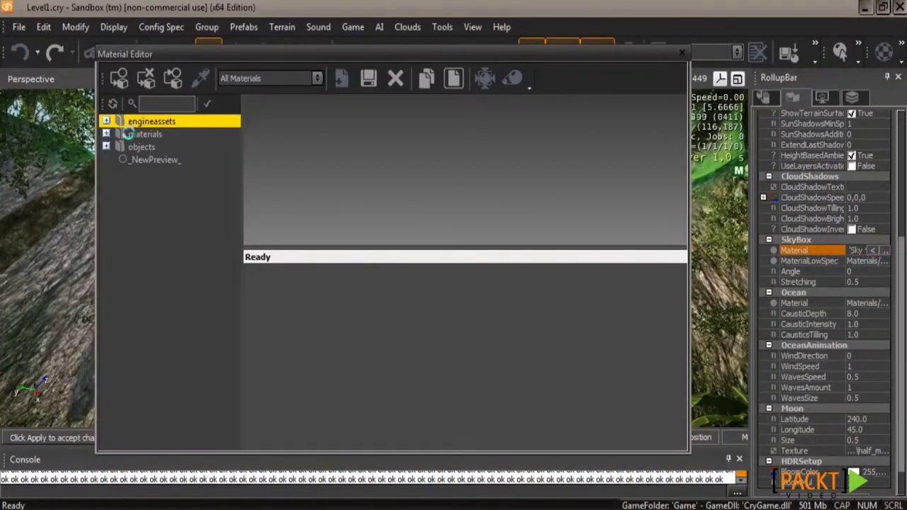
# Preview the gray_cloudy, rain, evening and day3 sky materials, then apply day2
pyautogui.click(106, 134)
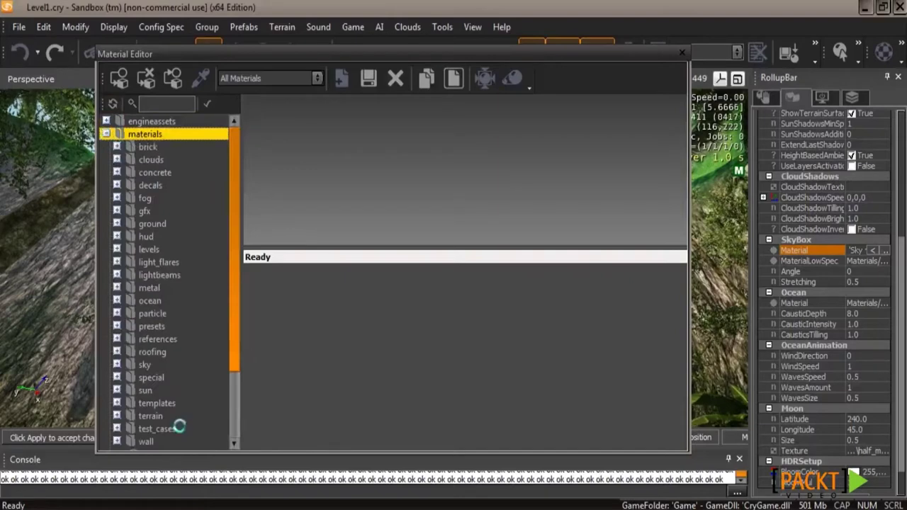
pyautogui.click(113, 364)
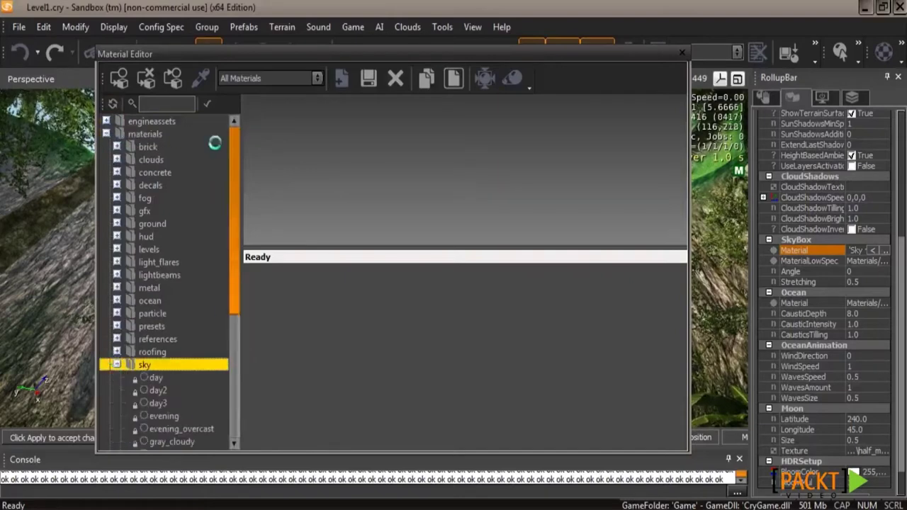
pyautogui.moveTo(191, 56); pyautogui.dragTo(363, 44)
pyautogui.moveTo(170, 225); pyautogui.dragTo(164, 227, button='right')
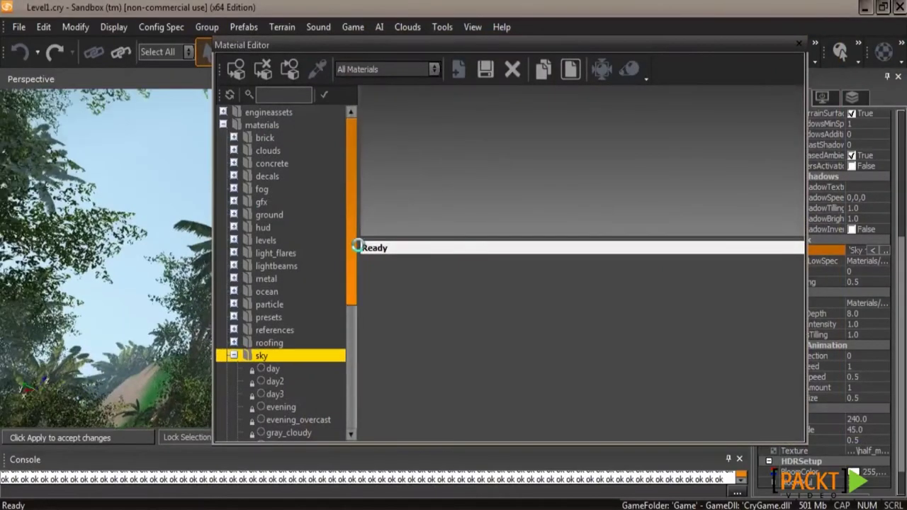
pyautogui.scroll(-2, 355, 283)
pyautogui.scroll(-1, 355, 283)
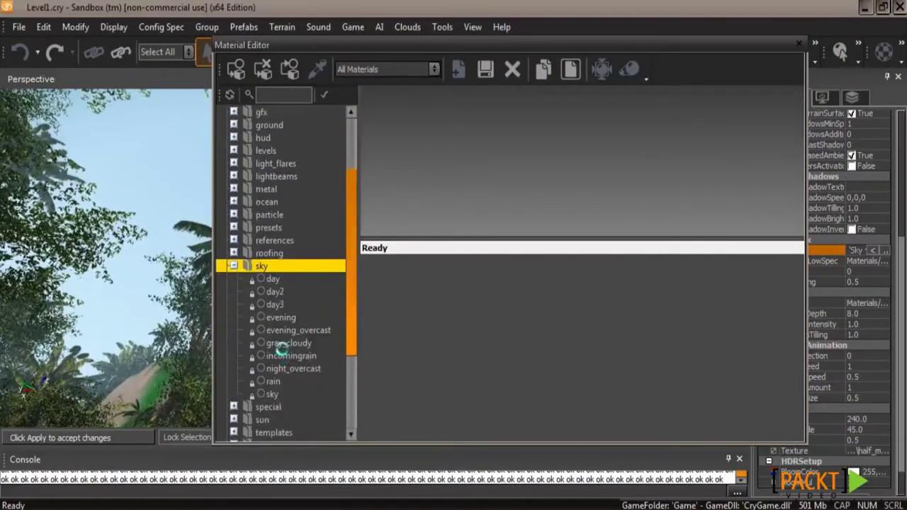
pyautogui.click(282, 343)
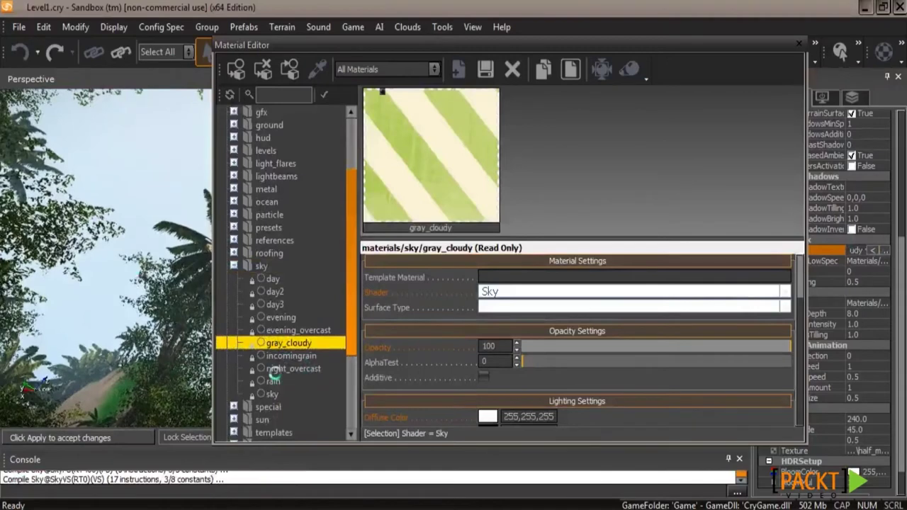
pyautogui.click(272, 381)
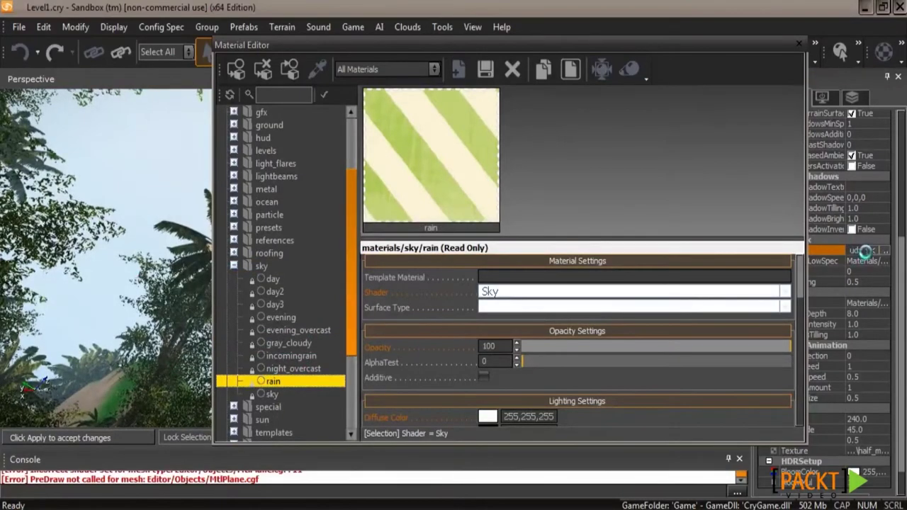
pyautogui.click(281, 316)
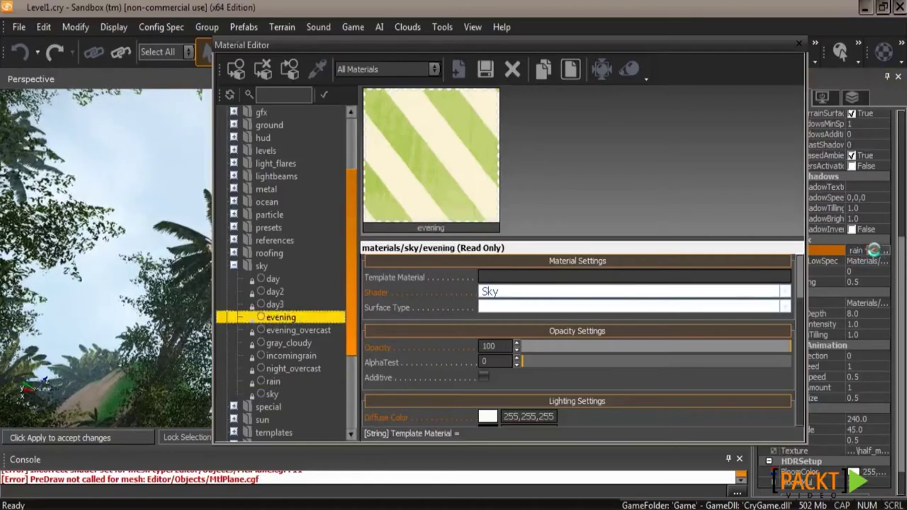
pyautogui.click(275, 304)
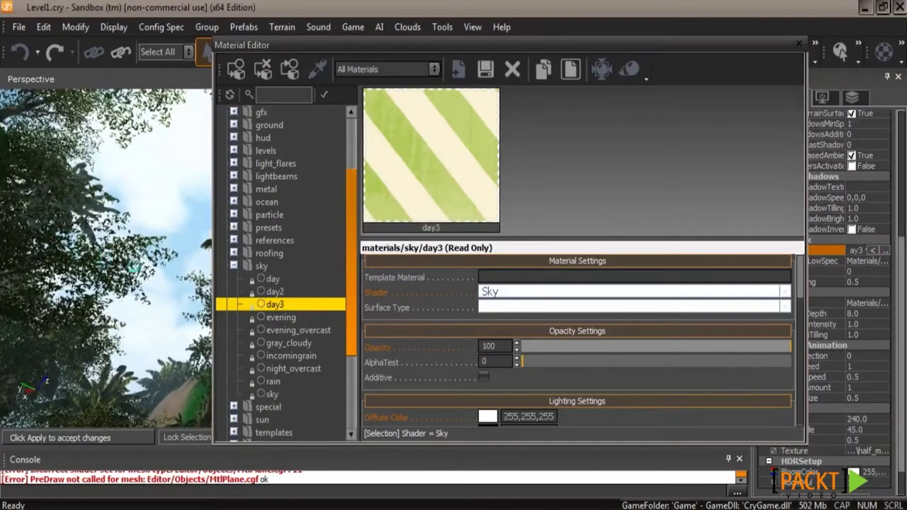
pyautogui.click(280, 291)
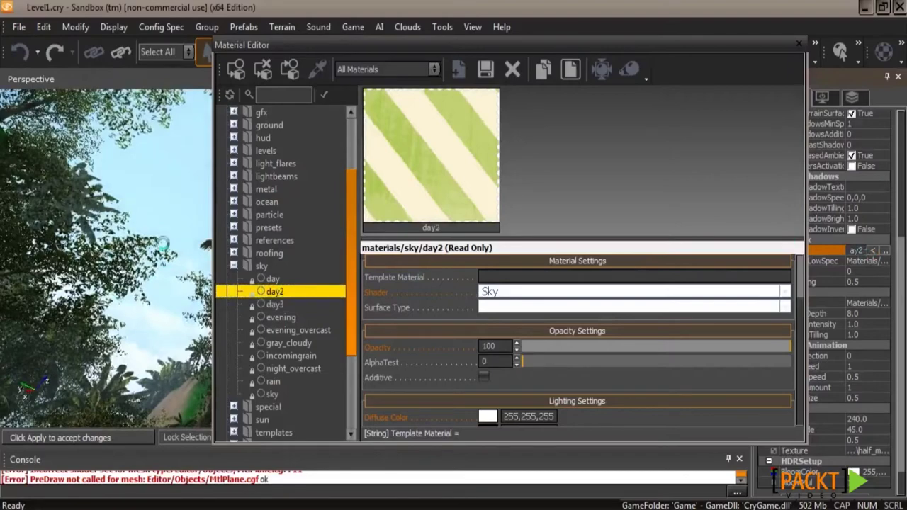
# Check the day2 sky from other angles and close the Material Editor
pyautogui.moveTo(342, 44); pyautogui.dragTo(481, 266)
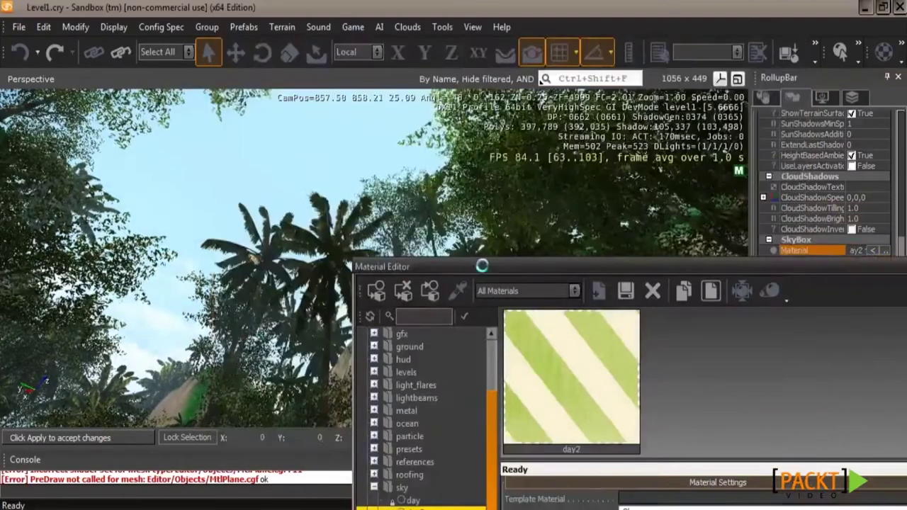
pyautogui.moveTo(186, 269); pyautogui.dragTo(186, 269, button='right')
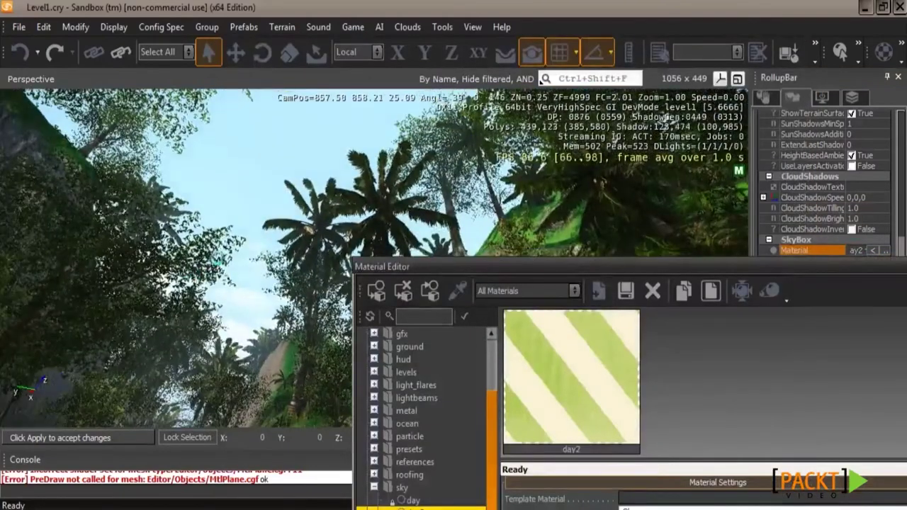
pyautogui.moveTo(502, 271); pyautogui.dragTo(303, 105)
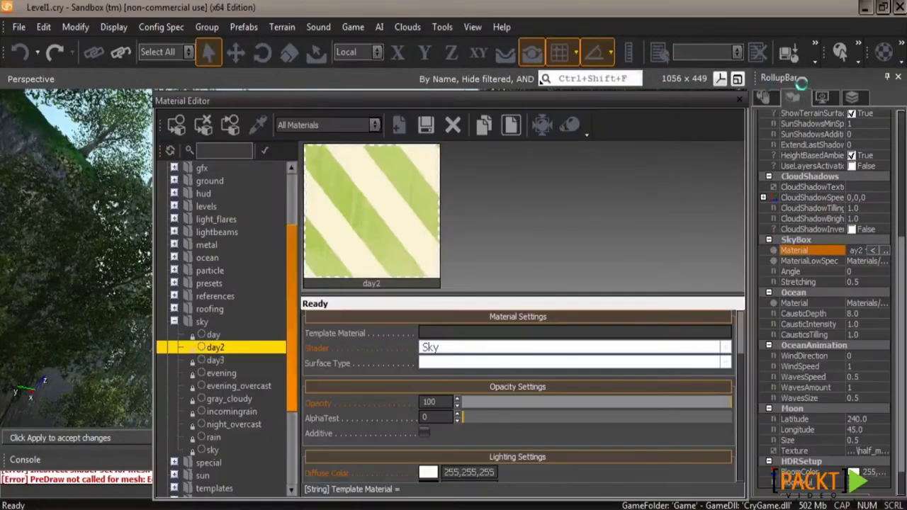
pyautogui.click(737, 96)
pyautogui.moveTo(402, 188); pyautogui.dragTo(406, 182, button='right')
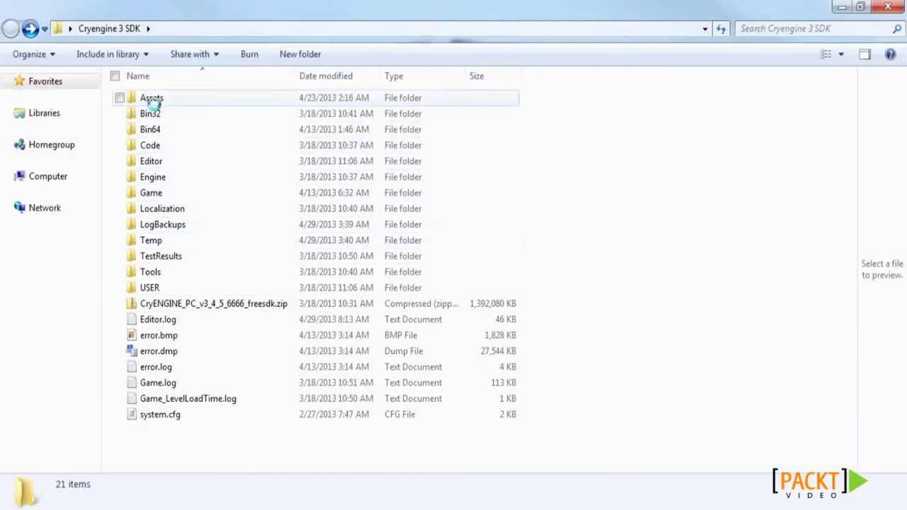
# Extract Animations.pak into the Game folder with 7-Zip Extract Here
pyautogui.doubleClick(151, 190)
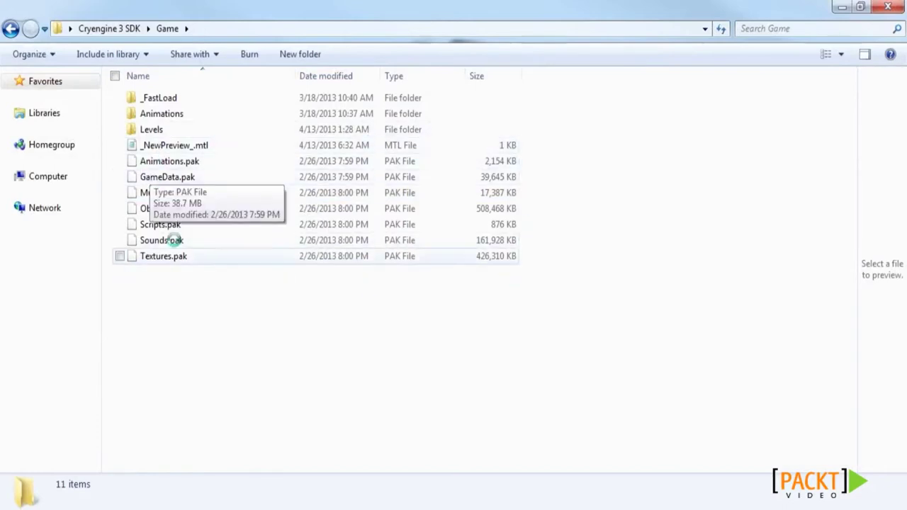
pyautogui.rightClick(163, 162)
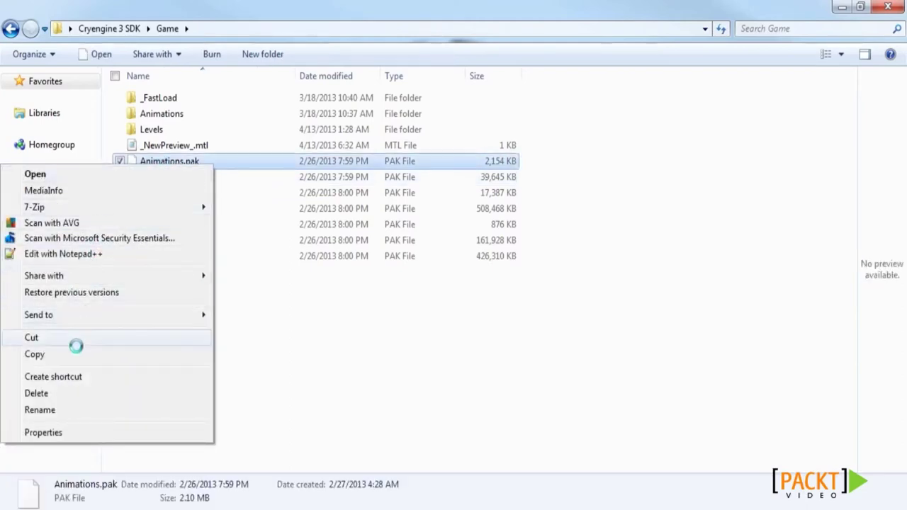
pyautogui.moveTo(88, 206)
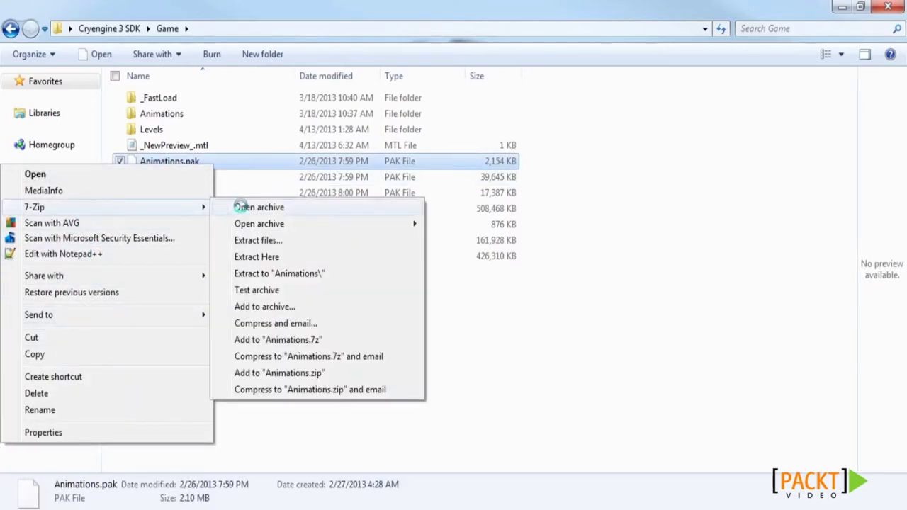
pyautogui.click(260, 257)
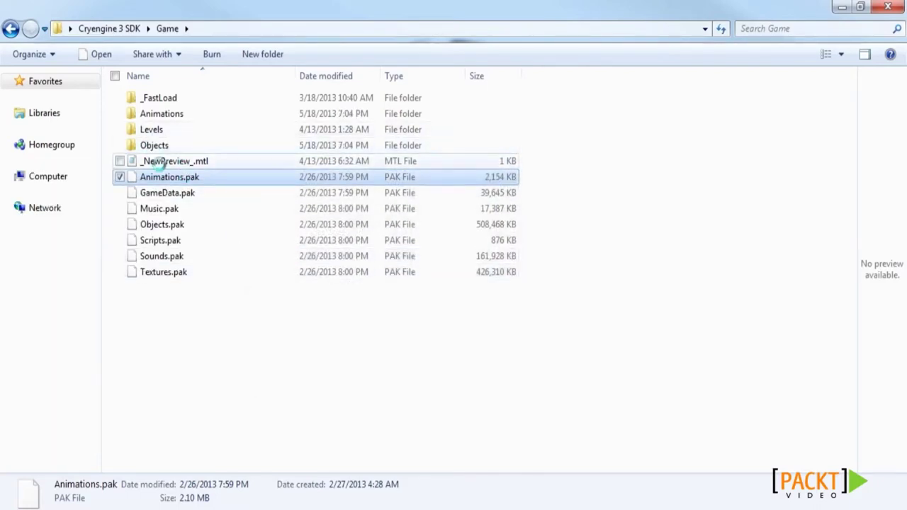
# Extract GameData.pak into the Game folder, replacing all existing files
pyautogui.click(156, 192)
pyautogui.rightClick(154, 194)
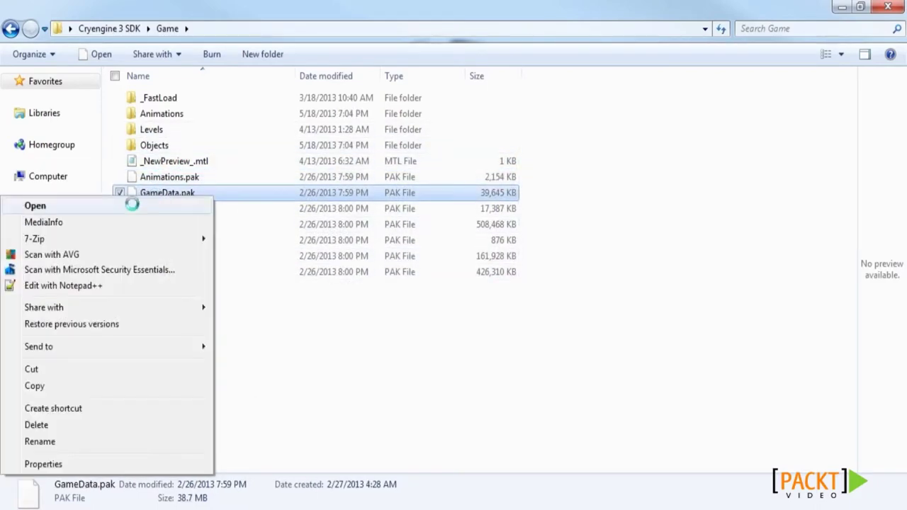
pyautogui.moveTo(122, 237)
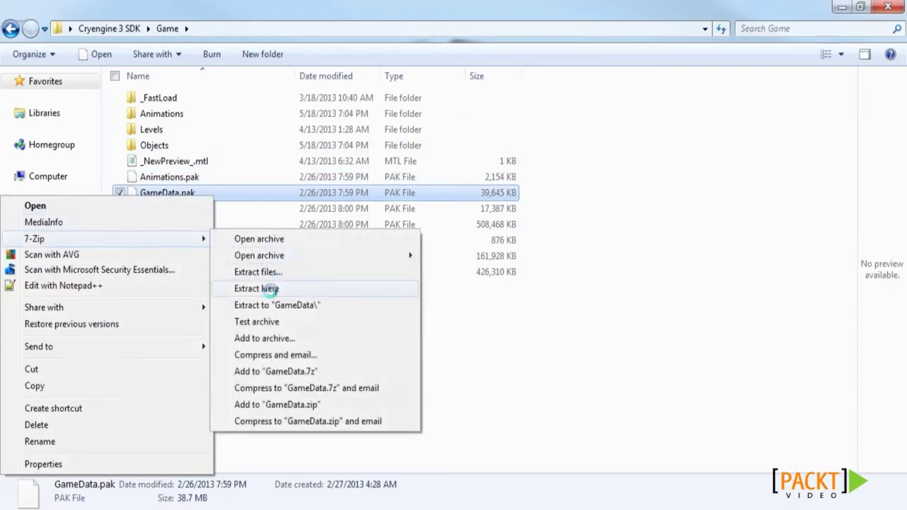
pyautogui.click(270, 289)
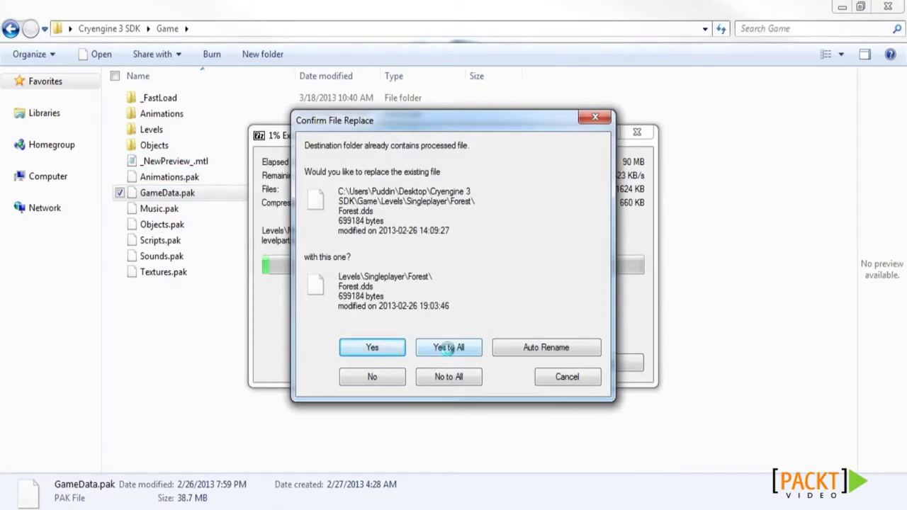
pyautogui.click(448, 348)
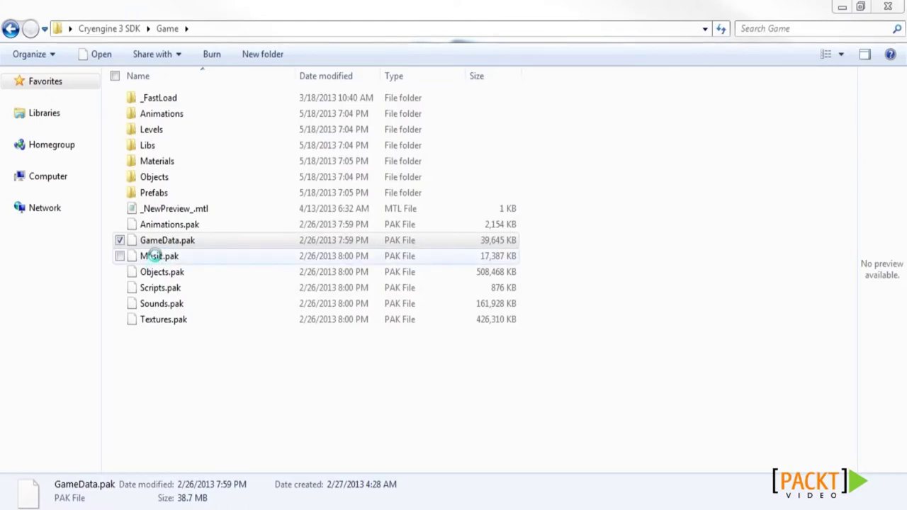
# Extract Music.pak into the Game folder and open the extracted Objects folder
pyautogui.rightClick(154, 256)
pyautogui.moveTo(111, 275)
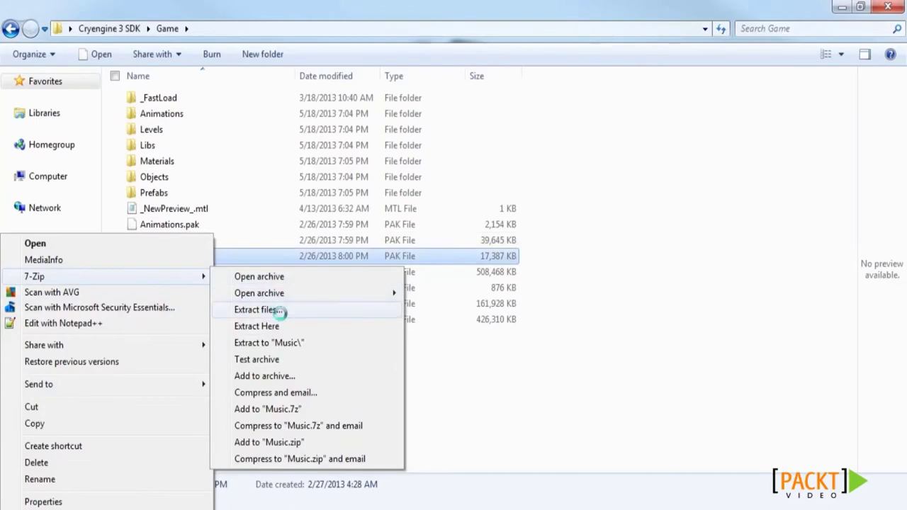
pyautogui.click(279, 326)
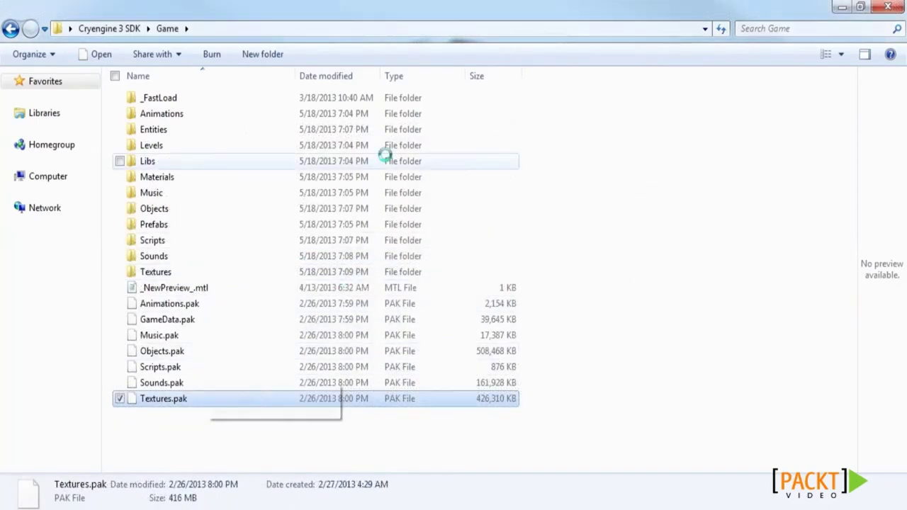
pyautogui.doubleClick(154, 209)
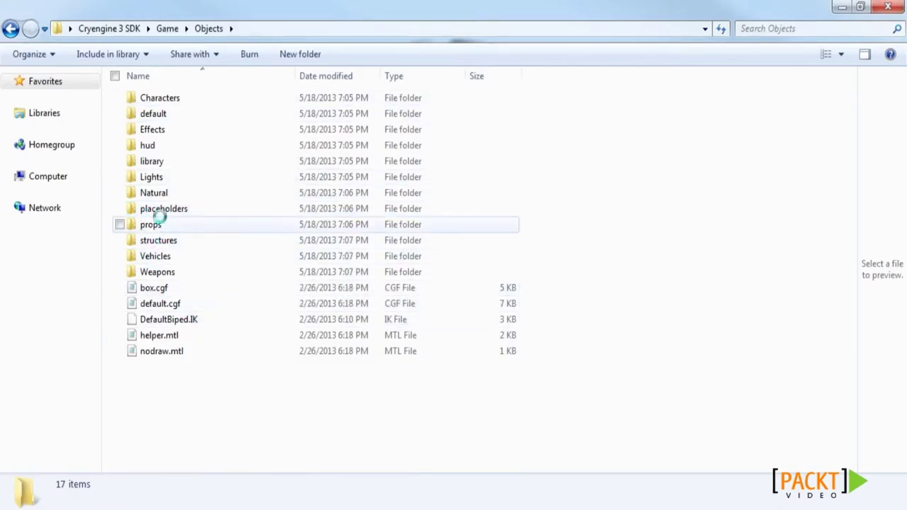
pyautogui.doubleClick(180, 160)
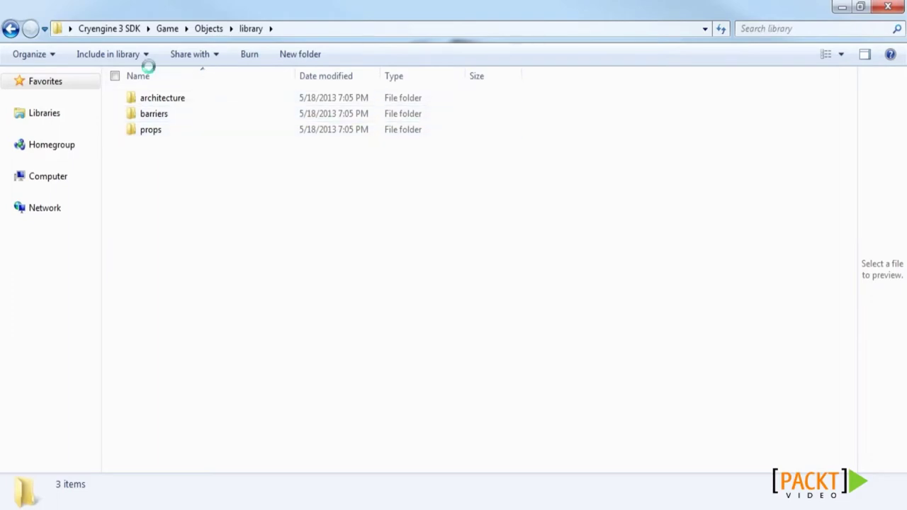
pyautogui.click(11, 29)
pyautogui.click(11, 28)
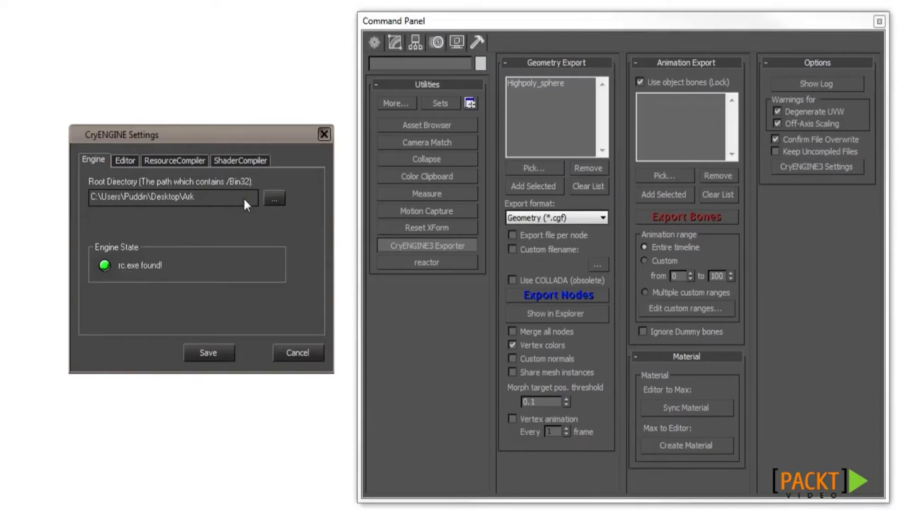
# Review the Editor, ResourceCompiler and ShaderCompiler pages, then save the CryENGINE settings from the Engine page
pyautogui.click(126, 161)
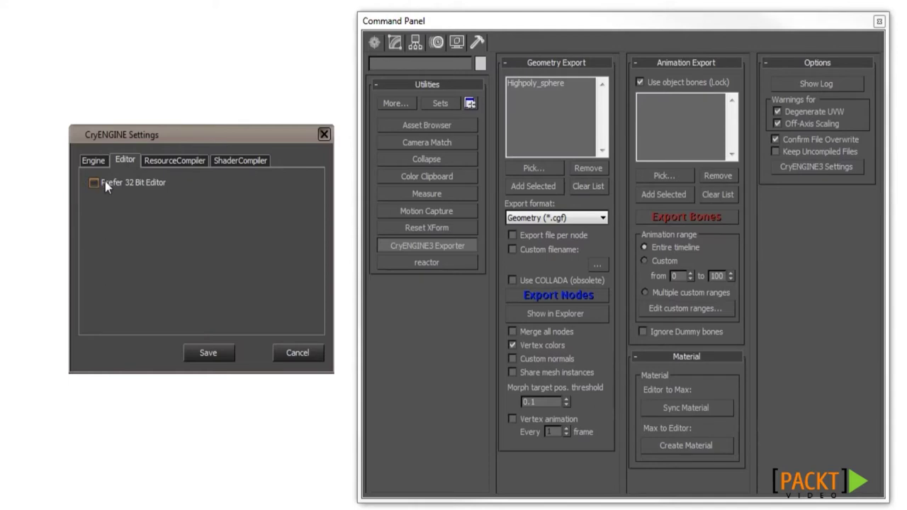
pyautogui.click(178, 161)
pyautogui.click(216, 162)
pyautogui.click(92, 161)
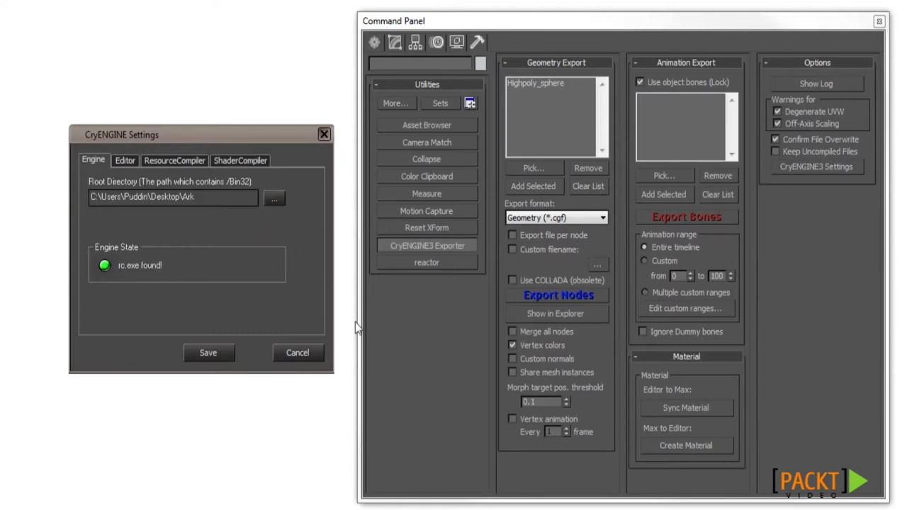
pyautogui.click(208, 354)
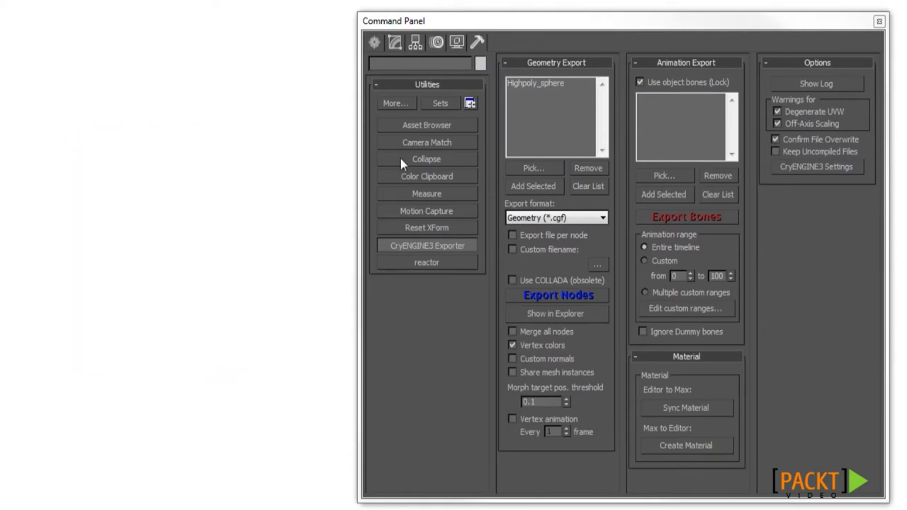
# Move the CryENGINE3 Exporter panel left and resize it back to three columns
pyautogui.moveTo(527, 18); pyautogui.dragTo(349, 22)
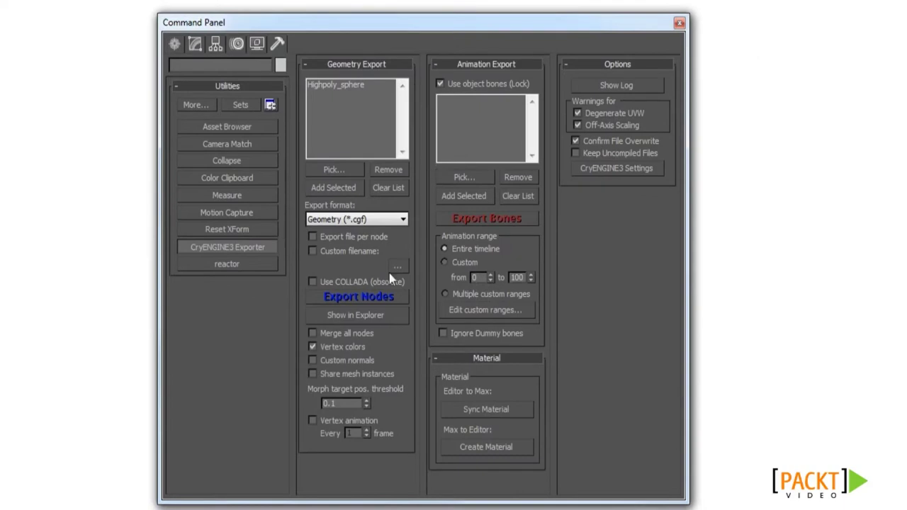
pyautogui.moveTo(685, 226); pyautogui.dragTo(298, 234)
pyautogui.moveTo(287, 186); pyautogui.dragTo(283, 135)
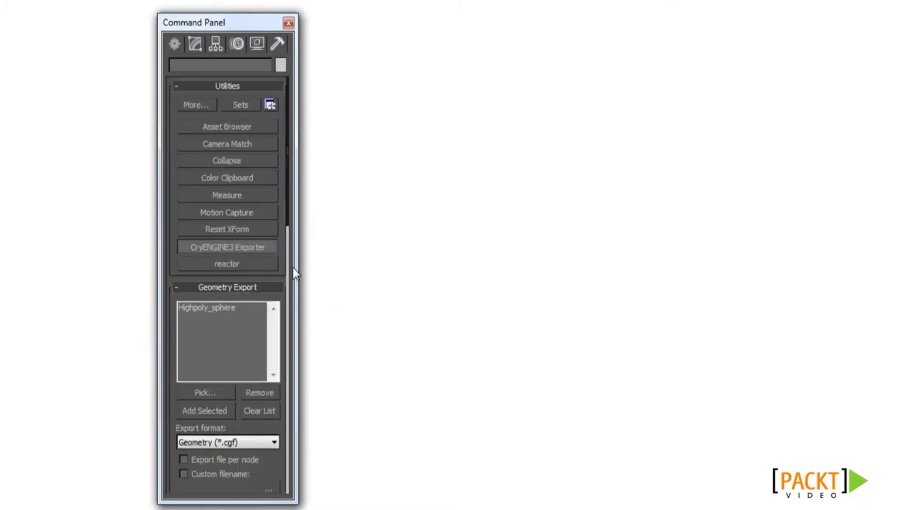
pyautogui.moveTo(296, 268); pyautogui.dragTo(645, 262)
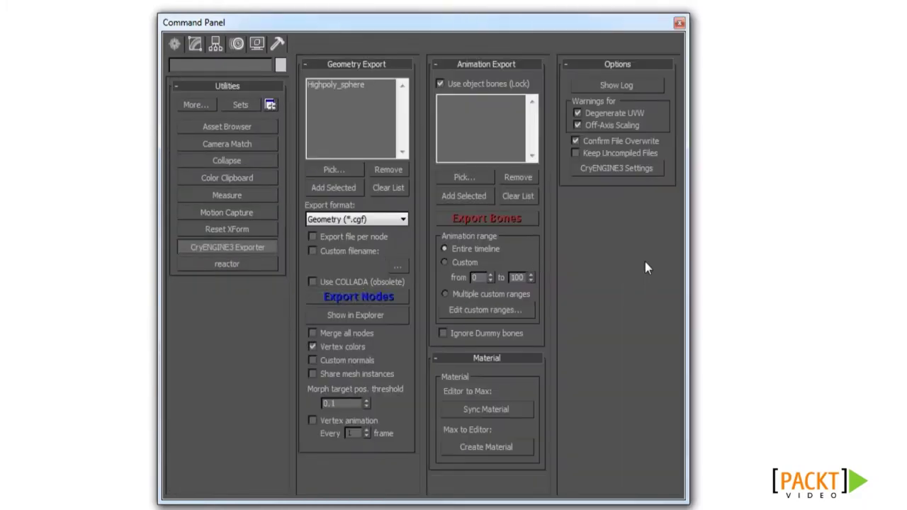
# Export Highpoly_sphere in Geometry (*.cgf) format and centre the export log window
pyautogui.click(340, 85)
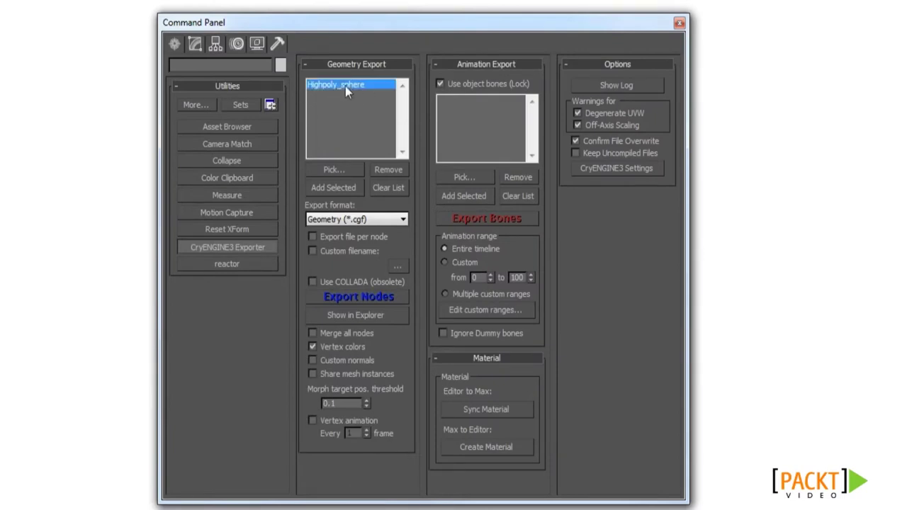
pyautogui.click(334, 170)
pyautogui.click(117, 168)
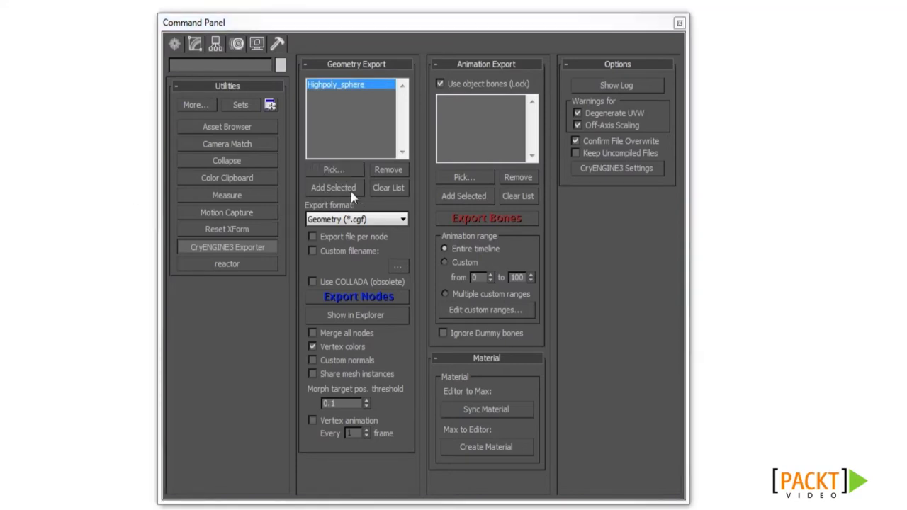
pyautogui.click(338, 129)
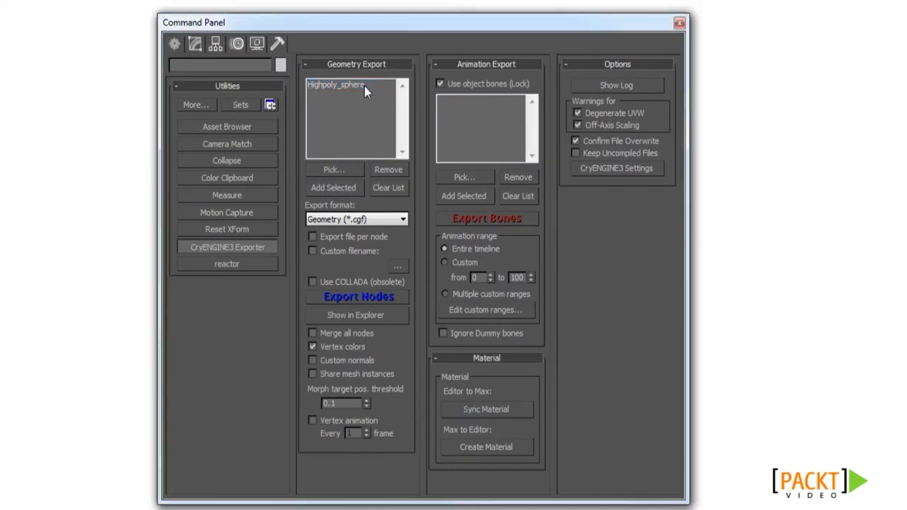
pyautogui.click(322, 222)
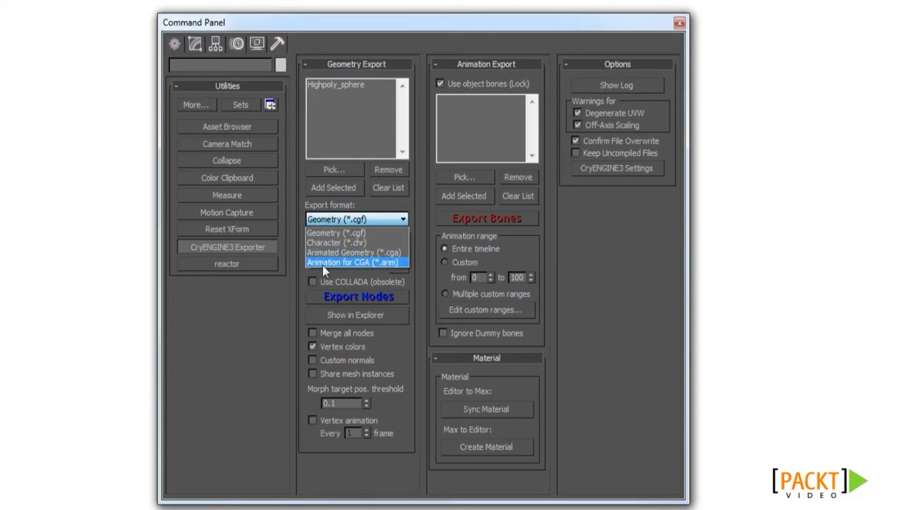
pyautogui.click(384, 224)
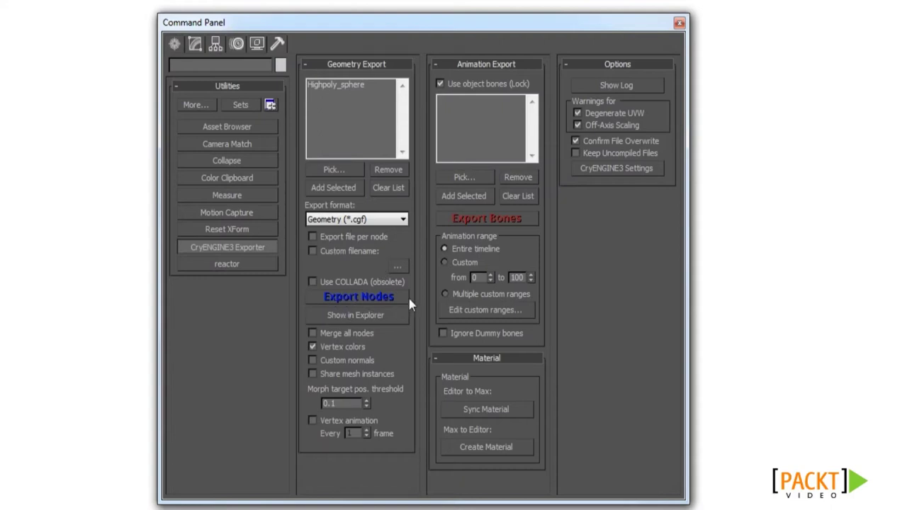
pyautogui.click(338, 297)
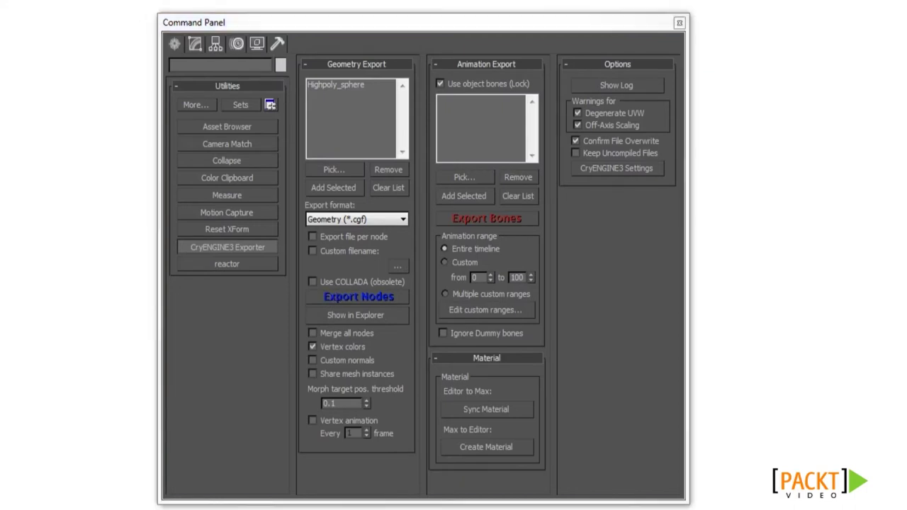
pyautogui.moveTo(596, 377); pyautogui.dragTo(494, 115)
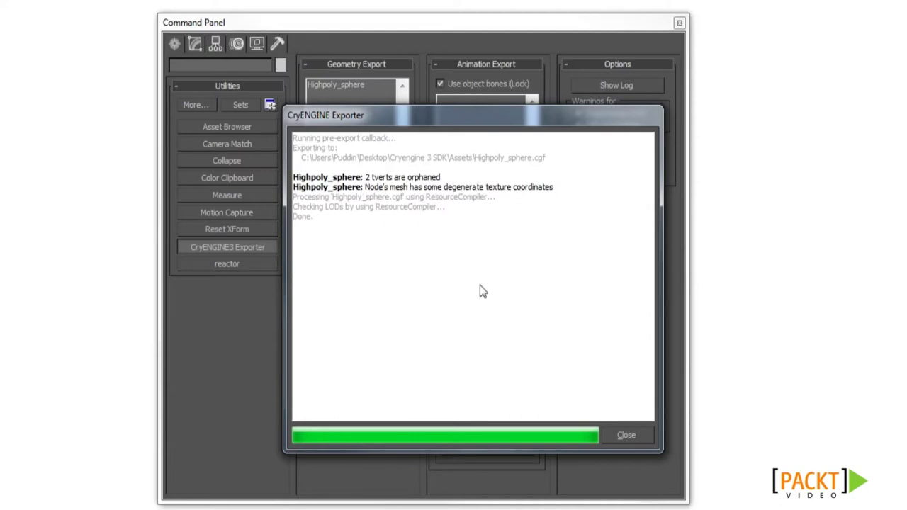
# Close the CryENGINE Exporter log once it reads Done
pyautogui.click(623, 440)
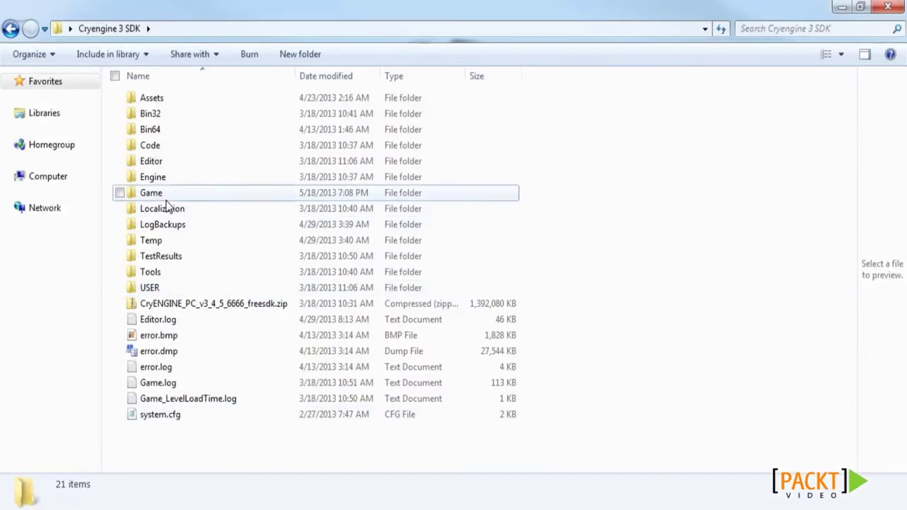
# Navigate to Game\Objects\default in the Cryengine 3 SDK folder
pyautogui.doubleClick(158, 192)
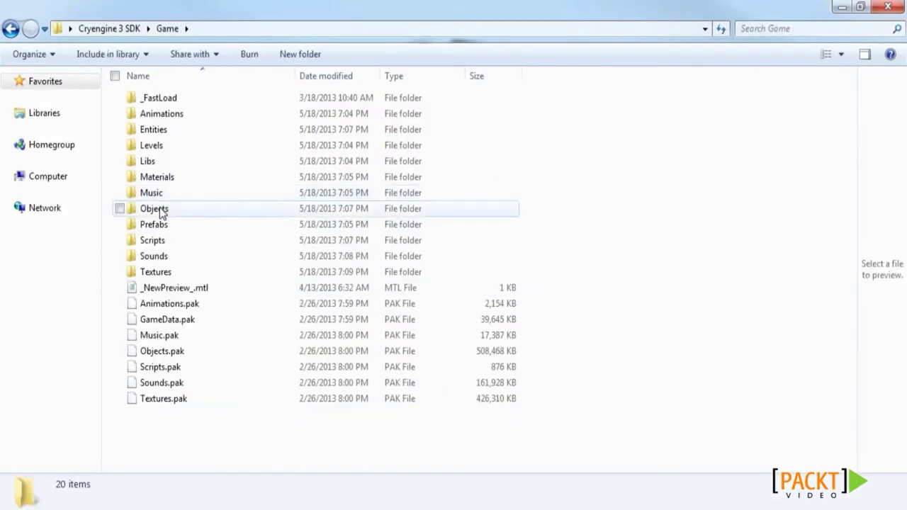
pyautogui.doubleClick(154, 211)
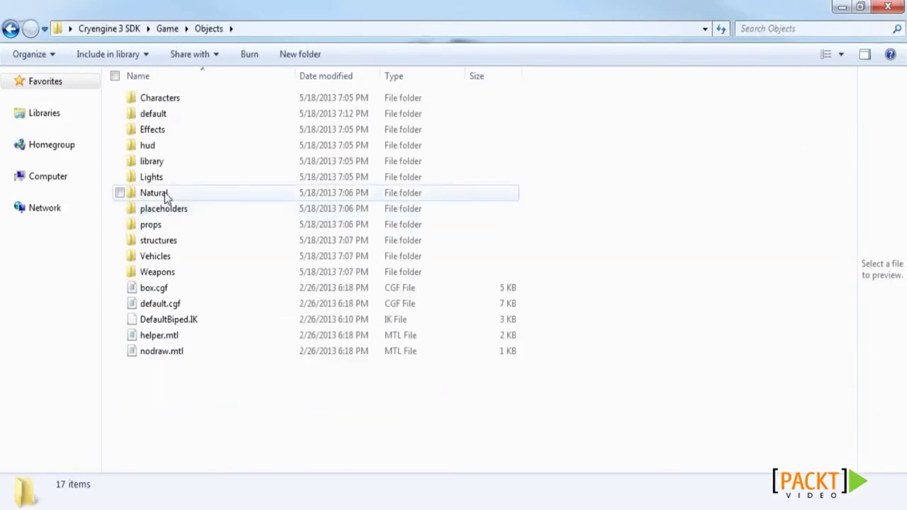
pyautogui.doubleClick(162, 118)
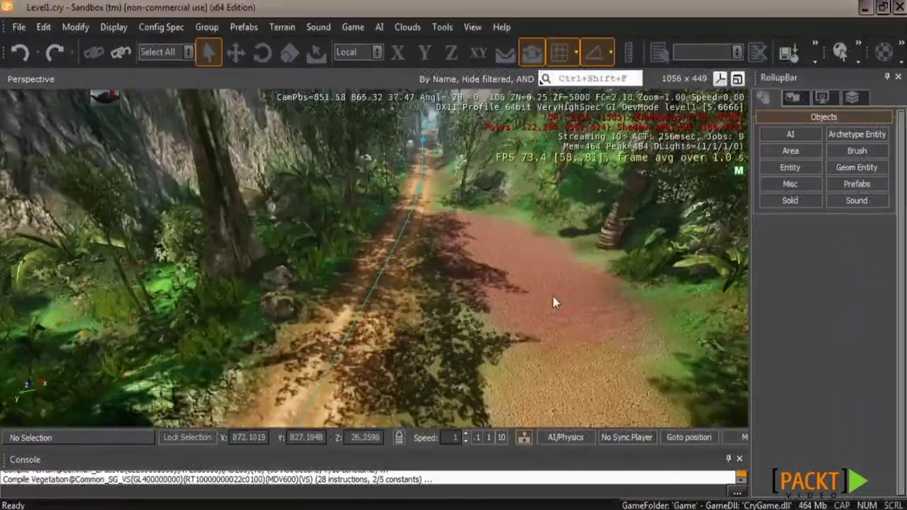
pyautogui.moveTo(553, 297); pyautogui.dragTo(550, 293, button='right')
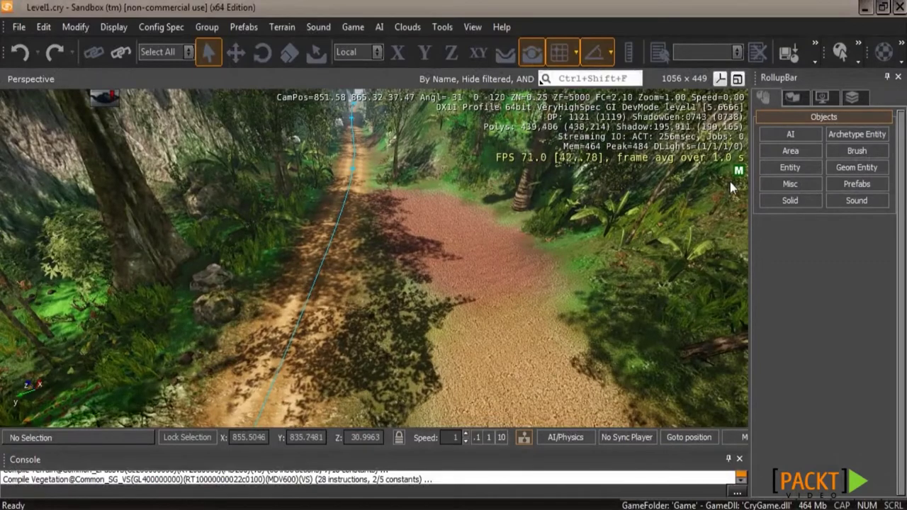
# Place the high poly sphere brush from objects\default onto the jungle dirt path
pyautogui.click(832, 152)
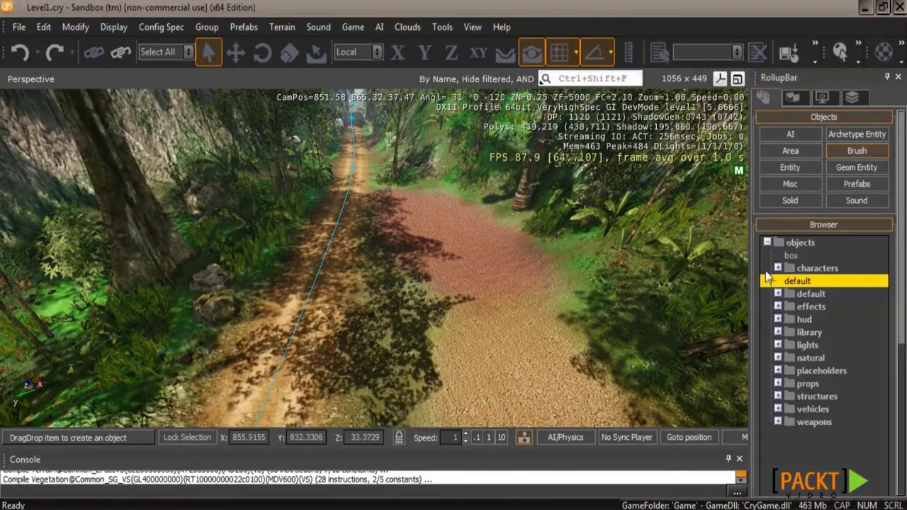
pyautogui.click(779, 293)
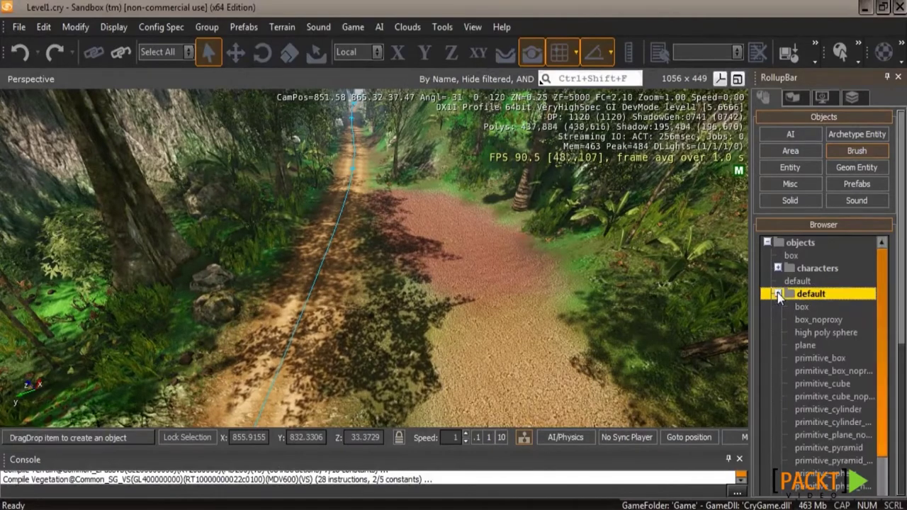
pyautogui.click(821, 332)
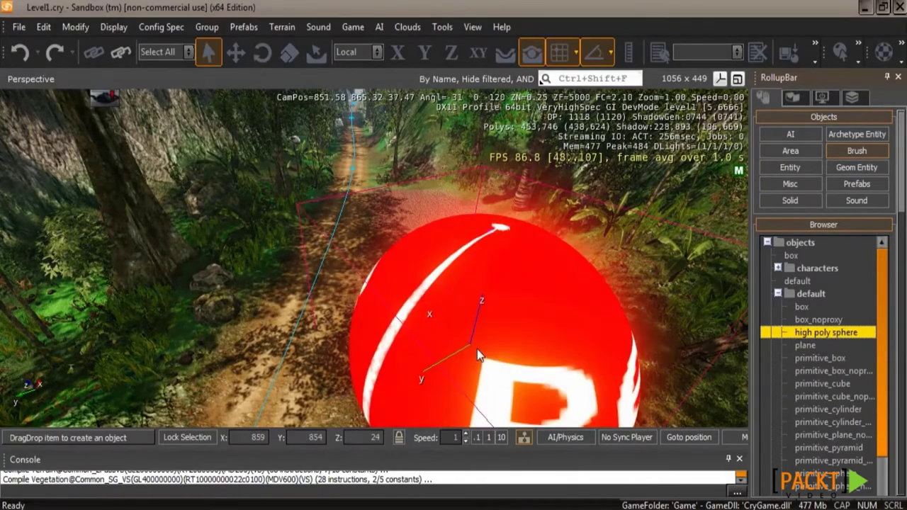
pyautogui.click(412, 256)
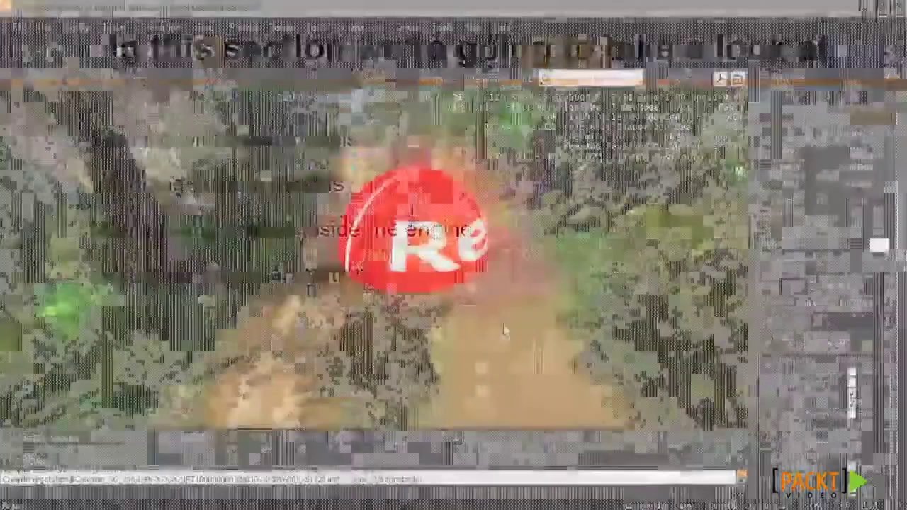
# Raise the sphere along Z above the path and rotate it around Z and X
pyautogui.press('z')
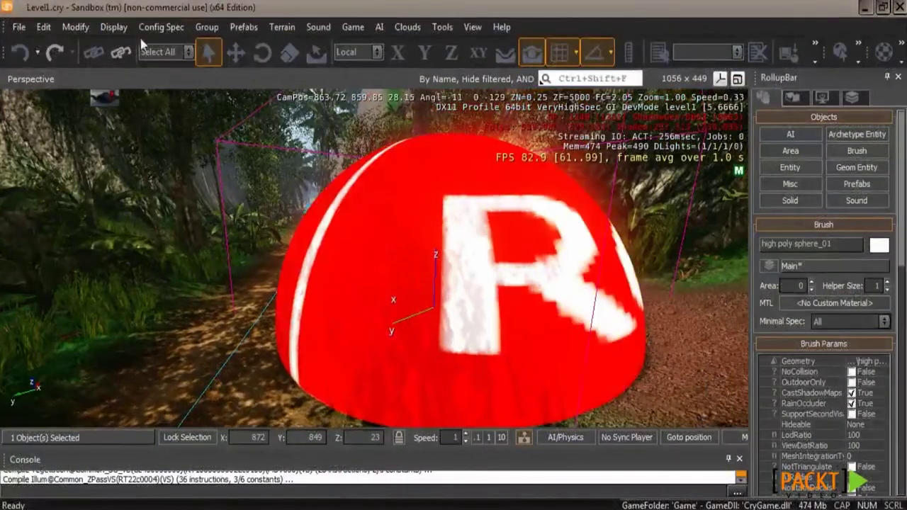
pyautogui.press('1')
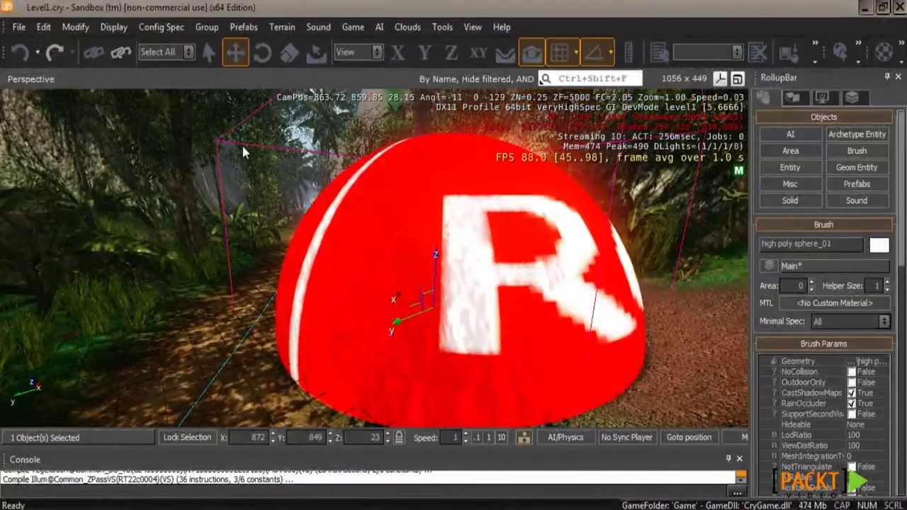
pyautogui.moveTo(436, 262); pyautogui.dragTo(439, 132)
pyautogui.click(261, 55)
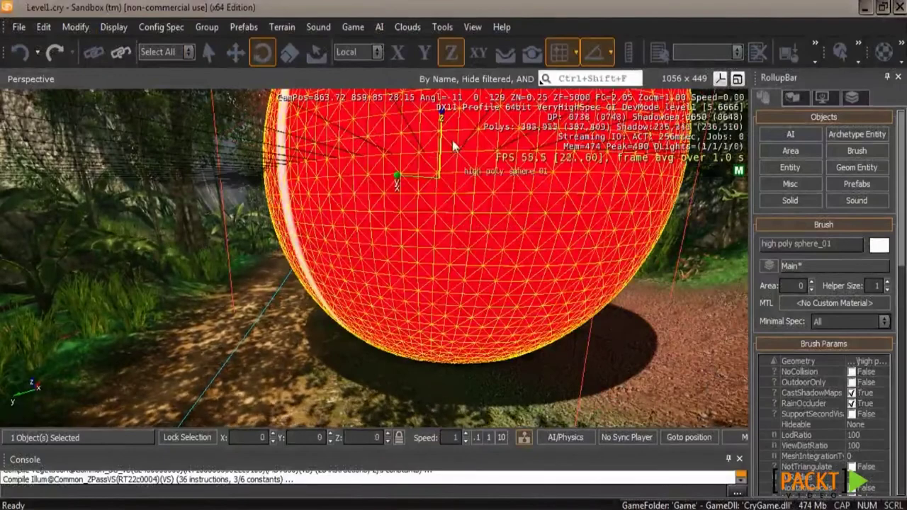
pyautogui.moveTo(442, 143); pyautogui.dragTo(433, 268)
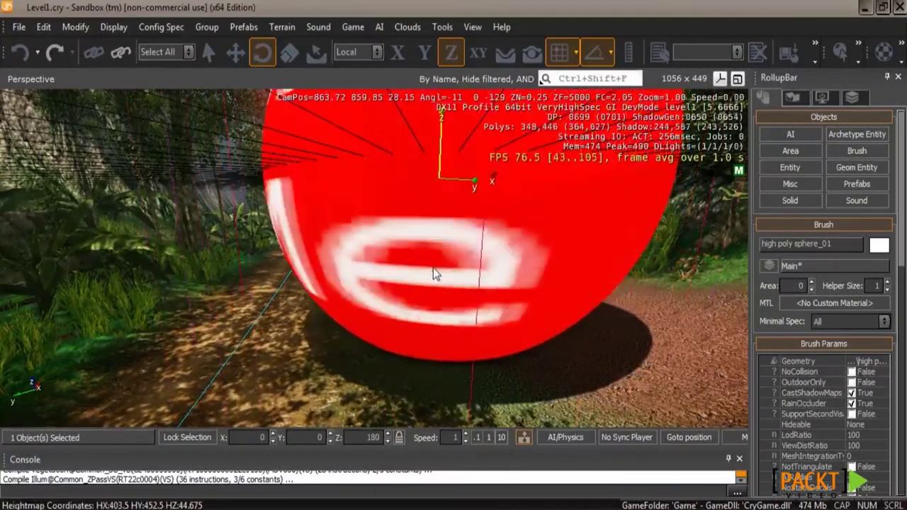
pyautogui.moveTo(480, 170); pyautogui.dragTo(486, 415)
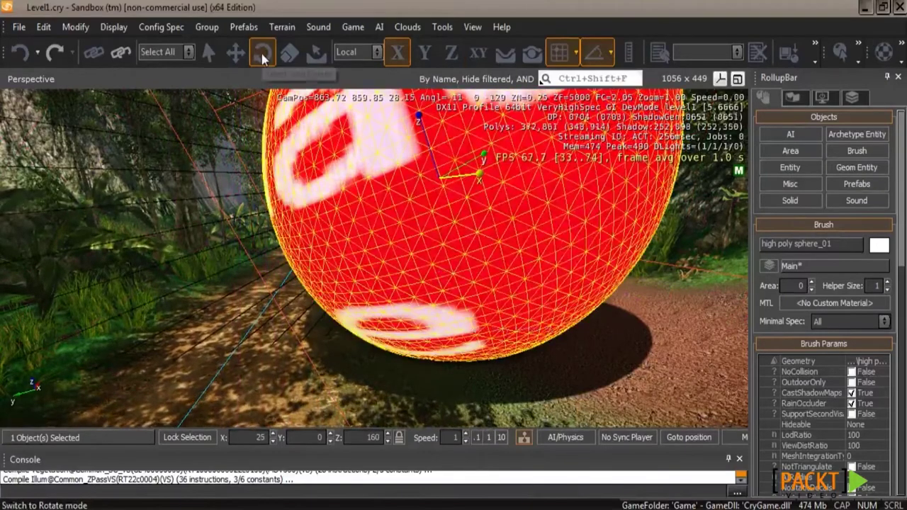
# Scale the sphere down uniformly to 0.58 on all axes
pyautogui.click(289, 52)
pyautogui.moveTo(437, 183); pyautogui.dragTo(457, 213)
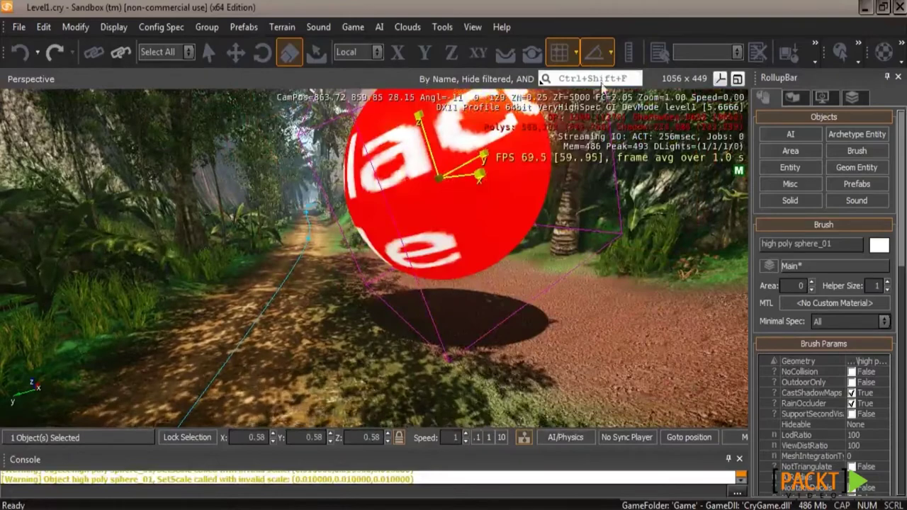
pyautogui.moveTo(672, 202); pyautogui.dragTo(699, 236, button='right')
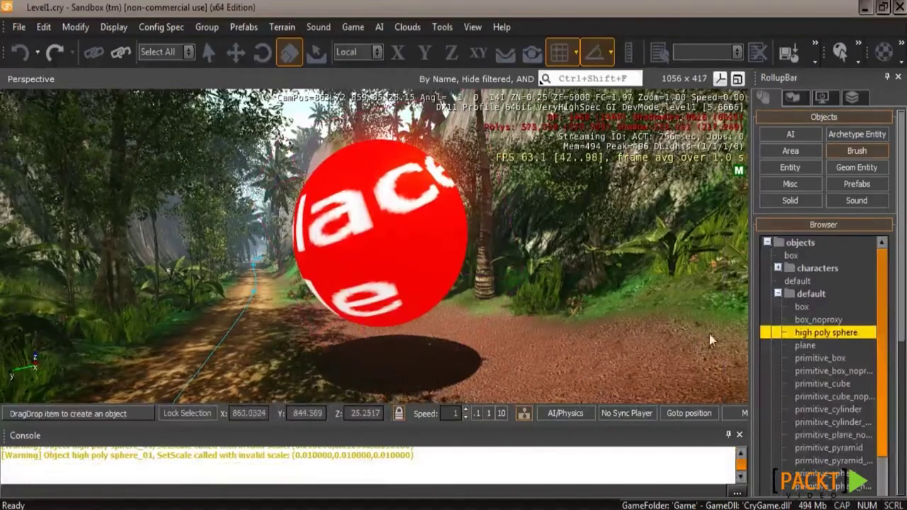
# Browse objects > default in the Geom Entity library, then switch to the Explorer window
pyautogui.click(768, 244)
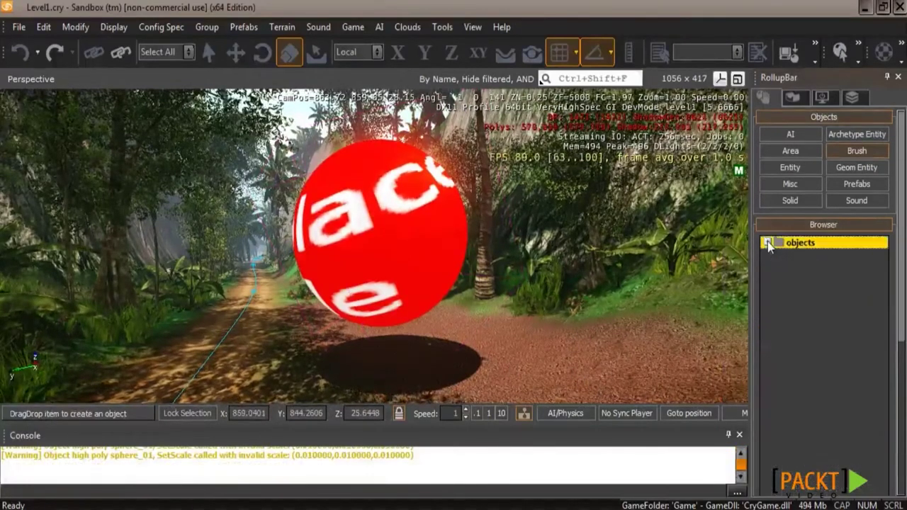
pyautogui.click(853, 169)
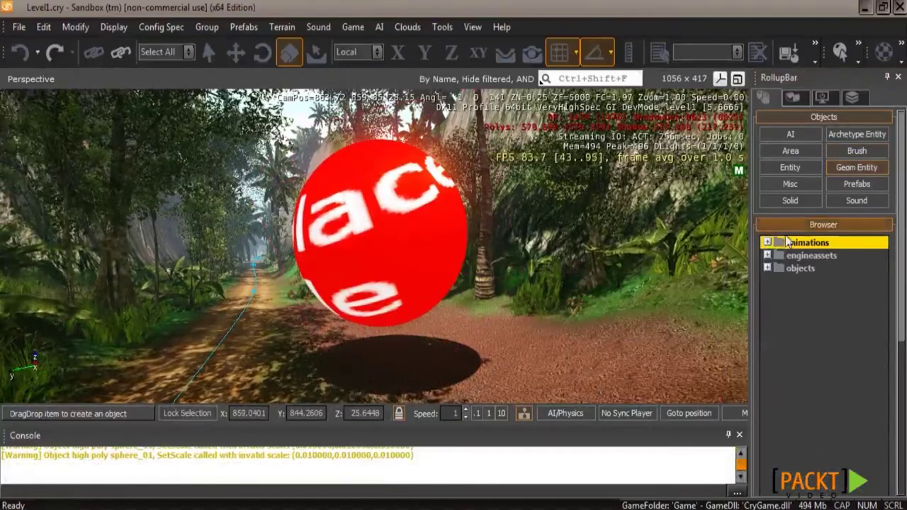
pyautogui.click(768, 268)
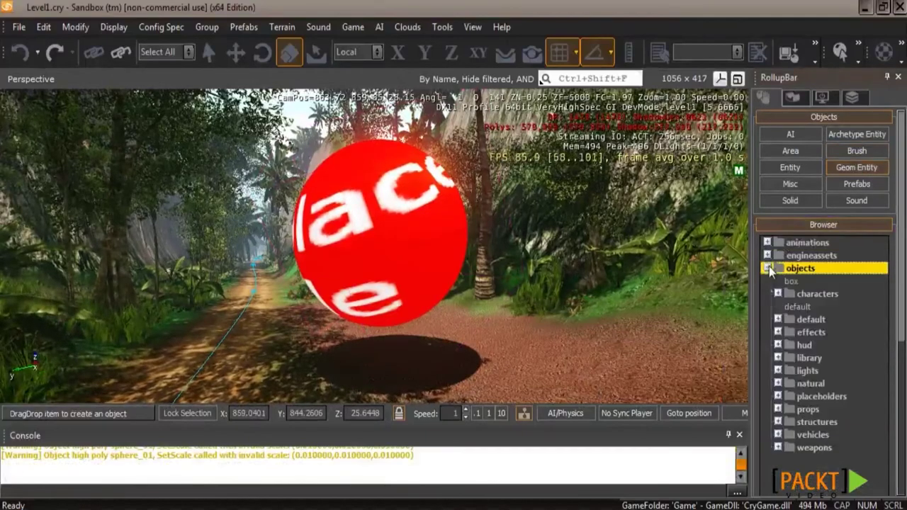
pyautogui.click(778, 319)
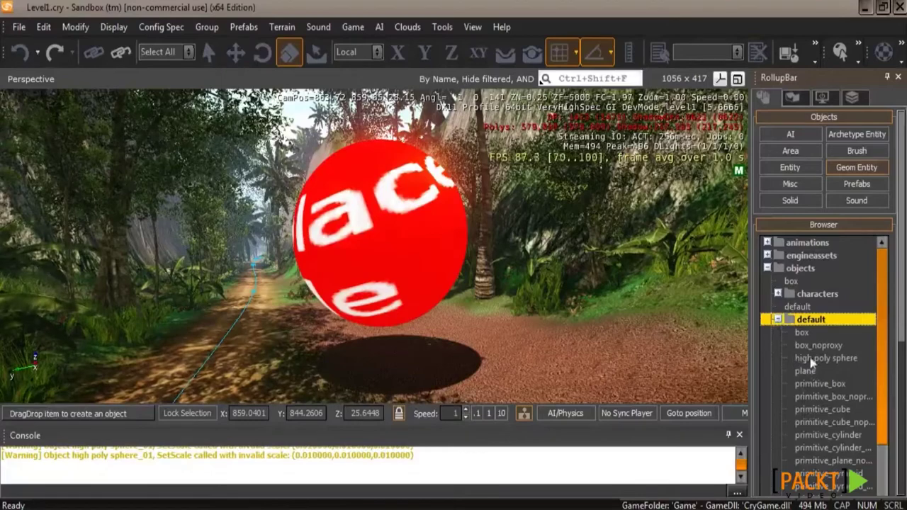
pyautogui.click(779, 319)
pyautogui.click(767, 269)
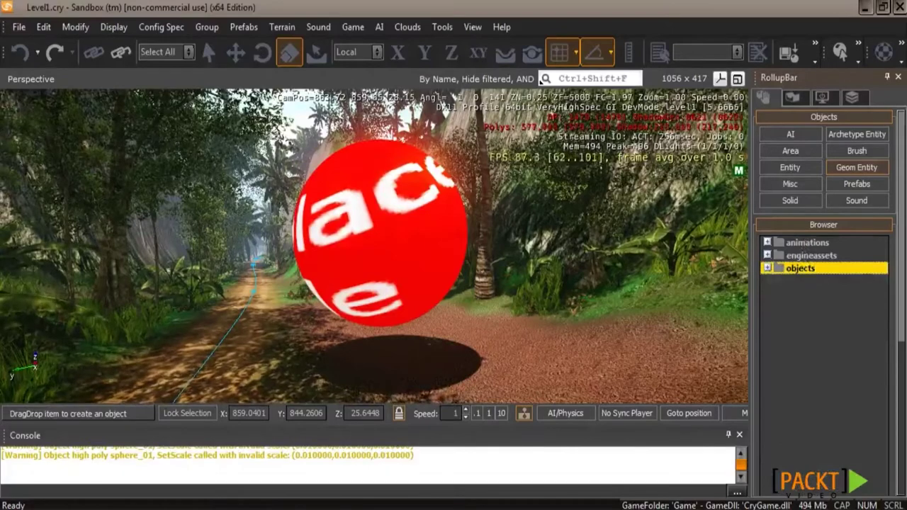
pyautogui.hotkey('alt', 'Tab')
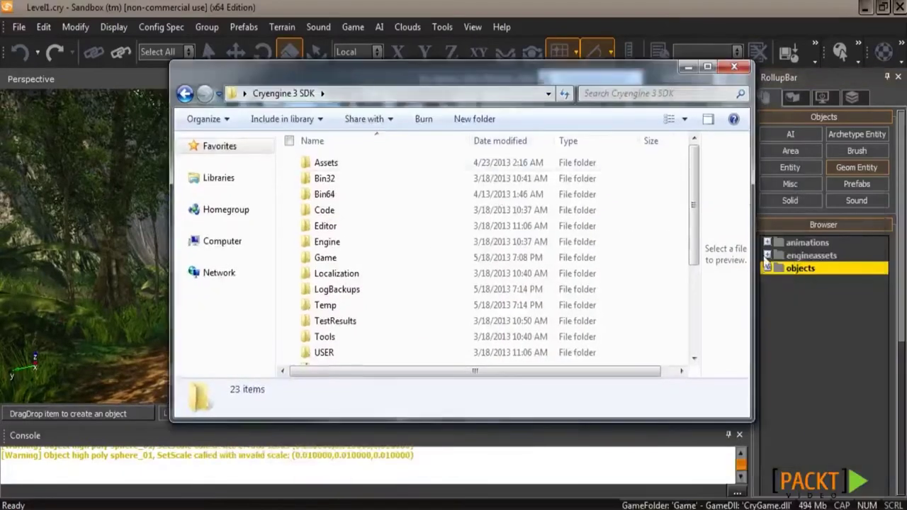
# Copy High Poly Torus.cgf and High Poly Torus.max
pyautogui.moveTo(692, 181); pyautogui.dragTo(695, 271)
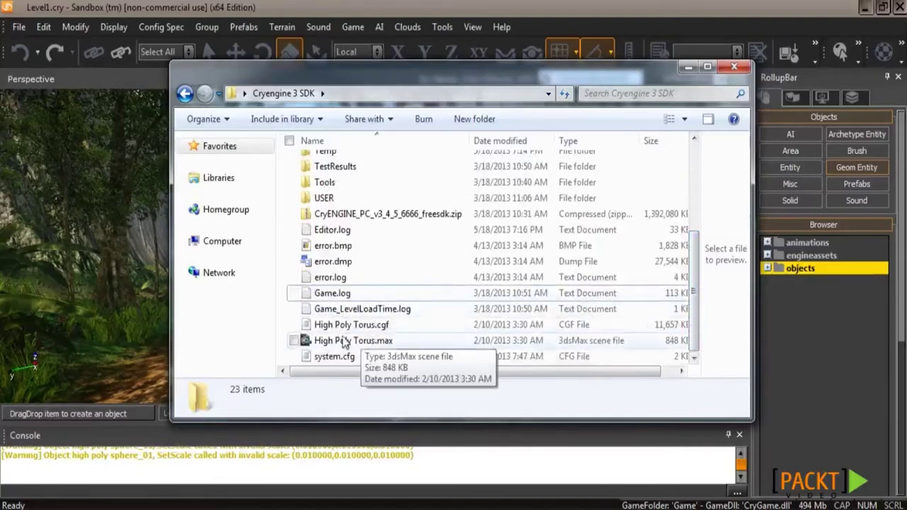
pyautogui.click(296, 327)
pyautogui.click(295, 340)
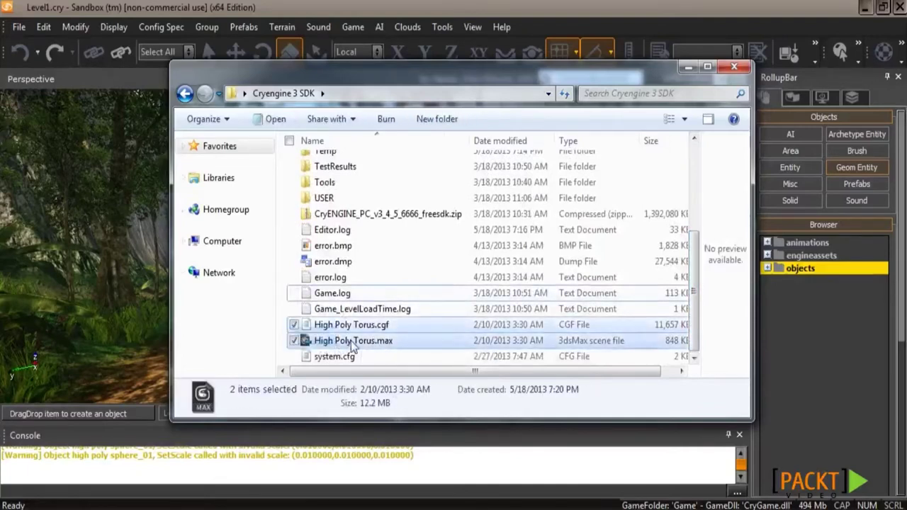
pyautogui.rightClick(351, 341)
pyautogui.click(241, 251)
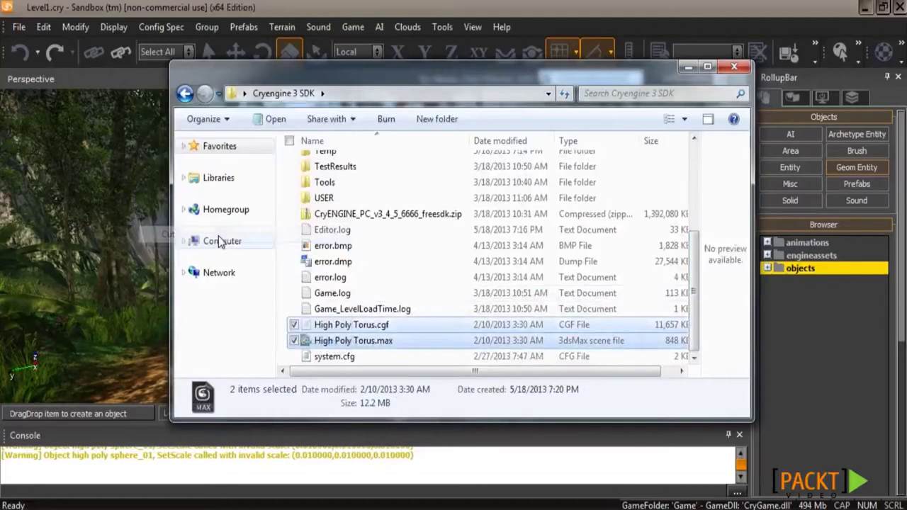
# Paste the torus files into Game\Levels\Level1 and return to Sandbox
pyautogui.moveTo(696, 332); pyautogui.dragTo(699, 219)
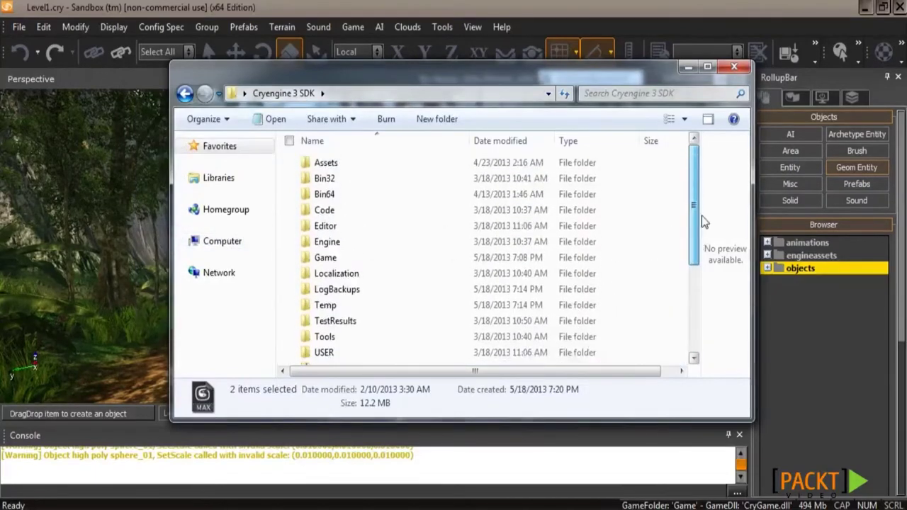
pyautogui.doubleClick(326, 258)
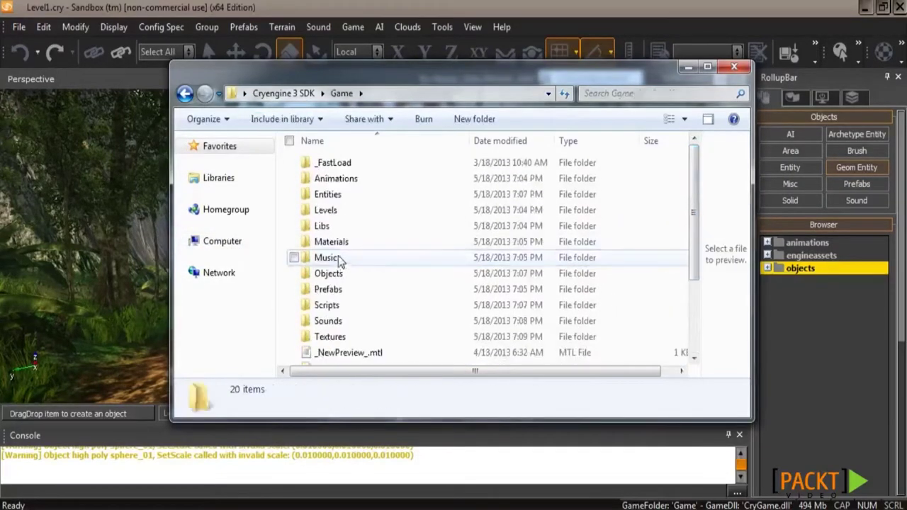
pyautogui.doubleClick(339, 212)
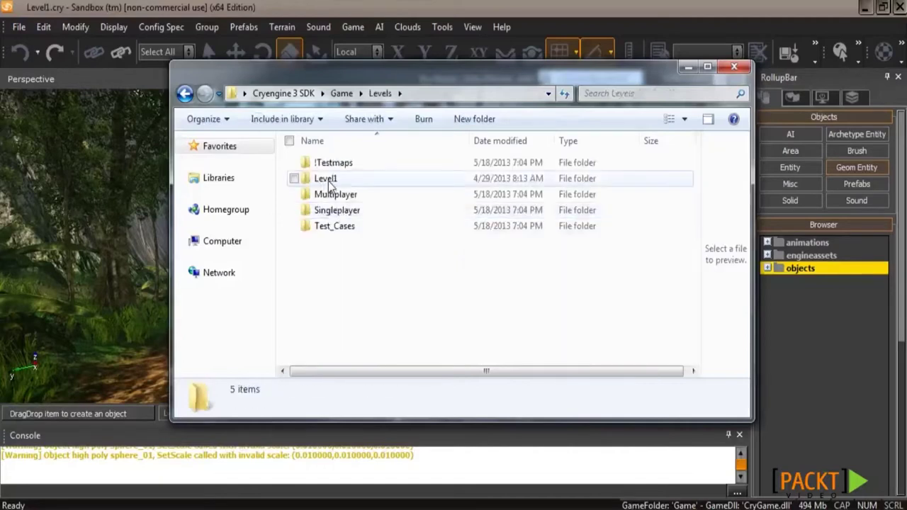
pyautogui.doubleClick(329, 182)
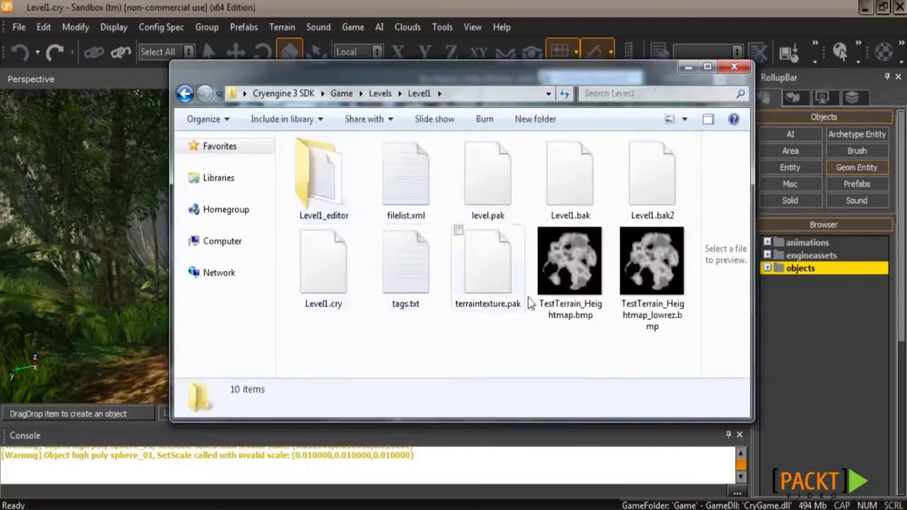
pyautogui.rightClick(355, 337)
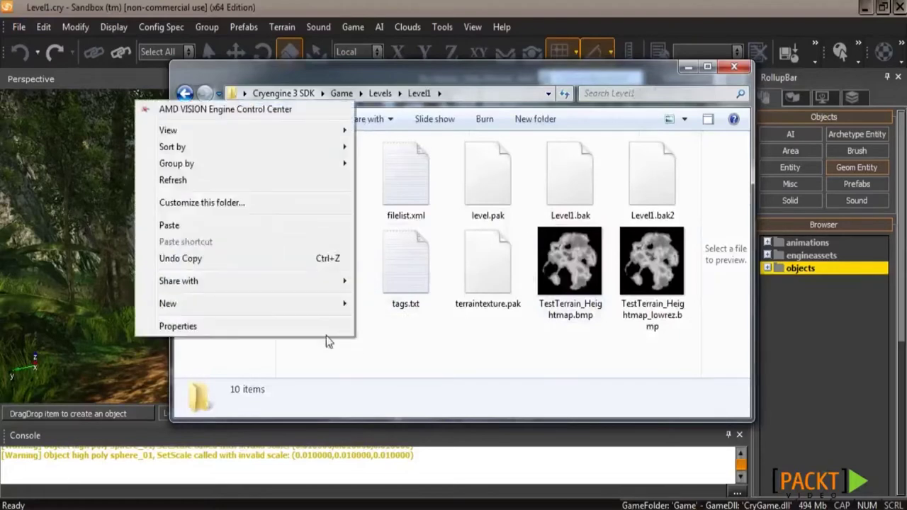
pyautogui.click(229, 225)
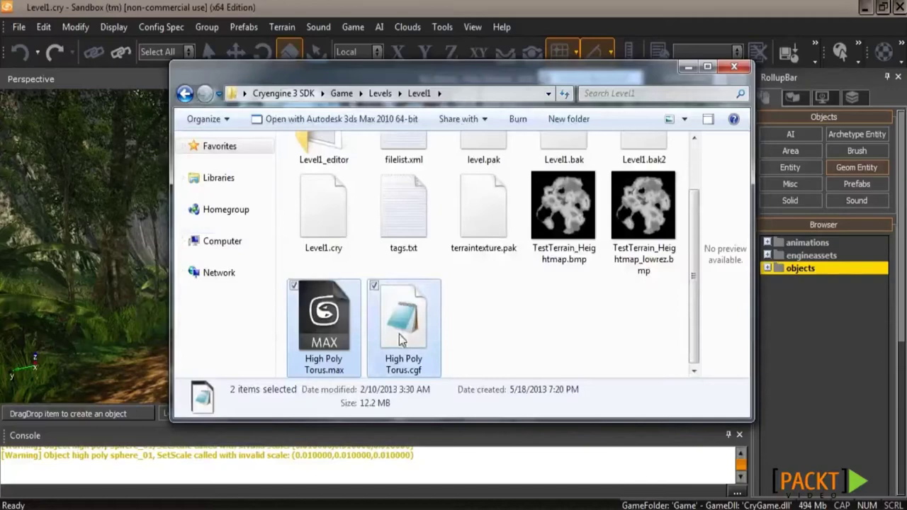
pyautogui.click(536, 334)
pyautogui.click(598, 500)
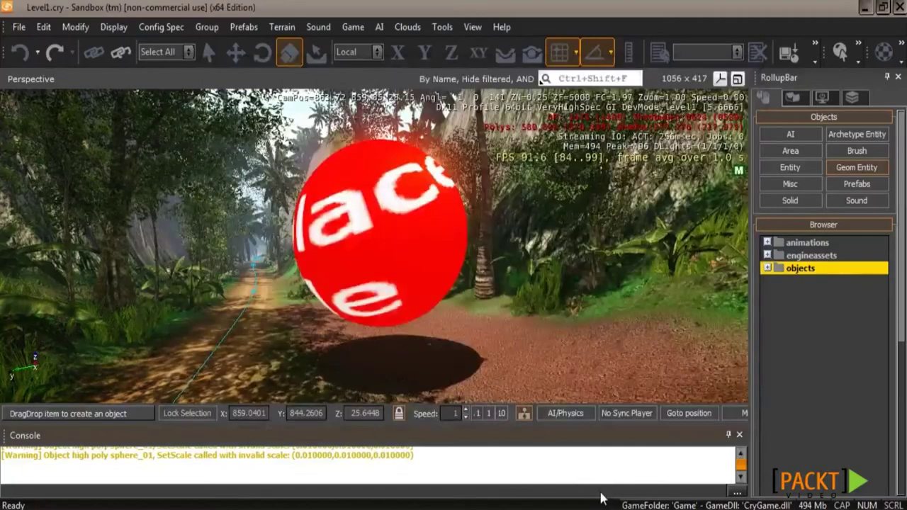
# Close Sandbox, saving Level1.cry and confirming the project
pyautogui.scroll(-2, 638, 397)
pyautogui.scroll(-1, 550, 346)
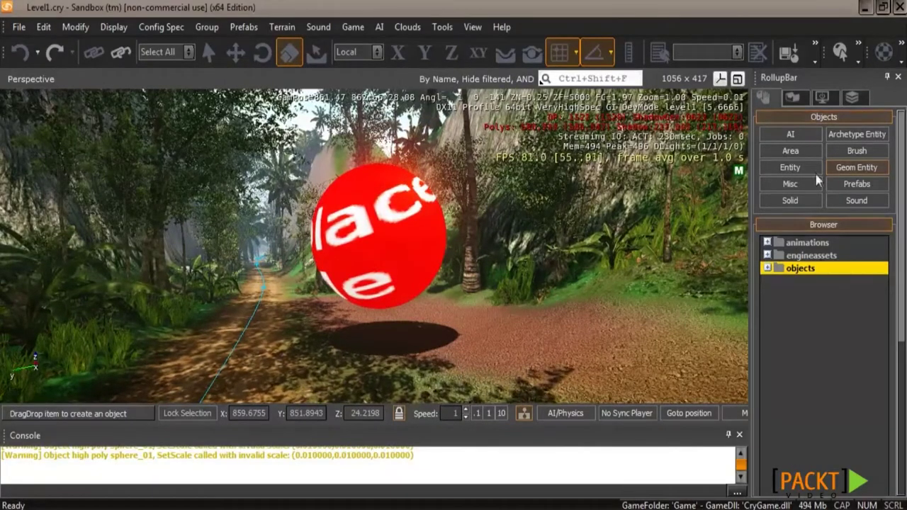
pyautogui.click(898, 9)
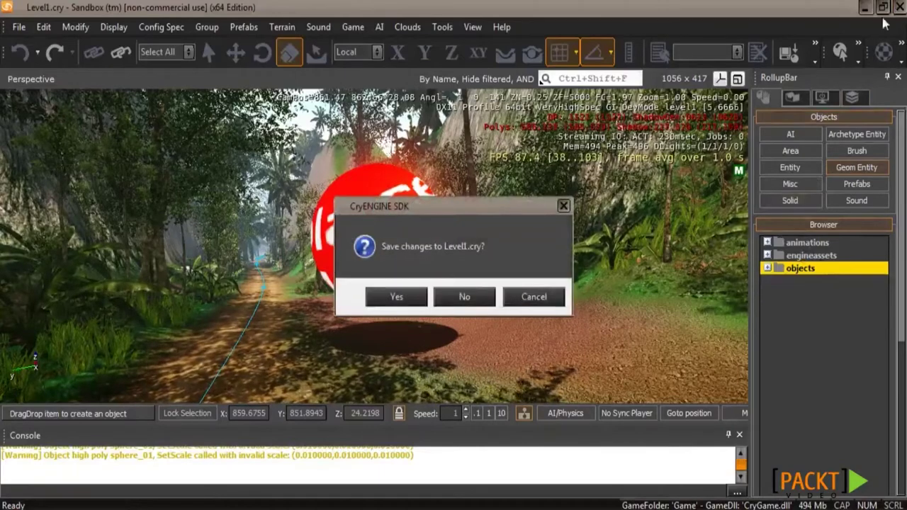
pyautogui.click(408, 303)
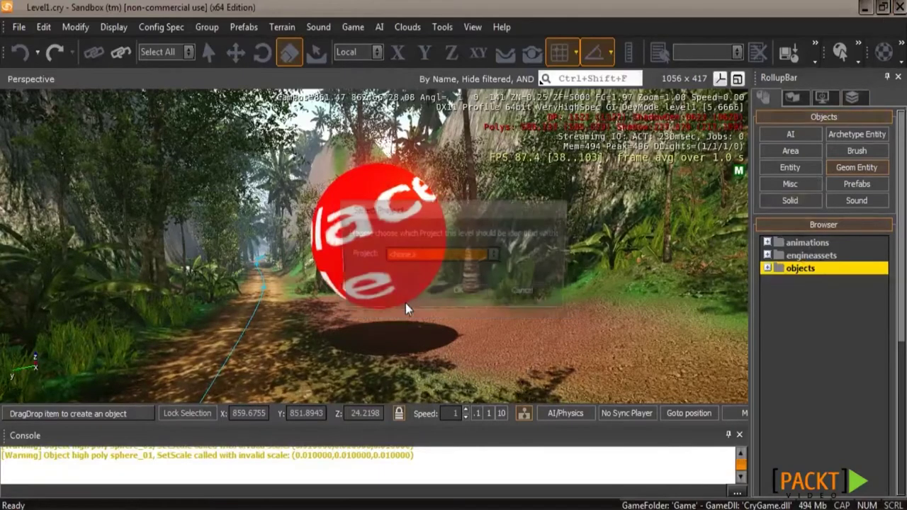
pyautogui.click(448, 298)
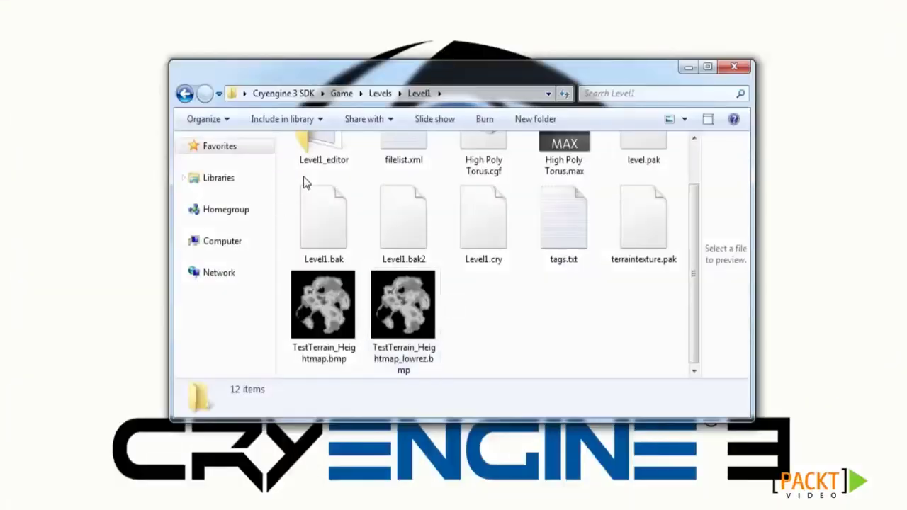
# Launch Editor.exe from the Cryengine 3 SDK Bin64 folder
pyautogui.click(300, 89)
pyautogui.click(335, 195)
pyautogui.doubleClick(336, 195)
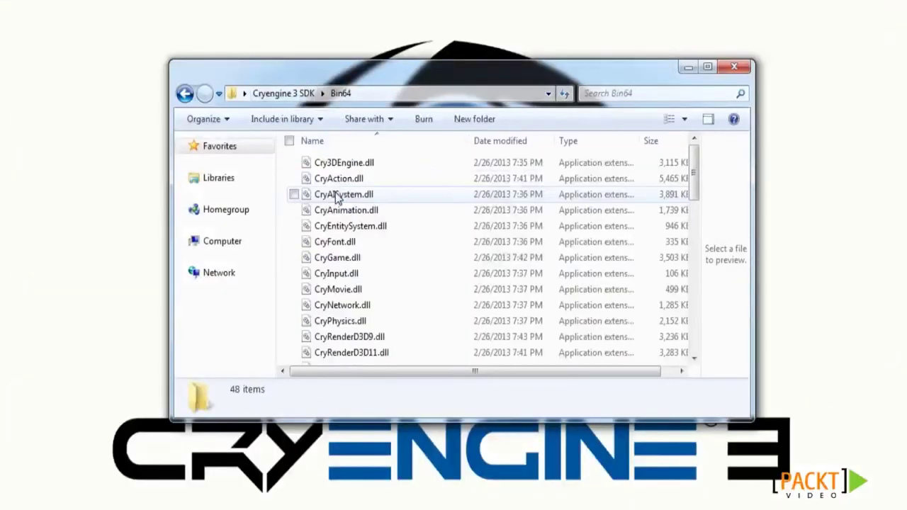
pyautogui.scroll(-4, 346, 256)
pyautogui.click(322, 233)
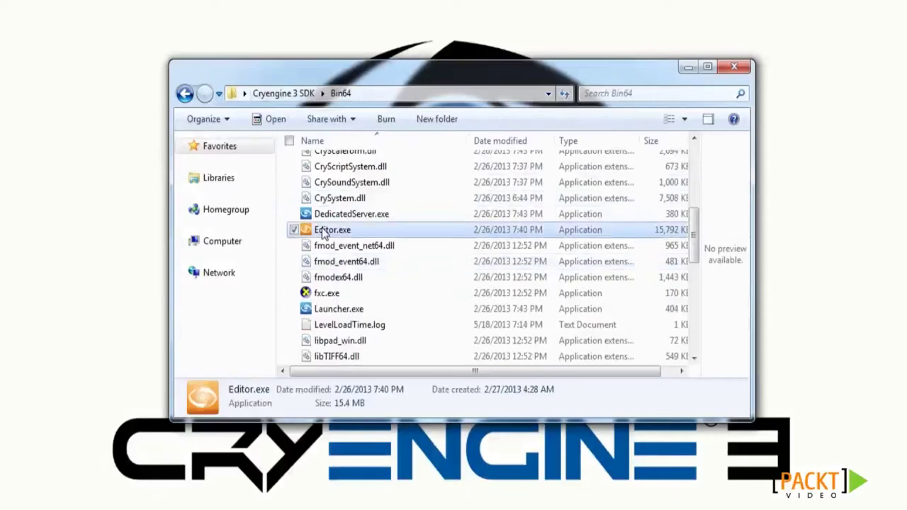
pyautogui.doubleClick(323, 232)
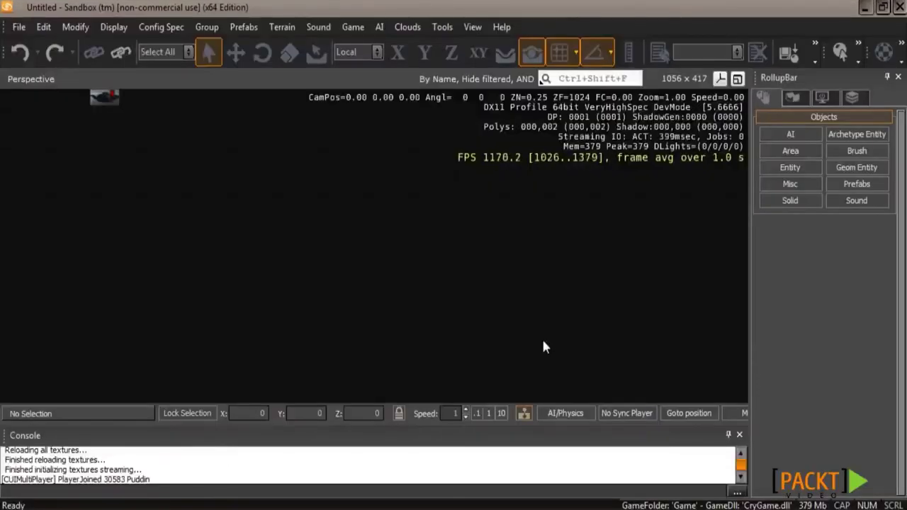
# Reopen Level1.cry from the File menu's recent files list
pyautogui.click(19, 27)
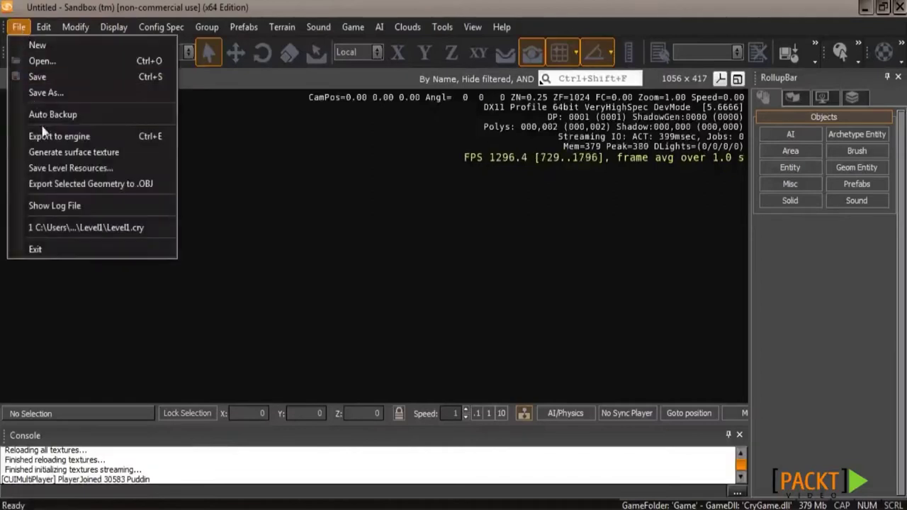
pyautogui.click(90, 229)
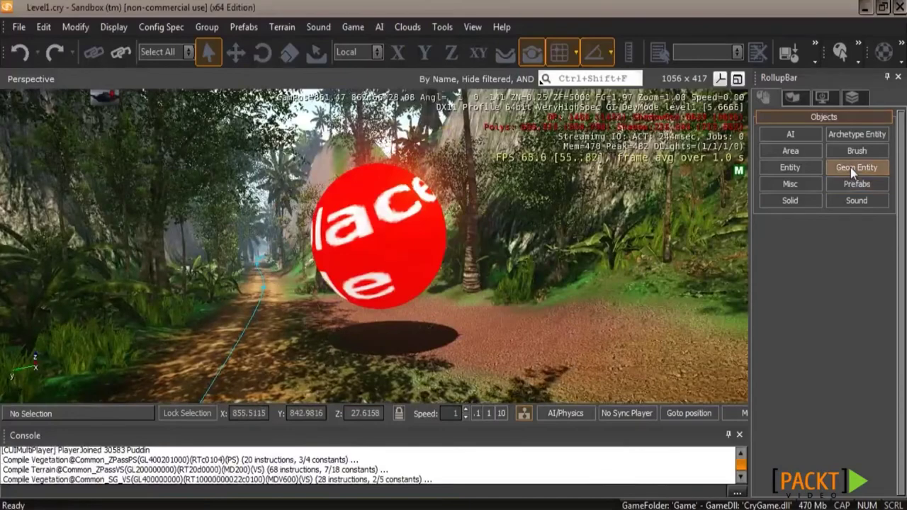
# Place the high poly torus from levels/level1 on the path below the sphere
pyautogui.click(851, 169)
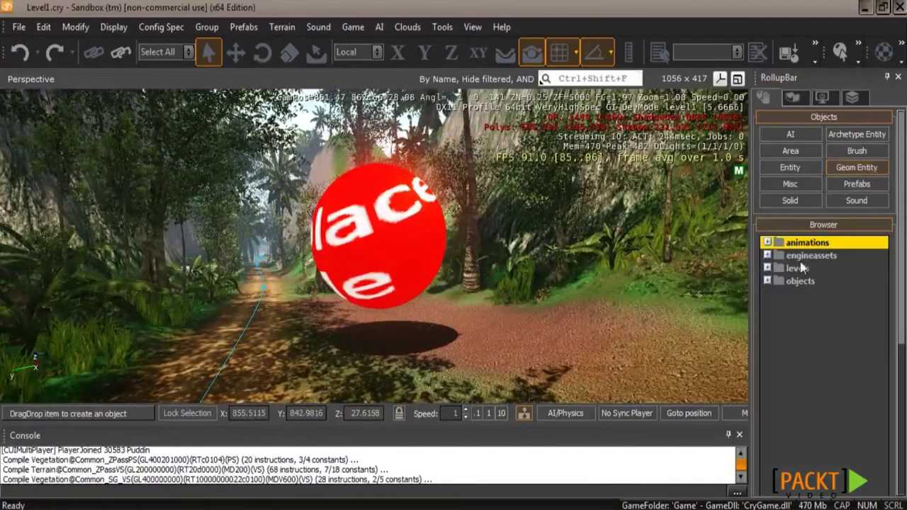
pyautogui.click(771, 268)
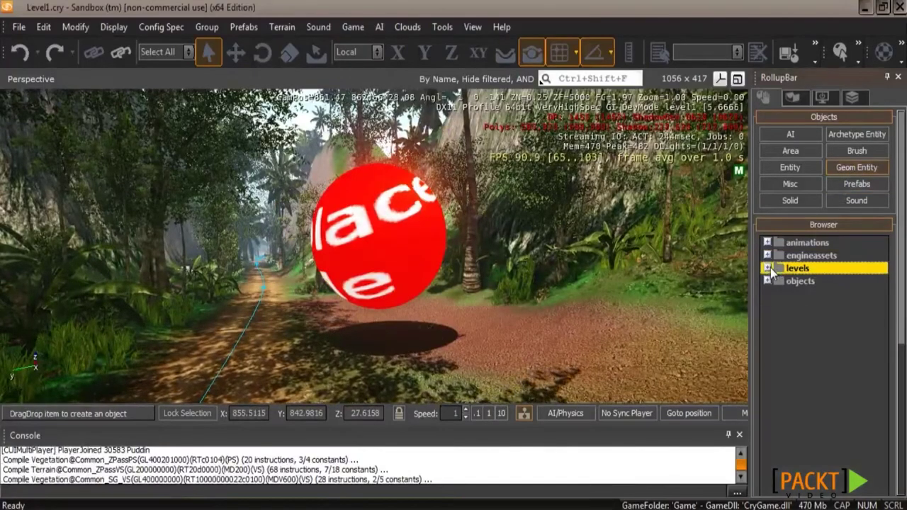
pyautogui.click(770, 268)
pyautogui.click(777, 280)
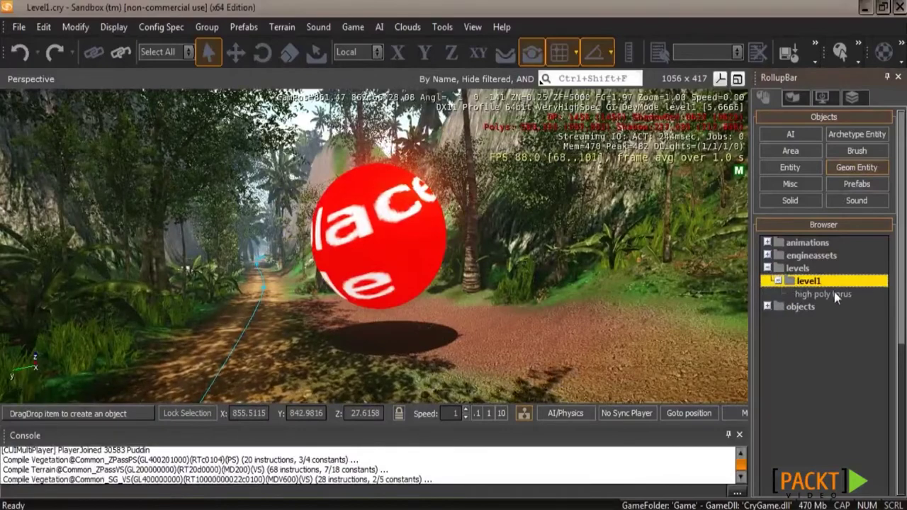
pyautogui.click(819, 294)
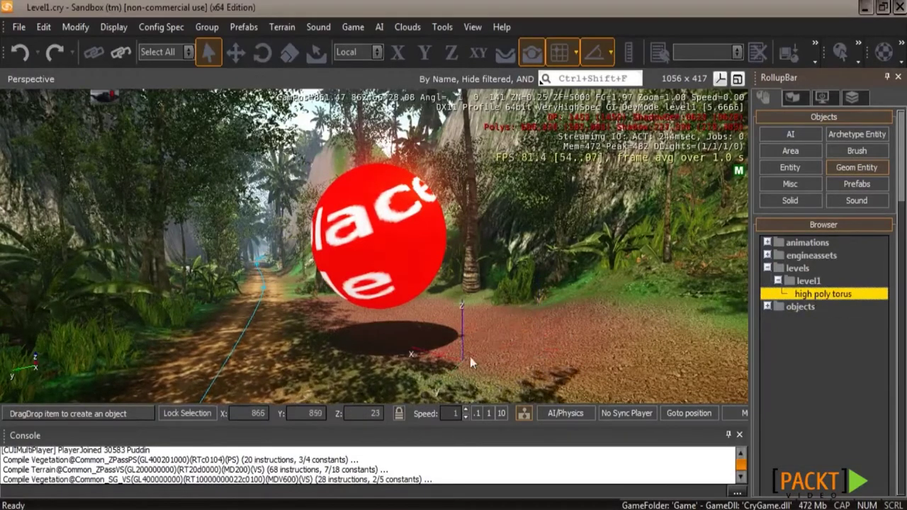
pyautogui.click(477, 332)
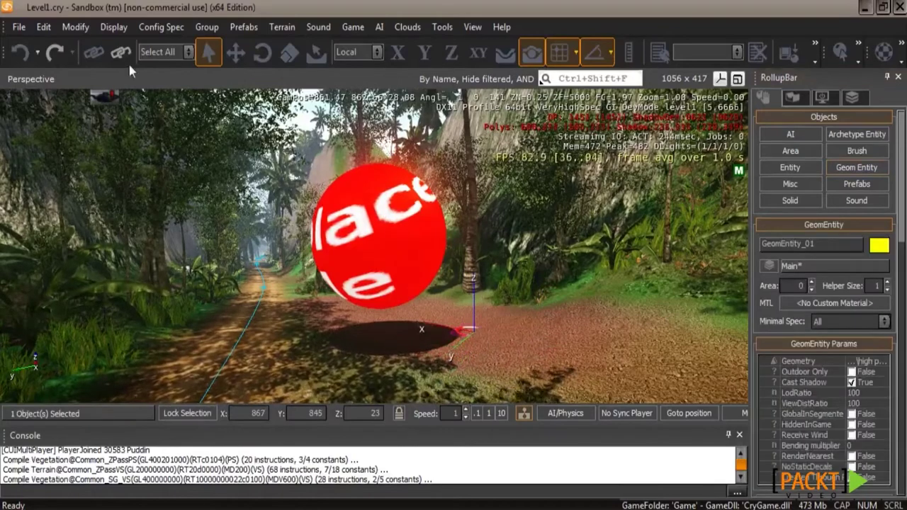
# Raise the torus, pull it toward the camera, and scale it about 4.45 times
pyautogui.click(234, 56)
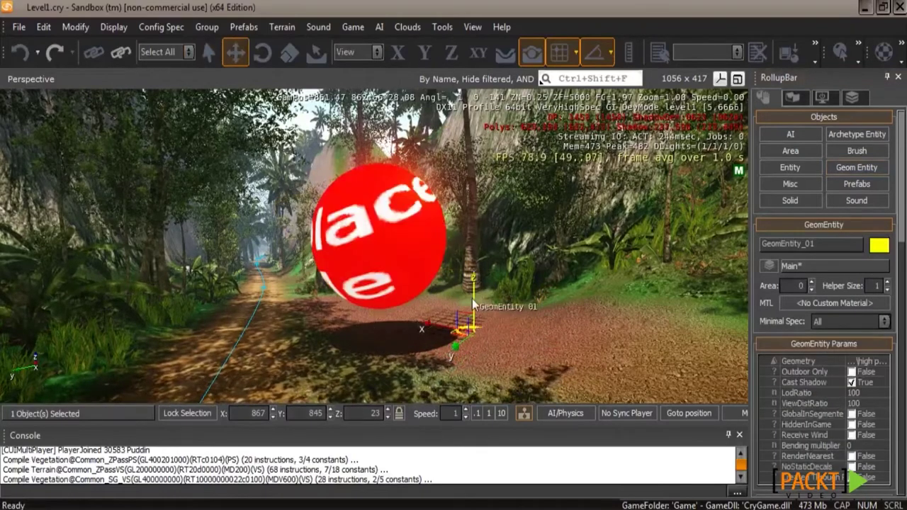
pyautogui.moveTo(485, 312); pyautogui.dragTo(486, 260)
pyautogui.moveTo(455, 291); pyautogui.dragTo(239, 354)
pyautogui.click(287, 53)
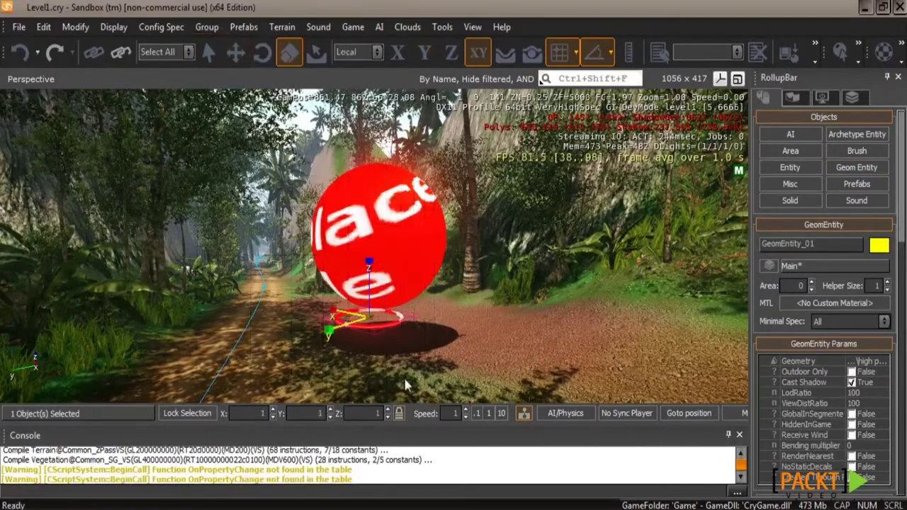
pyautogui.moveTo(373, 320); pyautogui.dragTo(409, 200)
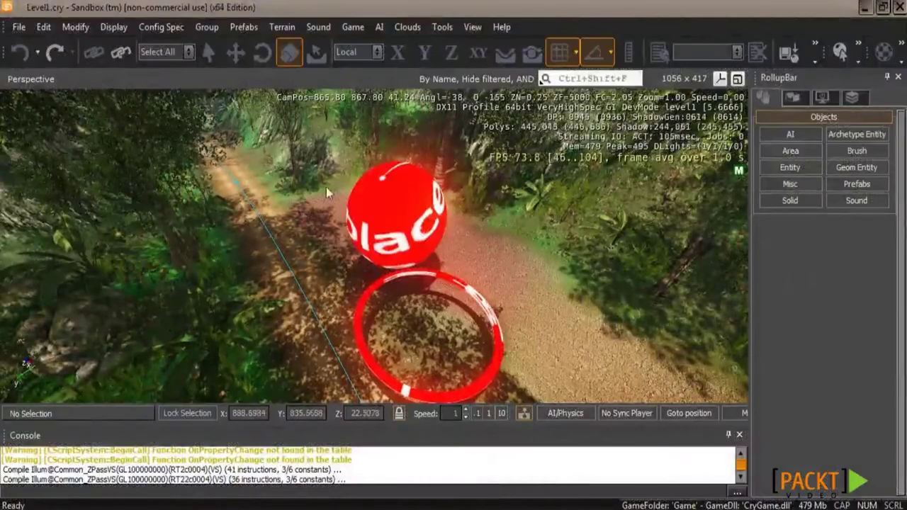
# Select the torus and red sphere together and delete them
pyautogui.moveTo(334, 190)
pyautogui.mouseDown()
pyautogui.moveTo(468, 354)
pyautogui.moveTo(495, 370)
pyautogui.mouseUp()
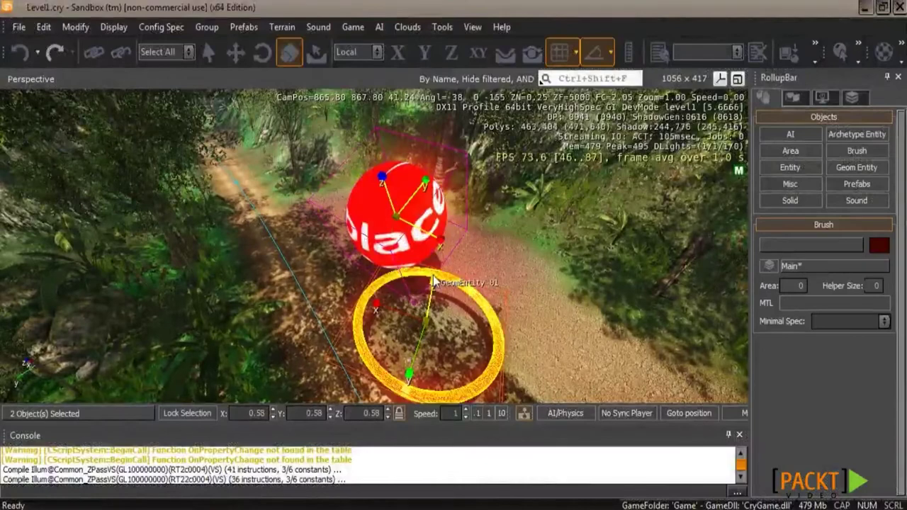
pyautogui.click(44, 30)
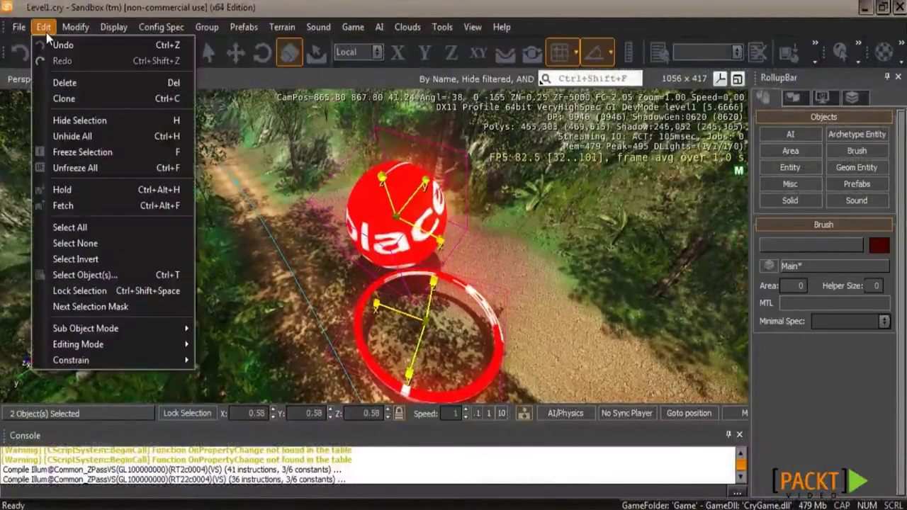
pyautogui.click(95, 84)
pyautogui.click(431, 298)
pyautogui.moveTo(435, 300)
pyautogui.mouseDown(button='right')
pyautogui.moveTo(438, 287)
pyautogui.moveTo(423, 291)
pyautogui.mouseUp(button='right')
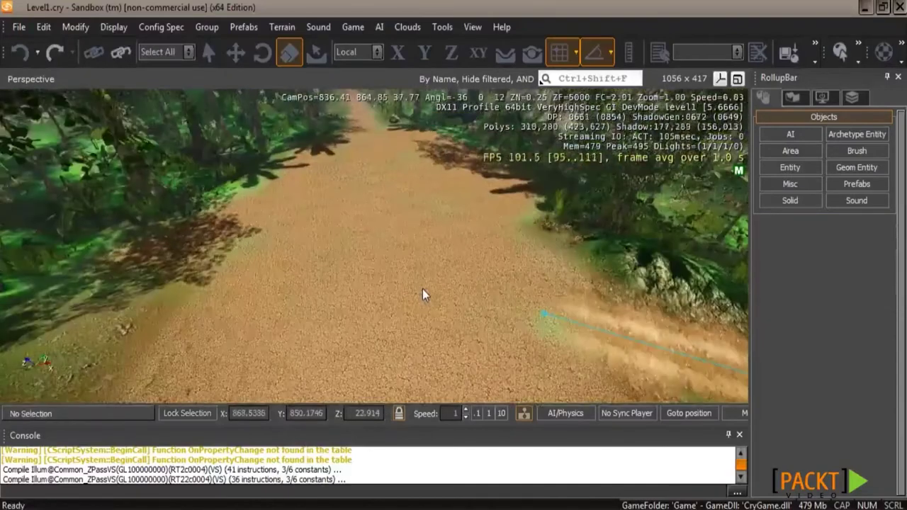
# Place a primitive_box from objects/default on the road and zoom to it
pyautogui.click(857, 167)
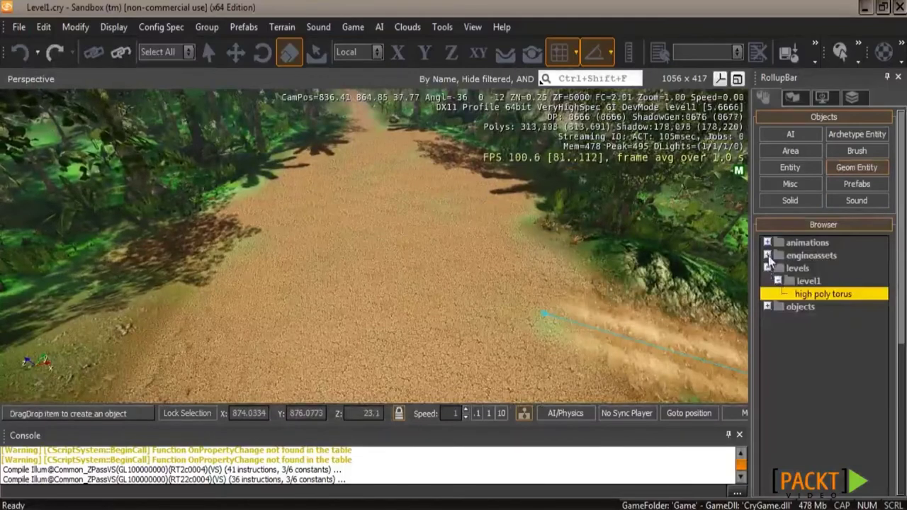
pyautogui.doubleClick(799, 306)
pyautogui.click(798, 345)
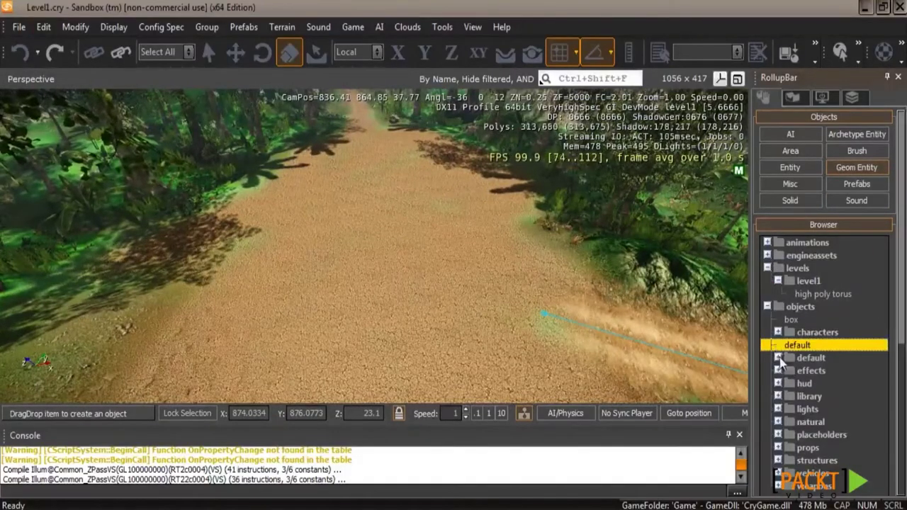
pyautogui.doubleClick(810, 358)
pyautogui.click(816, 422)
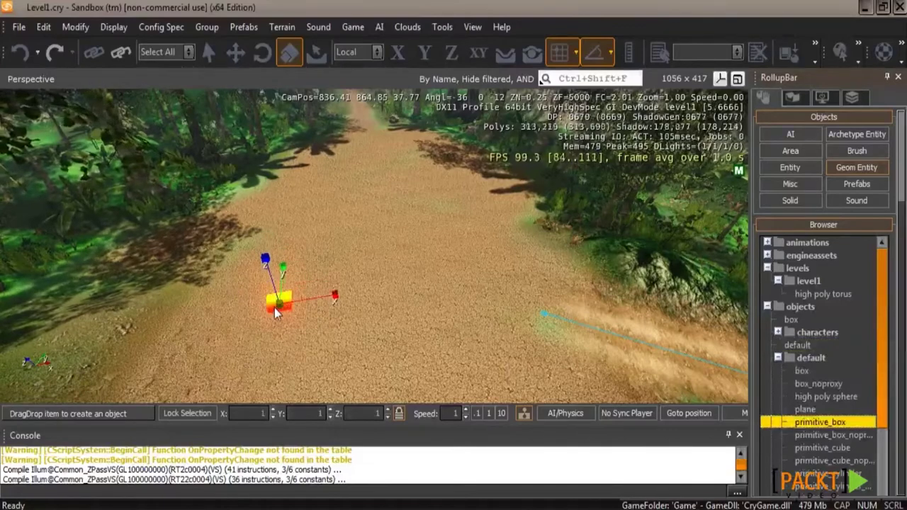
pyautogui.click(281, 300)
pyautogui.press('z')
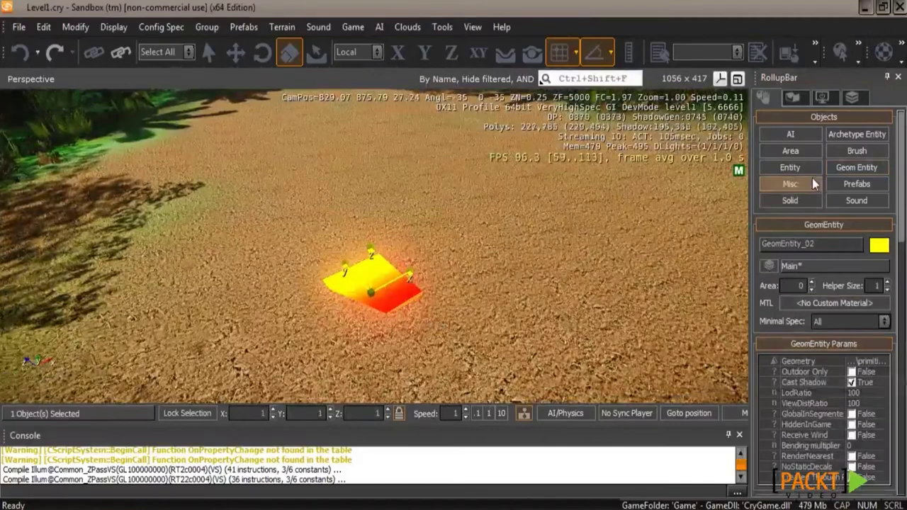
# Place two primitive_cube entities behind and beside the flat box
pyautogui.click(856, 167)
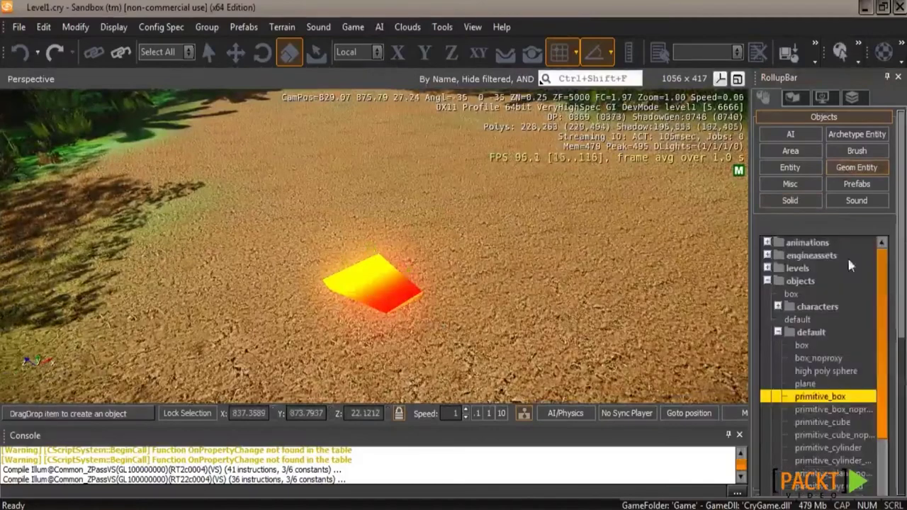
pyautogui.click(821, 422)
pyautogui.click(466, 224)
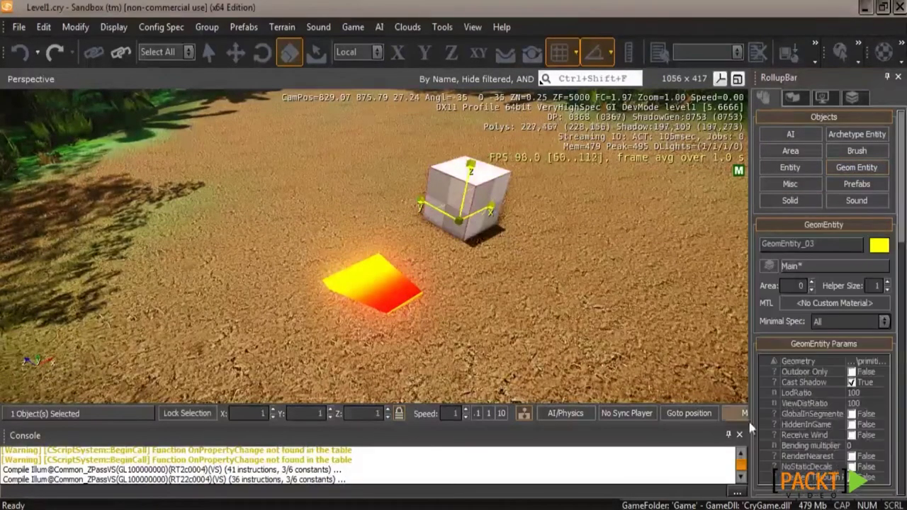
pyautogui.click(853, 169)
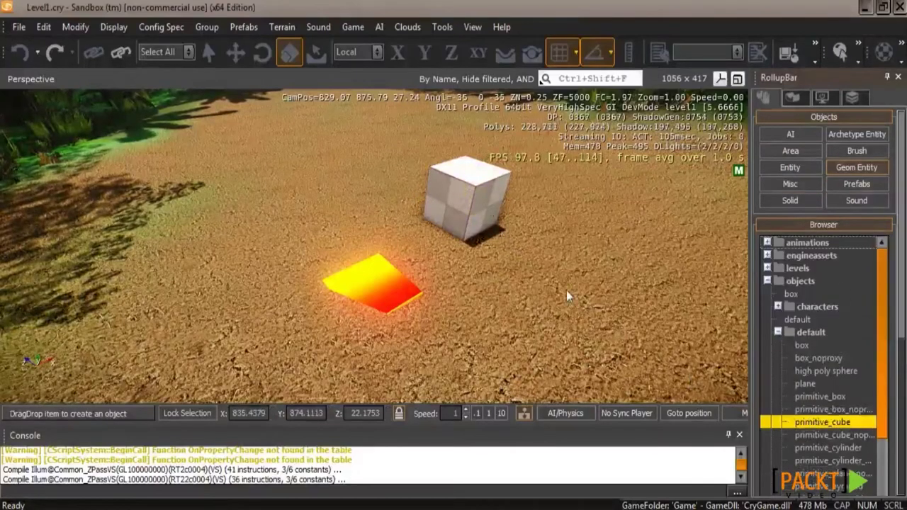
pyautogui.click(568, 270)
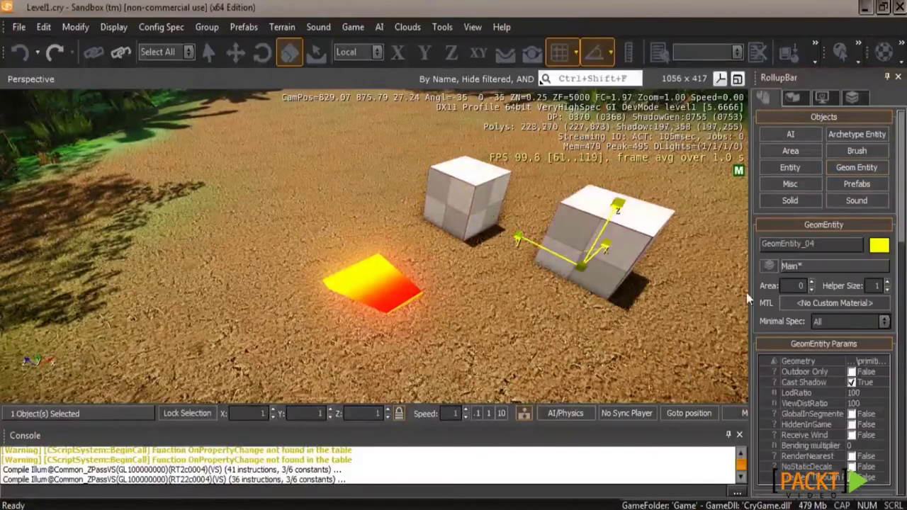
# Place a high poly sphere to the left of the boxes
pyautogui.click(861, 167)
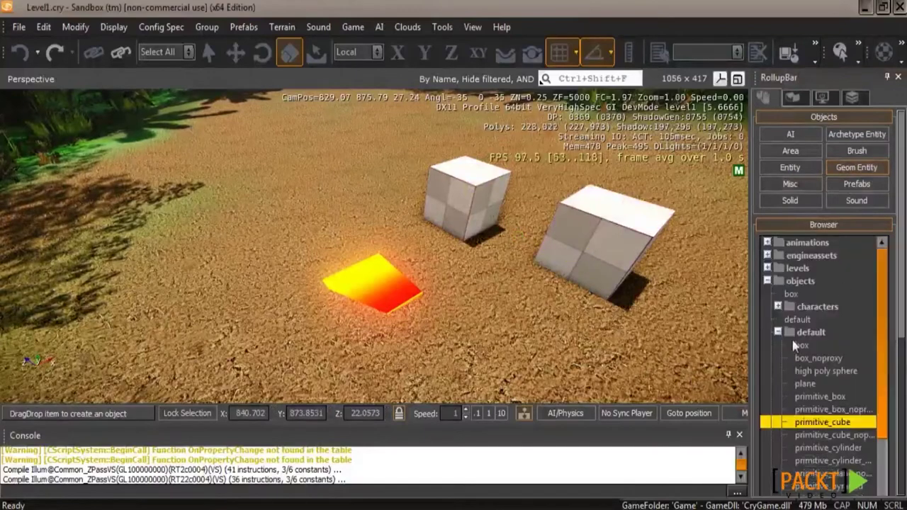
pyautogui.click(817, 369)
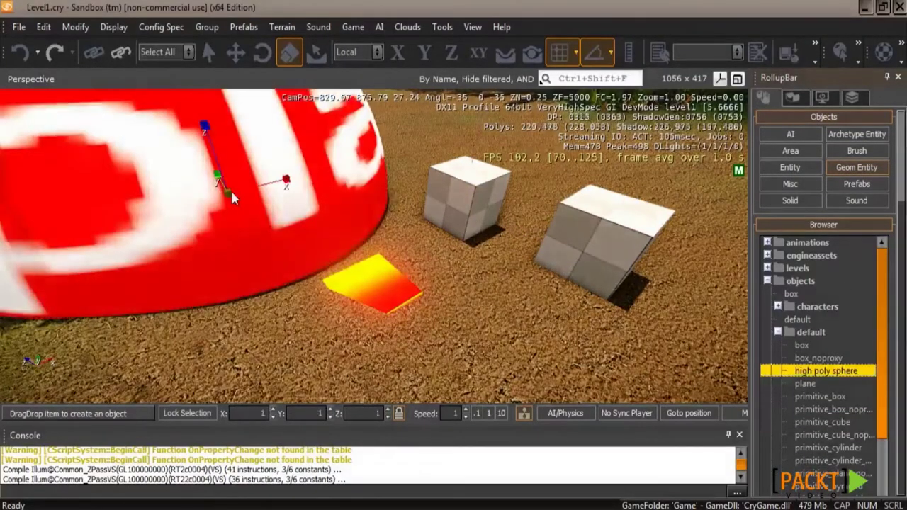
pyautogui.click(231, 188)
pyautogui.moveTo(602, 346); pyautogui.dragTo(583, 336, button='right')
pyautogui.scroll(-2, 582, 336)
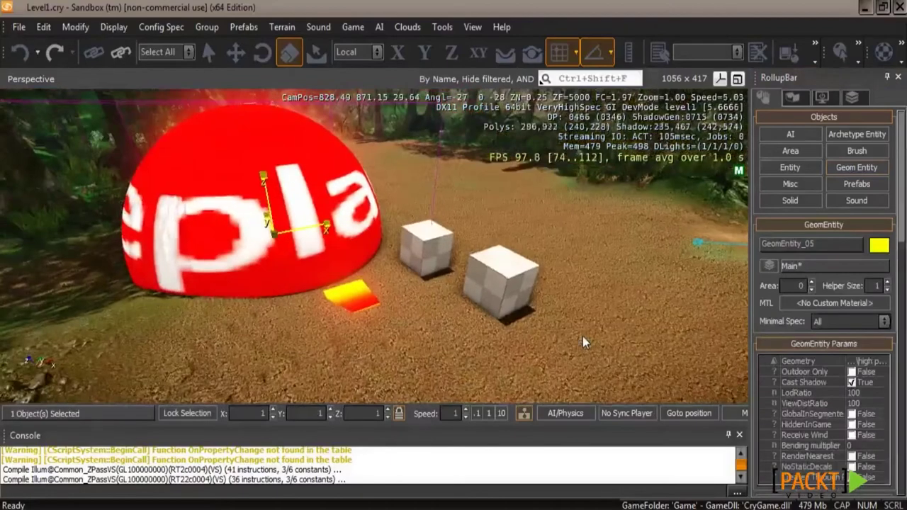
# Try marquee selections of the four objects, ending with only the red sphere selected
pyautogui.click(512, 333)
pyautogui.moveTo(202, 160); pyautogui.dragTo(560, 329)
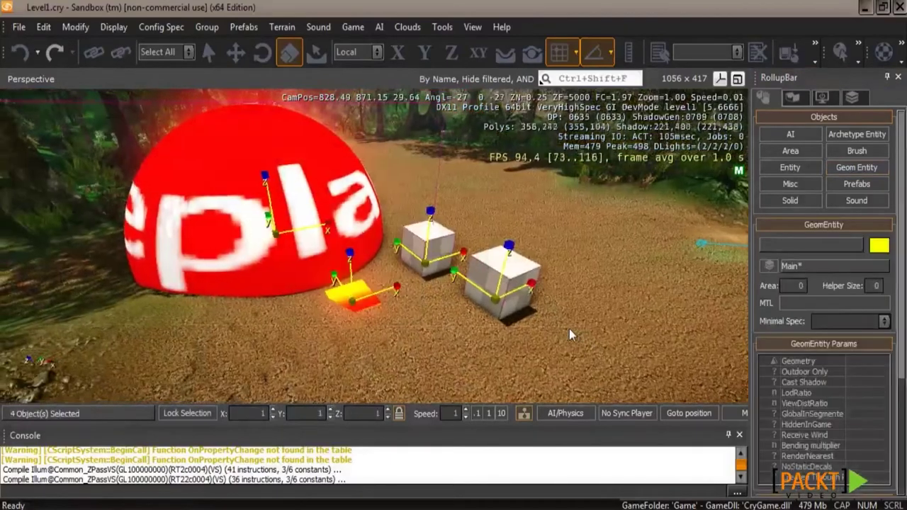
pyautogui.click(569, 329)
pyautogui.scroll(3, 616, 348)
pyautogui.moveTo(590, 342)
pyautogui.mouseDown(button='right')
pyautogui.moveTo(621, 344)
pyautogui.moveTo(603, 336)
pyautogui.mouseUp(button='right')
pyautogui.scroll(-5, 620, 344)
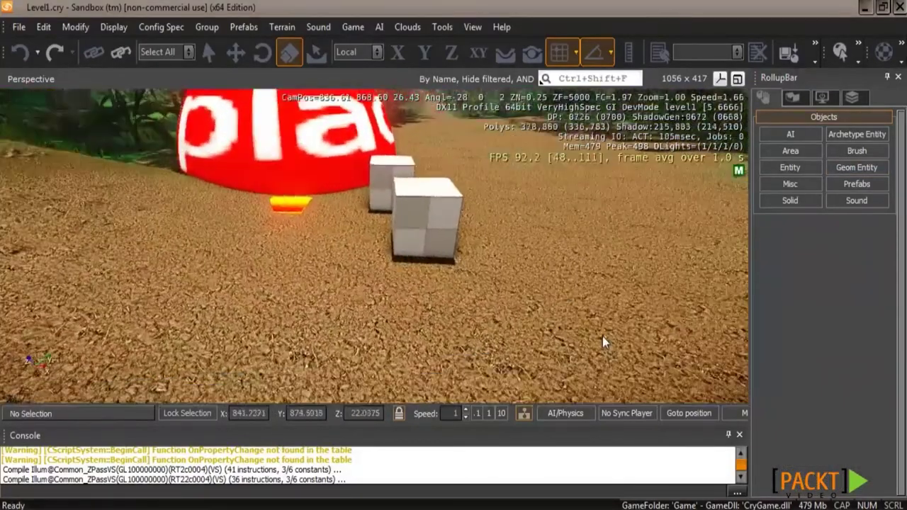
pyautogui.moveTo(532, 199); pyautogui.dragTo(383, 246)
pyautogui.click(593, 291)
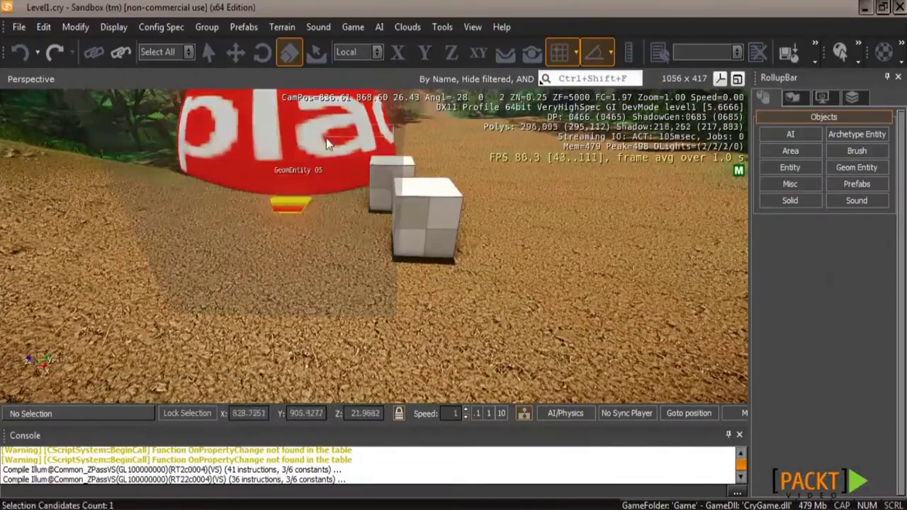
pyautogui.click(326, 138)
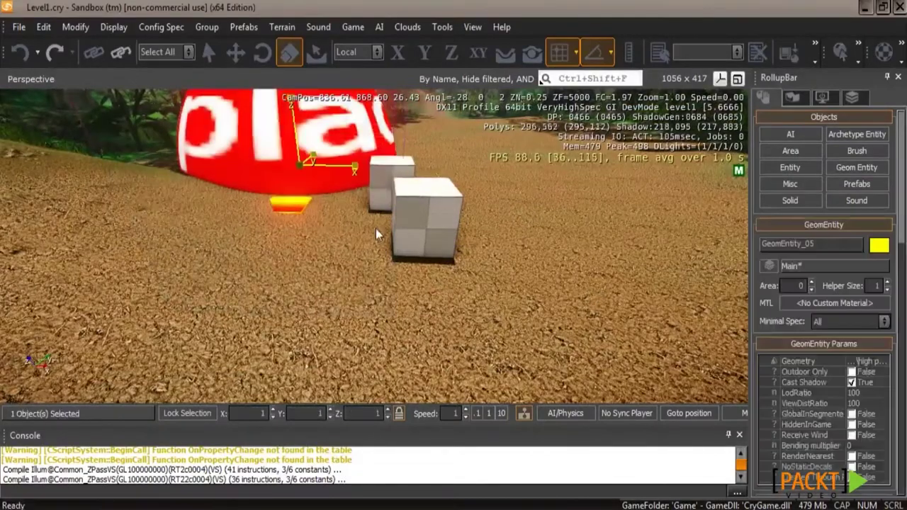
# Freeze the red sphere and then the back cube
pyautogui.click(45, 27)
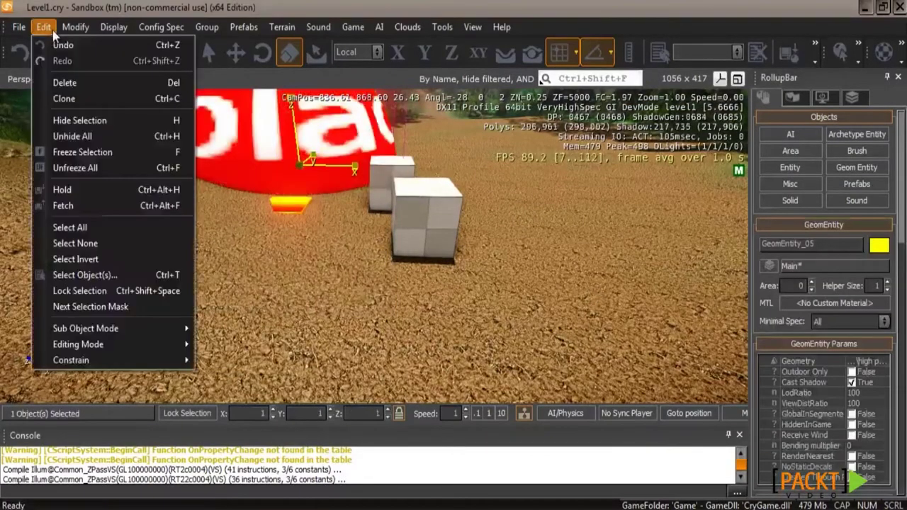
pyautogui.click(85, 152)
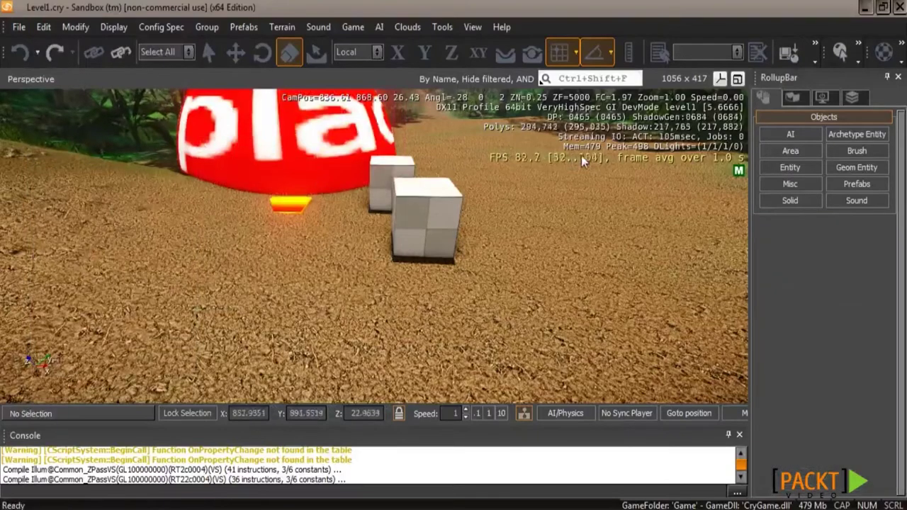
pyautogui.moveTo(537, 200); pyautogui.dragTo(355, 272)
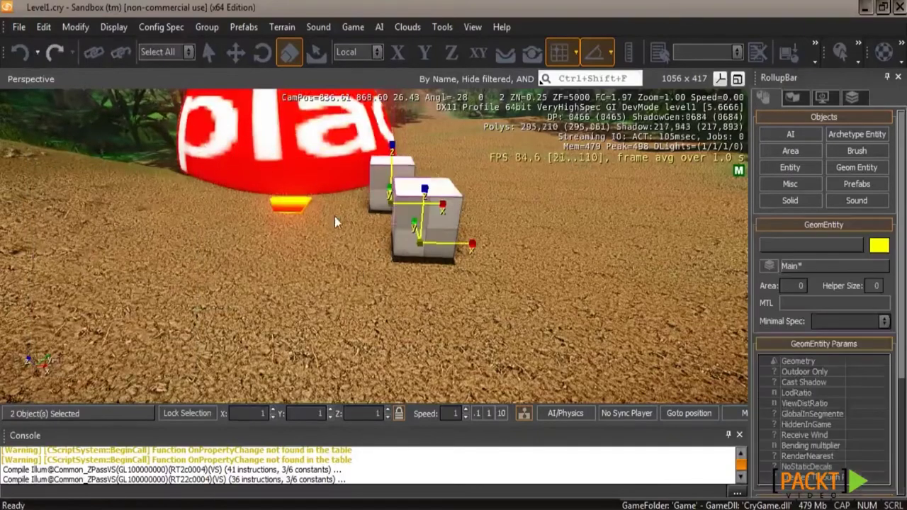
pyautogui.click(361, 249)
pyautogui.click(373, 184)
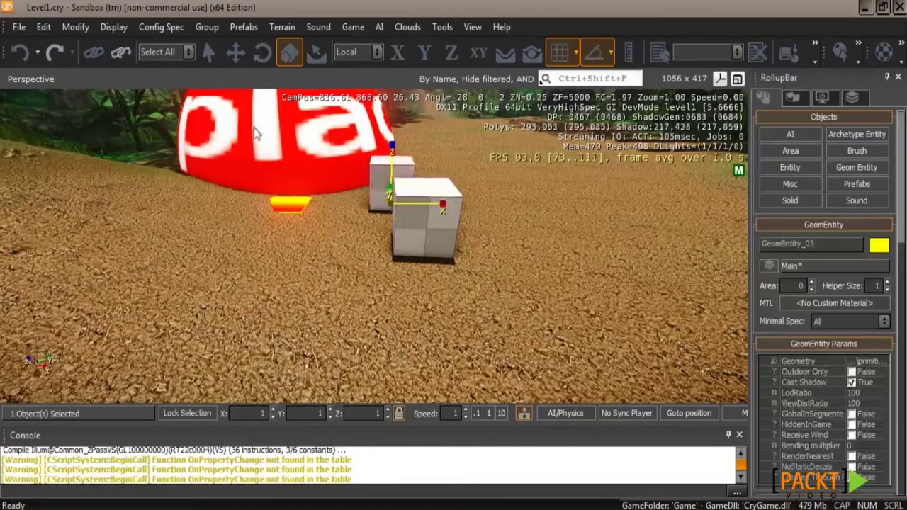
pyautogui.click(48, 27)
pyautogui.click(65, 150)
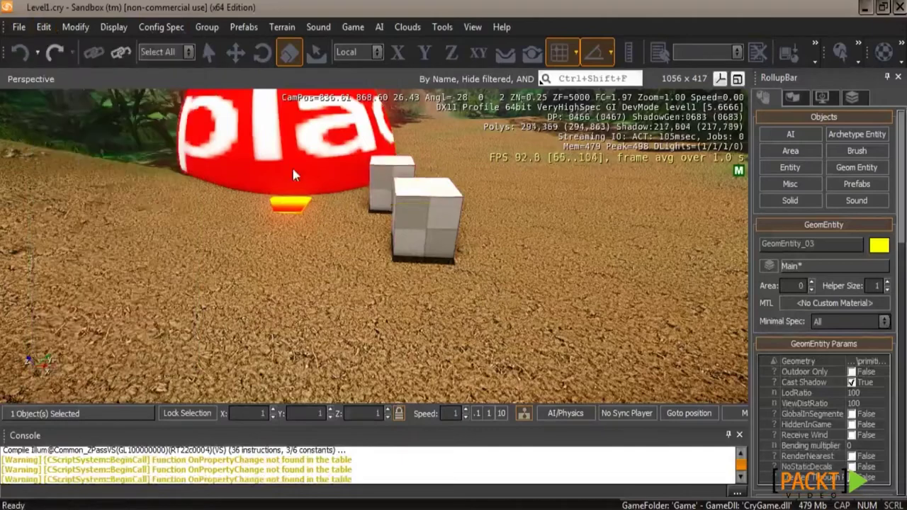
pyautogui.moveTo(539, 178); pyautogui.dragTo(363, 281)
pyautogui.click(337, 269)
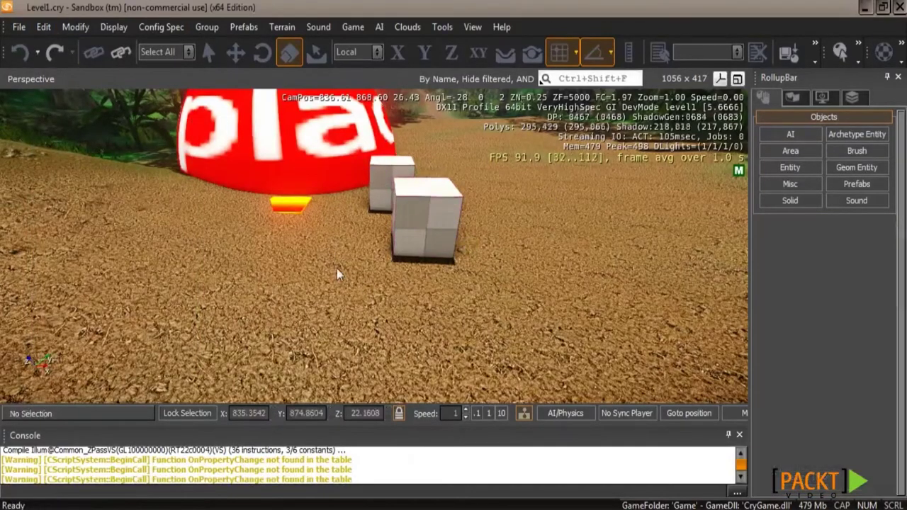
# Unfreeze all frozen objects, confirming the prompt
pyautogui.click(43, 27)
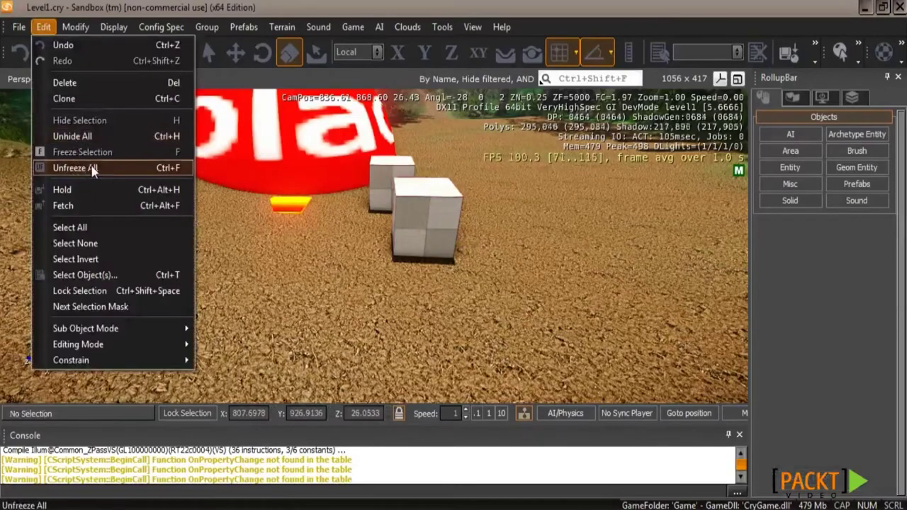
pyautogui.click(92, 169)
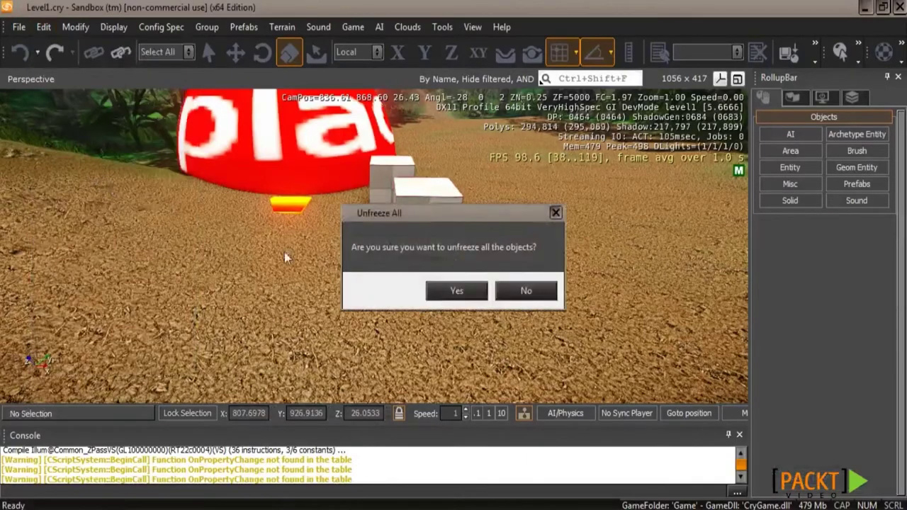
pyautogui.click(455, 292)
# Select all four objects, lift them upward, then set them back down
pyautogui.moveTo(465, 199); pyautogui.dragTo(262, 211)
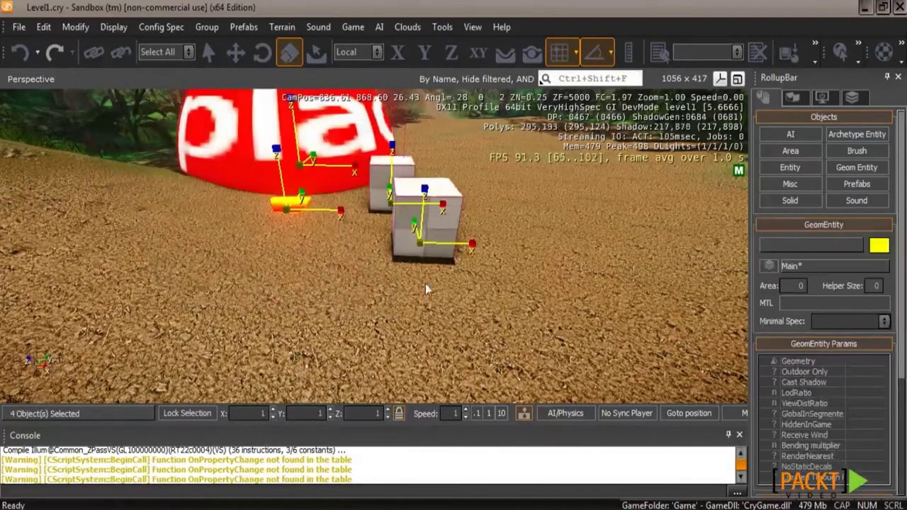
pyautogui.click(421, 307)
pyautogui.moveTo(445, 157); pyautogui.dragTo(259, 250)
pyautogui.click(233, 61)
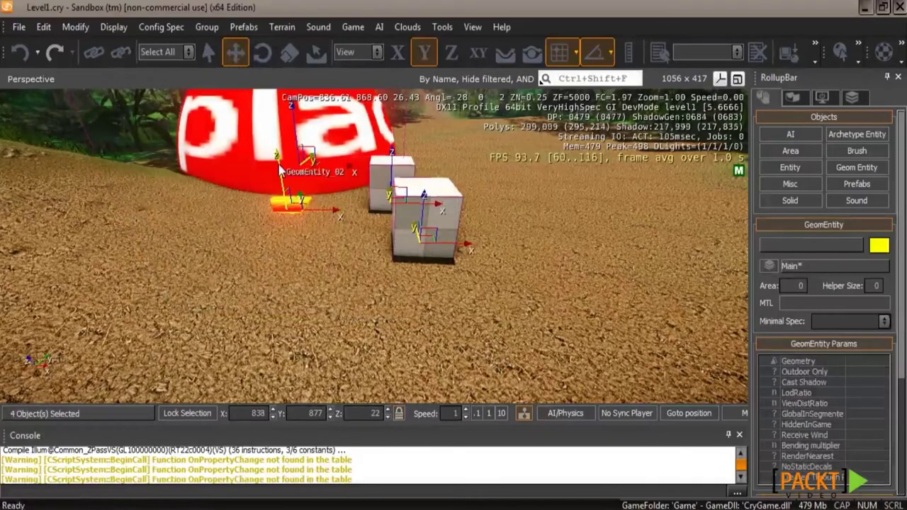
pyautogui.moveTo(278, 157)
pyautogui.mouseDown()
pyautogui.moveTo(279, 124)
pyautogui.moveTo(283, 153)
pyautogui.mouseUp()
pyautogui.moveTo(331, 281); pyautogui.dragTo(350, 283, button='right')
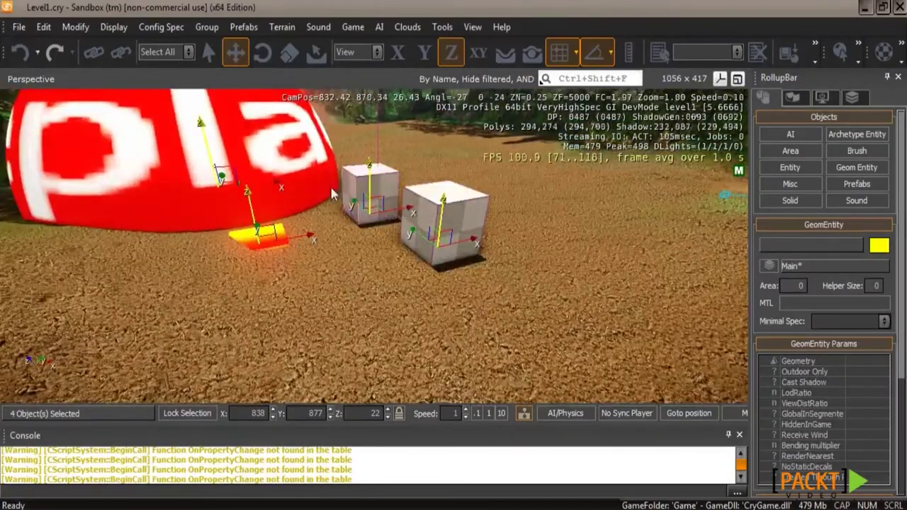
# Group the four selected objects under the name 'Random objects'
pyautogui.click(206, 27)
pyautogui.click(219, 44)
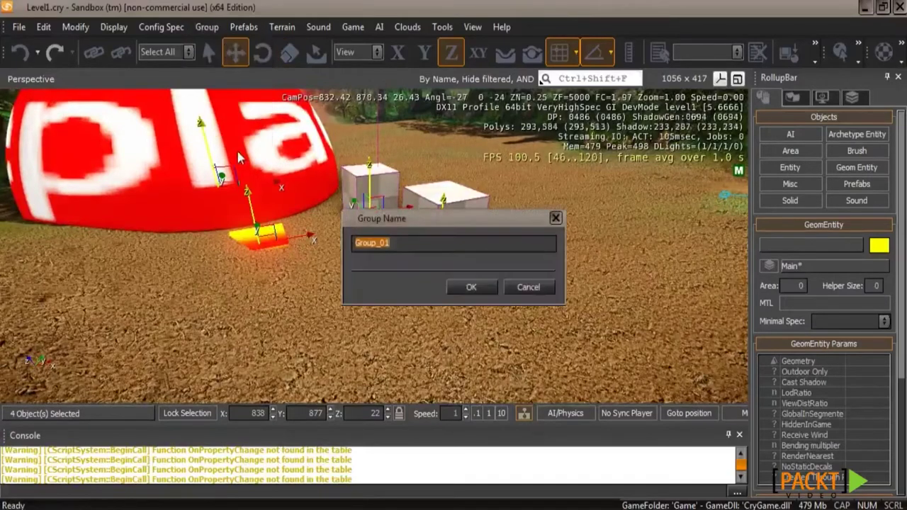
pyautogui.click(403, 246)
pyautogui.press('BackSpace')
pyautogui.press('BackSpace')
pyautogui.press('BackSpace')
pyautogui.press('BackSpace')
pyautogui.press('BackSpace')
pyautogui.press('BackSpace')
pyautogui.press('BackSpace')
pyautogui.press('BackSpace')
pyautogui.write('Random objects')
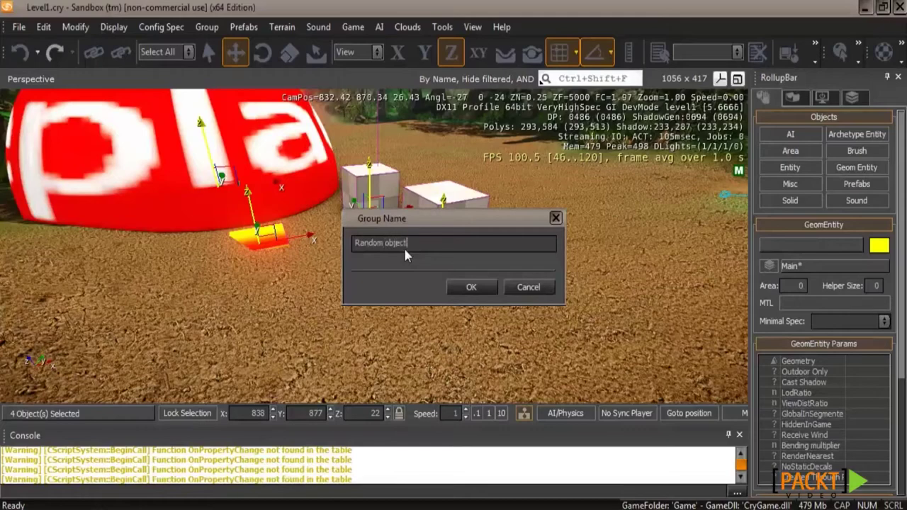
pyautogui.click(468, 280)
# Select the group and lift it slightly off the ground
pyautogui.moveTo(544, 288); pyautogui.dragTo(545, 284, button='right')
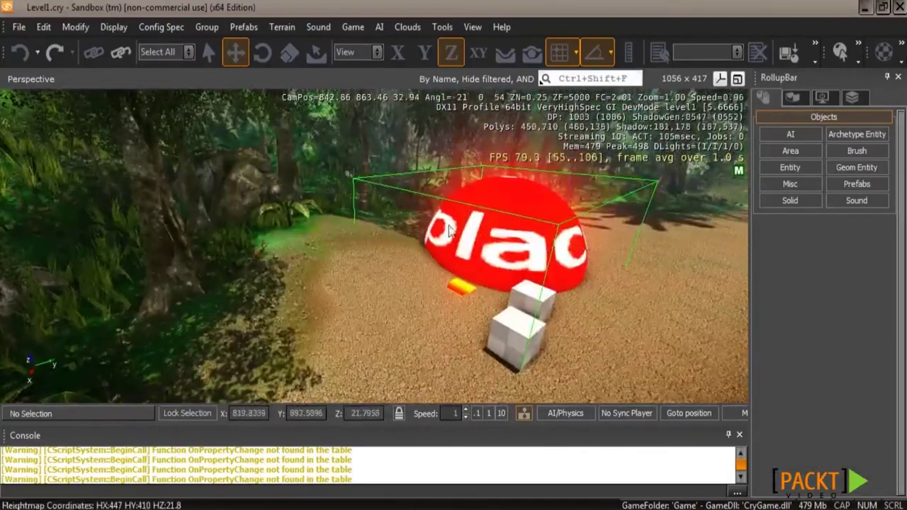
pyautogui.click(549, 311)
pyautogui.moveTo(578, 353); pyautogui.dragTo(575, 357, button='right')
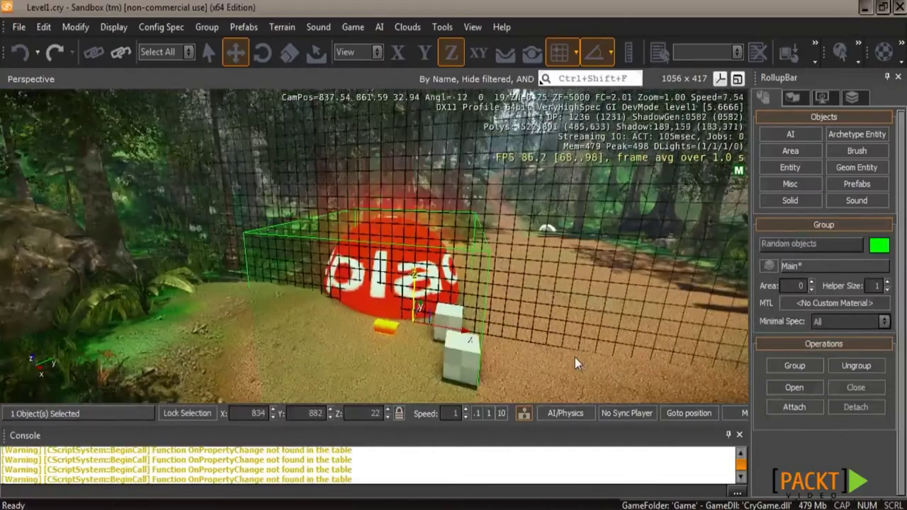
pyautogui.moveTo(414, 287); pyautogui.dragTo(368, 315)
pyautogui.moveTo(369, 316); pyautogui.dragTo(365, 319, button='right')
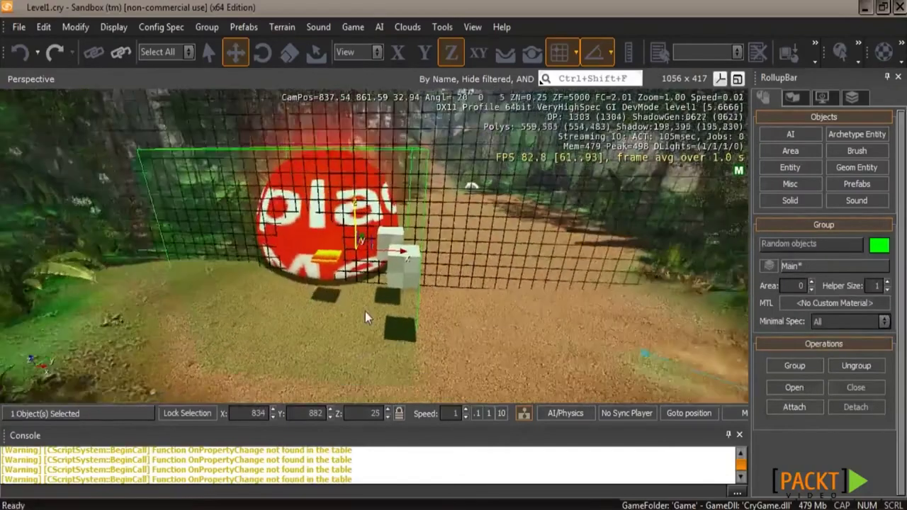
pyautogui.scroll(3, 365, 311)
# Tilt the group around its X axis
pyautogui.click(263, 52)
pyautogui.moveTo(507, 262)
pyautogui.mouseDown()
pyautogui.moveTo(489, 288)
pyautogui.moveTo(496, 214)
pyautogui.moveTo(506, 253)
pyautogui.mouseUp()
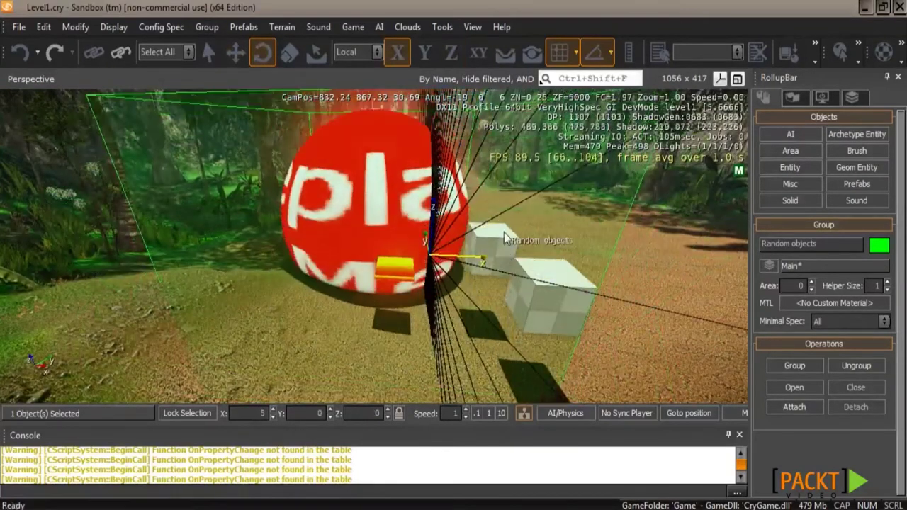
pyautogui.click(207, 27)
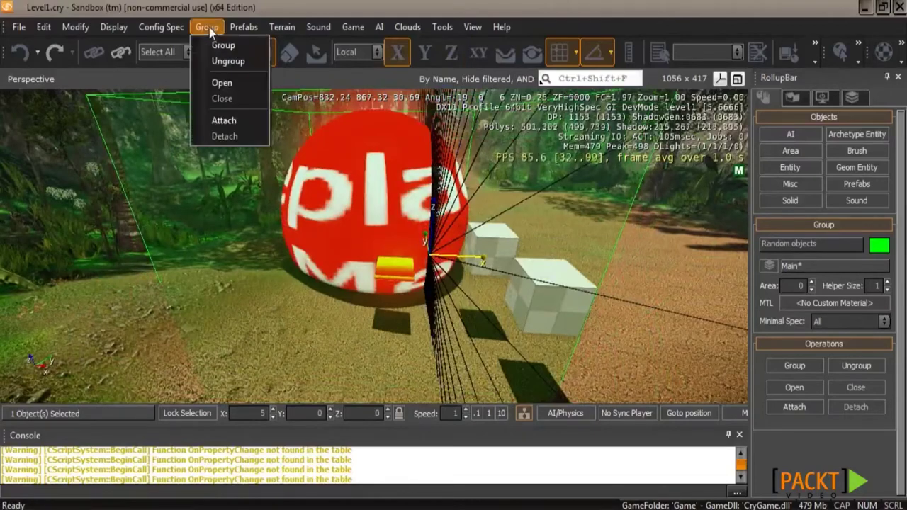
# Ungroup the objects and hide the red sphere
pyautogui.click(225, 62)
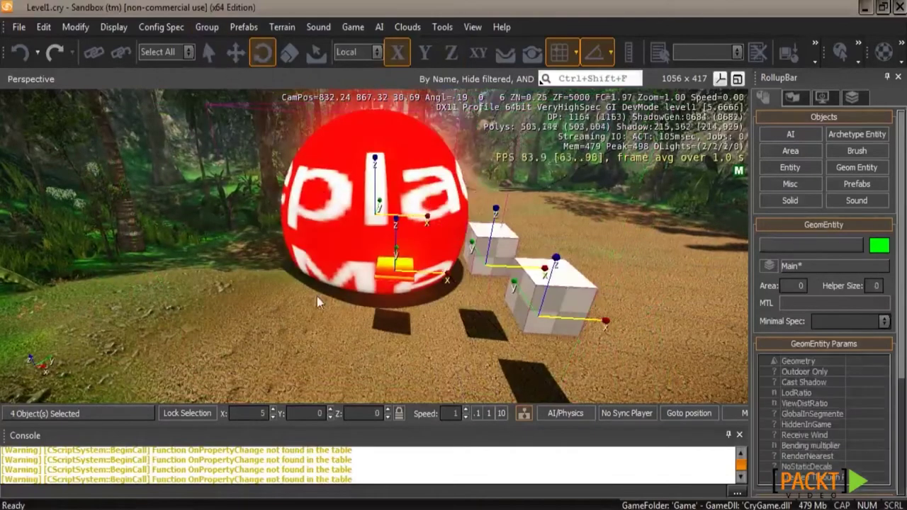
pyautogui.click(304, 352)
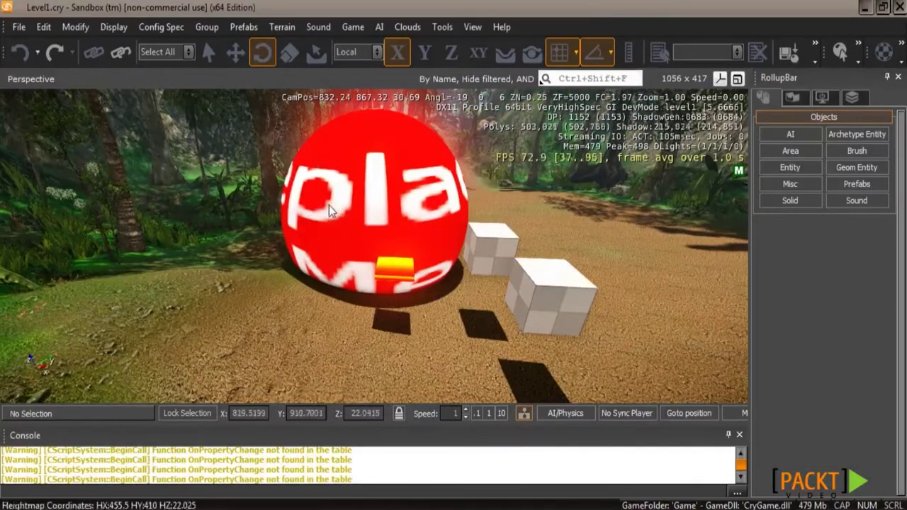
pyautogui.click(349, 219)
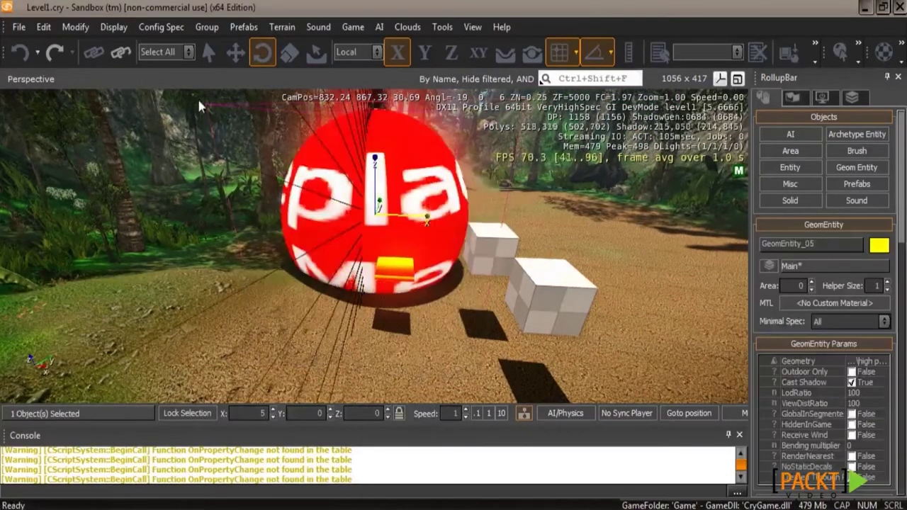
pyautogui.click(43, 27)
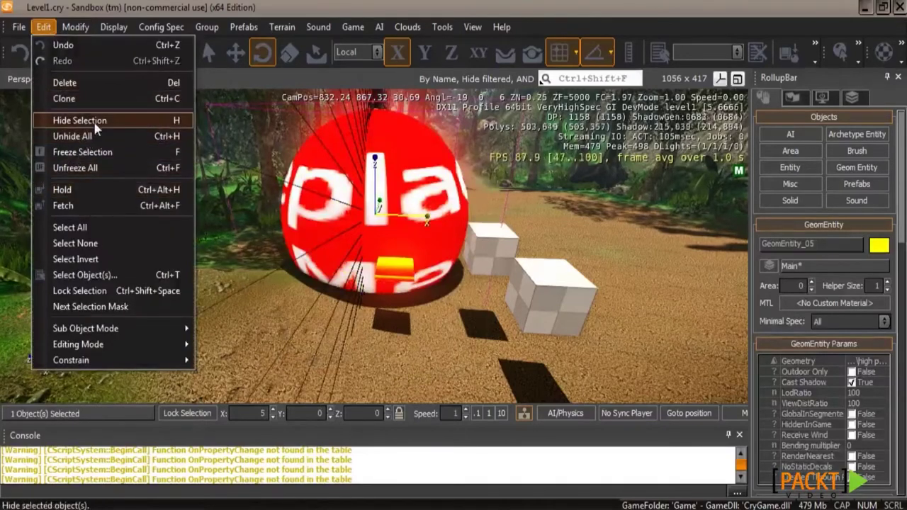
pyautogui.click(65, 121)
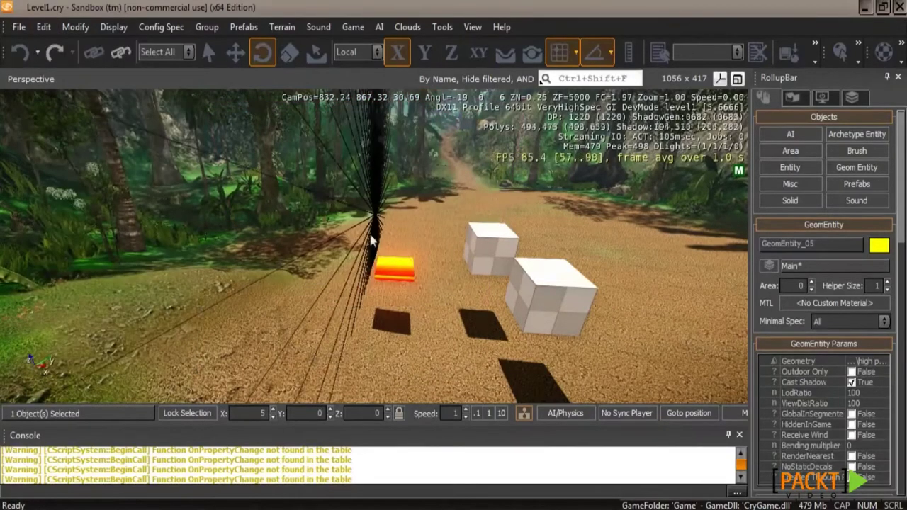
# Unhide all hidden objects so the sphere returns, and select the sphere and two cubes
pyautogui.click(382, 268)
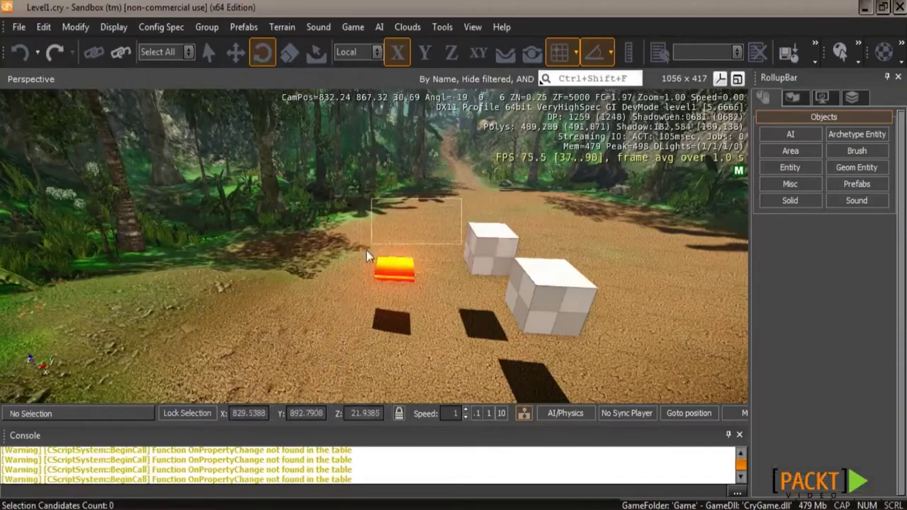
pyautogui.moveTo(429, 198); pyautogui.dragTo(342, 234)
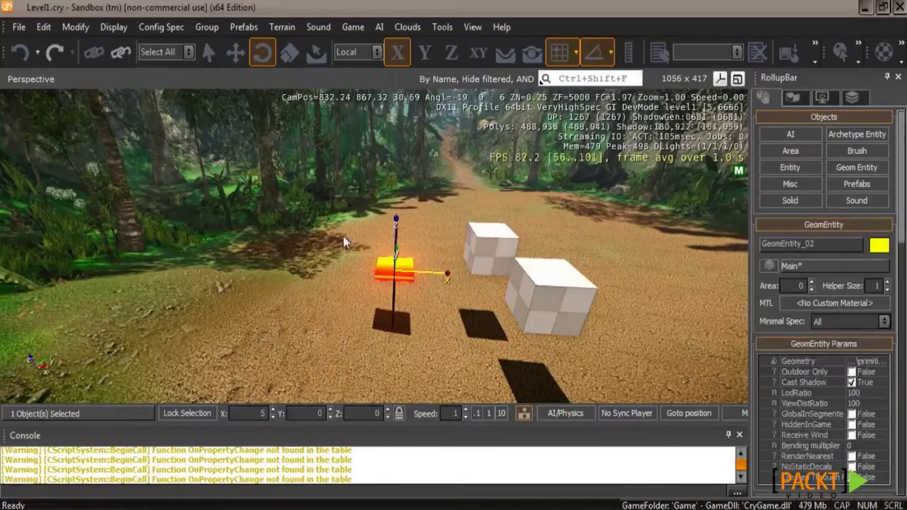
pyautogui.click(43, 27)
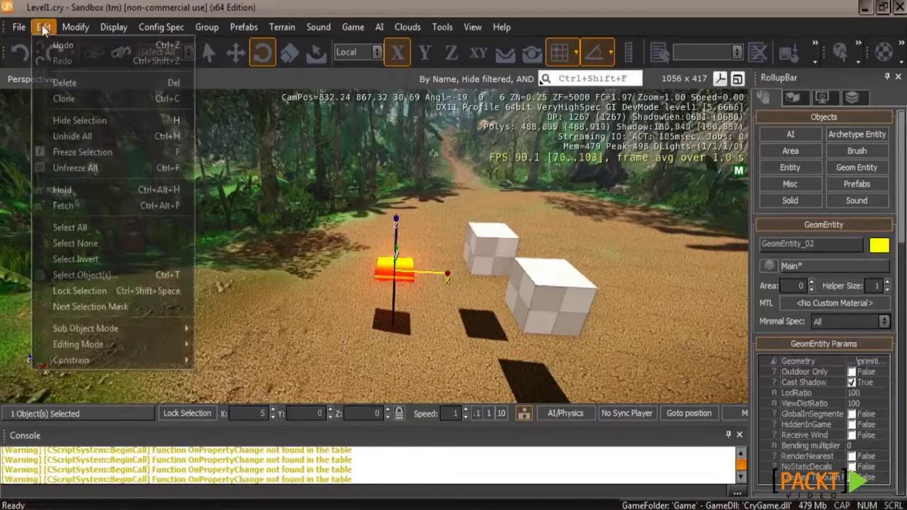
pyautogui.click(88, 137)
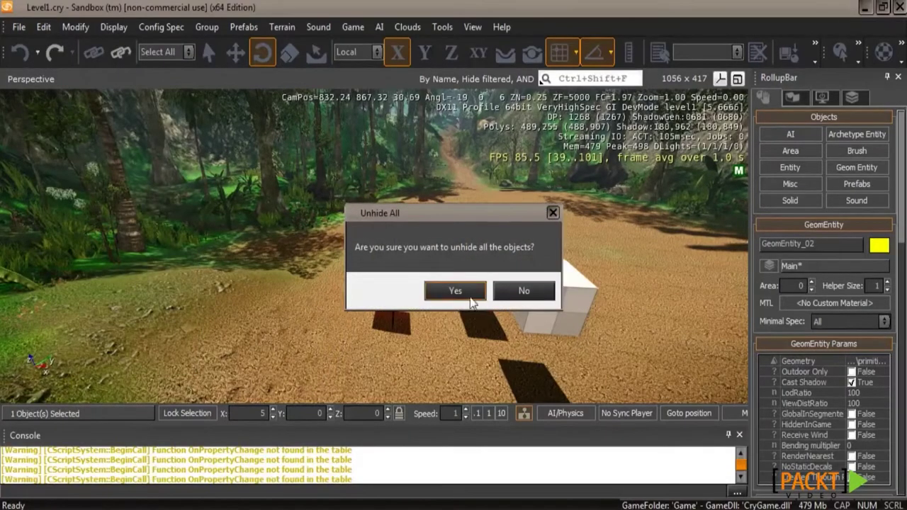
pyautogui.click(460, 291)
pyautogui.moveTo(458, 324); pyautogui.dragTo(495, 213, button='right')
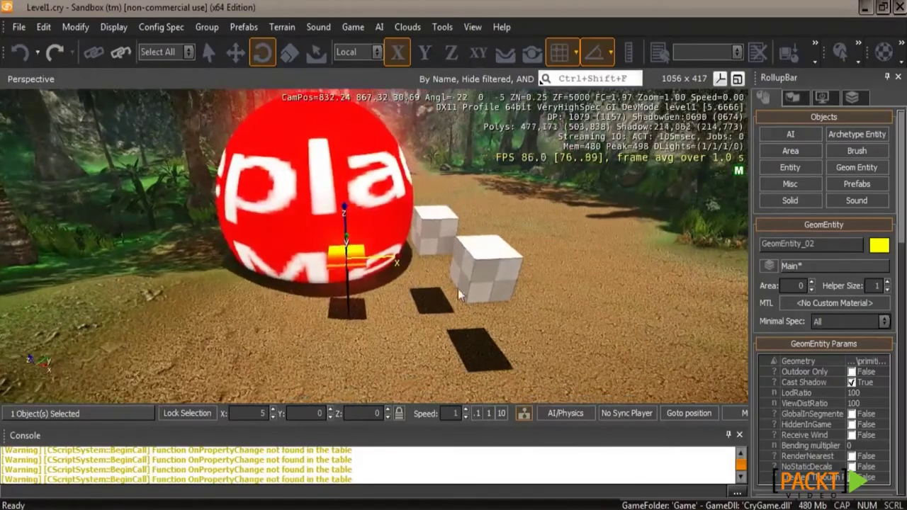
pyautogui.moveTo(544, 206); pyautogui.dragTo(447, 260)
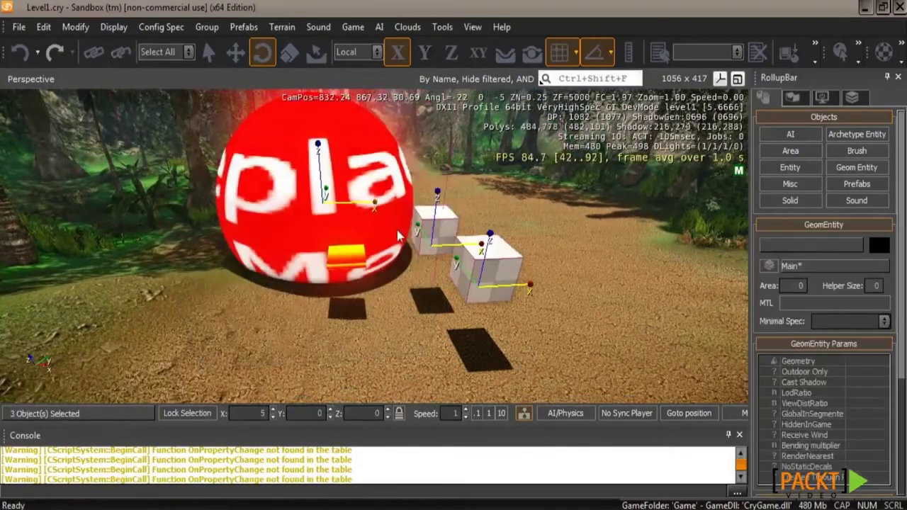
# Clone the sphere and two cubes, placing the copies beside the originals
pyautogui.click(43, 27)
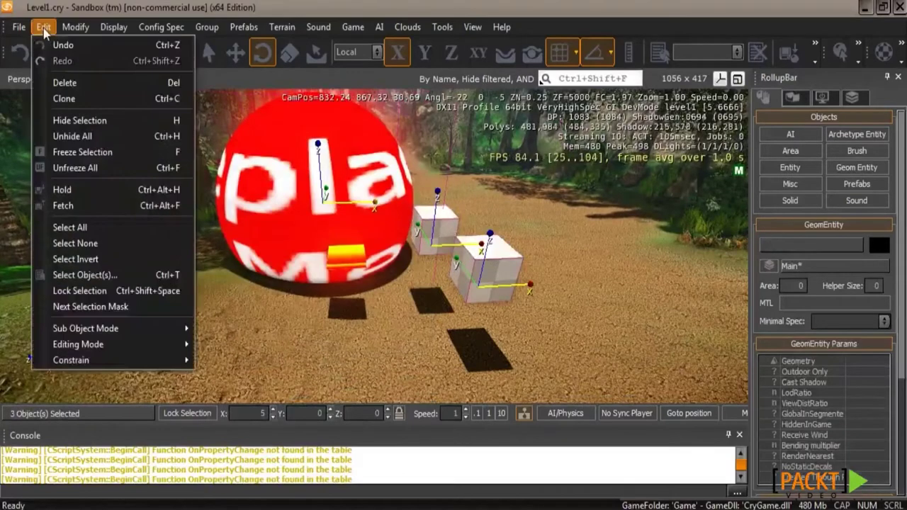
pyautogui.click(64, 99)
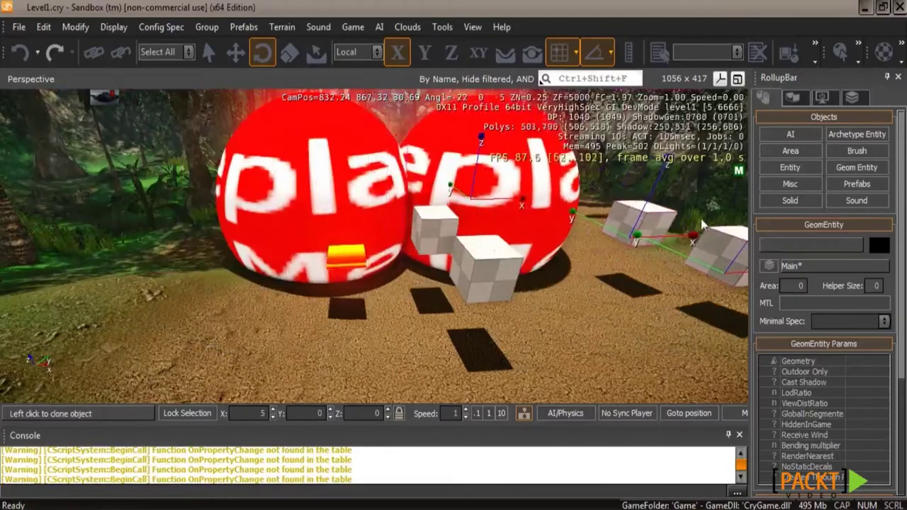
pyautogui.click(623, 310)
pyautogui.press('d')
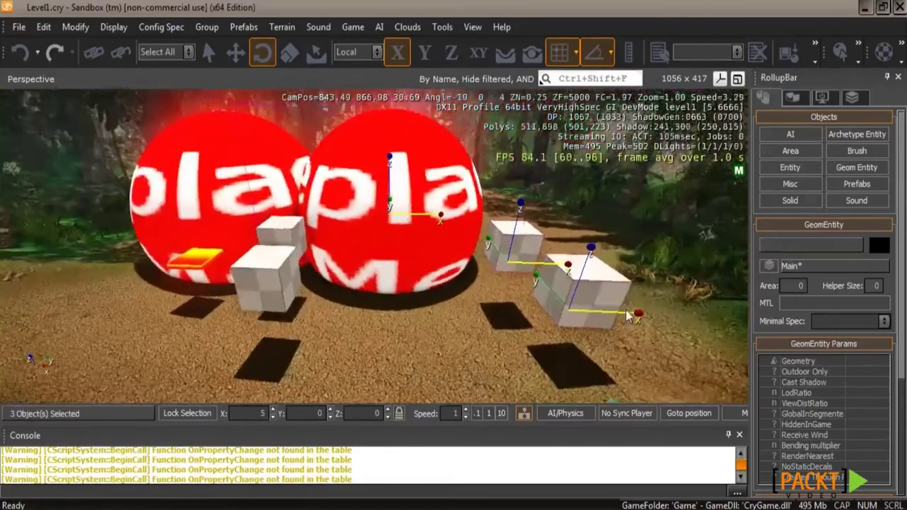
pyautogui.press('s')
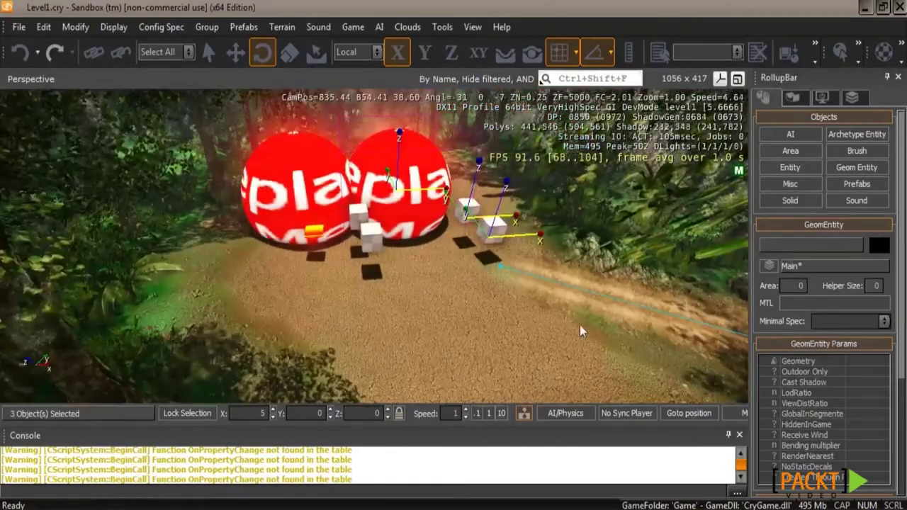
# Select all seven spheres and cubes and clone them next to the originals
pyautogui.click(485, 303)
pyautogui.moveTo(484, 303); pyautogui.dragTo(248, 146)
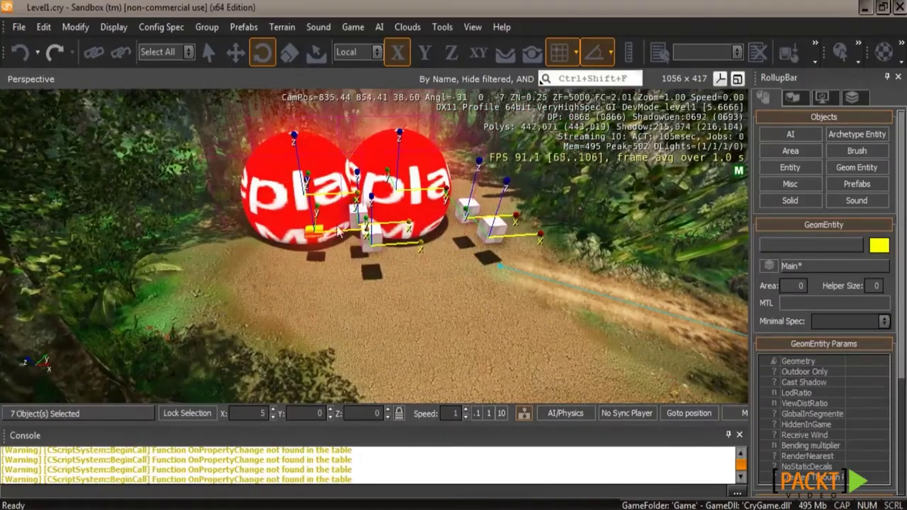
pyautogui.click(43, 27)
pyautogui.click(71, 95)
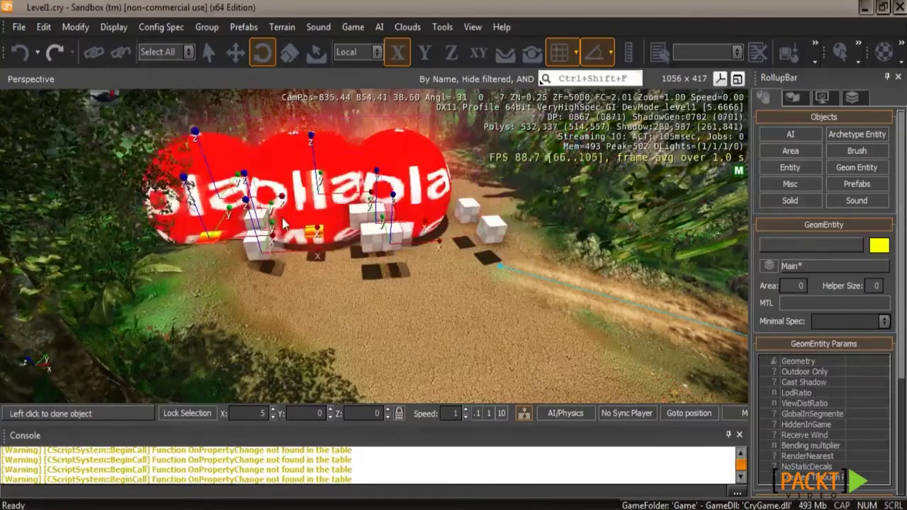
pyautogui.click(343, 267)
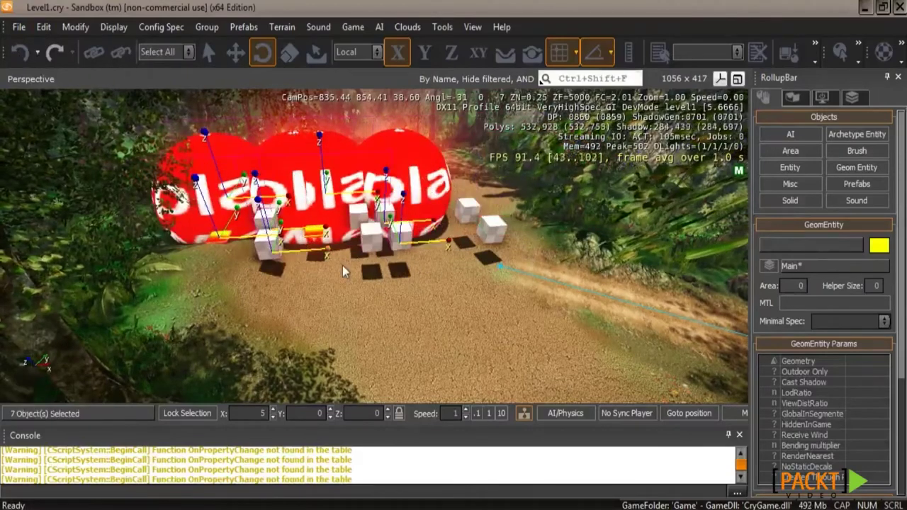
# Select all fifteen objects and delete them, confirming the prompt
pyautogui.click(510, 300)
pyautogui.moveTo(510, 304); pyautogui.dragTo(208, 183)
pyautogui.click(43, 26)
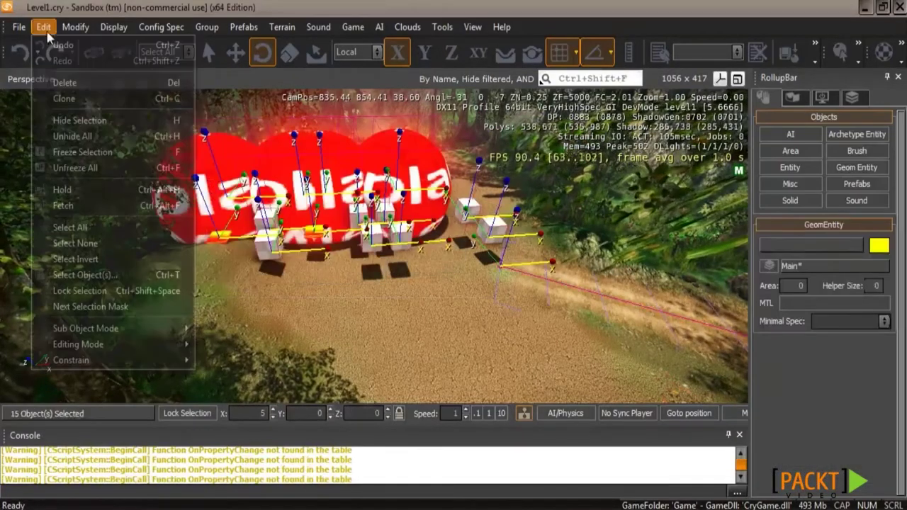
pyautogui.click(64, 82)
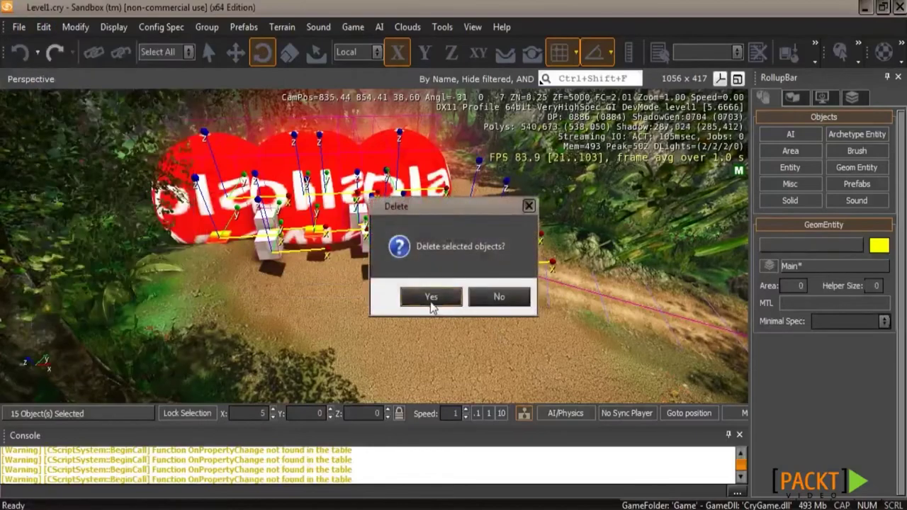
pyautogui.click(431, 299)
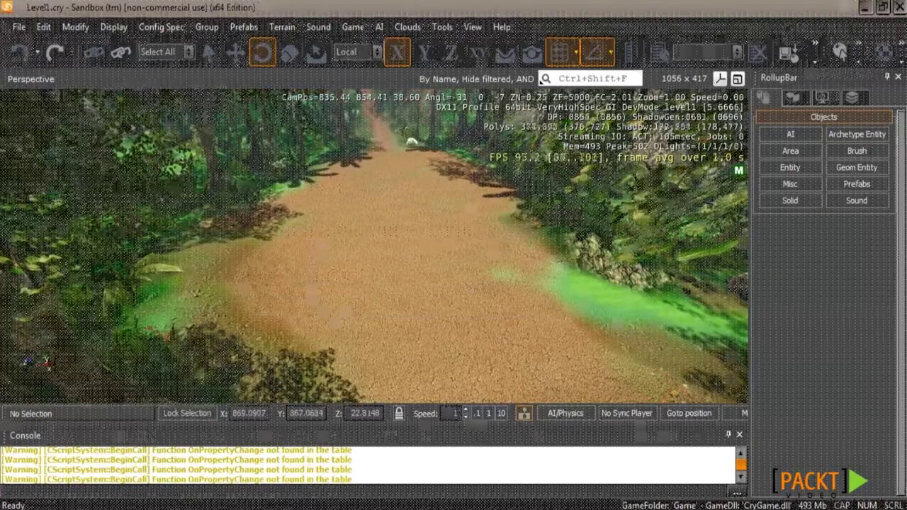
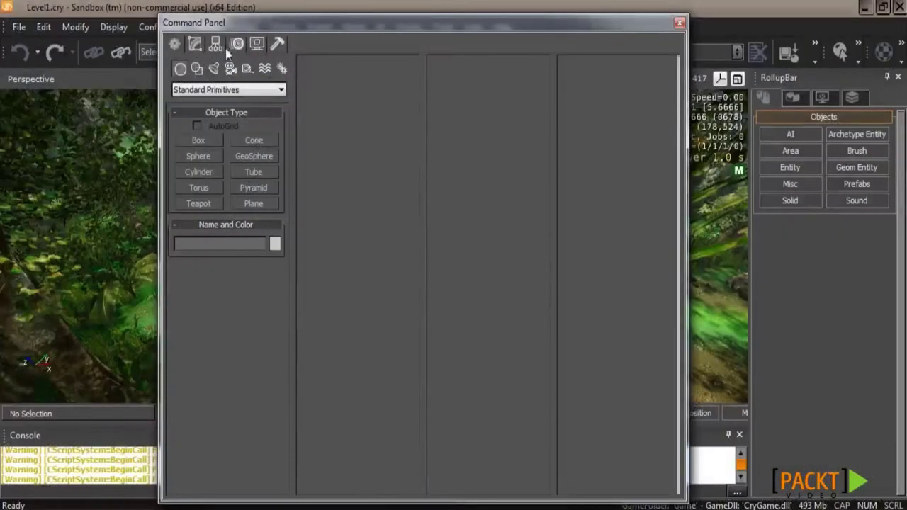
# Add CryENGINE3 Exporter to the 3ds Max Utilities button set and open its export settings
pyautogui.click(276, 44)
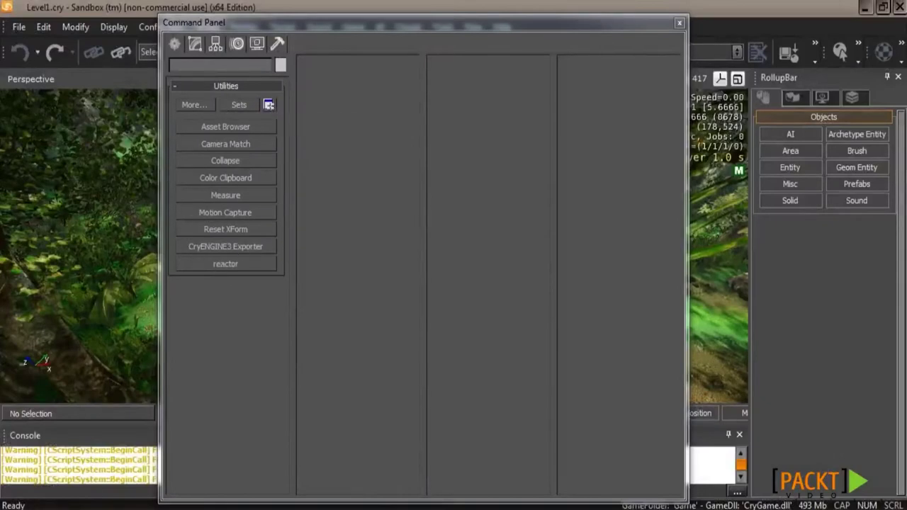
pyautogui.click(268, 104)
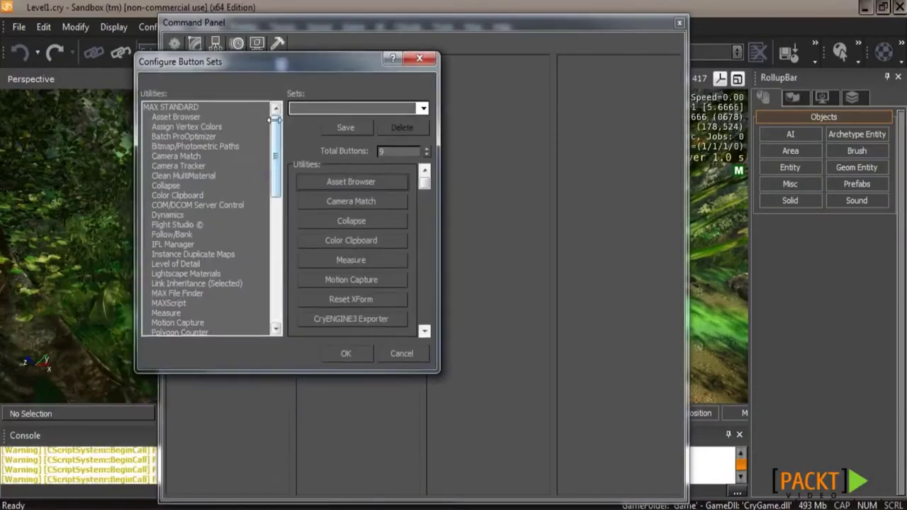
pyautogui.scroll(-15, 268, 117)
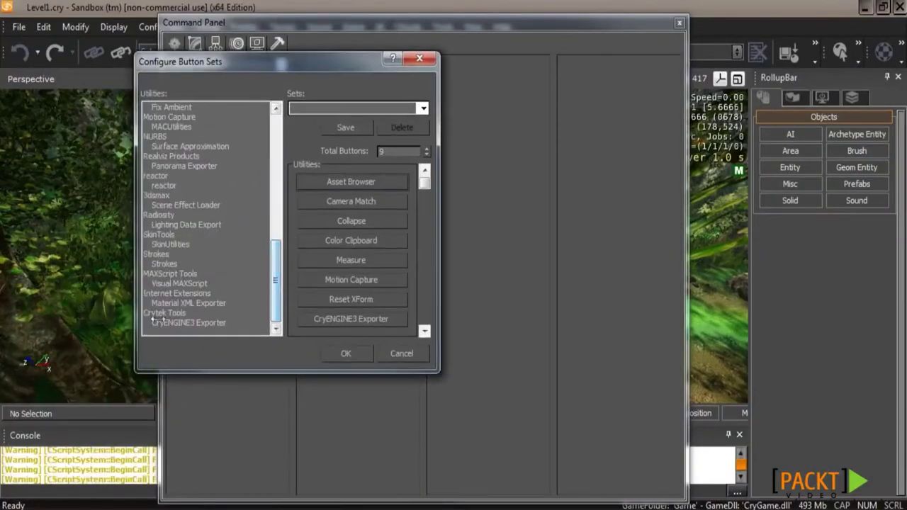
pyautogui.click(188, 325)
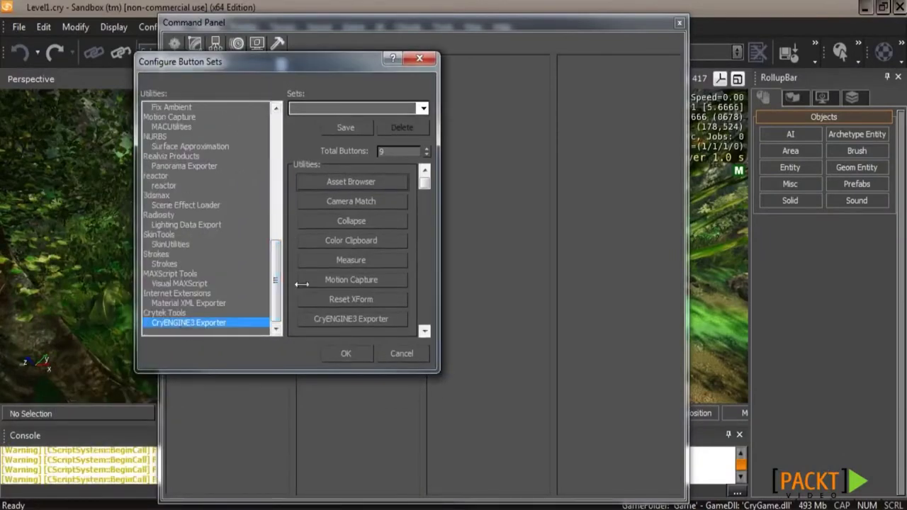
pyautogui.click(349, 353)
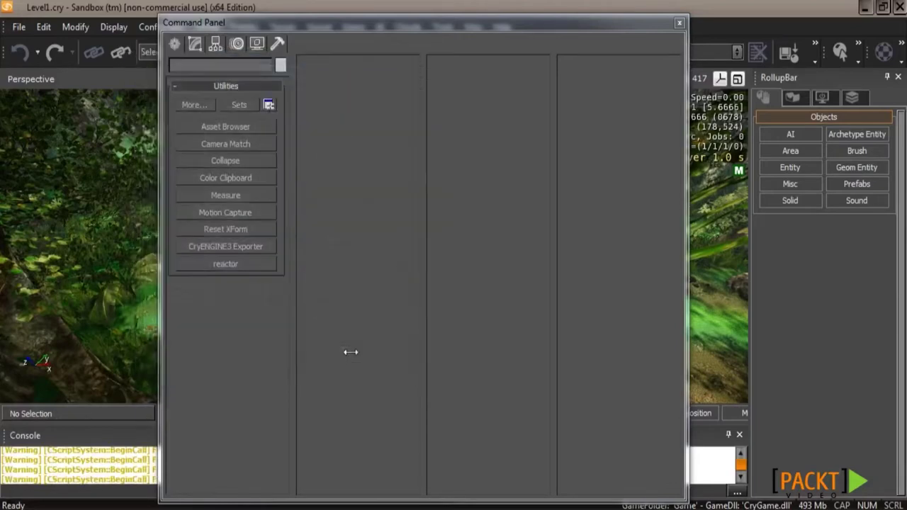
pyautogui.click(211, 246)
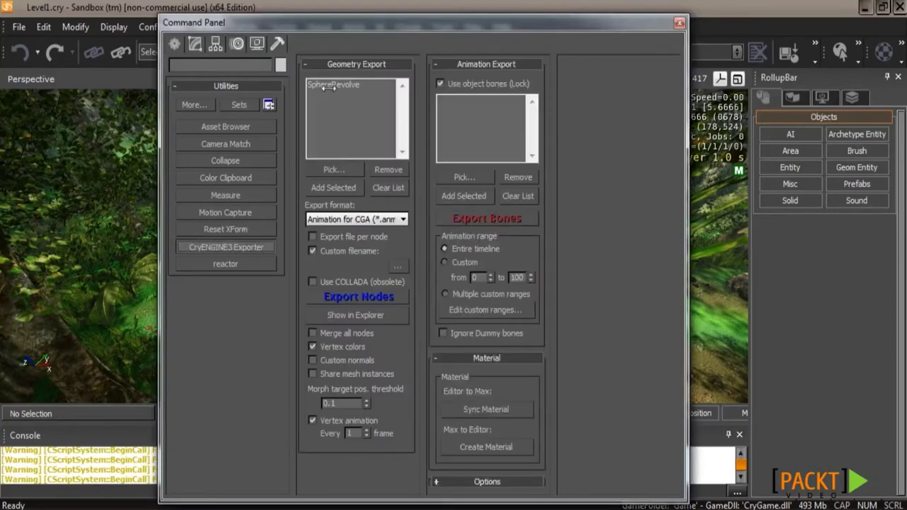
# Export the SphereRevolve node as Animated Geometry (*.cga), then close the log and command panel
pyautogui.click(401, 220)
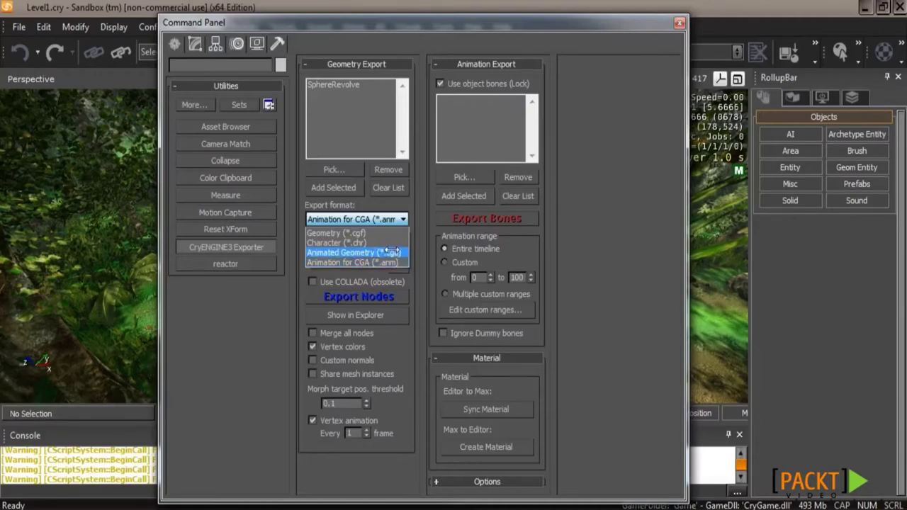
pyautogui.click(355, 253)
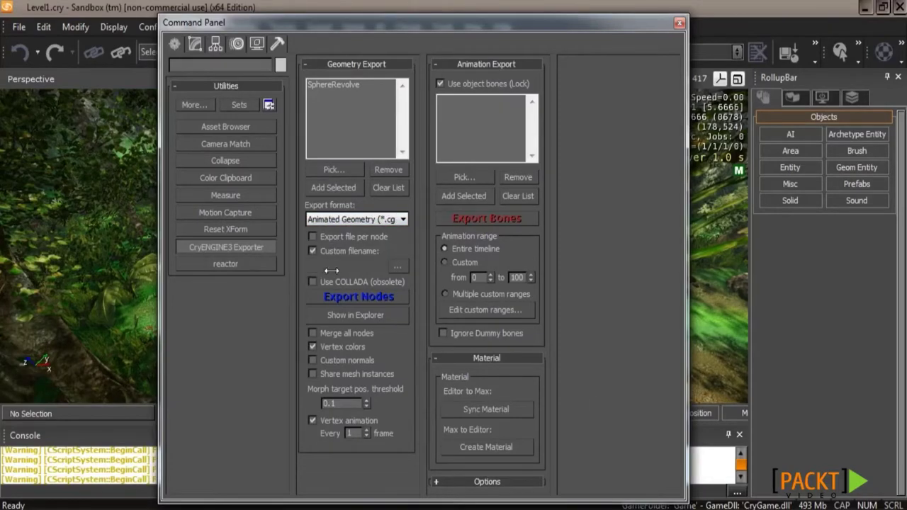
pyautogui.click(341, 298)
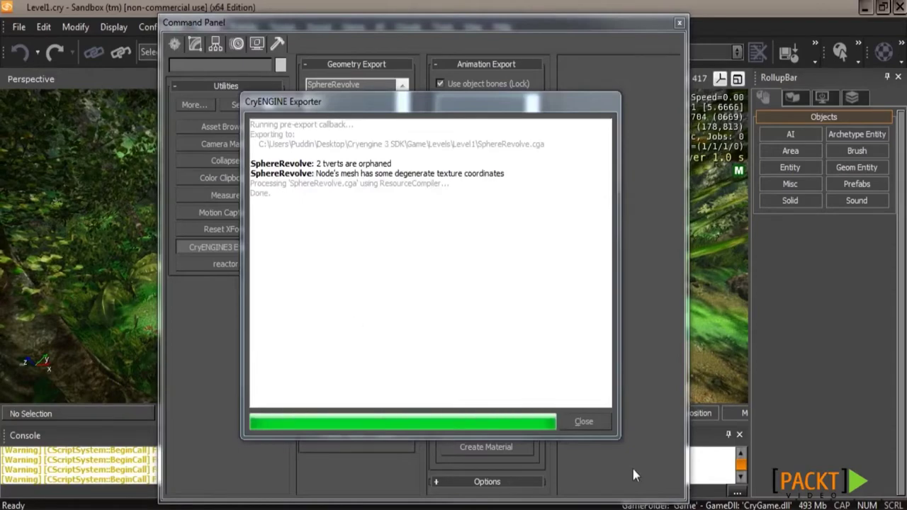
pyautogui.click(584, 422)
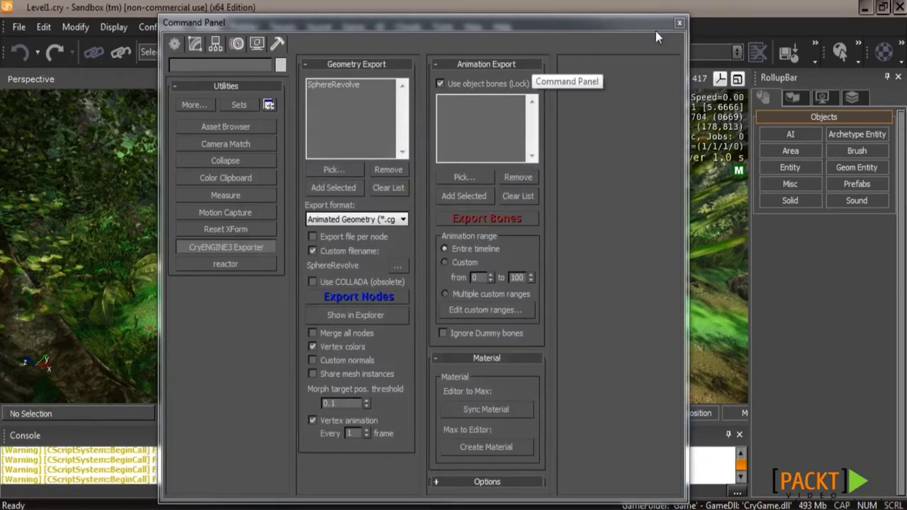
pyautogui.click(679, 24)
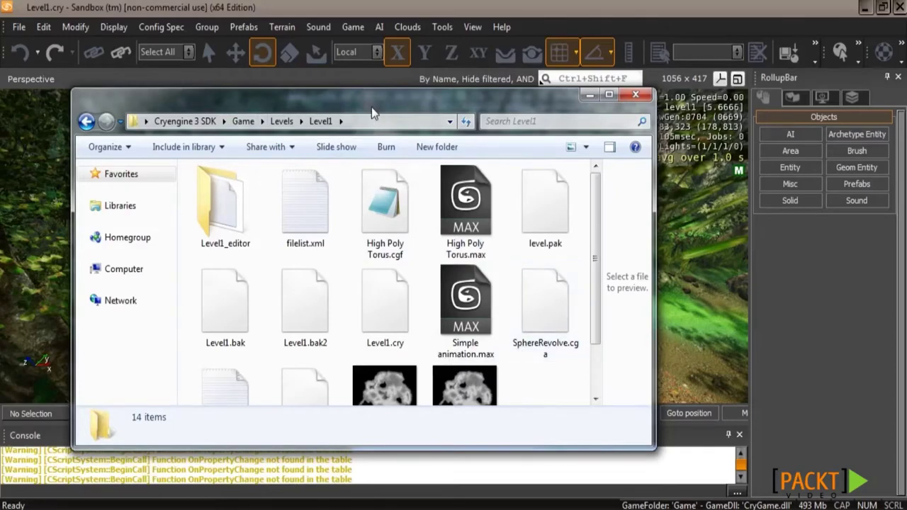
# Move the Level1 Explorer window aside and quit Sandbox to reload the level
pyautogui.moveTo(372, 107); pyautogui.dragTo(685, 156)
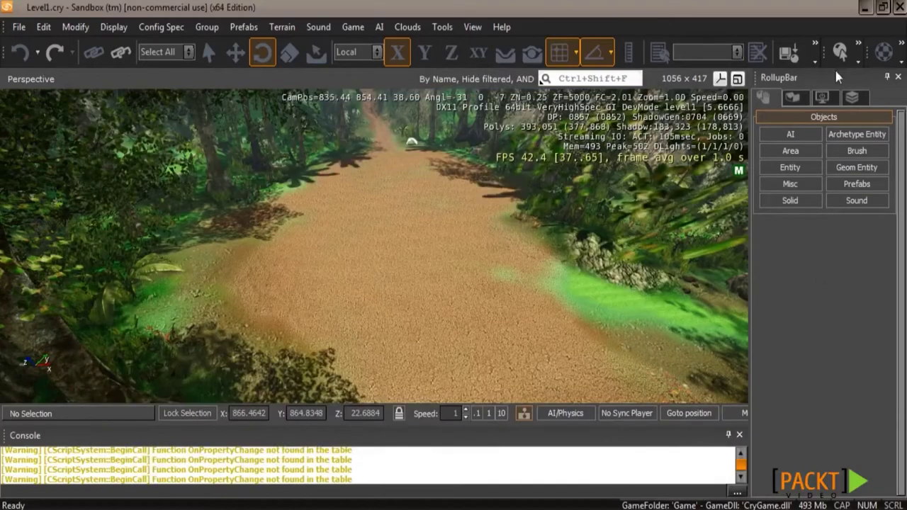
pyautogui.click(899, 7)
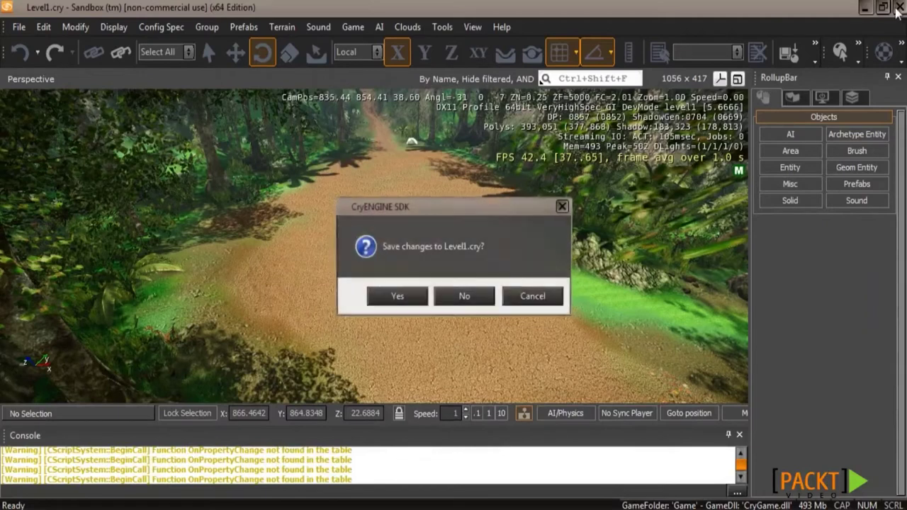
# Save Level1.cry, reopen it, and drag sphererevolve from levels > level1 onto the dirt path
pyautogui.press('Return')
pyautogui.click(441, 294)
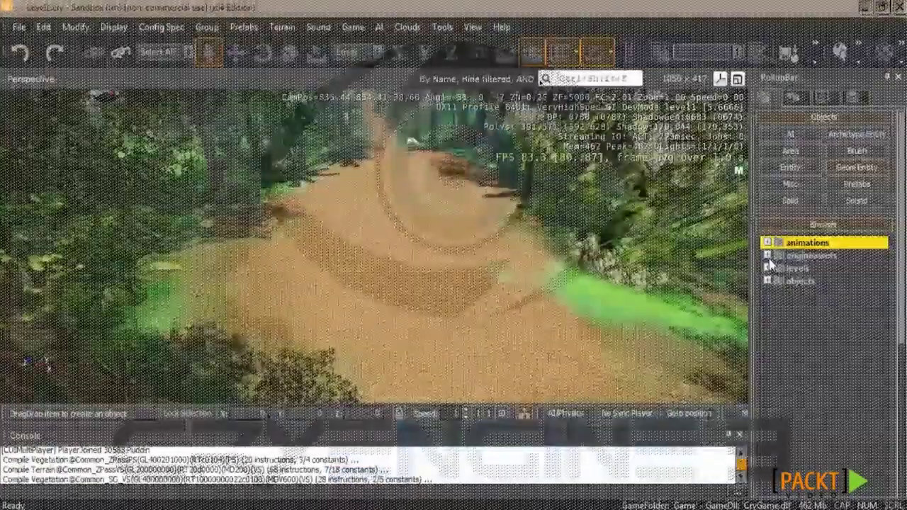
pyautogui.click(769, 270)
pyautogui.click(768, 268)
pyautogui.click(770, 280)
pyautogui.click(777, 281)
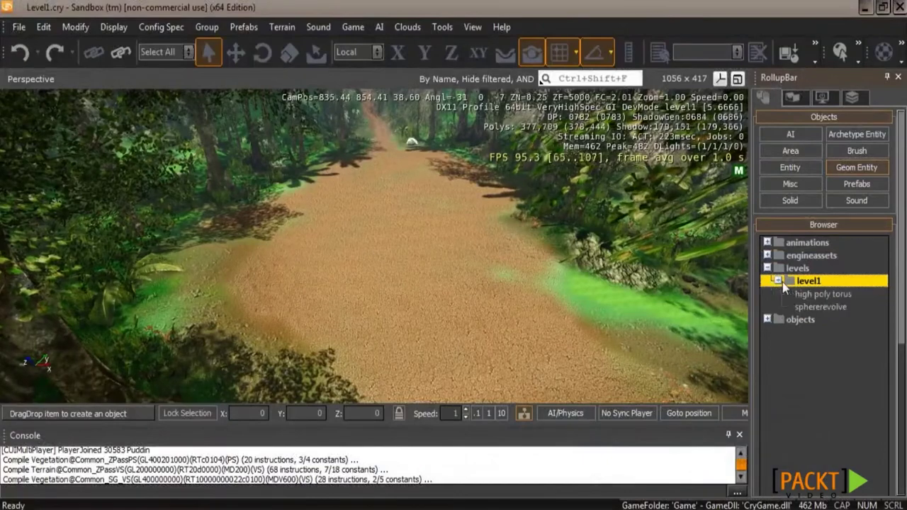
pyautogui.click(819, 311)
pyautogui.moveTo(831, 311); pyautogui.dragTo(470, 330)
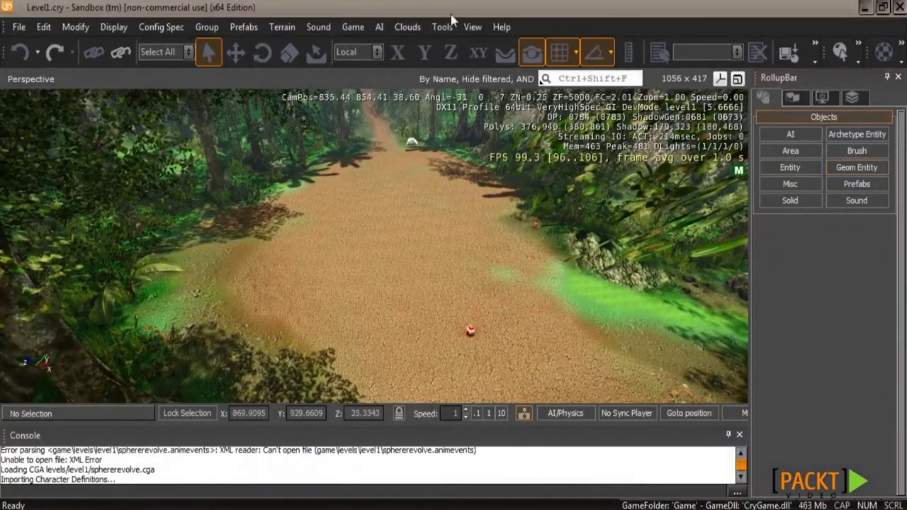
pyautogui.click(473, 27)
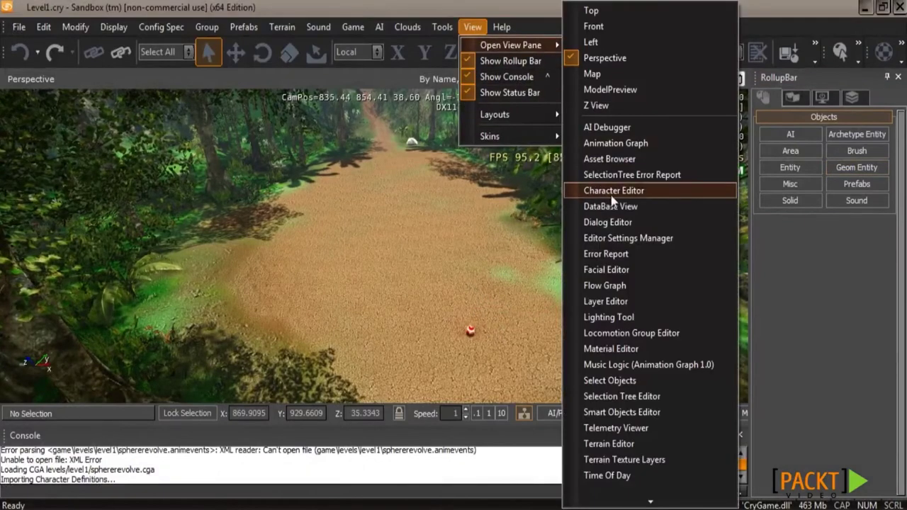
# Load SphereRevolve.cga in the Character Editor, play its Default animation, then close the editor
pyautogui.click(612, 198)
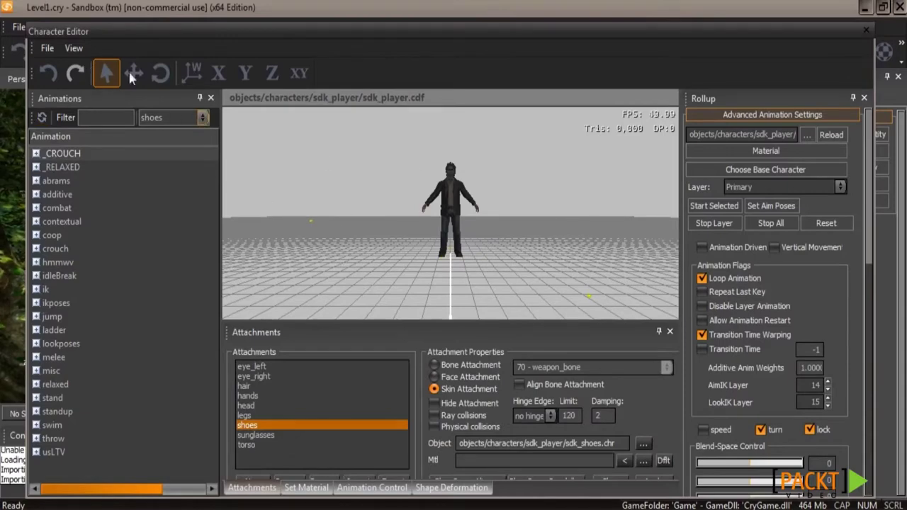
pyautogui.click(44, 48)
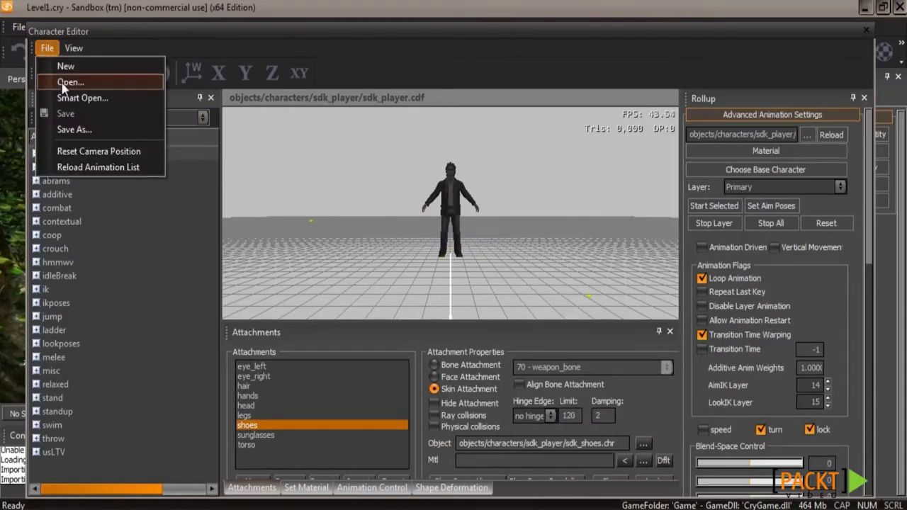
pyautogui.click(61, 84)
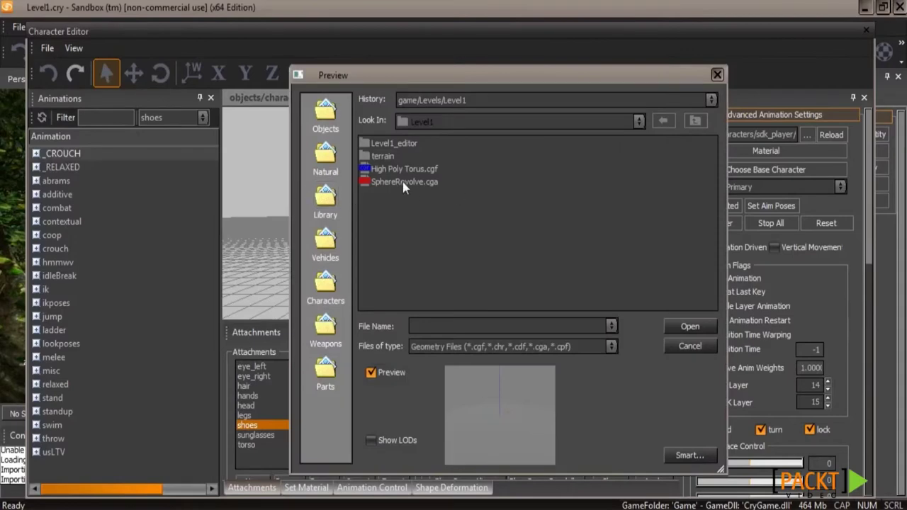
pyautogui.click(402, 181)
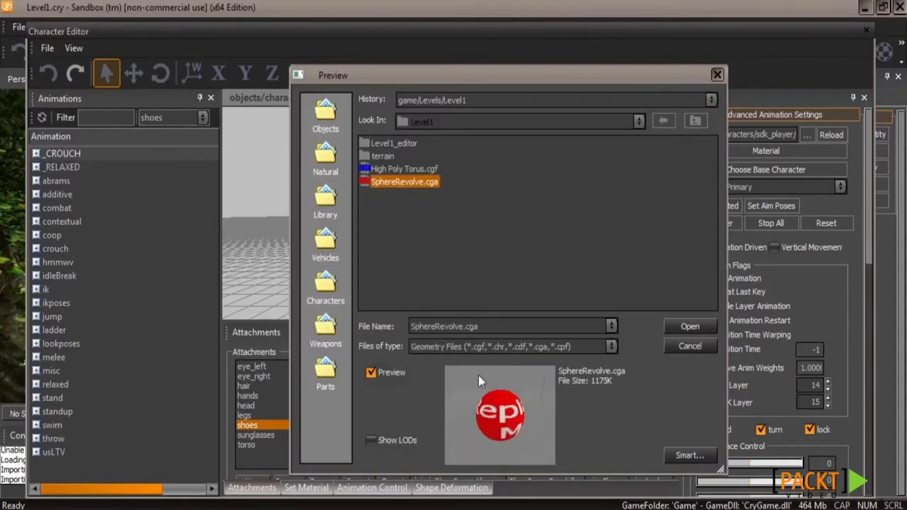
pyautogui.click(688, 328)
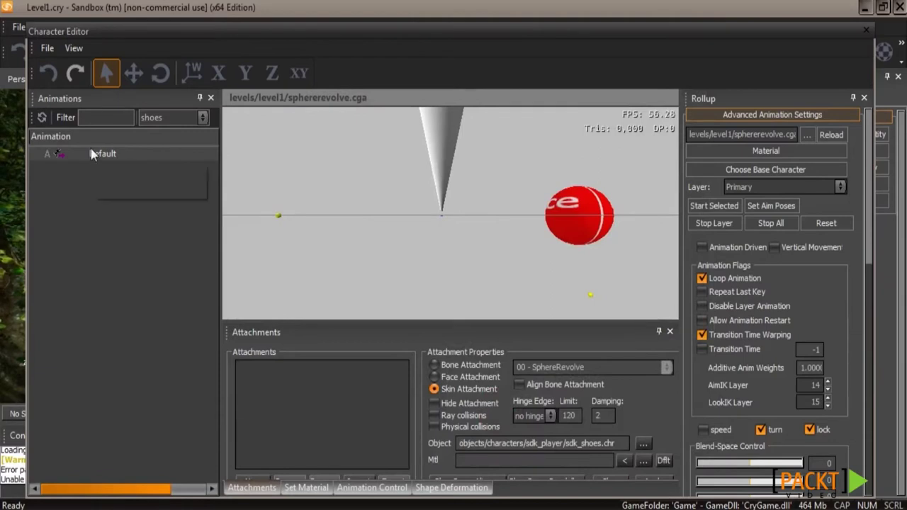
pyautogui.click(118, 155)
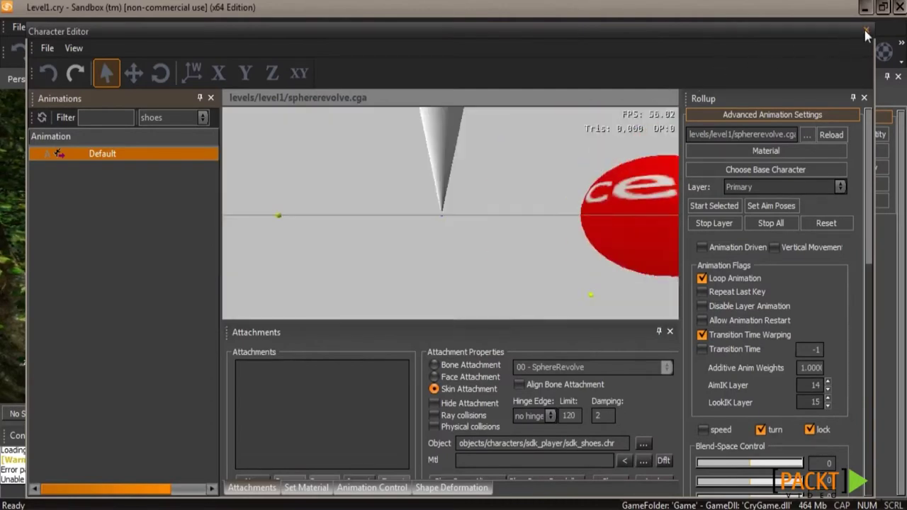
pyautogui.click(866, 31)
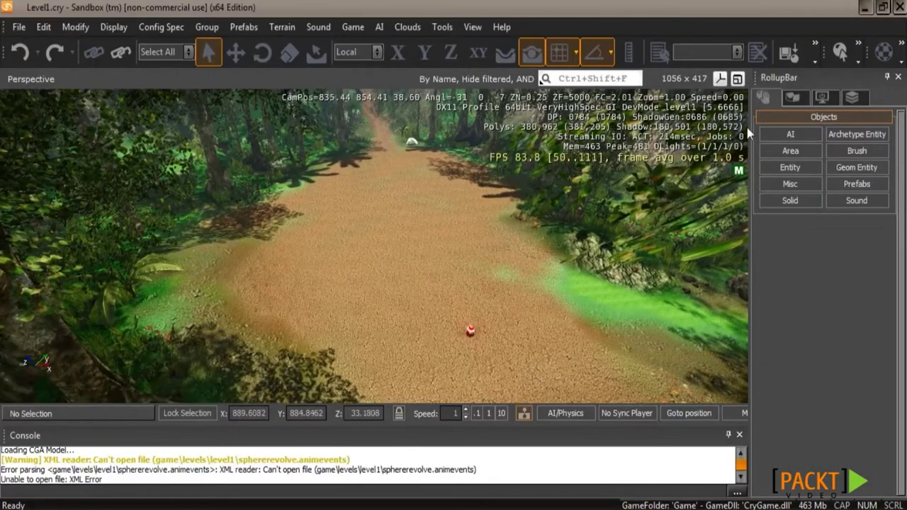
# Select the sphere GeomEntity_01 and create a flow graph for it in group 'Test'
pyautogui.click(498, 364)
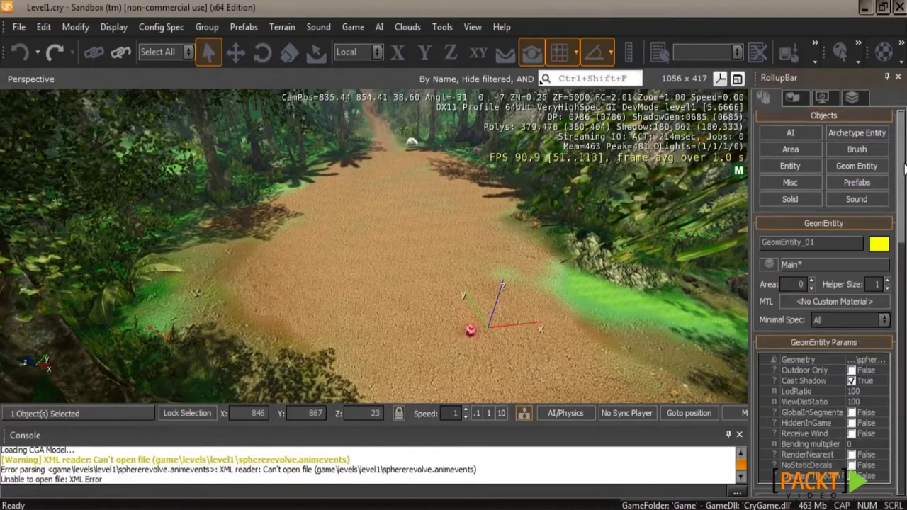
pyautogui.scroll(-10, 829, 316)
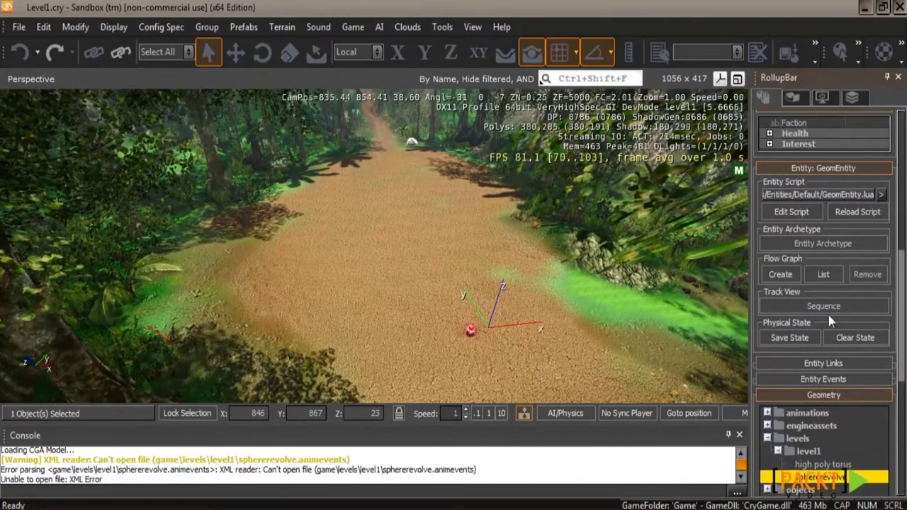
pyautogui.click(780, 274)
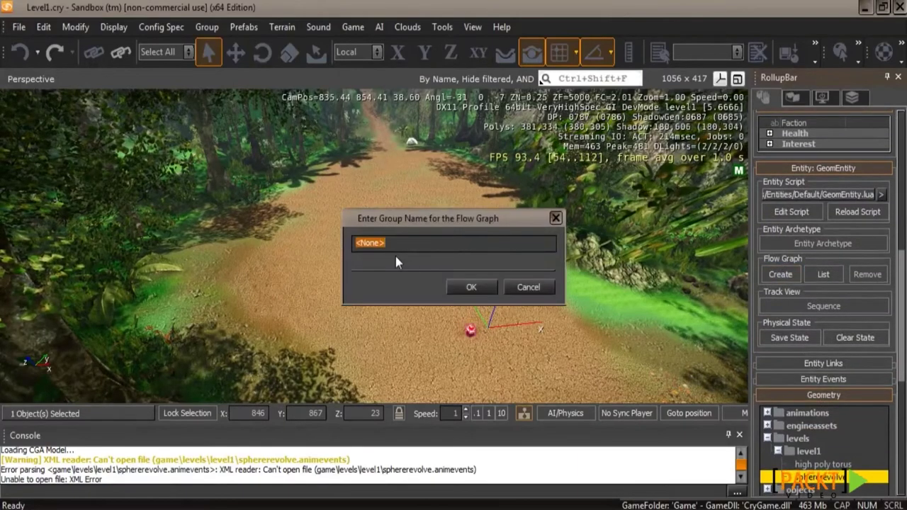
pyautogui.write('Test')
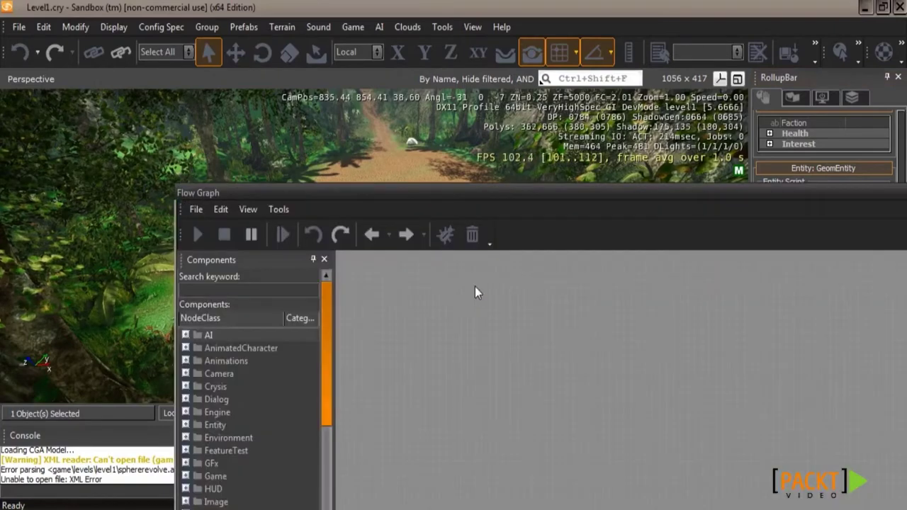
# Resize the Flow Graph window and add a Start node to the canvas
pyautogui.moveTo(512, 192); pyautogui.dragTo(368, 27)
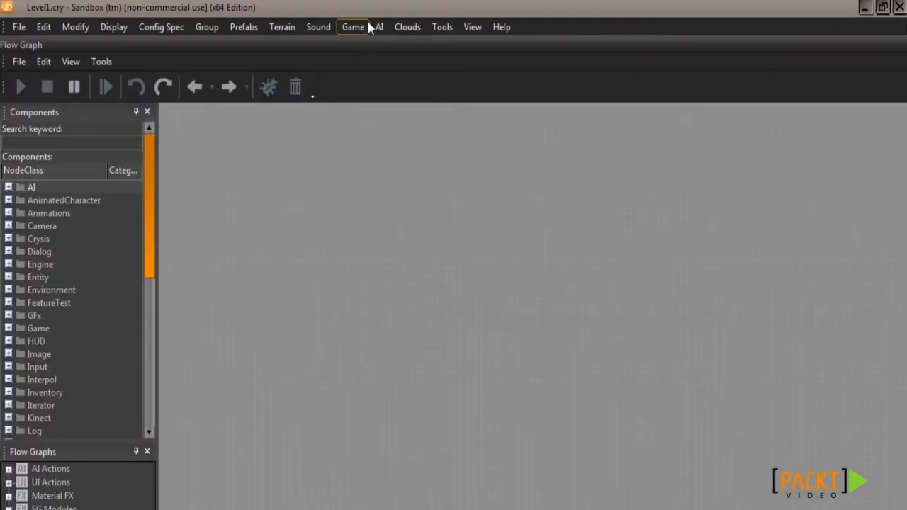
pyautogui.moveTo(906, 83); pyautogui.dragTo(856, 83)
pyautogui.moveTo(708, 32); pyautogui.dragTo(743, 85)
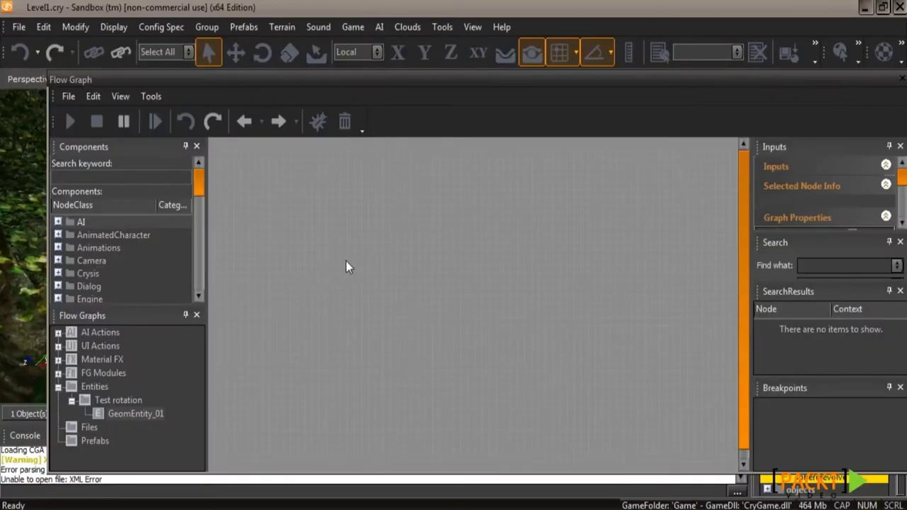
pyautogui.rightClick(330, 277)
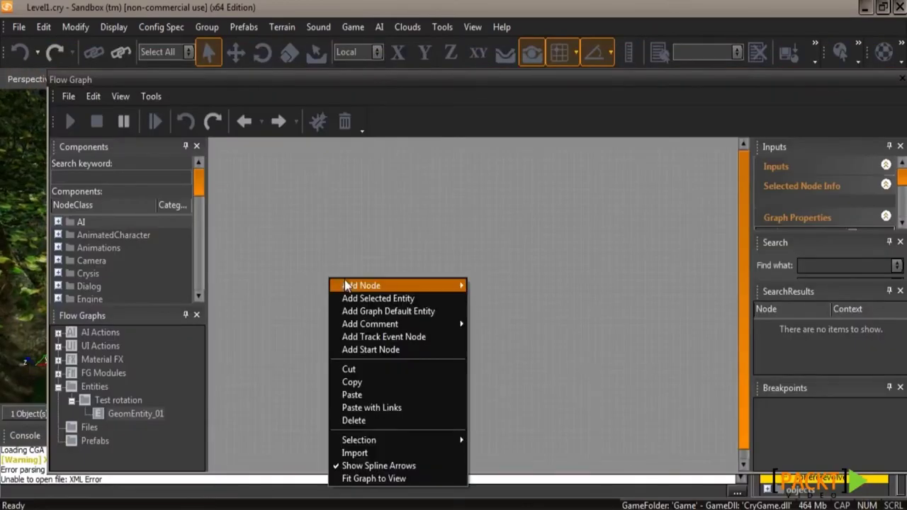
pyautogui.click(392, 353)
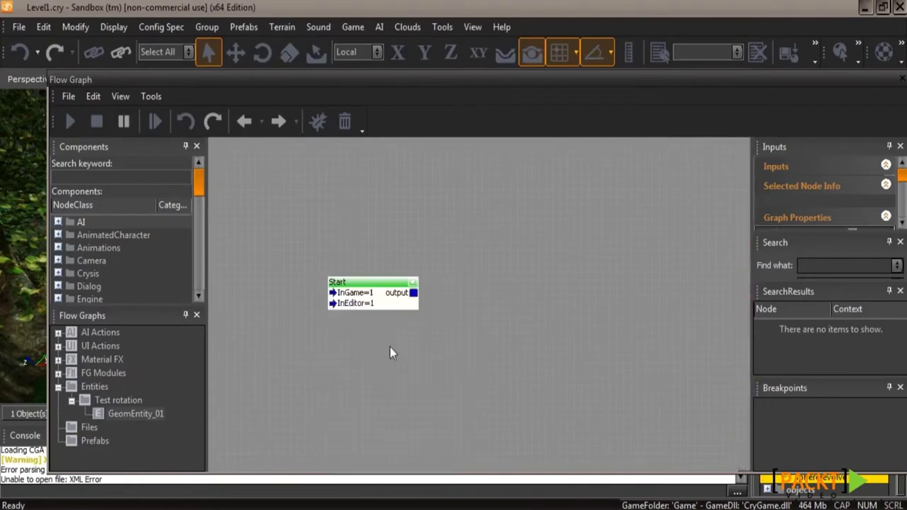
pyautogui.moveTo(383, 293); pyautogui.dragTo(331, 243)
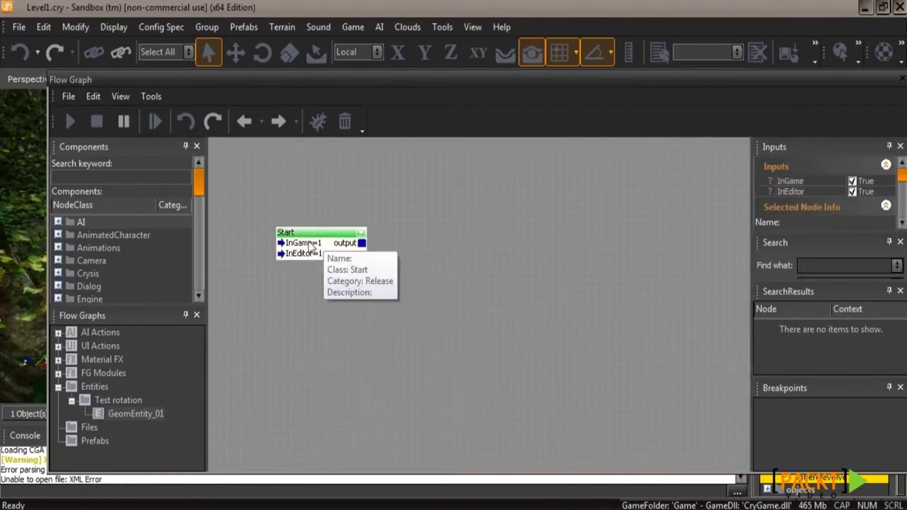
# Add an Animations:PlayAnimation node and place it beside the Start node
pyautogui.rightClick(425, 299)
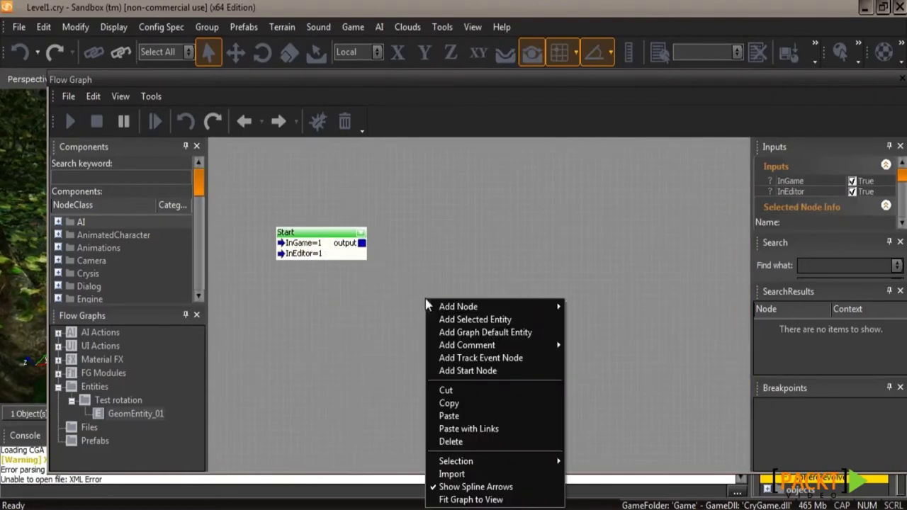
pyautogui.moveTo(458, 309)
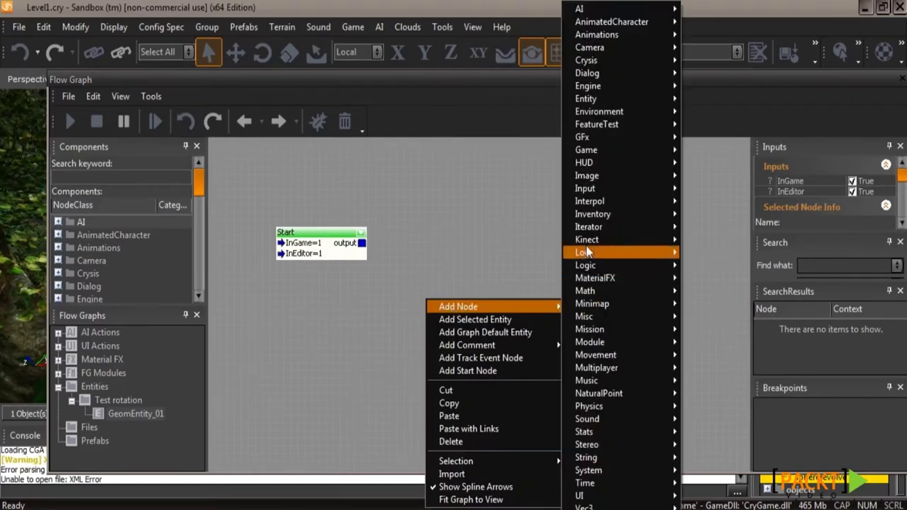
pyautogui.moveTo(629, 41)
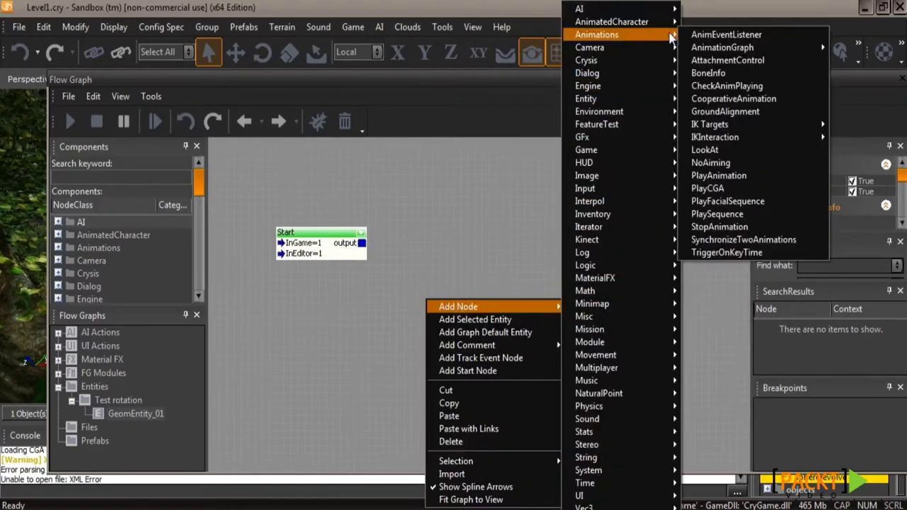
pyautogui.click(719, 176)
pyautogui.moveTo(464, 314); pyautogui.dragTo(444, 236)
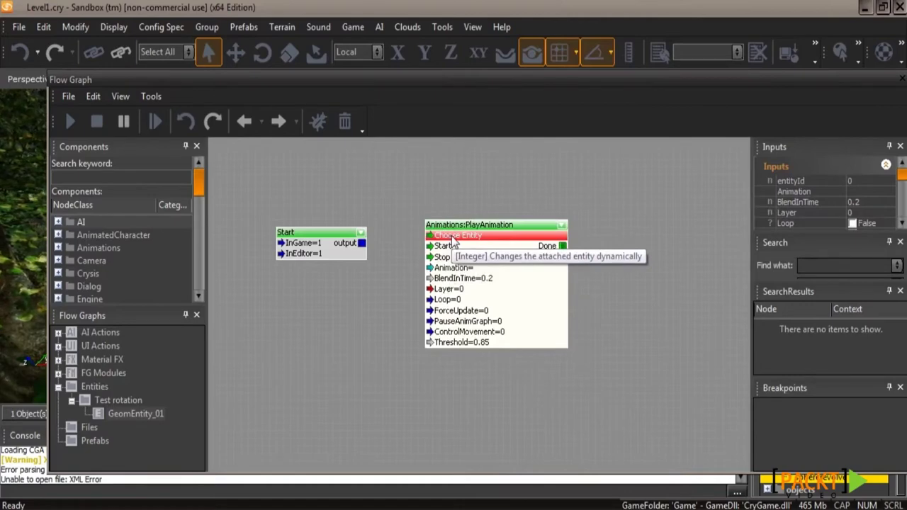
# Assign PlayAnimation to the graph entity and link Start's output to its Start input
pyautogui.rightClick(453, 242)
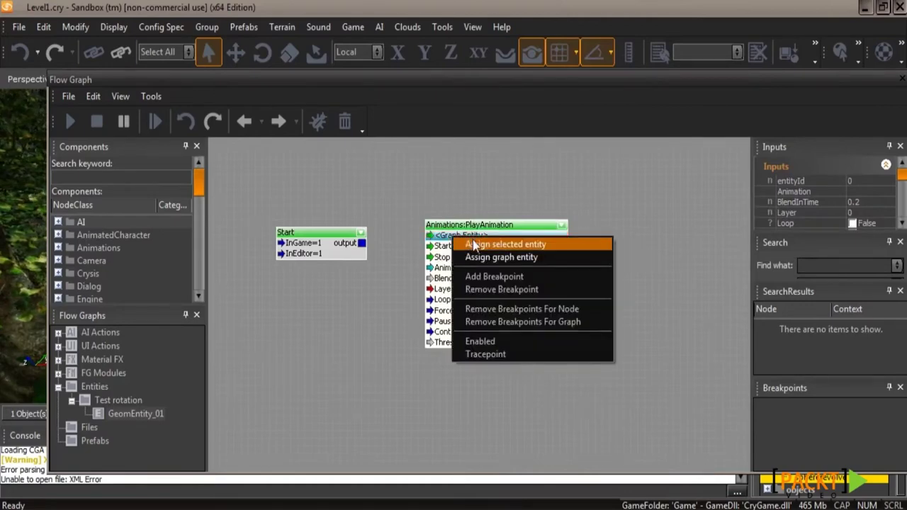
pyautogui.click(473, 243)
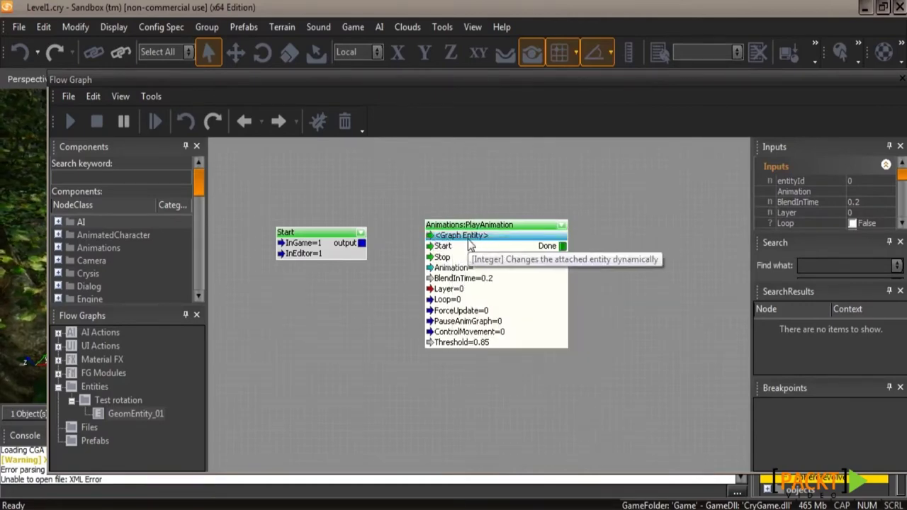
pyautogui.moveTo(363, 242); pyautogui.dragTo(429, 246)
pyautogui.moveTo(429, 82); pyautogui.dragTo(404, 70)
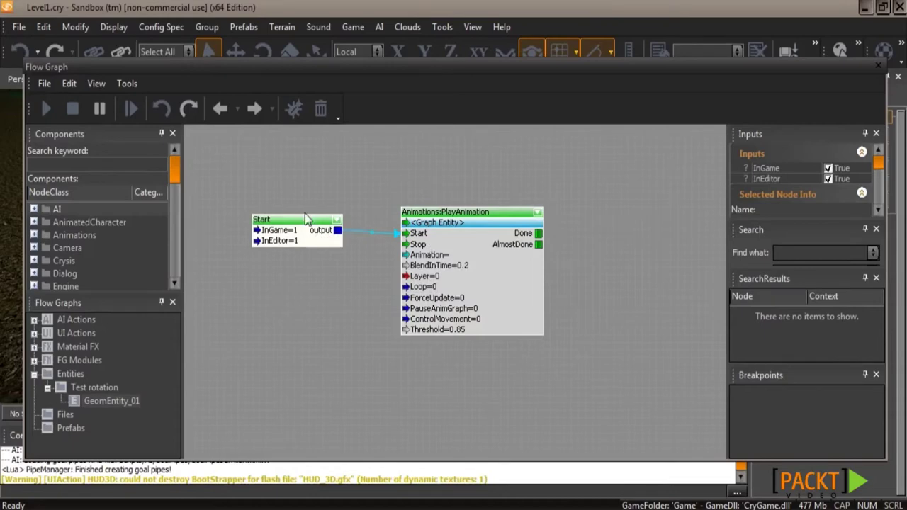
# Set PlayAnimation's Animation input to Default and Loop to 1
pyautogui.click(439, 259)
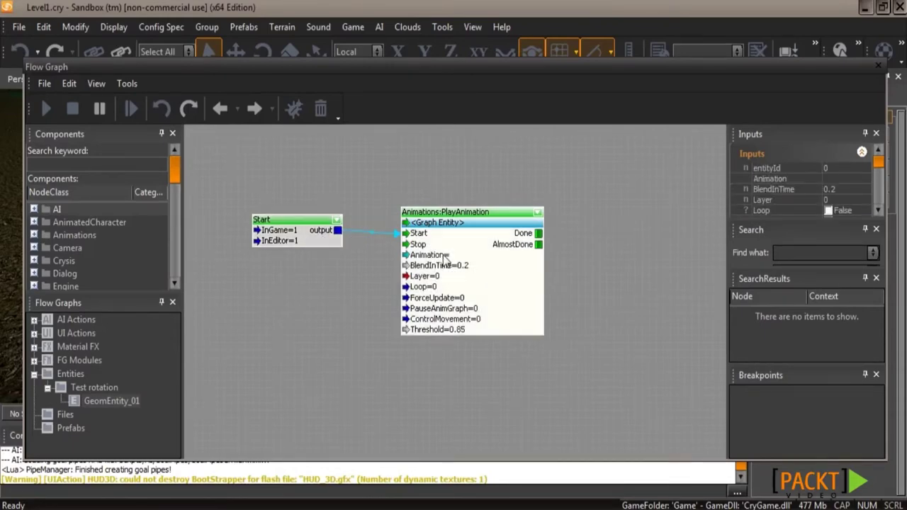
pyautogui.doubleClick(449, 260)
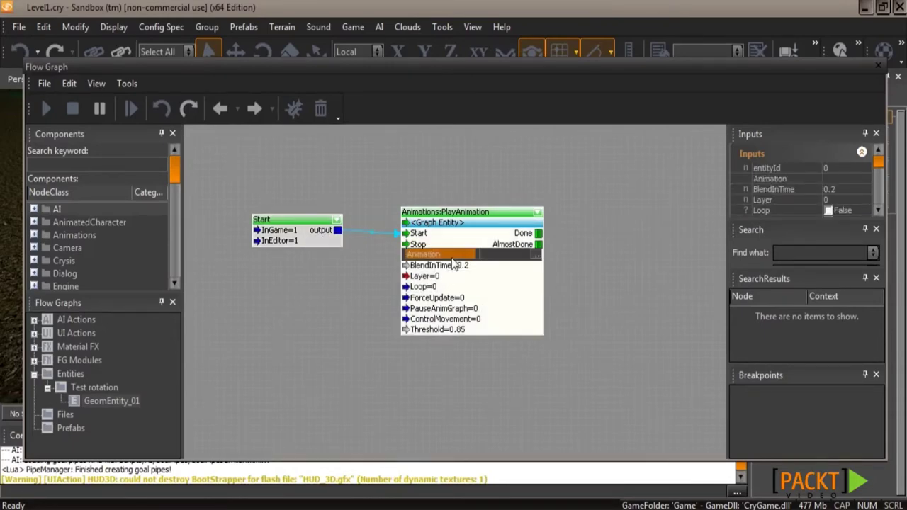
pyautogui.click(538, 253)
pyautogui.click(634, 306)
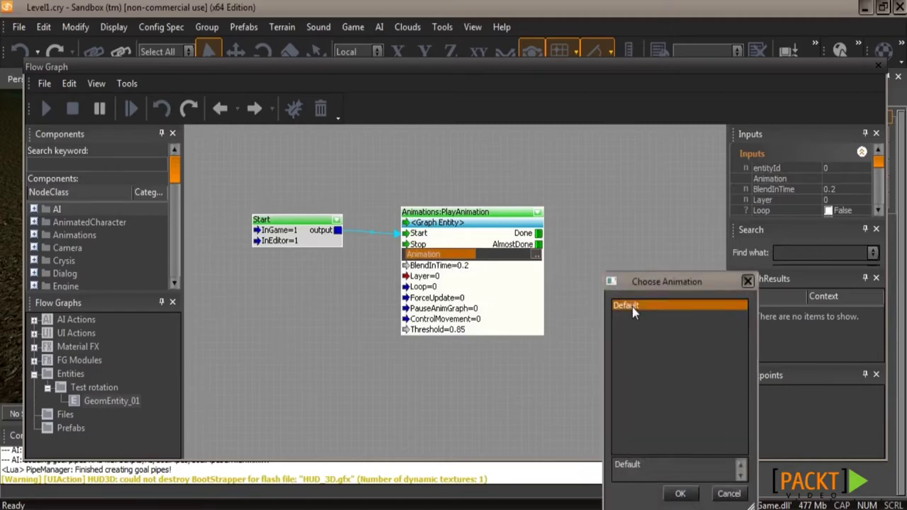
pyautogui.click(681, 493)
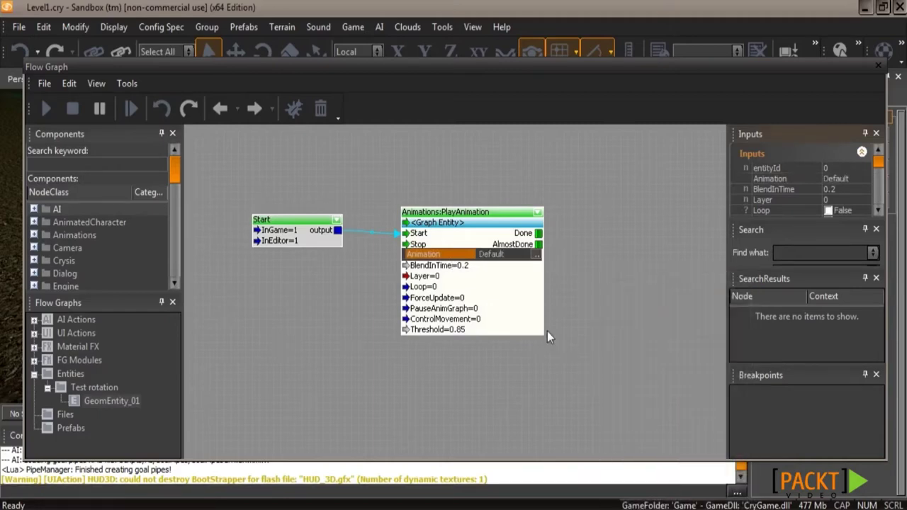
pyautogui.click(532, 295)
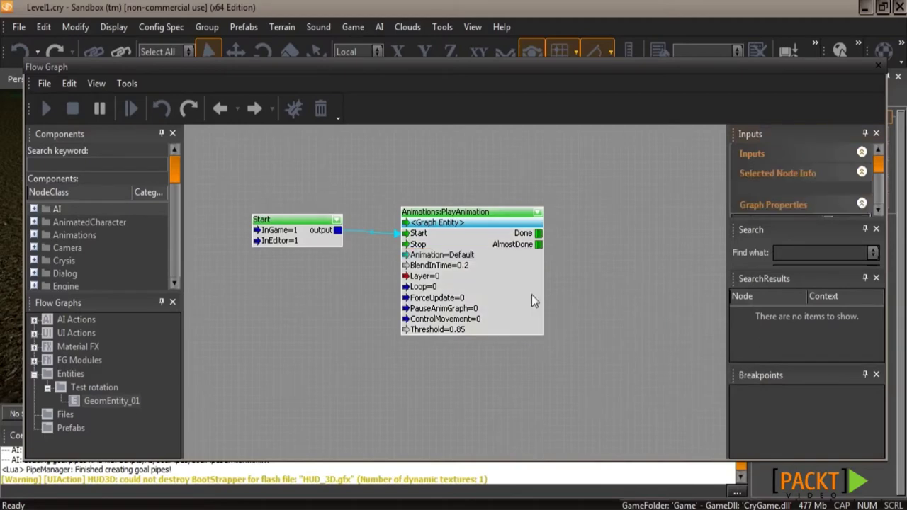
pyautogui.doubleClick(435, 287)
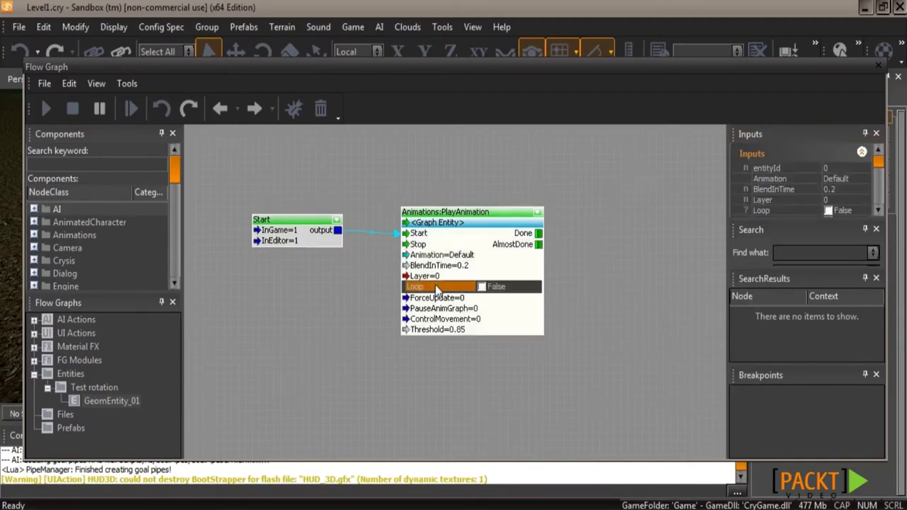
pyautogui.click(482, 287)
pyautogui.click(566, 302)
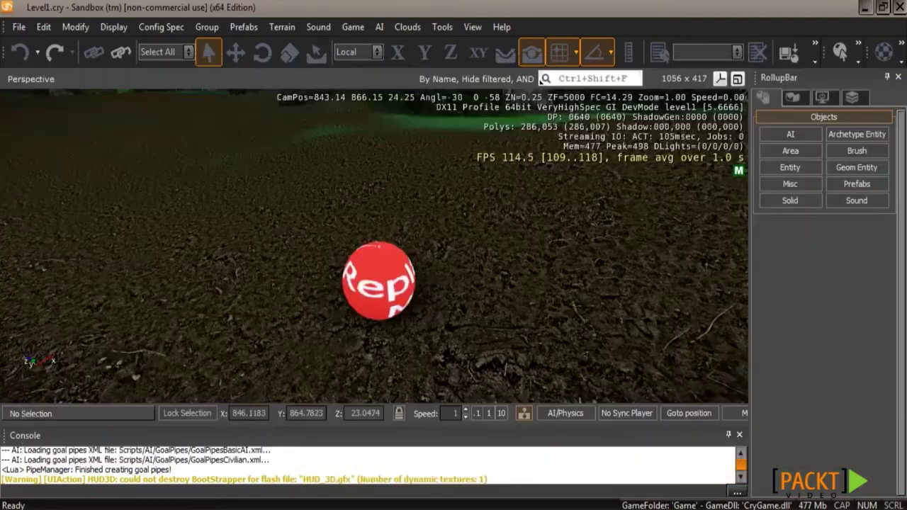
# Play Level1 in game mode with Ctrl+G to watch the rolling ball, then exit with Esc
pyautogui.hotkey('ctrl', 'g')
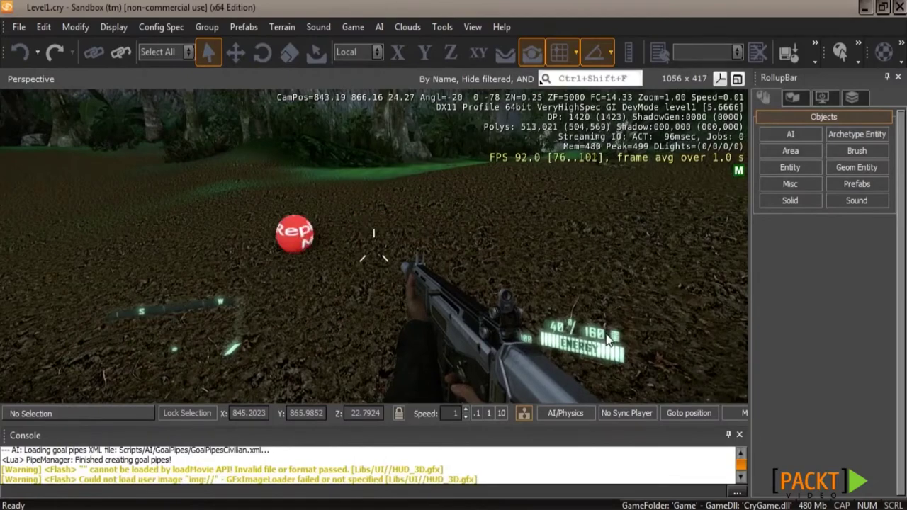
pyautogui.press('Escape')
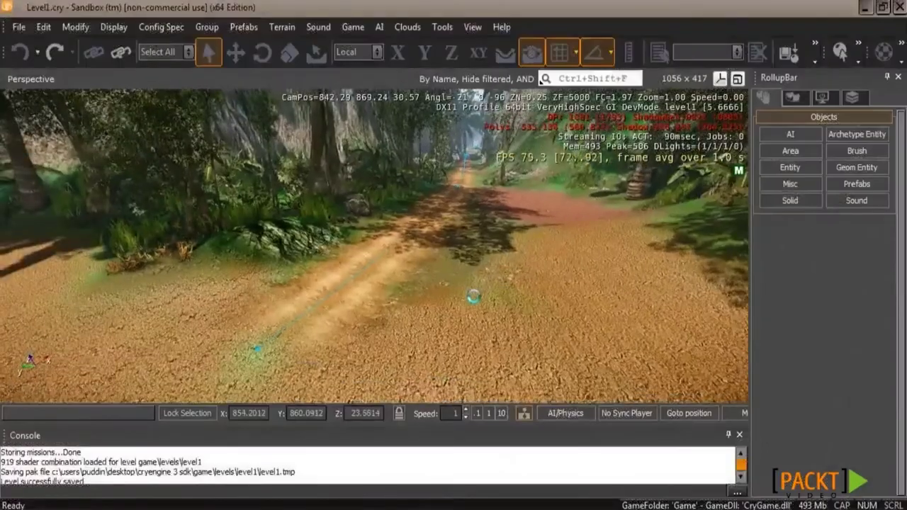
# Open the Material Editor and expand Materials > Terrain > roads to list the road materials
pyautogui.click(884, 52)
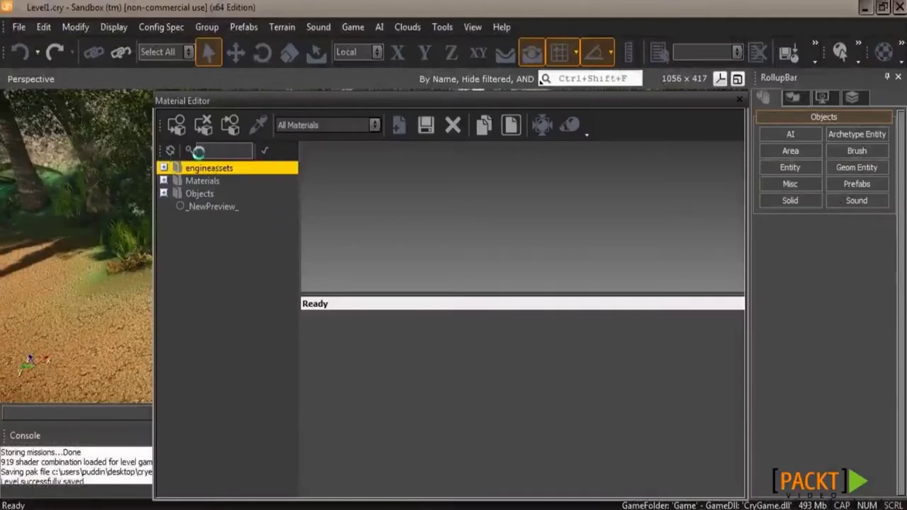
pyautogui.click(166, 181)
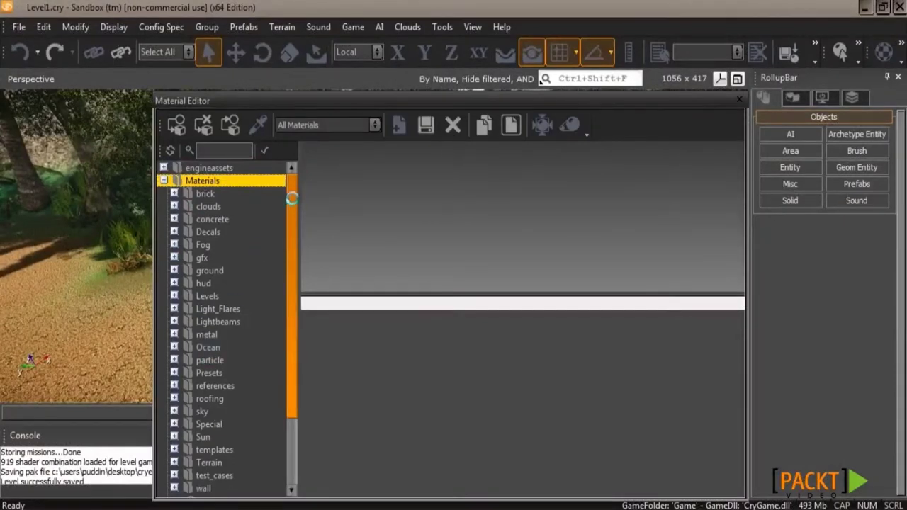
pyautogui.moveTo(292, 199); pyautogui.dragTo(292, 232)
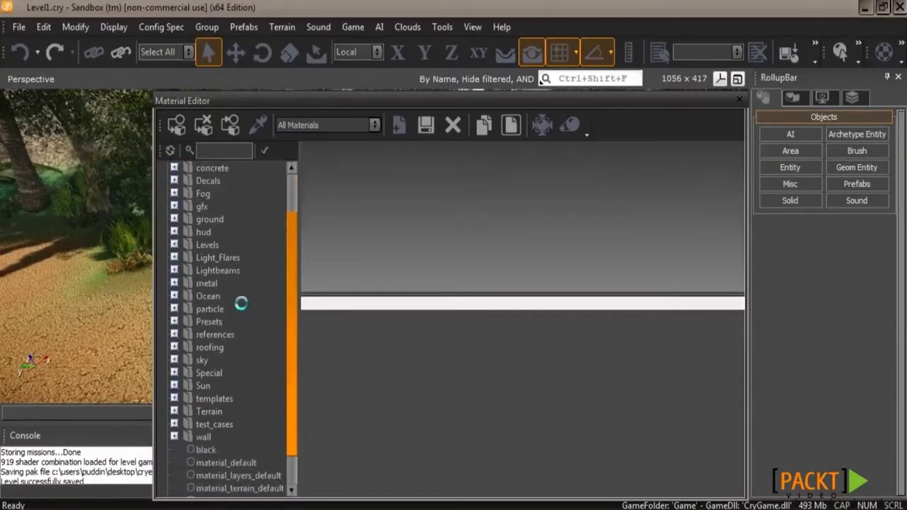
pyautogui.click(172, 409)
pyautogui.click(182, 424)
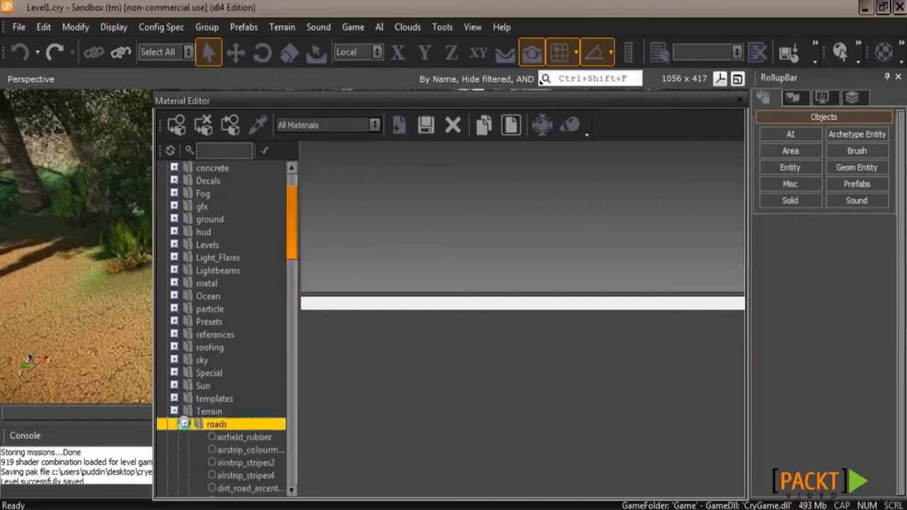
pyautogui.scroll(-3, 218, 424)
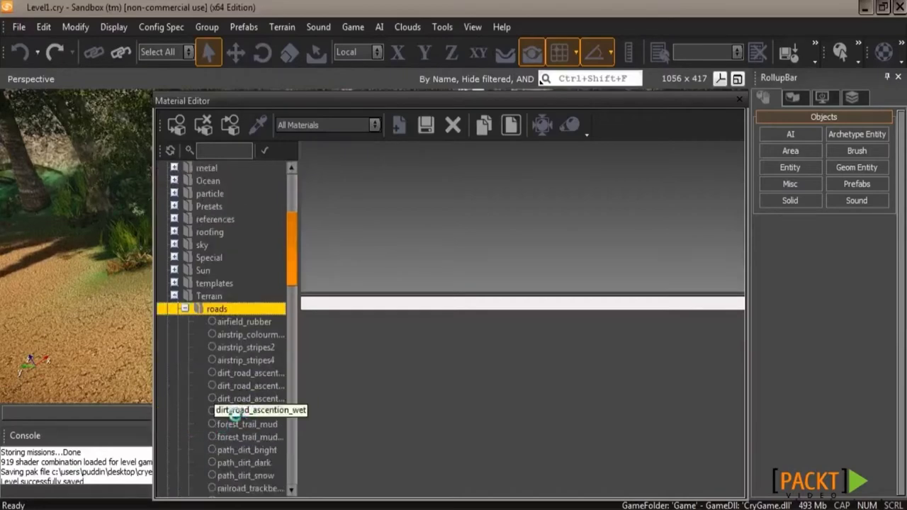
# Open forest_trail_mud and lower its Diffuse Color from 187,187,187 to 180,180,180
pyautogui.click(241, 424)
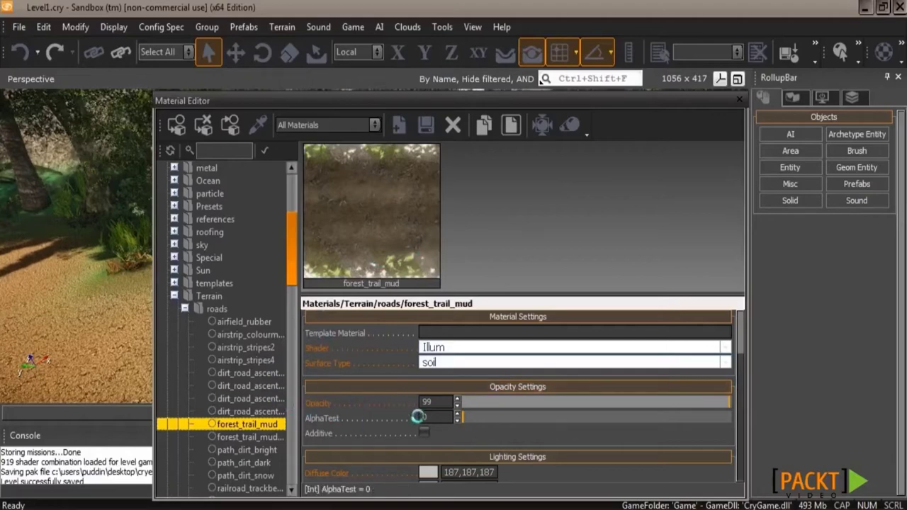
pyautogui.moveTo(742, 333); pyautogui.dragTo(741, 358)
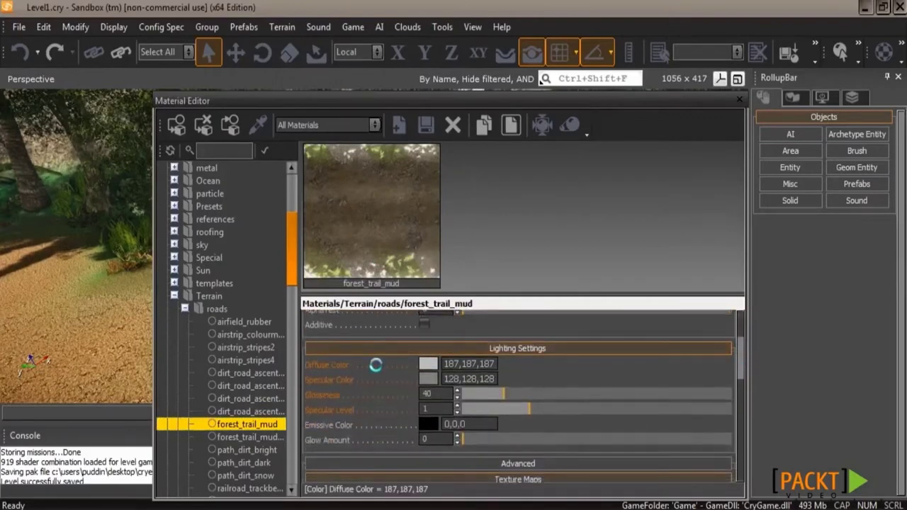
pyautogui.moveTo(315, 98); pyautogui.dragTo(589, 99)
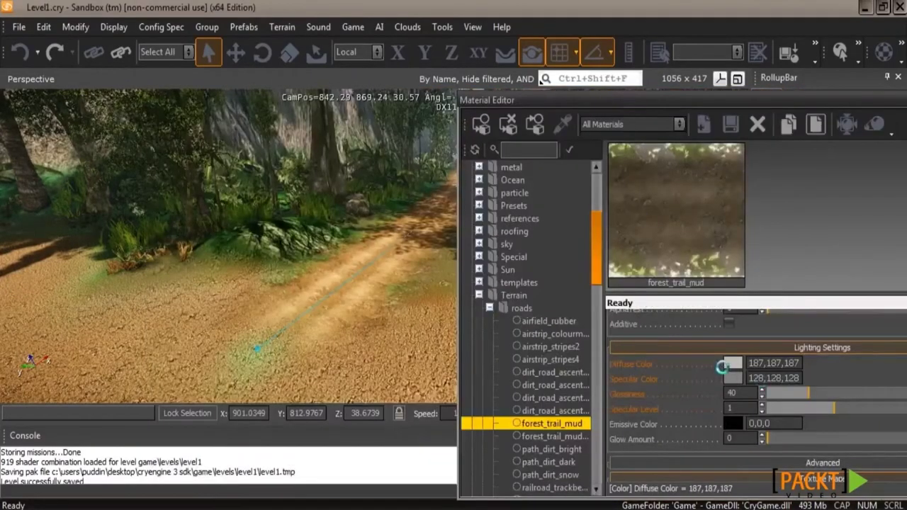
pyautogui.click(732, 362)
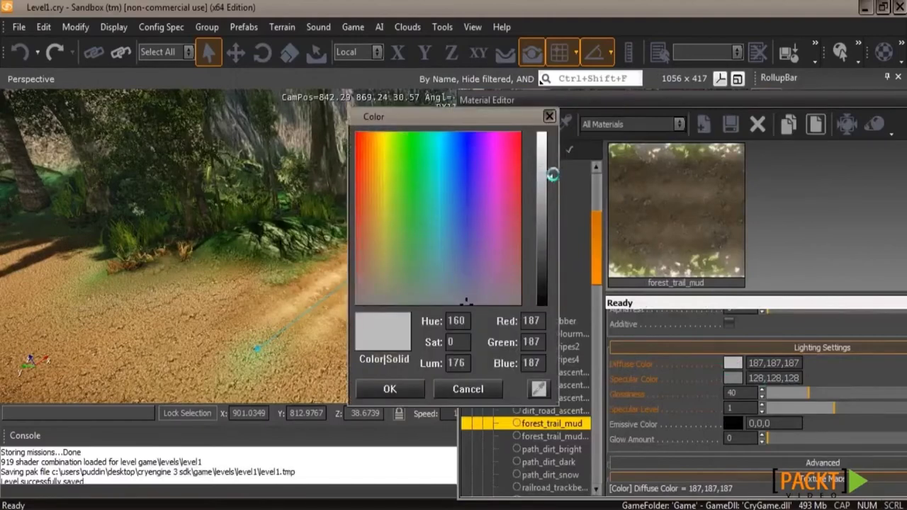
pyautogui.moveTo(550, 178); pyautogui.dragTo(550, 256)
pyautogui.moveTo(439, 106); pyautogui.dragTo(548, 115)
pyautogui.moveTo(659, 263); pyautogui.dragTo(655, 190)
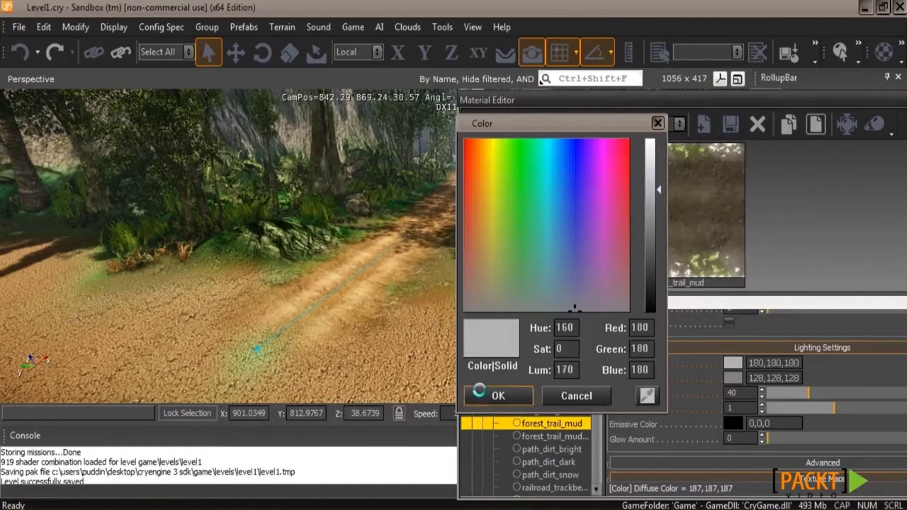
pyautogui.click(479, 395)
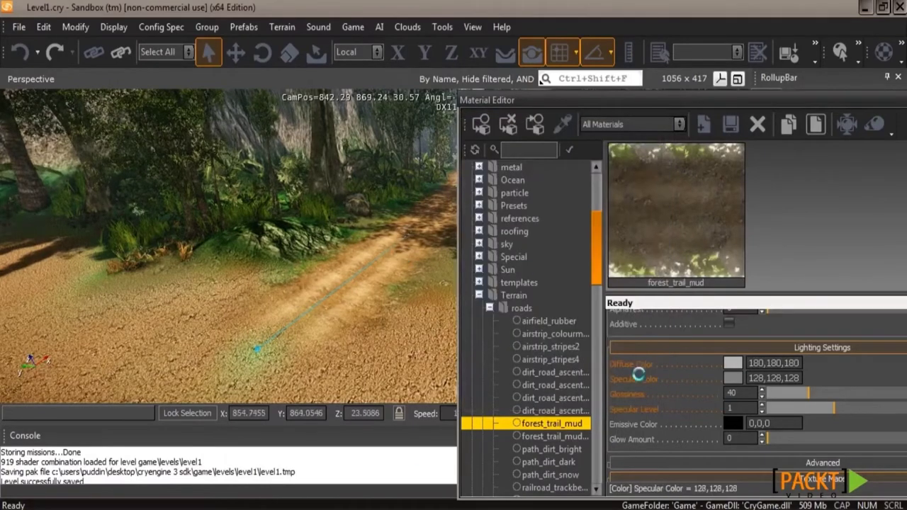
pyautogui.moveTo(687, 100); pyautogui.dragTo(364, 415)
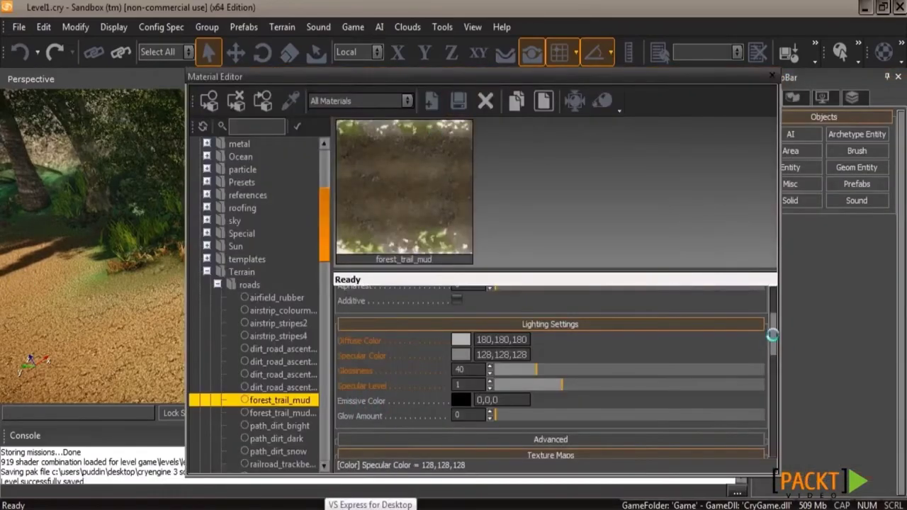
# Inspect forest_trail_mud's Diffuse and Specular texture map files, then collapse the Terrain folder
pyautogui.scroll(-5, 772, 336)
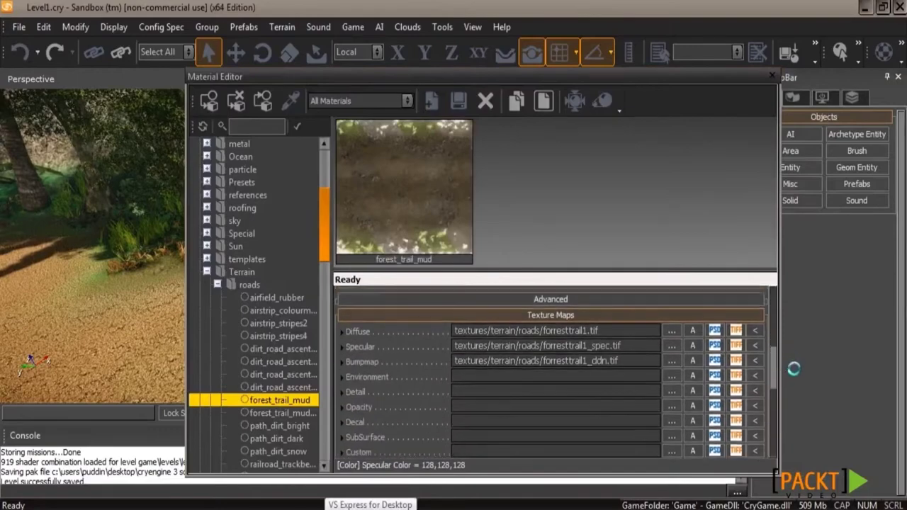
pyautogui.moveTo(520, 337)
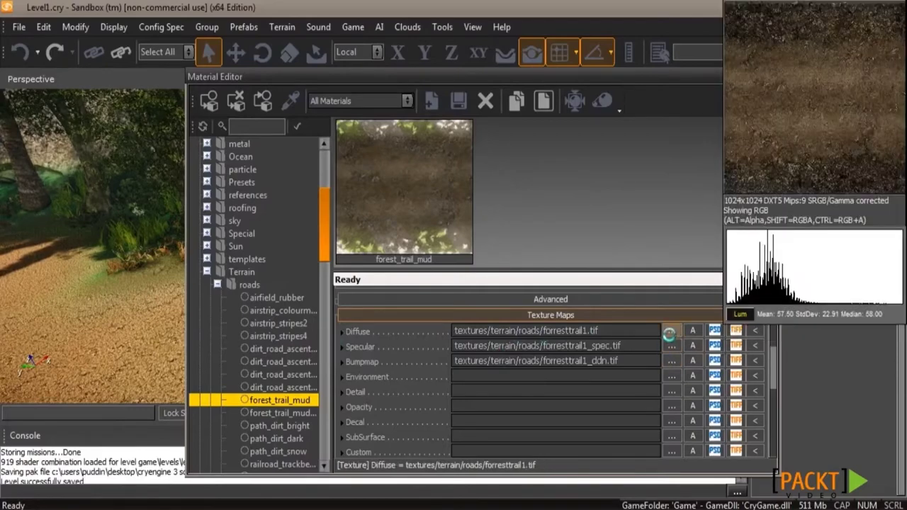
pyautogui.click(343, 332)
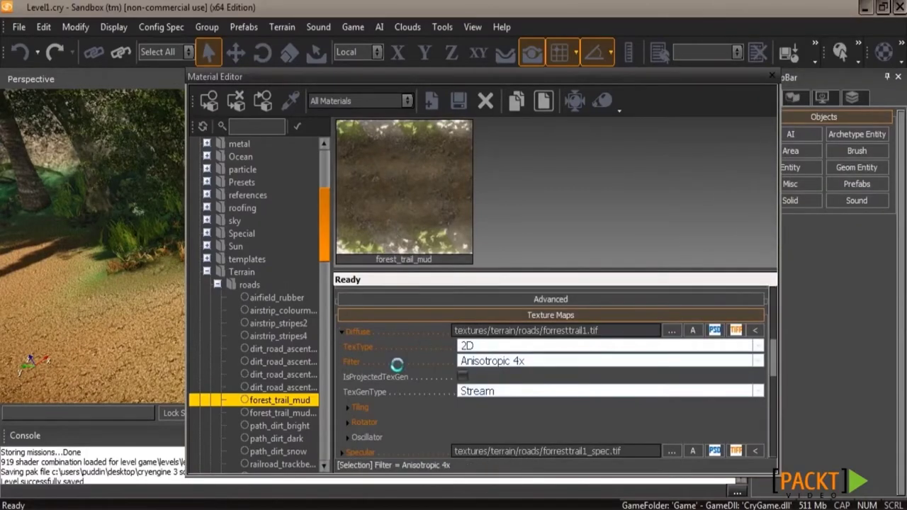
pyautogui.click(339, 332)
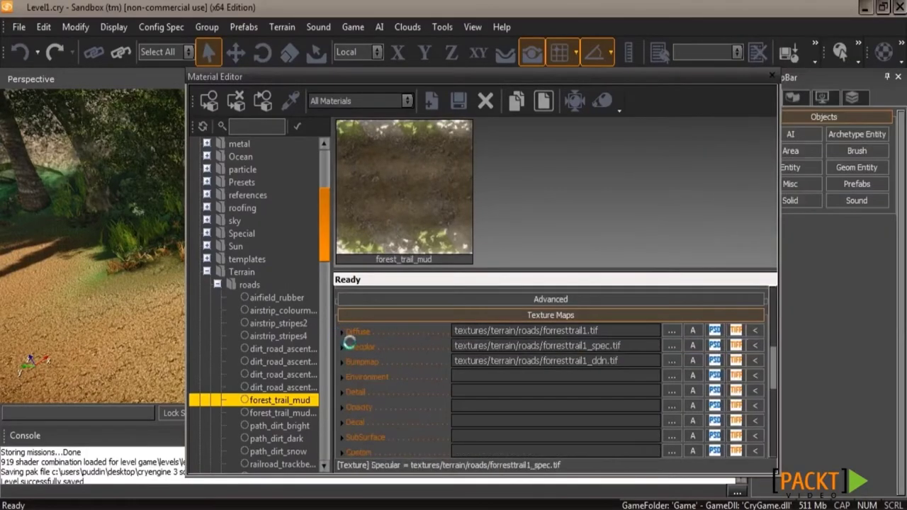
pyautogui.click(672, 331)
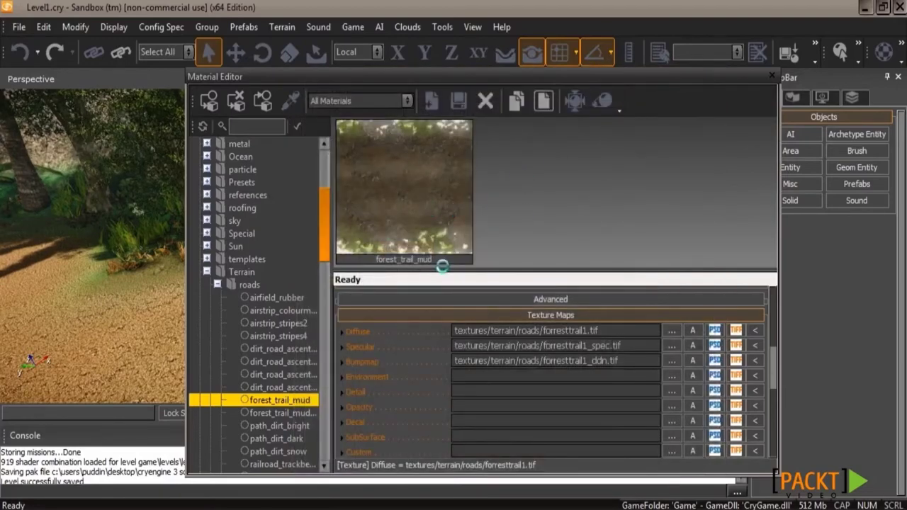
pyautogui.click(206, 272)
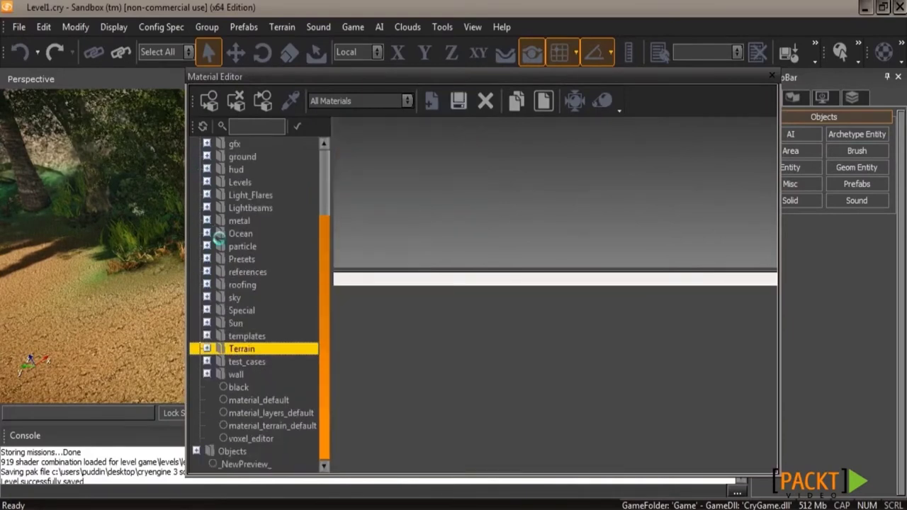
# Expand the wall folder and select brick_wall01 to view its texture maps
pyautogui.click(206, 374)
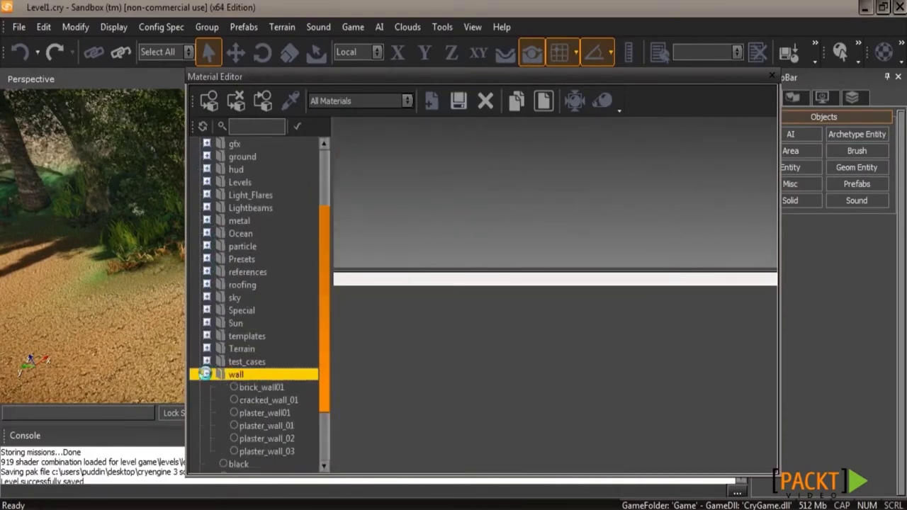
pyautogui.click(253, 388)
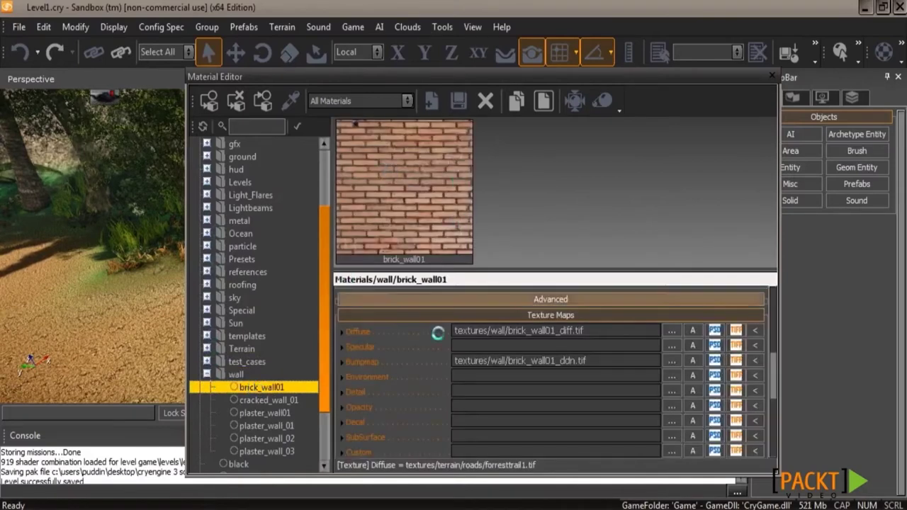
pyautogui.moveTo(466, 339)
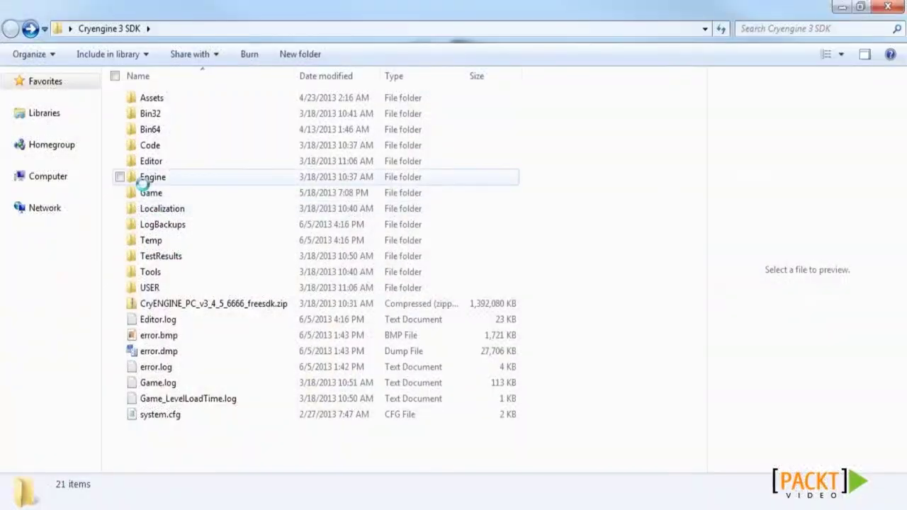
# Open the Game folder, look through its Materials subfolder, and return to Game
pyautogui.doubleClick(174, 192)
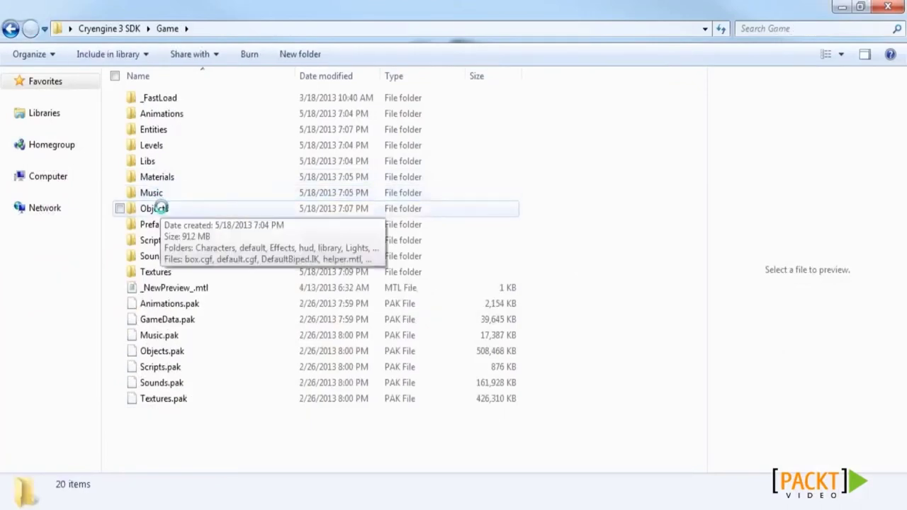
pyautogui.doubleClick(172, 176)
pyautogui.scroll(-2, 301, 240)
pyautogui.scroll(2, 340, 255)
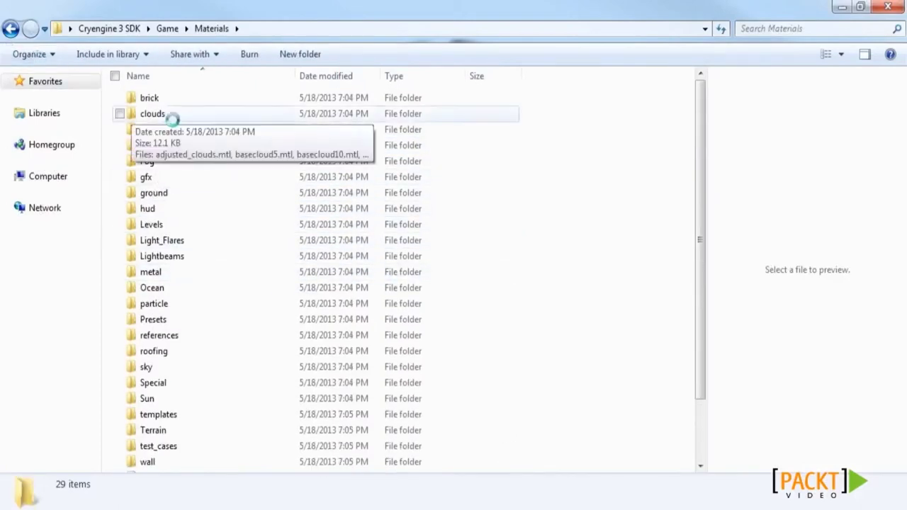
pyautogui.scroll(-1, 174, 120)
pyautogui.click(11, 28)
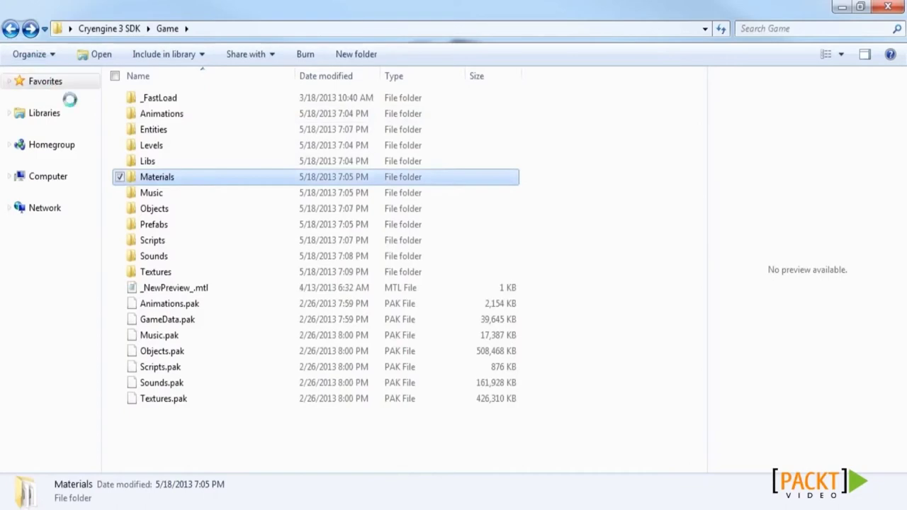
# Look through the Game/Textures subfolder and go back to Game
pyautogui.doubleClick(161, 269)
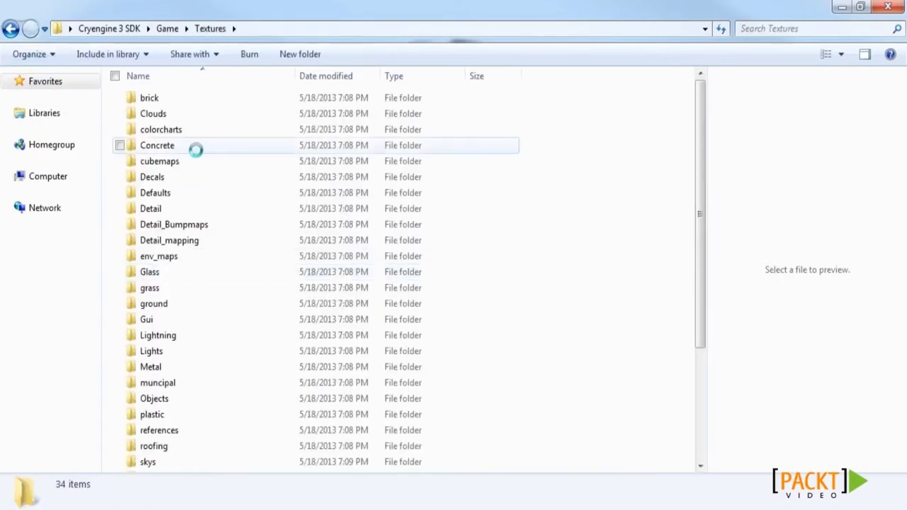
pyautogui.scroll(-2, 194, 128)
pyautogui.scroll(-2, 196, 131)
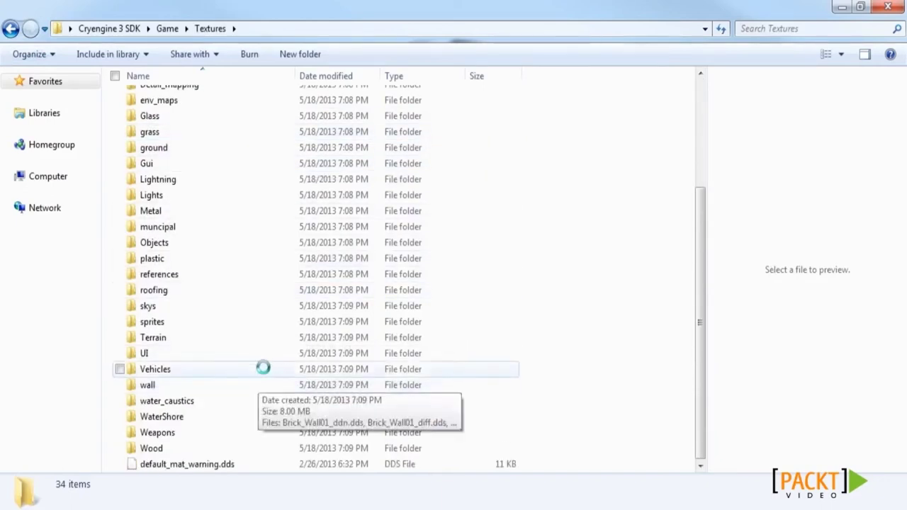
pyautogui.click(10, 28)
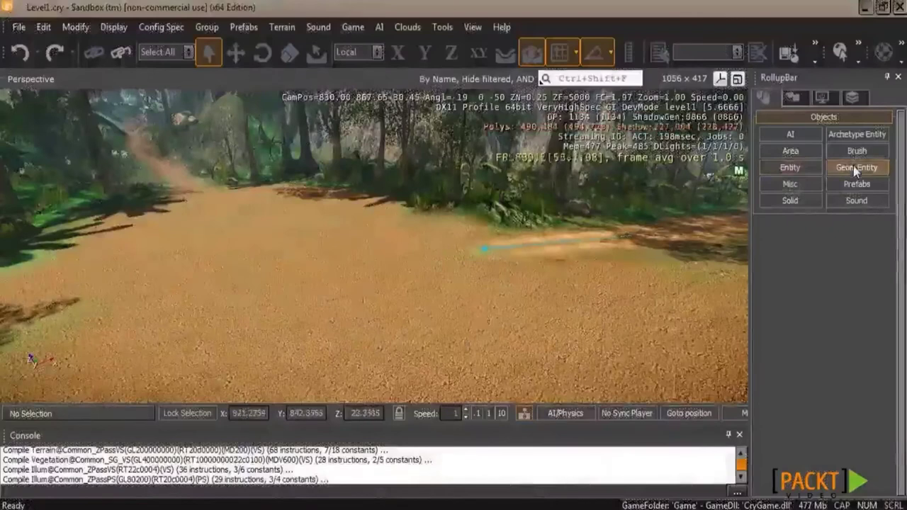
# Drag the high poly sphere from objects > default onto the dirt path, then launch the Material Editor
pyautogui.click(854, 166)
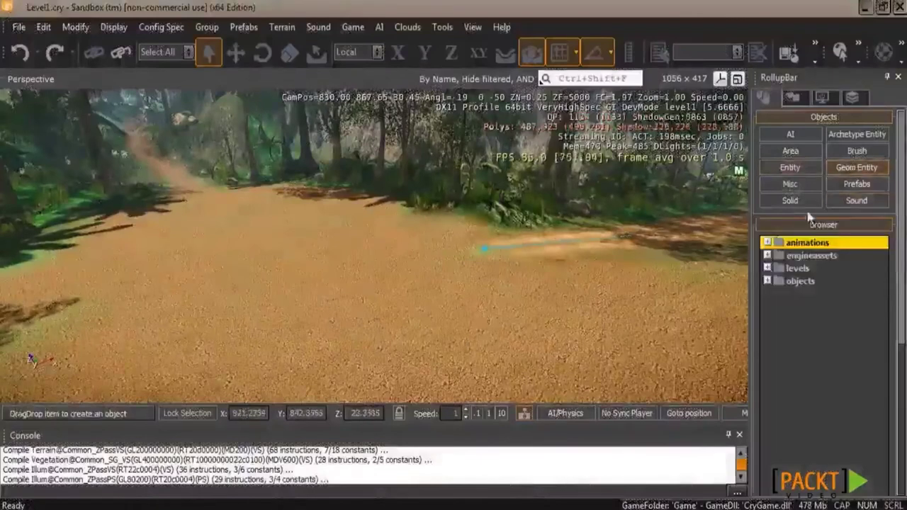
pyautogui.click(767, 255)
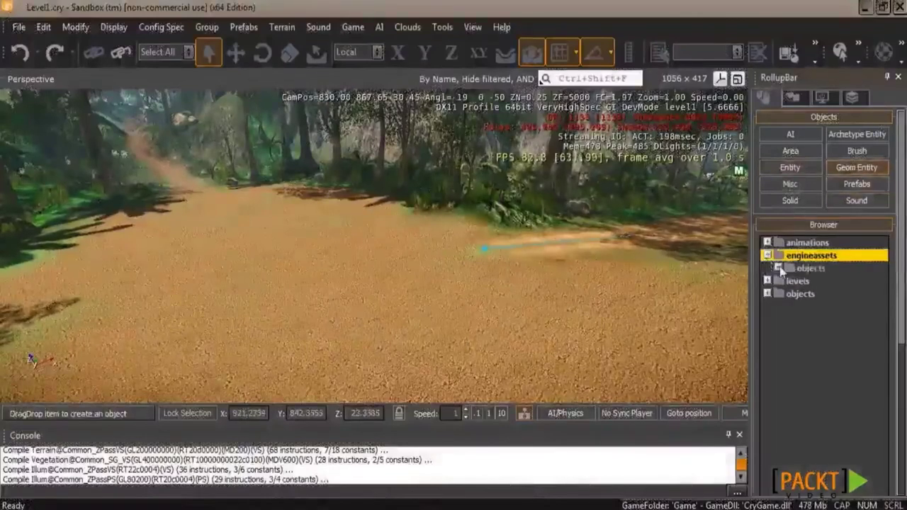
pyautogui.click(777, 268)
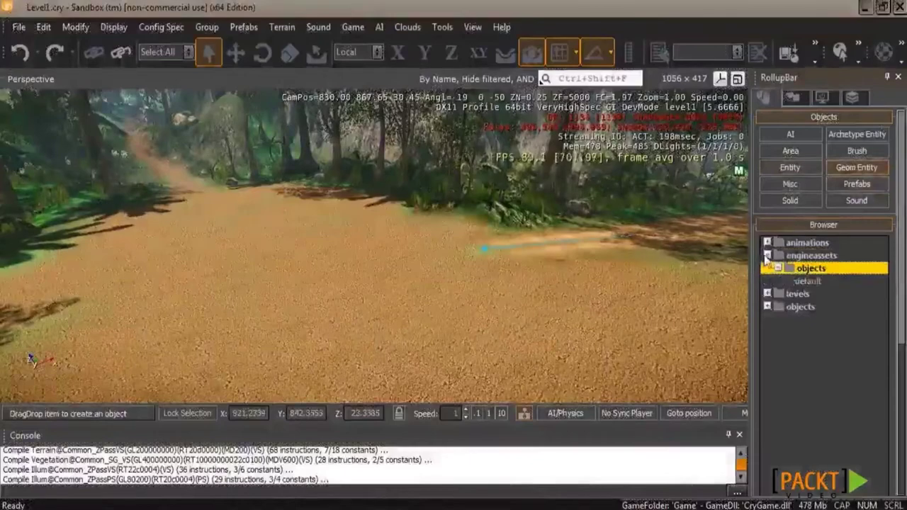
pyautogui.click(767, 255)
pyautogui.click(767, 281)
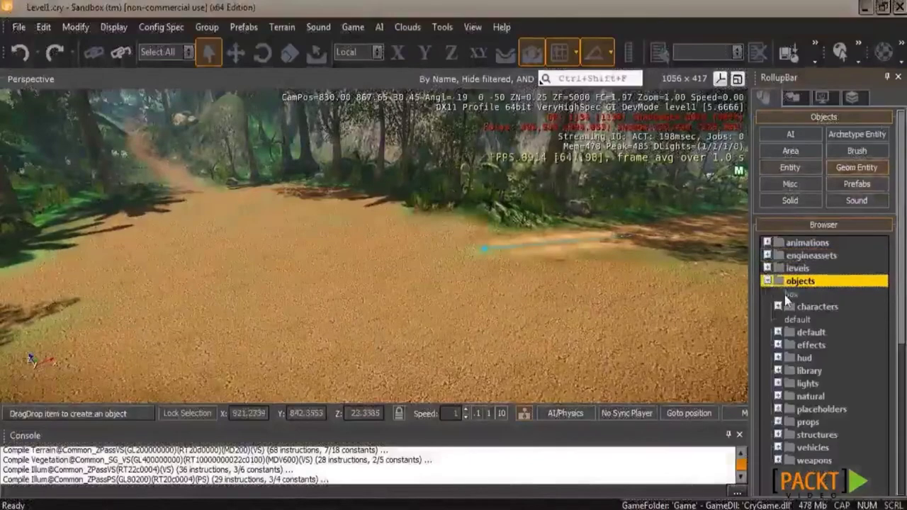
pyautogui.click(778, 331)
pyautogui.moveTo(826, 371); pyautogui.dragTo(385, 303)
pyautogui.moveTo(385, 304); pyautogui.dragTo(522, 331, button='right')
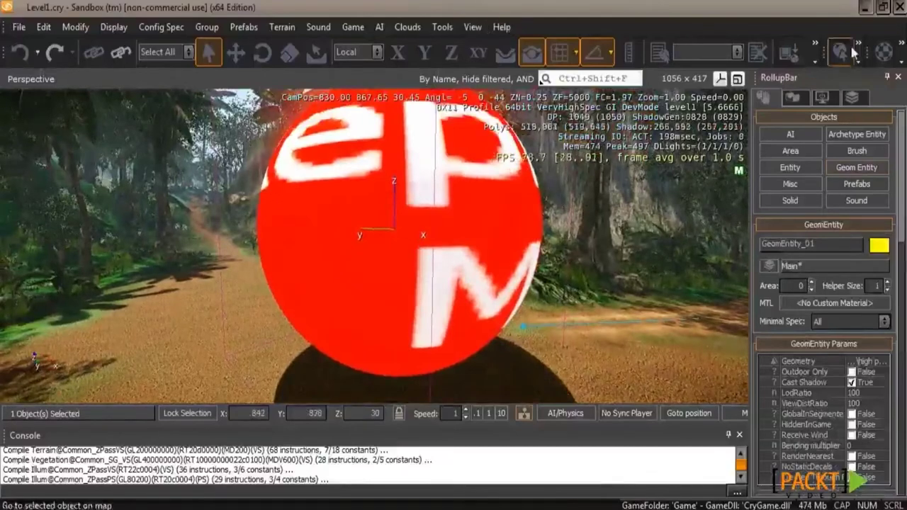
pyautogui.click(883, 55)
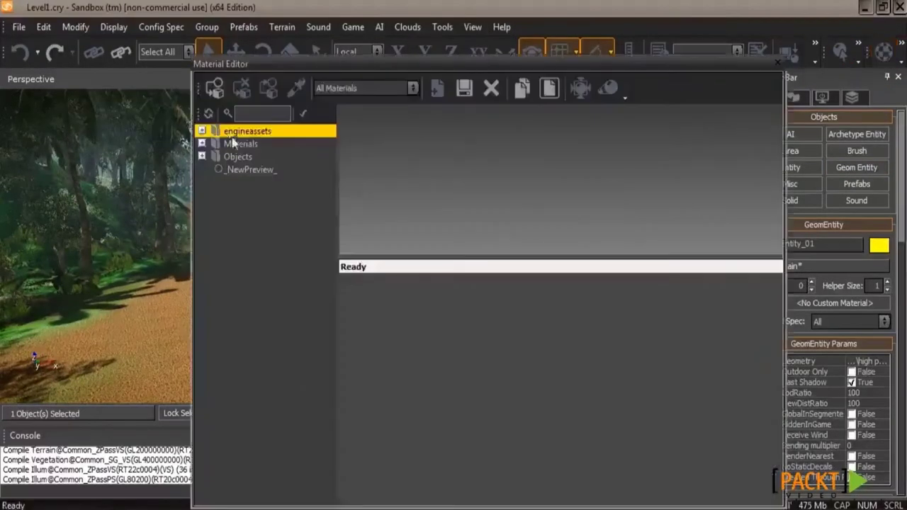
# Add a new material named Test_Material, saved in Game/Levels/Level1
pyautogui.click(439, 88)
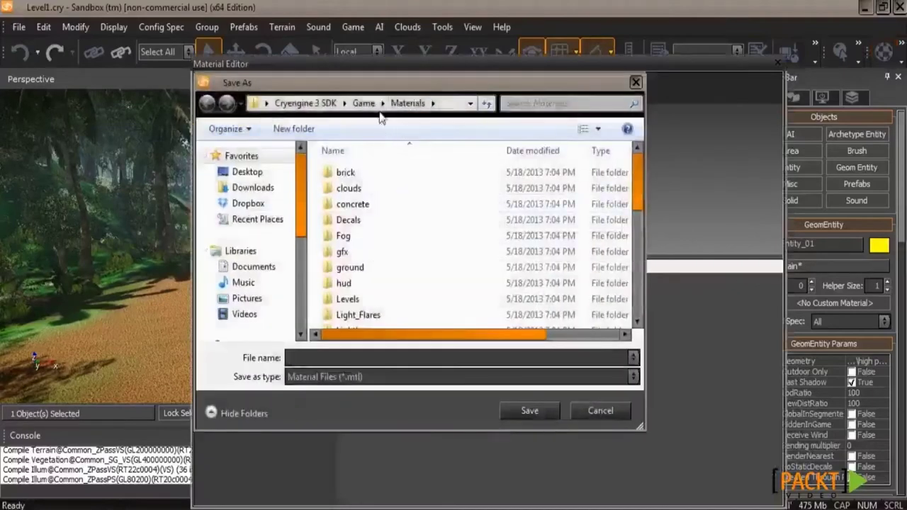
pyautogui.click(364, 103)
pyautogui.click(368, 224)
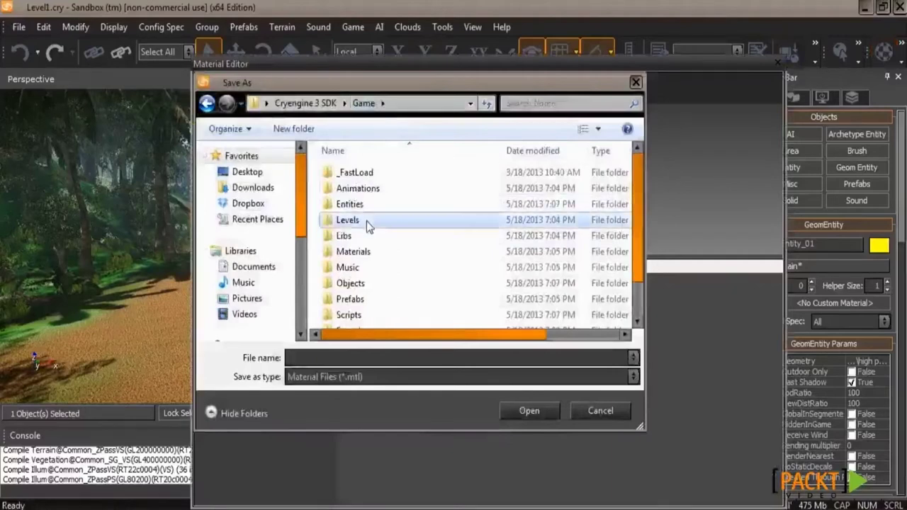
pyautogui.doubleClick(364, 221)
pyautogui.doubleClick(347, 187)
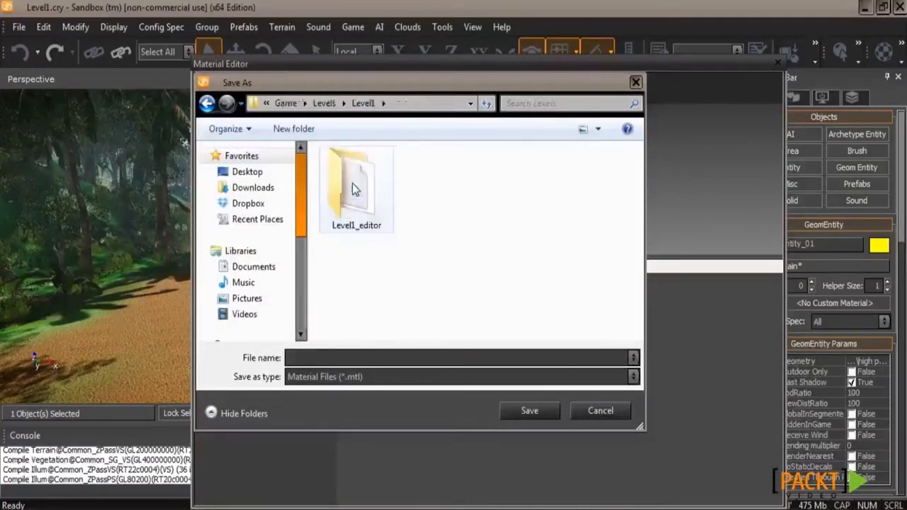
pyautogui.click(342, 359)
pyautogui.write('Test')
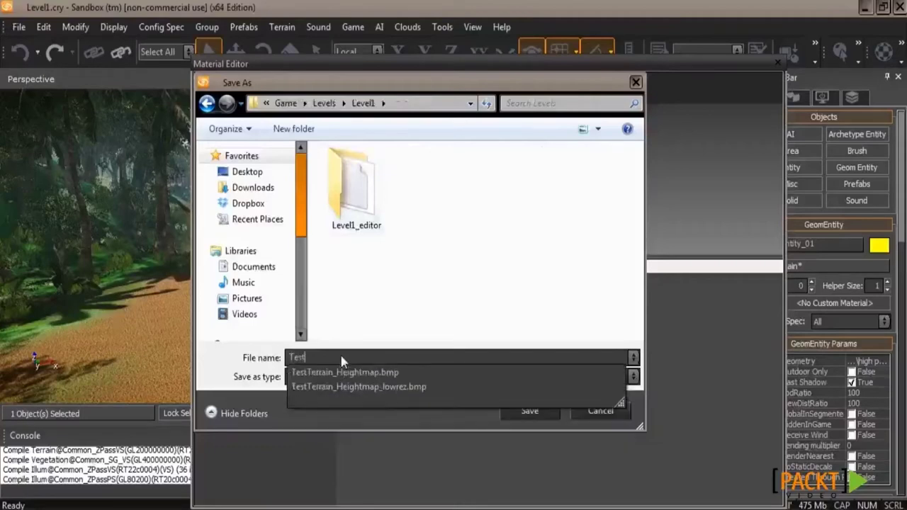
pyautogui.press('Escape')
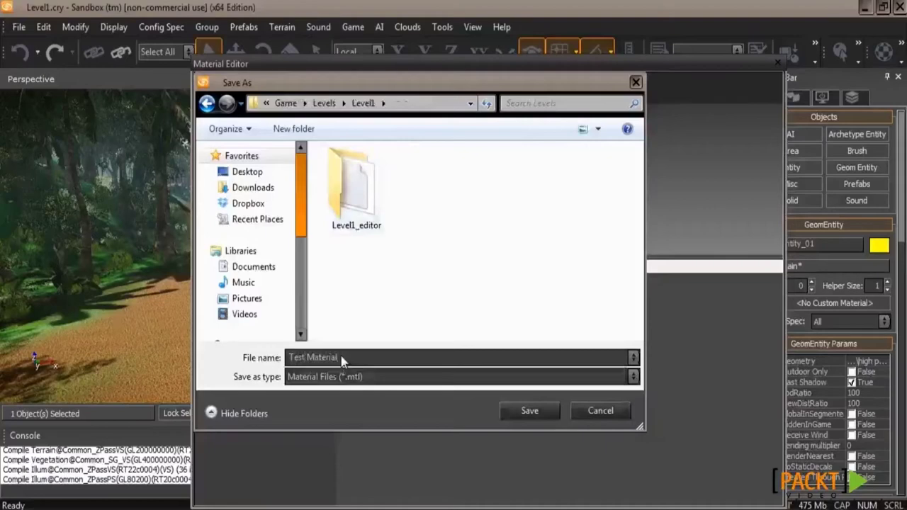
pyautogui.press('BackSpace')
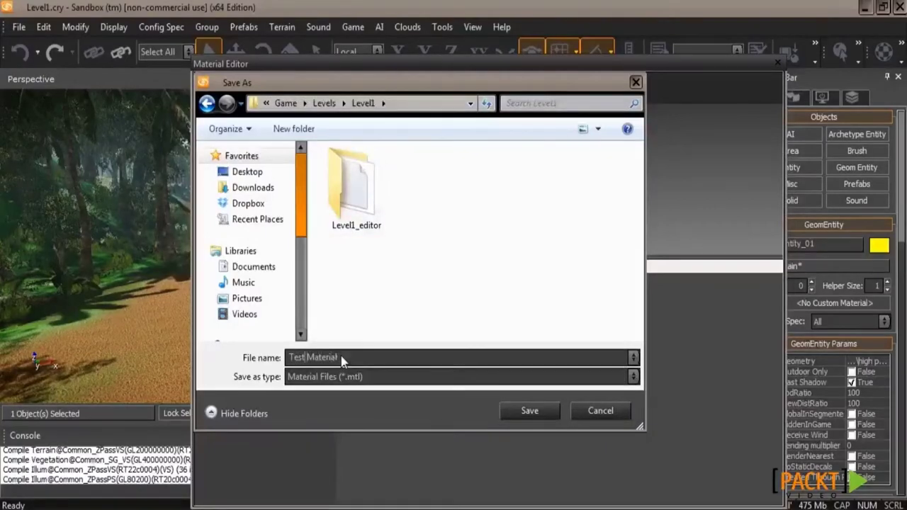
pyautogui.write('_')
pyautogui.click(530, 411)
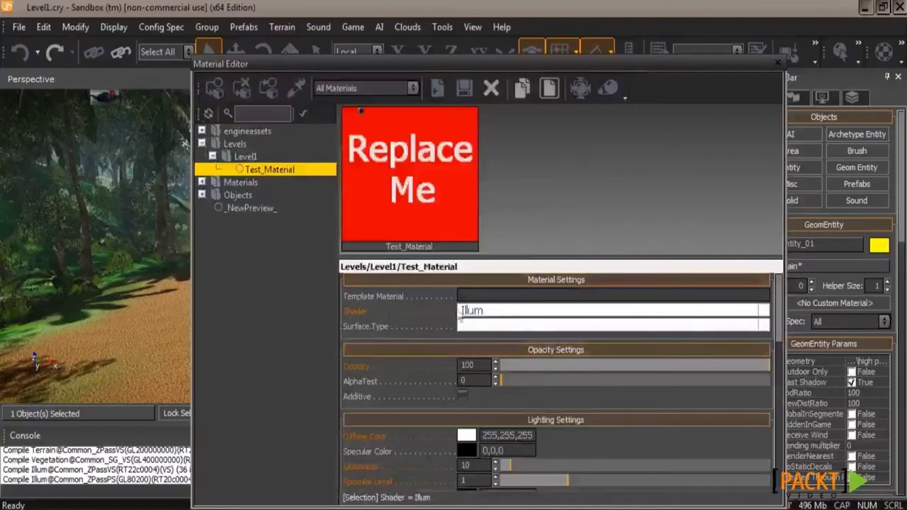
# Scroll to Texture Maps and open the file browser for Test_Material's Diffuse map
pyautogui.moveTo(782, 303); pyautogui.dragTo(770, 362)
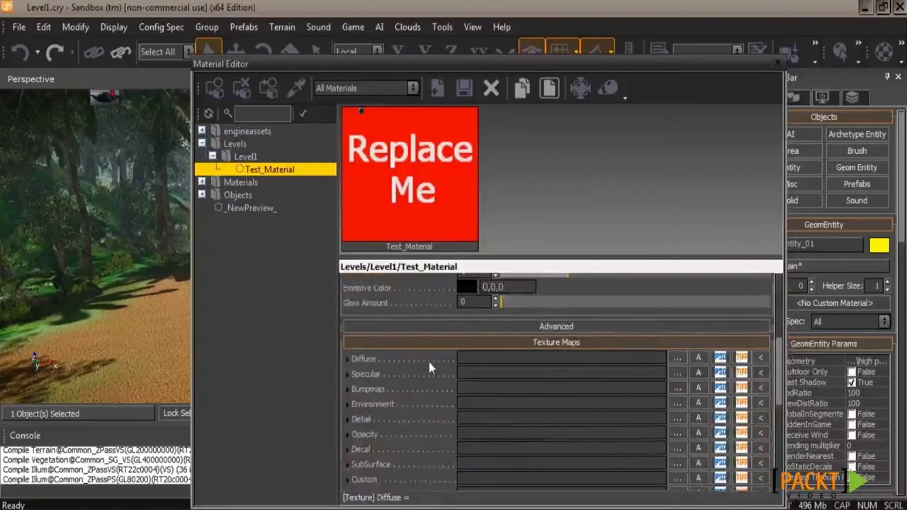
pyautogui.click(677, 357)
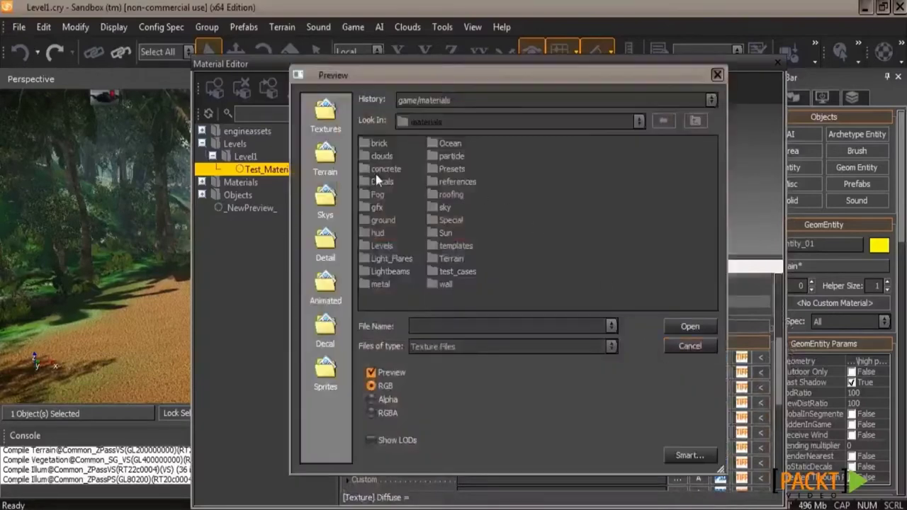
# Choose Levels/Level1/Protective_field_alpha.tif as Test_Material's Diffuse texture
pyautogui.click(693, 121)
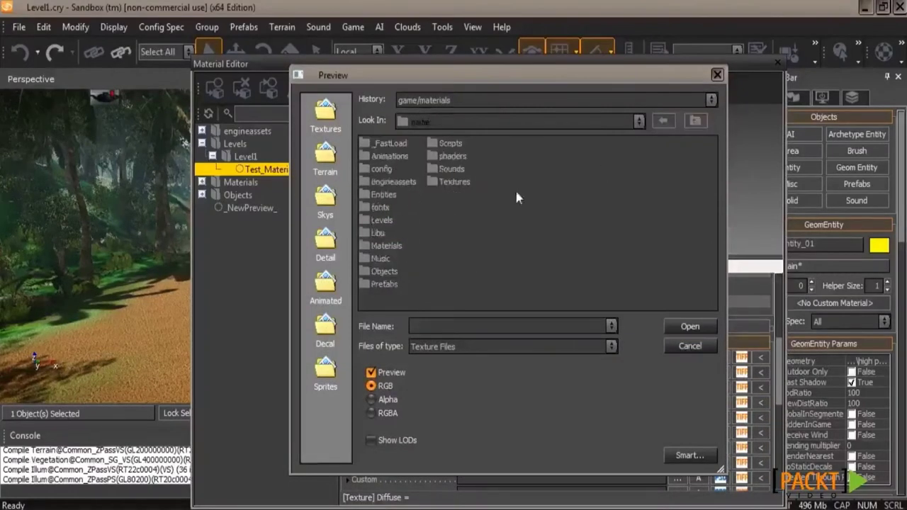
pyautogui.doubleClick(383, 220)
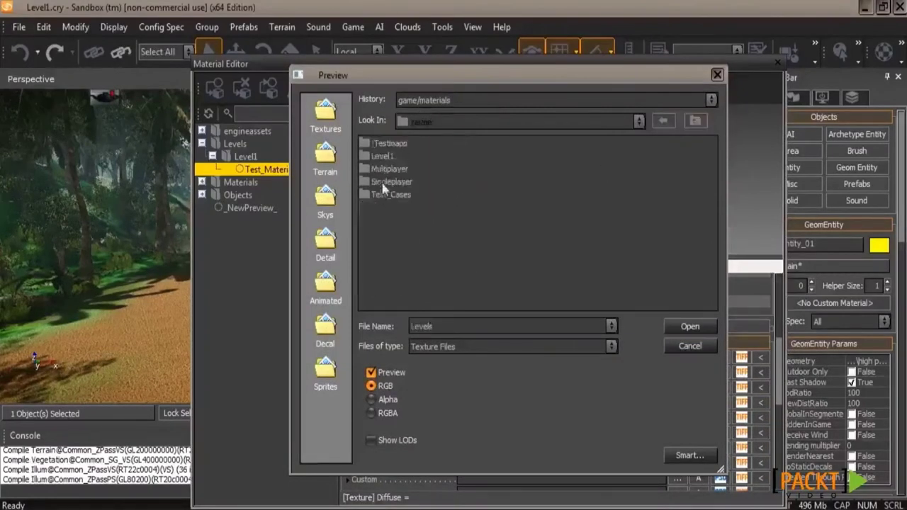
pyautogui.doubleClick(383, 156)
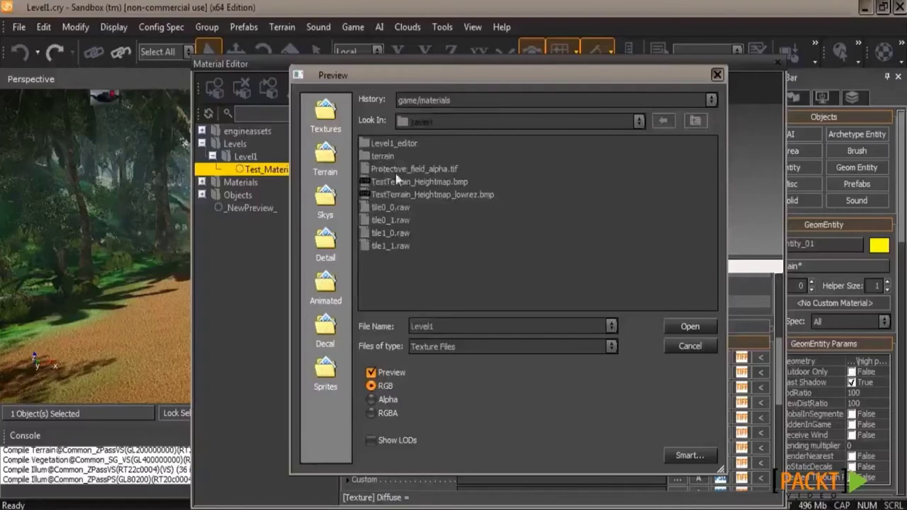
pyautogui.click(408, 170)
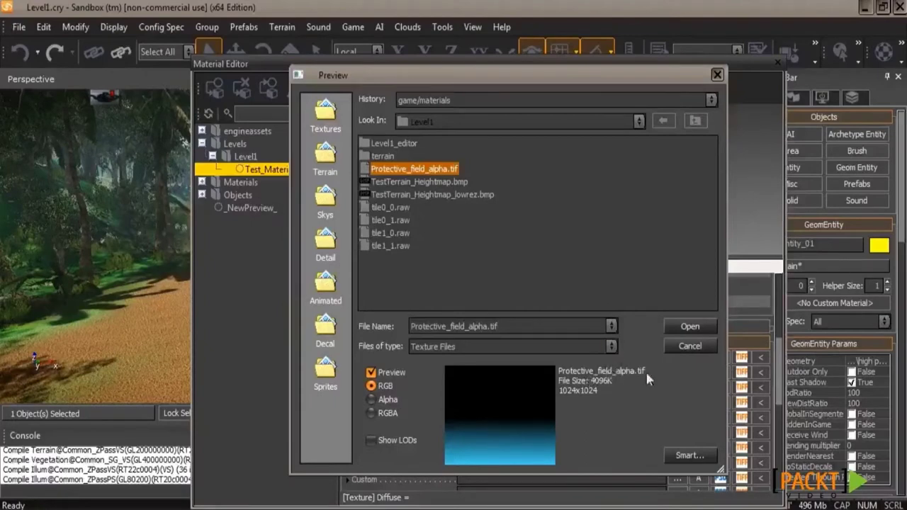
pyautogui.click(678, 329)
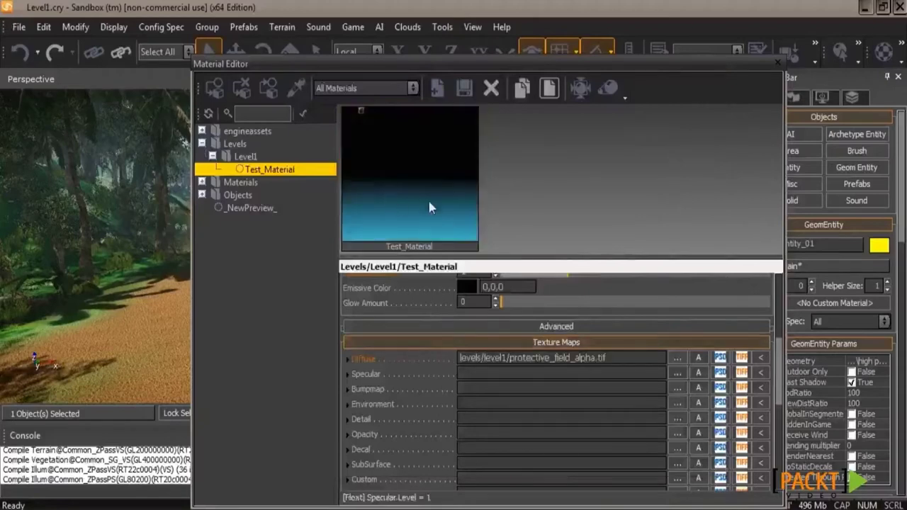
# Assign Test_Material to the selected sphere
pyautogui.moveTo(238, 67); pyautogui.dragTo(588, 74)
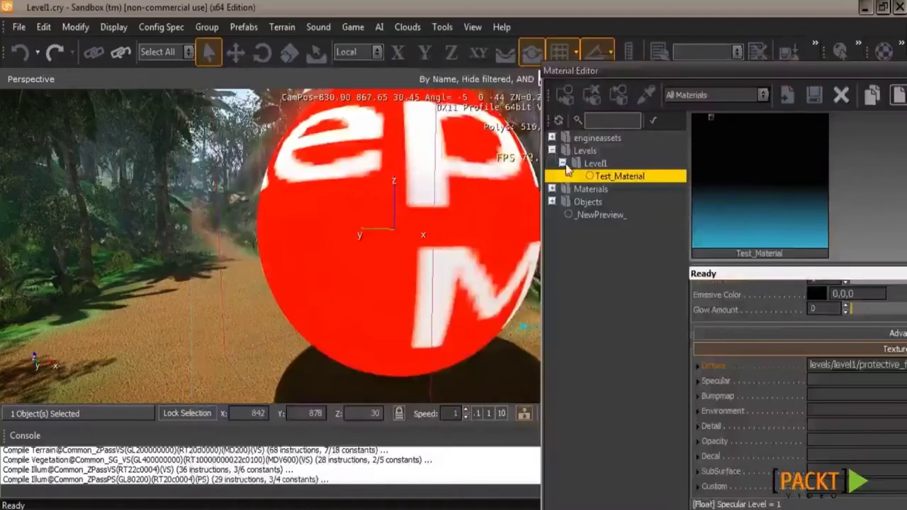
pyautogui.click(565, 94)
pyautogui.moveTo(152, 294); pyautogui.dragTo(152, 294, button='right')
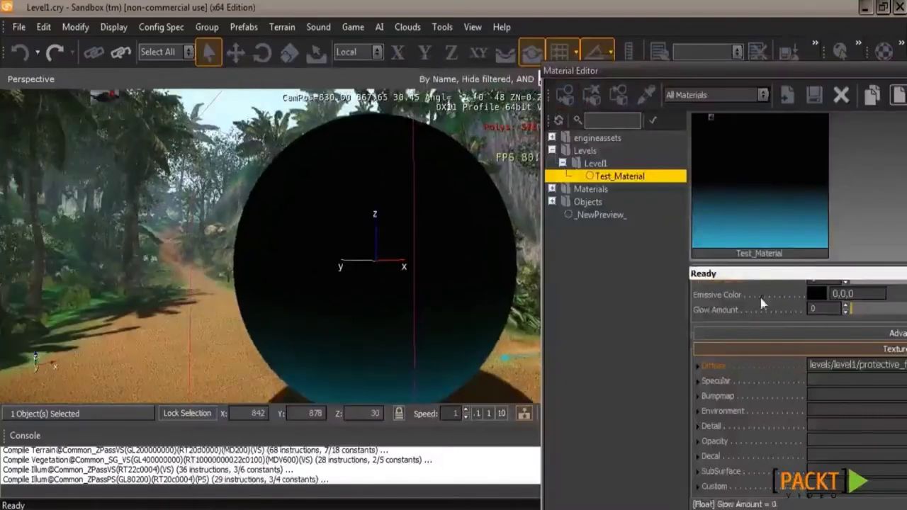
pyautogui.moveTo(684, 66); pyautogui.dragTo(587, 50)
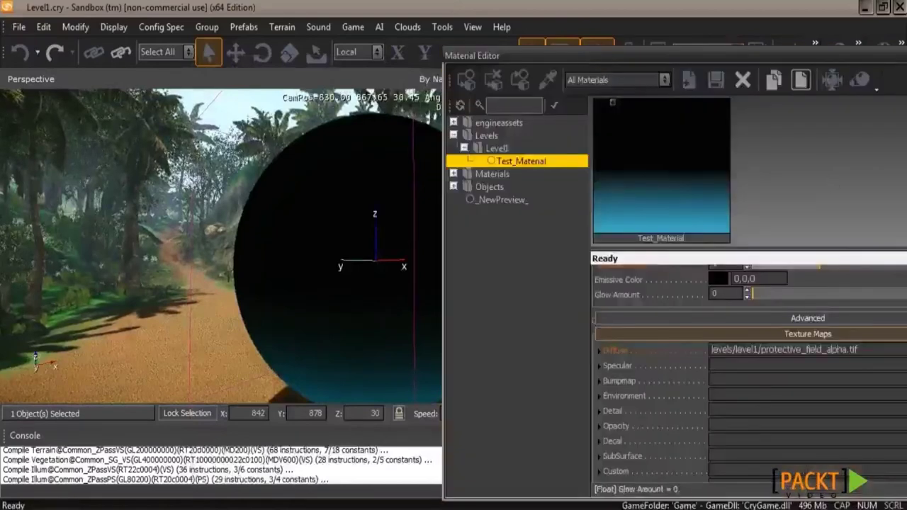
pyautogui.scroll(5, 638, 294)
pyautogui.scroll(2, 638, 319)
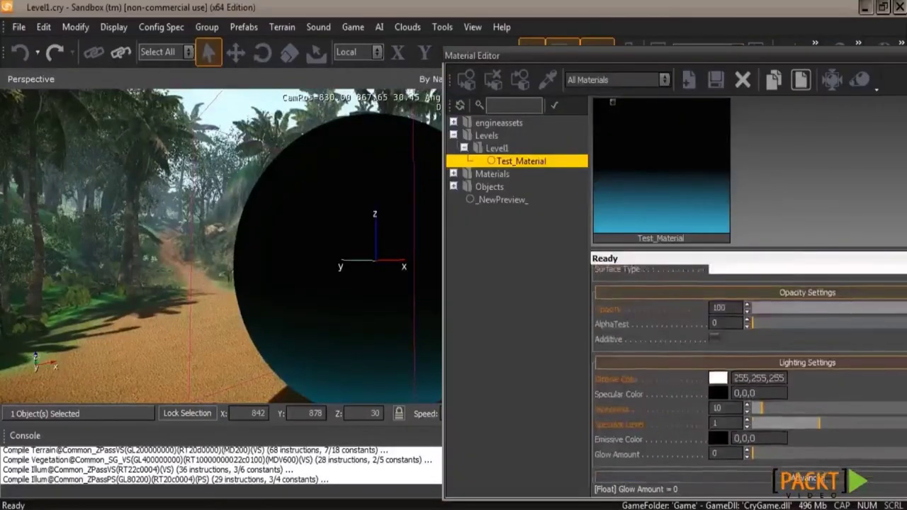
# Raise Test_Material's AlphaTest to 4 and lower its Opacity to 99
pyautogui.click(747, 319)
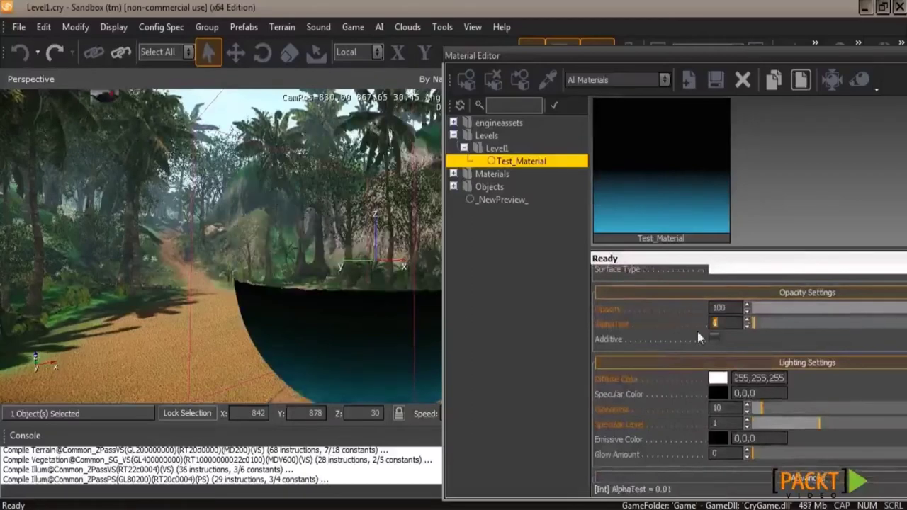
pyautogui.click(748, 310)
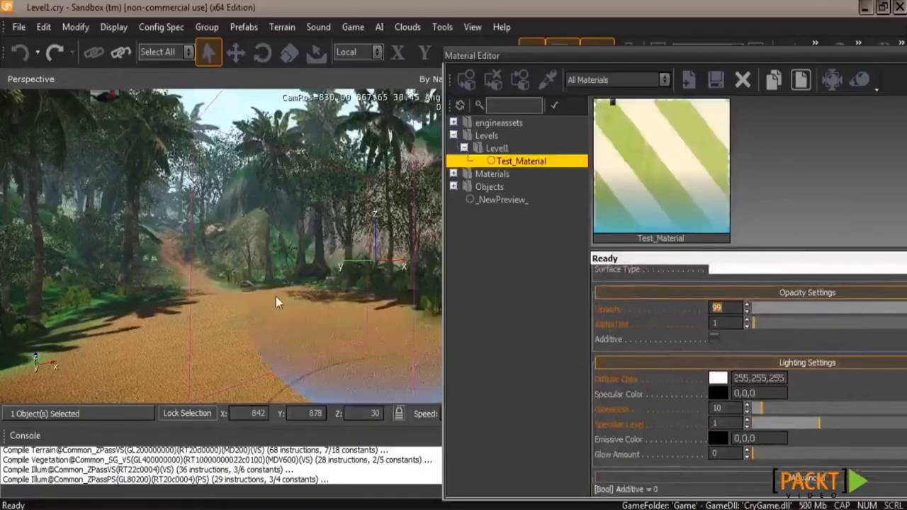
pyautogui.moveTo(309, 221)
pyautogui.mouseDown(button='right')
pyautogui.moveTo(309, 206)
pyautogui.moveTo(327, 220)
pyautogui.mouseUp(button='right')
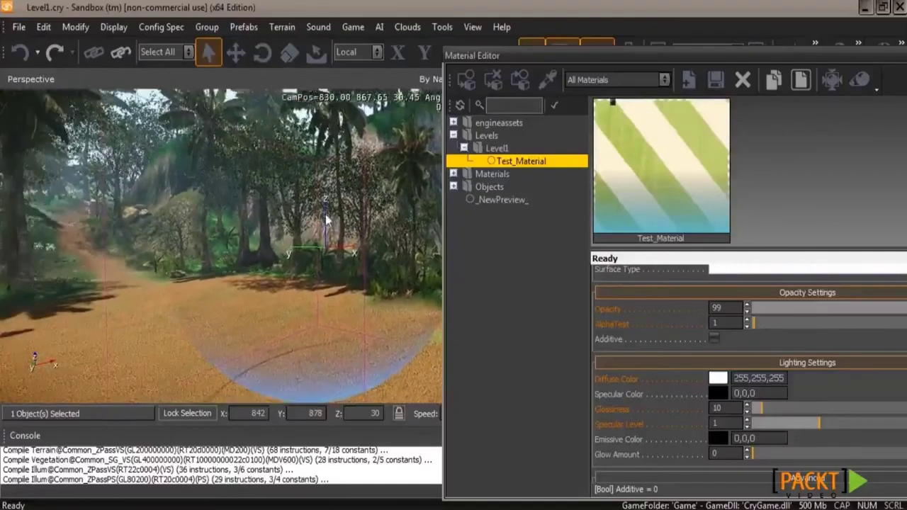
pyautogui.click(747, 320)
pyautogui.click(747, 320)
pyautogui.click(747, 320)
pyautogui.moveTo(318, 226); pyautogui.dragTo(314, 270, button='right')
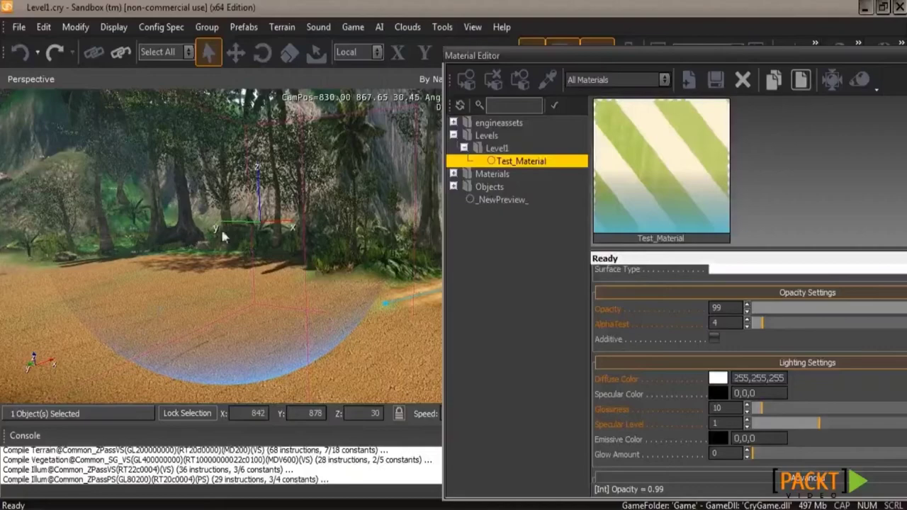
pyautogui.moveTo(263, 219); pyautogui.dragTo(407, 340, button='right')
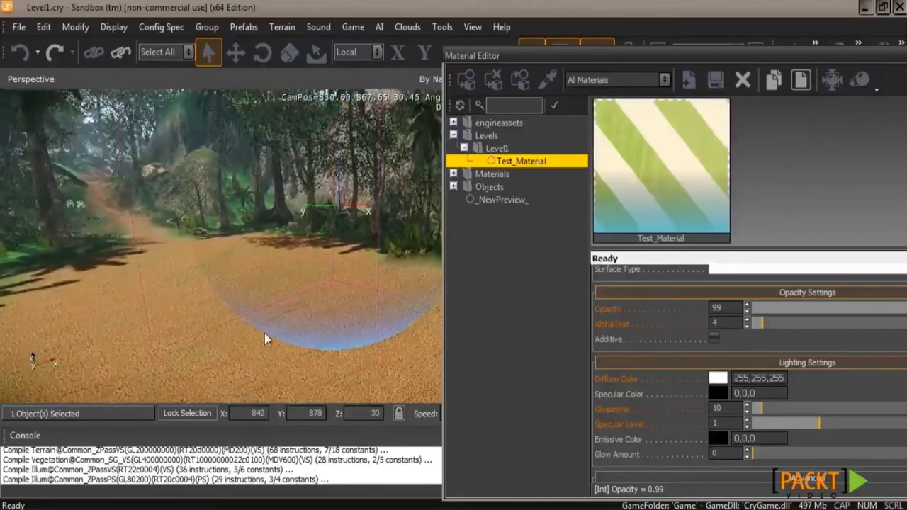
pyautogui.click(720, 455)
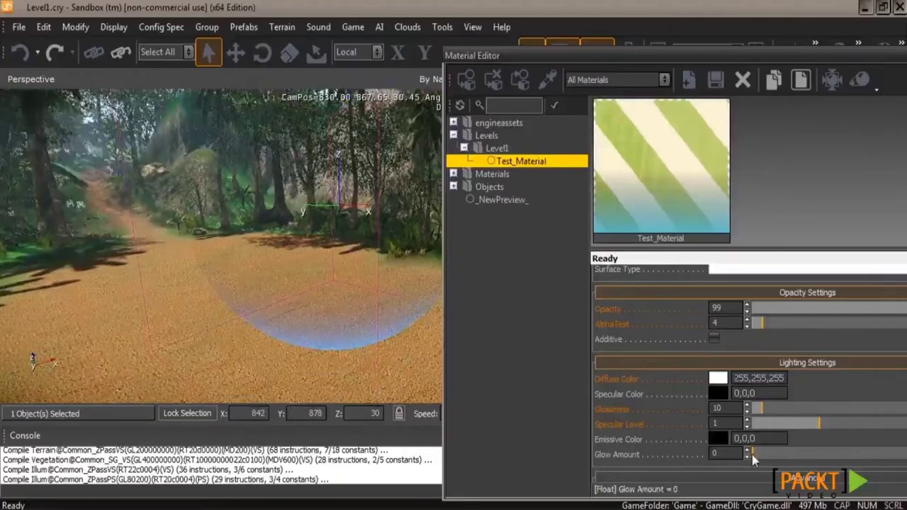
# Set Test_Material's Glow Amount to 1 and its Diffuse Color to cyan 35,172,188
pyautogui.click(748, 451)
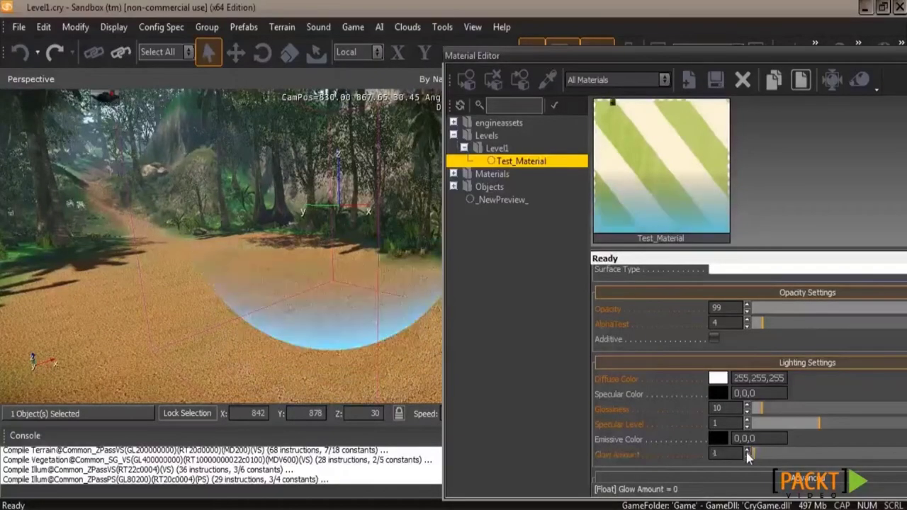
pyautogui.moveTo(397, 367); pyautogui.dragTo(397, 368, button='right')
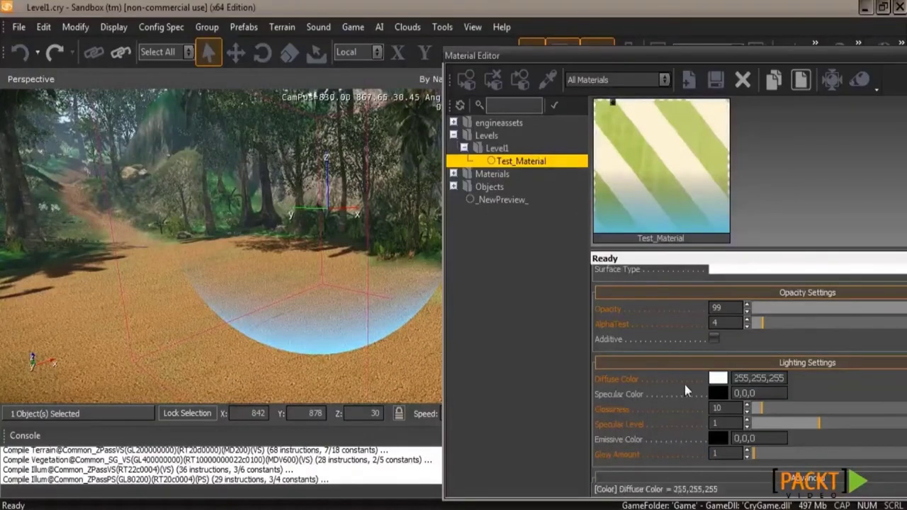
pyautogui.click(720, 378)
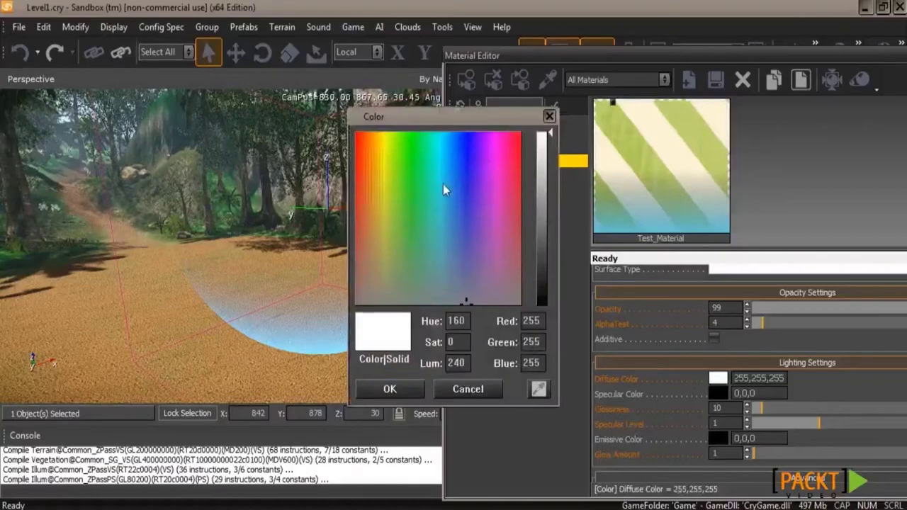
pyautogui.click(441, 183)
pyautogui.click(545, 233)
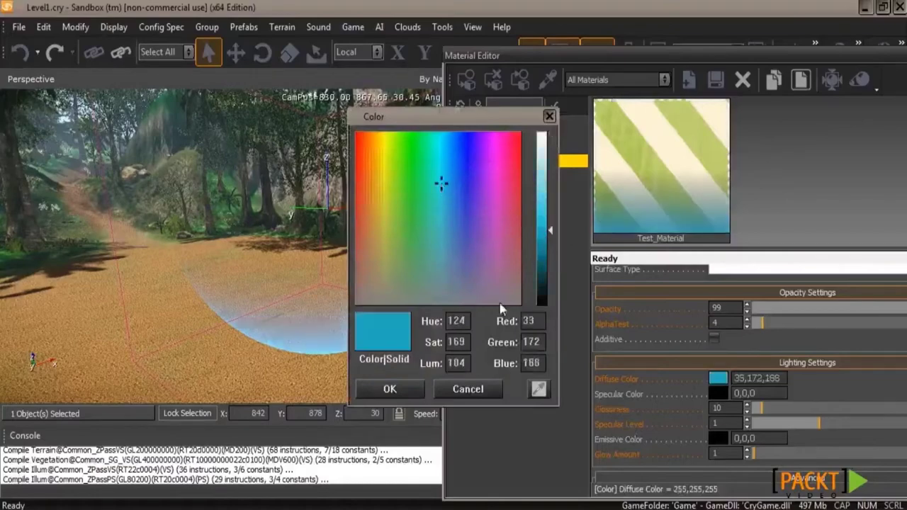
pyautogui.click(391, 389)
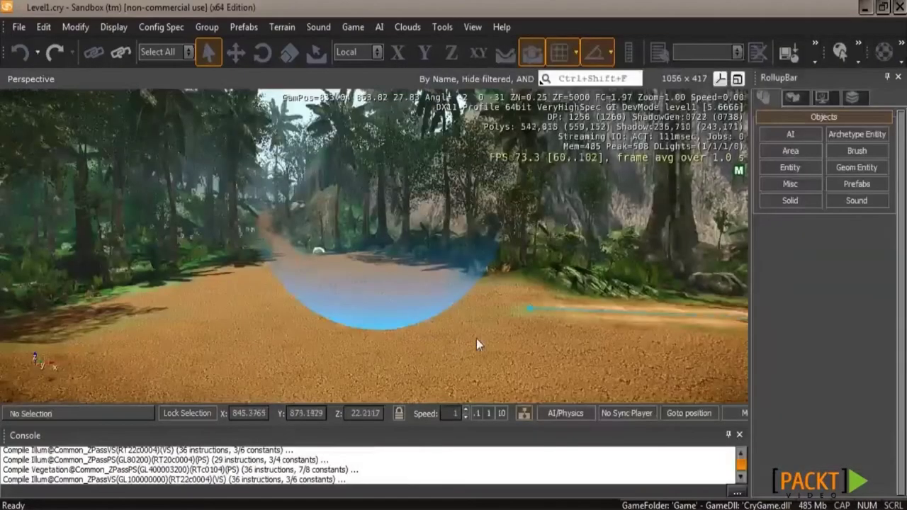
pyautogui.scroll(3, 482, 338)
pyautogui.scroll(-5, 482, 337)
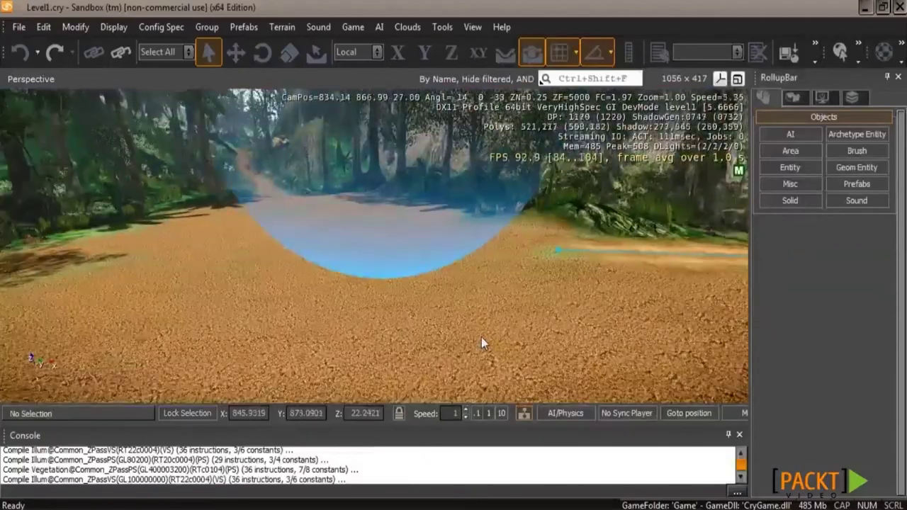
pyautogui.hotkey('ctrl', 'g')
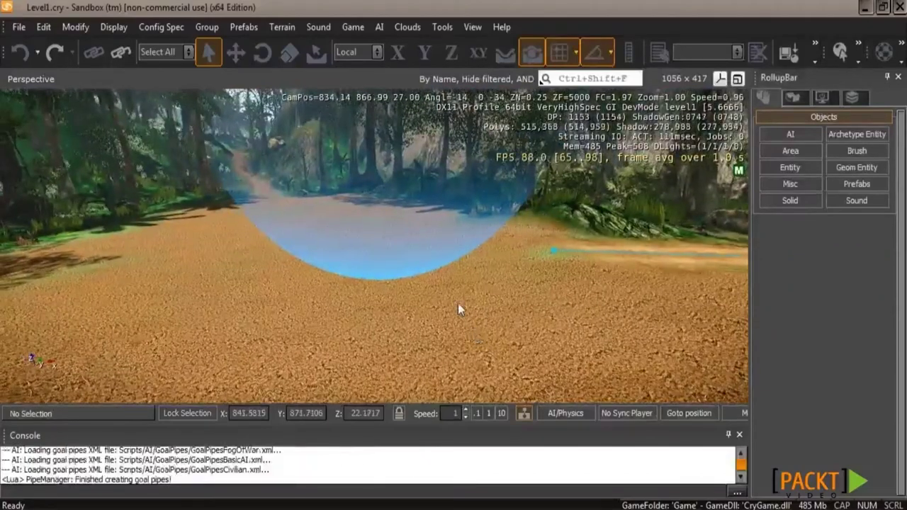
pyautogui.press('w')
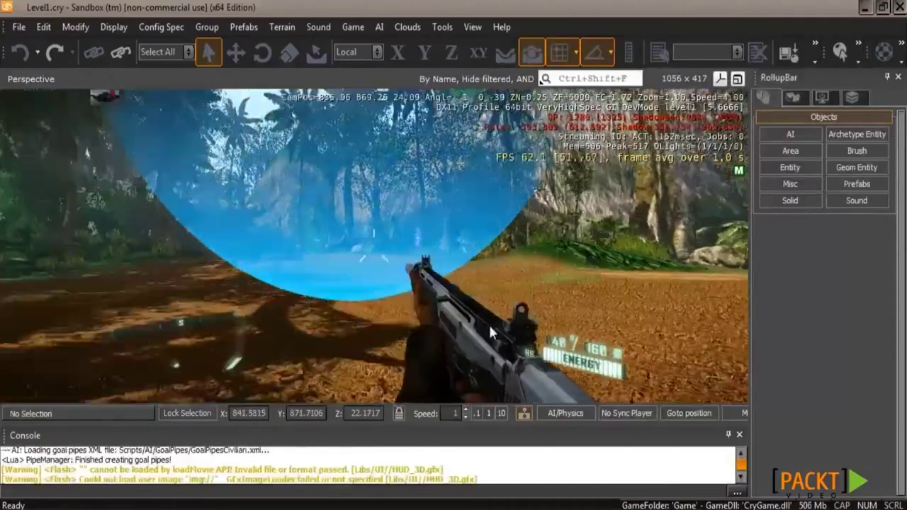
pyautogui.press('w')
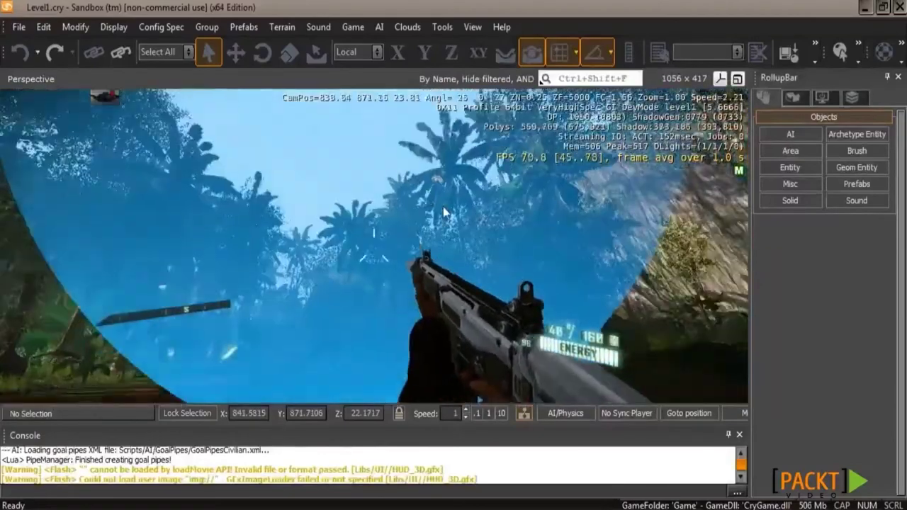
pyautogui.press('w')
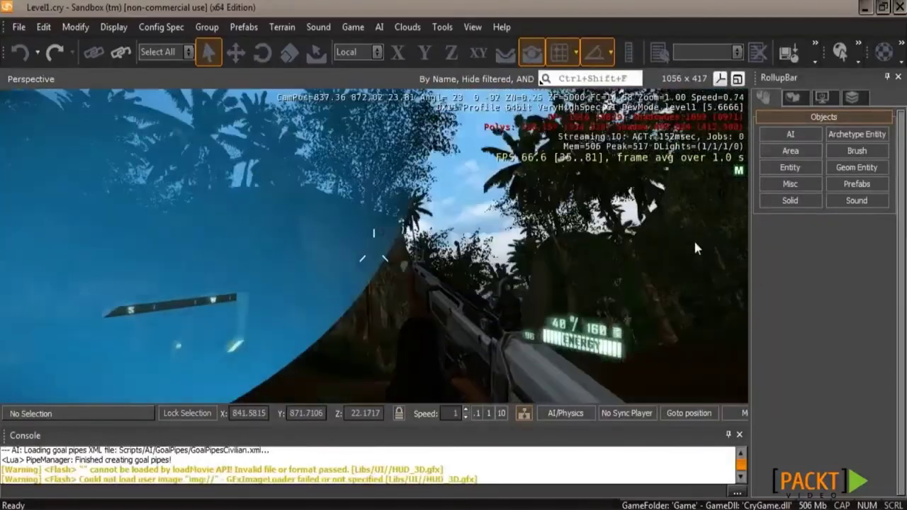
pyautogui.press('w')
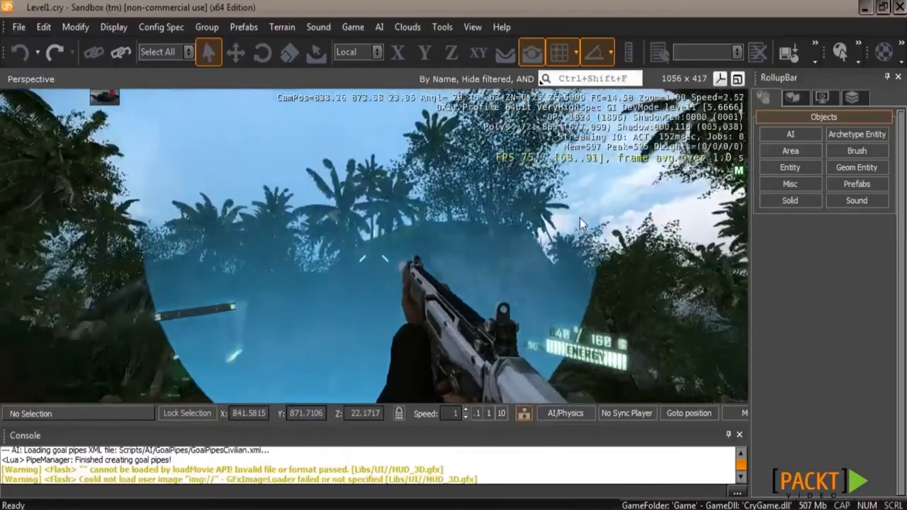
pyautogui.press('w')
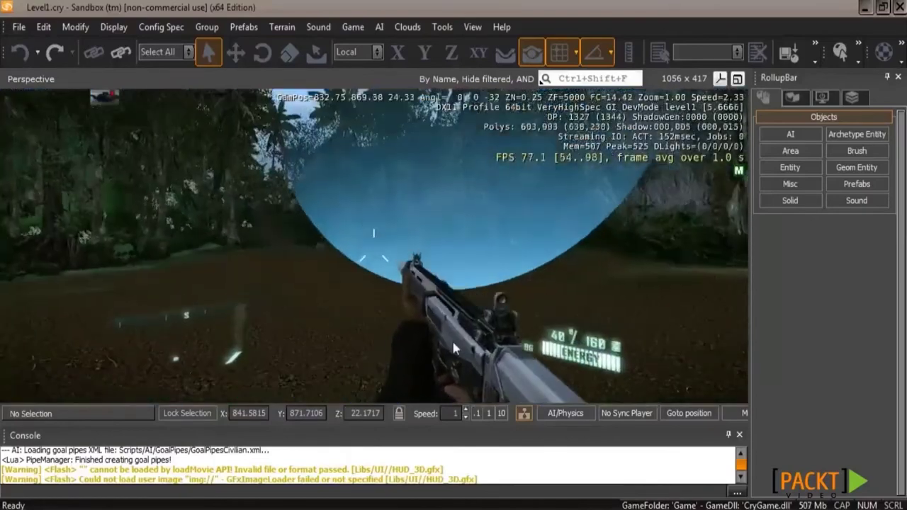
pyautogui.press('w')
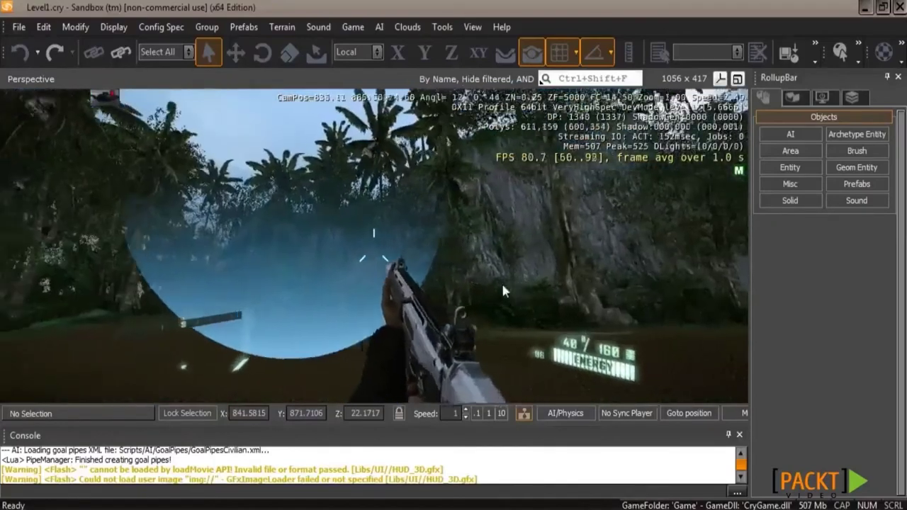
pyautogui.press('w')
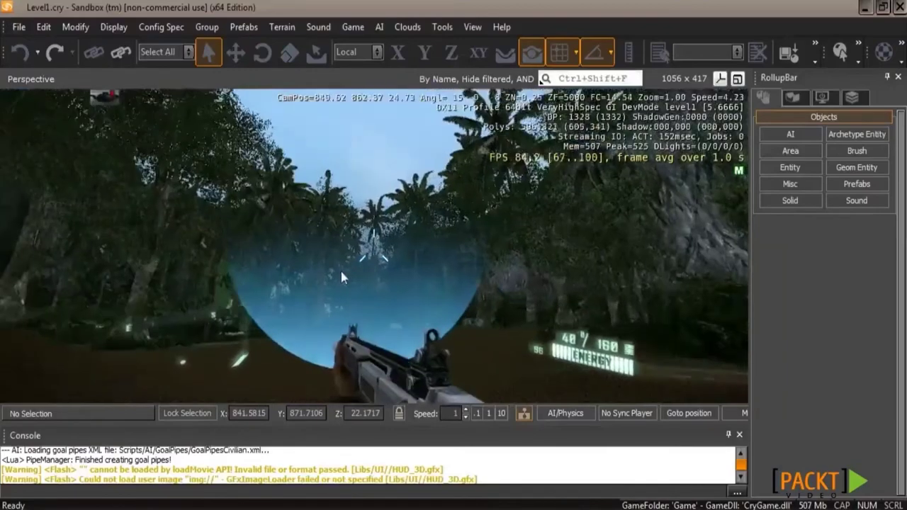
pyautogui.press('w')
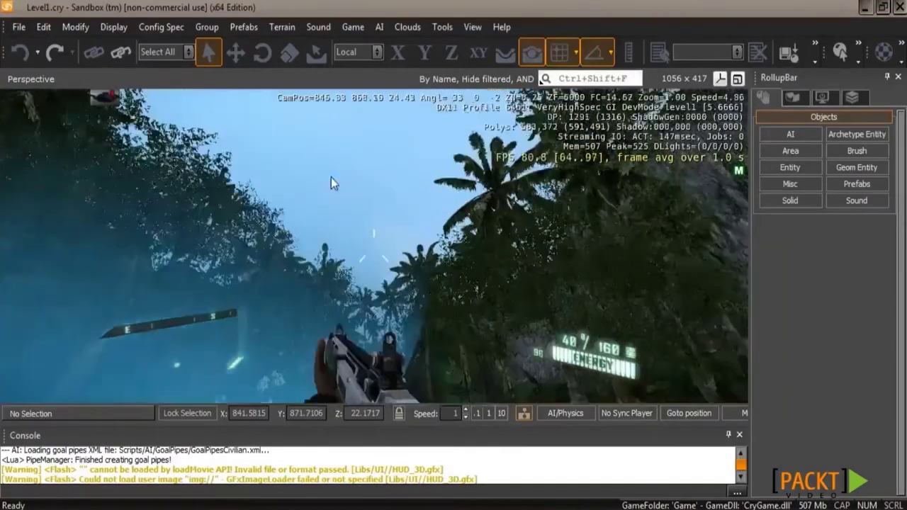
pyautogui.press('w')
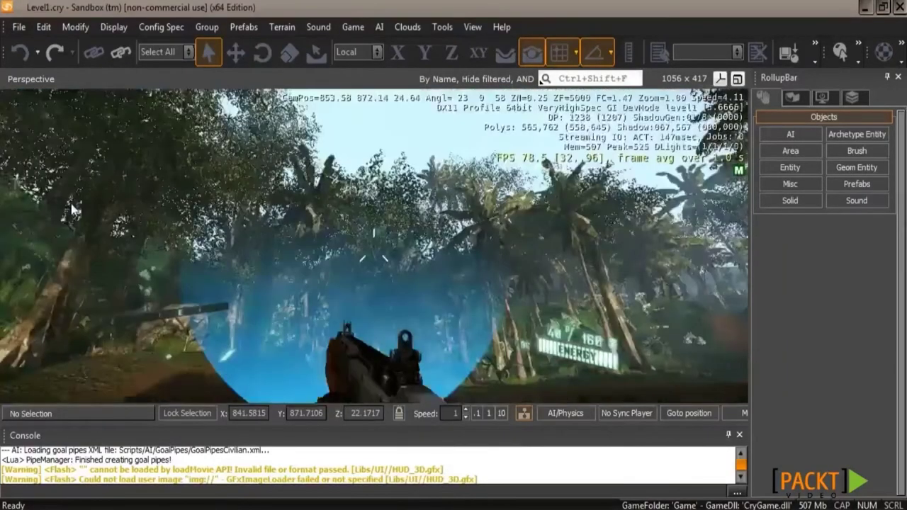
pyautogui.press('w')
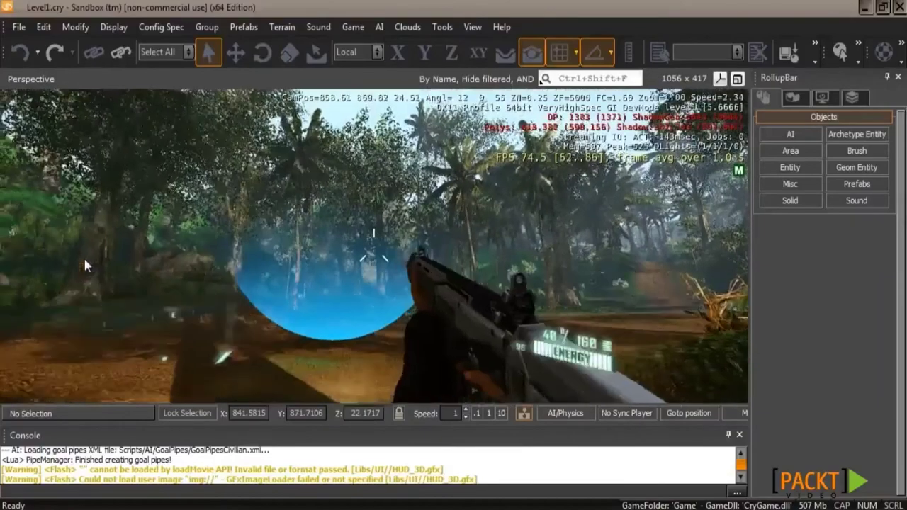
pyautogui.press('w')
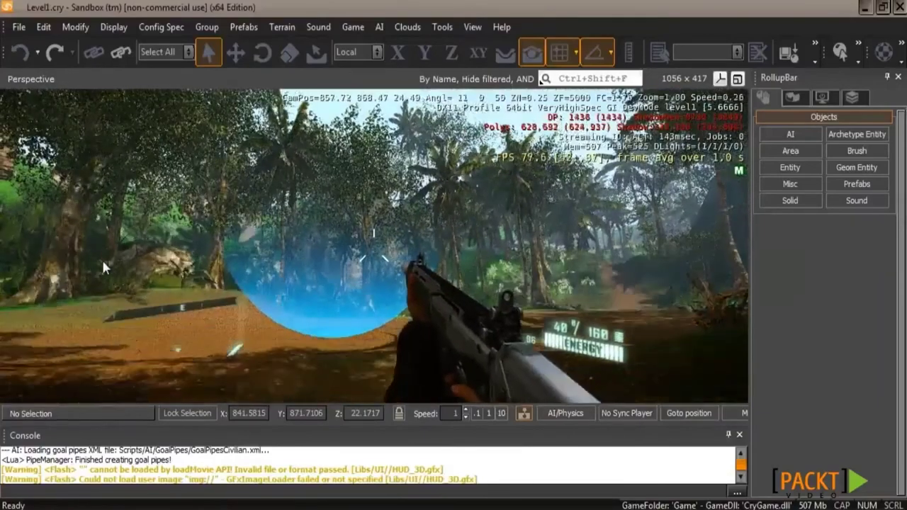
pyautogui.press('w')
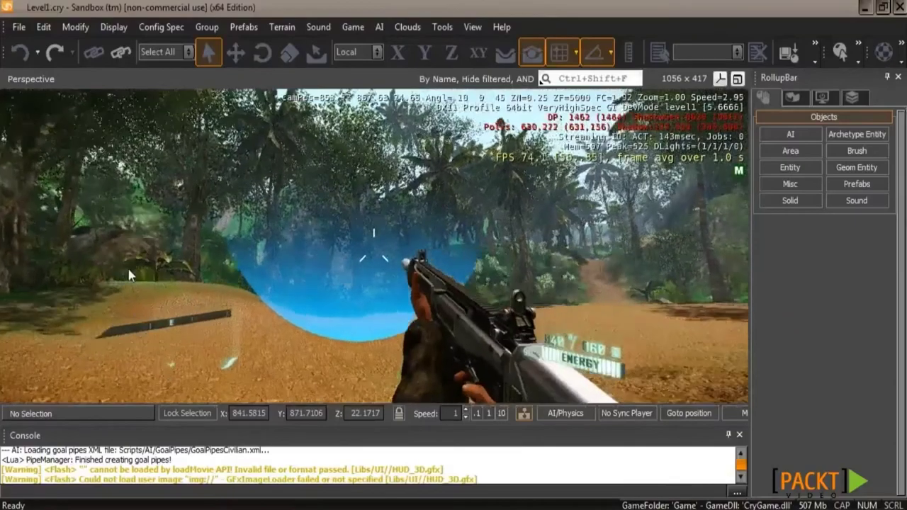
pyautogui.press('w')
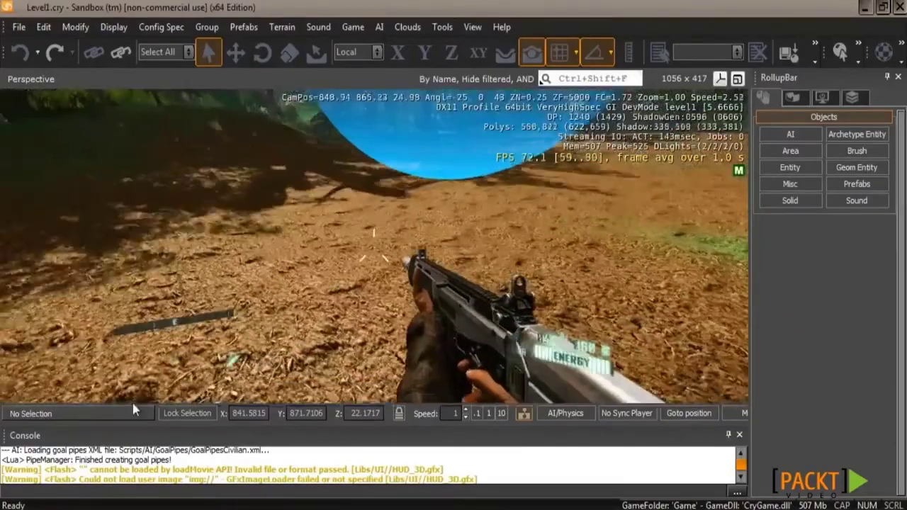
pyautogui.press('w')
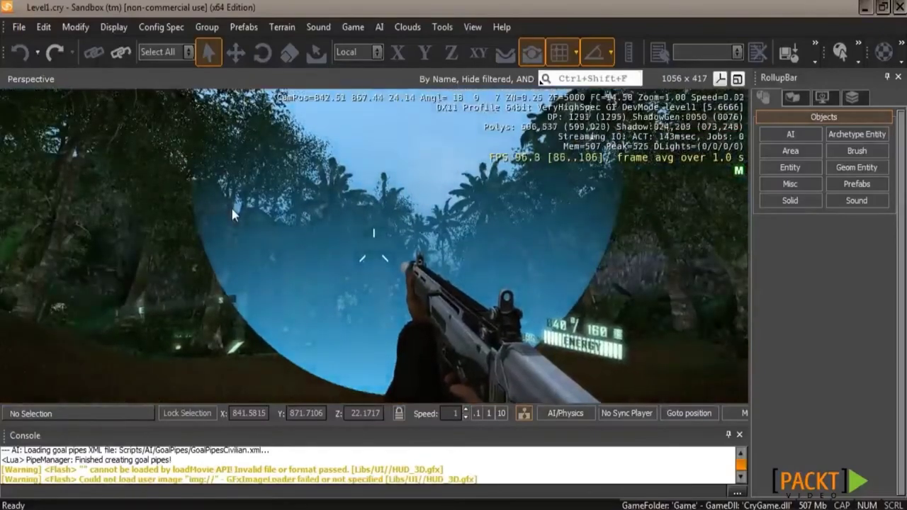
pyautogui.press('Escape')
pyautogui.moveTo(535, 280); pyautogui.dragTo(533, 275, button='right')
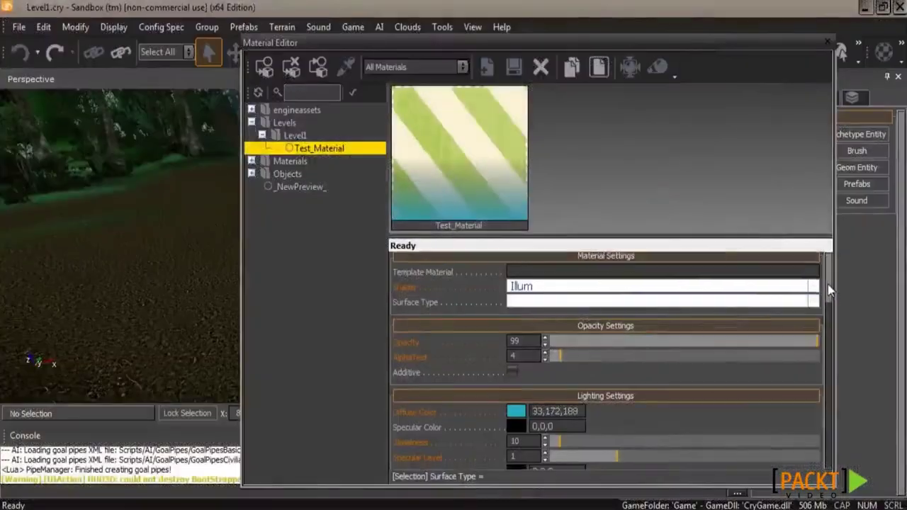
# Scroll Test_Material's properties down to Texture Maps, with protective_field_alpha.tif as the Diffuse map
pyautogui.moveTo(828, 284); pyautogui.dragTo(838, 343)
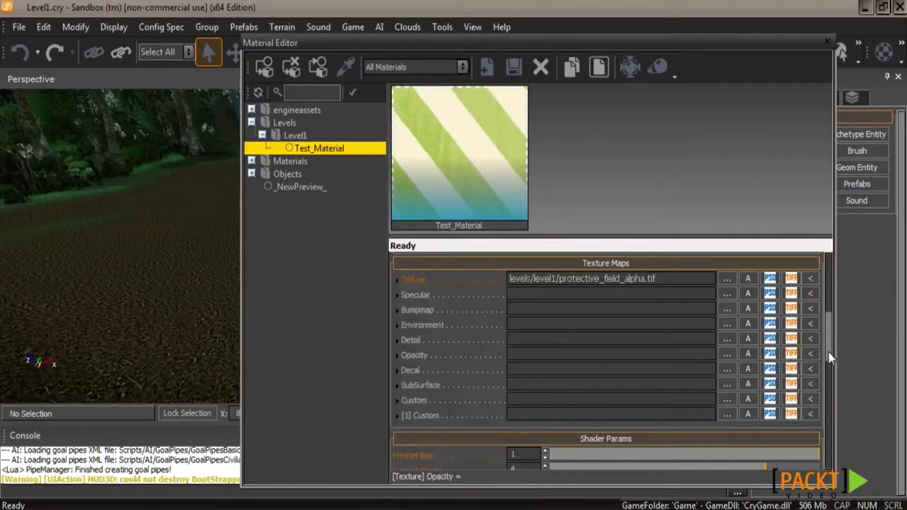
# Set Test_Material's Emissive Color to a light cyan of 92,203,211
pyautogui.moveTo(829, 352); pyautogui.dragTo(830, 309)
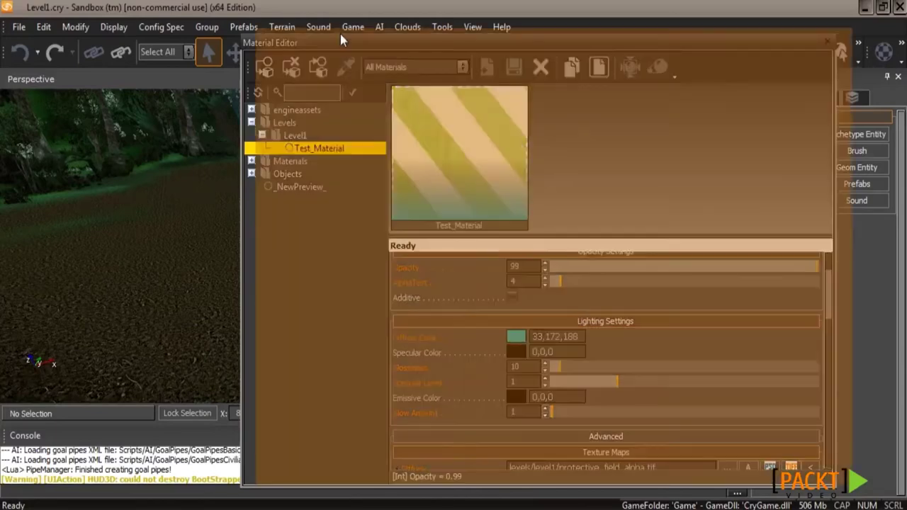
pyautogui.moveTo(340, 35); pyautogui.dragTo(561, 45)
pyautogui.click(737, 405)
pyautogui.click(441, 207)
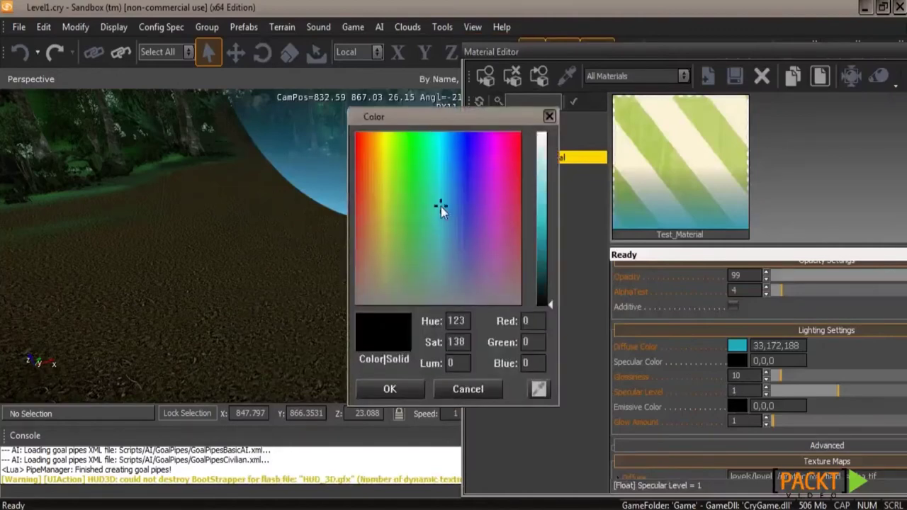
pyautogui.click(548, 205)
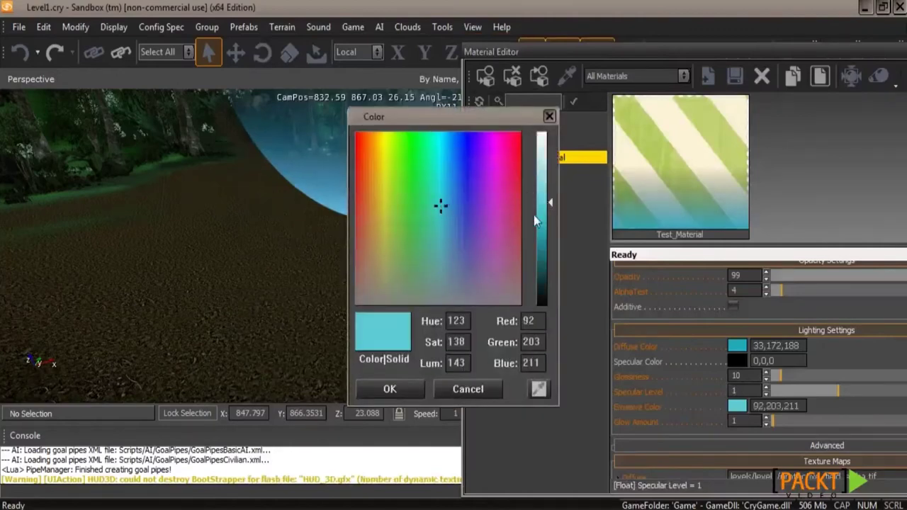
pyautogui.click(390, 390)
# Raise the Glow Amount to brighten the sphere, then step it back down to 1
pyautogui.moveTo(379, 290); pyautogui.dragTo(381, 287, button='right')
pyautogui.moveTo(769, 422); pyautogui.dragTo(772, 453)
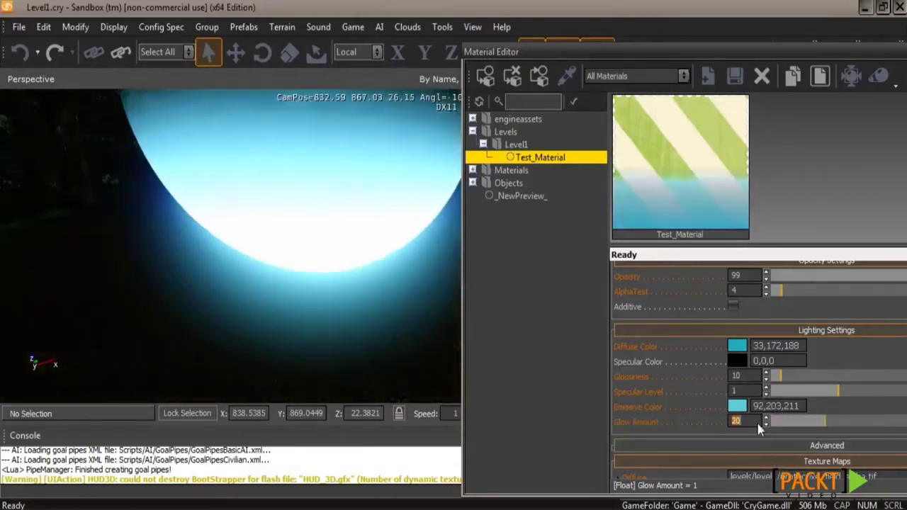
pyautogui.click(765, 424)
pyautogui.click(766, 424)
pyautogui.moveTo(767, 424); pyautogui.dragTo(766, 424)
pyautogui.click(766, 424)
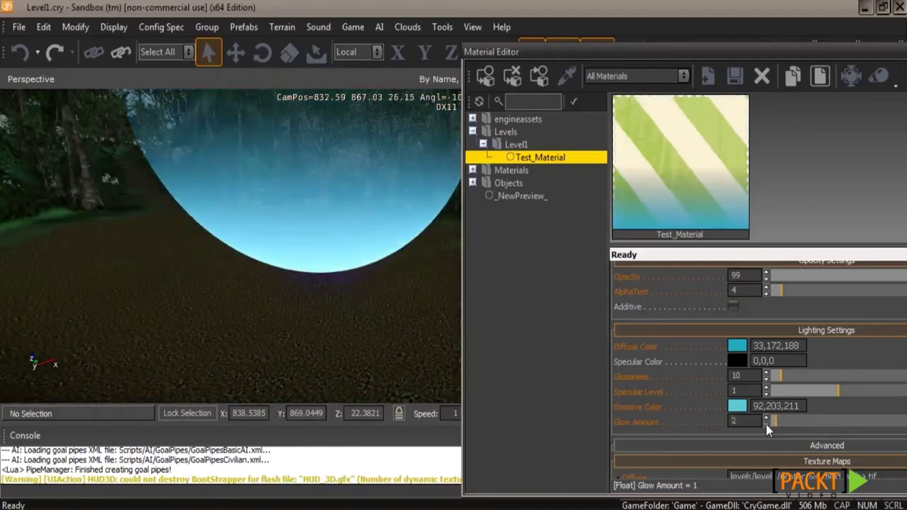
pyautogui.click(767, 425)
pyautogui.click(740, 421)
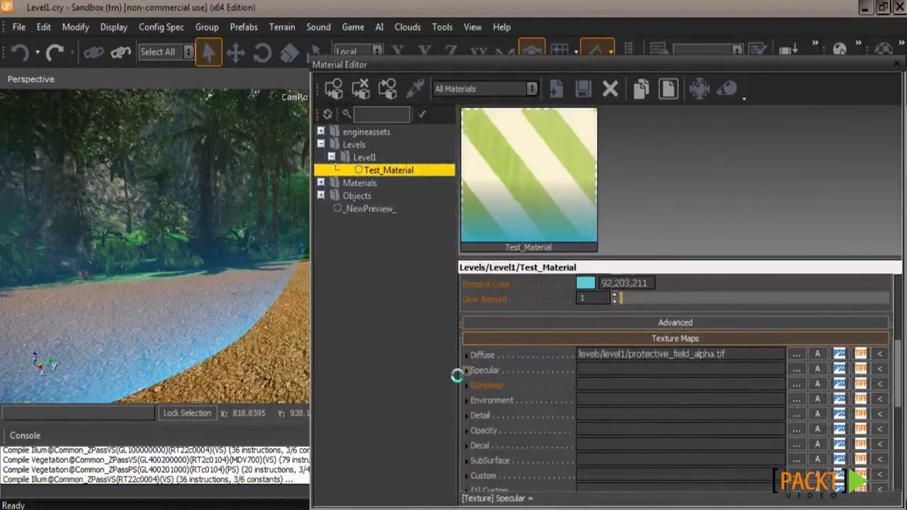
# Load textures/concrete/concrete_broken_ddn.dds as Test_Material's Bumpmap texture
pyautogui.moveTo(543, 356)
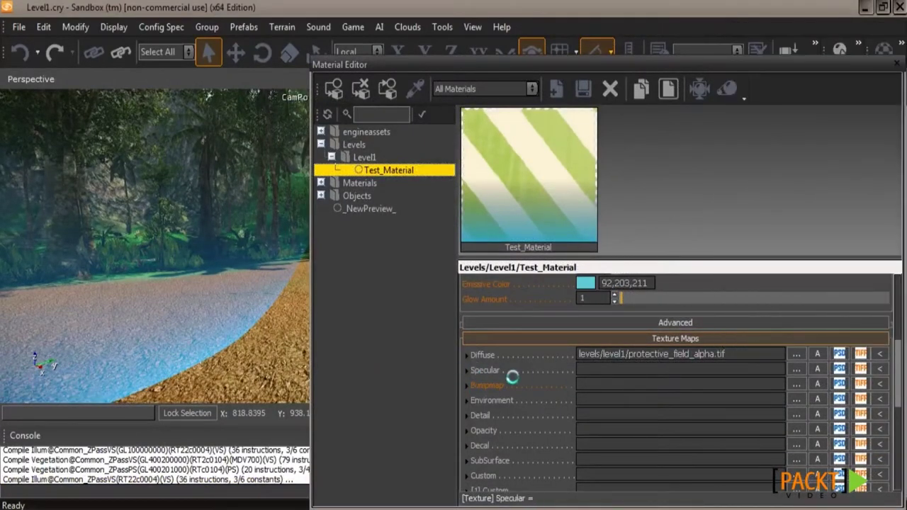
pyautogui.click(797, 384)
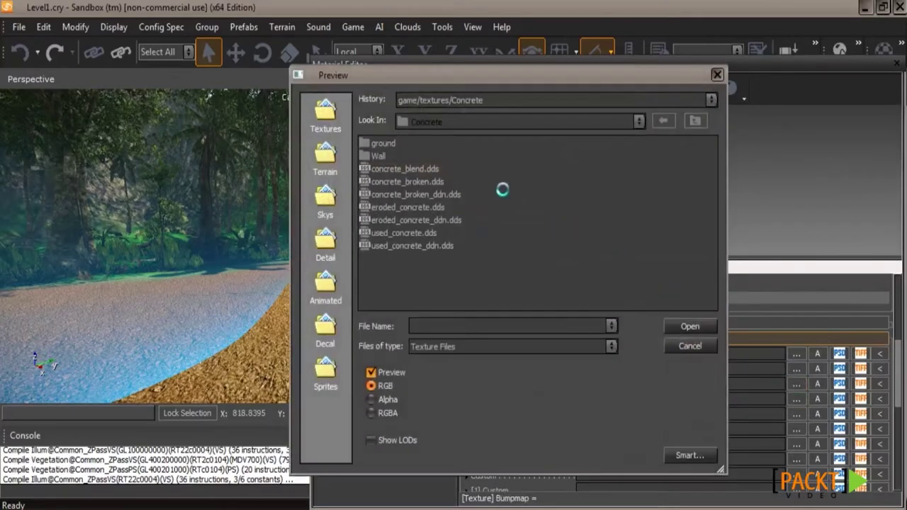
pyautogui.click(384, 194)
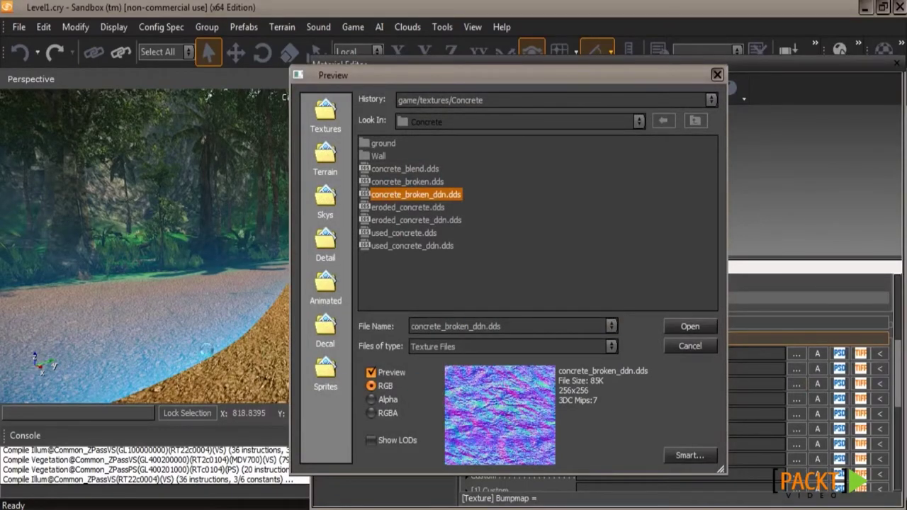
pyautogui.click(689, 326)
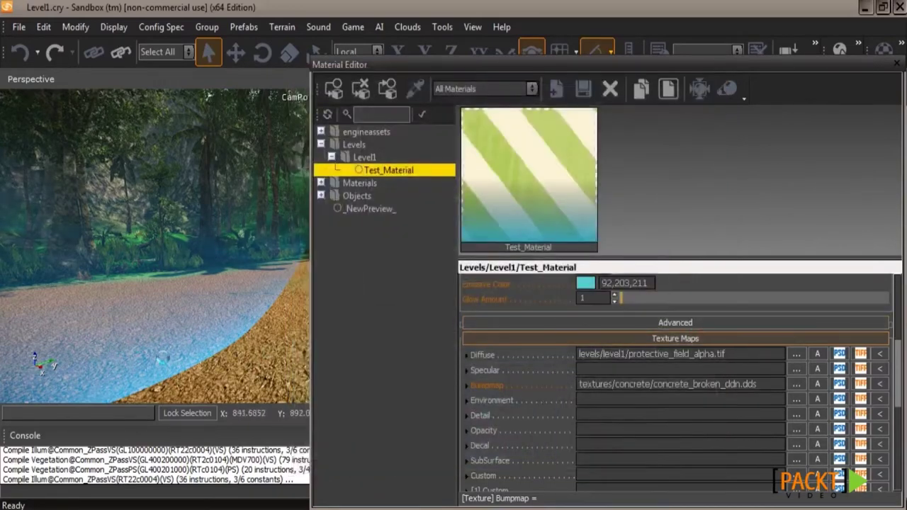
pyautogui.moveTo(788, 383)
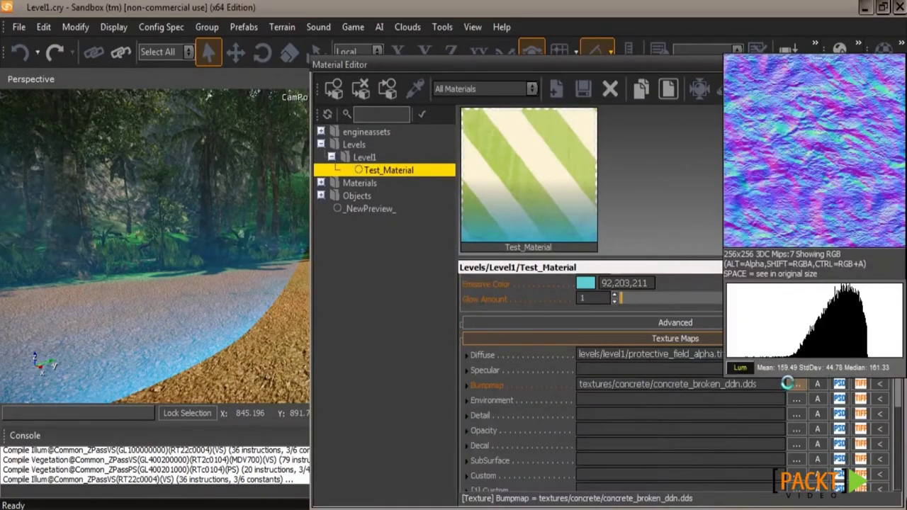
# Choose 'water' from Test_Material's Surface Type list, then close the Material Editor window
pyautogui.scroll(-2, 789, 383)
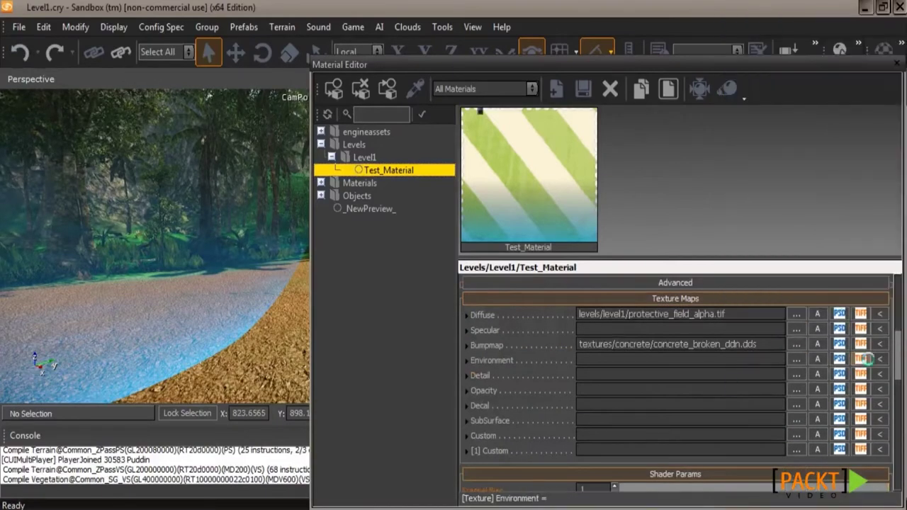
pyautogui.moveTo(898, 361); pyautogui.dragTo(897, 314)
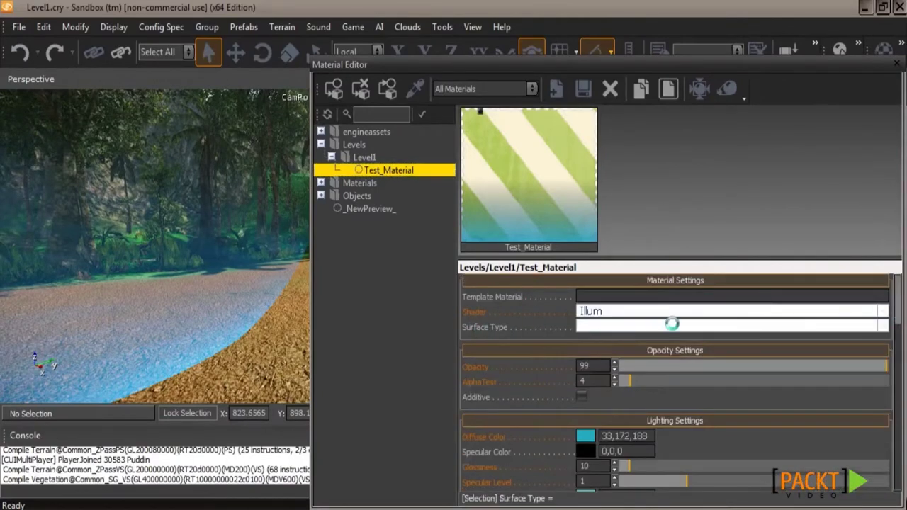
pyautogui.click(886, 325)
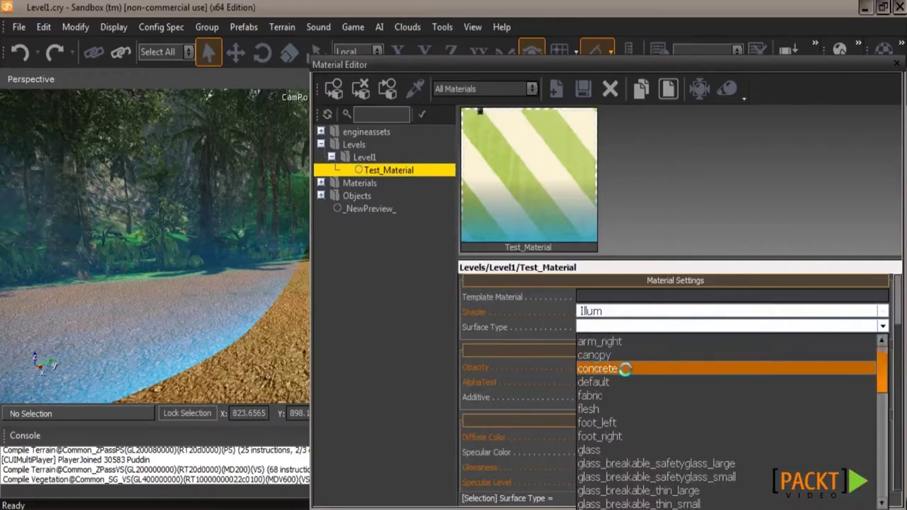
pyautogui.scroll(-2, 625, 369)
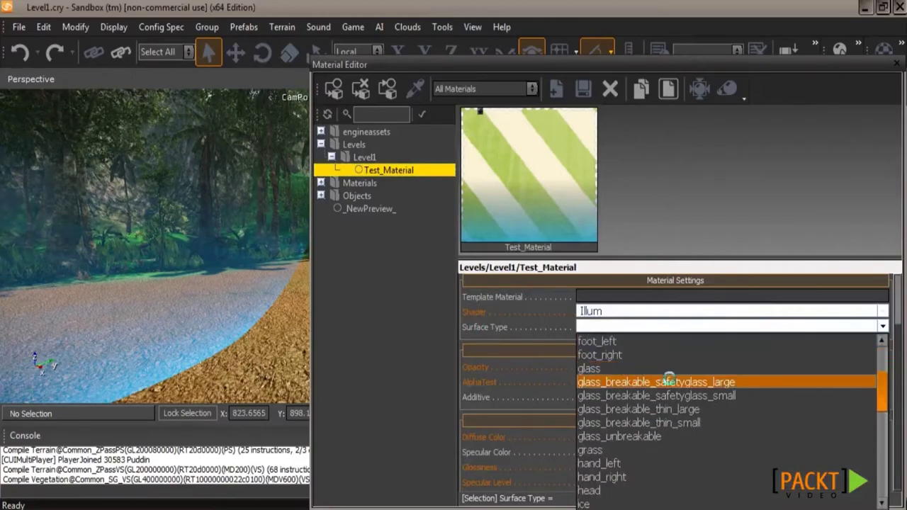
pyautogui.scroll(-3, 638, 379)
pyautogui.scroll(-4, 691, 381)
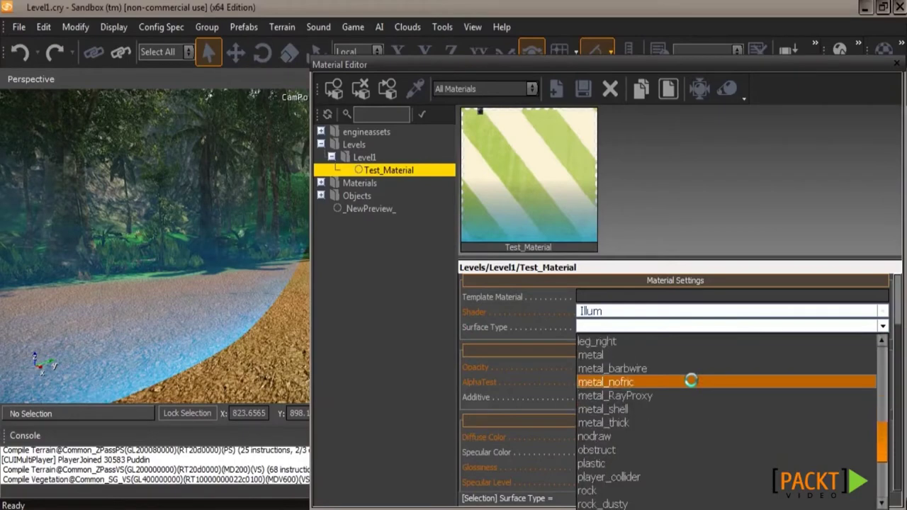
pyautogui.scroll(-1, 691, 382)
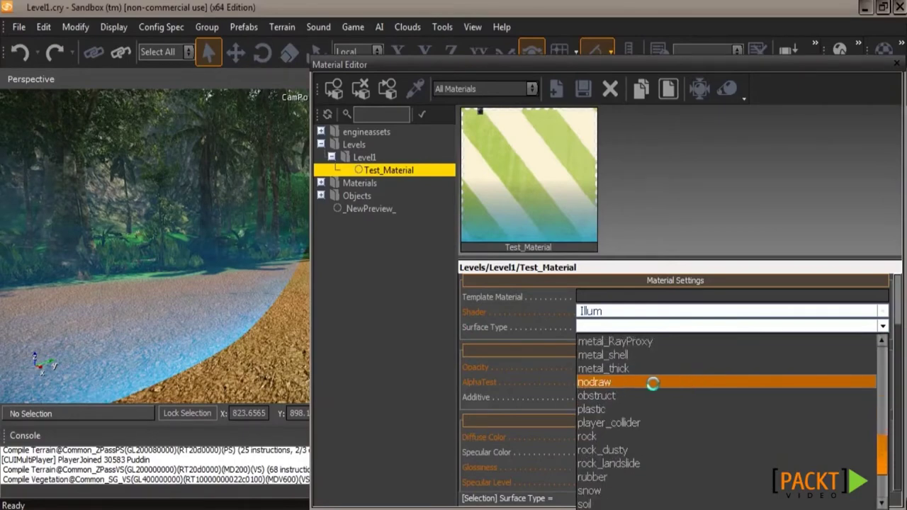
pyautogui.scroll(-3, 650, 381)
pyautogui.scroll(-1, 652, 383)
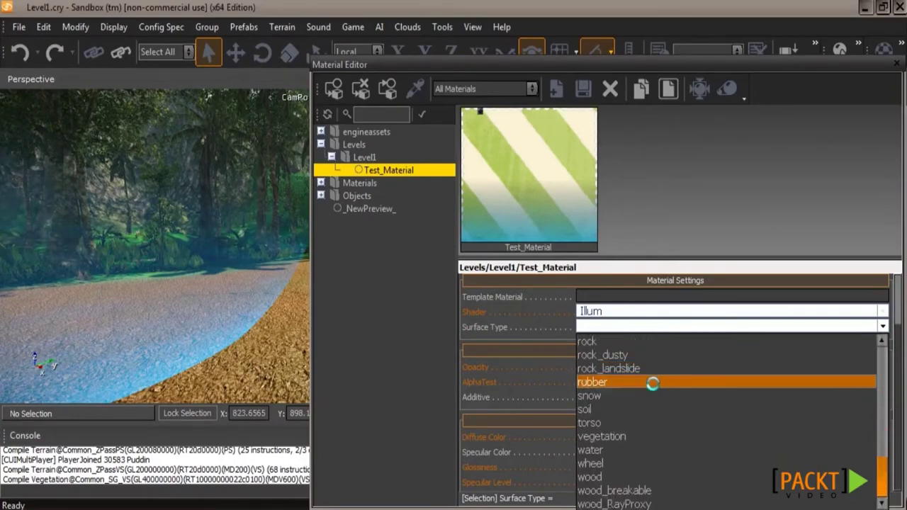
pyautogui.click(637, 449)
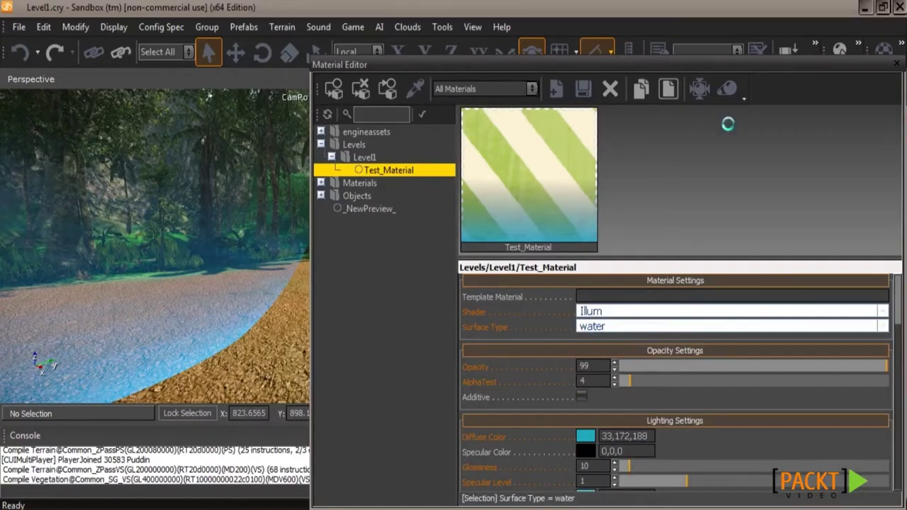
pyautogui.click(897, 64)
pyautogui.press('w')
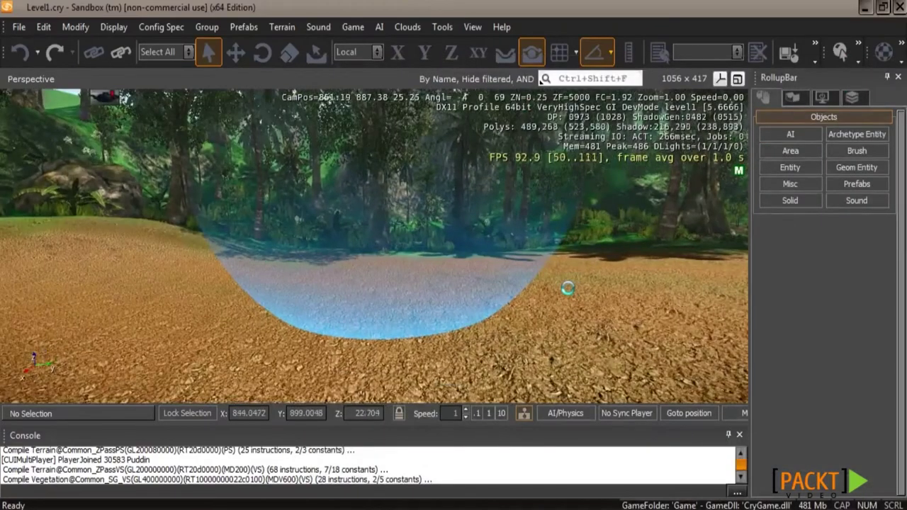
pyautogui.hotkey('ctrl', 'g')
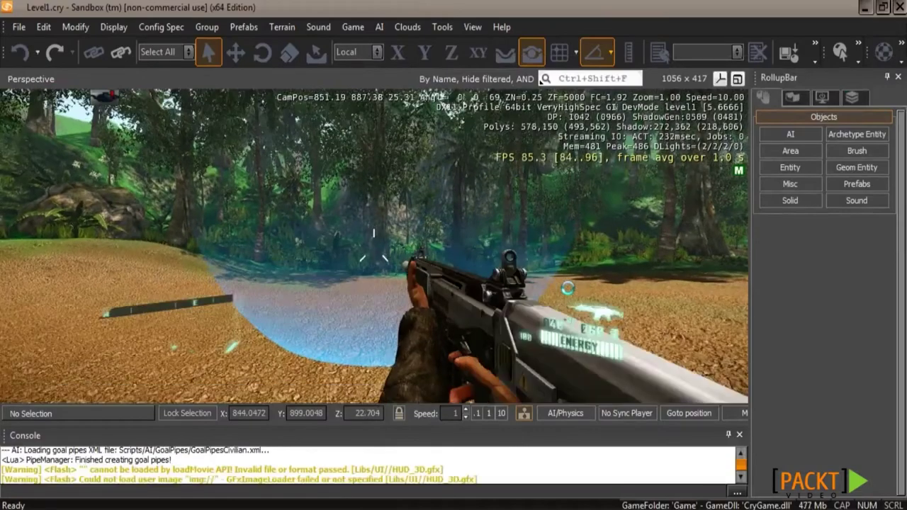
pyautogui.press('w')
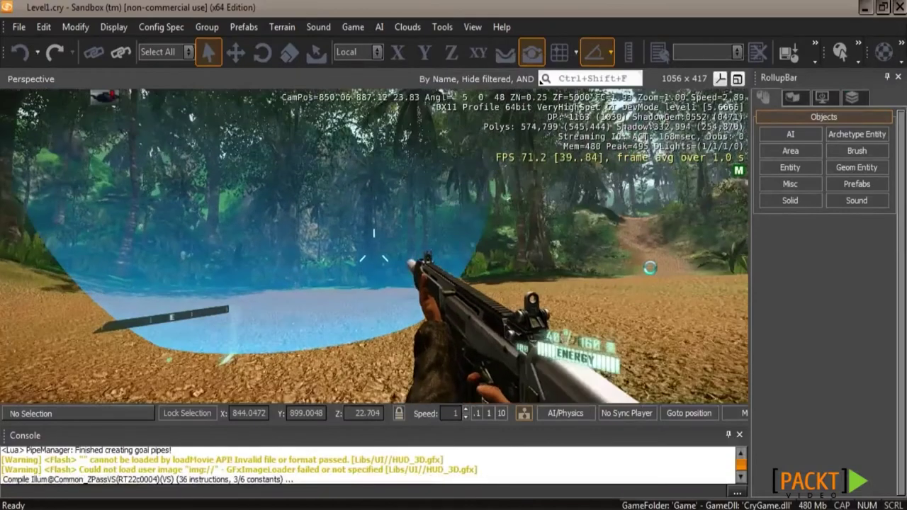
pyautogui.press('w')
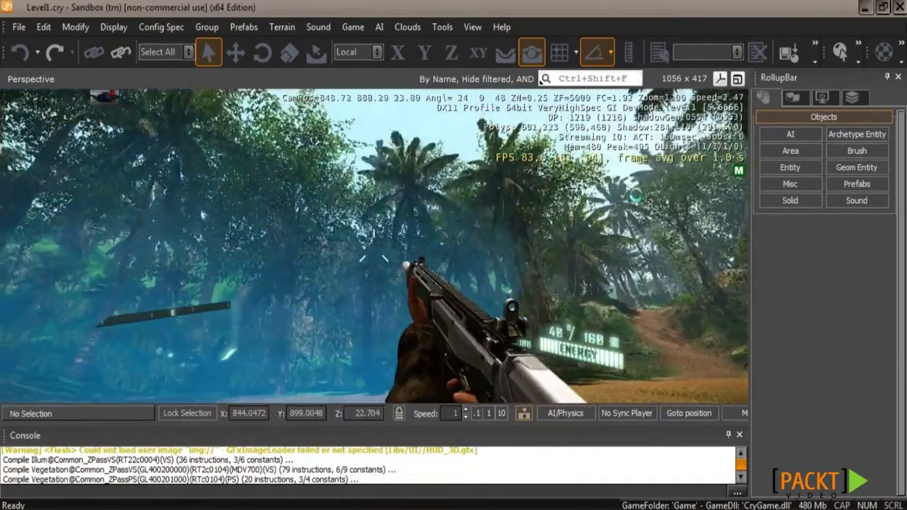
pyautogui.press('w')
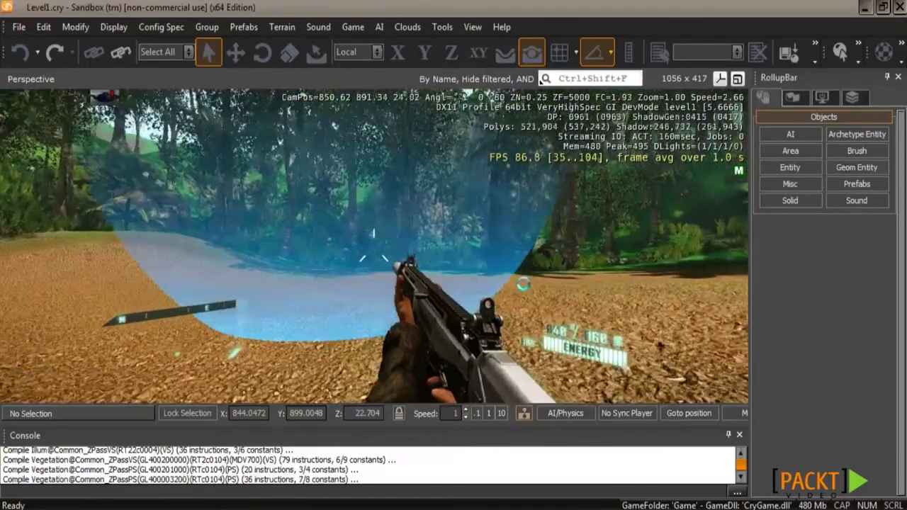
pyautogui.press('w')
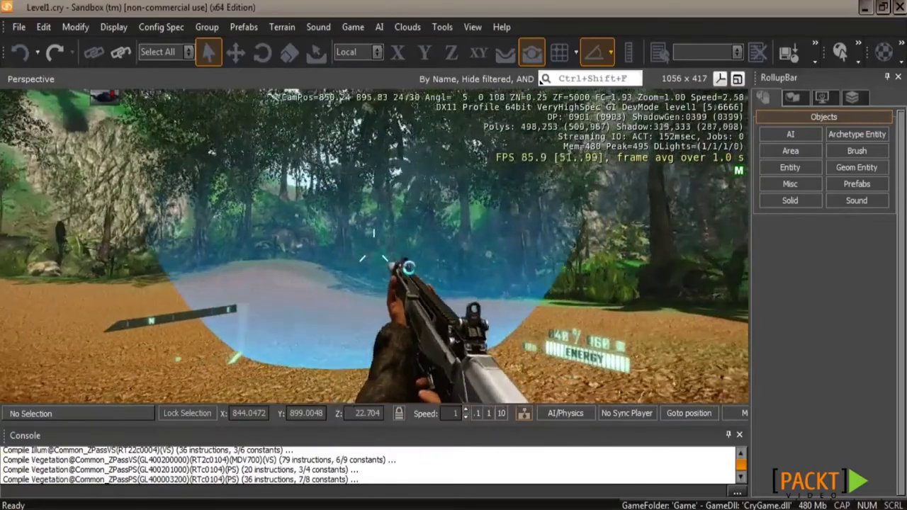
pyautogui.press('w')
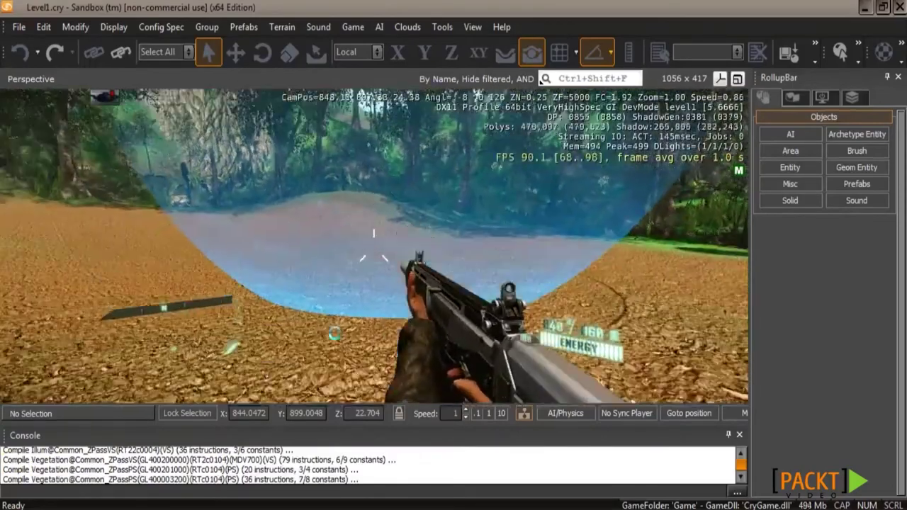
pyautogui.press('w')
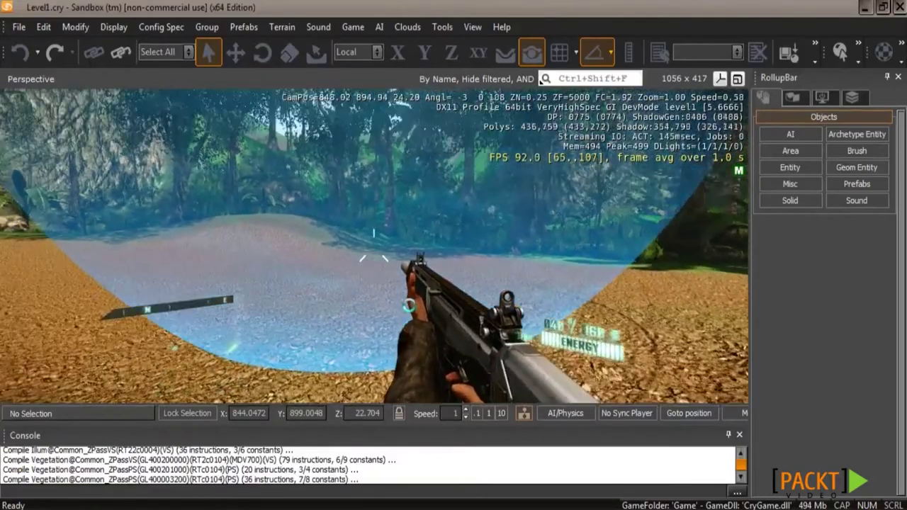
pyautogui.press('Escape')
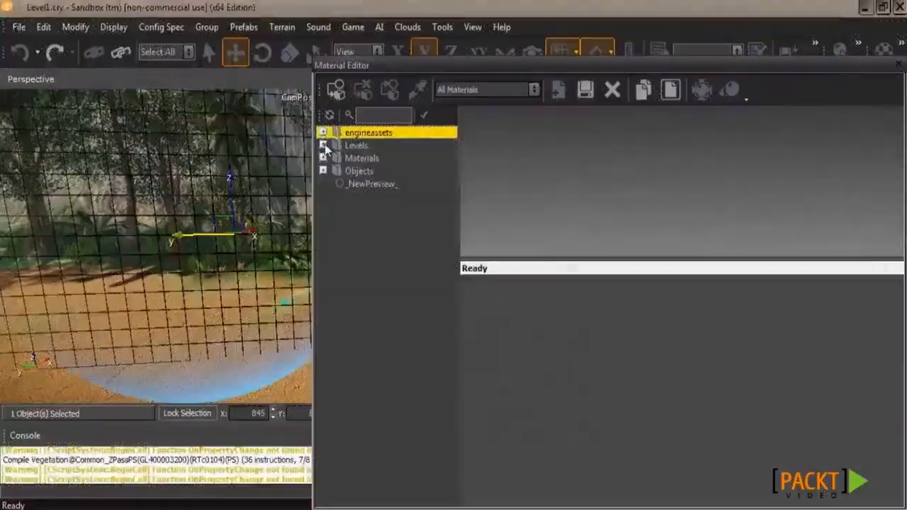
pyautogui.doubleClick(355, 145)
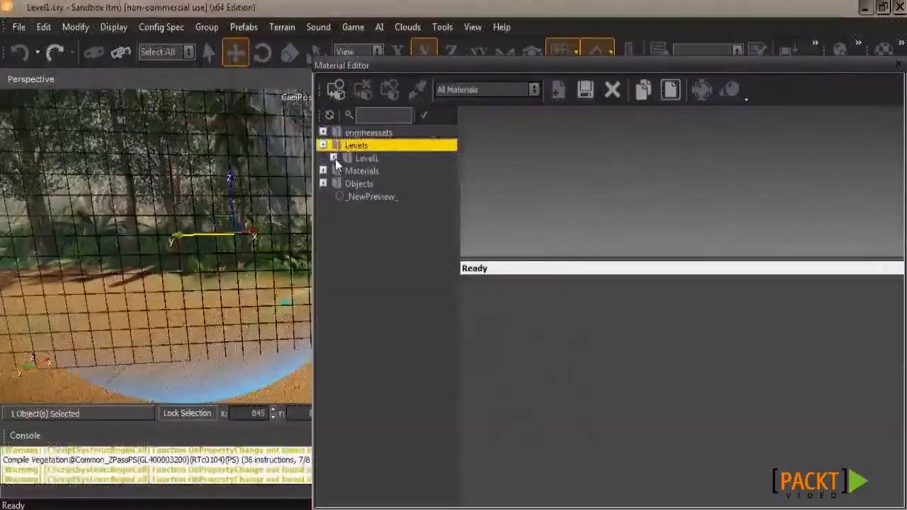
pyautogui.doubleClick(365, 158)
pyautogui.click(358, 172)
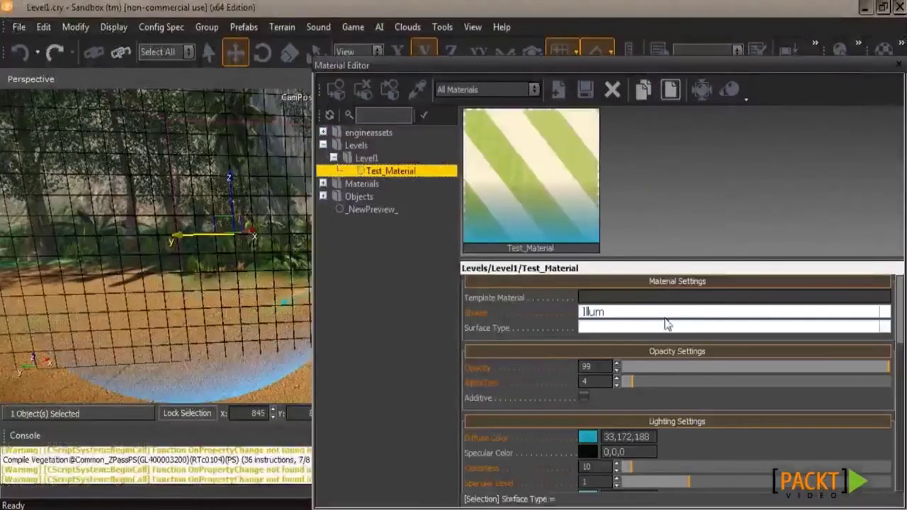
pyautogui.click(886, 312)
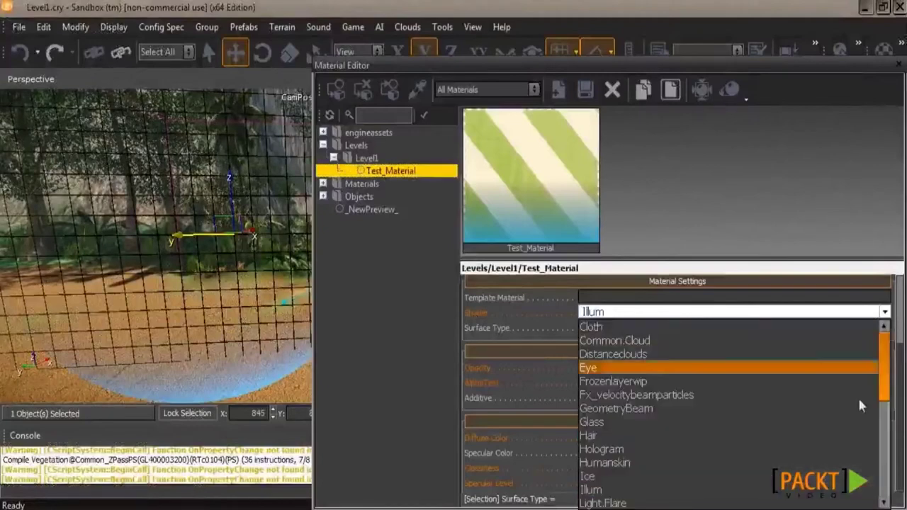
pyautogui.scroll(-2, 683, 448)
pyautogui.scroll(-1, 683, 448)
pyautogui.scroll(-2, 665, 431)
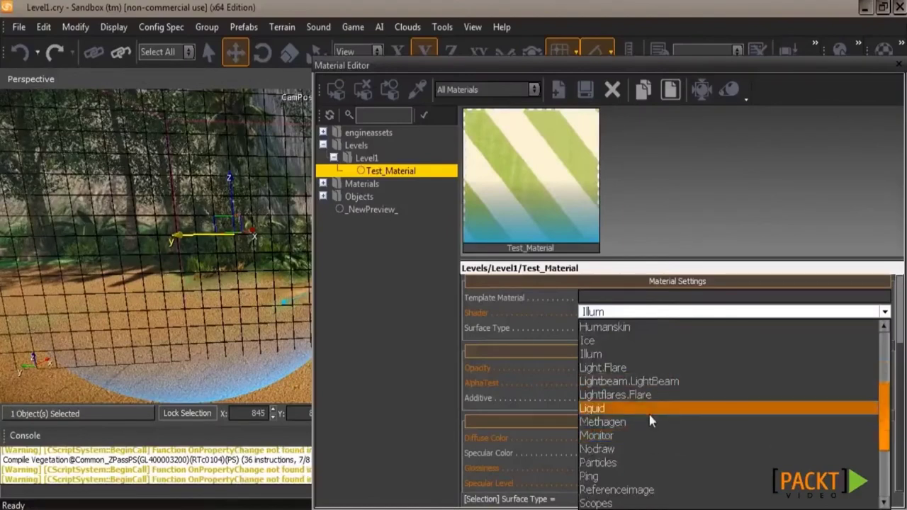
pyautogui.scroll(-5, 649, 415)
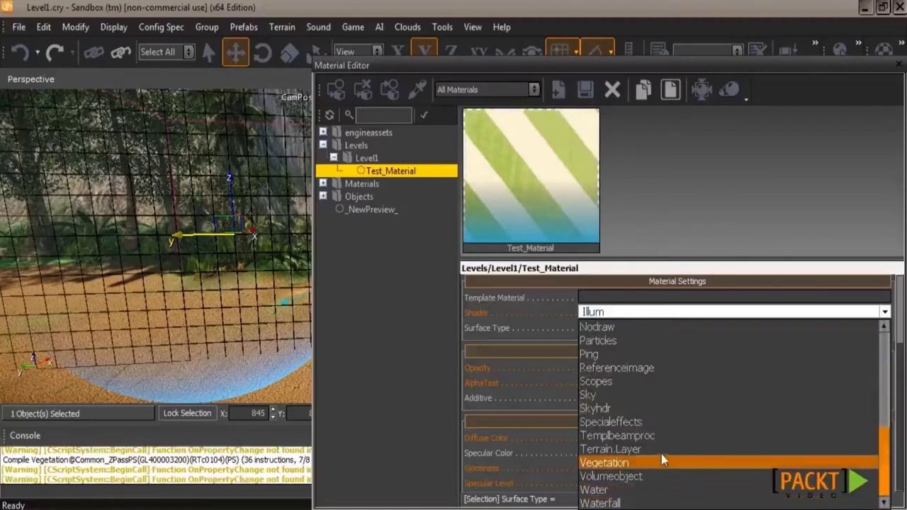
pyautogui.scroll(6, 678, 412)
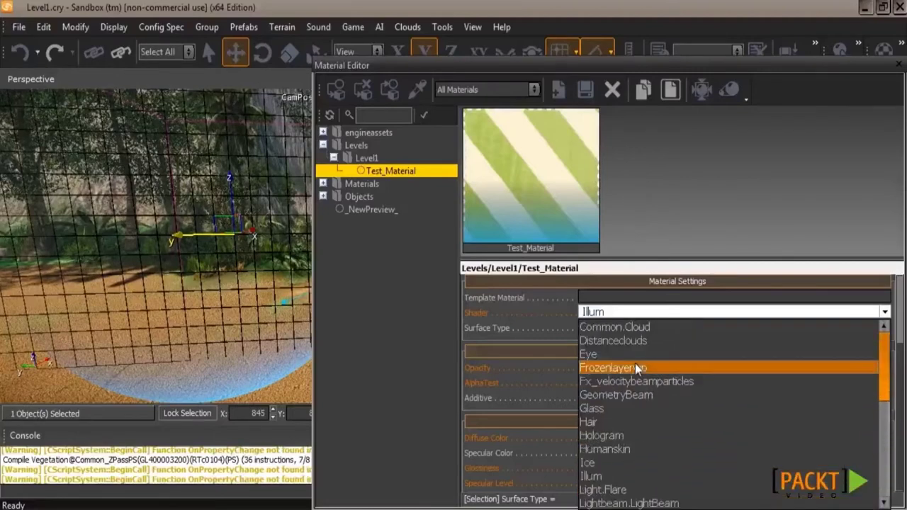
pyautogui.click(499, 319)
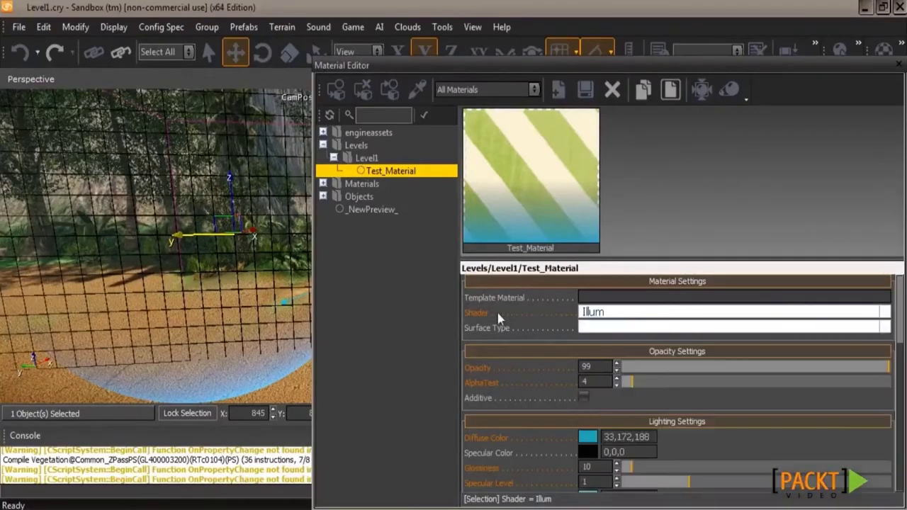
# Scroll down and expand Test_Material's Shader Generation Params checkbox list
pyautogui.moveTo(899, 338); pyautogui.dragTo(899, 454)
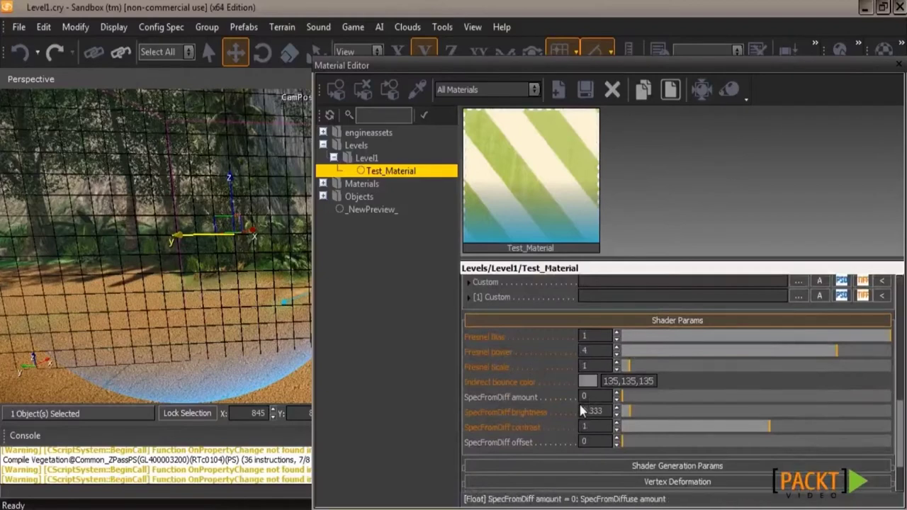
pyautogui.click(601, 463)
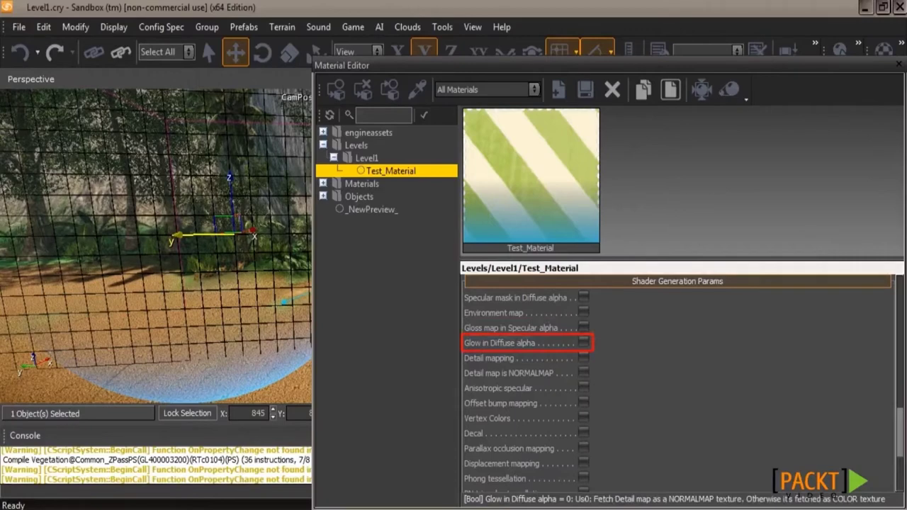
pyautogui.scroll(-2, 524, 383)
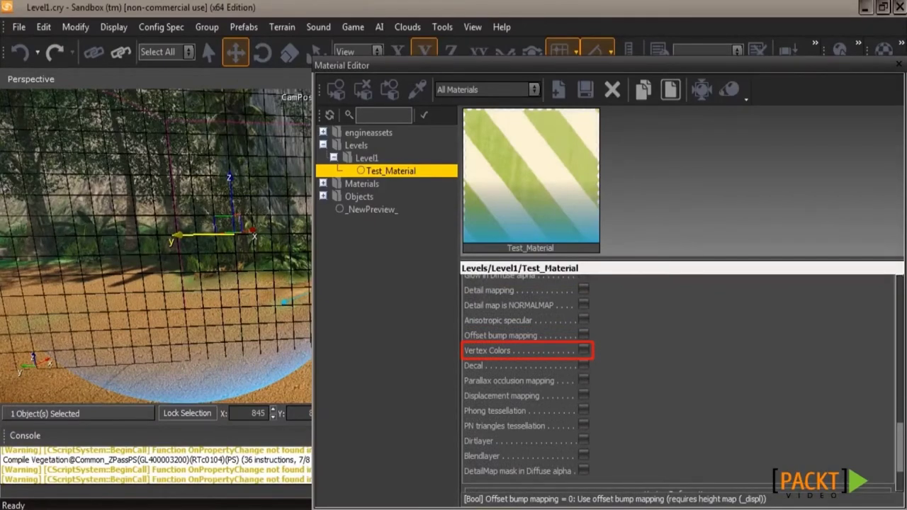
pyautogui.click(489, 351)
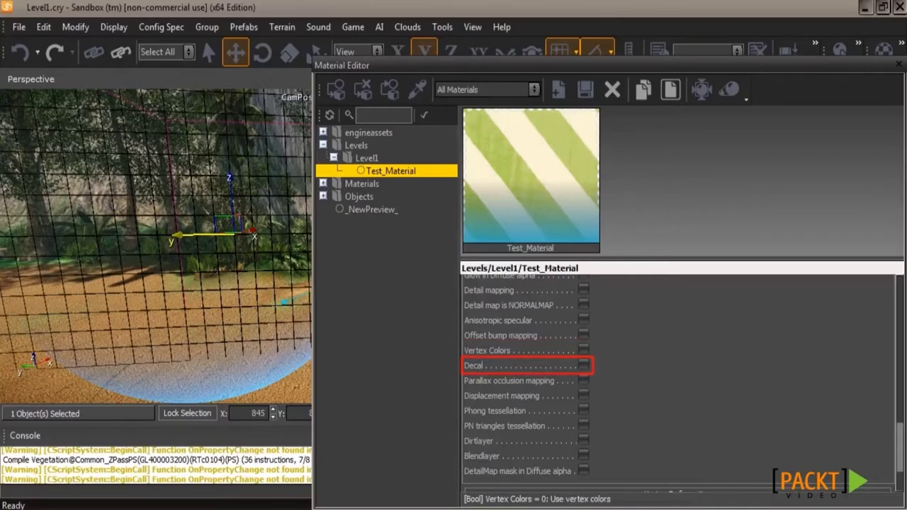
pyautogui.click(473, 366)
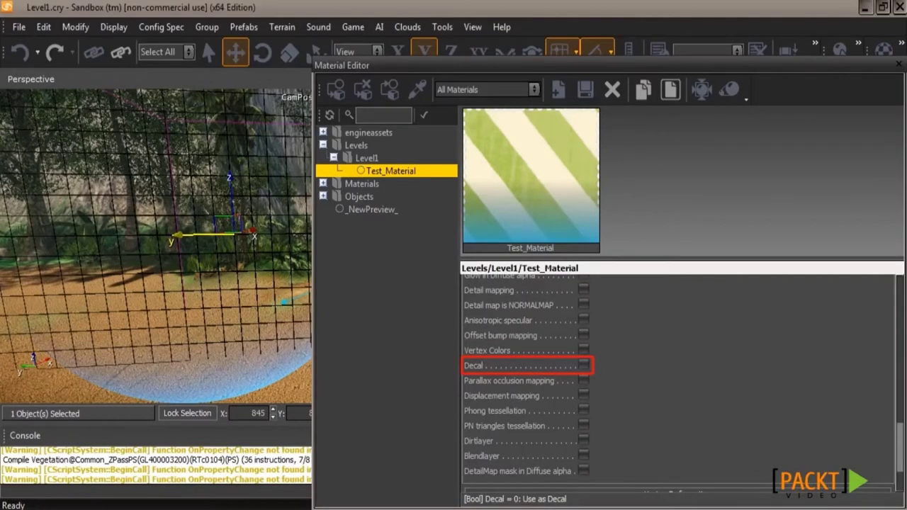
pyautogui.click(497, 380)
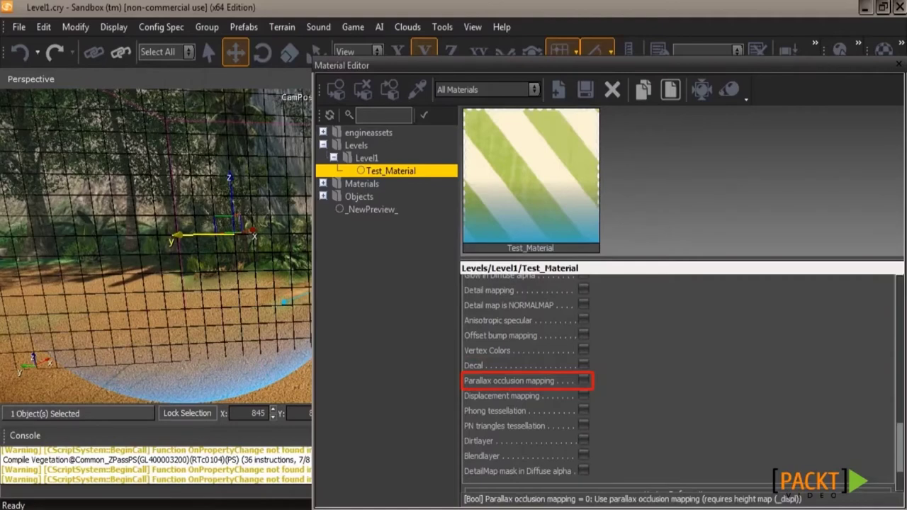
pyautogui.click(501, 395)
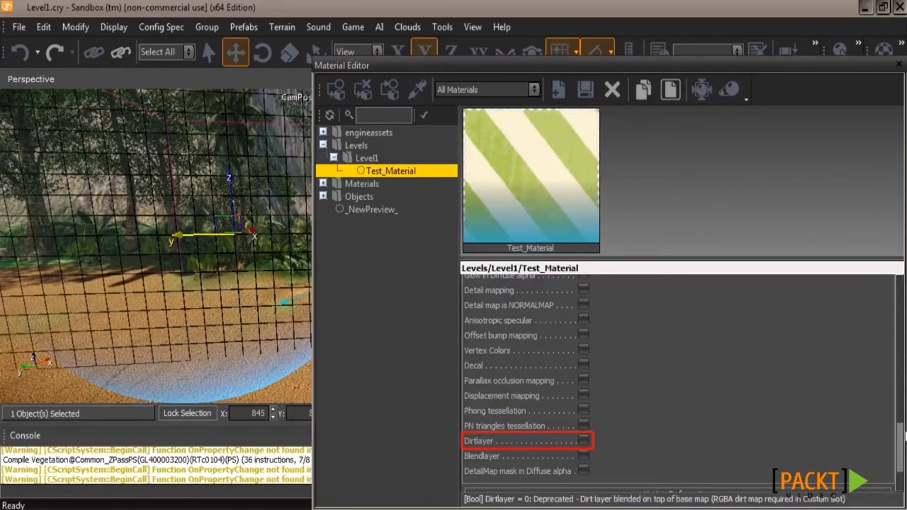
pyautogui.scroll(10, 902, 441)
pyautogui.scroll(-1, 902, 440)
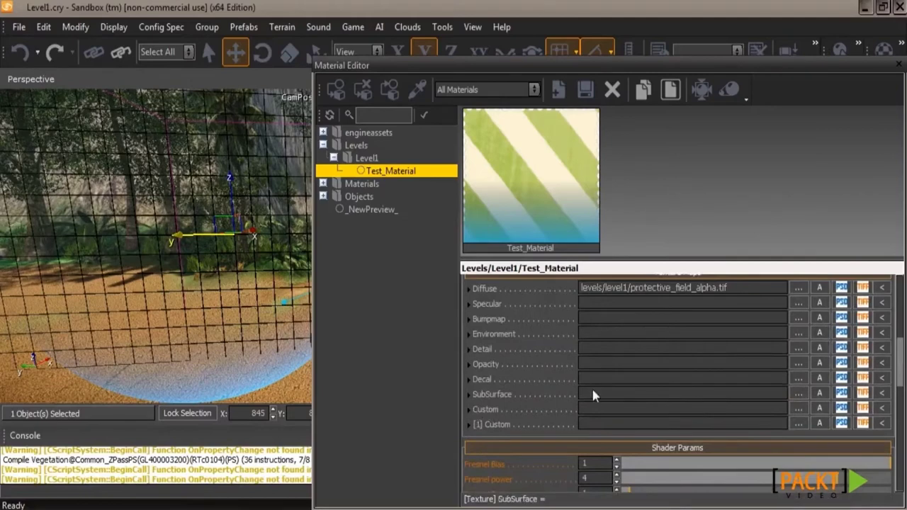
pyautogui.scroll(-1, 902, 362)
pyautogui.scroll(-10, 902, 361)
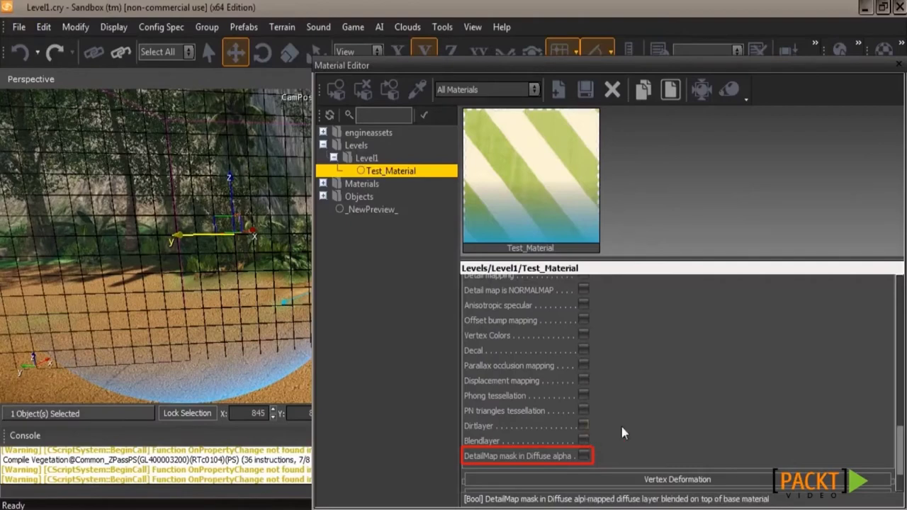
pyautogui.moveTo(901, 463); pyautogui.dragTo(899, 330)
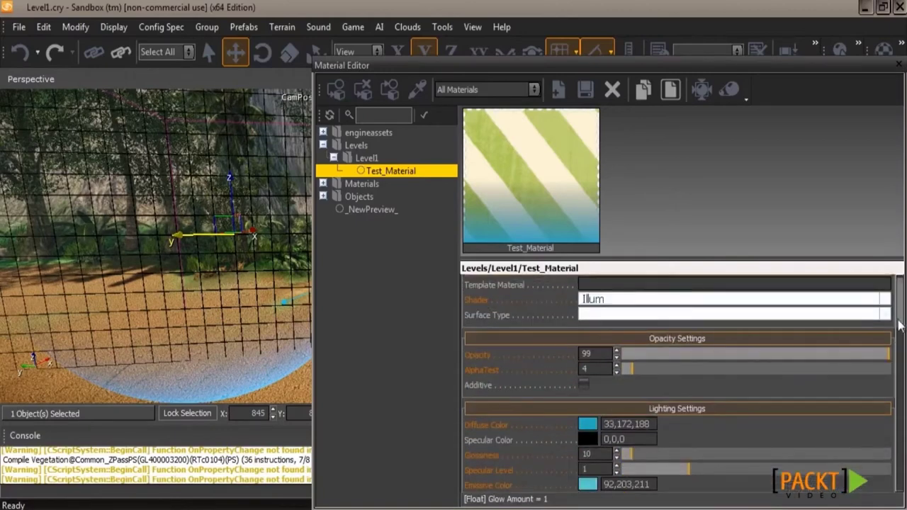
pyautogui.scroll(1, 560, 305)
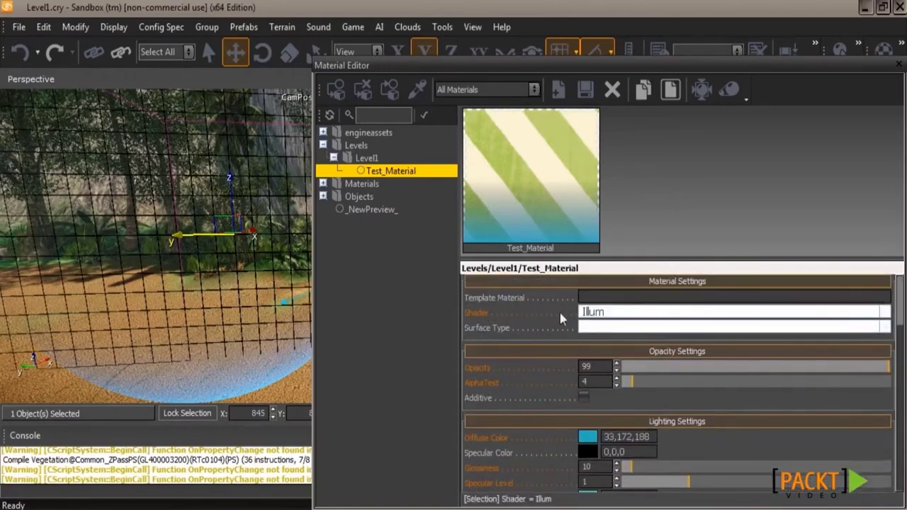
pyautogui.click(323, 185)
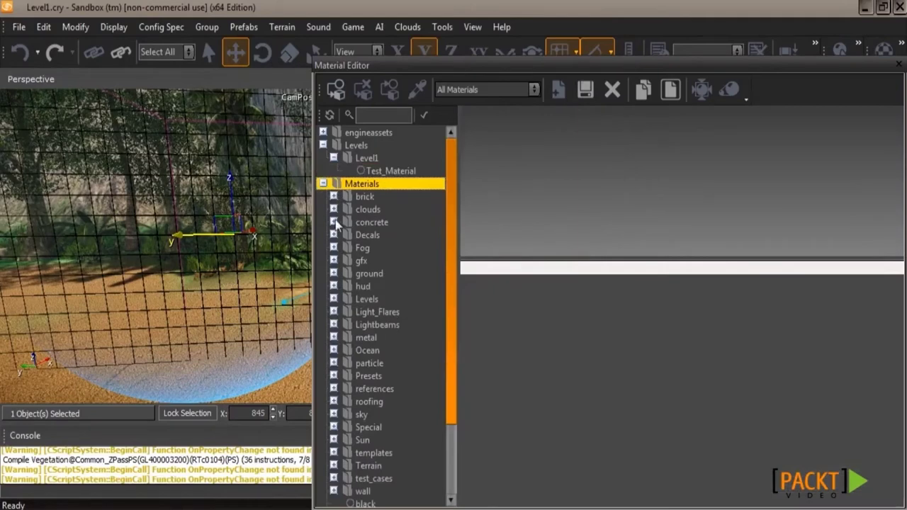
pyautogui.click(334, 222)
pyautogui.click(377, 247)
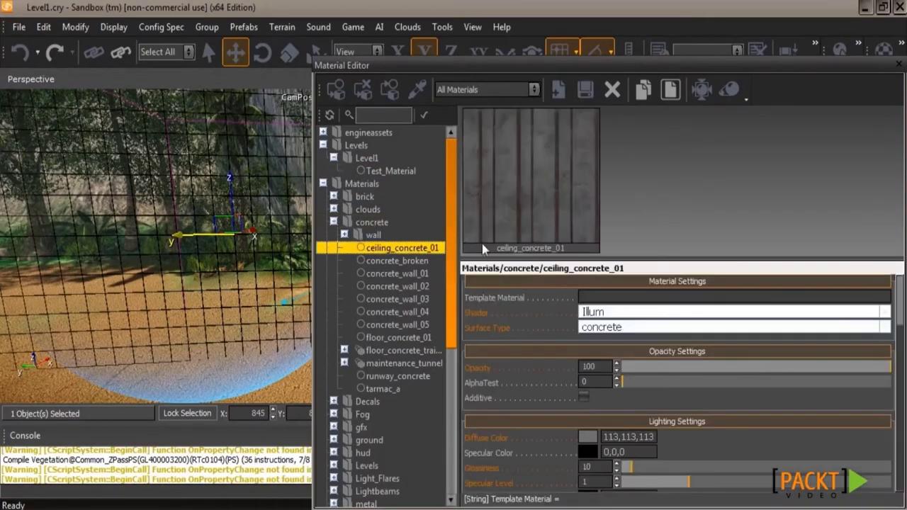
pyautogui.click(334, 222)
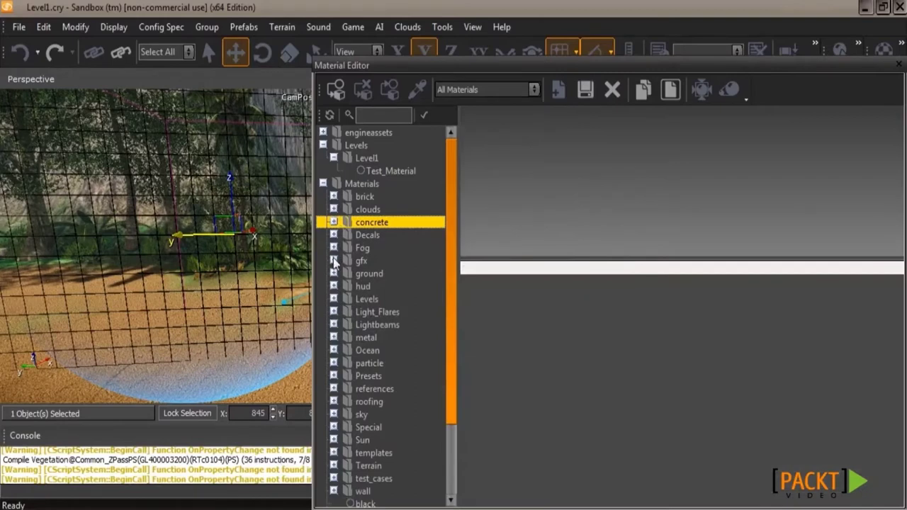
pyautogui.click(334, 273)
pyautogui.click(363, 285)
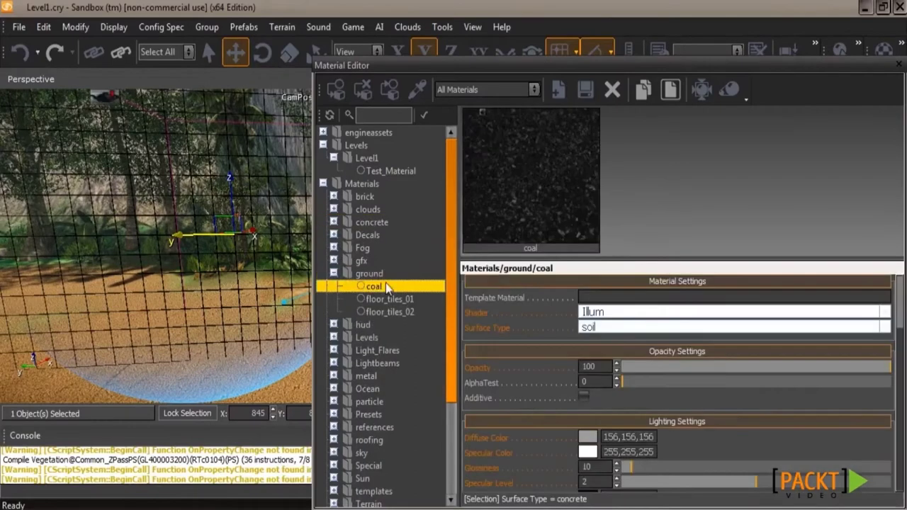
pyautogui.click(334, 273)
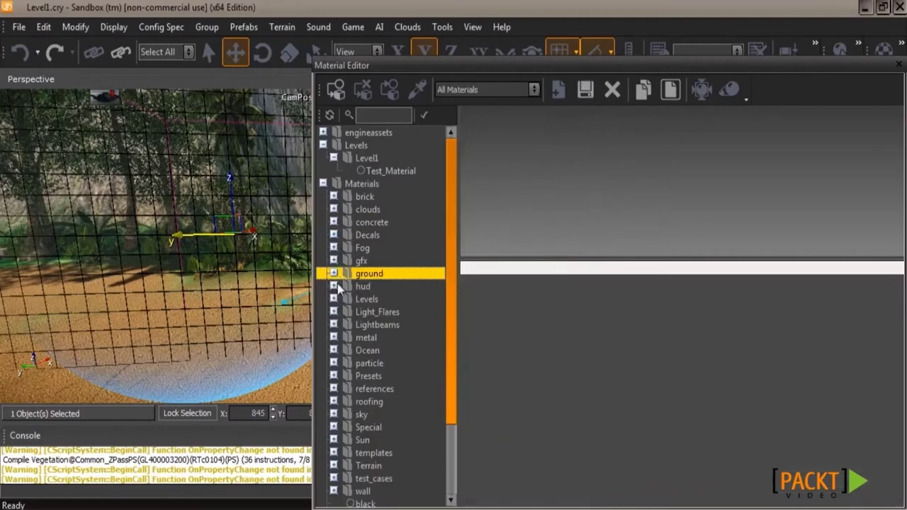
pyautogui.click(334, 325)
pyautogui.click(380, 352)
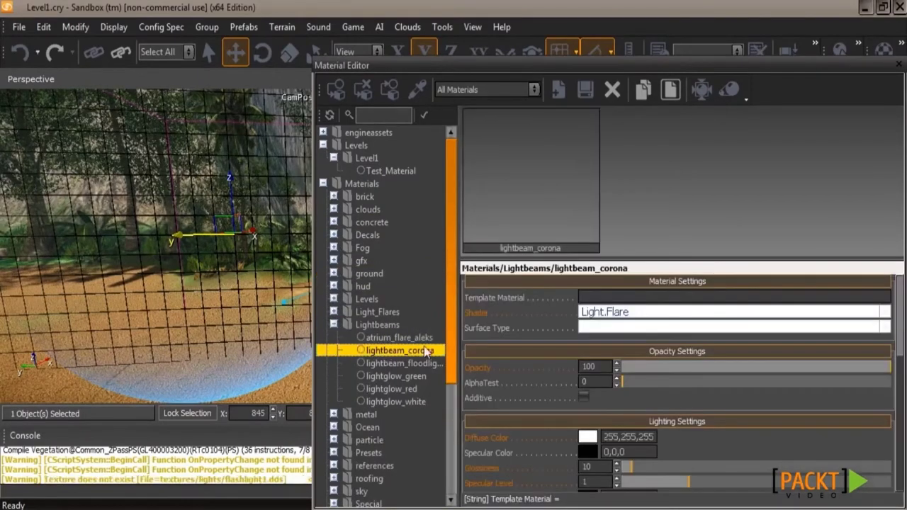
pyautogui.click(397, 363)
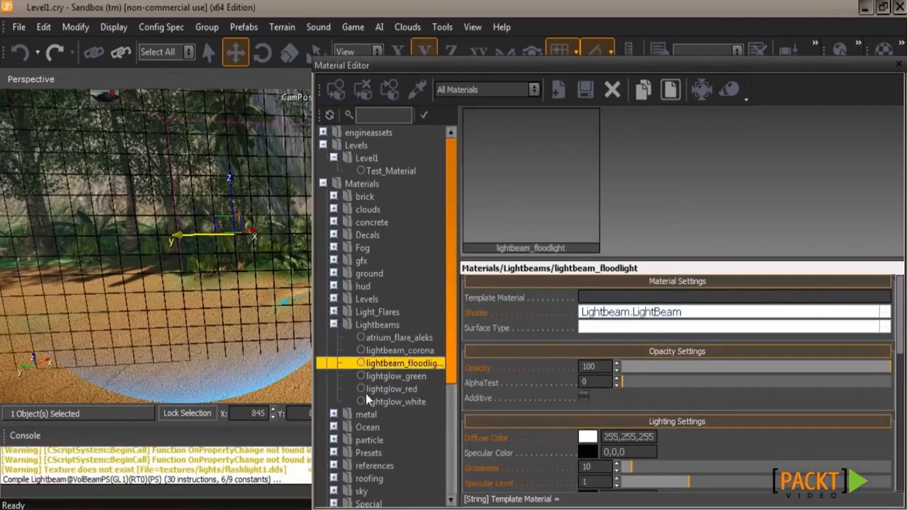
pyautogui.click(397, 376)
pyautogui.click(333, 325)
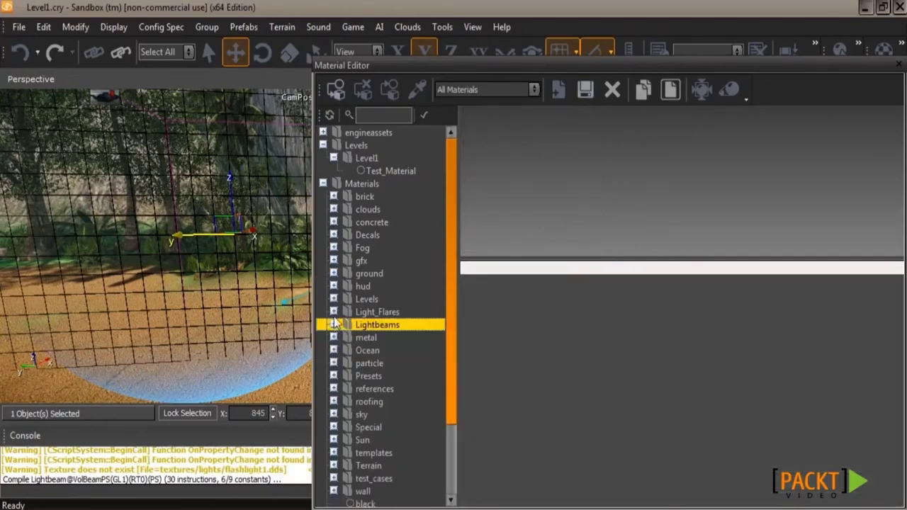
pyautogui.click(334, 312)
pyautogui.click(347, 325)
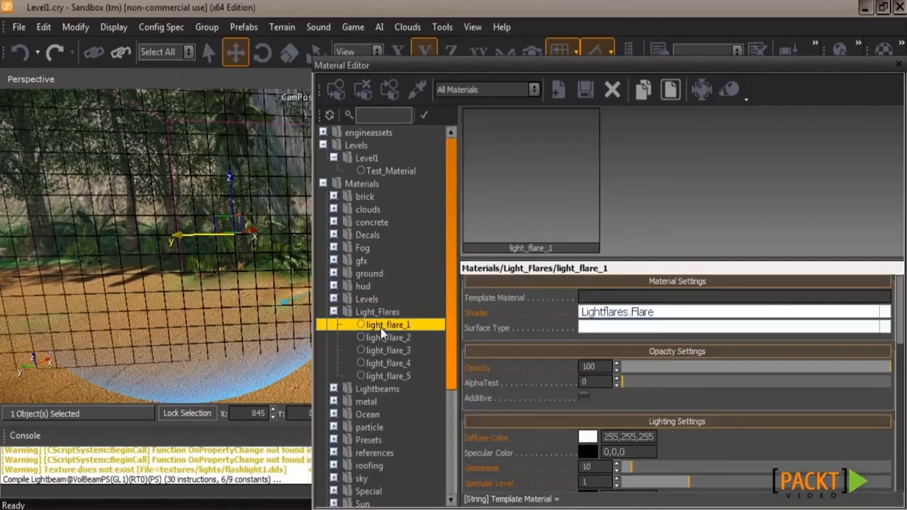
pyautogui.click(375, 351)
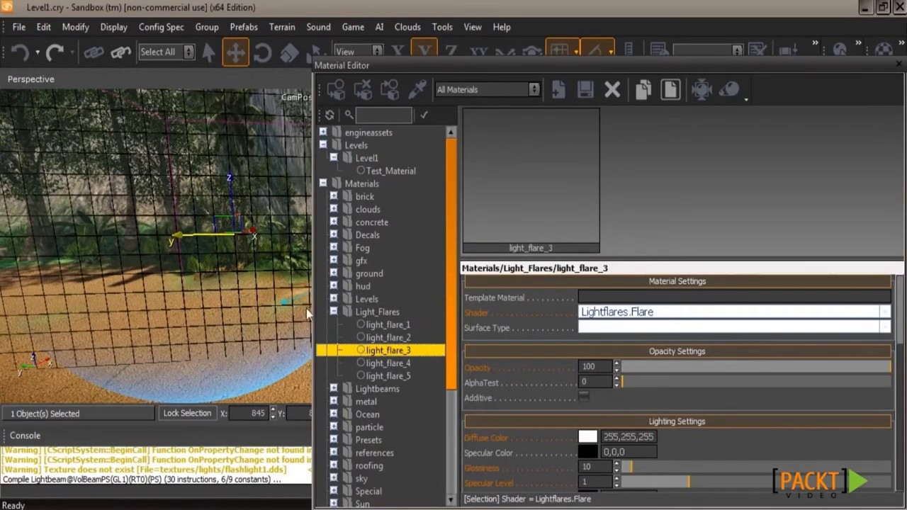
pyautogui.click(334, 312)
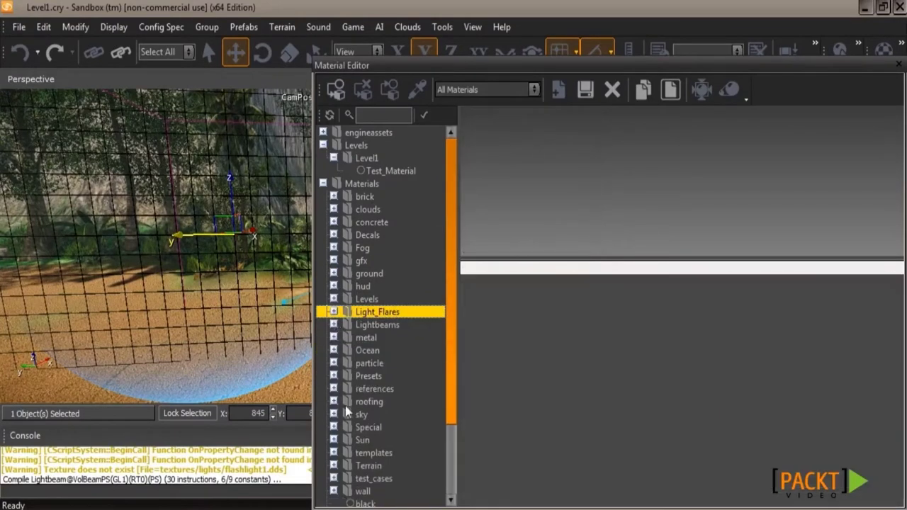
pyautogui.click(334, 337)
pyautogui.click(356, 350)
pyautogui.click(614, 314)
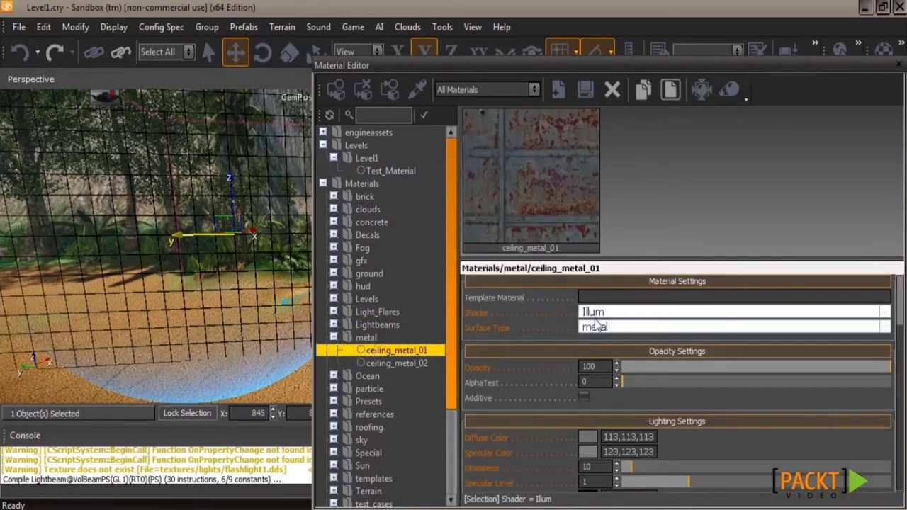
pyautogui.click(899, 64)
pyautogui.moveTo(465, 334); pyautogui.dragTo(466, 334, button='right')
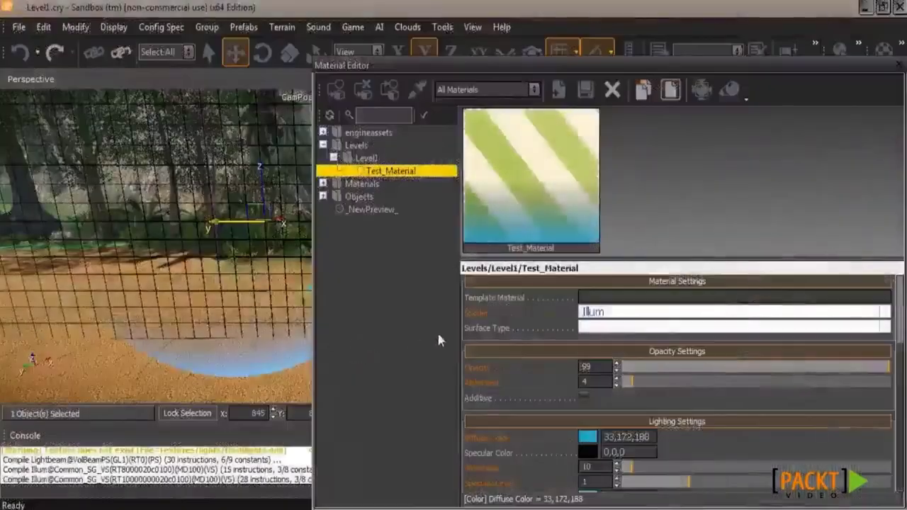
# Expand the Diffuse texture's settings and its Tiling options
pyautogui.moveTo(902, 323); pyautogui.dragTo(903, 325)
pyautogui.scroll(-5, 903, 325)
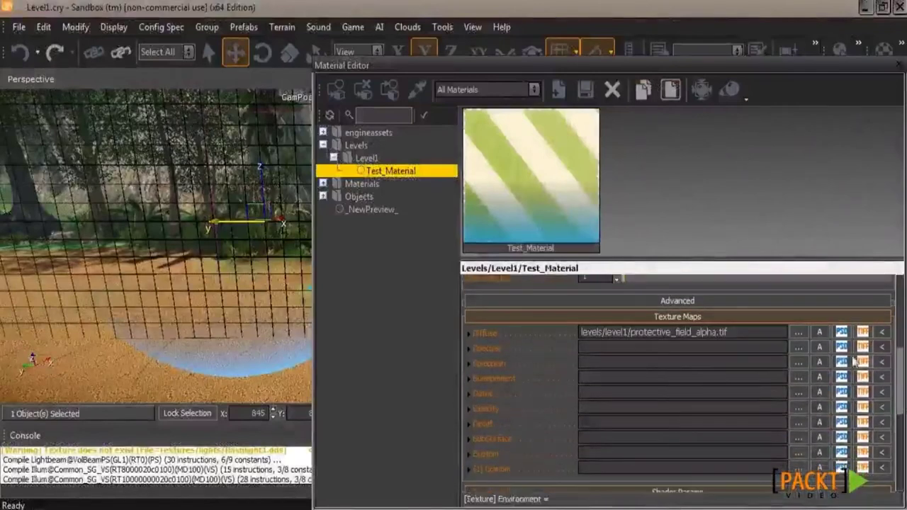
pyautogui.moveTo(587, 347)
pyautogui.click(469, 332)
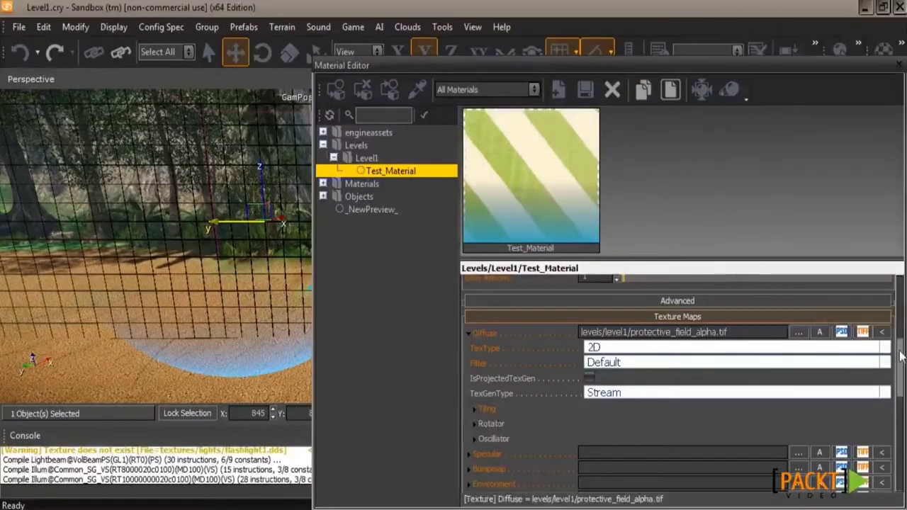
pyautogui.scroll(-2, 903, 374)
pyautogui.scroll(-2, 903, 374)
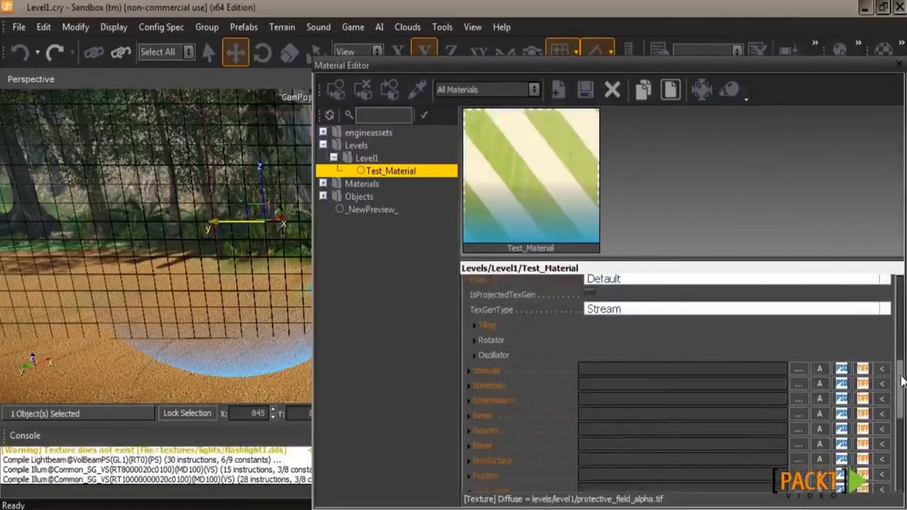
pyautogui.click(476, 329)
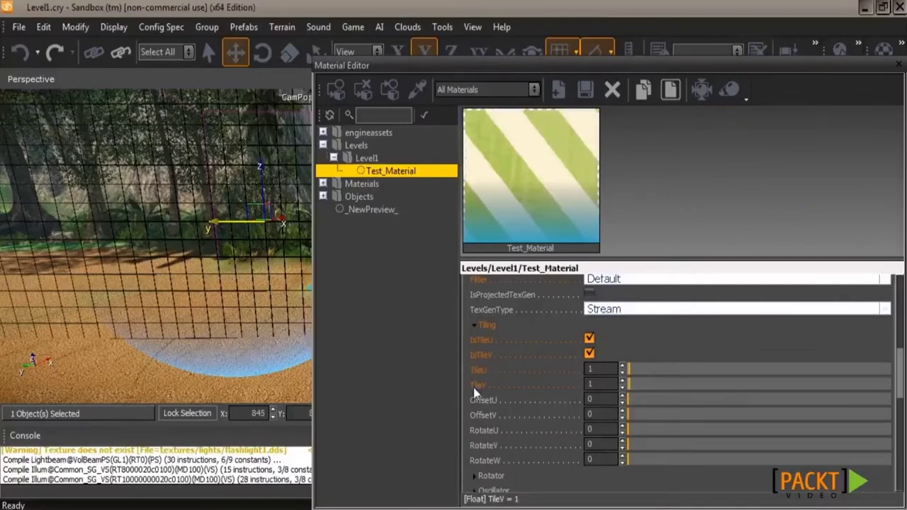
# Raise TileV to 2.2, bring it back to 1, and collapse Tiling
pyautogui.moveTo(621, 385); pyautogui.dragTo(617, 282)
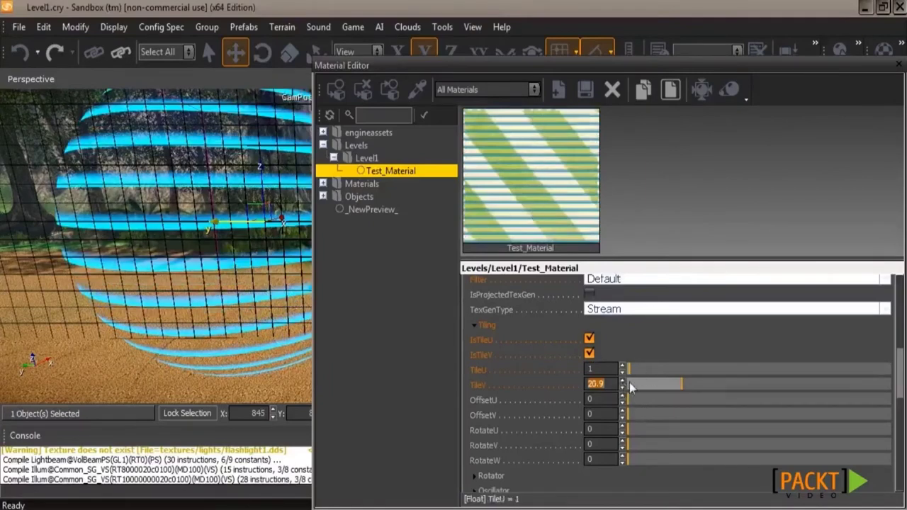
pyautogui.moveTo(622, 384)
pyautogui.mouseDown()
pyautogui.moveTo(619, 462)
pyautogui.moveTo(623, 380)
pyautogui.mouseUp()
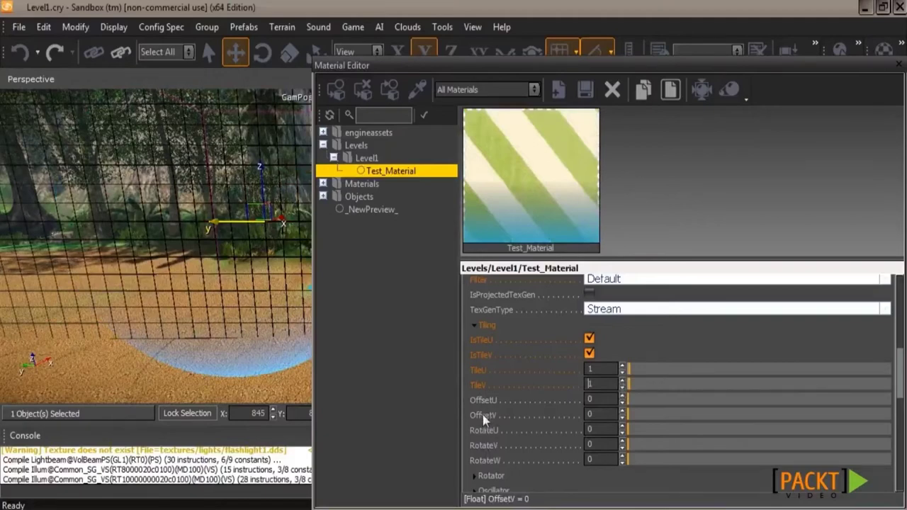
pyautogui.click(472, 325)
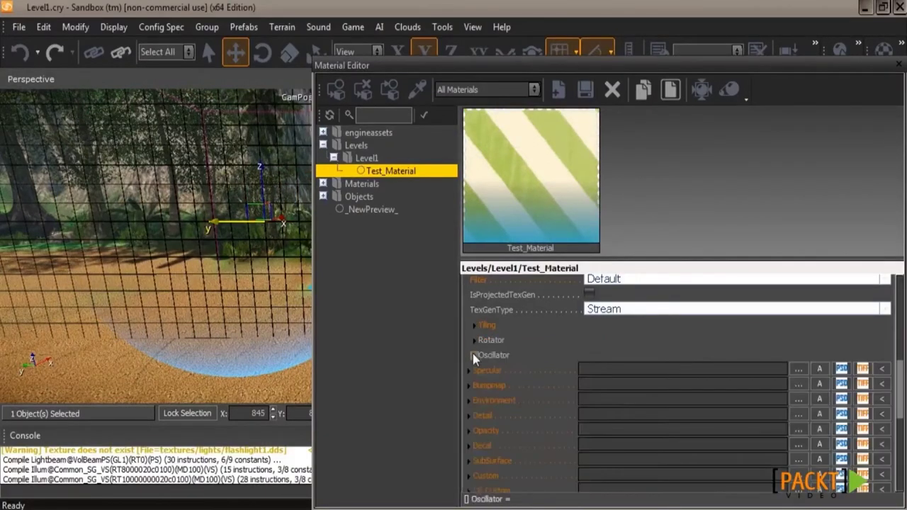
# Set TypeV oscillation to Constant Moving with rate 0.5, phase 0.4 and amplitude 0.7
pyautogui.click(473, 354)
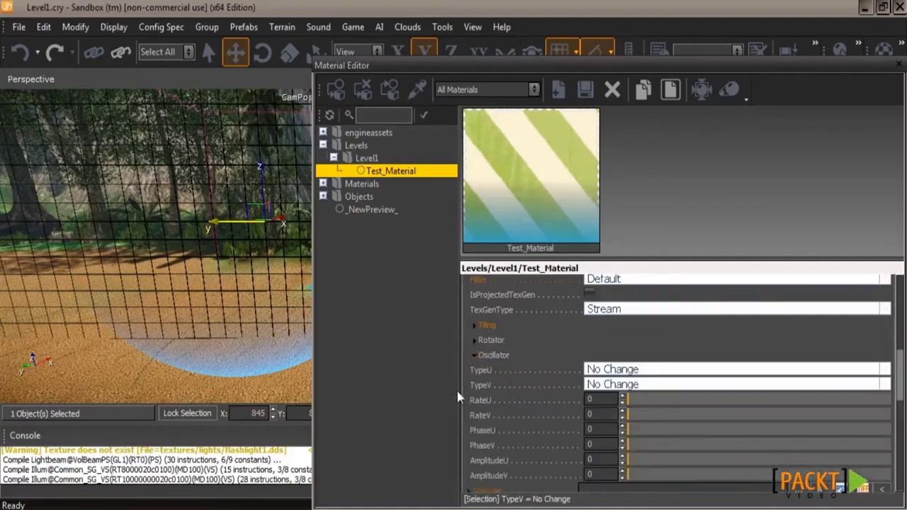
pyautogui.click(622, 385)
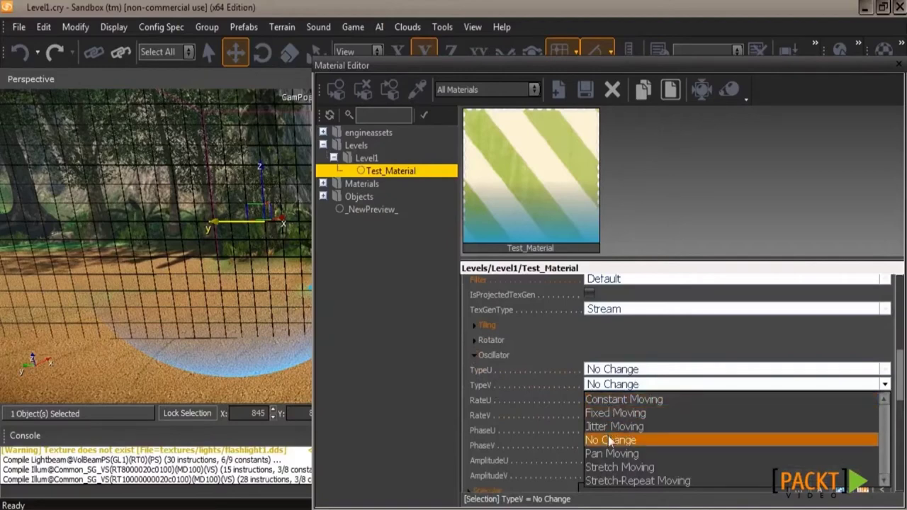
pyautogui.click(611, 401)
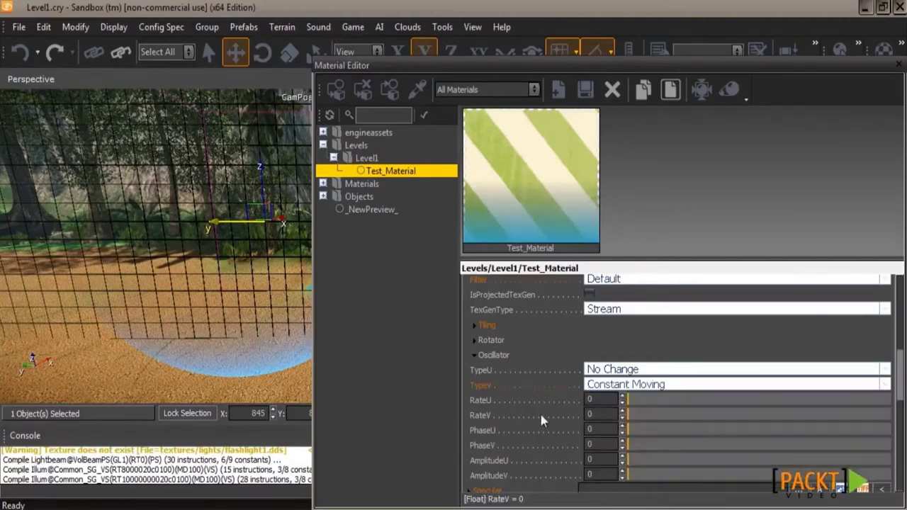
pyautogui.click(599, 415)
pyautogui.write('0.5')
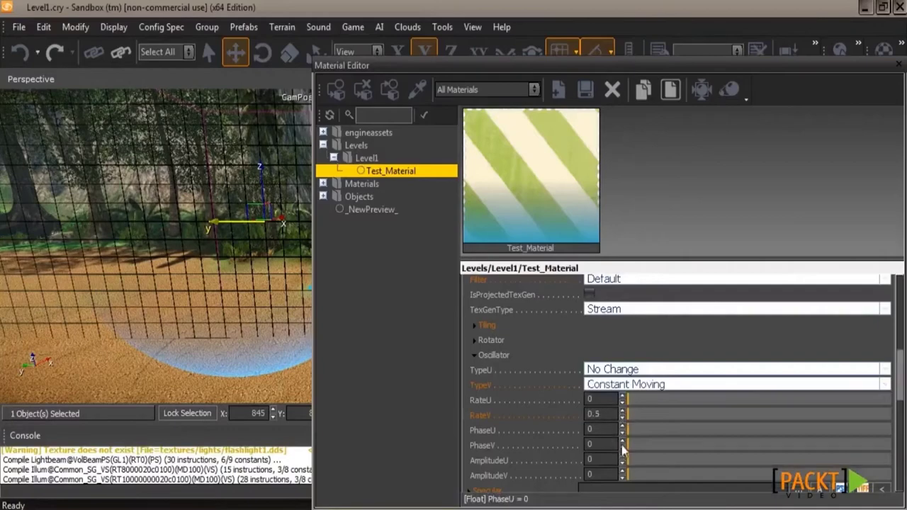
pyautogui.click(622, 441)
pyautogui.click(624, 473)
pyautogui.click(623, 471)
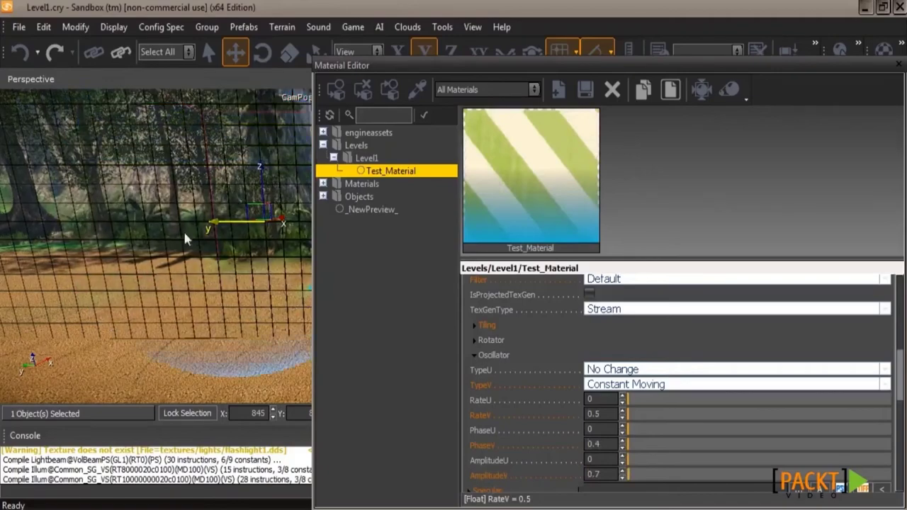
# Set the TypeU oscillation to Constant Moving as well
pyautogui.click(610, 384)
pyautogui.click(606, 385)
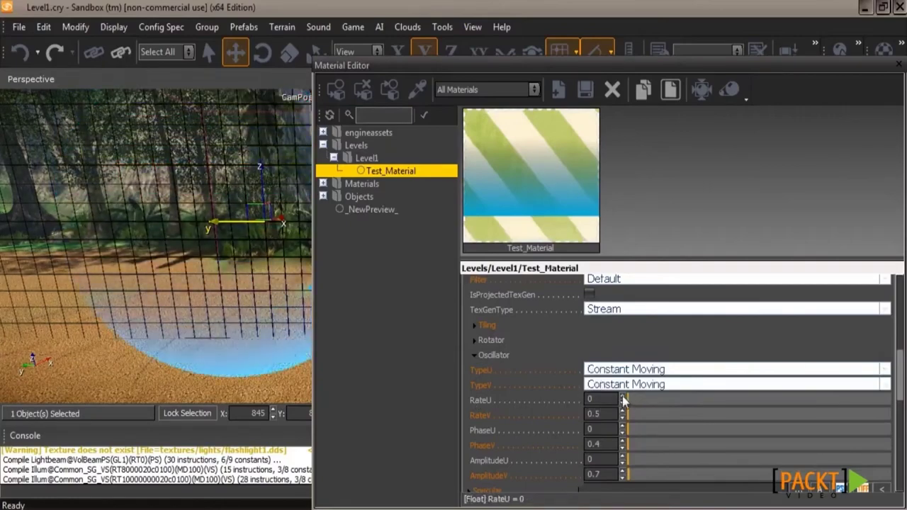
pyautogui.scroll(7, 623, 396)
pyautogui.scroll(2, 622, 427)
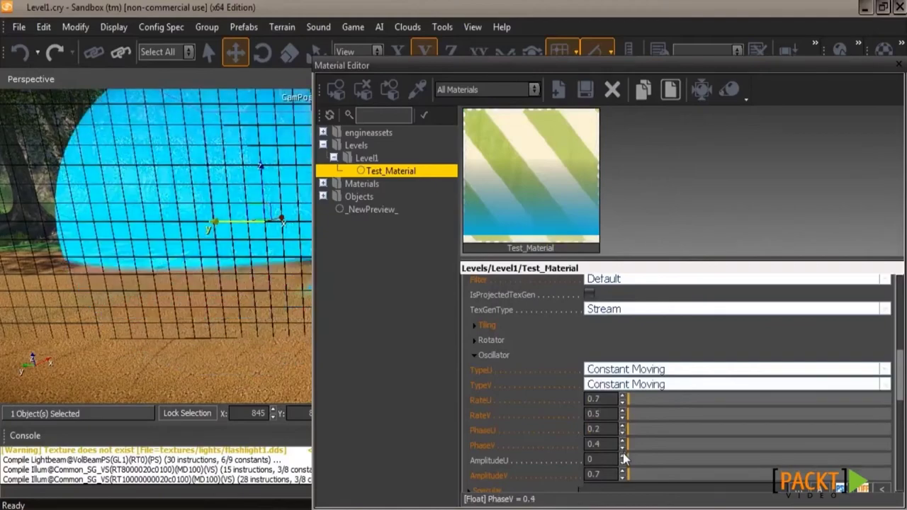
pyautogui.scroll(3, 622, 460)
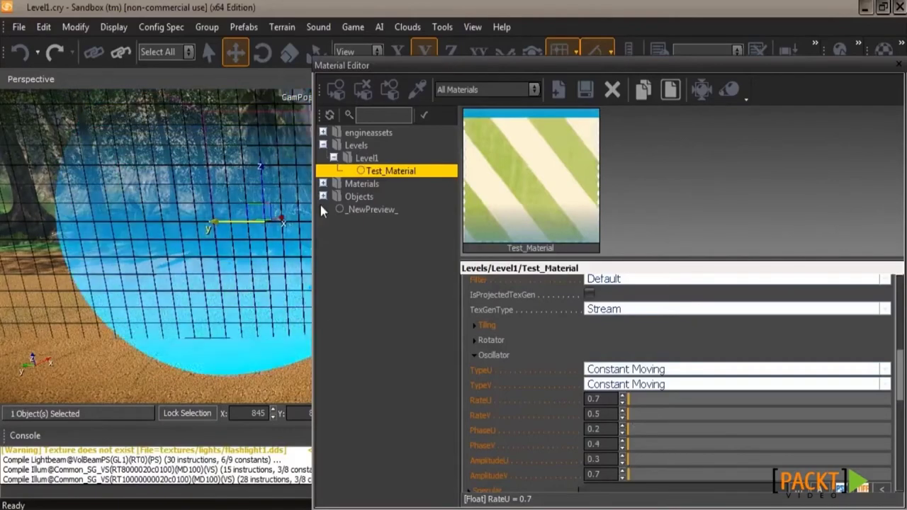
# Reset TypeU and TypeV to No Change and collapse the Oscillator and Diffuse sections
pyautogui.click(597, 368)
pyautogui.click(615, 430)
pyautogui.click(612, 391)
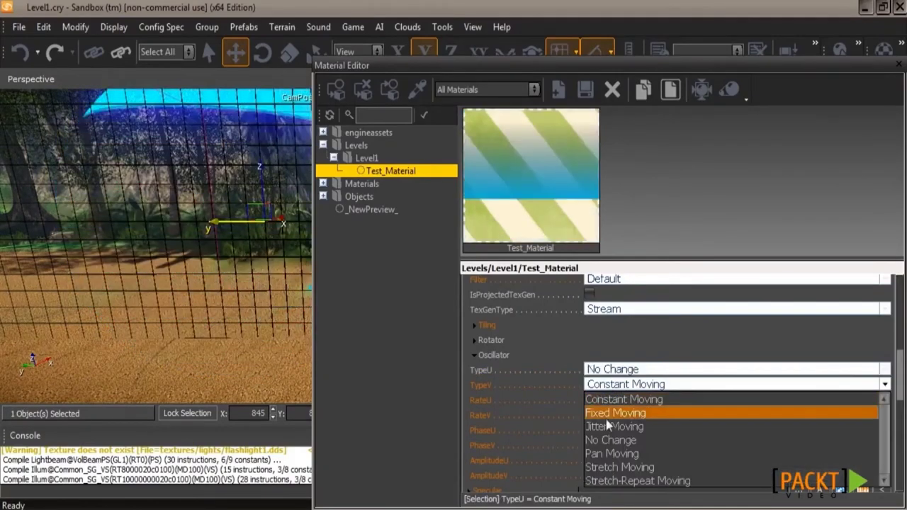
pyautogui.click(609, 441)
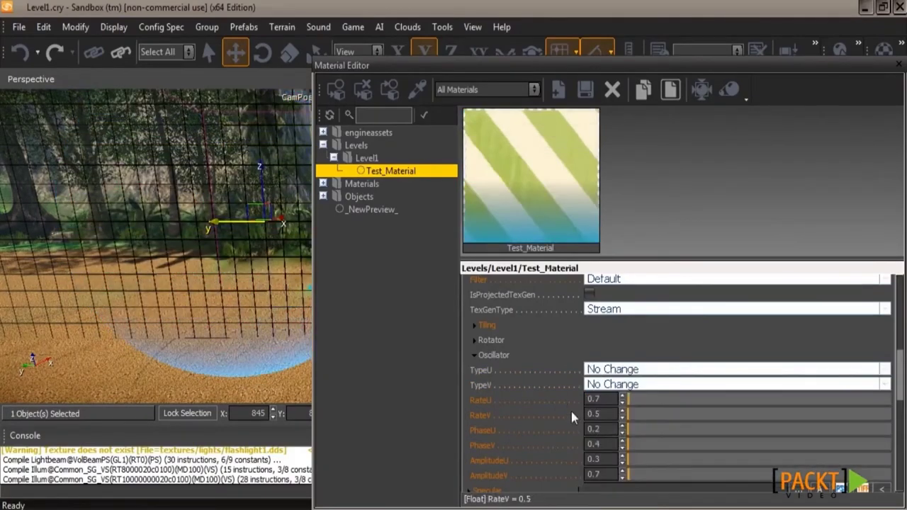
pyautogui.click(473, 356)
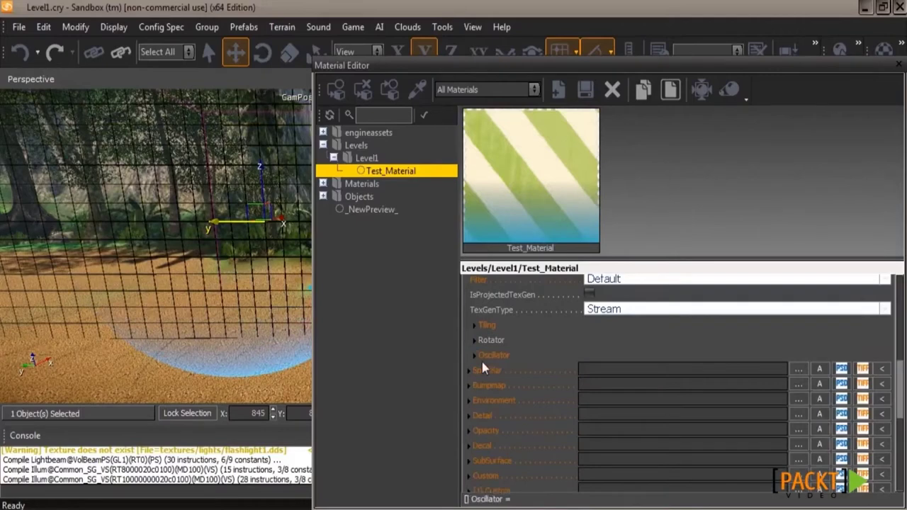
pyautogui.scroll(3, 902, 397)
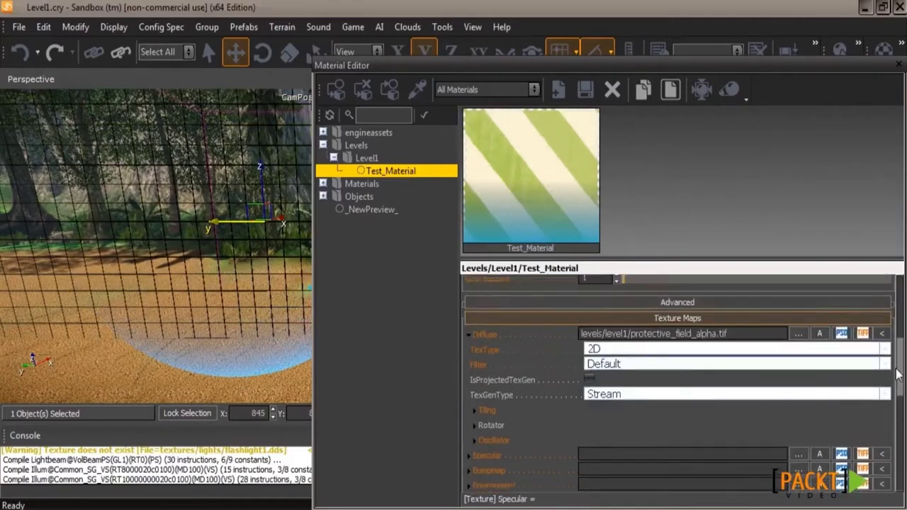
pyautogui.click(468, 337)
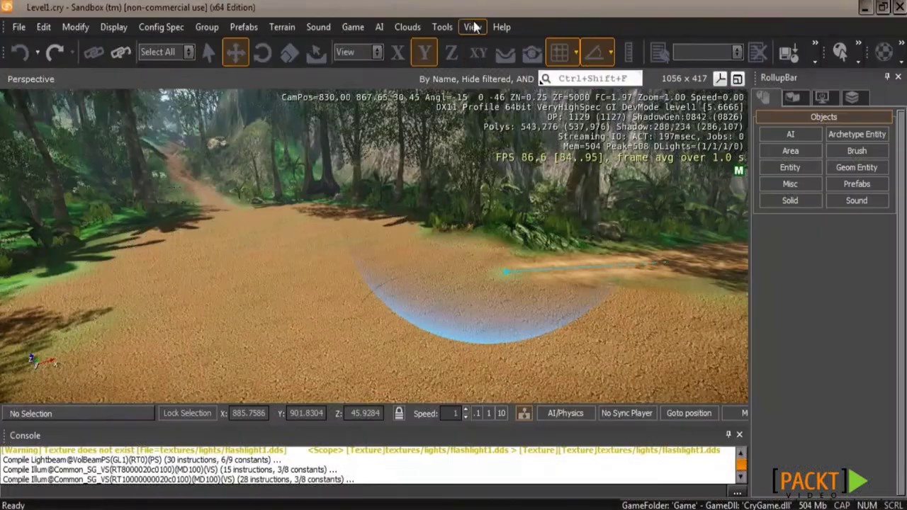
# Open the Flow Graph editor from the view panes and create a new graph
pyautogui.click(473, 27)
pyautogui.moveTo(496, 44)
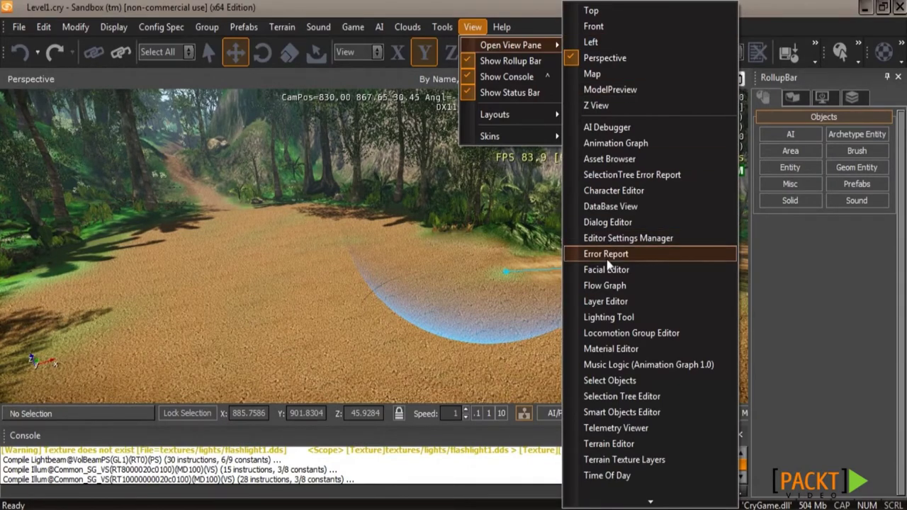
pyautogui.click(588, 287)
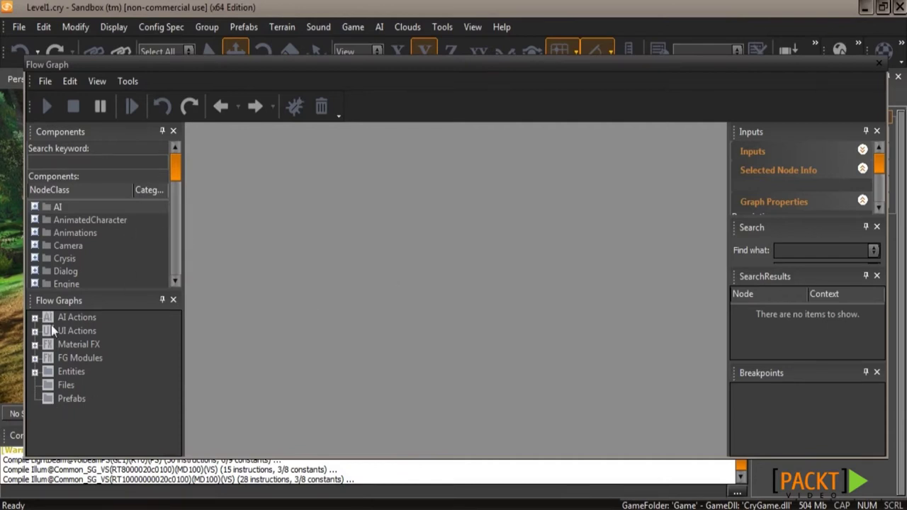
pyautogui.click(45, 83)
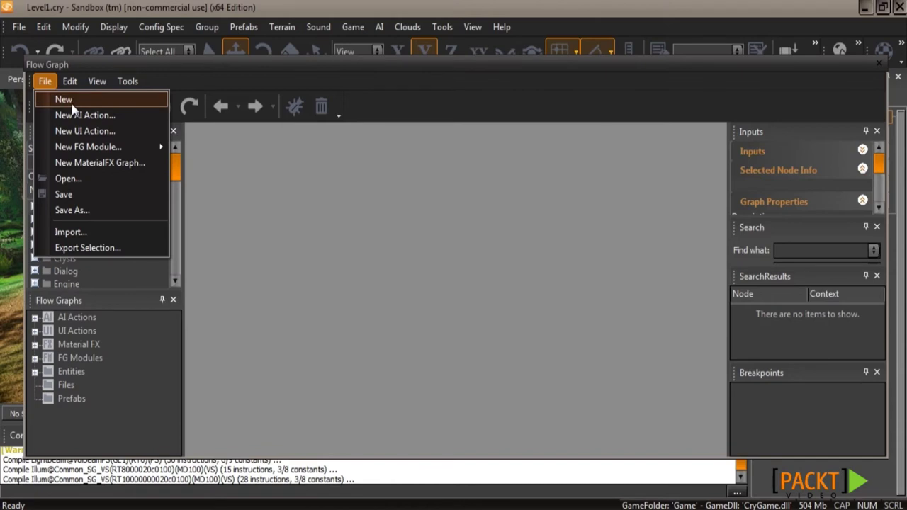
pyautogui.click(56, 100)
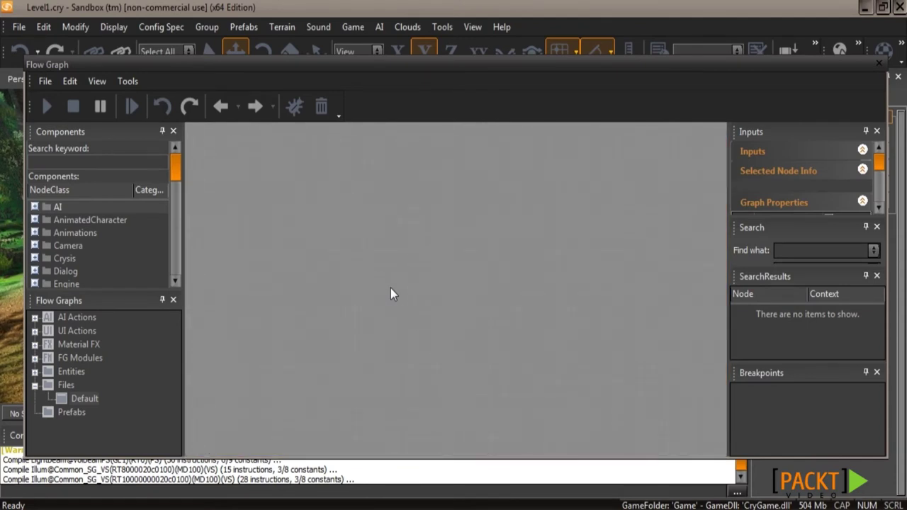
# Rename the Default graph to 'Test FG1' and select it for editing
pyautogui.rightClick(78, 398)
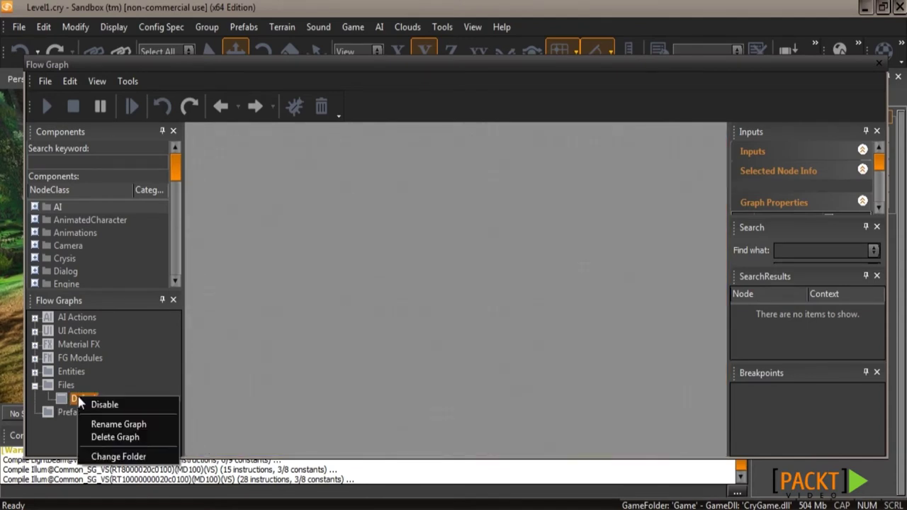
pyautogui.click(108, 424)
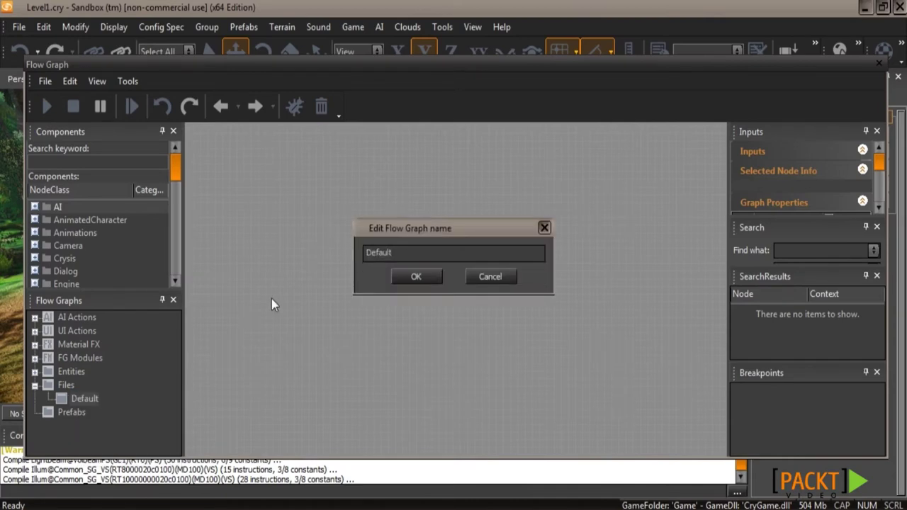
pyautogui.press('BackSpace')
pyautogui.press('BackSpace')
pyautogui.press('BackSpace')
pyautogui.press('BackSpace')
pyautogui.press('BackSpace')
pyautogui.press('BackSpace')
pyautogui.press('BackSpace')
pyautogui.write('Test FG1')
pyautogui.click(426, 282)
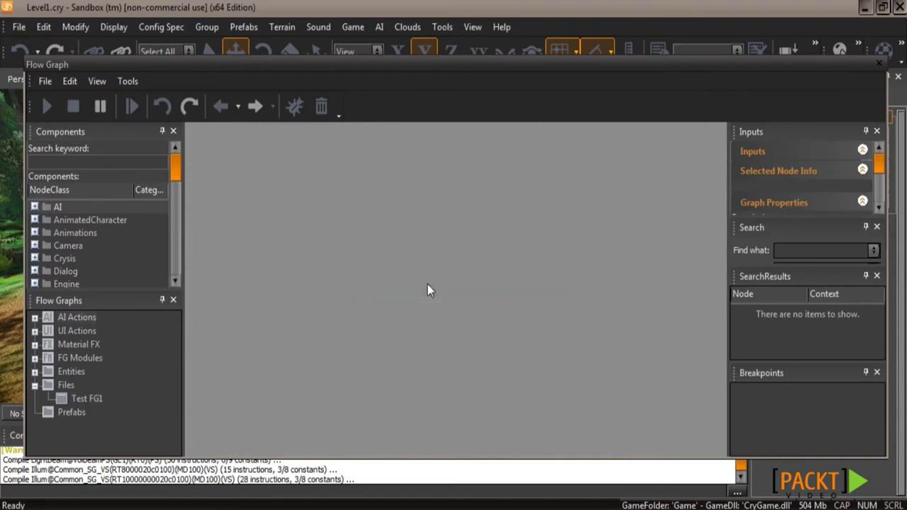
pyautogui.click(84, 400)
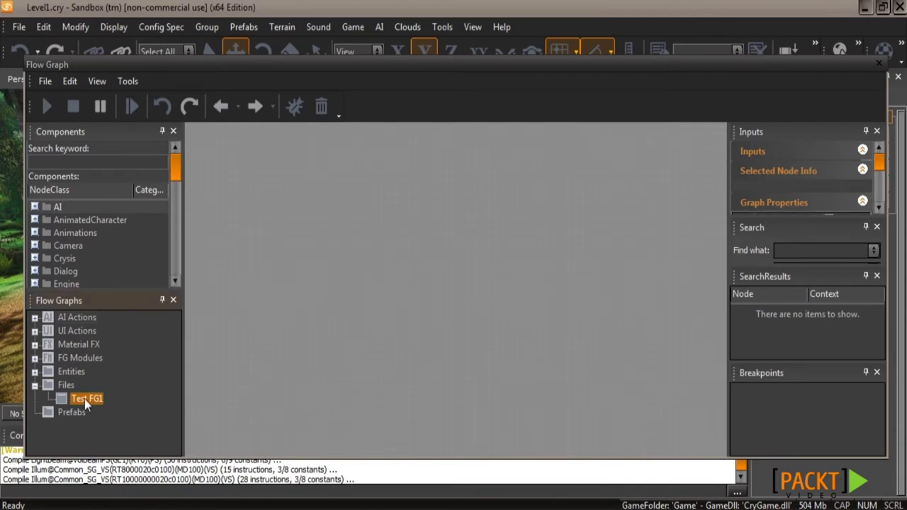
# Add a Start node to the Test FG1 canvas
pyautogui.rightClick(356, 254)
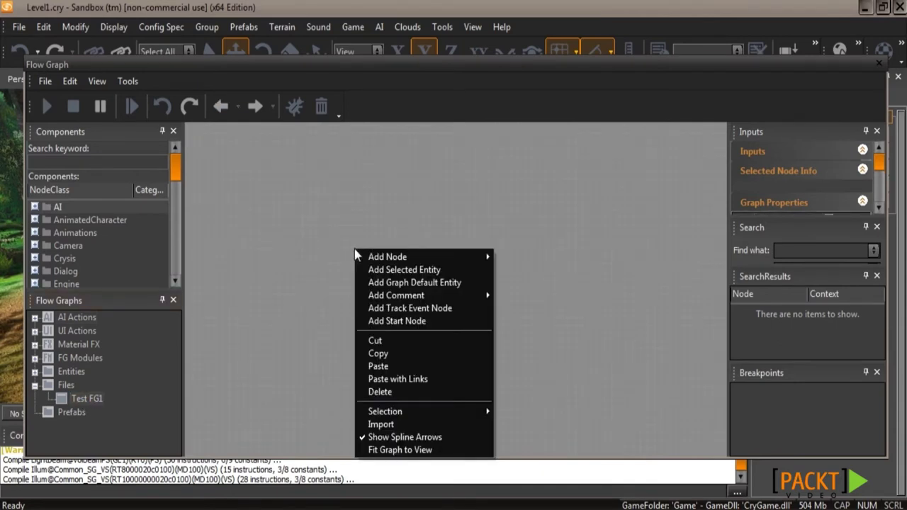
pyautogui.moveTo(378, 261)
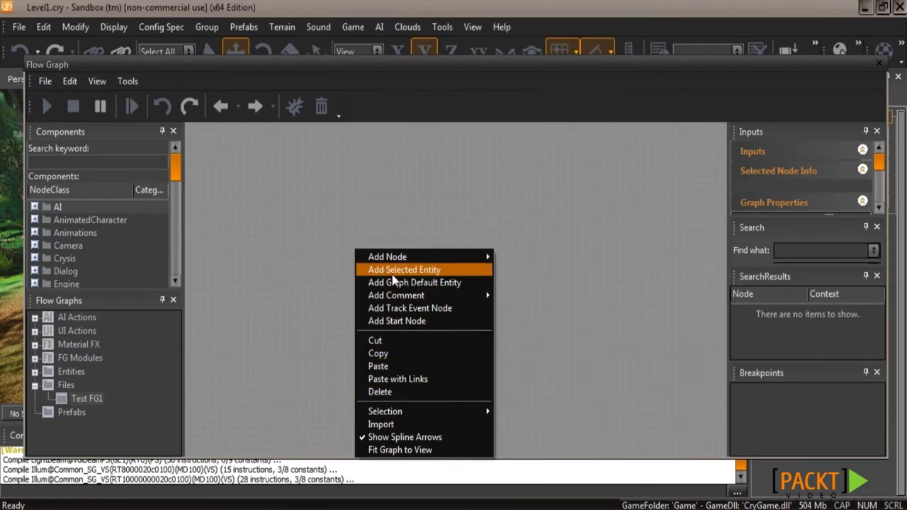
pyautogui.click(388, 320)
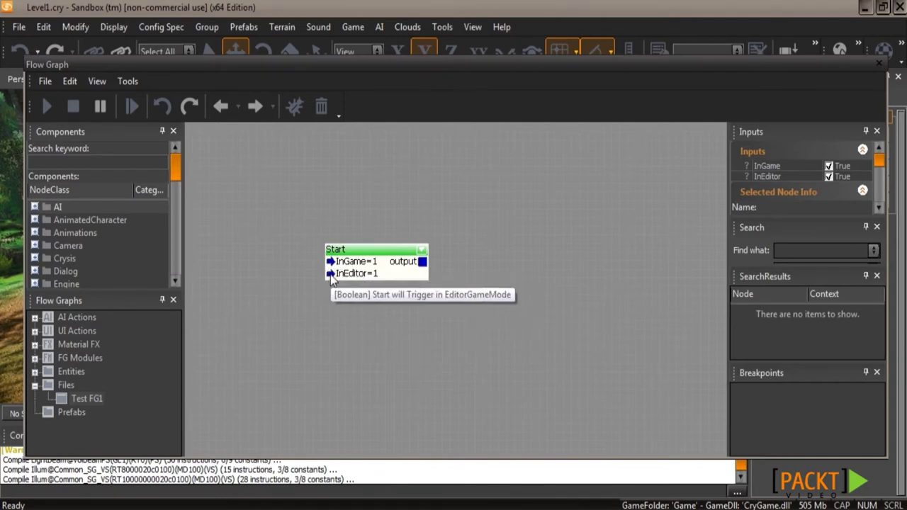
# Add an Input:Key node below the Start node
pyautogui.rightClick(415, 269)
pyautogui.click(387, 330)
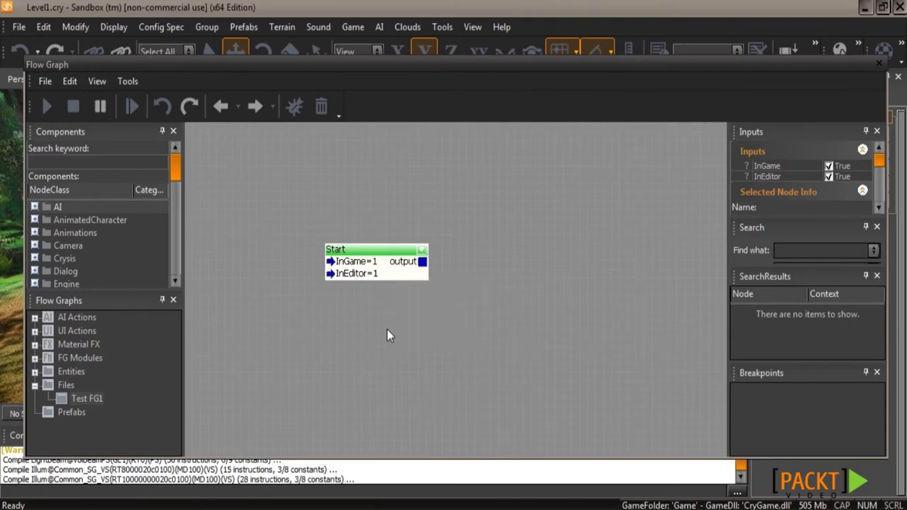
pyautogui.rightClick(387, 330)
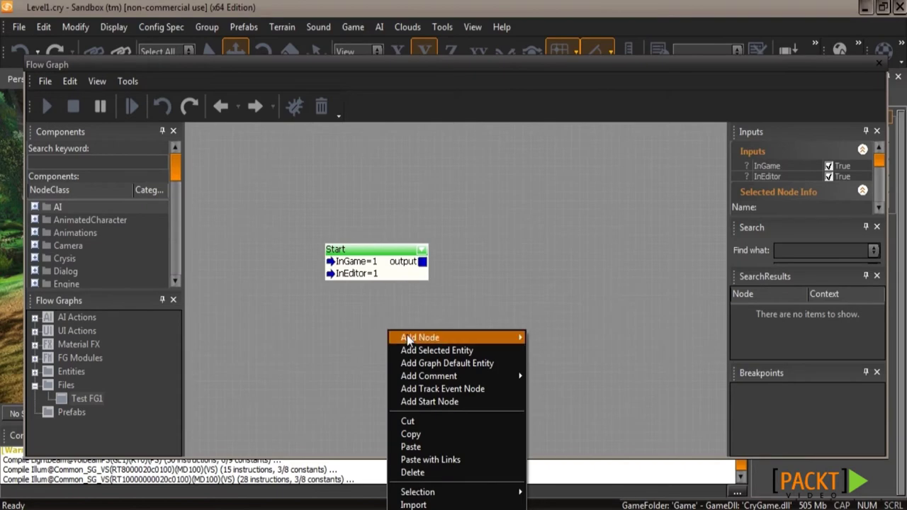
pyautogui.moveTo(506, 340)
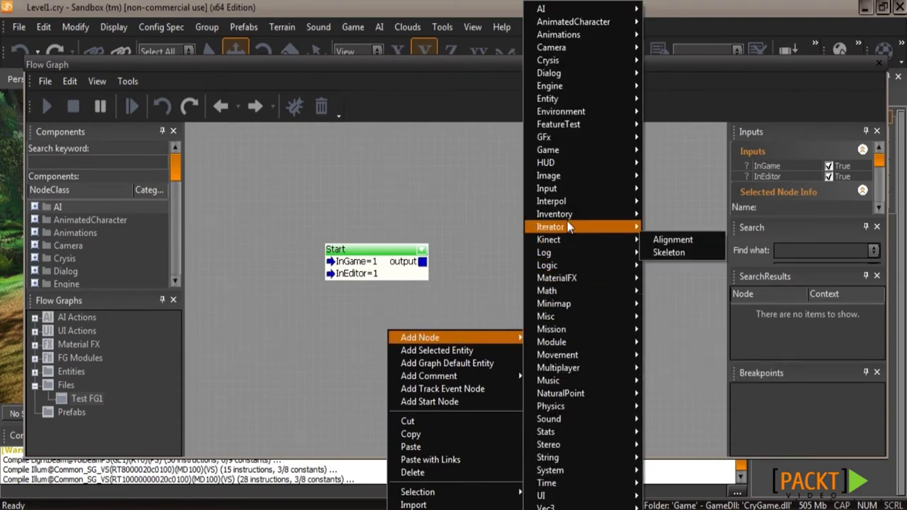
pyautogui.moveTo(581, 195)
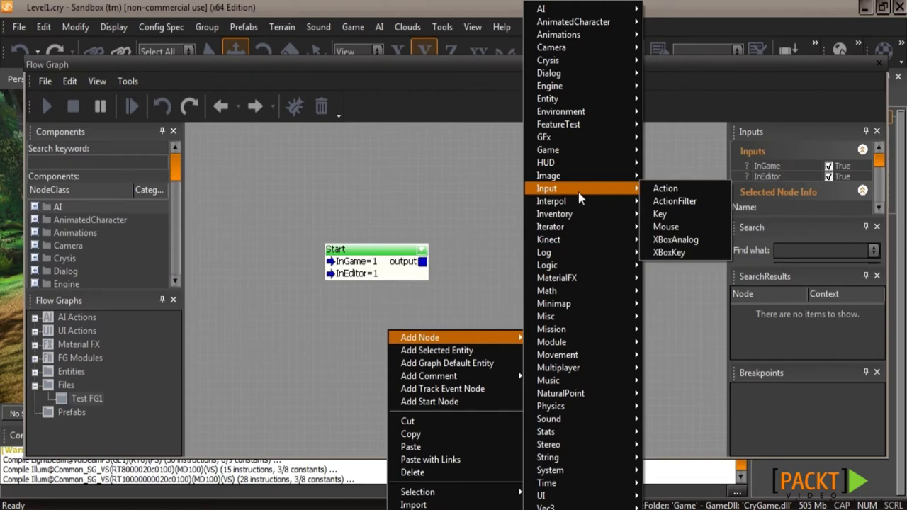
pyautogui.click(657, 214)
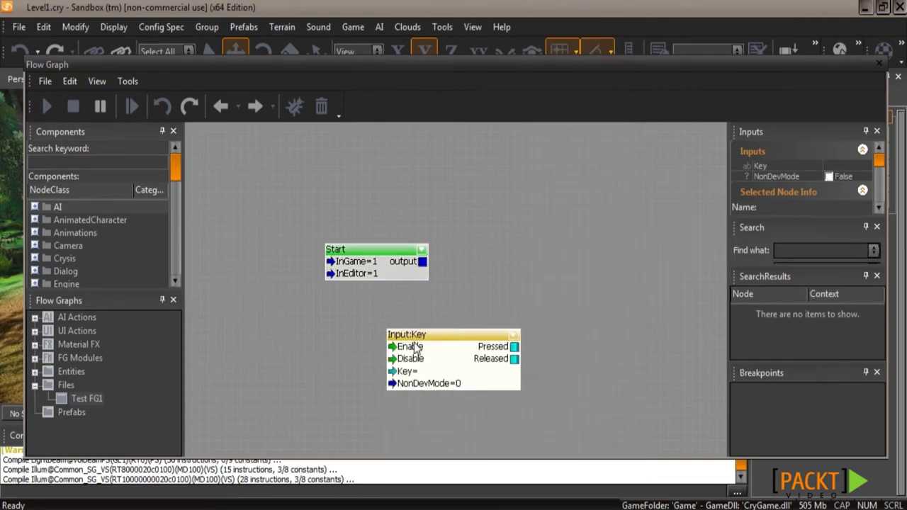
# Place the Input:Key node beside Start and set its Key to w
pyautogui.moveTo(430, 332); pyautogui.dragTo(540, 249)
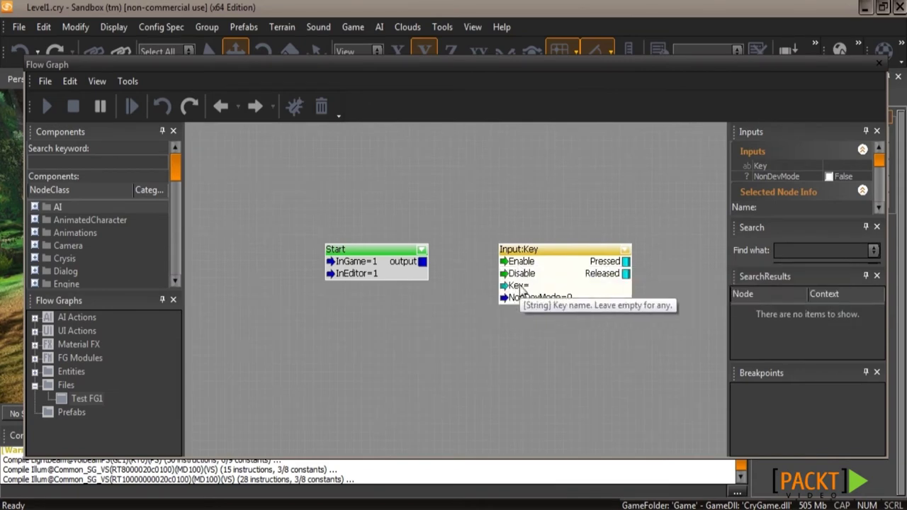
pyautogui.click(521, 286)
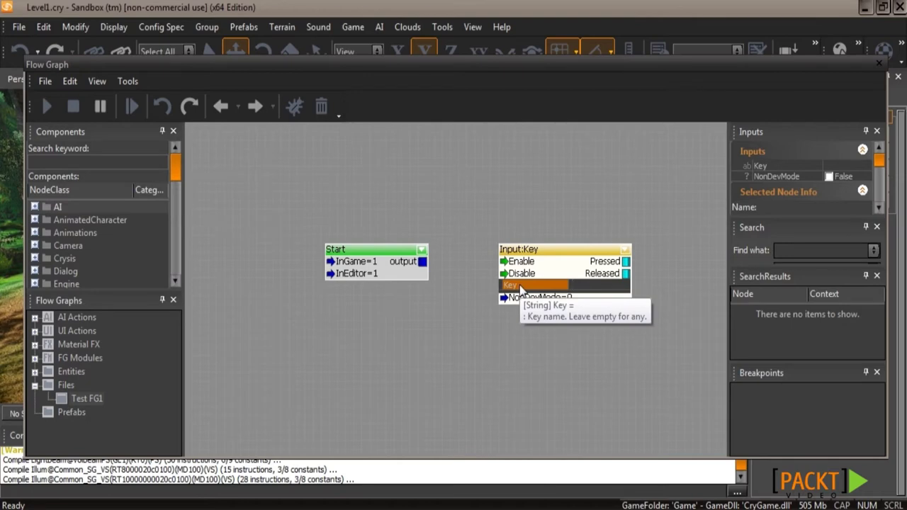
pyautogui.click(537, 365)
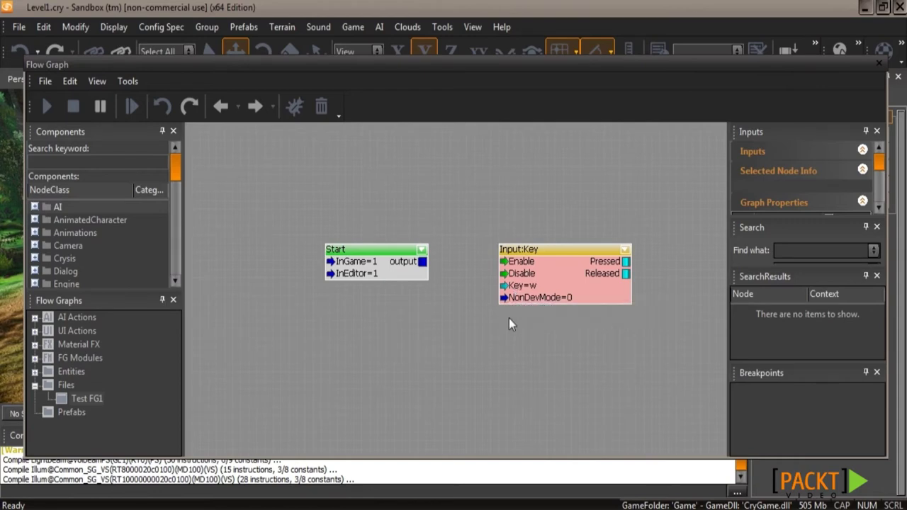
# Wire Start's output into both the Enable and Disable inputs of Input:Key
pyautogui.moveTo(423, 262); pyautogui.dragTo(501, 261)
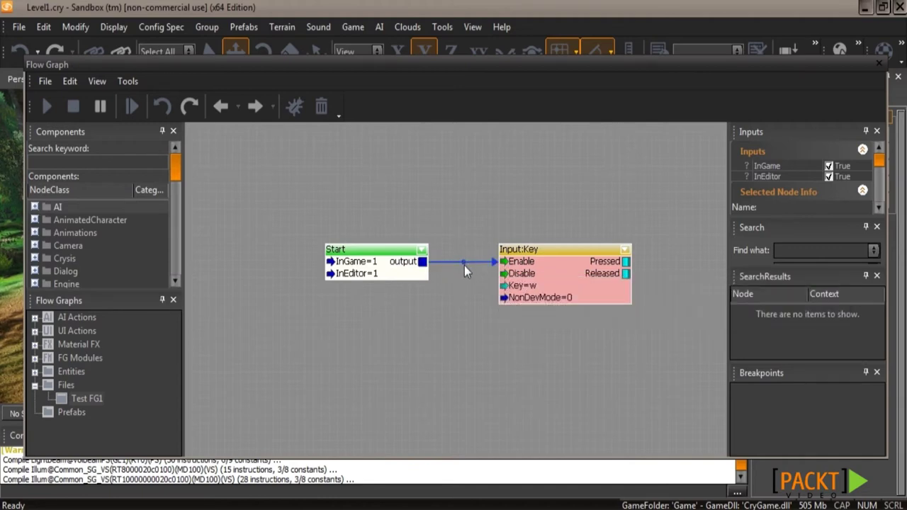
pyautogui.rightClick(464, 265)
pyautogui.click(490, 272)
pyautogui.moveTo(422, 261); pyautogui.dragTo(501, 261)
pyautogui.moveTo(423, 261); pyautogui.dragTo(504, 273)
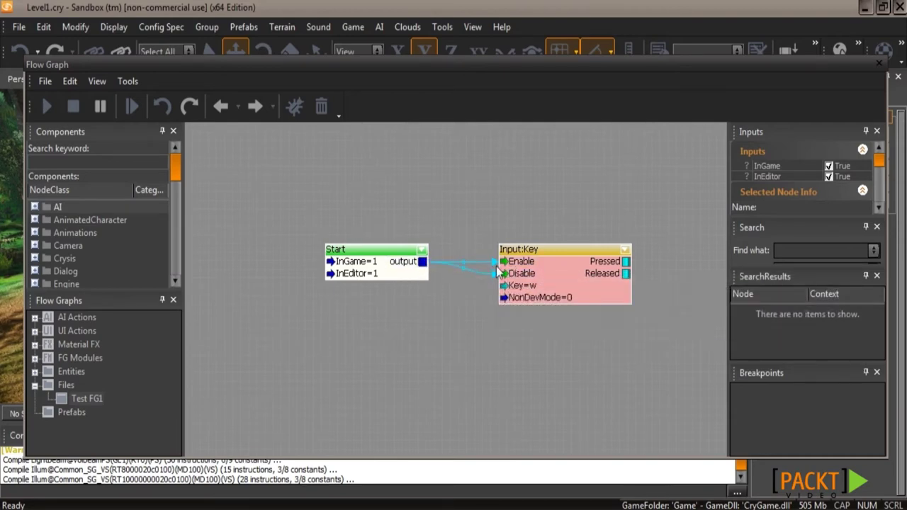
pyautogui.rightClick(464, 266)
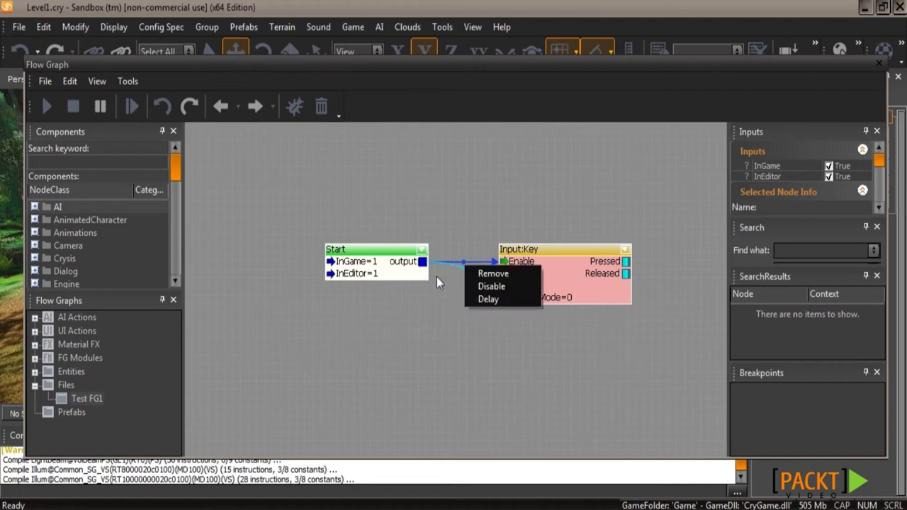
pyautogui.click(500, 264)
# Reposition the nodes and remove the Start-to-Disable link, leaving only Enable wired
pyautogui.moveTo(544, 248); pyautogui.dragTo(597, 230)
pyautogui.moveTo(359, 256)
pyautogui.mouseDown()
pyautogui.moveTo(372, 239)
pyautogui.moveTo(365, 264)
pyautogui.mouseUp()
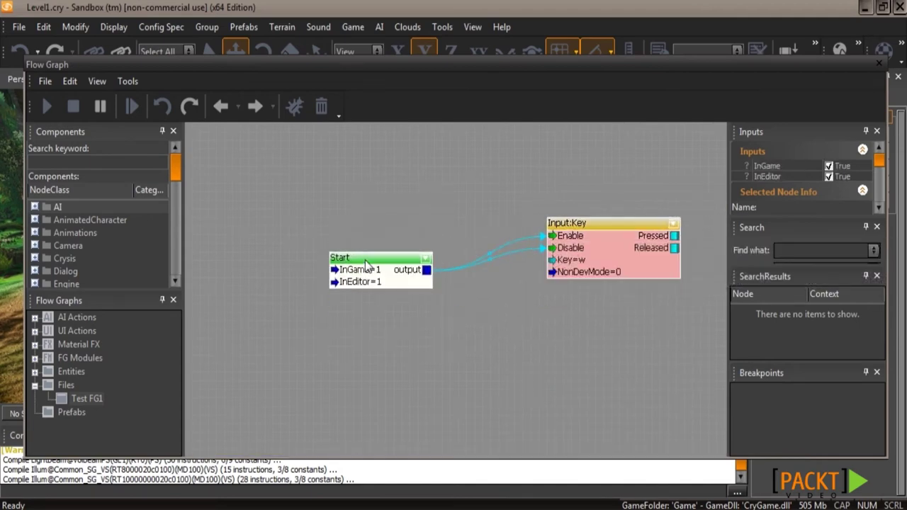
pyautogui.moveTo(597, 223); pyautogui.dragTo(582, 248)
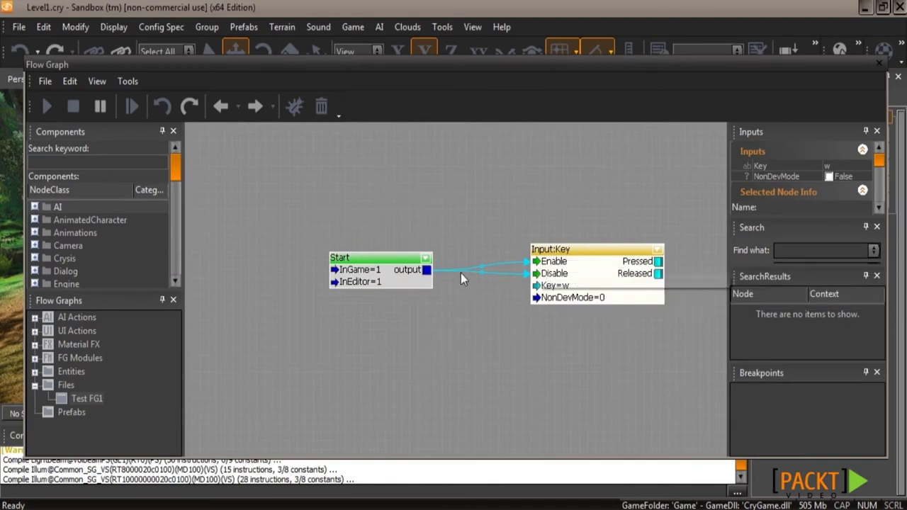
pyautogui.rightClick(486, 275)
pyautogui.click(500, 278)
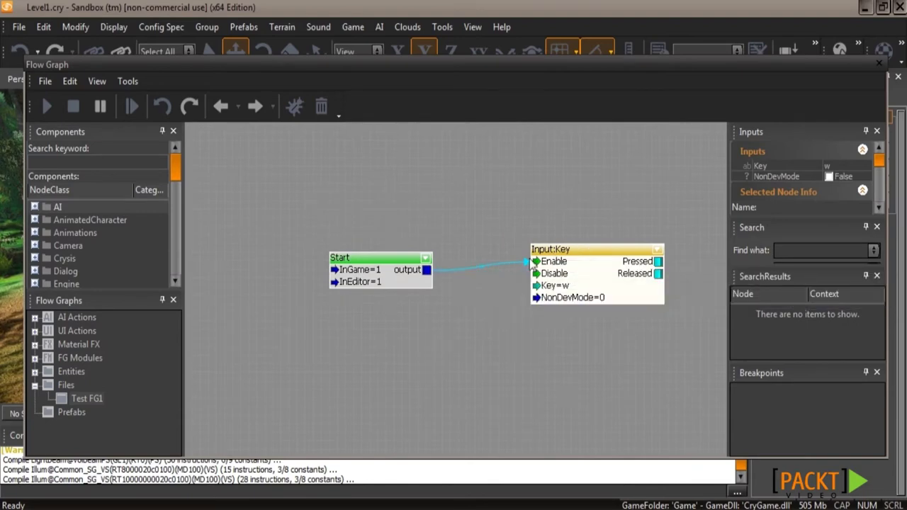
# Browse the graph canvas context menu twice without adding anything
pyautogui.rightClick(447, 204)
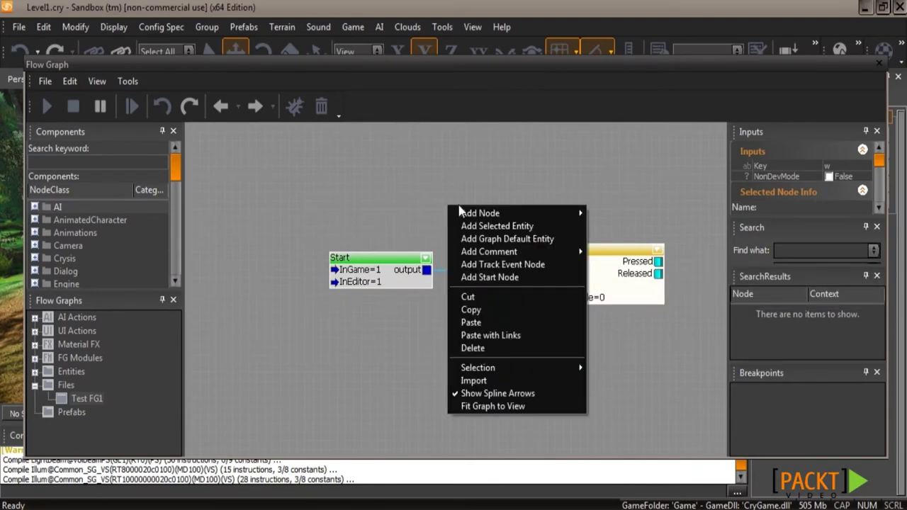
pyautogui.moveTo(465, 211)
pyautogui.moveTo(523, 370)
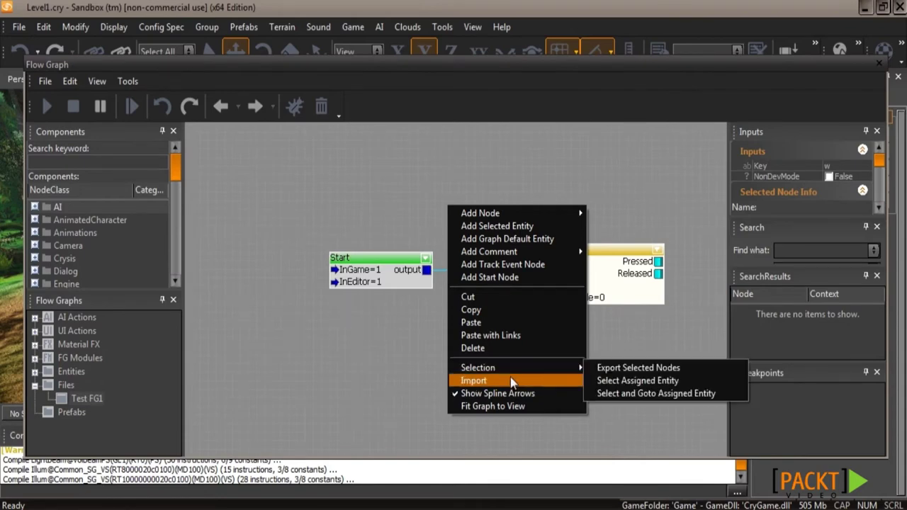
pyautogui.click(366, 353)
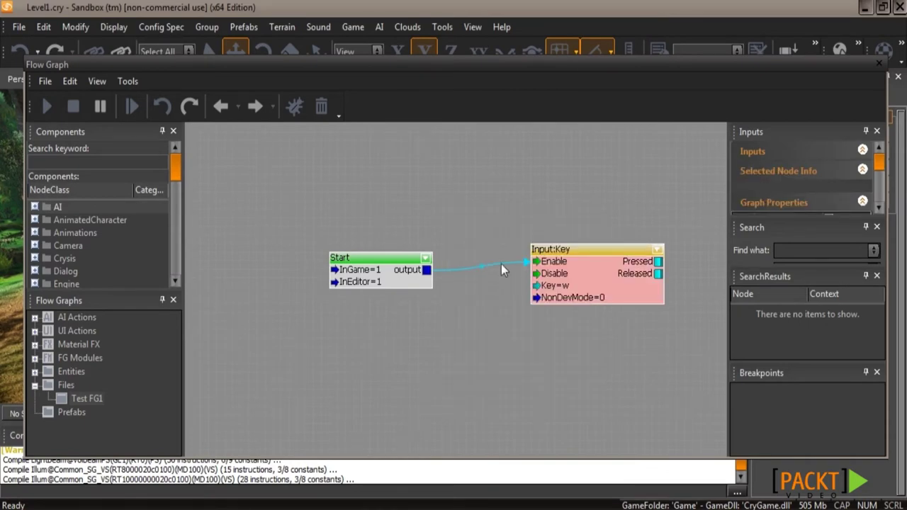
pyautogui.rightClick(443, 331)
pyautogui.moveTo(474, 349)
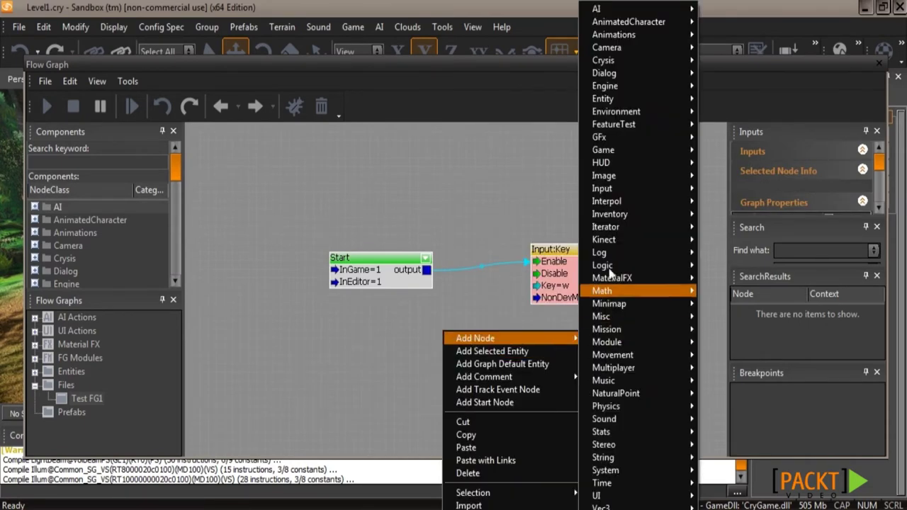
pyautogui.click(367, 330)
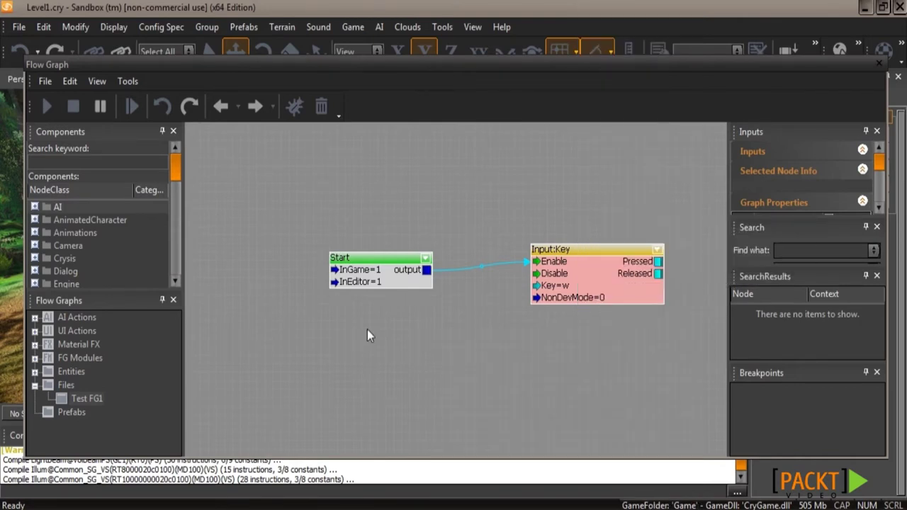
# Add a simple comment reading 'Example FG' and place it above the Start and Input:Key nodes
pyautogui.rightClick(455, 319)
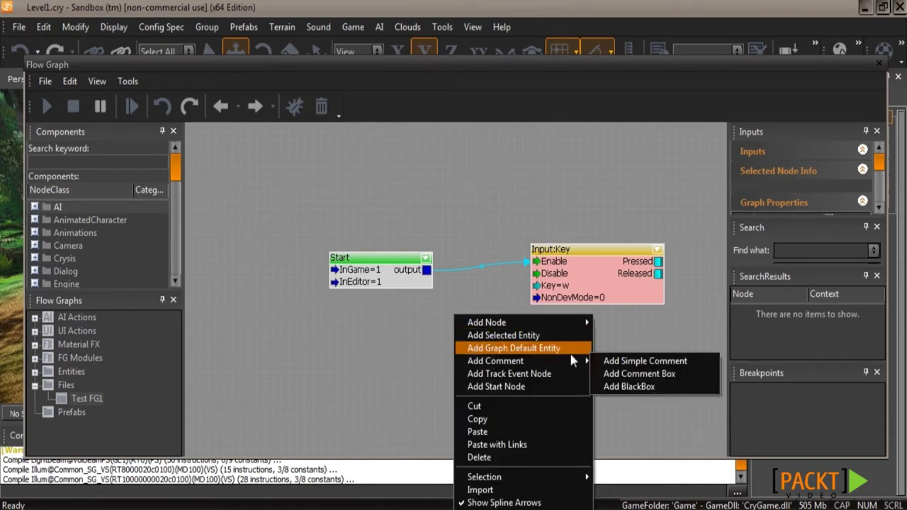
pyautogui.click(611, 362)
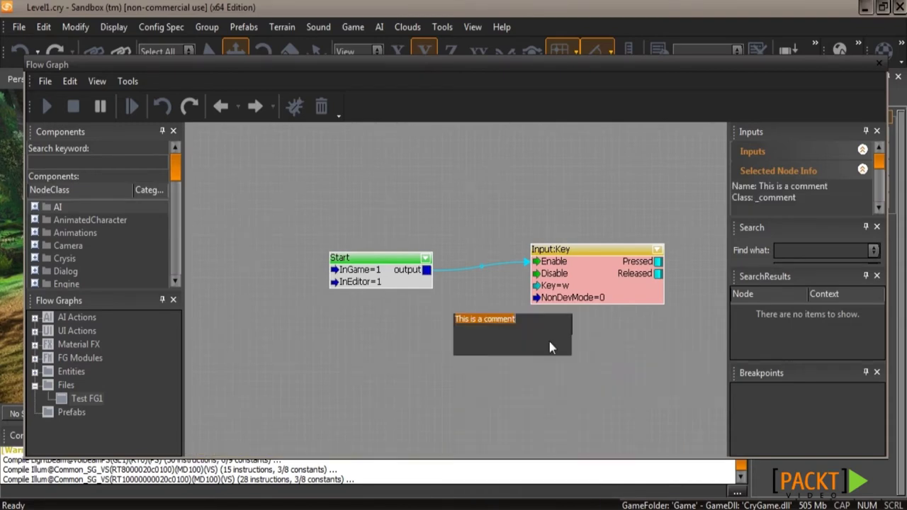
pyautogui.doubleClick(500, 335)
pyautogui.write('Example FG')
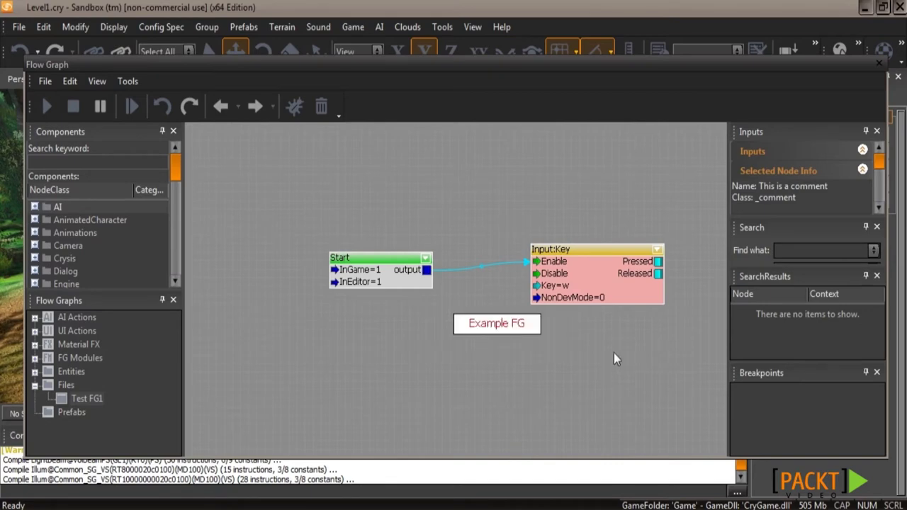
pyautogui.press('Return')
pyautogui.moveTo(488, 329); pyautogui.dragTo(500, 232)
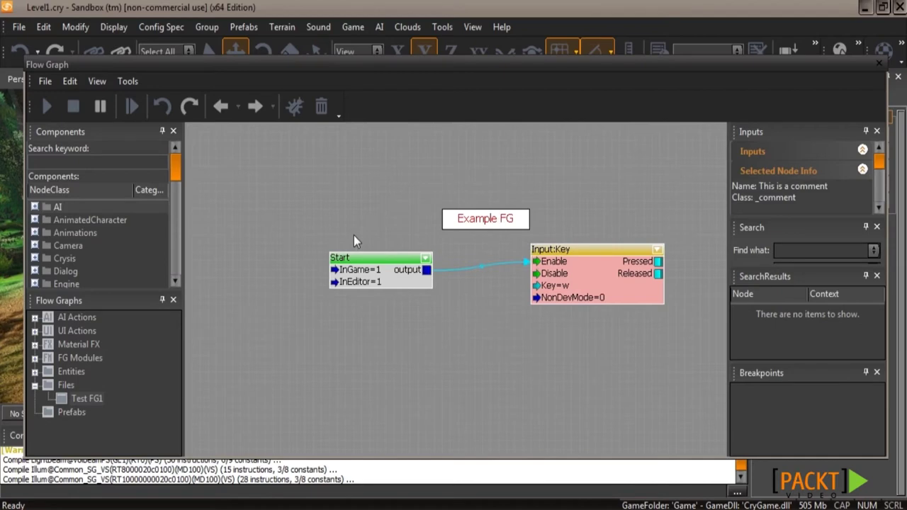
pyautogui.click(256, 180)
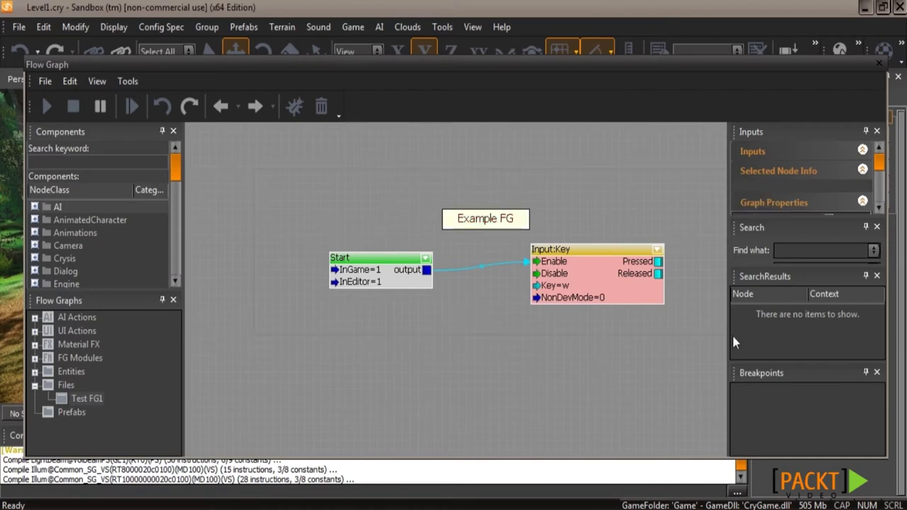
pyautogui.click(409, 378)
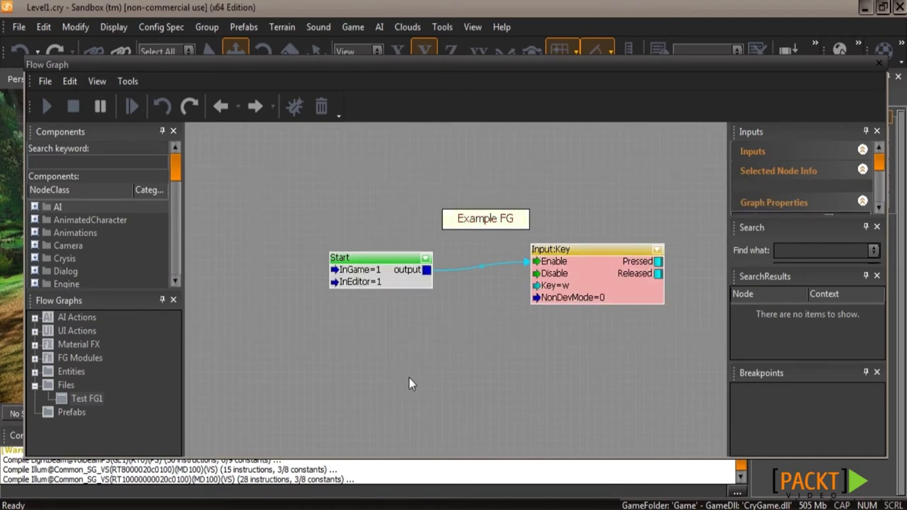
# Save the flow graph as Test FG1.xml in the Game\Levels\Level1 folder
pyautogui.click(45, 82)
pyautogui.click(64, 194)
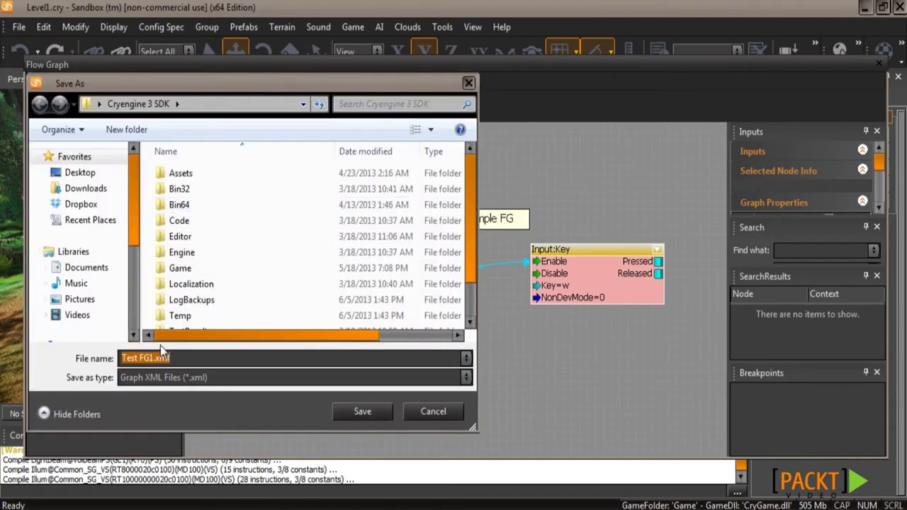
pyautogui.click(201, 272)
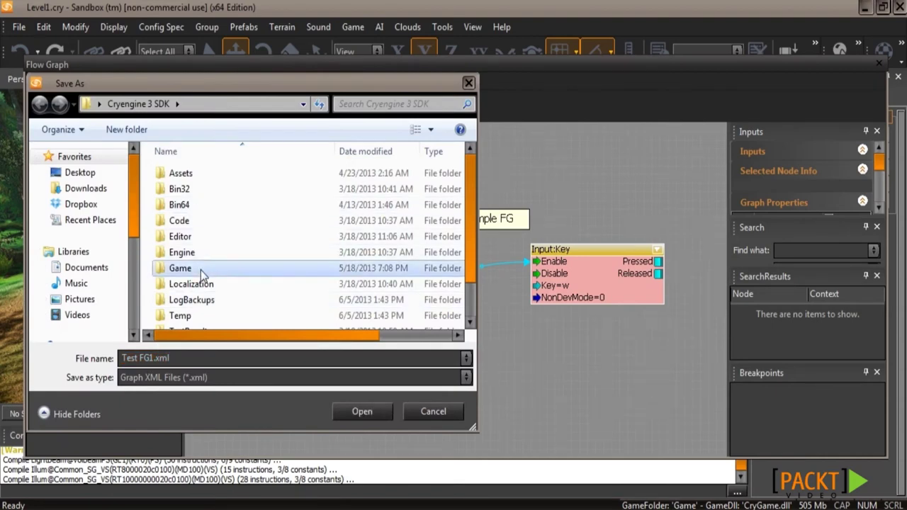
pyautogui.doubleClick(200, 272)
pyautogui.doubleClick(182, 220)
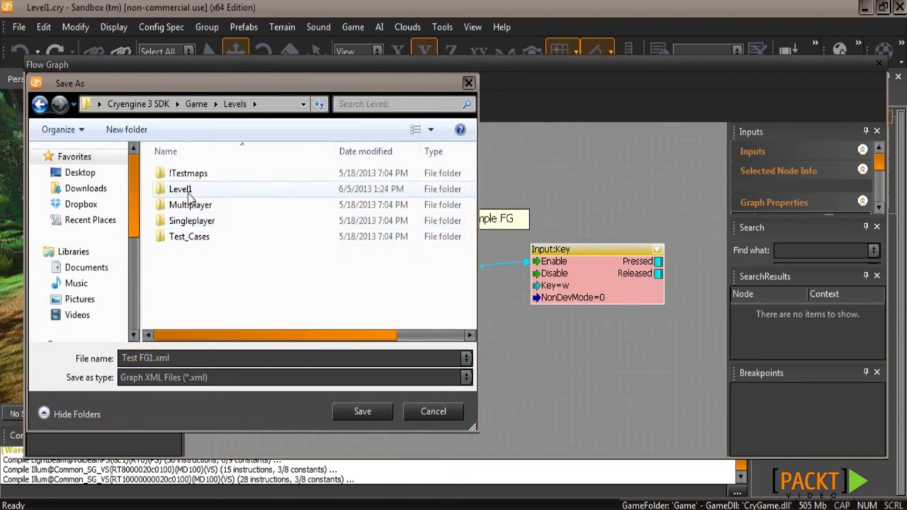
pyautogui.doubleClick(189, 194)
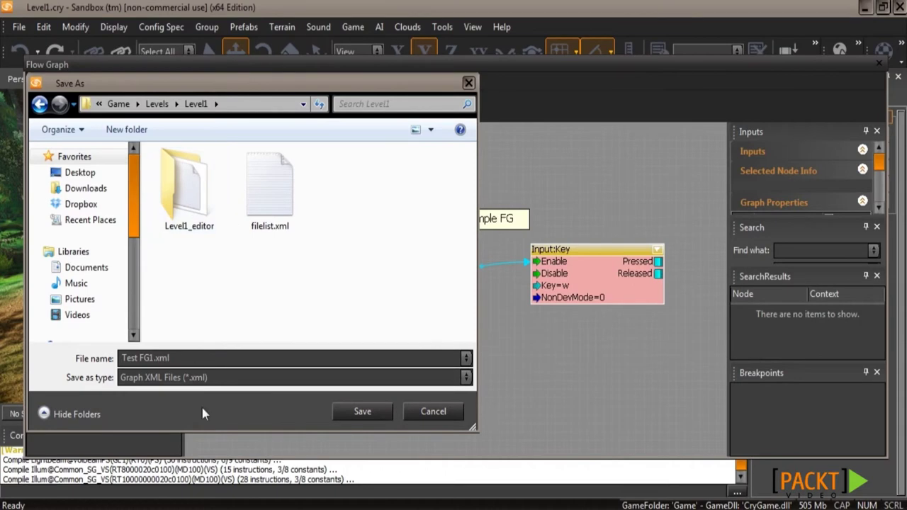
pyautogui.click(361, 413)
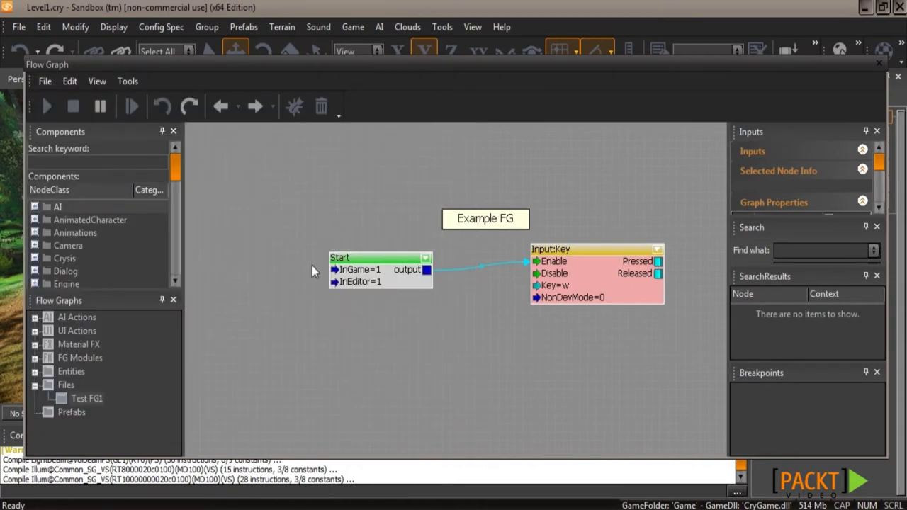
# Delete the Test FG1 graph from the Flow Graph editor's graph list
pyautogui.rightClick(89, 399)
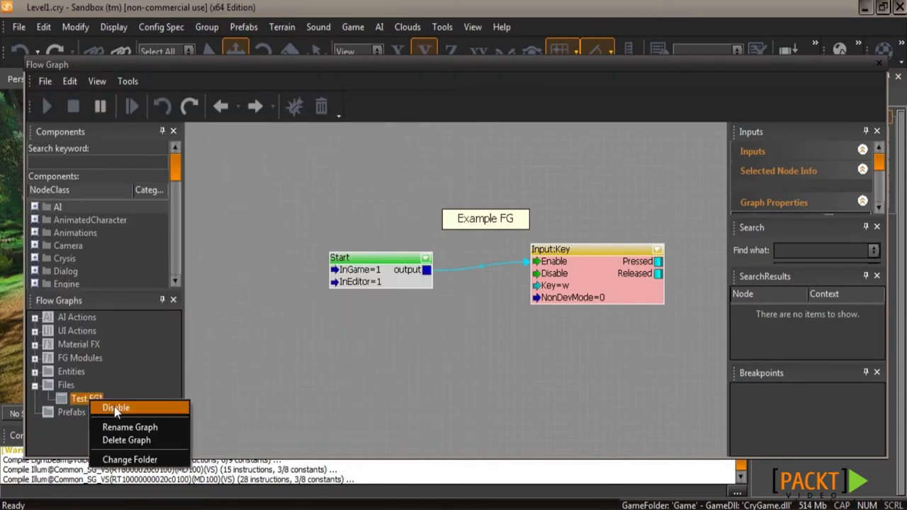
pyautogui.click(122, 441)
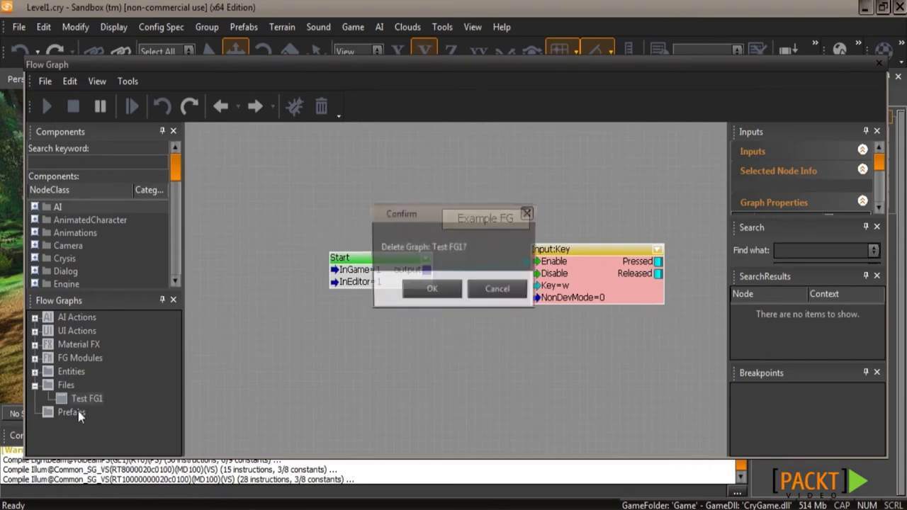
pyautogui.click(418, 292)
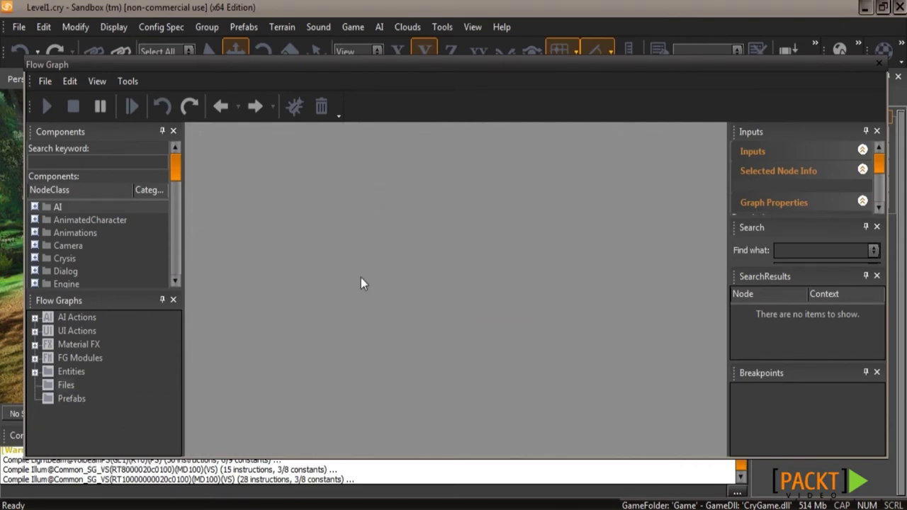
# Load Test FG1.xml back from the Game\Levels\Level1 folder
pyautogui.click(44, 80)
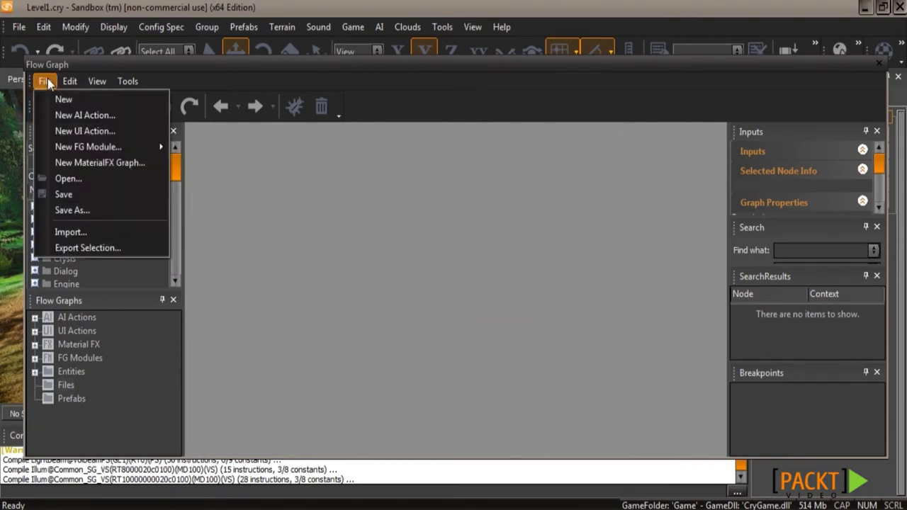
pyautogui.click(83, 177)
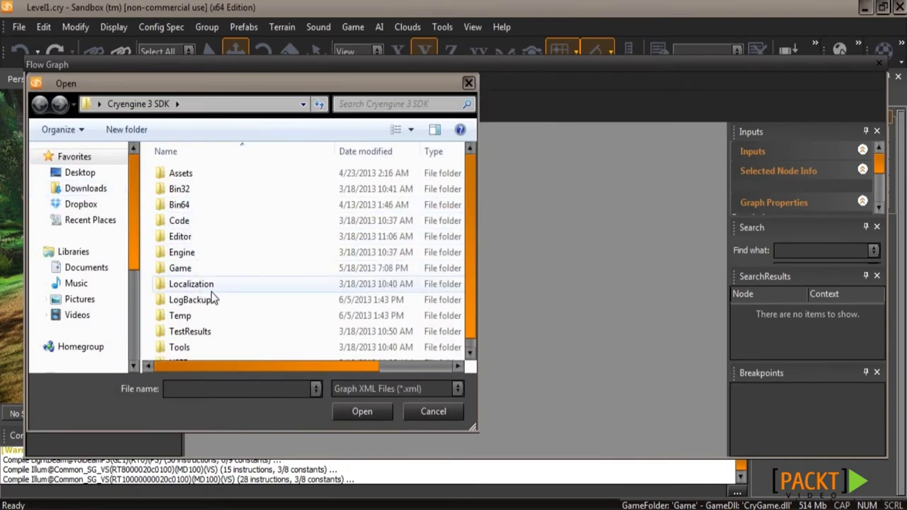
pyautogui.doubleClick(178, 268)
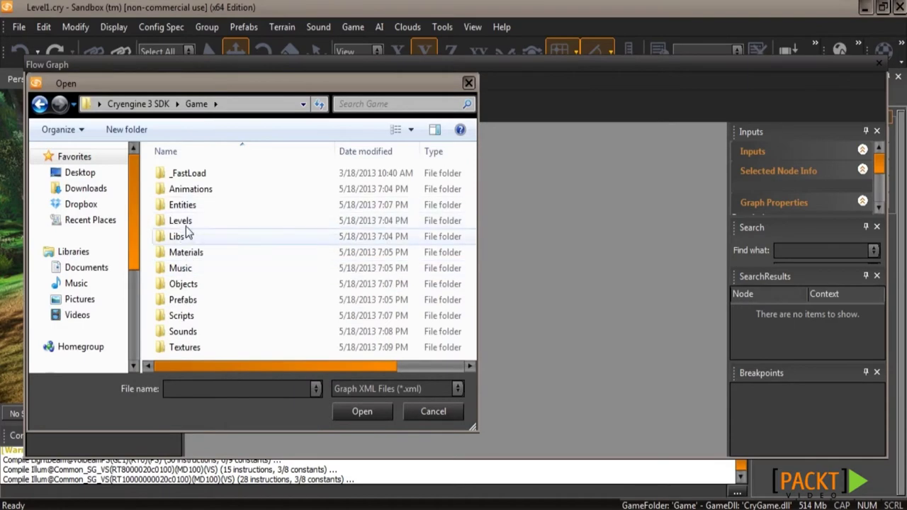
pyautogui.doubleClick(183, 222)
pyautogui.doubleClick(181, 187)
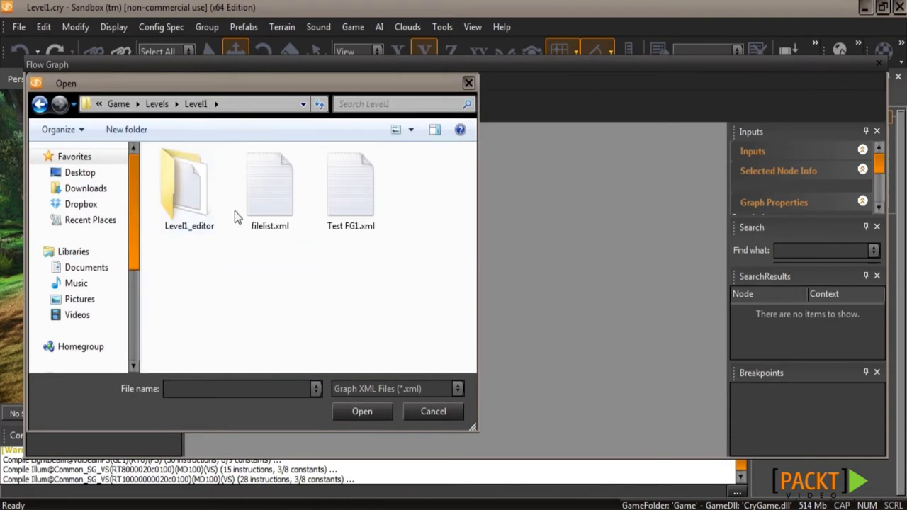
pyautogui.click(350, 213)
pyautogui.click(349, 411)
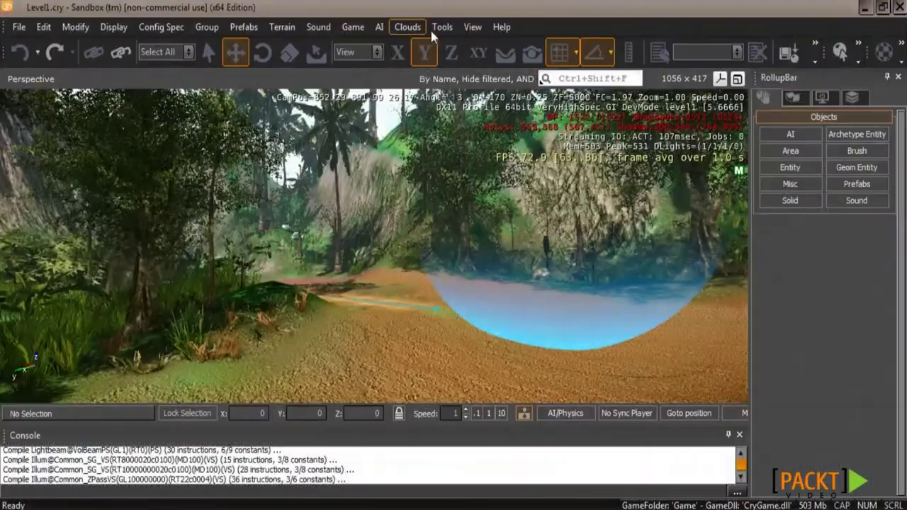
# Return to the Sandbox editor and go to the Tools menu to find the flow graph editor
pyautogui.click(441, 27)
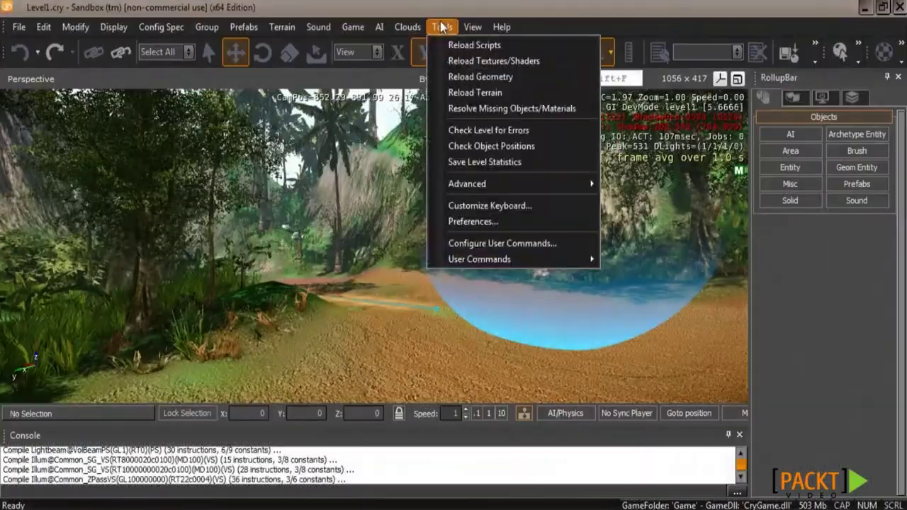
# Bring up the Flow Graph editor pane and expand its Files group
pyautogui.moveTo(472, 27)
pyautogui.moveTo(492, 46)
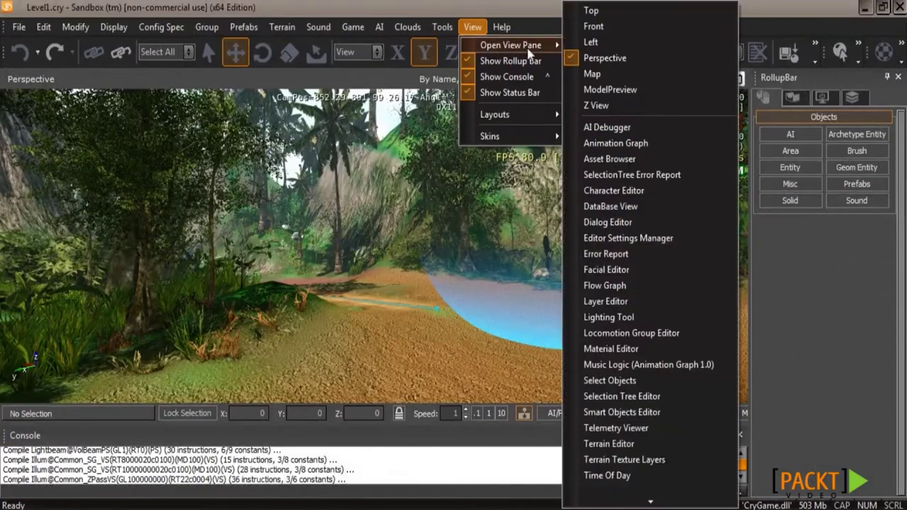
pyautogui.click(595, 284)
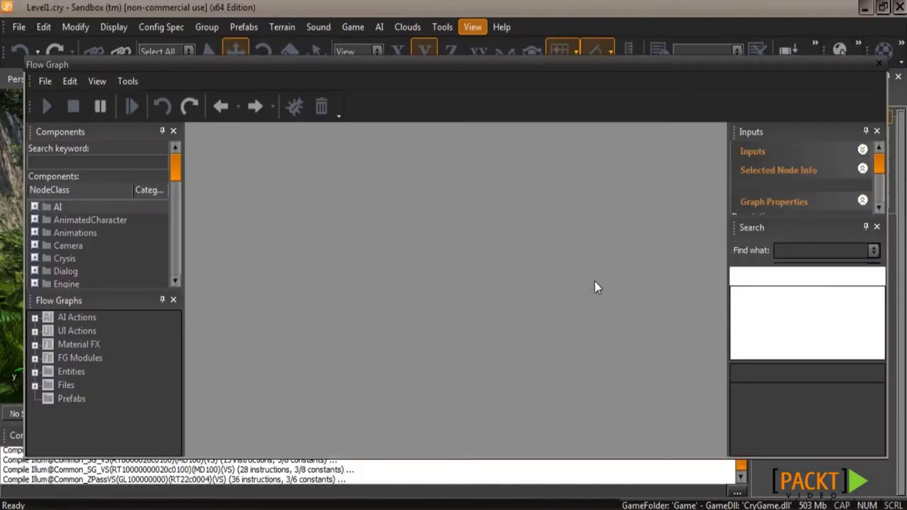
pyautogui.click(34, 386)
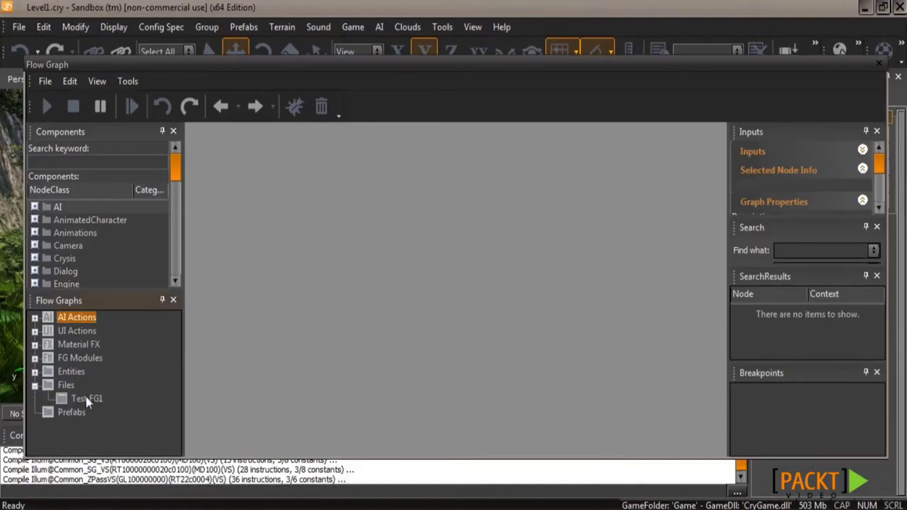
# Create a new graph and rename it from Default to 'Player Location'
pyautogui.click(44, 82)
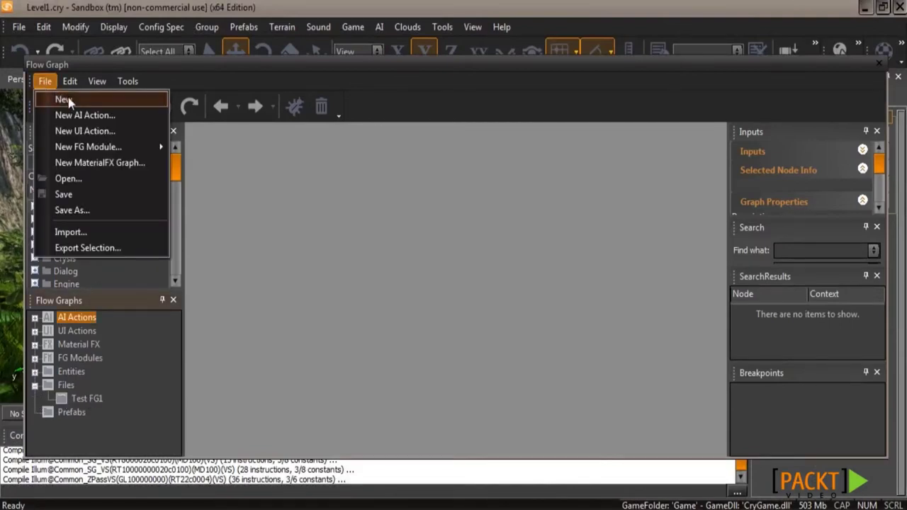
pyautogui.click(64, 99)
pyautogui.rightClick(86, 401)
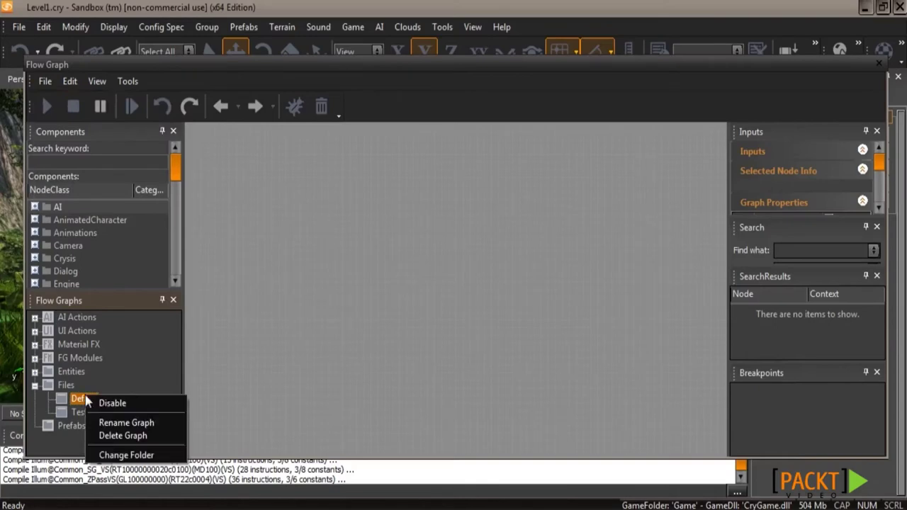
pyautogui.click(135, 423)
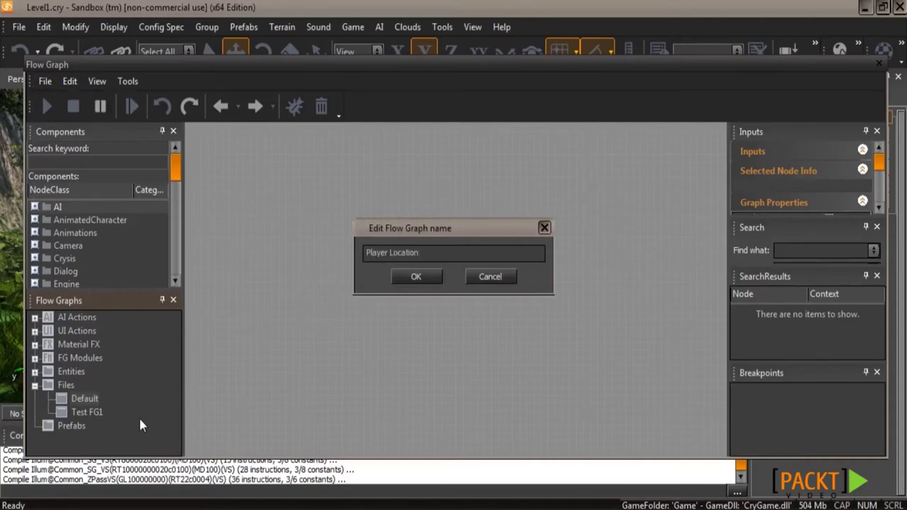
pyautogui.click(392, 275)
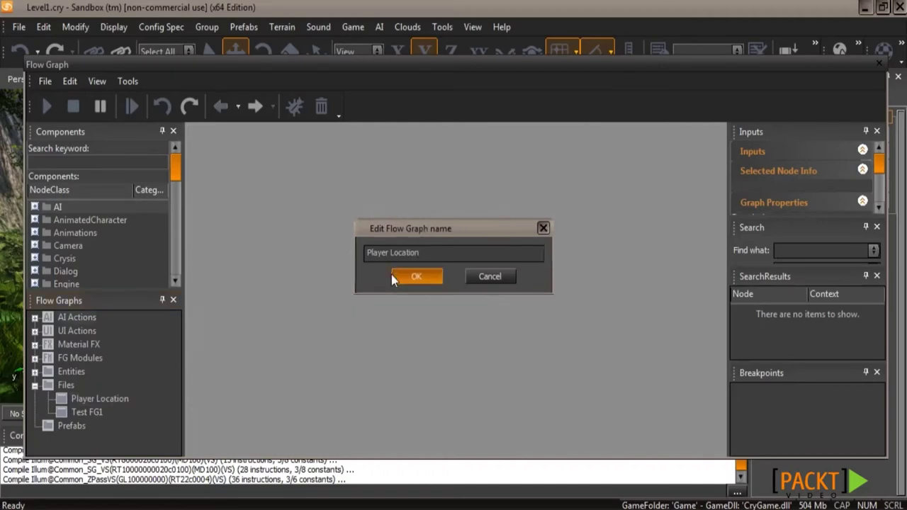
pyautogui.click(102, 398)
# Add a Start node to the canvas and move it further left
pyautogui.rightClick(339, 231)
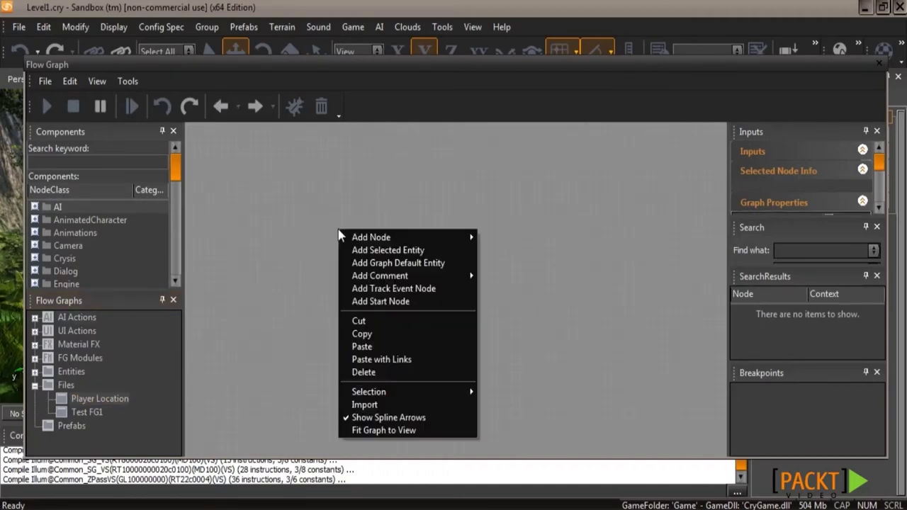
pyautogui.click(361, 302)
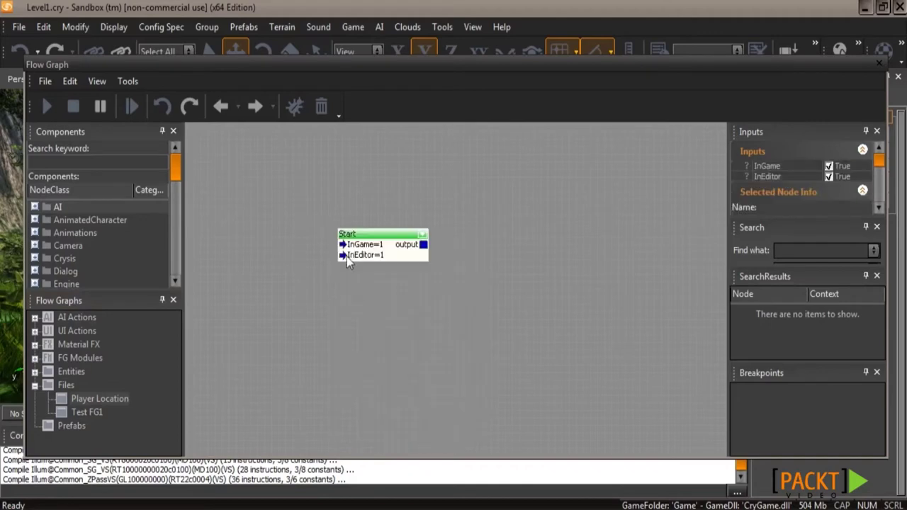
pyautogui.moveTo(364, 235); pyautogui.dragTo(284, 235)
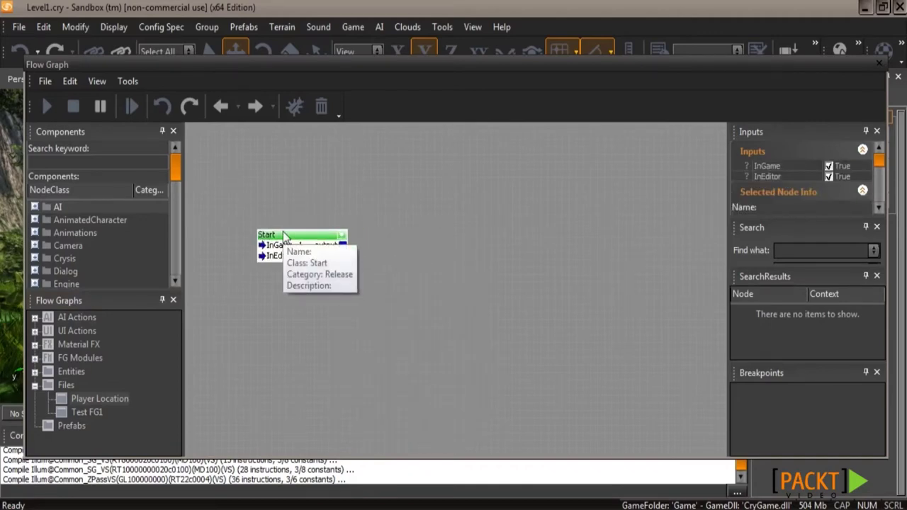
# Add a HUD:DisplayDebugMessage node and drag it to the right
pyautogui.rightClick(355, 314)
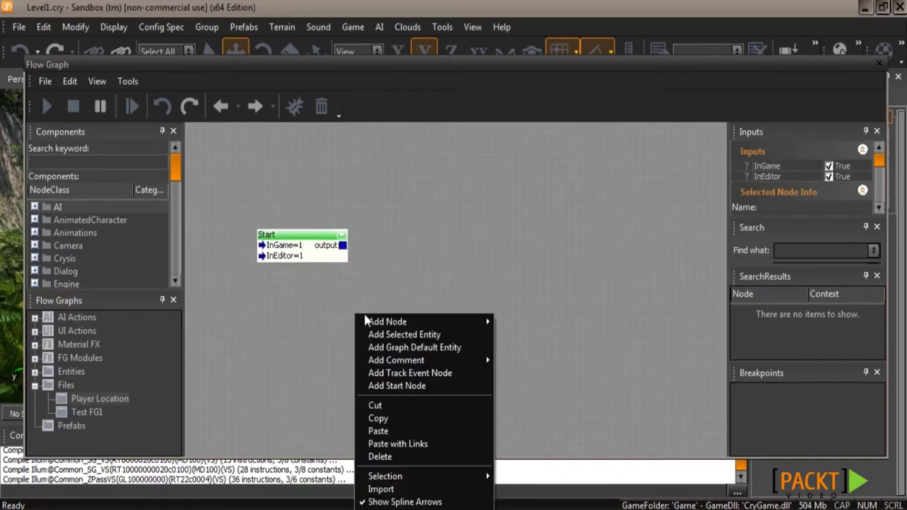
pyautogui.moveTo(383, 324)
pyautogui.moveTo(487, 320)
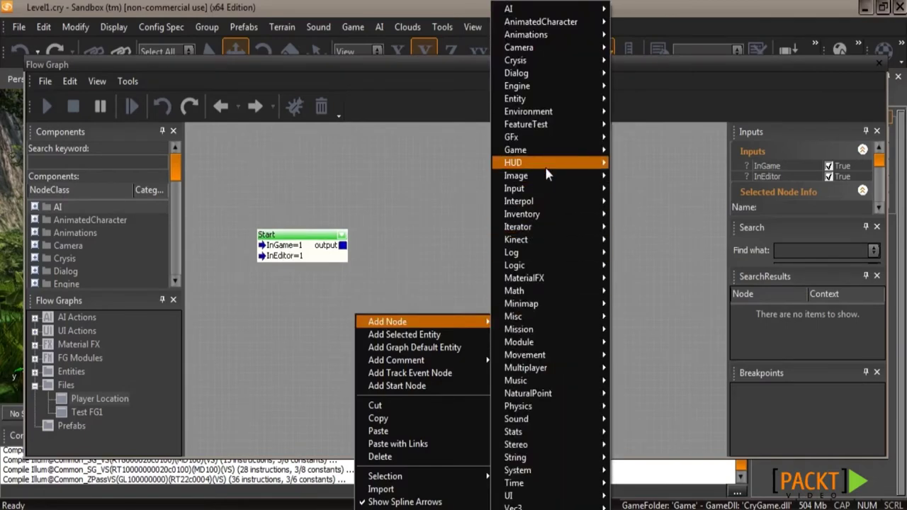
pyautogui.moveTo(547, 174)
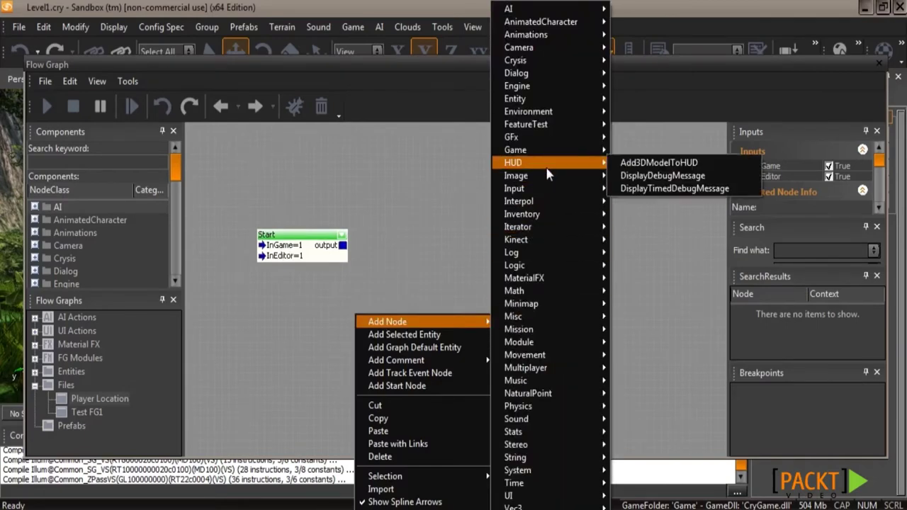
pyautogui.click(636, 177)
pyautogui.moveTo(381, 321); pyautogui.dragTo(617, 322)
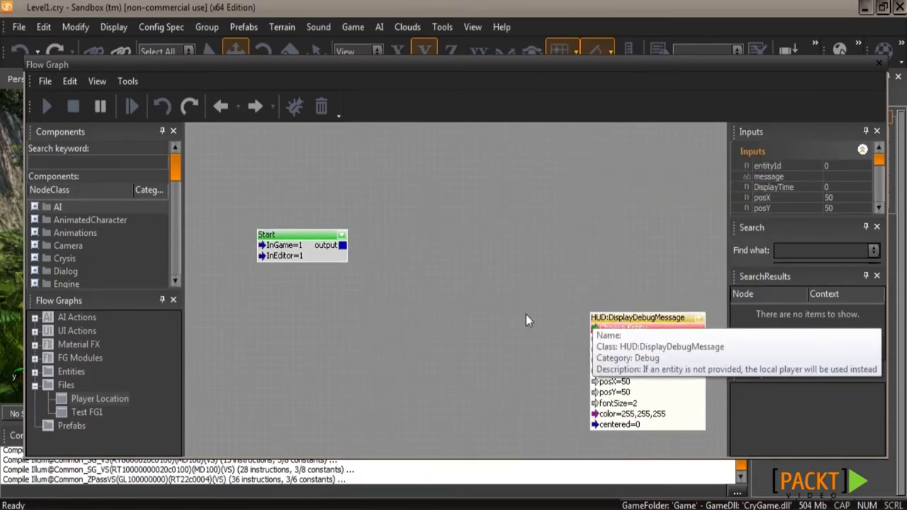
# Add an Entity:GetPos node and move it higher up the graph
pyautogui.rightClick(433, 315)
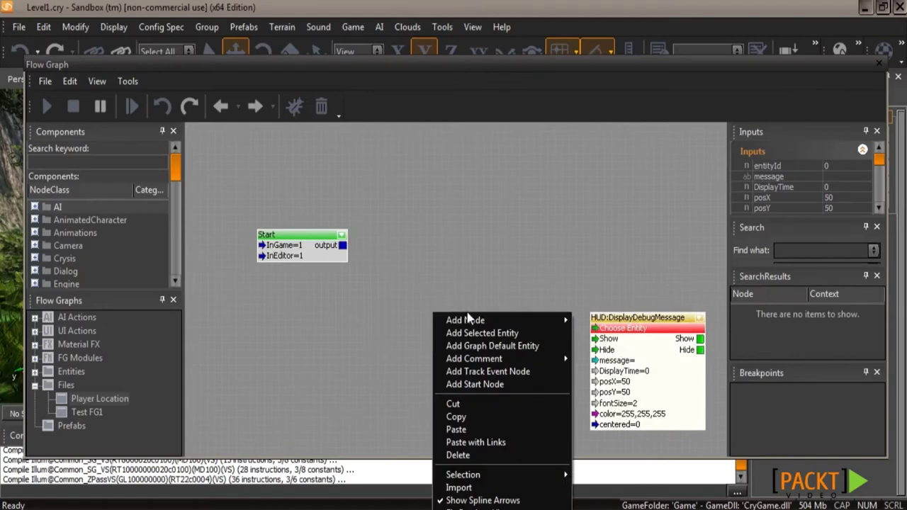
pyautogui.moveTo(502, 316)
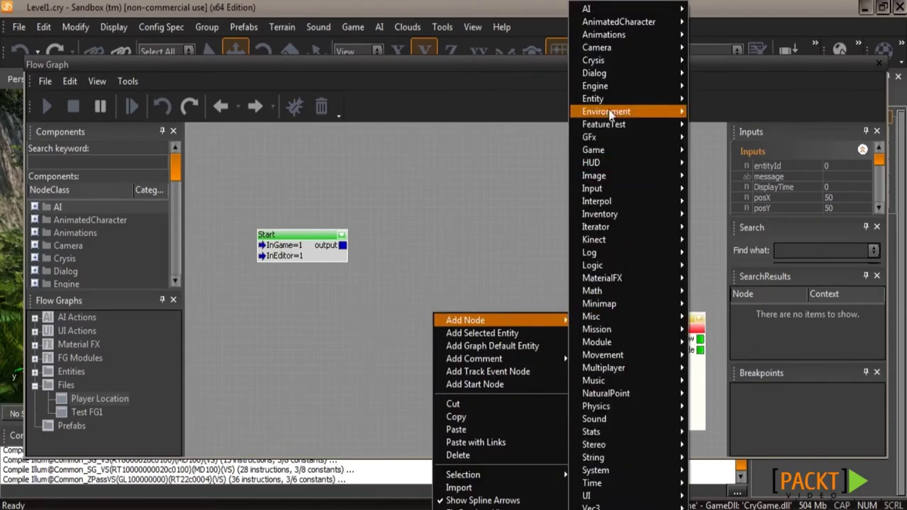
pyautogui.moveTo(629, 99)
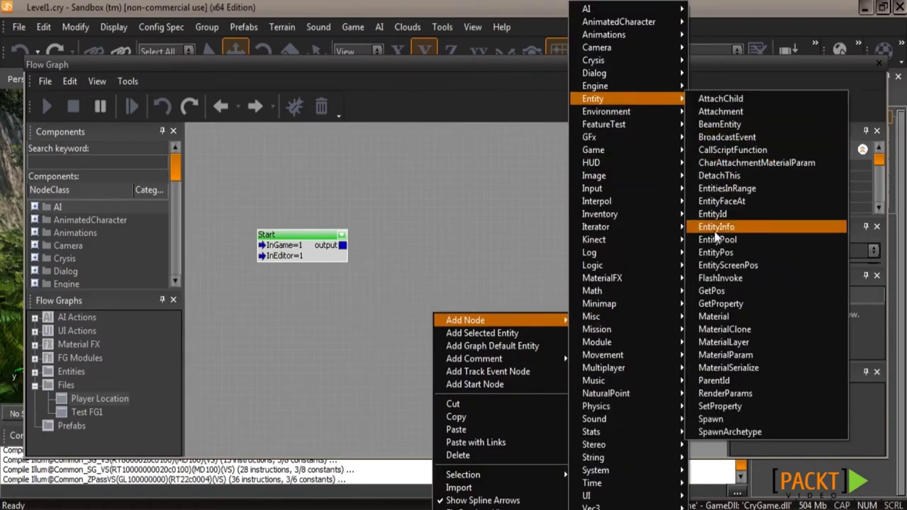
pyautogui.click(711, 290)
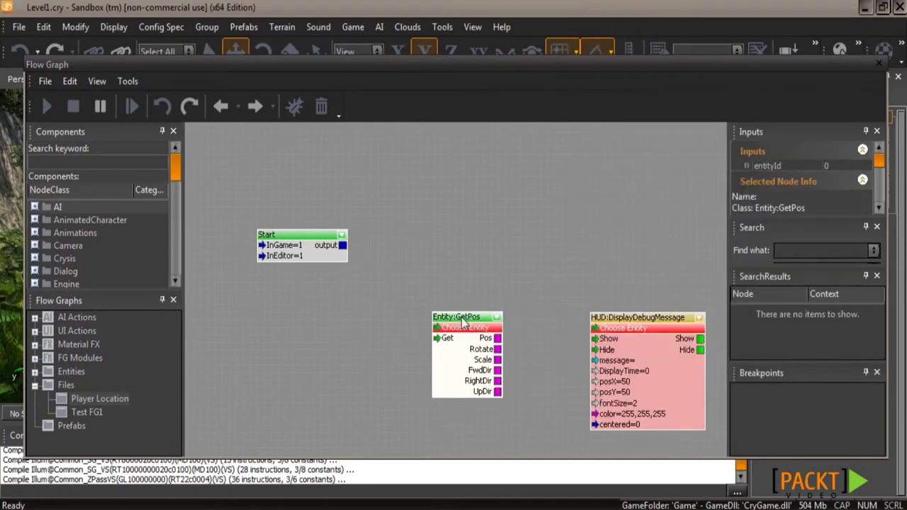
pyautogui.moveTo(464, 320); pyautogui.dragTo(472, 211)
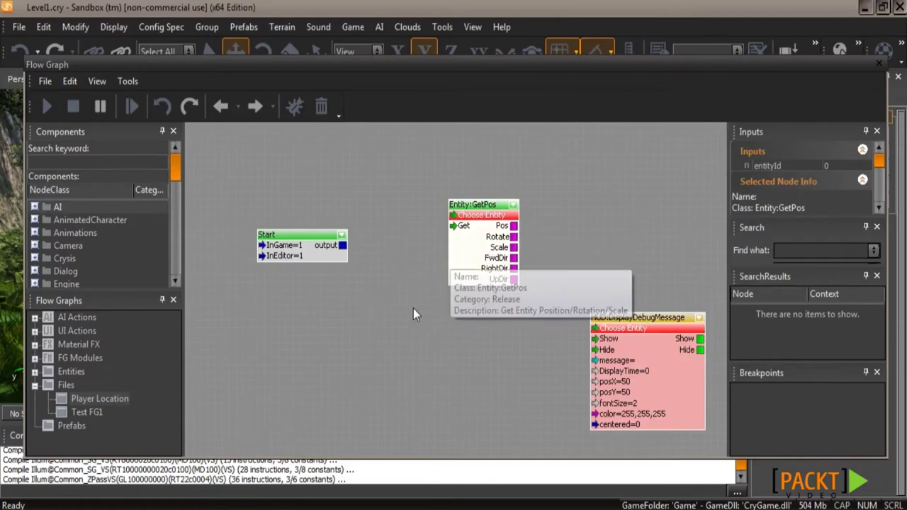
# Add a Time:Time node to the Player Location graph
pyautogui.rightClick(380, 355)
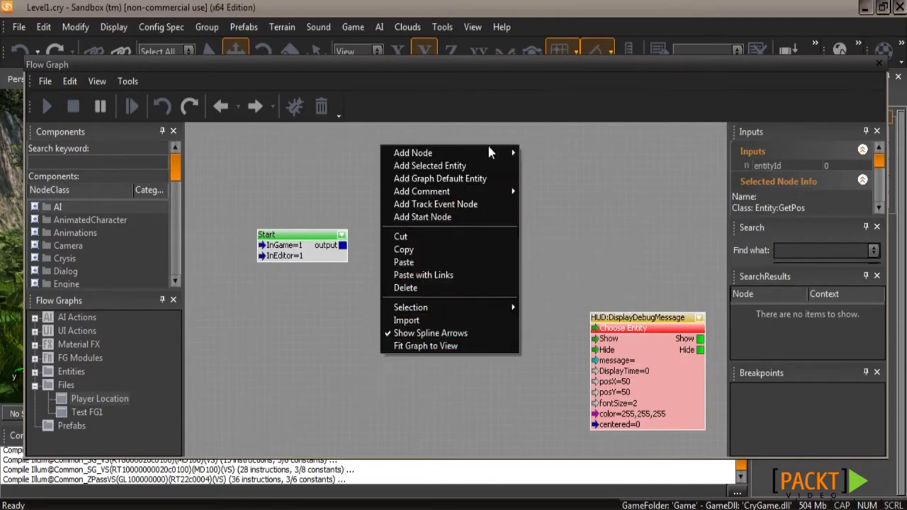
pyautogui.moveTo(503, 159)
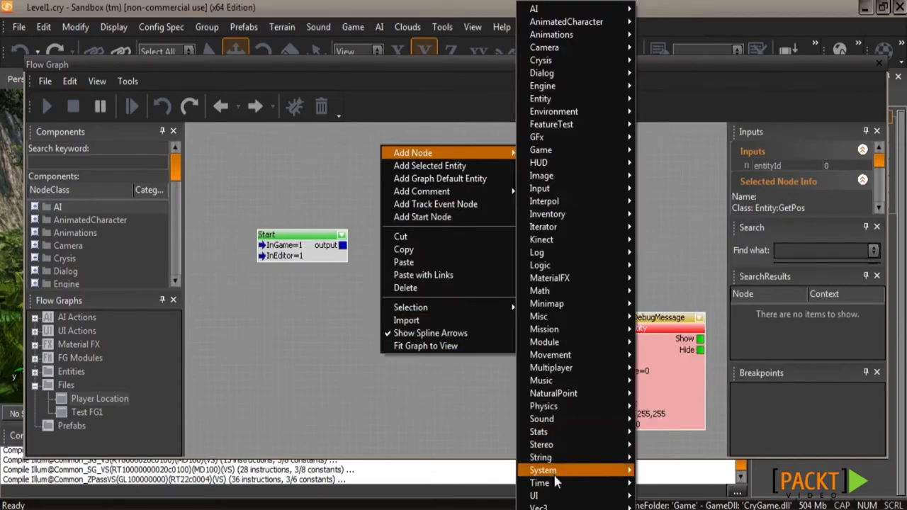
pyautogui.moveTo(555, 476)
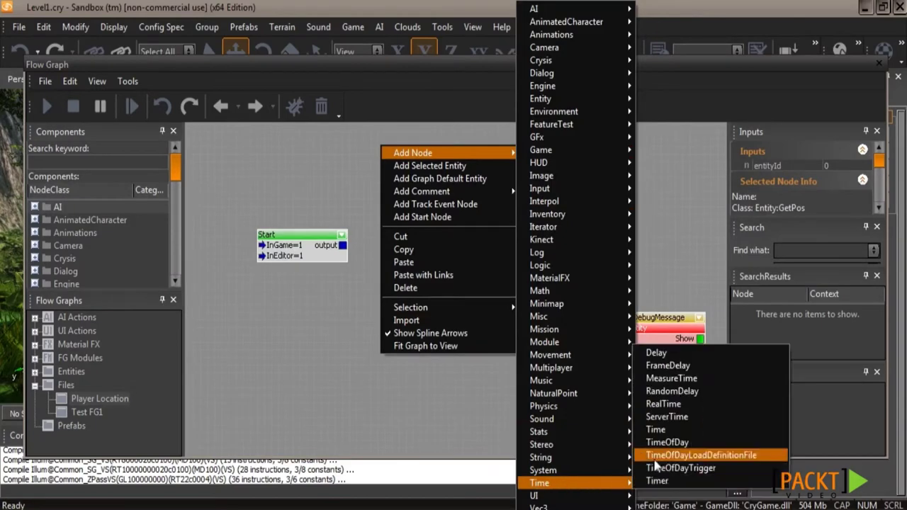
pyautogui.click(661, 431)
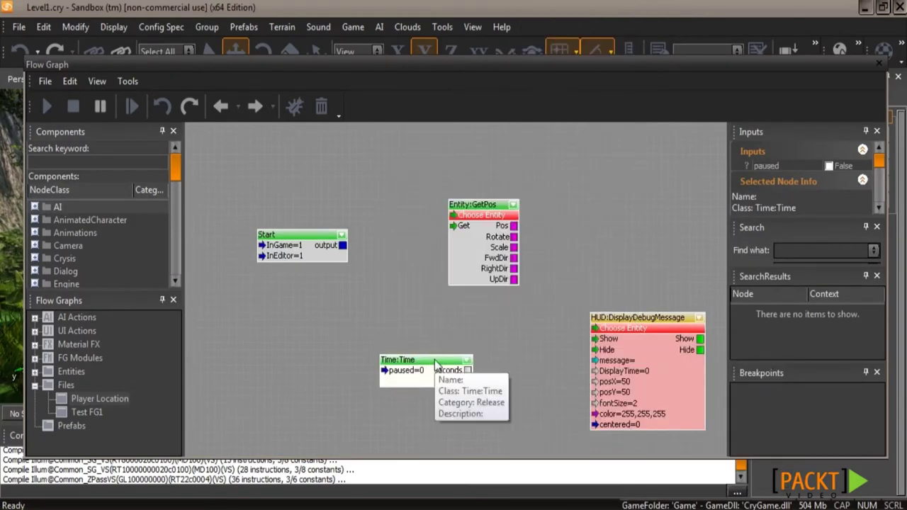
# Add a Game:LocalPlayer node at the top of the graph and shift Start further left
pyautogui.rightClick(350, 331)
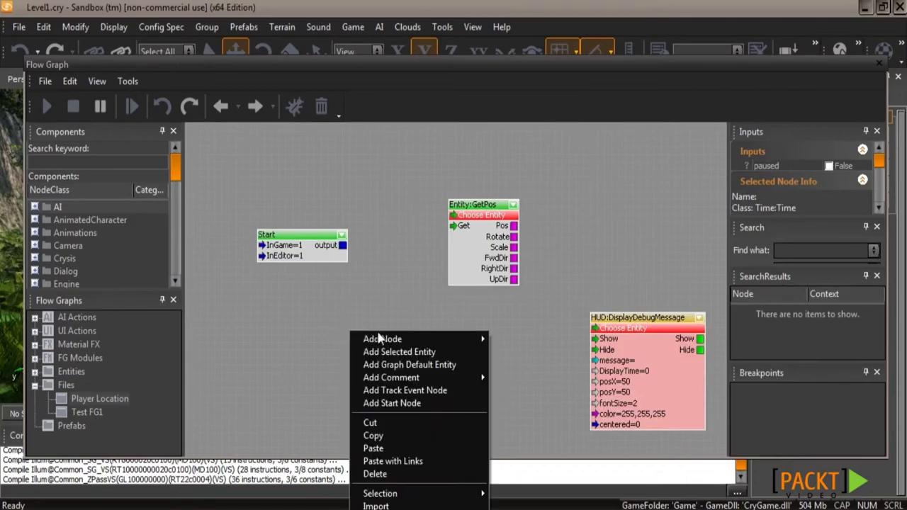
pyautogui.moveTo(400, 342)
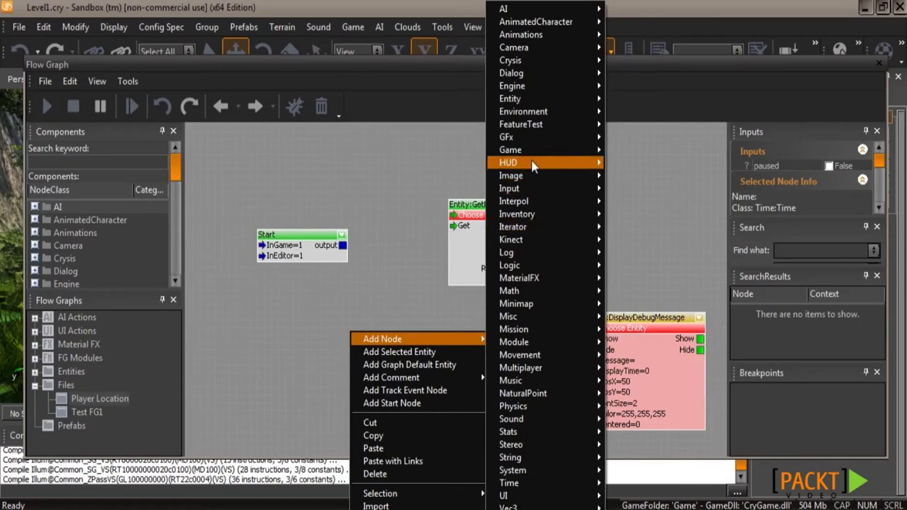
pyautogui.moveTo(543, 158)
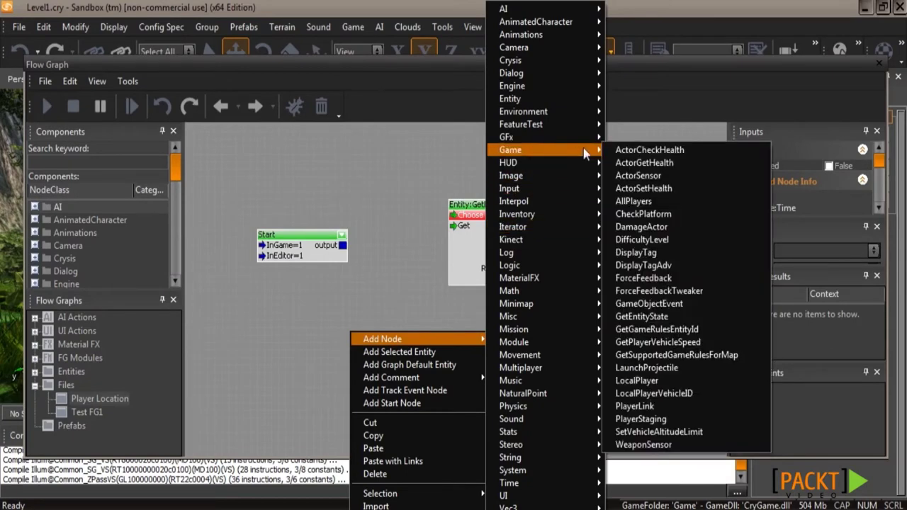
pyautogui.click(634, 381)
pyautogui.moveTo(383, 344); pyautogui.dragTo(366, 162)
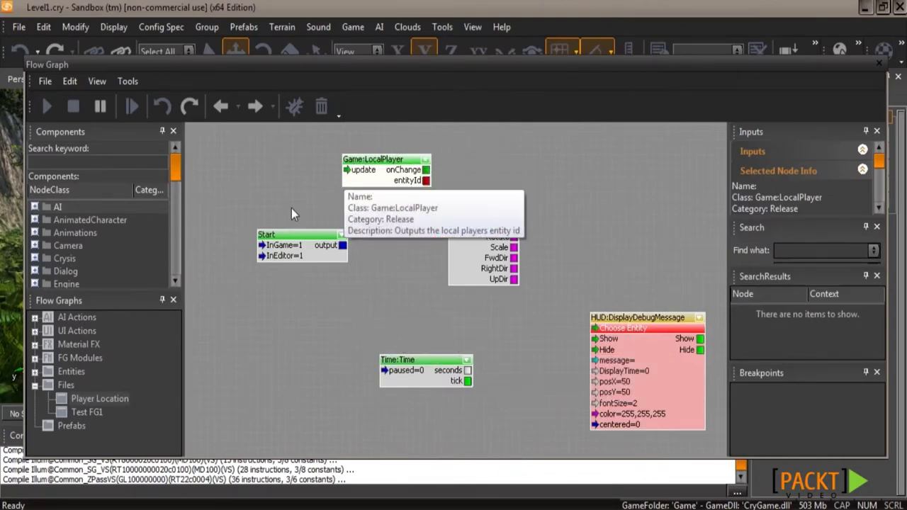
pyautogui.moveTo(299, 248); pyautogui.dragTo(249, 248)
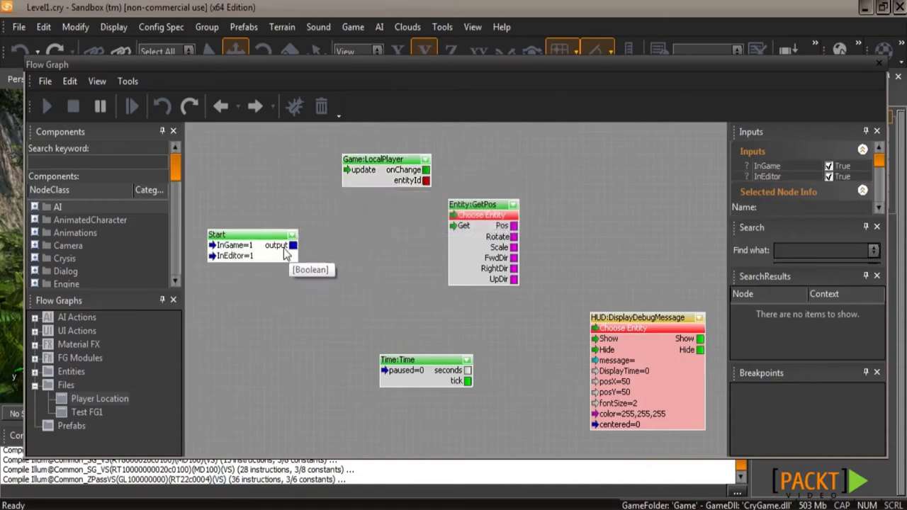
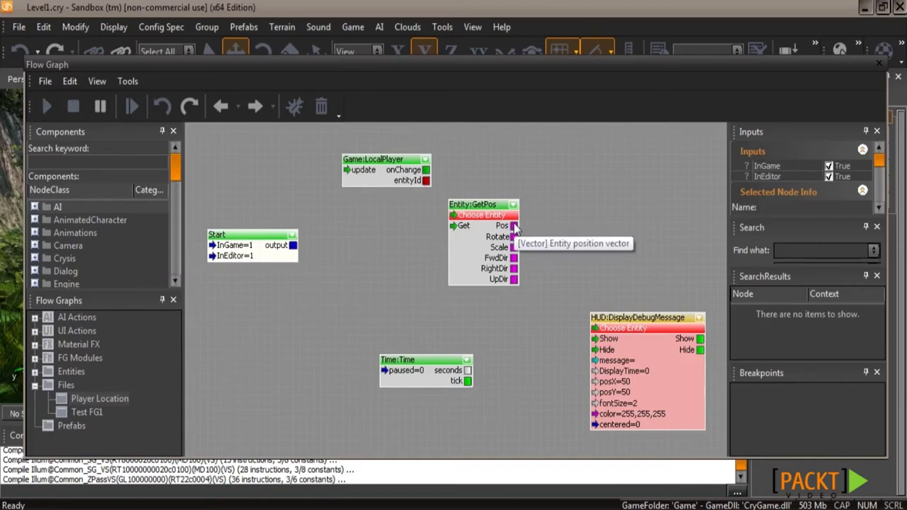
# Move the Time node up and link LocalPlayer's entityId to GetPos's entity input
pyautogui.rightClick(384, 320)
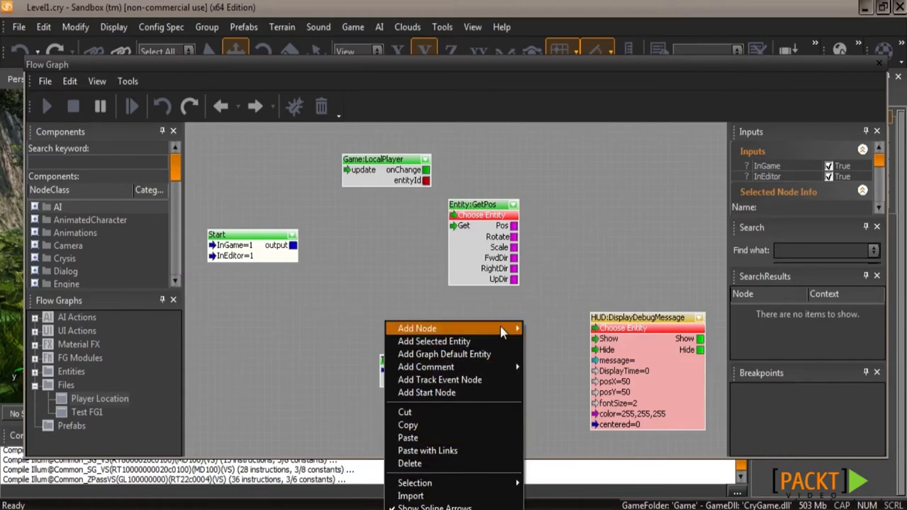
pyautogui.moveTo(485, 328)
pyautogui.moveTo(543, 507)
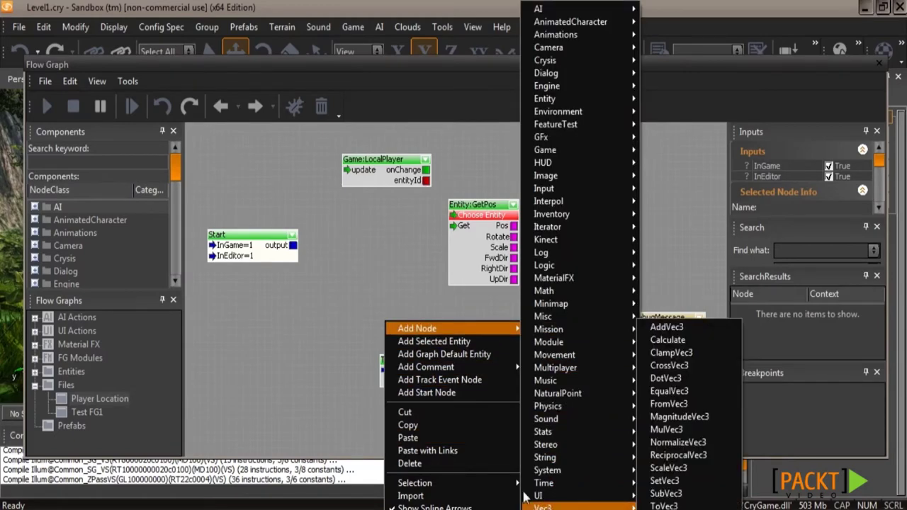
pyautogui.click(271, 356)
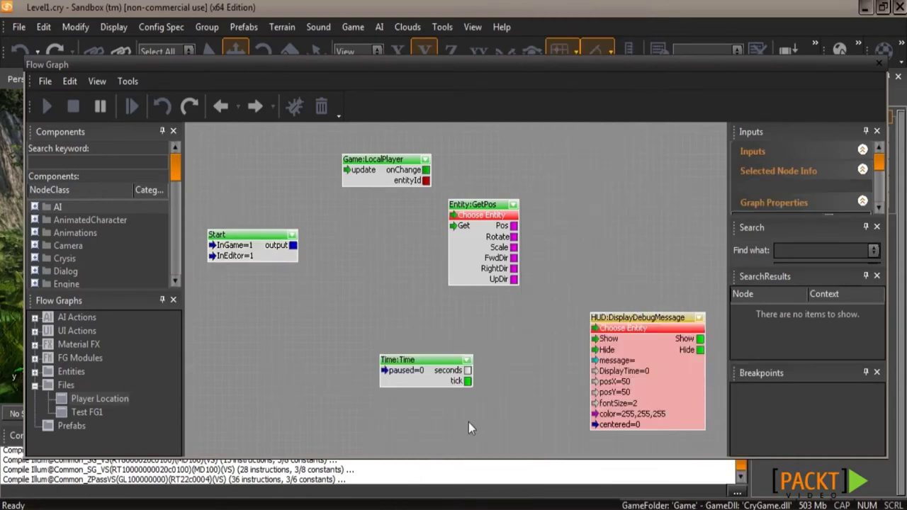
pyautogui.moveTo(468, 374)
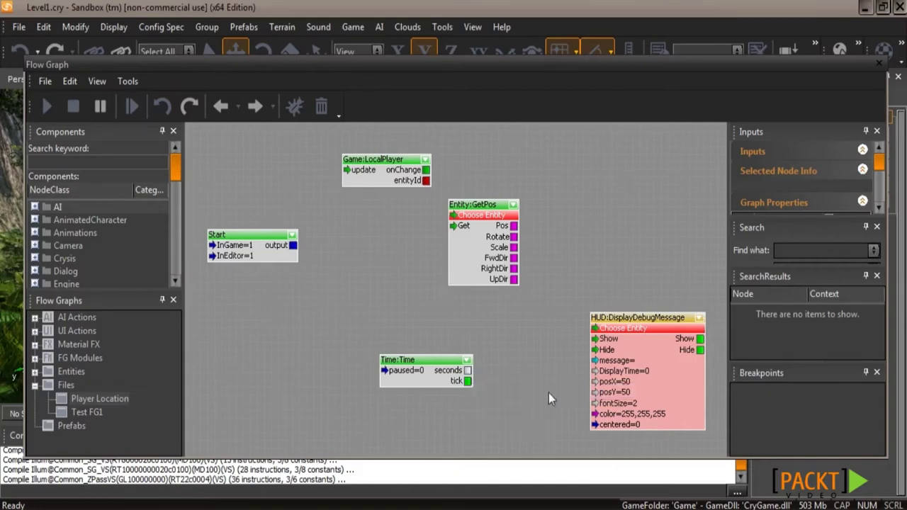
pyautogui.moveTo(431, 361); pyautogui.dragTo(445, 226)
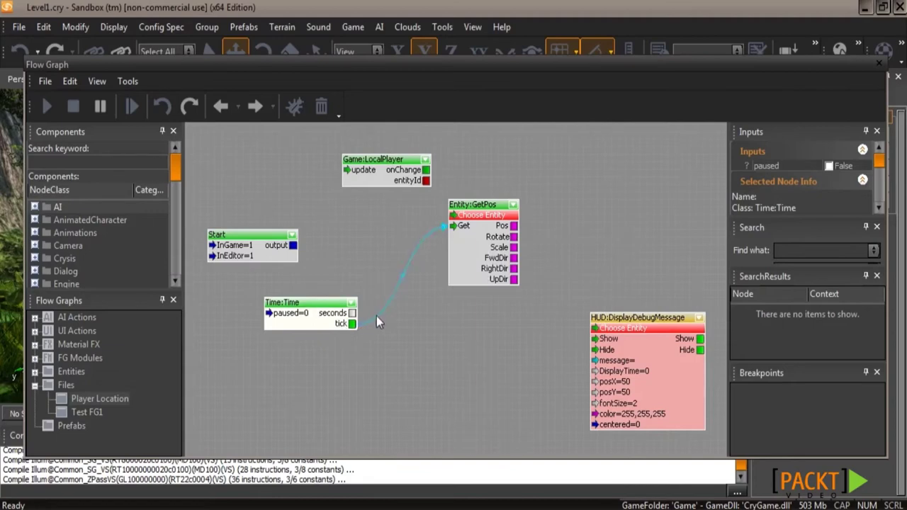
pyautogui.moveTo(428, 182); pyautogui.dragTo(453, 214)
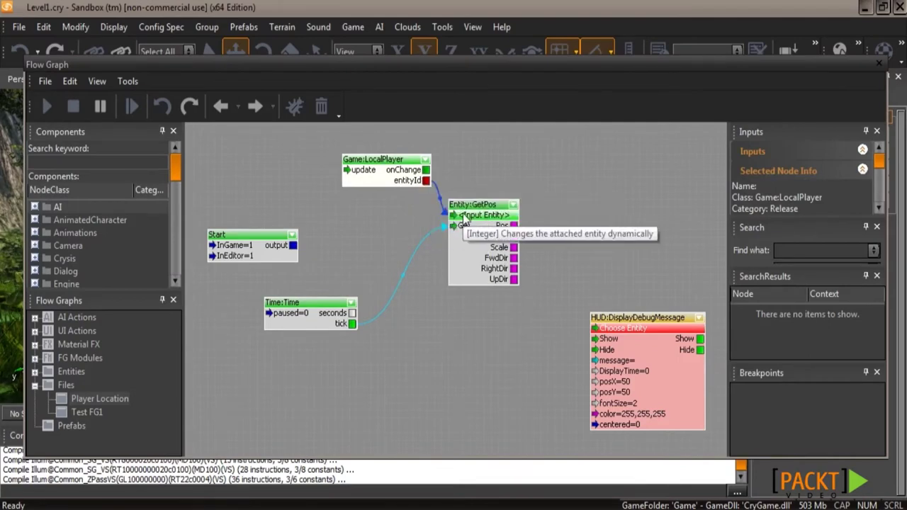
# Connect Start's output to the debug message's Show and GetPos's Pos to its message input
pyautogui.click(297, 248)
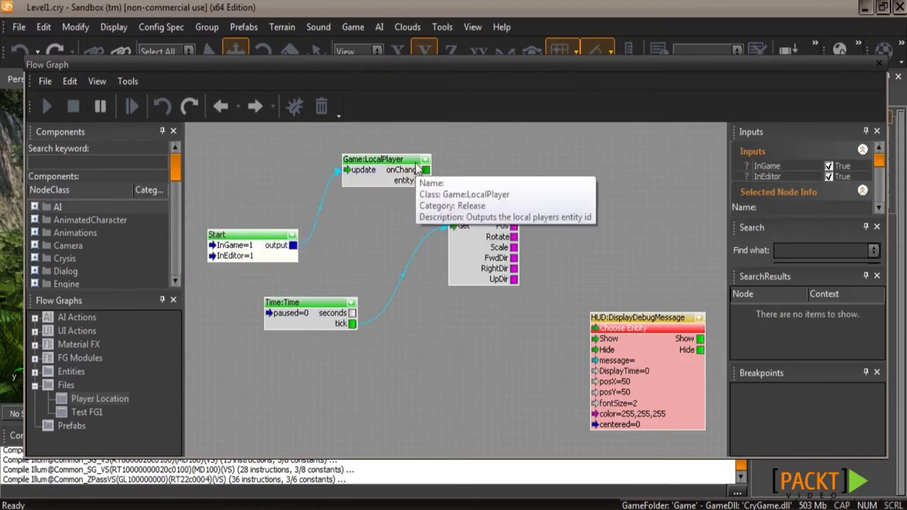
pyautogui.moveTo(295, 249)
pyautogui.mouseDown()
pyautogui.moveTo(352, 259)
pyautogui.moveTo(292, 251)
pyautogui.mouseUp()
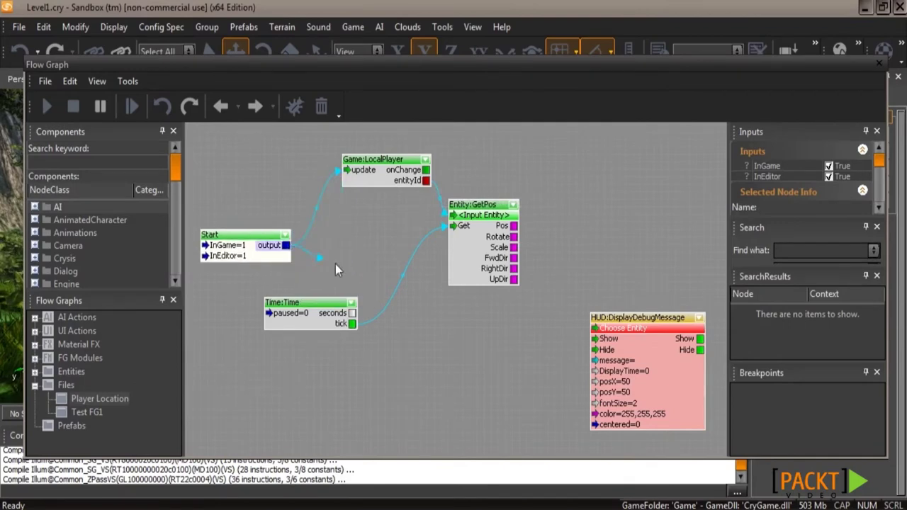
pyautogui.moveTo(590, 344); pyautogui.dragTo(603, 341)
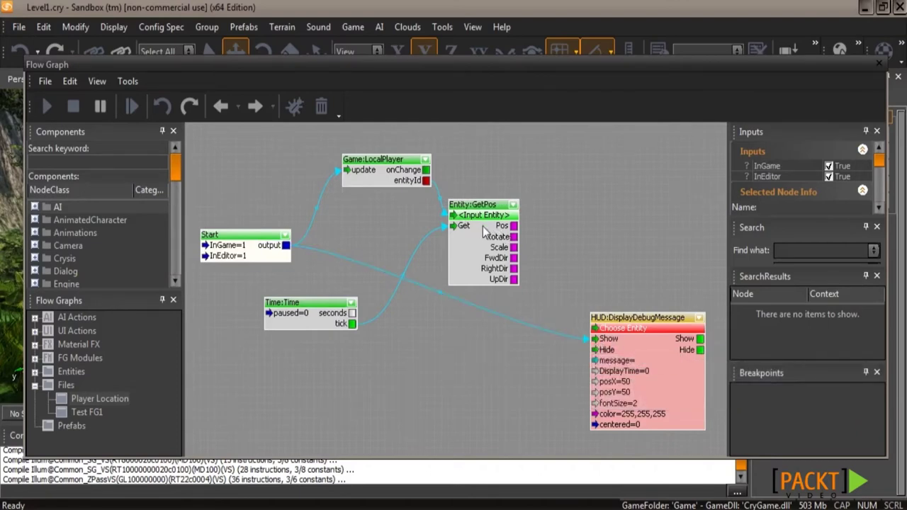
pyautogui.moveTo(518, 226)
pyautogui.mouseDown()
pyautogui.moveTo(512, 241)
pyautogui.moveTo(495, 242)
pyautogui.moveTo(513, 243)
pyautogui.mouseUp()
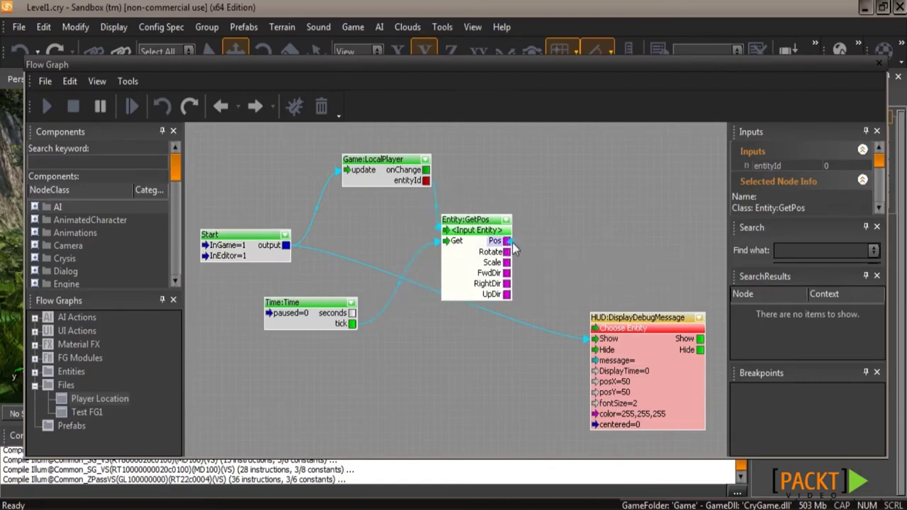
pyautogui.moveTo(561, 369); pyautogui.dragTo(598, 364)
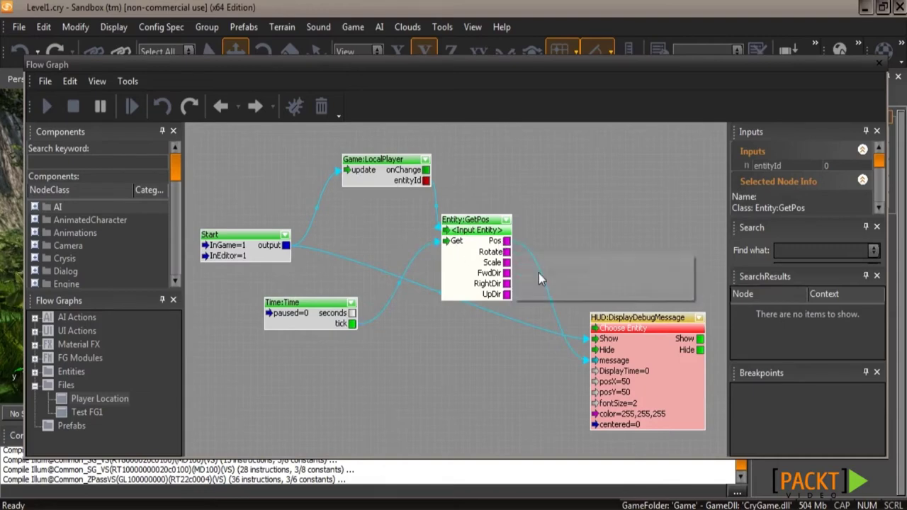
pyautogui.moveTo(584, 353); pyautogui.dragTo(613, 362)
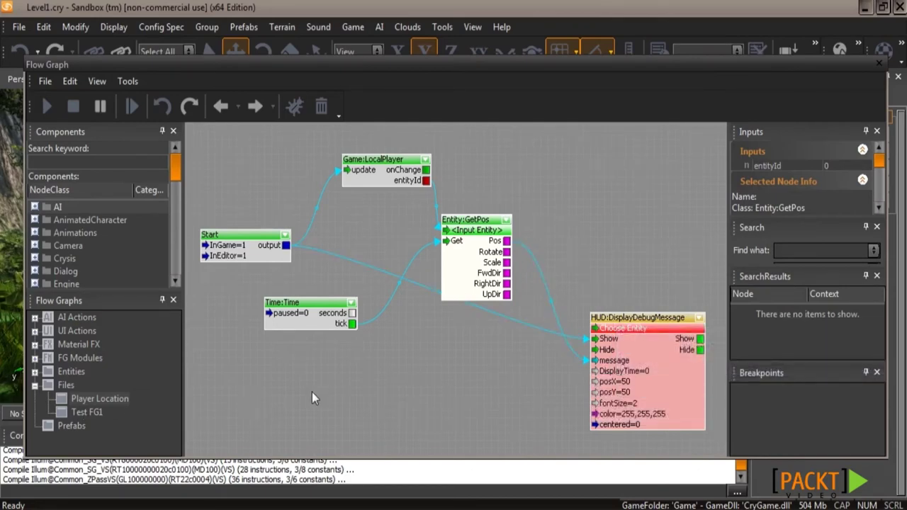
# Add a simple comment 'This track the player postion in world coordinates' and shift it left under the nodes
pyautogui.rightClick(353, 390)
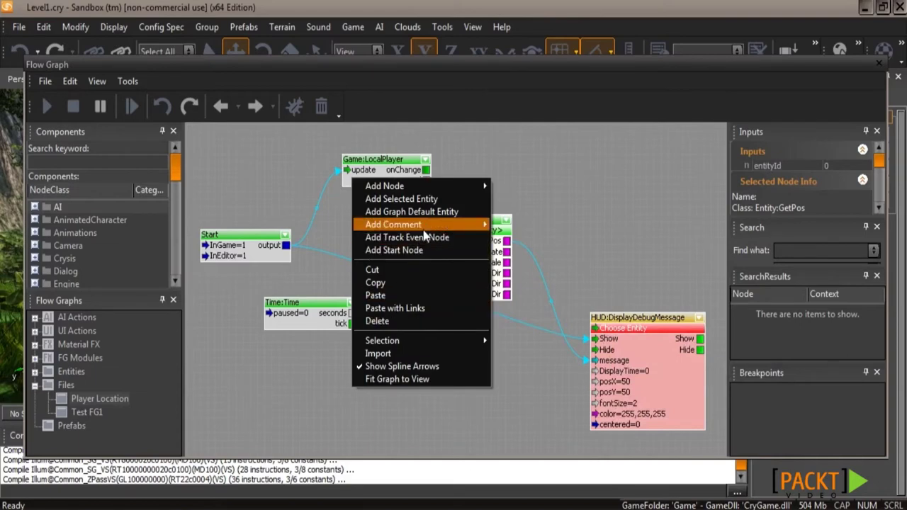
pyautogui.moveTo(424, 227)
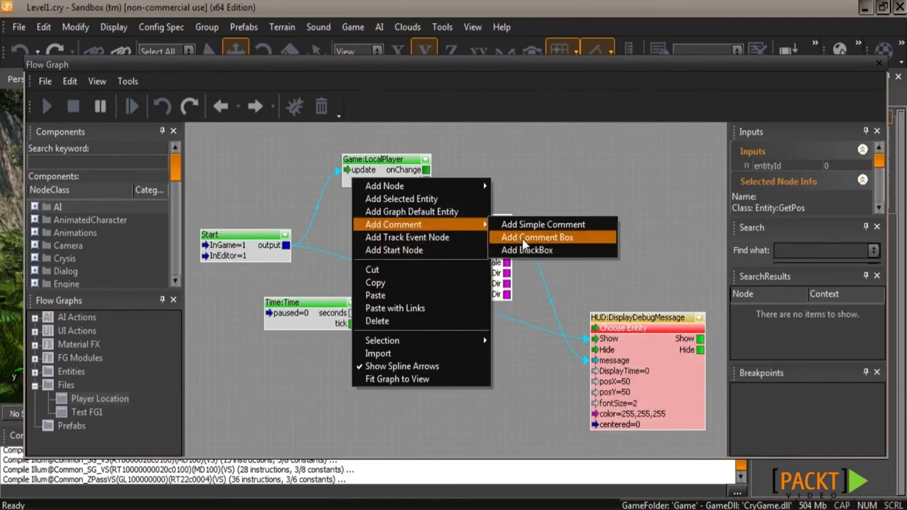
pyautogui.click(543, 226)
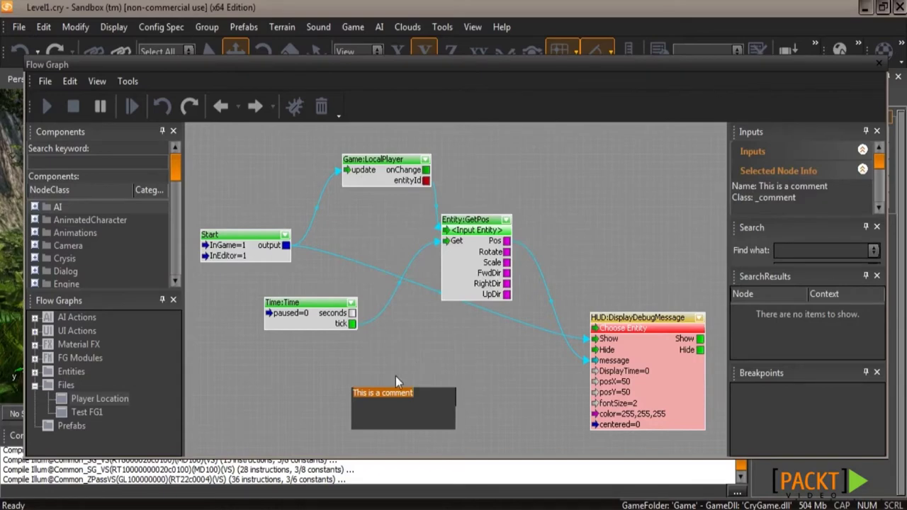
pyautogui.write('This trac')
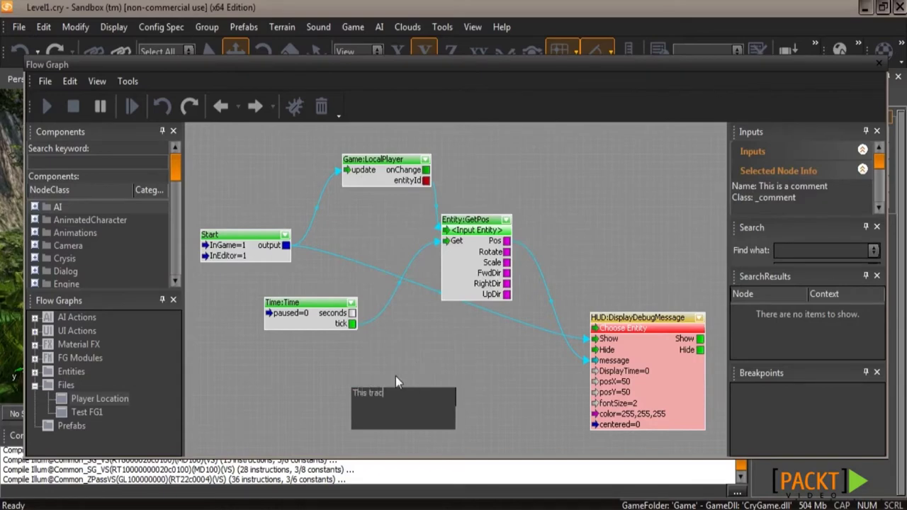
pyautogui.write('k the player ')
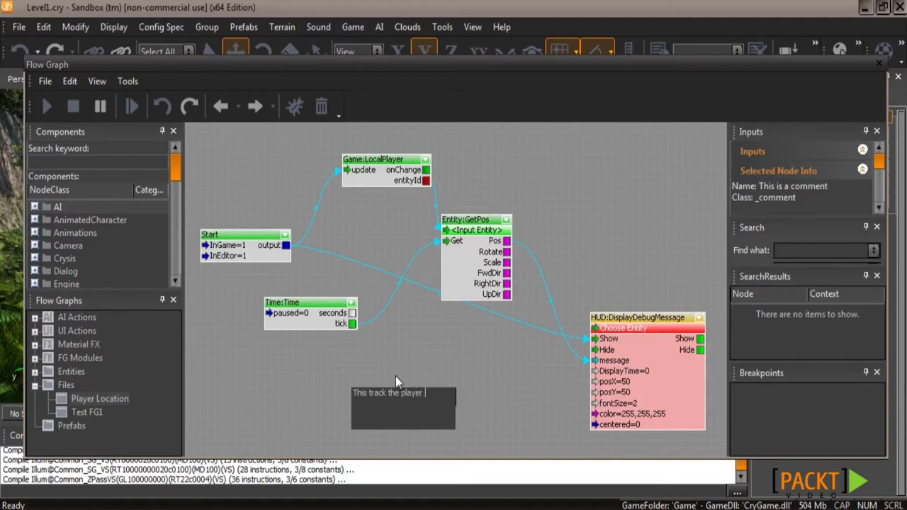
pyautogui.write('postion in')
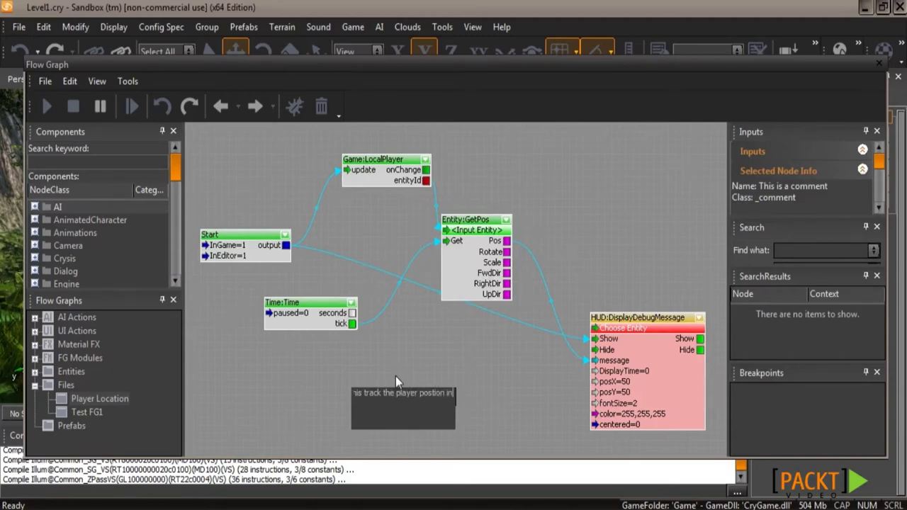
pyautogui.write(' world')
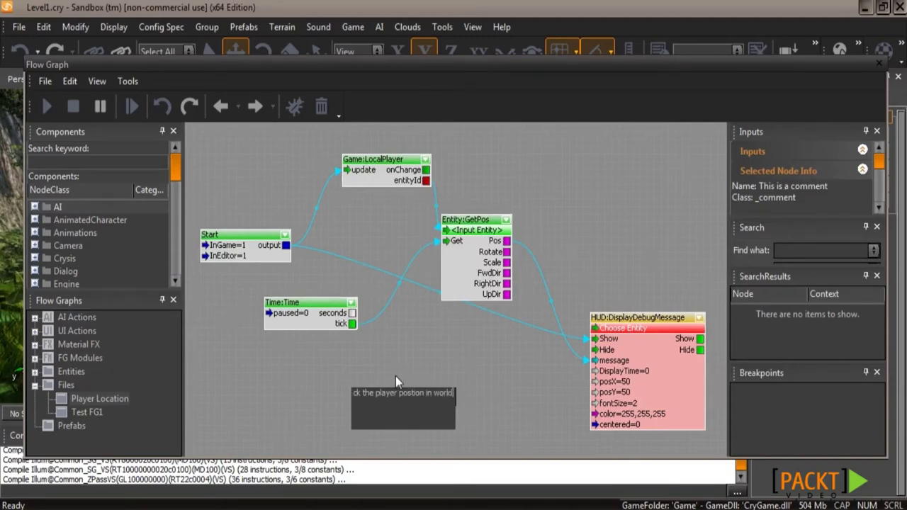
pyautogui.write(' coordinates')
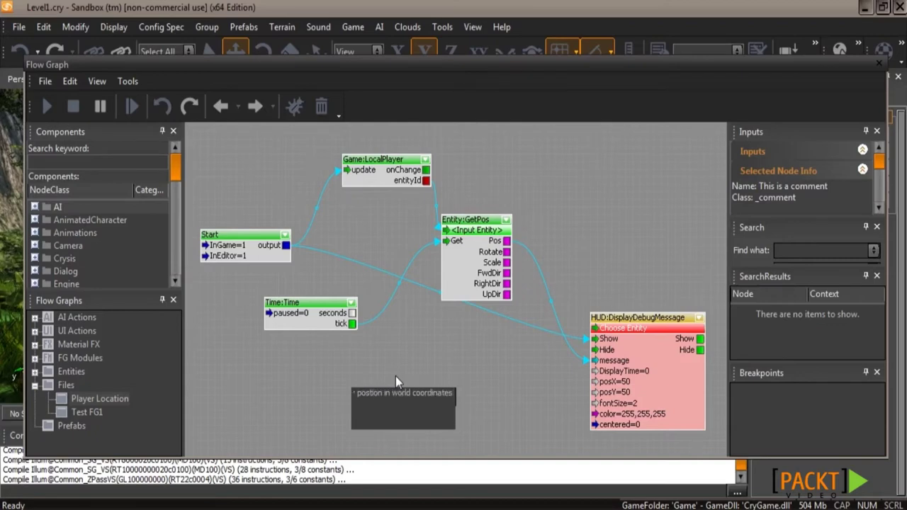
pyautogui.press('Return')
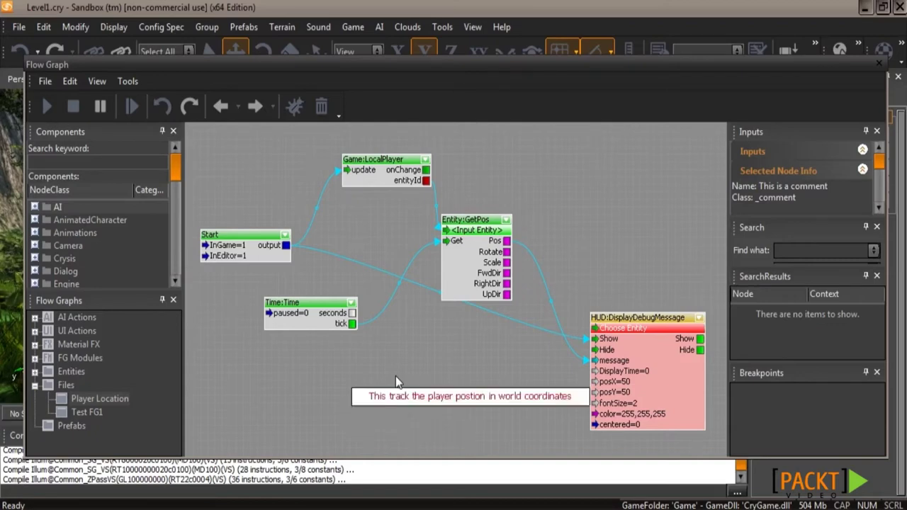
pyautogui.moveTo(447, 397); pyautogui.dragTo(374, 389)
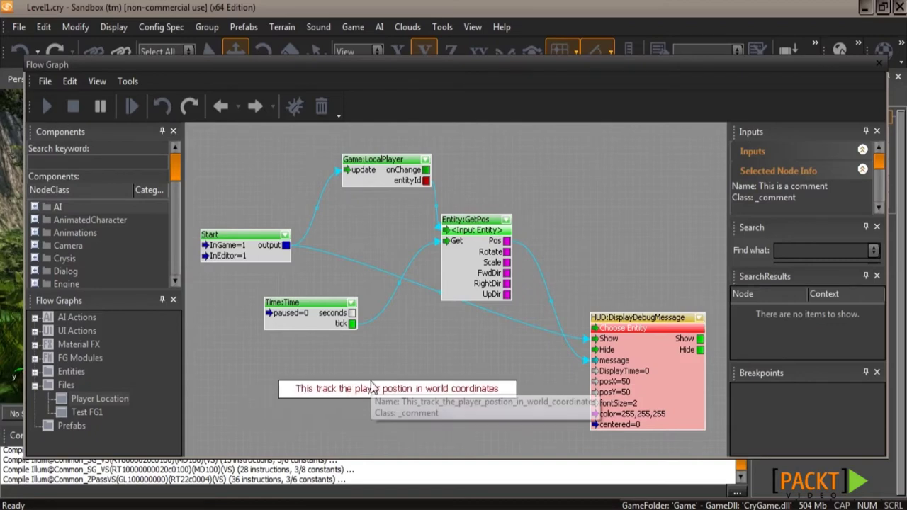
# Save the graph as Player Location.xml in Game\Levels\Level1, then close the Flow Graph editor
pyautogui.click(45, 81)
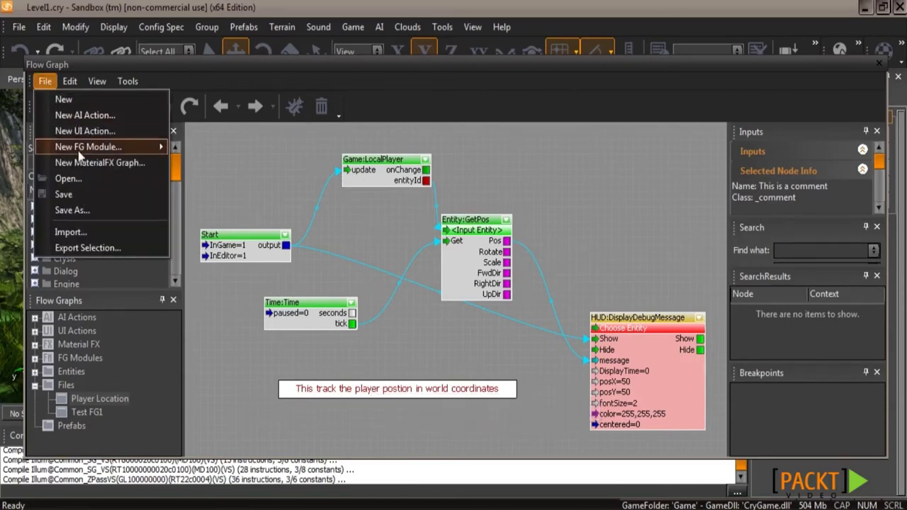
pyautogui.click(77, 191)
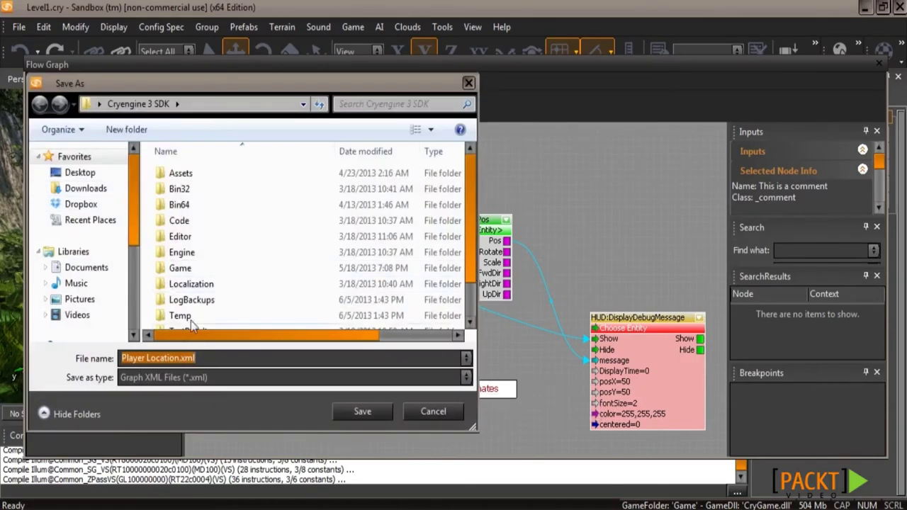
pyautogui.doubleClick(181, 270)
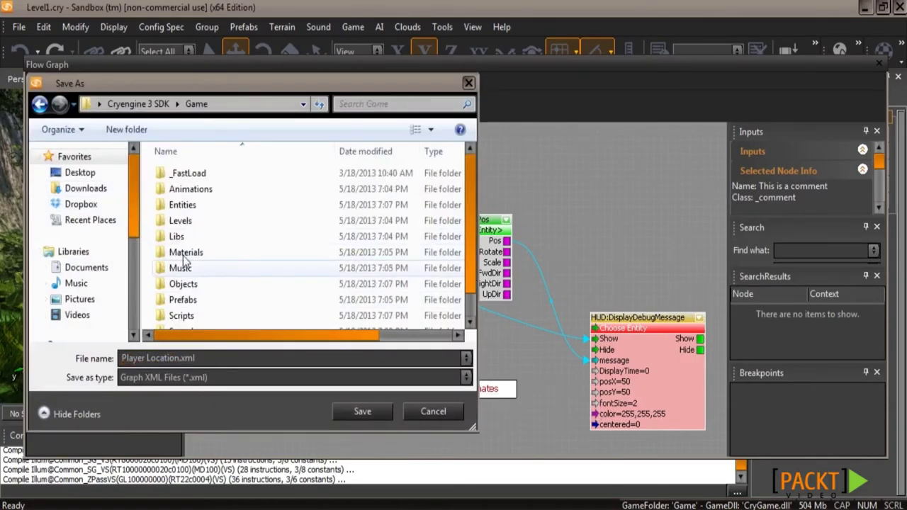
pyautogui.doubleClick(182, 220)
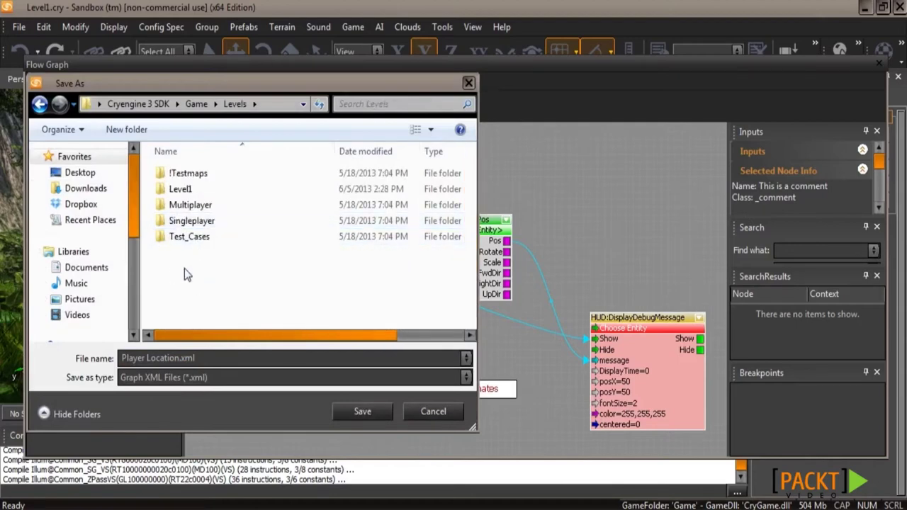
pyautogui.doubleClick(181, 190)
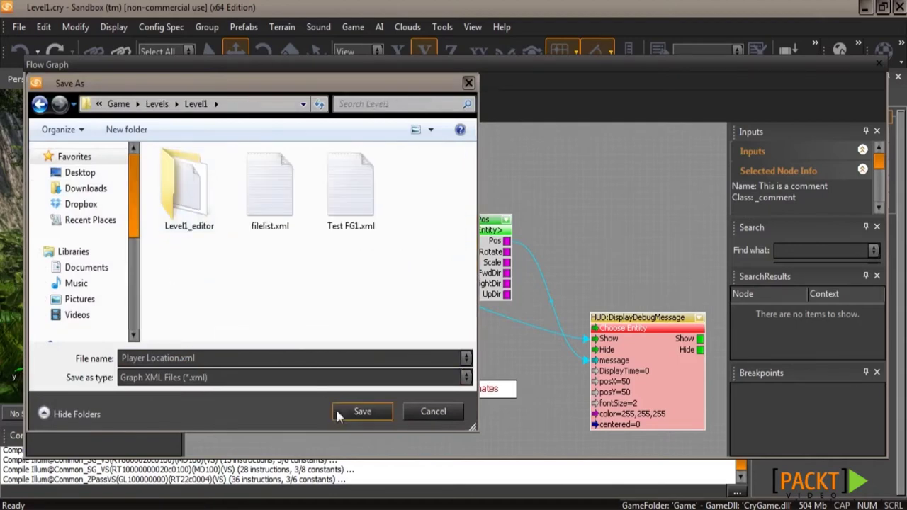
pyautogui.click(374, 415)
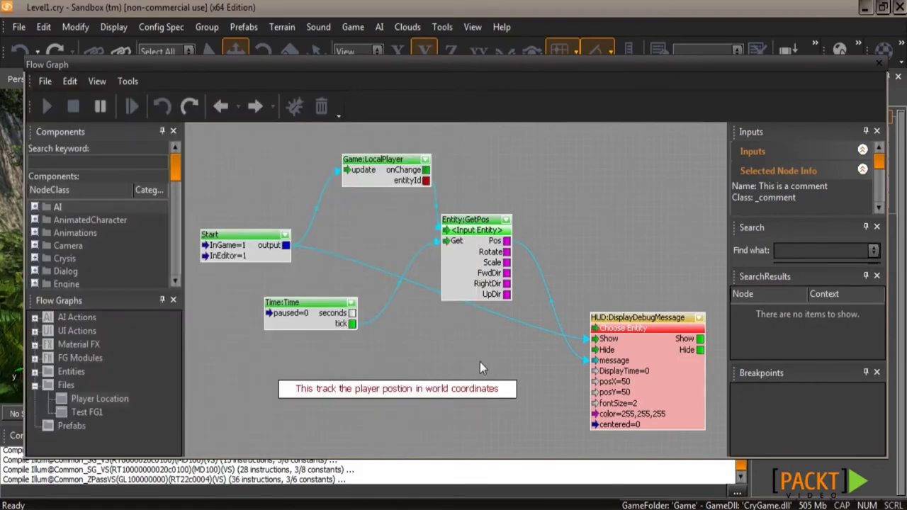
pyautogui.click(879, 65)
pyautogui.moveTo(356, 327); pyautogui.dragTo(355, 328, button='right')
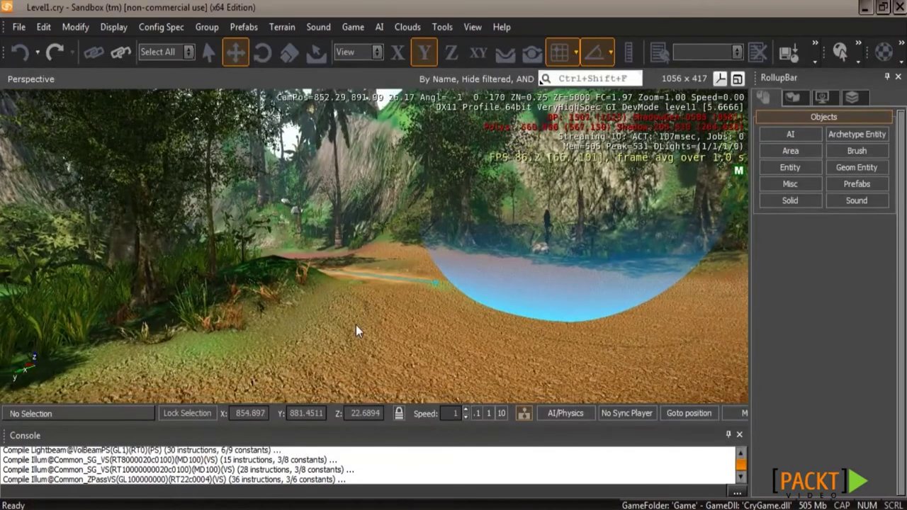
pyautogui.hotkey('ctrl', 'g')
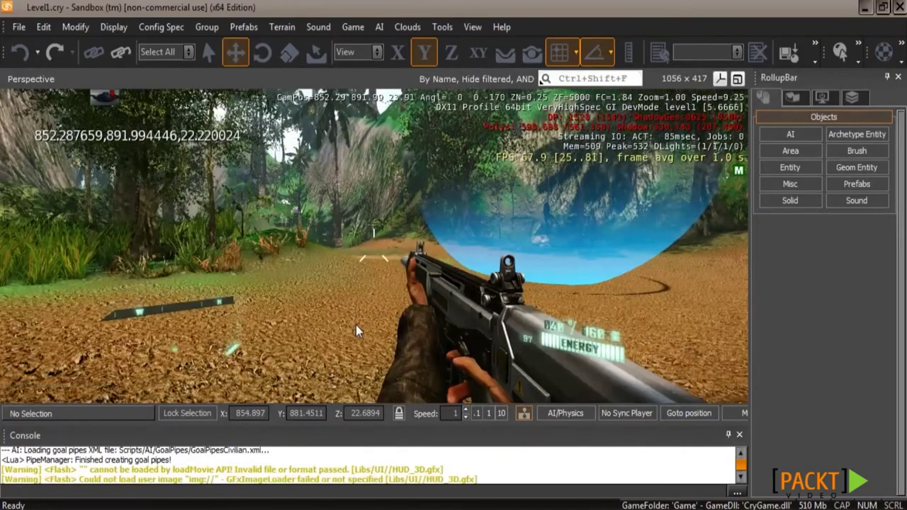
pyautogui.press('w')
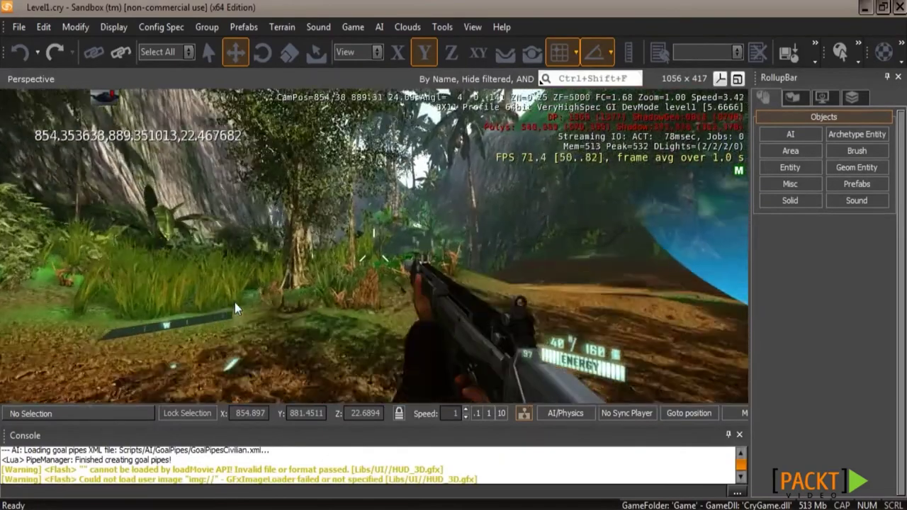
pyautogui.press('w')
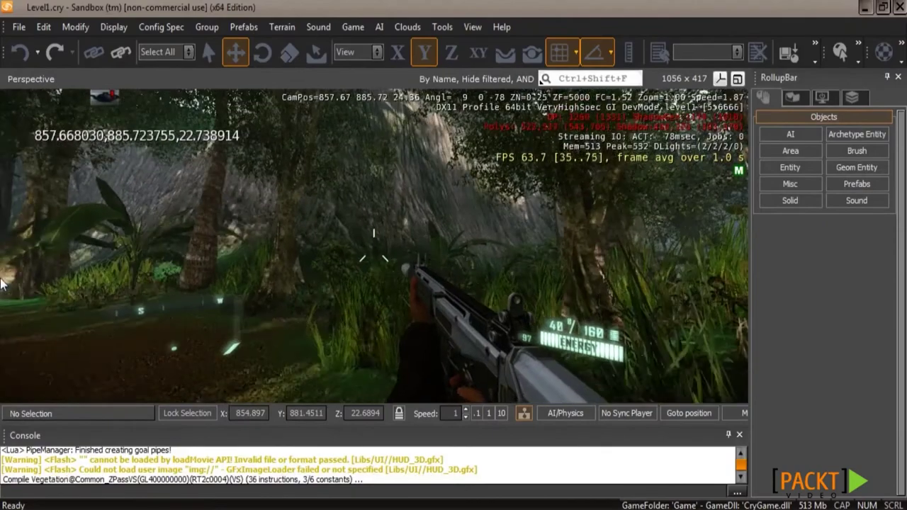
pyautogui.press('w')
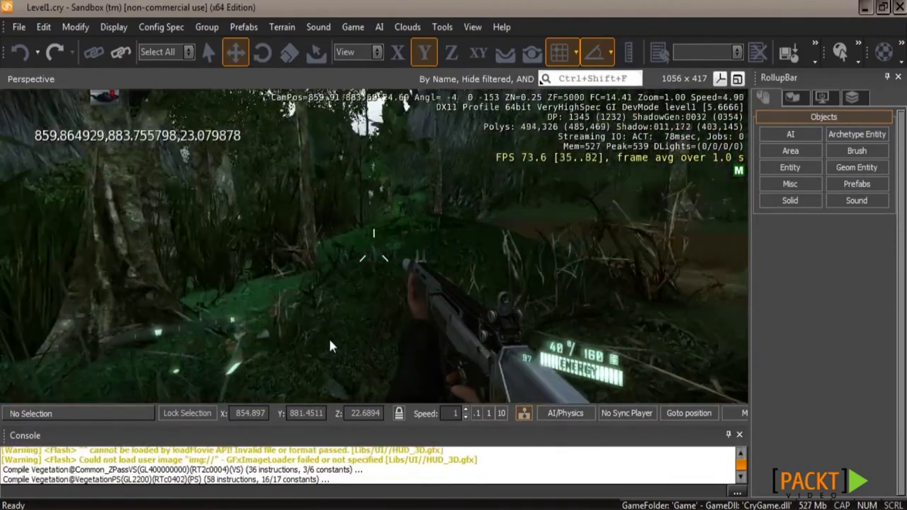
pyautogui.press('w')
pyautogui.press('w')
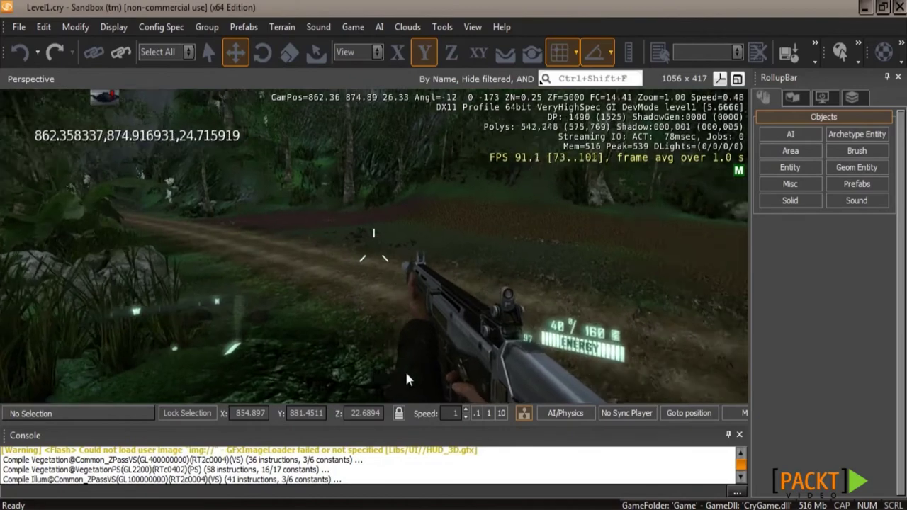
pyautogui.moveTo(750, 320)
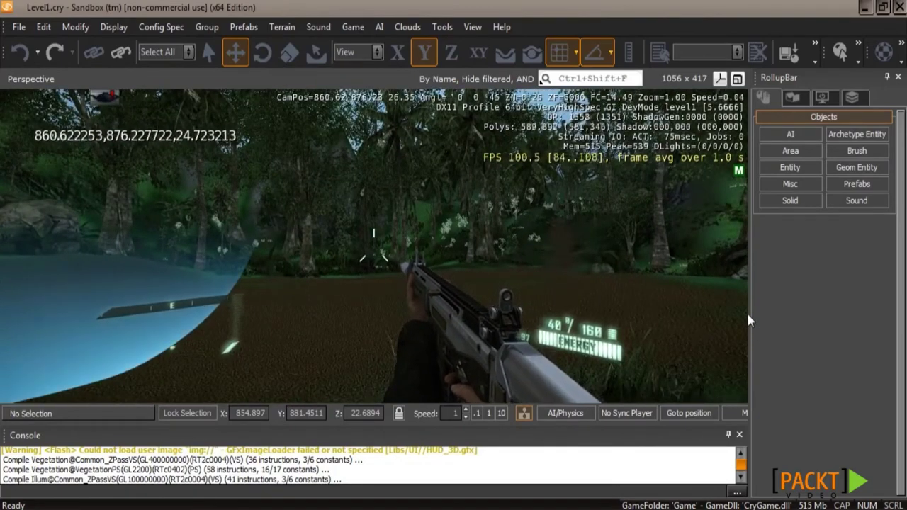
pyautogui.press('Escape')
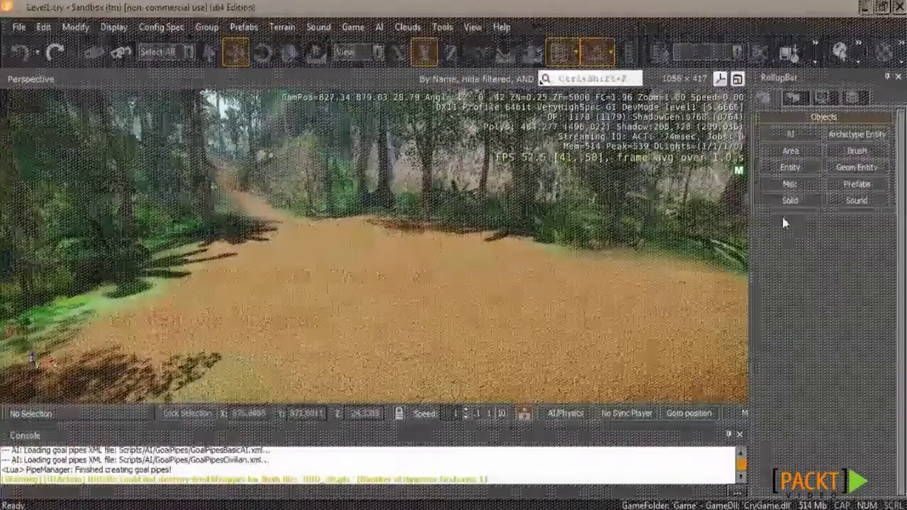
# Show the Geom Entity browser in the RollupBar's Objects tab
pyautogui.click(848, 166)
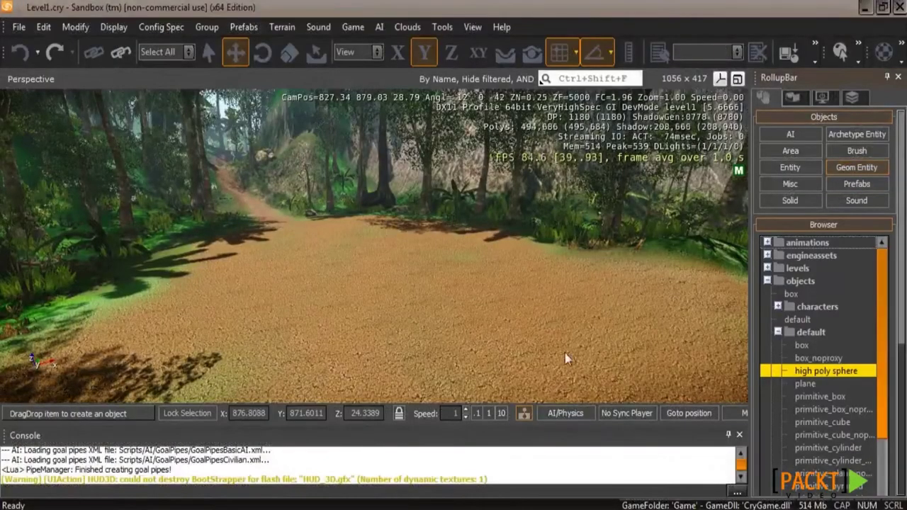
# Place a red high poly sphere in the level and raise it out of the ground
pyautogui.click(380, 307)
pyautogui.moveTo(381, 312); pyautogui.dragTo(386, 207)
pyautogui.moveTo(494, 310); pyautogui.dragTo(494, 309, button='right')
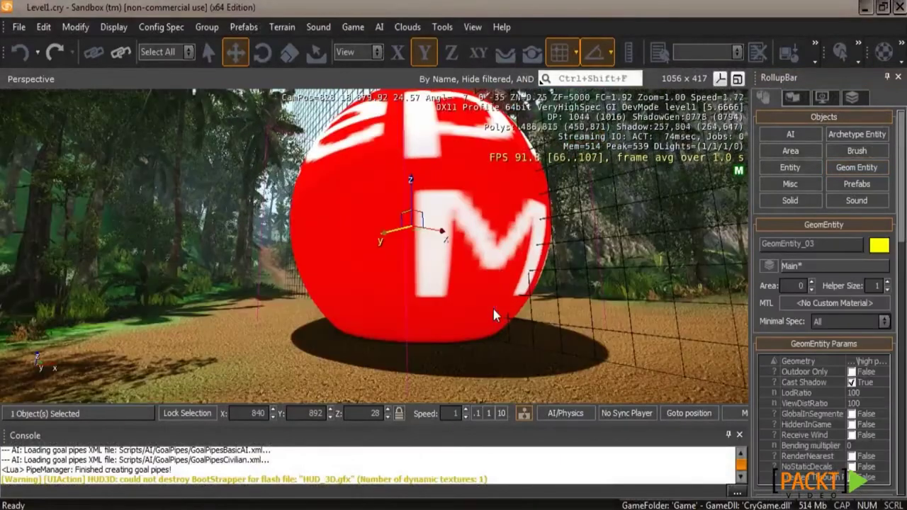
# Open the Flow Graph view pane with its Files folder expanded
pyautogui.click(443, 28)
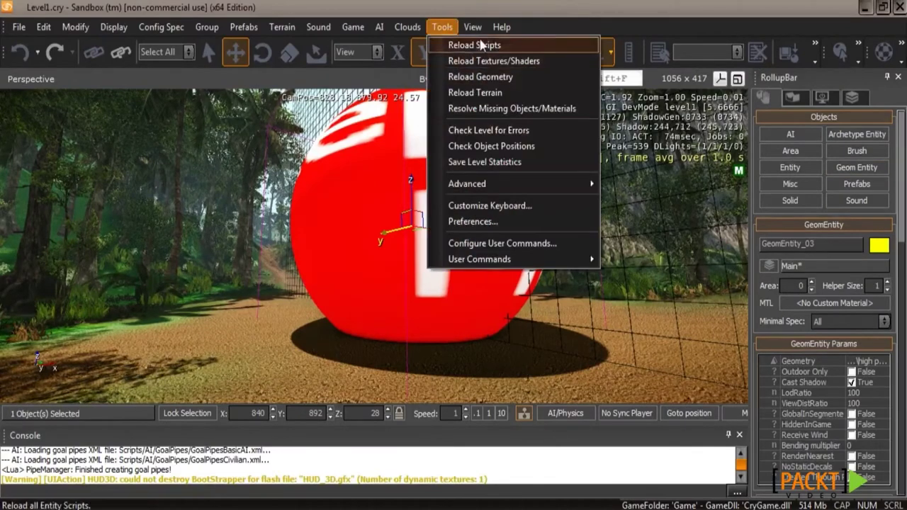
pyautogui.click(481, 45)
pyautogui.click(473, 27)
pyautogui.moveTo(510, 44)
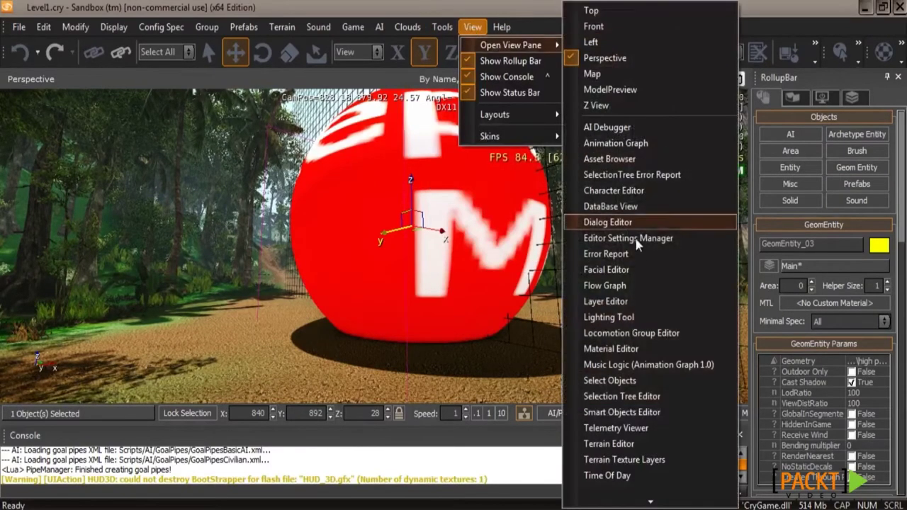
pyautogui.click(605, 285)
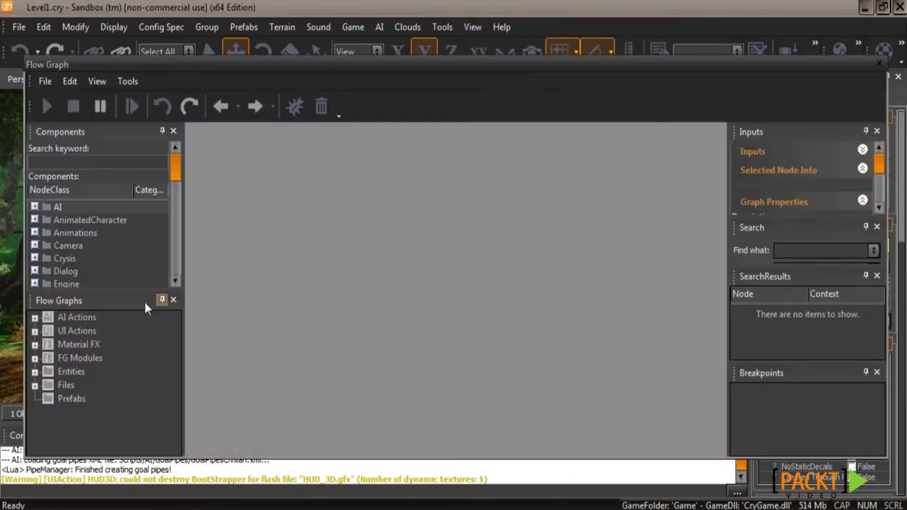
pyautogui.click(34, 384)
# Check the options of the Player Location and Test FG1 graphs without changing anything
pyautogui.rightClick(80, 402)
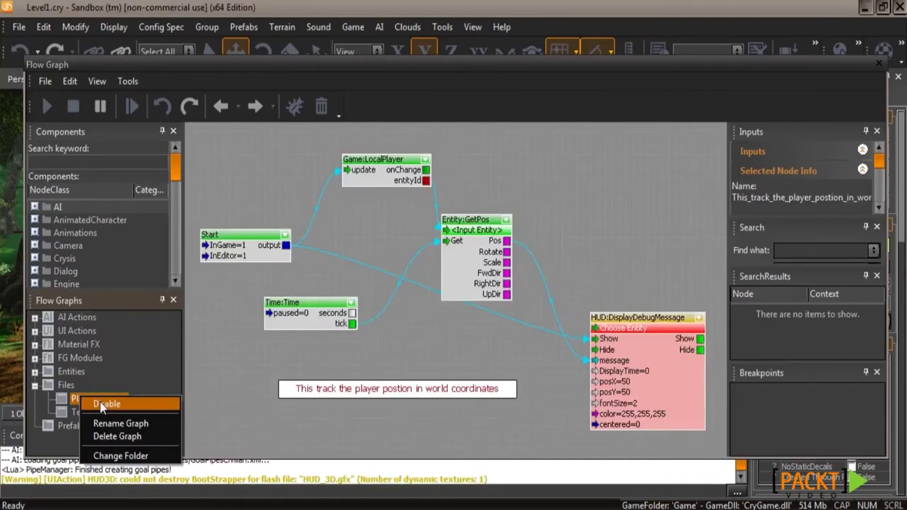
pyautogui.press('Escape')
pyautogui.rightClick(63, 414)
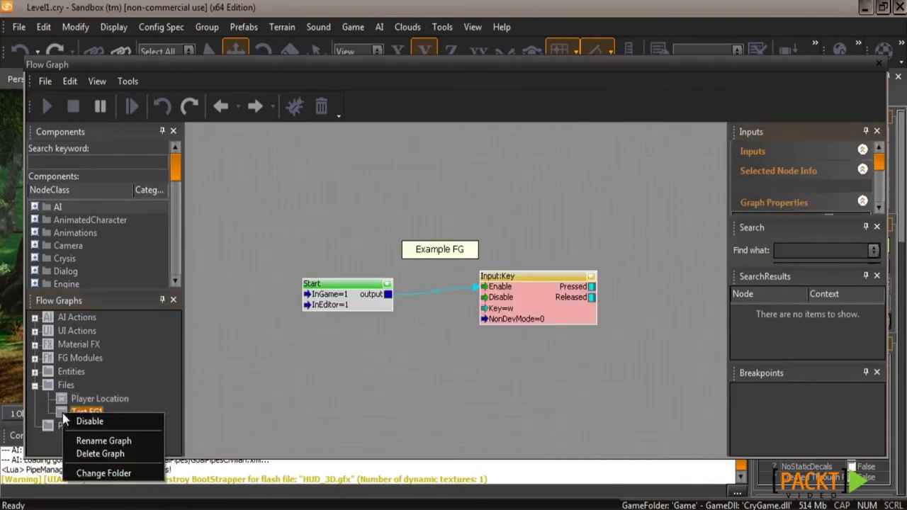
pyautogui.click(102, 419)
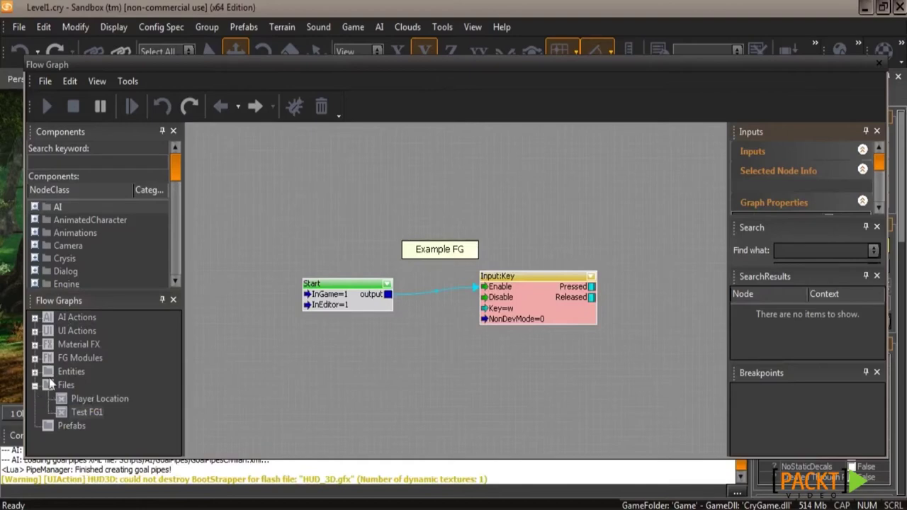
# Create a new flow graph and rename it from Default to Material Change
pyautogui.click(44, 81)
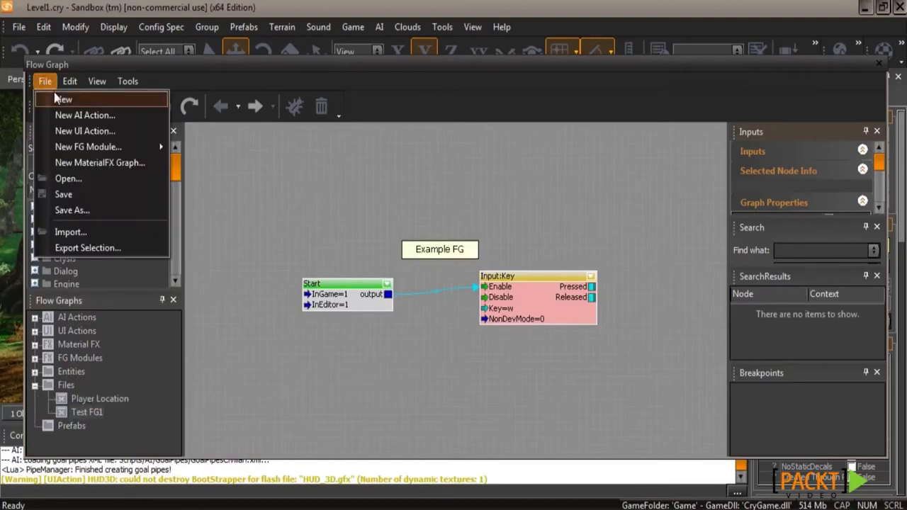
pyautogui.click(62, 99)
pyautogui.click(82, 400)
pyautogui.rightClick(82, 399)
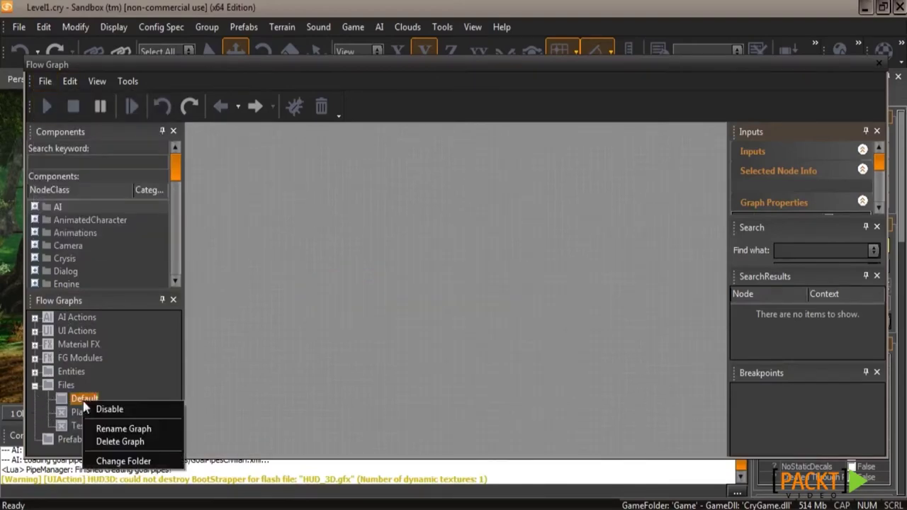
pyautogui.click(108, 429)
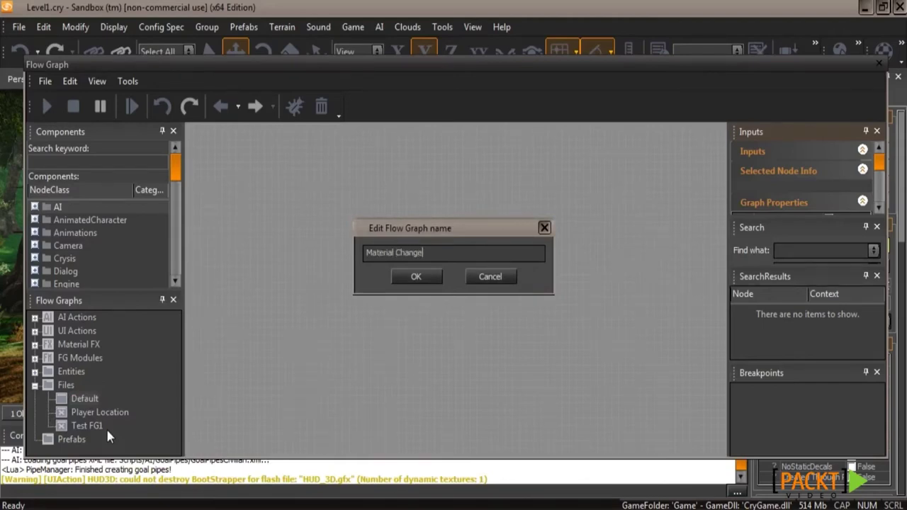
pyautogui.click(406, 274)
pyautogui.click(80, 401)
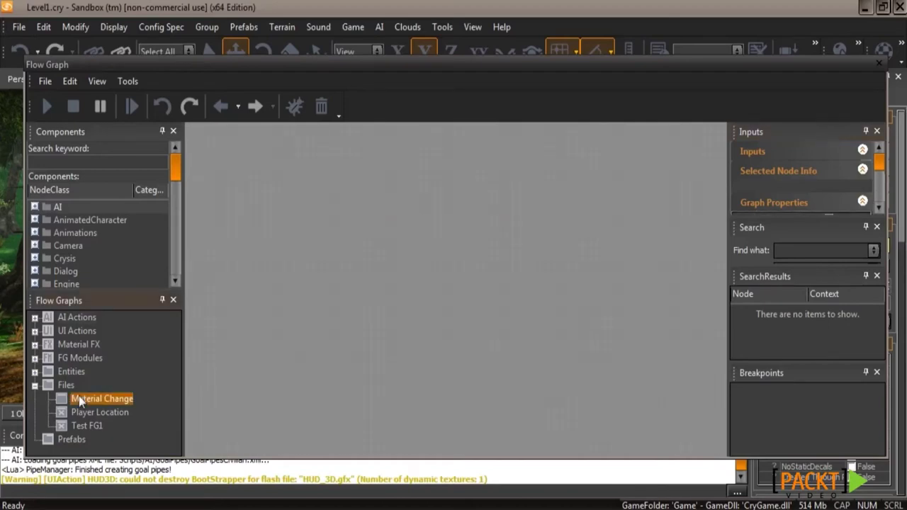
# Add a Start node at upper left and an Entity:Material node to its right
pyautogui.rightClick(273, 260)
pyautogui.click(303, 336)
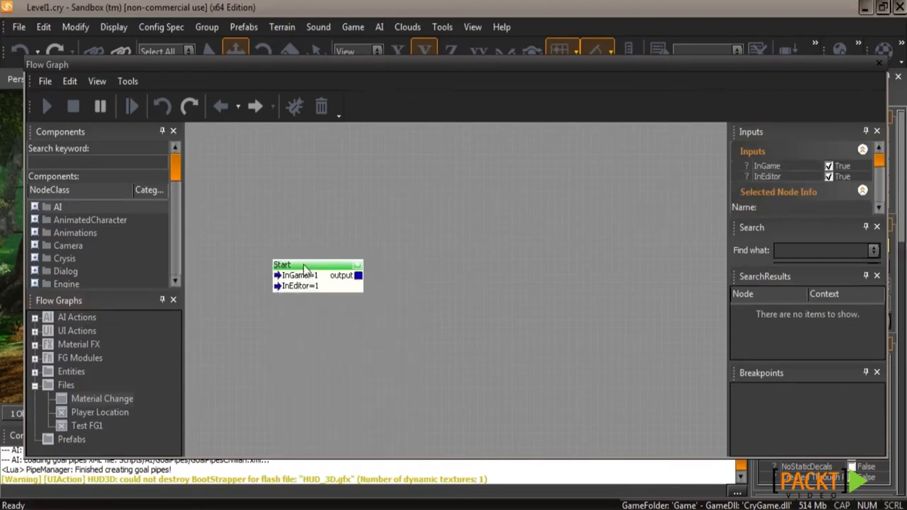
pyautogui.moveTo(297, 281); pyautogui.dragTo(260, 251)
pyautogui.rightClick(299, 315)
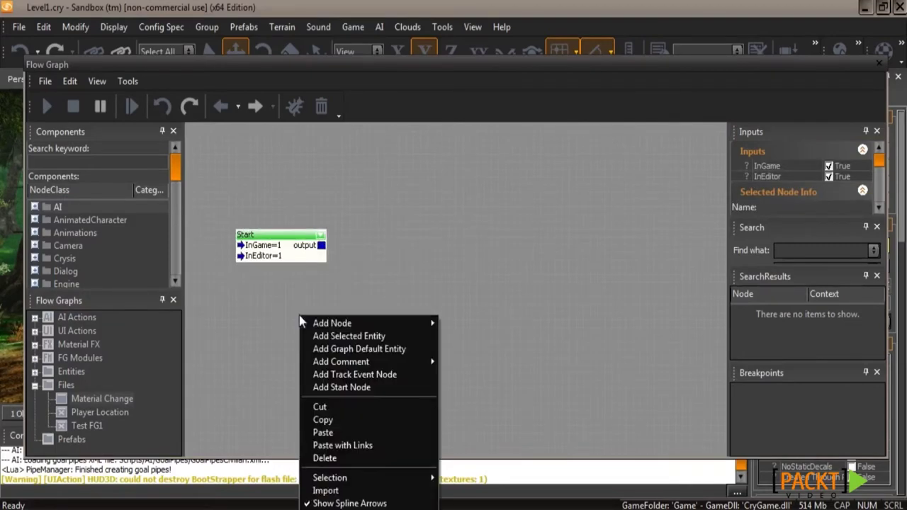
pyautogui.moveTo(326, 323)
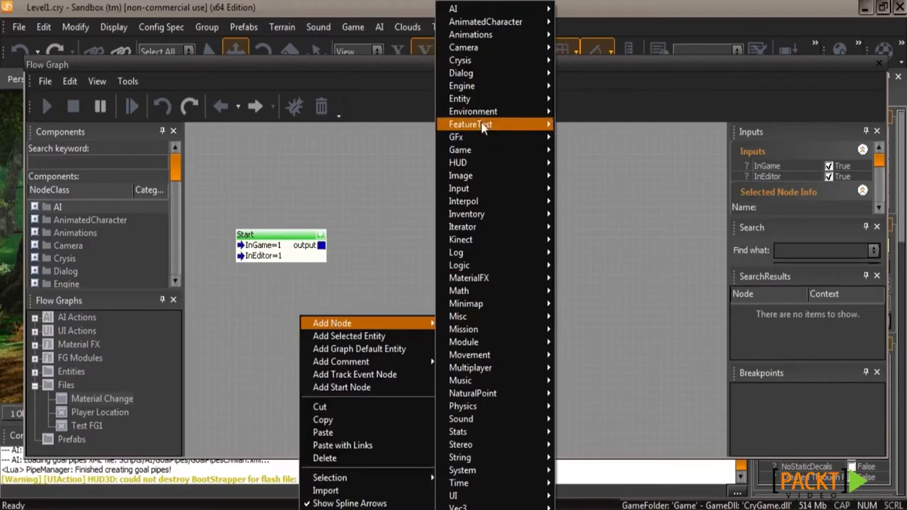
pyautogui.moveTo(502, 100)
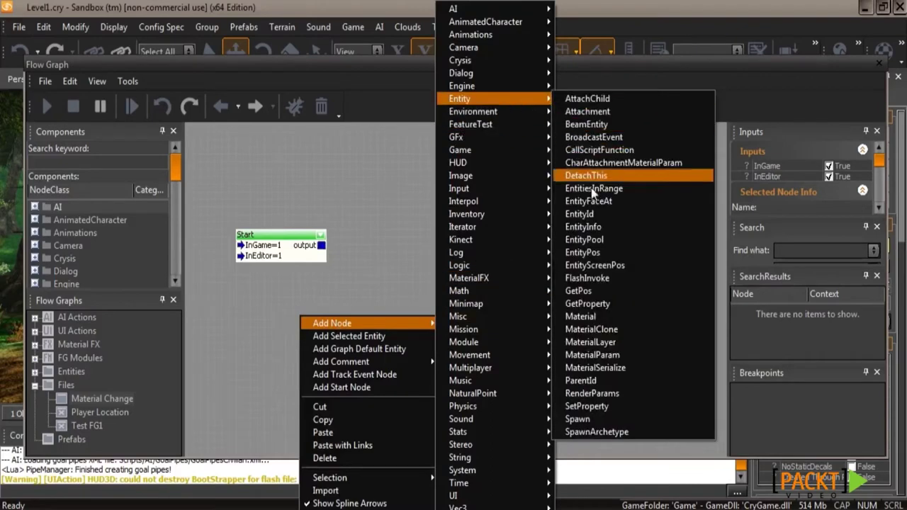
pyautogui.click(576, 319)
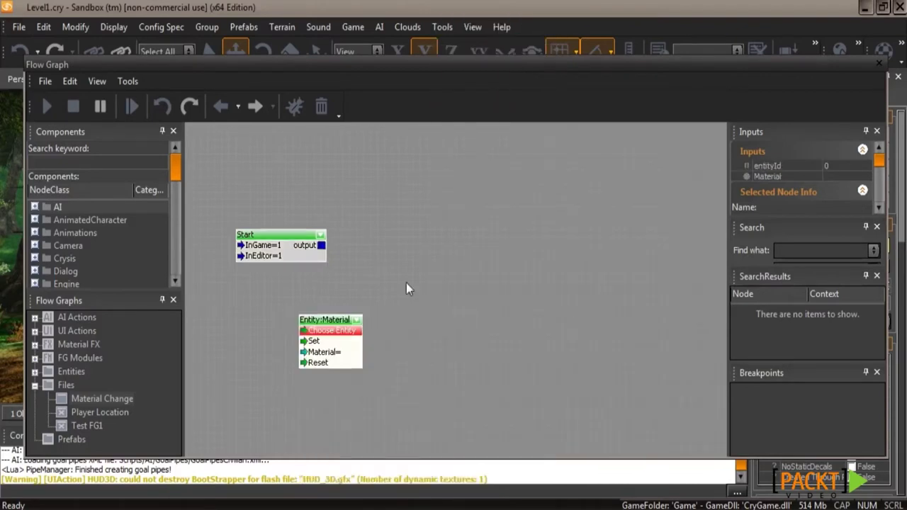
pyautogui.moveTo(315, 328); pyautogui.dragTo(461, 236)
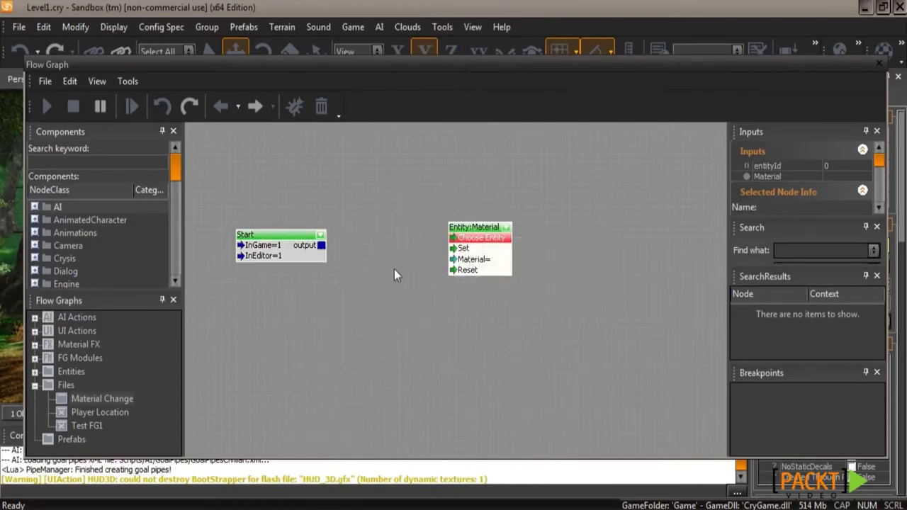
# Add an Input:Key node below Start and move the Flow Graph window aside
pyautogui.rightClick(311, 338)
pyautogui.moveTo(401, 136)
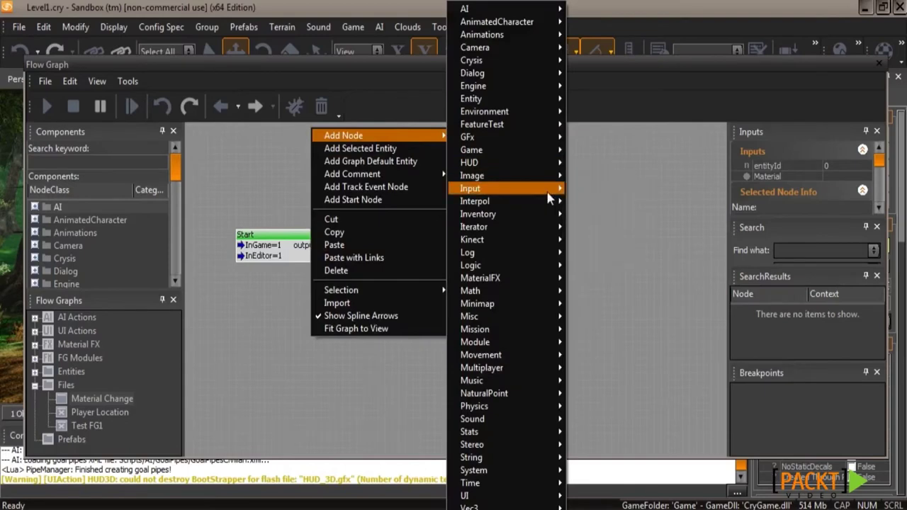
pyautogui.moveTo(560, 189)
pyautogui.click(591, 213)
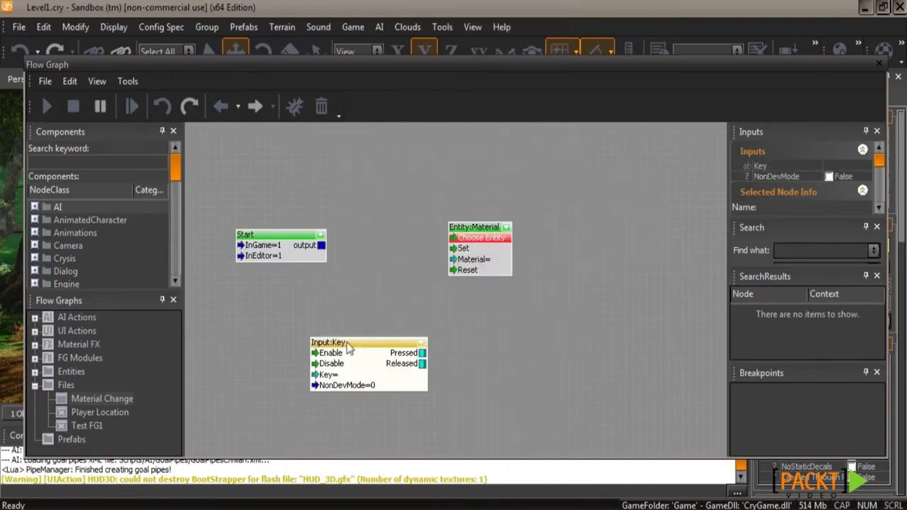
pyautogui.moveTo(364, 343); pyautogui.dragTo(288, 287)
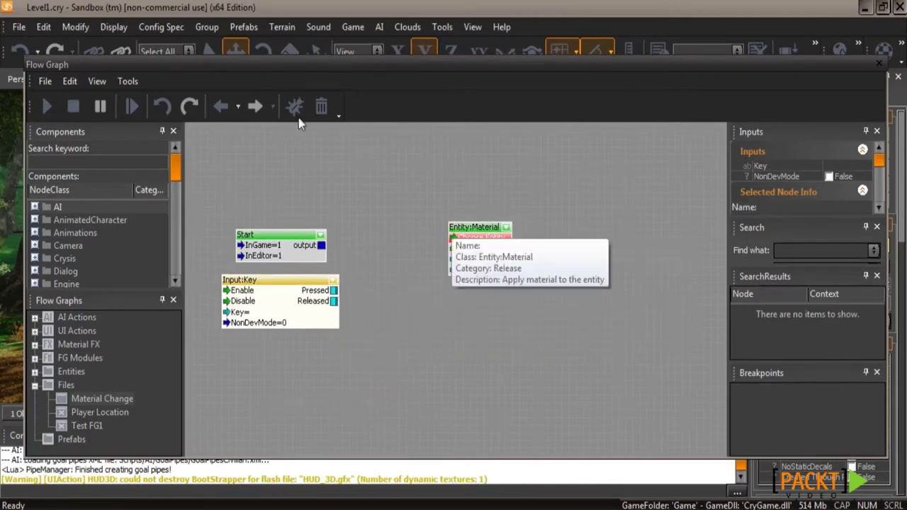
pyautogui.moveTo(176, 69); pyautogui.dragTo(671, 107)
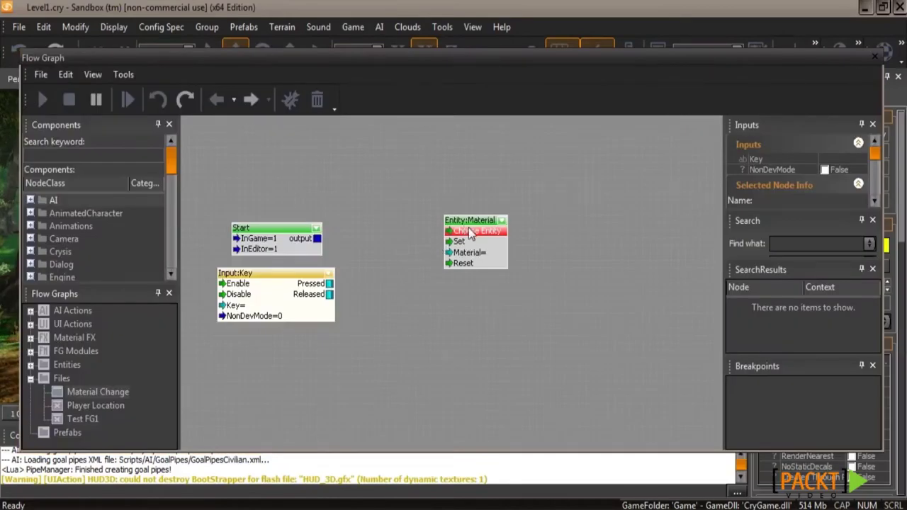
# Assign sphere GeomEntity_03 to the Material node and connect Start's output to its Reset
pyautogui.rightClick(470, 229)
pyautogui.click(502, 238)
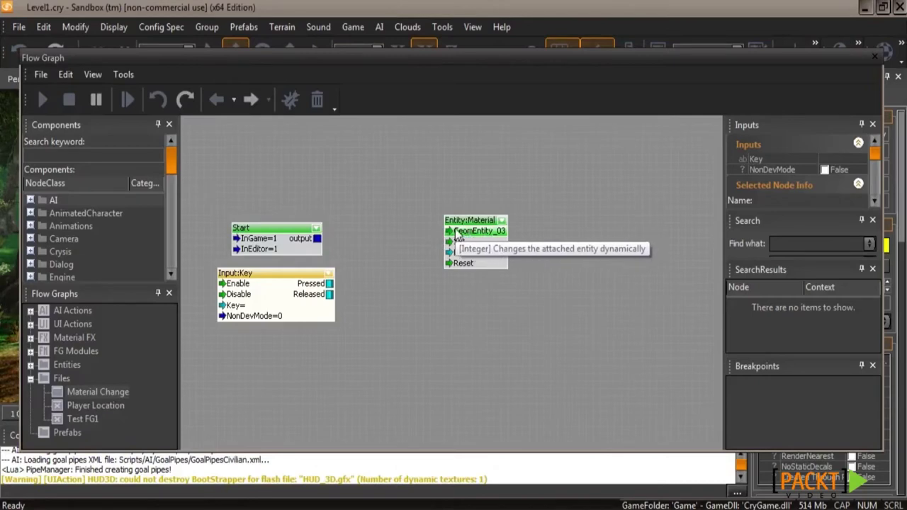
pyautogui.click(318, 239)
pyautogui.moveTo(347, 241); pyautogui.dragTo(451, 263)
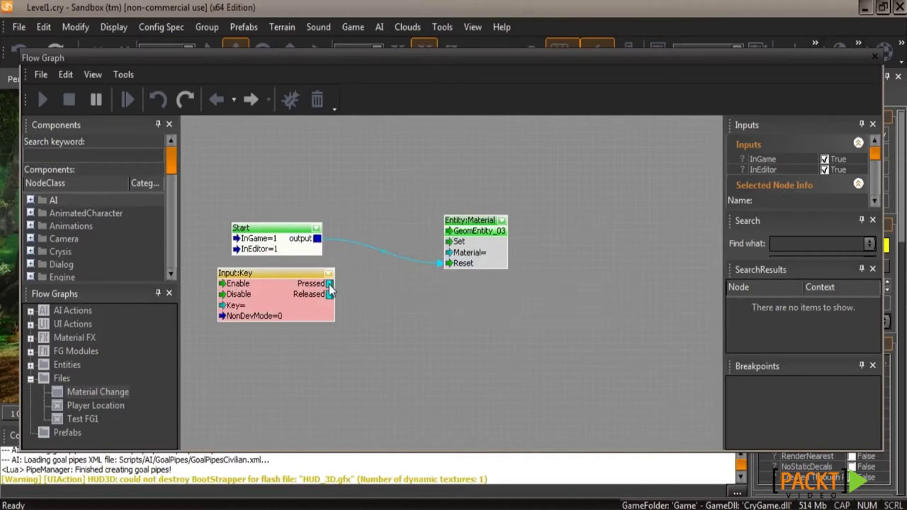
# Link Input:Key's Pressed to Entity:Material's Set and set the key to 1
pyautogui.moveTo(329, 285); pyautogui.dragTo(361, 279)
pyautogui.moveTo(429, 248); pyautogui.dragTo(451, 246)
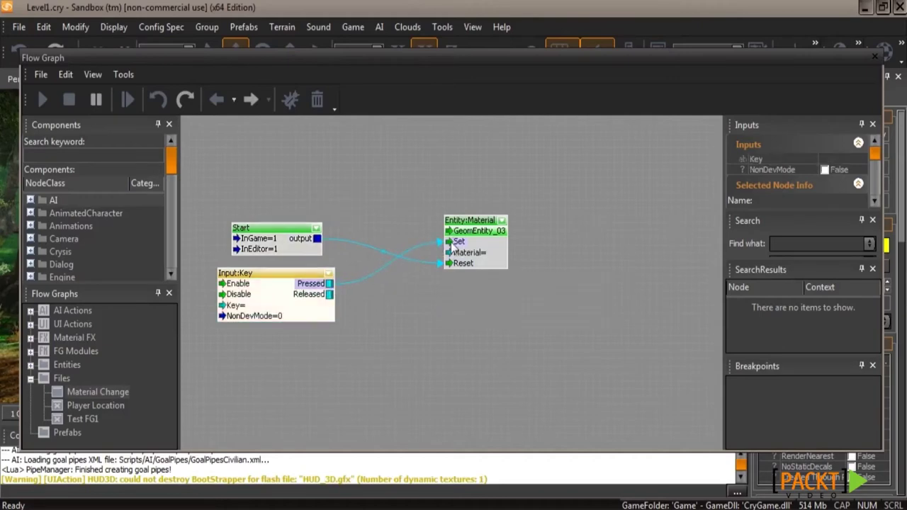
pyautogui.click(239, 306)
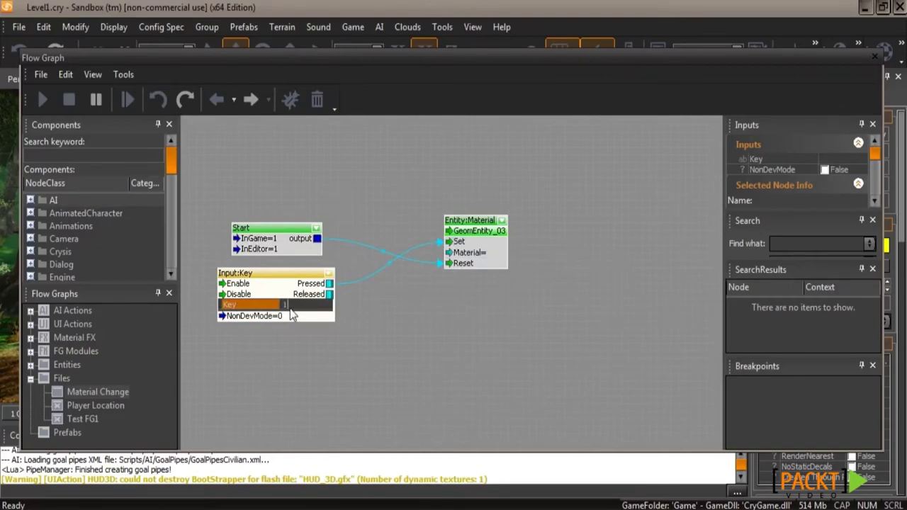
pyautogui.click(332, 320)
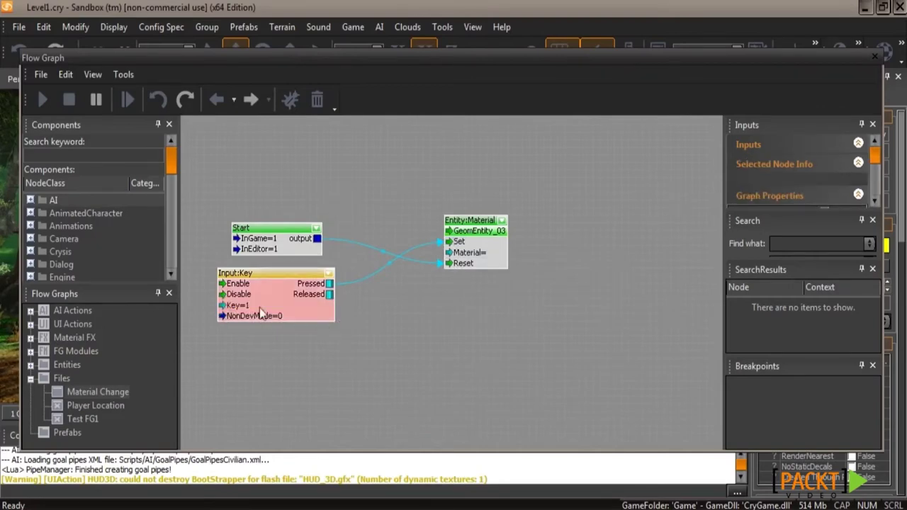
pyautogui.doubleClick(476, 254)
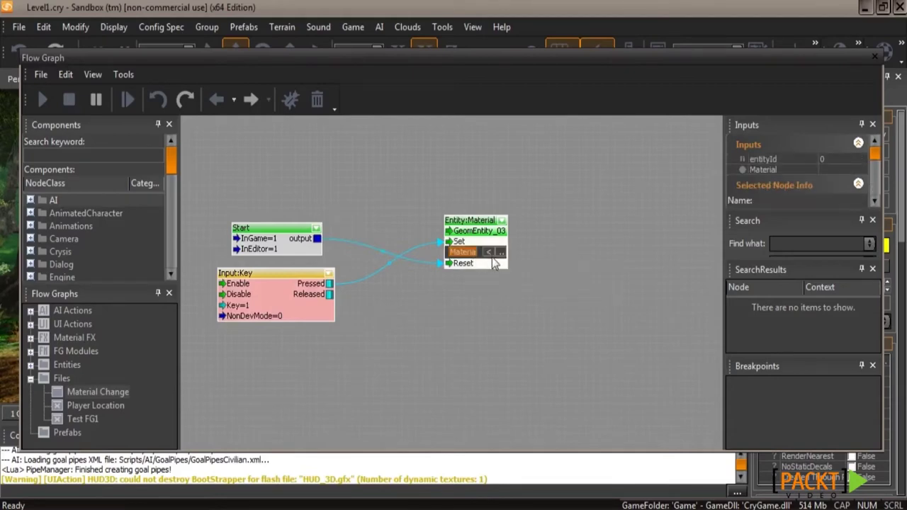
# Pick Levels/Level1/Test_Material in the Material Editor and assign it to the node's Material input
pyautogui.click(502, 252)
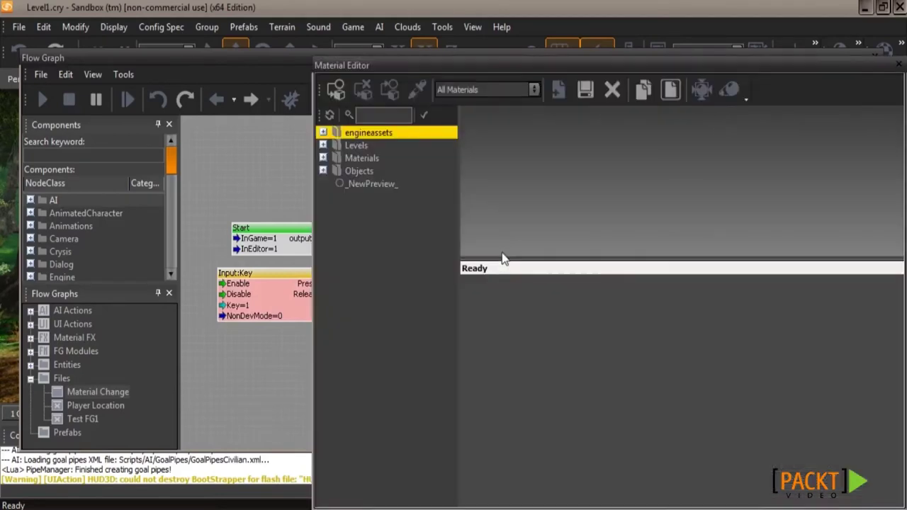
pyautogui.click(324, 146)
pyautogui.click(324, 145)
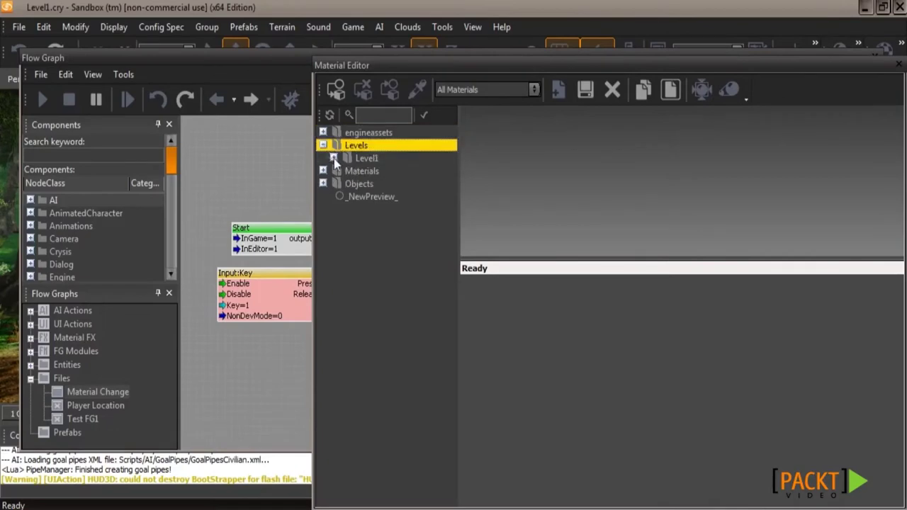
pyautogui.click(334, 158)
pyautogui.click(365, 169)
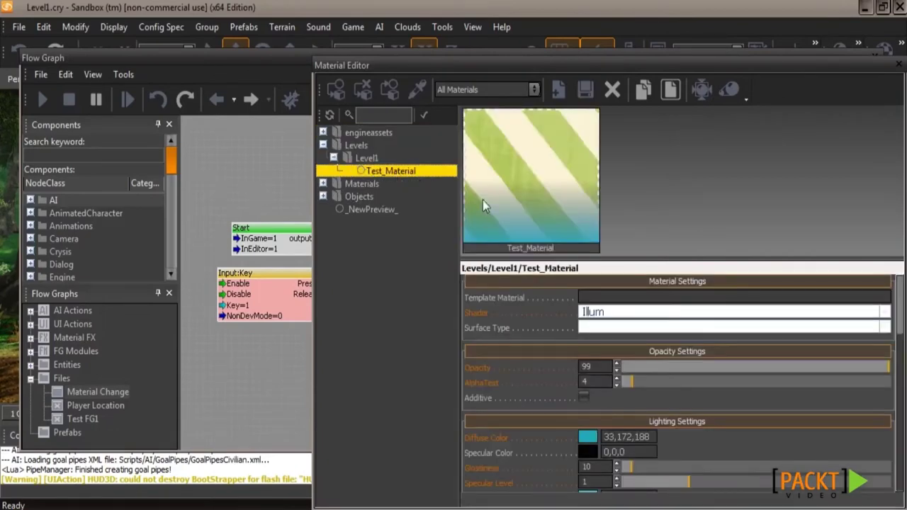
pyautogui.moveTo(361, 65); pyautogui.dragTo(744, 81)
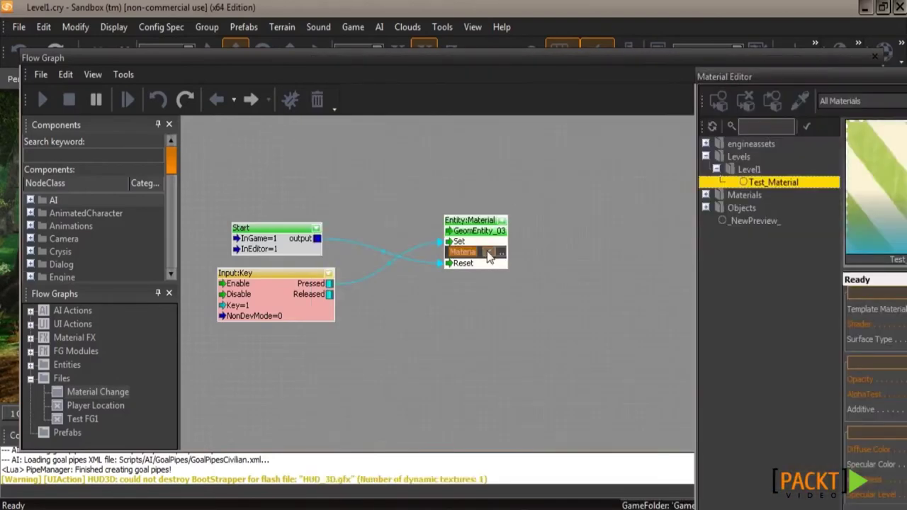
pyautogui.click(474, 252)
pyautogui.click(489, 252)
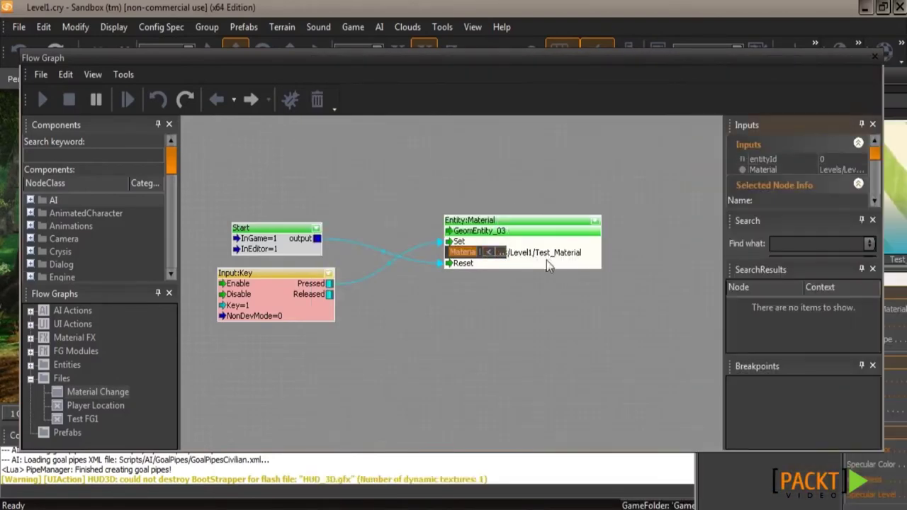
pyautogui.click(745, 69)
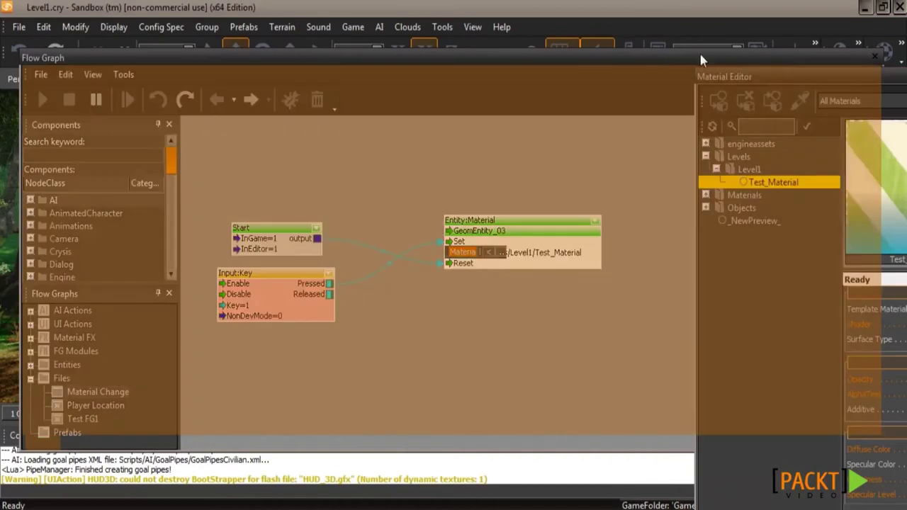
pyautogui.moveTo(665, 57); pyautogui.dragTo(676, 114)
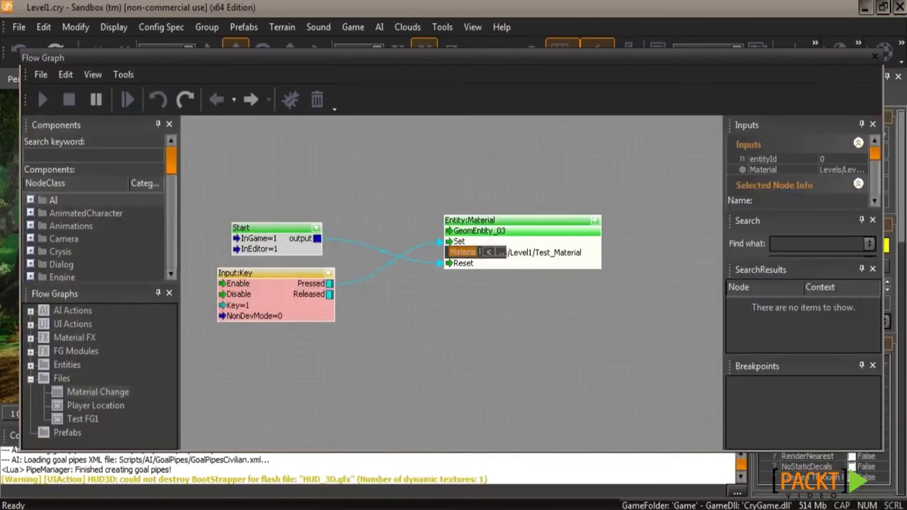
# Save the graph as Material Change.xml in Game\Levels\Level1 and move the window aside
pyautogui.click(447, 279)
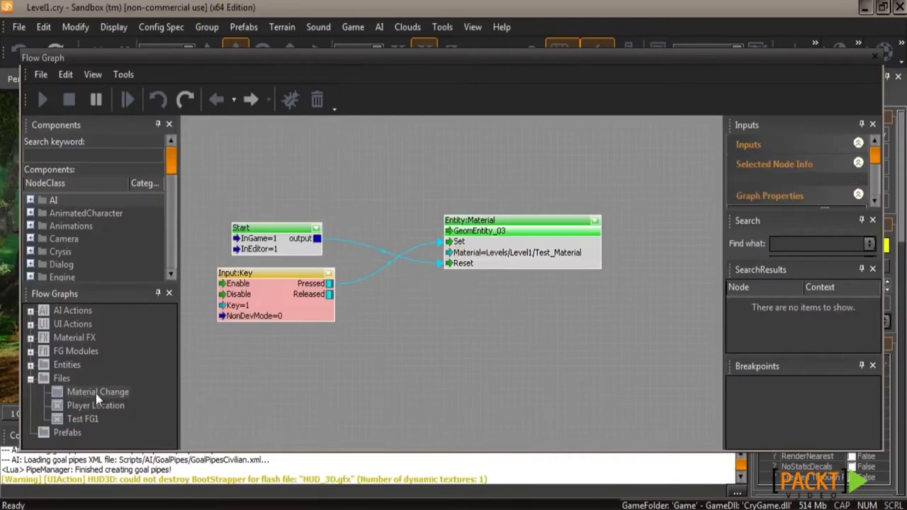
pyautogui.click(41, 74)
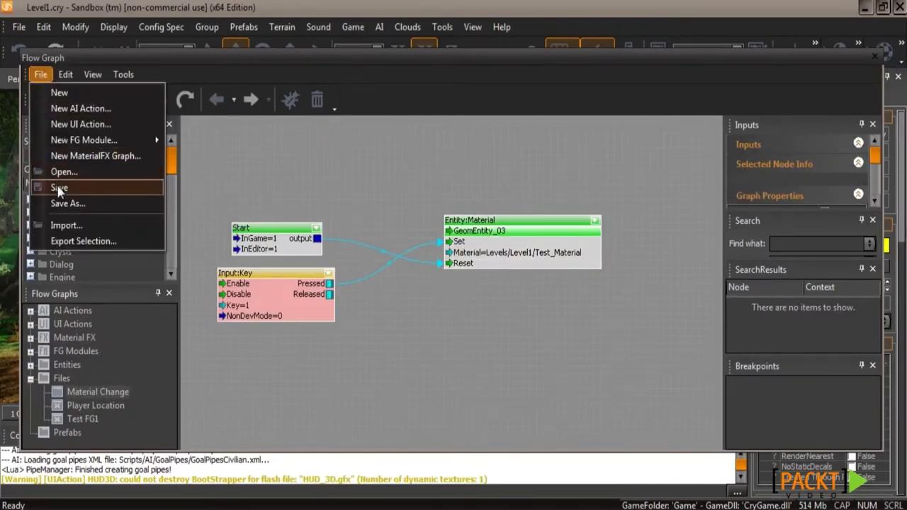
pyautogui.click(100, 203)
pyautogui.click(376, 265)
pyautogui.doubleClick(377, 265)
pyautogui.doubleClick(375, 217)
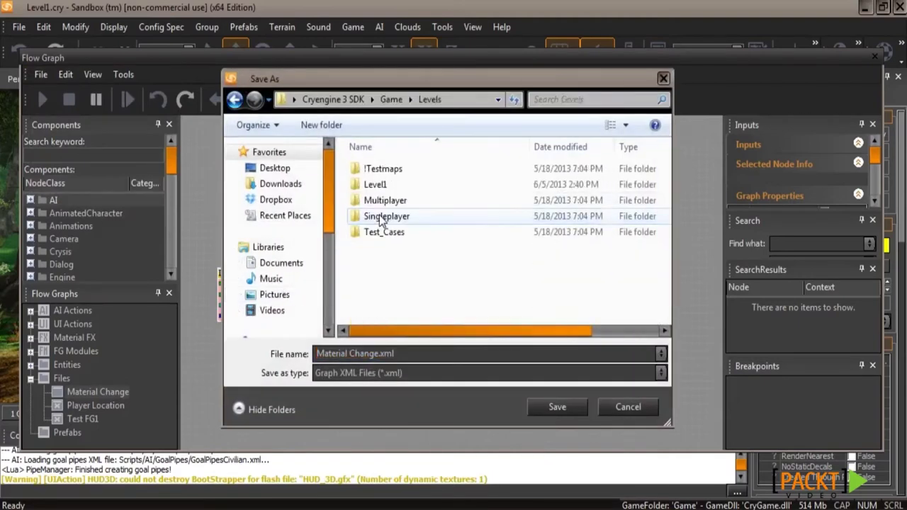
pyautogui.doubleClick(376, 185)
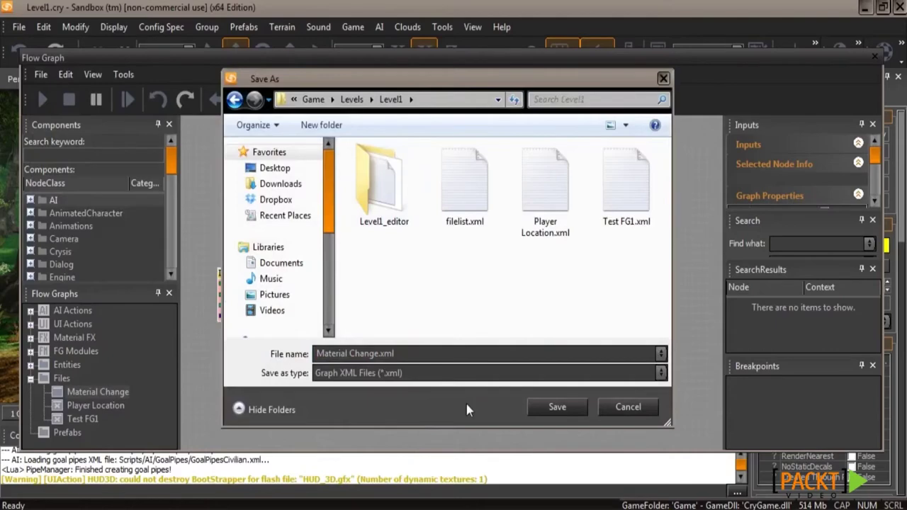
pyautogui.click(538, 408)
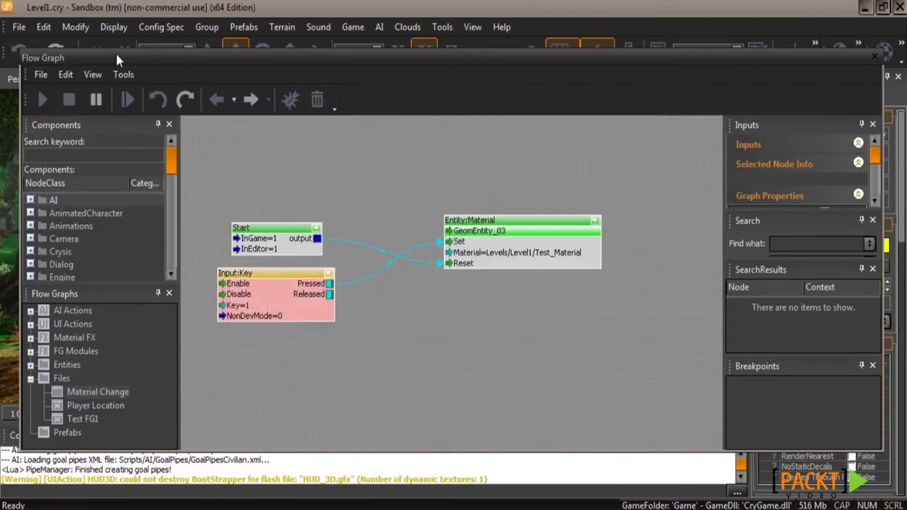
pyautogui.moveTo(117, 58); pyautogui.dragTo(748, 84)
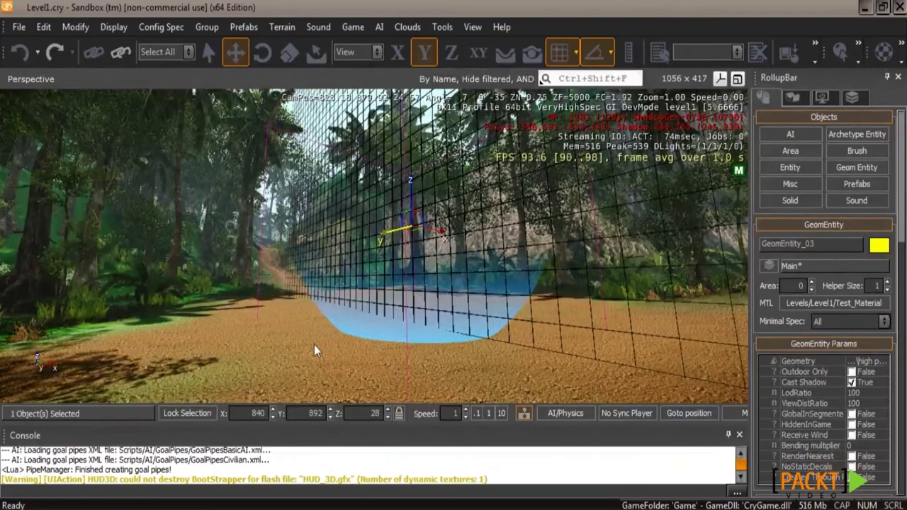
# Deselect the geometry, play-test Level1 in game mode with Ctrl+G, then return to the editor
pyautogui.click(314, 345)
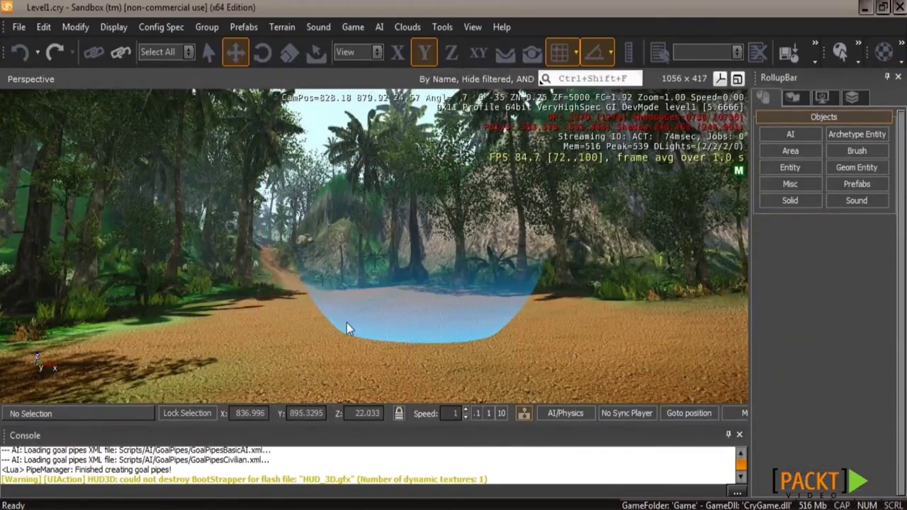
pyautogui.hotkey('ctrl', 'g')
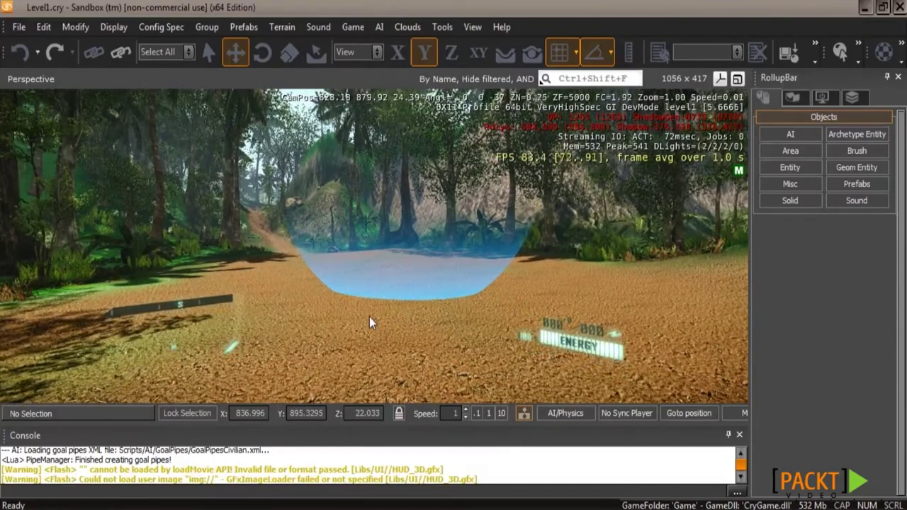
pyautogui.press('Escape')
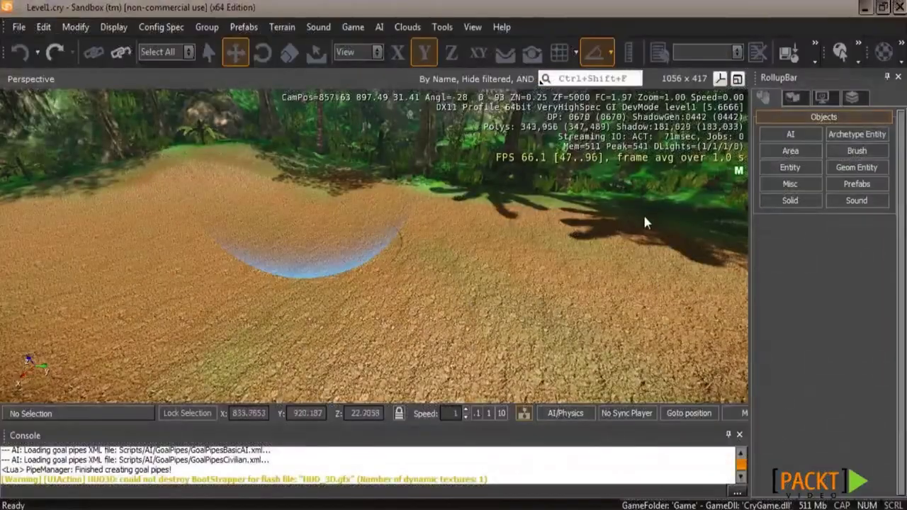
# Place a ProximityTrigger entity from the Triggers list beside the blue dome
pyautogui.click(791, 168)
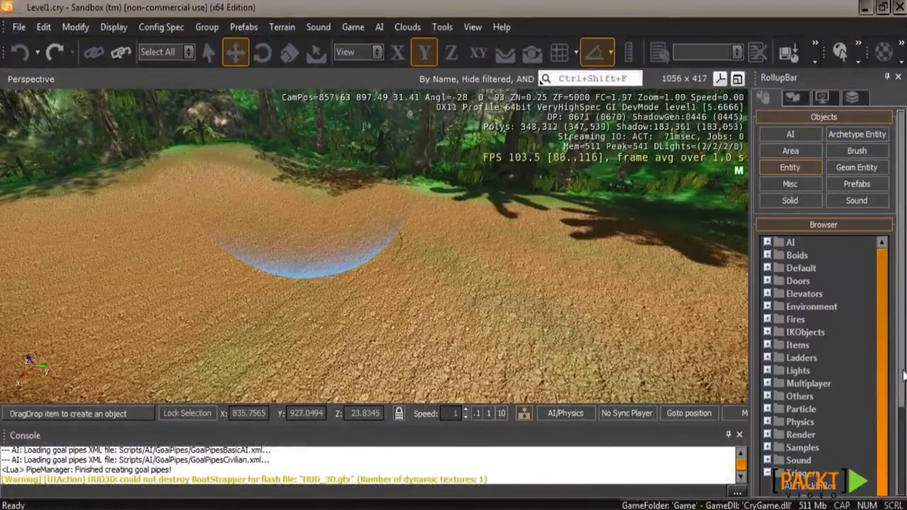
pyautogui.scroll(-2, 837, 368)
pyautogui.click(815, 448)
pyautogui.moveTo(818, 459); pyautogui.dragTo(462, 195)
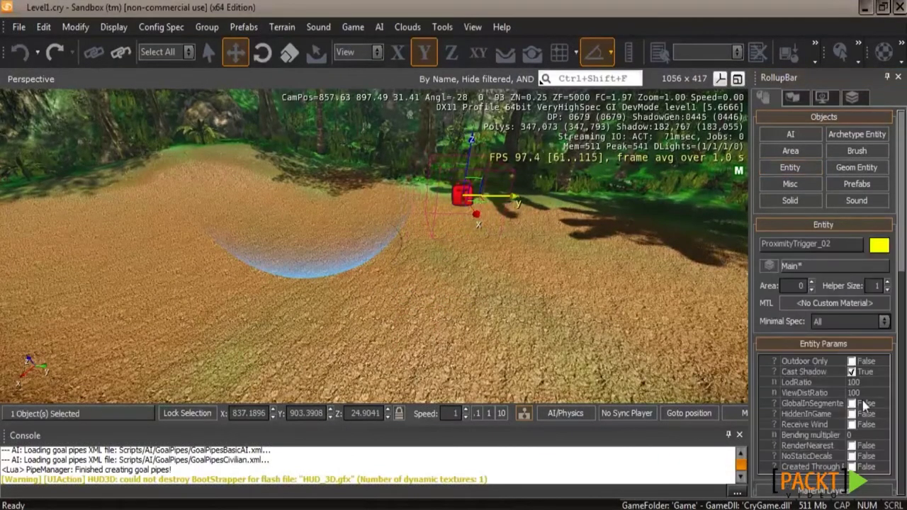
pyautogui.moveTo(903, 233); pyautogui.dragTo(902, 338)
# Set the trigger's DimX to 22.4 and DimY to 17.3, then move it over the dome
pyautogui.click(868, 324)
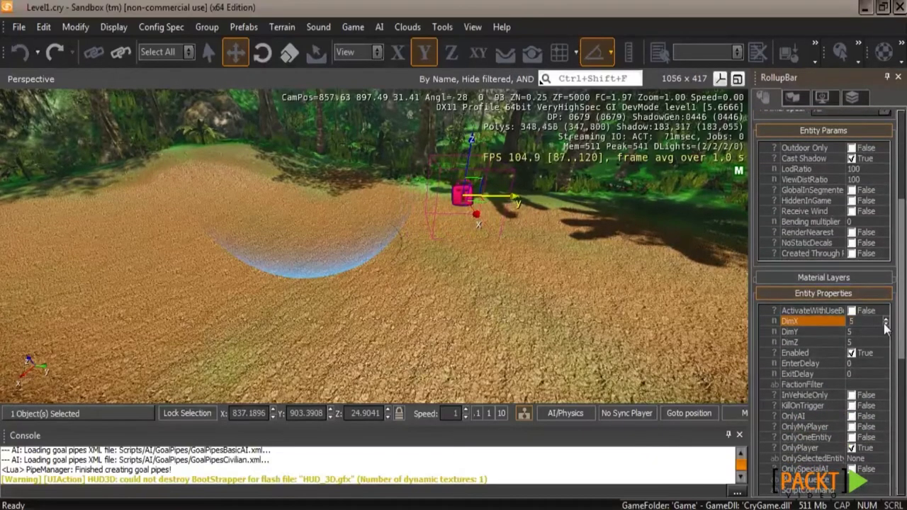
pyautogui.moveTo(886, 325); pyautogui.dragTo(893, 293)
pyautogui.moveTo(885, 333); pyautogui.dragTo(891, 283)
pyautogui.moveTo(514, 198); pyautogui.dragTo(361, 191)
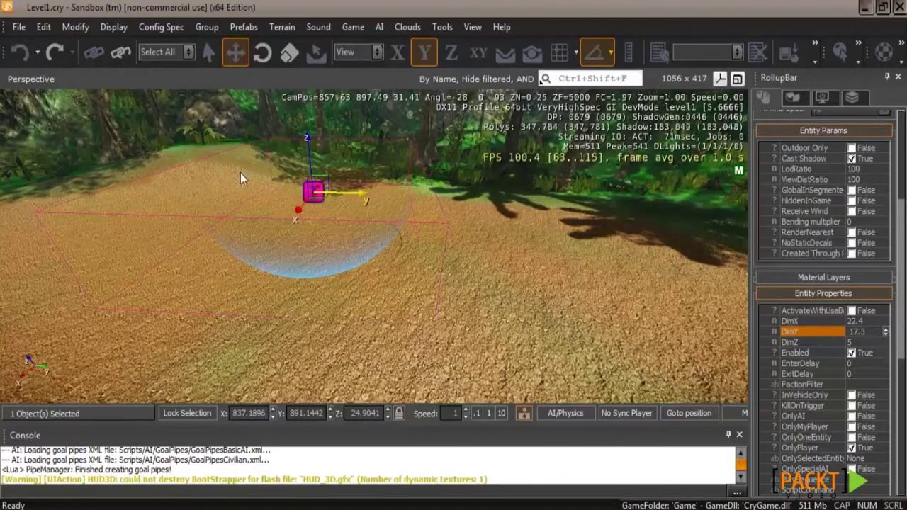
pyautogui.moveTo(303, 214)
pyautogui.mouseDown()
pyautogui.moveTo(303, 200)
pyautogui.moveTo(311, 210)
pyautogui.mouseUp()
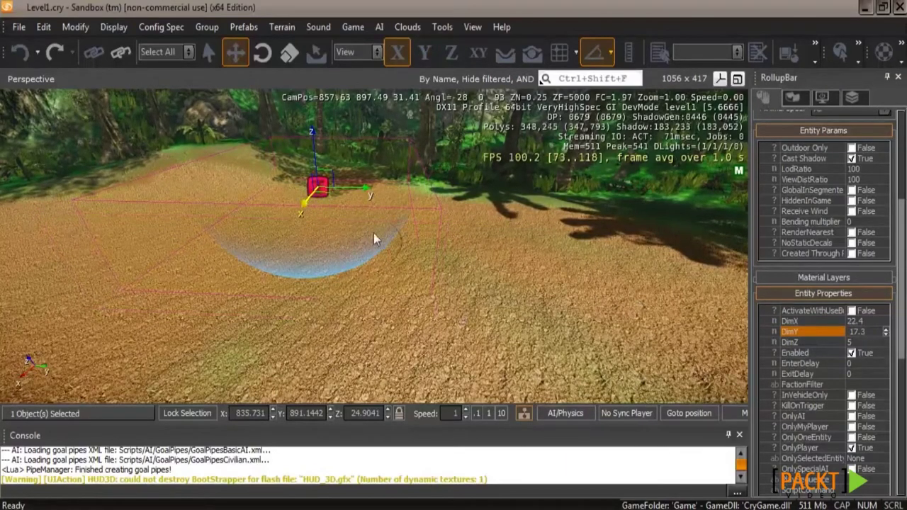
pyautogui.click(472, 27)
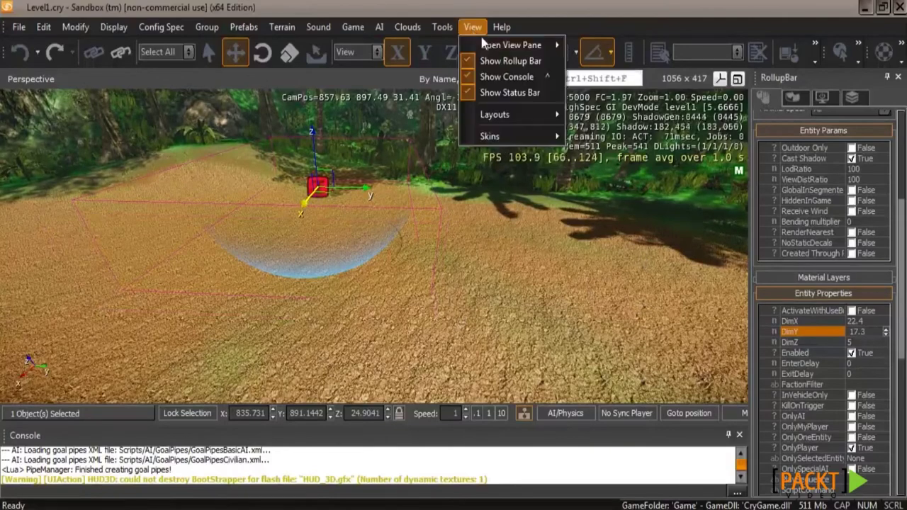
# In the Flow Graph editor, create a new empty Default flow graph
pyautogui.moveTo(494, 45)
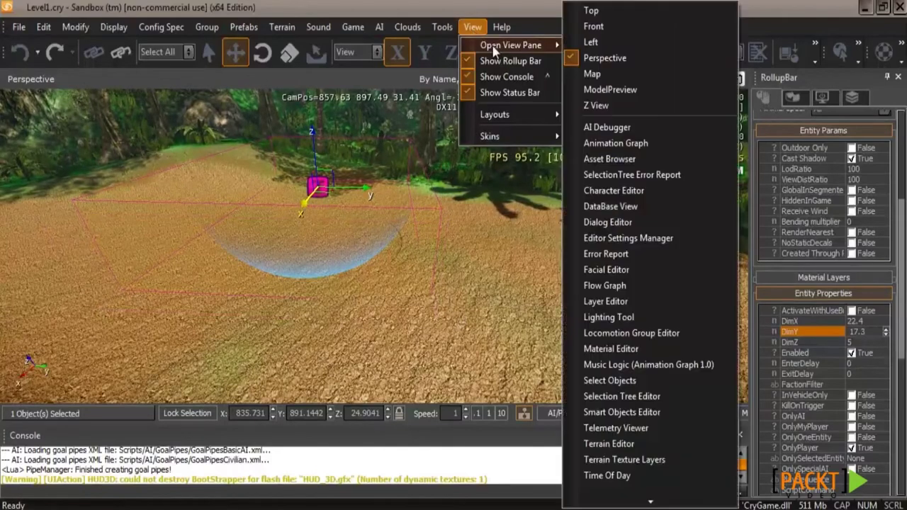
pyautogui.click(606, 286)
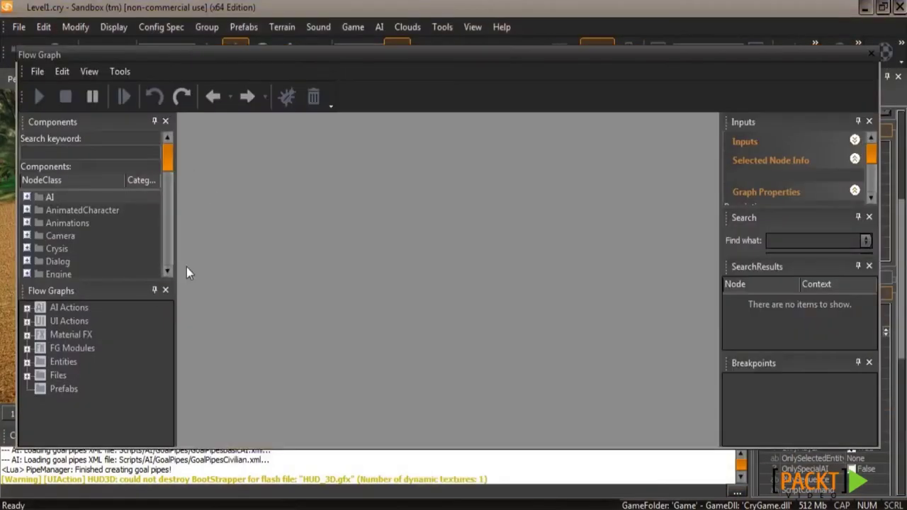
pyautogui.click(26, 377)
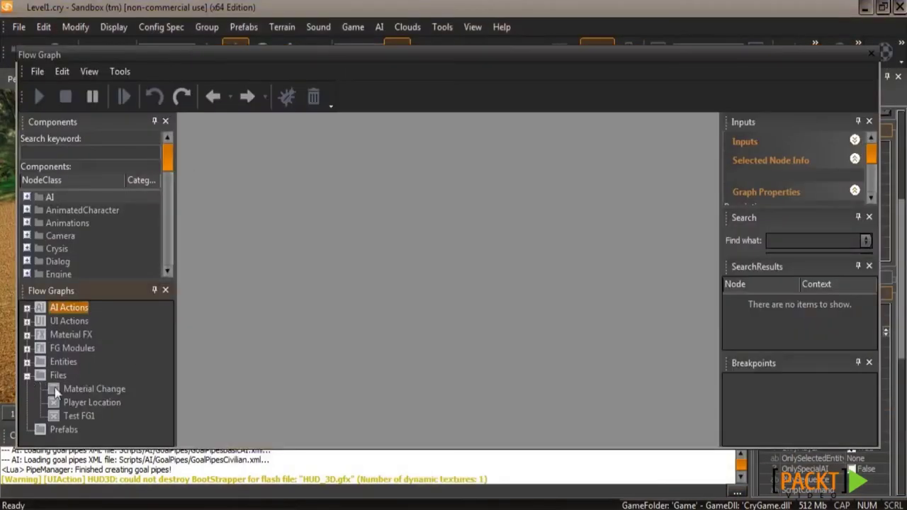
pyautogui.click(36, 71)
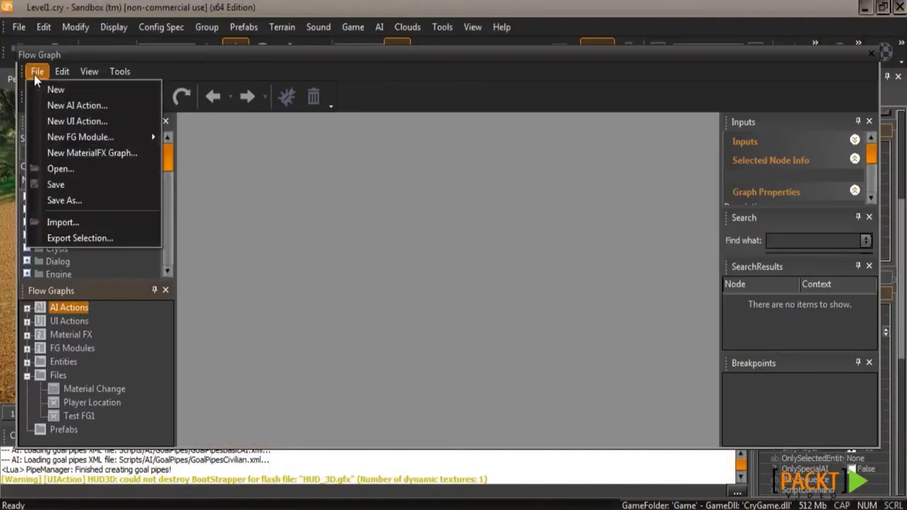
pyautogui.click(55, 93)
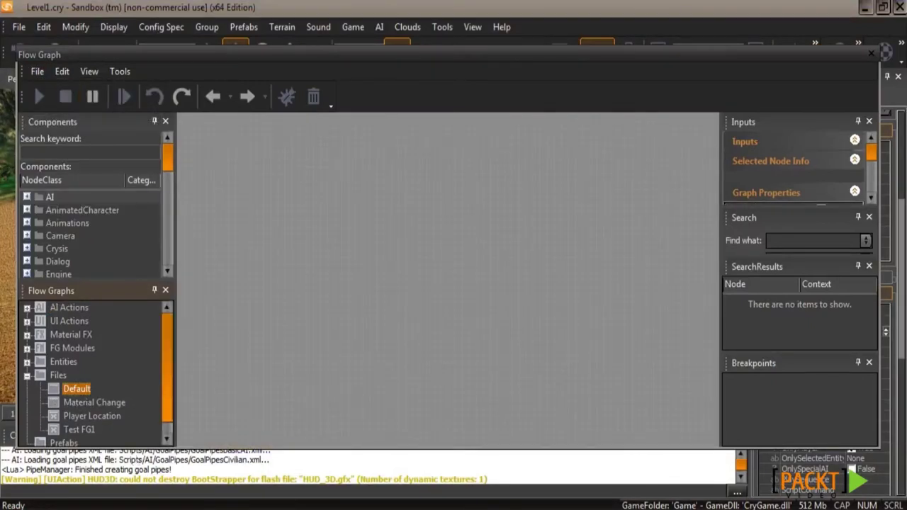
# Rename the Default graph to 'Proximity Material Change' and open the Material Change graph
pyautogui.rightClick(77, 389)
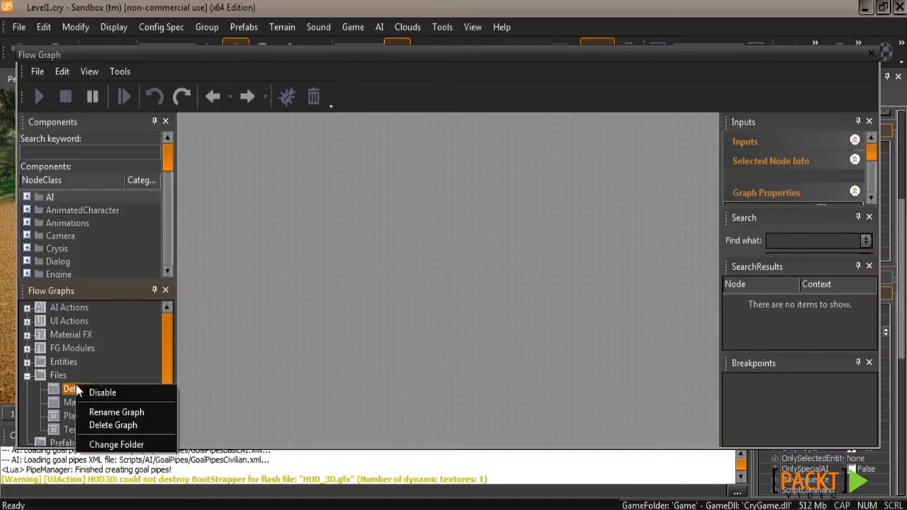
pyautogui.click(109, 412)
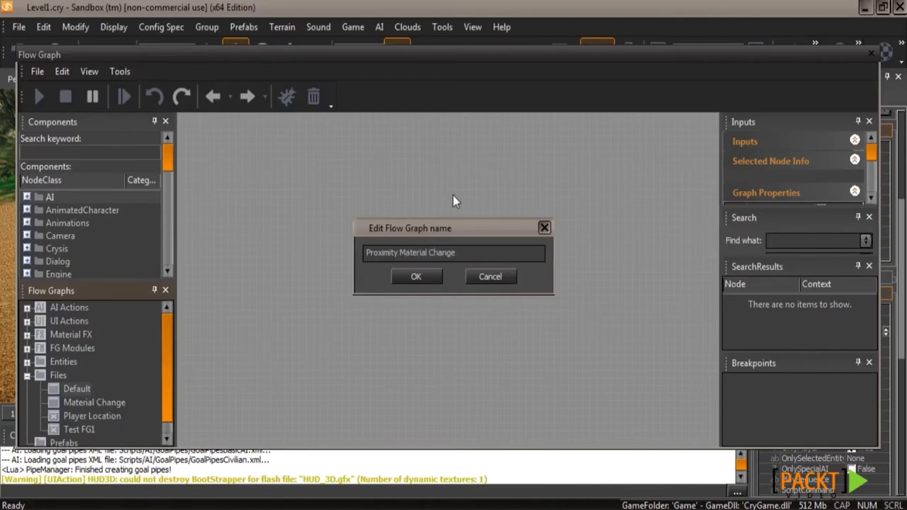
pyautogui.click(415, 278)
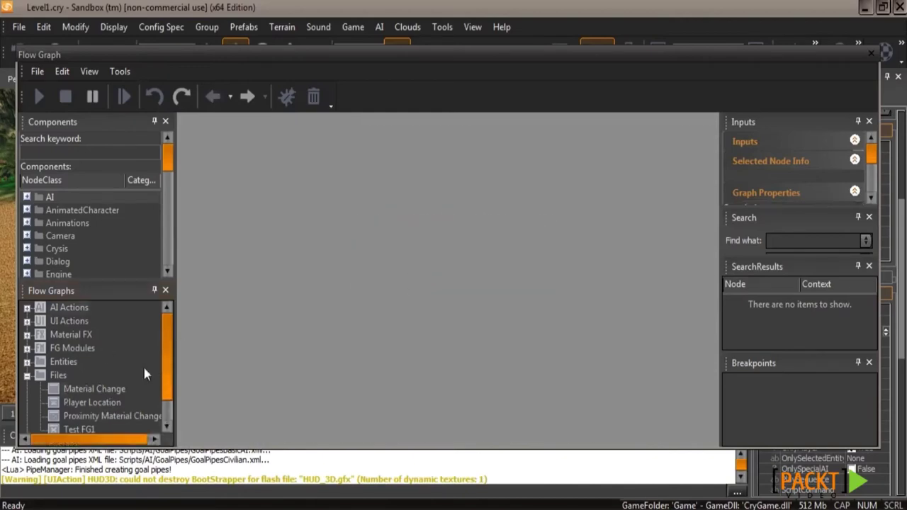
pyautogui.click(92, 387)
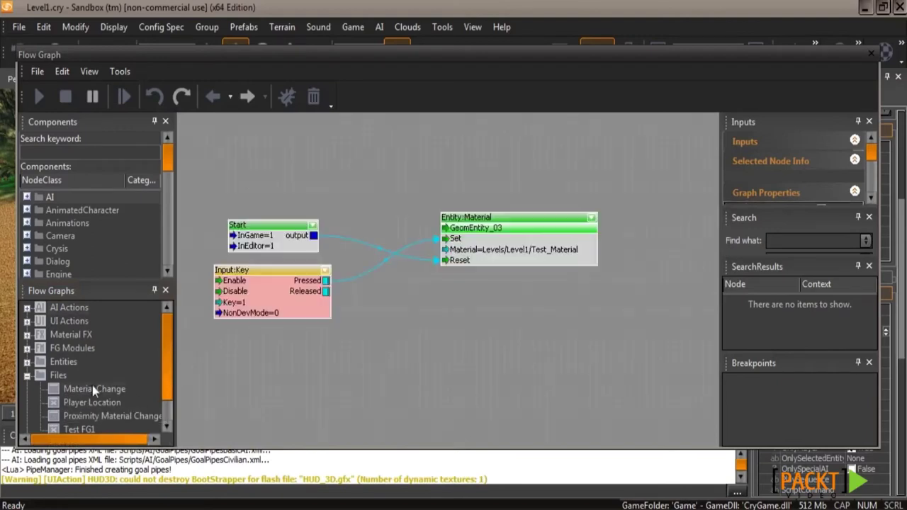
# Copy the nodes of the Material Change graph
pyautogui.rightClick(93, 389)
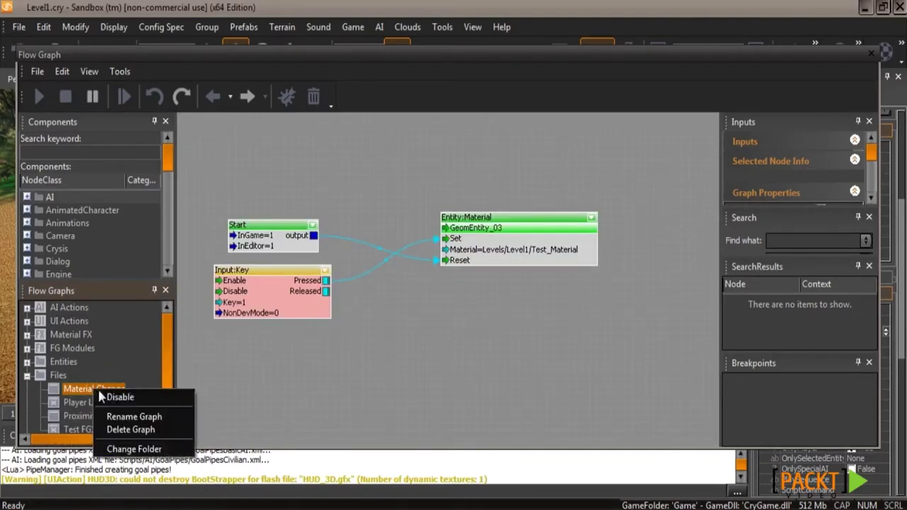
pyautogui.click(109, 402)
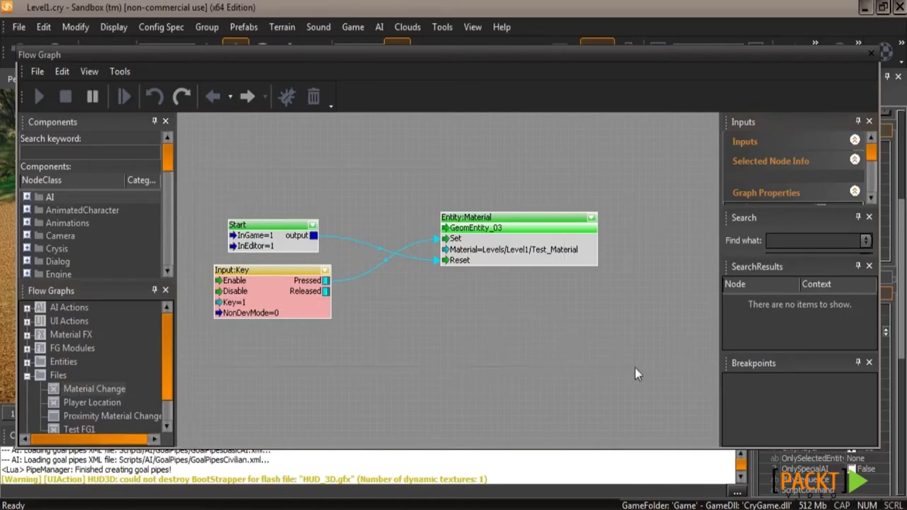
pyautogui.rightClick(470, 259)
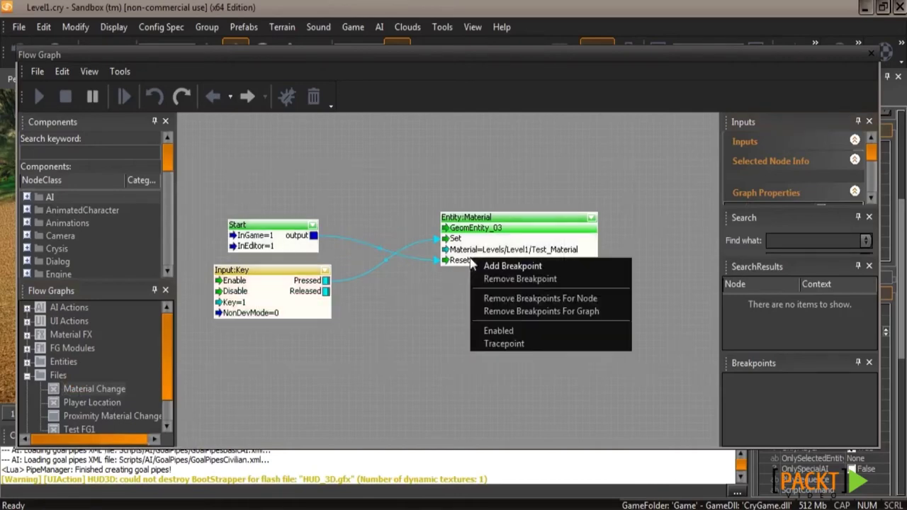
pyautogui.rightClick(485, 241)
pyautogui.rightClick(485, 241)
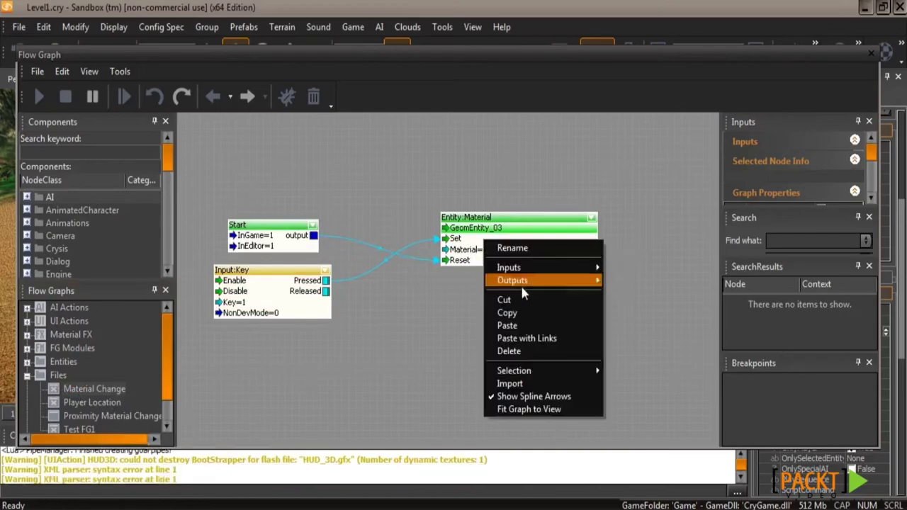
pyautogui.click(517, 313)
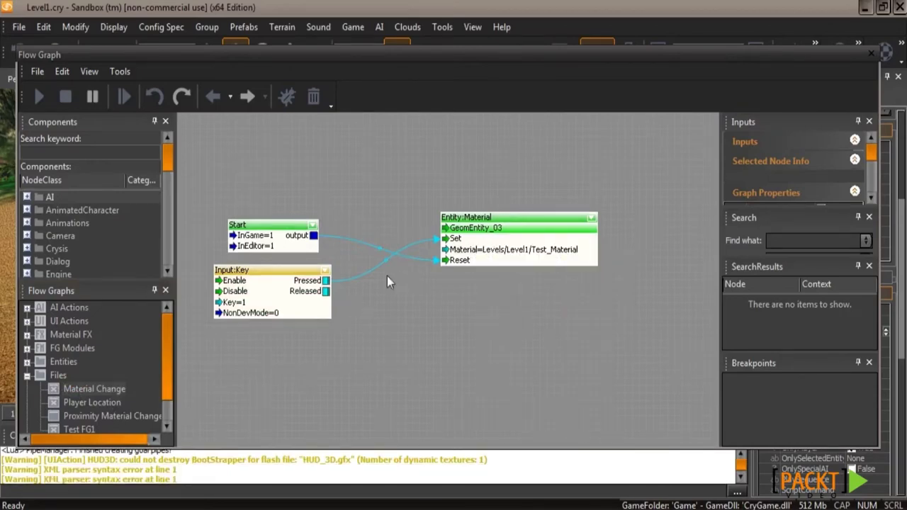
# Paste the copied nodes with their links into Proximity Material Change, replacing an unlinked paste
pyautogui.click(80, 419)
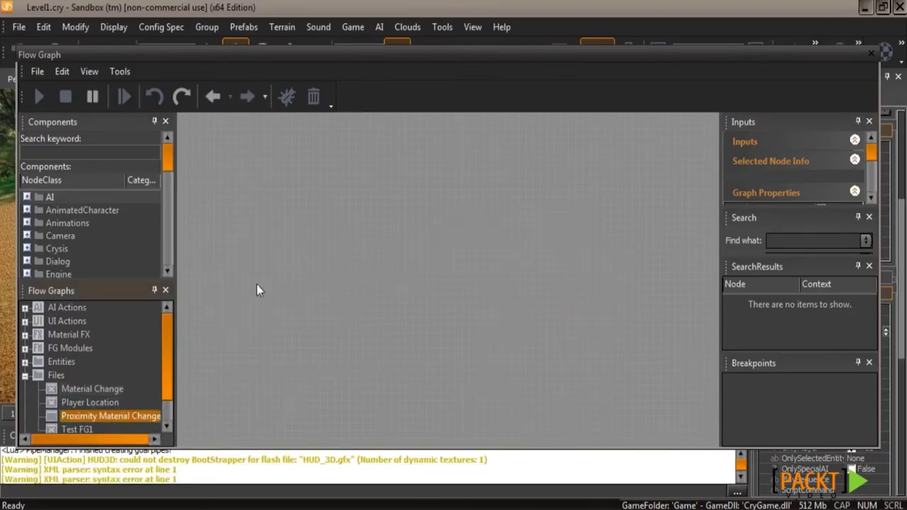
pyautogui.rightClick(271, 276)
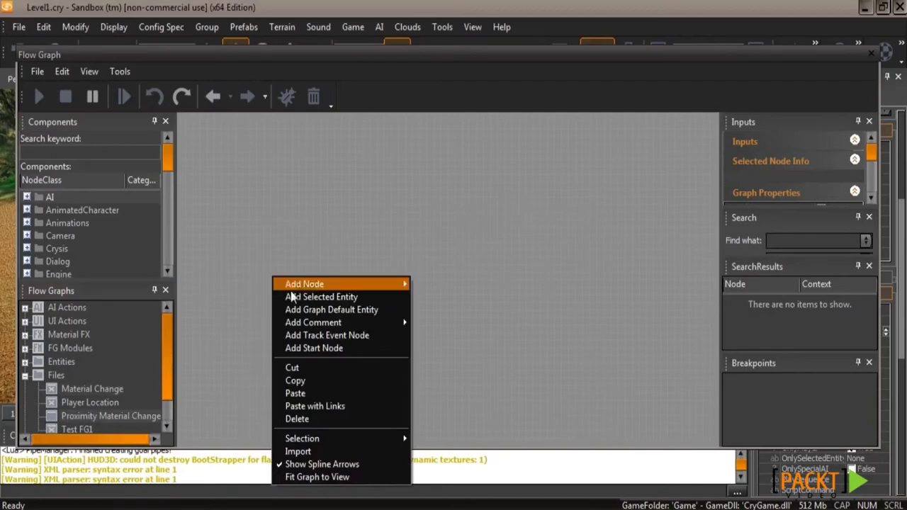
pyautogui.click(311, 394)
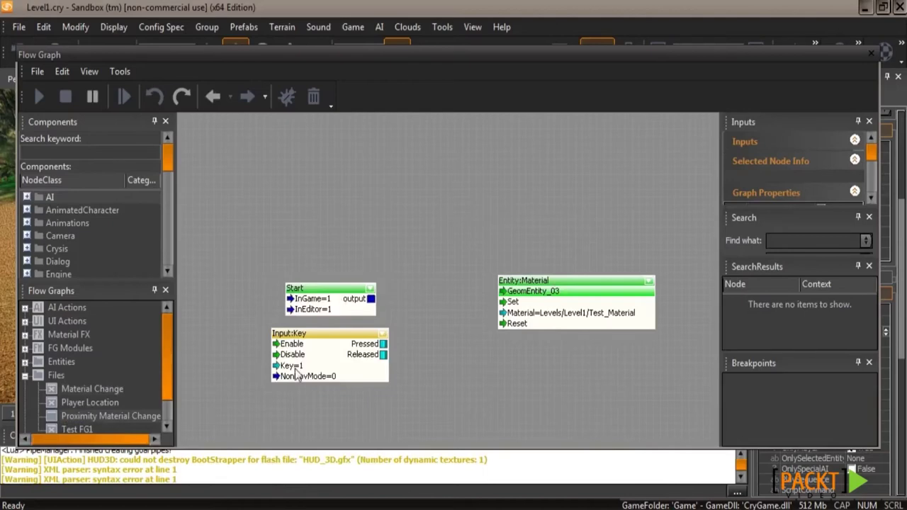
pyautogui.rightClick(331, 363)
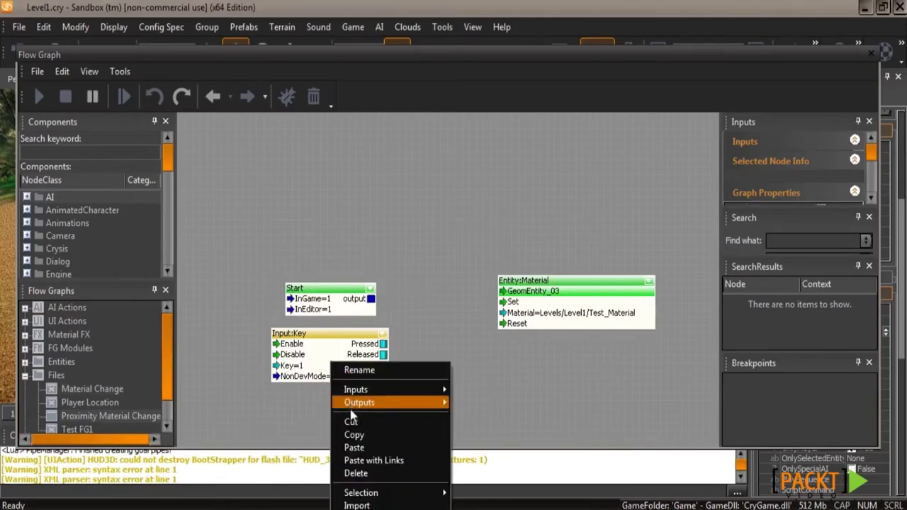
pyautogui.click(358, 475)
pyautogui.rightClick(340, 206)
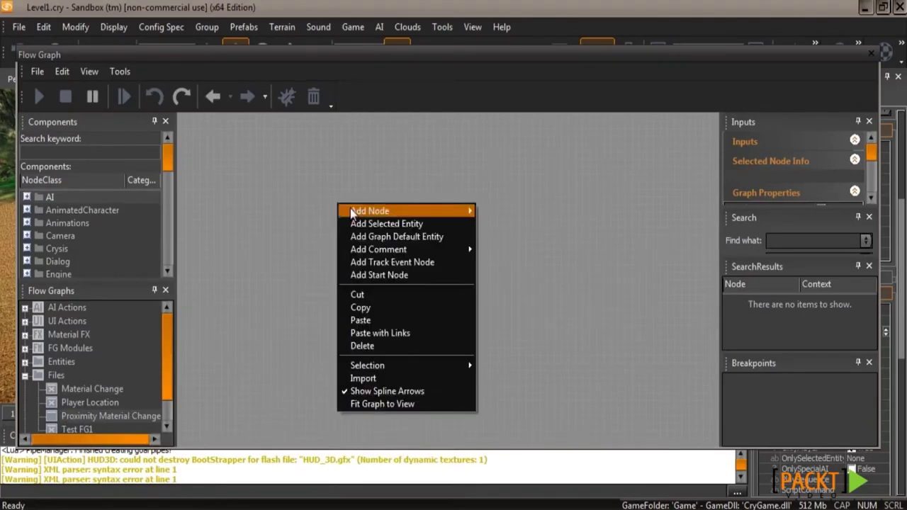
pyautogui.click(381, 334)
pyautogui.click(551, 338)
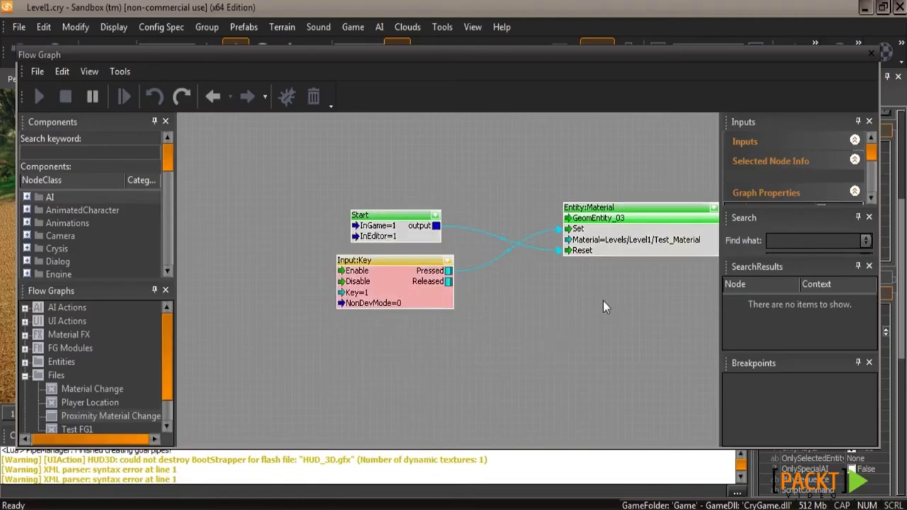
pyautogui.moveTo(558, 307); pyautogui.dragTo(526, 331, button='right')
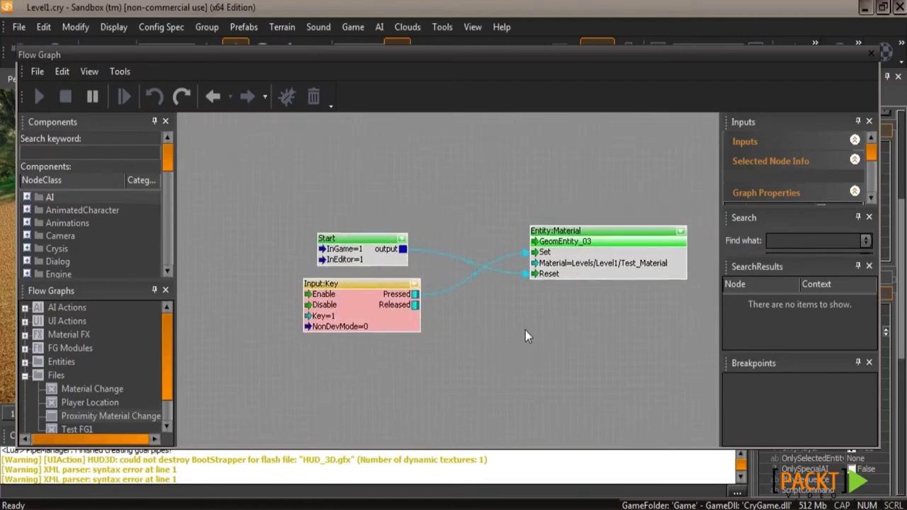
# Delete the Input:Key node, leaving Start wired to Entity:Material
pyautogui.click(352, 312)
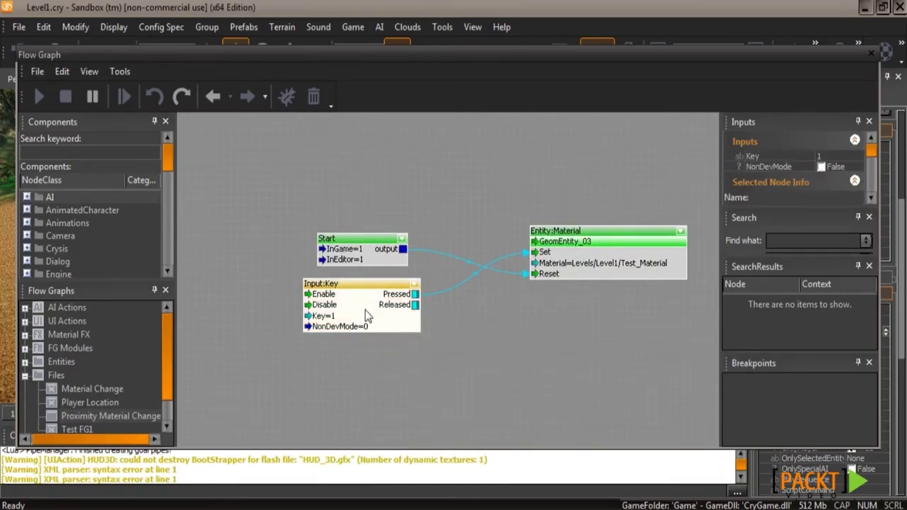
pyautogui.rightClick(365, 310)
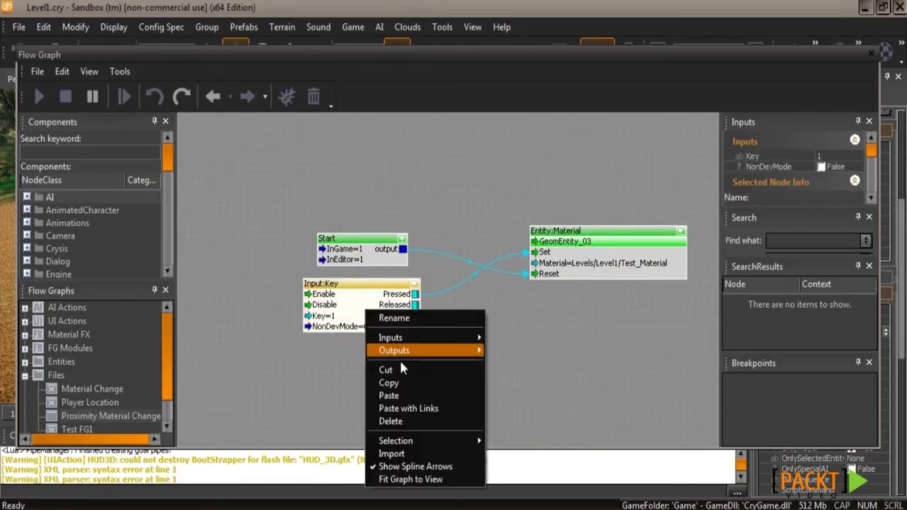
pyautogui.click(401, 422)
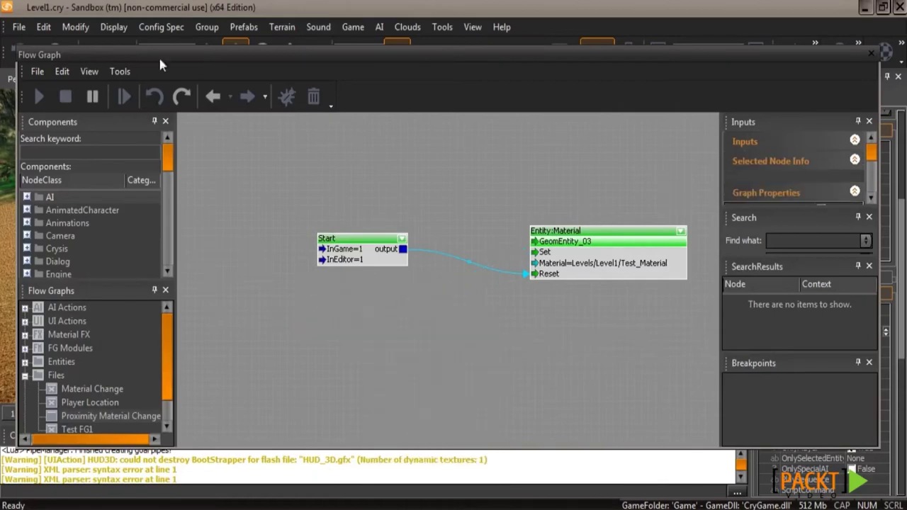
pyautogui.moveTo(119, 60); pyautogui.dragTo(546, 69)
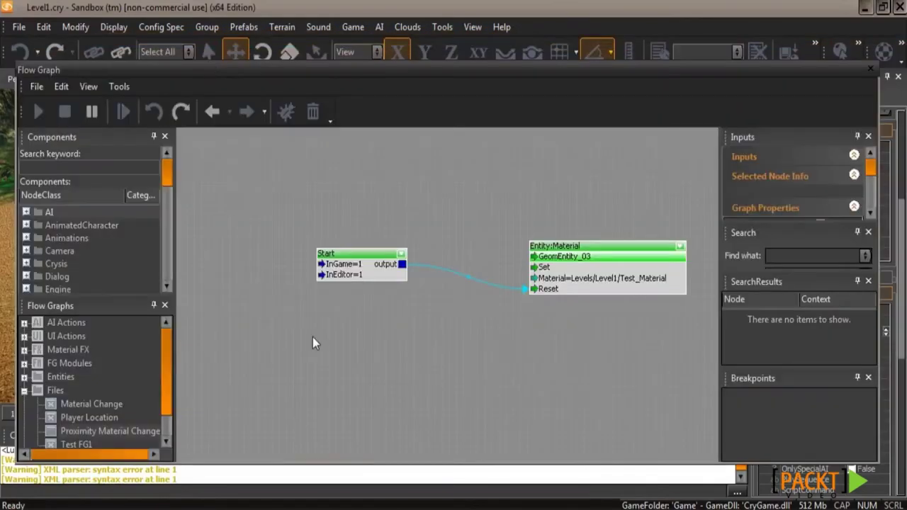
# Add the selected proximity trigger as a ProximityTrigger_02 node below the Start node
pyautogui.rightClick(313, 337)
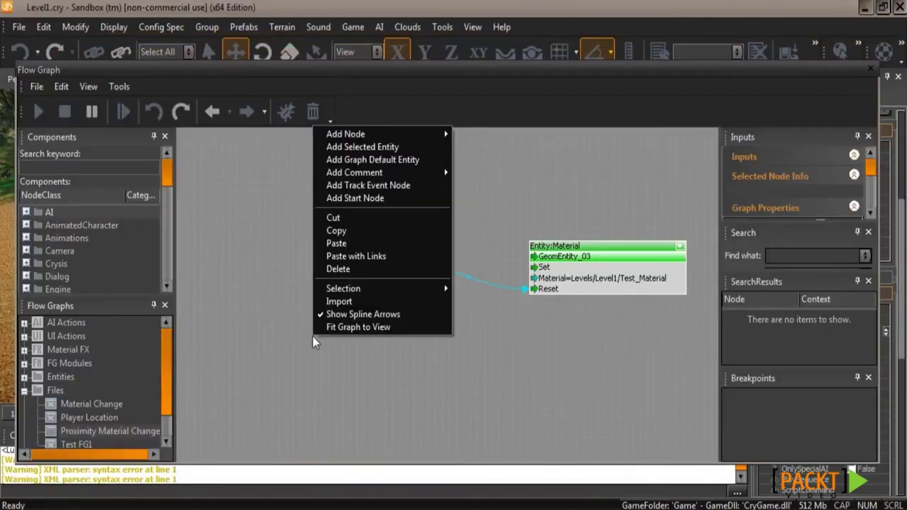
pyautogui.click(325, 149)
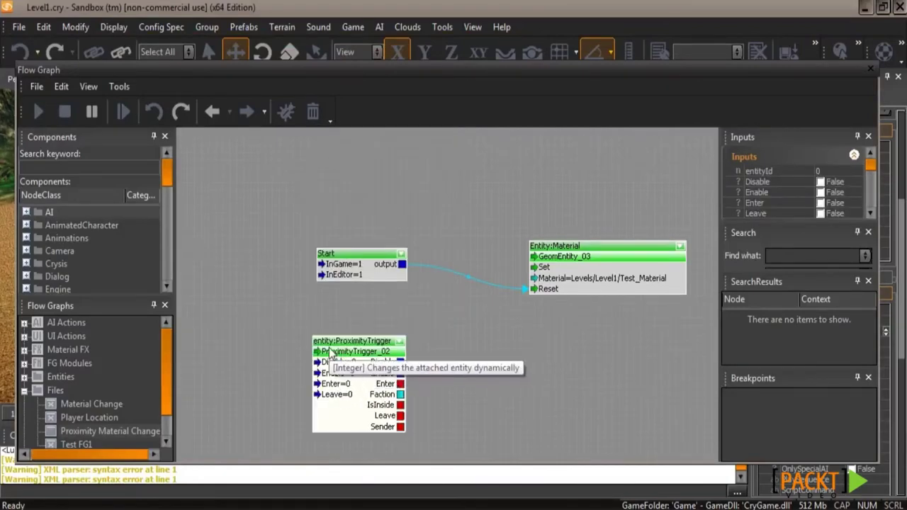
pyautogui.click(308, 240)
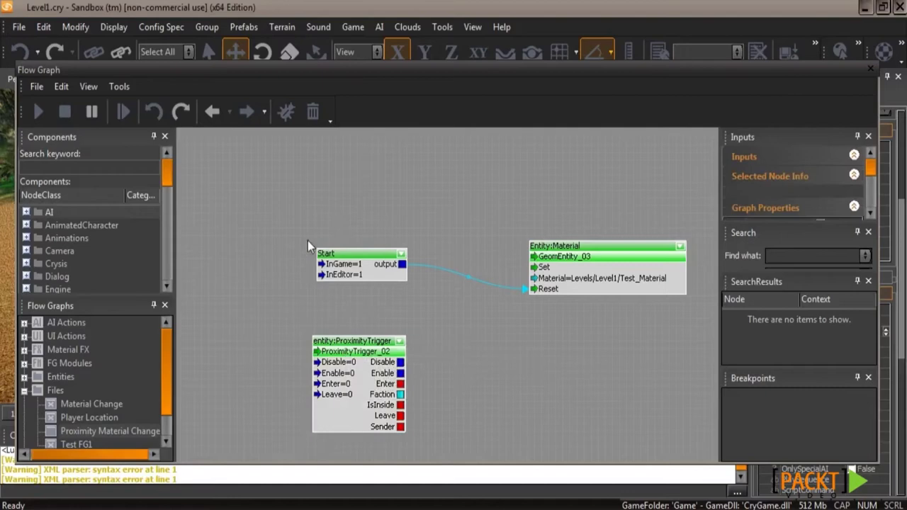
pyautogui.moveTo(354, 254); pyautogui.dragTo(260, 241)
pyautogui.moveTo(322, 345); pyautogui.dragTo(360, 312)
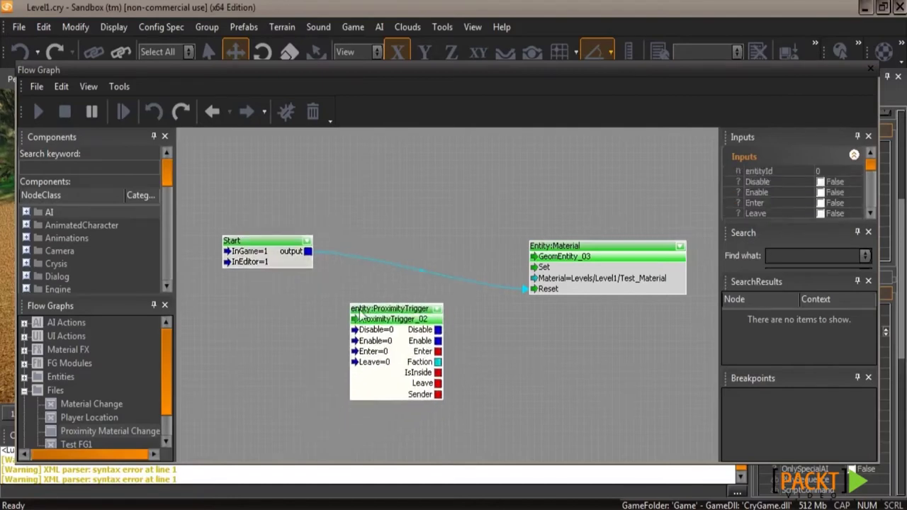
# Wire Start's output to the trigger's Enable and its Enter output to Entity:Material's Set
pyautogui.click(307, 255)
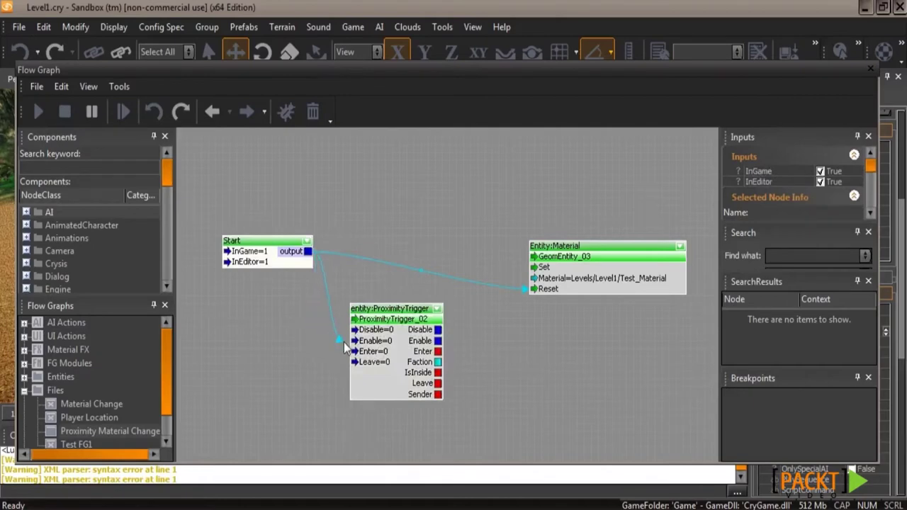
pyautogui.moveTo(354, 346); pyautogui.dragTo(354, 341)
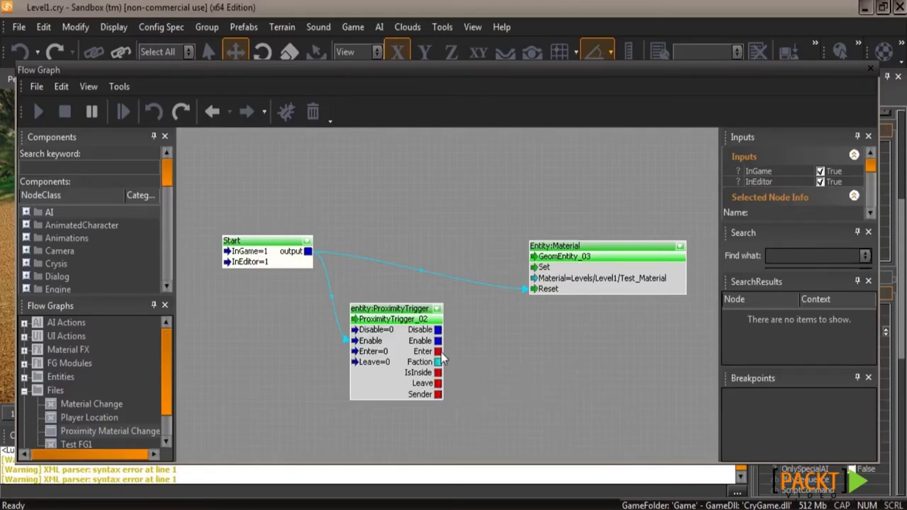
pyautogui.moveTo(438, 351); pyautogui.dragTo(461, 345)
pyautogui.moveTo(518, 274); pyautogui.dragTo(532, 267)
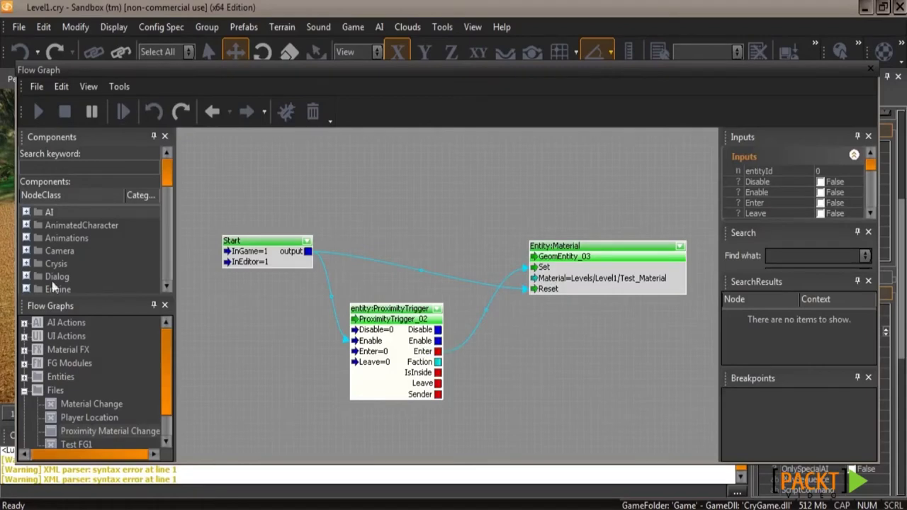
# Save the graph as Proximity Material Change.xml in the Game\Levels\Level1 folder
pyautogui.click(37, 86)
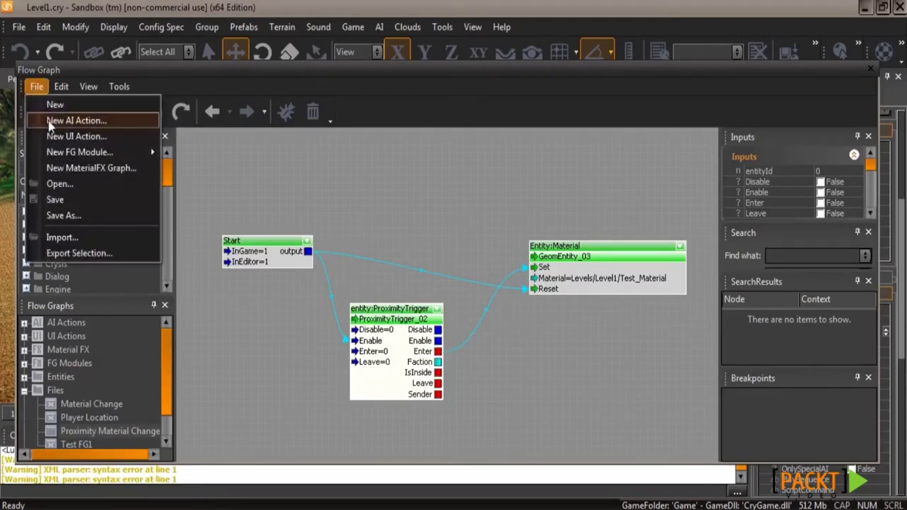
pyautogui.click(61, 197)
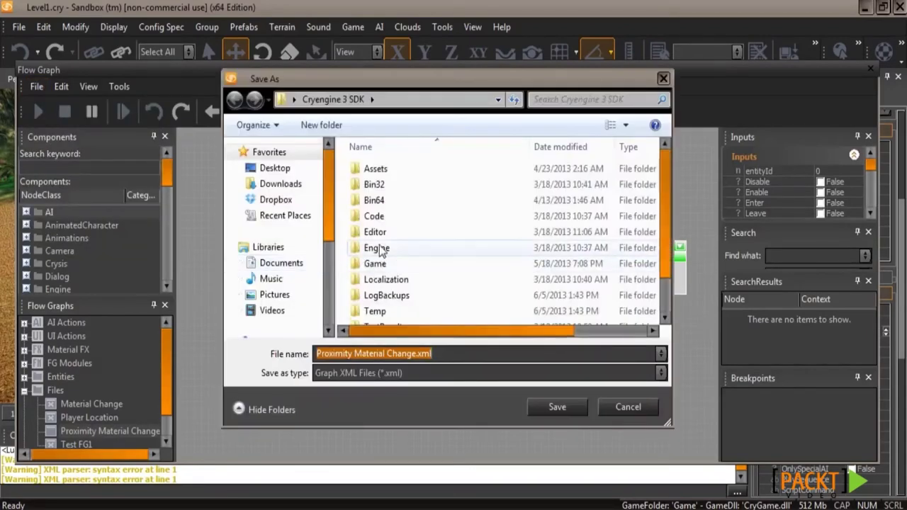
pyautogui.doubleClick(388, 264)
pyautogui.doubleClick(383, 218)
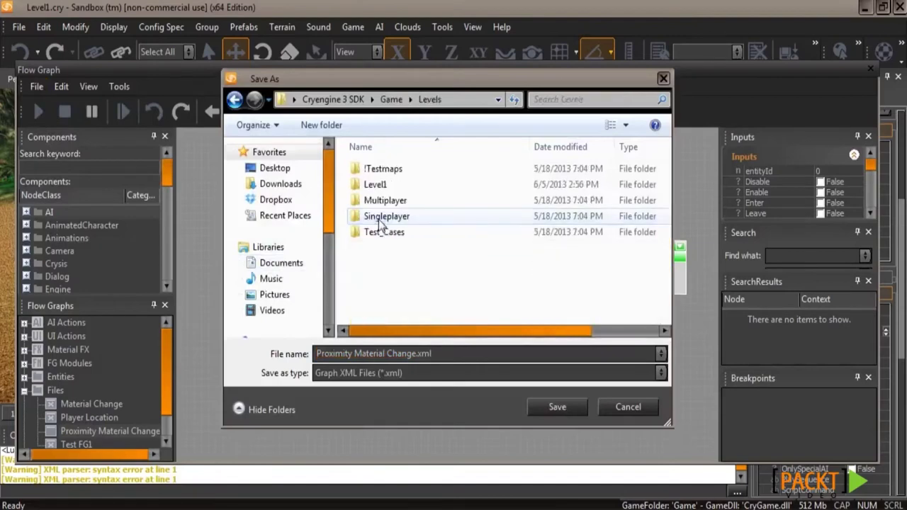
pyautogui.doubleClick(376, 184)
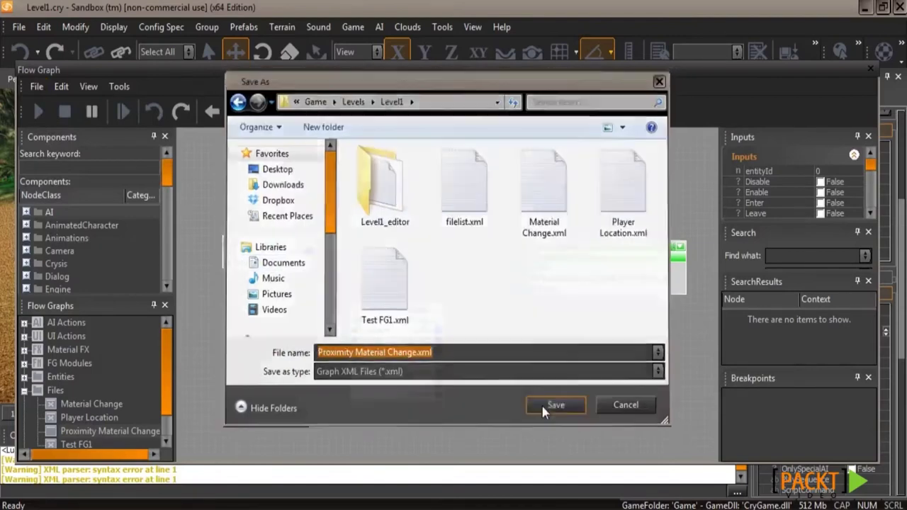
pyautogui.click(541, 403)
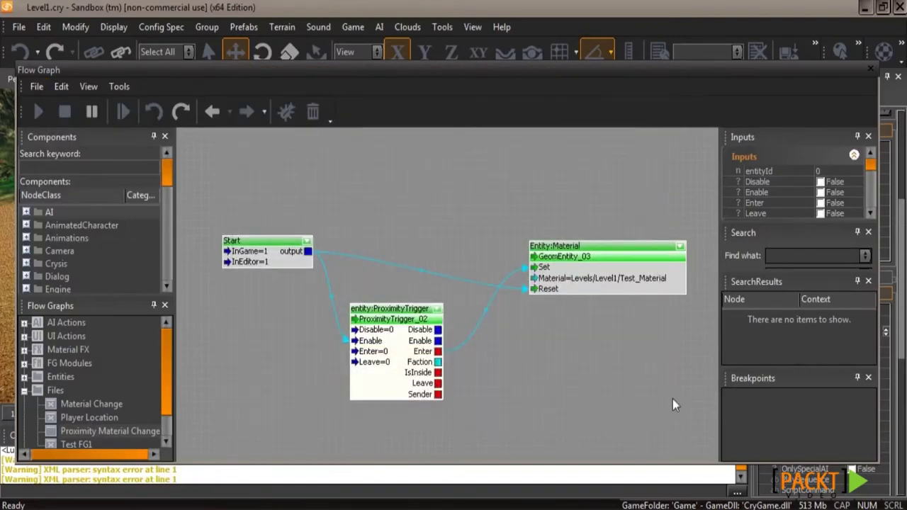
pyautogui.click(866, 70)
# Play-test Level1, walking forward past the red sphere into the trigger's blue dome, then exit
pyautogui.click(594, 249)
pyautogui.moveTo(599, 273)
pyautogui.mouseDown(button='right')
pyautogui.moveTo(608, 273)
pyautogui.moveTo(565, 268)
pyautogui.moveTo(599, 270)
pyautogui.mouseUp(button='right')
pyautogui.press('w')
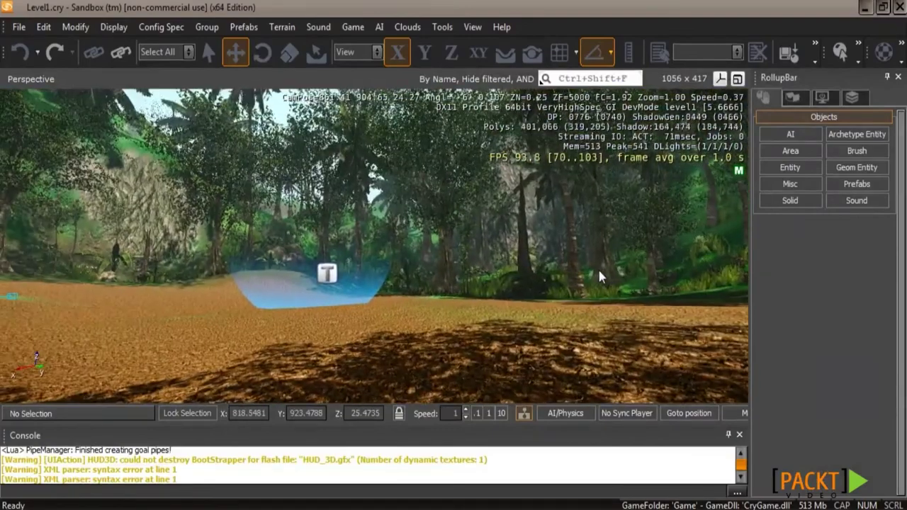
pyautogui.hotkey('ctrl', 'g')
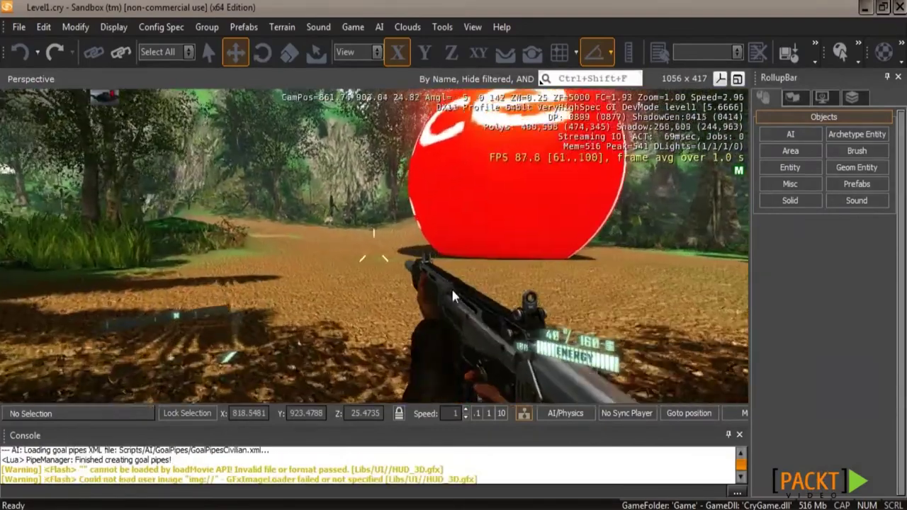
pyautogui.press('w')
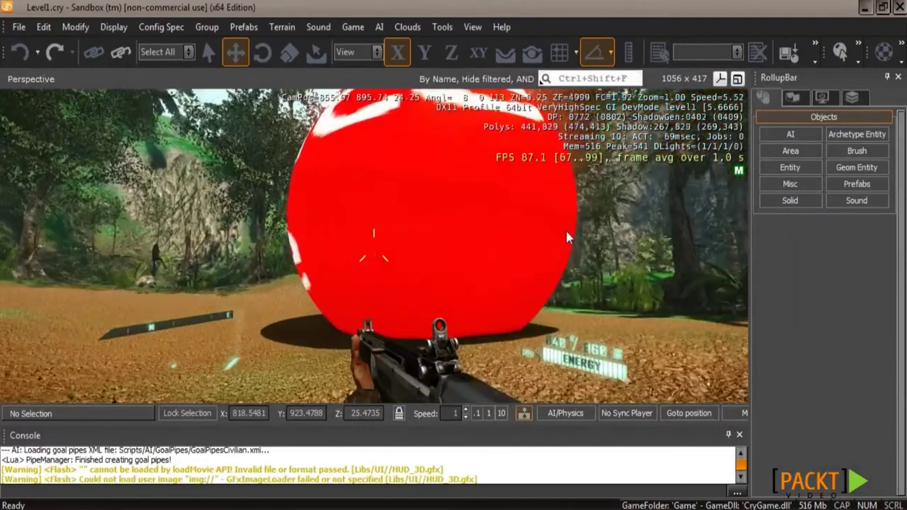
pyautogui.press('w')
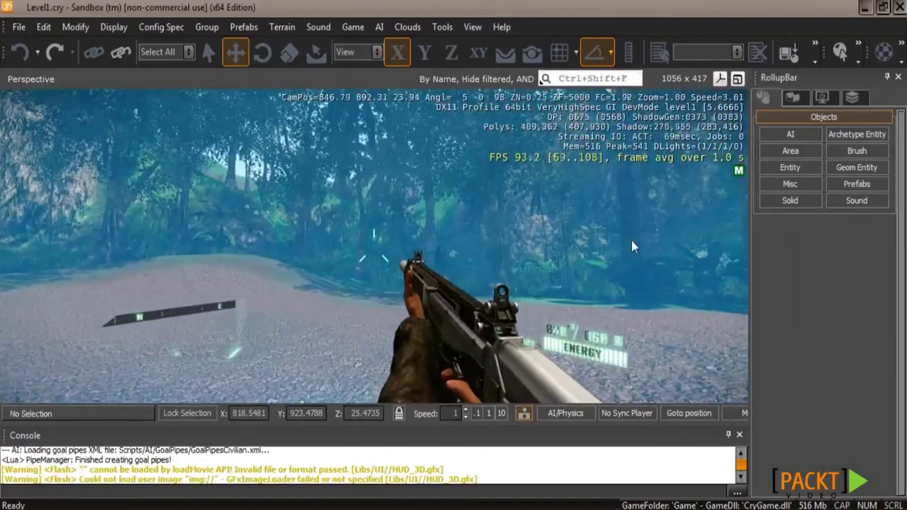
pyautogui.press('w')
pyautogui.press('w')
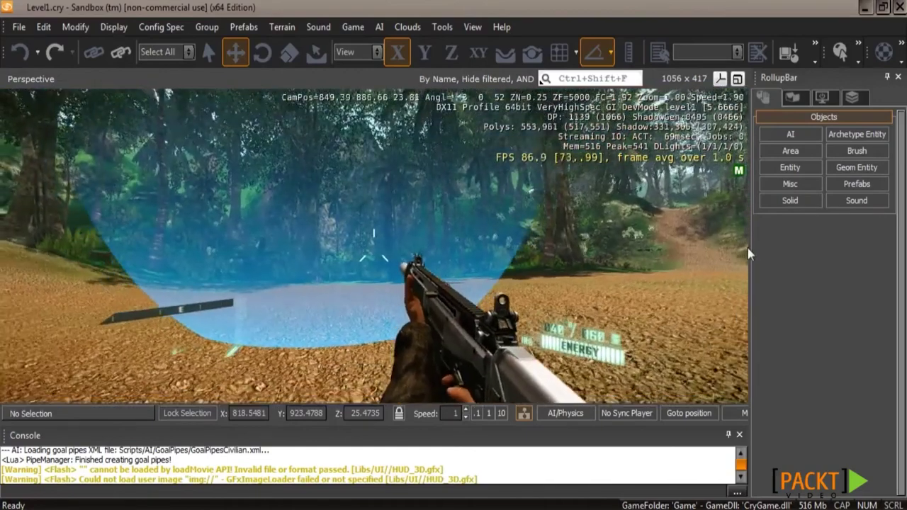
pyautogui.moveTo(712, 211)
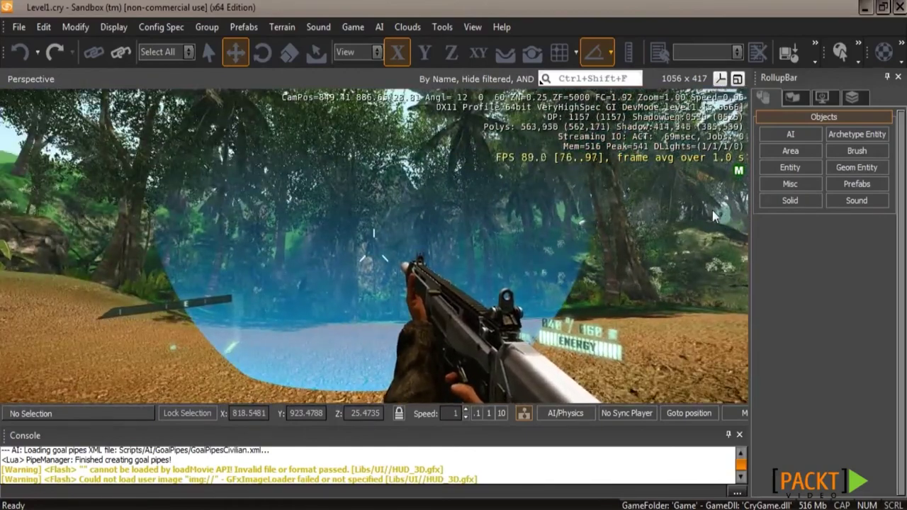
pyautogui.press('Escape')
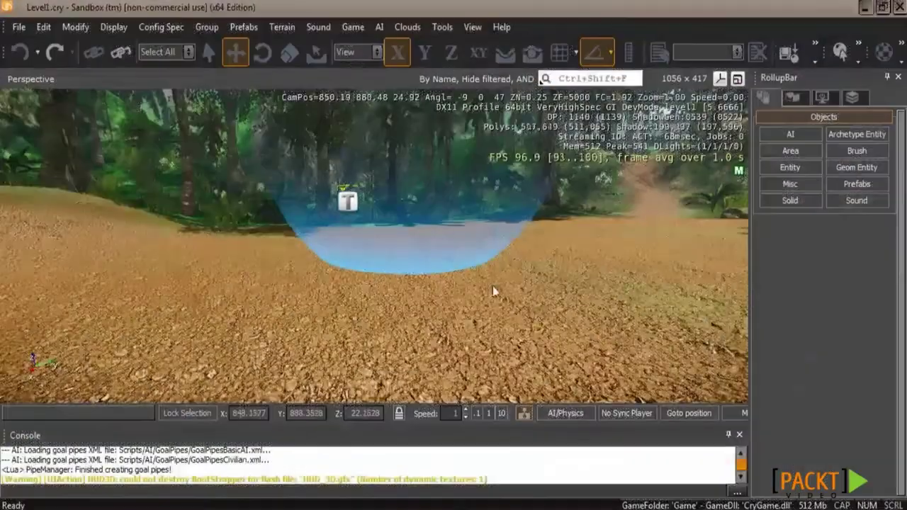
# Reopen the Flow Graph editor on Proximity Material Change and create a new Default graph
pyautogui.click(472, 26)
pyautogui.moveTo(505, 45)
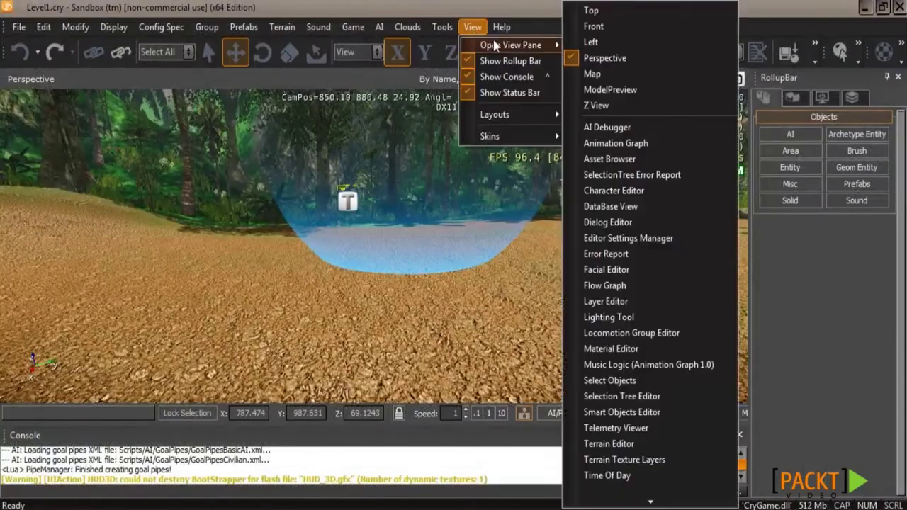
pyautogui.click(630, 286)
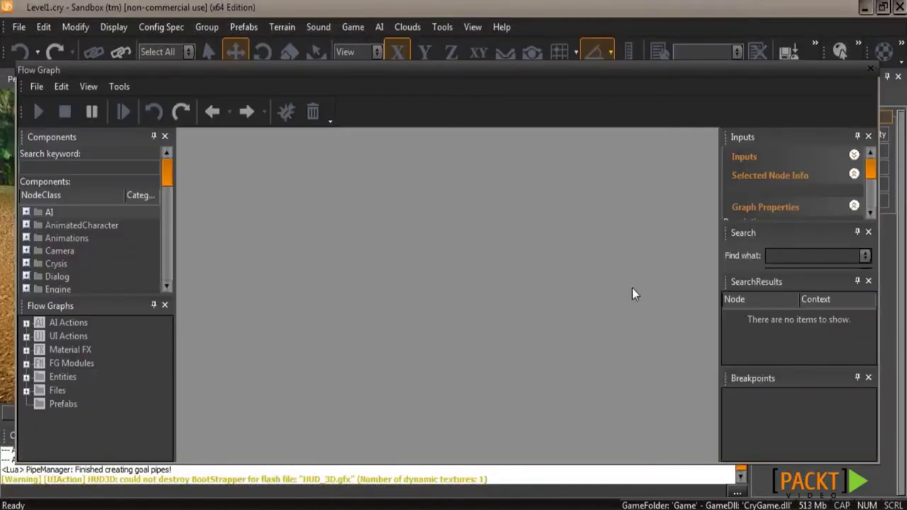
pyautogui.click(25, 391)
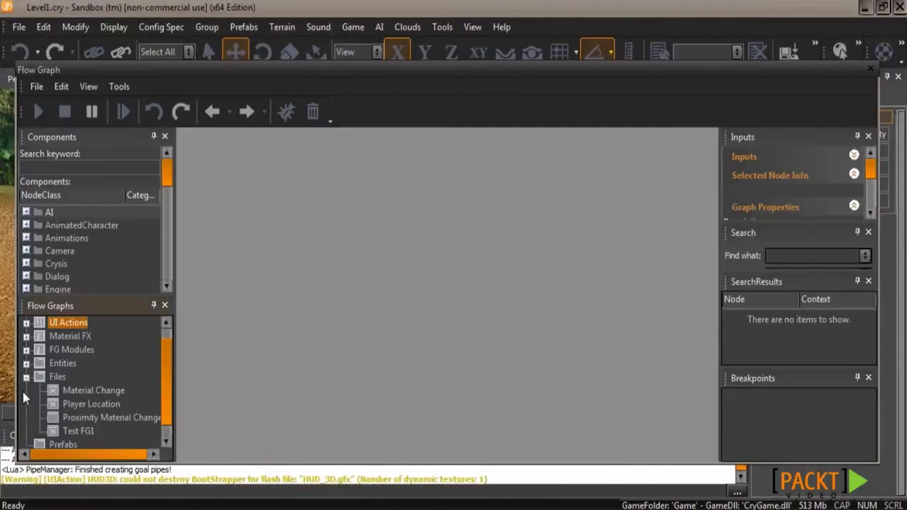
pyautogui.click(71, 419)
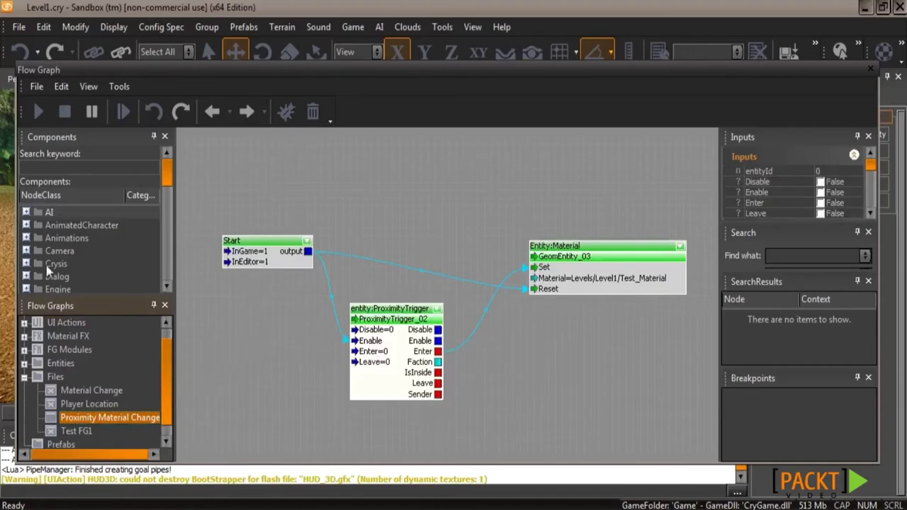
pyautogui.click(36, 87)
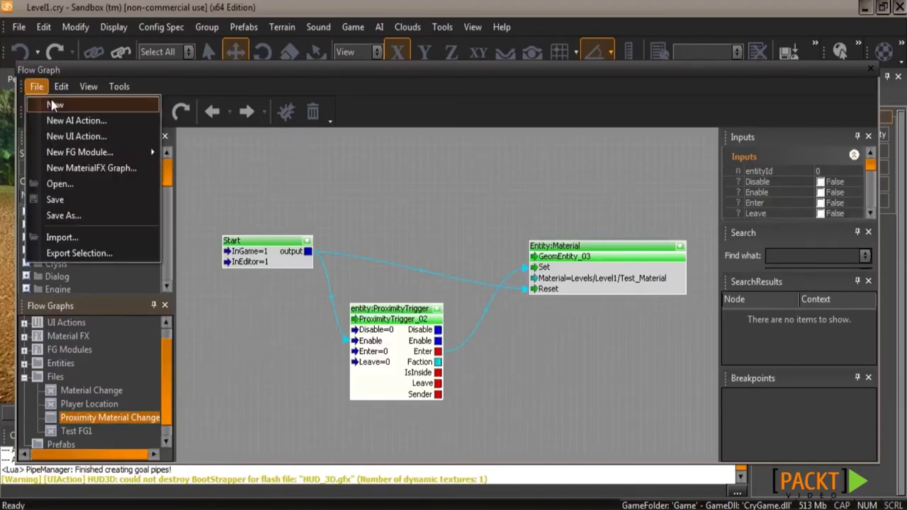
pyautogui.click(53, 105)
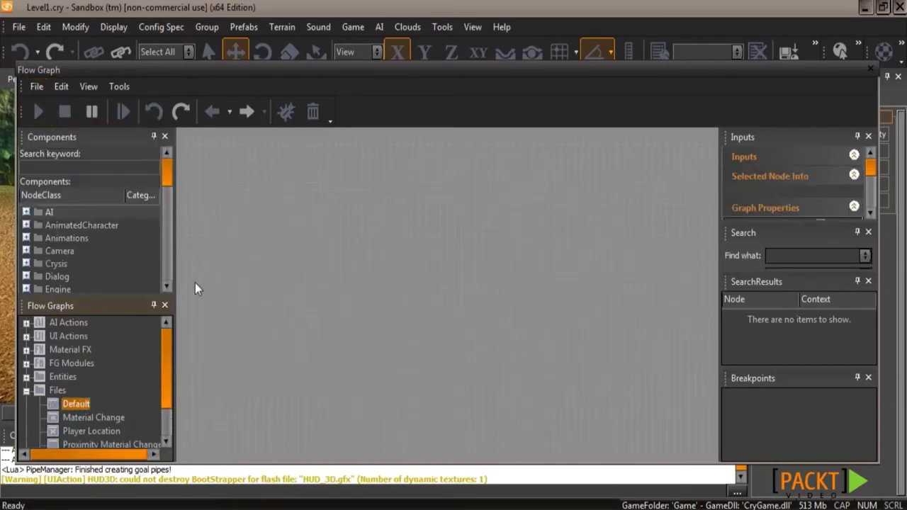
# Rename the Default graph to 'Material and movement change'
pyautogui.rightClick(82, 408)
pyautogui.click(123, 429)
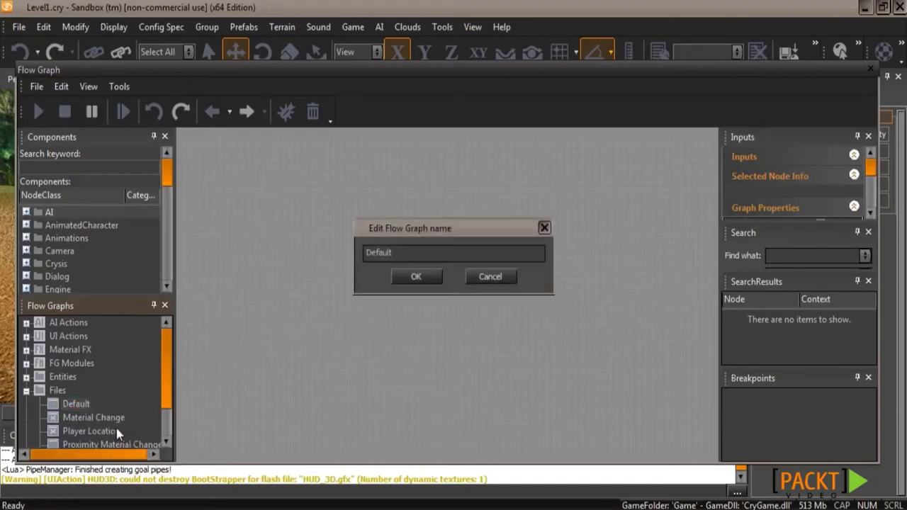
pyautogui.press('BackSpace')
pyautogui.press('BackSpace')
pyautogui.press('BackSpace')
pyautogui.press('BackSpace')
pyautogui.press('BackSpace')
pyautogui.press('BackSpace')
pyautogui.press('BackSpace')
pyautogui.write('Material and movement change')
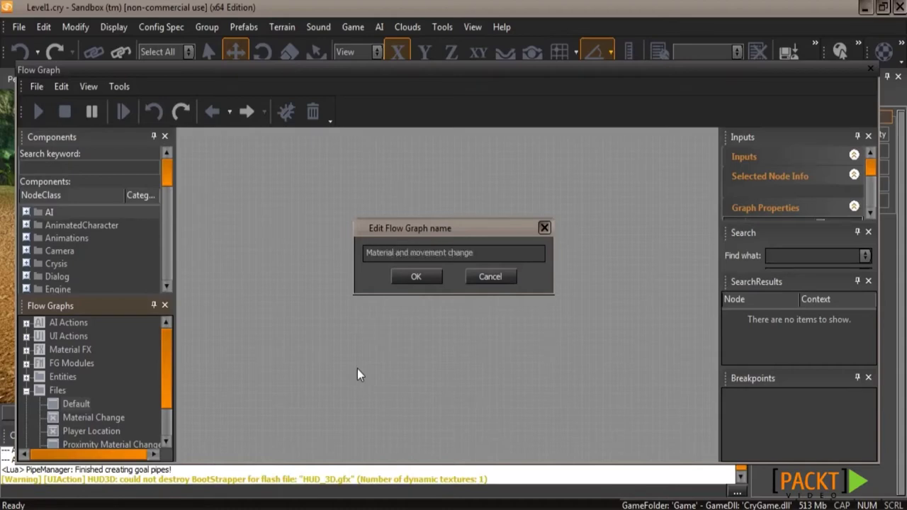
pyautogui.click(395, 277)
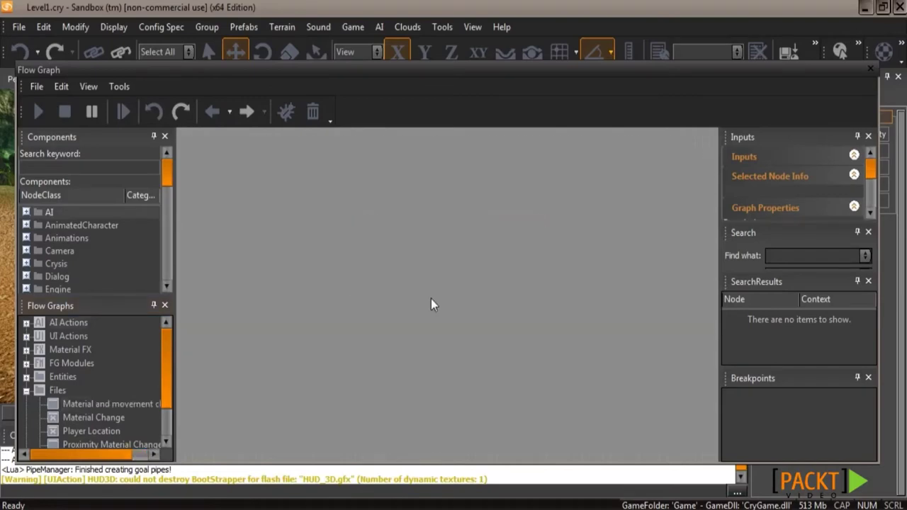
pyautogui.click(106, 443)
# Copy the Start, ProximityTrigger_02 and Entity:Material nodes from Proximity Material Change
pyautogui.moveTo(203, 174); pyautogui.dragTo(706, 434)
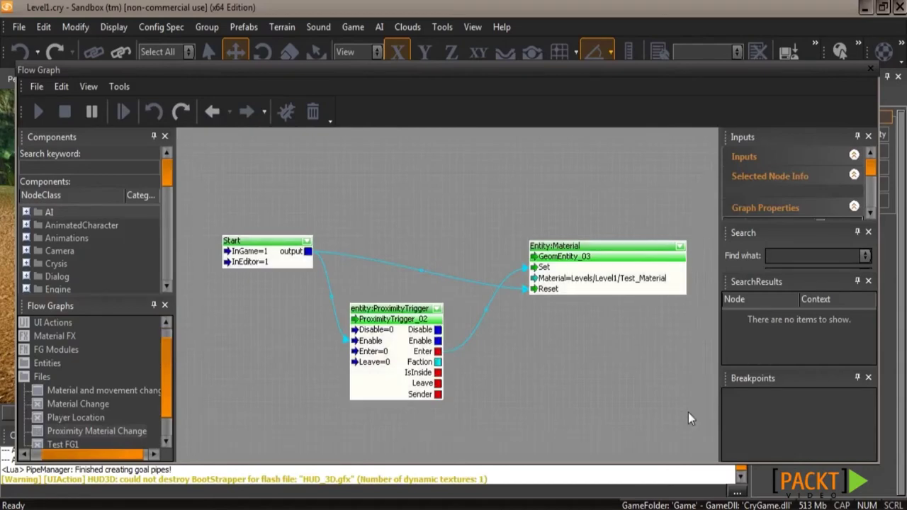
pyautogui.rightClick(395, 368)
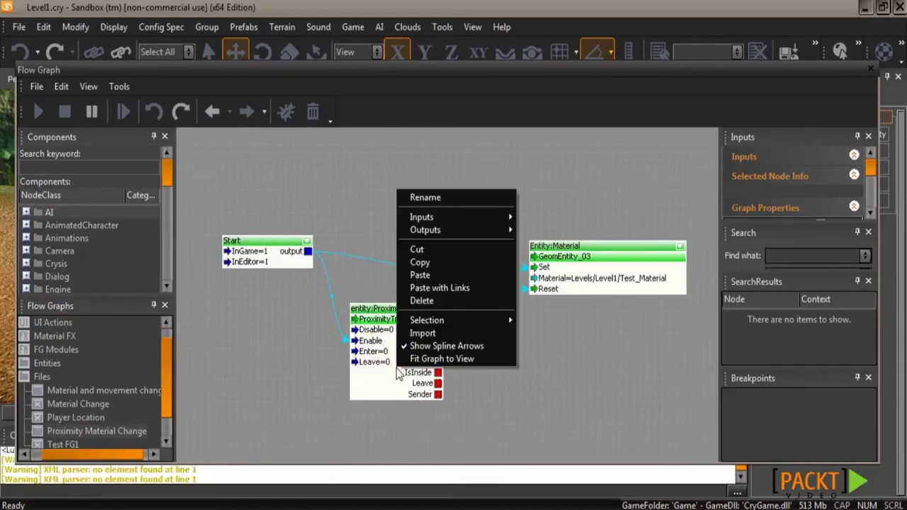
pyautogui.click(434, 265)
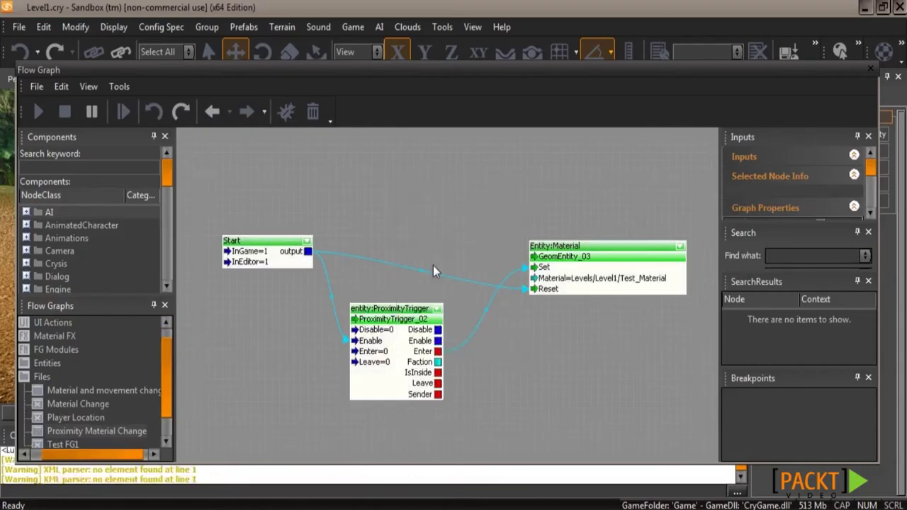
# Paste the nodes with their links into Material and movement change, undoing an unlinked paste
pyautogui.click(51, 394)
pyautogui.rightClick(353, 319)
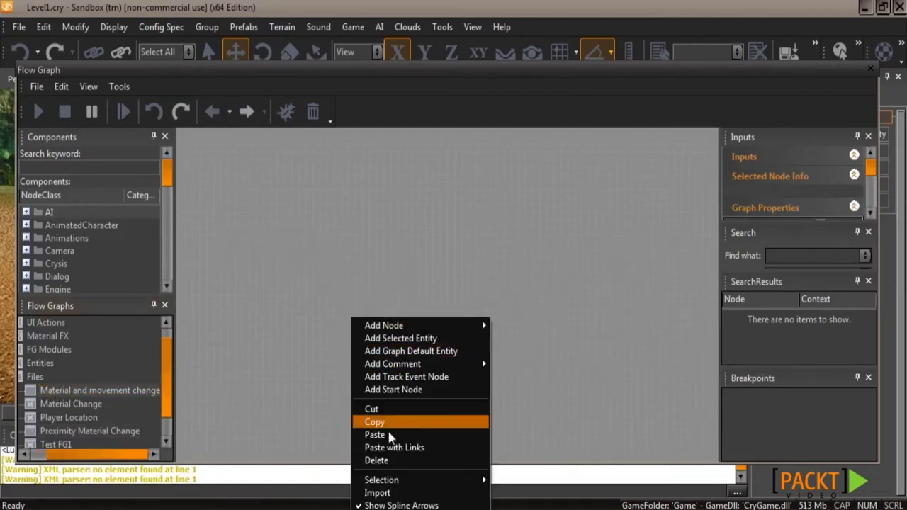
pyautogui.click(389, 434)
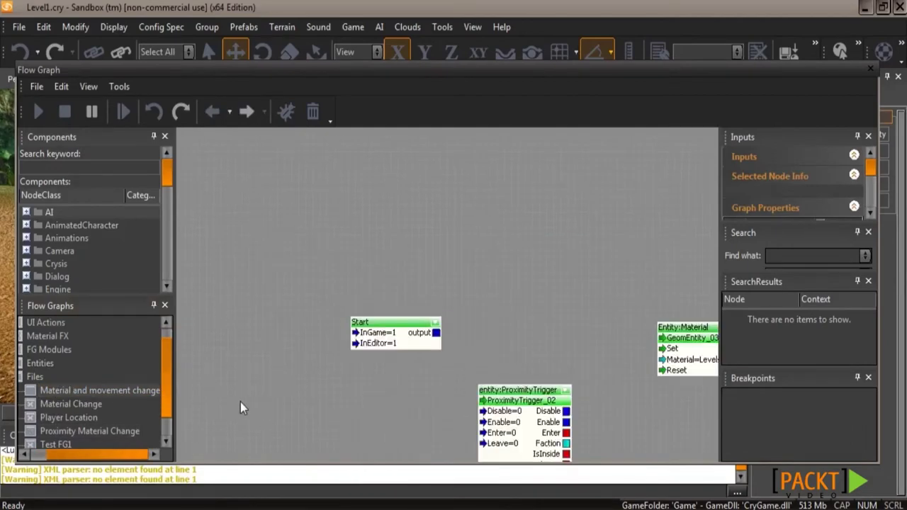
pyautogui.hotkey('ctrl', 'z')
pyautogui.rightClick(291, 313)
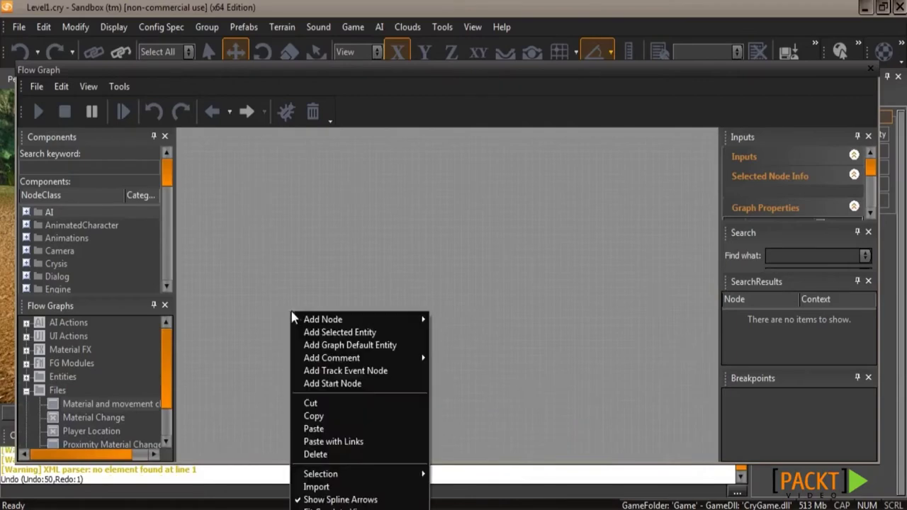
pyautogui.click(333, 440)
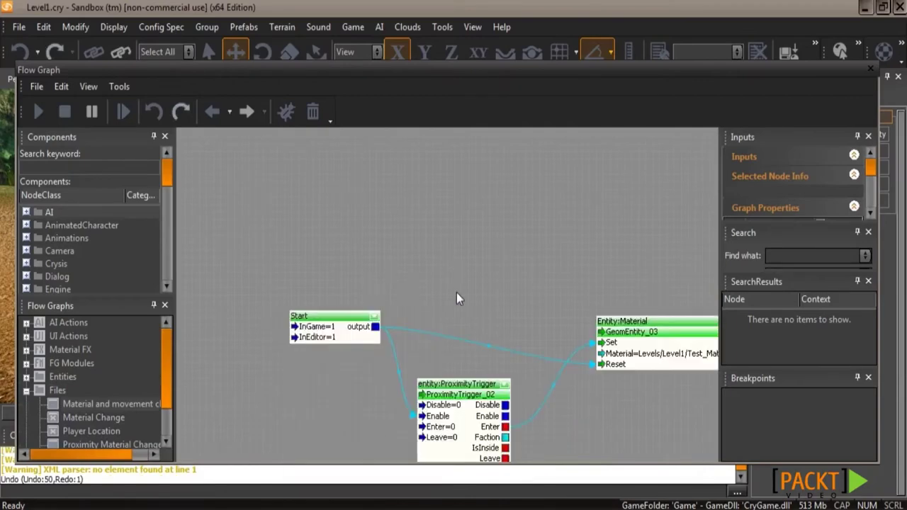
# Compare against Proximity Material Change, then pan the new graph so all nodes show
pyautogui.click(75, 439)
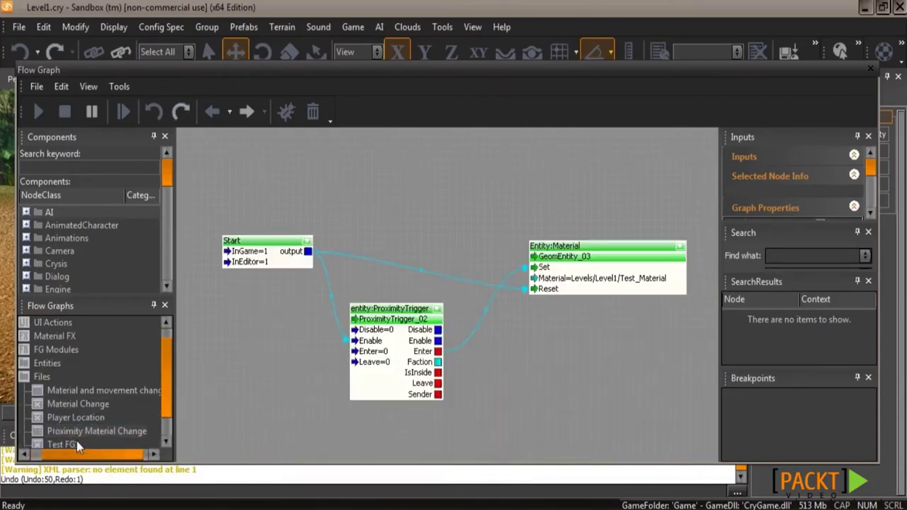
pyautogui.rightClick(49, 435)
pyautogui.press('Escape')
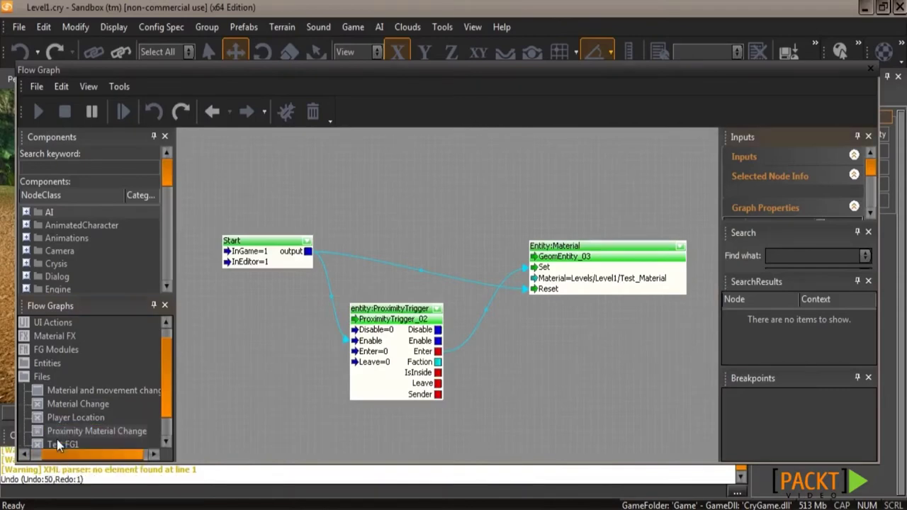
pyautogui.click(77, 390)
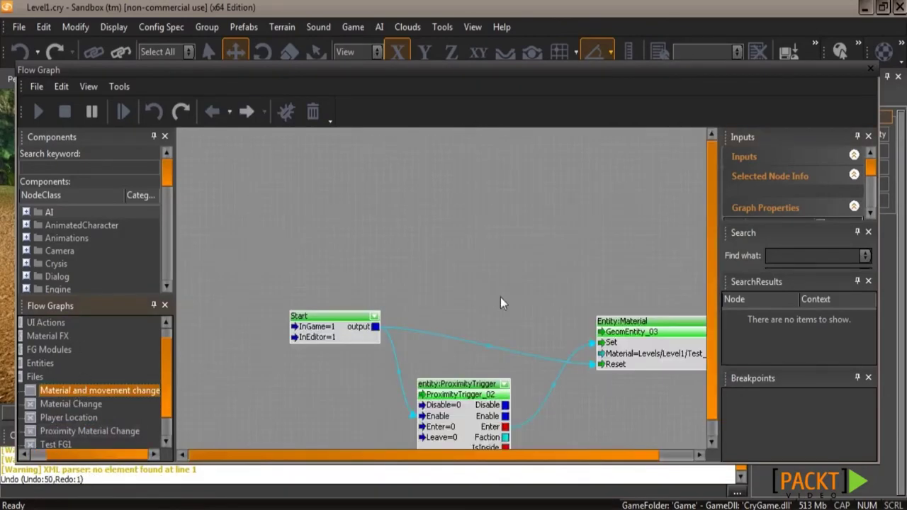
pyautogui.moveTo(524, 302); pyautogui.dragTo(383, 200, button='right')
pyautogui.scroll(-2, 383, 200)
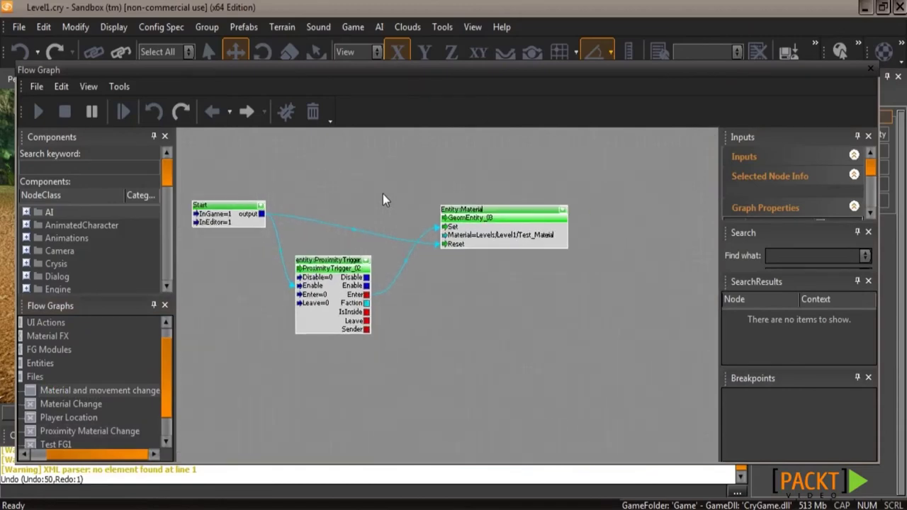
# Add a Movement:MoveEntityTo node to the flow graph and move it to the right
pyautogui.rightClick(433, 331)
pyautogui.moveTo(478, 340)
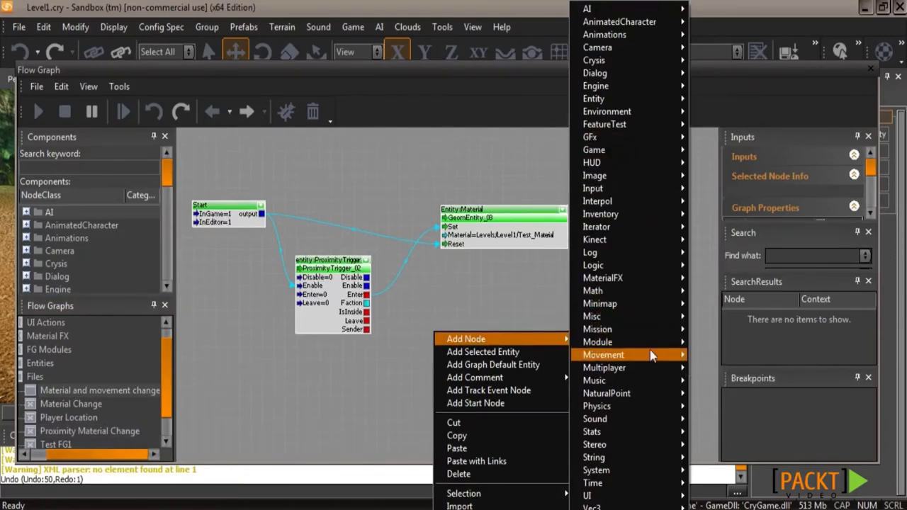
pyautogui.moveTo(652, 363)
pyautogui.click(699, 355)
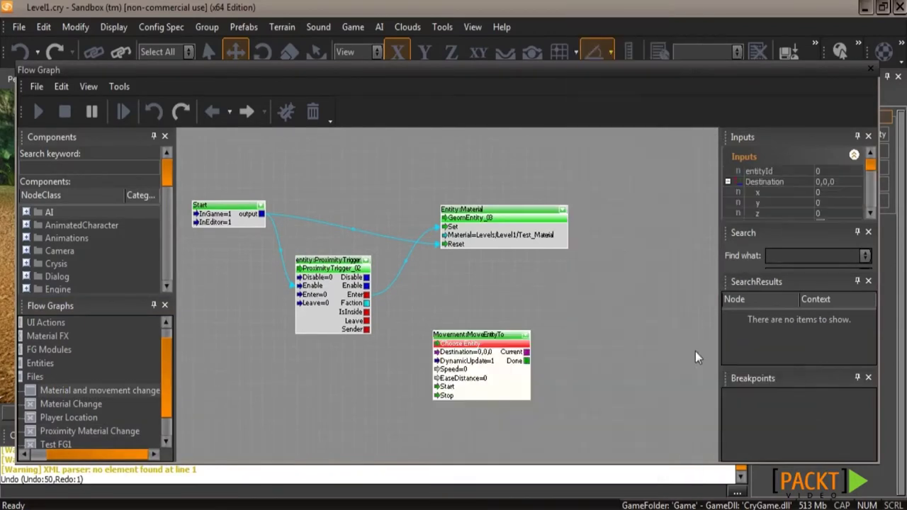
pyautogui.moveTo(474, 338); pyautogui.dragTo(591, 338)
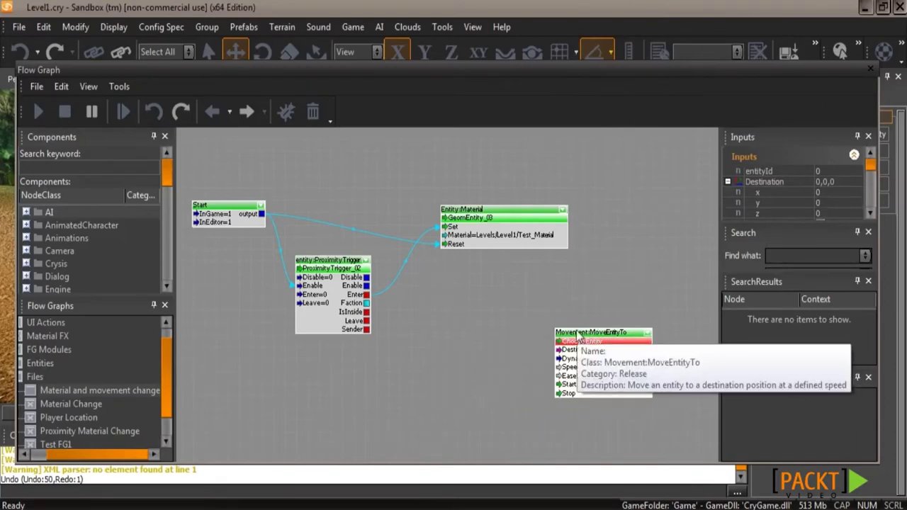
# Add an Entity:GetPos node, place it, and slide the Flow Graph window aside to uncover the viewport
pyautogui.rightClick(416, 374)
pyautogui.moveTo(509, 176)
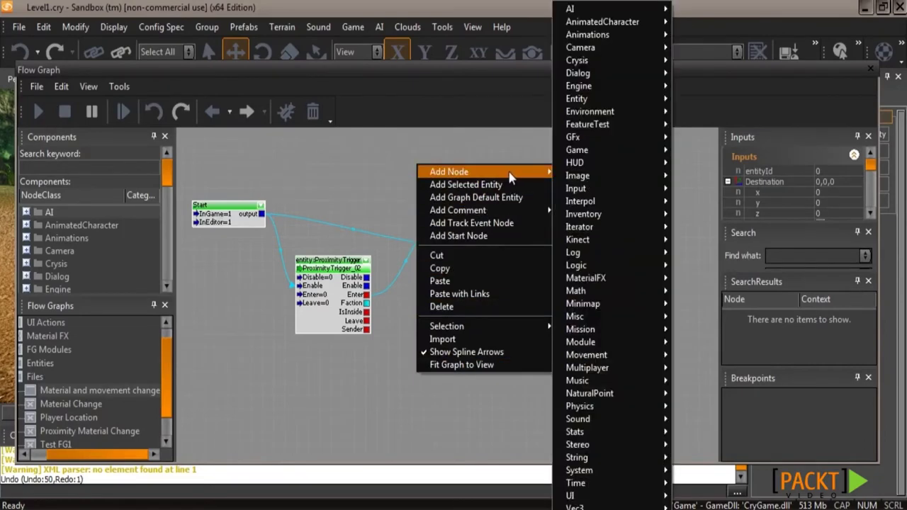
pyautogui.moveTo(606, 94)
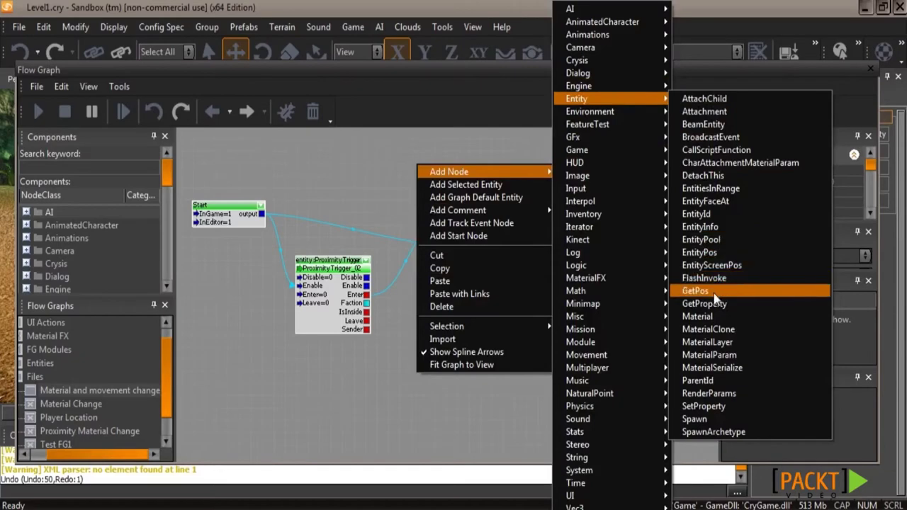
pyautogui.click(714, 292)
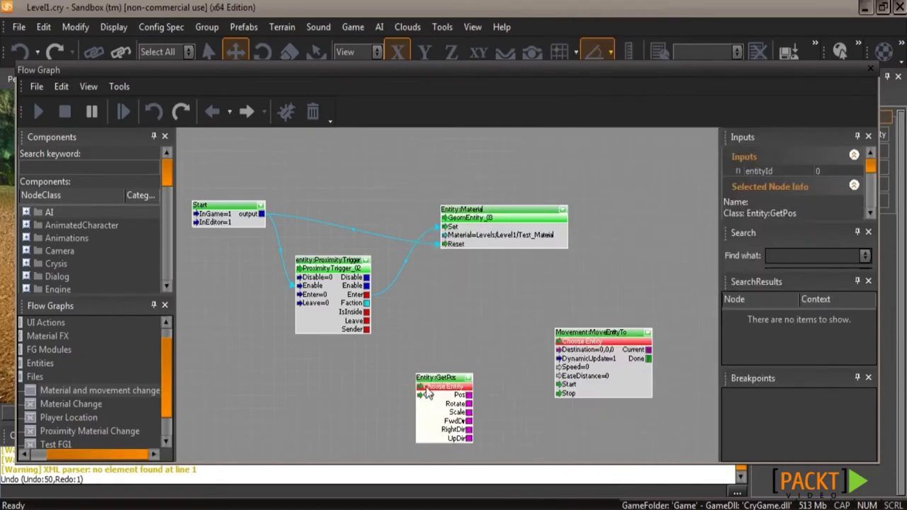
pyautogui.moveTo(441, 380); pyautogui.dragTo(454, 311)
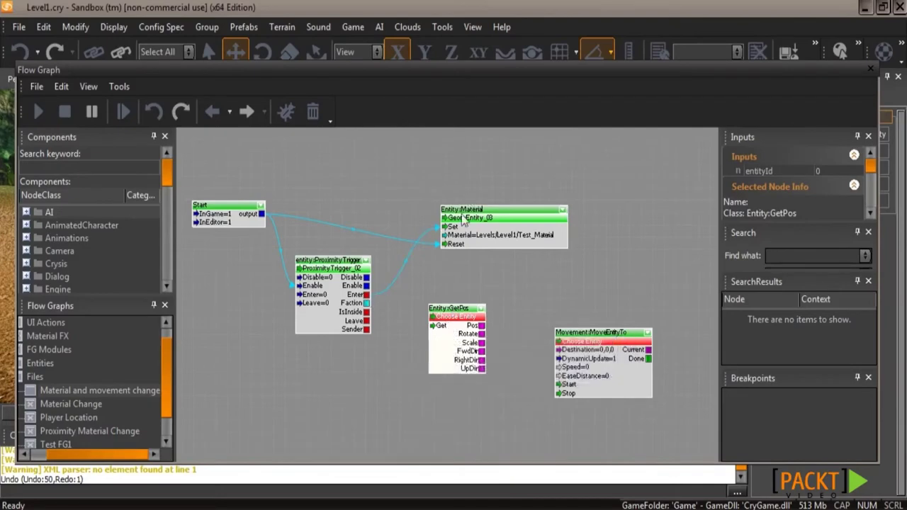
pyautogui.moveTo(302, 69); pyautogui.dragTo(840, 58)
# Marquee-select the proximity trigger and its volume in the level viewport
pyautogui.moveTo(401, 191); pyautogui.dragTo(421, 176)
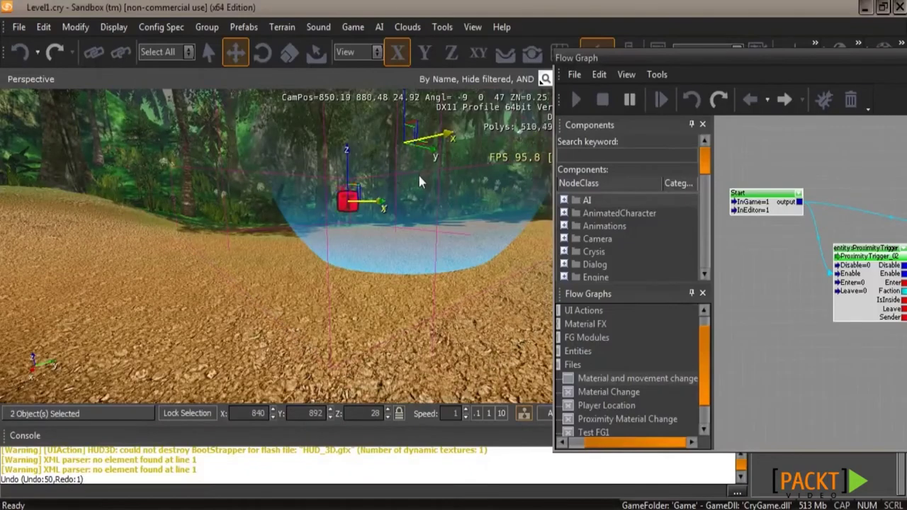
pyautogui.click(419, 176)
pyautogui.moveTo(390, 145); pyautogui.dragTo(413, 160)
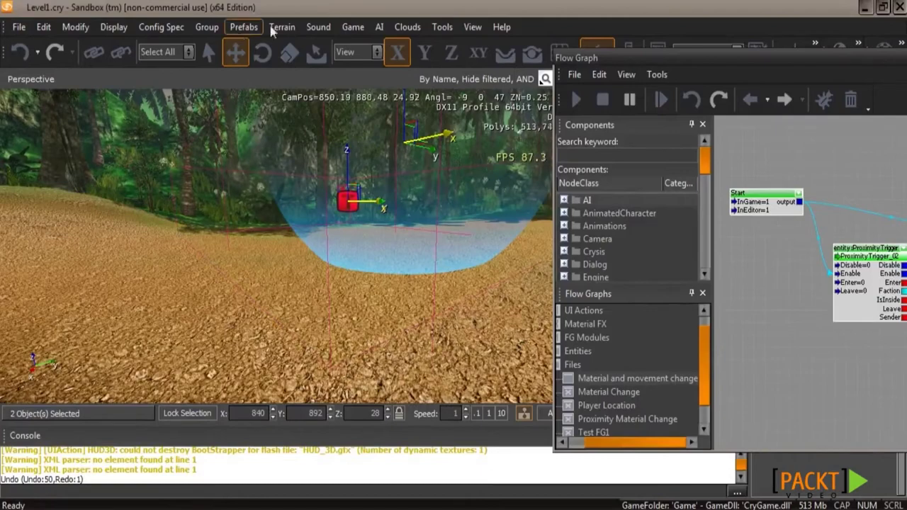
pyautogui.click(472, 27)
pyautogui.moveTo(489, 45)
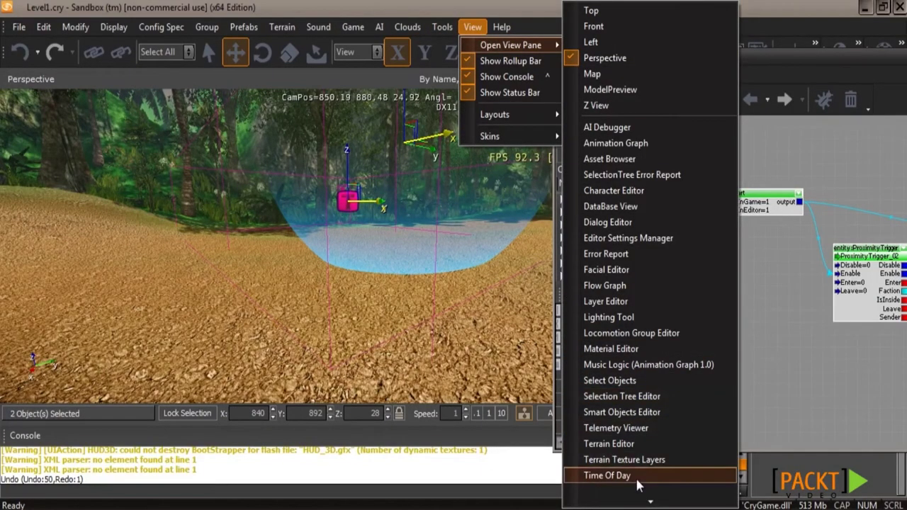
pyautogui.click(438, 336)
# Keep only the pink trigger selected, hide it with Edit > Hide Selection, and select the geometry entity
pyautogui.click(406, 341)
pyautogui.moveTo(405, 341); pyautogui.dragTo(450, 348)
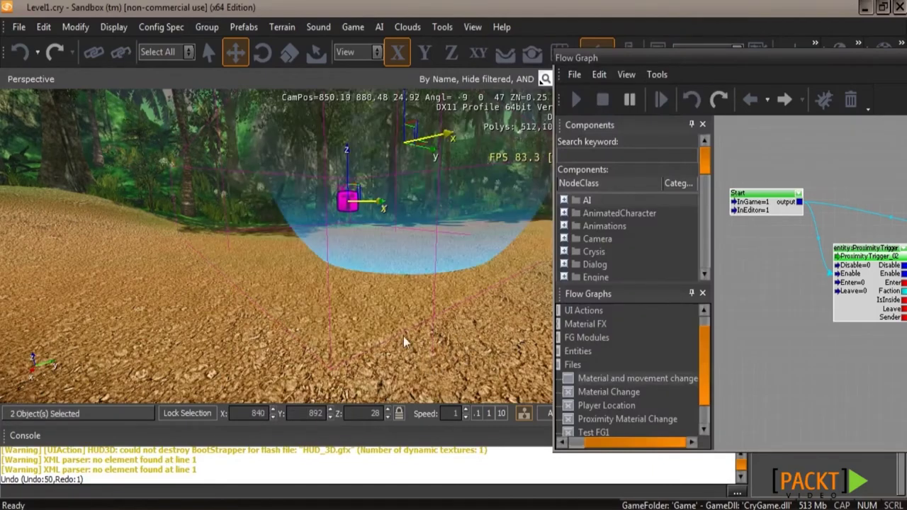
pyautogui.click(382, 331)
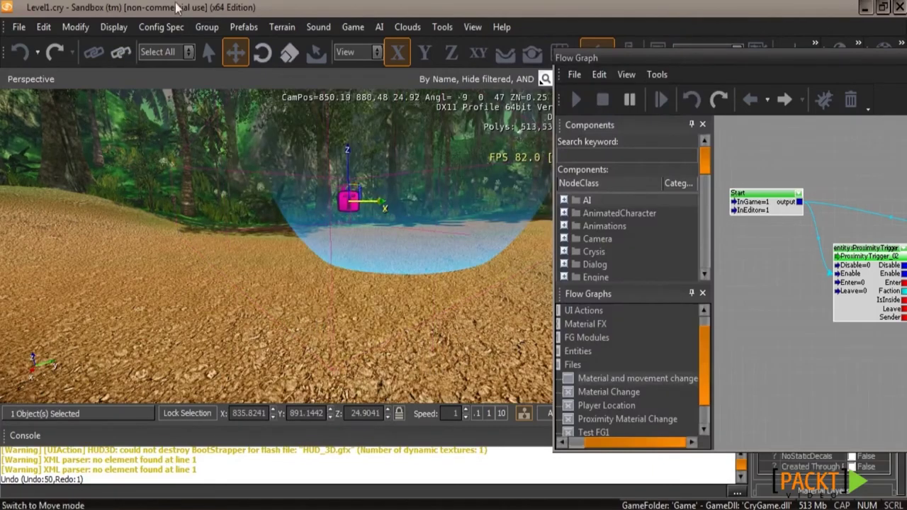
pyautogui.click(36, 26)
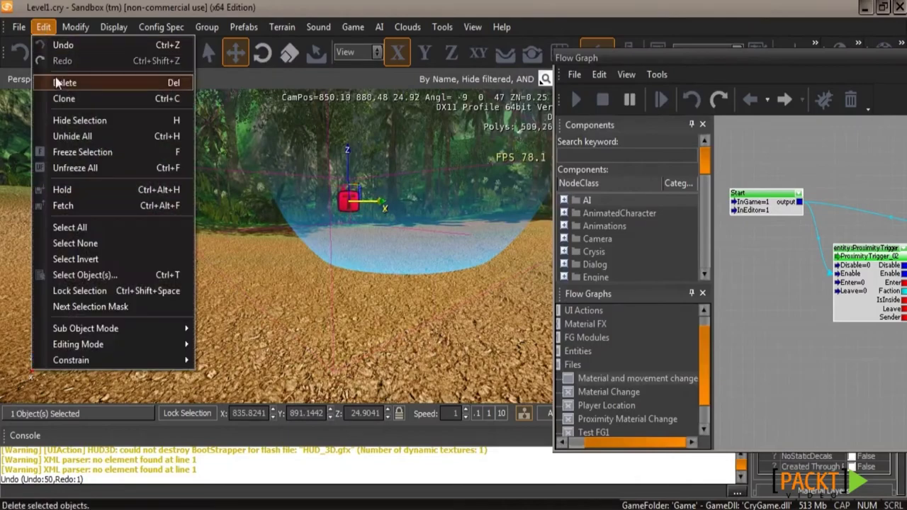
pyautogui.click(71, 122)
pyautogui.click(410, 208)
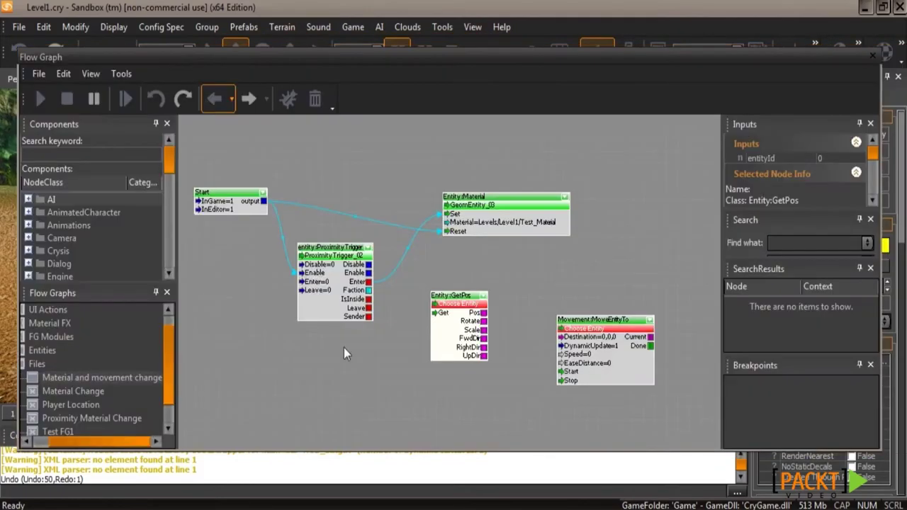
# Assign GeomEntity_03 to the GetPos node and connect the Start node's output to GetPos Get
pyautogui.rightClick(460, 312)
pyautogui.click(471, 318)
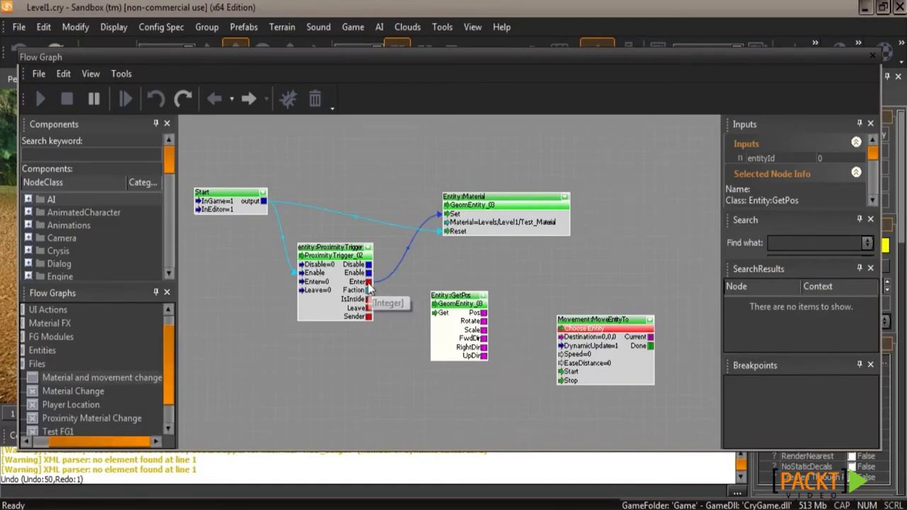
pyautogui.moveTo(314, 246); pyautogui.dragTo(296, 268)
pyautogui.click(281, 204)
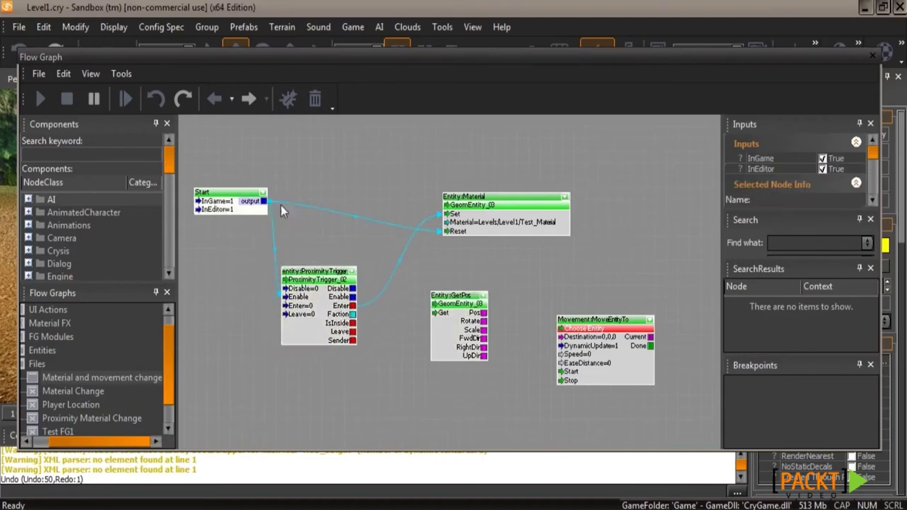
pyautogui.moveTo(434, 316); pyautogui.dragTo(460, 320)
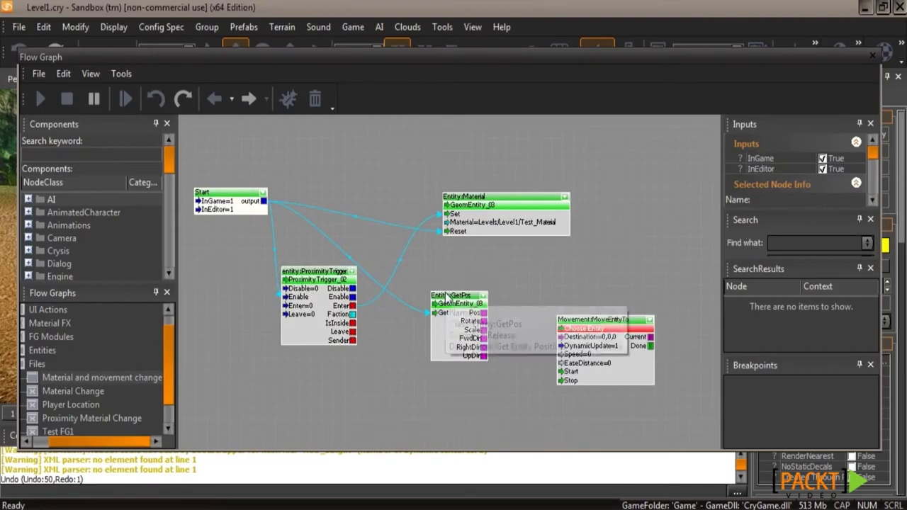
# Assign GeomEntity_03 to the MoveEntityTo node and reposition it up and to the right
pyautogui.rightClick(578, 333)
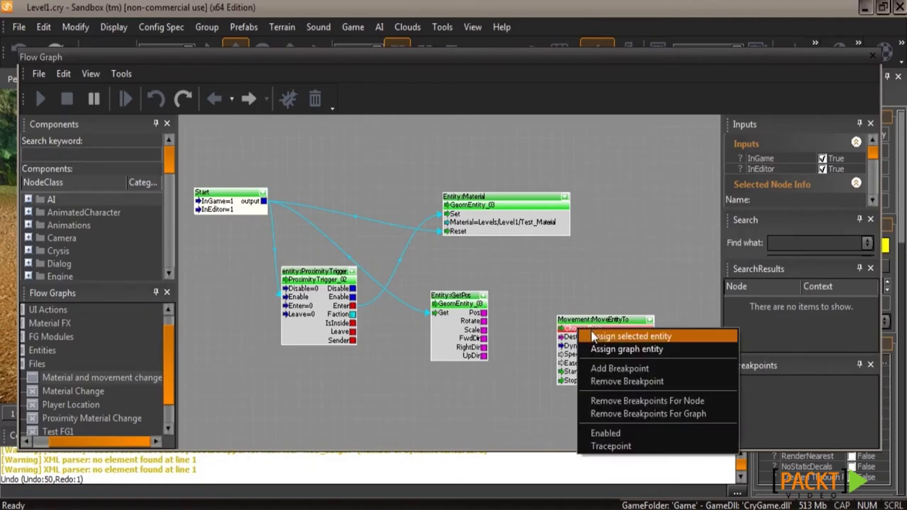
pyautogui.click(594, 336)
pyautogui.moveTo(594, 324); pyautogui.dragTo(604, 300)
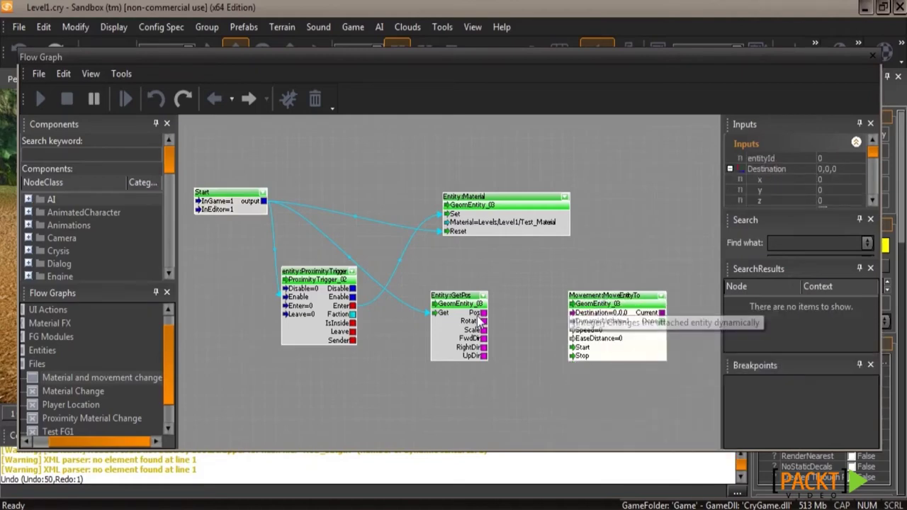
pyautogui.moveTo(584, 294); pyautogui.dragTo(619, 307)
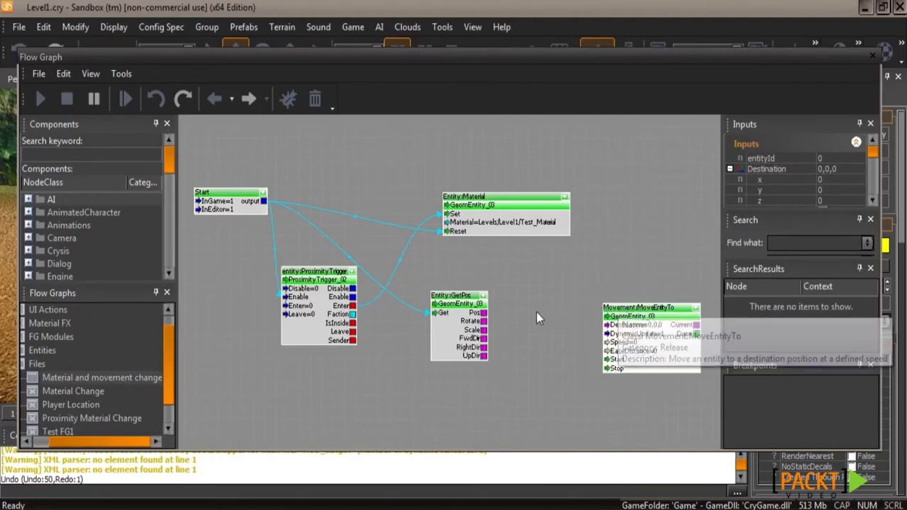
# Add a Vec3:AddVec3 node to the flow graph
pyautogui.rightClick(514, 285)
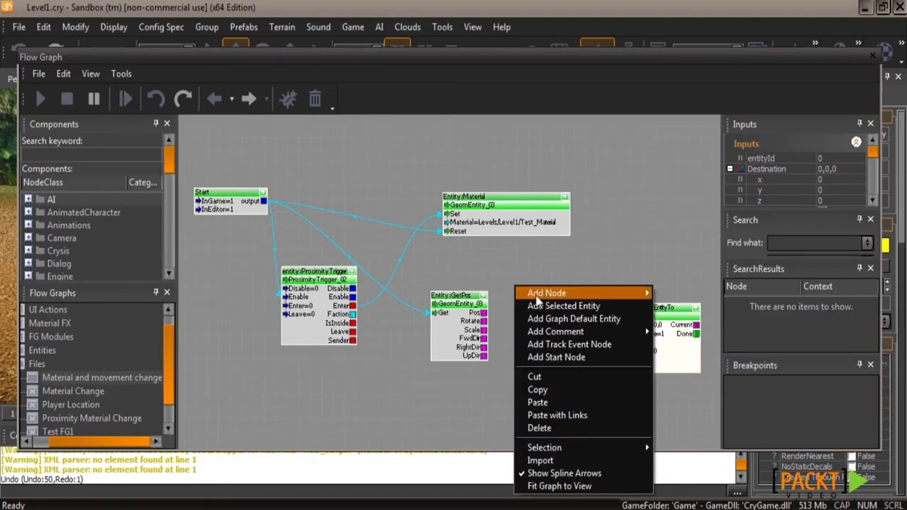
pyautogui.moveTo(539, 299)
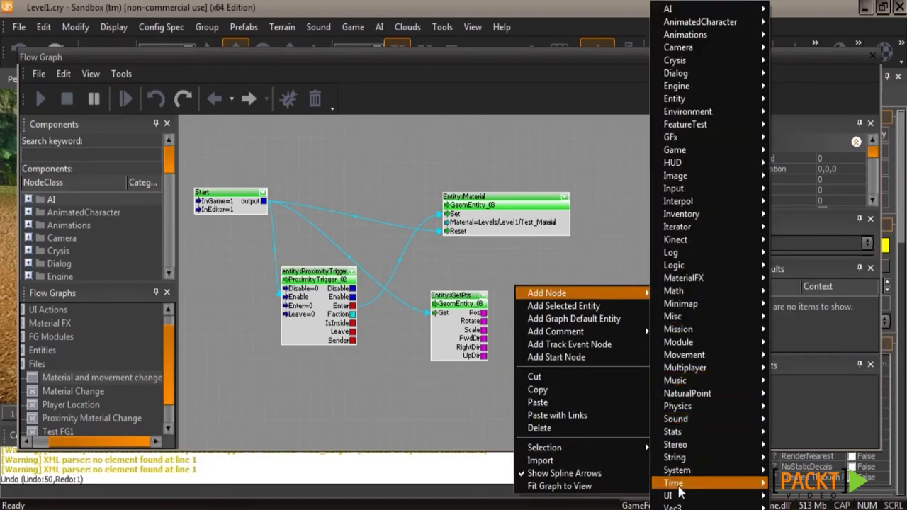
pyautogui.moveTo(677, 507)
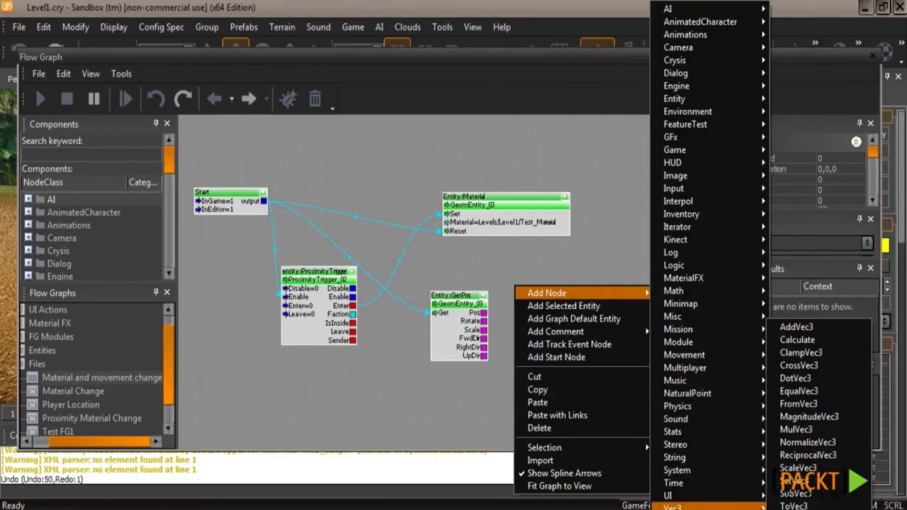
pyautogui.click(791, 327)
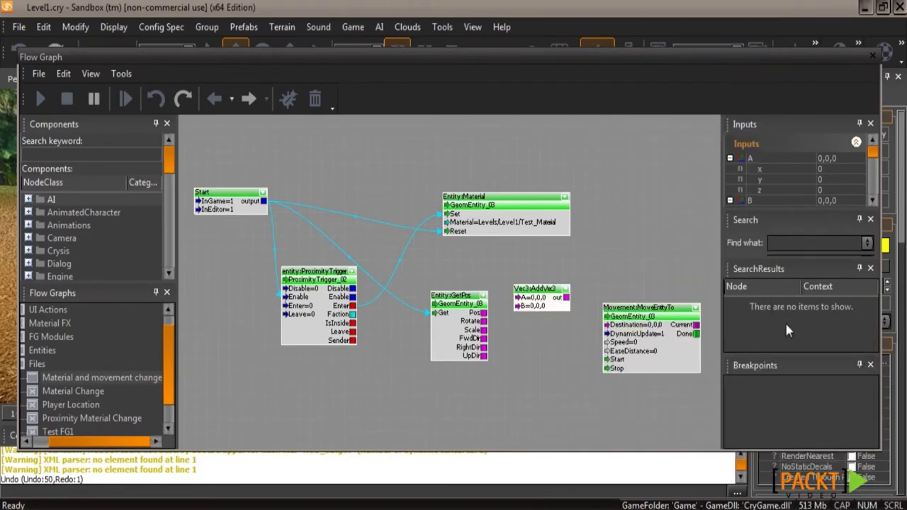
# Set AddVec3 B to 0,0,12.4, feed GetPos Pos into A, and route its output to MoveEntityTo Destination
pyautogui.doubleClick(538, 311)
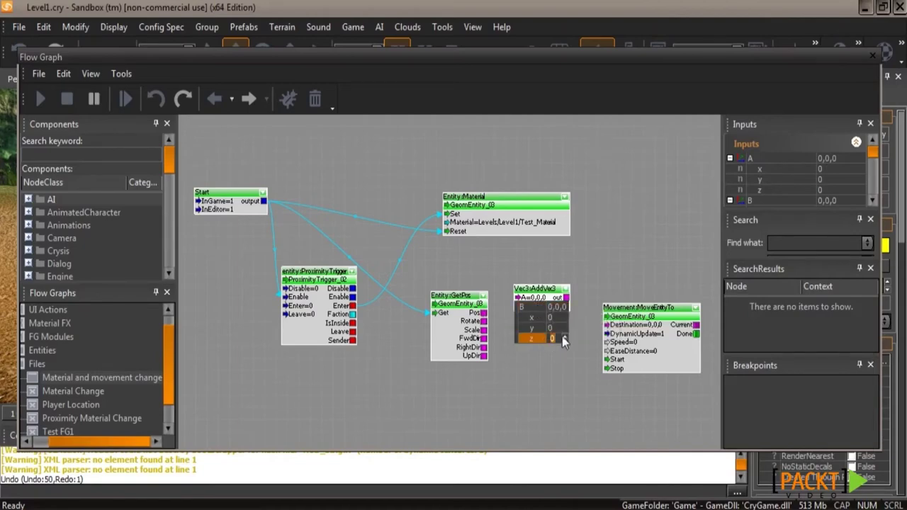
pyautogui.moveTo(565, 340); pyautogui.dragTo(569, 288)
pyautogui.click(550, 374)
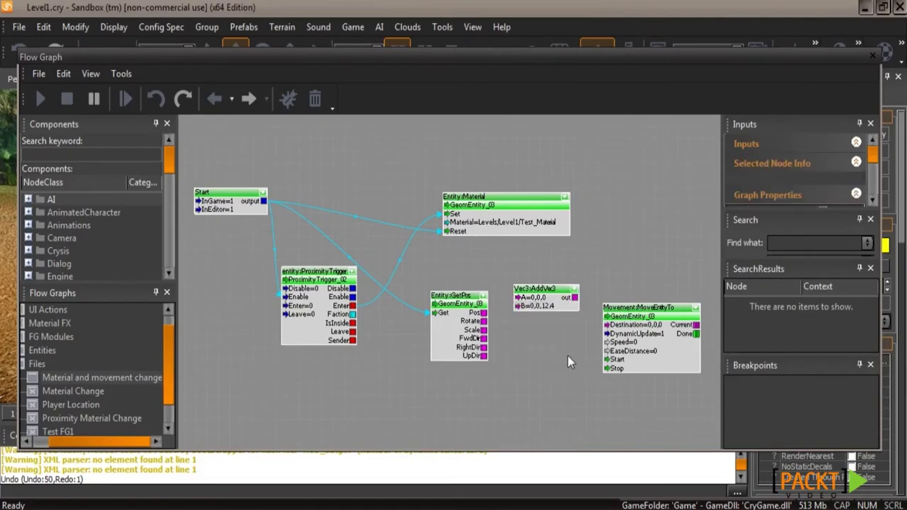
pyautogui.moveTo(483, 313); pyautogui.dragTo(517, 297)
pyautogui.moveTo(575, 297); pyautogui.dragTo(610, 327)
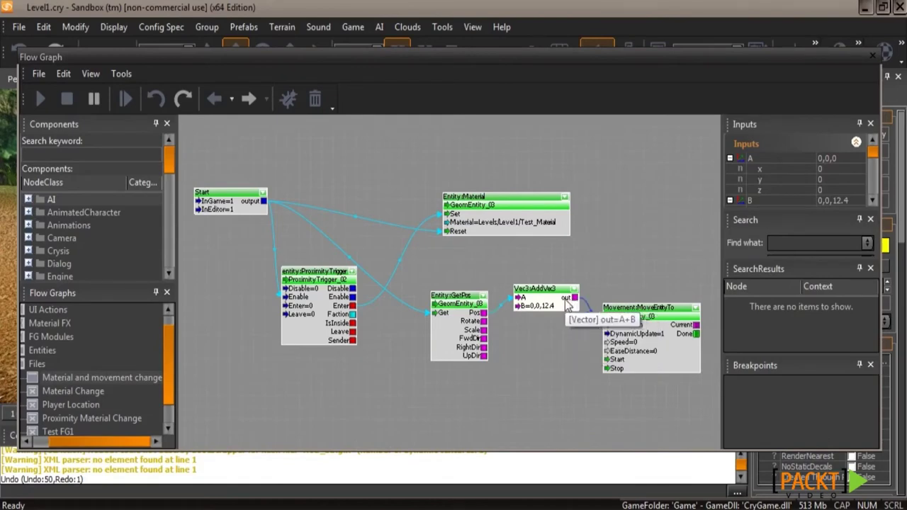
# Give the MoveEntityTo node a Speed of 1 and an EaseDistance of 0.4
pyautogui.doubleClick(619, 344)
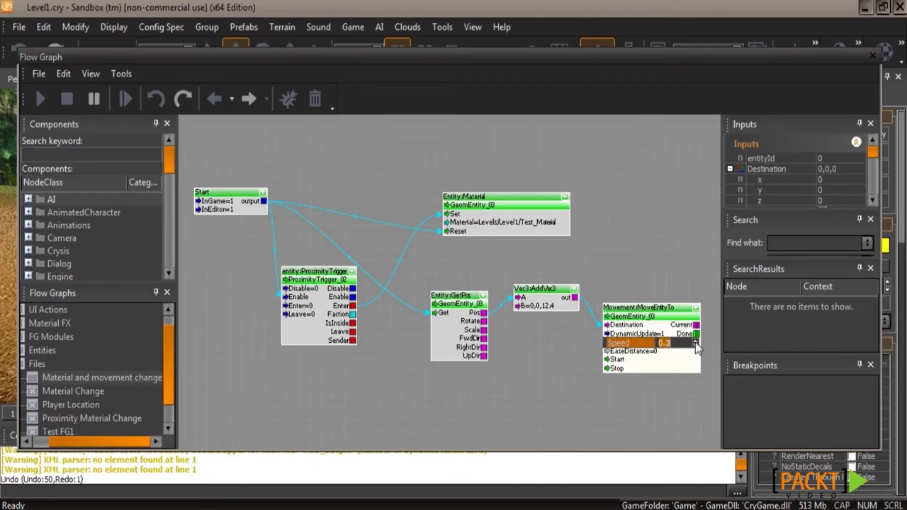
pyautogui.click(627, 354)
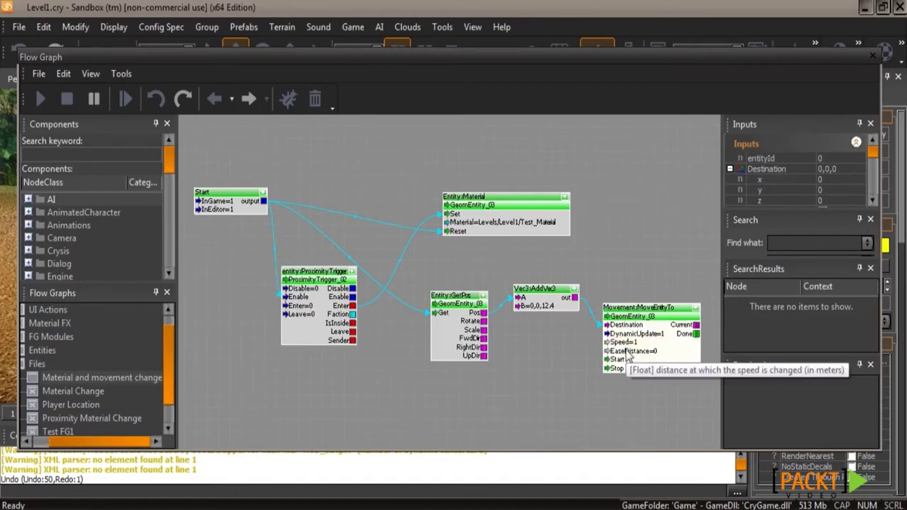
pyautogui.doubleClick(629, 351)
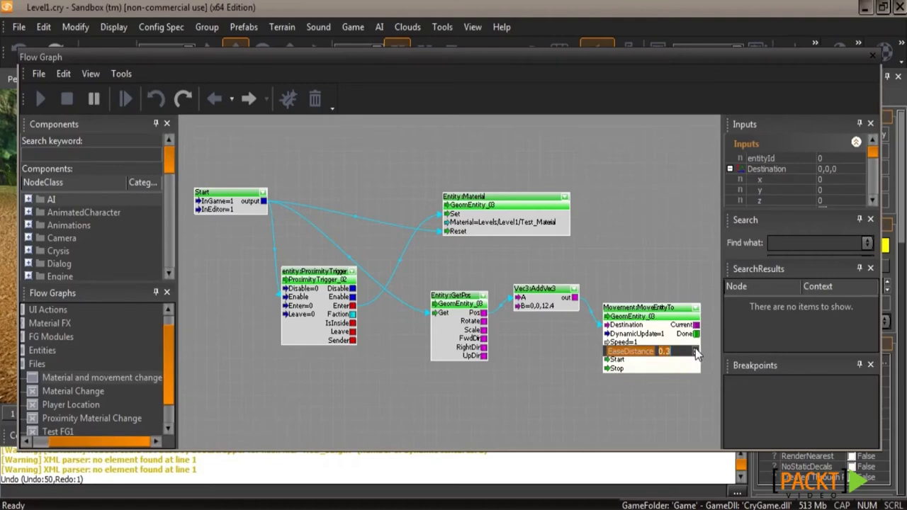
pyautogui.click(616, 365)
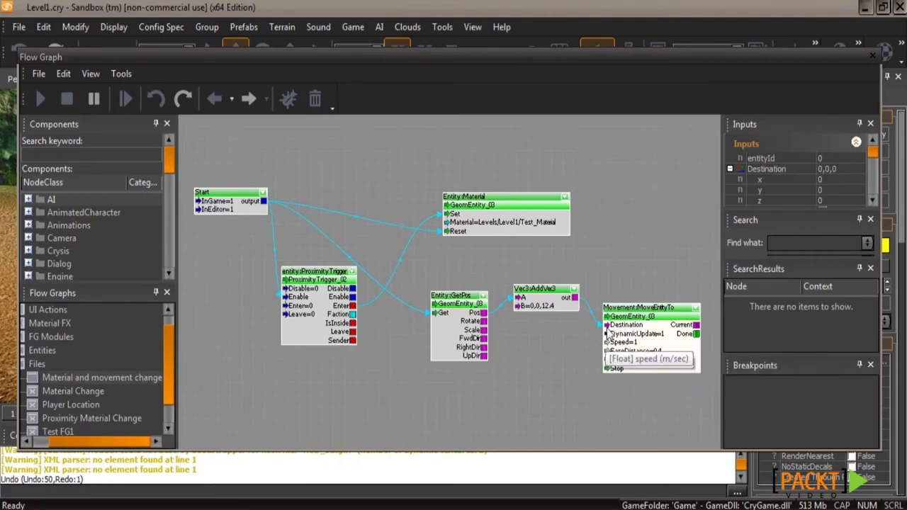
# Lower the GetPos and AddVec3 nodes, then link ProximityTrigger_02's Enter and Leave outputs into MoveEntityTo
pyautogui.moveTo(453, 298); pyautogui.dragTo(425, 352)
pyautogui.moveTo(542, 300); pyautogui.dragTo(523, 411)
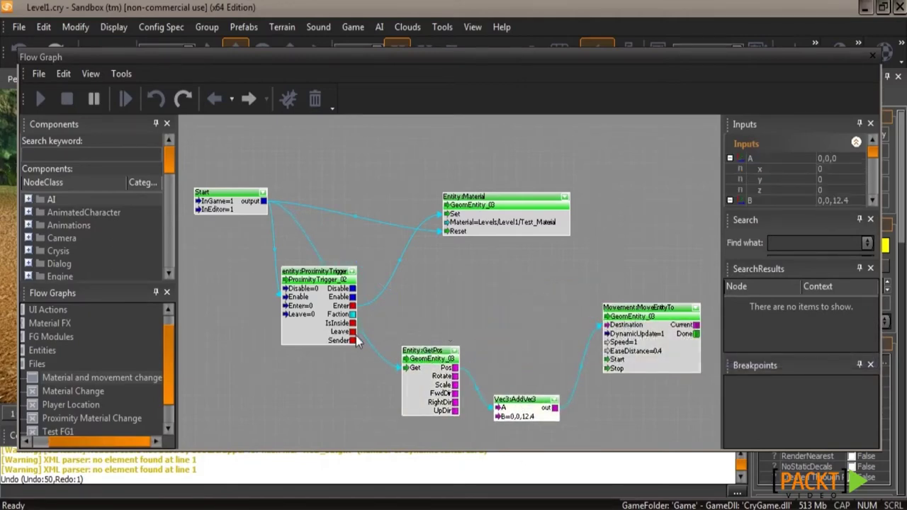
pyautogui.moveTo(352, 332); pyautogui.dragTo(394, 328)
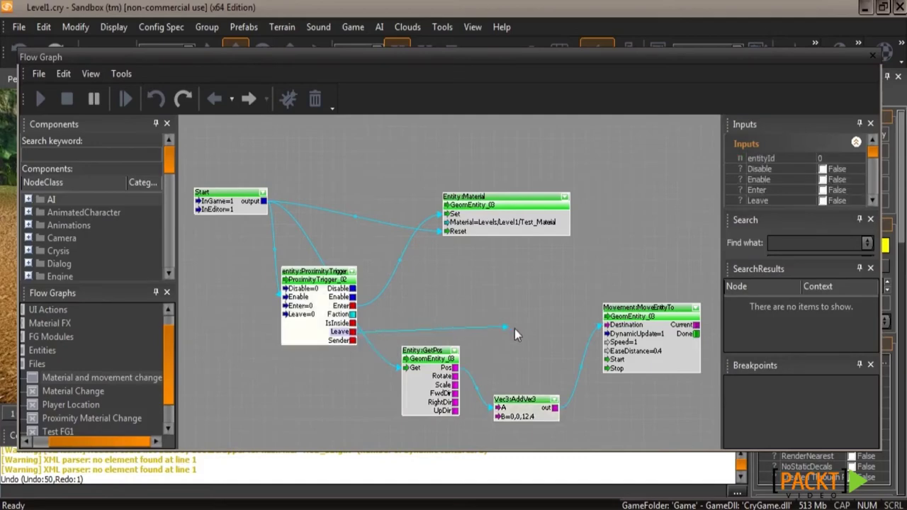
pyautogui.moveTo(605, 360); pyautogui.dragTo(606, 360)
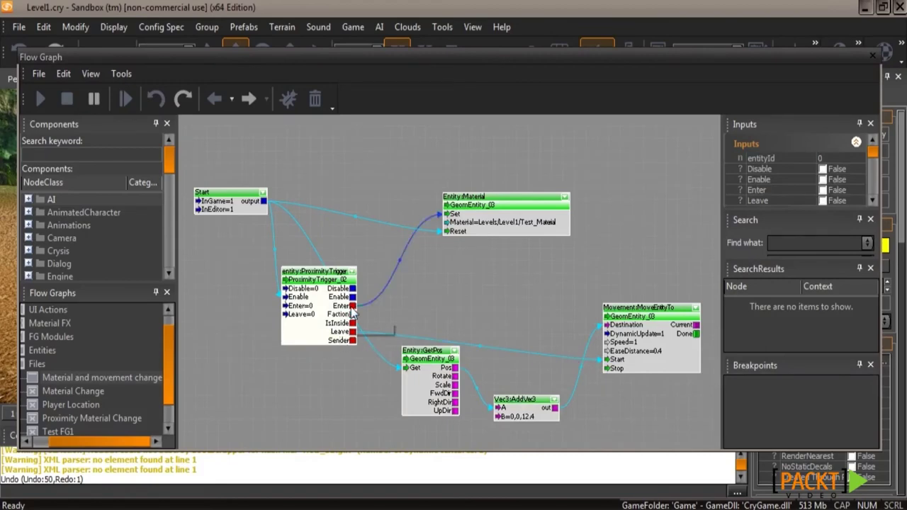
pyautogui.moveTo(353, 311); pyautogui.dragTo(604, 368)
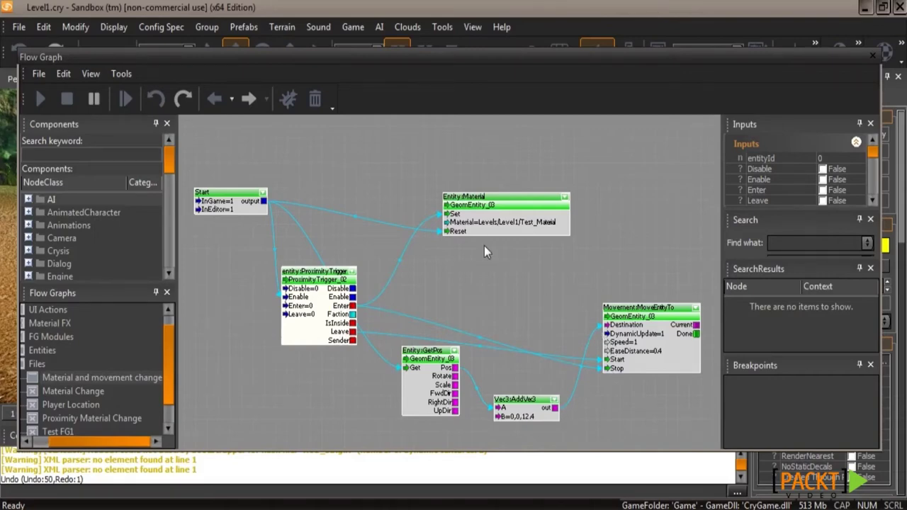
# Save the flow graph as Material and movement change.xml in Game\Levels\Level1
pyautogui.click(37, 73)
pyautogui.click(76, 190)
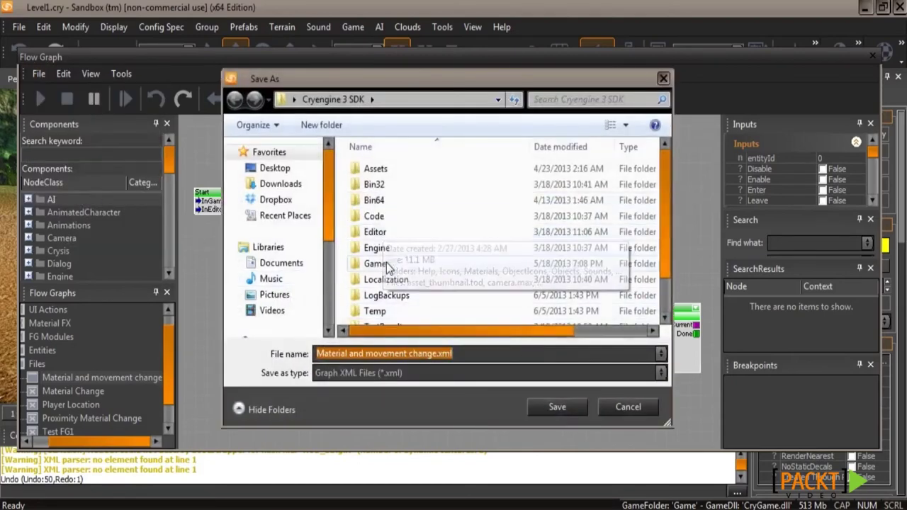
pyautogui.doubleClick(386, 265)
pyautogui.doubleClick(376, 216)
pyautogui.click(377, 187)
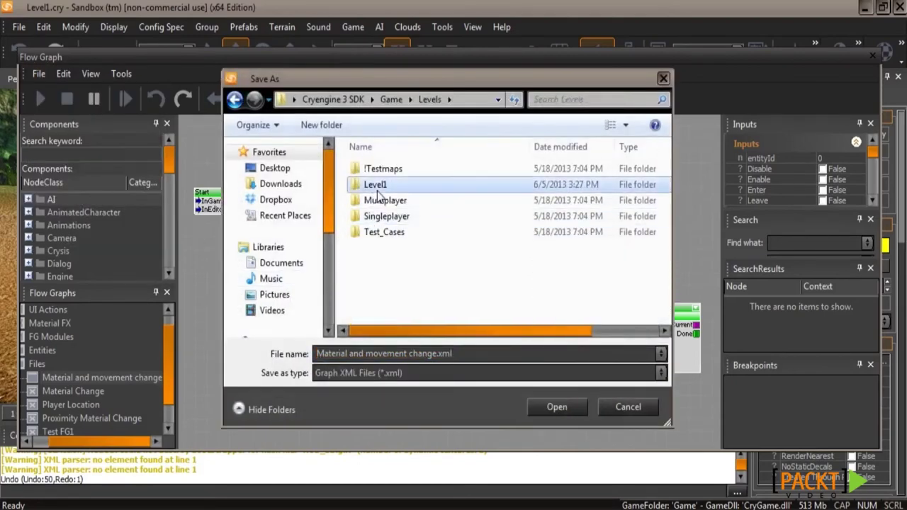
pyautogui.doubleClick(377, 190)
pyautogui.click(554, 407)
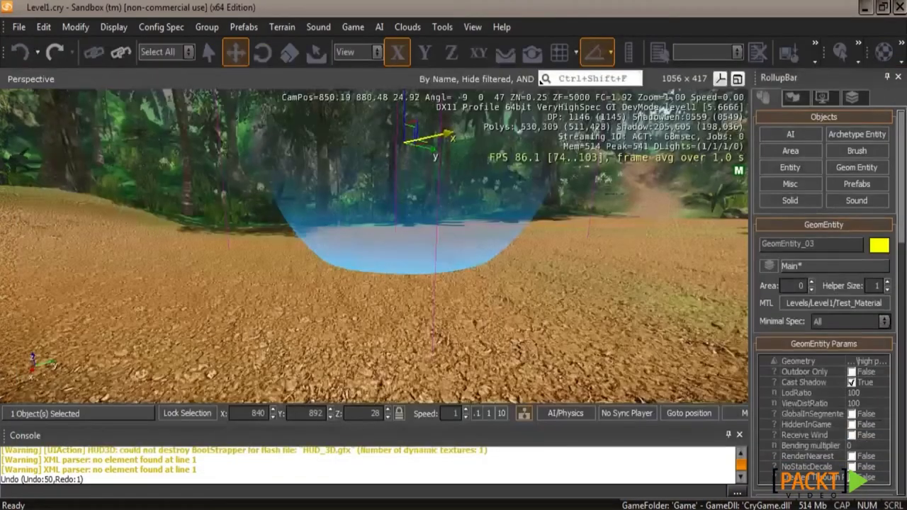
# Deselect the sphere, enter game mode with Ctrl+G, and walk into the red sphere to trigger it
pyautogui.click(580, 276)
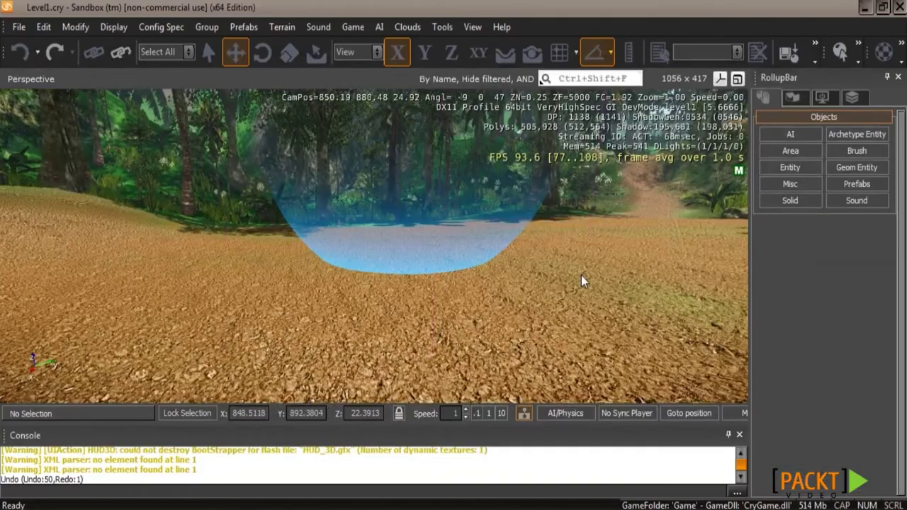
pyautogui.hotkey('ctrl', 'g')
pyautogui.press('w')
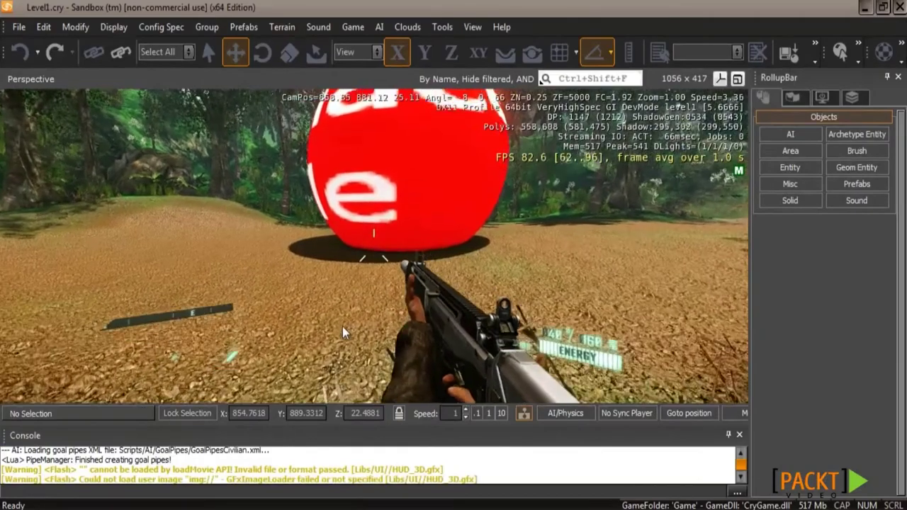
pyautogui.press('w')
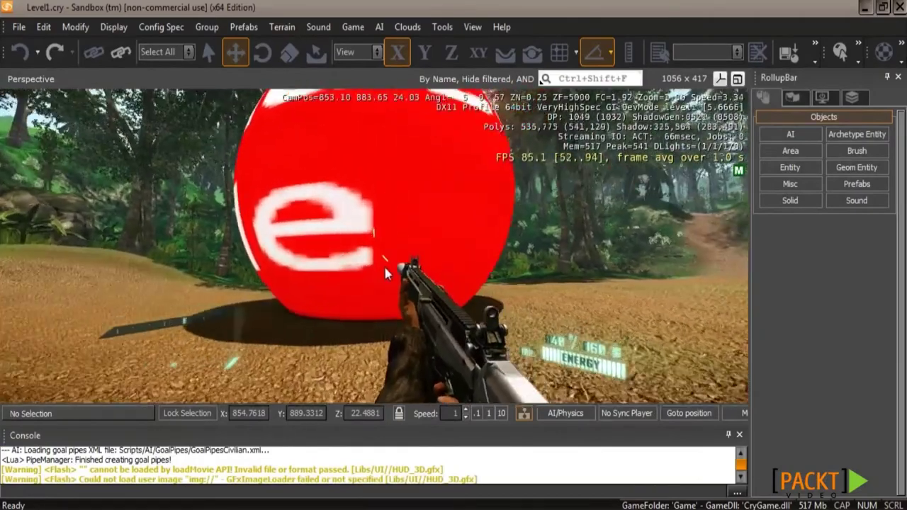
pyautogui.press('w')
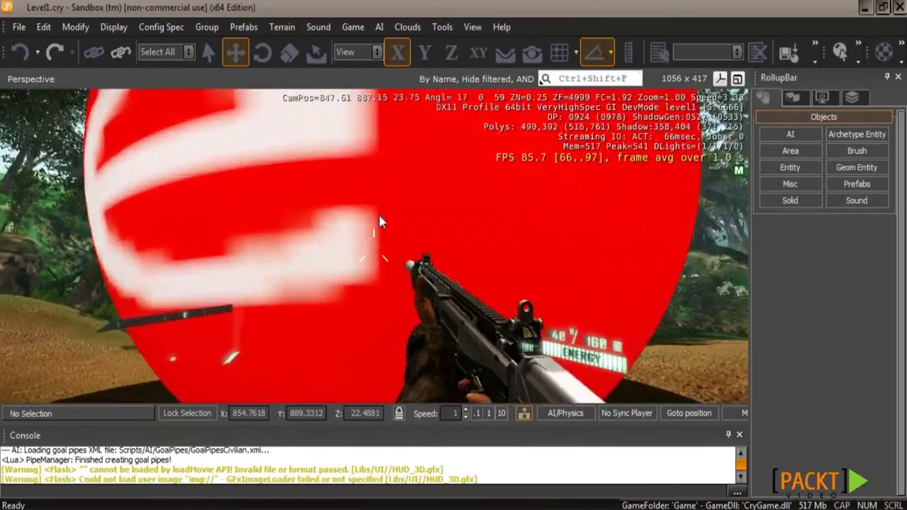
pyautogui.press('w')
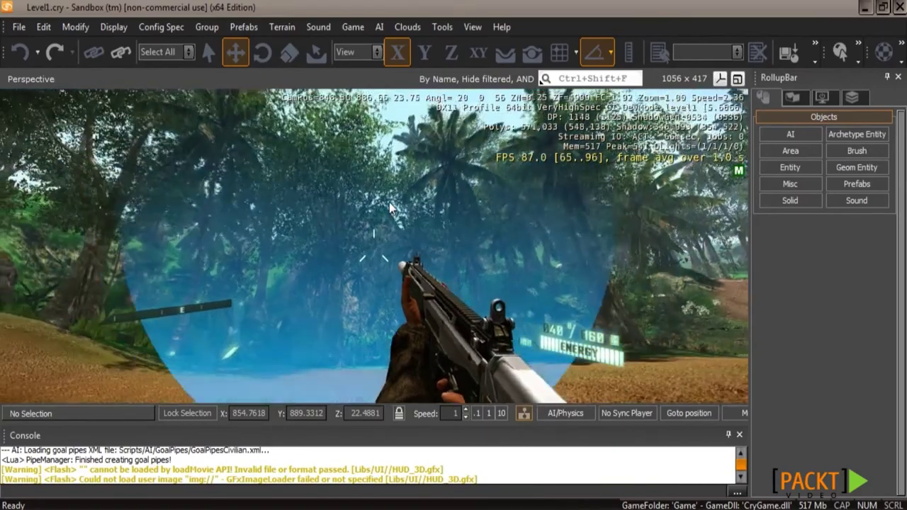
# Walk around the now-blue sphere, exit game mode with Esc, and bring the flow graph editor back
pyautogui.press('w')
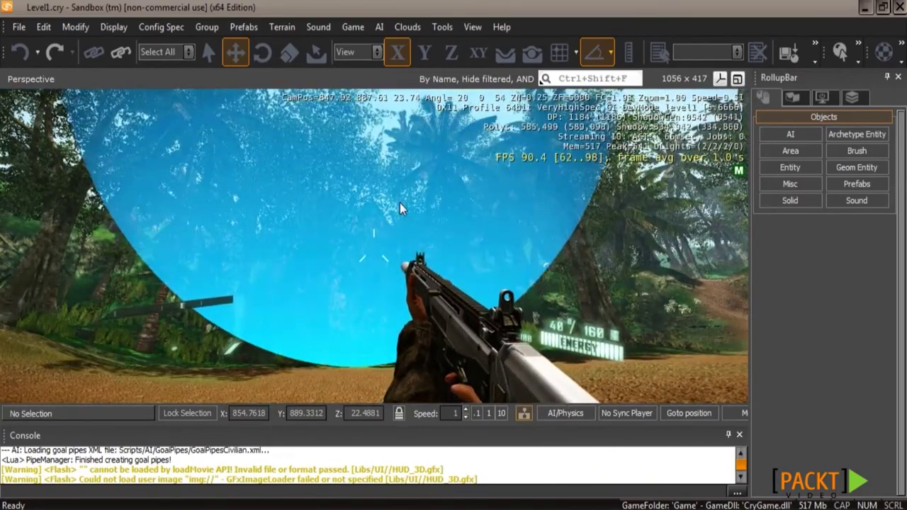
pyautogui.press('s')
pyautogui.press('w')
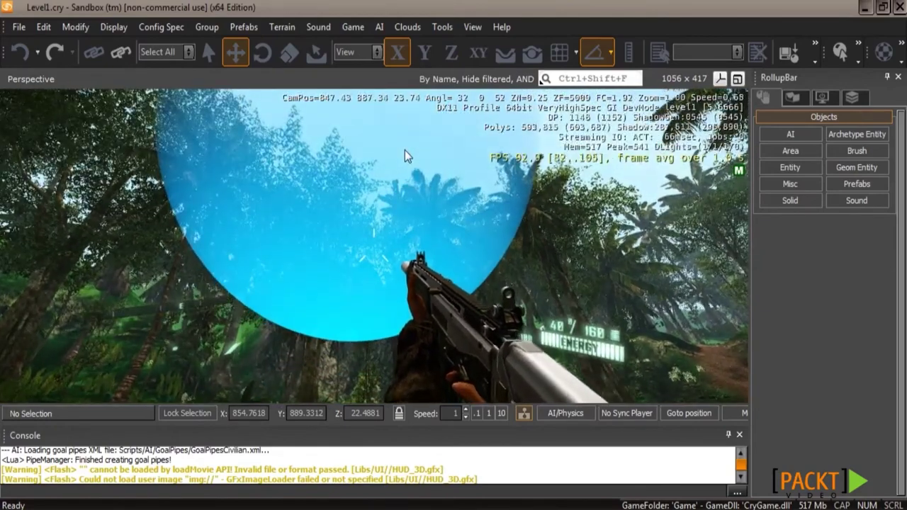
pyautogui.press('Escape')
pyautogui.moveTo(424, 295); pyautogui.dragTo(473, 320, button='right')
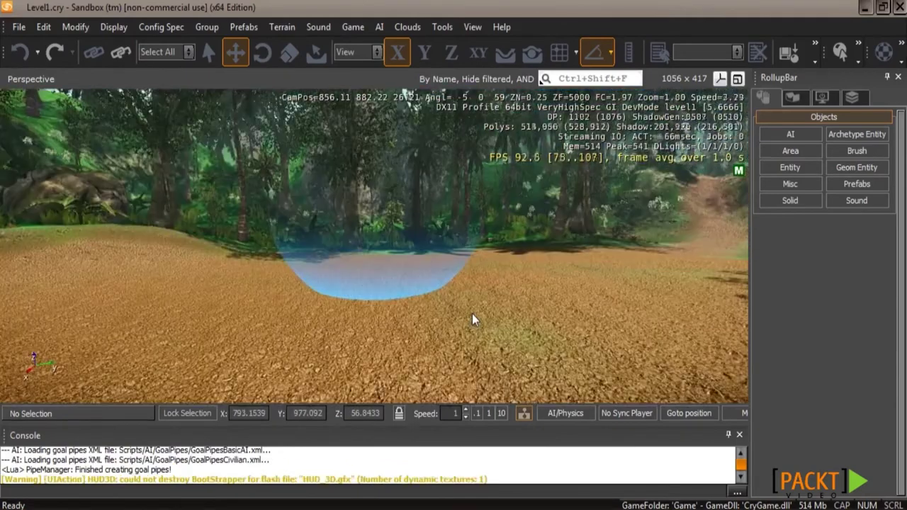
pyautogui.moveTo(779, 78); pyautogui.dragTo(258, 75)
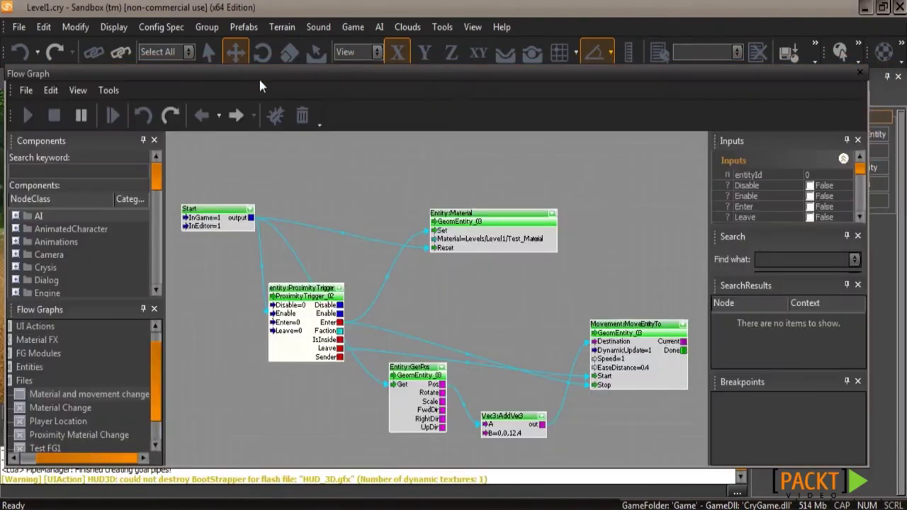
# Open RTS camera control.xml from Game\Levels\Level1 in the Flow Graph editor
pyautogui.click(26, 92)
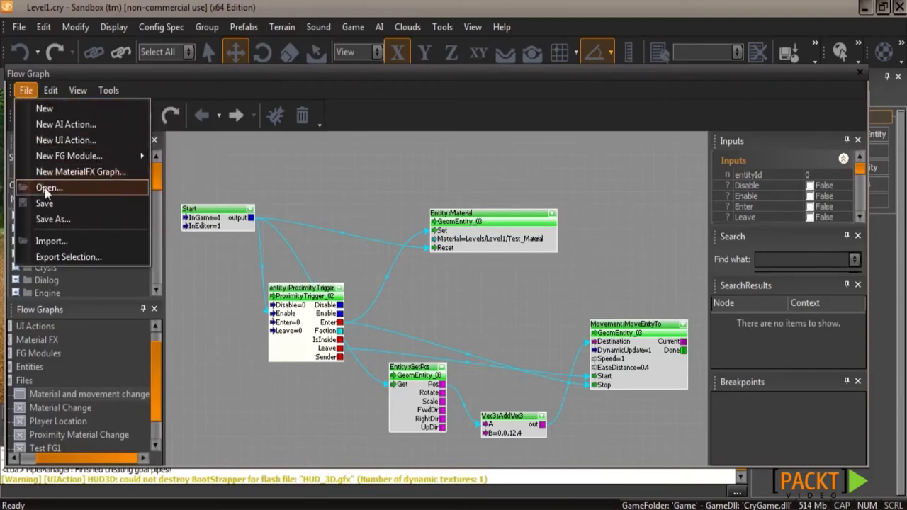
pyautogui.click(44, 188)
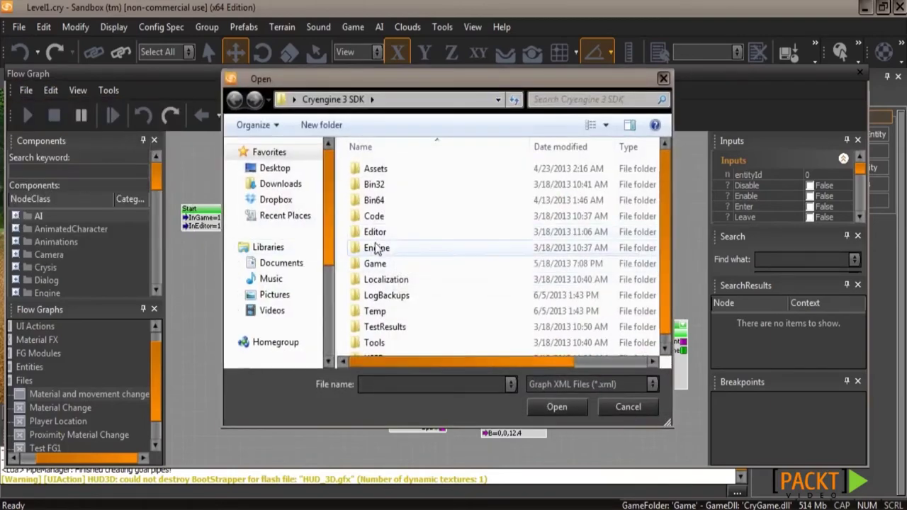
pyautogui.doubleClick(375, 263)
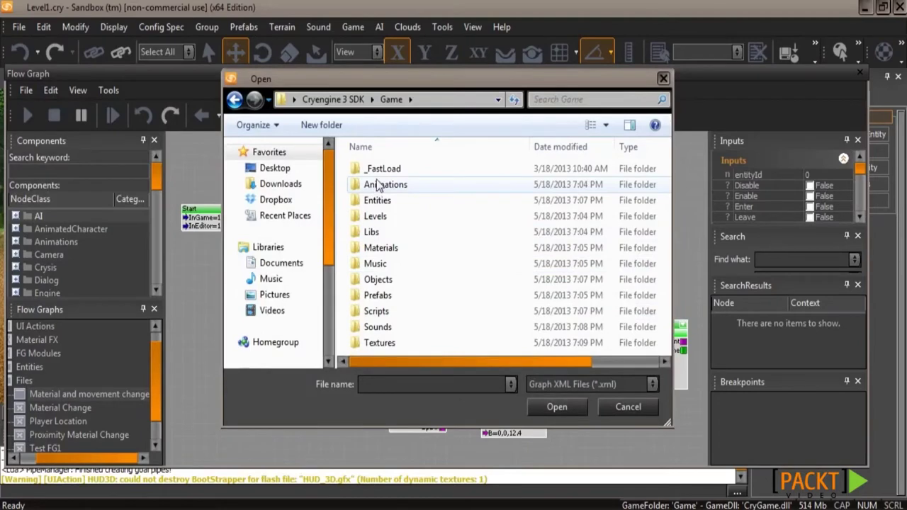
pyautogui.doubleClick(386, 217)
pyautogui.doubleClick(387, 187)
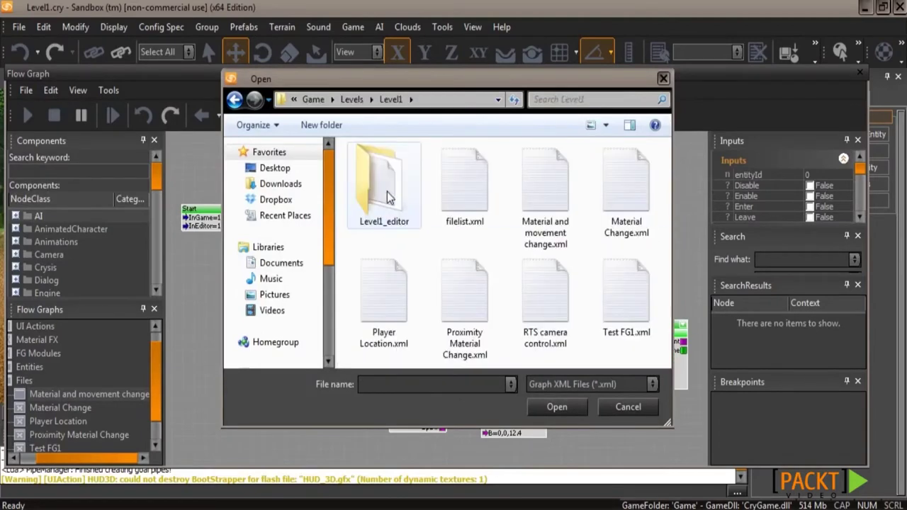
pyautogui.click(564, 294)
pyautogui.click(541, 404)
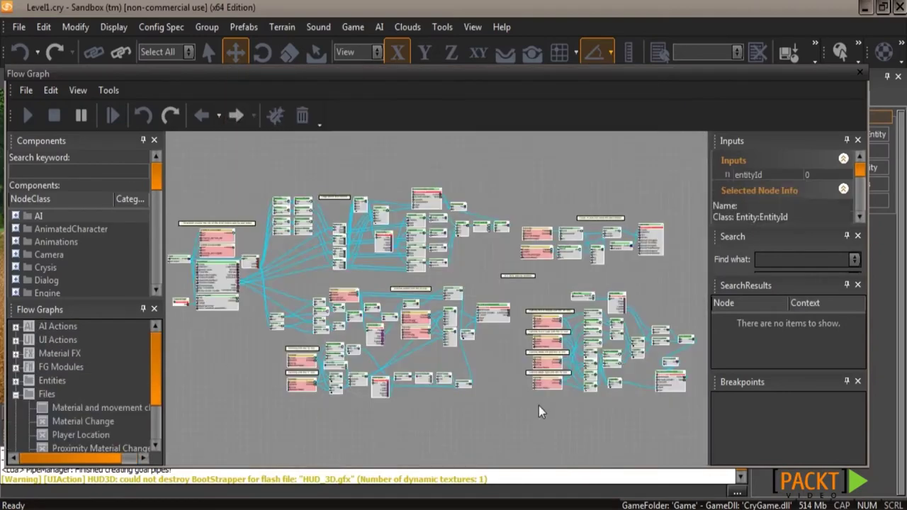
# Zoom and pan around the RTS camera control graph to inspect its mouse-camera and WASD key nodes
pyautogui.click(248, 357)
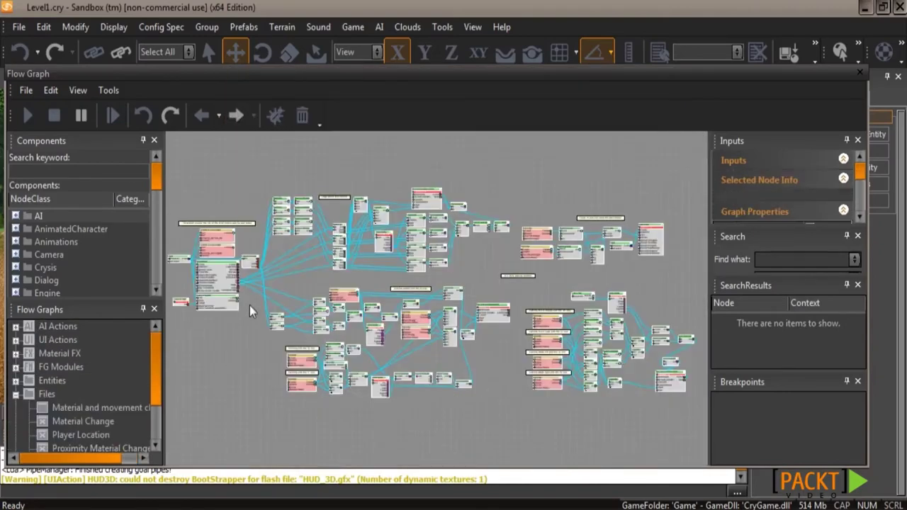
pyautogui.scroll(5, 250, 305)
pyautogui.scroll(1, 250, 273)
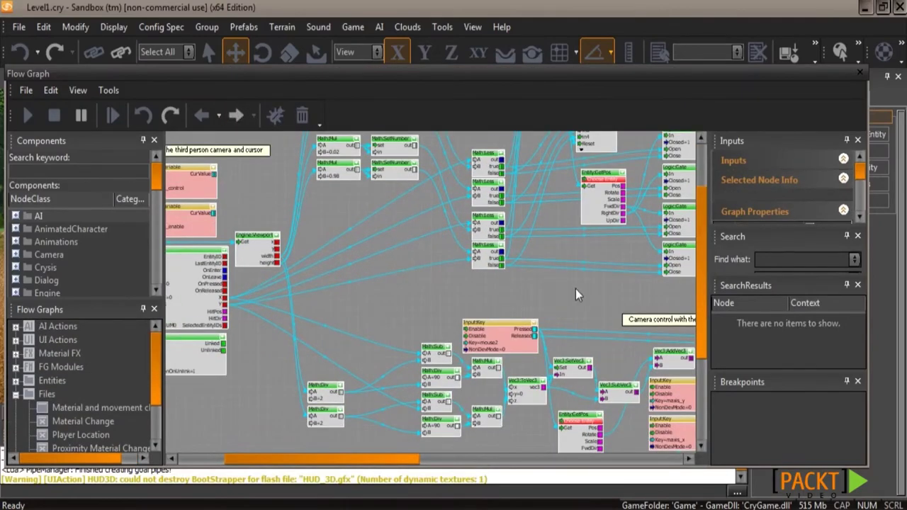
pyautogui.scroll(-2, 535, 377)
pyautogui.moveTo(535, 378); pyautogui.dragTo(341, 286, button='right')
pyautogui.scroll(2, 441, 281)
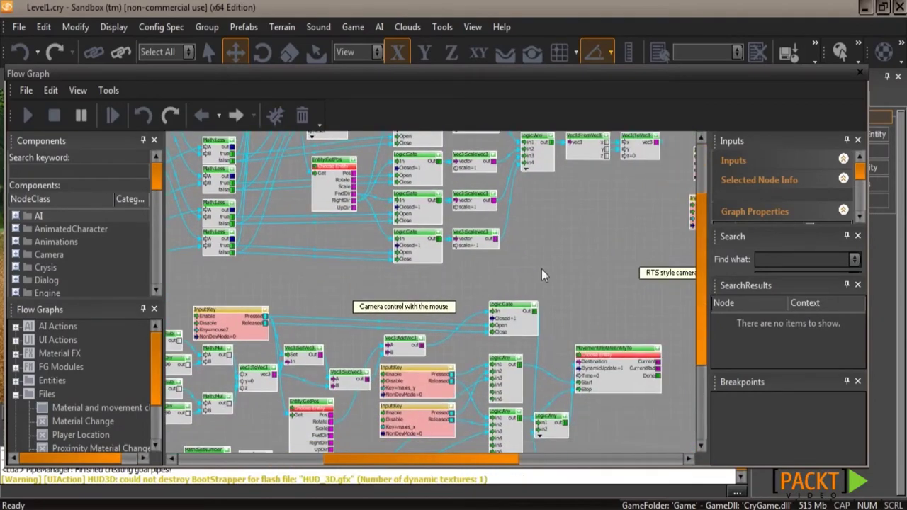
pyautogui.moveTo(595, 243); pyautogui.dragTo(170, 272, button='right')
pyautogui.moveTo(462, 280); pyautogui.dragTo(503, 140, button='right')
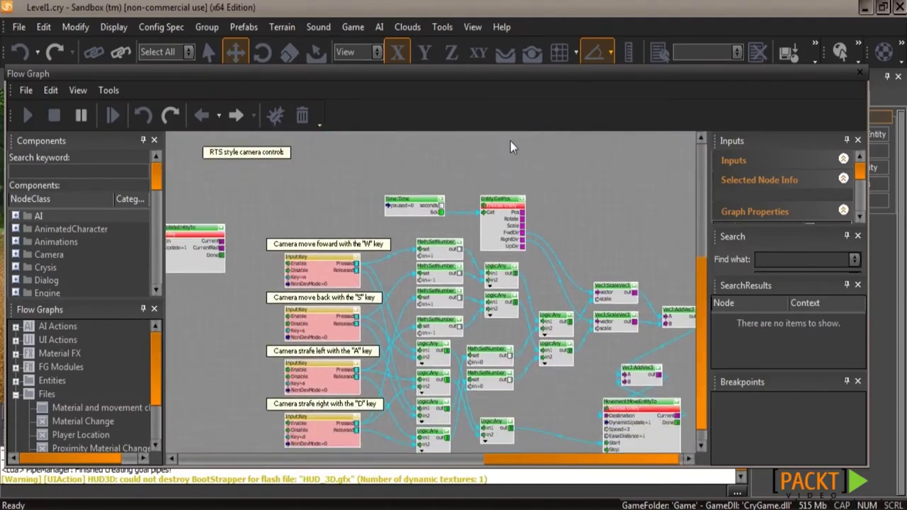
pyautogui.scroll(-5, 425, 298)
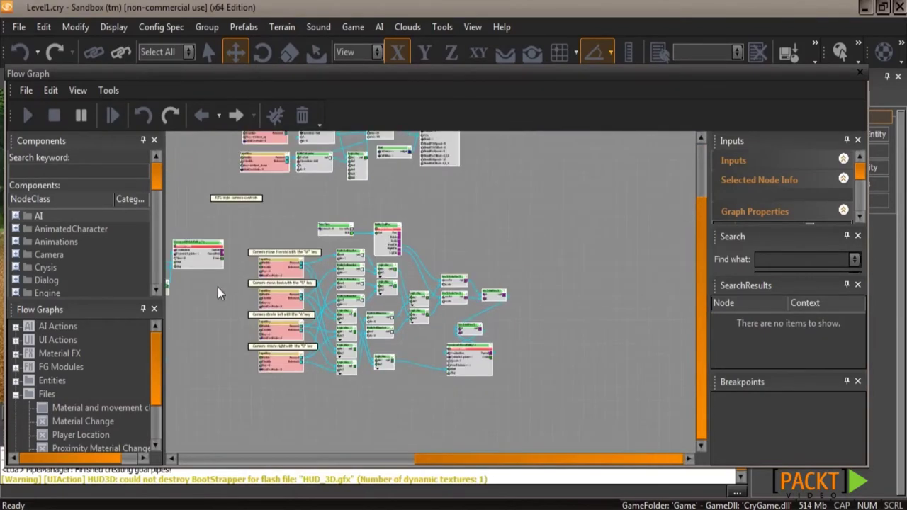
pyautogui.scroll(-3, 402, 353)
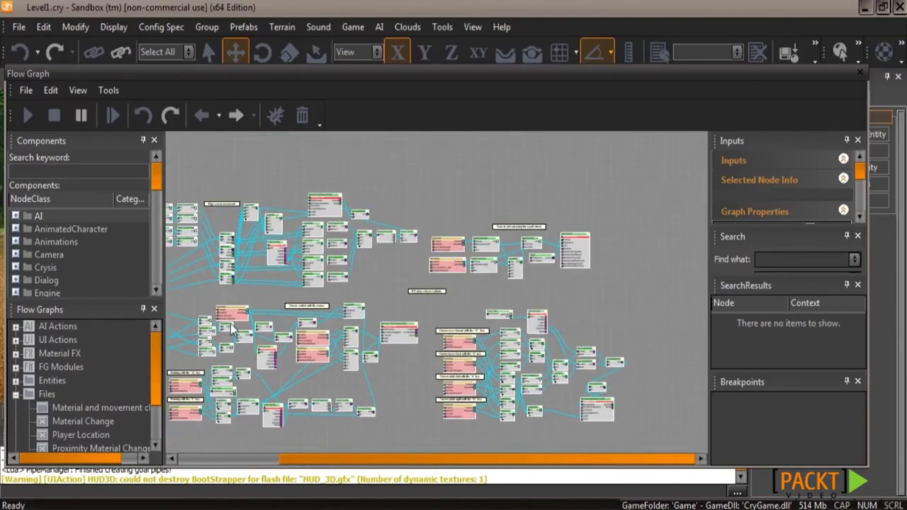
pyautogui.scroll(1, 313, 315)
pyautogui.scroll(-1, 312, 316)
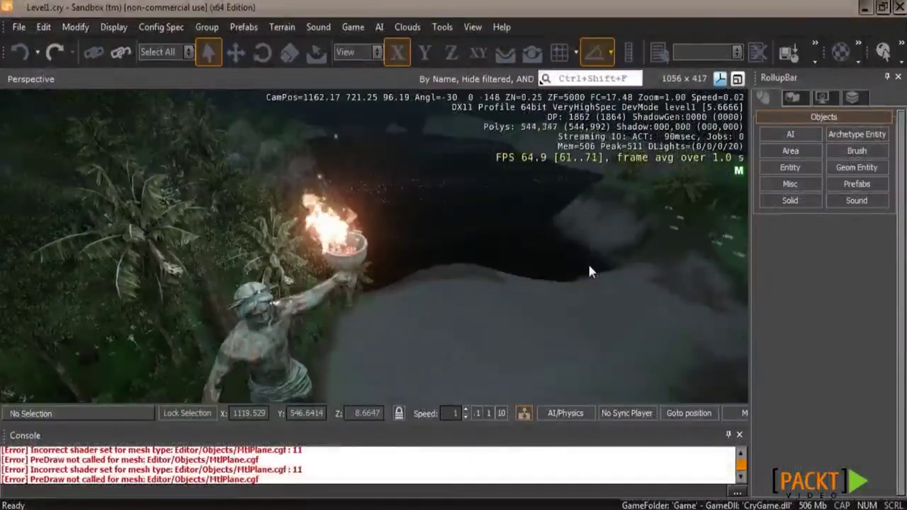
pyautogui.moveTo(590, 268); pyautogui.dragTo(590, 268, button='right')
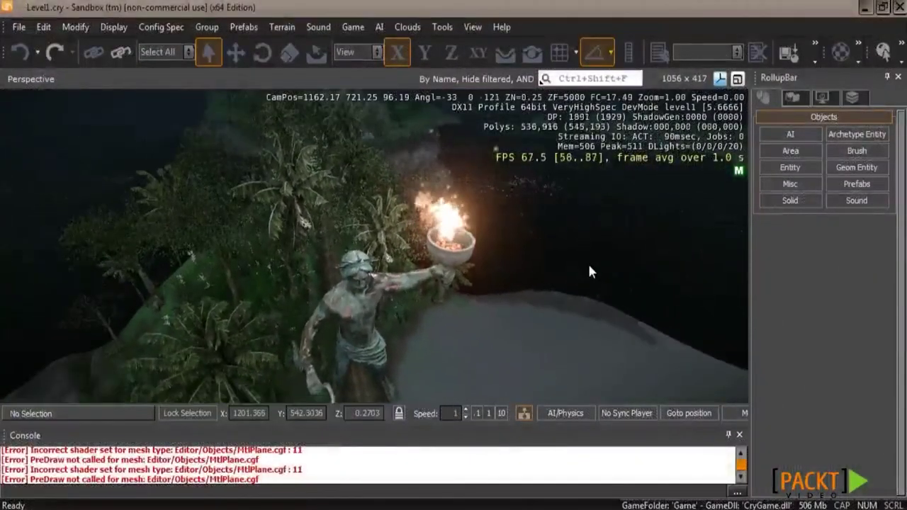
pyautogui.moveTo(589, 271); pyautogui.dragTo(587, 262, button='right')
pyautogui.press('w')
pyautogui.press('s')
pyautogui.press('s')
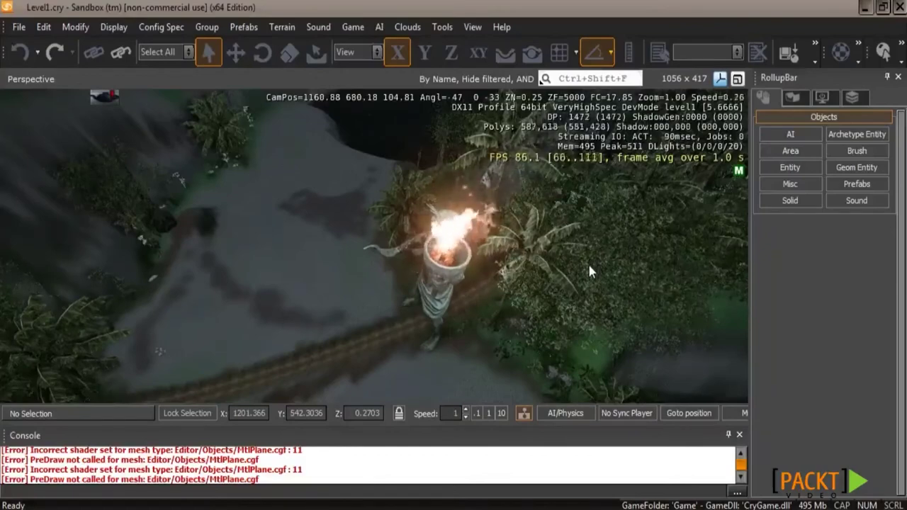
pyautogui.press('w')
pyautogui.moveTo(589, 266); pyautogui.dragTo(591, 272, button='right')
pyautogui.press('w')
pyautogui.press('w')
pyautogui.press('w')
pyautogui.press('w')
pyautogui.press('w')
pyautogui.press('w')
pyautogui.press('w')
pyautogui.press('s')
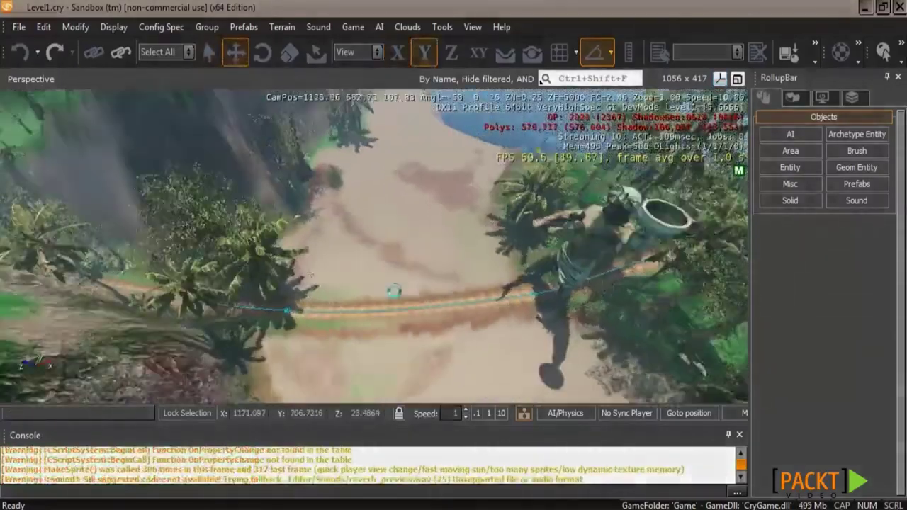
pyautogui.moveTo(394, 290); pyautogui.dragTo(393, 292, button='right')
# Fly the camera above the statue's empty bowl and bring up View > Open View Pane
pyautogui.moveTo(462, 323); pyautogui.dragTo(421, 331, button='right')
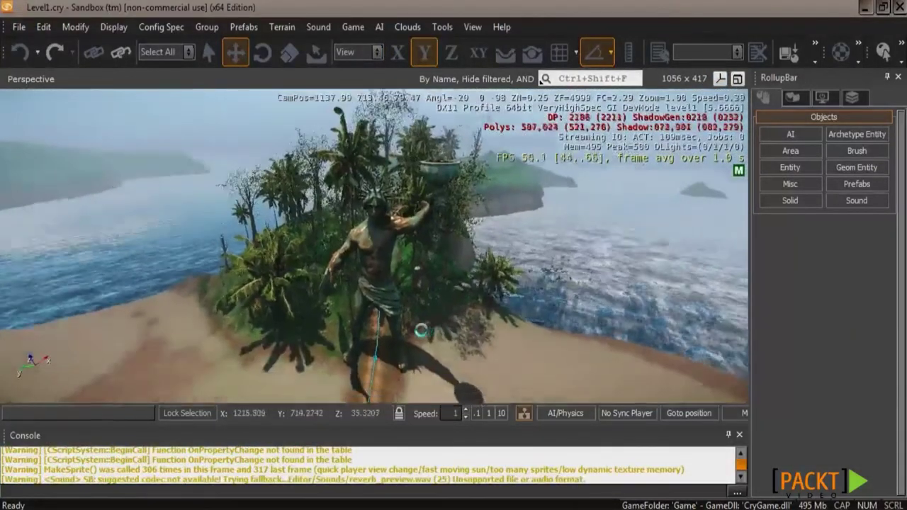
pyautogui.press('w')
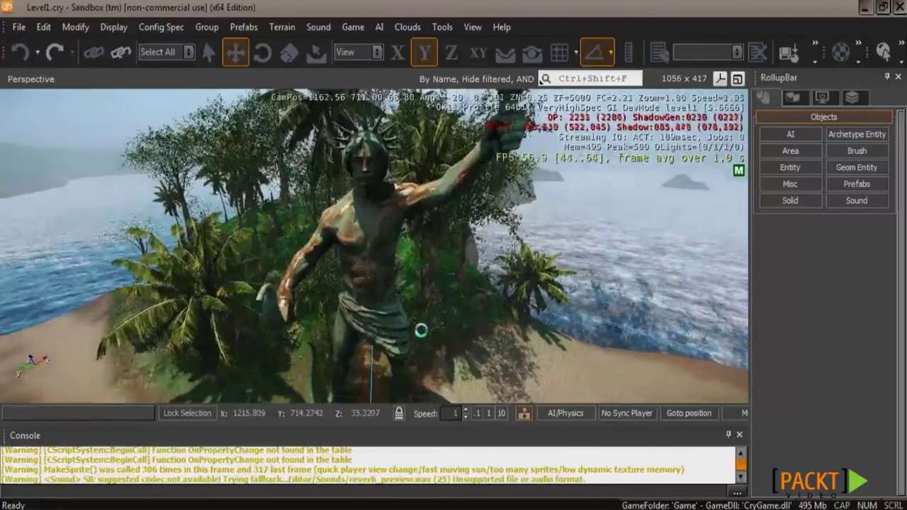
pyautogui.moveTo(421, 330); pyautogui.dragTo(421, 331, button='right')
pyautogui.press('w')
pyautogui.press('w')
pyautogui.press('s')
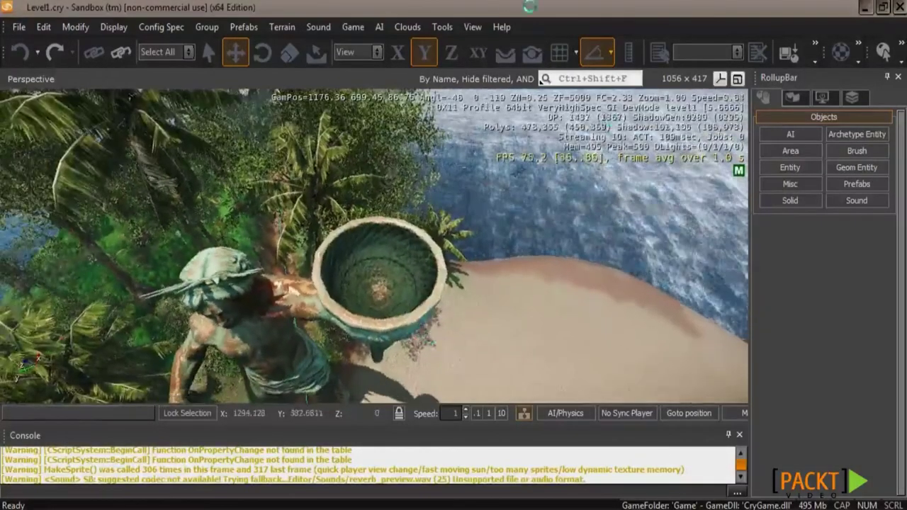
pyautogui.click(475, 25)
pyautogui.moveTo(482, 47)
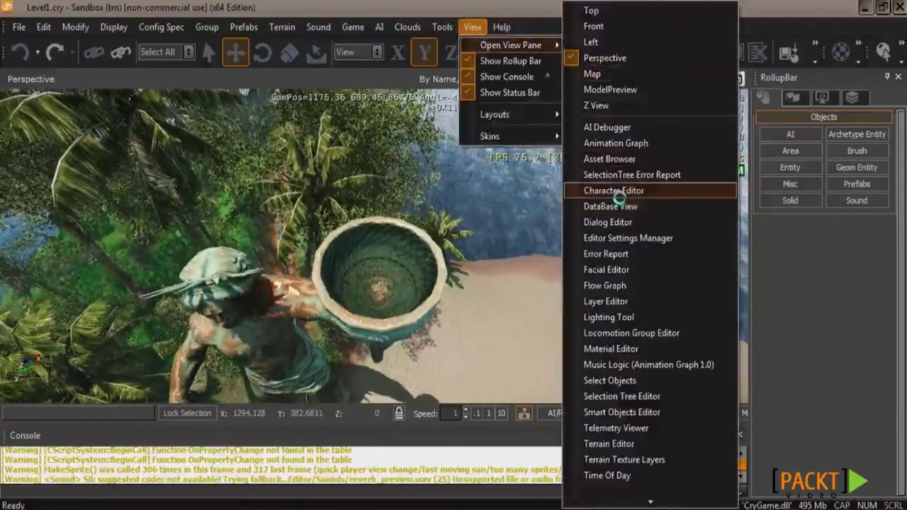
# Open DataBase View from the view pane list and switch it to the Particles tab
pyautogui.click(627, 205)
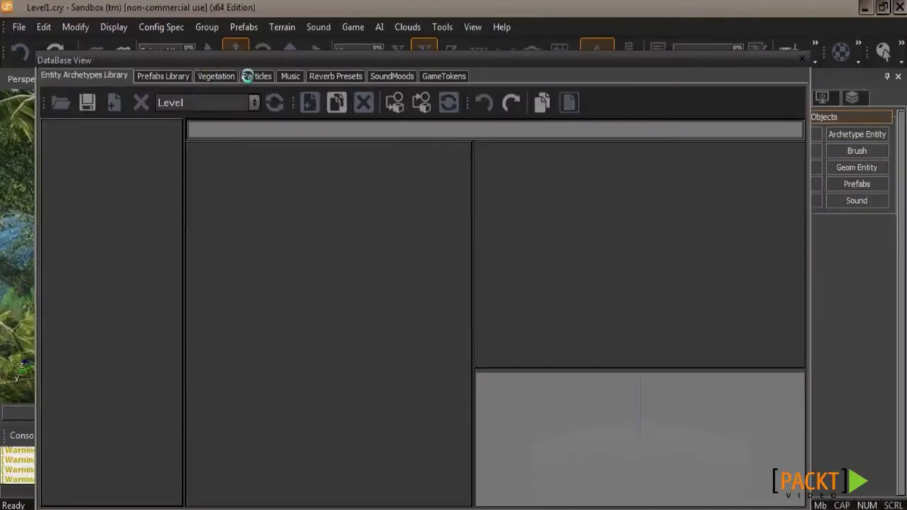
pyautogui.click(246, 76)
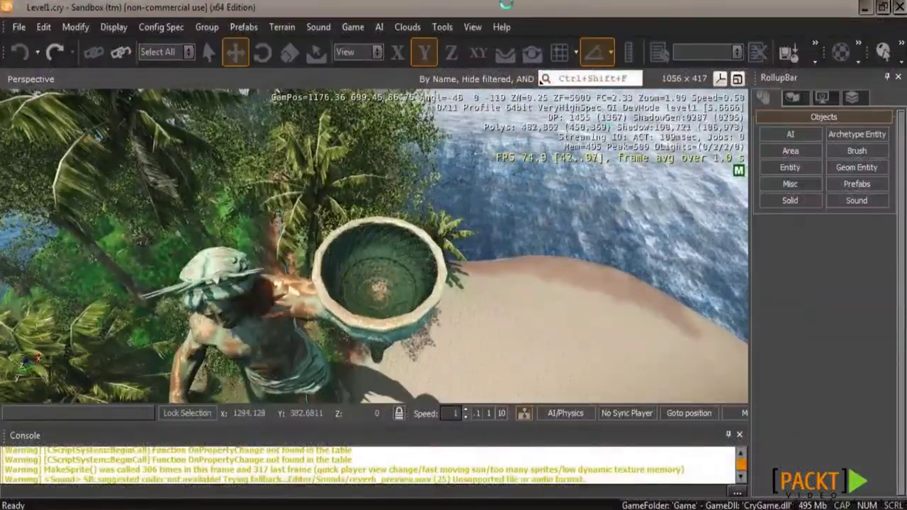
pyautogui.click(472, 27)
pyautogui.moveTo(493, 37)
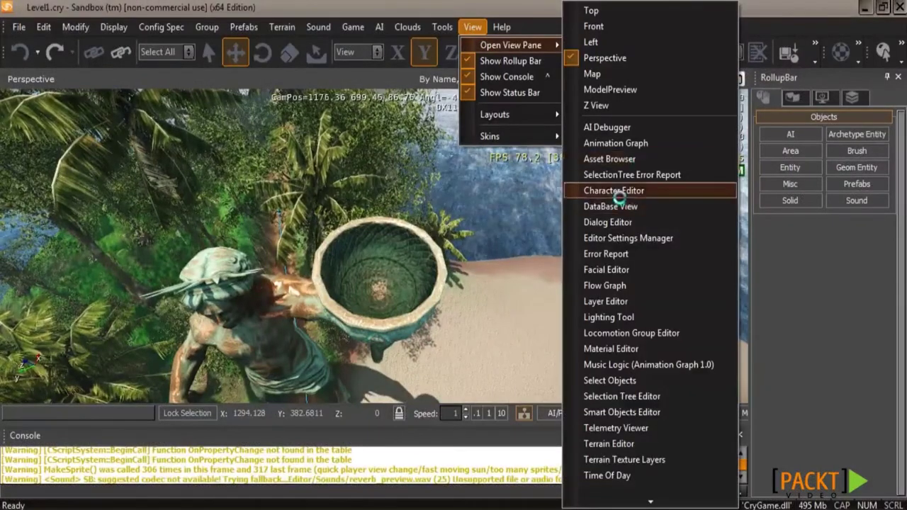
pyautogui.click(624, 207)
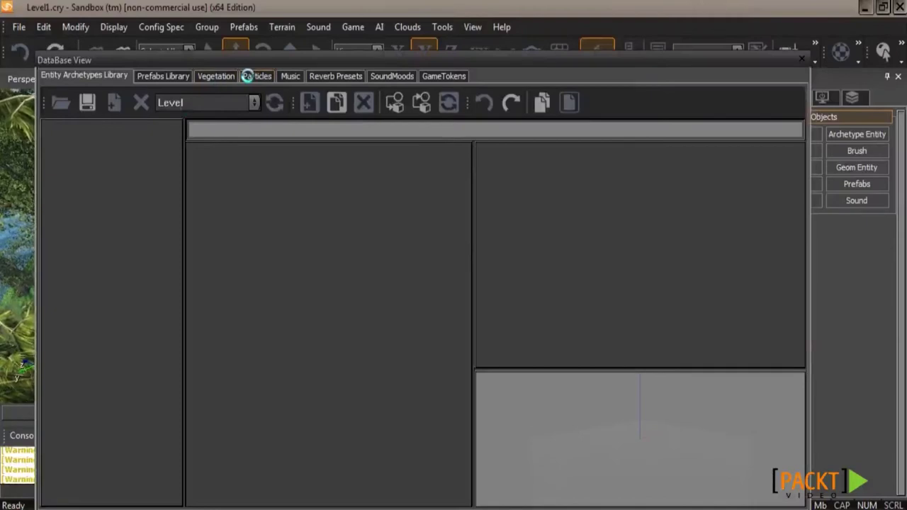
pyautogui.click(245, 76)
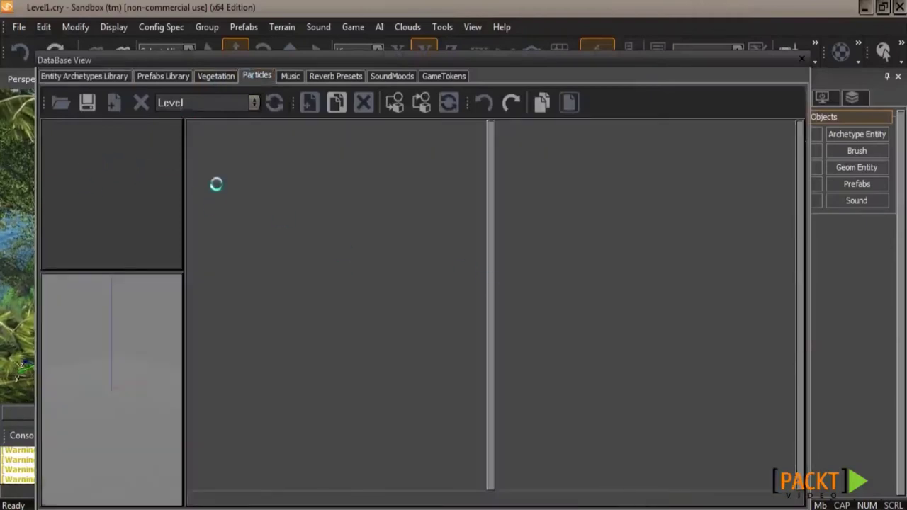
# Create the Statue Fire.Embers effect, then add Flames and Smoke under Statue Fire
pyautogui.click(312, 102)
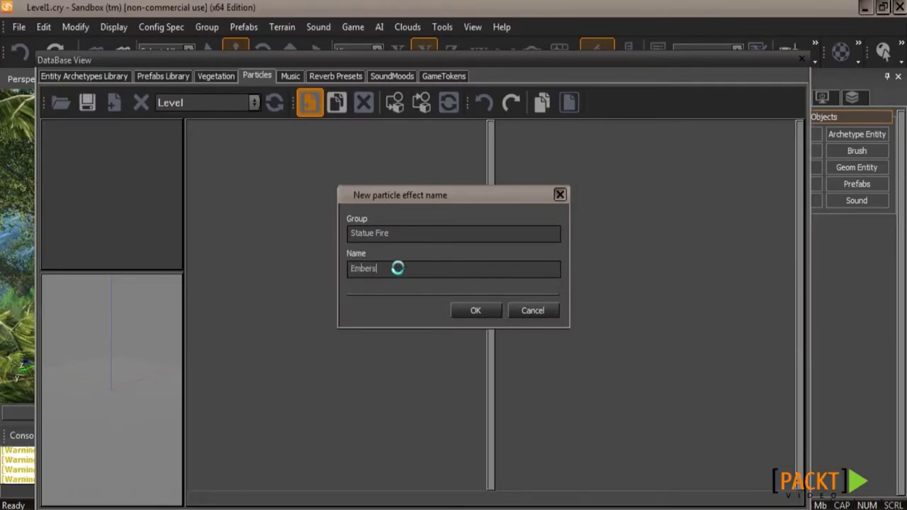
pyautogui.click(464, 309)
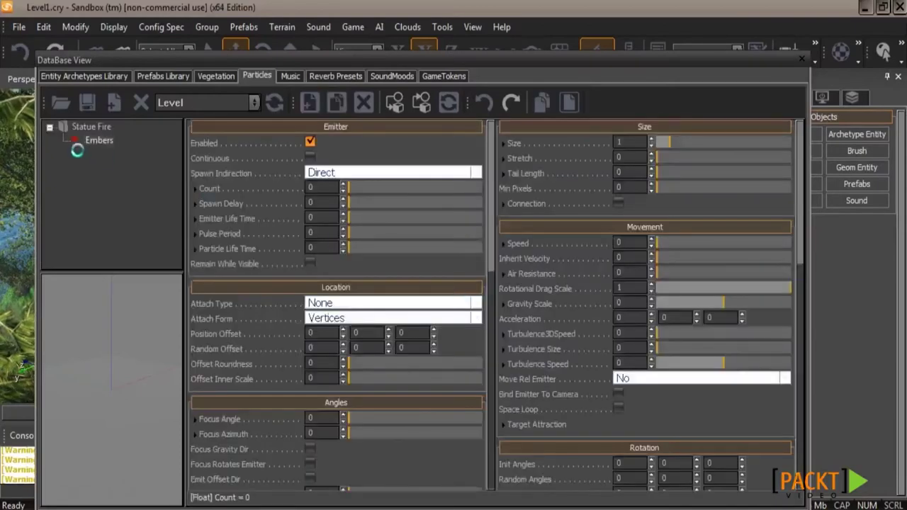
pyautogui.click(87, 126)
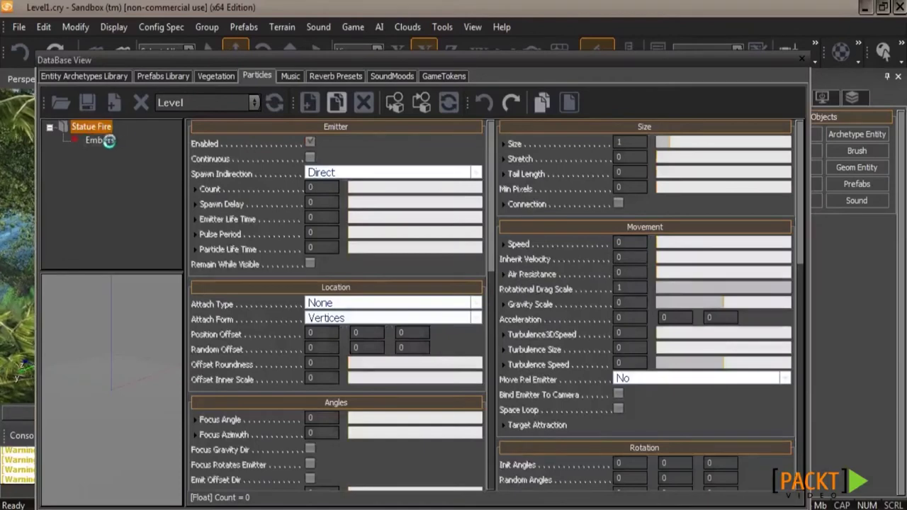
pyautogui.click(308, 107)
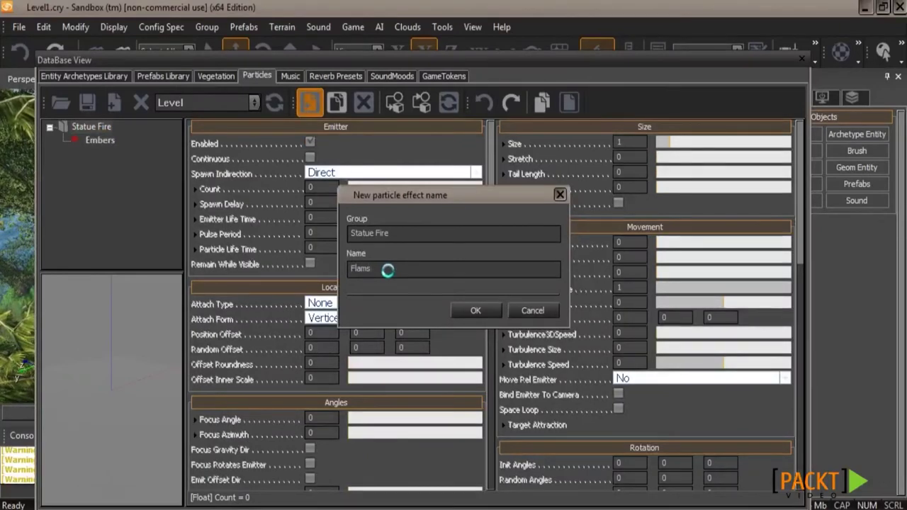
pyautogui.click(458, 310)
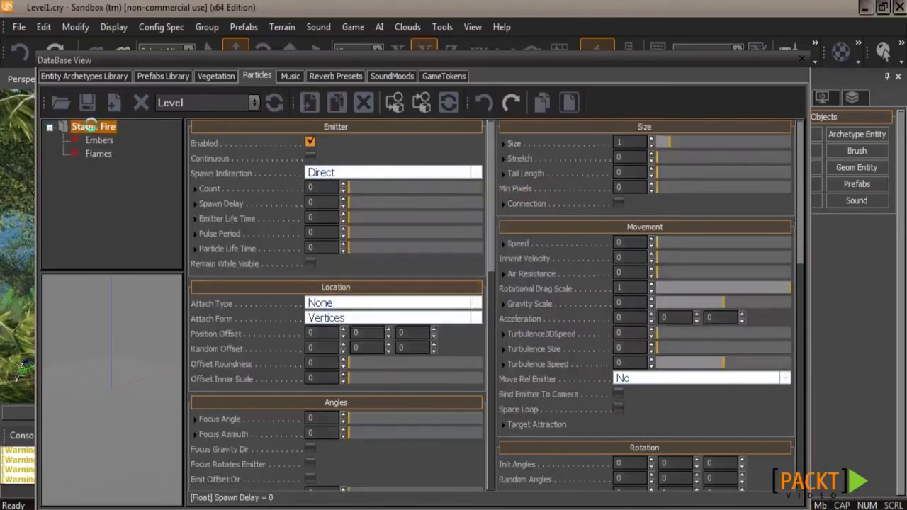
pyautogui.click(312, 102)
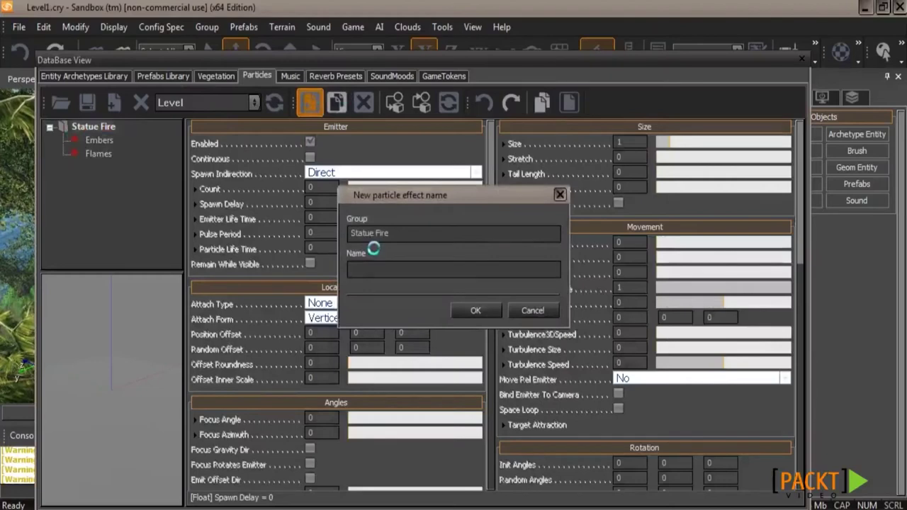
pyautogui.write('Smoke')
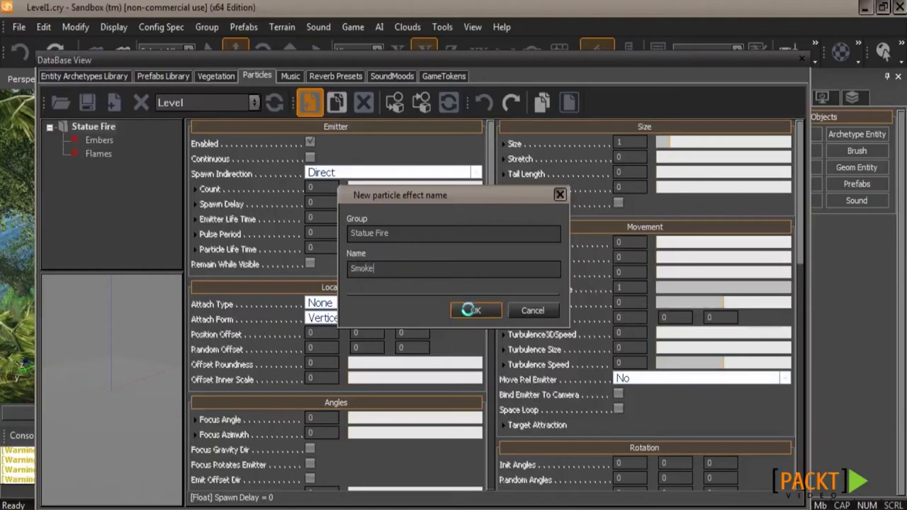
pyautogui.click(471, 310)
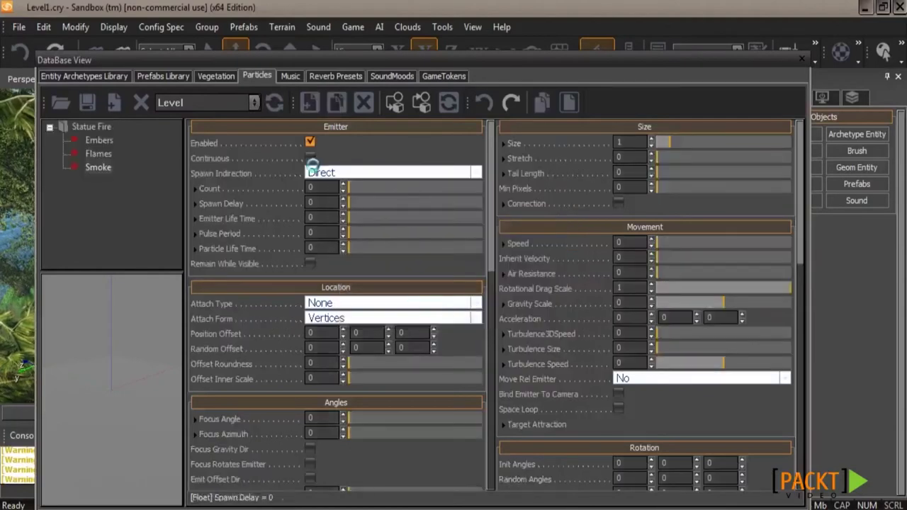
# Add Coals, delete the copy nested under Smoke, and re-create Coals directly under Statue Fire
pyautogui.click(310, 104)
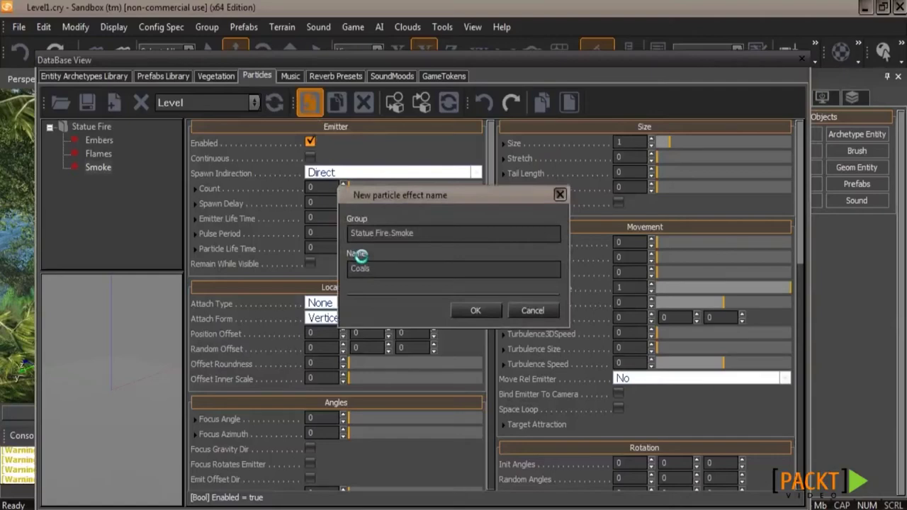
pyautogui.write('Coals')
pyautogui.click(475, 311)
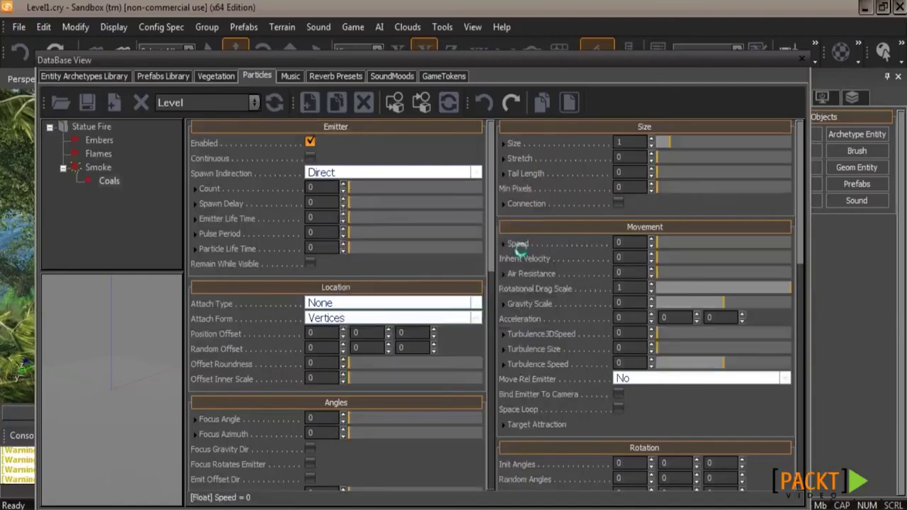
pyautogui.rightClick(108, 181)
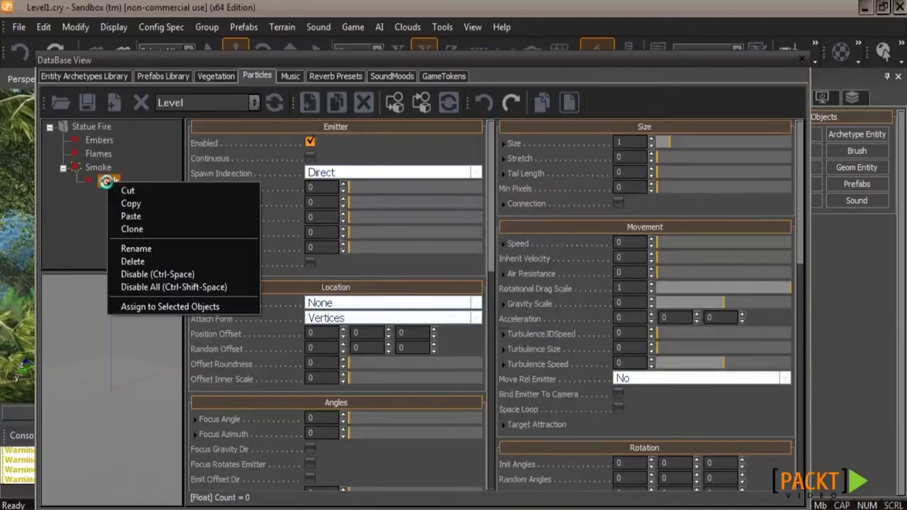
pyautogui.click(132, 261)
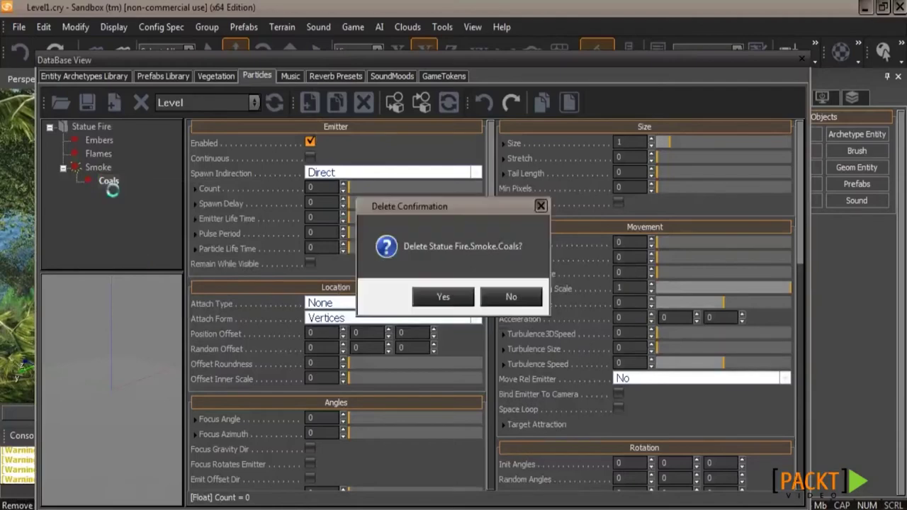
pyautogui.click(464, 305)
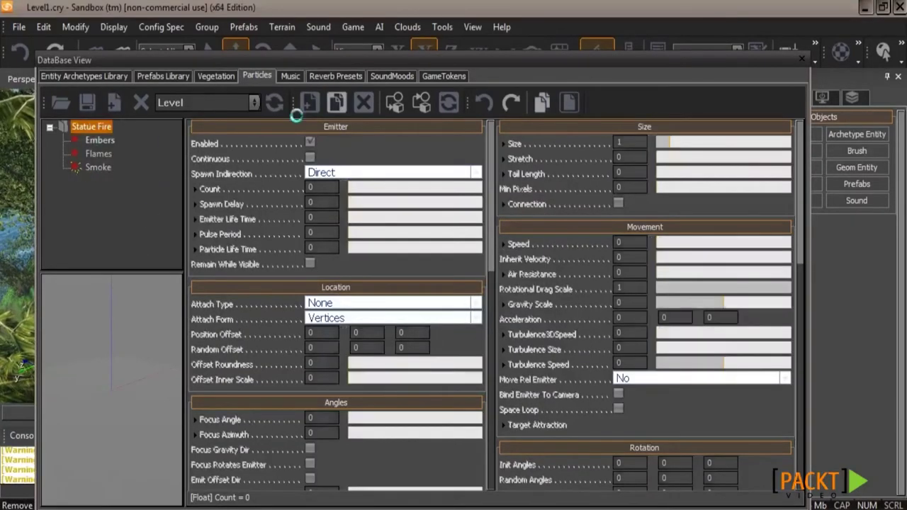
pyautogui.click(309, 104)
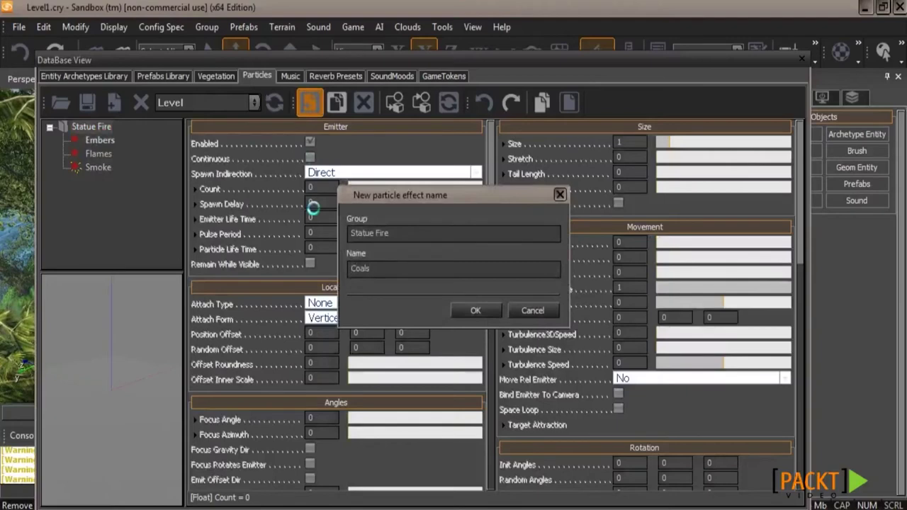
pyautogui.click(475, 310)
pyautogui.click(270, 127)
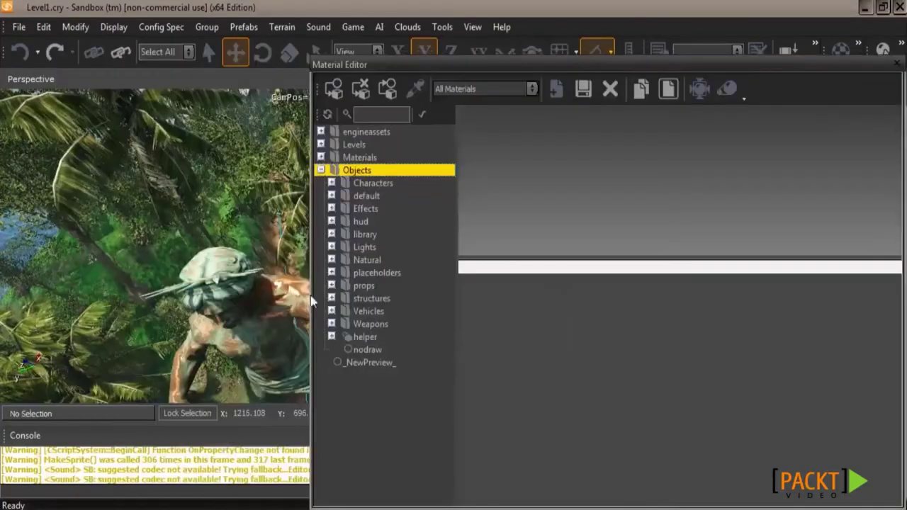
# Copy the props/misc stacked_logs material into a new Fire material
pyautogui.doubleClick(364, 286)
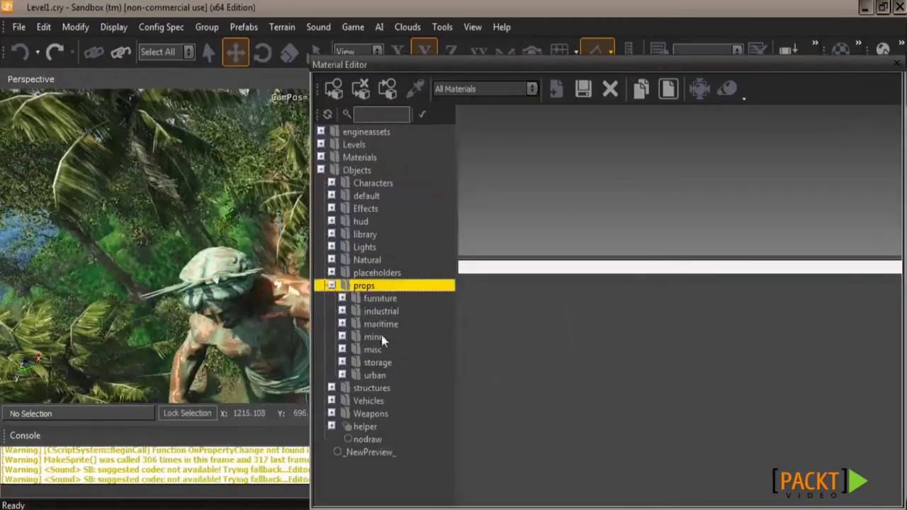
pyautogui.doubleClick(376, 348)
pyautogui.doubleClick(389, 400)
pyautogui.click(397, 413)
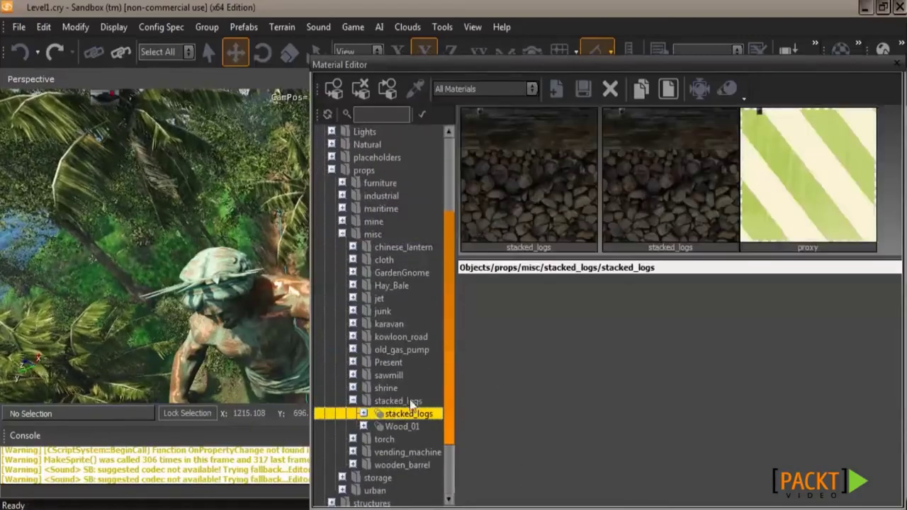
pyautogui.rightClick(396, 414)
pyautogui.click(411, 236)
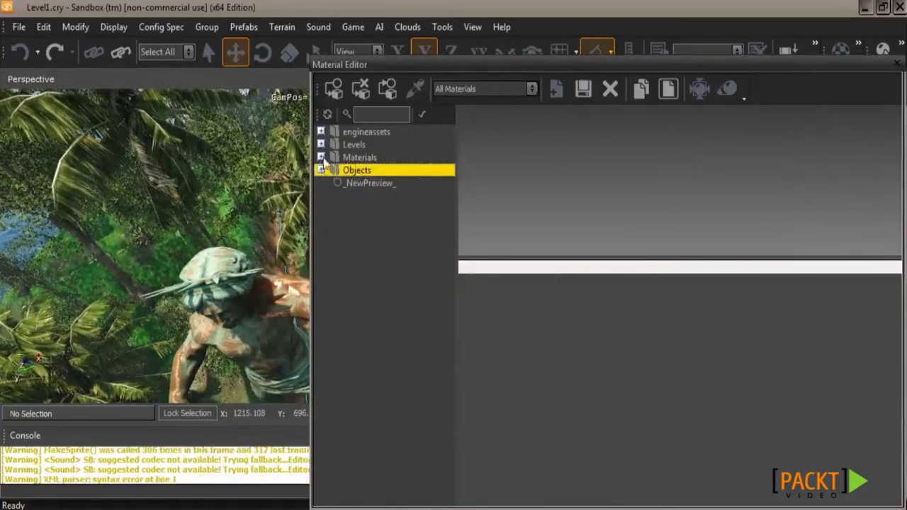
pyautogui.click(376, 151)
pyautogui.hotkey('ctrl', 'v')
pyautogui.write('Fire')
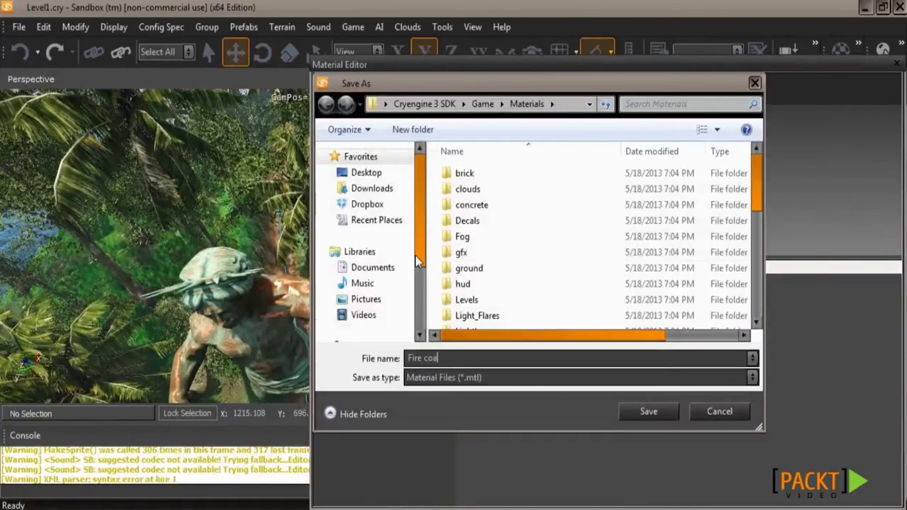
pyautogui.click(648, 412)
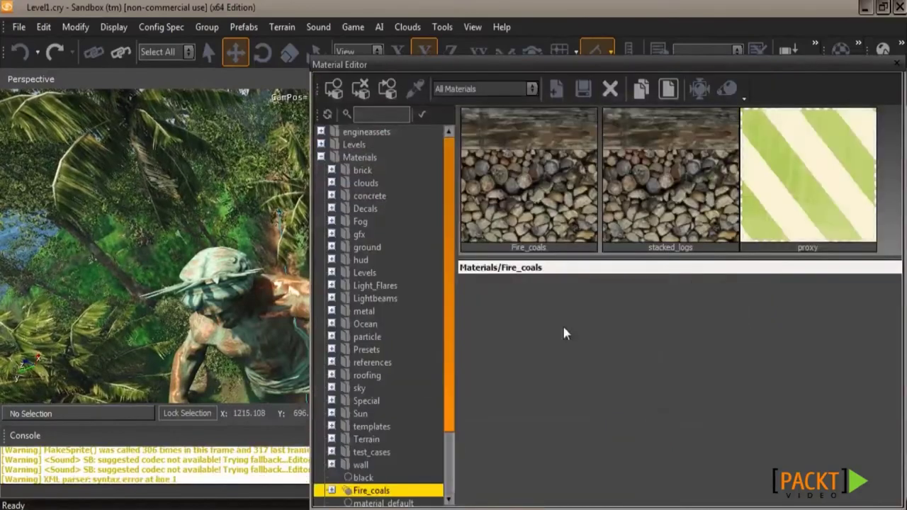
# Save the new material as Fire_Coals in Game\Levels\Level1
pyautogui.rightClick(370, 496)
pyautogui.click(387, 452)
pyautogui.click(354, 145)
pyautogui.doubleClick(467, 300)
pyautogui.click(443, 104)
pyautogui.click(483, 104)
pyautogui.doubleClick(476, 217)
pyautogui.doubleClick(468, 173)
pyautogui.click(457, 363)
pyautogui.write('Fi')
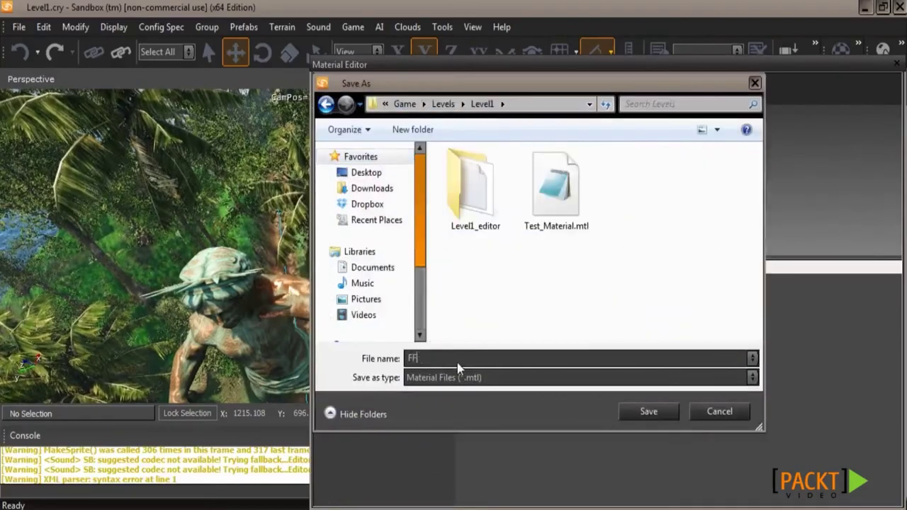
pyautogui.write('re_Coals')
pyautogui.click(648, 413)
# Select Fire_Coals' stacked_logs sub-material and set its diffuse colour to 233,189,39
pyautogui.click(342, 171)
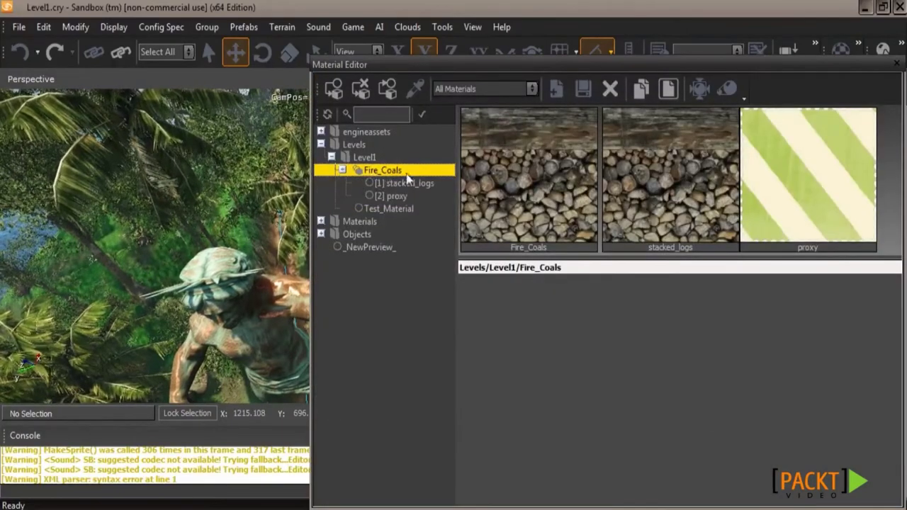
pyautogui.click(405, 183)
pyautogui.click(392, 195)
pyautogui.click(392, 173)
pyautogui.click(394, 182)
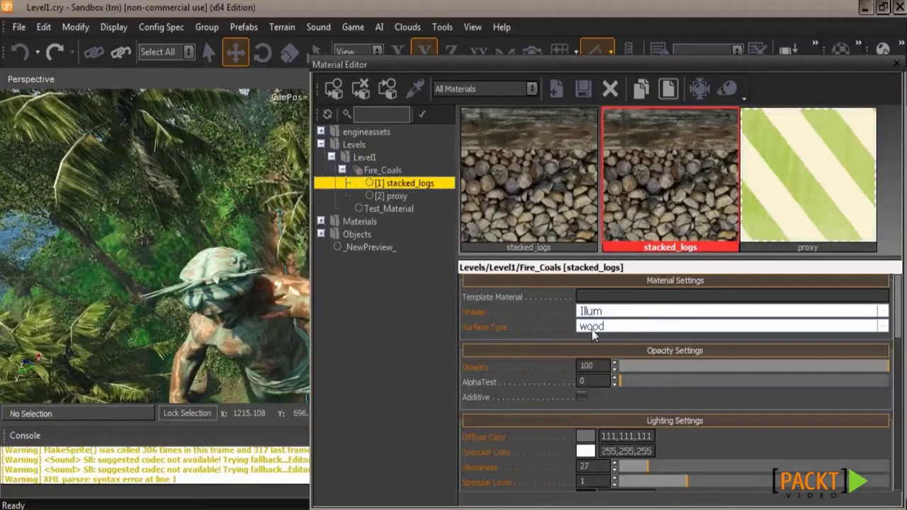
pyautogui.scroll(-3, 900, 358)
pyautogui.scroll(1, 901, 358)
pyautogui.click(586, 325)
pyautogui.moveTo(375, 186); pyautogui.dragTo(377, 164)
pyautogui.moveTo(551, 229)
pyautogui.mouseDown()
pyautogui.moveTo(552, 199)
pyautogui.moveTo(553, 212)
pyautogui.mouseUp()
pyautogui.click(390, 389)
# Set stacked_logs specular to orange 227,86,26 and emissive to yellow 242,215,57
pyautogui.click(585, 340)
pyautogui.click(365, 167)
pyautogui.moveTo(550, 136); pyautogui.dragTo(551, 220)
pyautogui.click(399, 392)
pyautogui.click(585, 386)
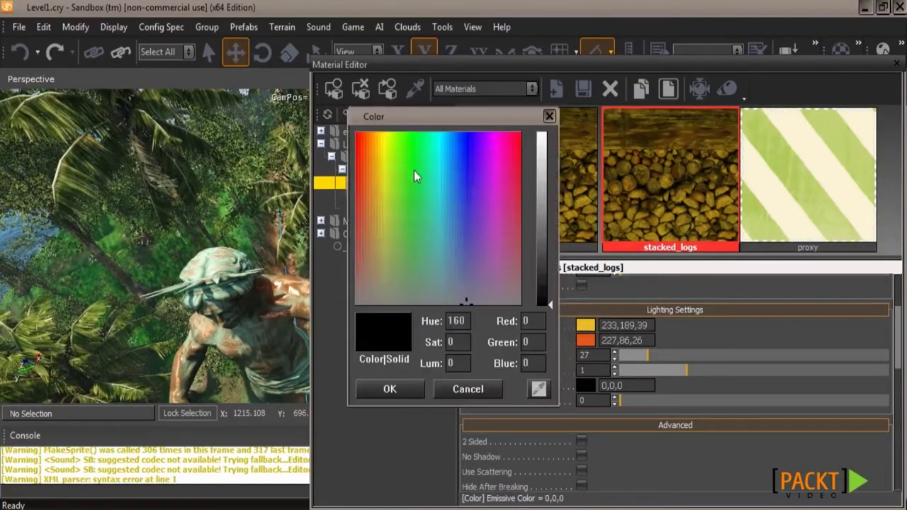
pyautogui.moveTo(414, 170); pyautogui.dragTo(380, 154)
pyautogui.click(411, 386)
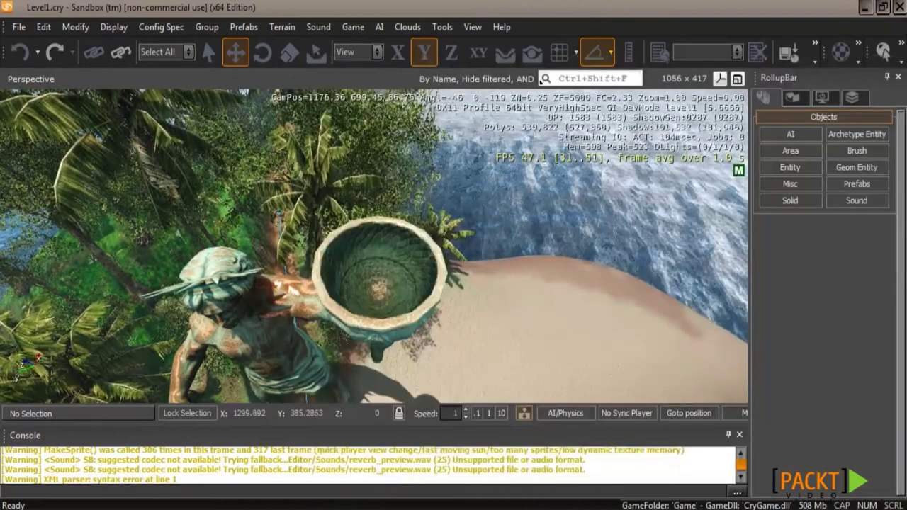
# Give the Coals particle the Natural/rocks/river_rocks/dry_pattern_c.cgf geometry
pyautogui.click(353, 44)
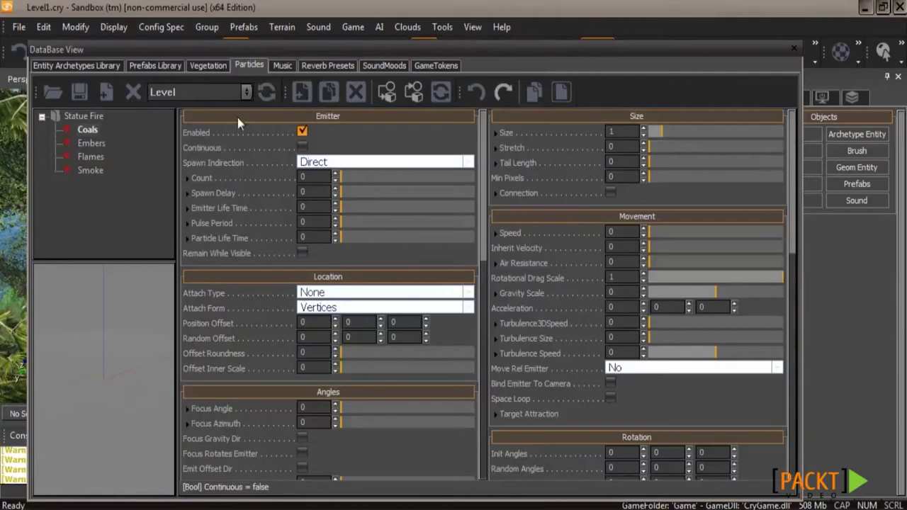
pyautogui.click(88, 130)
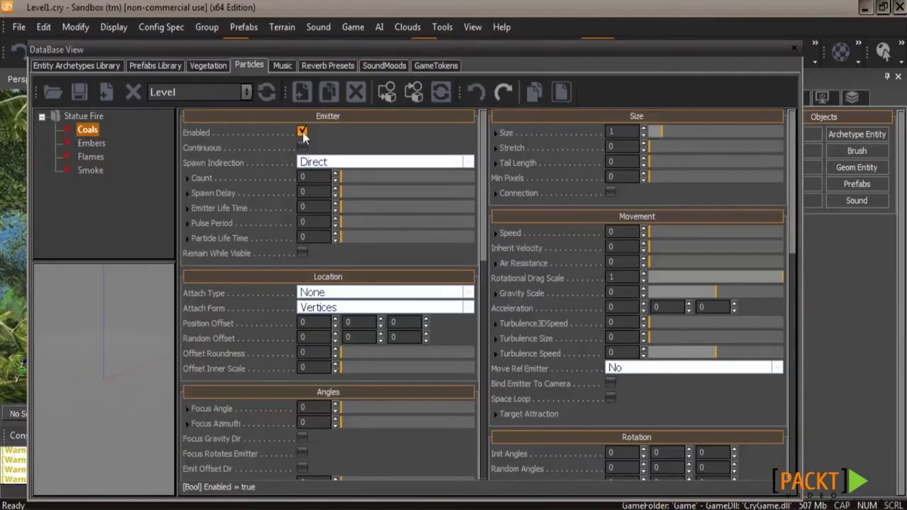
pyautogui.scroll(-3, 498, 203)
pyautogui.scroll(-5, 497, 204)
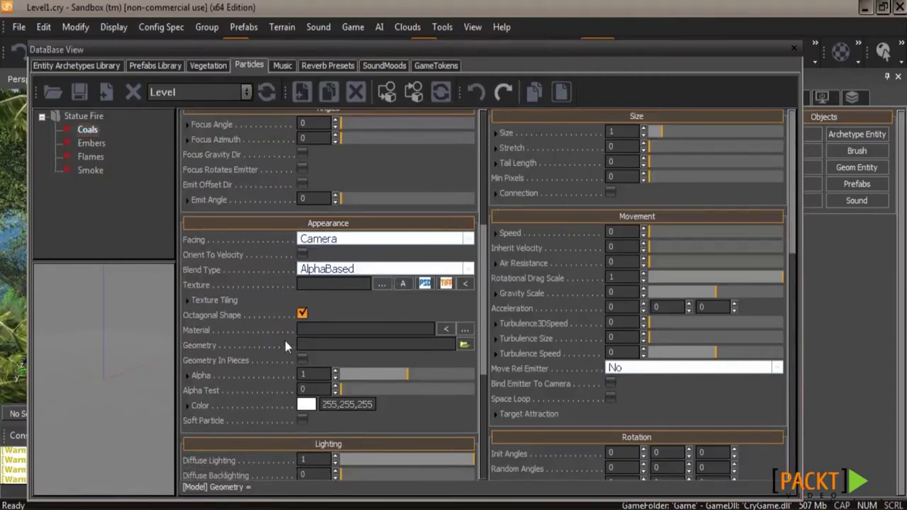
pyautogui.click(462, 346)
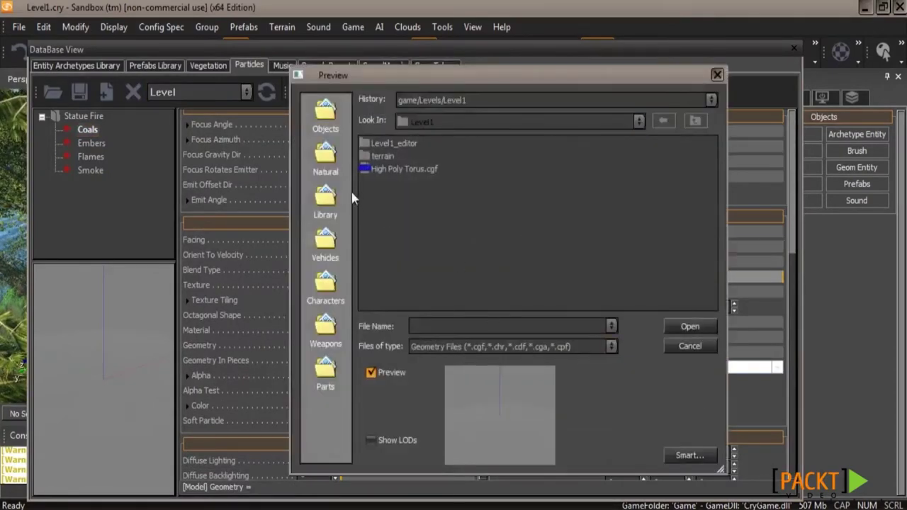
pyautogui.click(330, 173)
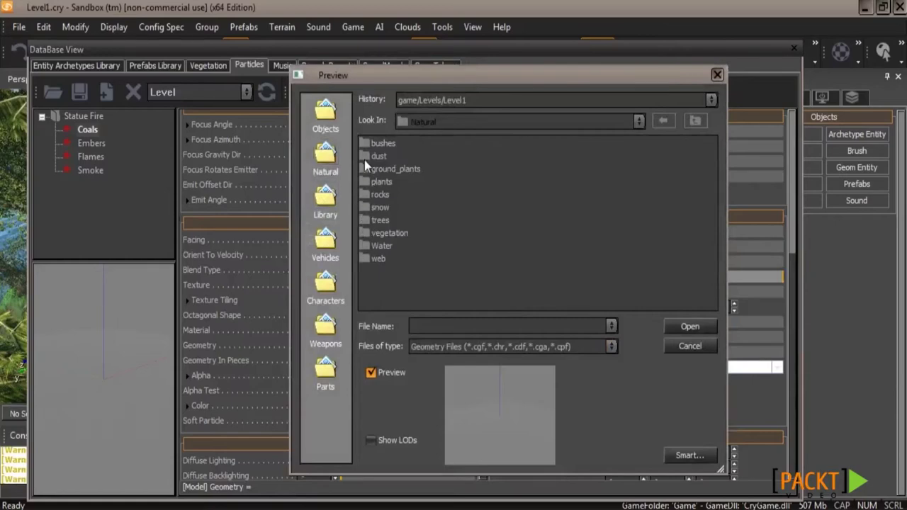
pyautogui.doubleClick(370, 195)
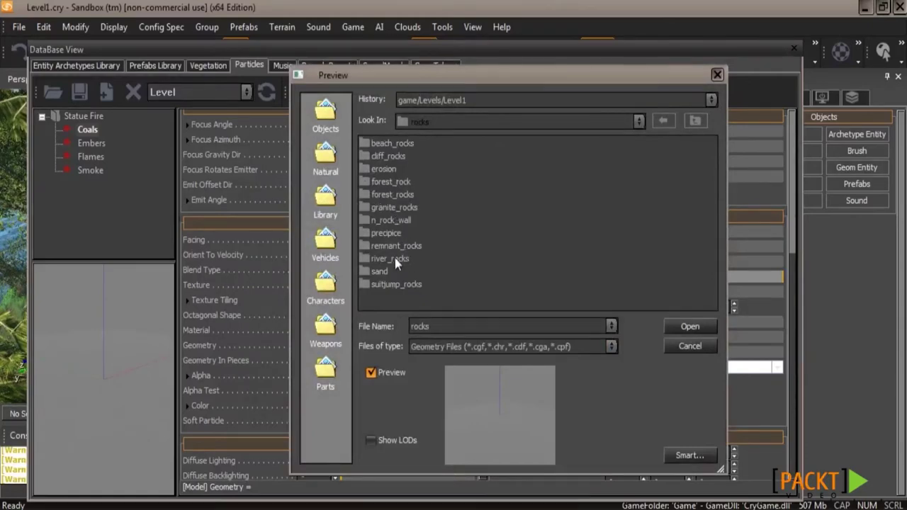
pyautogui.doubleClick(395, 258)
pyautogui.click(376, 169)
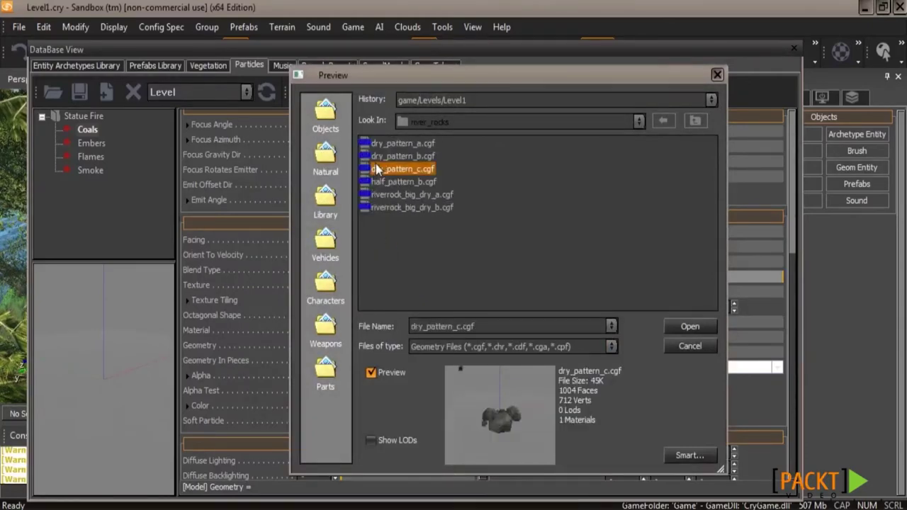
pyautogui.click(690, 326)
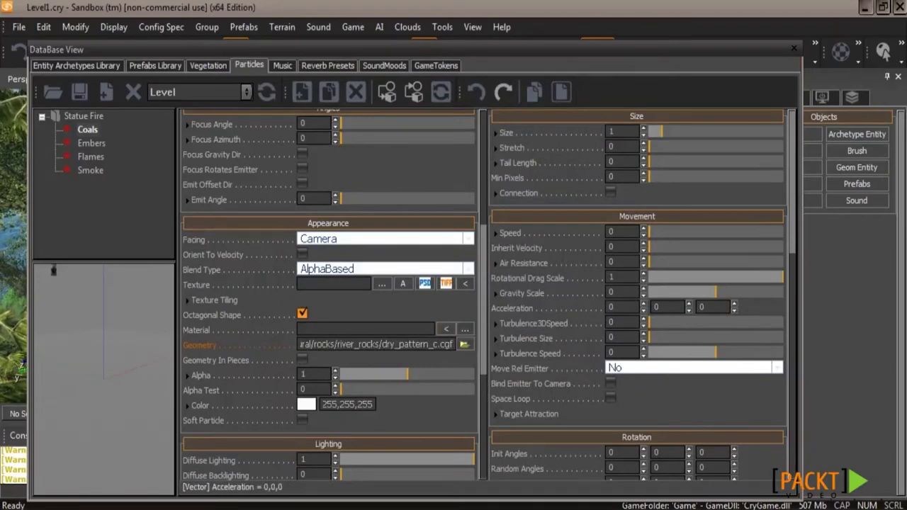
# Assign the Fire_Coals material to Coals, leaving Geometry In Pieces off
pyautogui.press('m')
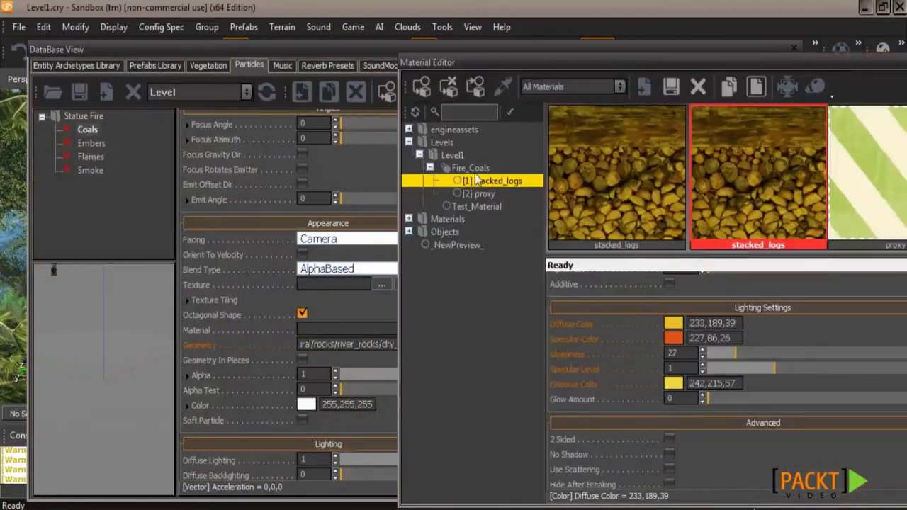
pyautogui.click(473, 170)
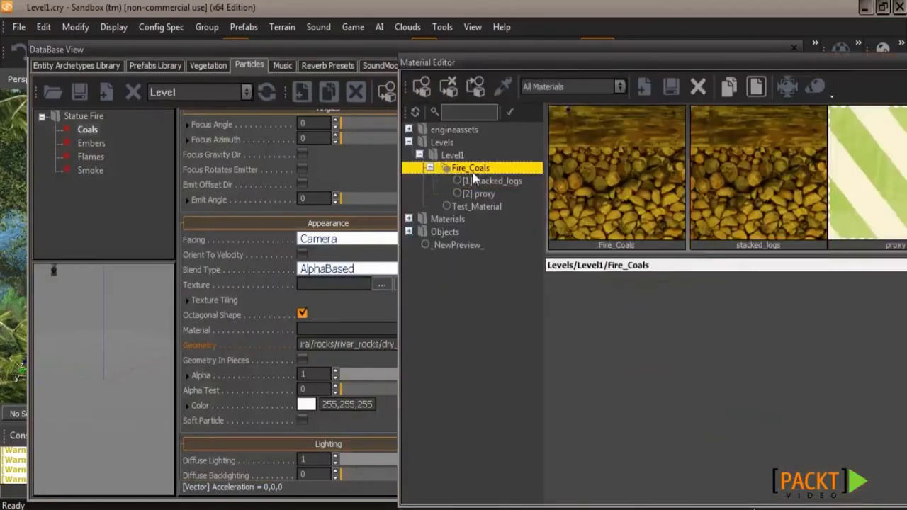
pyautogui.click(333, 353)
pyautogui.click(302, 359)
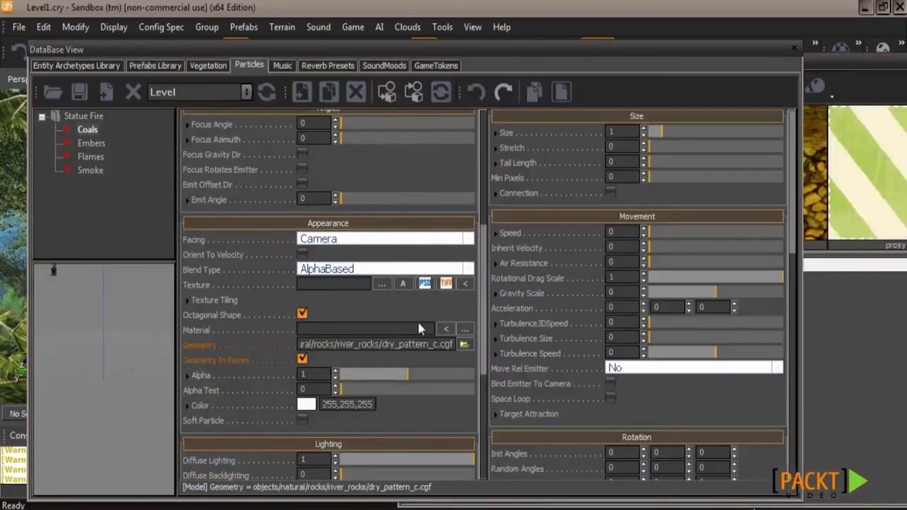
pyautogui.click(302, 360)
pyautogui.click(445, 328)
pyautogui.click(459, 361)
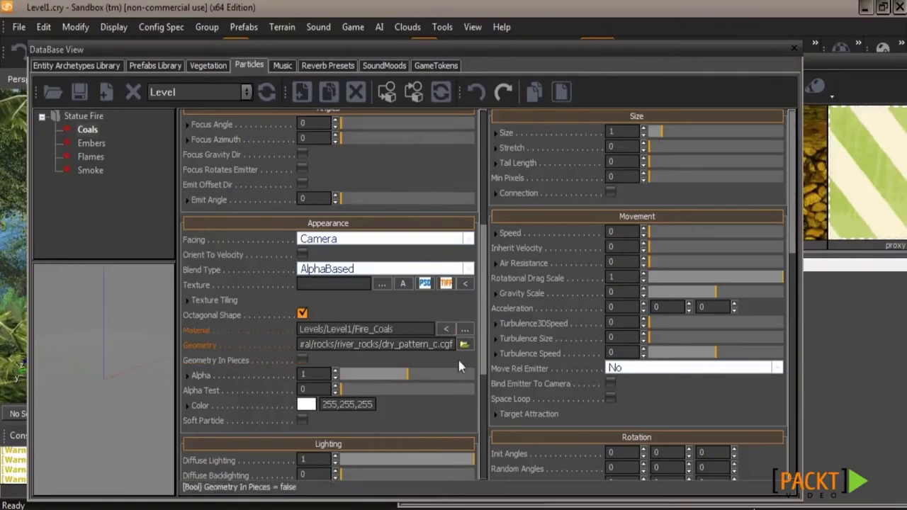
pyautogui.click(822, 58)
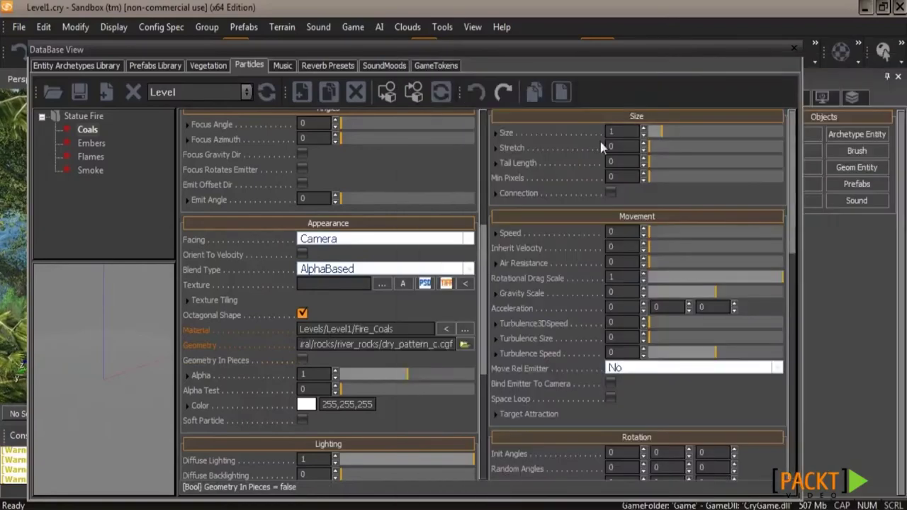
pyautogui.moveTo(199, 51); pyautogui.dragTo(699, 47)
# Set Coals' Facing to Free, keeping Attach Type None, and drop it into the statue's bowl
pyautogui.click(595, 143)
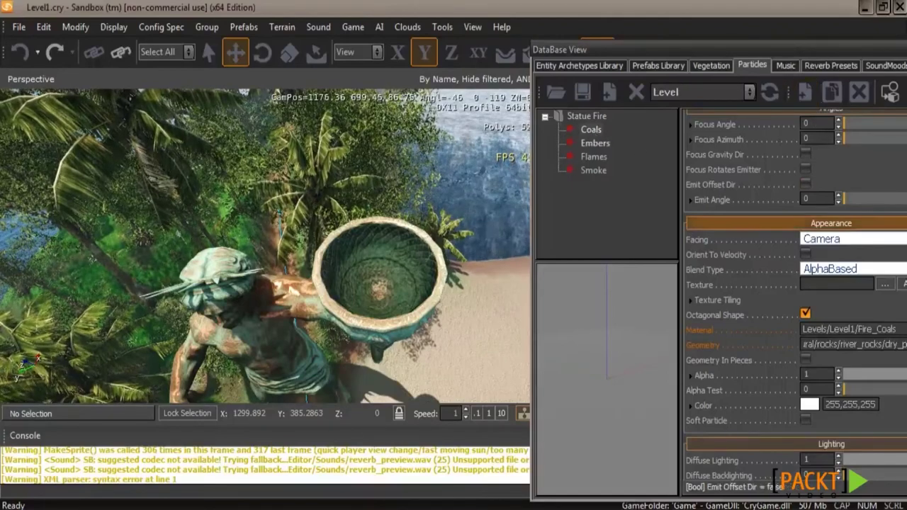
pyautogui.scroll(3, 794, 213)
pyautogui.scroll(5, 794, 297)
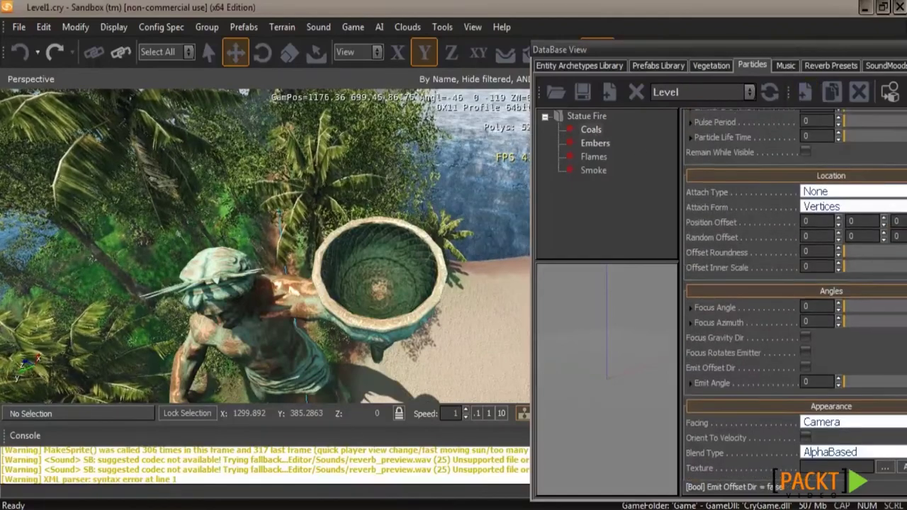
pyautogui.moveTo(804, 51); pyautogui.dragTo(638, 32)
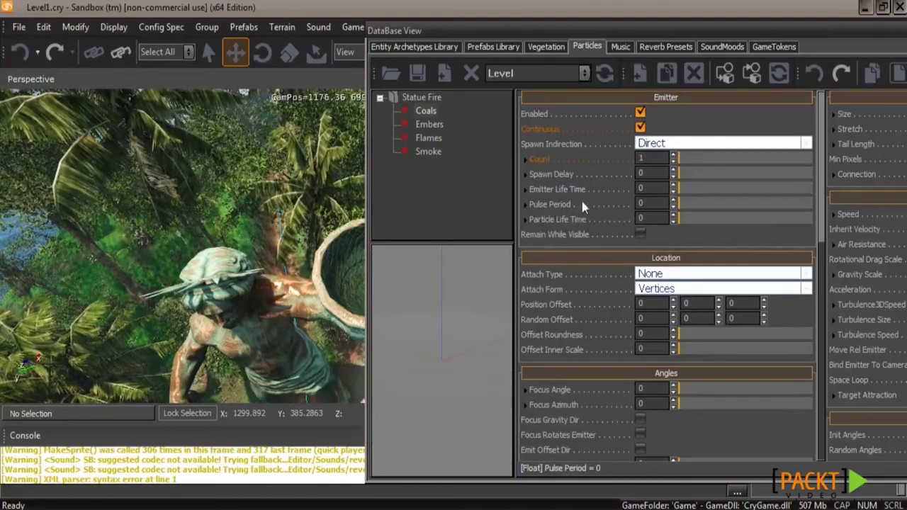
pyautogui.click(685, 273)
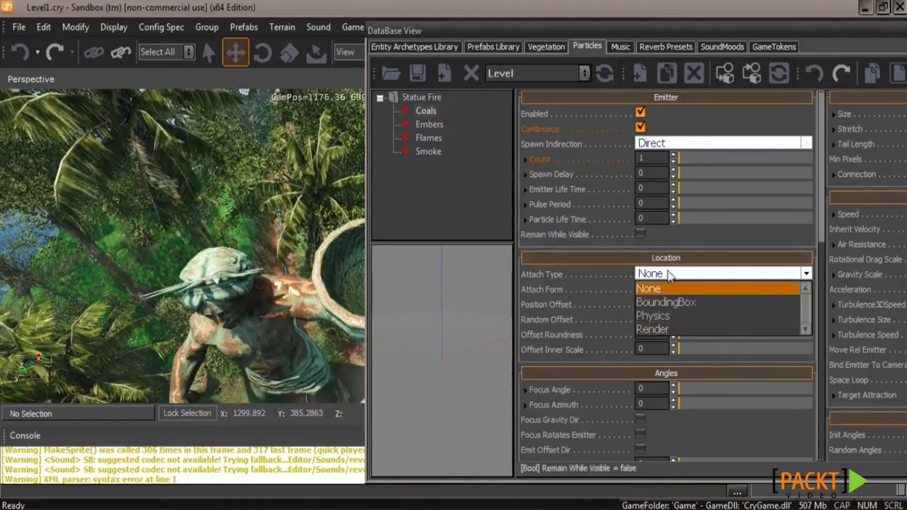
pyautogui.moveTo(820, 215); pyautogui.dragTo(824, 304)
pyautogui.click(648, 291)
pyautogui.click(647, 319)
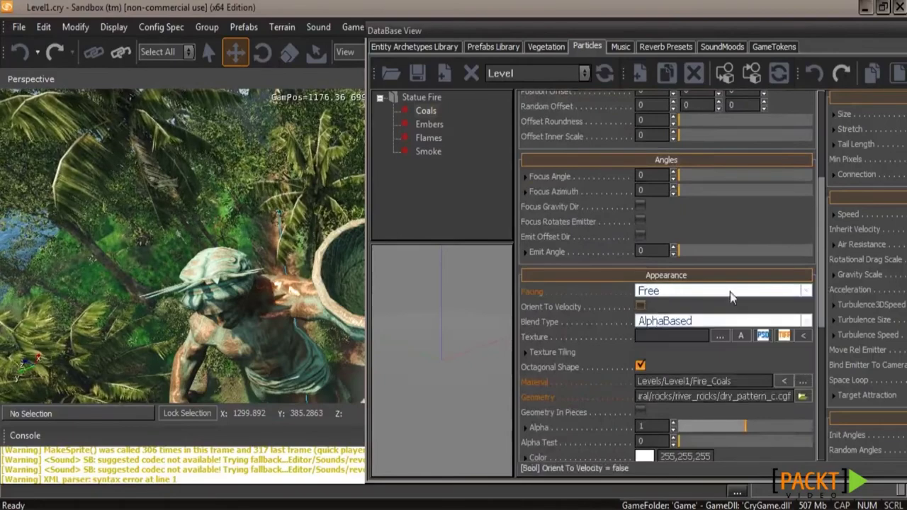
pyautogui.moveTo(818, 261); pyautogui.dragTo(824, 174)
pyautogui.moveTo(434, 35); pyautogui.dragTo(509, 34)
pyautogui.moveTo(502, 114); pyautogui.dragTo(381, 294)
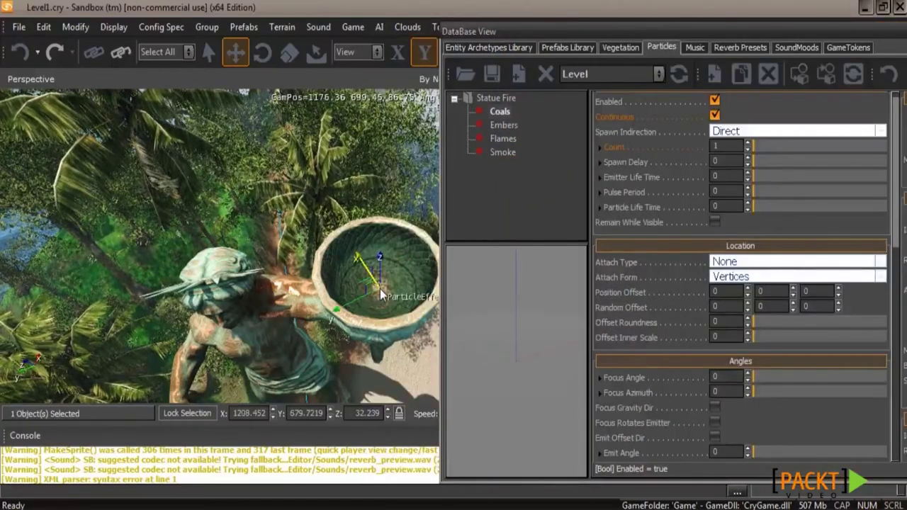
# Reposition the Coals effect, raising it above the bowl rim and moving it onto the sand
pyautogui.click(384, 258)
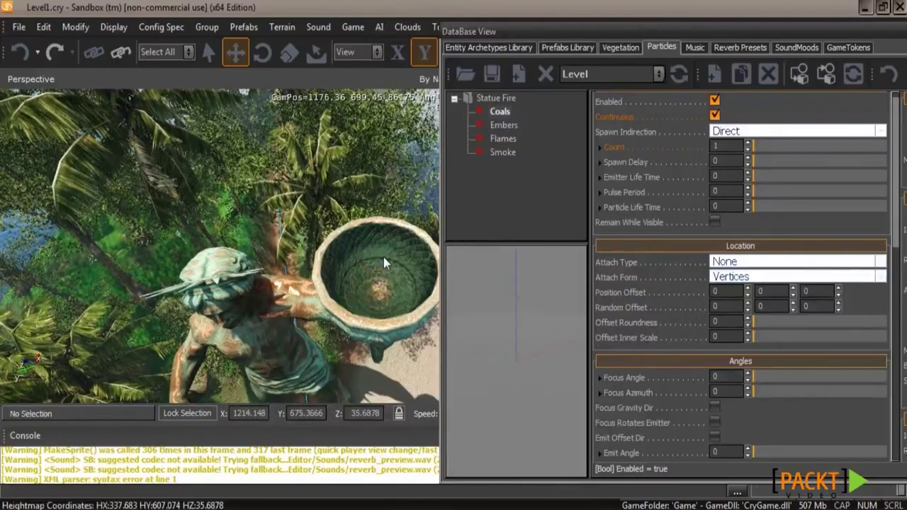
pyautogui.click(388, 294)
pyautogui.click(386, 271)
pyautogui.click(379, 279)
pyautogui.moveTo(379, 279); pyautogui.dragTo(370, 222)
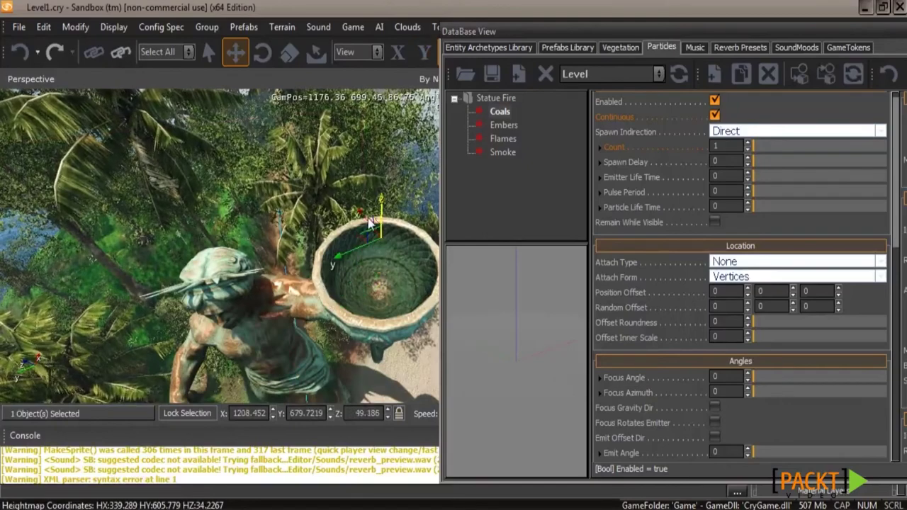
pyautogui.moveTo(344, 257); pyautogui.dragTo(324, 267)
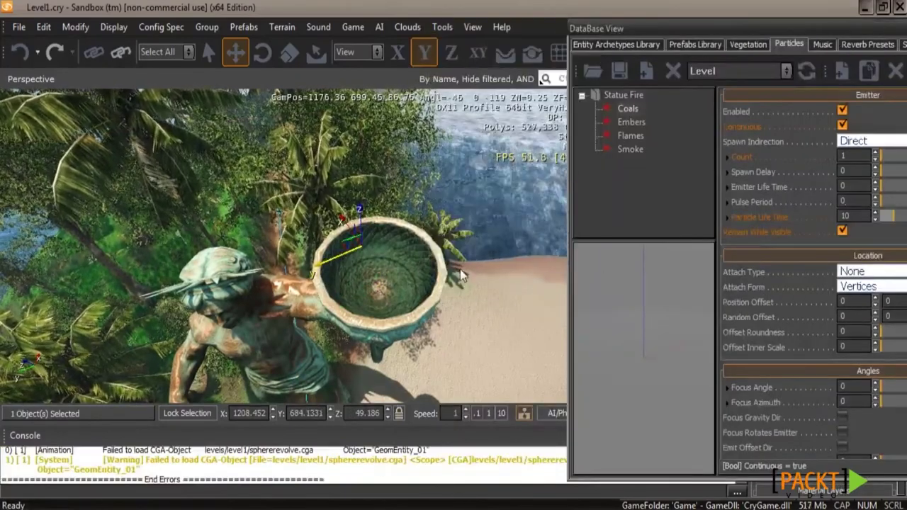
pyautogui.click(362, 249)
pyautogui.click(361, 249)
pyautogui.moveTo(364, 261); pyautogui.dragTo(385, 230)
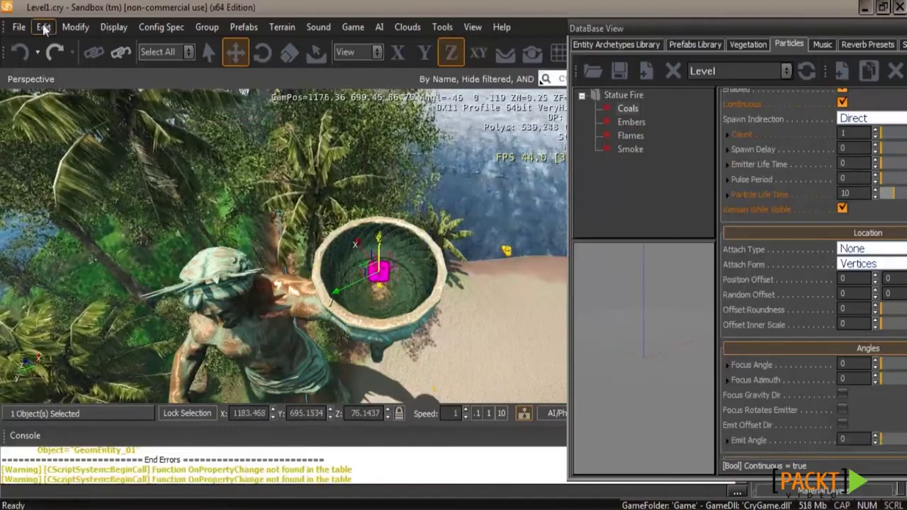
# Reload geometry to refresh the particles and bring the view down into the bowl
pyautogui.click(445, 27)
pyautogui.click(489, 134)
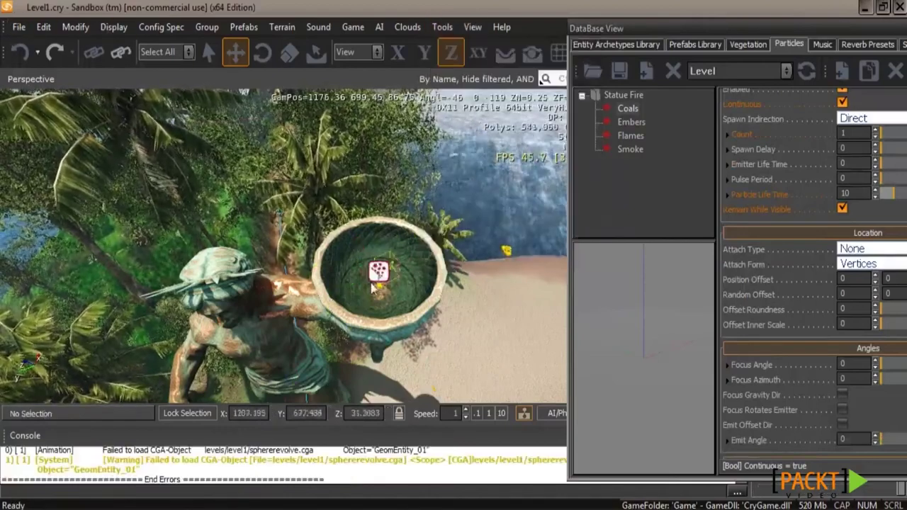
pyautogui.scroll(5, 412, 315)
pyautogui.moveTo(411, 315); pyautogui.dragTo(397, 354, button='right')
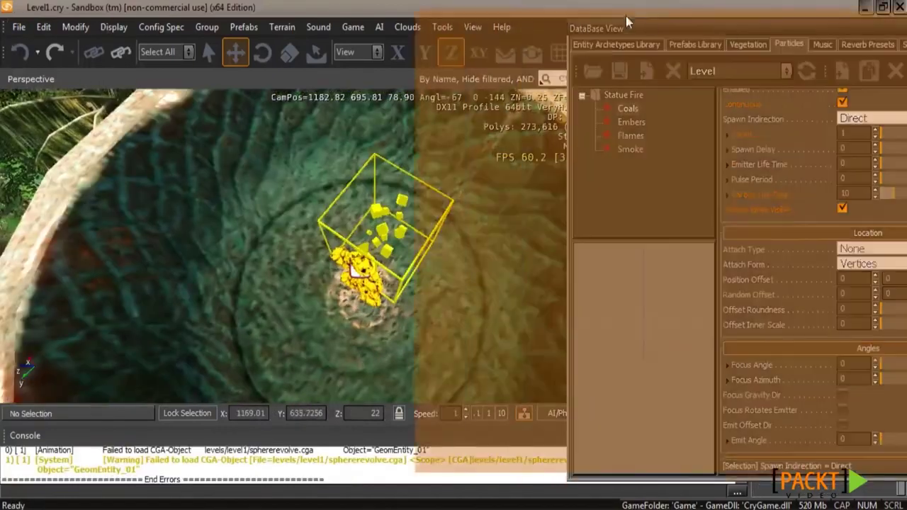
pyautogui.moveTo(626, 15); pyautogui.dragTo(759, 31)
pyautogui.click(442, 27)
pyautogui.click(488, 75)
# Select the effect in the bowl and set Fire_Coals' diffuse colour to orange 233,112,39
pyautogui.click(376, 233)
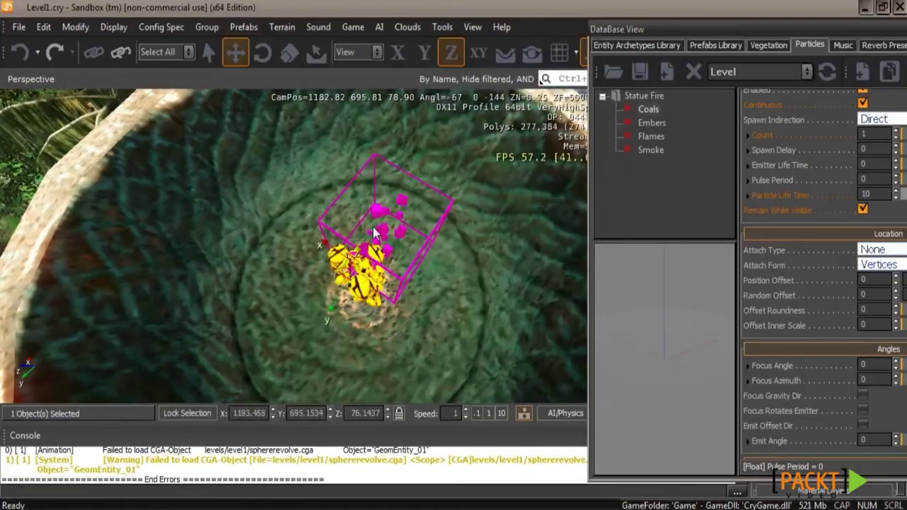
pyautogui.press('m')
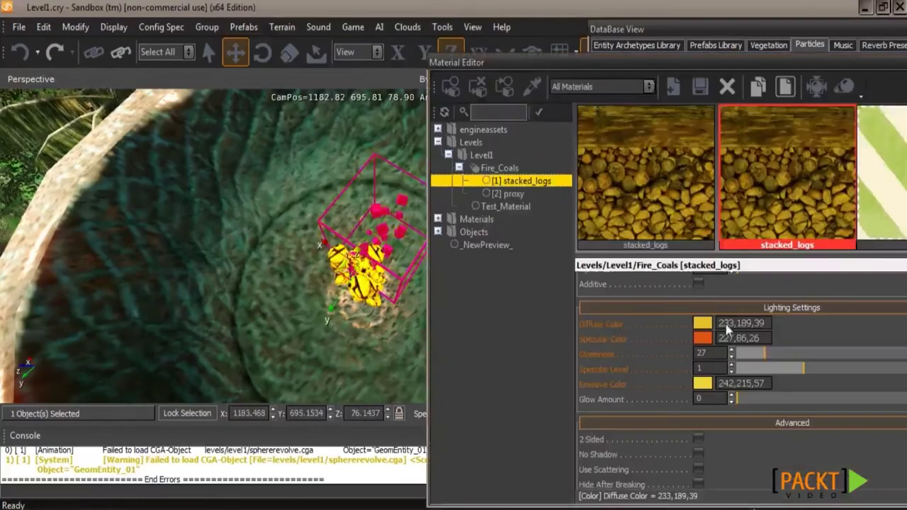
pyautogui.click(702, 323)
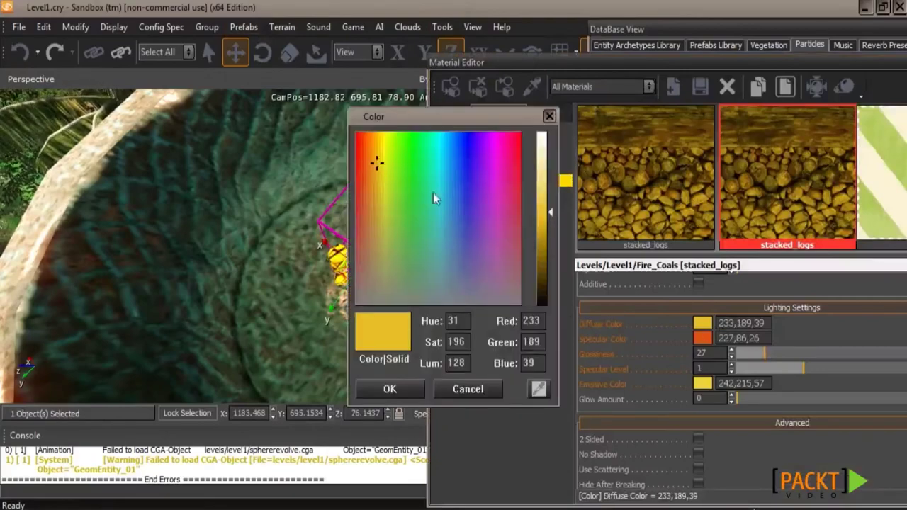
pyautogui.click(367, 165)
pyautogui.click(390, 389)
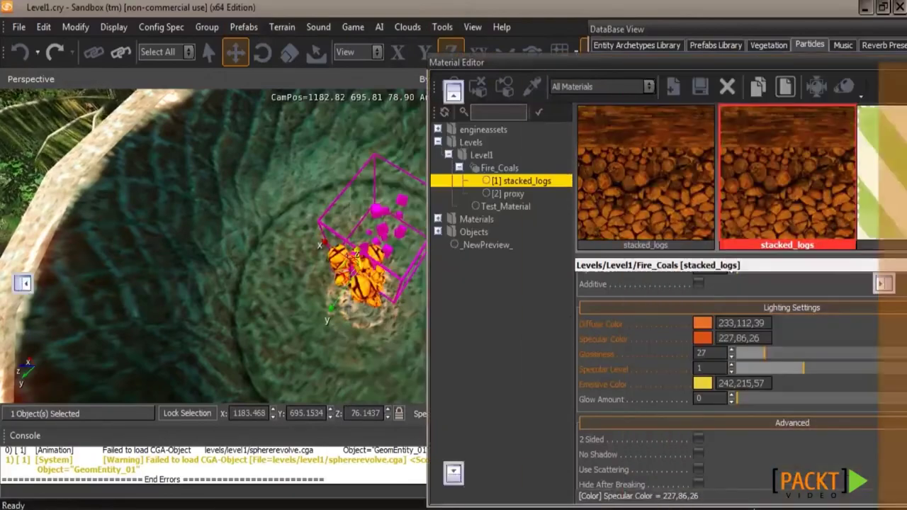
# Set the Coals particle size to 10 in the docked particle library
pyautogui.press('m')
pyautogui.doubleClick(617, 29)
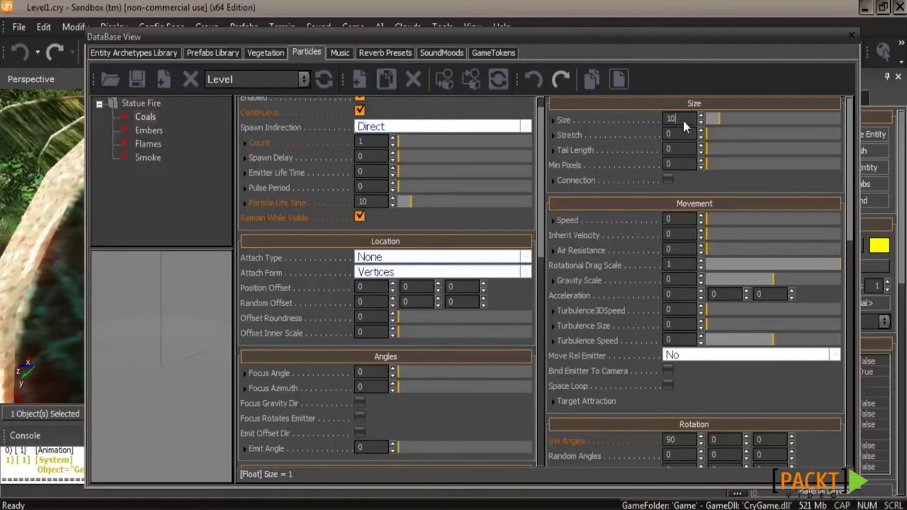
pyautogui.doubleClick(477, 36)
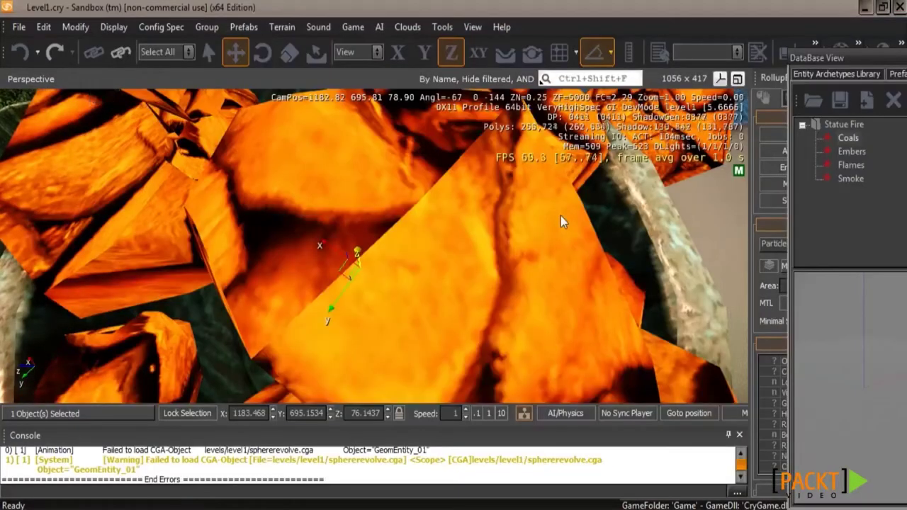
pyautogui.scroll(-5, 561, 215)
pyautogui.click(448, 269)
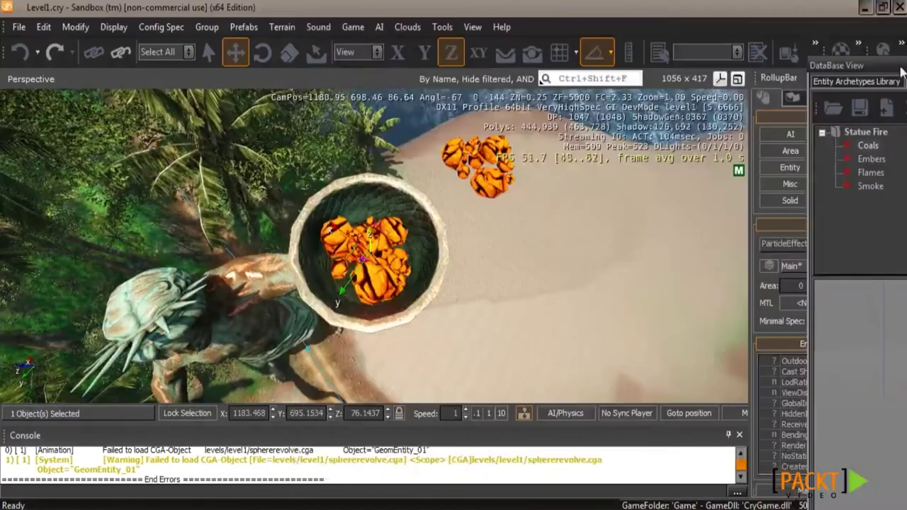
pyautogui.doubleClick(457, 35)
# Reload all level geometry and check the bowl from the side
pyautogui.click(473, 27)
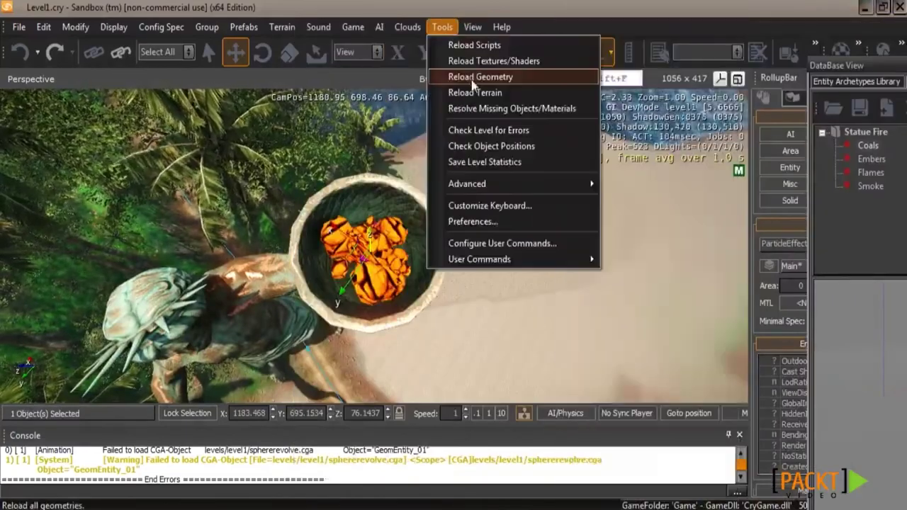
pyautogui.click(475, 76)
pyautogui.moveTo(405, 298)
pyautogui.keyDown('alt'); pyautogui.mouseDown(button='middle')
pyautogui.moveTo(590, 288)
pyautogui.moveTo(412, 293)
pyautogui.mouseUp(button='middle'); pyautogui.keyUp('alt')
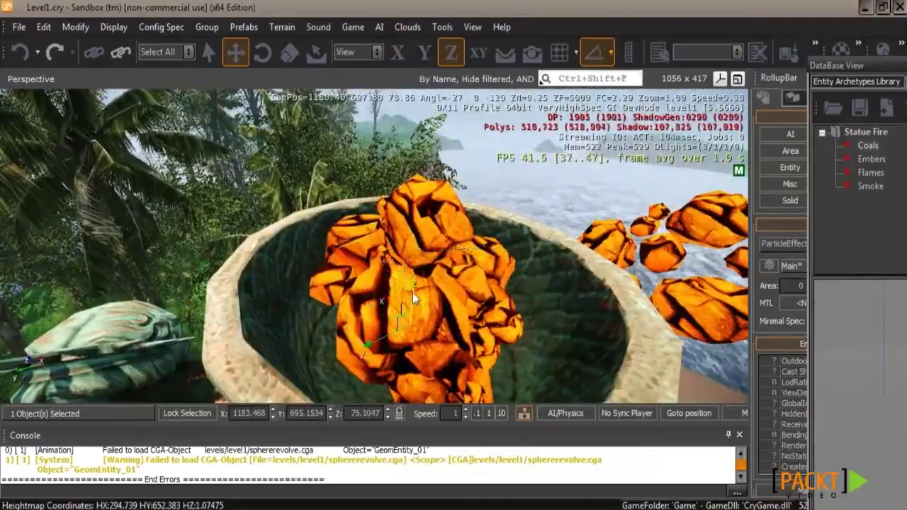
pyautogui.keyDown('alt'); pyautogui.moveTo(395, 258); pyautogui.dragTo(280, 328, button='middle'); pyautogui.keyUp('alt')
pyautogui.scroll(5, 280, 324)
# Save the level into the project
pyautogui.click(19, 26)
pyautogui.click(36, 75)
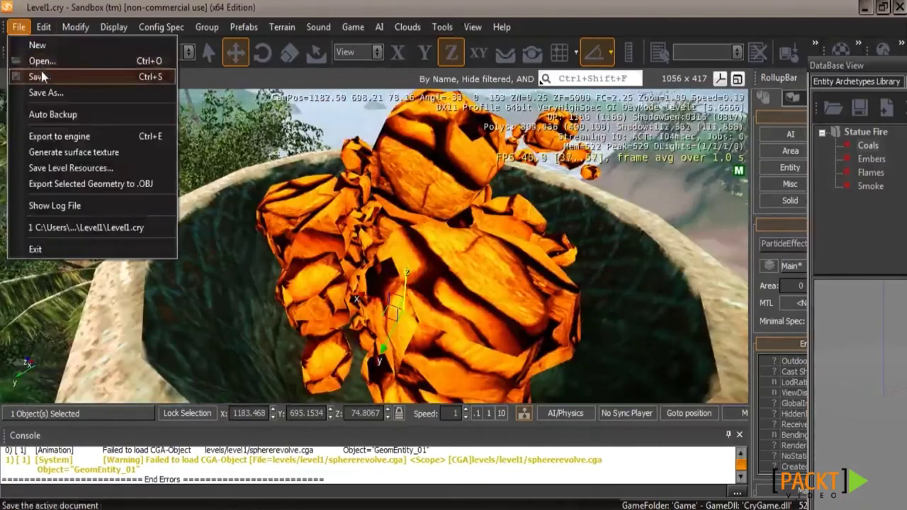
pyautogui.click(454, 293)
# Reload textures and shaders, resolve missing objects, and check object positions for errors
pyautogui.click(442, 26)
pyautogui.click(468, 59)
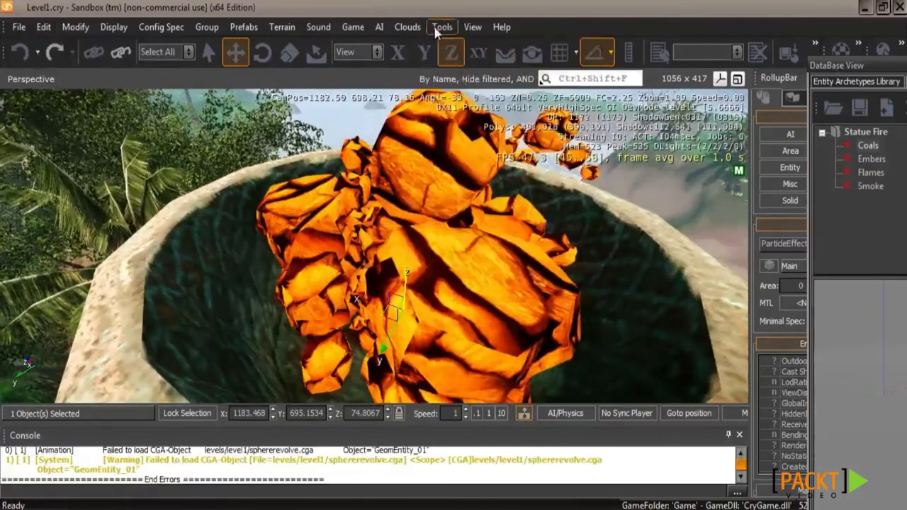
pyautogui.click(443, 26)
pyautogui.click(512, 108)
pyautogui.click(447, 27)
pyautogui.click(454, 146)
pyautogui.click(897, 31)
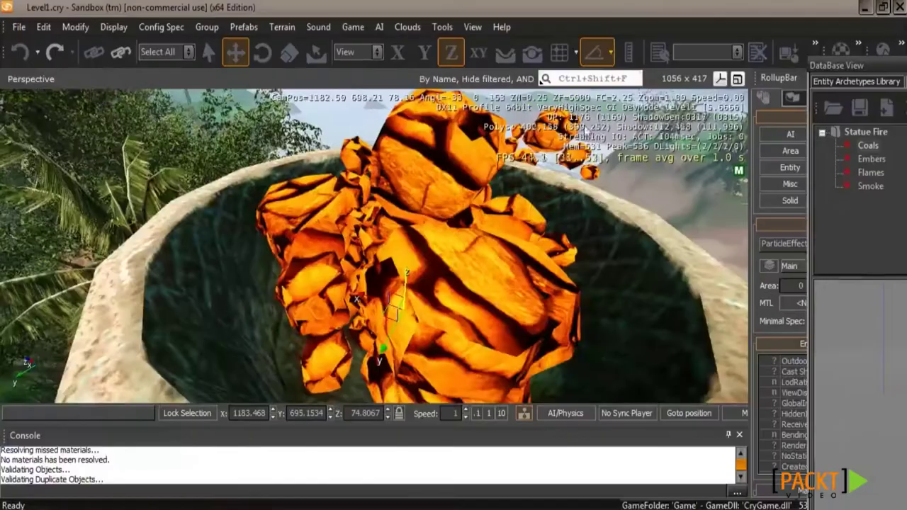
# Save the level again and open the Cryengine 3 SDK folder
pyautogui.scroll(-5, 615, 223)
pyautogui.scroll(5, 615, 222)
pyautogui.click(19, 27)
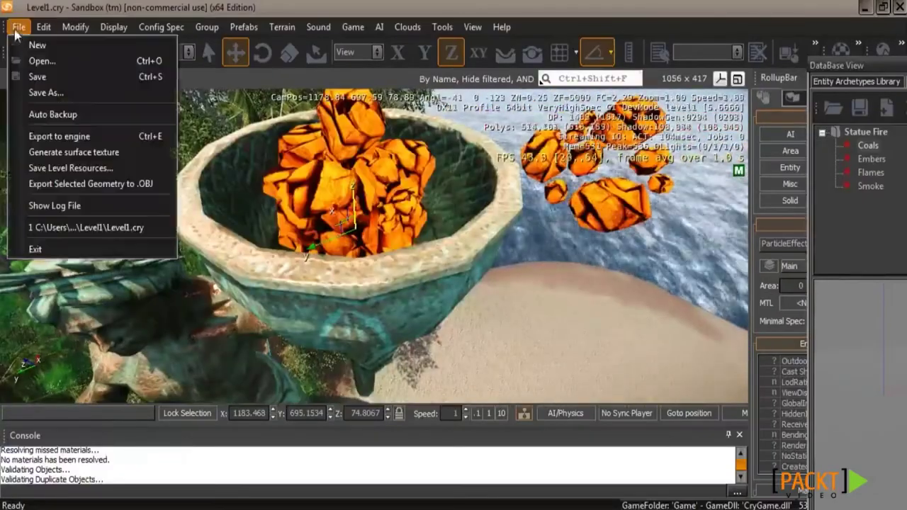
pyautogui.click(36, 76)
pyautogui.press('Return')
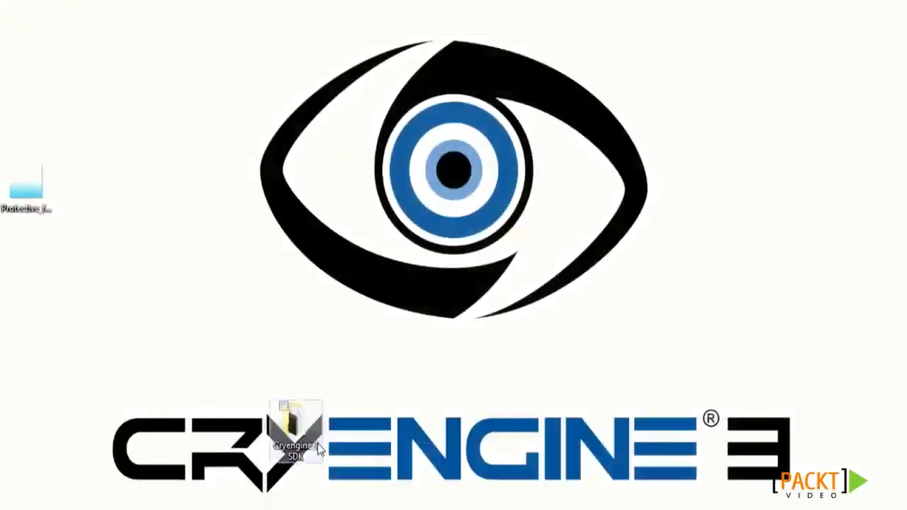
pyautogui.doubleClick(295, 433)
# Launch Editor.exe from Bin64, skip the login, and reopen recent Level1.cry to view the bowl
pyautogui.doubleClick(158, 200)
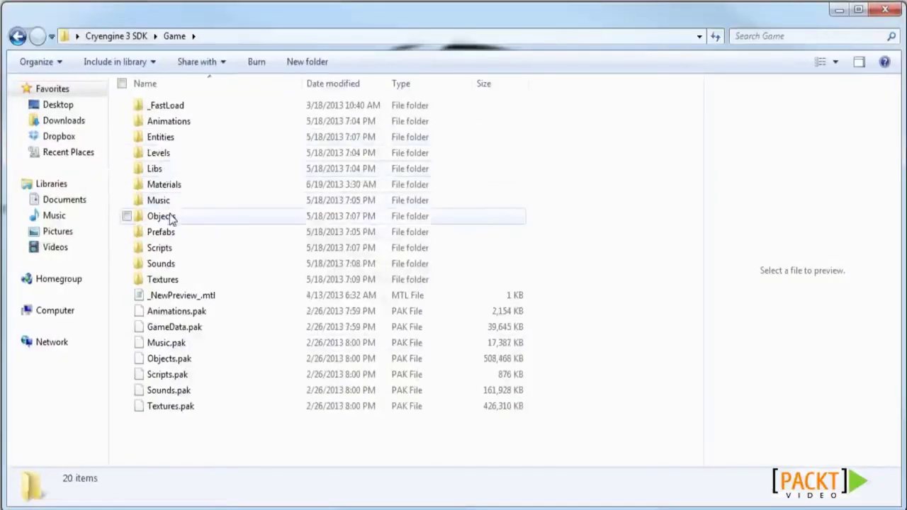
pyautogui.press('BackSpace')
pyautogui.doubleClick(199, 136)
pyautogui.doubleClick(165, 406)
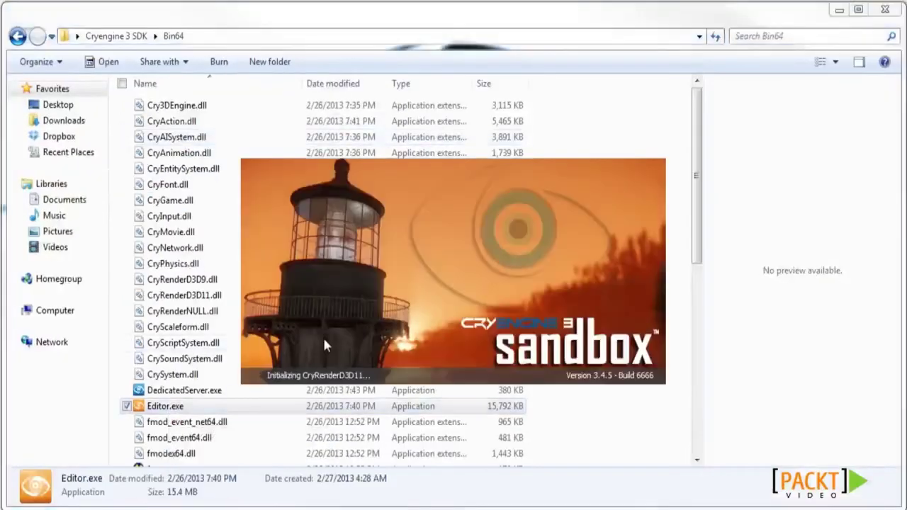
pyautogui.click(537, 342)
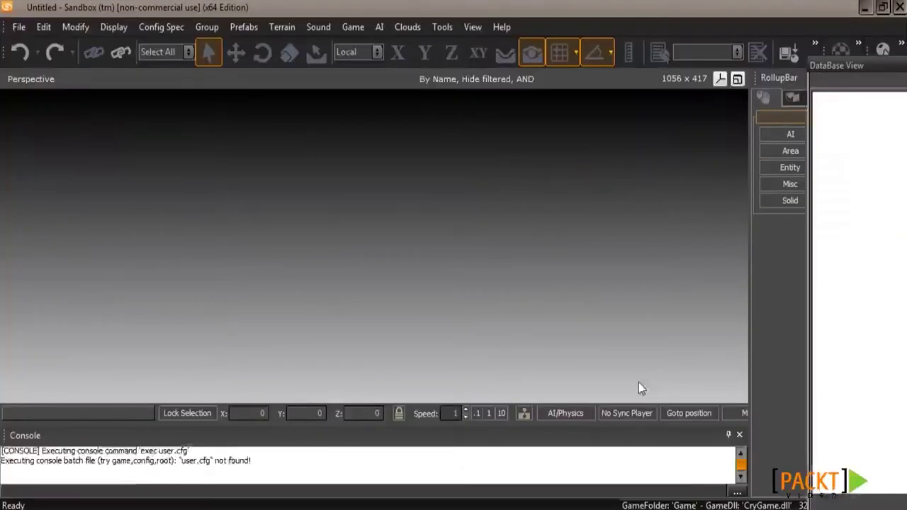
pyautogui.click(18, 27)
pyautogui.click(81, 229)
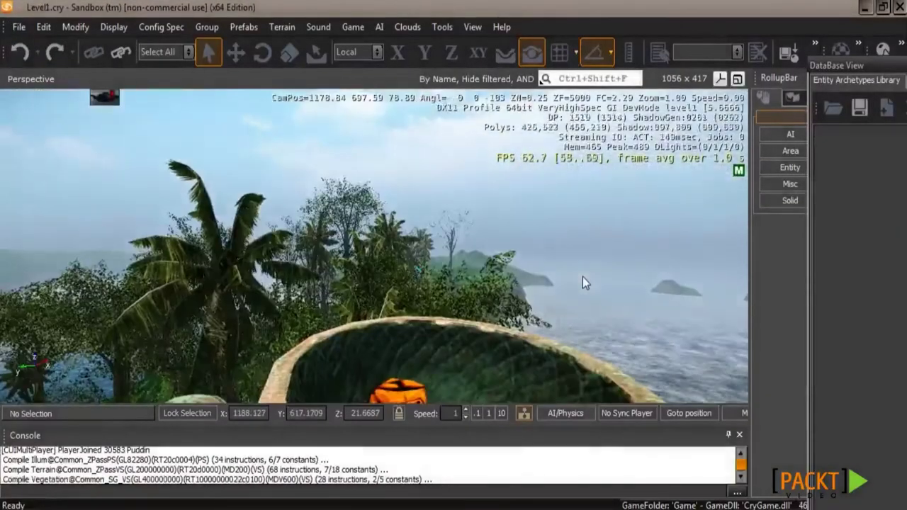
pyautogui.moveTo(582, 277); pyautogui.dragTo(582, 279, button='right')
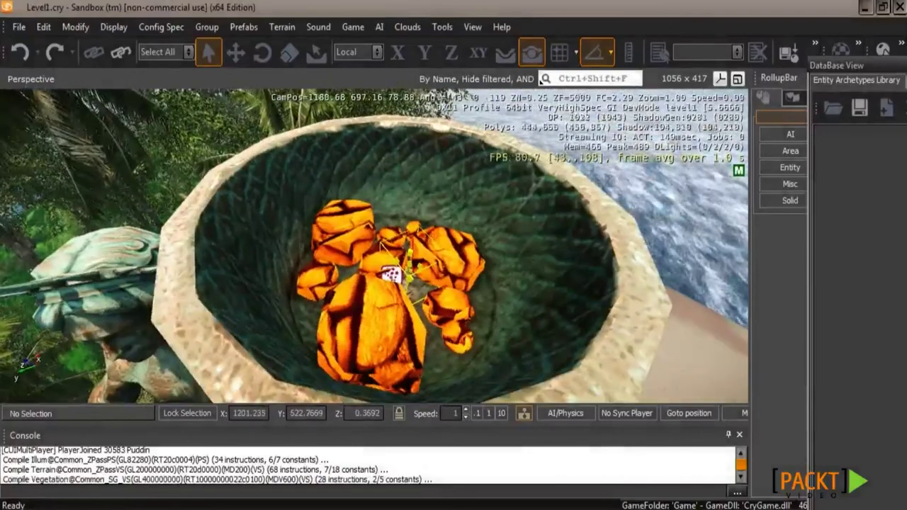
# Select Fire_Coals' stacked_logs submaterial and expand its Diffuse texture oscillator settings
pyautogui.press('m')
pyautogui.click(446, 168)
pyautogui.doubleClick(447, 168)
pyautogui.click(468, 180)
pyautogui.scroll(-10, 709, 355)
pyautogui.click(531, 377)
pyautogui.click(536, 429)
# Set both oscillators to Stretch Moving, amplitudes 0.2 and 0.1, phase and rates 0.1
pyautogui.click(709, 444)
pyautogui.click(682, 416)
pyautogui.click(664, 459)
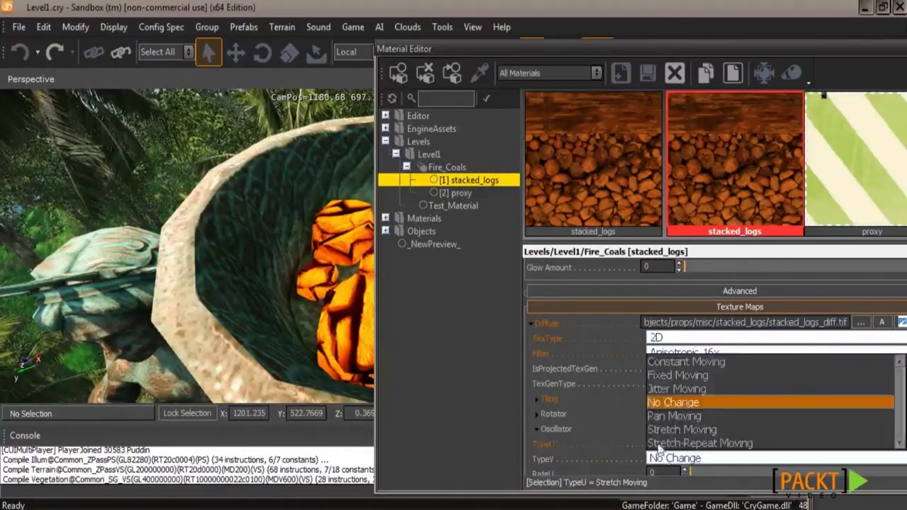
pyautogui.click(682, 430)
pyautogui.scroll(-5, 572, 333)
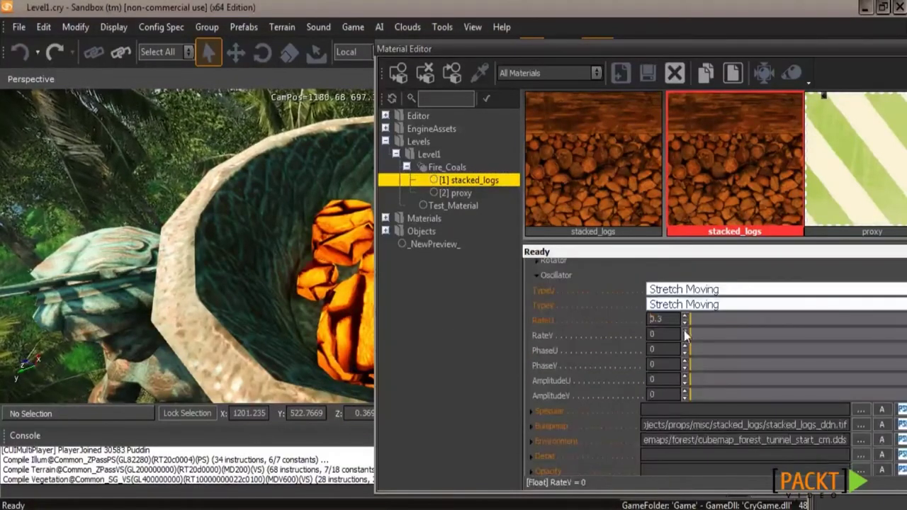
pyautogui.click(685, 362)
pyautogui.click(685, 362)
pyautogui.click(684, 362)
pyautogui.click(685, 362)
pyautogui.click(684, 377)
pyautogui.click(685, 377)
pyautogui.click(685, 392)
pyautogui.click(684, 367)
pyautogui.click(685, 367)
pyautogui.click(684, 367)
pyautogui.click(684, 338)
pyautogui.click(683, 338)
pyautogui.click(684, 322)
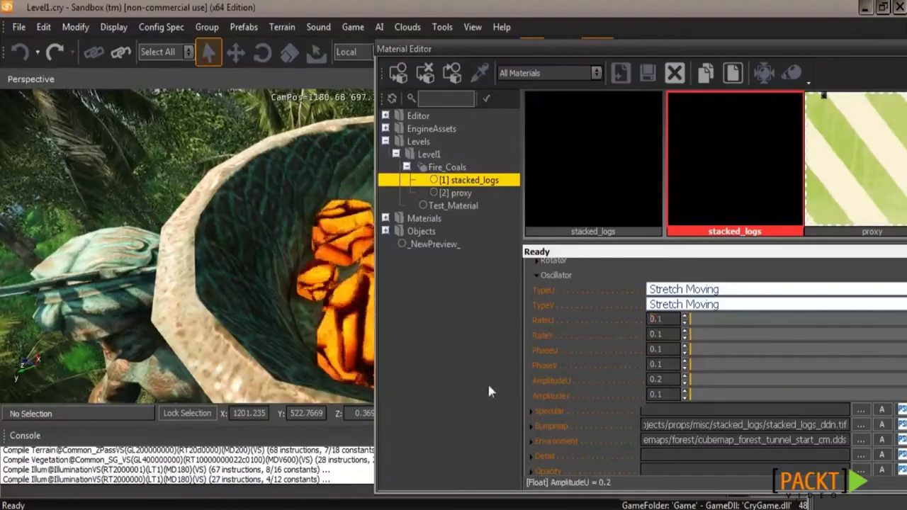
# Switch horizontal oscillation to Fixed Moving and vertical to Constant Moving, then close the Material Editor
pyautogui.click(681, 289)
pyautogui.click(681, 358)
pyautogui.click(680, 304)
pyautogui.click(709, 372)
pyautogui.click(682, 289)
pyautogui.click(697, 319)
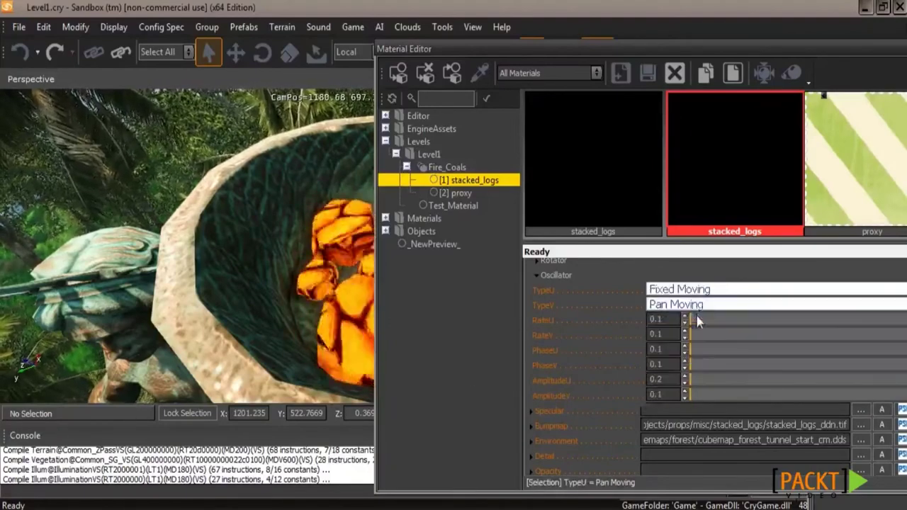
pyautogui.click(691, 308)
pyautogui.click(695, 316)
pyautogui.moveTo(426, 48); pyautogui.dragTo(542, 79)
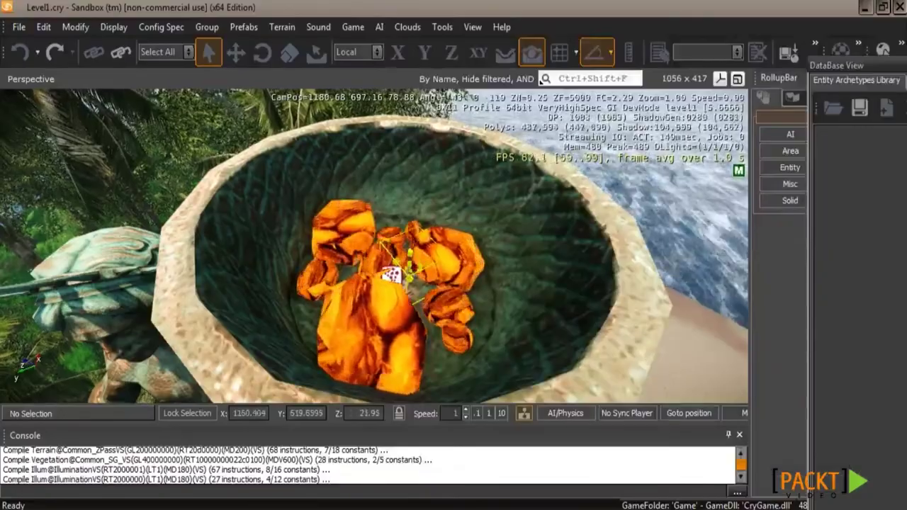
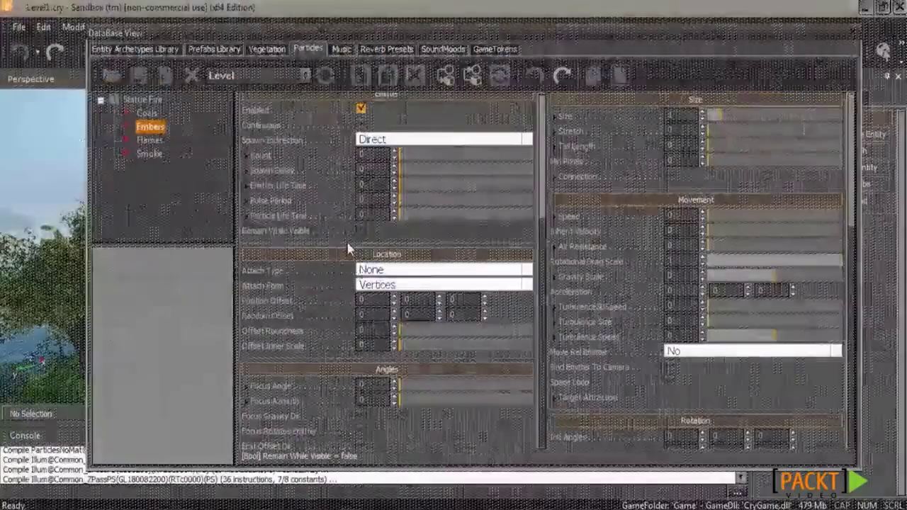
# Select the Embers particle, scroll to Appearance, and open its texture browser at Textures/Sprites
pyautogui.click(459, 273)
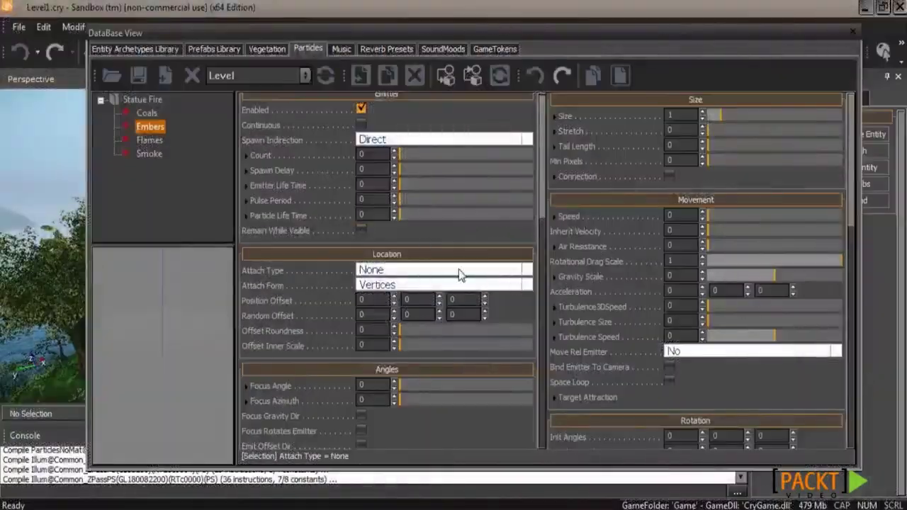
pyautogui.click(147, 127)
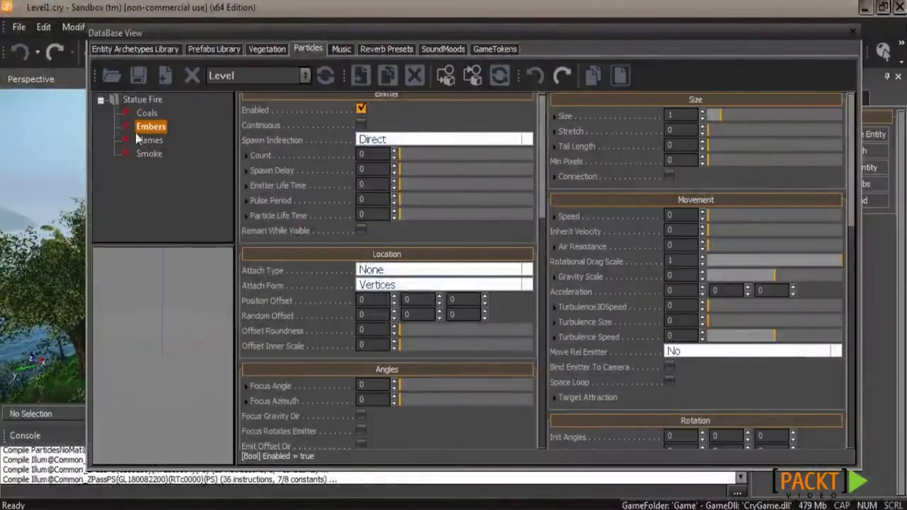
pyautogui.click(453, 228)
pyautogui.scroll(-1, 542, 205)
pyautogui.moveTo(542, 205); pyautogui.dragTo(548, 283)
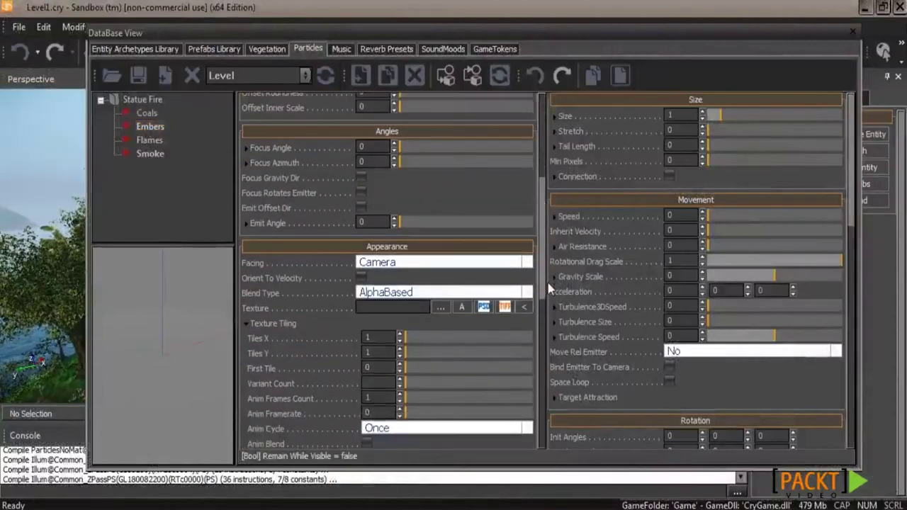
pyautogui.click(441, 307)
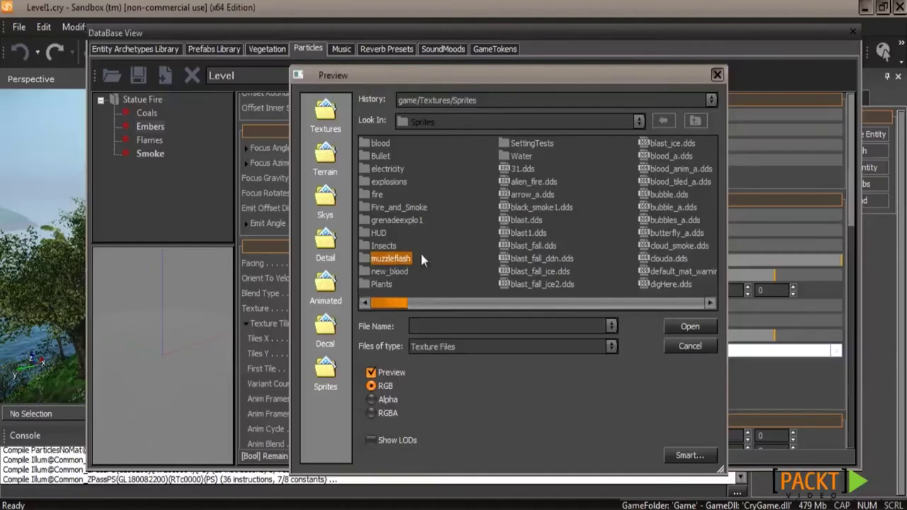
# Pick flare.dds from the Sprites folder as the Embers texture
pyautogui.moveTo(379, 307); pyautogui.dragTo(467, 304)
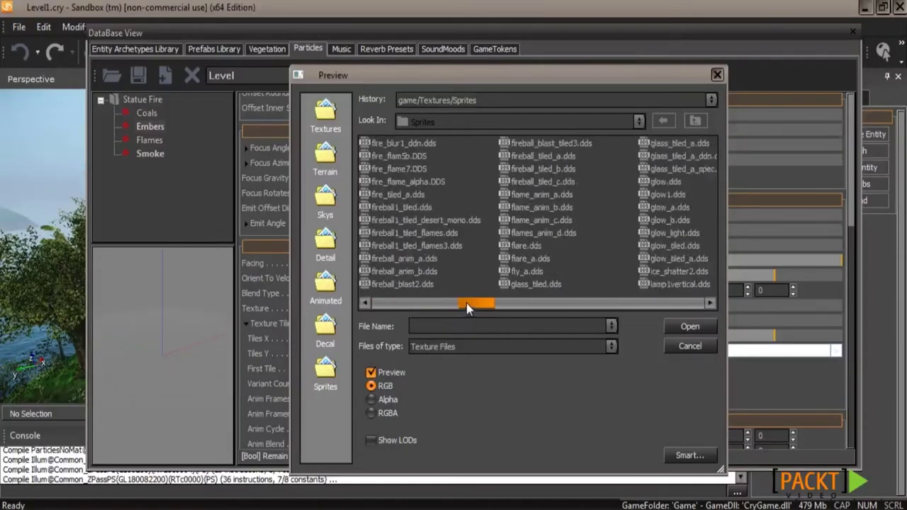
pyautogui.click(533, 234)
pyautogui.click(516, 246)
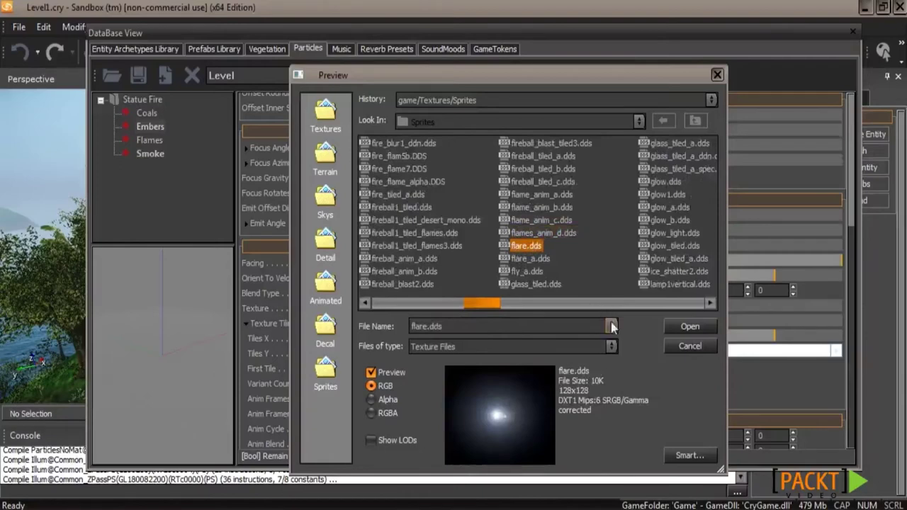
pyautogui.click(689, 327)
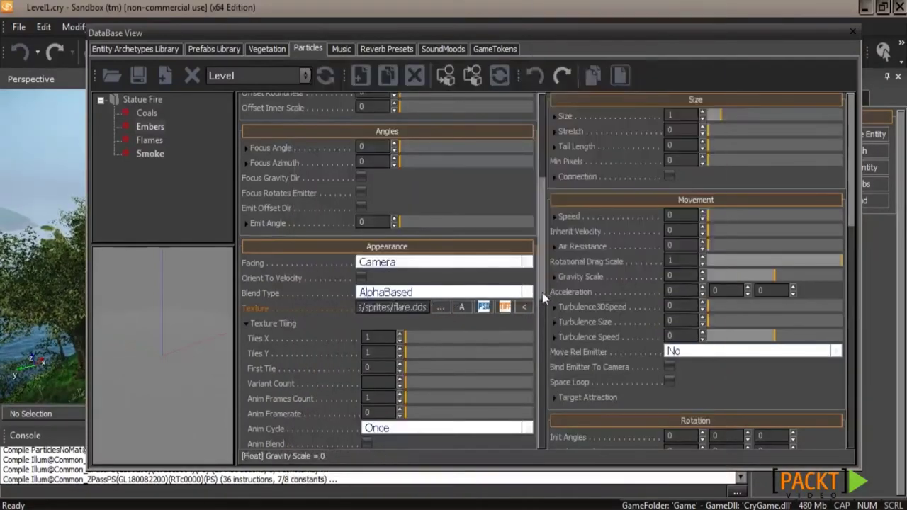
# Set the Embers Count to 12 and make the emitter Continuous
pyautogui.moveTo(542, 293); pyautogui.dragTo(526, 165)
pyautogui.click(357, 144)
pyautogui.click(341, 162)
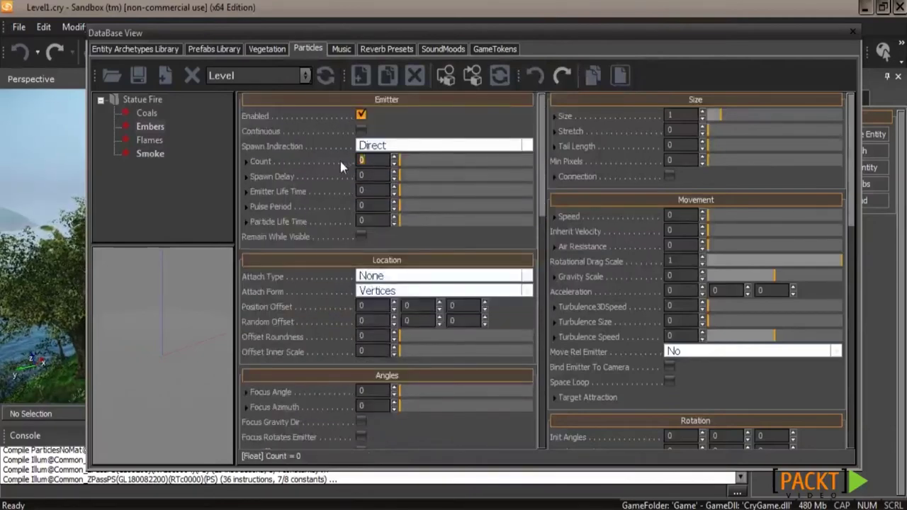
pyautogui.write('12')
pyautogui.click(361, 131)
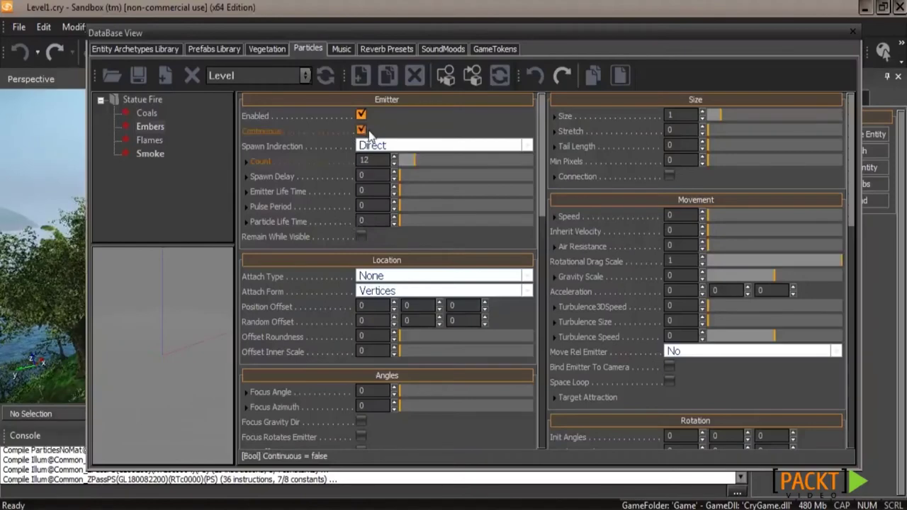
# Set Life Time 3, Speed 0.3, Acceleration 2, Turbulence3DSpeed 0.5 and Random Offset 2,0,2
pyautogui.click(349, 223)
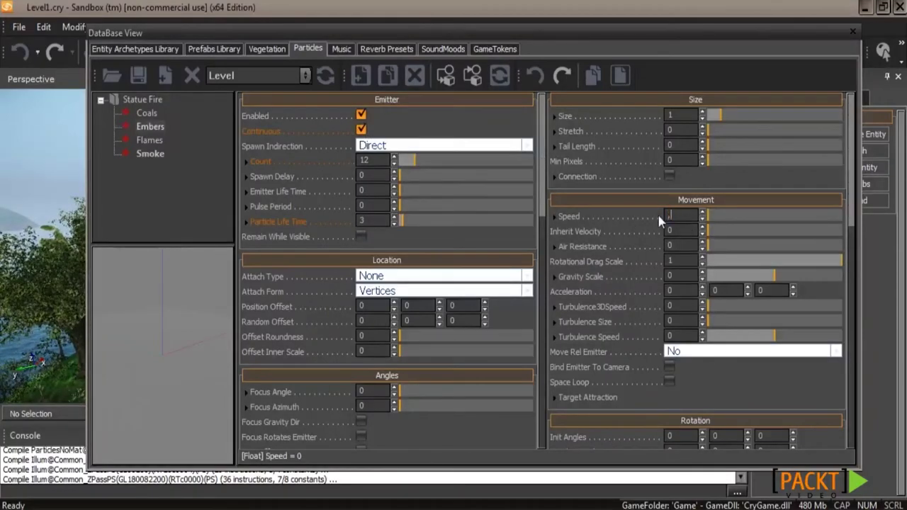
pyautogui.write('.3')
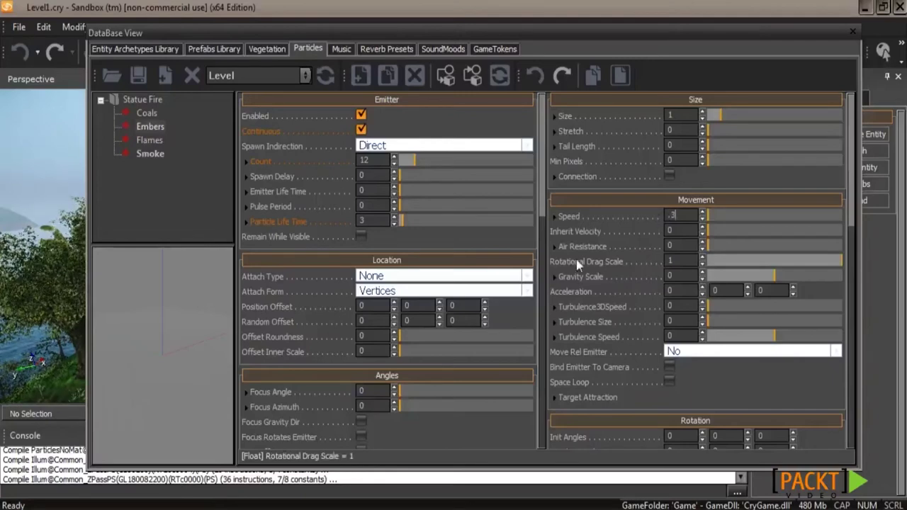
pyautogui.click(677, 291)
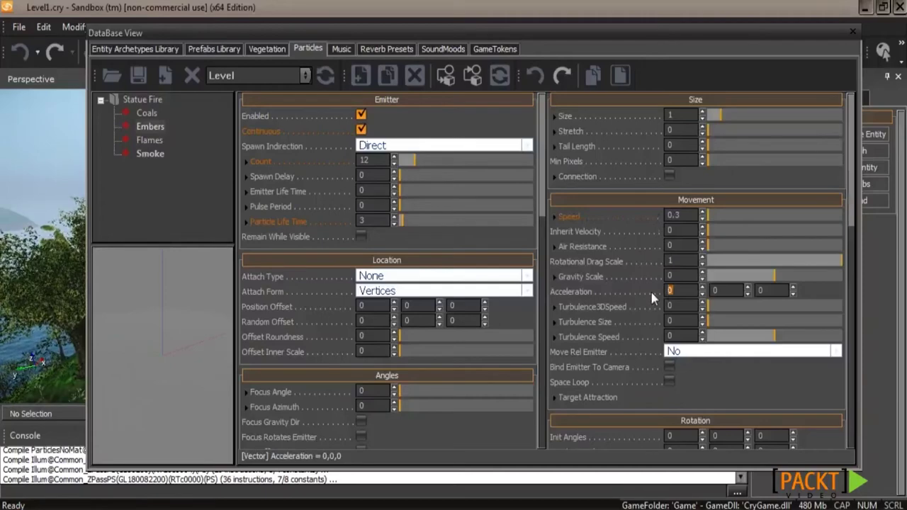
pyautogui.click(672, 305)
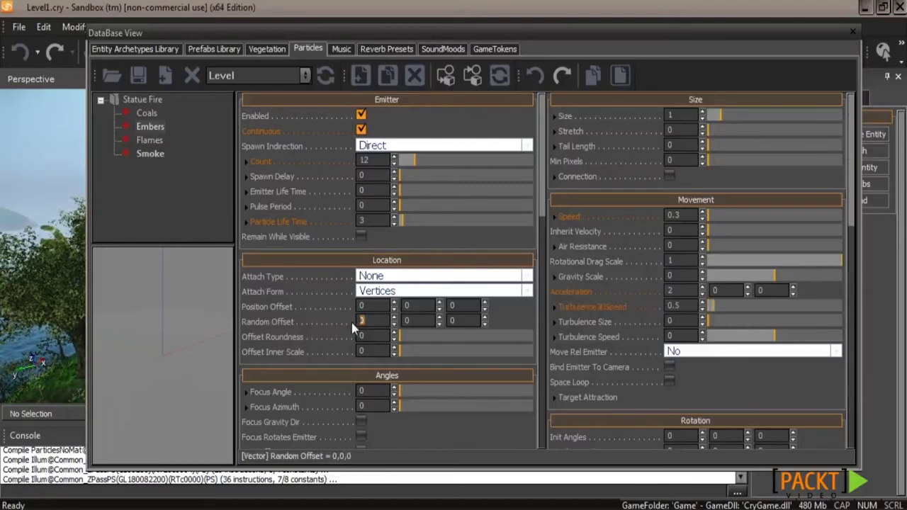
pyautogui.write('2')
pyautogui.click(457, 321)
pyautogui.write('2')
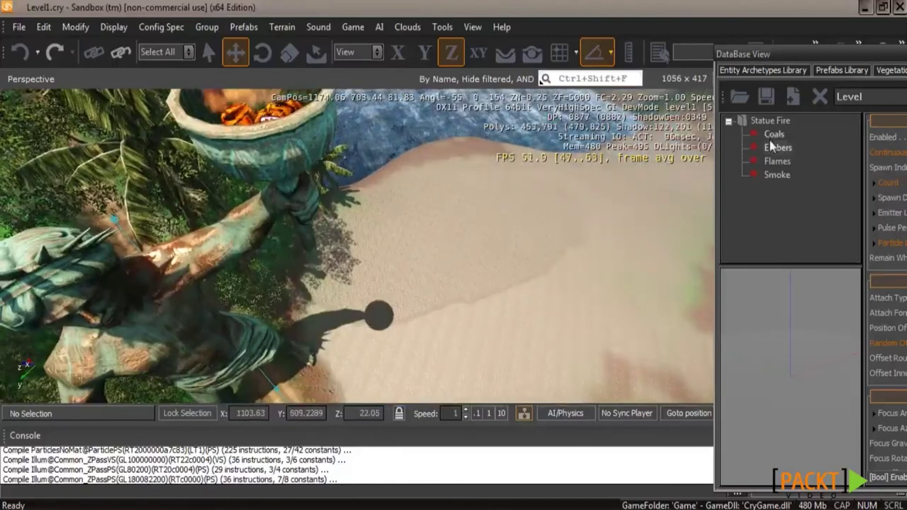
# Drag Embers into the level and move it along the axes into the statue's fire bowl
pyautogui.moveTo(785, 149); pyautogui.dragTo(358, 199)
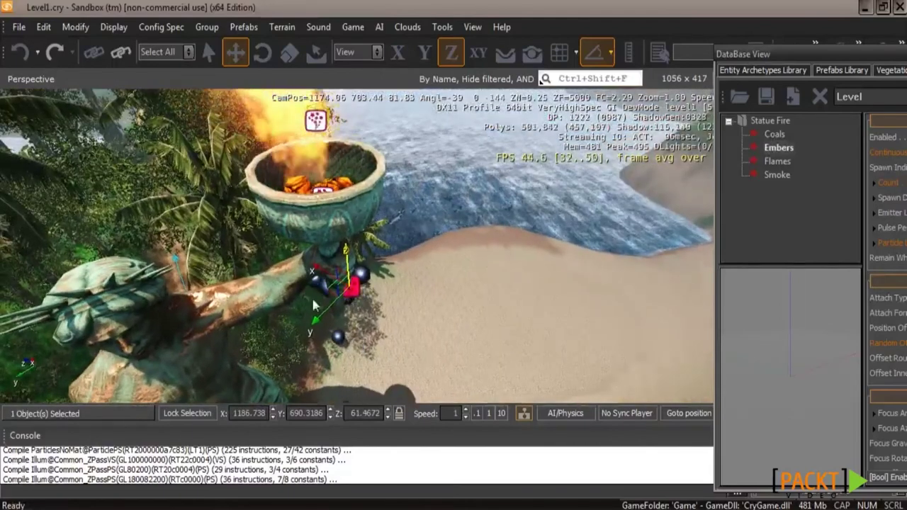
pyautogui.moveTo(358, 264); pyautogui.dragTo(312, 92)
pyautogui.moveTo(443, 244)
pyautogui.mouseDown(button='right')
pyautogui.moveTo(423, 250)
pyautogui.moveTo(449, 254)
pyautogui.mouseUp(button='right')
pyautogui.moveTo(385, 275); pyautogui.dragTo(334, 337)
pyautogui.press('1')
pyautogui.press('3')
pyautogui.moveTo(334, 338); pyautogui.dragTo(599, 300, button='right')
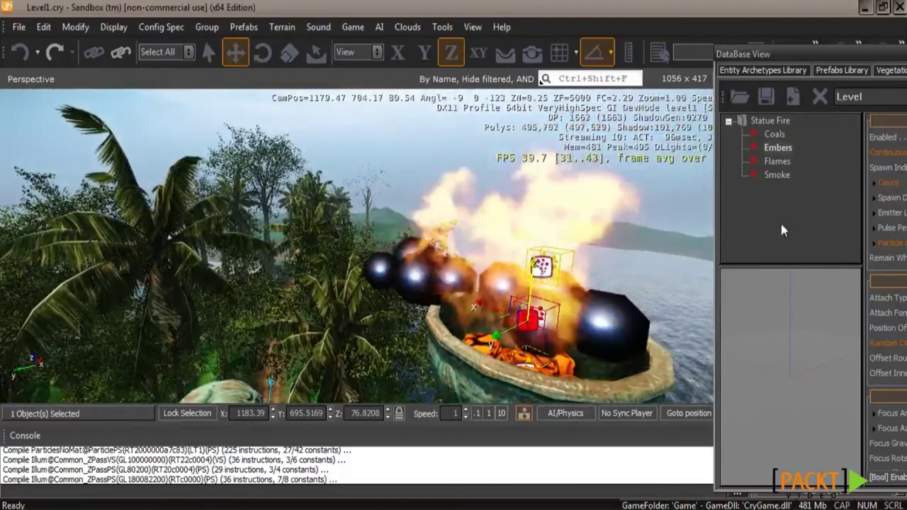
pyautogui.moveTo(863, 58); pyautogui.dragTo(655, 44)
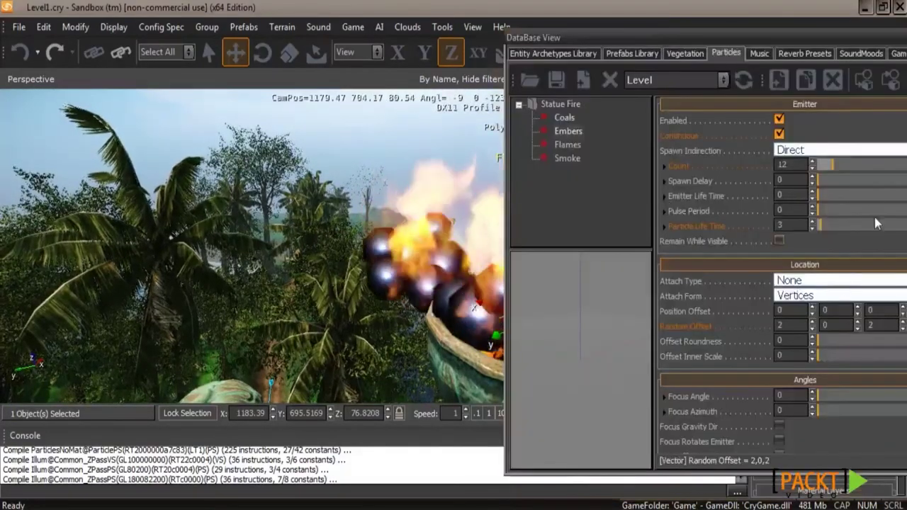
# Set the Embers Blend Type to Additive
pyautogui.scroll(-6, 780, 283)
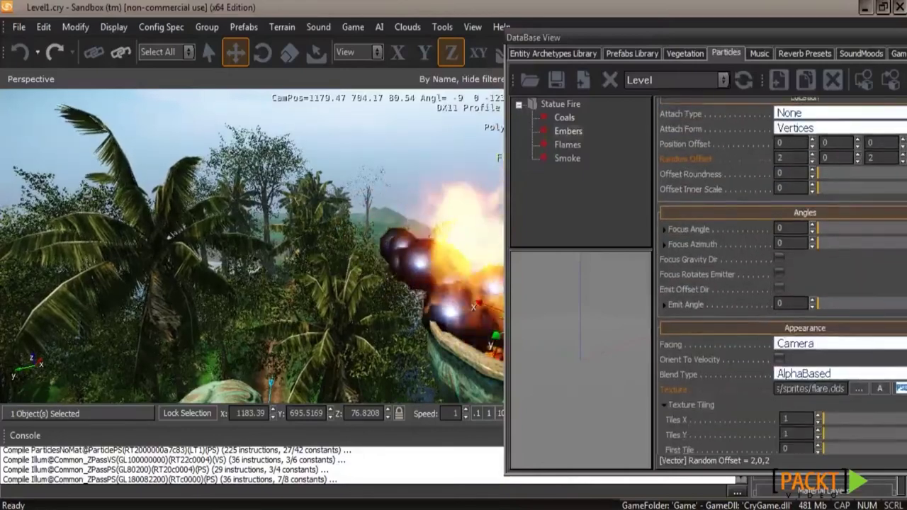
pyautogui.click(807, 304)
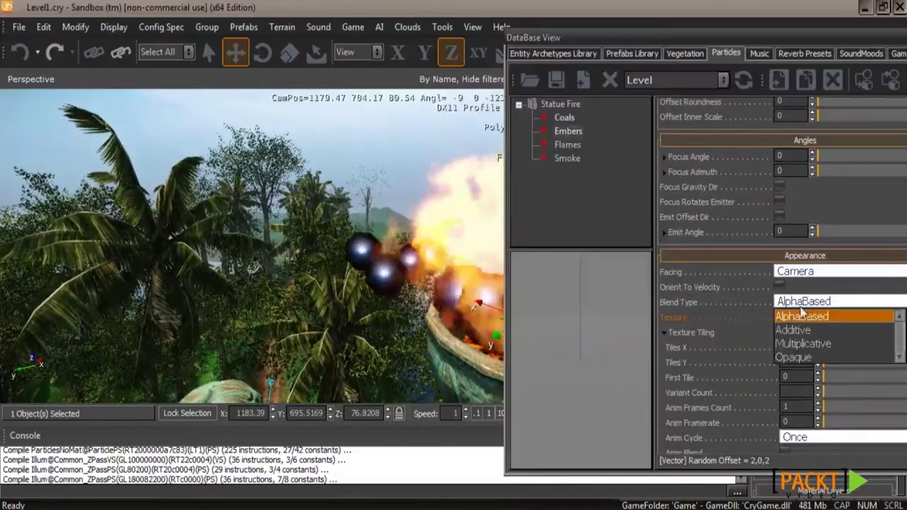
pyautogui.click(797, 329)
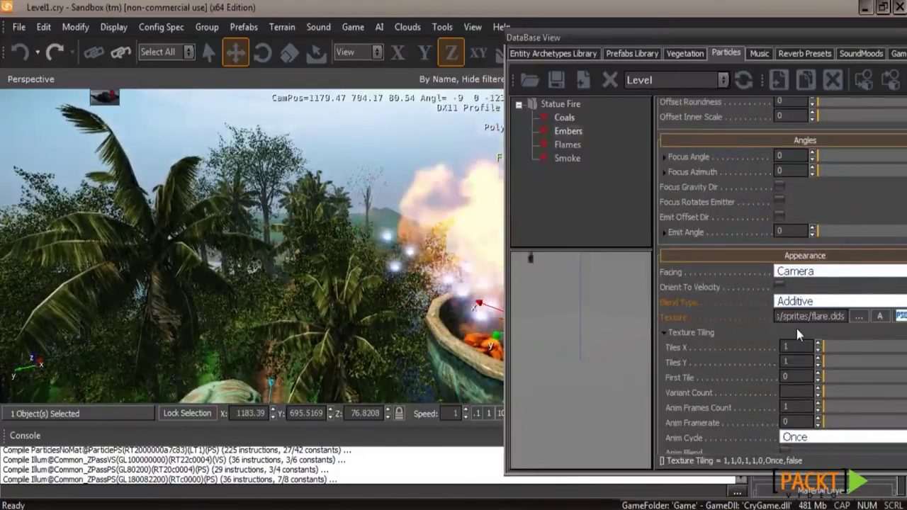
# Tint the Embers Color orange (237,151,33) in the Color dialog
pyautogui.scroll(-4, 816, 283)
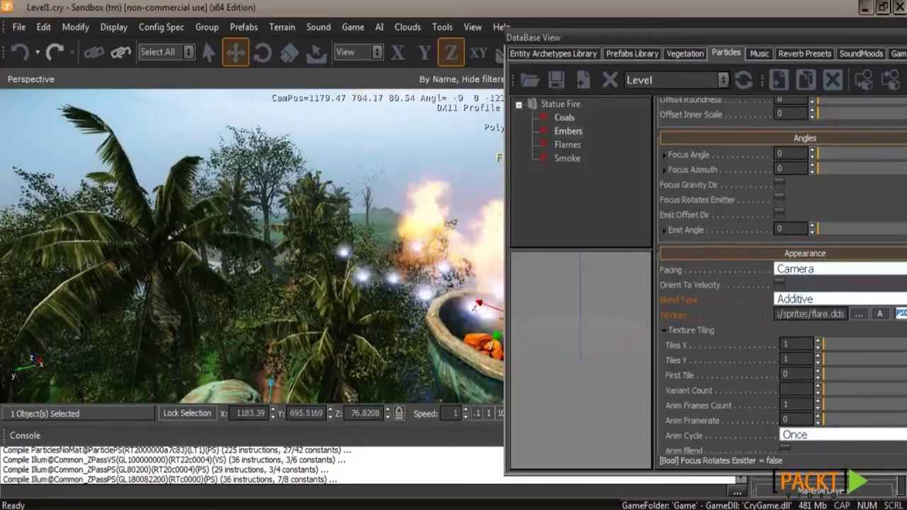
pyautogui.scroll(-1, 834, 407)
pyautogui.click(784, 399)
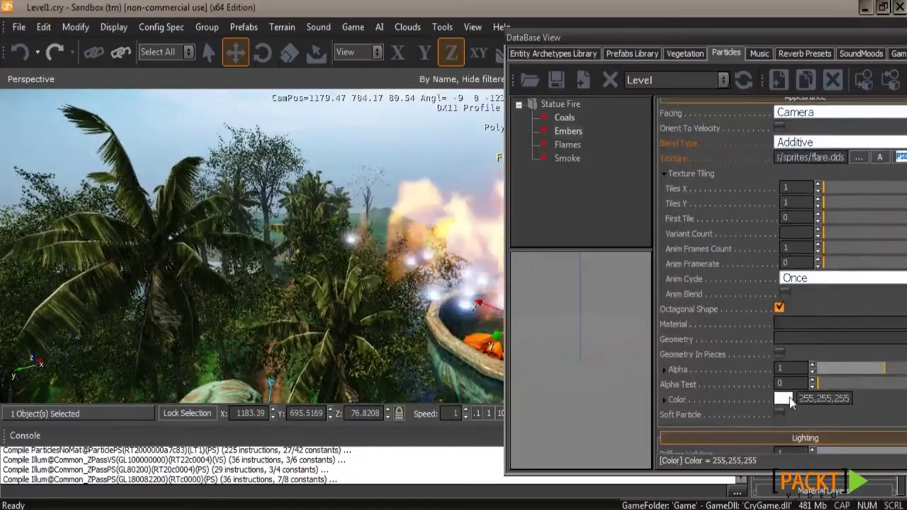
pyautogui.click(380, 155)
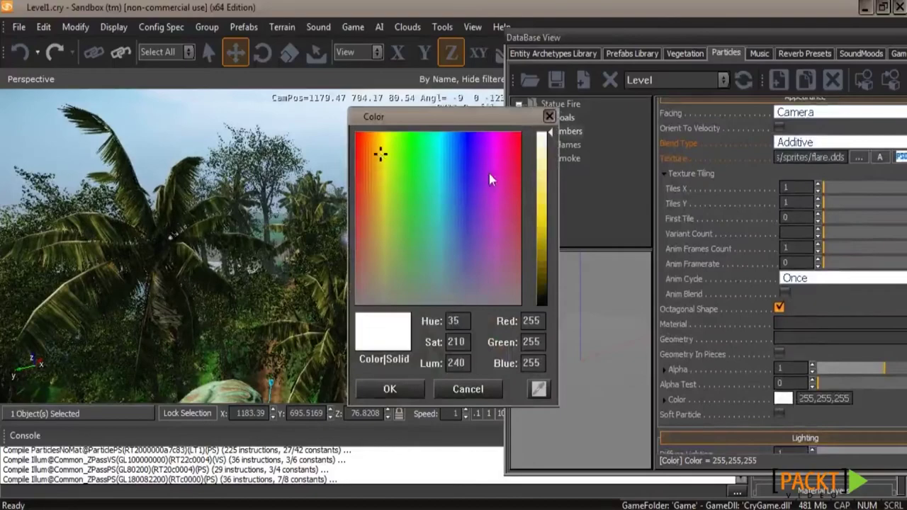
pyautogui.click(539, 210)
pyautogui.click(391, 388)
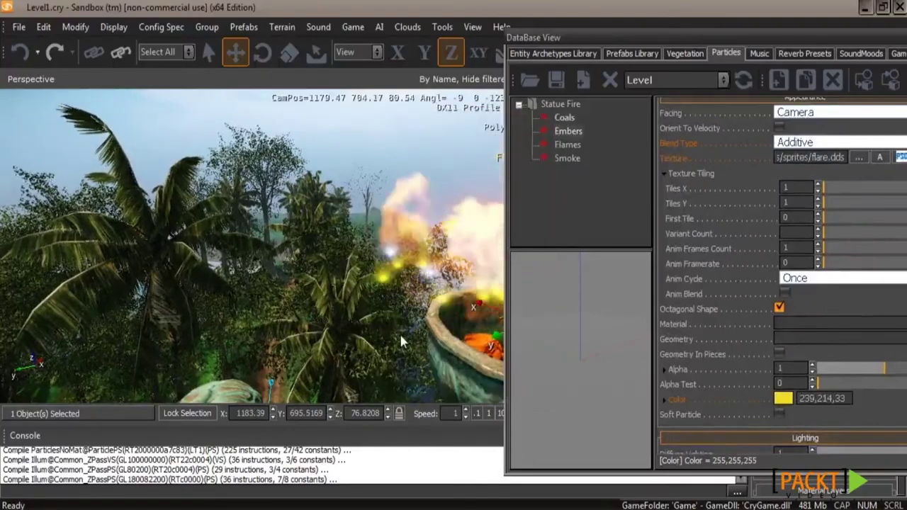
pyautogui.click(784, 398)
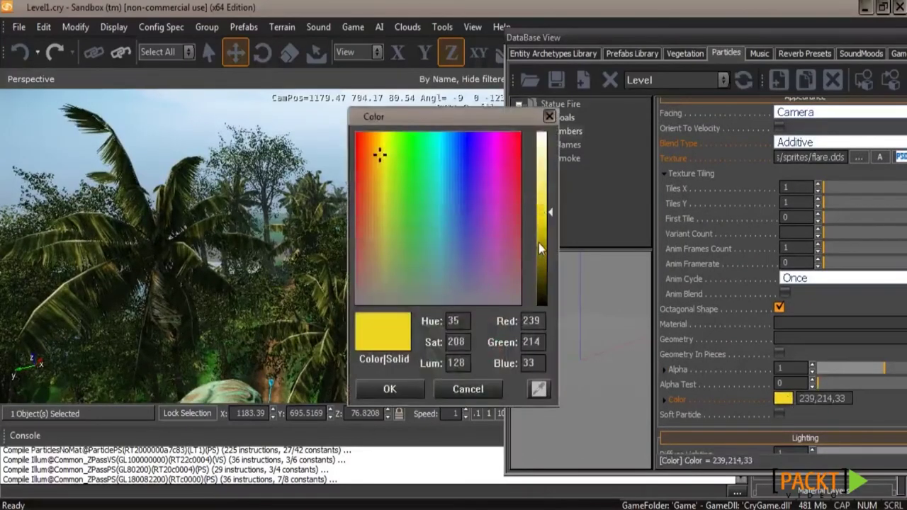
pyautogui.moveTo(383, 161); pyautogui.dragTo(372, 159)
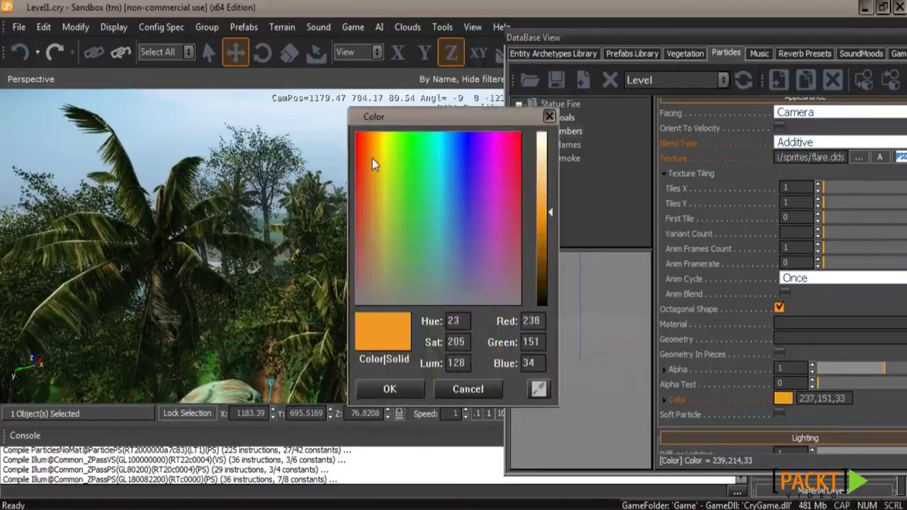
pyautogui.click(390, 390)
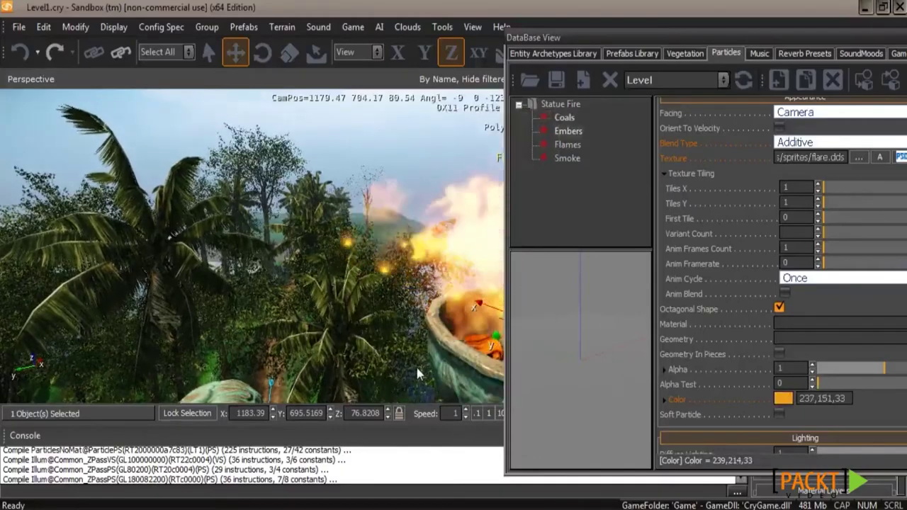
pyautogui.moveTo(371, 261); pyautogui.dragTo(375, 261, button='right')
# Widen the particle database window and set the Embers particle size to 0.5
pyautogui.moveTo(746, 40); pyautogui.dragTo(515, 34)
pyautogui.scroll(5, 160, 178)
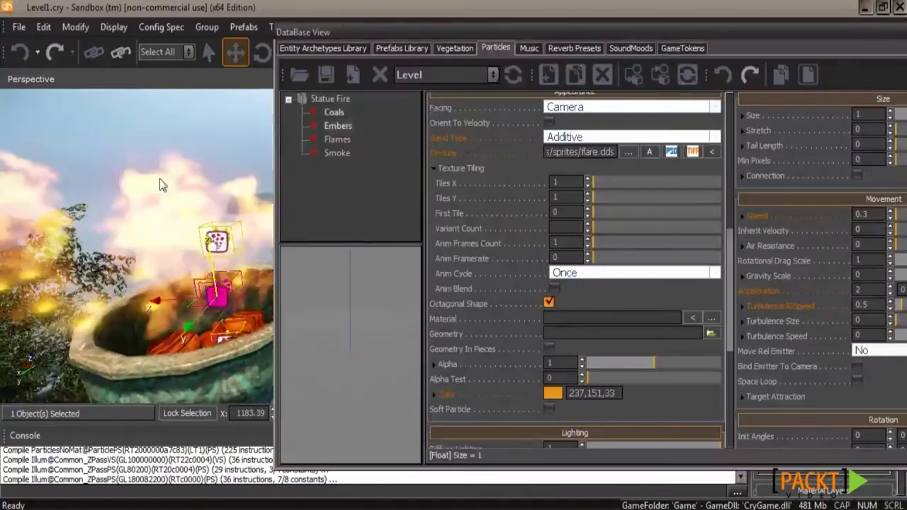
pyautogui.scroll(-5, 158, 185)
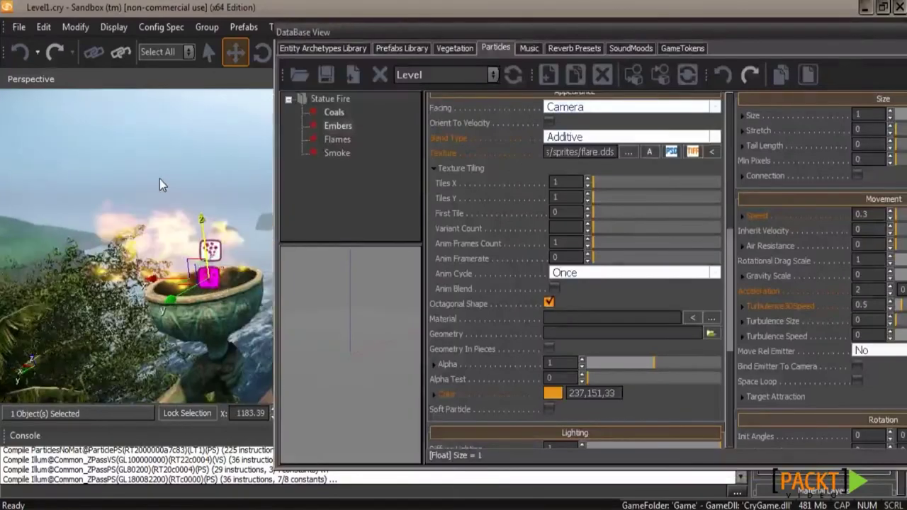
pyautogui.click(860, 131)
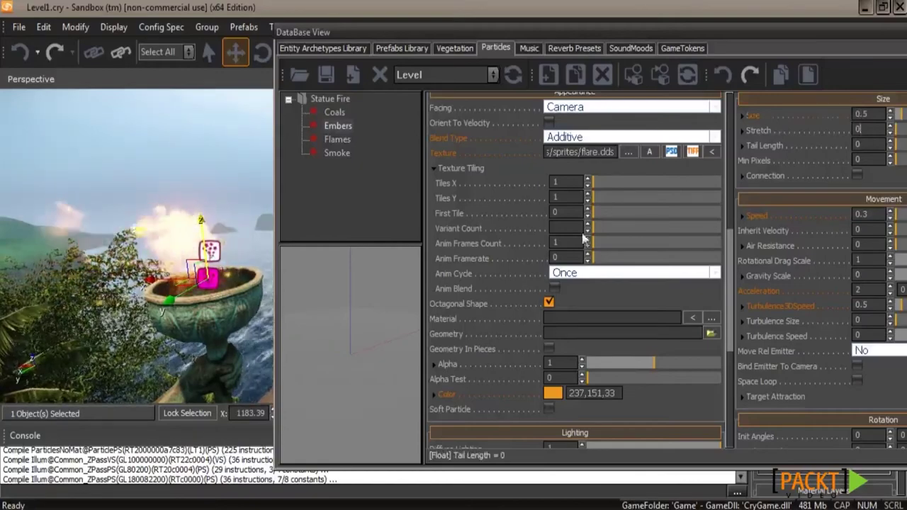
pyautogui.moveTo(728, 258); pyautogui.dragTo(738, 303)
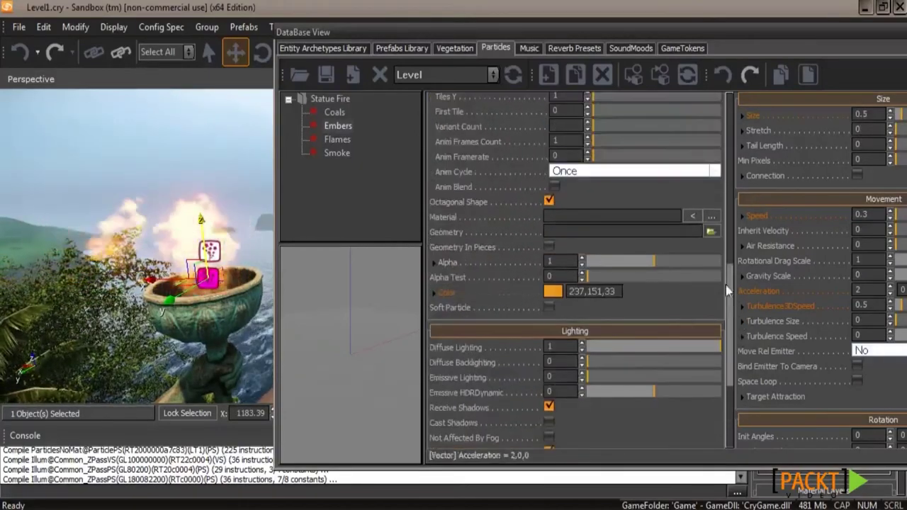
# Start the Particle Life alpha curve at 0 and add a middle key, then check the embers
pyautogui.click(436, 262)
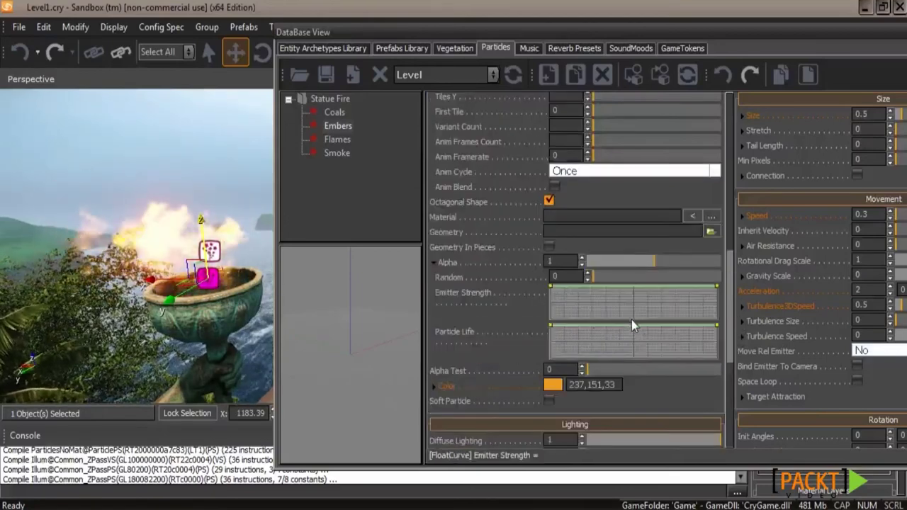
pyautogui.moveTo(633, 323)
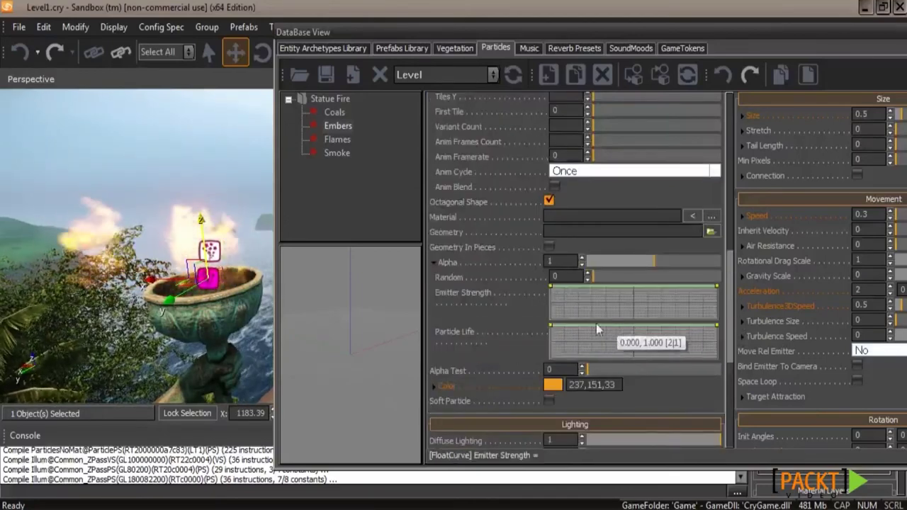
pyautogui.moveTo(550, 325); pyautogui.dragTo(544, 370)
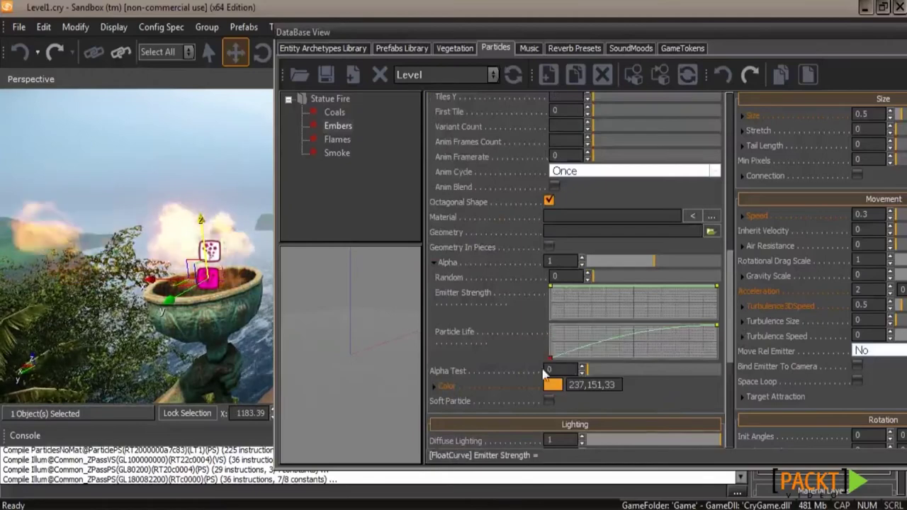
pyautogui.click(632, 338)
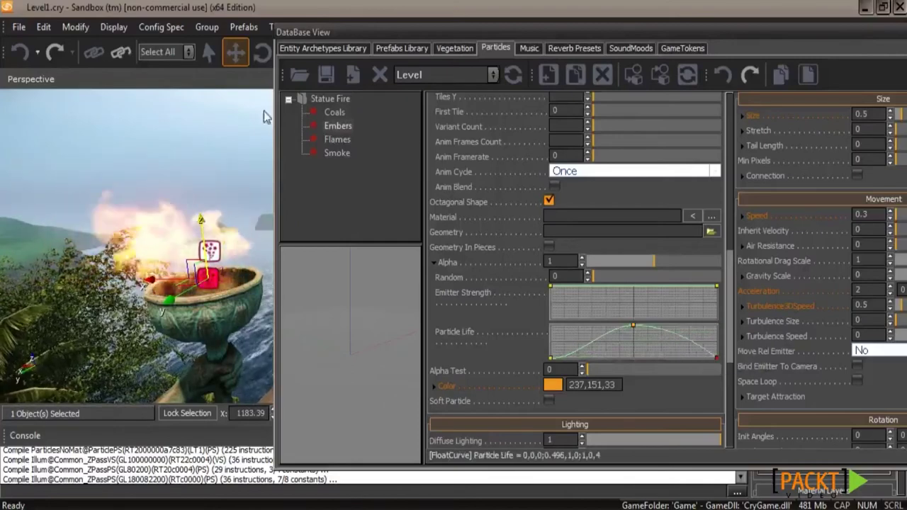
pyautogui.press('a')
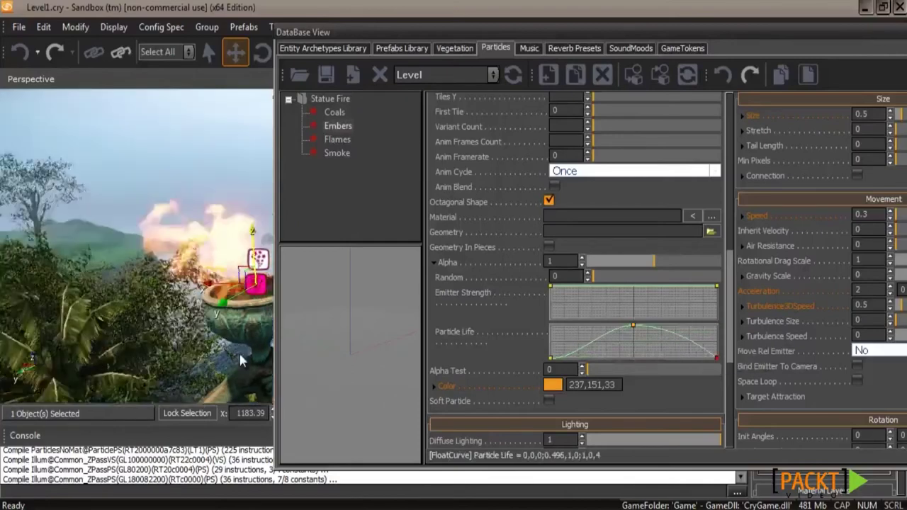
pyautogui.press('d')
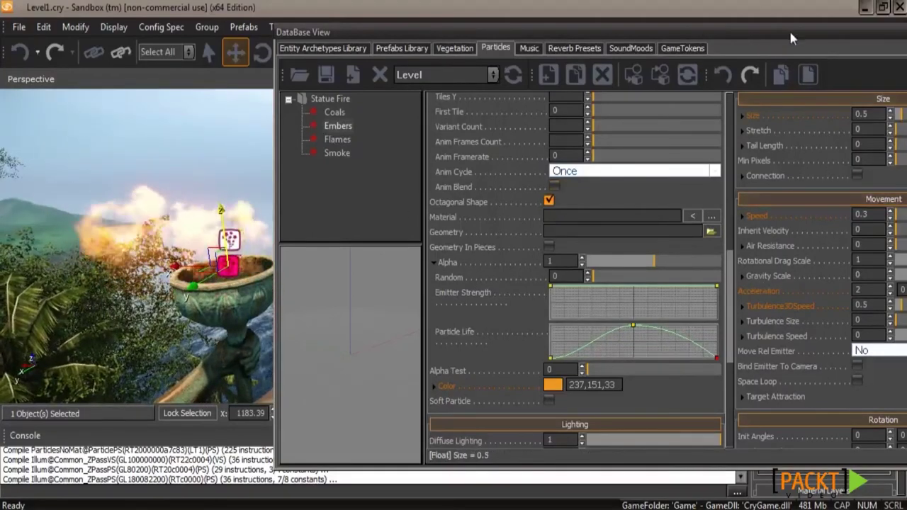
pyautogui.moveTo(789, 29); pyautogui.dragTo(643, 38)
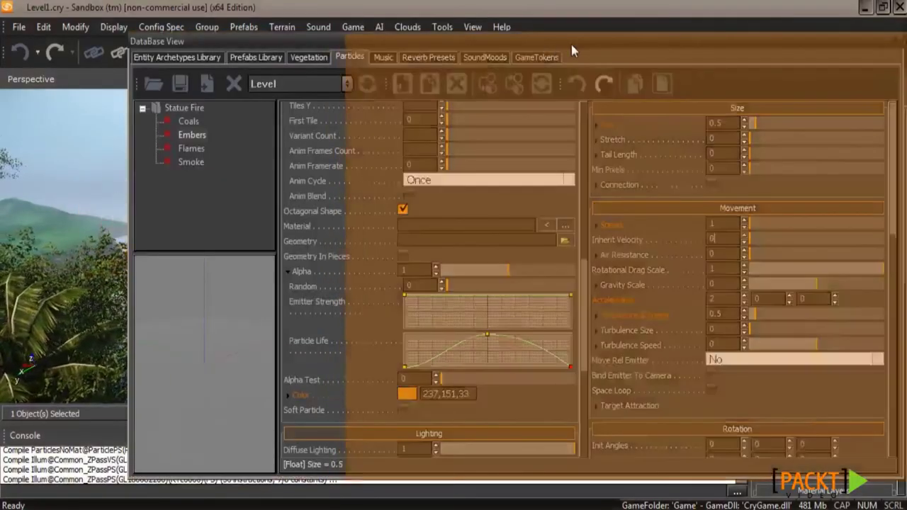
# Orbit around the burning fire bowl and briefly inspect the Embers' light source settings
pyautogui.moveTo(572, 45); pyautogui.dragTo(806, 45)
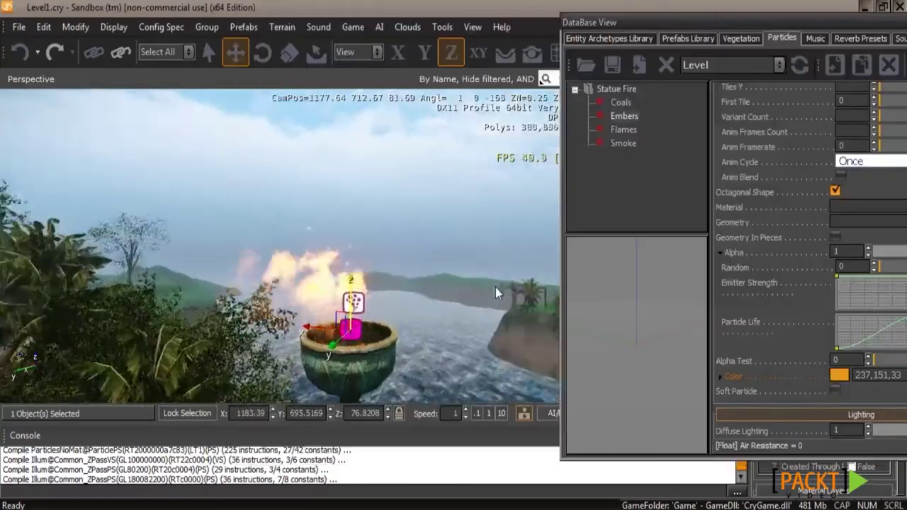
pyautogui.moveTo(496, 287); pyautogui.dragTo(495, 287, button='right')
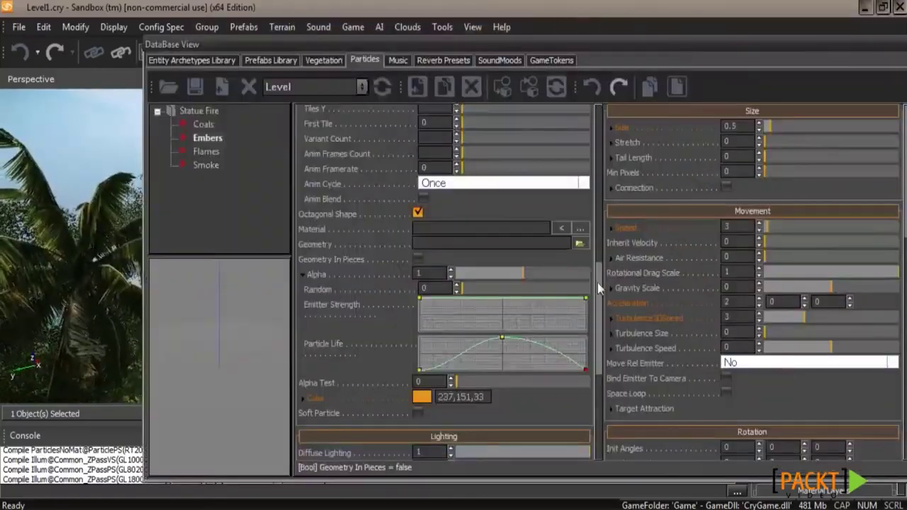
pyautogui.scroll(-3, 346, 264)
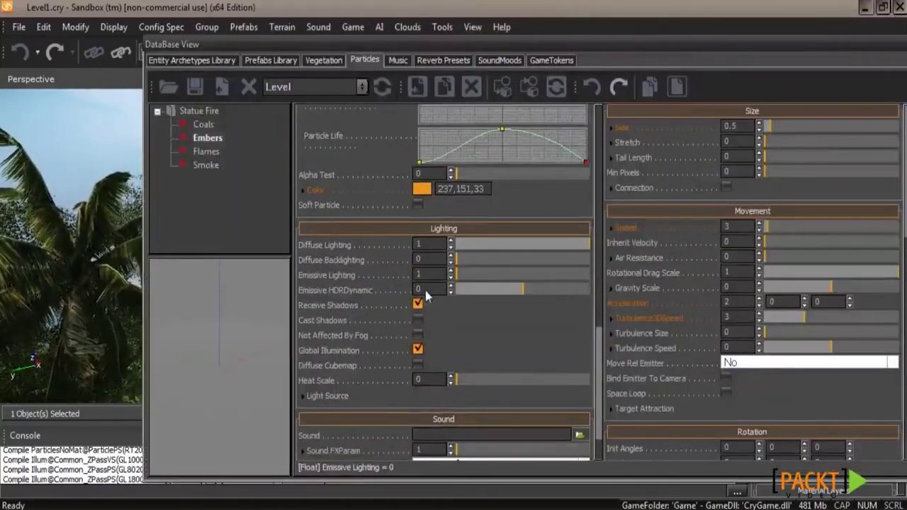
pyautogui.click(303, 398)
pyautogui.click(303, 397)
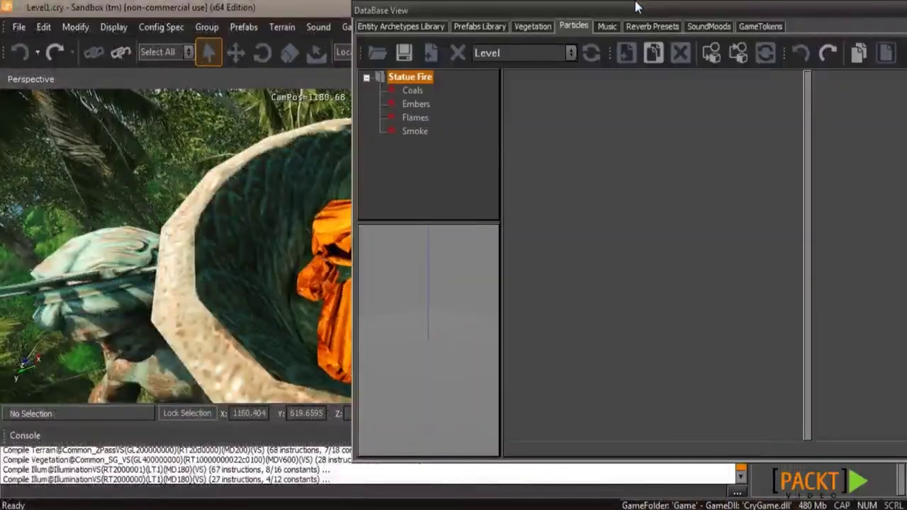
# Select Flames under Statue Fire, scroll to Appearance, and open its texture browser
pyautogui.click(414, 117)
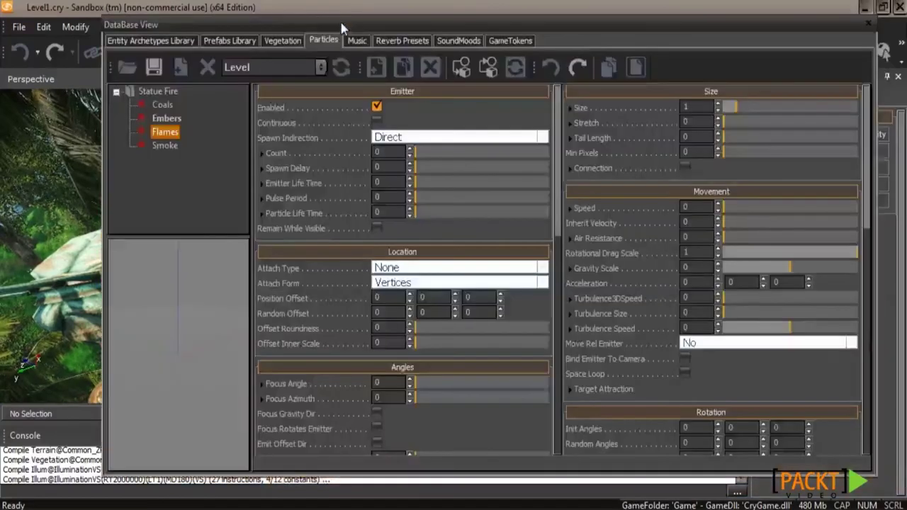
pyautogui.scroll(-7, 553, 270)
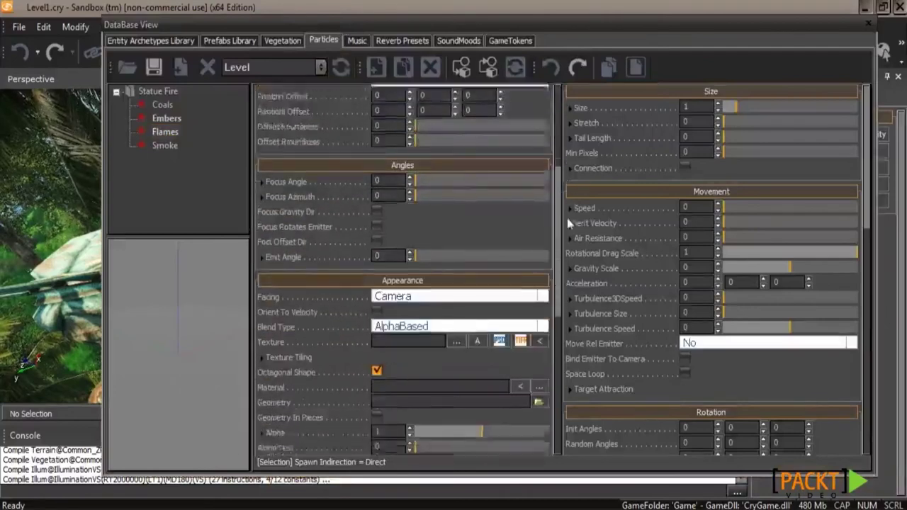
pyautogui.scroll(-1, 553, 270)
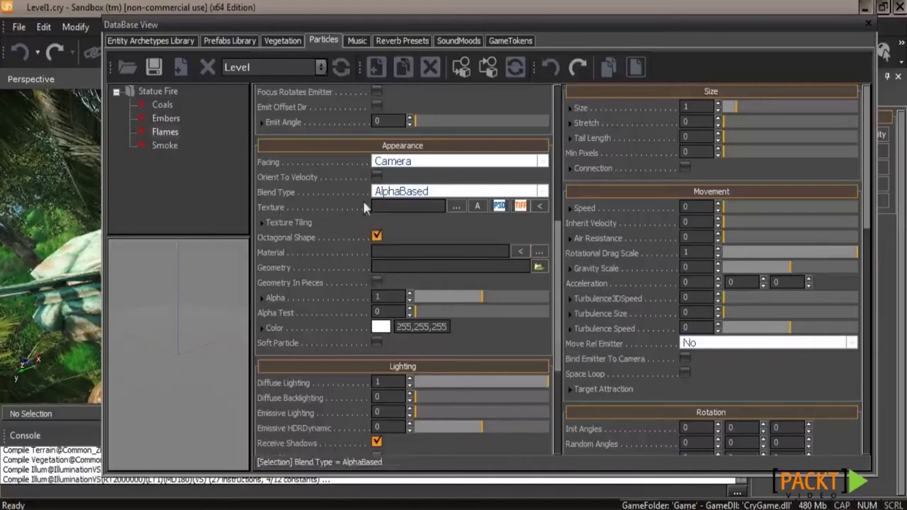
pyautogui.click(460, 211)
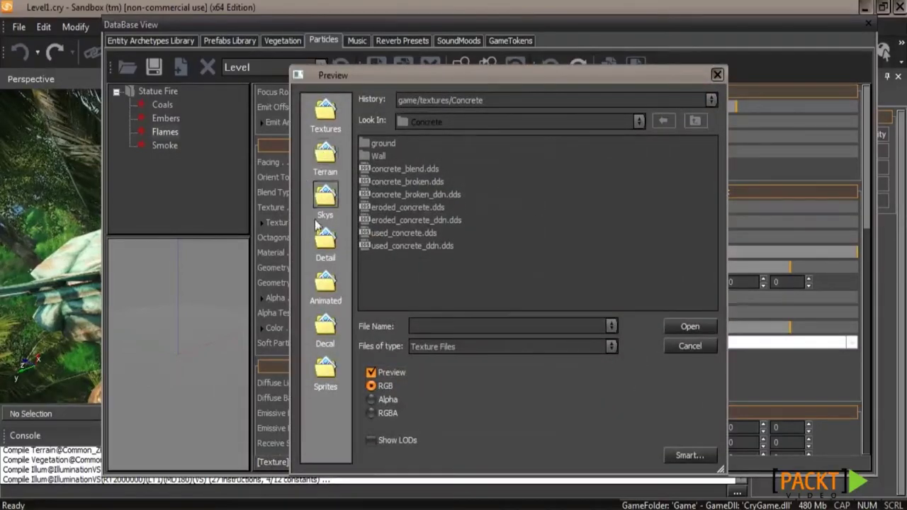
# Preview the Sprites flame textures and apply flames_anim_d.dds to the Flames emitter
pyautogui.click(313, 285)
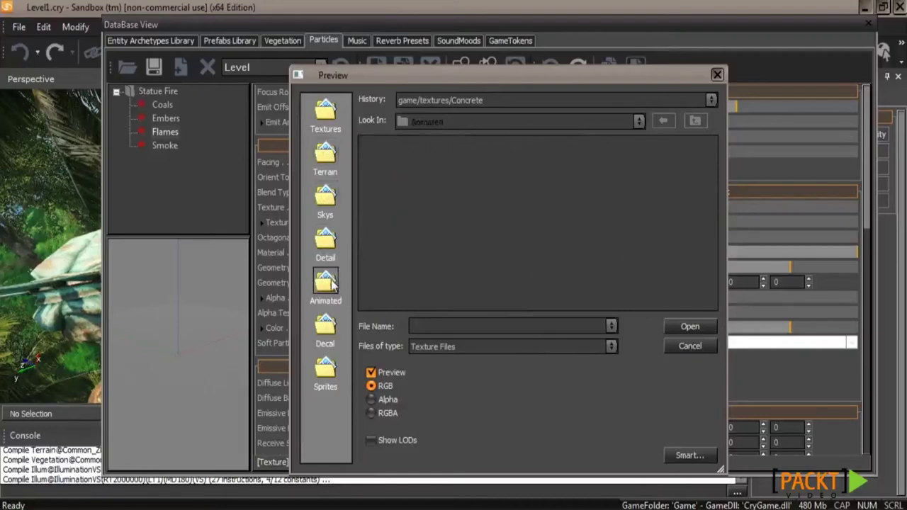
pyautogui.click(326, 377)
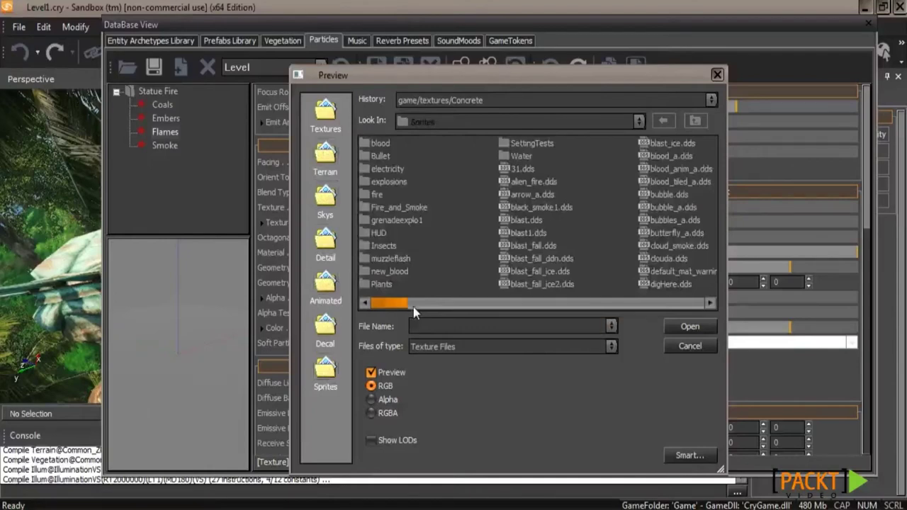
pyautogui.moveTo(407, 305); pyautogui.dragTo(484, 301)
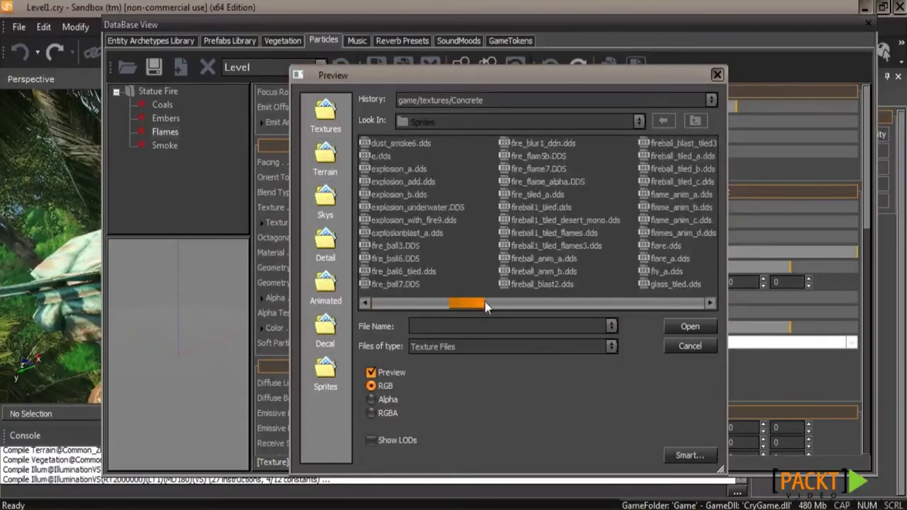
pyautogui.click(542, 271)
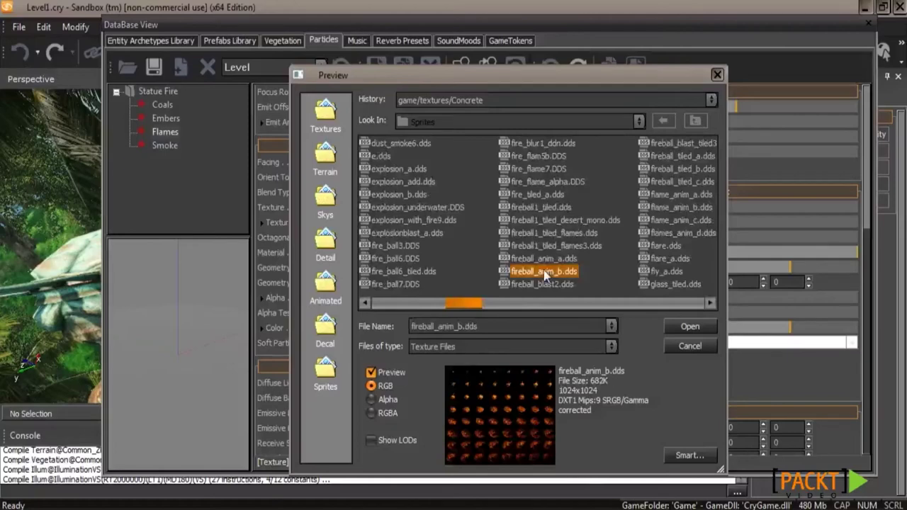
pyautogui.click(549, 259)
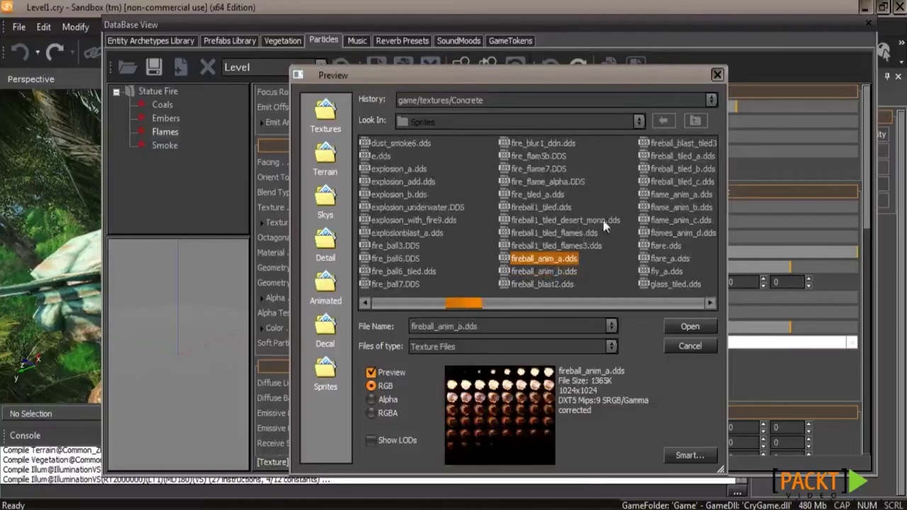
pyautogui.click(683, 234)
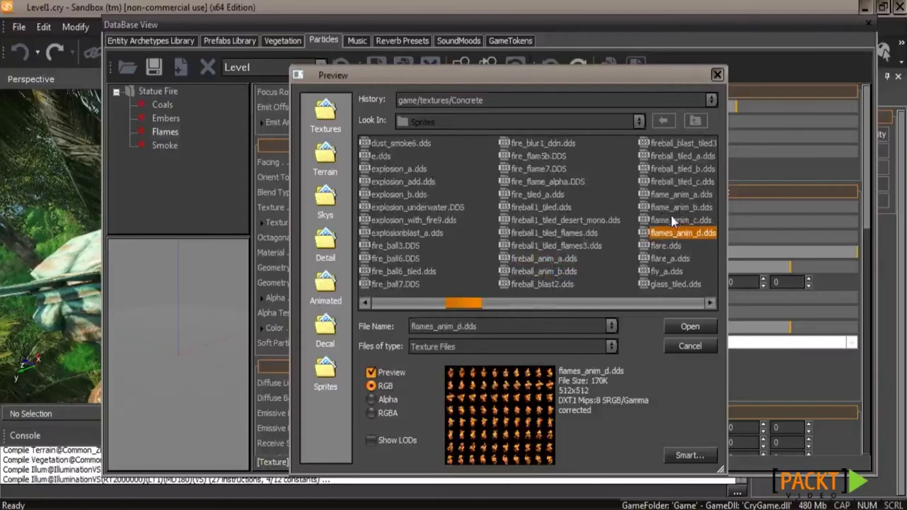
pyautogui.click(672, 220)
pyautogui.click(678, 207)
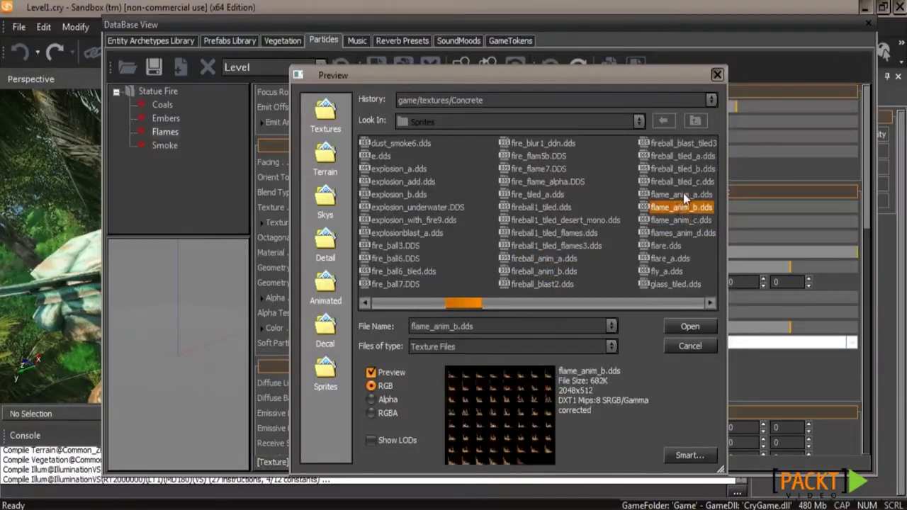
pyautogui.click(683, 196)
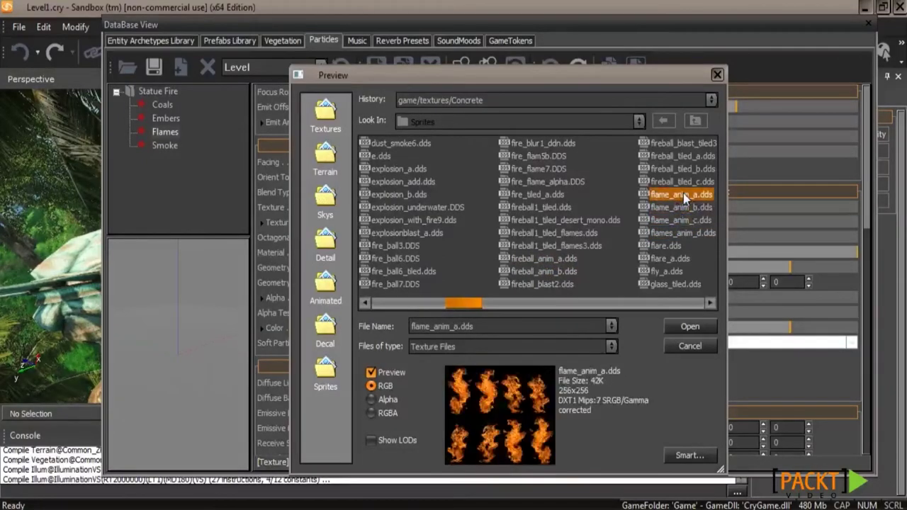
pyautogui.click(680, 233)
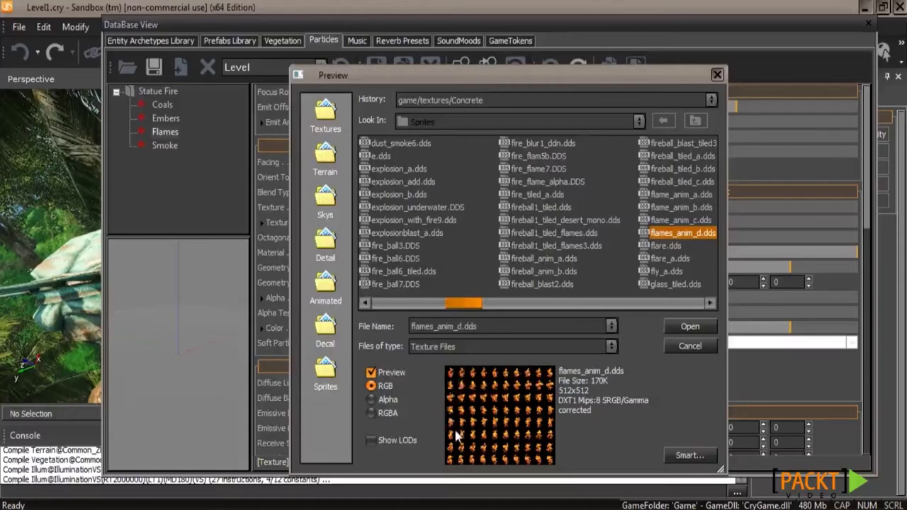
pyautogui.click(686, 327)
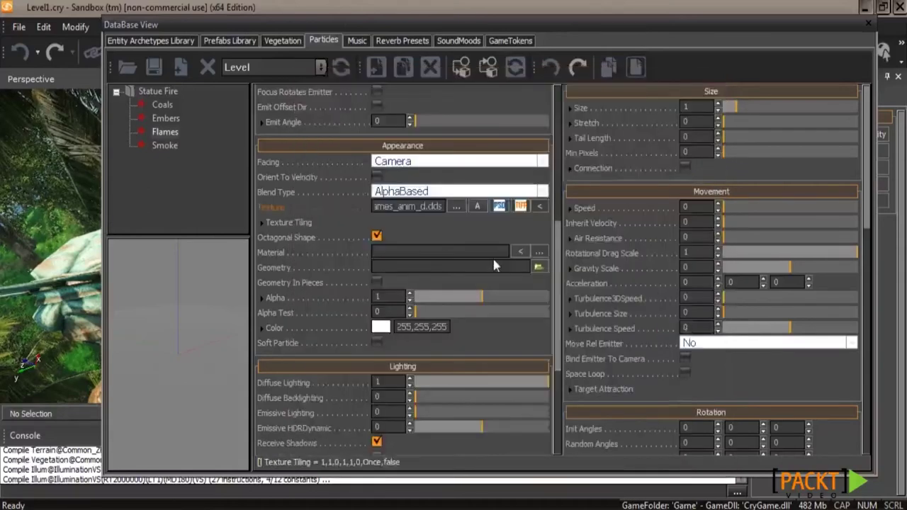
# Set Flames tiling to Tiles X 10, Tiles Y 8, First Tile 1 and Variant Count 80
pyautogui.moveTo(397, 205)
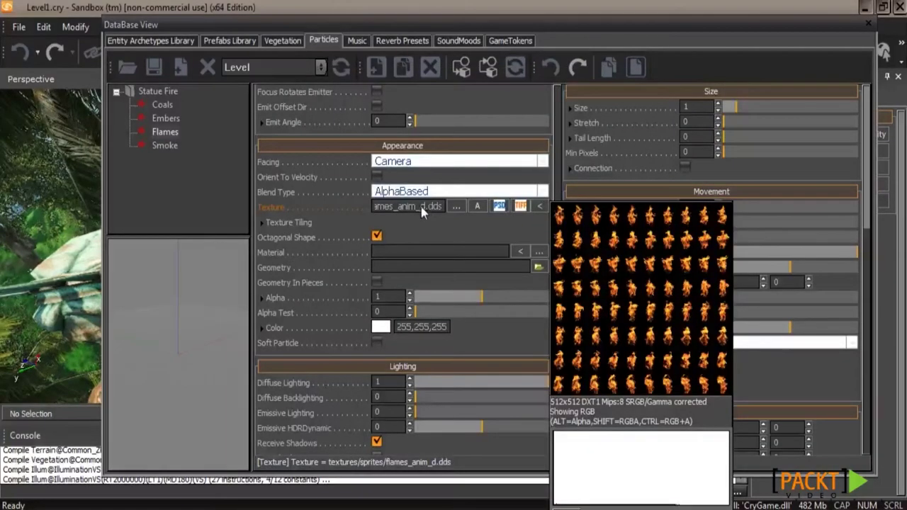
pyautogui.click(262, 223)
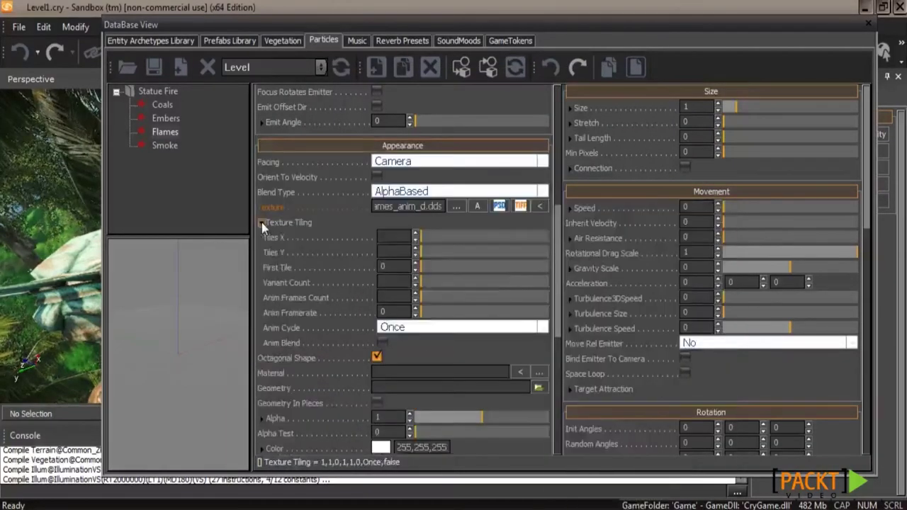
pyautogui.click(385, 238)
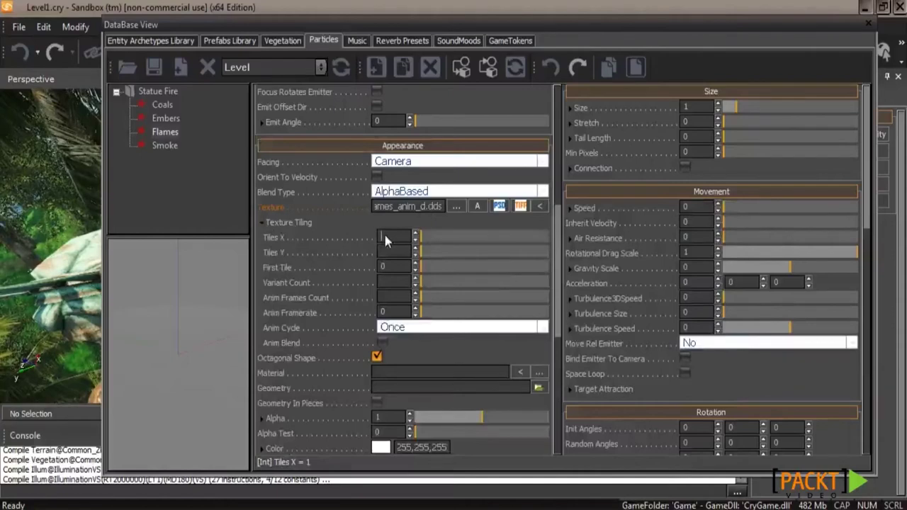
pyautogui.write('0')
pyautogui.click(393, 248)
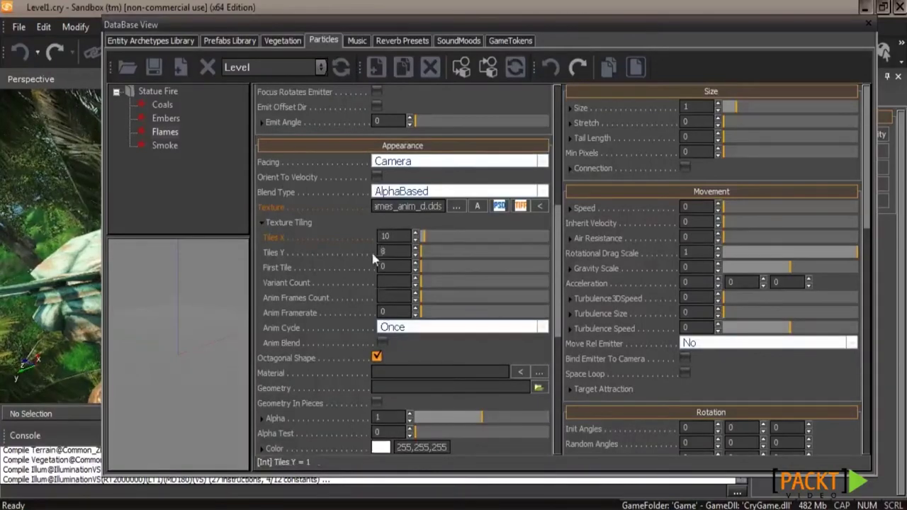
pyautogui.click(393, 266)
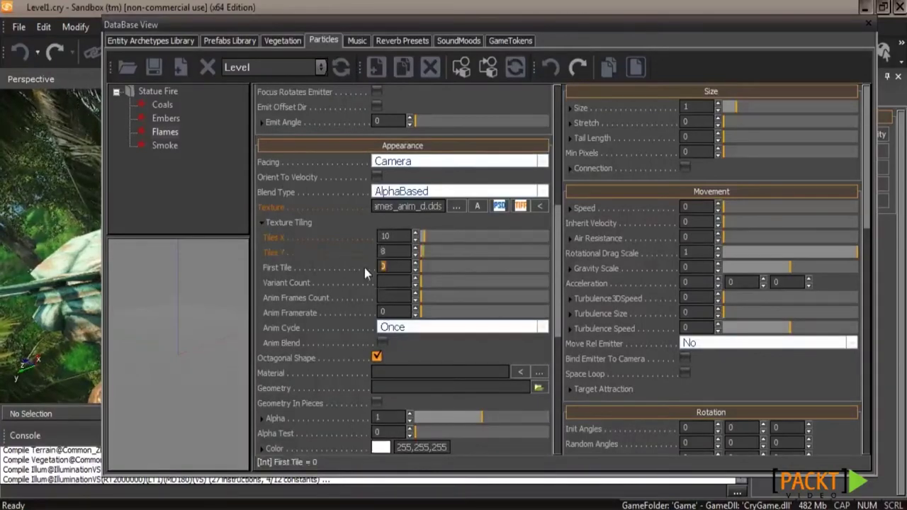
pyautogui.click(399, 282)
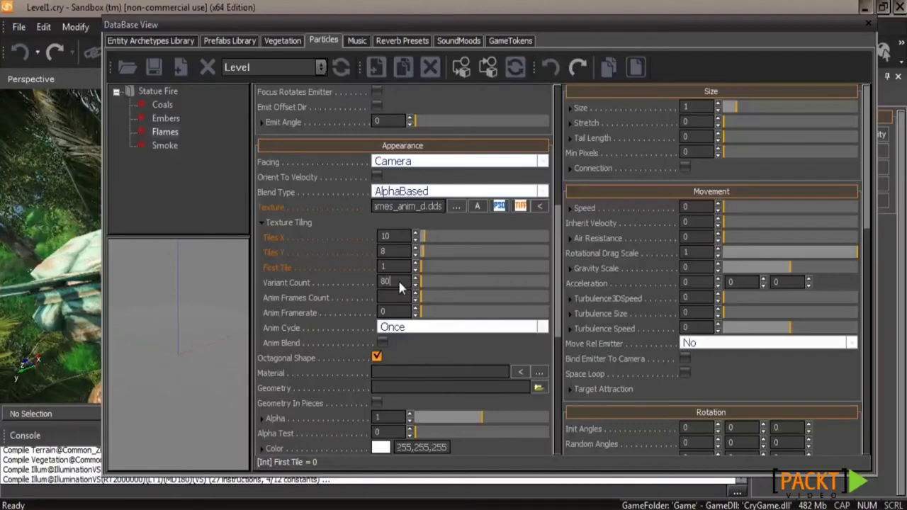
pyautogui.click(394, 297)
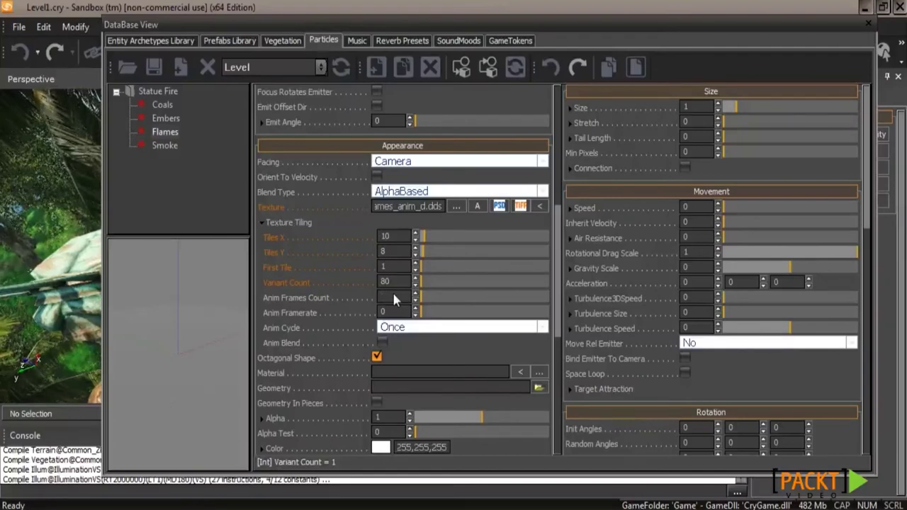
# Set 30 animation frames at 30 fps, looping, Anim Blend on, Octagonal Shape off, Blend Type AlphaBased
pyautogui.write('30')
pyautogui.press('Tab')
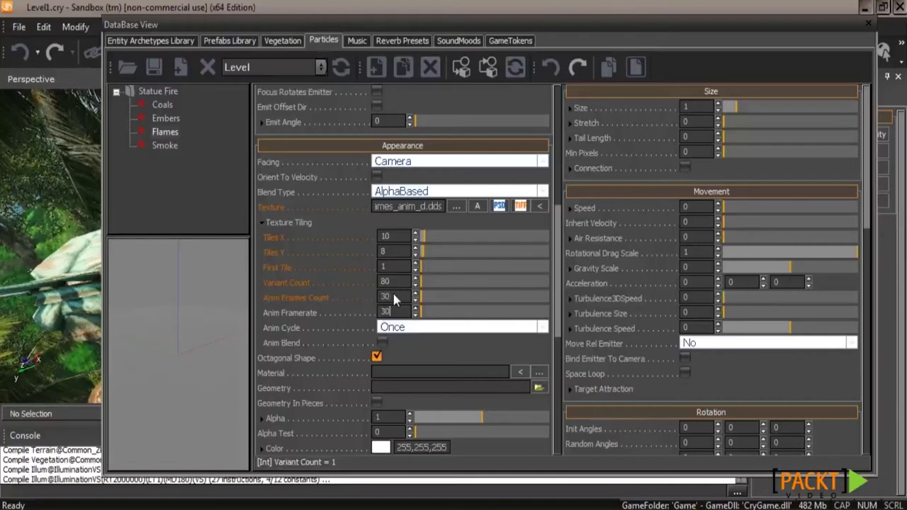
pyautogui.click(417, 326)
pyautogui.click(429, 329)
pyautogui.click(414, 356)
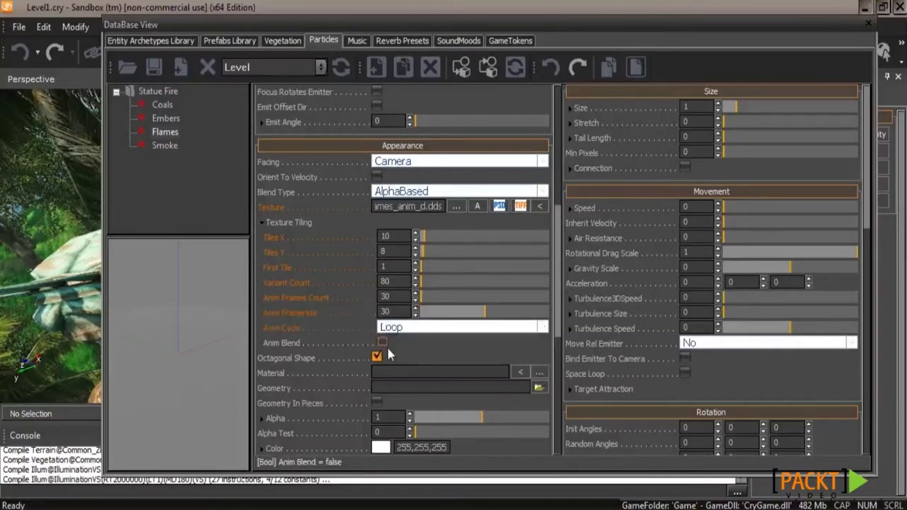
pyautogui.click(382, 343)
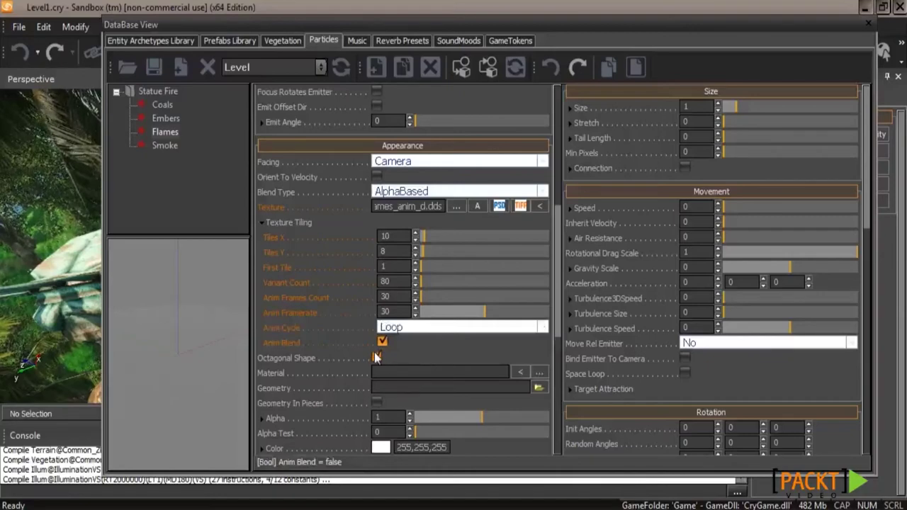
pyautogui.click(379, 357)
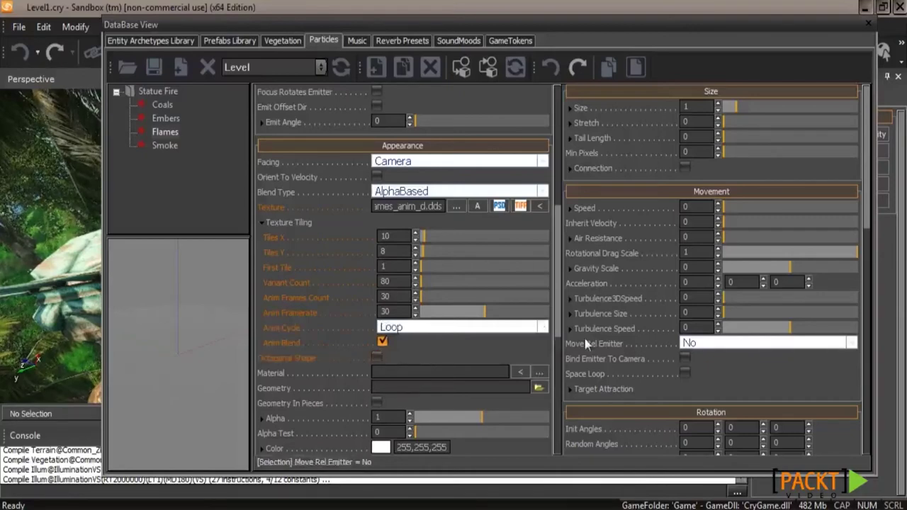
pyautogui.click(448, 193)
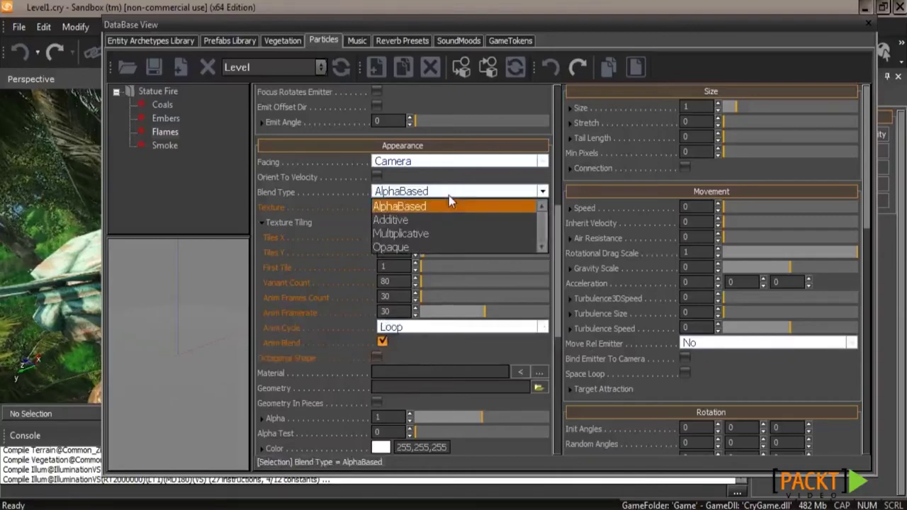
pyautogui.click(501, 164)
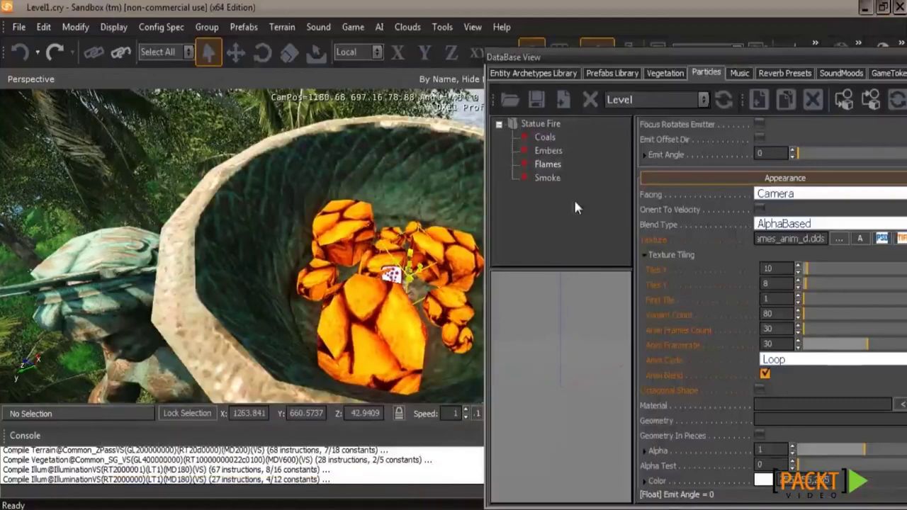
# Check Continuous on Flames, set Count 9 and Particle Life Time 3, then preview Flames
pyautogui.scroll(5, 744, 190)
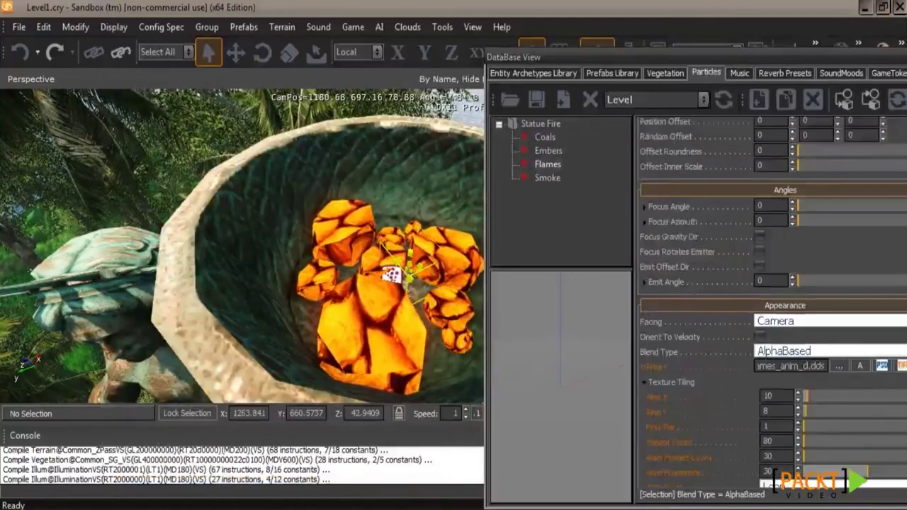
pyautogui.scroll(5, 865, 172)
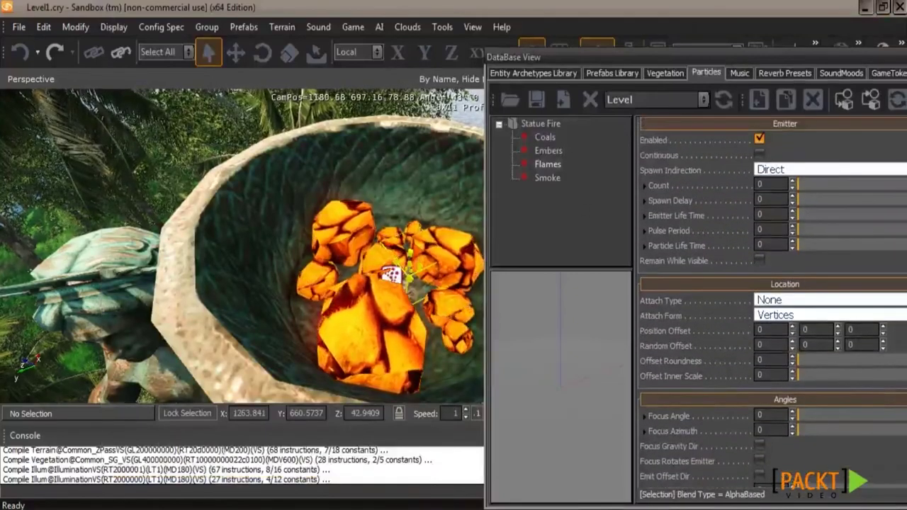
pyautogui.click(759, 154)
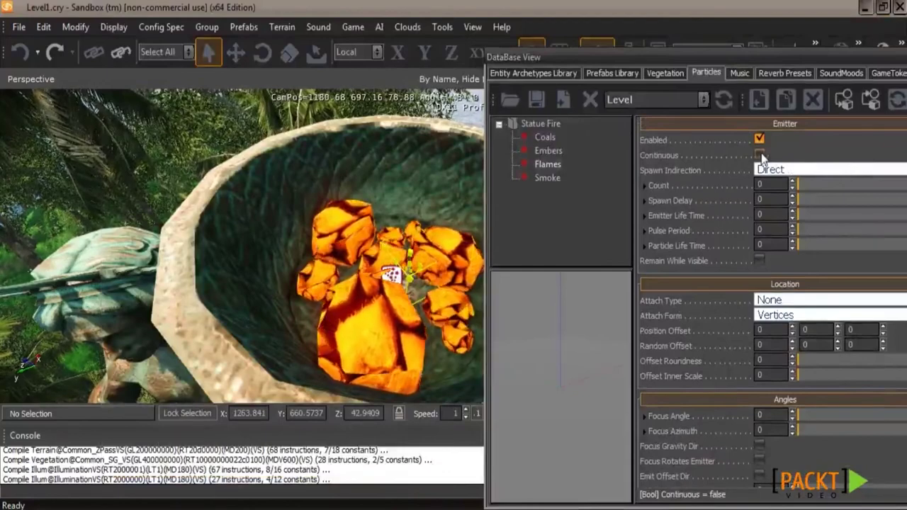
pyautogui.click(760, 184)
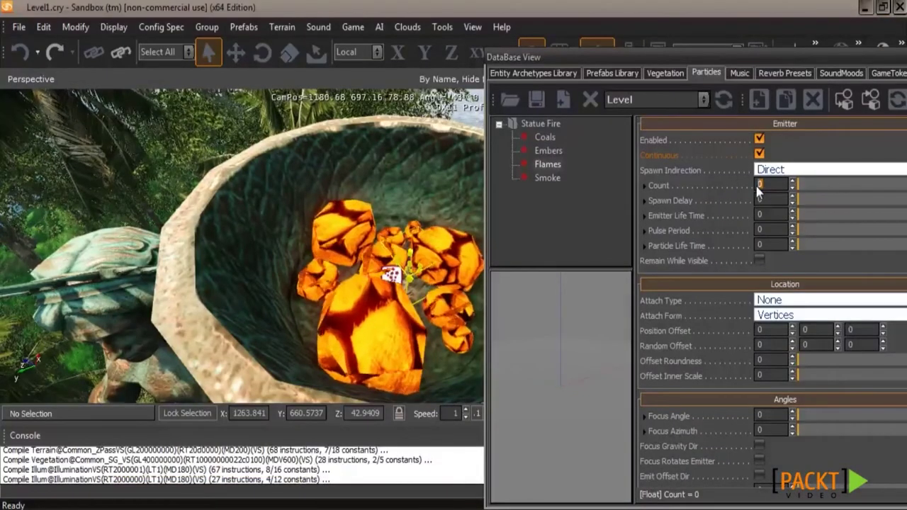
pyautogui.write('9')
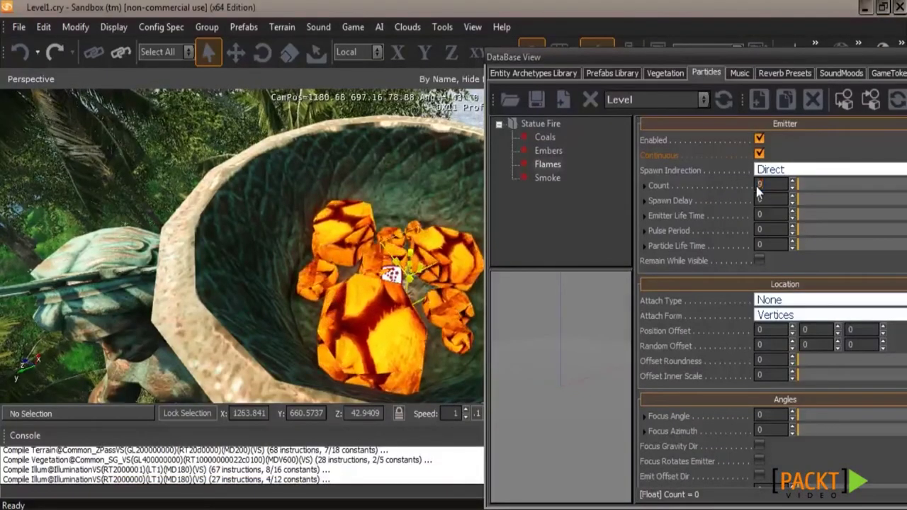
pyautogui.press('Return')
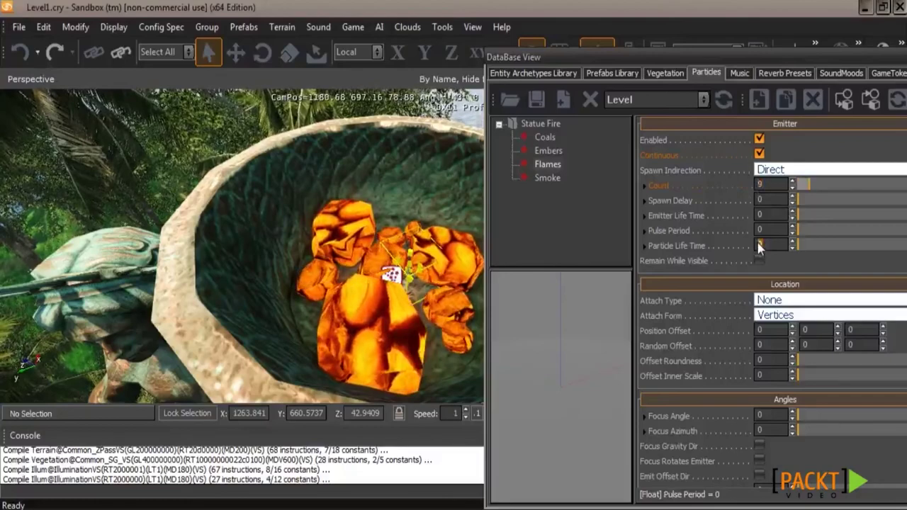
pyautogui.click(759, 246)
pyautogui.write('3')
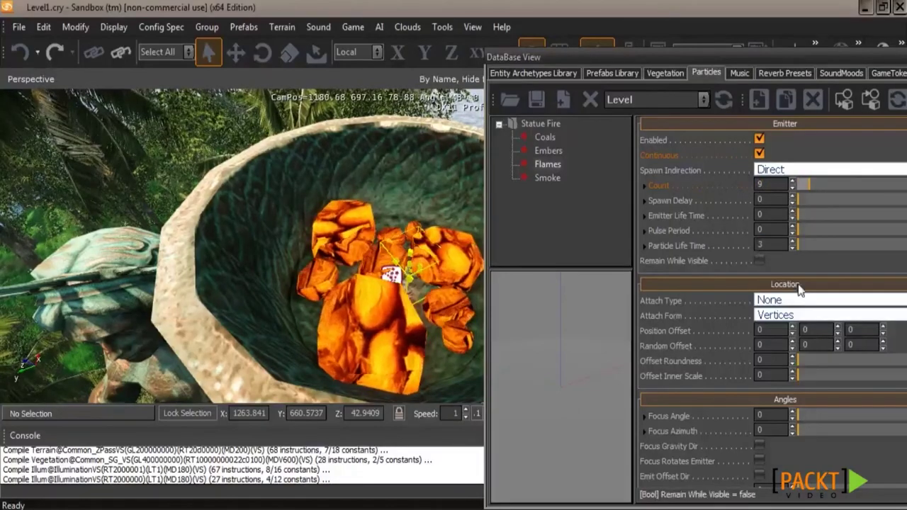
pyautogui.click(777, 229)
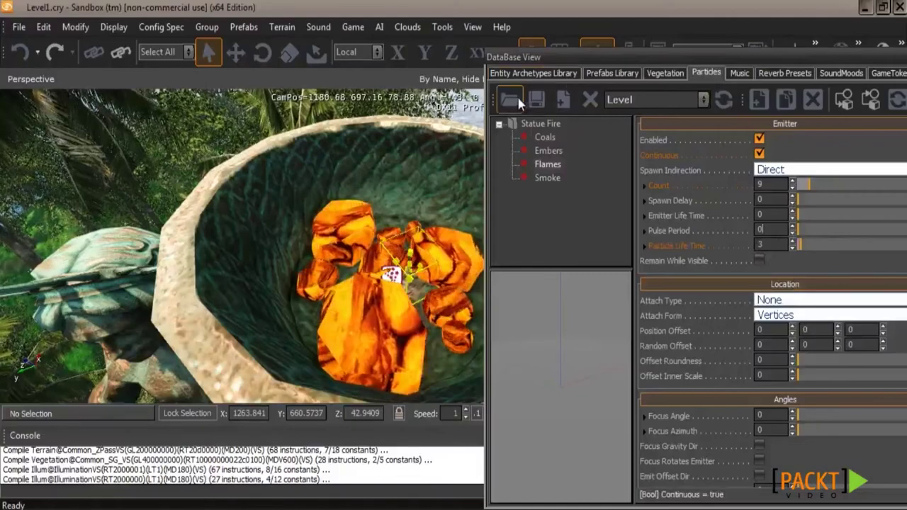
pyautogui.click(543, 164)
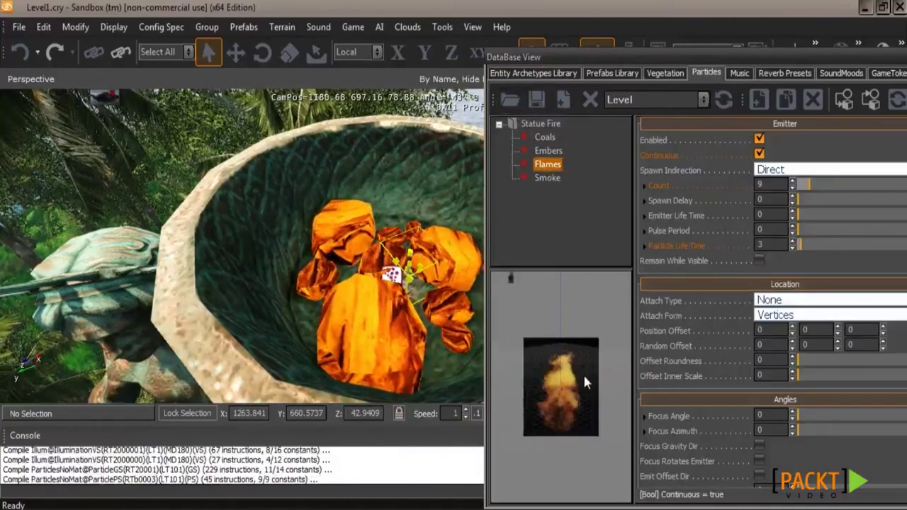
# Select the flame particle entity and move it up over the fire bowl's centre
pyautogui.keyDown('ctrl'); pyautogui.click(547, 178); pyautogui.keyUp('ctrl')
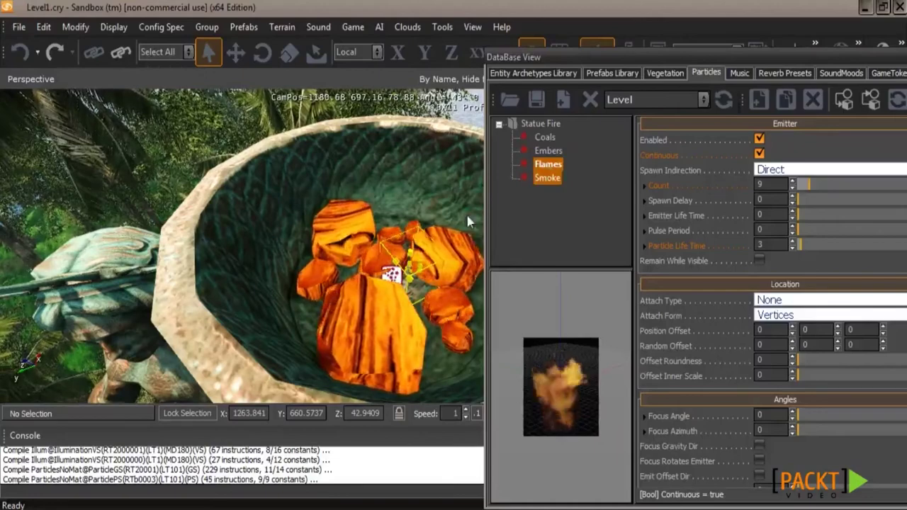
pyautogui.click(320, 289)
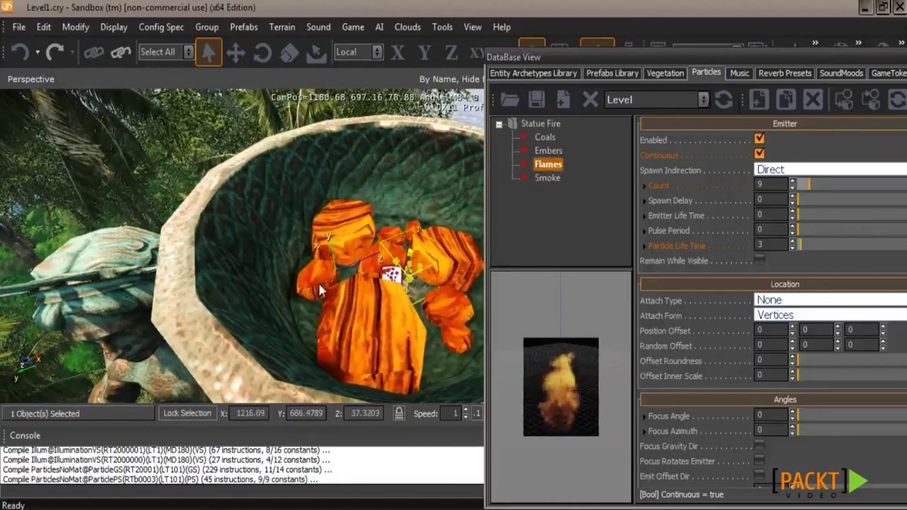
pyautogui.click(235, 52)
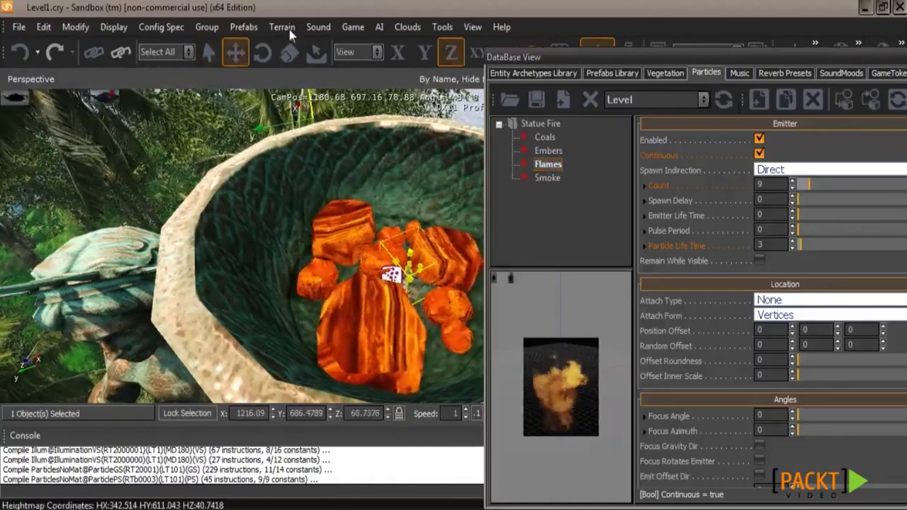
pyautogui.moveTo(400, 272); pyautogui.dragTo(166, 121)
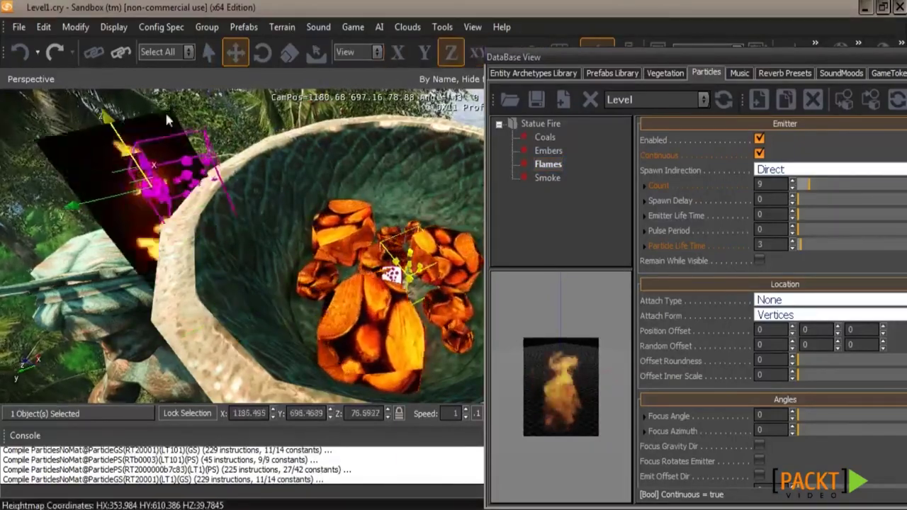
pyautogui.moveTo(166, 117); pyautogui.dragTo(165, 179, button='right')
pyautogui.moveTo(165, 180); pyautogui.dragTo(373, 336)
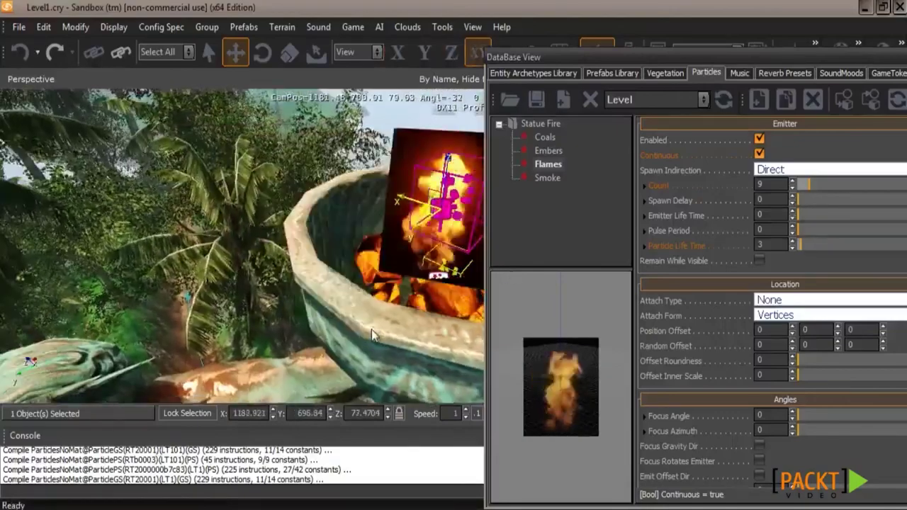
# Switch Flames to Additive blending, turn on Focus Rotates Emitter, and dock the settings window
pyautogui.scroll(-3, 371, 330)
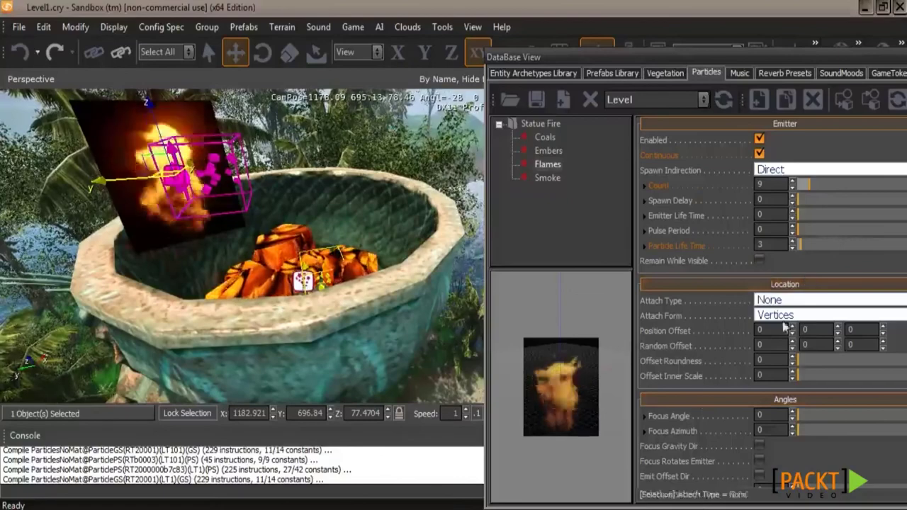
pyautogui.moveTo(711, 56); pyautogui.dragTo(519, 26)
pyautogui.scroll(-5, 748, 288)
pyautogui.click(649, 312)
pyautogui.click(648, 324)
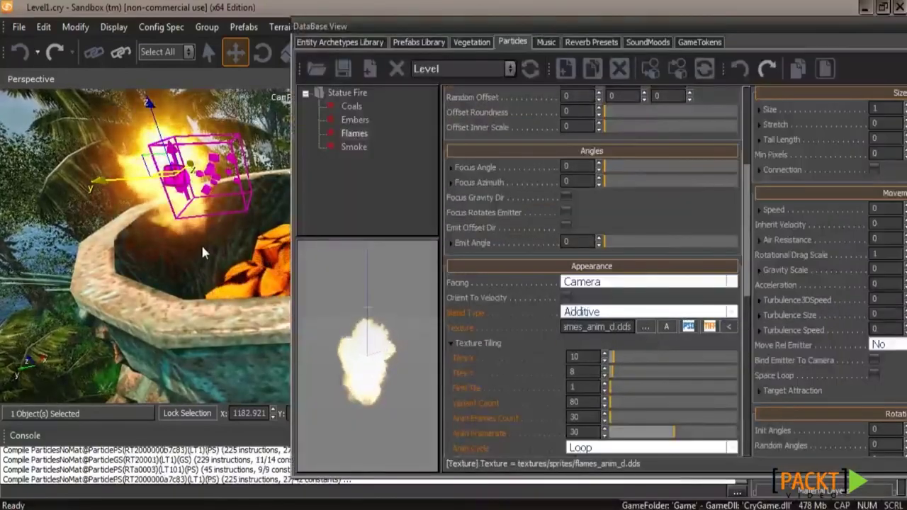
pyautogui.click(566, 212)
pyautogui.scroll(3, 588, 234)
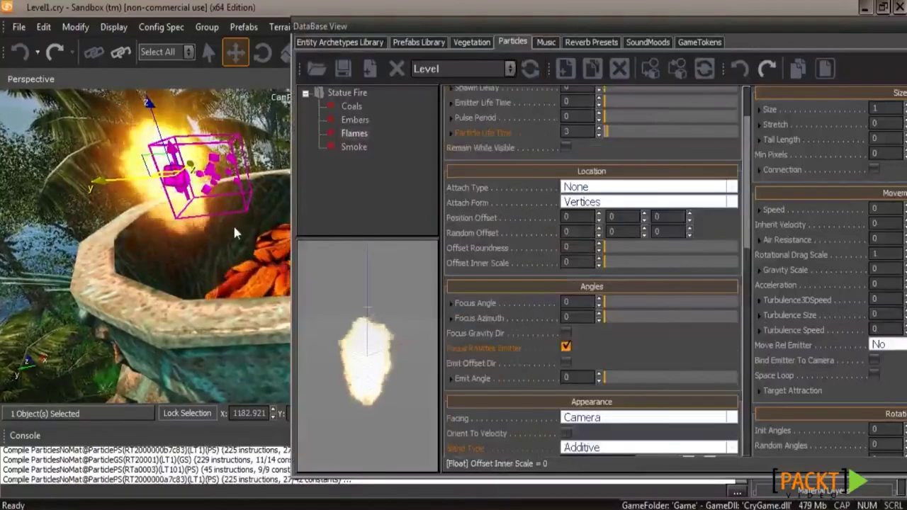
pyautogui.moveTo(468, 27); pyautogui.dragTo(681, 43)
# Lower the flame emitter into the bowl along Z and float the settings window aside
pyautogui.moveTo(458, 297); pyautogui.dragTo(363, 282, button='right')
pyautogui.press('2')
pyautogui.press('1')
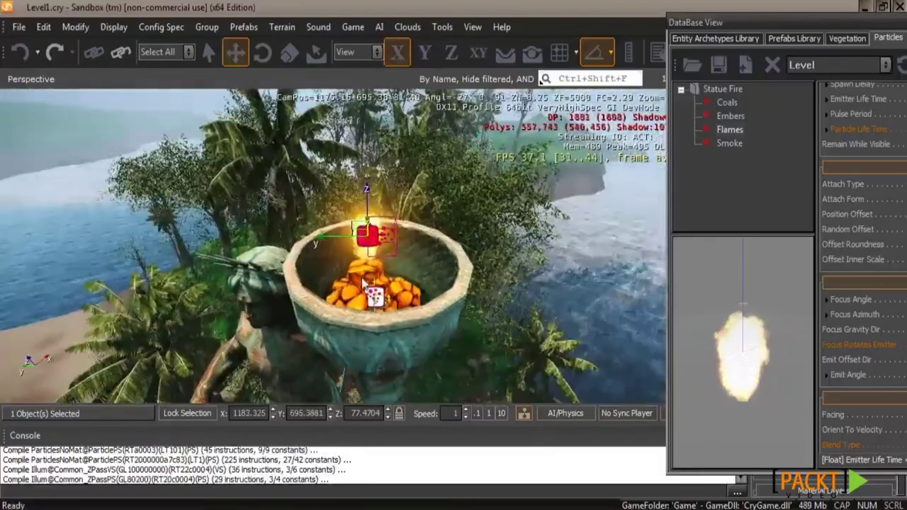
pyautogui.press('3')
pyautogui.moveTo(331, 238); pyautogui.dragTo(340, 264)
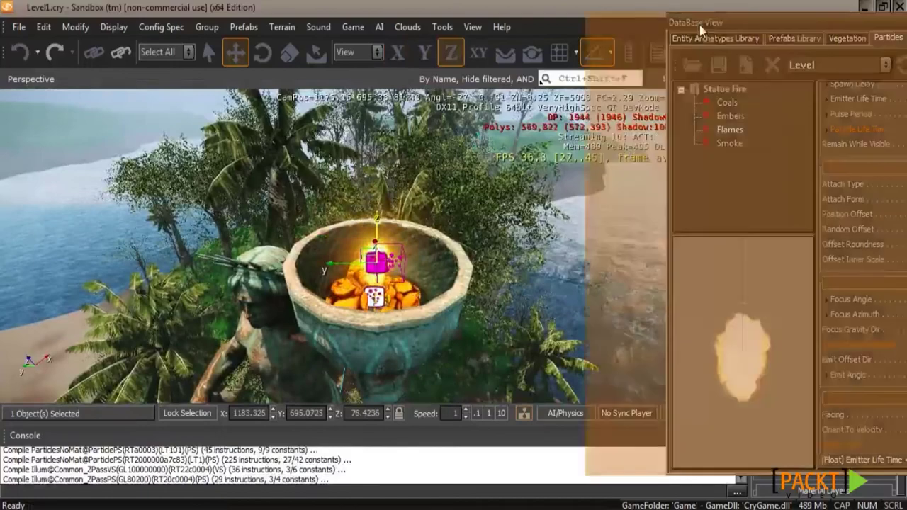
pyautogui.moveTo(699, 24); pyautogui.dragTo(425, 57)
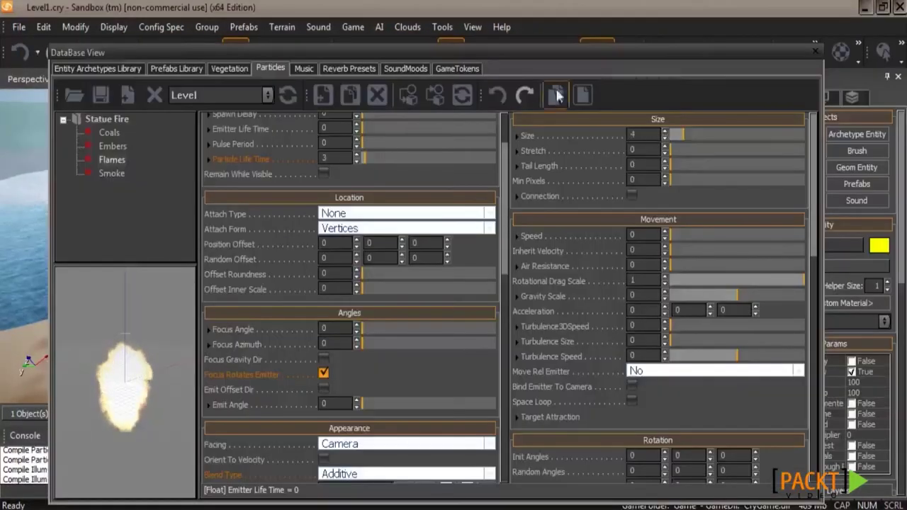
pyautogui.moveTo(461, 53); pyautogui.dragTo(876, 38)
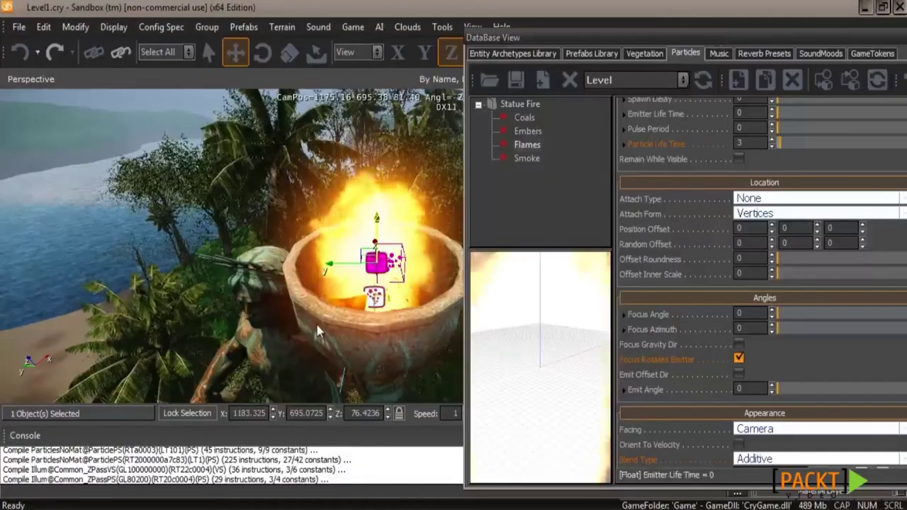
# Rearrange the particle settings window and inspect the Flames' extra size options
pyautogui.moveTo(621, 35); pyautogui.dragTo(317, 27)
pyautogui.scroll(3, 436, 170)
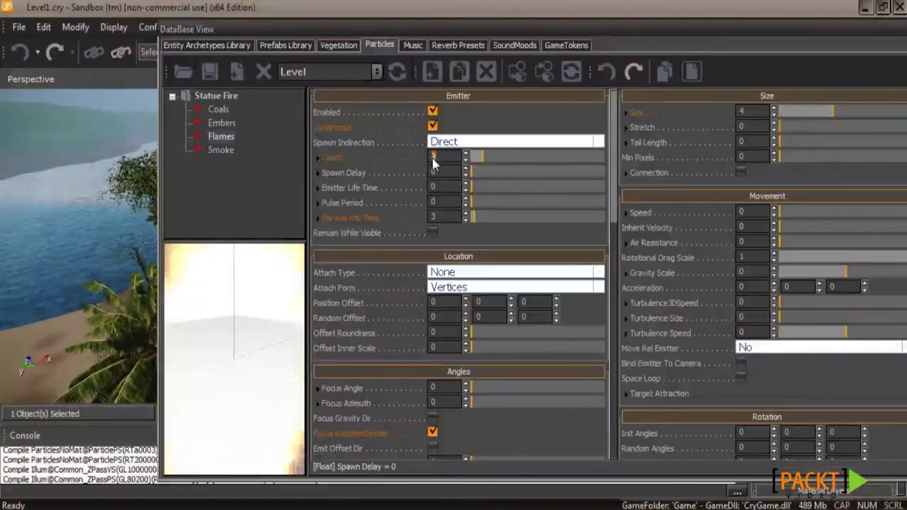
pyautogui.click(625, 126)
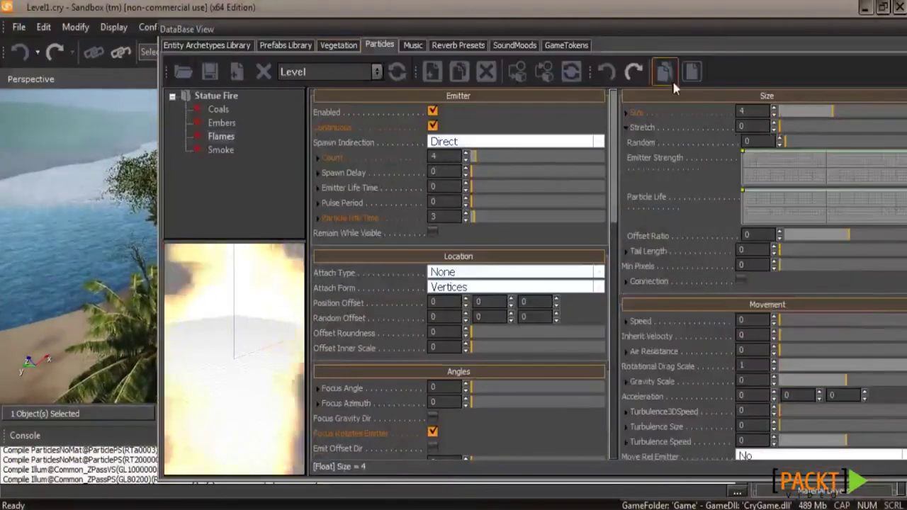
pyautogui.moveTo(667, 29); pyautogui.dragTo(566, 27)
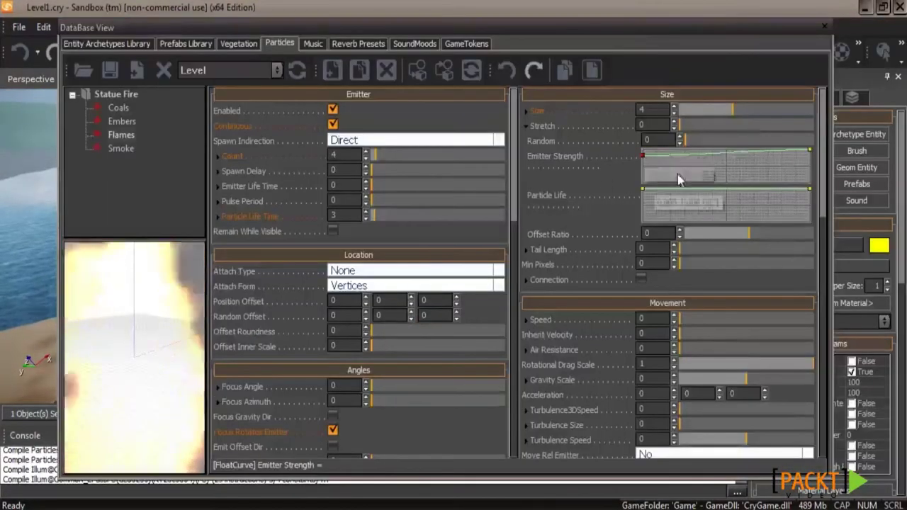
pyautogui.click(526, 125)
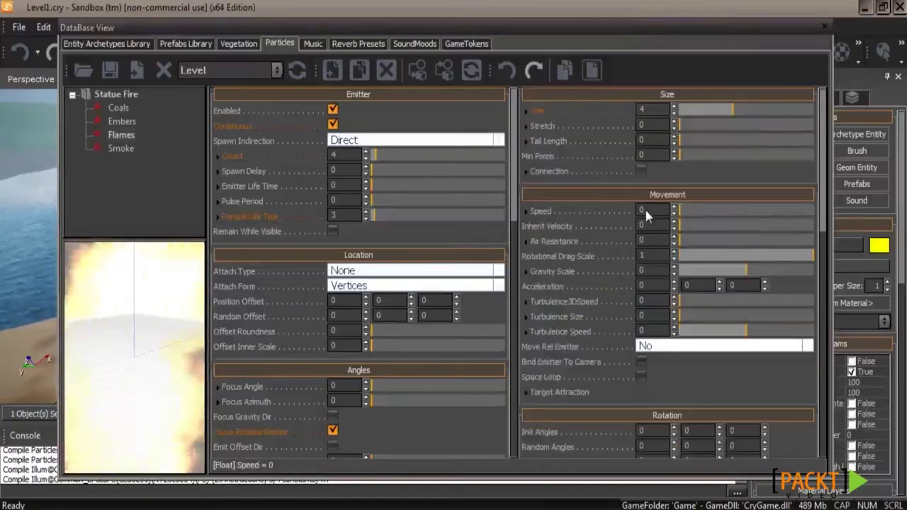
pyautogui.moveTo(154, 42); pyautogui.dragTo(580, 41)
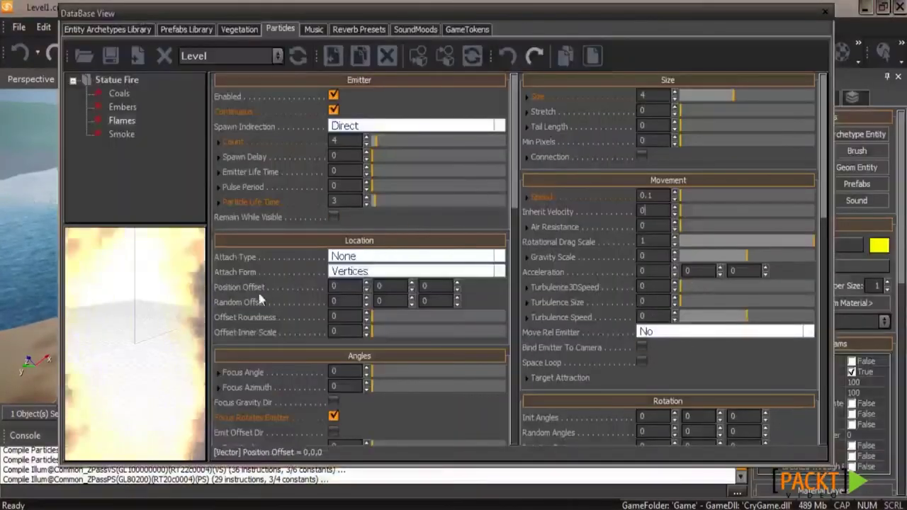
# Try a Flames random offset of 2 while viewing the bowl from above
pyautogui.click(367, 298)
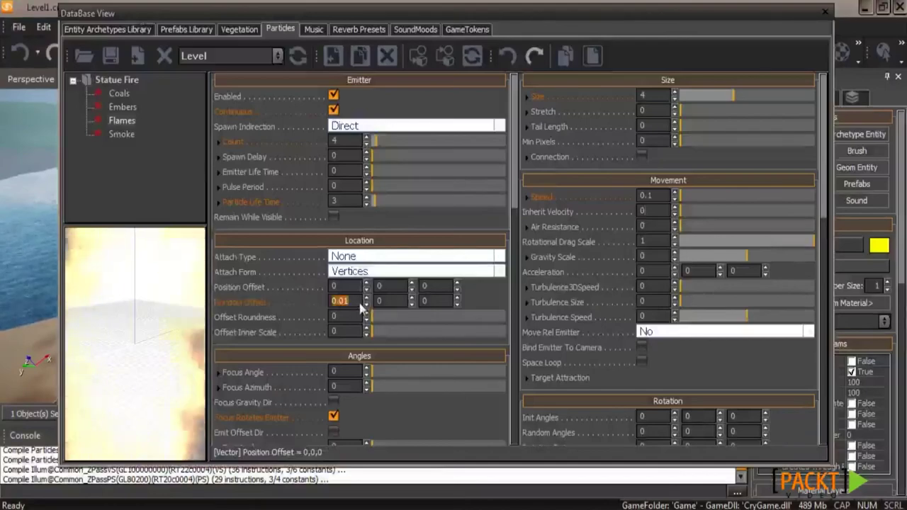
pyautogui.press('Tab')
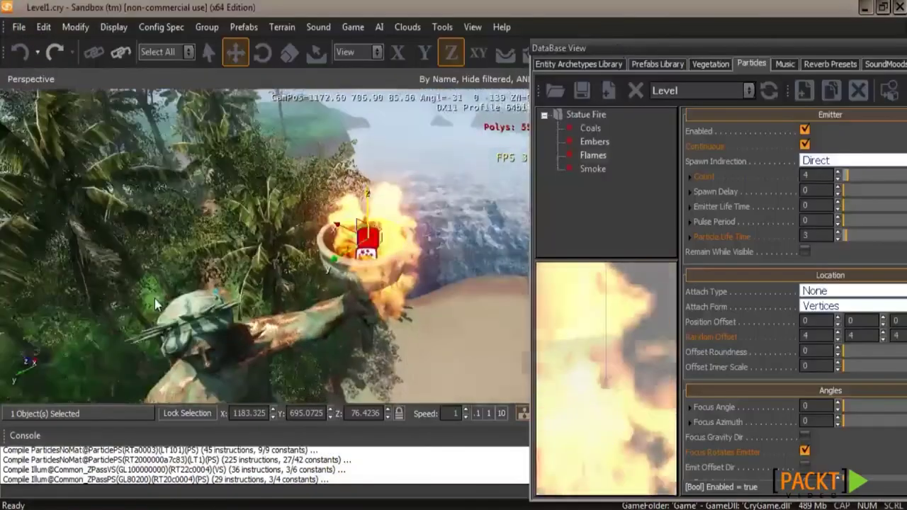
pyautogui.moveTo(154, 298); pyautogui.dragTo(298, 283, button='right')
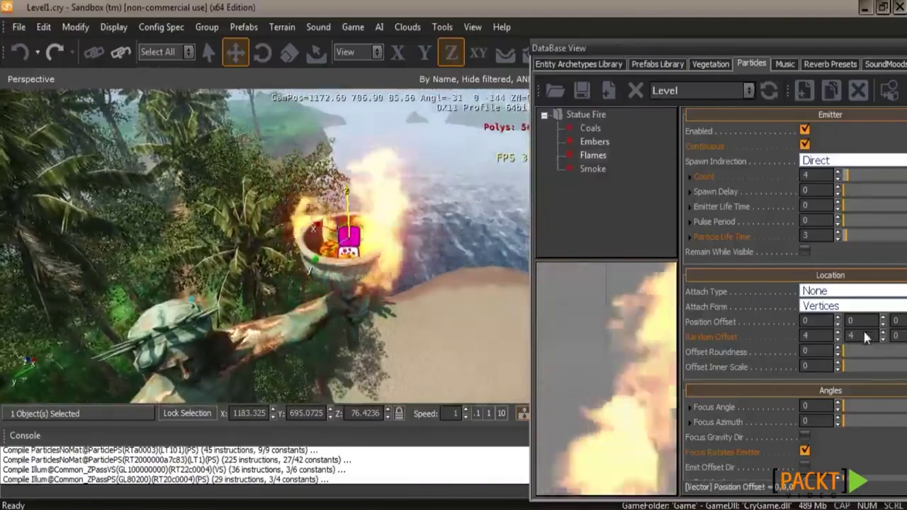
pyautogui.click(863, 328)
pyautogui.write('2')
pyautogui.click(821, 348)
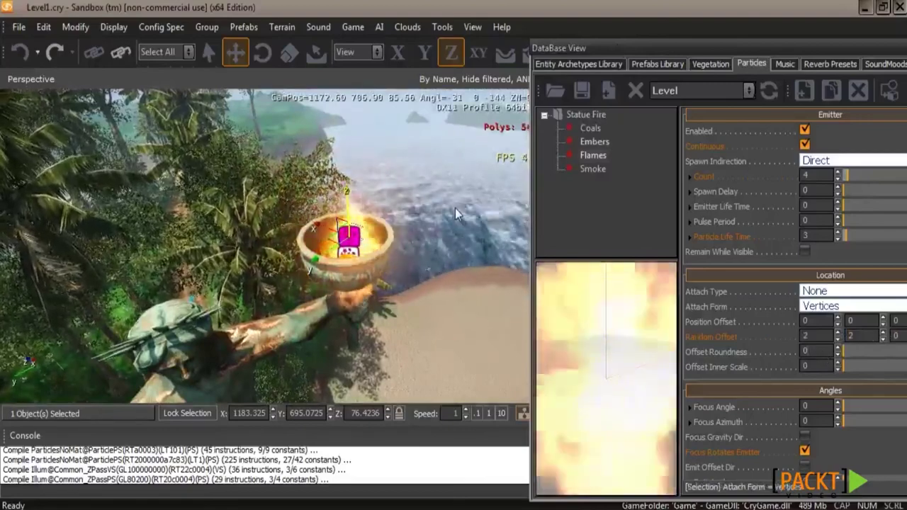
# Lift the fire emitter slightly and set the random offset's second value to 0
pyautogui.moveTo(349, 190); pyautogui.dragTo(356, 166)
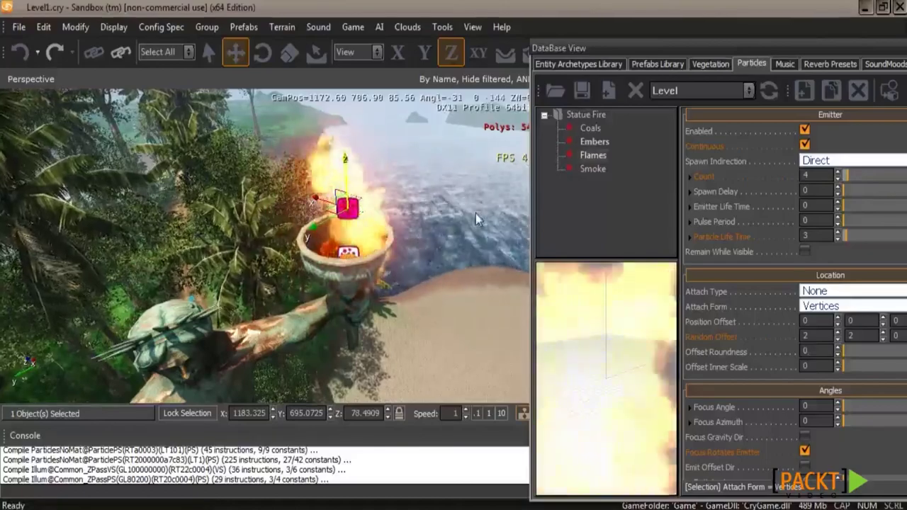
pyautogui.moveTo(455, 224); pyautogui.dragTo(429, 223, button='right')
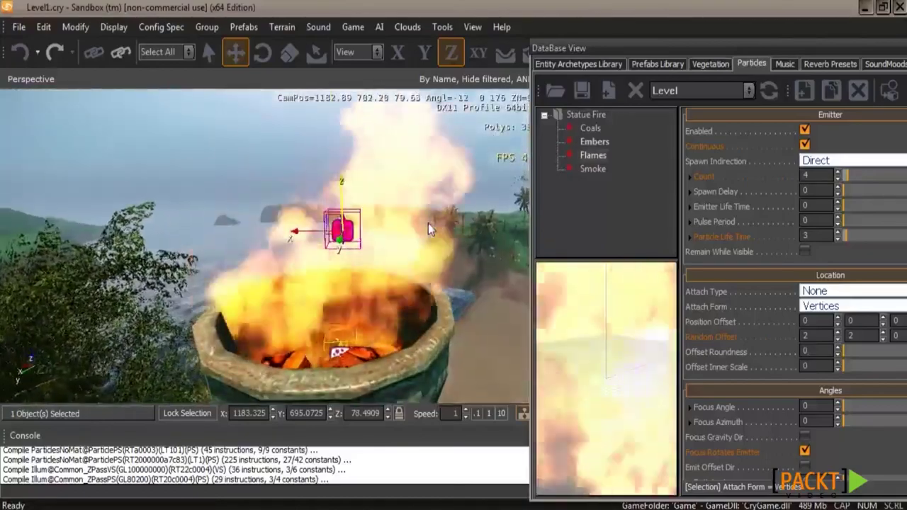
pyautogui.scroll(-3, 428, 224)
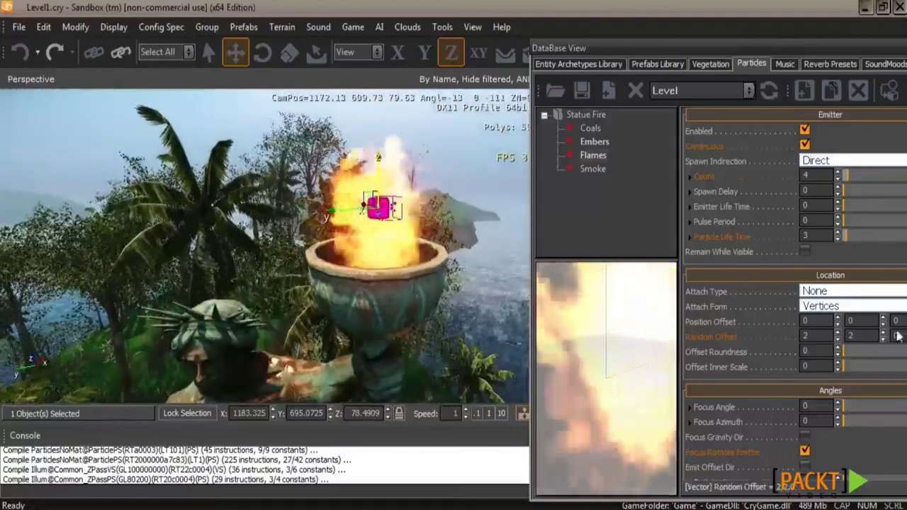
pyautogui.click(862, 335)
pyautogui.write('0')
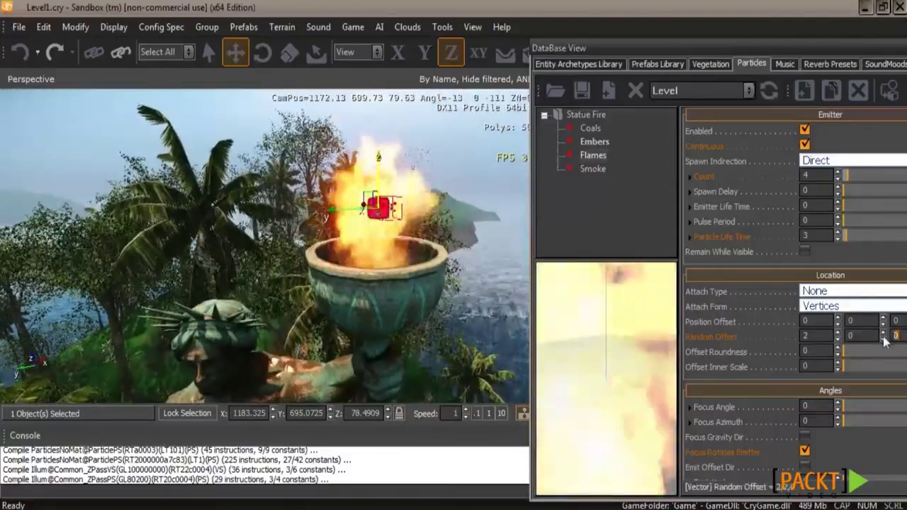
pyautogui.moveTo(529, 308); pyautogui.dragTo(522, 306, button='right')
# Set the random offset's first and third values to 1.5
pyautogui.click(895, 336)
pyautogui.write('1.5')
pyautogui.click(798, 334)
pyautogui.write('1.5')
pyautogui.click(855, 340)
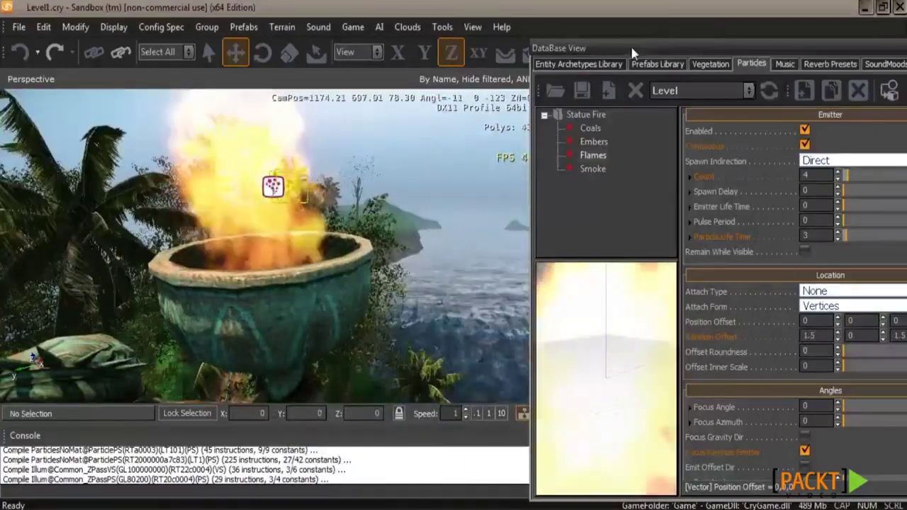
pyautogui.moveTo(567, 48); pyautogui.dragTo(621, 37)
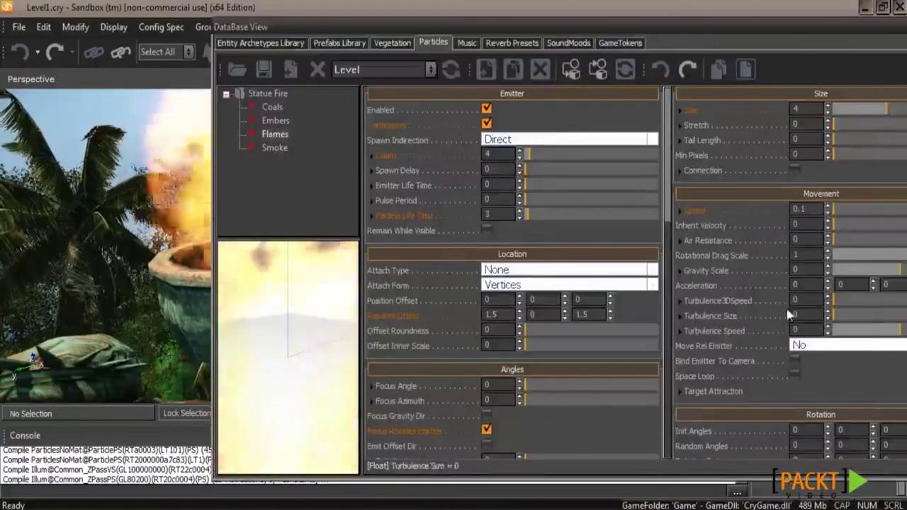
# Expand the Flames Size options and raise the Alpha life curve so it peaks mid-life
pyautogui.moveTo(723, 27); pyautogui.dragTo(626, 28)
pyautogui.click(584, 112)
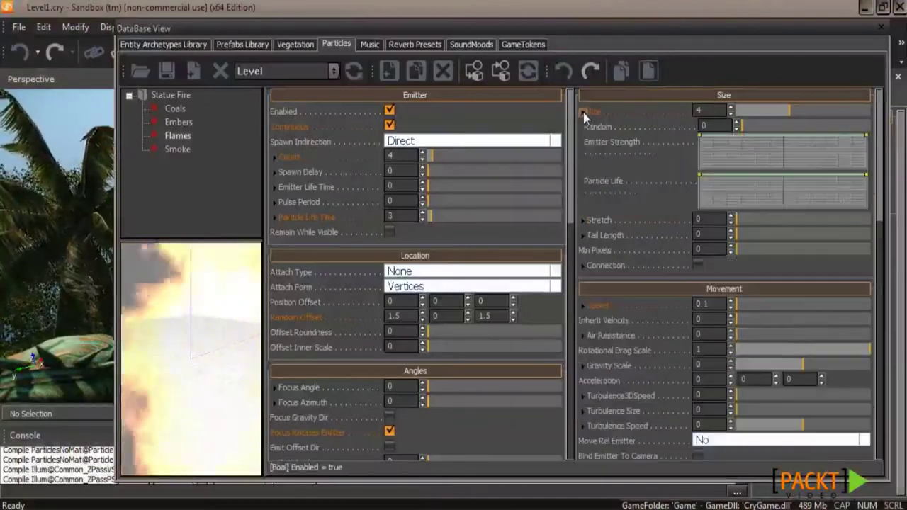
pyautogui.moveTo(228, 29); pyautogui.dragTo(619, 34)
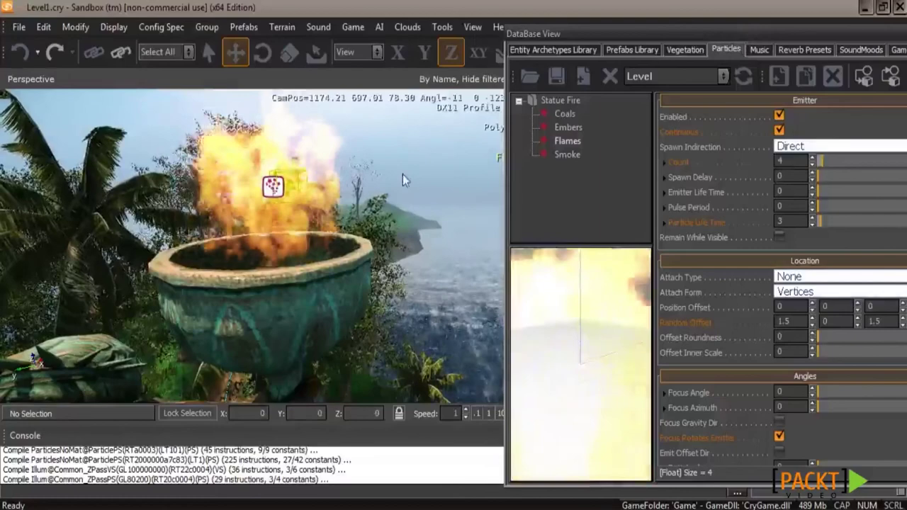
pyautogui.moveTo(567, 33); pyautogui.dragTo(261, 15)
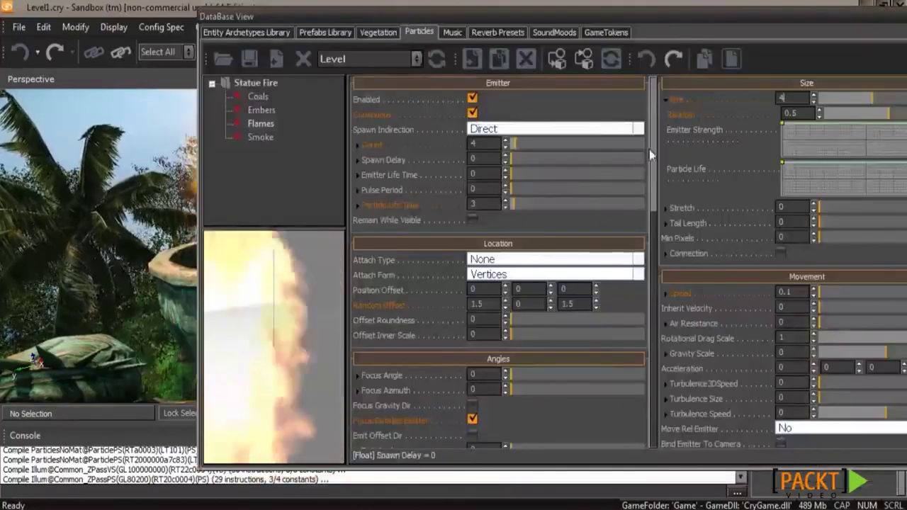
pyautogui.scroll(-10, 651, 154)
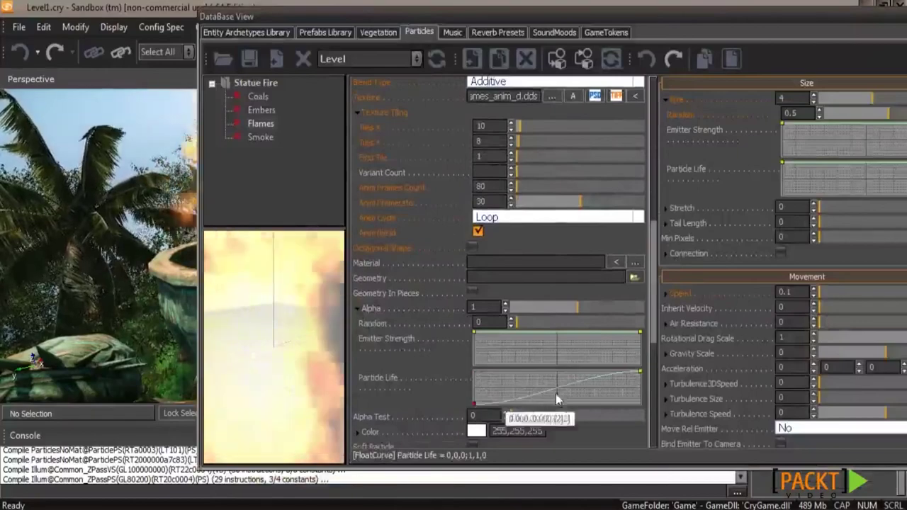
pyautogui.moveTo(557, 383); pyautogui.dragTo(558, 370)
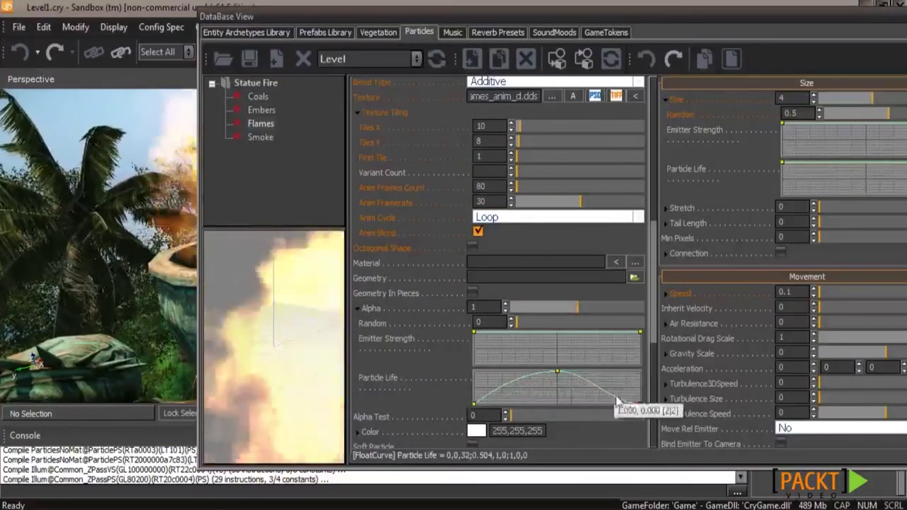
pyautogui.moveTo(343, 18); pyautogui.dragTo(769, 30)
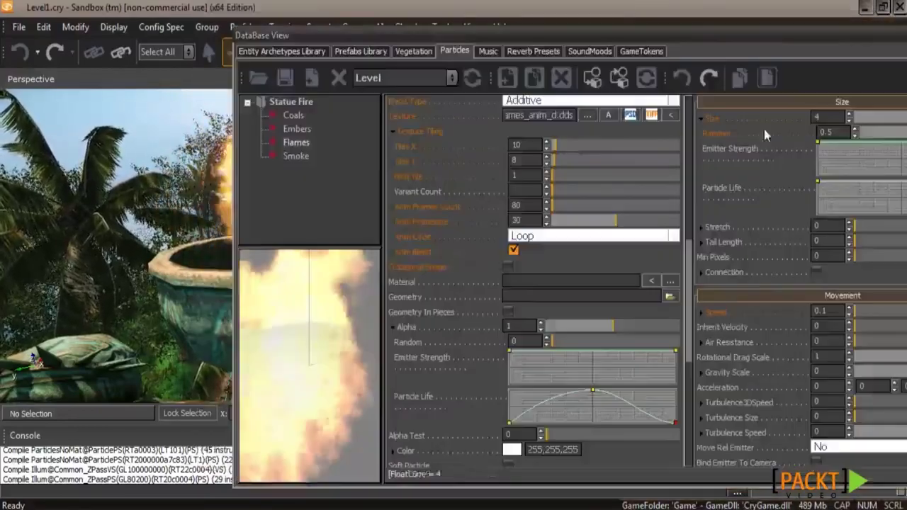
# Set the Flames speed to 0.3 and check the fire in the viewport
pyautogui.click(700, 118)
pyautogui.doubleClick(826, 218)
pyautogui.write('0.3')
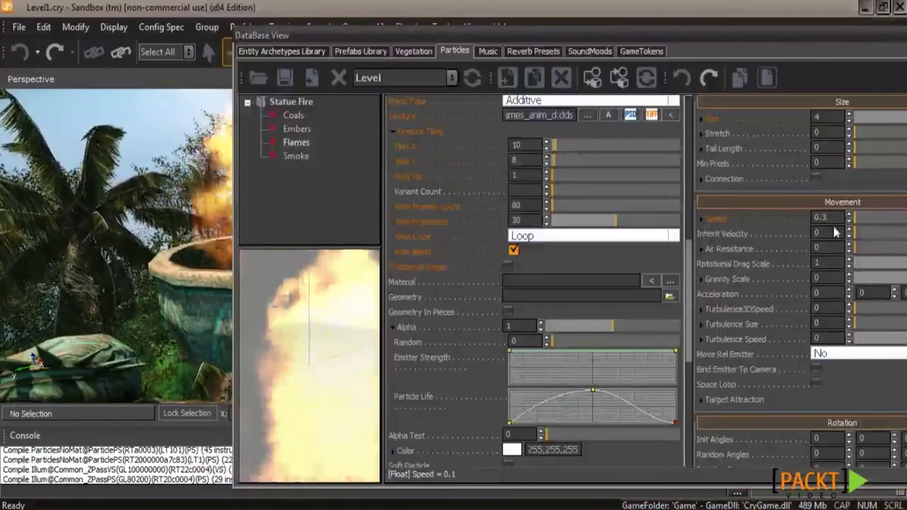
pyautogui.moveTo(268, 35); pyautogui.dragTo(560, 30)
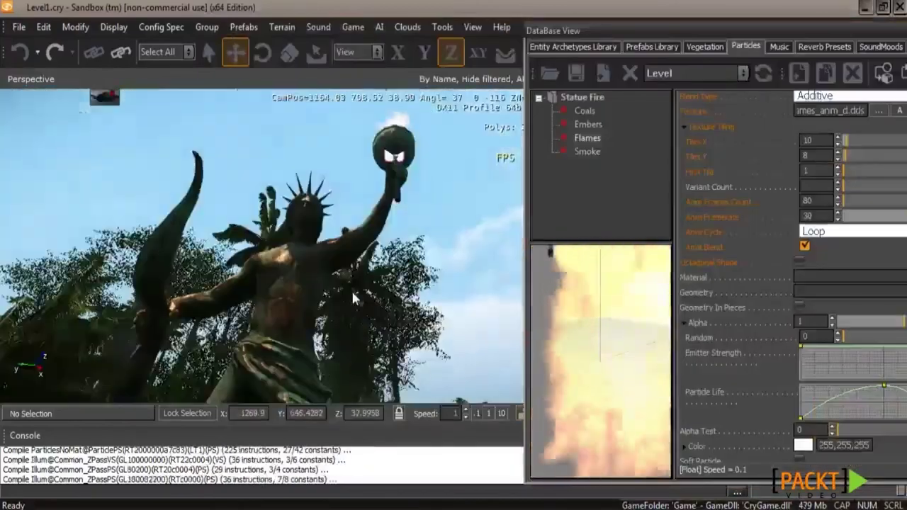
pyautogui.moveTo(350, 289)
pyautogui.mouseDown(button='right')
pyautogui.moveTo(337, 331)
pyautogui.moveTo(352, 292)
pyautogui.mouseUp(button='right')
pyautogui.moveTo(560, 30); pyautogui.dragTo(142, 35)
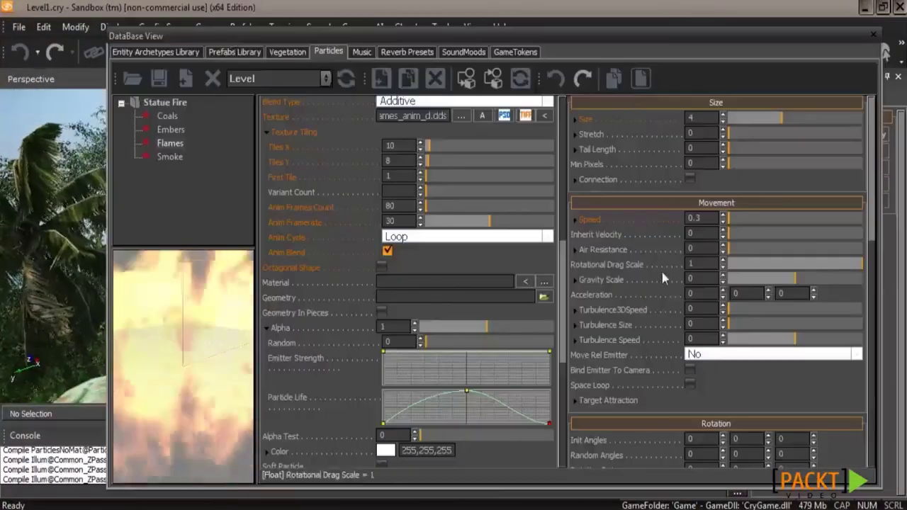
# Collapse the alpha curve options and edit the Flames' middle Acceleration value
pyautogui.moveTo(873, 234); pyautogui.dragTo(883, 147)
pyautogui.click(773, 257)
pyautogui.click(324, 323)
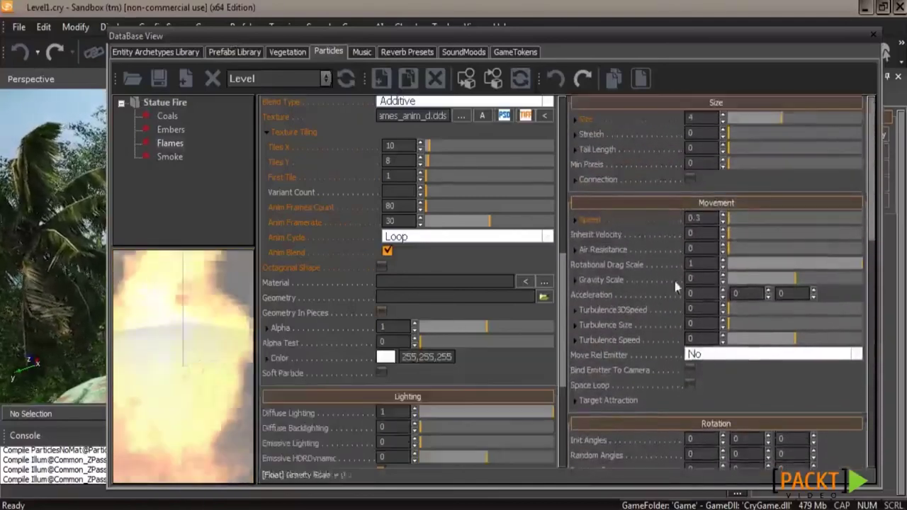
pyautogui.moveTo(573, 277); pyautogui.dragTo(573, 347)
pyautogui.scroll(10, 567, 387)
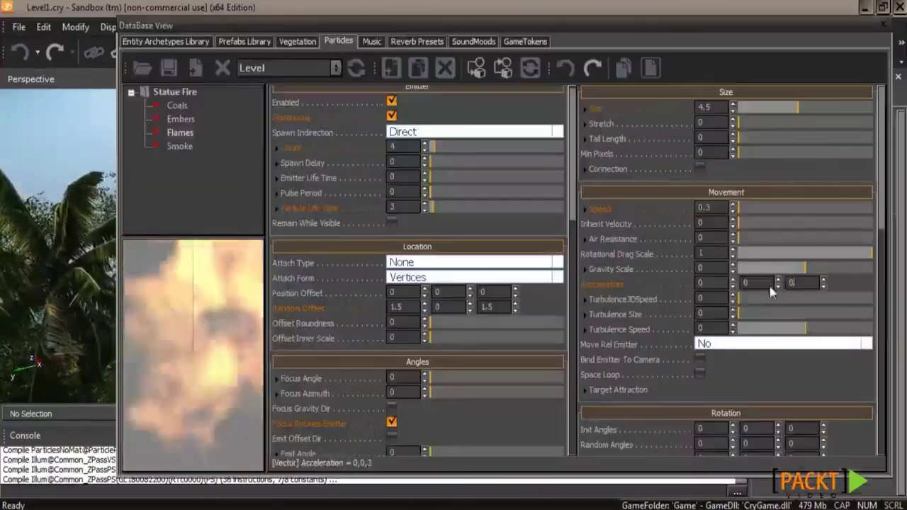
pyautogui.click(755, 282)
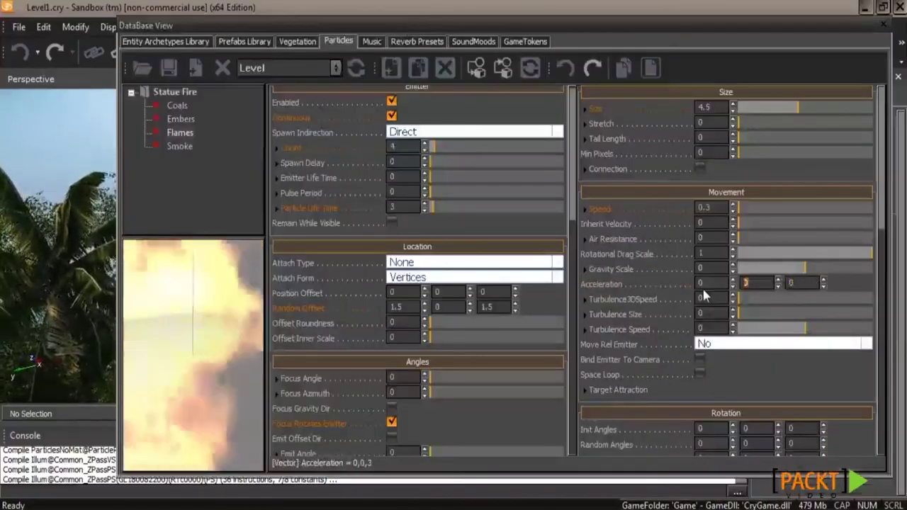
# Set the middle Acceleration value to 2 and raise the Flames Count to 6
pyautogui.write('2')
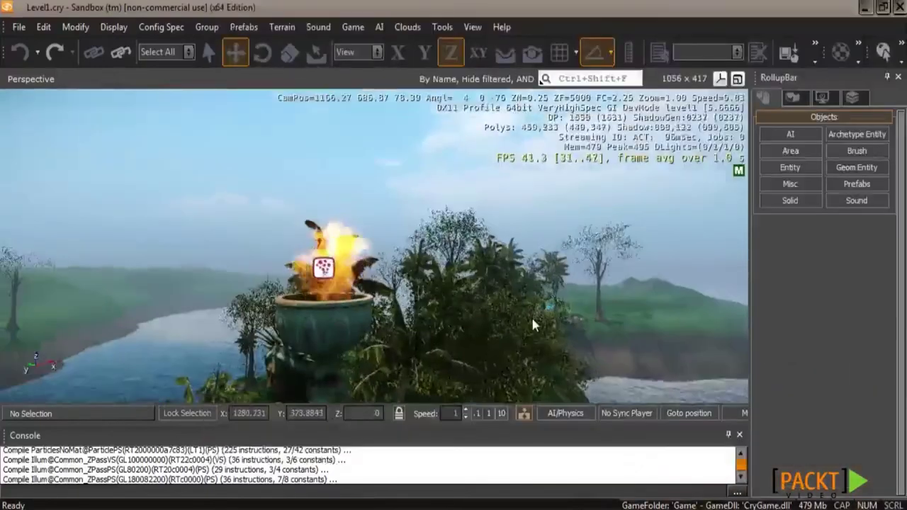
pyautogui.moveTo(533, 325); pyautogui.dragTo(591, 272, button='right')
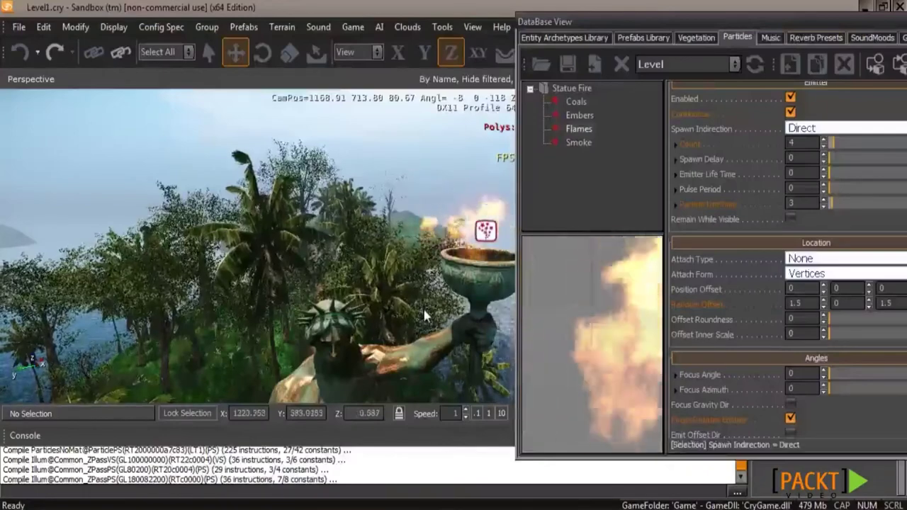
pyautogui.click(792, 143)
pyautogui.write('6')
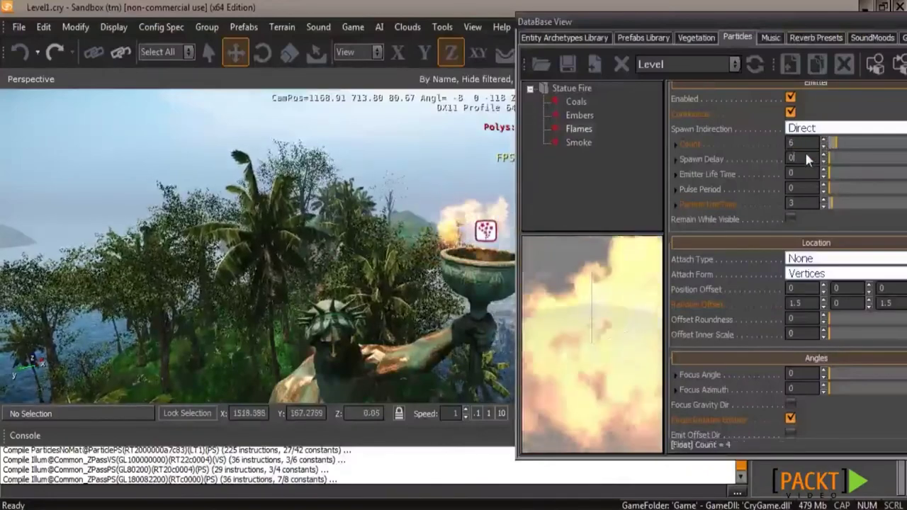
pyautogui.press('Tab')
# Dock the database to check the flames at the brazier, then select the Smoke emitter
pyautogui.moveTo(797, 28); pyautogui.dragTo(370, 39)
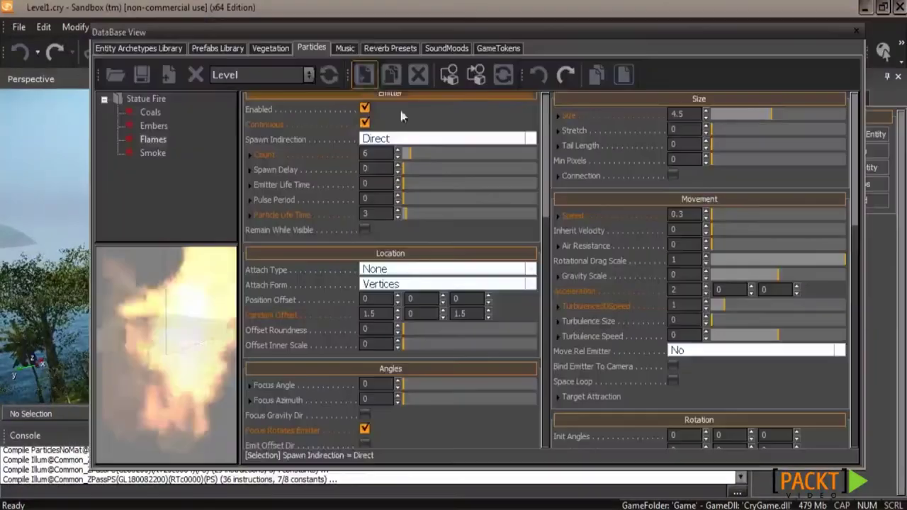
pyautogui.moveTo(709, 32); pyautogui.dragTo(883, 78)
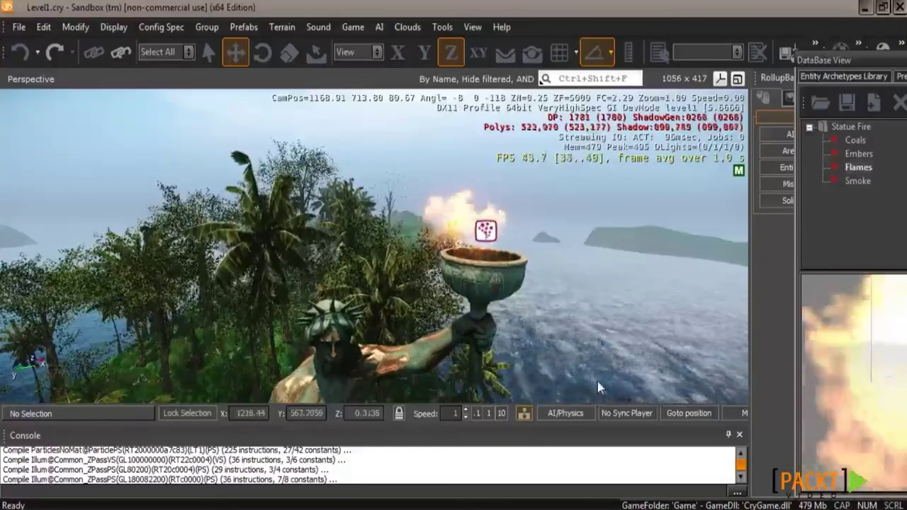
pyautogui.moveTo(540, 279); pyautogui.dragTo(567, 299, button='right')
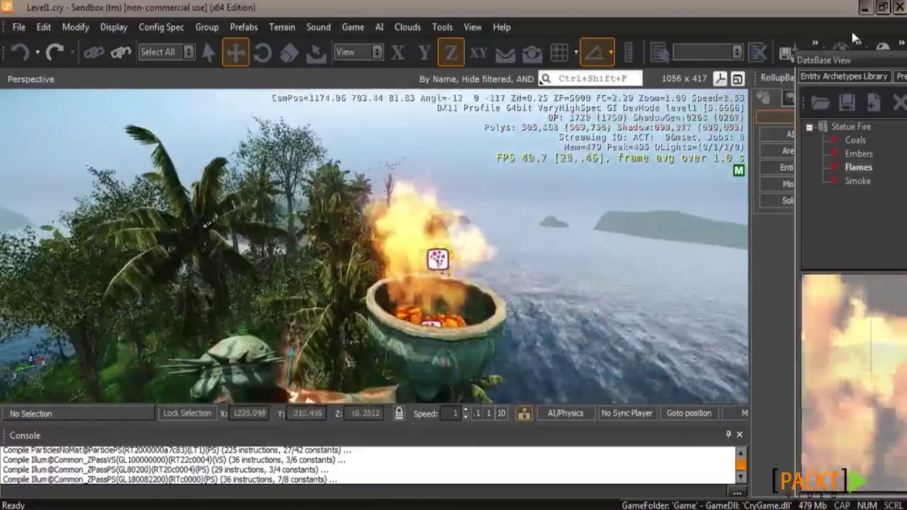
pyautogui.doubleClick(871, 55)
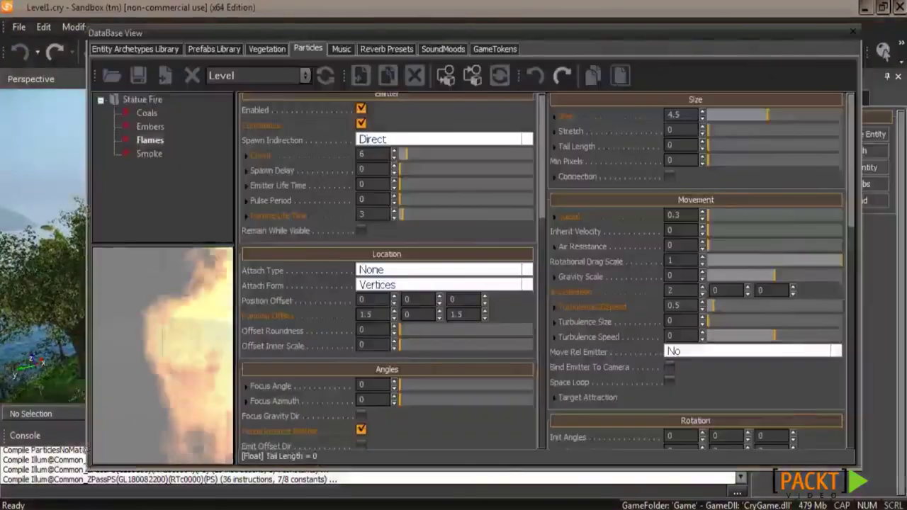
pyautogui.click(149, 126)
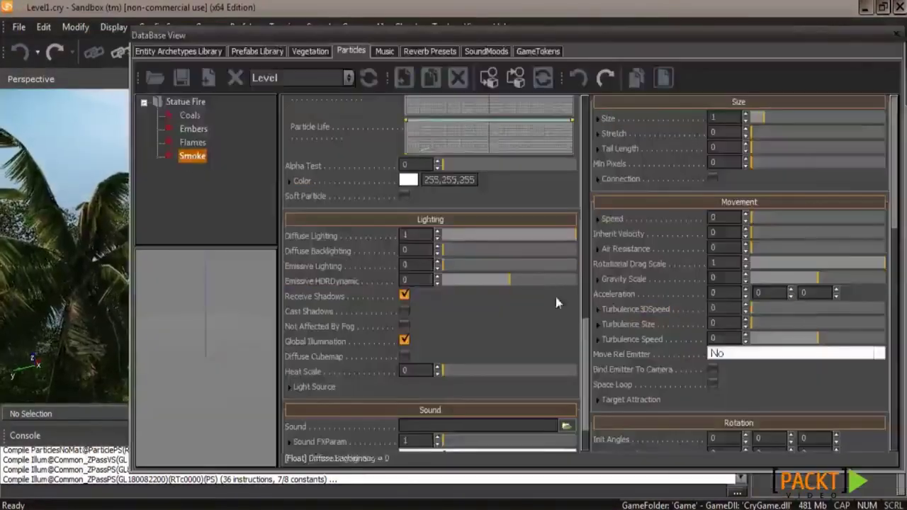
pyautogui.scroll(8, 556, 303)
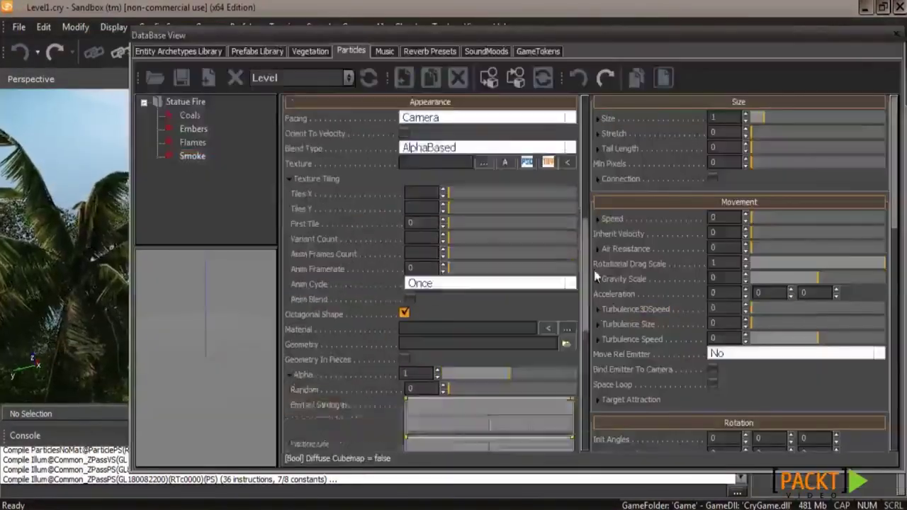
# Apply the smoke_animated_a texture to the Smoke emitter and enter its movement speed
pyautogui.click(566, 201)
pyautogui.moveTo(348, 305); pyautogui.dragTo(516, 305)
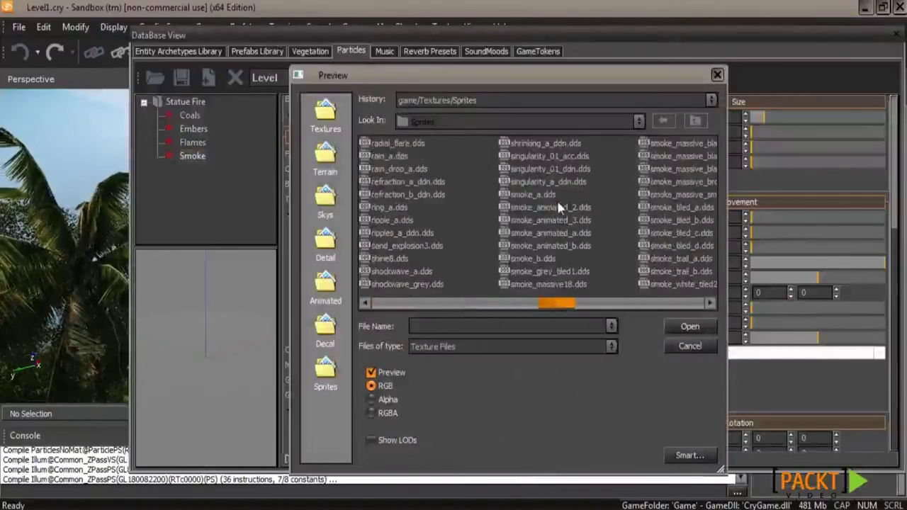
pyautogui.click(551, 220)
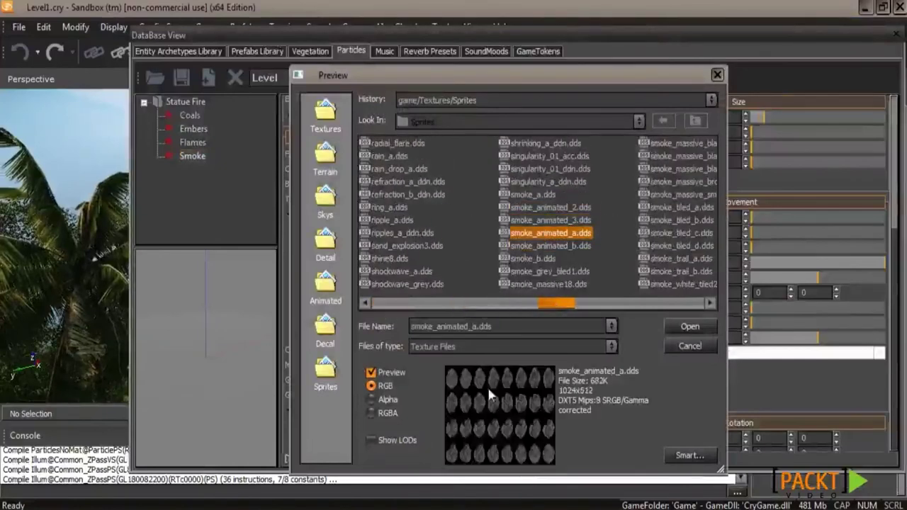
pyautogui.click(690, 327)
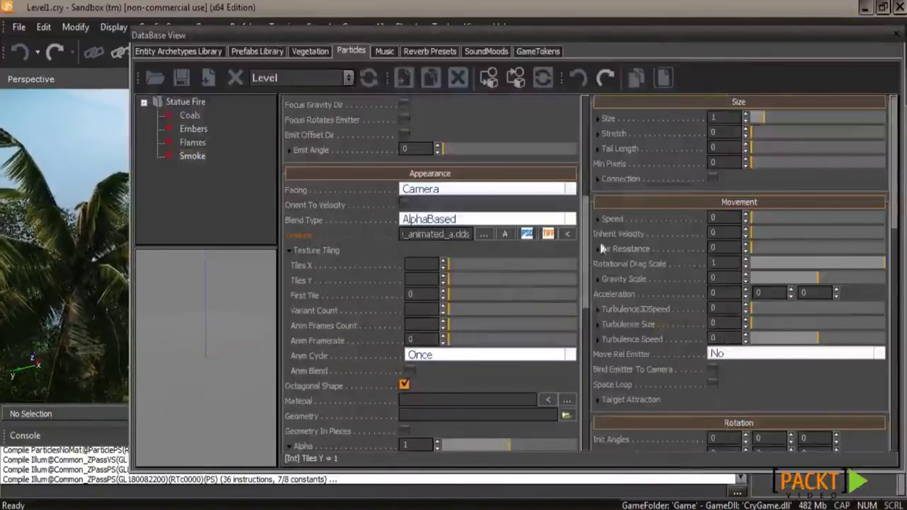
pyautogui.write('3')
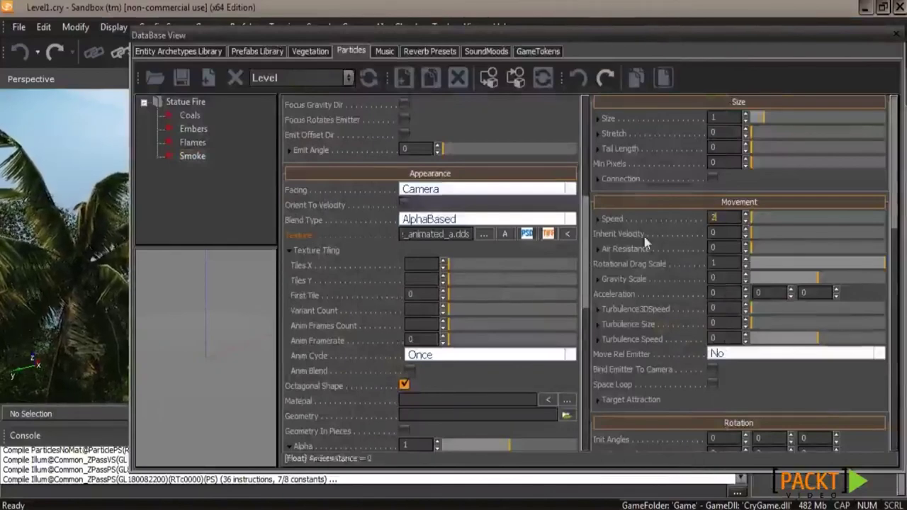
pyautogui.scroll(8, 423, 168)
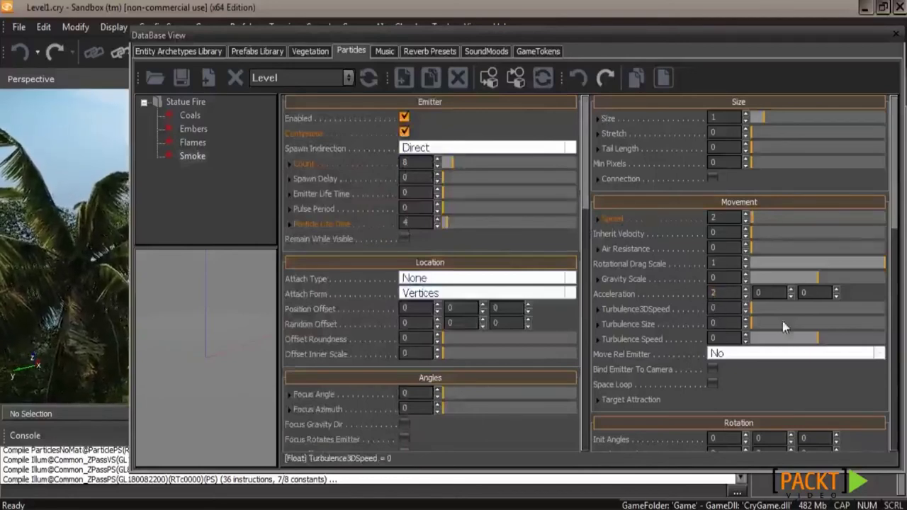
# Dock the database and drag the smoke effect into the level above the statue fire
pyautogui.moveTo(578, 34); pyautogui.dragTo(596, 295)
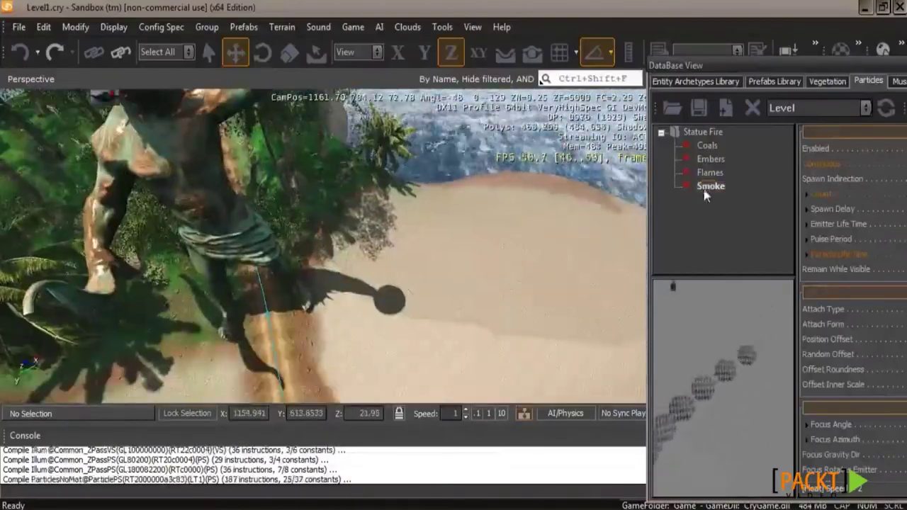
pyautogui.moveTo(706, 188); pyautogui.dragTo(415, 323)
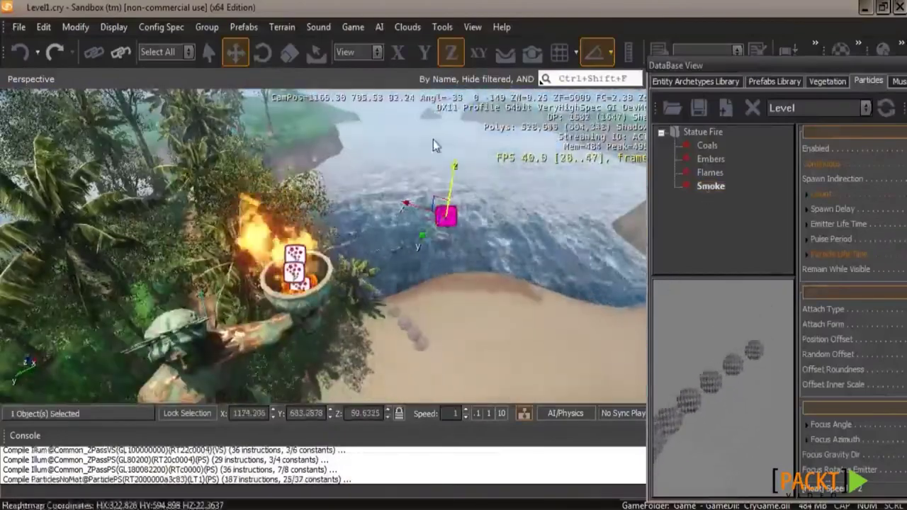
pyautogui.moveTo(445, 216); pyautogui.dragTo(332, 229)
pyautogui.press('4')
pyautogui.moveTo(295, 263); pyautogui.dragTo(231, 276)
pyautogui.moveTo(231, 276); pyautogui.dragTo(293, 166, button='right')
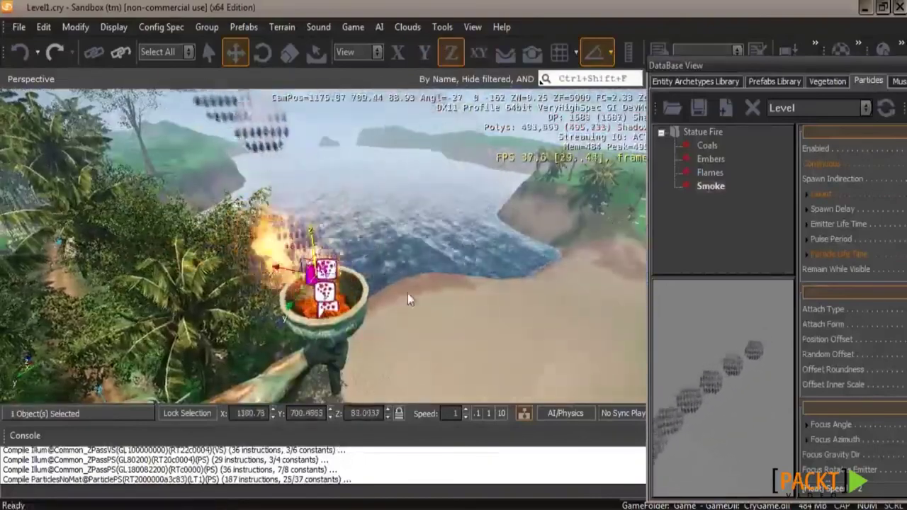
pyautogui.moveTo(408, 294); pyautogui.dragTo(269, 205, button='right')
# Center the smoke effect over the bowl and raise it slightly on the vertical axis
pyautogui.moveTo(263, 203); pyautogui.dragTo(357, 192)
pyautogui.moveTo(357, 191); pyautogui.dragTo(524, 298, button='right')
pyautogui.press('4')
pyautogui.moveTo(537, 266)
pyautogui.mouseDown()
pyautogui.moveTo(532, 276)
pyautogui.moveTo(539, 249)
pyautogui.mouseUp()
pyautogui.press('3')
pyautogui.moveTo(539, 249); pyautogui.dragTo(614, 251, button='right')
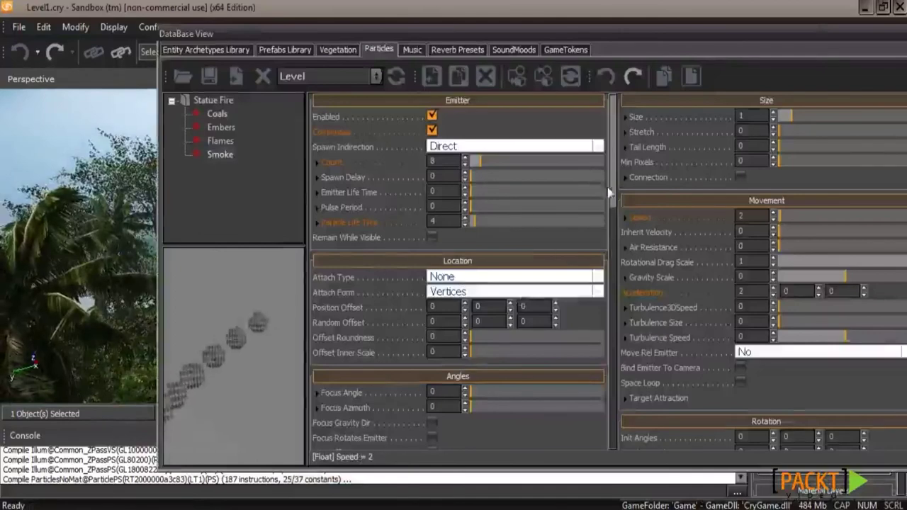
pyautogui.scroll(-5, 512, 327)
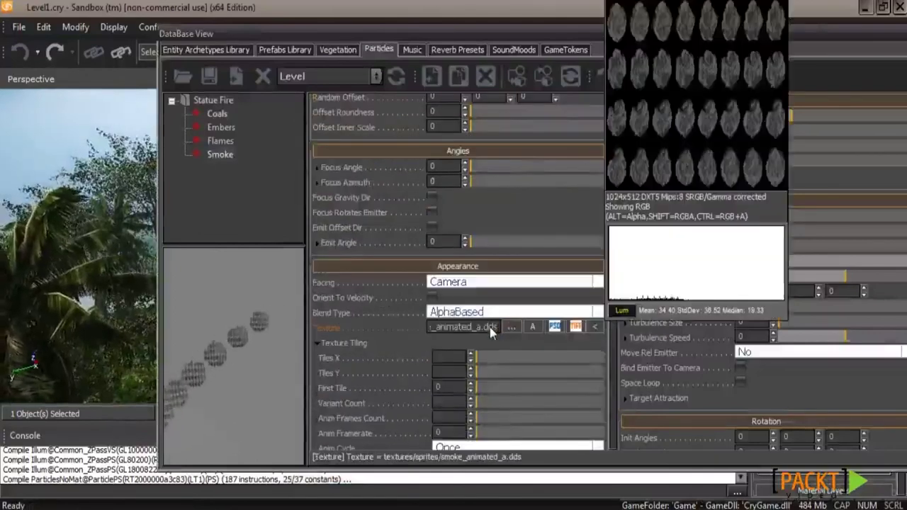
pyautogui.click(449, 357)
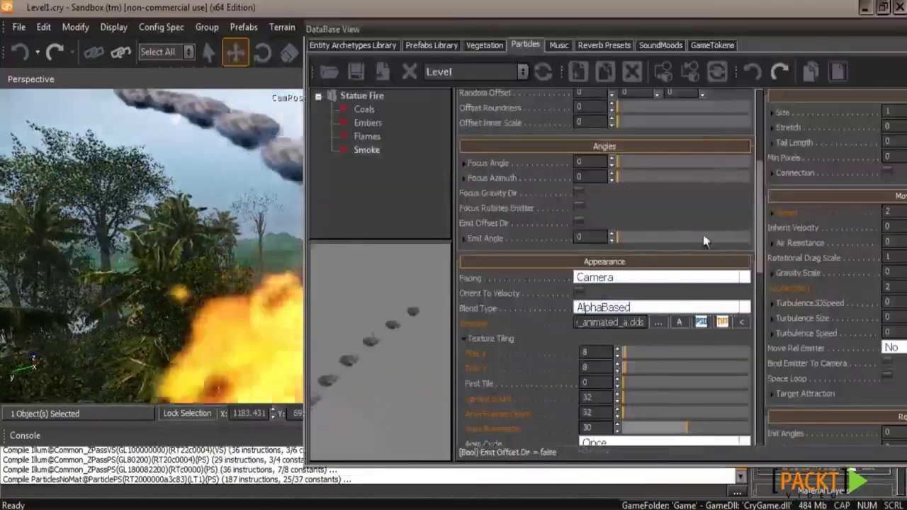
# Set the smoke texture's animation cycle mode and a vertical tile count of 4
pyautogui.scroll(-4, 706, 241)
pyautogui.click(745, 292)
pyautogui.click(597, 231)
pyautogui.write('1')
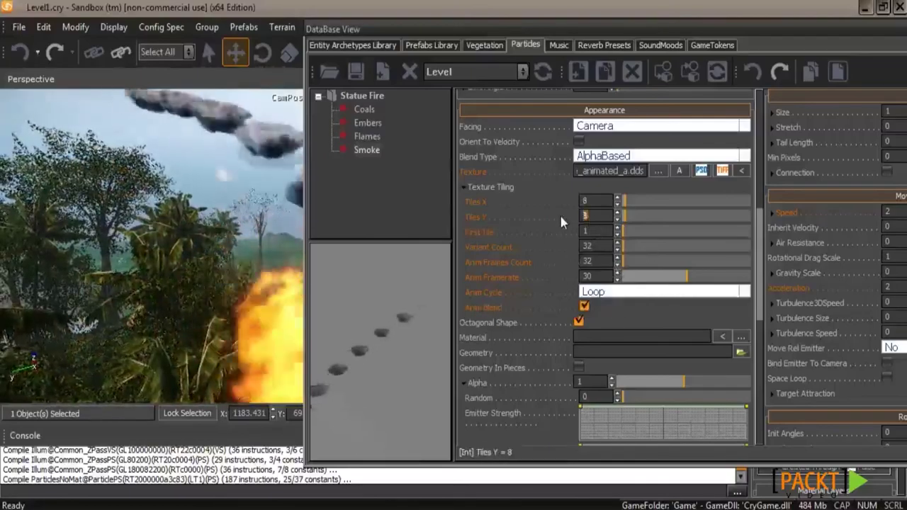
pyautogui.write('4')
pyautogui.press('Tab')
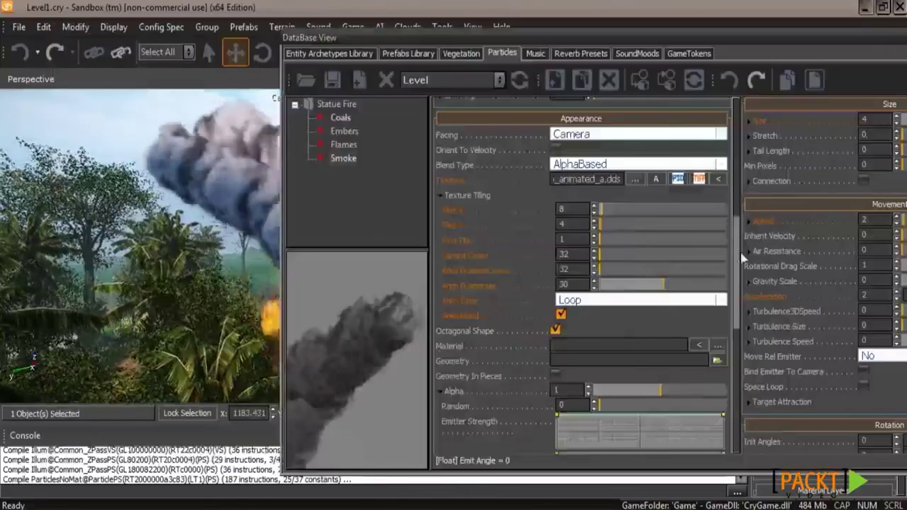
pyautogui.scroll(-5, 537, 309)
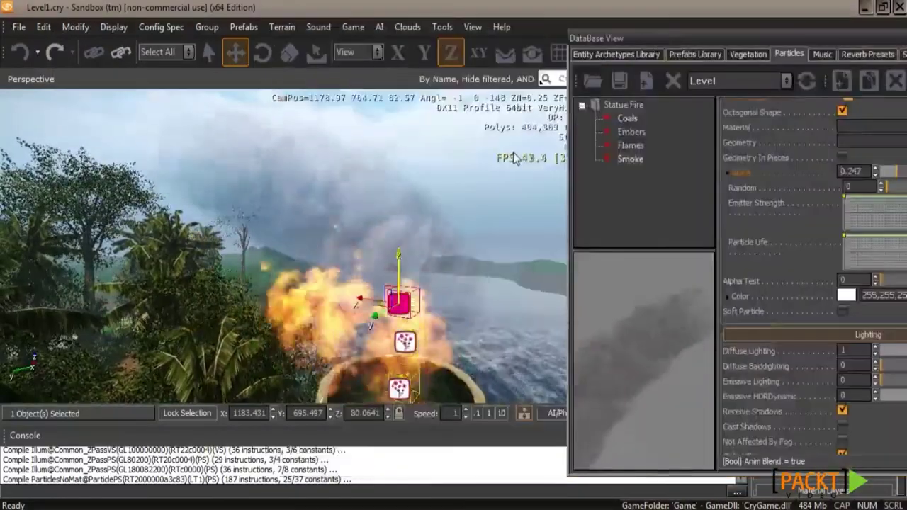
# Give the smoke size a random value of 1 and its speed a random 0.5
pyautogui.moveTo(756, 52); pyautogui.dragTo(569, 46)
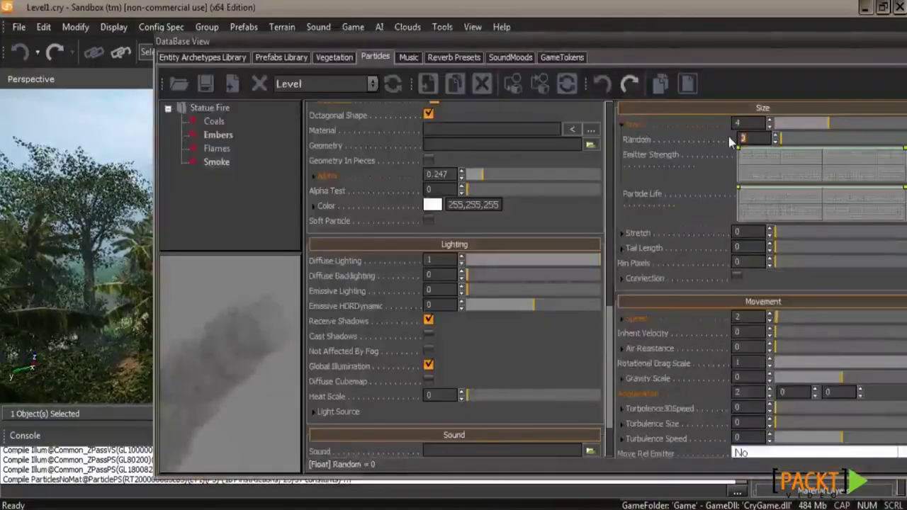
pyautogui.write('1')
pyautogui.click(751, 317)
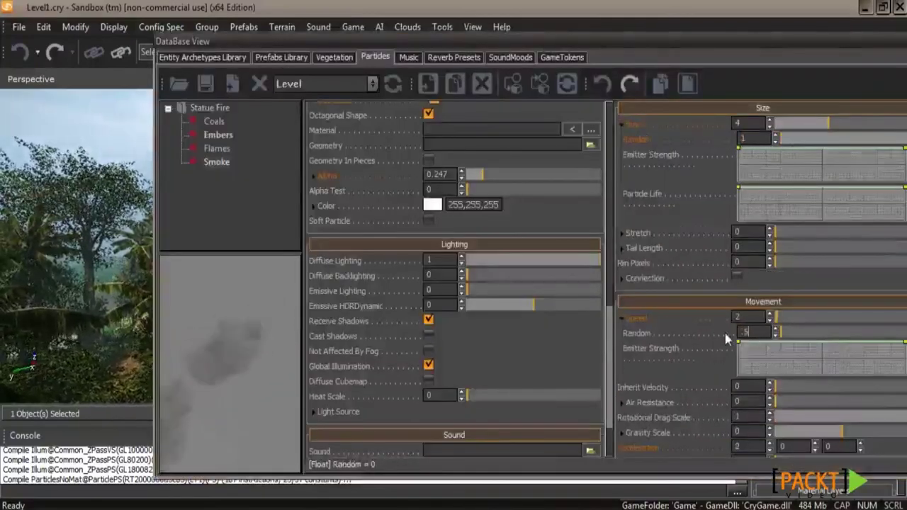
pyautogui.write('0.5')
pyautogui.press('Return')
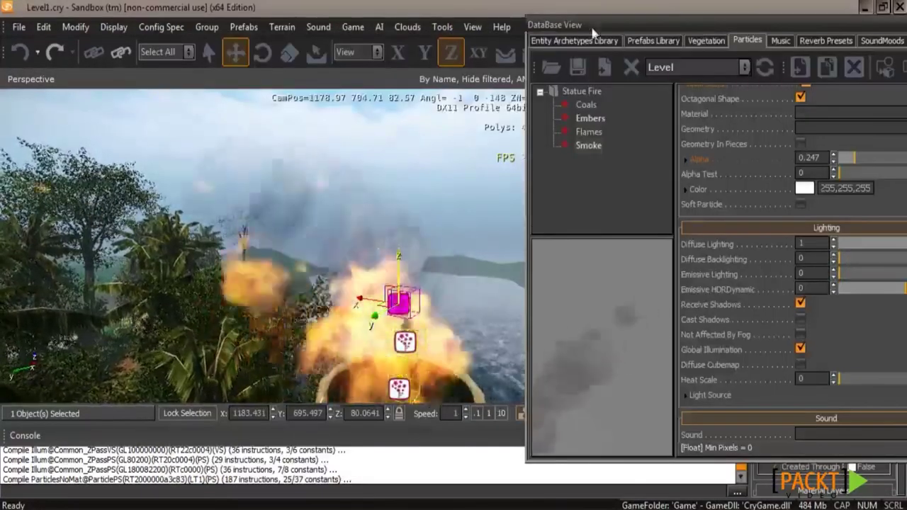
# Nudge the smoke effect along X and arch the Alpha life curve to fade in and out
pyautogui.moveTo(368, 324); pyautogui.dragTo(360, 302)
pyautogui.moveTo(490, 285); pyautogui.dragTo(492, 285, button='right')
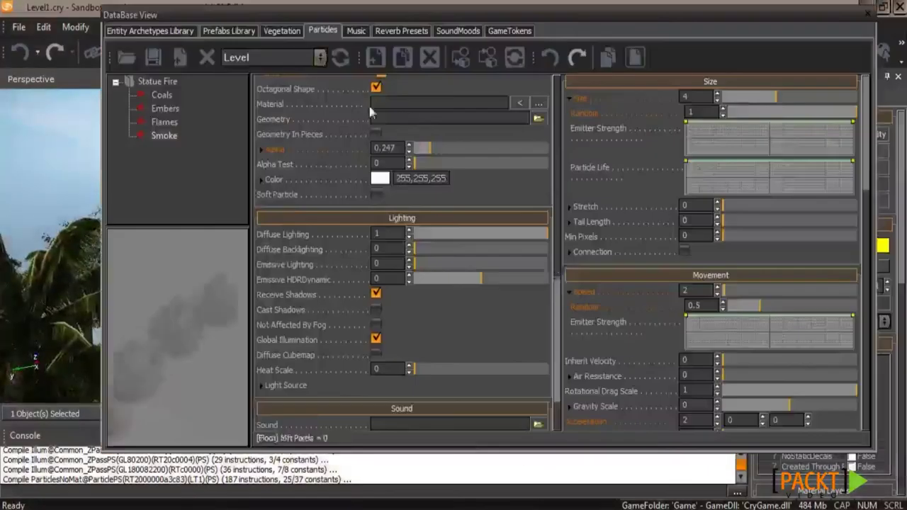
pyautogui.scroll(-3, 553, 213)
pyautogui.scroll(6, 553, 213)
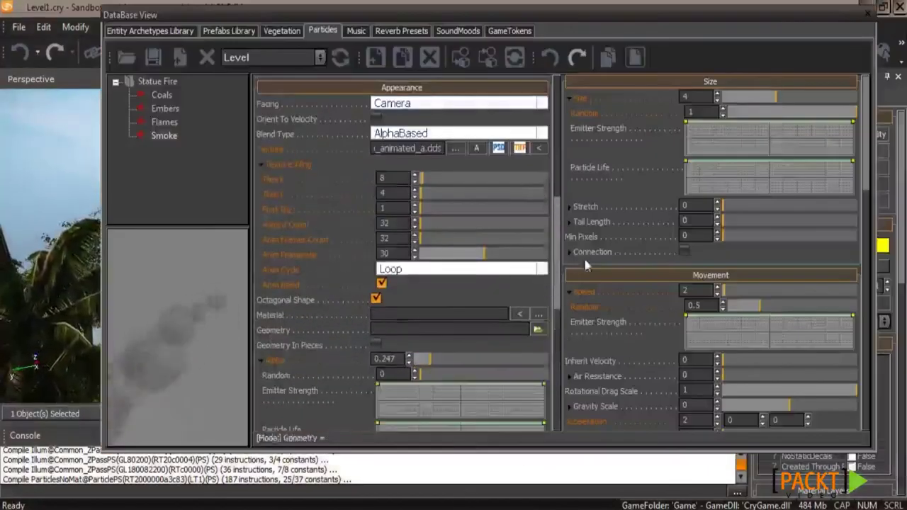
pyautogui.scroll(-3, 535, 290)
pyautogui.moveTo(462, 335); pyautogui.dragTo(462, 317)
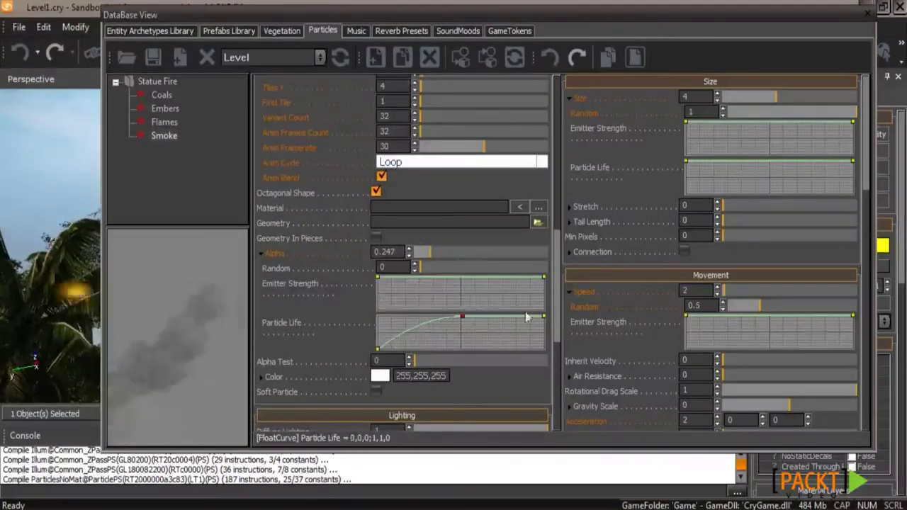
pyautogui.moveTo(544, 317); pyautogui.dragTo(544, 348)
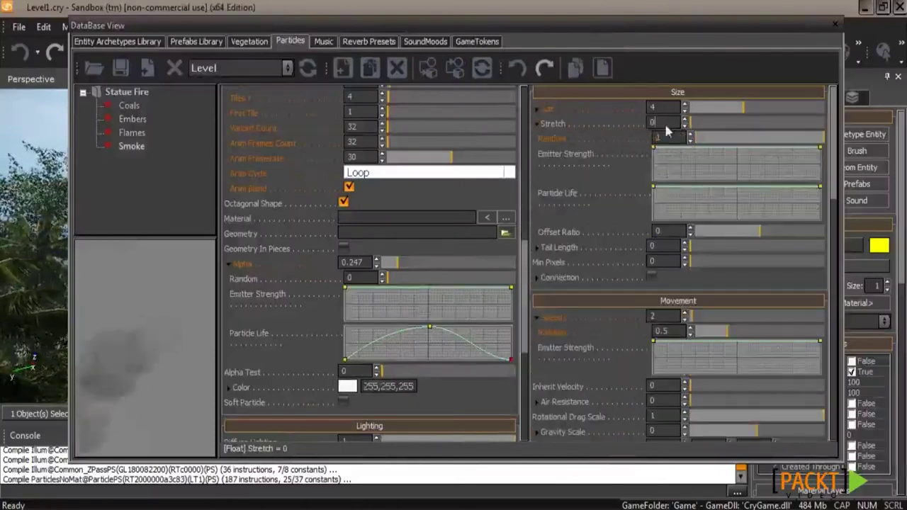
# Set the smoke particles' stretch to 2 and move the database window aside
pyautogui.write('2')
pyautogui.click(669, 110)
pyautogui.moveTo(236, 23); pyautogui.dragTo(685, 34)
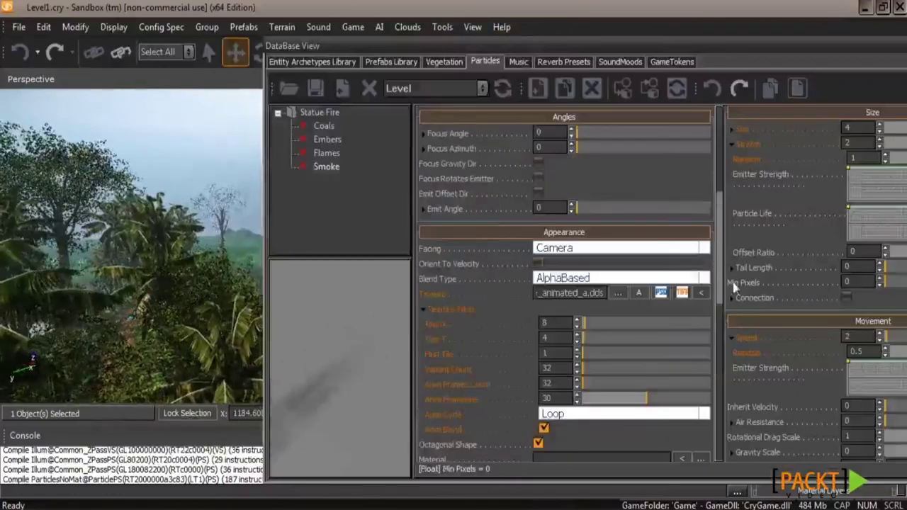
# Hide the entity helper icons and open Terrain > Time Of Day
pyautogui.scroll(5, 645, 194)
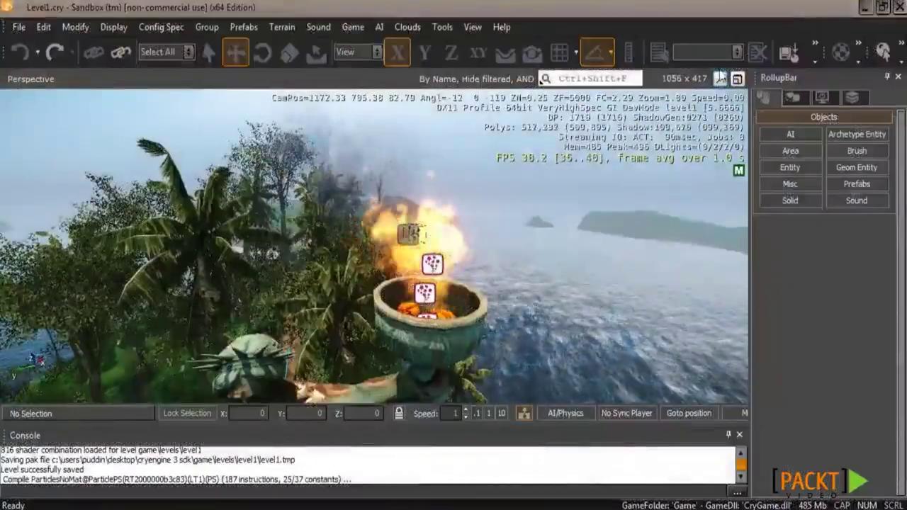
pyautogui.click(717, 79)
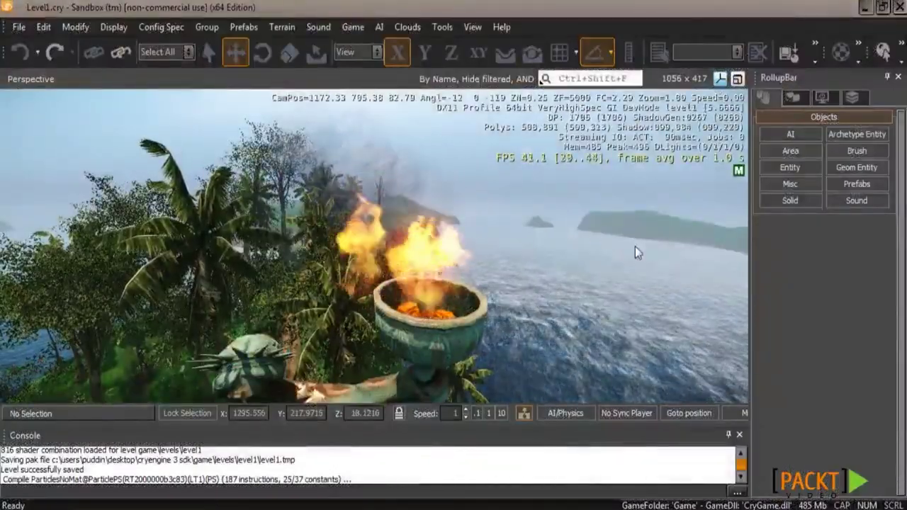
pyautogui.moveTo(649, 275); pyautogui.dragTo(643, 273, button='right')
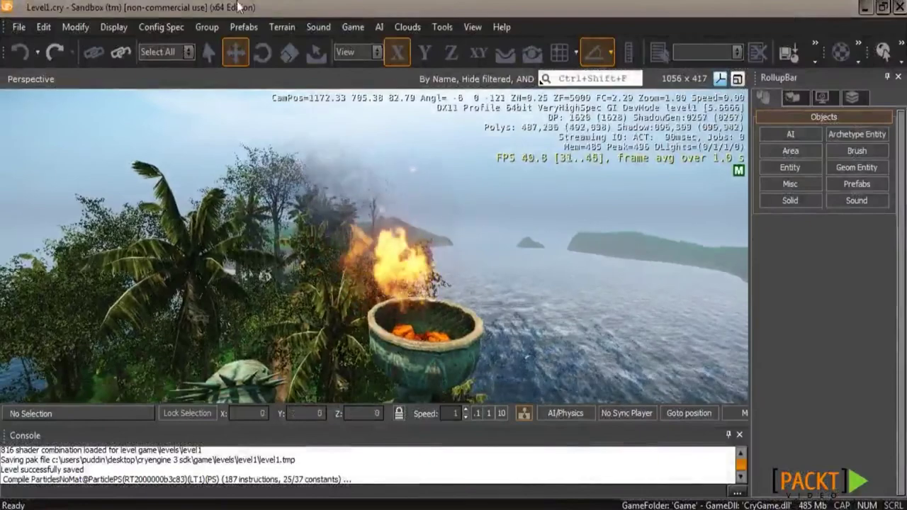
pyautogui.click(282, 27)
pyautogui.click(322, 93)
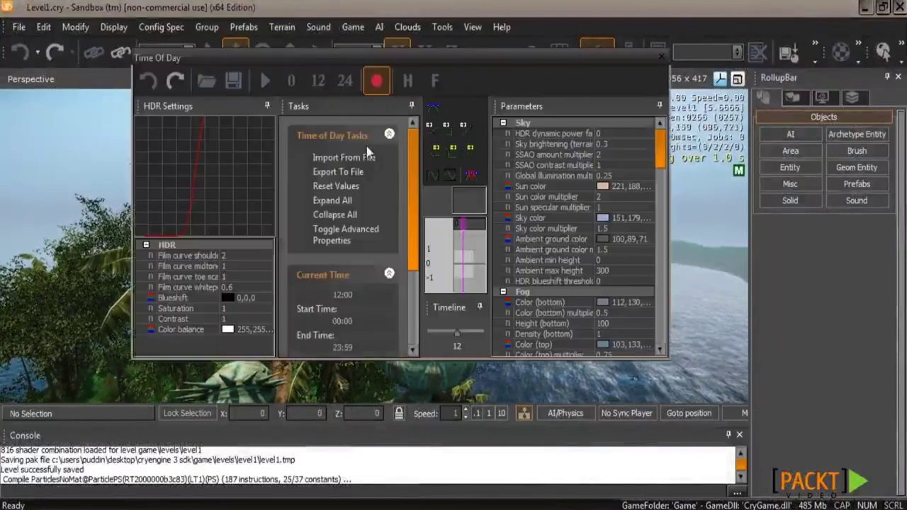
# Set Current Time to 00:00 for a night scene and close the Time Of Day window
pyautogui.scroll(-3, 362, 255)
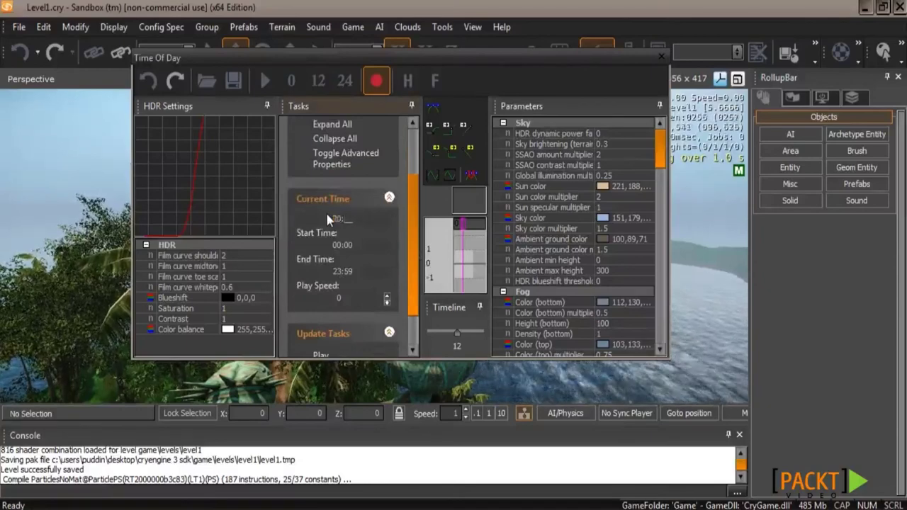
pyautogui.write('12:00')
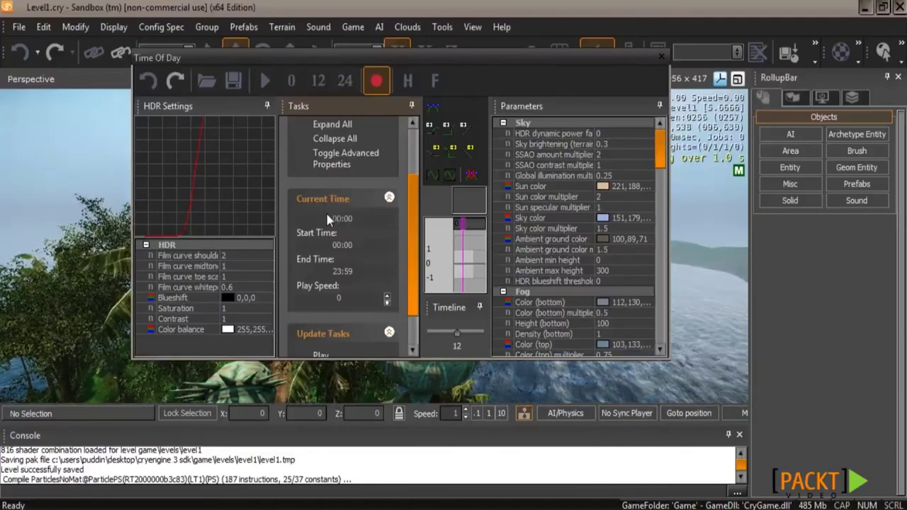
pyautogui.click(362, 240)
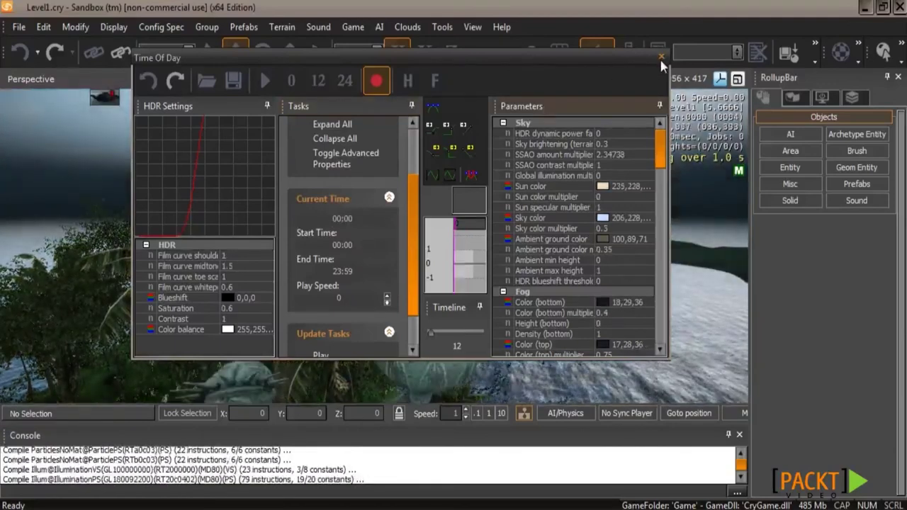
pyautogui.click(661, 58)
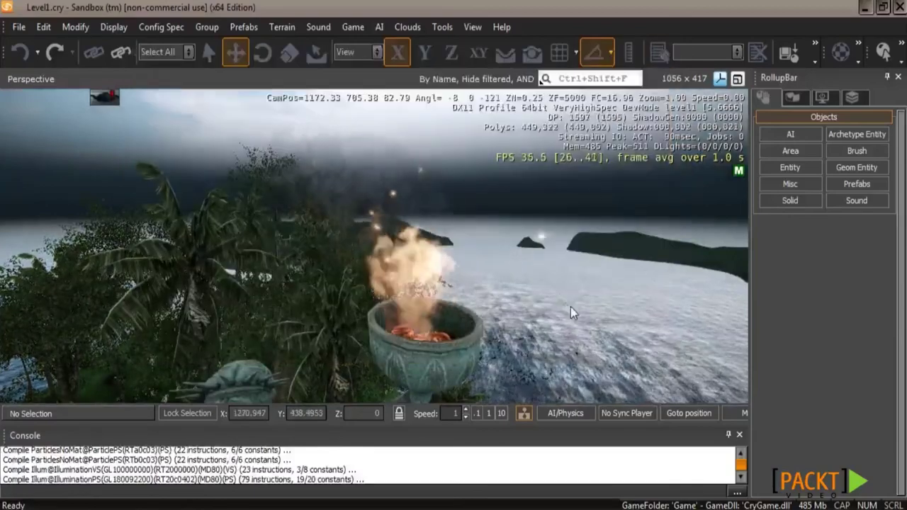
# Assign a night sky material to the SkyBox in Terrain > Environment, giving a starry sky
pyautogui.scroll(5, 571, 306)
pyautogui.moveTo(571, 307)
pyautogui.mouseDown(button='right')
pyautogui.moveTo(574, 317)
pyautogui.moveTo(591, 290)
pyautogui.moveTo(572, 310)
pyautogui.mouseUp(button='right')
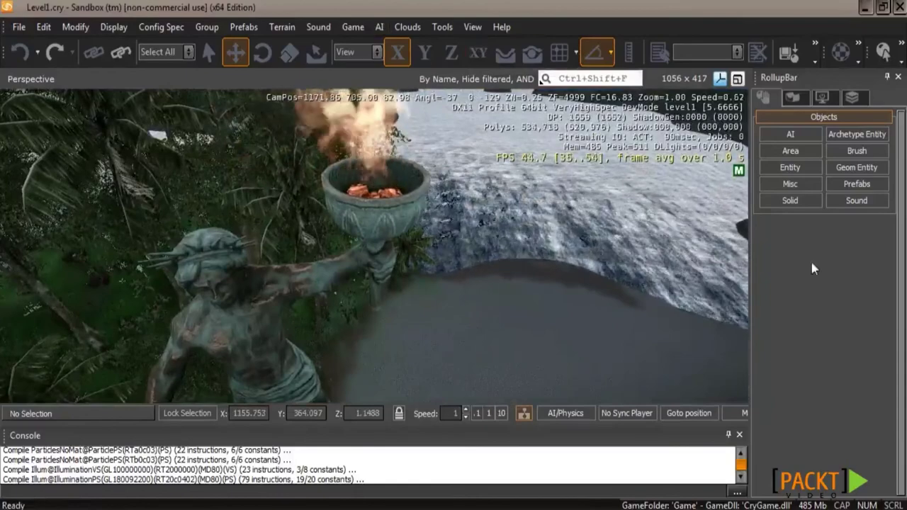
pyautogui.click(796, 97)
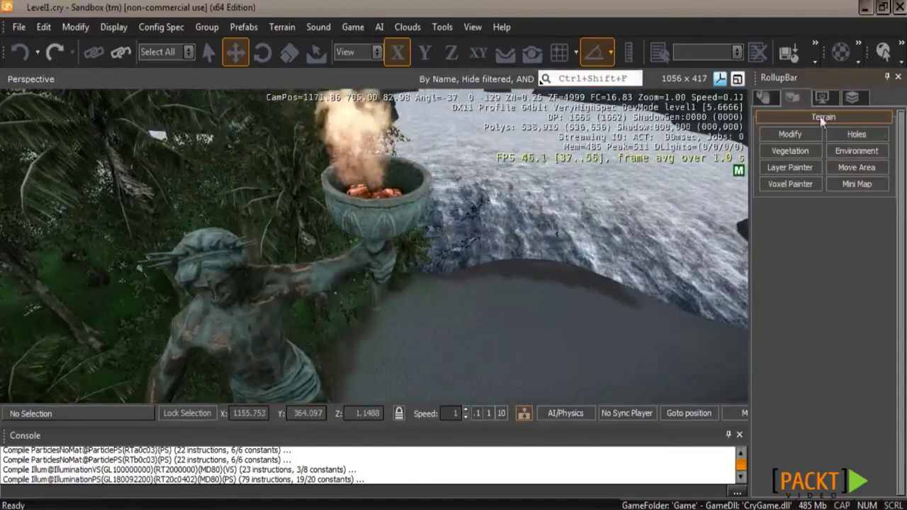
pyautogui.click(850, 153)
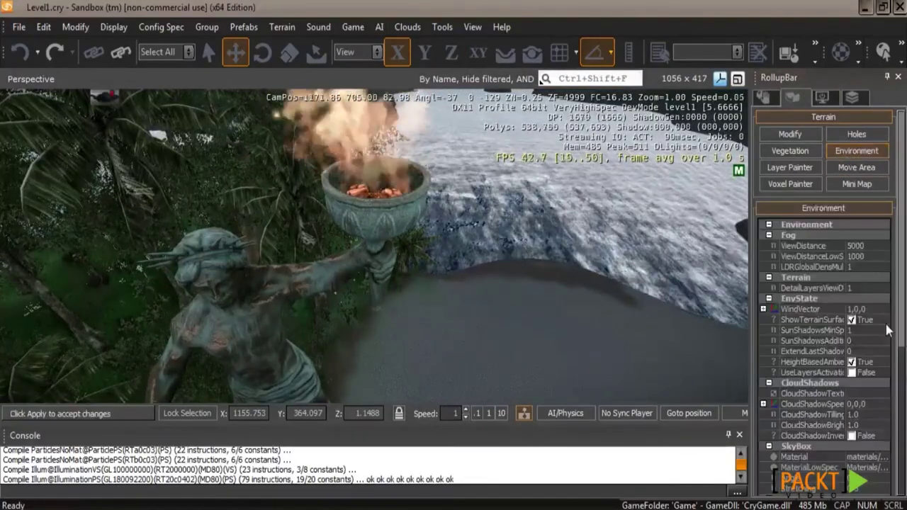
pyautogui.click(860, 459)
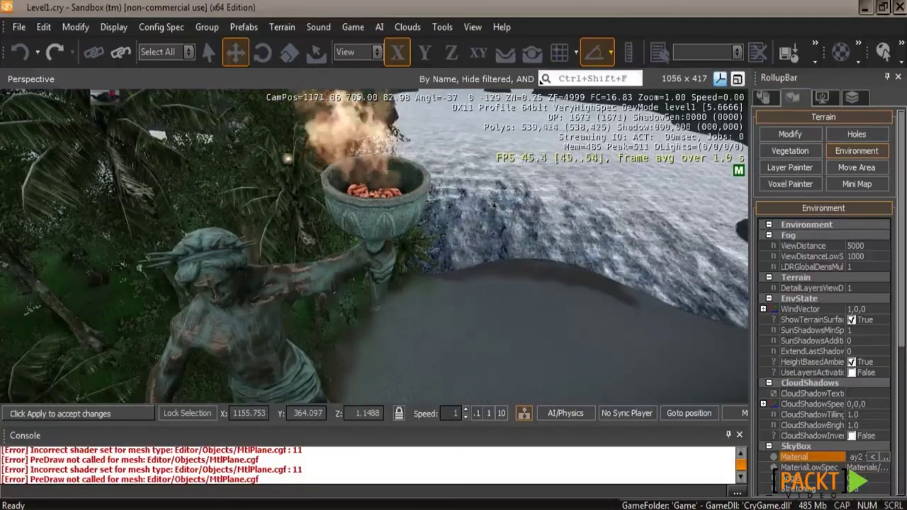
pyautogui.click(874, 458)
pyautogui.moveTo(487, 336); pyautogui.dragTo(509, 345, button='right')
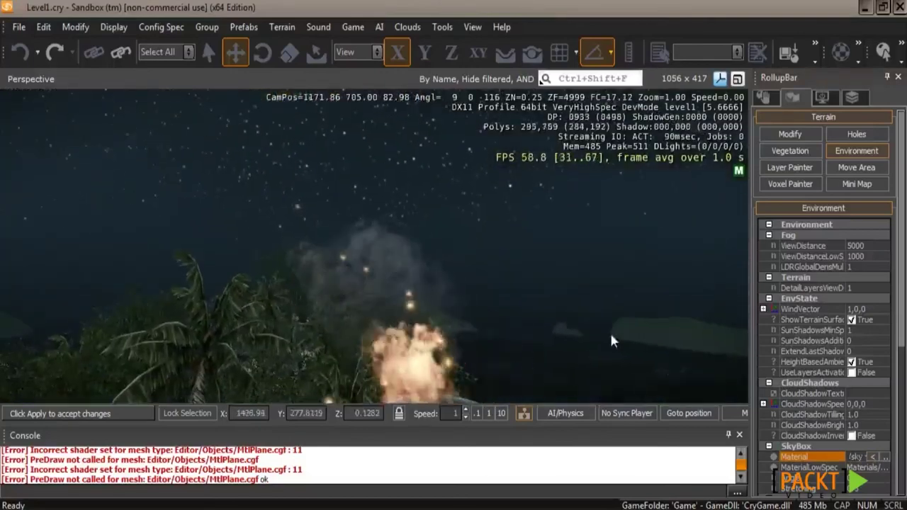
# Frame the statue's flaming brazier and dock the DataBase View on the Statue Fire particles
pyautogui.click(769, 96)
pyautogui.moveTo(636, 331)
pyautogui.mouseDown(button='right')
pyautogui.moveTo(625, 346)
pyautogui.moveTo(634, 329)
pyautogui.mouseUp(button='right')
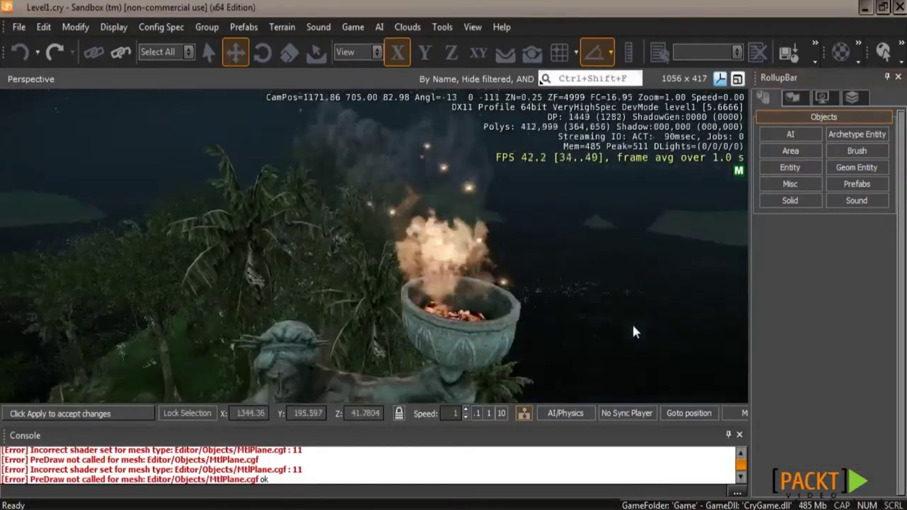
pyautogui.press('s')
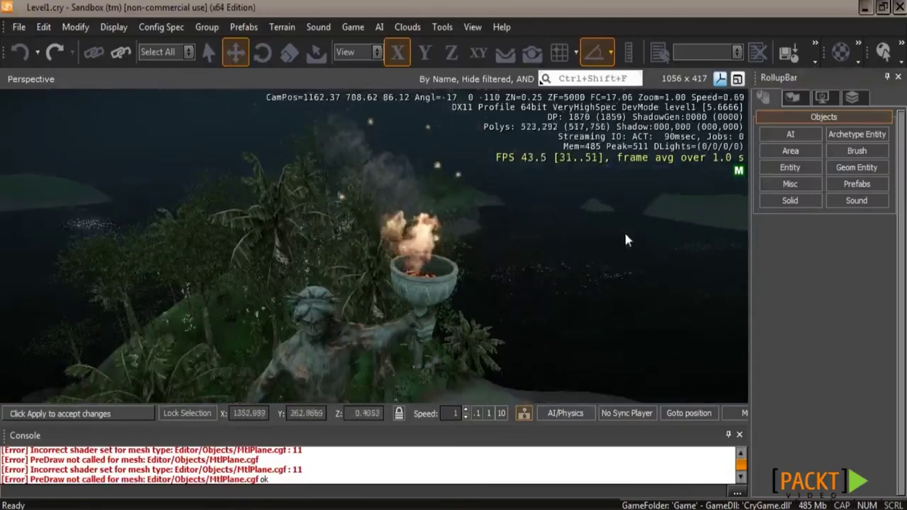
pyautogui.press('w')
pyautogui.moveTo(611, 256); pyautogui.dragTo(609, 255, button='right')
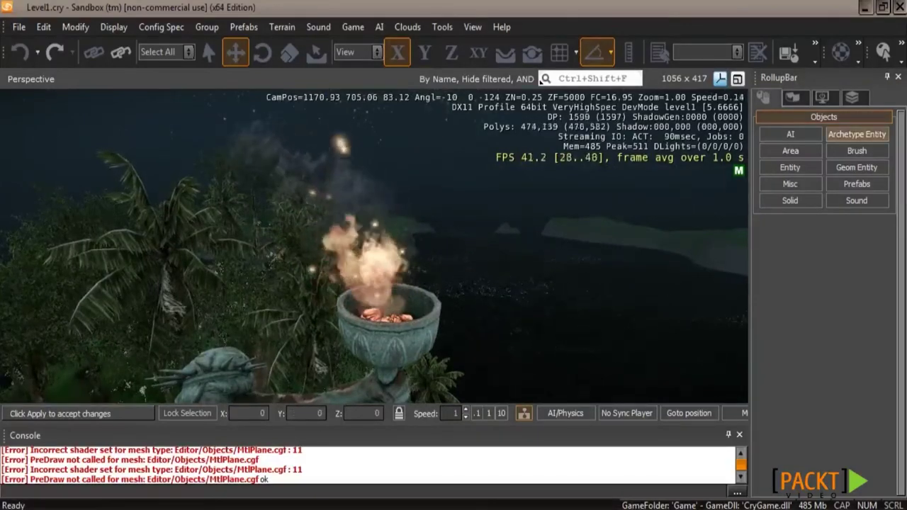
pyautogui.moveTo(840, 141); pyautogui.dragTo(764, 51)
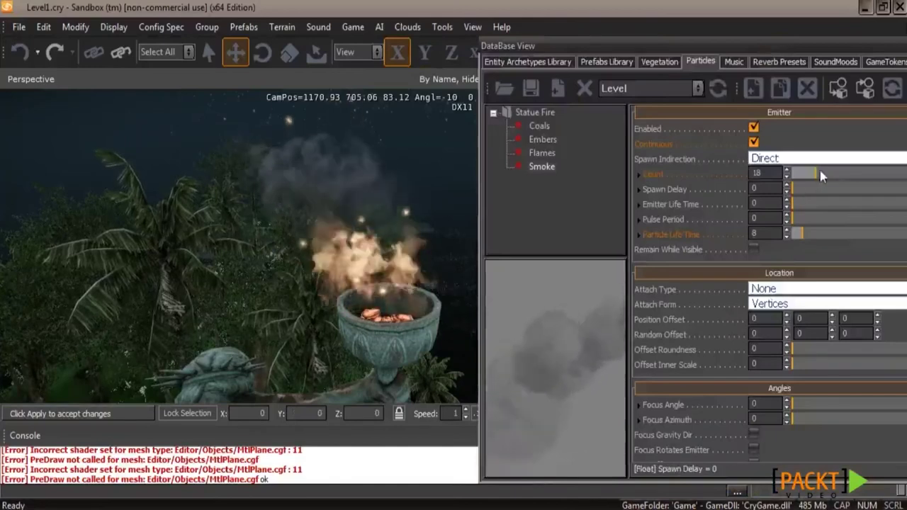
# Show the Statue Fire Flames emitter and scroll its parameters to the Lighting section
pyautogui.click(544, 155)
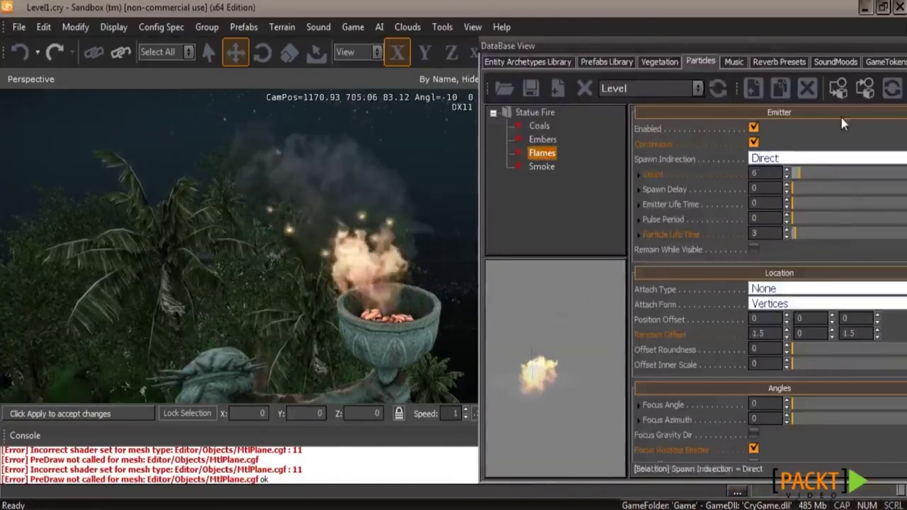
pyautogui.moveTo(440, 164)
pyautogui.mouseDown(button='right')
pyautogui.moveTo(453, 166)
pyautogui.moveTo(448, 176)
pyautogui.mouseUp(button='right')
pyautogui.moveTo(634, 47); pyautogui.dragTo(484, 31)
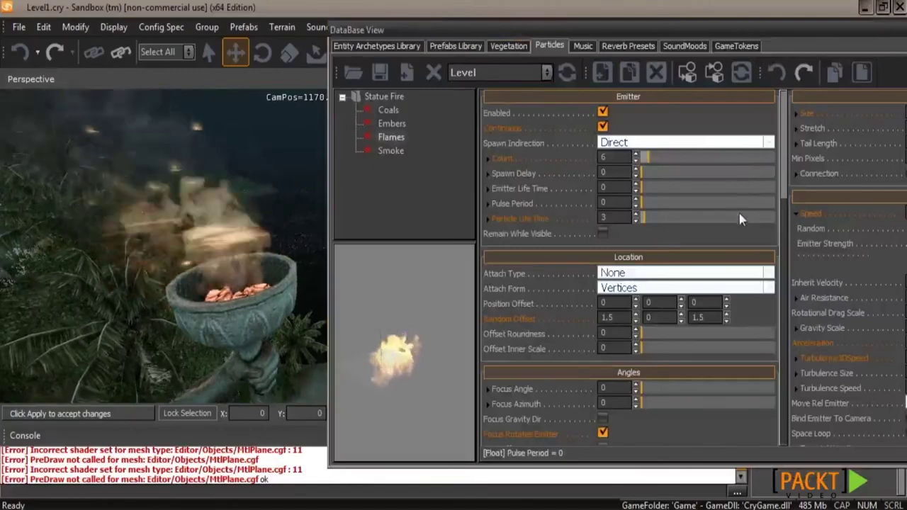
pyautogui.moveTo(784, 149); pyautogui.dragTo(815, 371)
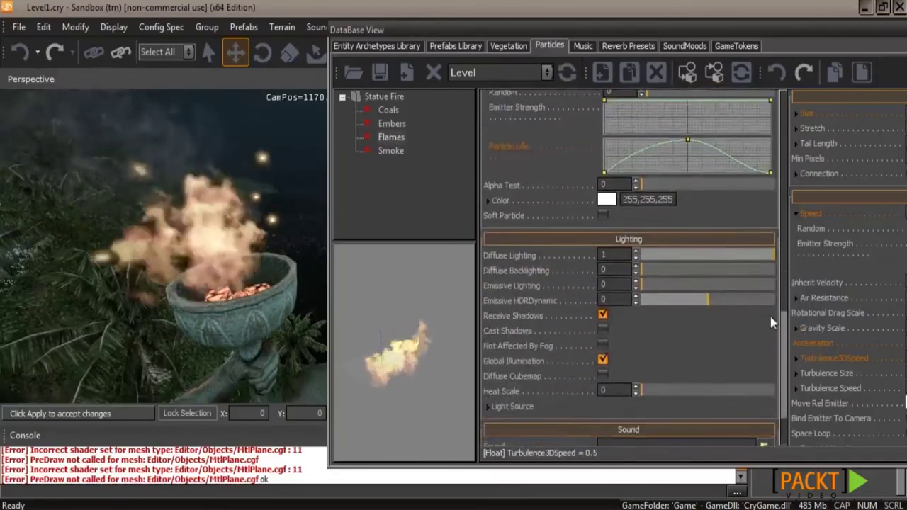
# Give the Flames Emissive HDRDynamic 1, shadow casting, and a light source radius of 20
pyautogui.click(609, 298)
pyautogui.write('1')
pyautogui.click(603, 330)
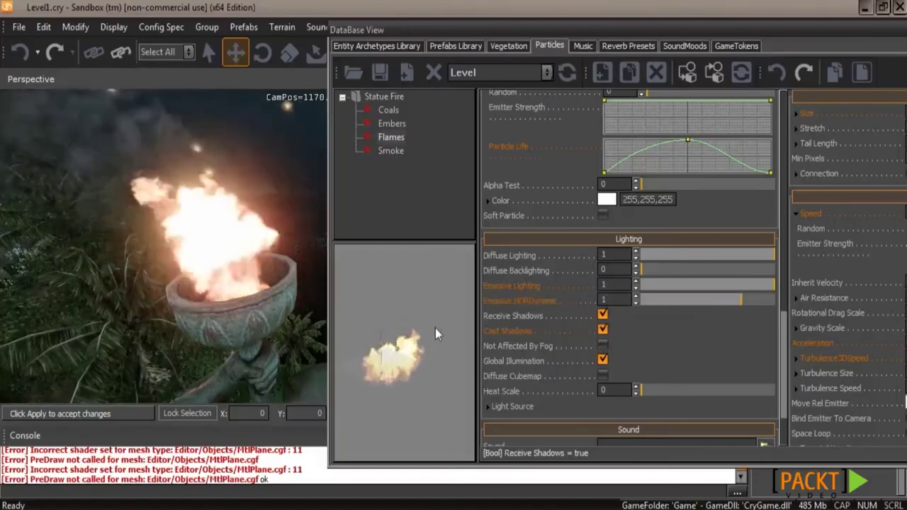
pyautogui.scroll(-2, 785, 332)
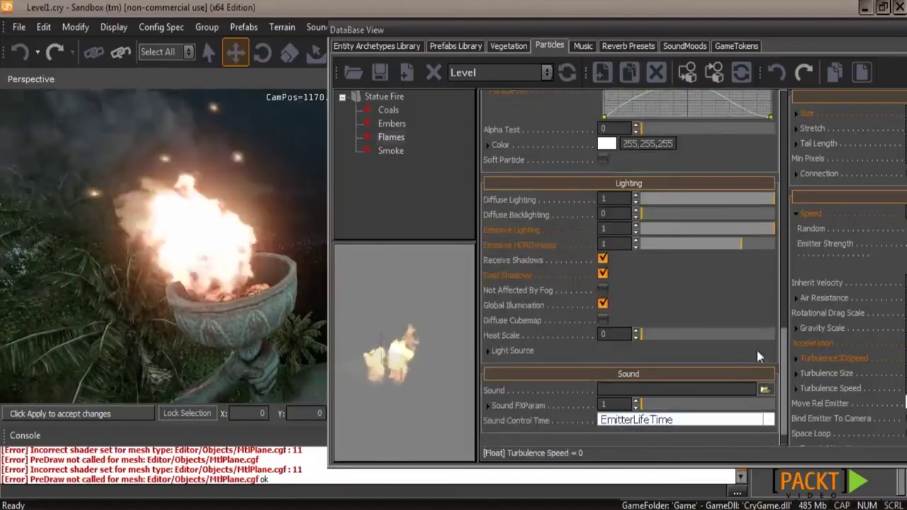
pyautogui.click(488, 351)
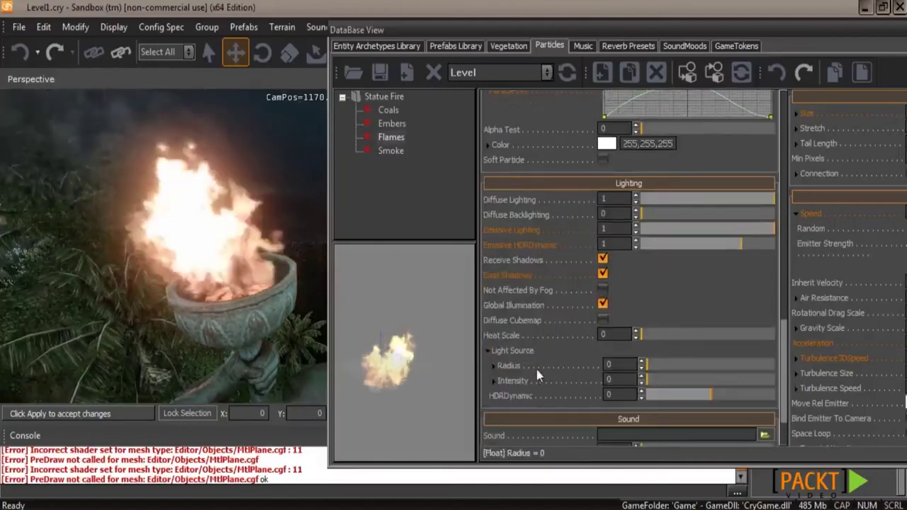
pyautogui.click(610, 365)
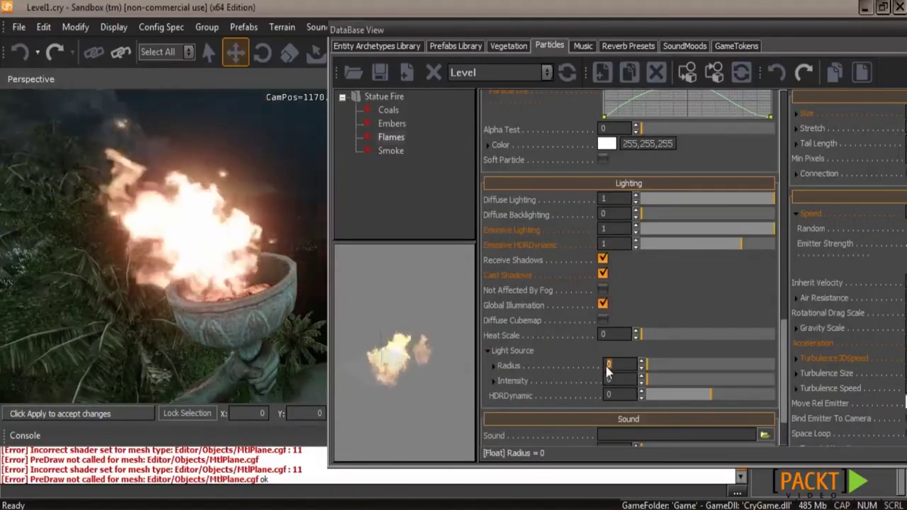
pyautogui.write('20')
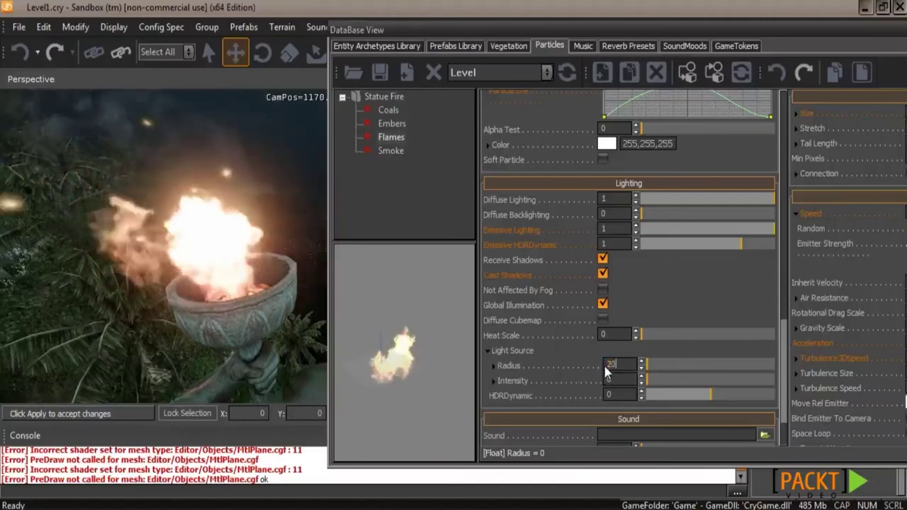
pyautogui.click(631, 381)
# Raise the Flames light source radius to 100
pyautogui.moveTo(283, 351); pyautogui.dragTo(310, 361, button='right')
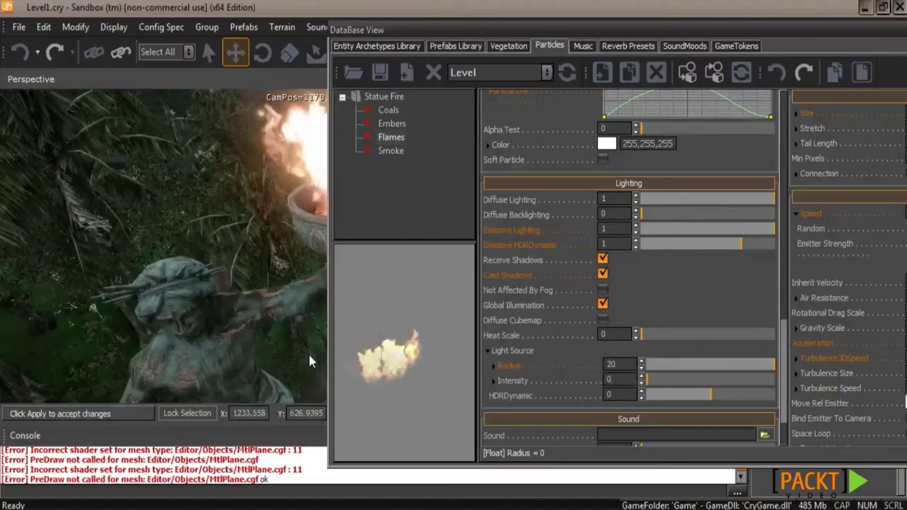
pyautogui.scroll(3, 309, 361)
pyautogui.scroll(-3, 310, 362)
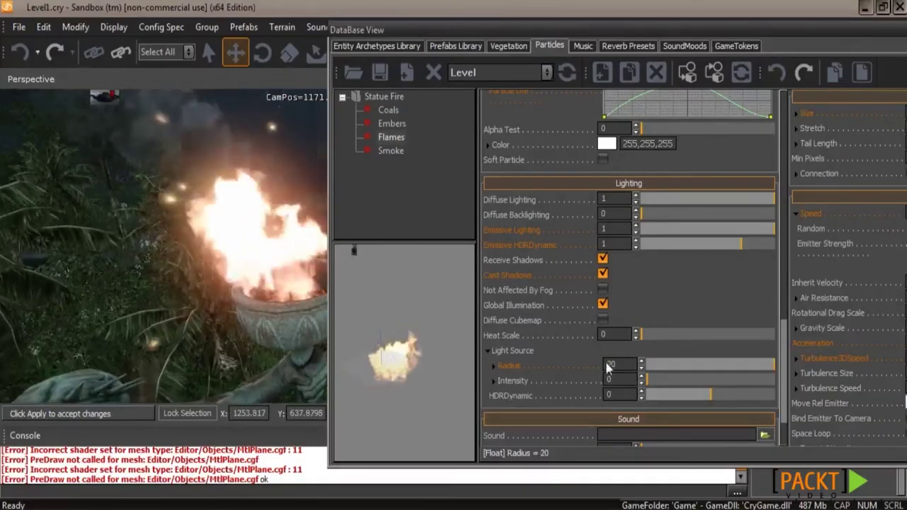
pyautogui.click(591, 363)
pyautogui.write('100')
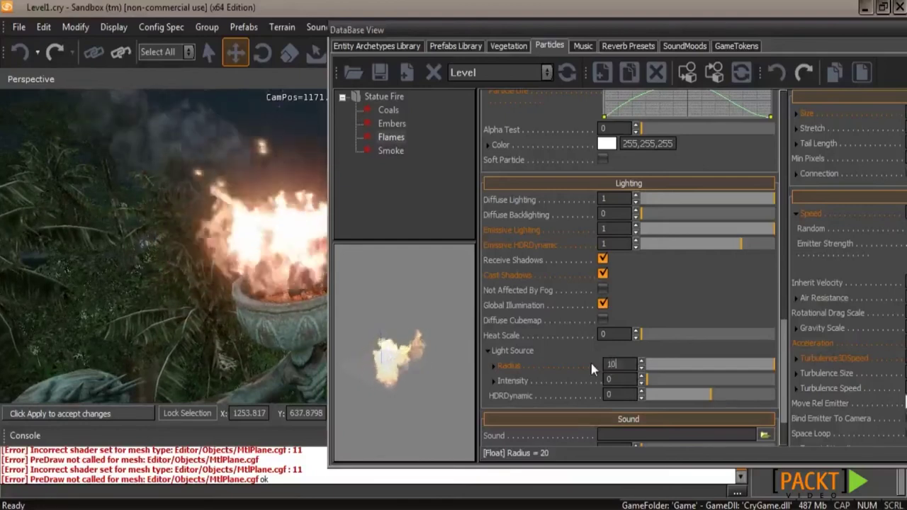
pyautogui.click(625, 383)
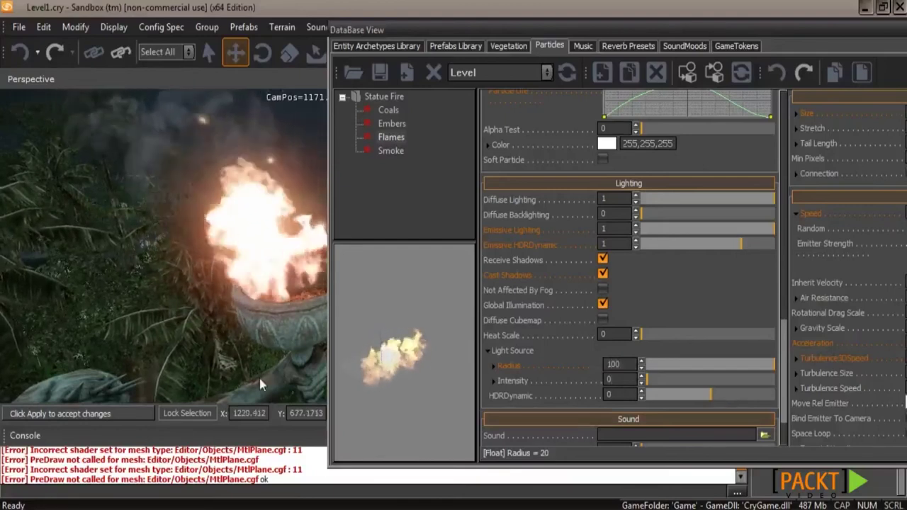
# Step the Flames light intensity up to 0.12 while watching the fire's glow
pyautogui.moveTo(260, 378); pyautogui.dragTo(270, 378, button='right')
pyautogui.click(525, 382)
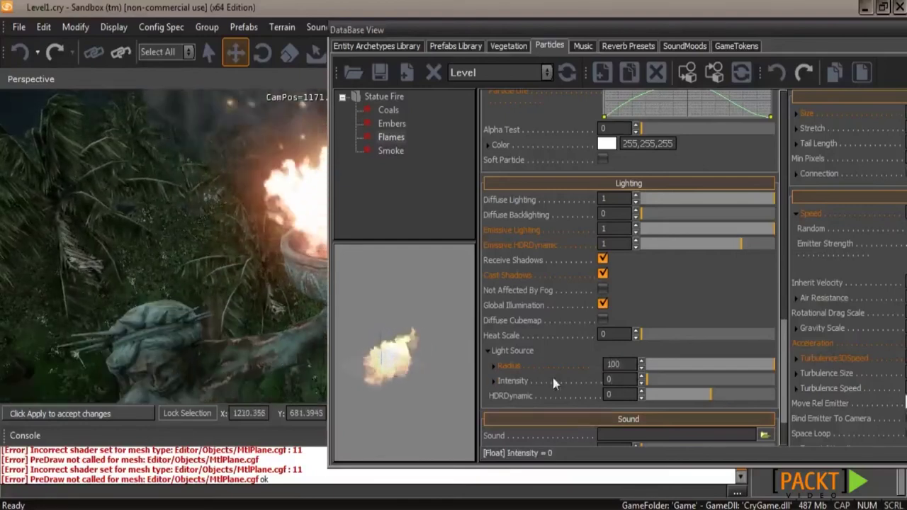
pyautogui.click(642, 376)
pyautogui.click(642, 377)
pyautogui.click(642, 377)
pyautogui.click(643, 378)
pyautogui.click(642, 378)
pyautogui.click(642, 378)
pyautogui.click(642, 378)
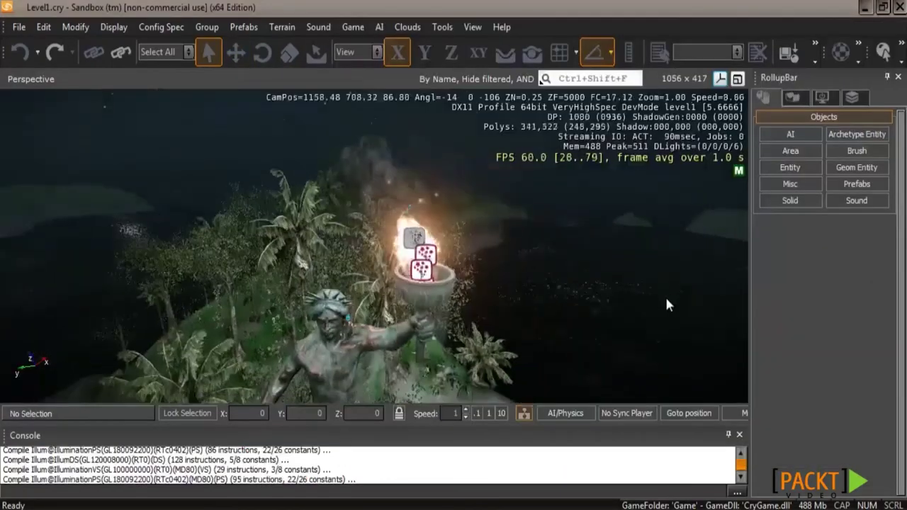
# Set the Flames light source radius to 50 and view the torch flame
pyautogui.moveTo(665, 295)
pyautogui.mouseDown(button='right')
pyautogui.moveTo(663, 283)
pyautogui.moveTo(686, 269)
pyautogui.moveTo(667, 289)
pyautogui.mouseUp(button='right')
pyautogui.scroll(5, 667, 290)
pyautogui.scroll(3, 666, 289)
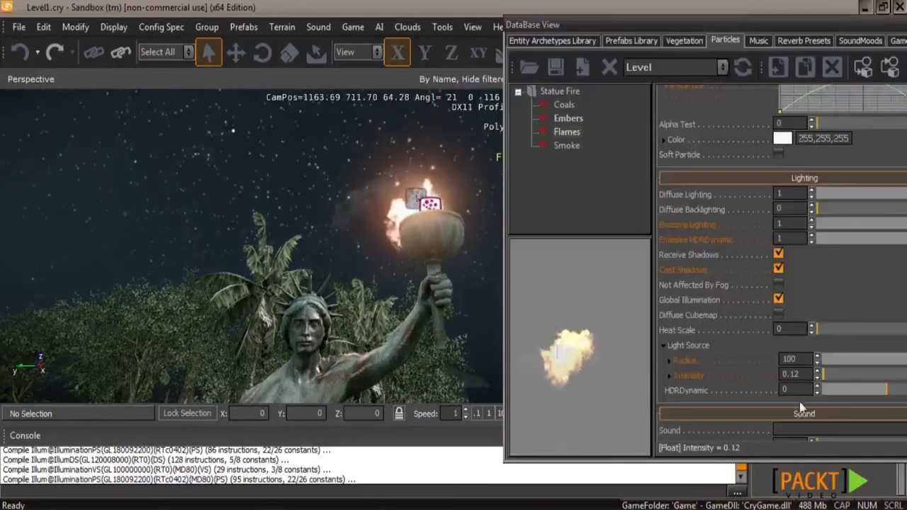
pyautogui.click(789, 362)
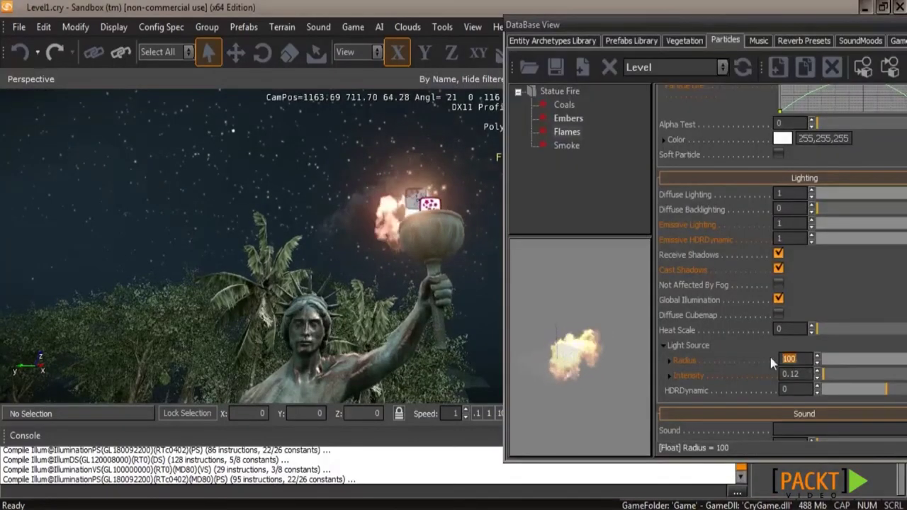
pyautogui.write('50')
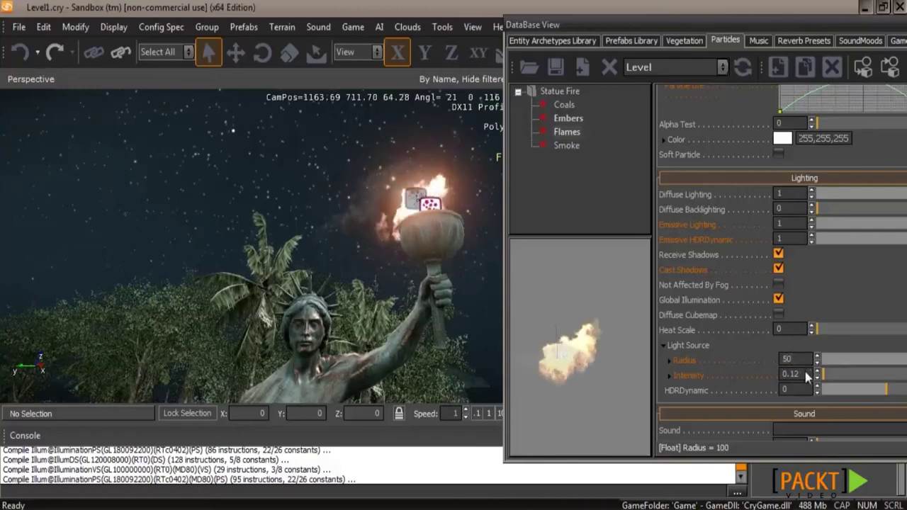
pyautogui.moveTo(387, 346); pyautogui.dragTo(387, 327, button='right')
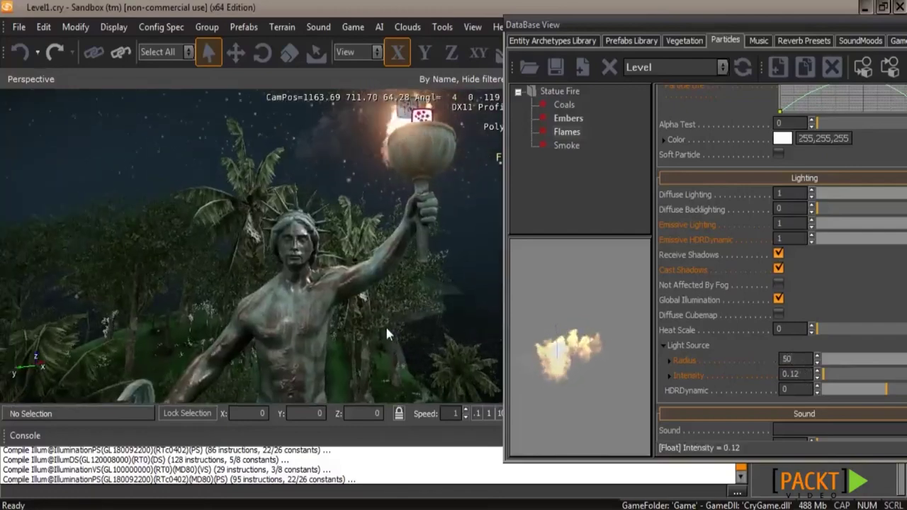
pyautogui.moveTo(387, 333)
pyautogui.mouseDown(button='right')
pyautogui.moveTo(387, 316)
pyautogui.moveTo(387, 344)
pyautogui.moveTo(386, 330)
pyautogui.mouseUp(button='right')
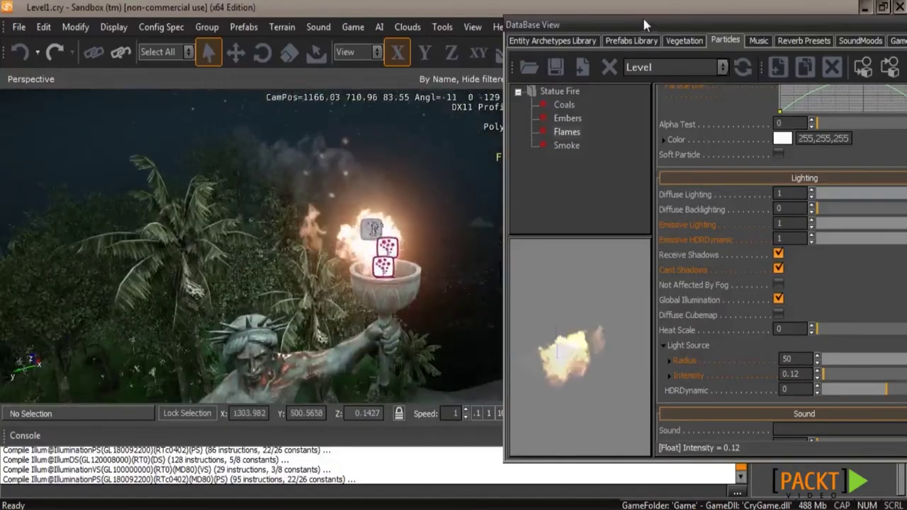
# Re-dock the particle database along the right side and select the Coals emitter
pyautogui.moveTo(642, 21); pyautogui.dragTo(520, 173)
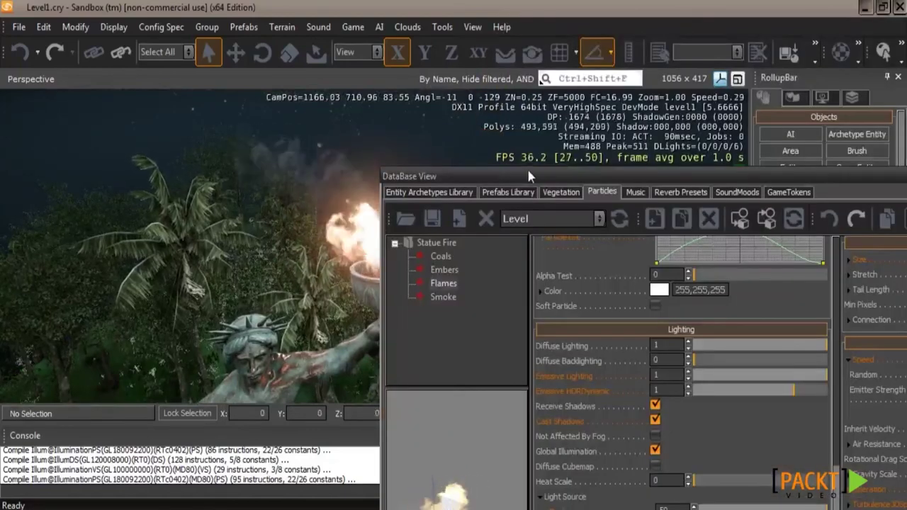
pyautogui.moveTo(528, 171); pyautogui.dragTo(600, 26)
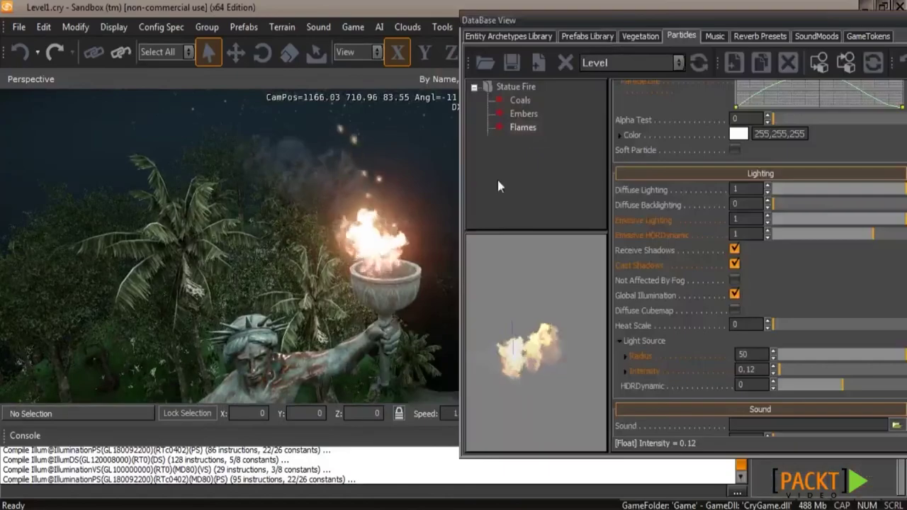
pyautogui.scroll(5, 251, 291)
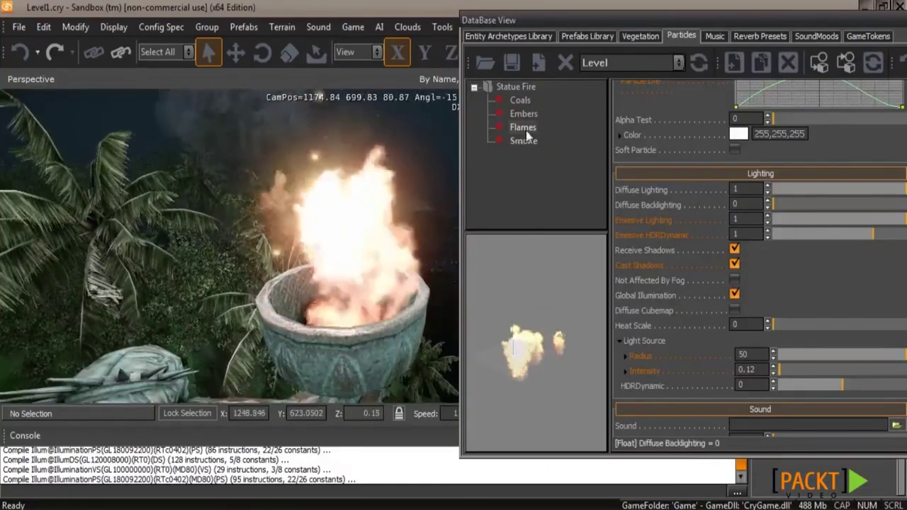
pyautogui.click(519, 101)
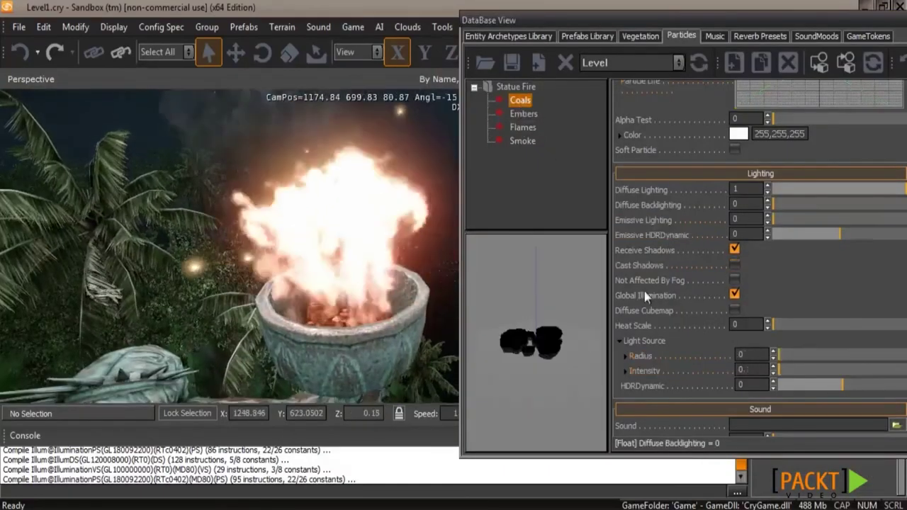
# Set the Coals Emissive Lighting and Emissive HDRDynamic both to 1
pyautogui.click(738, 219)
pyautogui.write('1')
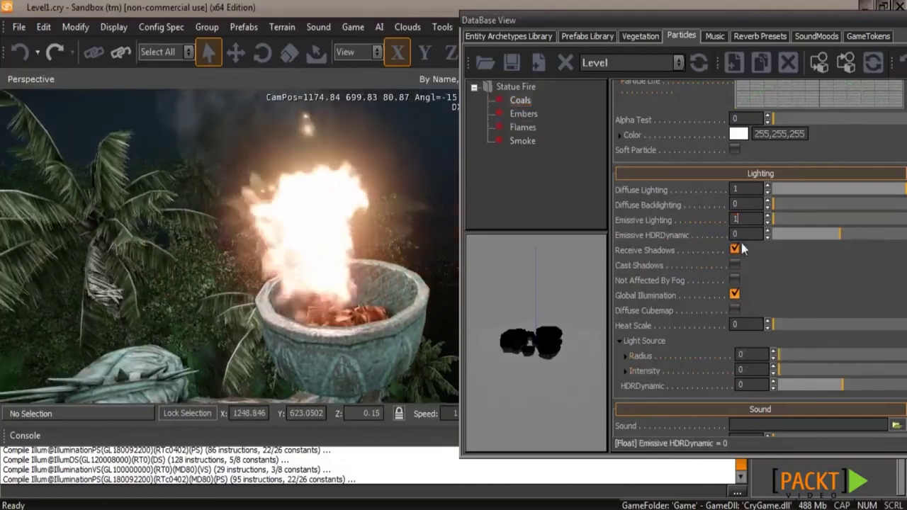
pyautogui.press('Tab')
pyautogui.write('1')
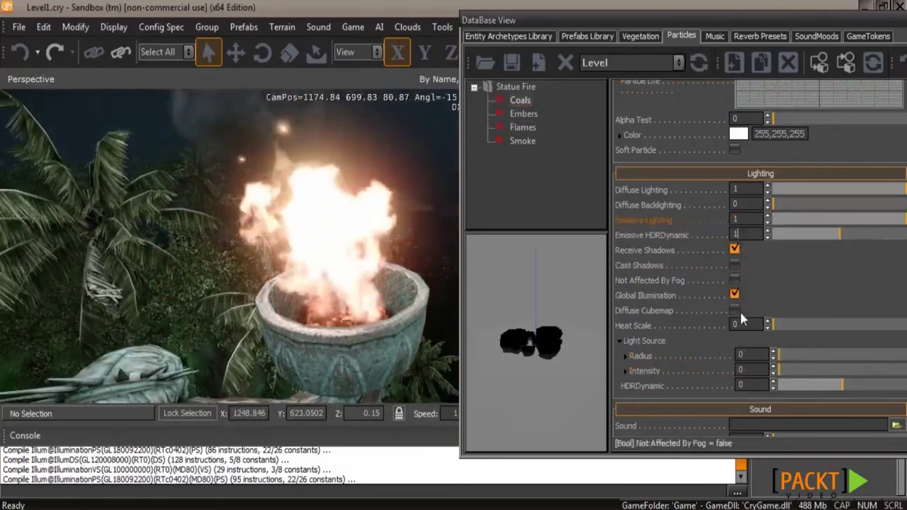
pyautogui.click(755, 355)
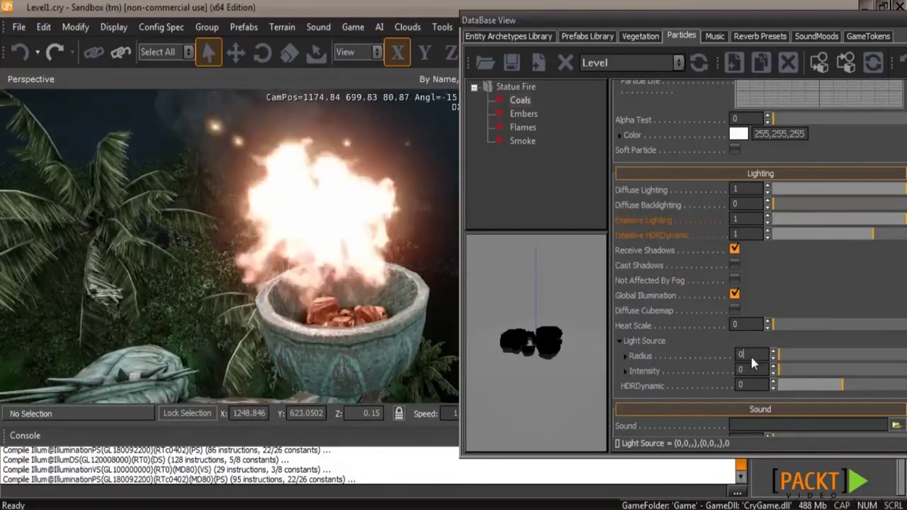
# Give the Coals a light source with radius 3 and intensity 1.43
pyautogui.click(730, 358)
pyautogui.write('3')
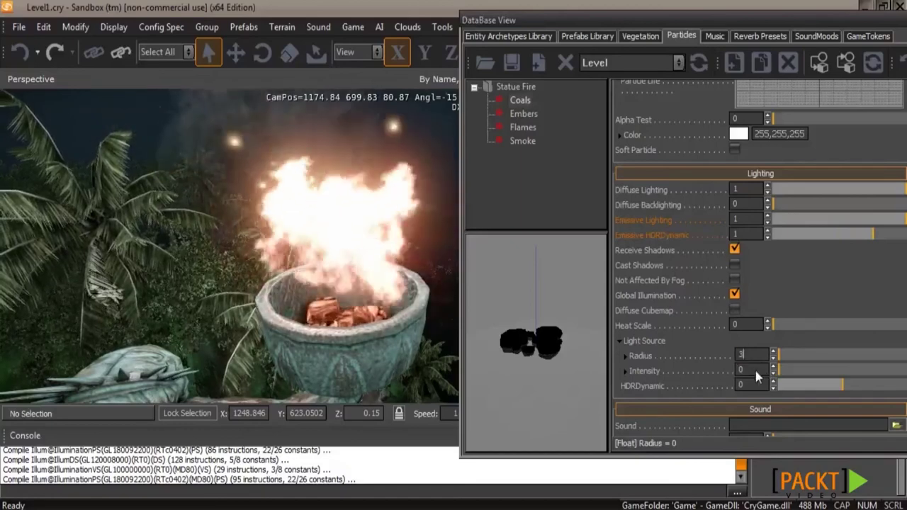
pyautogui.press('Return')
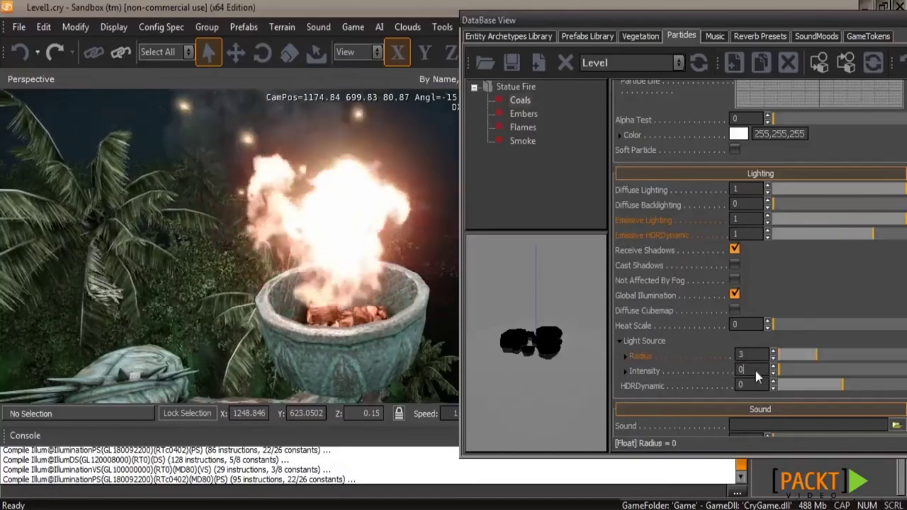
pyautogui.click(773, 371)
pyautogui.moveTo(776, 374); pyautogui.dragTo(800, 296)
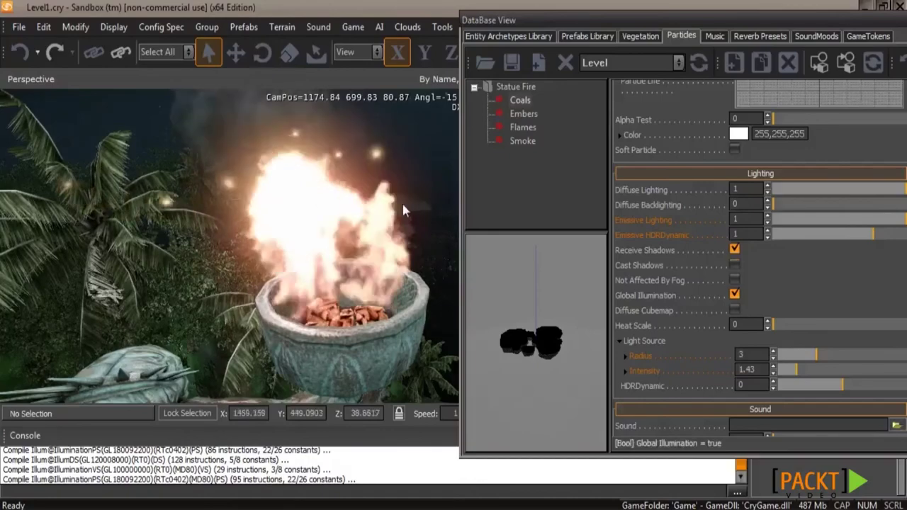
pyautogui.scroll(5, 439, 232)
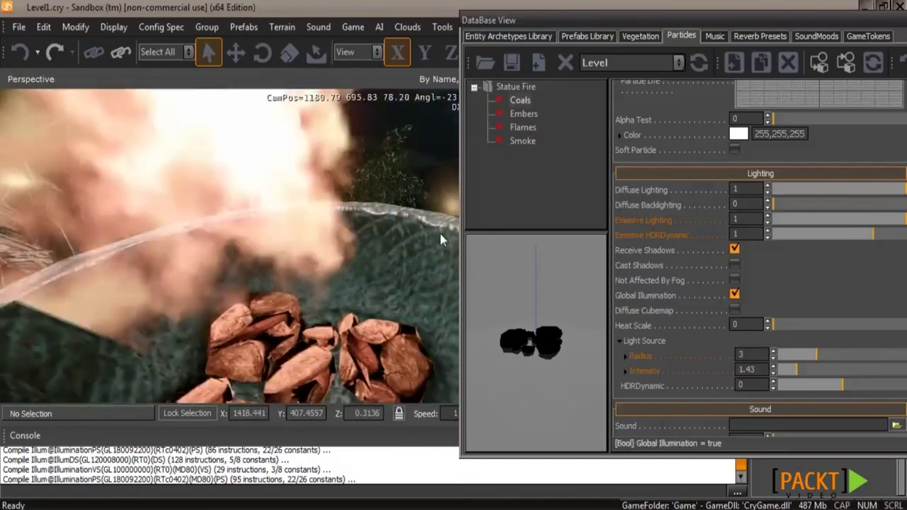
pyautogui.scroll(-5, 439, 231)
pyautogui.moveTo(523, 11); pyautogui.dragTo(551, 83)
pyautogui.click(448, 28)
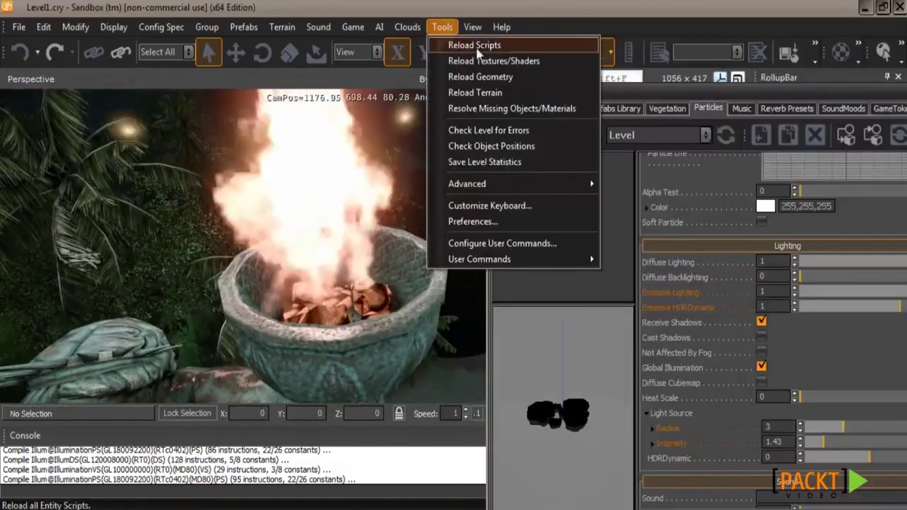
# Reload textures and shaders and inspect the updated statue fire in the viewport
pyautogui.click(497, 61)
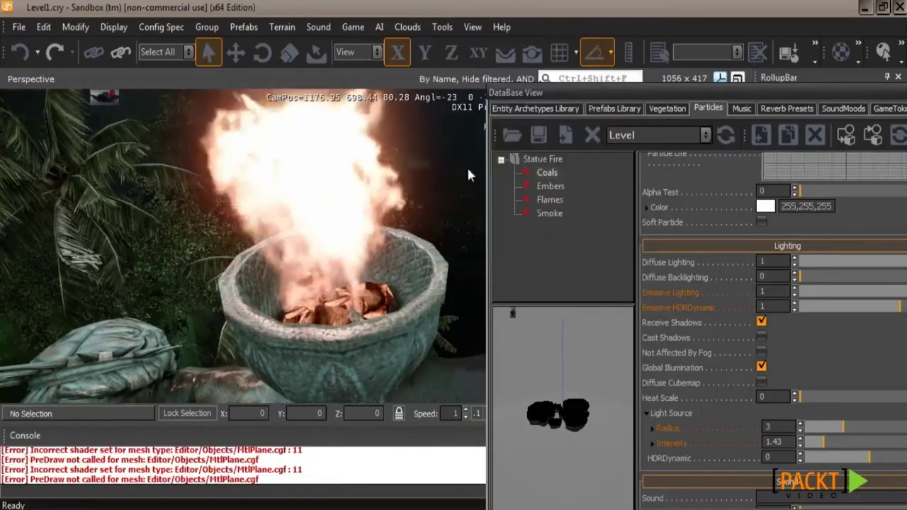
pyautogui.scroll(-10, 455, 312)
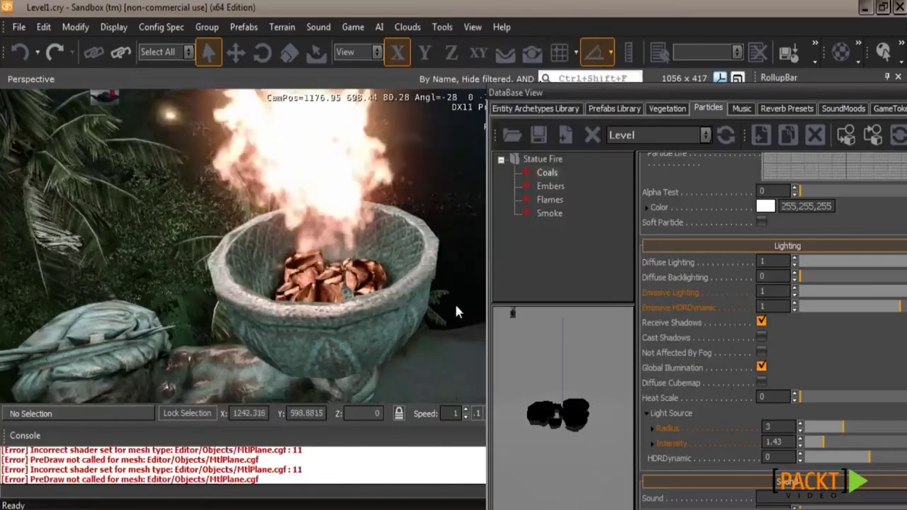
pyautogui.scroll(10, 455, 312)
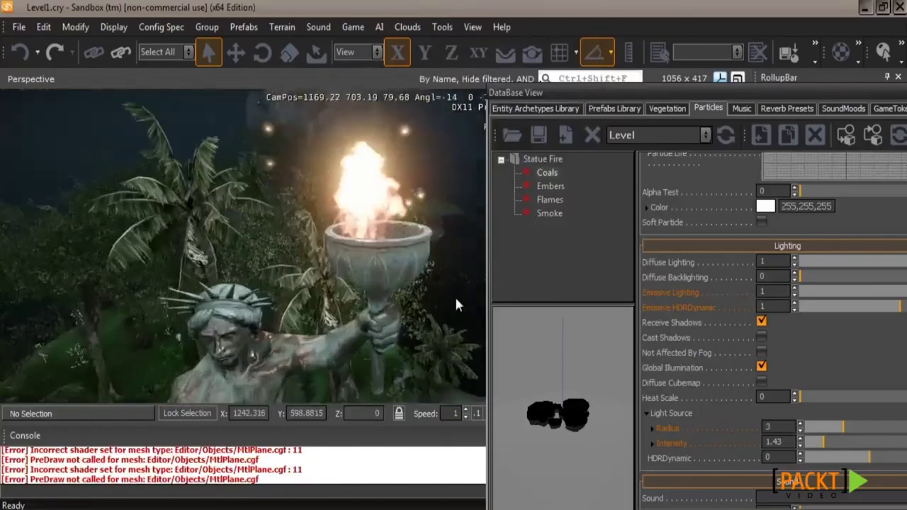
pyautogui.scroll(-3, 455, 306)
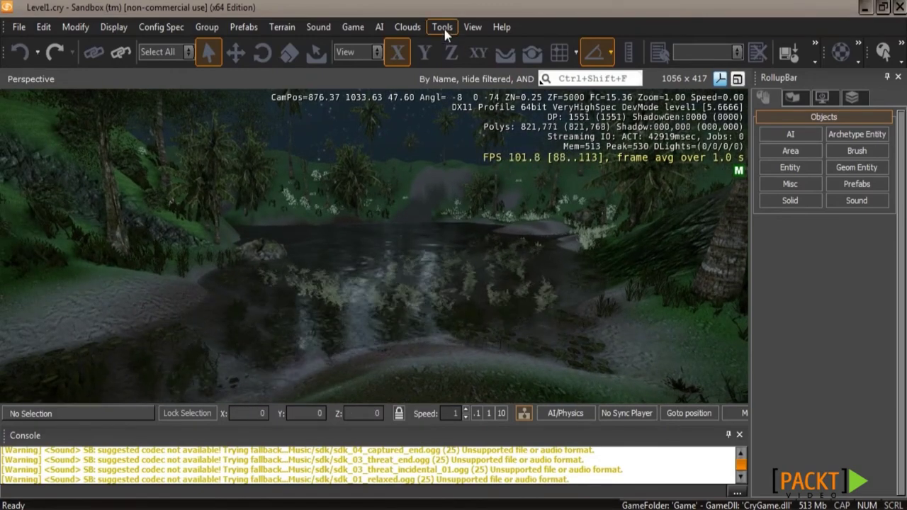
# Open the DataBase View on the Music library and expand the sdk folder
pyautogui.click(470, 28)
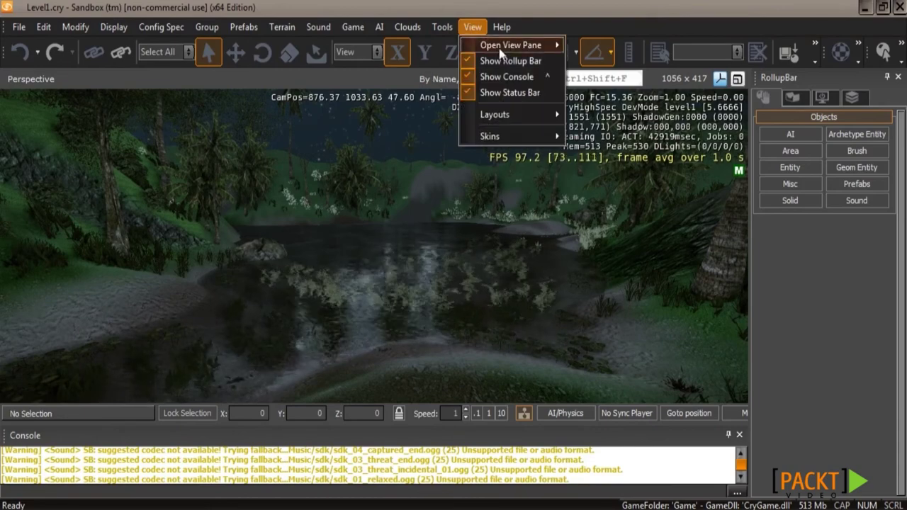
pyautogui.moveTo(510, 45)
pyautogui.click(595, 206)
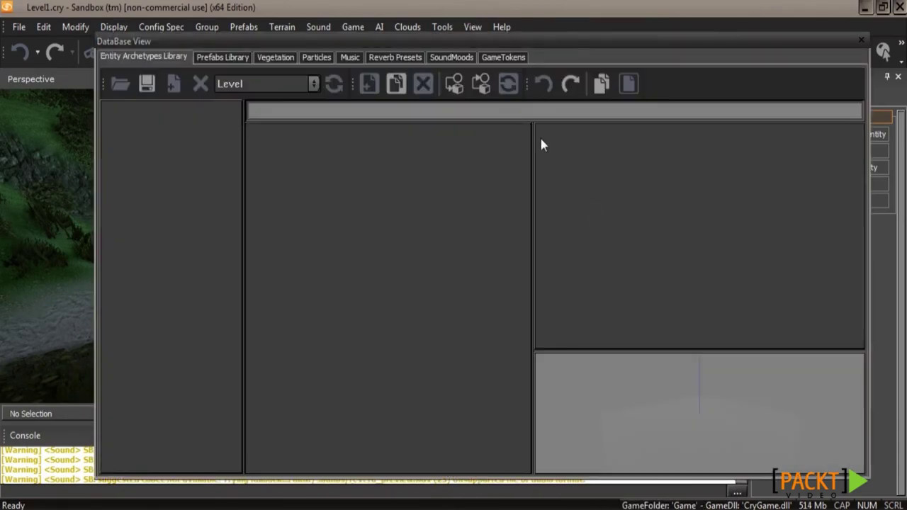
pyautogui.click(348, 59)
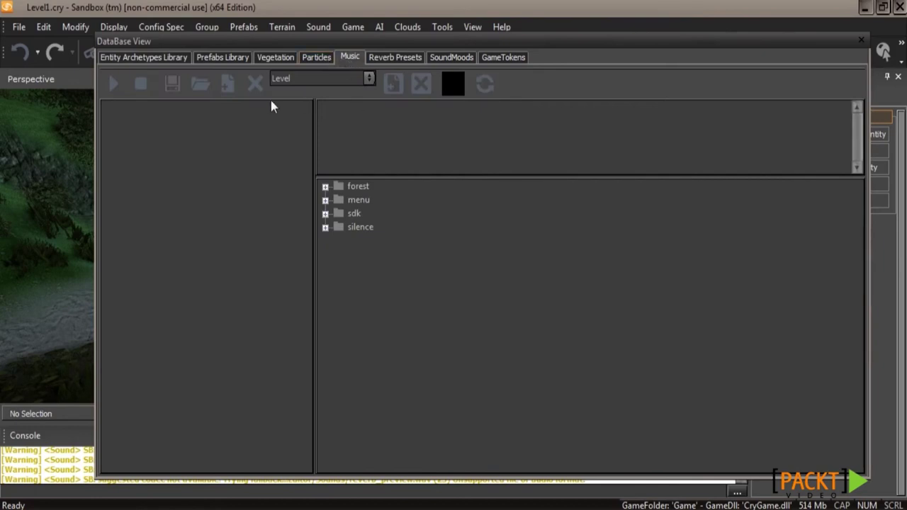
pyautogui.click(325, 214)
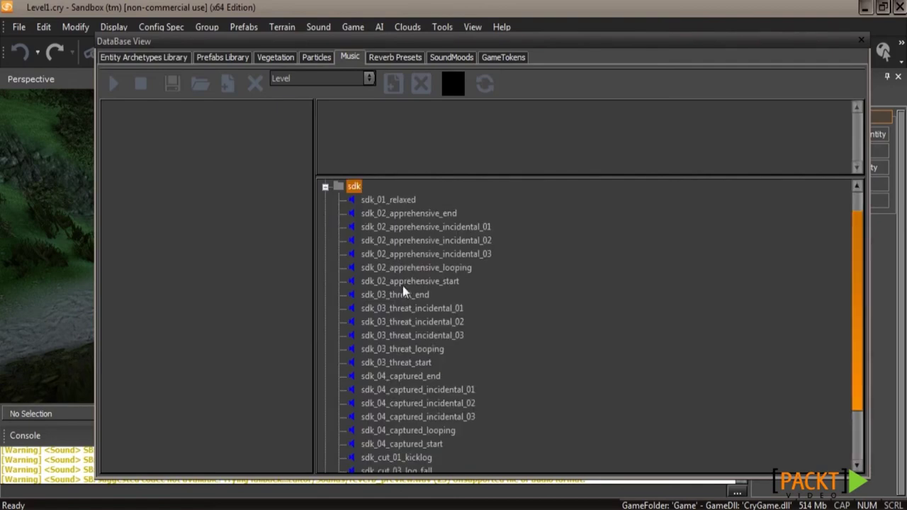
# Preview sdk_04 tracks and sdk_01_relaxed, stop playback, and collapse the sdk folder
pyautogui.click(409, 431)
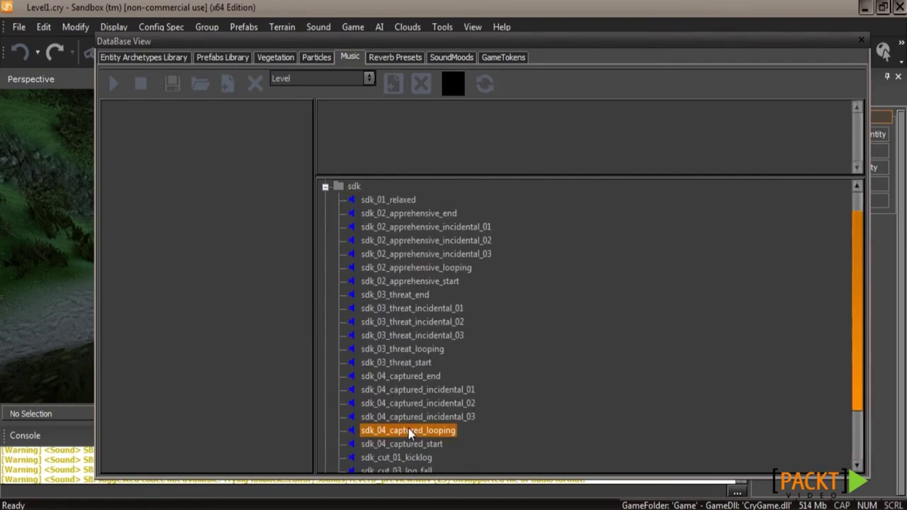
pyautogui.click(114, 85)
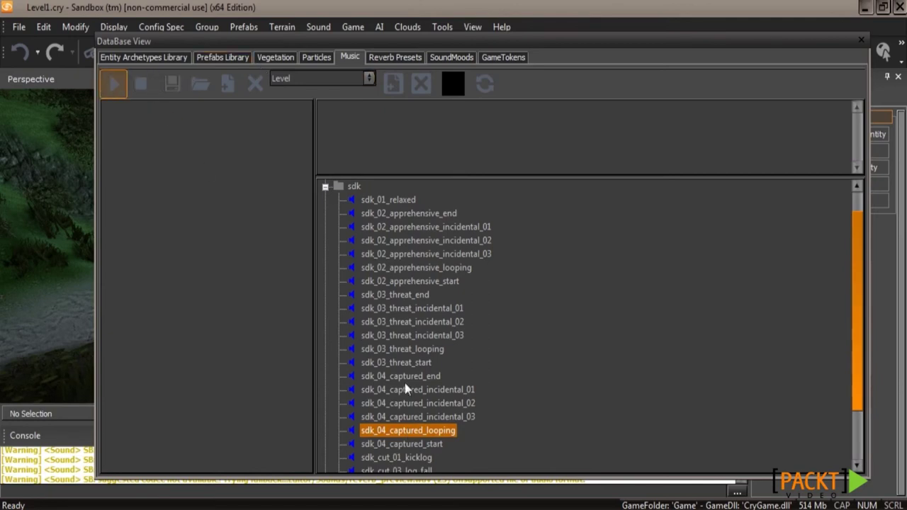
pyautogui.click(419, 418)
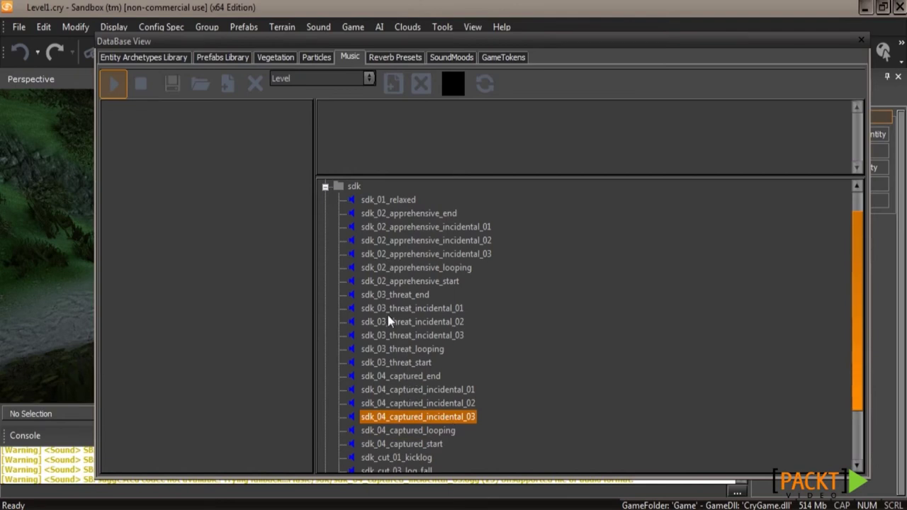
pyautogui.click(395, 202)
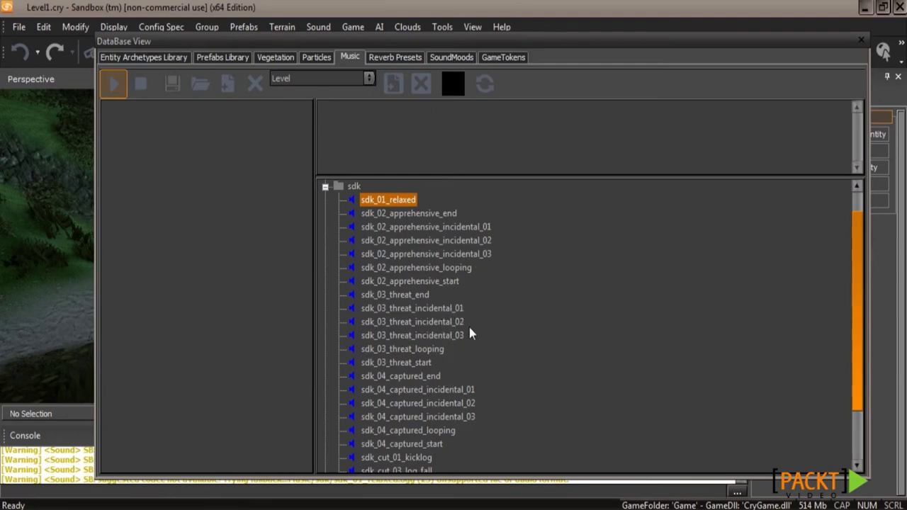
pyautogui.click(141, 86)
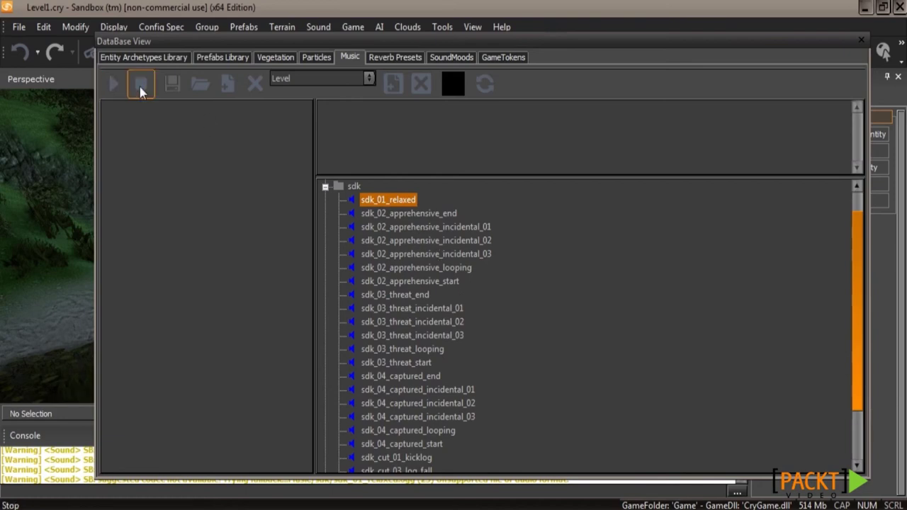
pyautogui.click(387, 268)
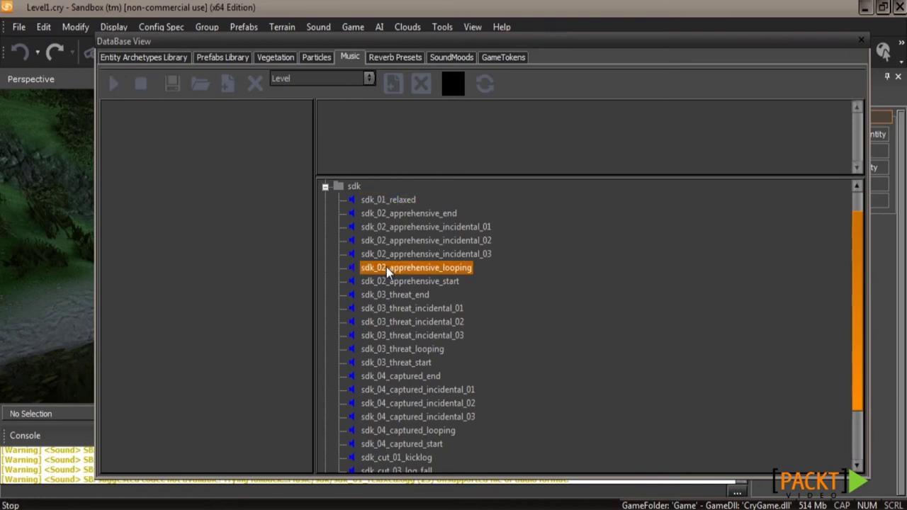
pyautogui.click(325, 186)
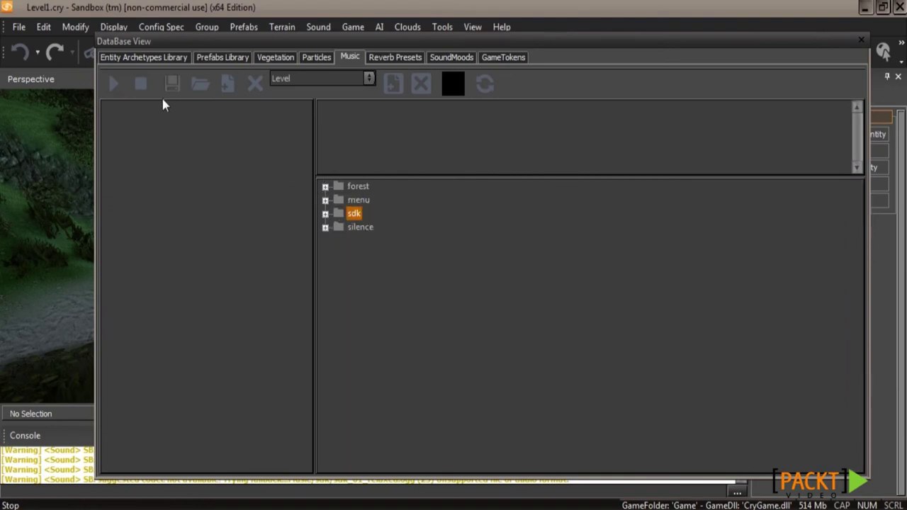
# Load the Music\SDK_Music.xml library
pyautogui.click(201, 84)
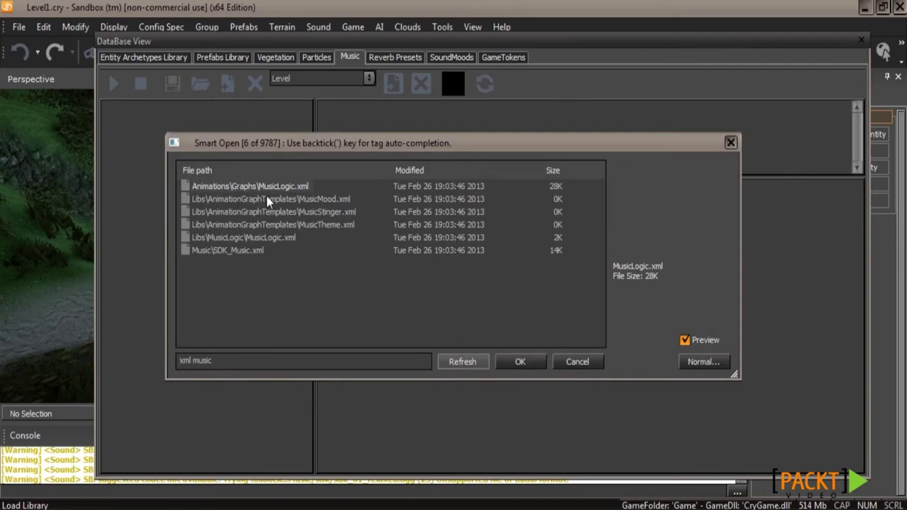
pyautogui.click(241, 251)
pyautogui.click(519, 361)
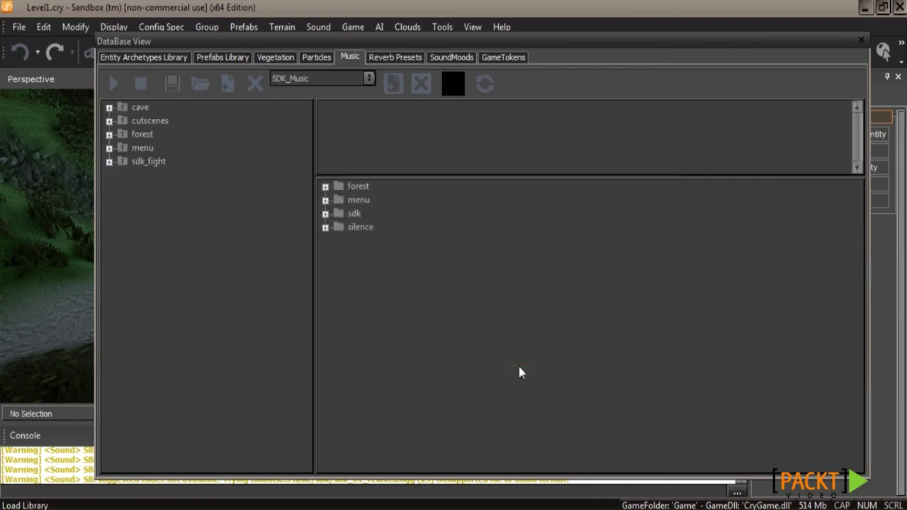
# Explore forest > 02_main_forest > Pattern Set > Main Layer, then collapse forest
pyautogui.click(109, 148)
pyautogui.click(110, 148)
pyautogui.click(109, 134)
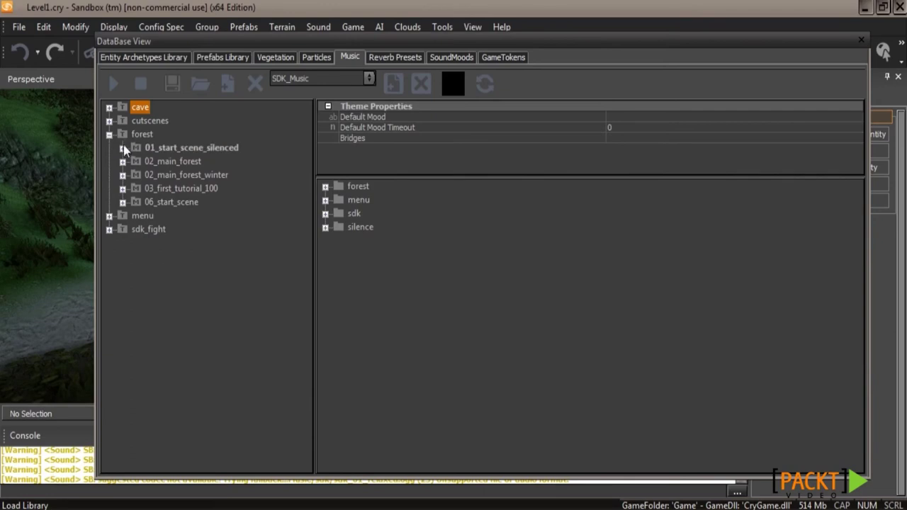
pyautogui.click(122, 162)
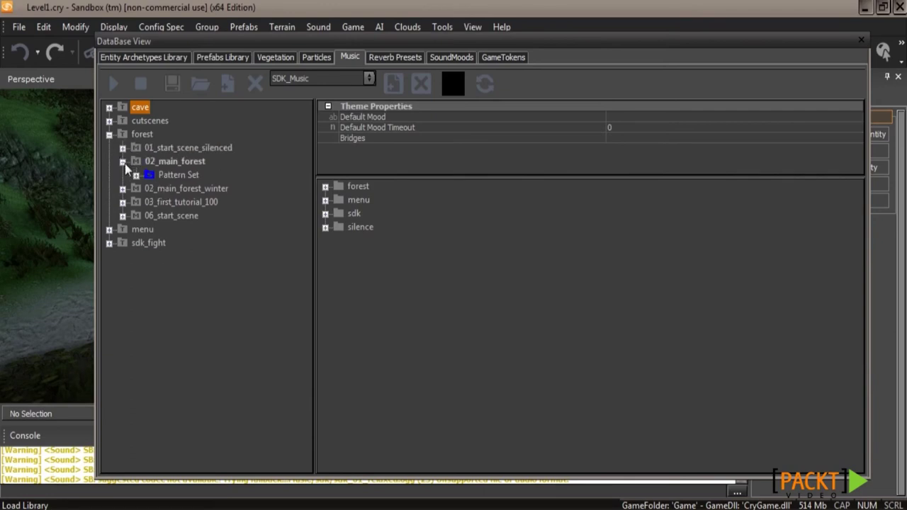
pyautogui.click(136, 175)
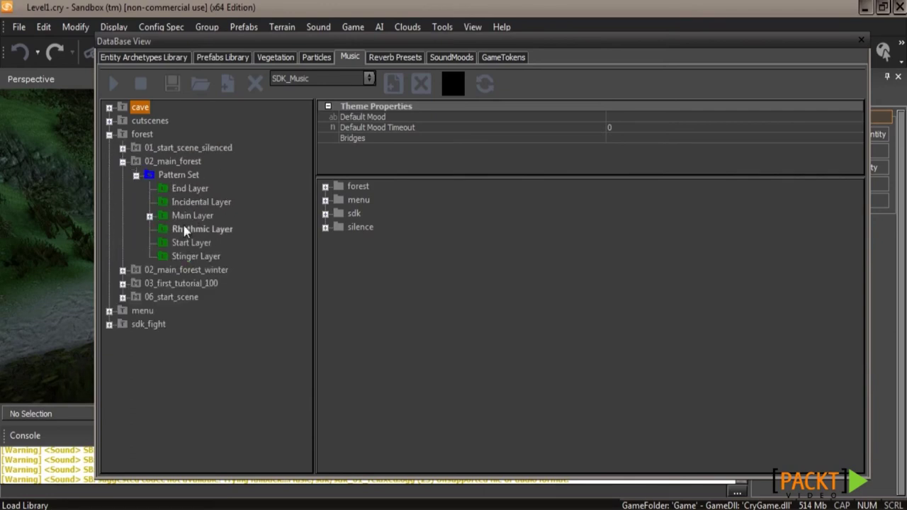
pyautogui.click(150, 216)
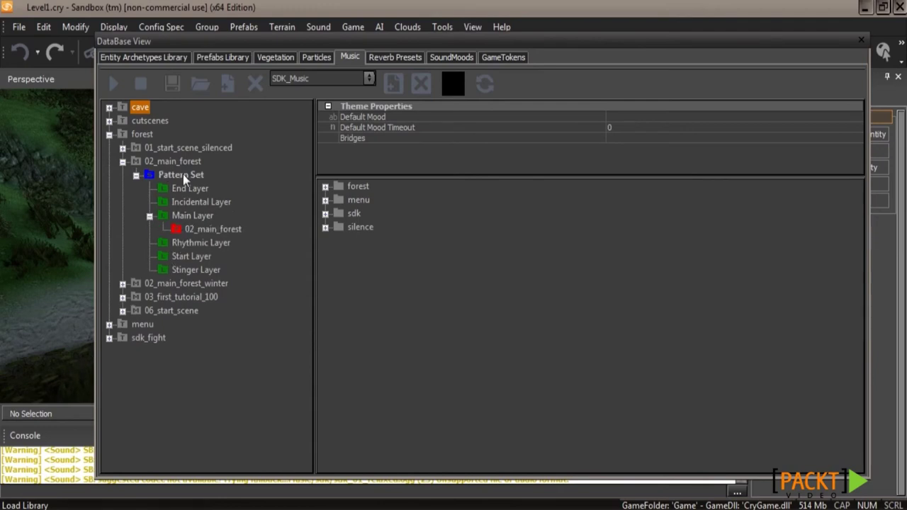
pyautogui.click(110, 134)
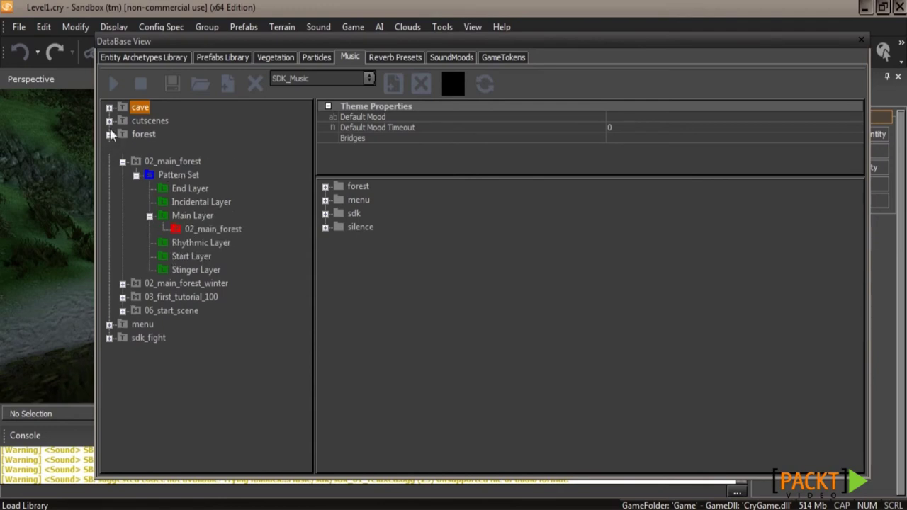
pyautogui.click(110, 134)
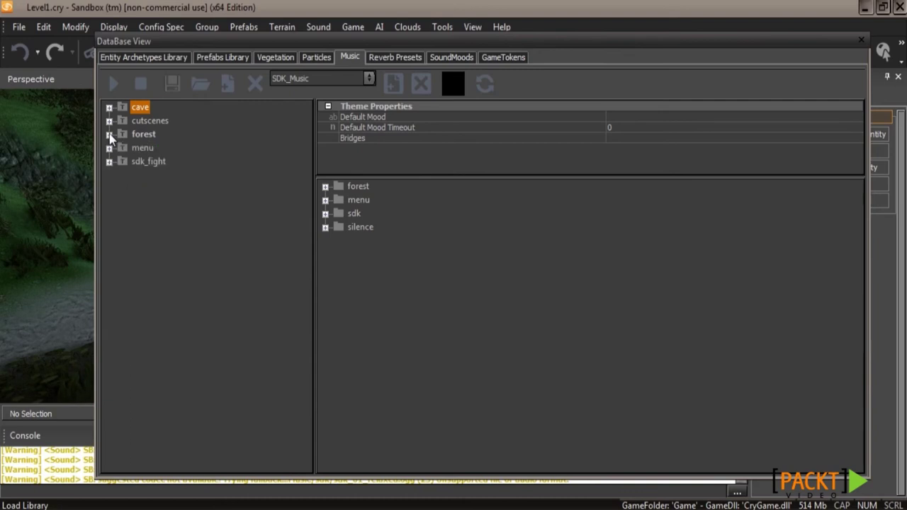
# Delete the sdk_fight, menu, cutscenes, forest and cave themes from SDK_Music
pyautogui.rightClick(147, 166)
pyautogui.click(191, 301)
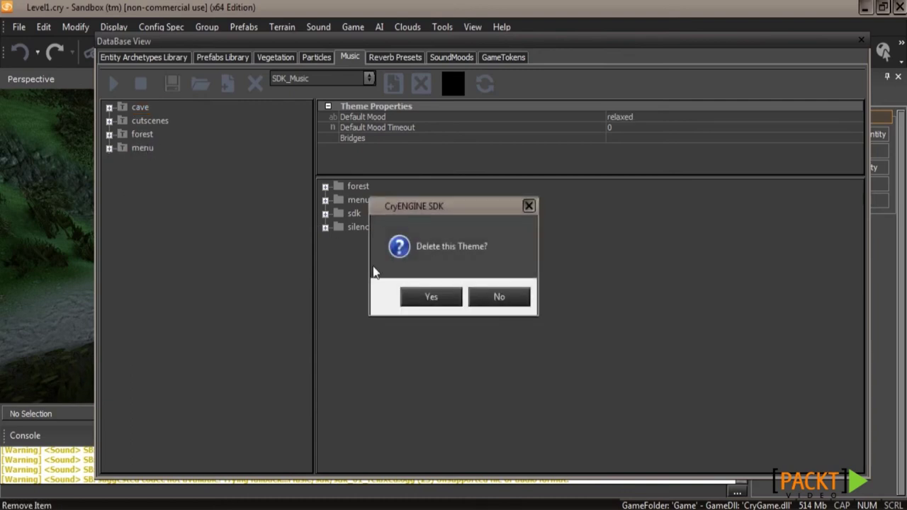
pyautogui.click(425, 297)
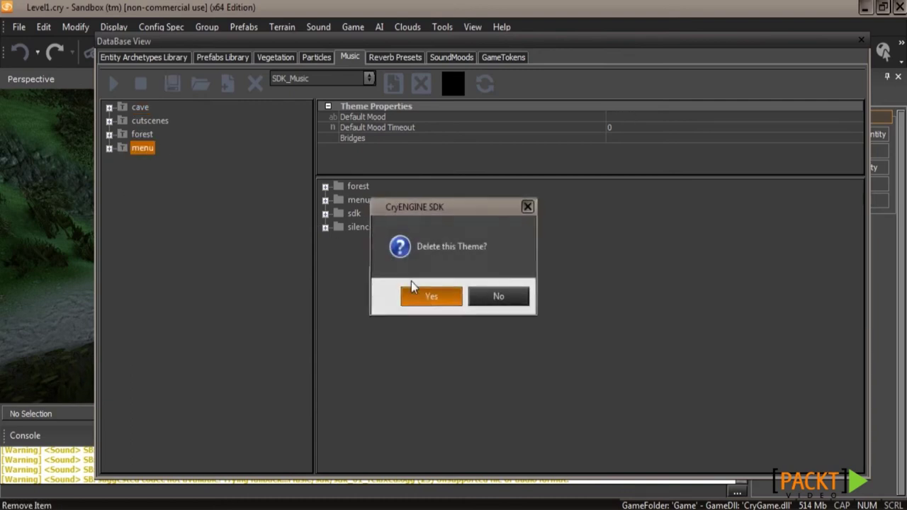
pyautogui.rightClick(149, 148)
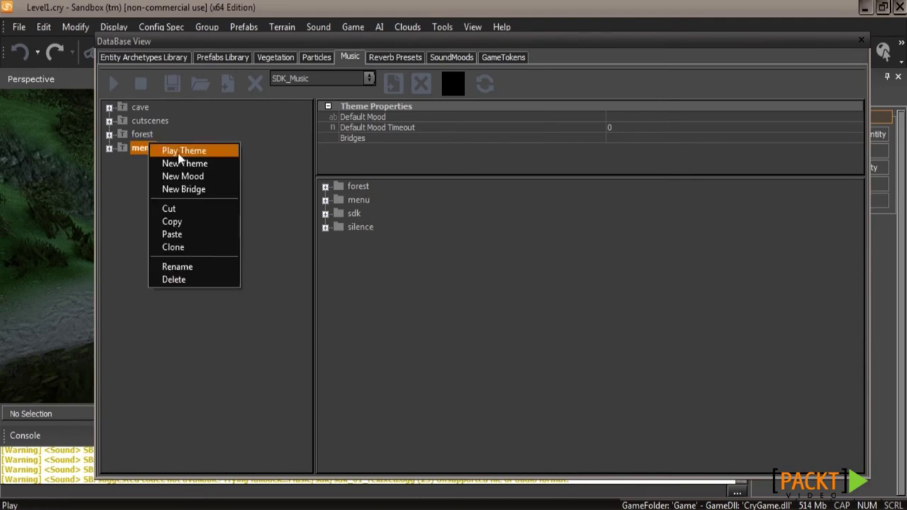
pyautogui.click(184, 280)
pyautogui.press('Return')
pyautogui.rightClick(145, 123)
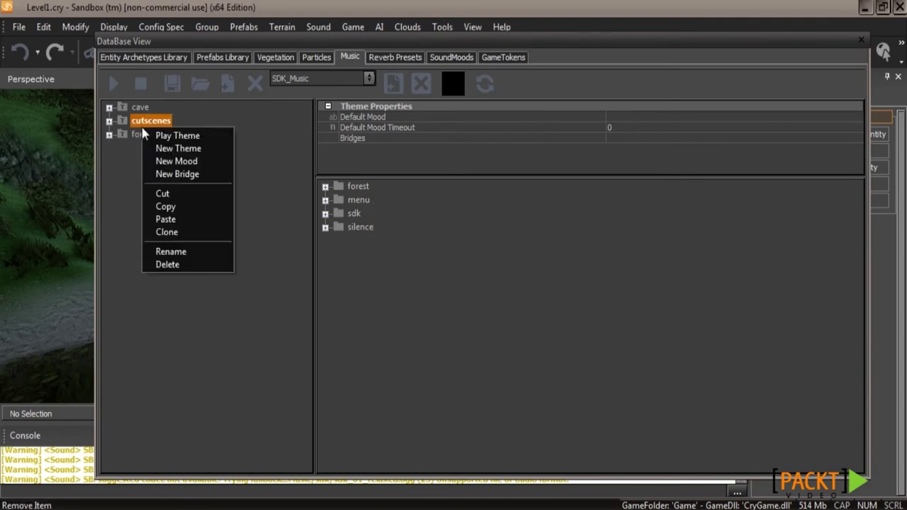
pyautogui.click(170, 264)
pyautogui.press('Return')
pyautogui.rightClick(140, 125)
pyautogui.click(170, 258)
pyautogui.press('Return')
pyautogui.rightClick(125, 113)
pyautogui.click(152, 247)
pyautogui.press('Return')
# Create a new empty theme, Theme0, in the emptied library
pyautogui.rightClick(151, 179)
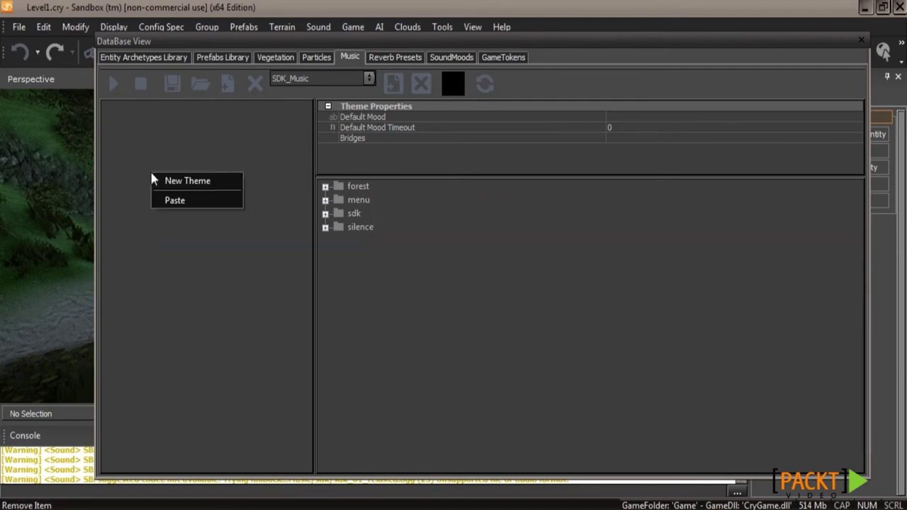
pyautogui.click(171, 181)
pyautogui.rightClick(144, 114)
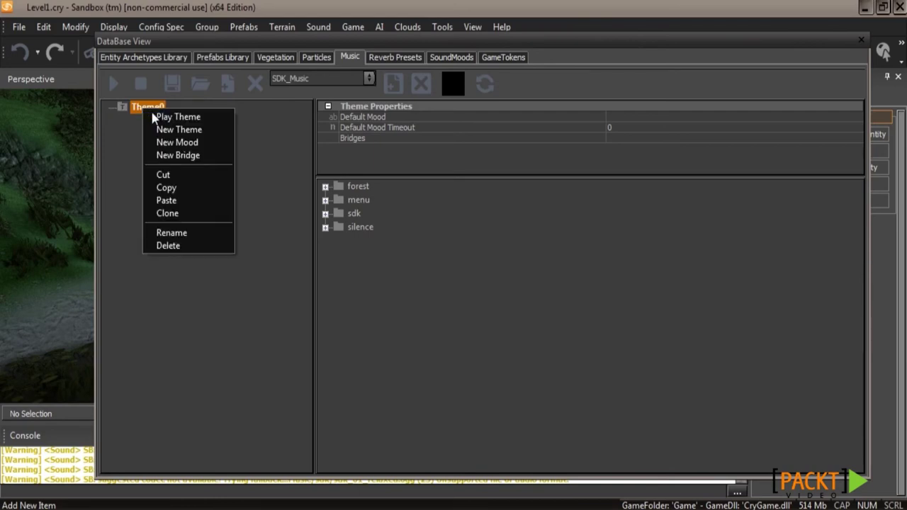
pyautogui.click(172, 232)
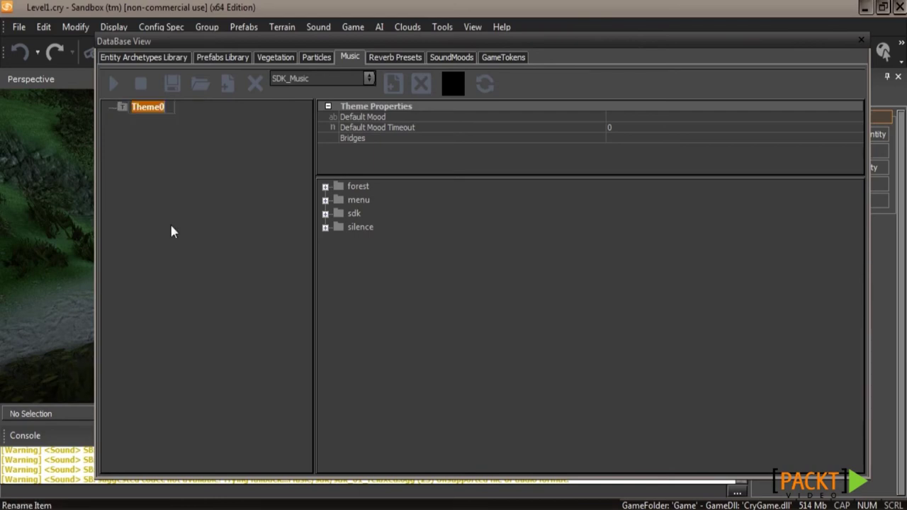
# Rename Theme0 to Level1, add Mood0, and select Main Layer in its pattern set
pyautogui.press('BackSpace')
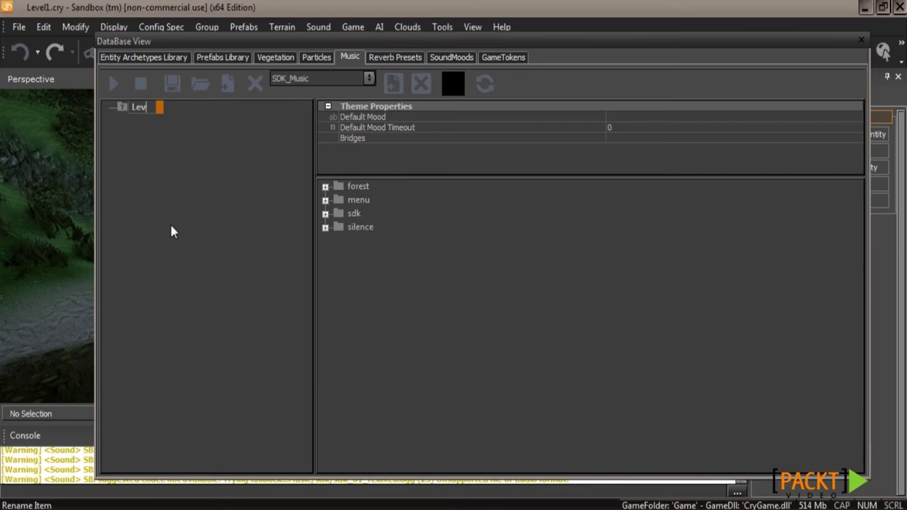
pyautogui.press('Return')
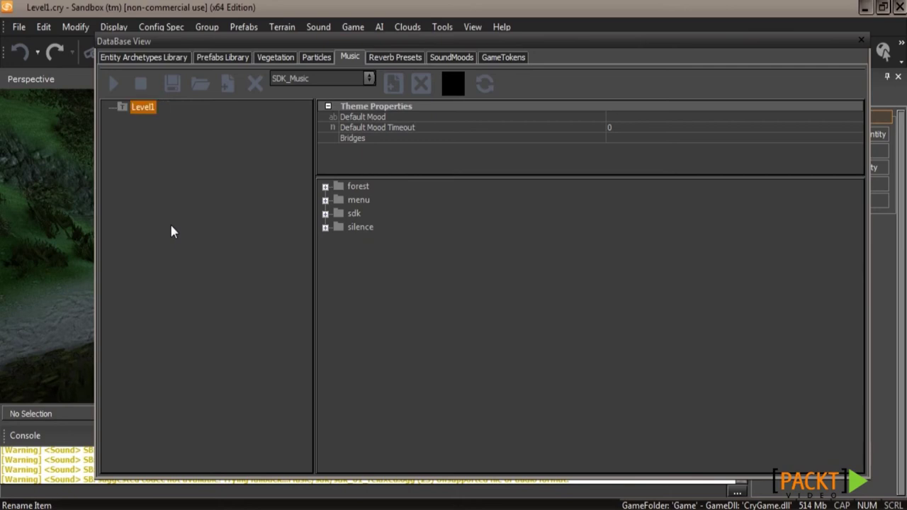
pyautogui.rightClick(150, 110)
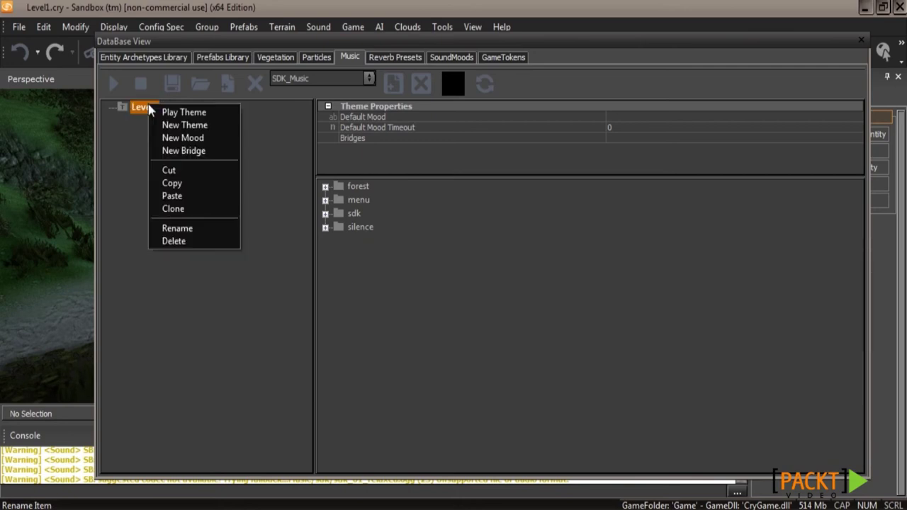
pyautogui.click(189, 139)
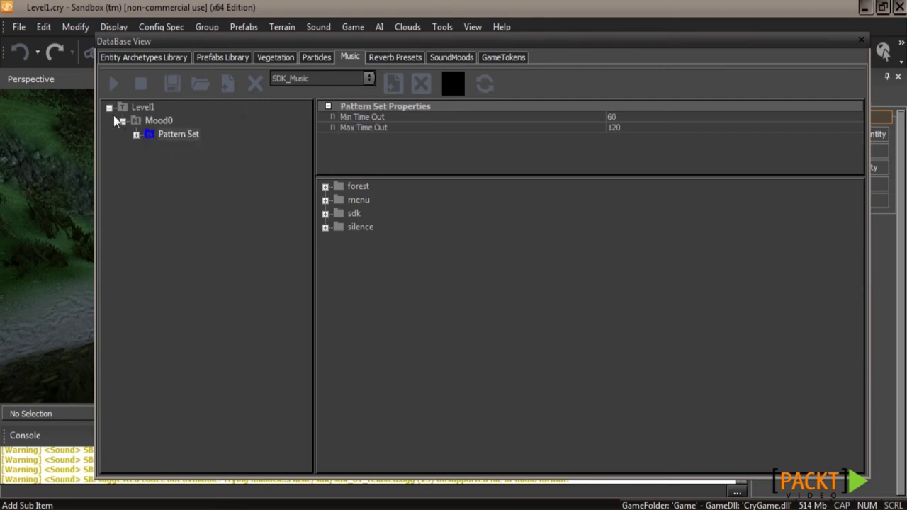
pyautogui.click(137, 135)
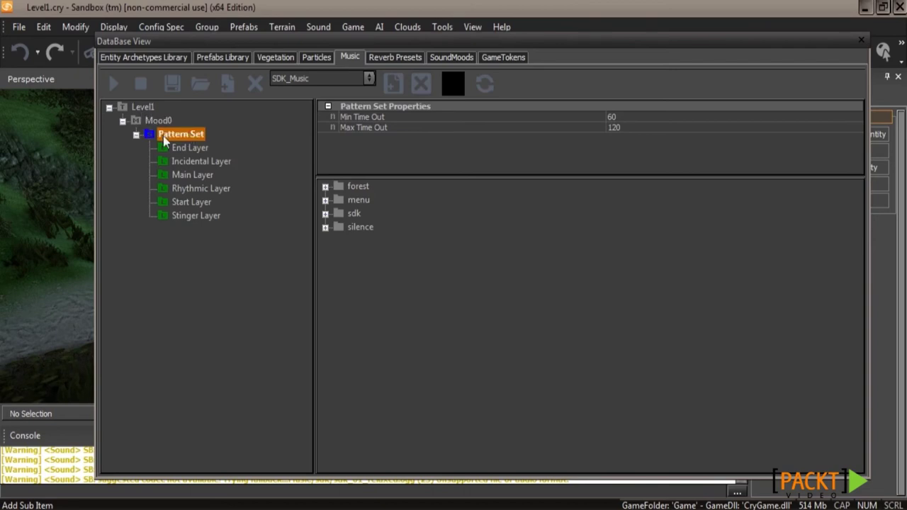
pyautogui.click(197, 176)
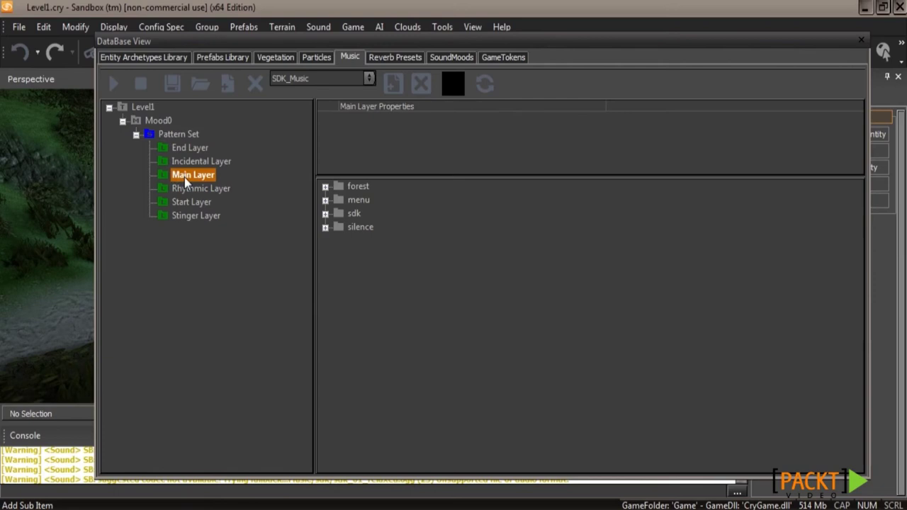
# Add a new pattern under Main Layer, rename it Main_Pattern, and browse for its Filename
pyautogui.rightClick(177, 180)
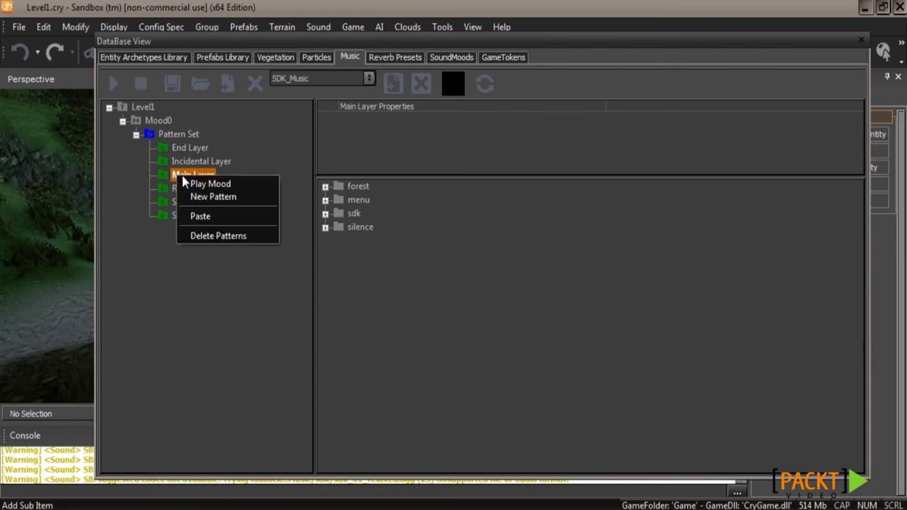
pyautogui.click(209, 196)
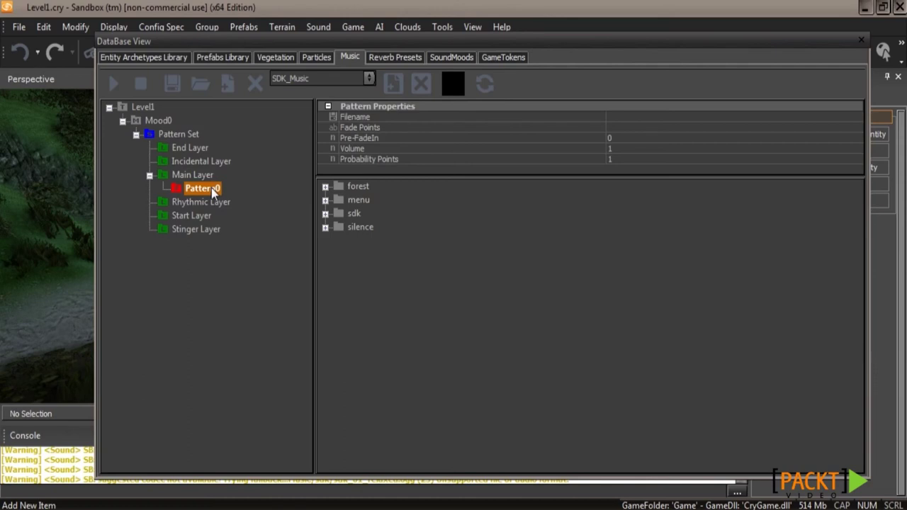
pyautogui.rightClick(213, 192)
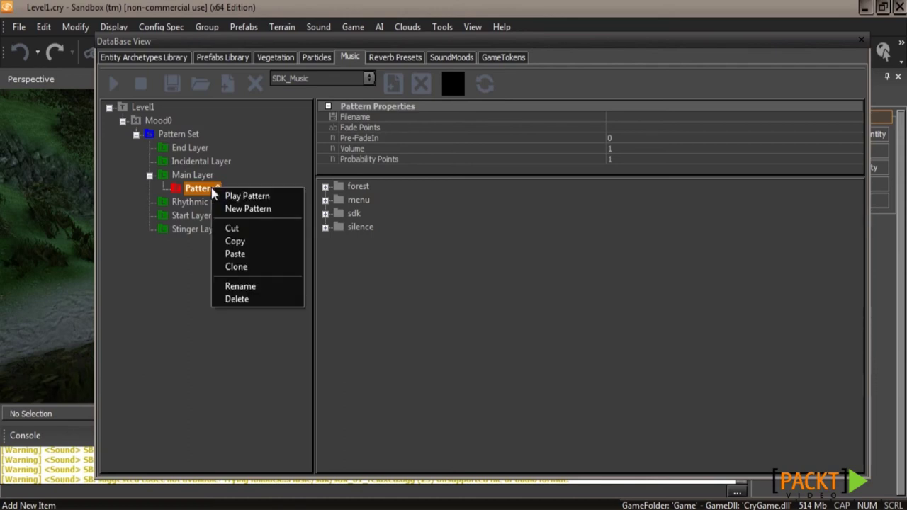
pyautogui.click(256, 286)
pyautogui.write('Main_Pattern')
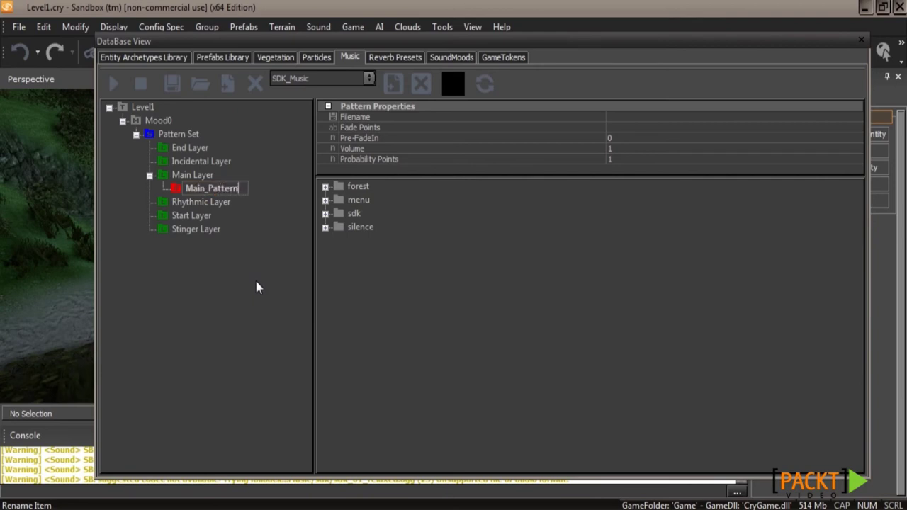
pyautogui.press('Return')
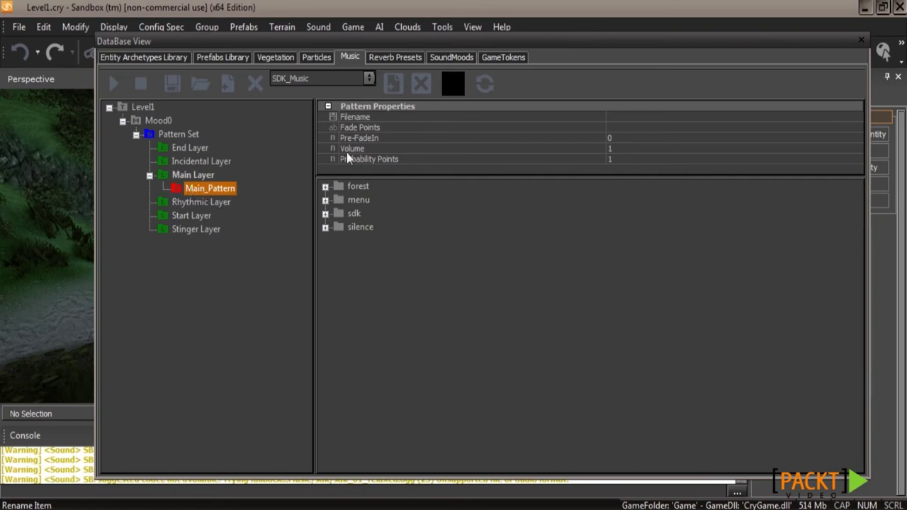
pyautogui.click(346, 118)
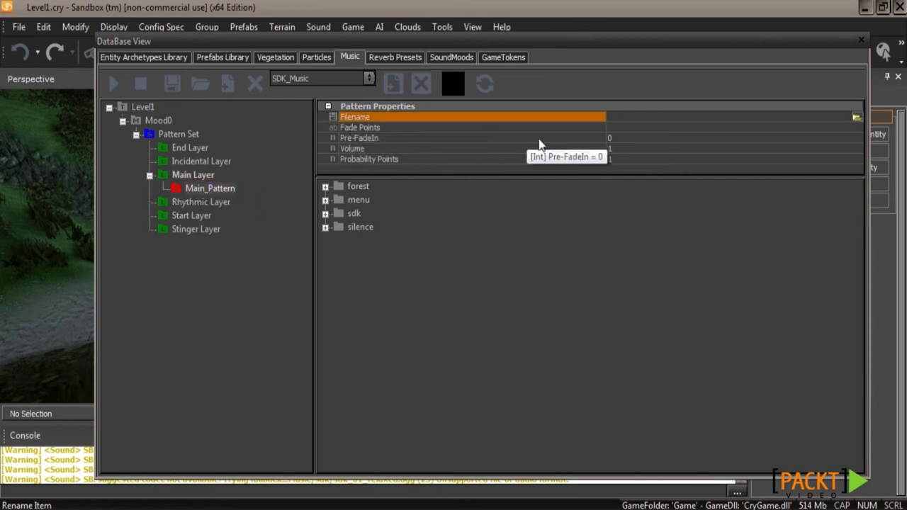
pyautogui.click(857, 117)
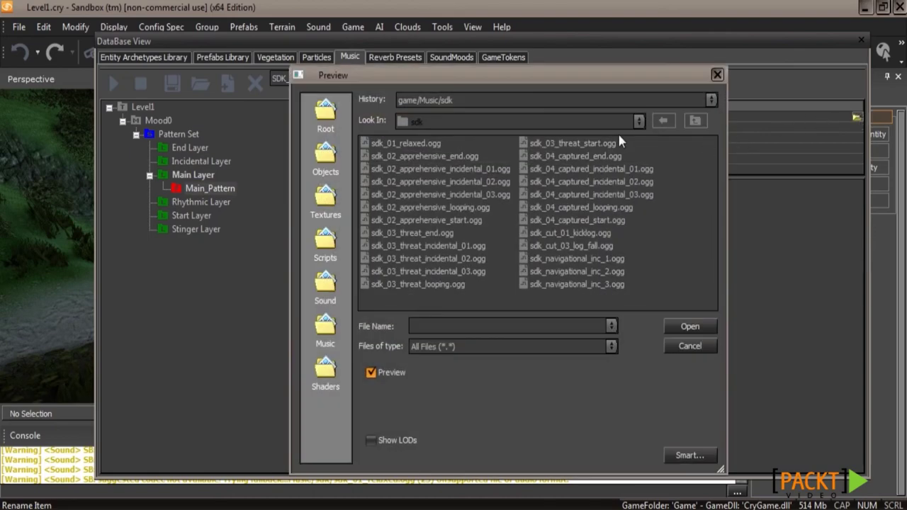
# Assign music/sdk/sdk_01_relaxed.ogg as Main_Pattern's audio file
pyautogui.click(325, 330)
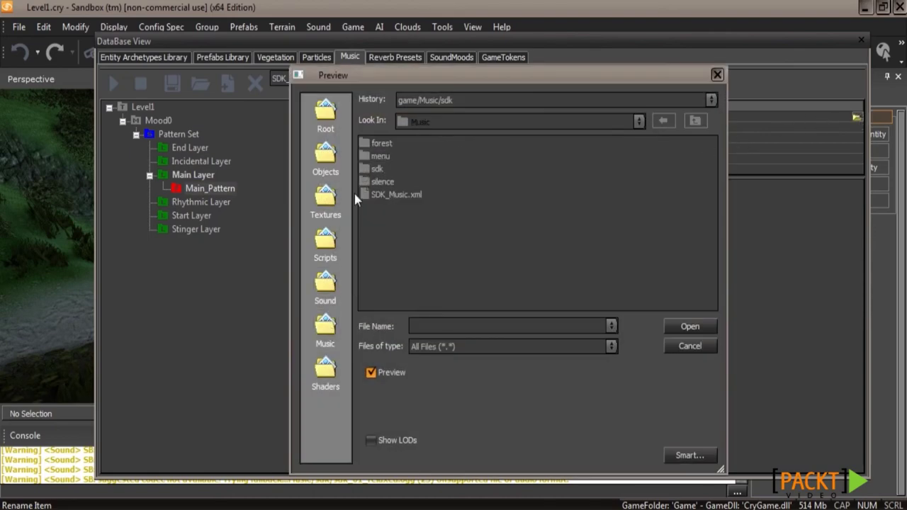
pyautogui.doubleClick(376, 169)
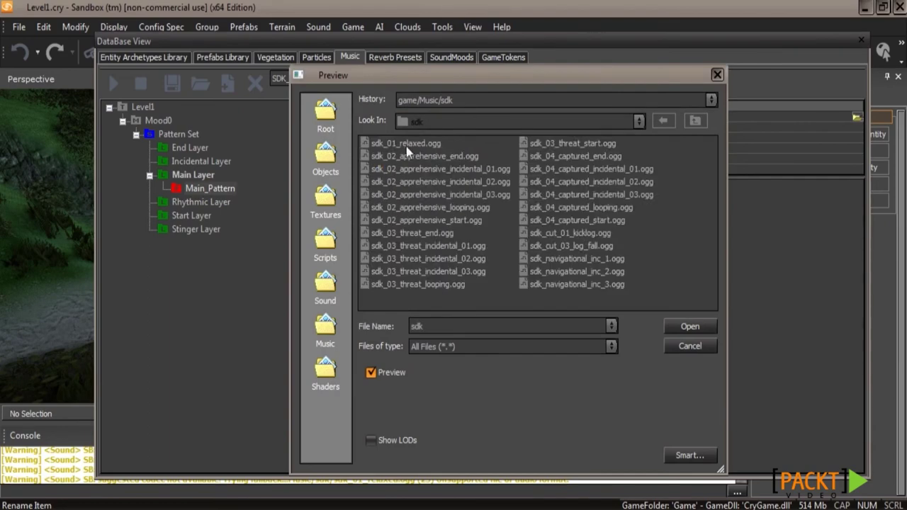
pyautogui.click(383, 146)
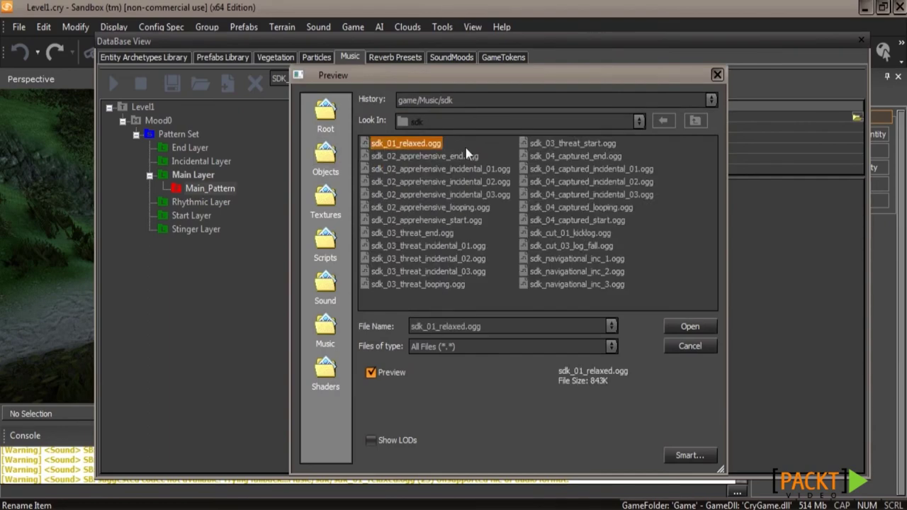
pyautogui.click(699, 330)
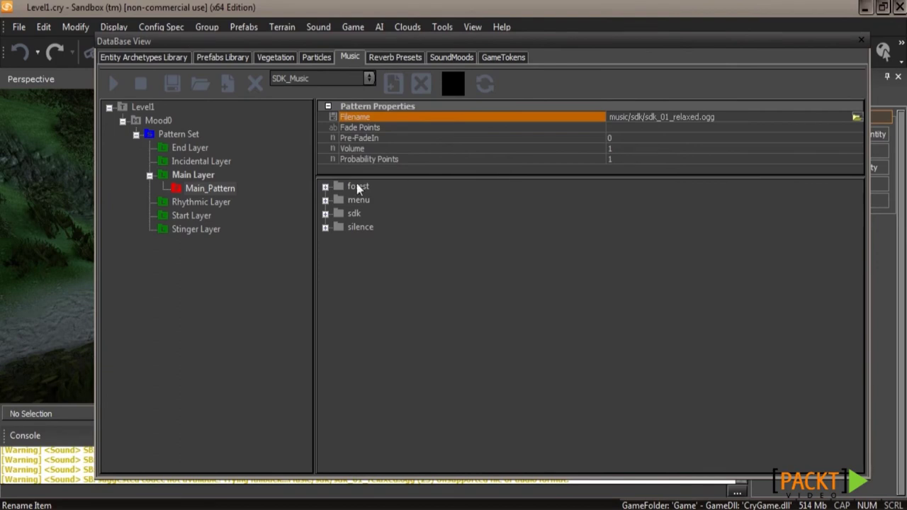
# Review the Incidental Layer and Main Layer, then move the music database window aside
pyautogui.click(192, 162)
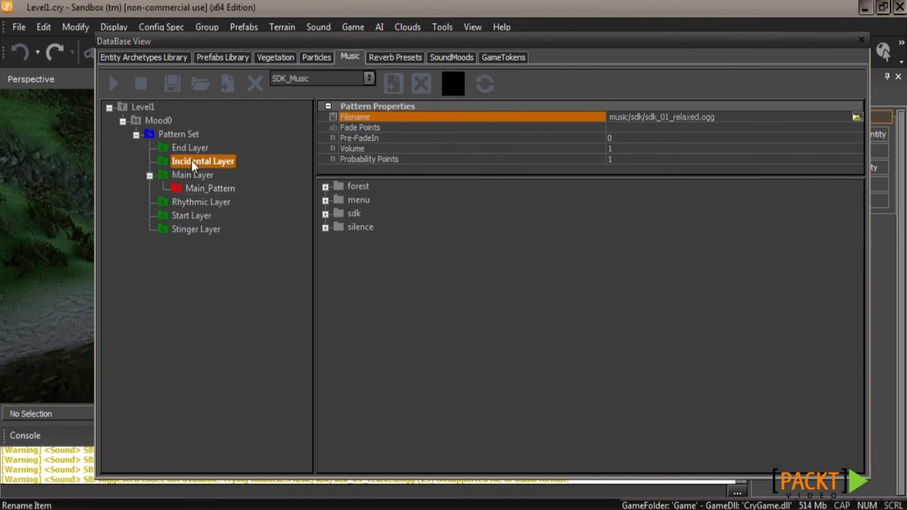
pyautogui.click(194, 176)
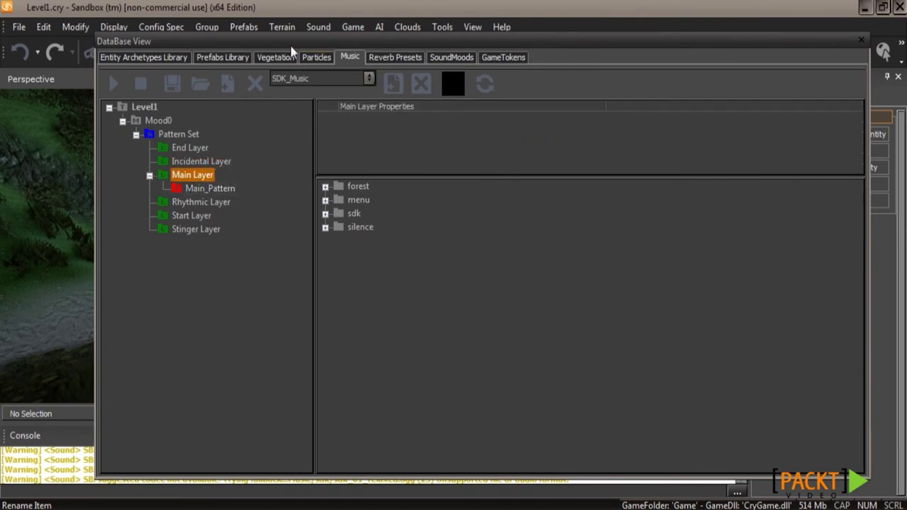
pyautogui.moveTo(286, 46); pyautogui.dragTo(422, 33)
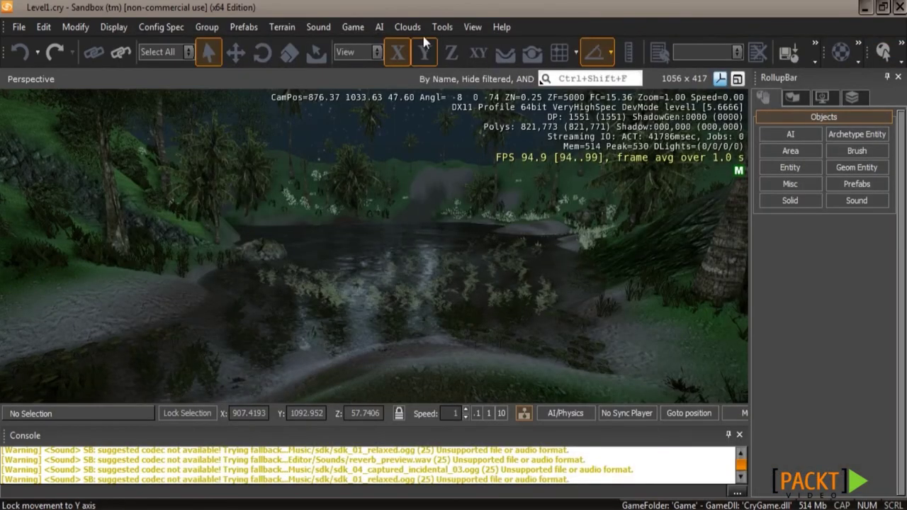
# Open the Flow Graph editor from the editor pane list
pyautogui.click(473, 27)
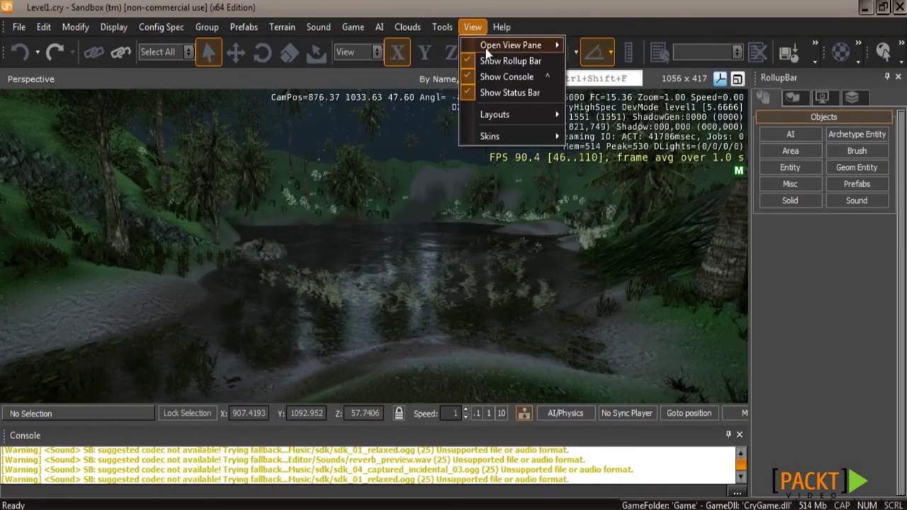
pyautogui.moveTo(553, 46)
pyautogui.click(606, 285)
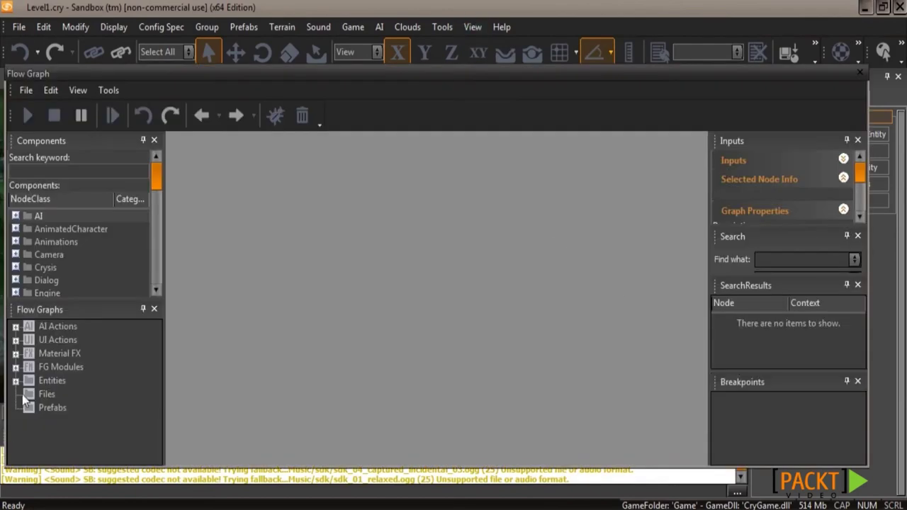
# Create a new flow graph and rename the Default graph to Level Music
pyautogui.click(26, 90)
pyautogui.click(41, 107)
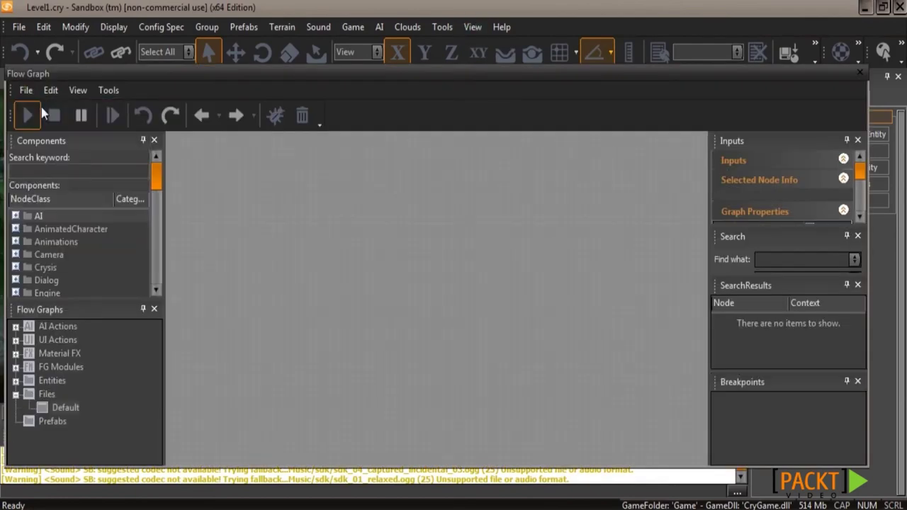
pyautogui.rightClick(67, 409)
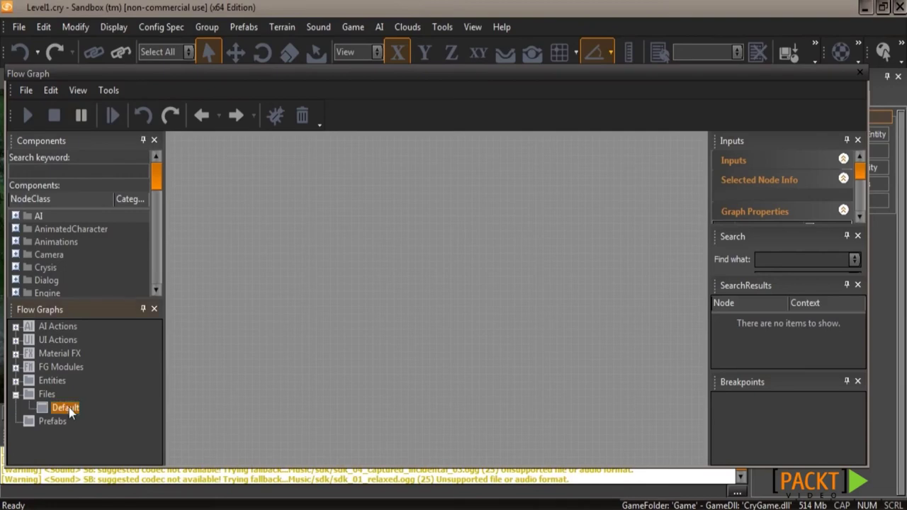
pyautogui.click(110, 435)
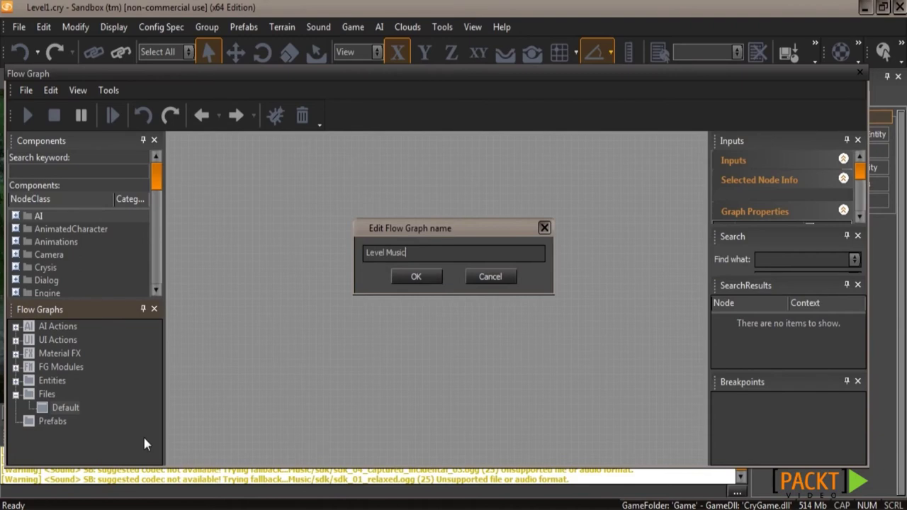
pyautogui.click(418, 276)
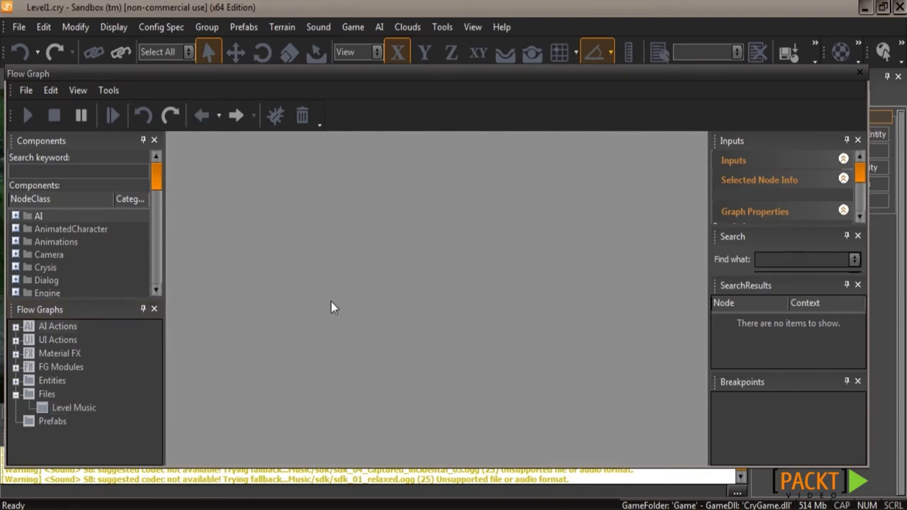
pyautogui.click(79, 411)
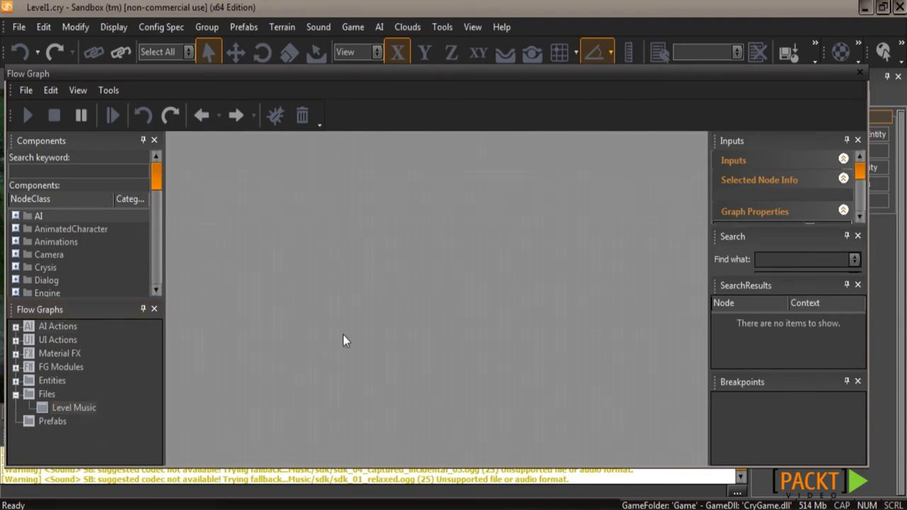
# Add a Start node and a Music:PlayPattern node, wiring Start into PlayPattern's Play input
pyautogui.rightClick(285, 332)
pyautogui.click(330, 394)
pyautogui.moveTo(351, 330); pyautogui.dragTo(297, 281)
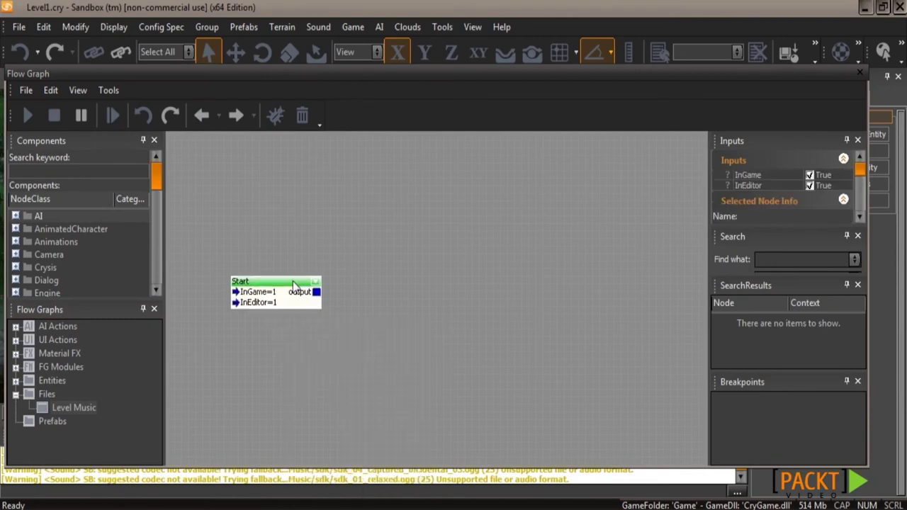
pyautogui.rightClick(344, 316)
pyautogui.moveTo(381, 320)
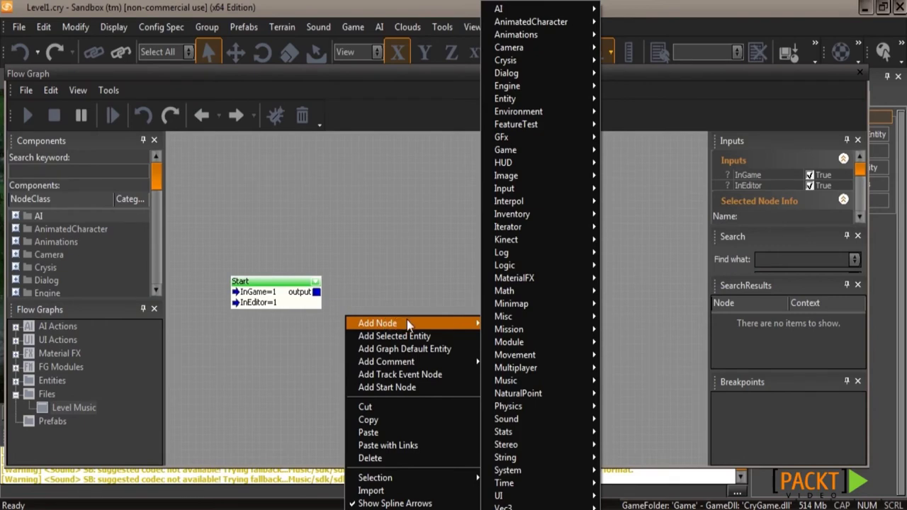
pyautogui.moveTo(519, 383)
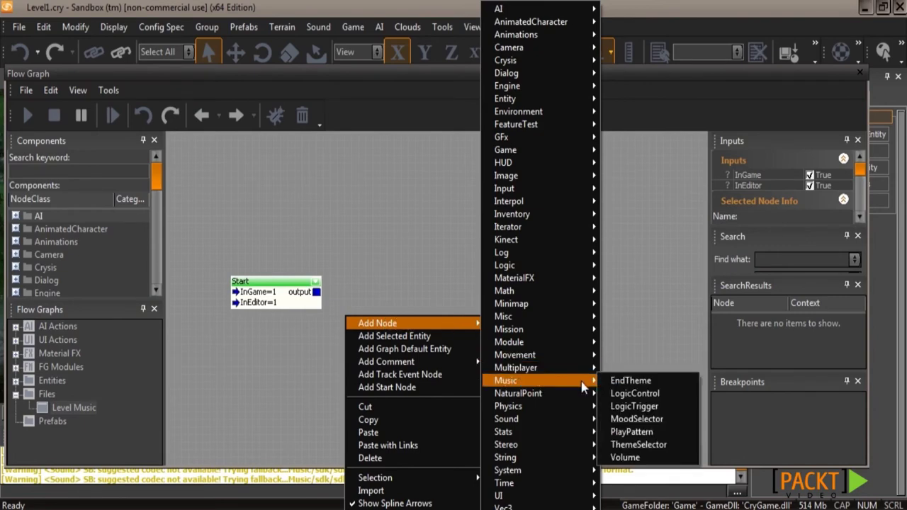
pyautogui.click(641, 432)
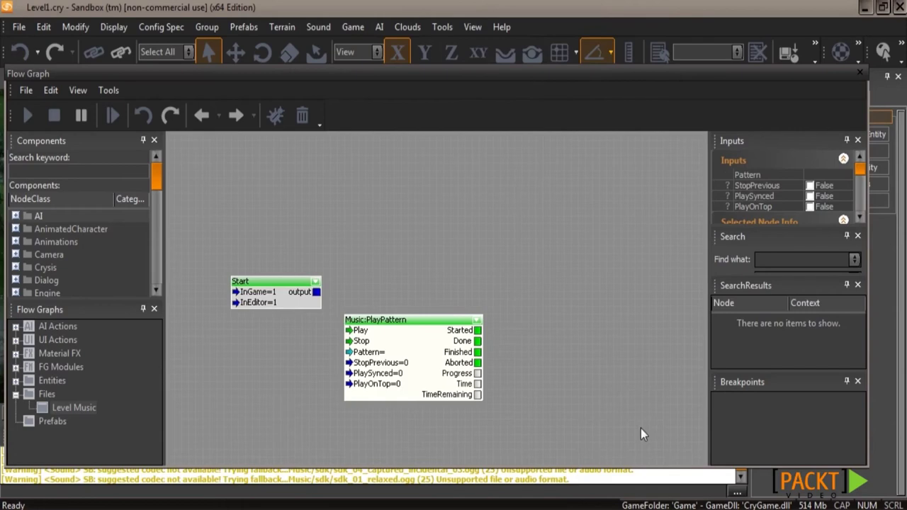
pyautogui.moveTo(419, 321); pyautogui.dragTo(458, 281)
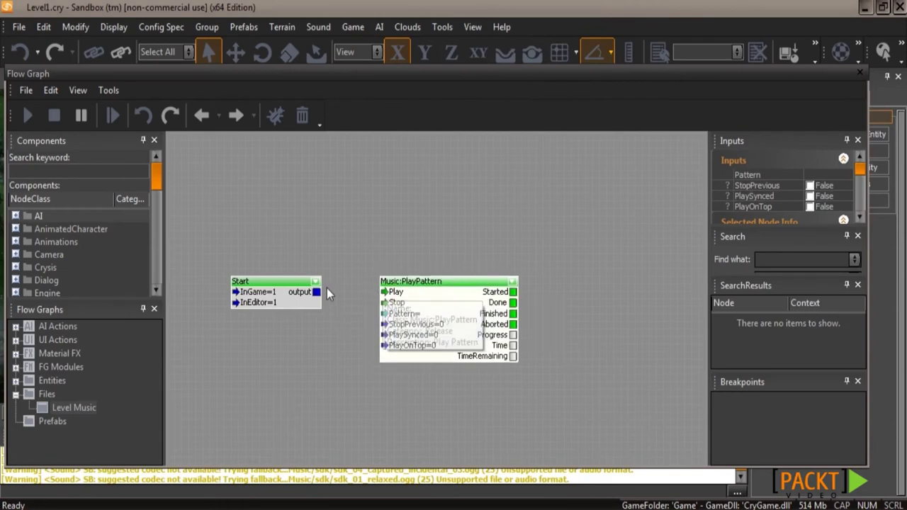
pyautogui.moveTo(320, 298); pyautogui.dragTo(383, 294)
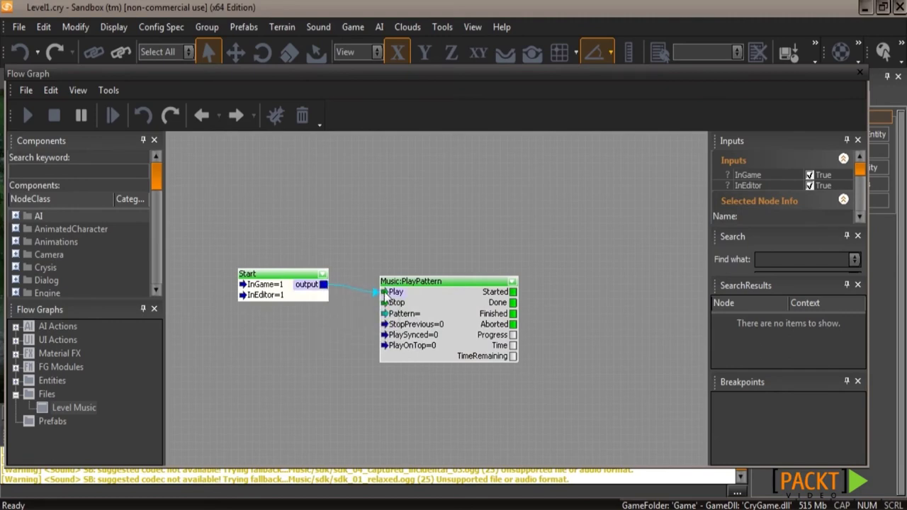
# Set the PlayPattern node's Pattern input to Main_Pattern
pyautogui.click(402, 319)
pyautogui.click(402, 316)
pyautogui.click(510, 313)
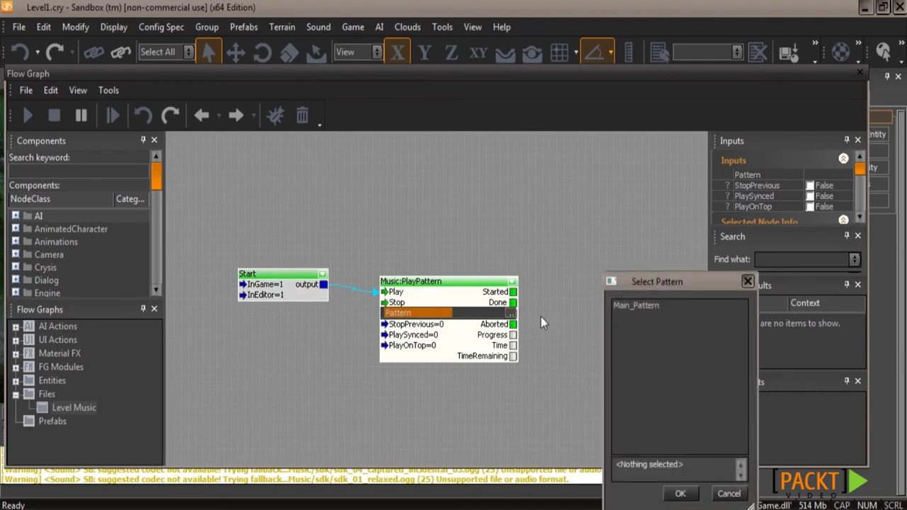
pyautogui.click(626, 307)
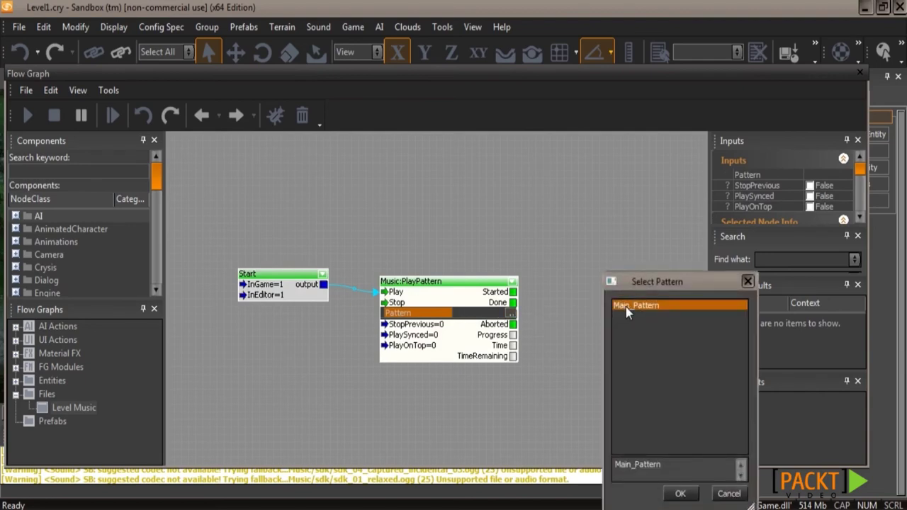
pyautogui.click(679, 494)
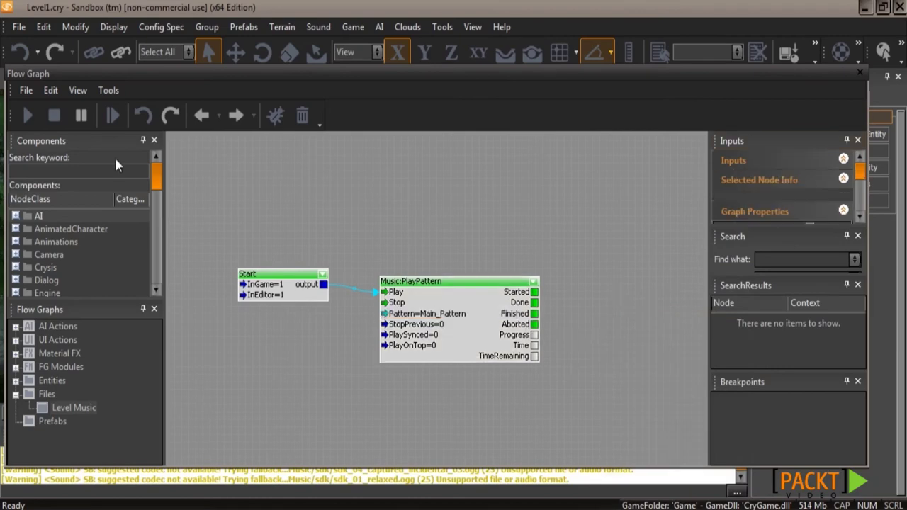
pyautogui.click(26, 91)
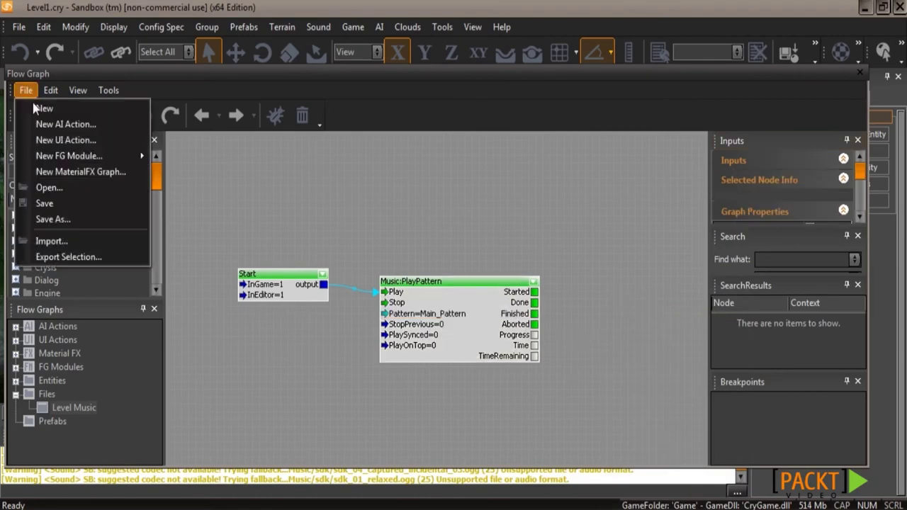
# Save the graph as Level Music.xml in Game/Levels/Level1 and dock the Flow Graph window
pyautogui.click(44, 204)
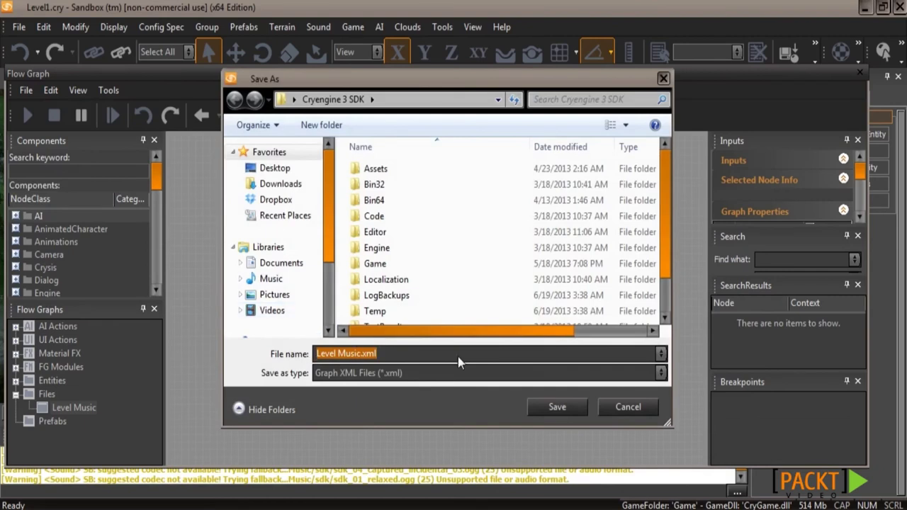
pyautogui.doubleClick(375, 263)
pyautogui.doubleClick(380, 217)
pyautogui.click(376, 185)
pyautogui.doubleClick(384, 186)
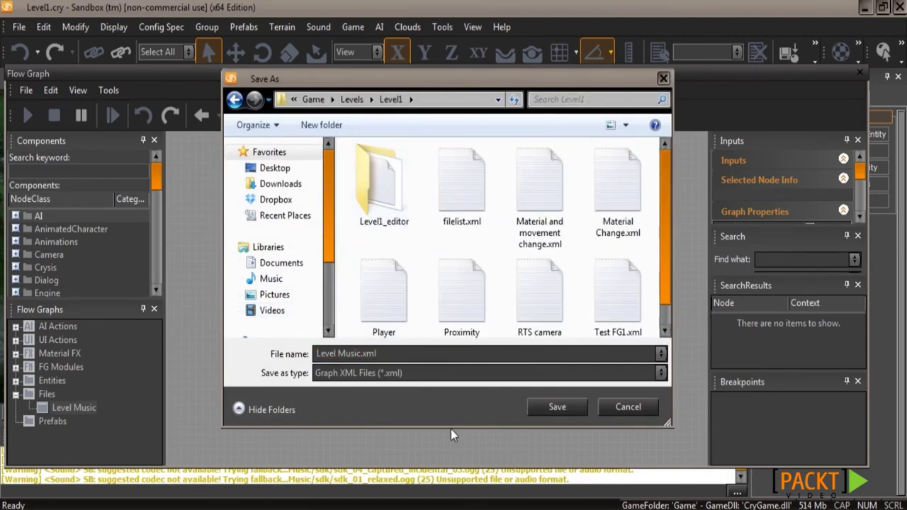
pyautogui.click(555, 408)
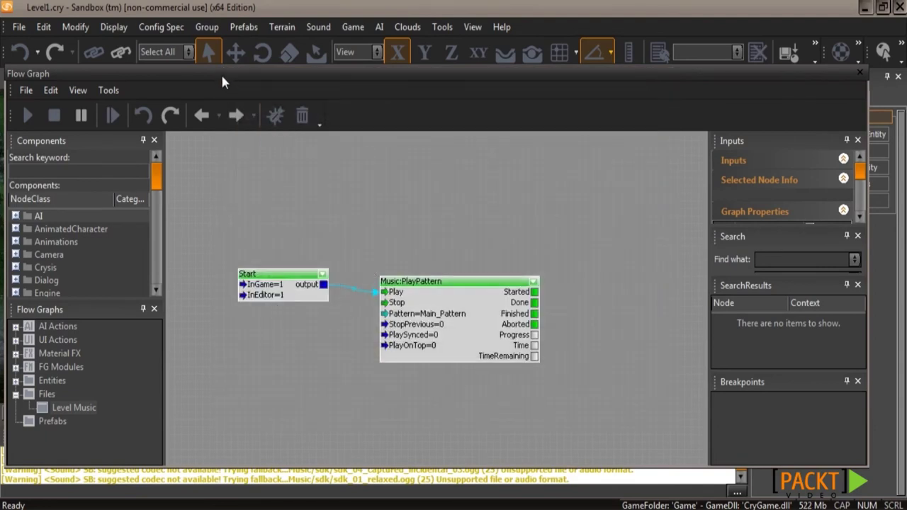
pyautogui.moveTo(218, 72); pyautogui.dragTo(828, 419)
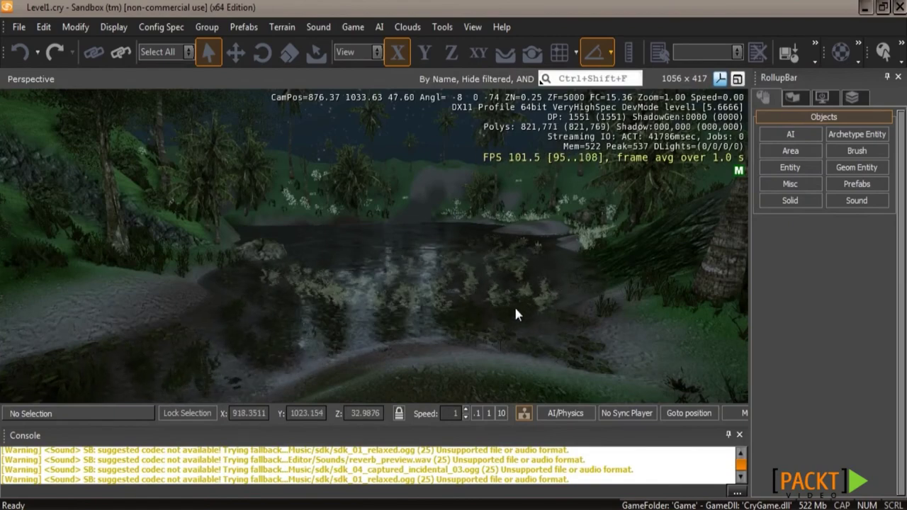
pyautogui.hotkey('ctrl', 'g')
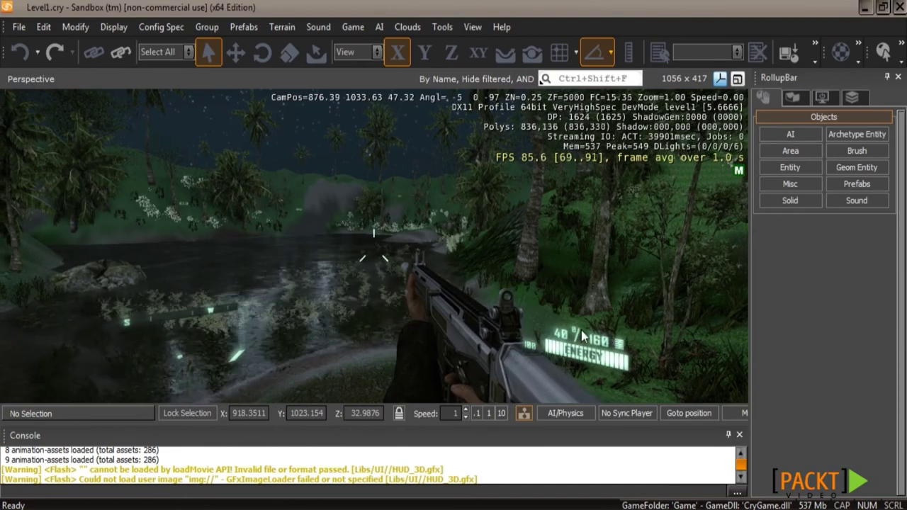
pyautogui.moveTo(463, 340)
pyautogui.moveTo(279, 383)
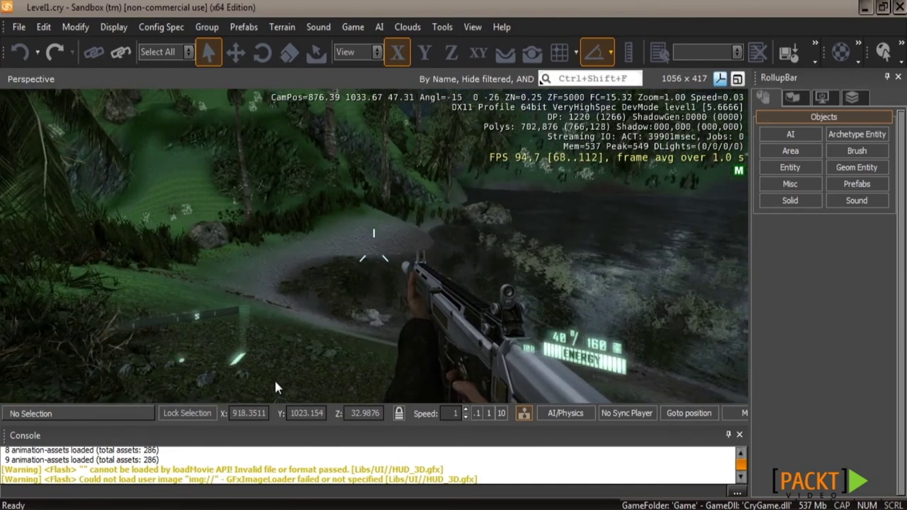
pyautogui.press('Escape')
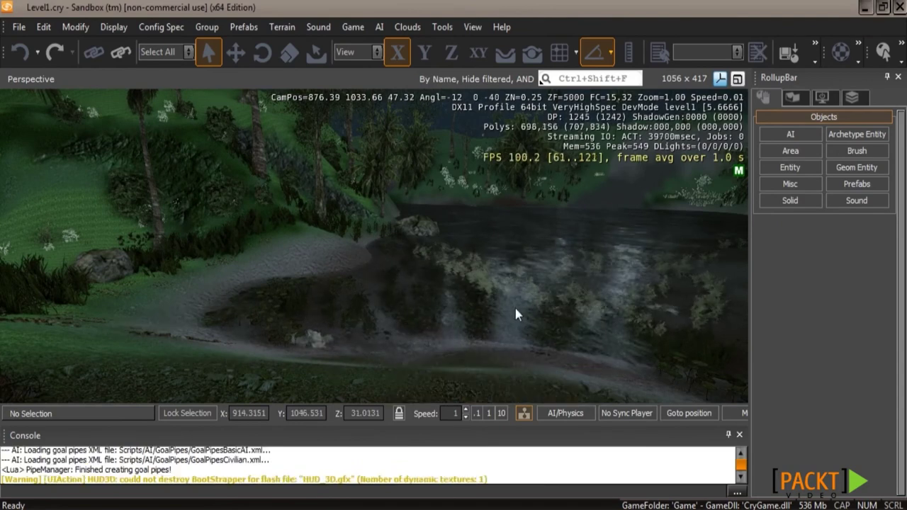
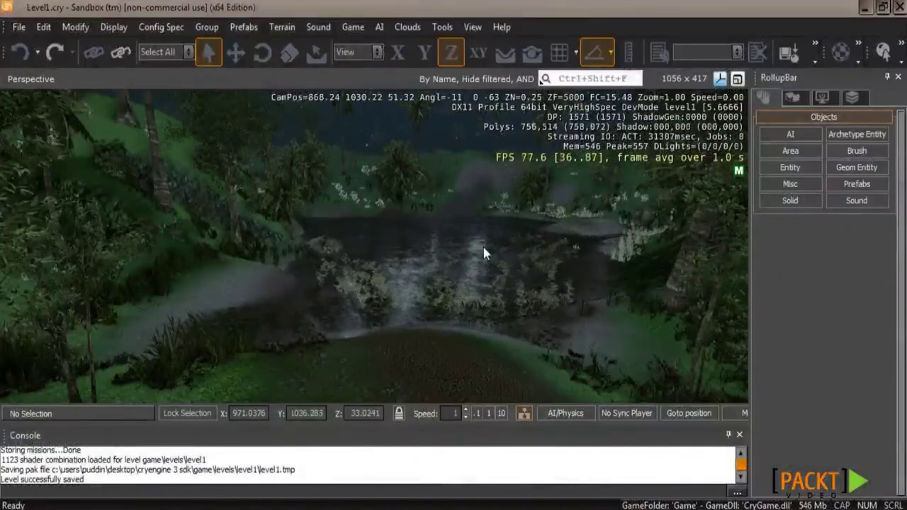
# Open the Sound Browser and preview lake_calm in the environment/forest folder
pyautogui.click(330, 26)
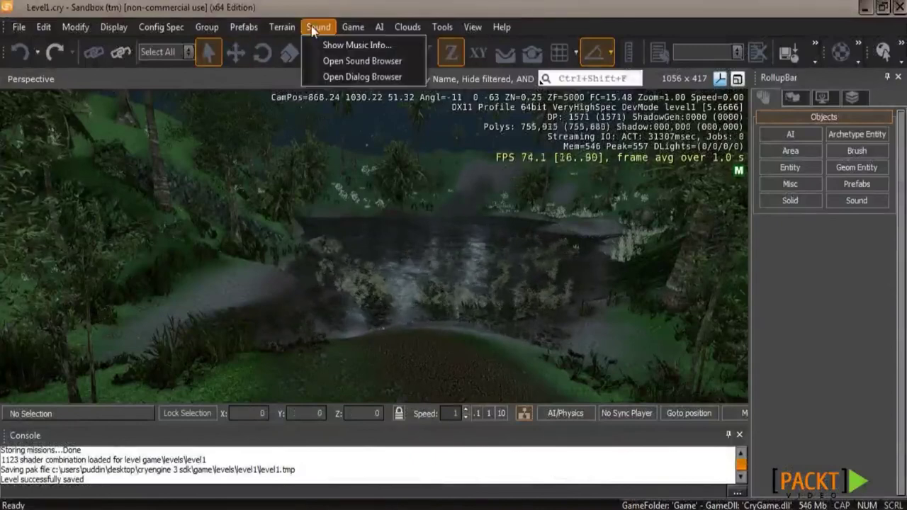
pyautogui.click(358, 61)
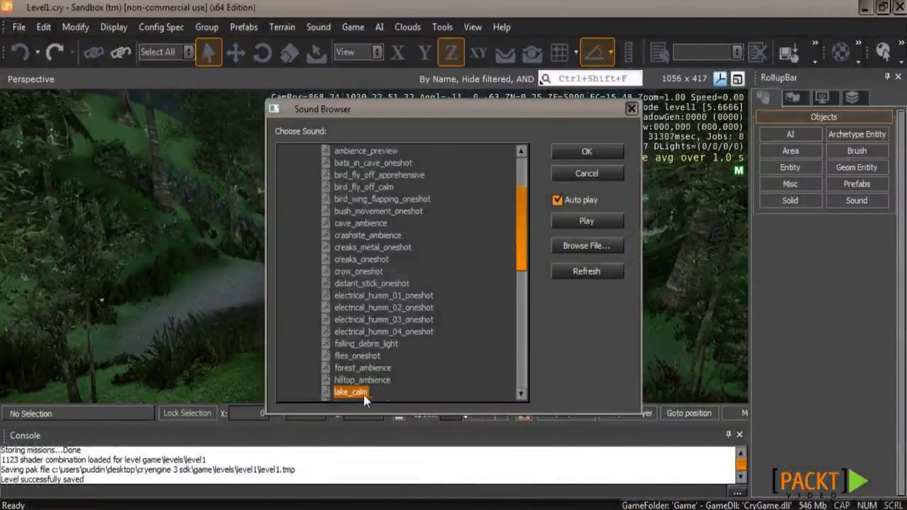
pyautogui.moveTo(520, 260); pyautogui.dragTo(519, 224)
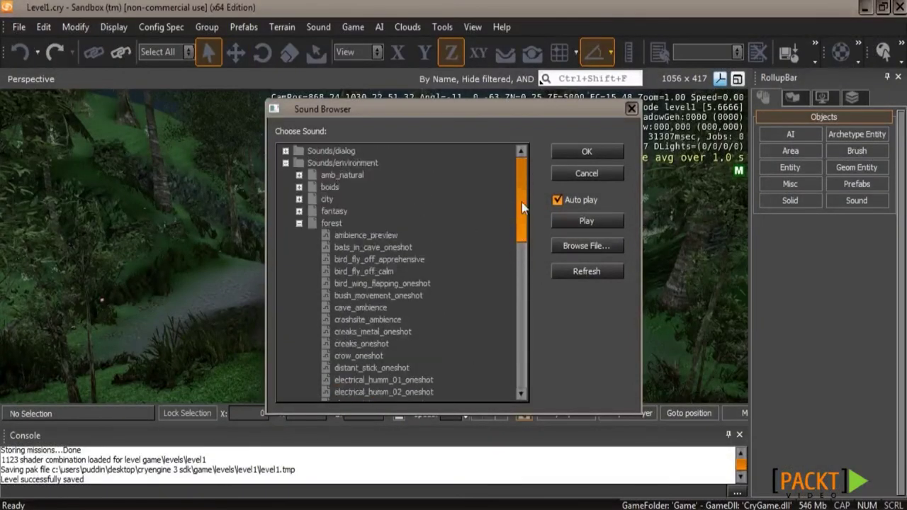
pyautogui.scroll(-4, 522, 202)
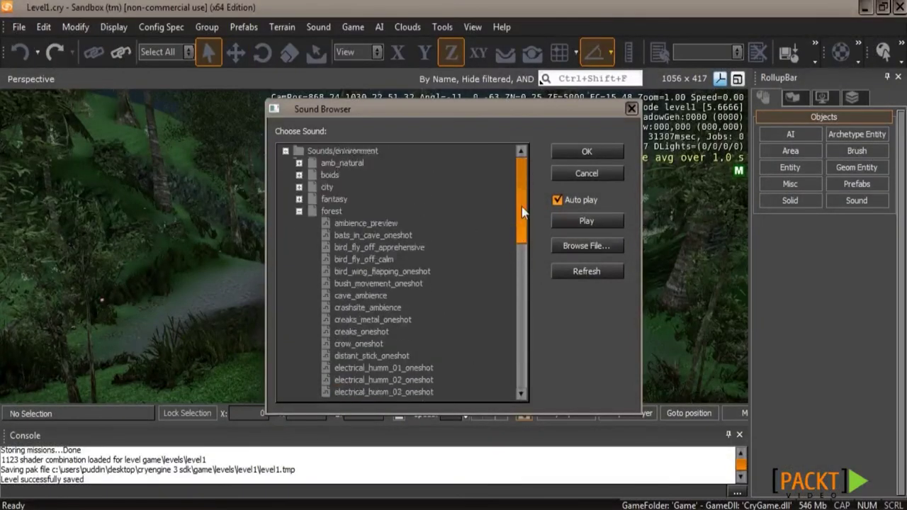
pyautogui.click(568, 220)
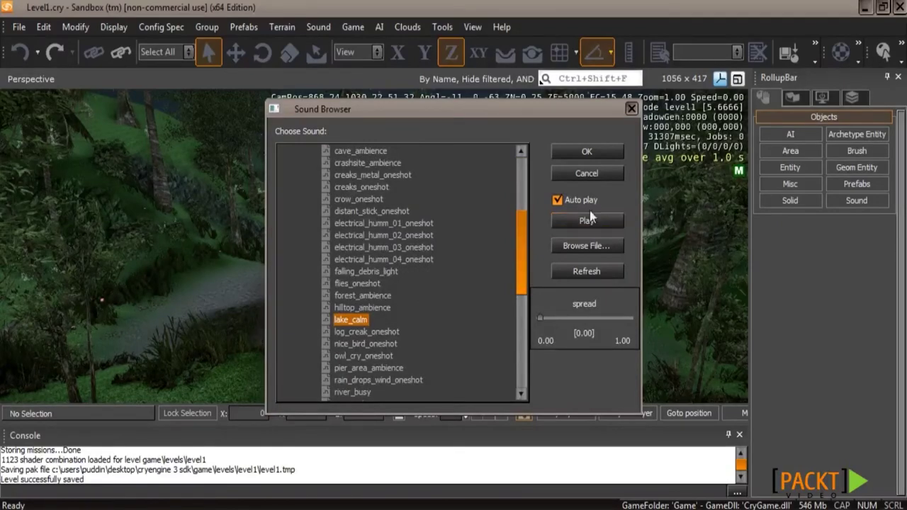
# Close the Sound Browser and start a new Shape area with Follow Terrain and helpers enabled
pyautogui.click(630, 109)
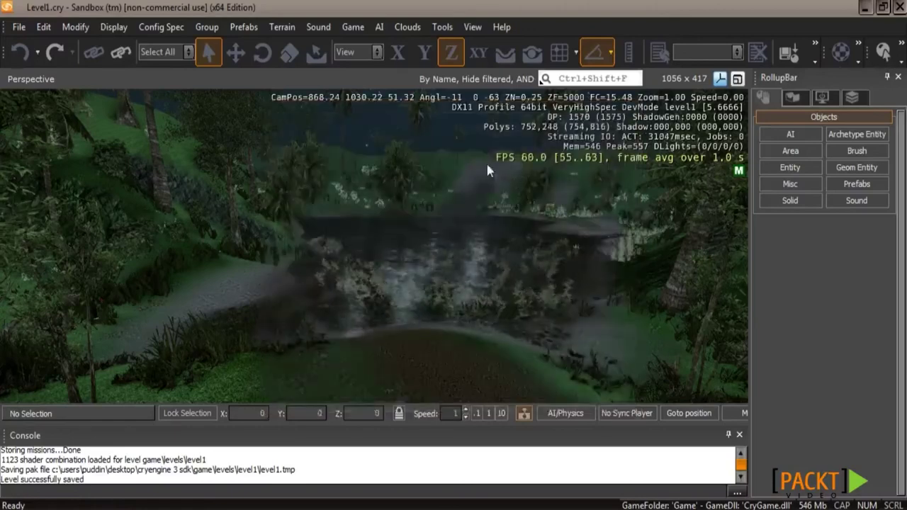
pyautogui.click(792, 152)
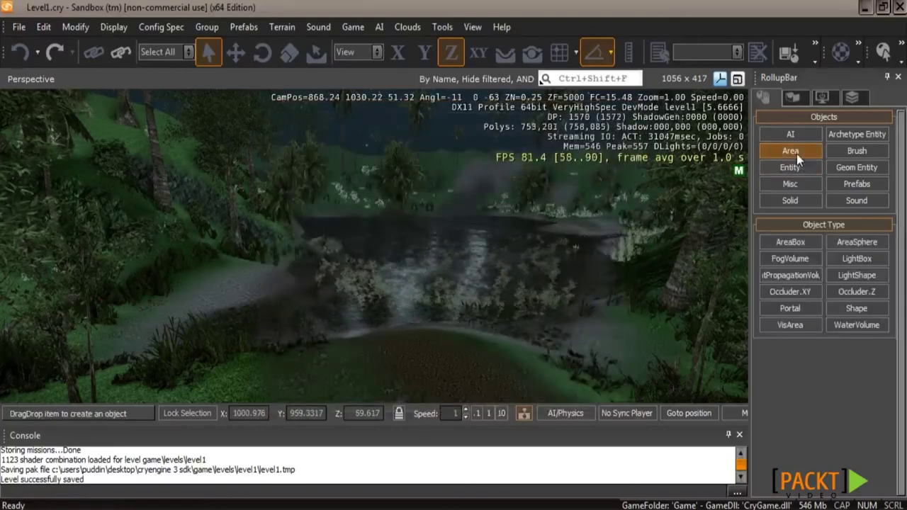
pyautogui.click(849, 307)
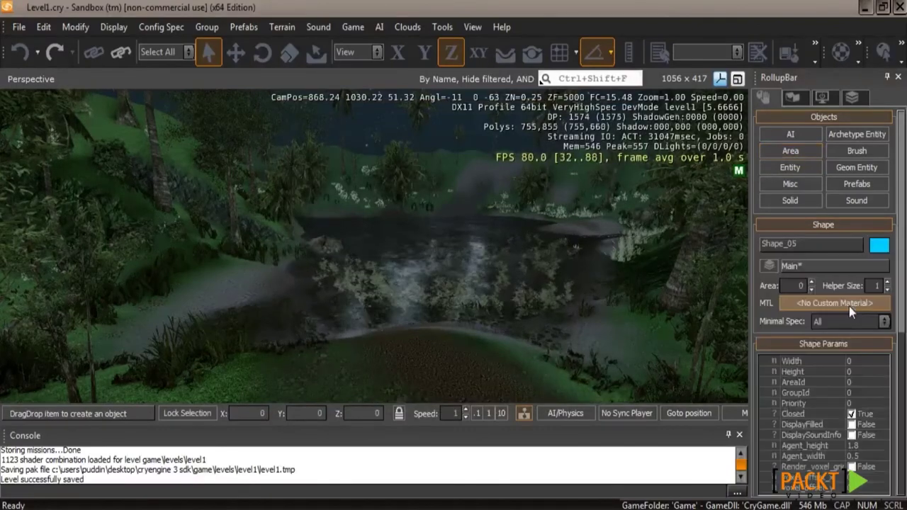
pyautogui.click(507, 62)
pyautogui.moveTo(429, 190); pyautogui.dragTo(420, 219, button='right')
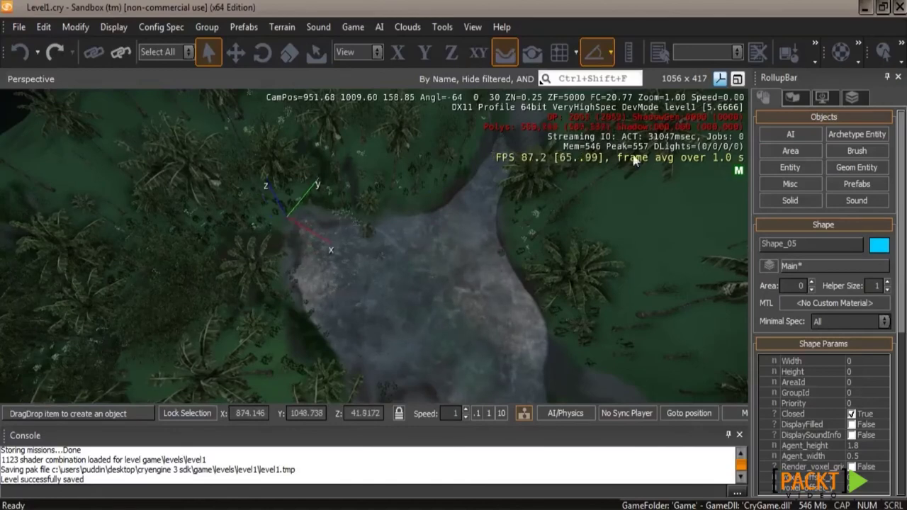
pyautogui.click(721, 80)
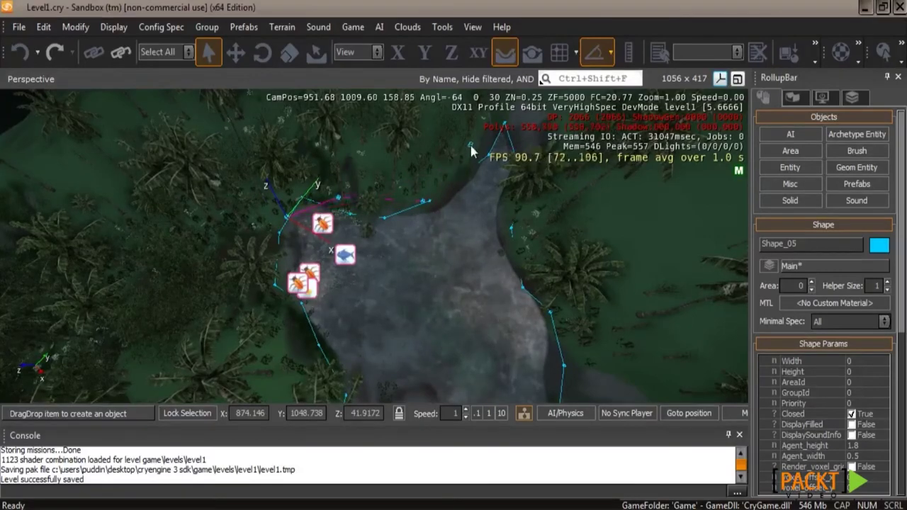
# Place Shape_05's points along the lake shoreline
pyautogui.moveTo(469, 183); pyautogui.dragTo(469, 183, button='right')
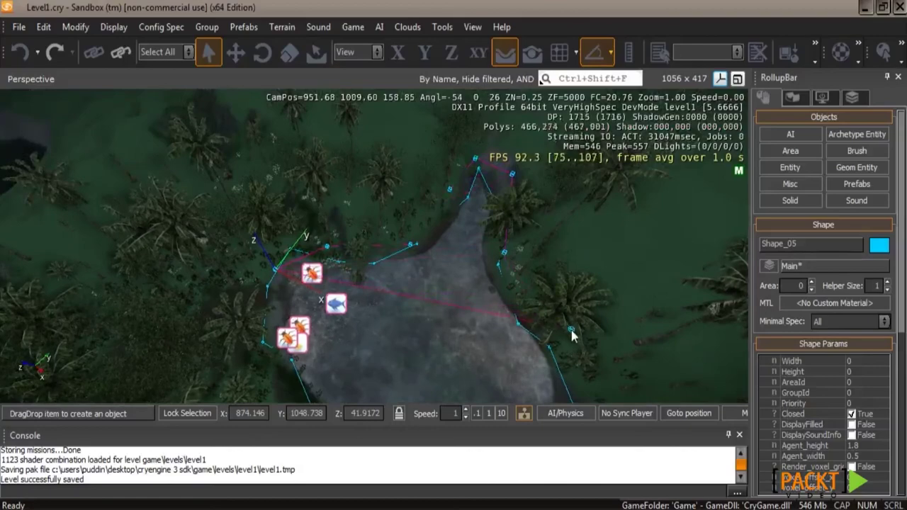
pyautogui.moveTo(575, 375); pyautogui.dragTo(556, 371, button='right')
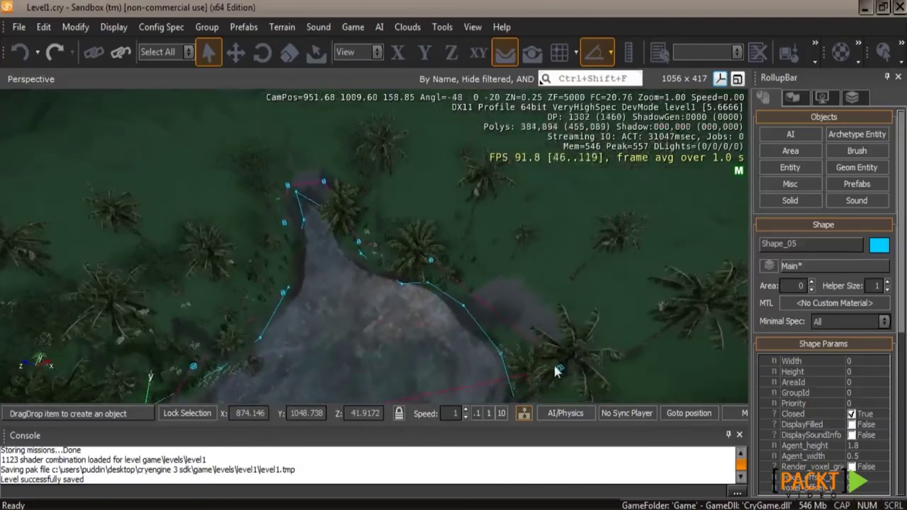
pyautogui.moveTo(504, 323); pyautogui.dragTo(429, 295, button='right')
pyautogui.click(430, 232)
pyautogui.click(486, 296)
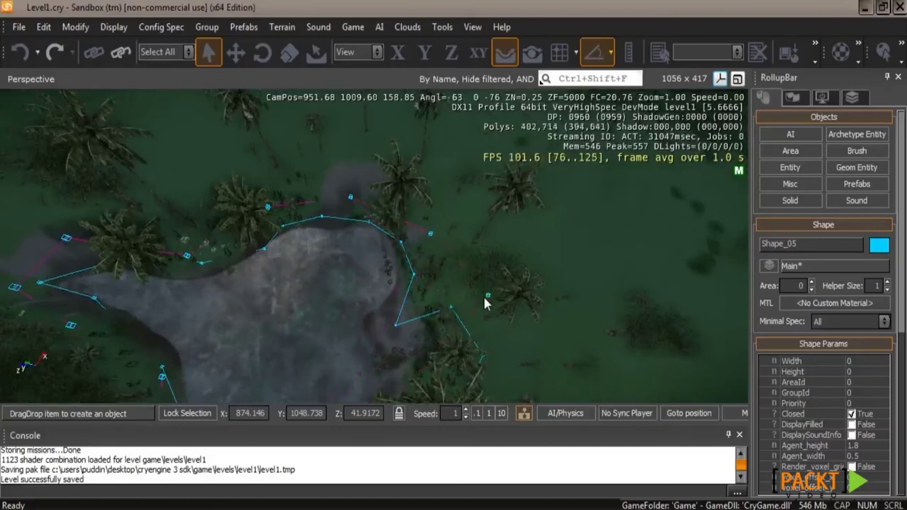
pyautogui.click(501, 318)
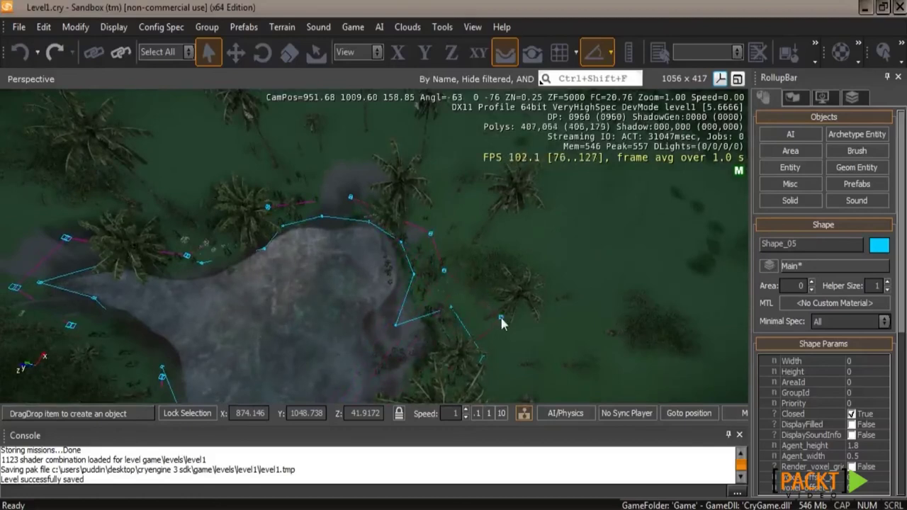
pyautogui.moveTo(413, 355); pyautogui.dragTo(415, 363, button='right')
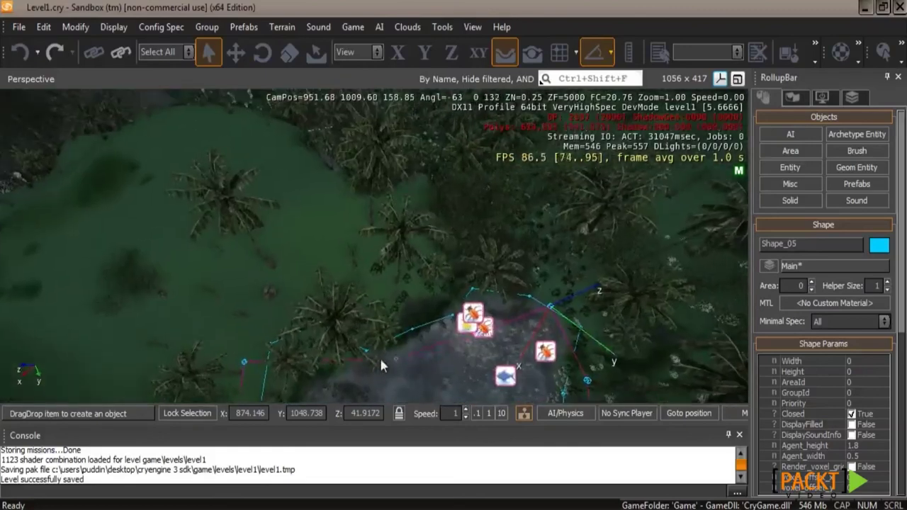
pyautogui.click(395, 284)
pyautogui.click(438, 257)
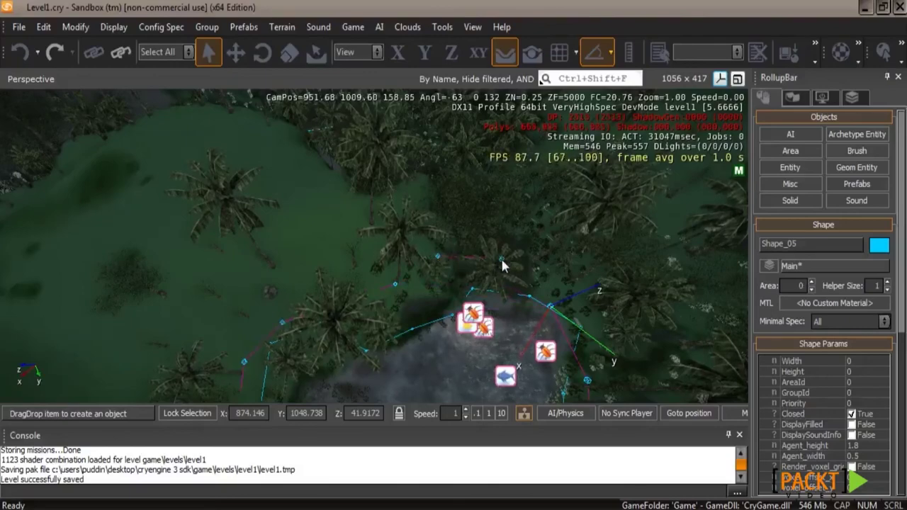
pyautogui.press('w')
pyautogui.moveTo(439, 330); pyautogui.dragTo(437, 329, button='right')
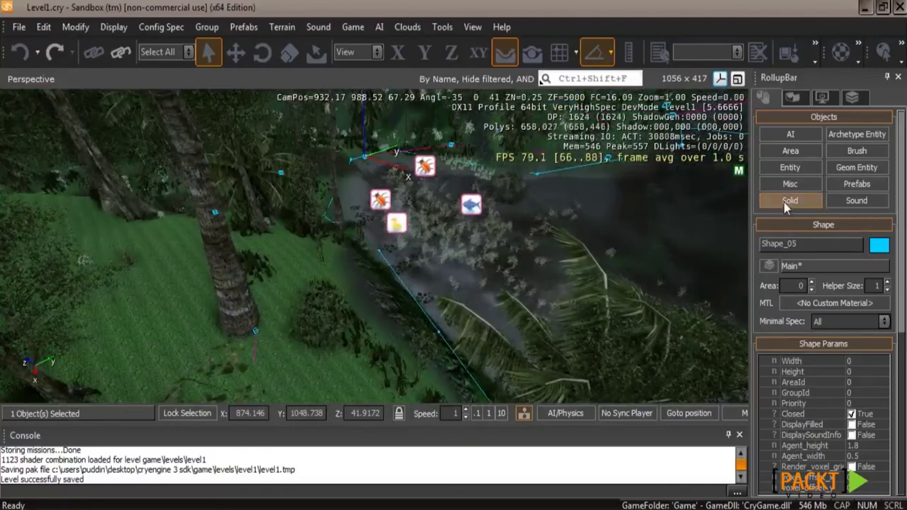
# Place an AmbientVolume by the riverbank, then raise it and move it out over the water
pyautogui.click(847, 202)
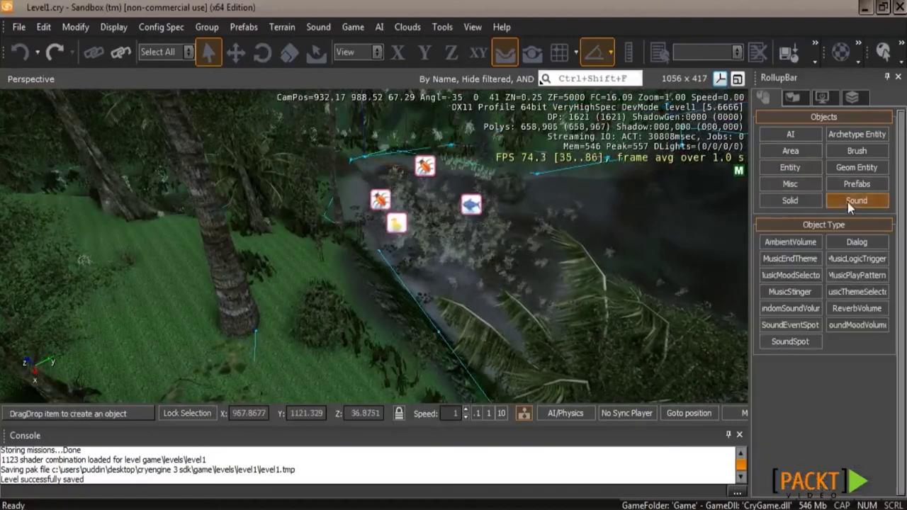
pyautogui.click(786, 243)
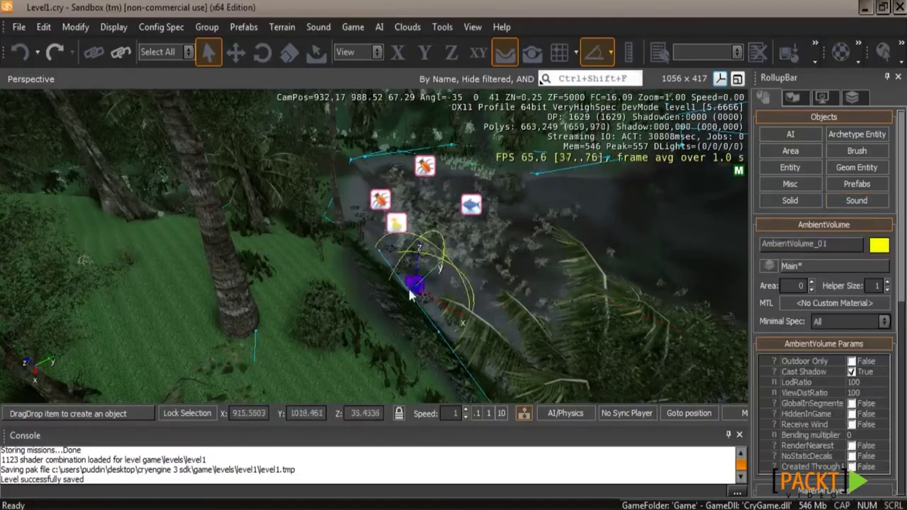
pyautogui.click(370, 312)
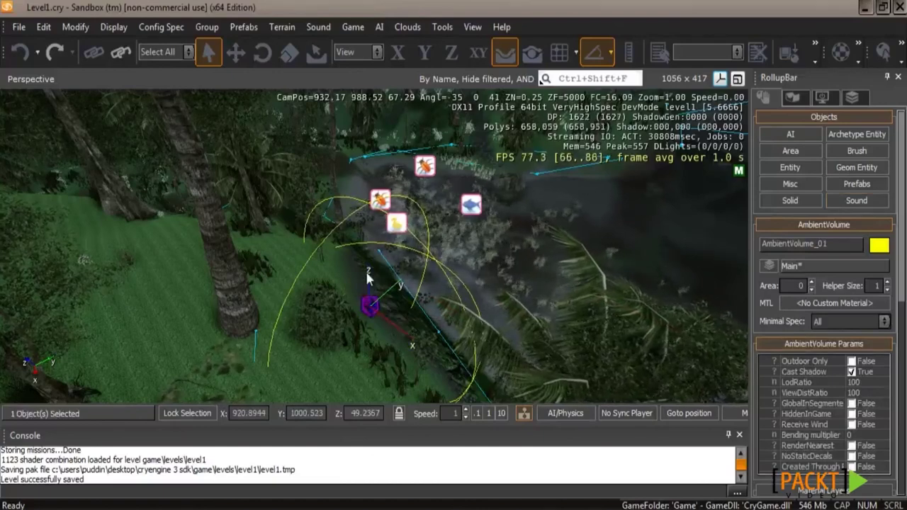
pyautogui.click(369, 284)
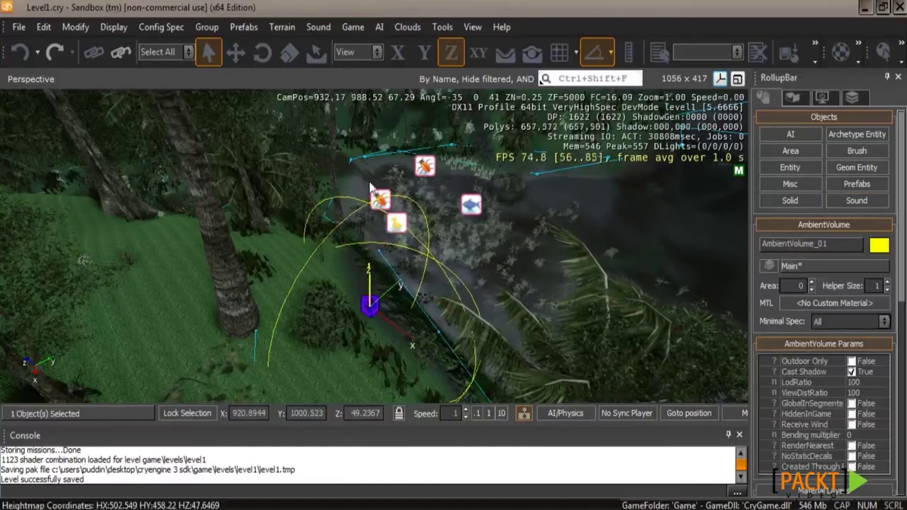
pyautogui.click(236, 51)
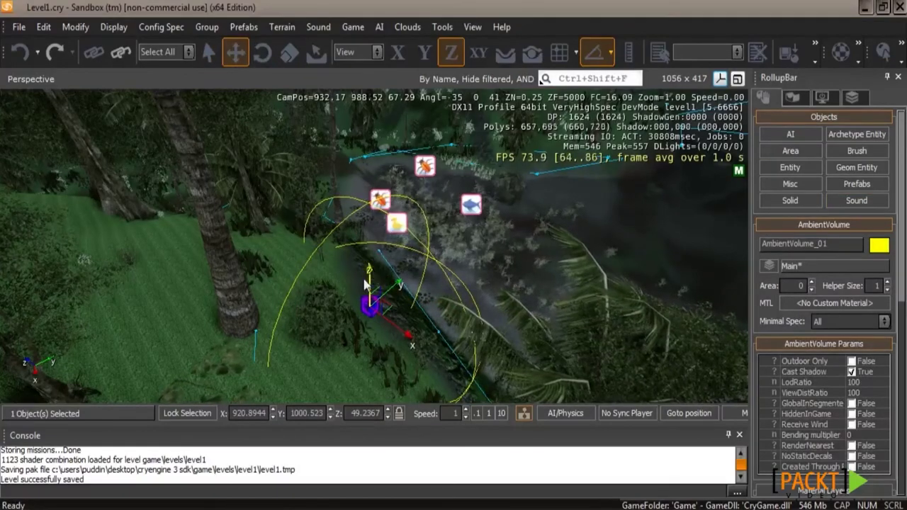
pyautogui.moveTo(367, 282); pyautogui.dragTo(376, 115)
pyautogui.moveTo(379, 165); pyautogui.dragTo(656, 153)
pyautogui.moveTo(475, 261); pyautogui.dragTo(441, 143, button='right')
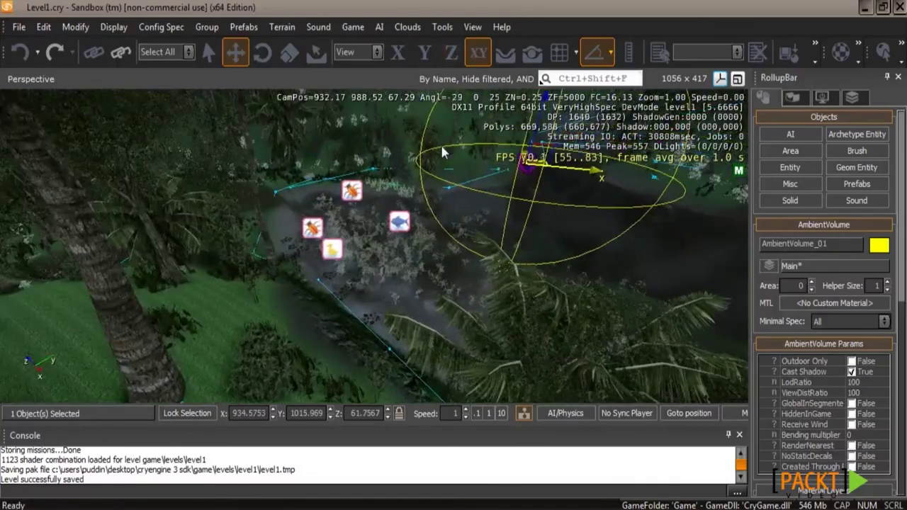
pyautogui.moveTo(539, 227); pyautogui.dragTo(535, 249, button='right')
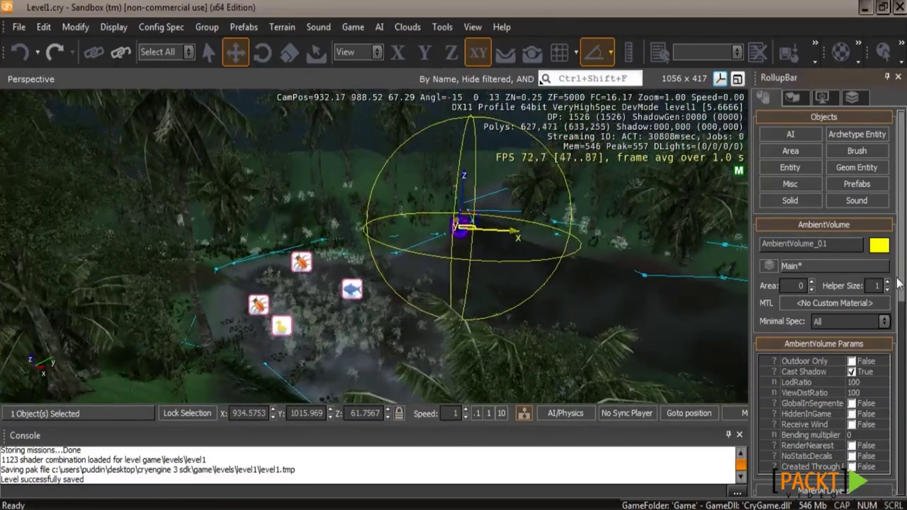
# Set AmbientVolume_01's sound name to lake_calm
pyautogui.scroll(-5, 903, 298)
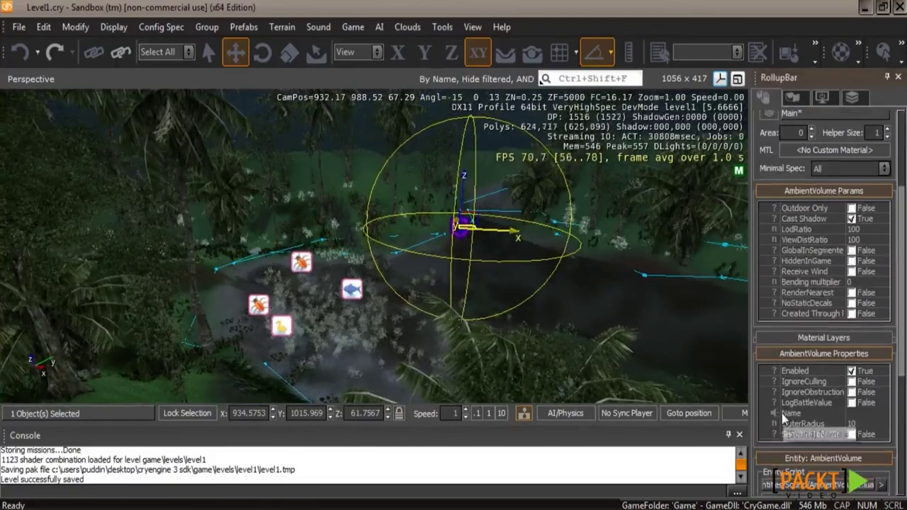
pyautogui.click(869, 415)
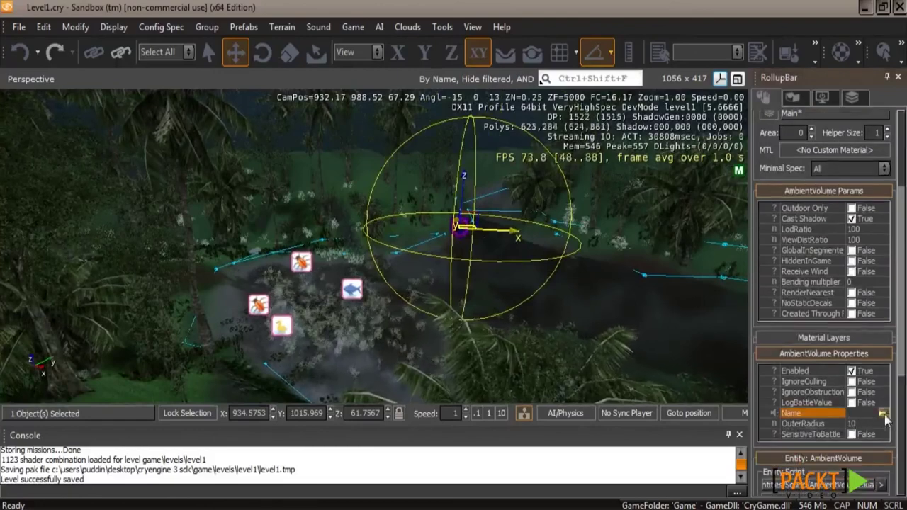
pyautogui.click(882, 413)
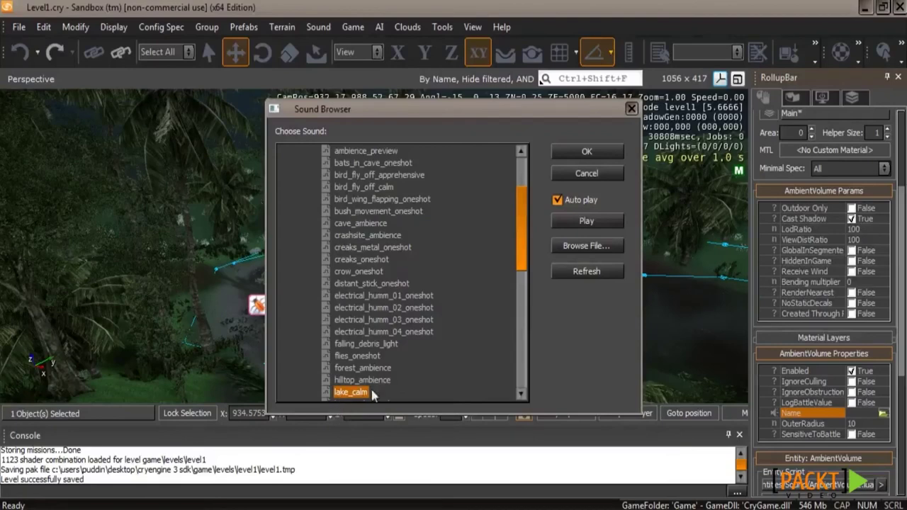
pyautogui.click(588, 154)
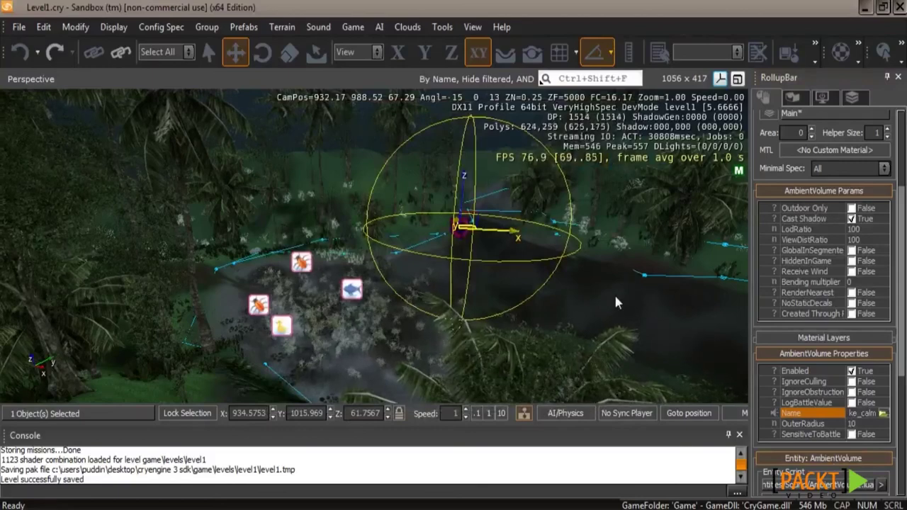
pyautogui.moveTo(614, 292); pyautogui.dragTo(393, 318, button='right')
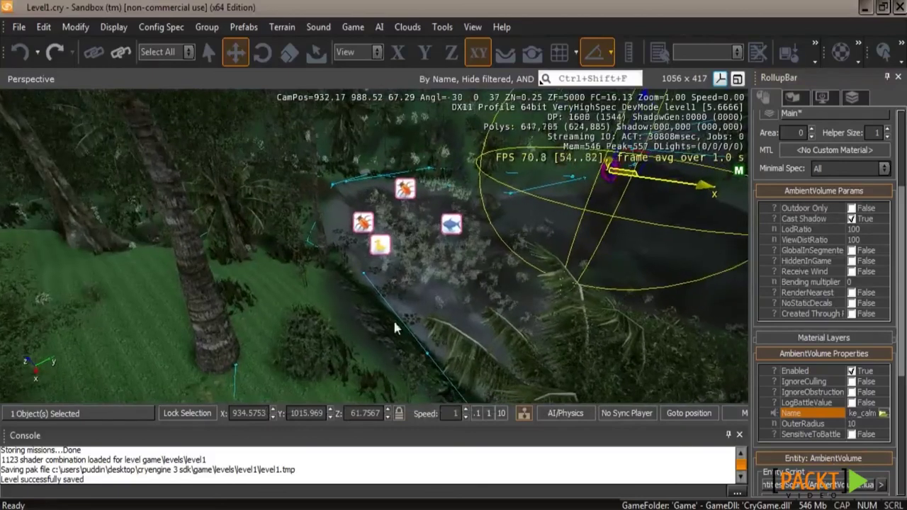
# Select Shape_05 and pick AmbientVolume_01 as its Target
pyautogui.click(236, 370)
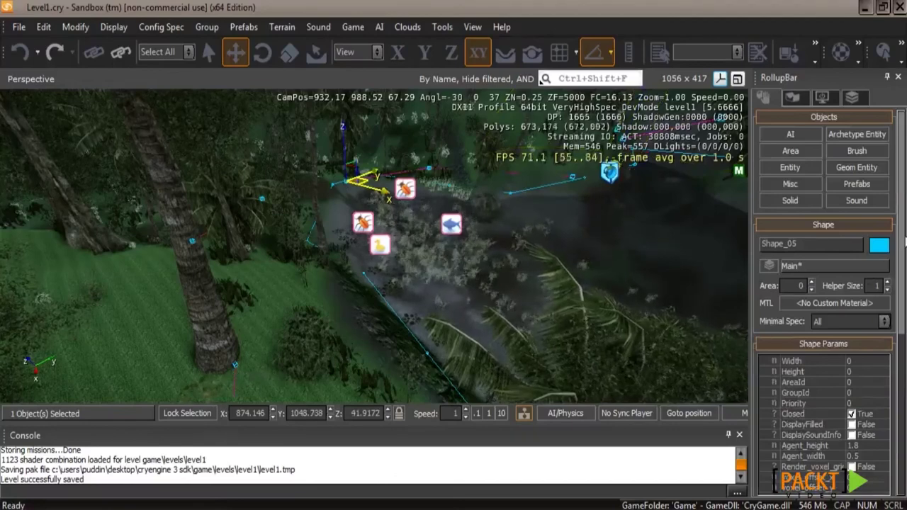
pyautogui.moveTo(905, 241); pyautogui.dragTo(903, 387)
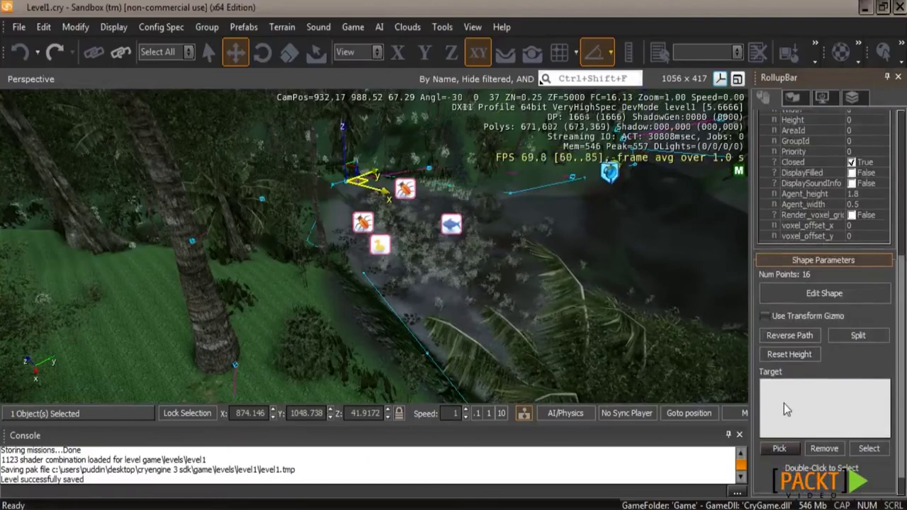
pyautogui.click(779, 449)
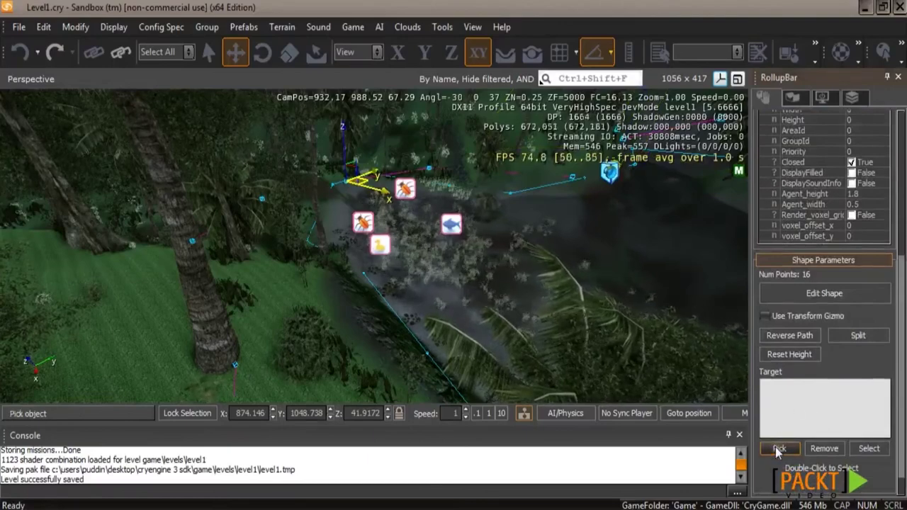
pyautogui.moveTo(480, 293); pyautogui.dragTo(481, 300, button='right')
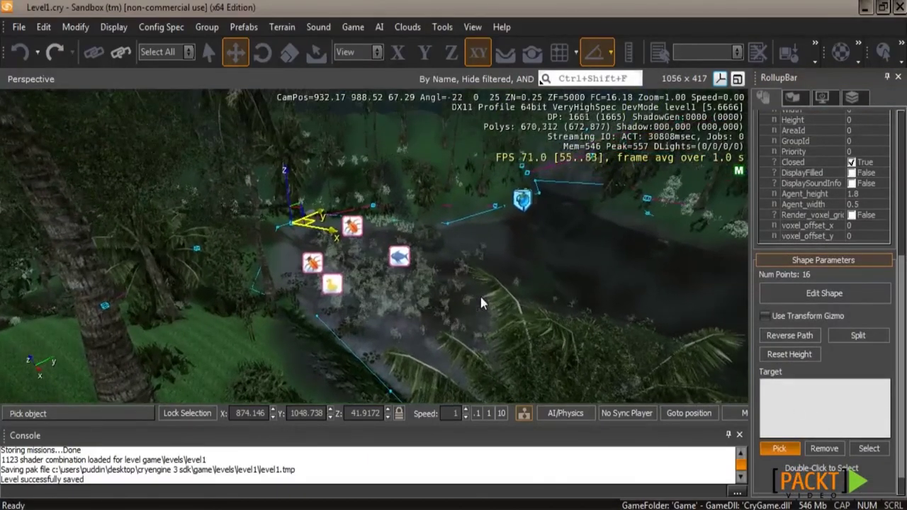
pyautogui.click(524, 207)
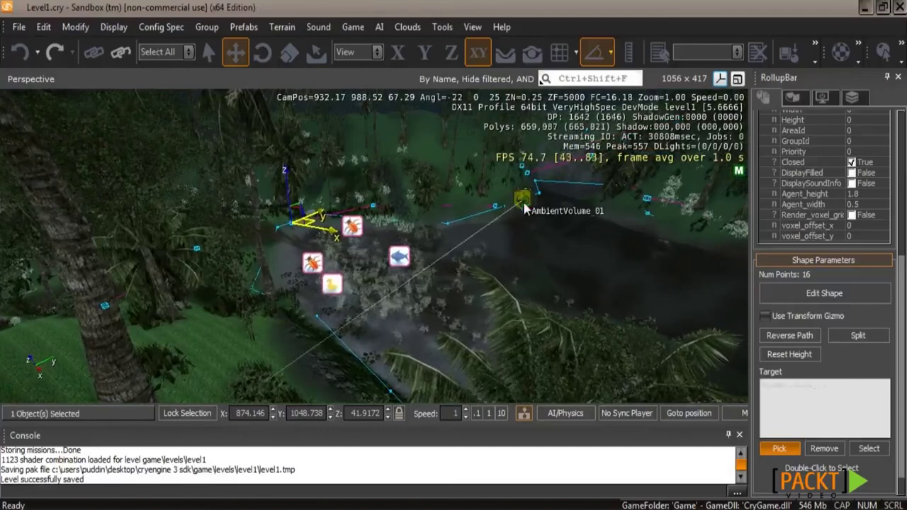
pyautogui.moveTo(530, 263); pyautogui.dragTo(530, 263, button='right')
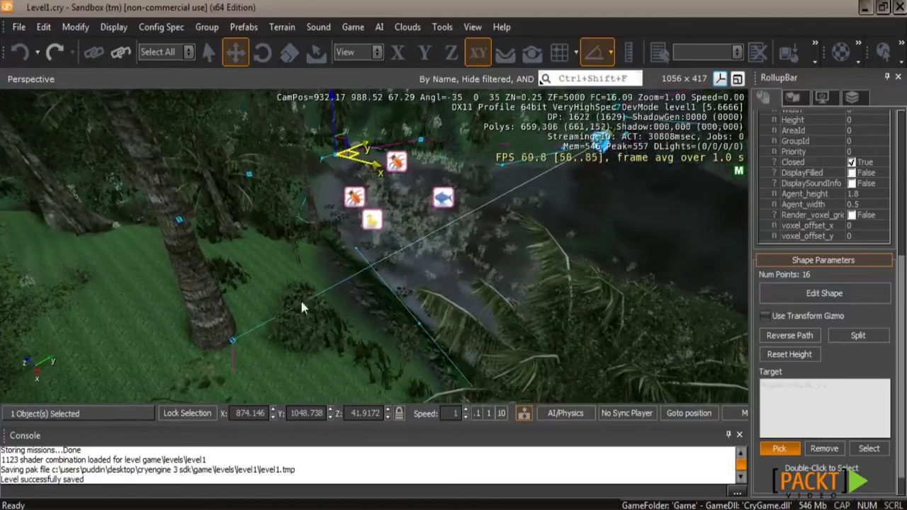
pyautogui.moveTo(586, 279); pyautogui.dragTo(585, 278, button='right')
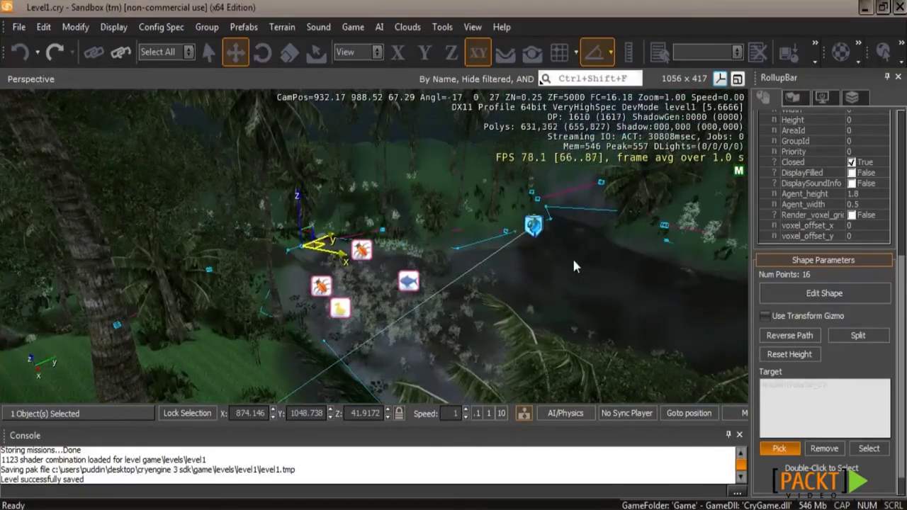
# Check the AmbientVolume_01 target entry, then deselect the shape
pyautogui.click(765, 386)
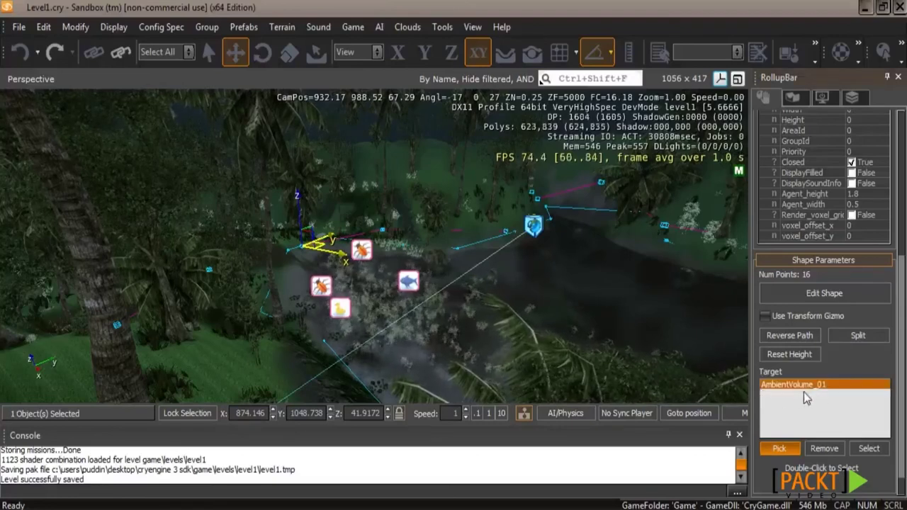
pyautogui.scroll(6, 900, 416)
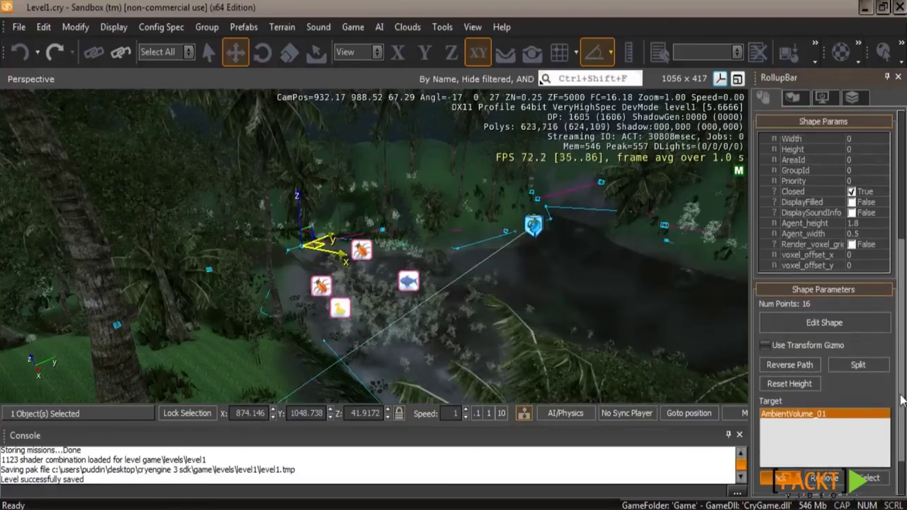
pyautogui.scroll(1, 900, 417)
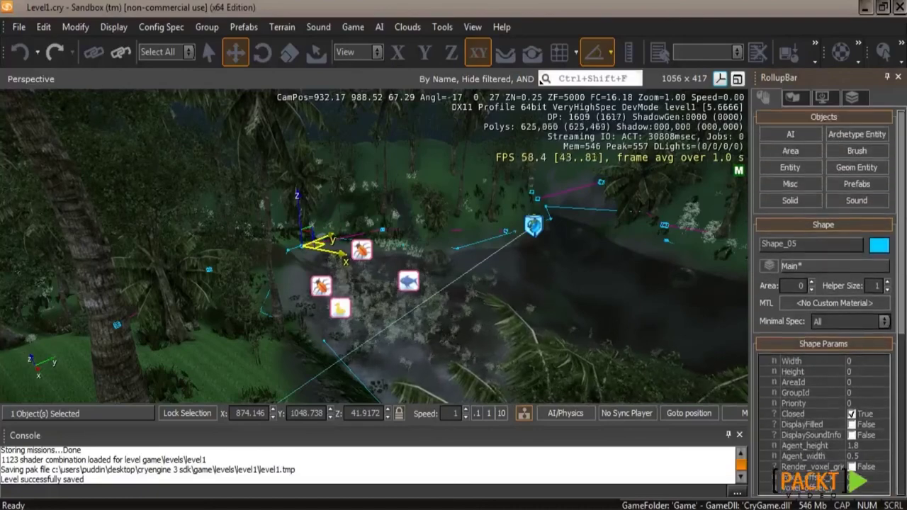
pyautogui.click(595, 295)
pyautogui.moveTo(625, 306)
pyautogui.mouseDown(button='right')
pyautogui.moveTo(624, 285)
pyautogui.moveTo(626, 310)
pyautogui.mouseUp(button='right')
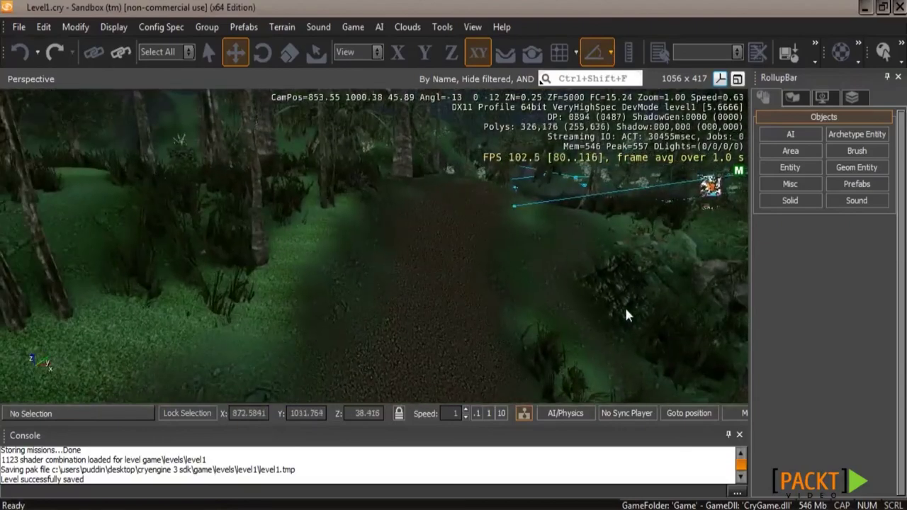
# Enter game mode with Ctrl+G and walk the player uphill through the jungle to the river
pyautogui.hotkey('ctrl', 'g')
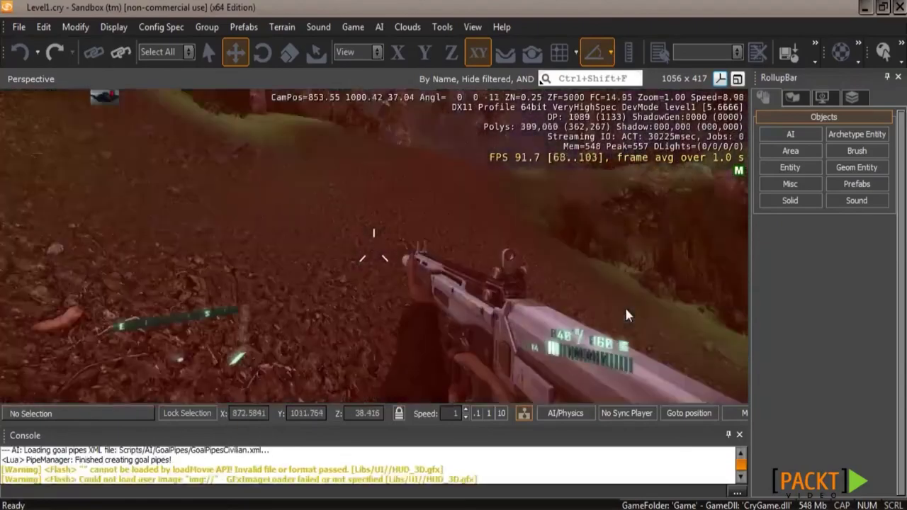
pyautogui.press('w')
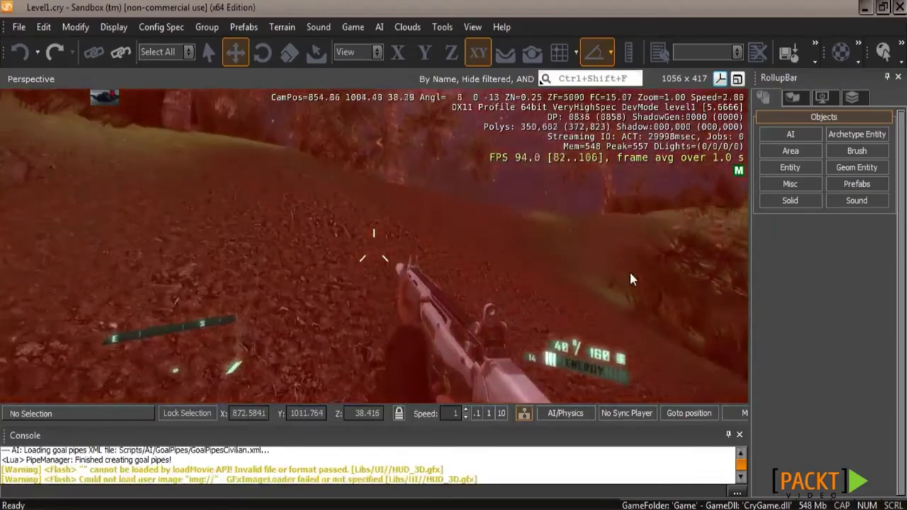
pyautogui.press('w')
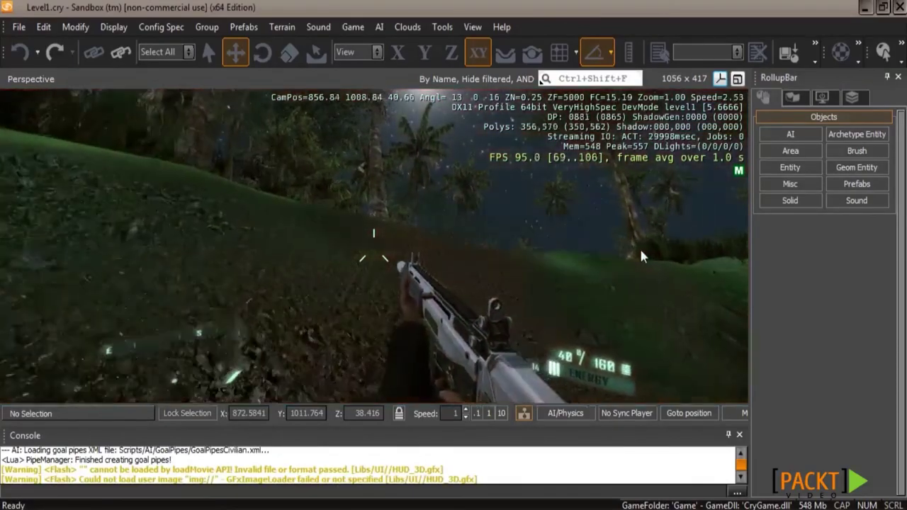
pyautogui.press('w')
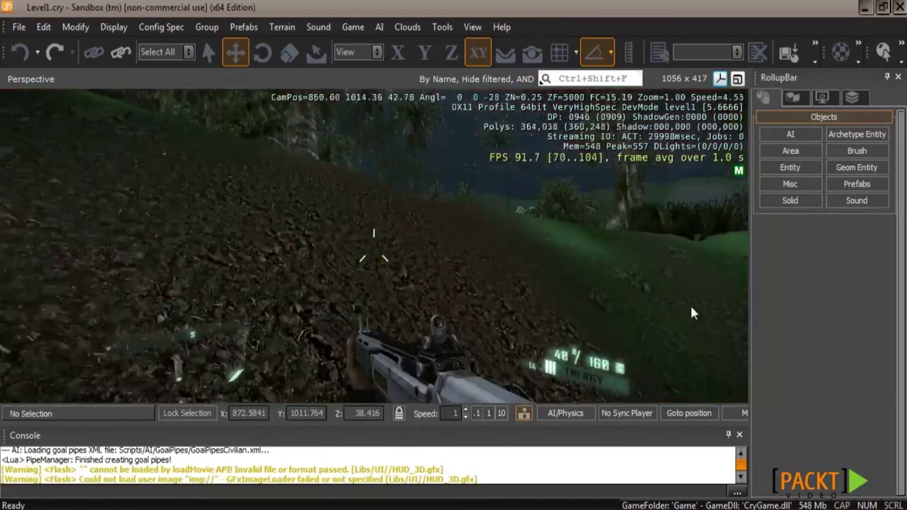
pyautogui.press('w')
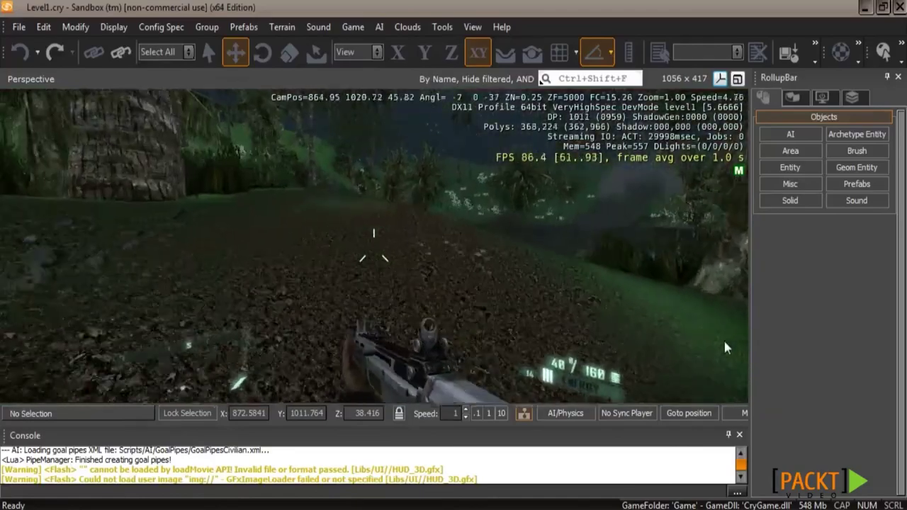
pyautogui.press('w')
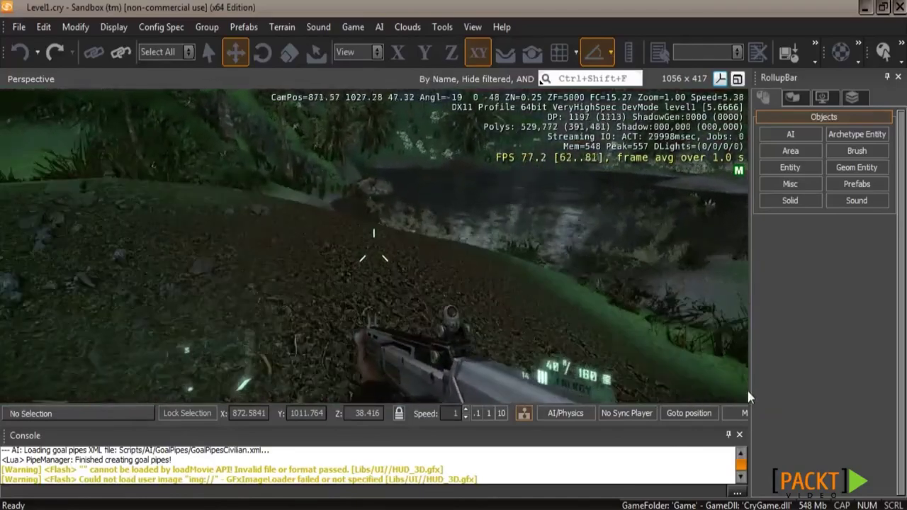
pyautogui.press('w')
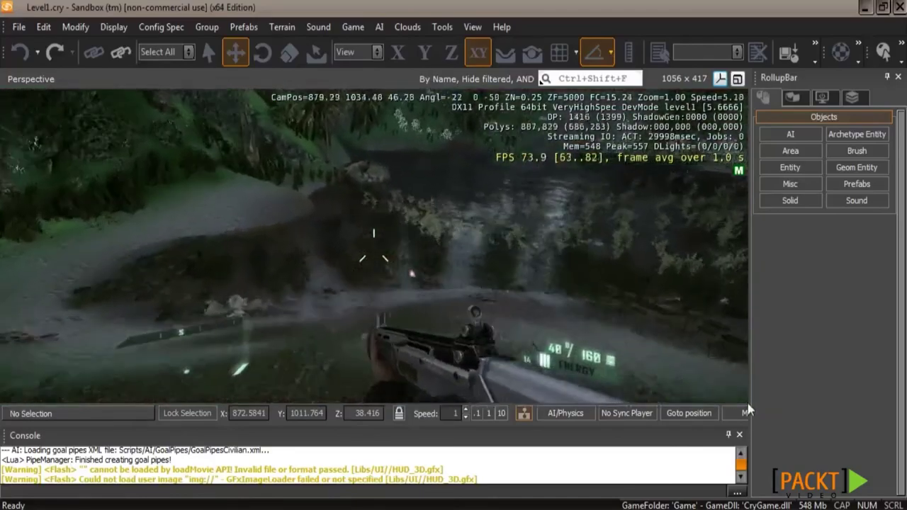
pyautogui.press('w')
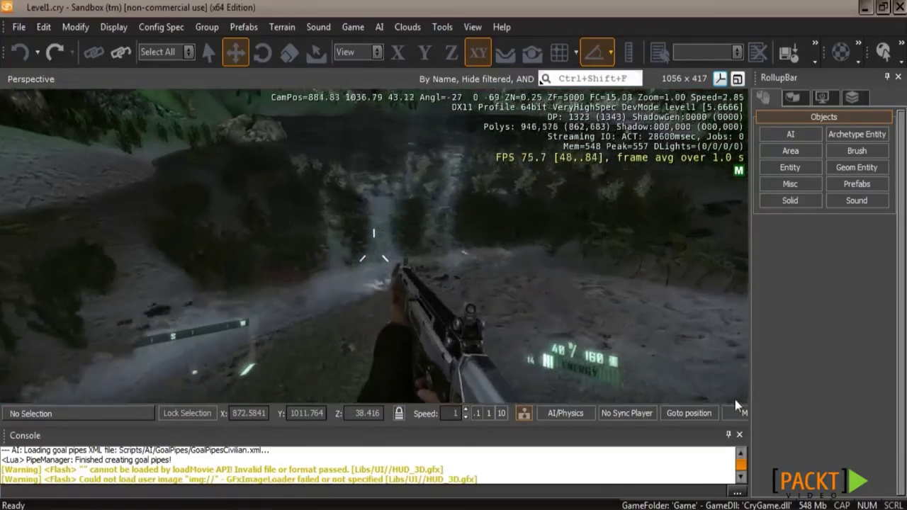
pyautogui.press('w')
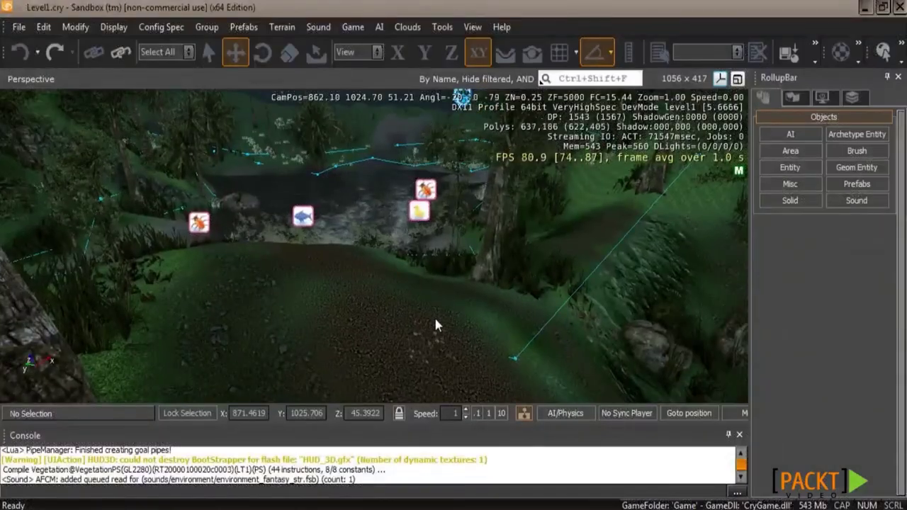
# Turn the editor view left over the river
pyautogui.moveTo(435, 320); pyautogui.dragTo(436, 320, button='right')
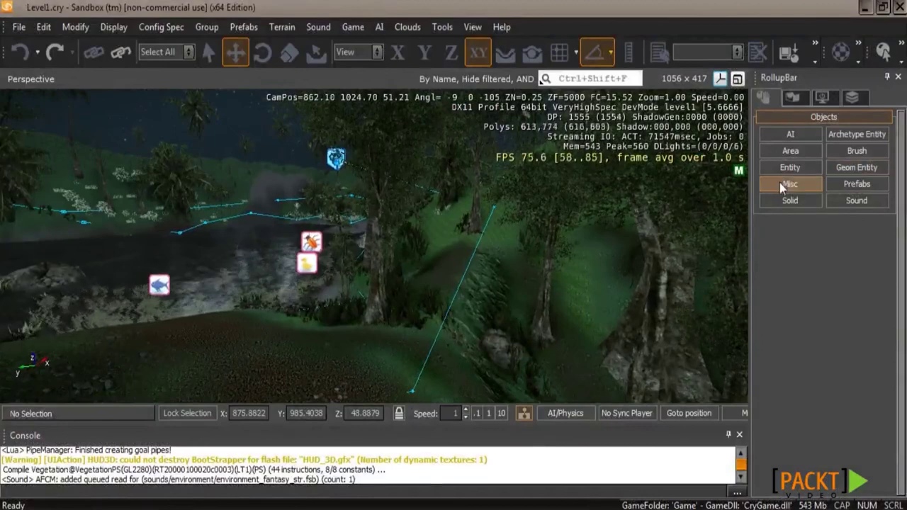
# Place SoundEventSpot_01 by the riverbank, raise it to Z 53.57, and set PlayRandom to True
pyautogui.click(850, 199)
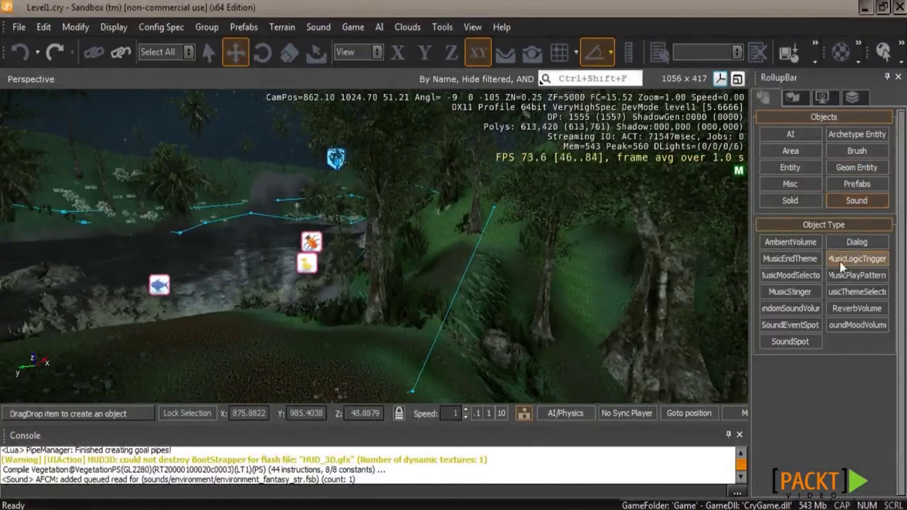
pyautogui.click(785, 326)
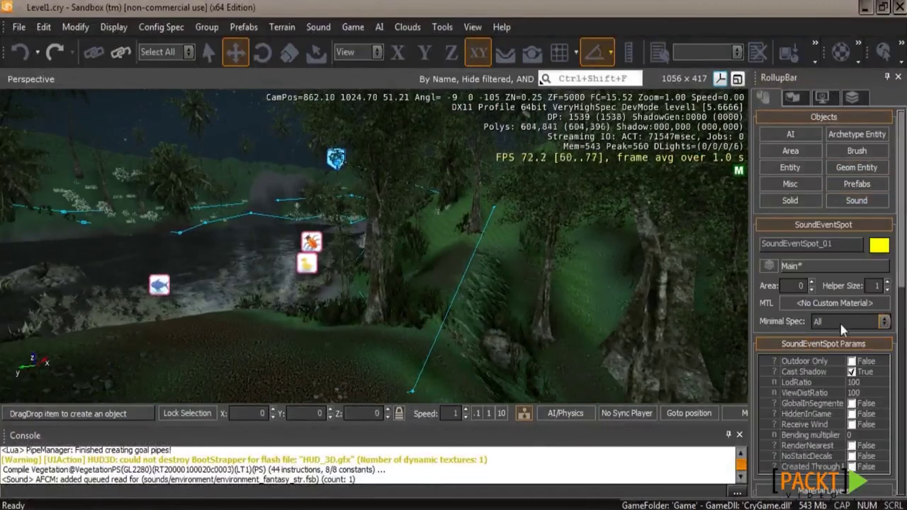
pyautogui.click(269, 325)
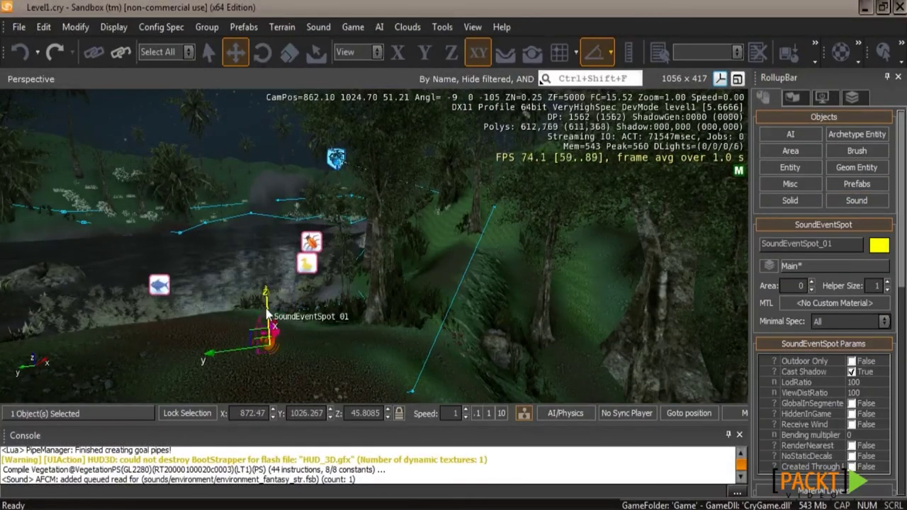
pyautogui.press('3')
pyautogui.moveTo(269, 323); pyautogui.dragTo(259, 81)
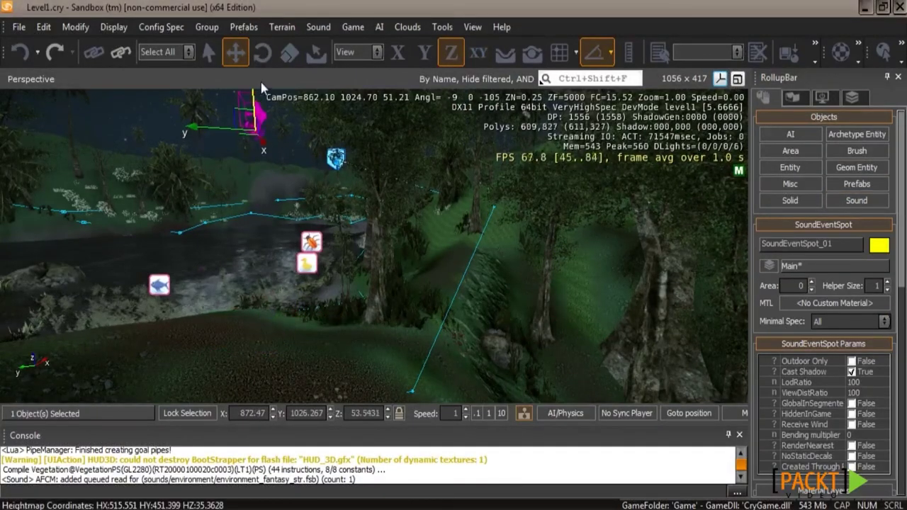
pyautogui.moveTo(264, 234); pyautogui.dragTo(266, 242, button='right')
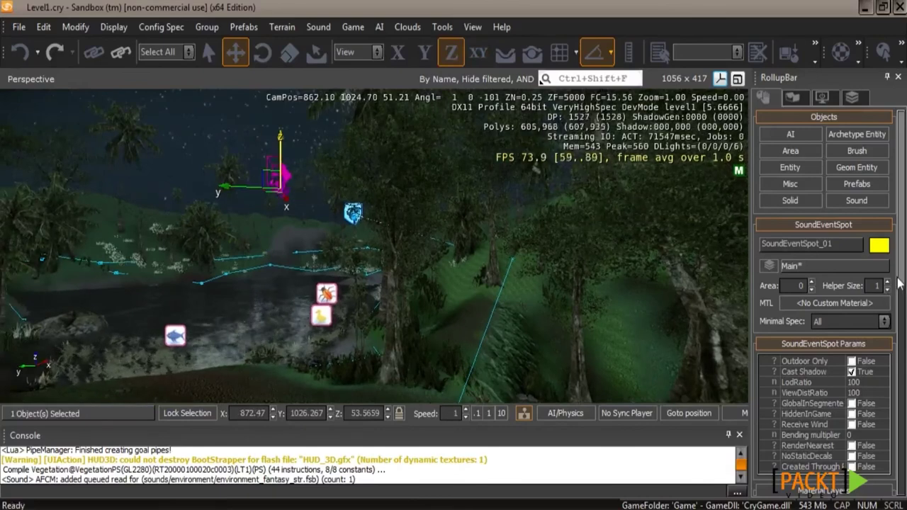
pyautogui.scroll(-6, 900, 282)
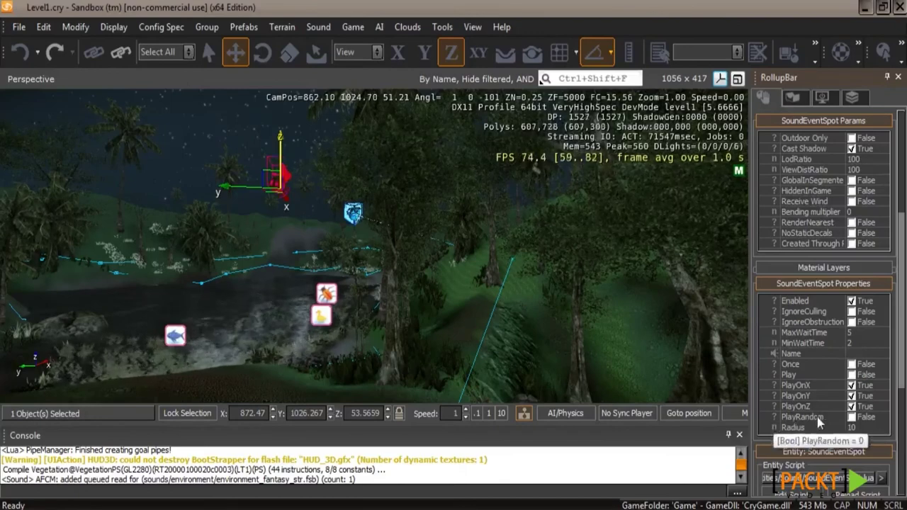
pyautogui.click(852, 418)
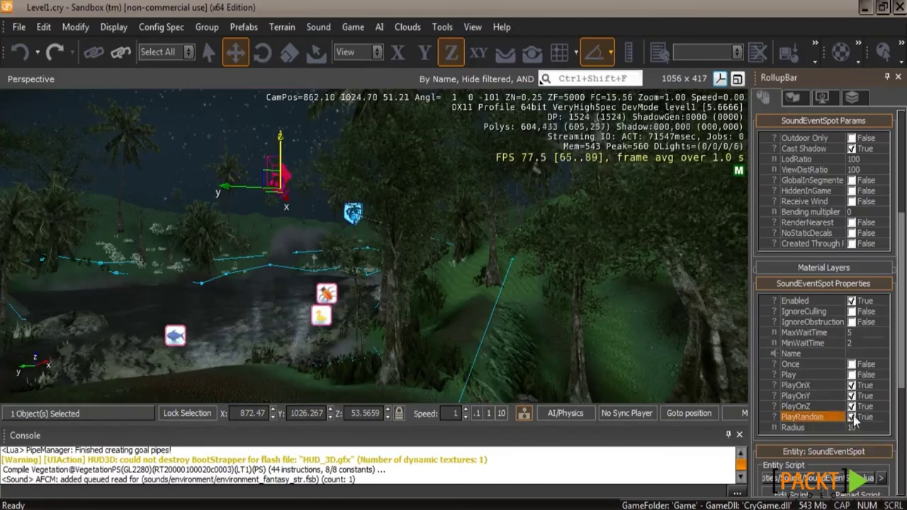
pyautogui.click(861, 354)
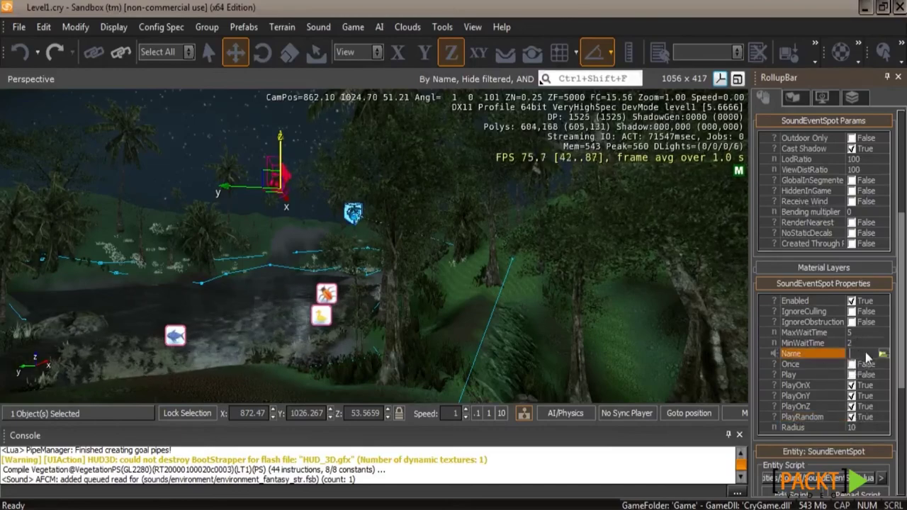
# Assign dragon_cry_01 as the sound spot's sound
pyautogui.click(883, 354)
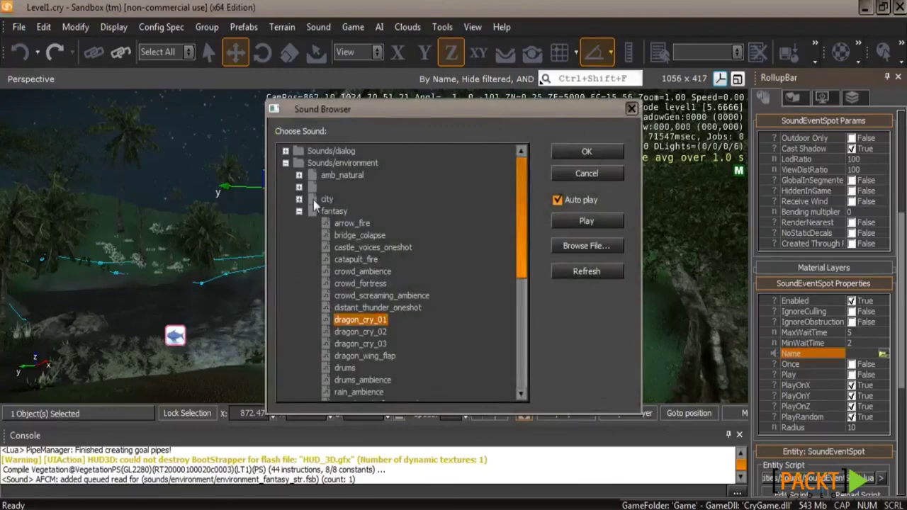
pyautogui.click(583, 224)
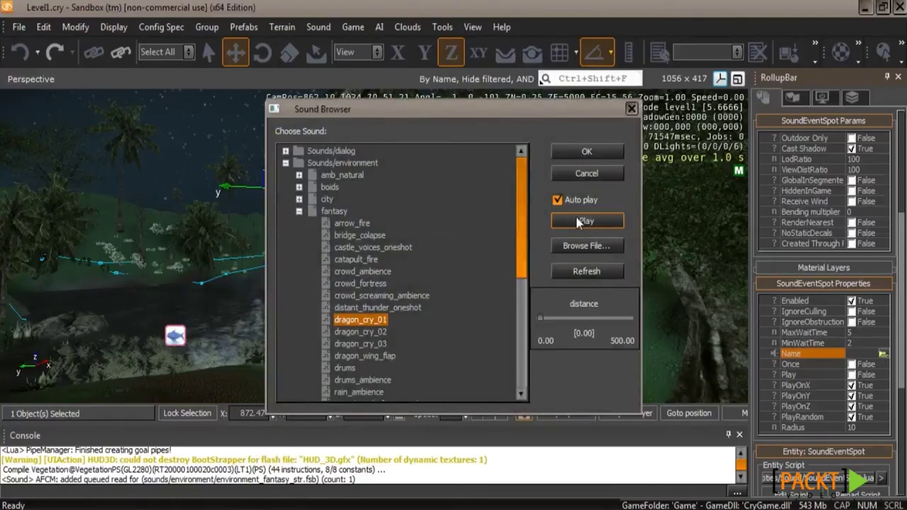
pyautogui.click(590, 152)
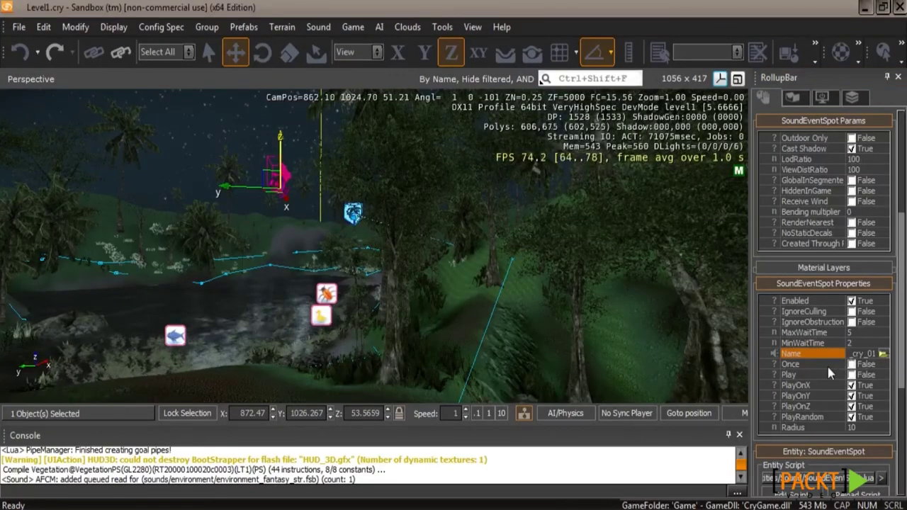
# Set MinWaitTime 20 and MaxWaitTime 50, enable Play, and deselect the spot
pyautogui.click(856, 334)
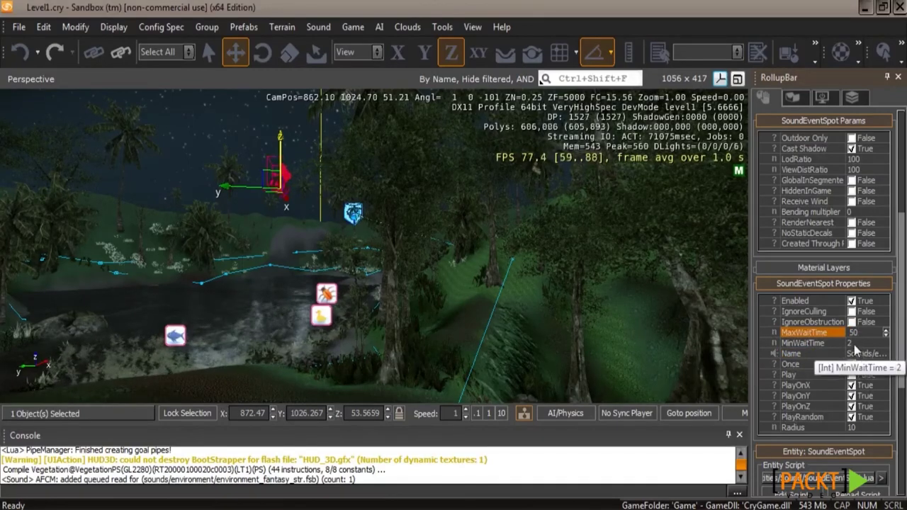
pyautogui.click(853, 344)
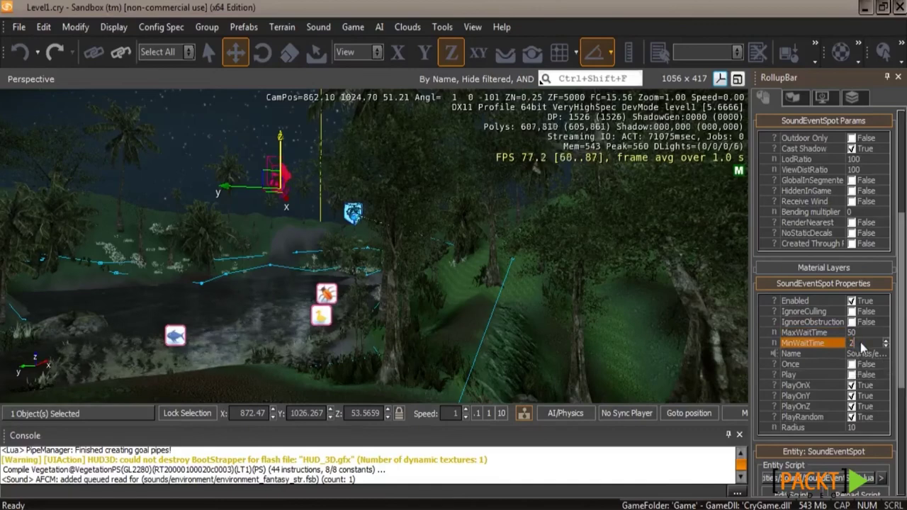
pyautogui.write('20')
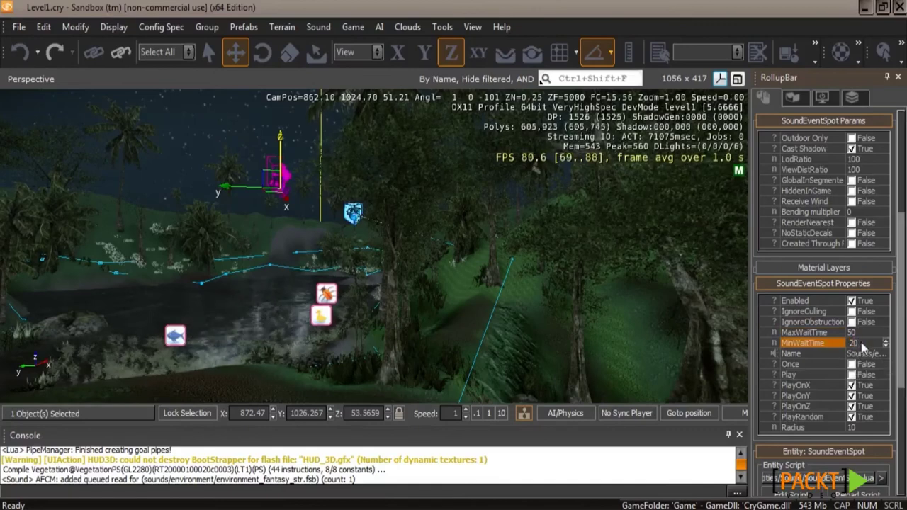
pyautogui.click(883, 335)
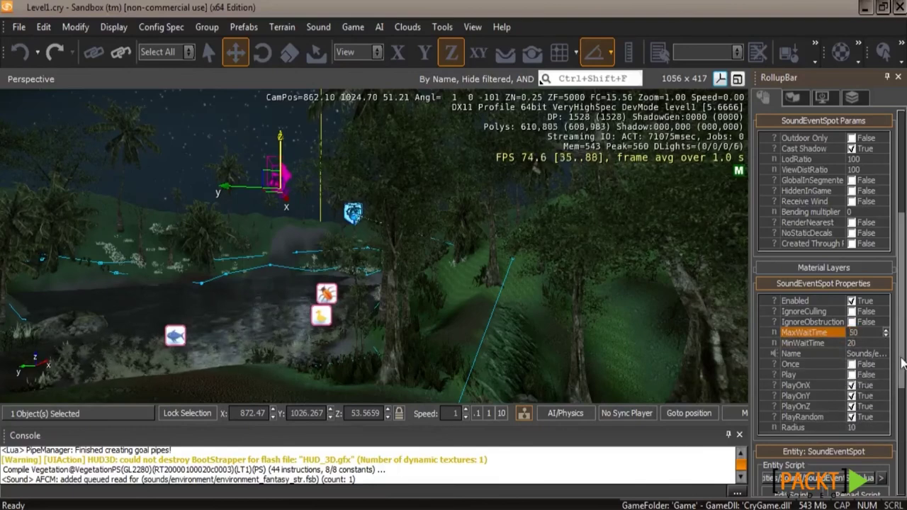
pyautogui.moveTo(902, 363); pyautogui.dragTo(902, 369)
pyautogui.click(852, 362)
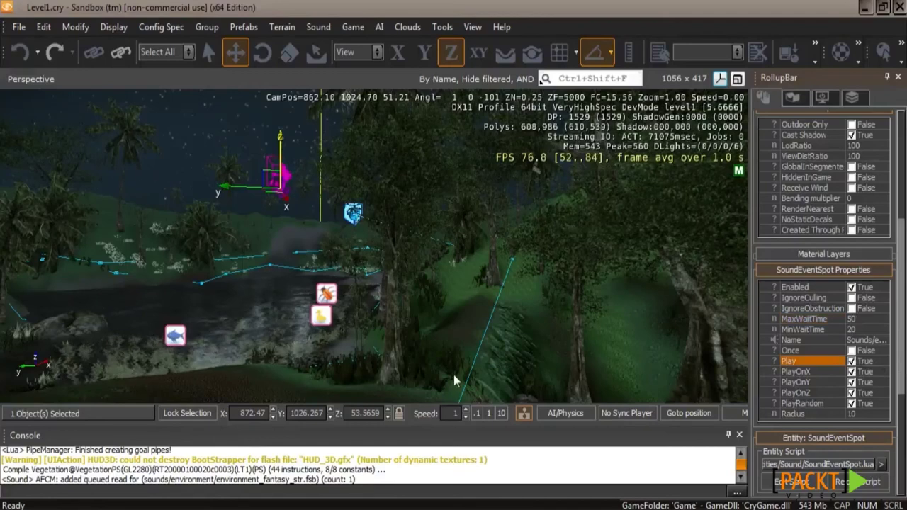
pyautogui.click(352, 361)
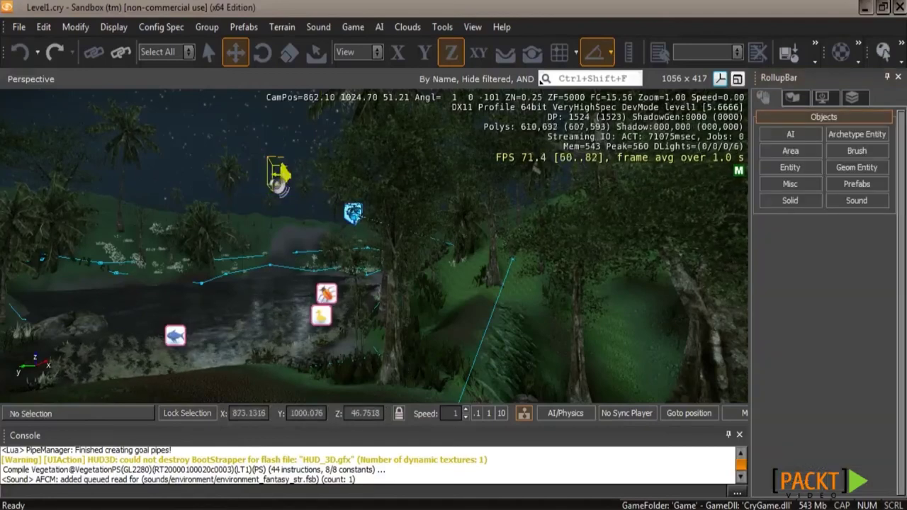
# Audition the environment/jungle sounds in the Sound Browser and select jungle_overview_ambience
pyautogui.moveTo(779, 77); pyautogui.dragTo(205, 86)
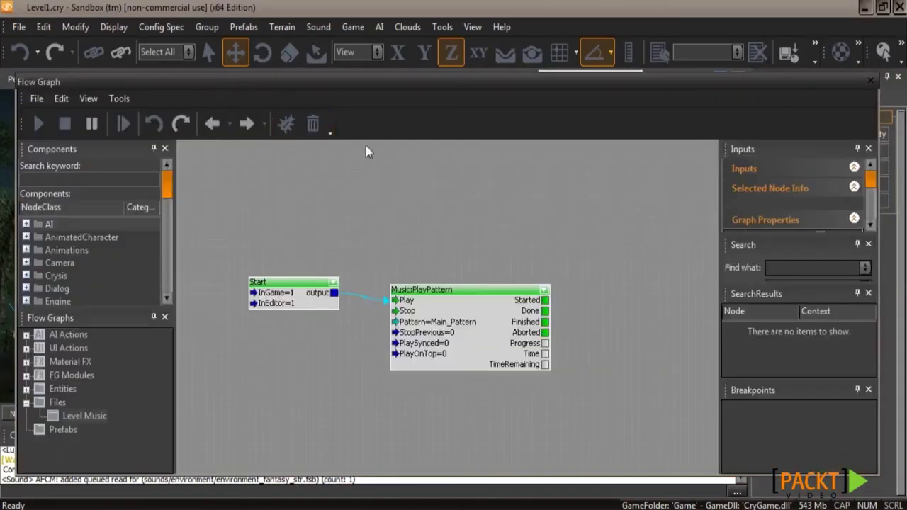
pyautogui.click(317, 32)
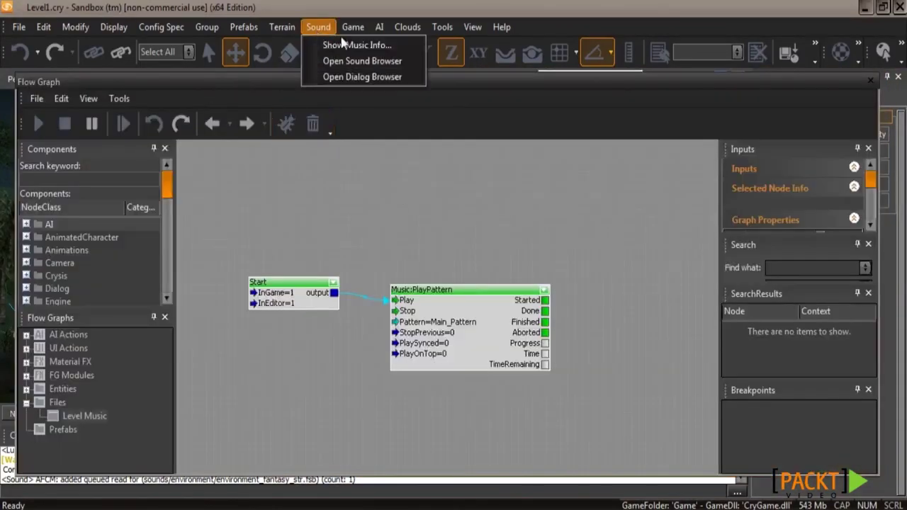
pyautogui.click(356, 61)
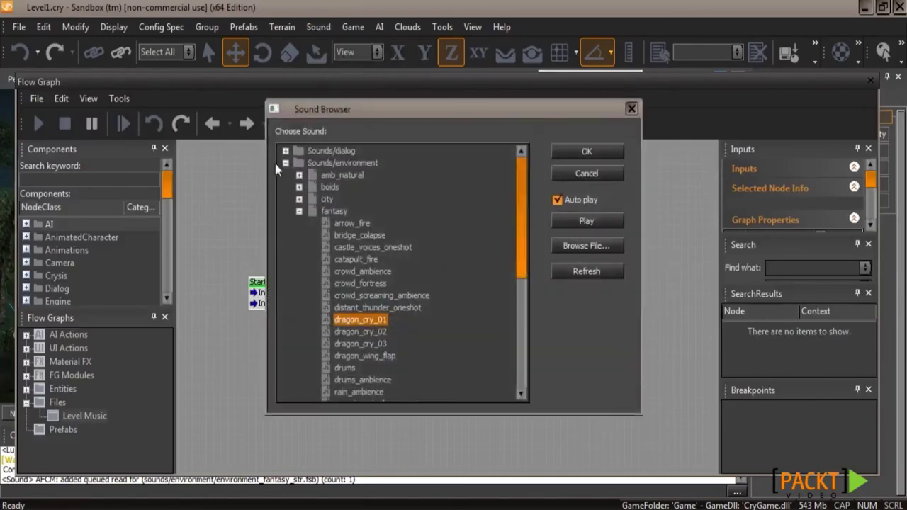
pyautogui.click(298, 211)
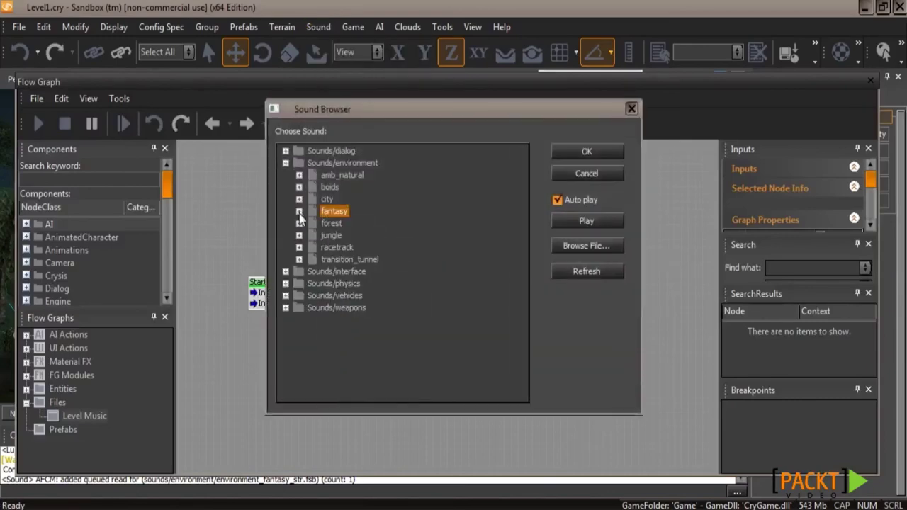
pyautogui.click(298, 223)
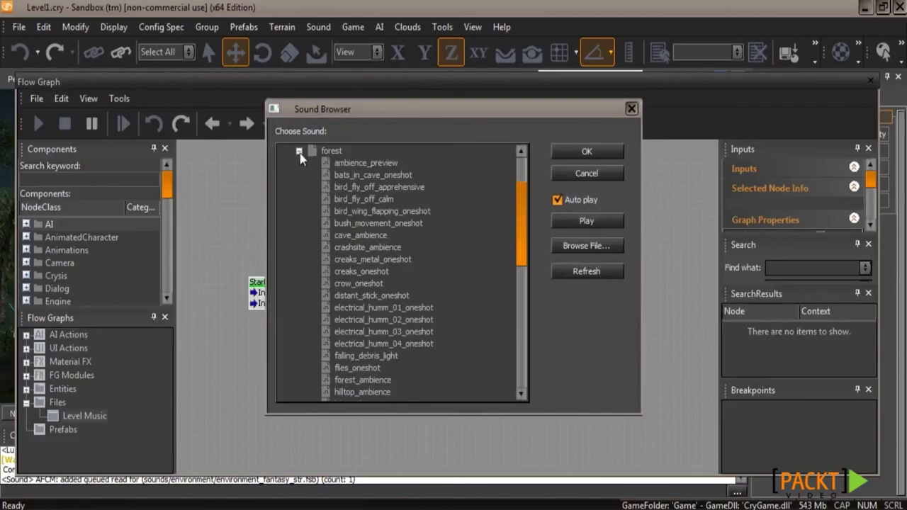
pyautogui.click(299, 152)
pyautogui.click(302, 234)
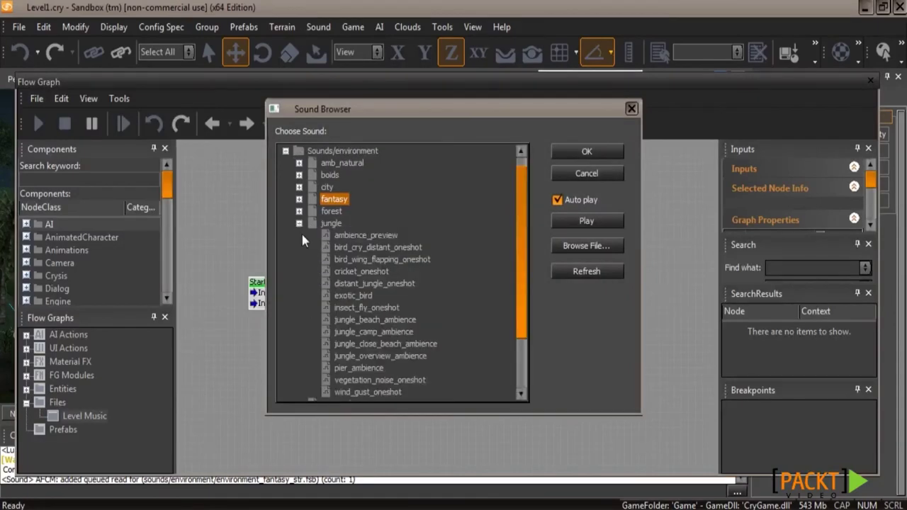
pyautogui.click(374, 359)
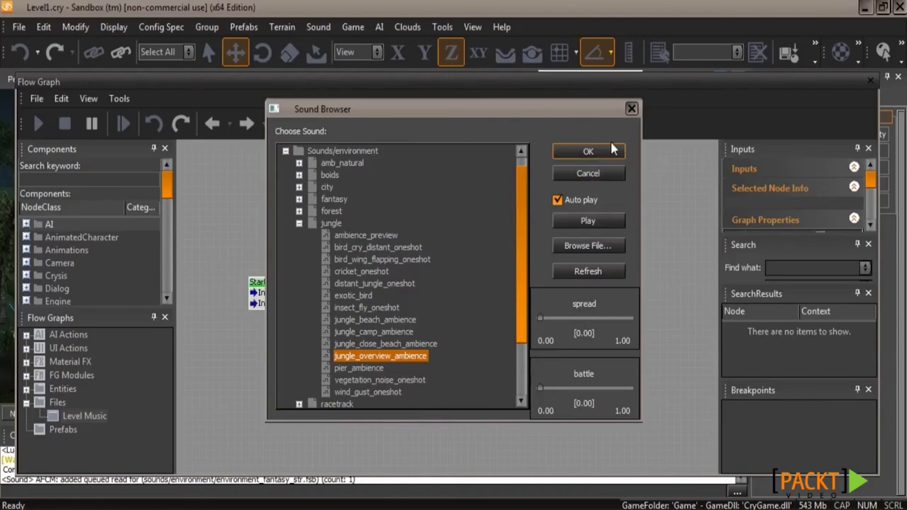
pyautogui.click(631, 109)
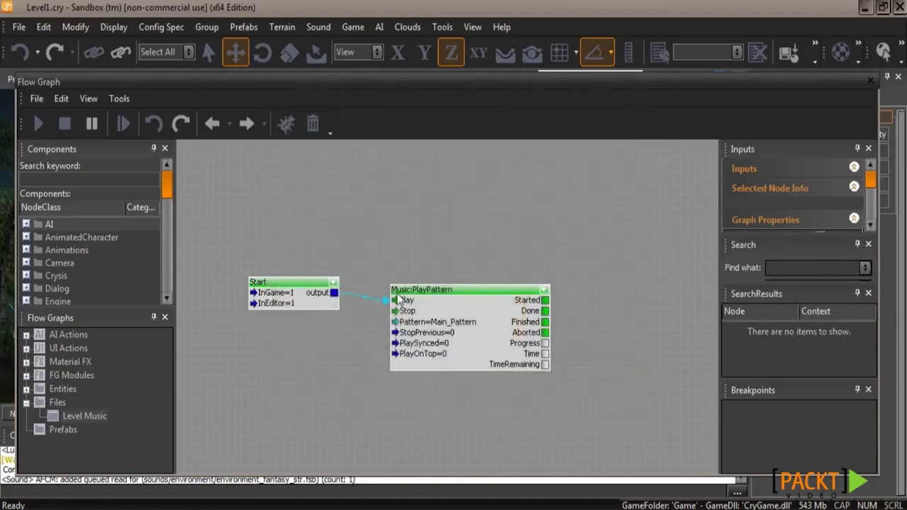
pyautogui.moveTo(448, 379); pyautogui.dragTo(453, 329, button='right')
# Add a Sound:PlaySound node below Music:PlayPattern, triggered by the Start node
pyautogui.scroll(-1, 444, 333)
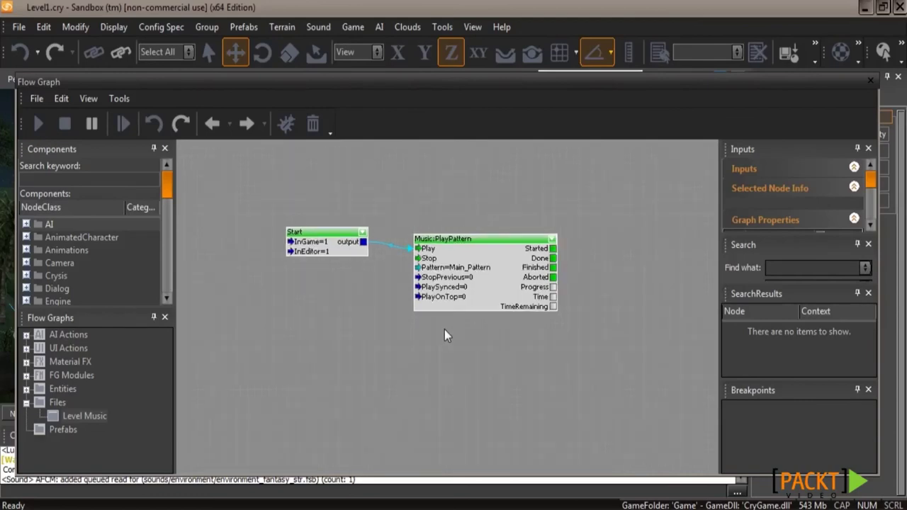
pyautogui.rightClick(445, 335)
pyautogui.moveTo(495, 339)
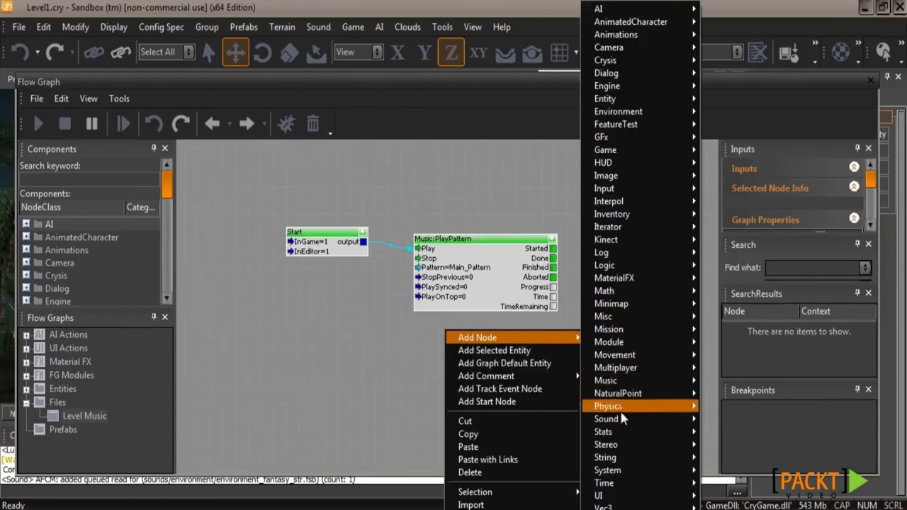
pyautogui.moveTo(621, 419)
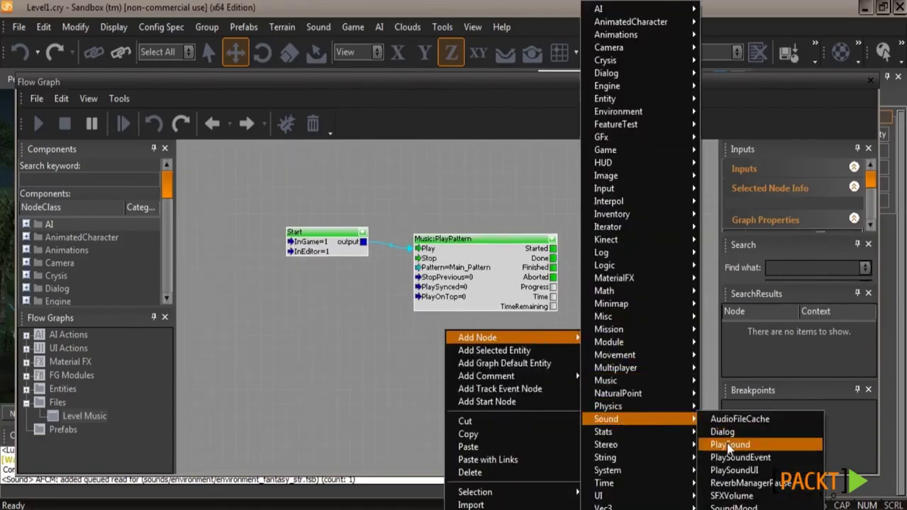
pyautogui.click(730, 445)
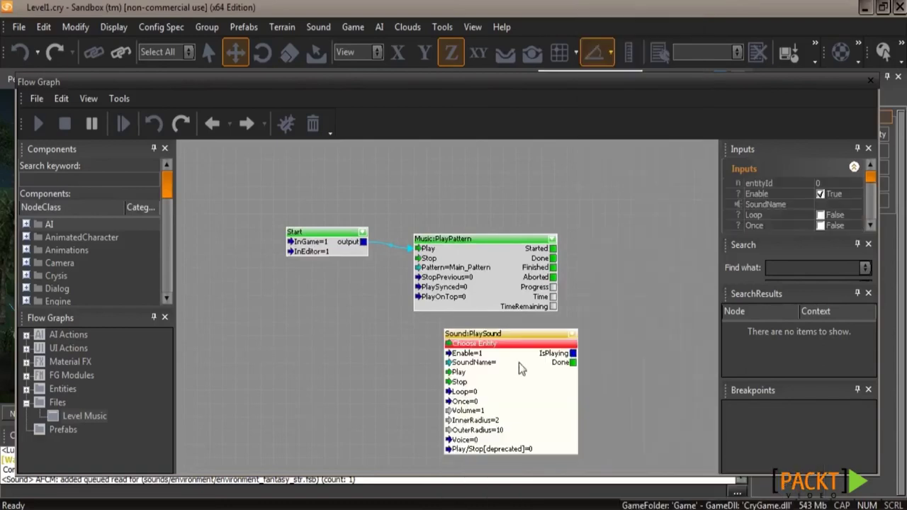
pyautogui.click(470, 334)
pyautogui.moveTo(477, 336); pyautogui.dragTo(446, 322)
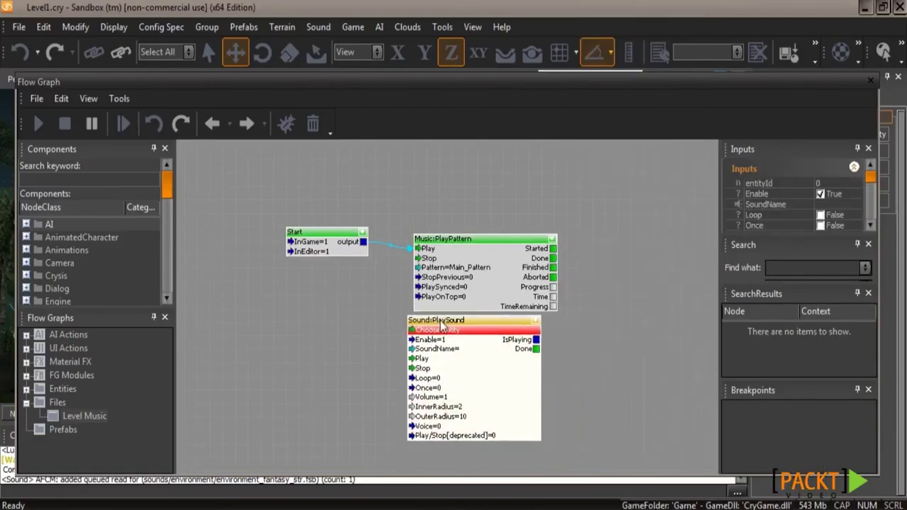
pyautogui.click(364, 243)
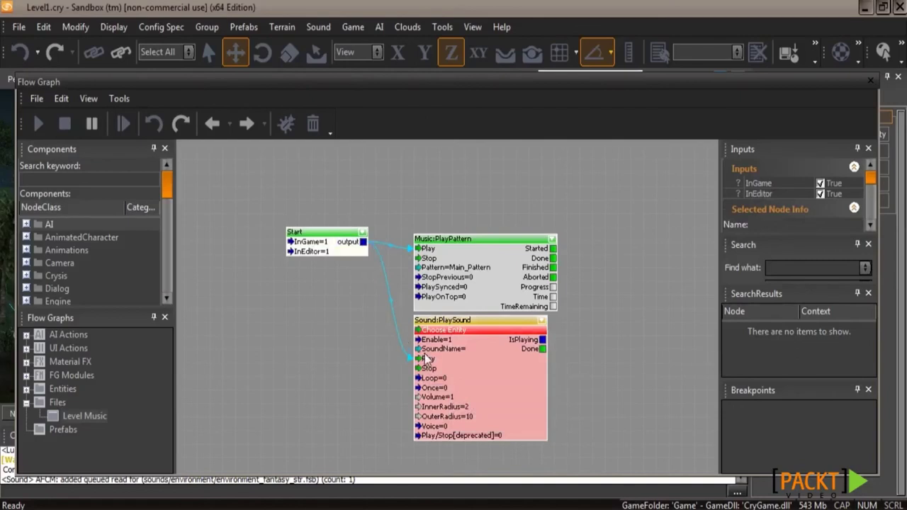
# Add a Game:LocalPlayer node feeding its entityId into PlaySound's entity input
pyautogui.rightClick(265, 340)
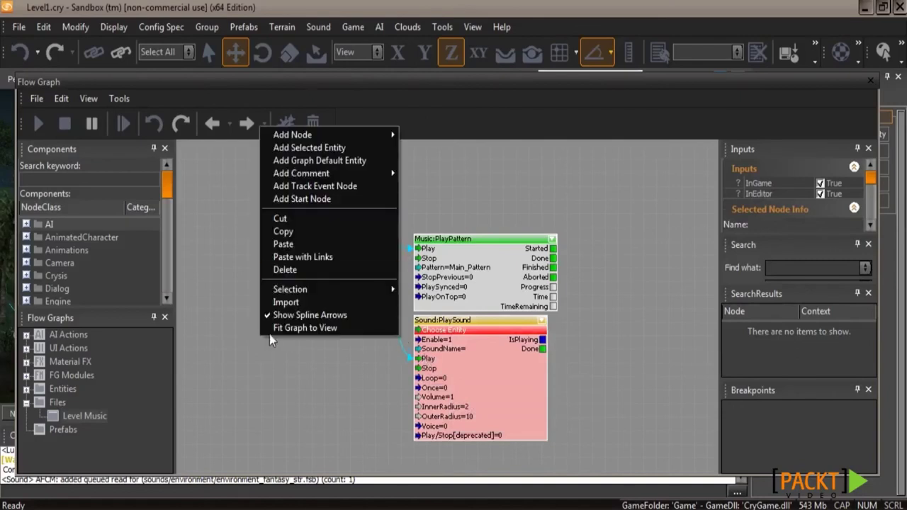
pyautogui.moveTo(343, 141)
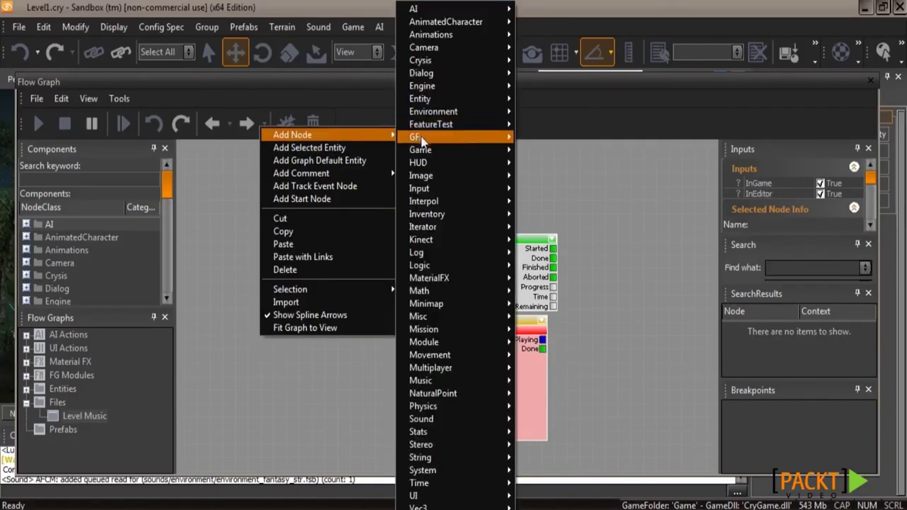
pyautogui.moveTo(449, 157)
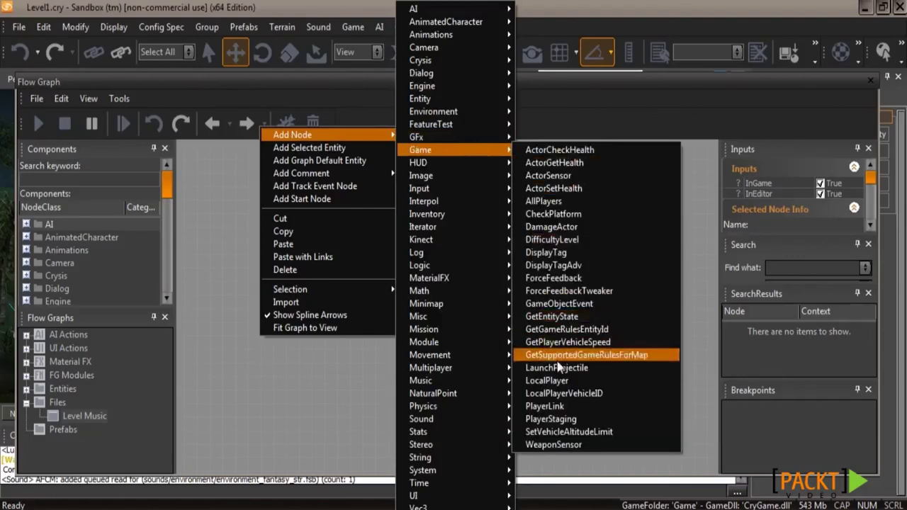
pyautogui.click(549, 384)
pyautogui.moveTo(303, 343); pyautogui.dragTo(317, 314)
pyautogui.moveTo(349, 339); pyautogui.dragTo(349, 332)
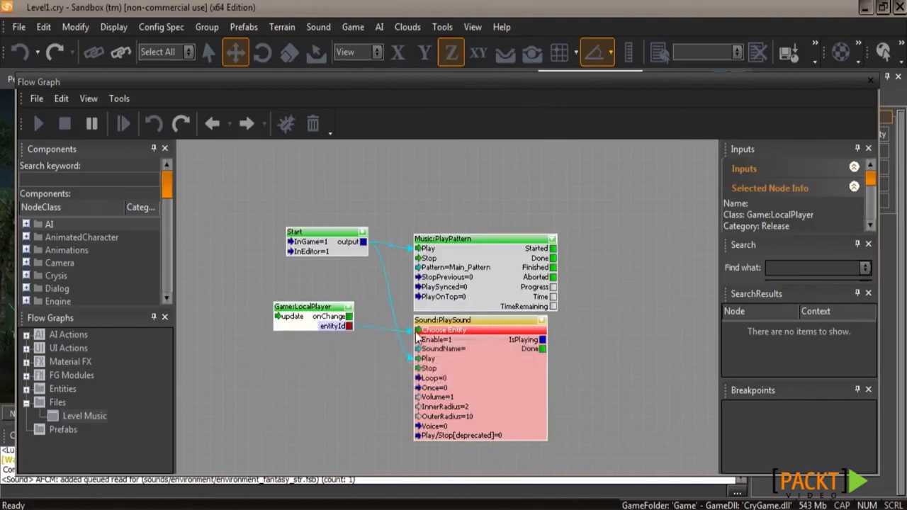
pyautogui.moveTo(420, 334); pyautogui.dragTo(418, 331)
# Set PlaySound's SoundName to jungle_overview_ambience and Loop to True
pyautogui.doubleClick(463, 350)
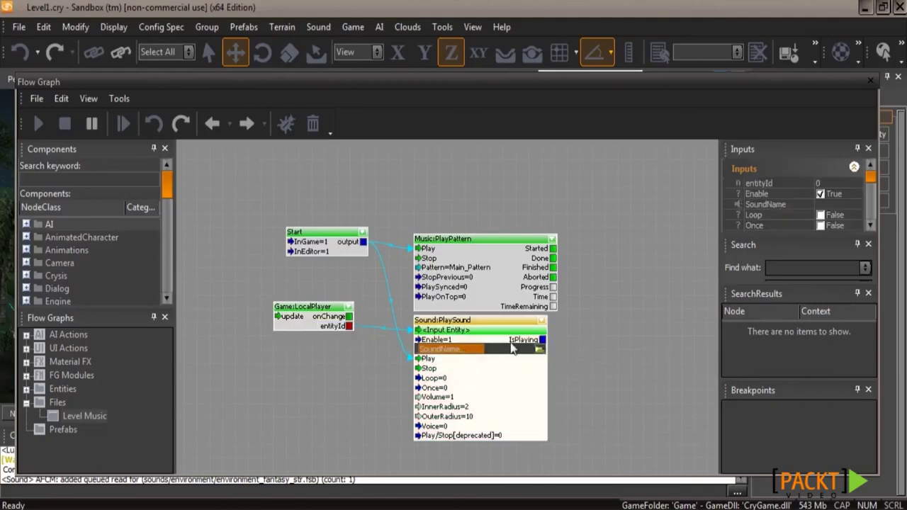
pyautogui.click(539, 350)
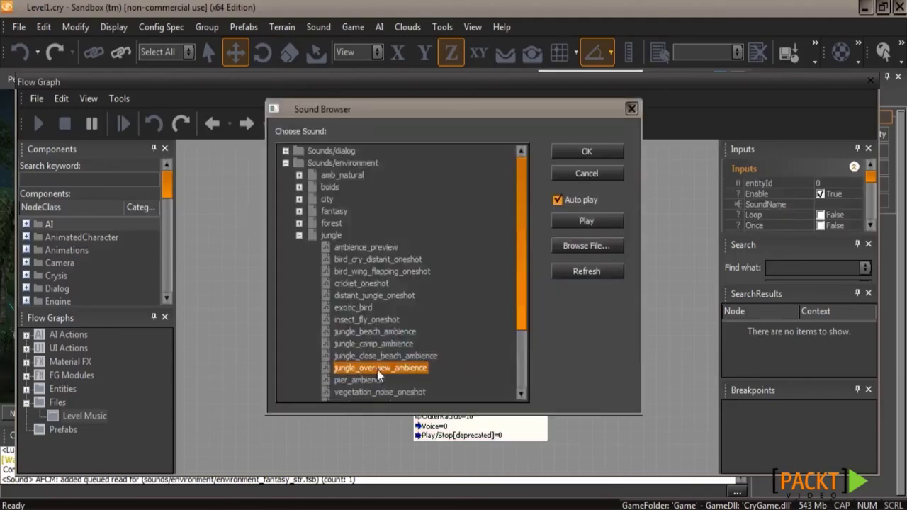
pyautogui.click(566, 149)
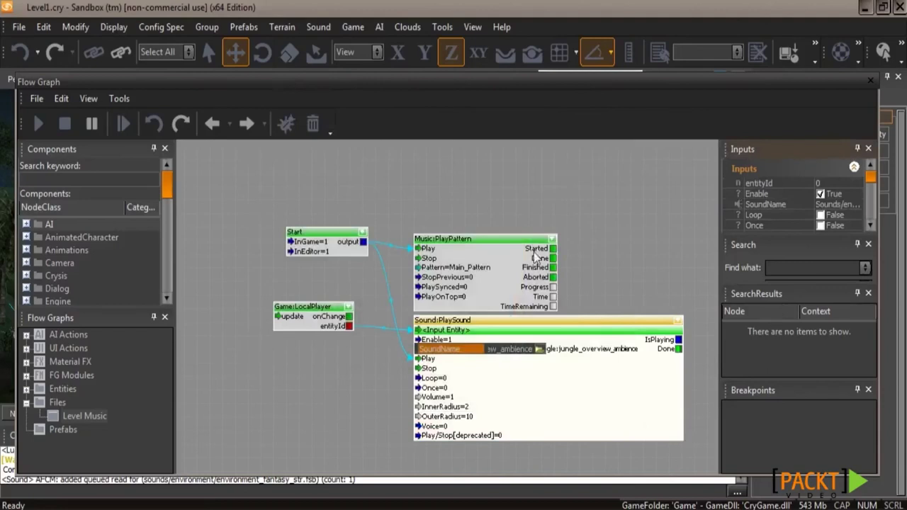
pyautogui.click(649, 265)
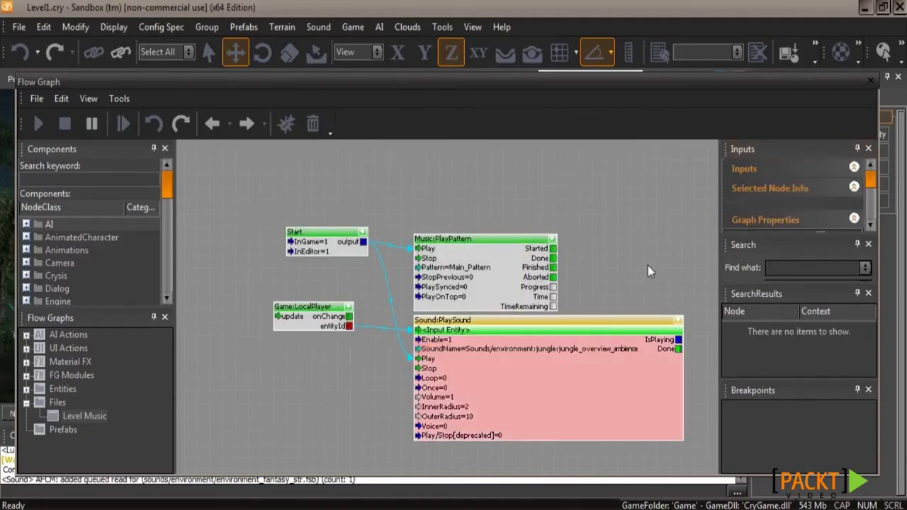
pyautogui.doubleClick(435, 380)
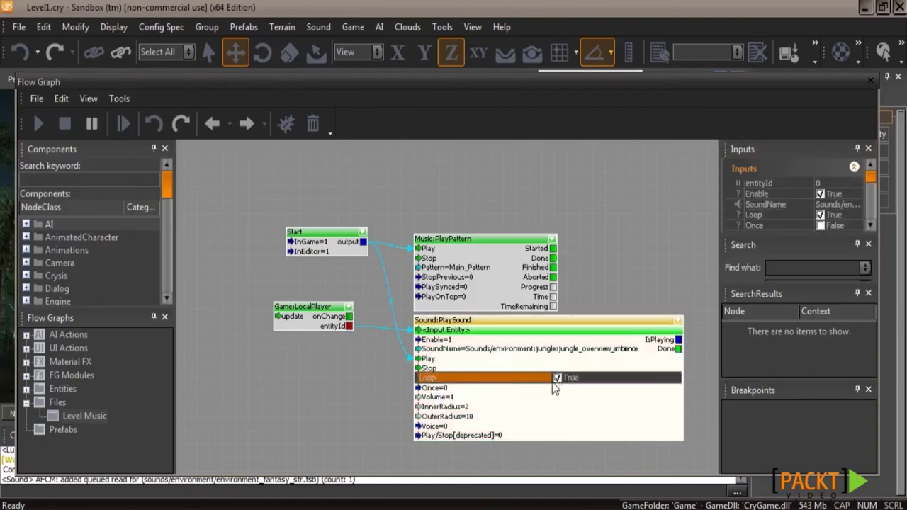
pyautogui.click(507, 397)
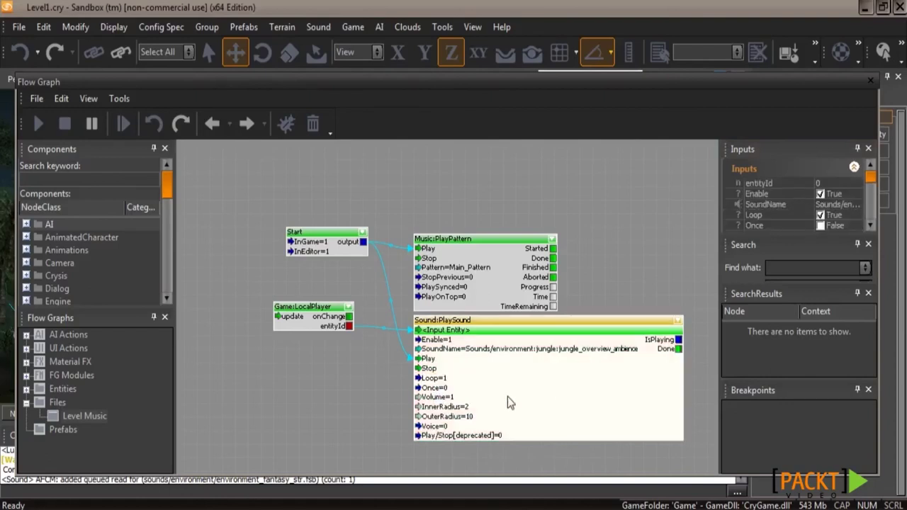
pyautogui.click(622, 275)
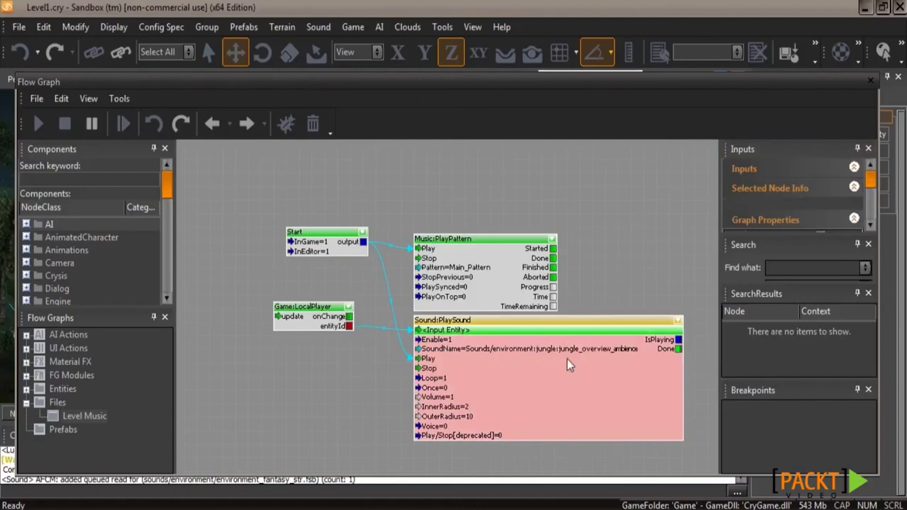
# Save the Level Music flow graph and close the Flow Graph window
pyautogui.click(37, 99)
pyautogui.click(78, 212)
pyautogui.moveTo(131, 78); pyautogui.dragTo(806, 125)
pyautogui.click(494, 387)
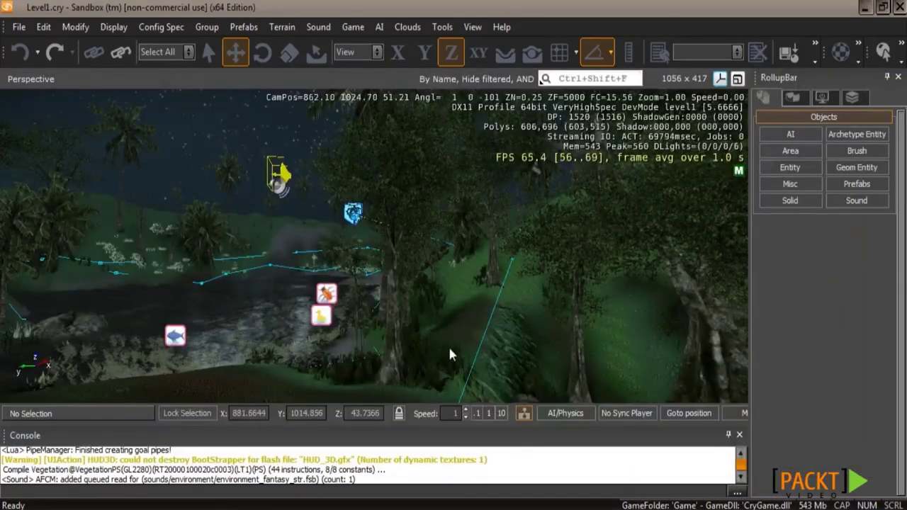
pyautogui.press('w')
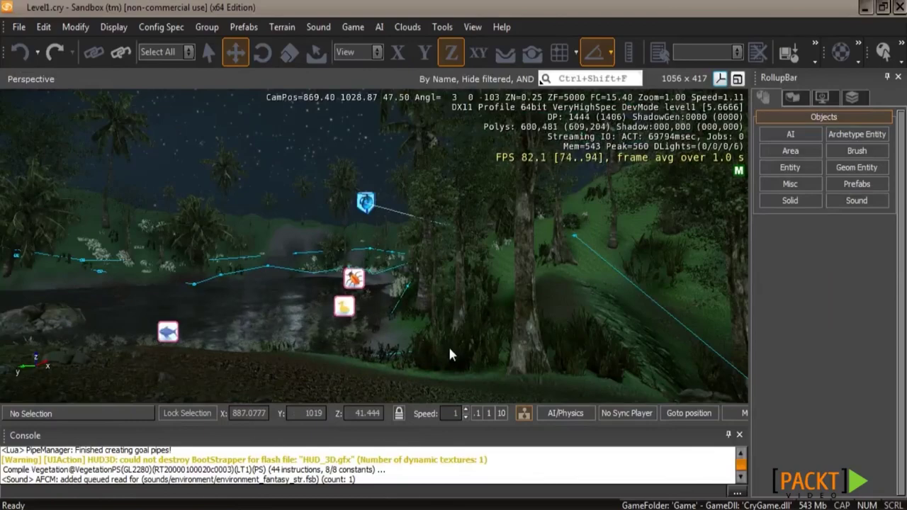
pyautogui.hotkey('ctrl', 'g')
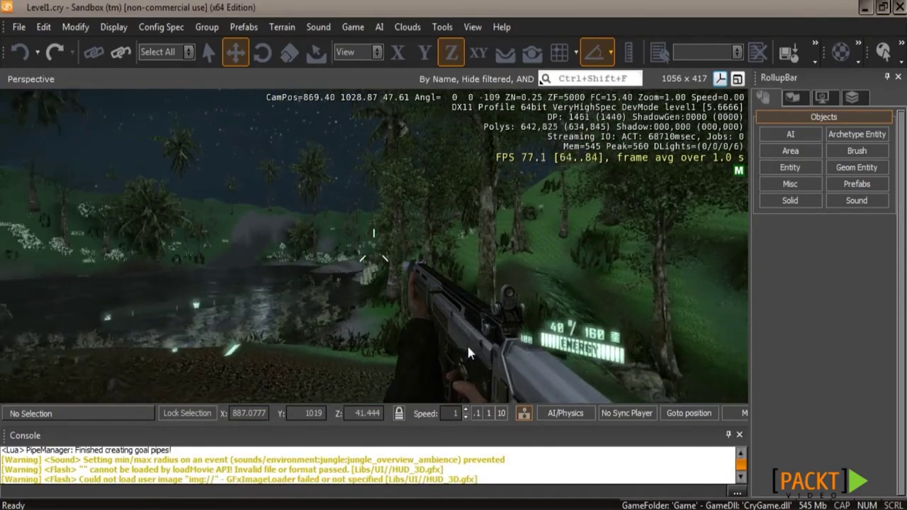
pyautogui.press('w')
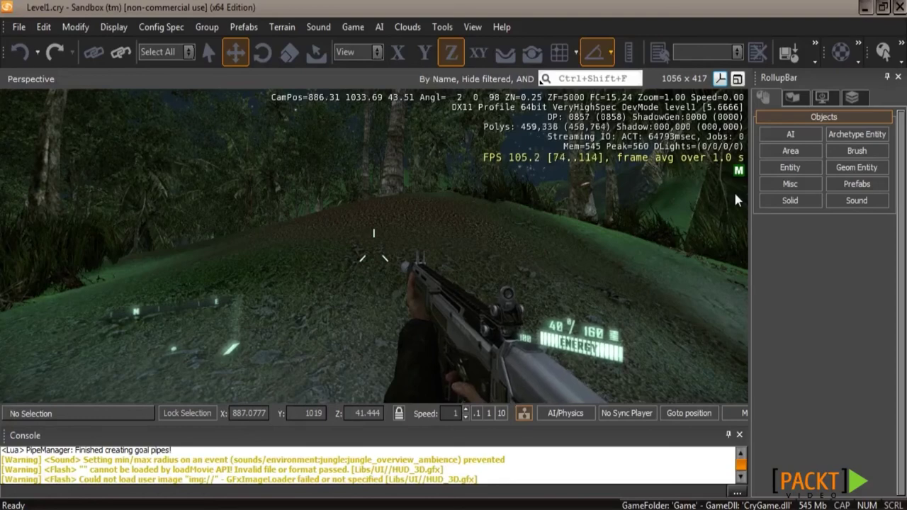
pyautogui.press('Escape')
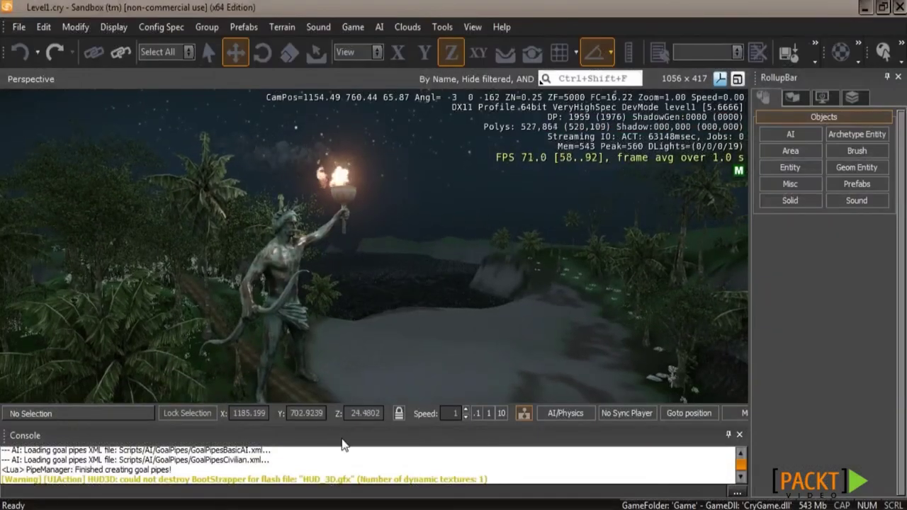
# Float the Console out, widen and enlarge it, then dock it full-width below the viewport
pyautogui.moveTo(350, 440); pyautogui.dragTo(355, 421)
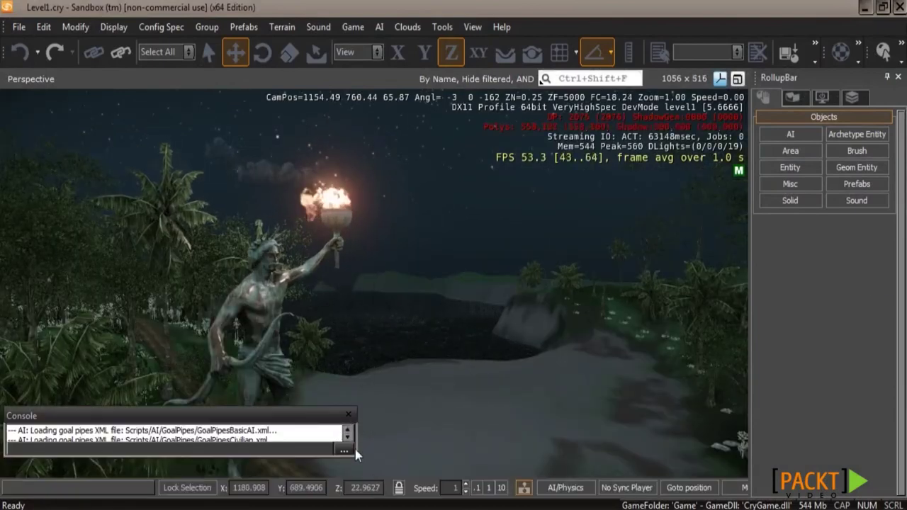
pyautogui.moveTo(355, 457); pyautogui.dragTo(858, 509)
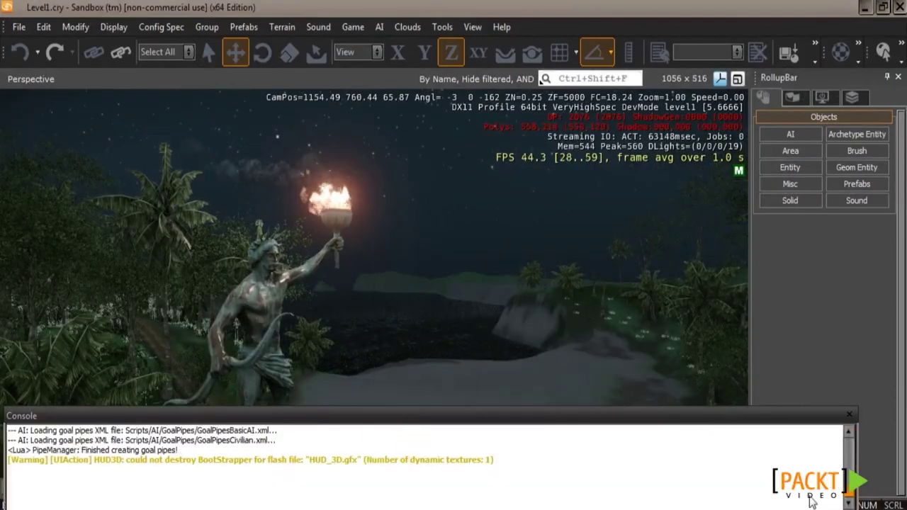
pyautogui.moveTo(539, 419); pyautogui.dragTo(543, 152)
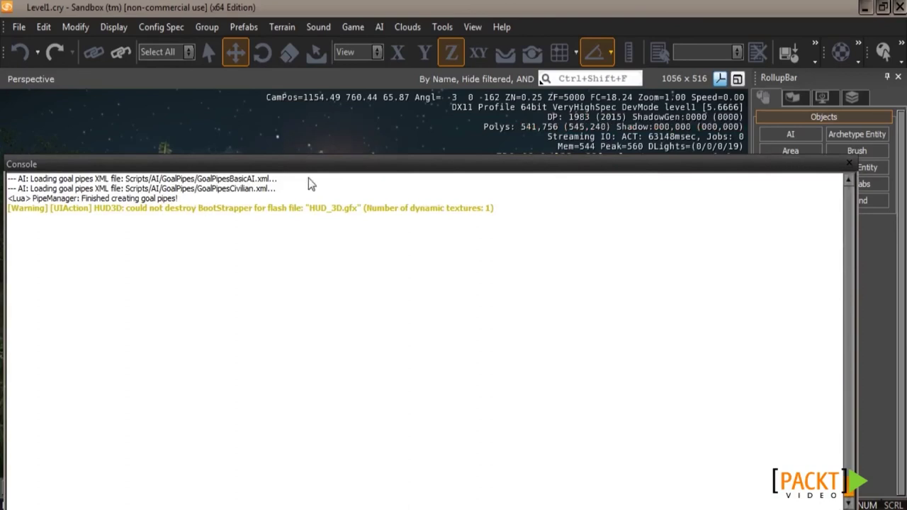
pyautogui.moveTo(446, 172); pyautogui.dragTo(457, 461)
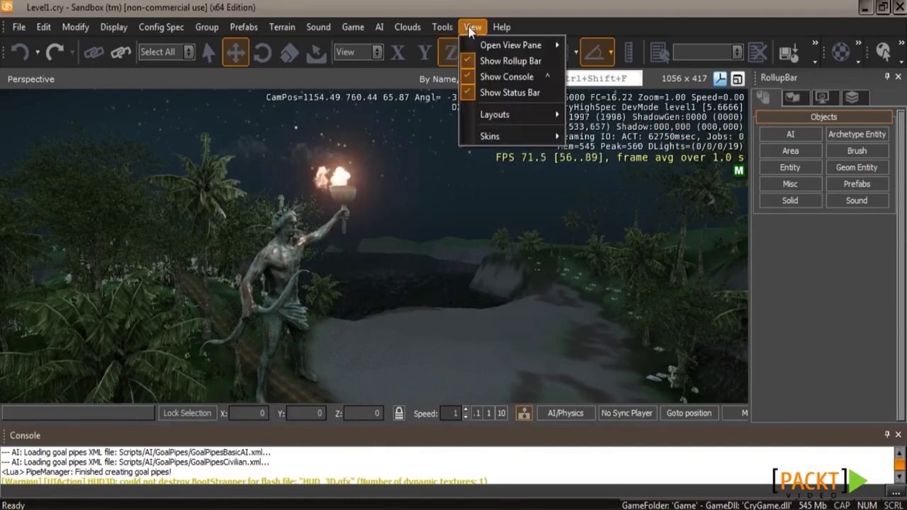
# Run Check Level for Errors, inspect the sphererevolve.cga load failures, then dock and close the report
pyautogui.moveTo(443, 27)
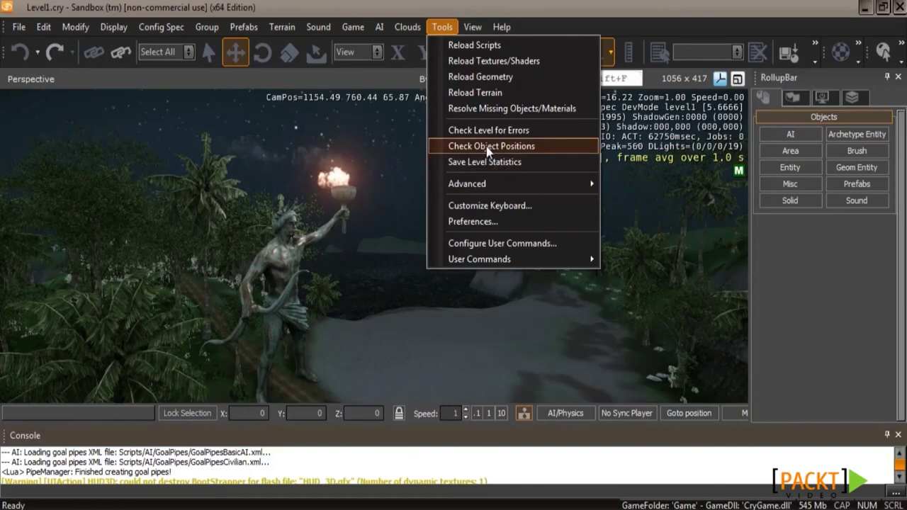
pyautogui.click(522, 134)
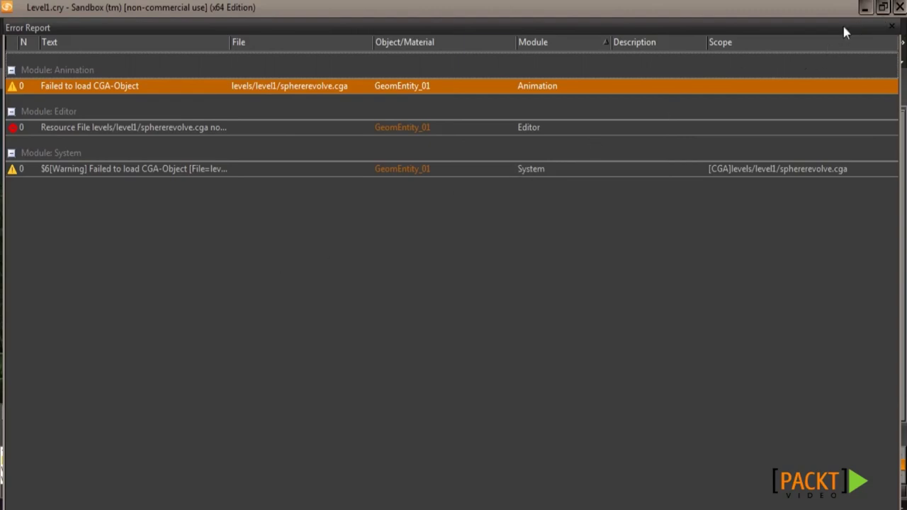
pyautogui.rightClick(285, 97)
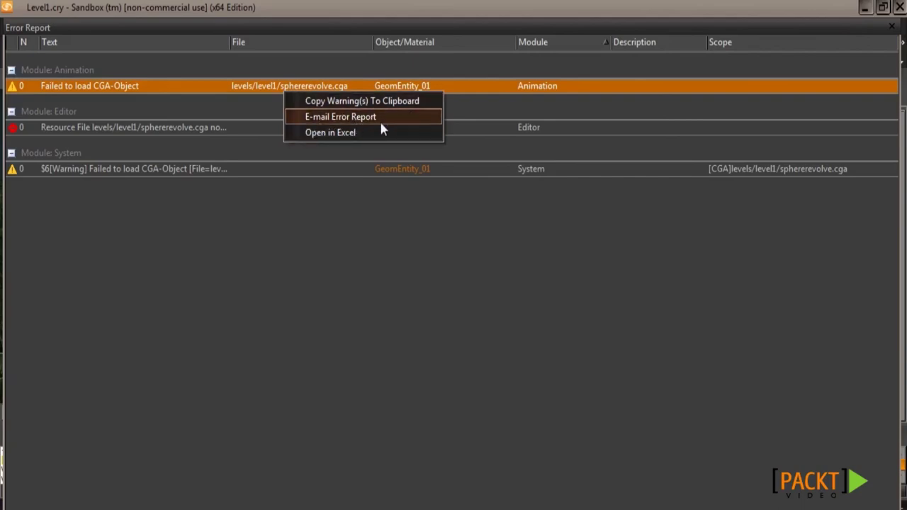
pyautogui.click(622, 263)
pyautogui.moveTo(551, 25); pyautogui.dragTo(856, 103)
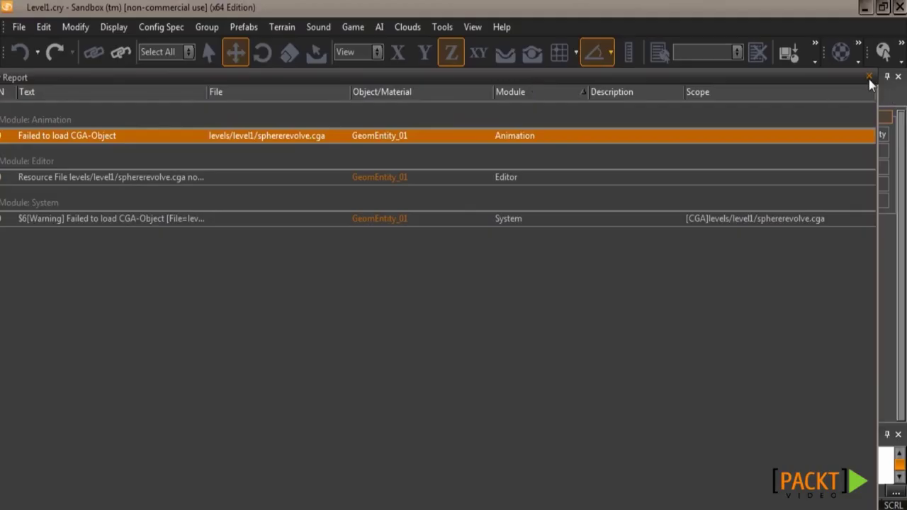
pyautogui.click(870, 77)
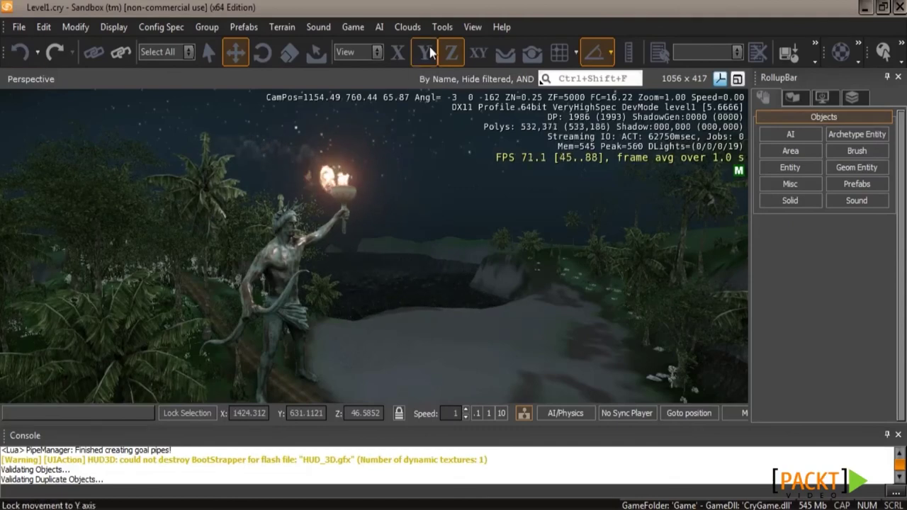
pyautogui.click(471, 28)
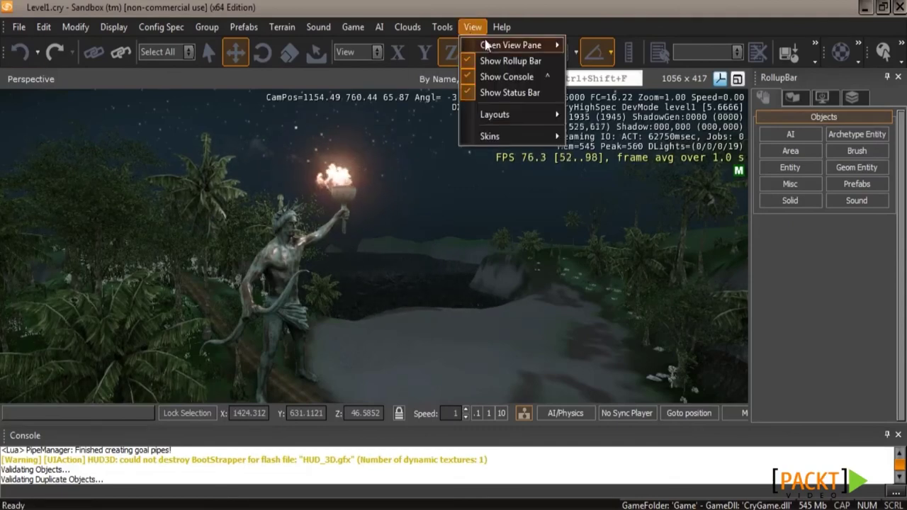
pyautogui.moveTo(486, 45)
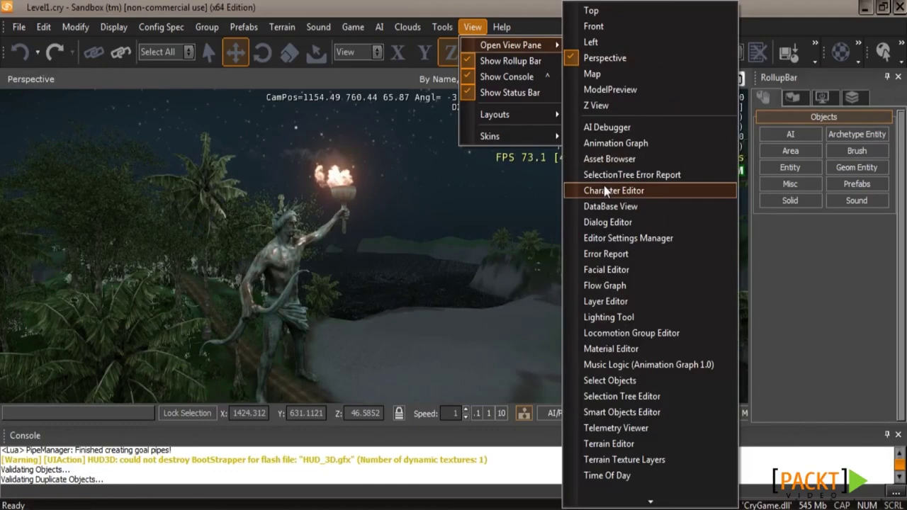
pyautogui.click(609, 276)
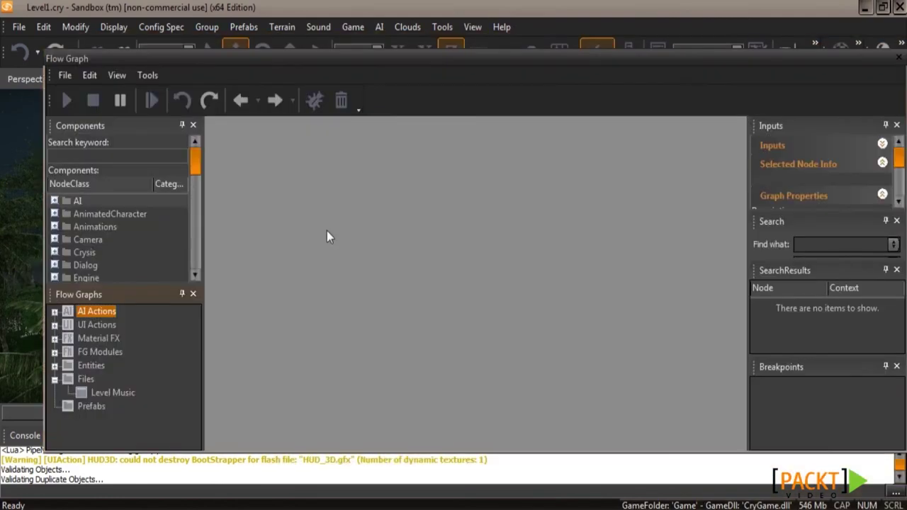
pyautogui.click(108, 394)
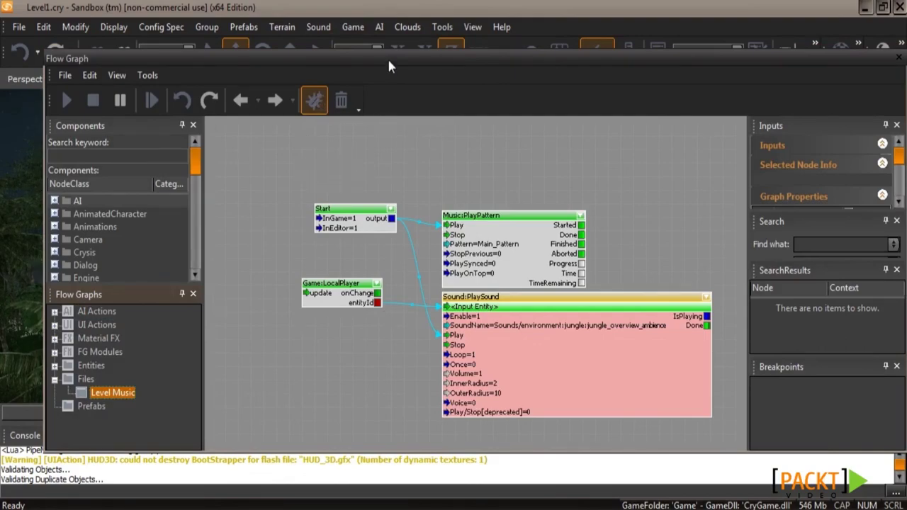
pyautogui.moveTo(389, 66); pyautogui.dragTo(890, 167)
pyautogui.moveTo(475, 316); pyautogui.dragTo(523, 299, button='right')
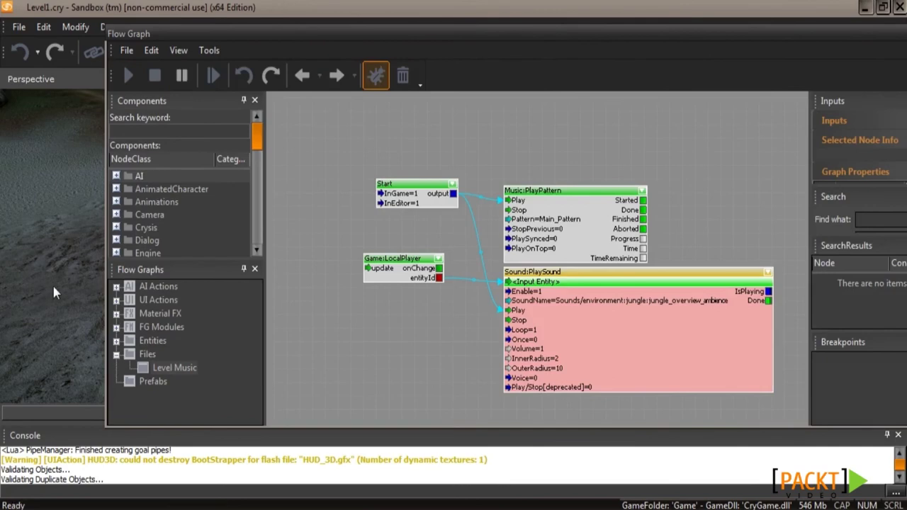
pyautogui.hotkey('ctrl', 'g')
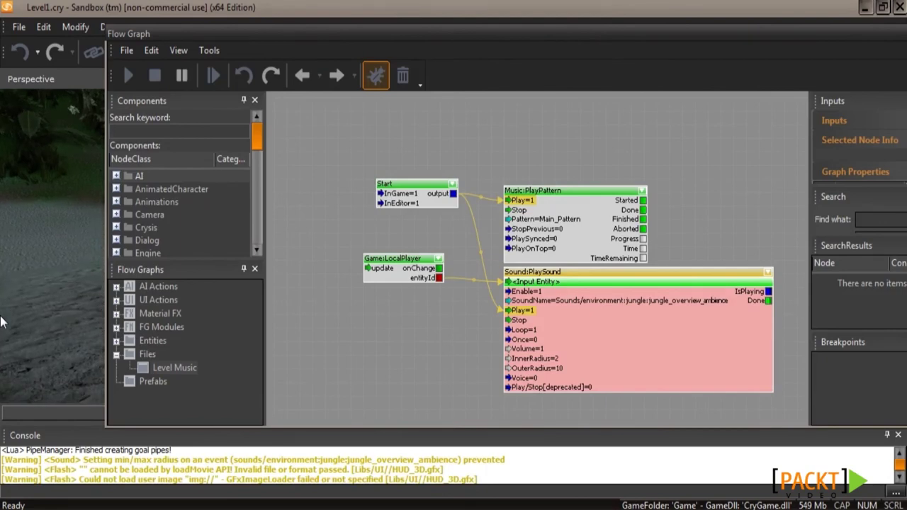
pyautogui.press('Escape')
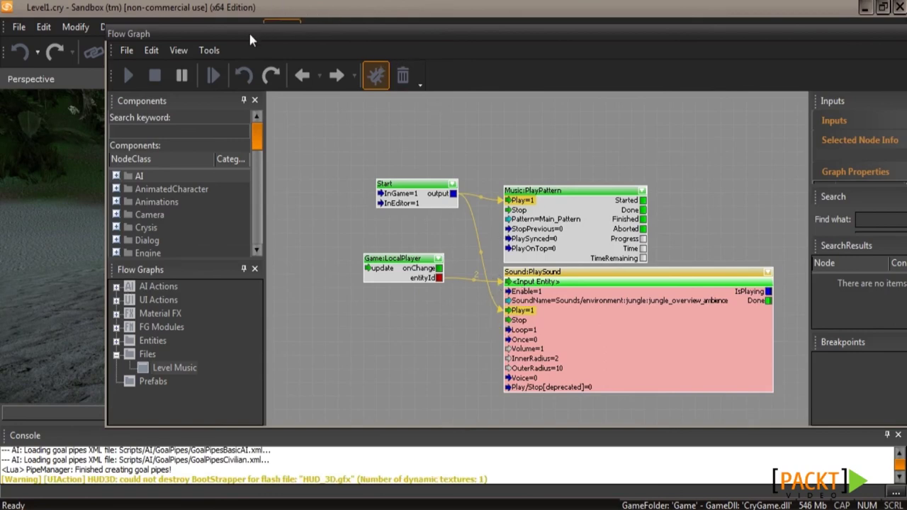
pyautogui.hotkey('alt', 'Tab')
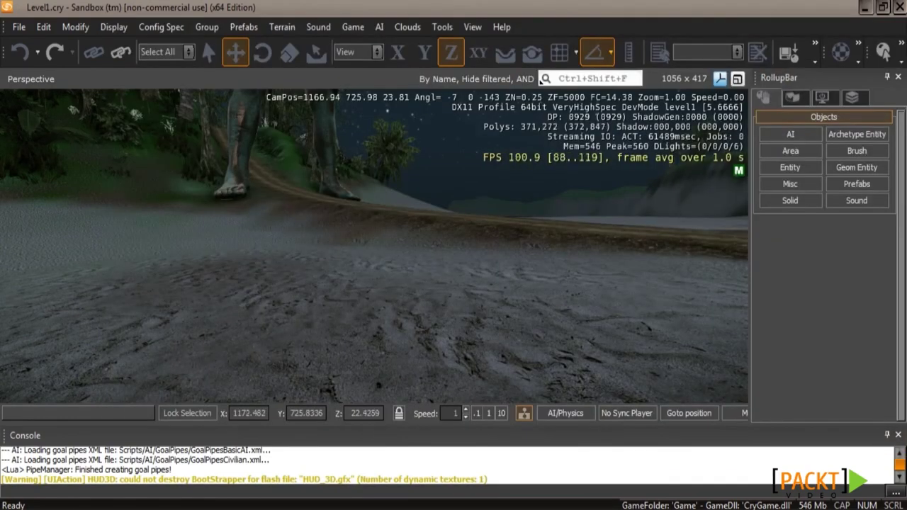
pyautogui.hotkey('alt', 'Tab')
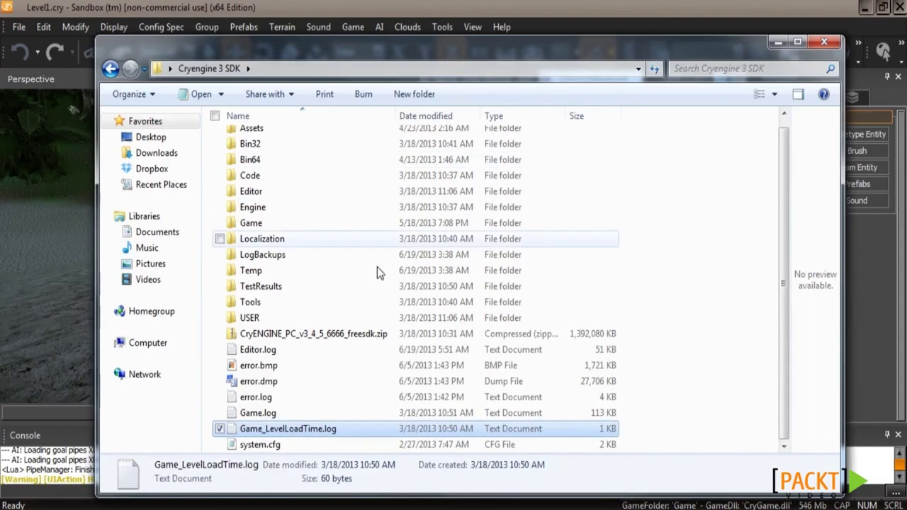
# Look over the error files, select Game.log and Game_LevelLoadTime.log, then close the SDK folder window
pyautogui.click(696, 415)
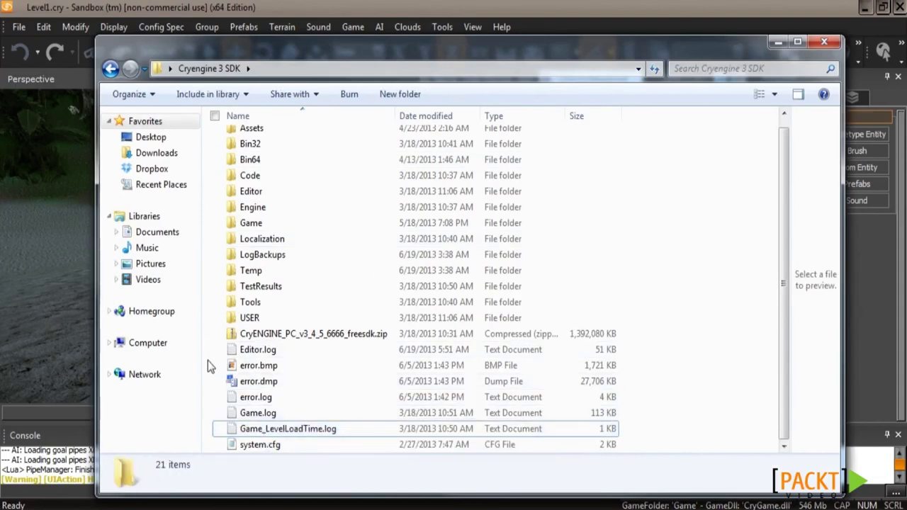
pyautogui.moveTo(209, 366); pyautogui.dragTo(641, 403)
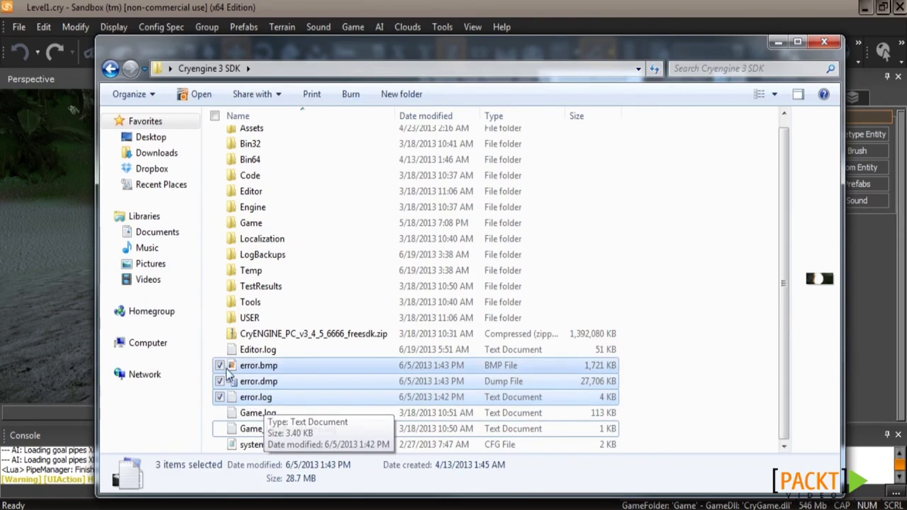
pyautogui.click(209, 352)
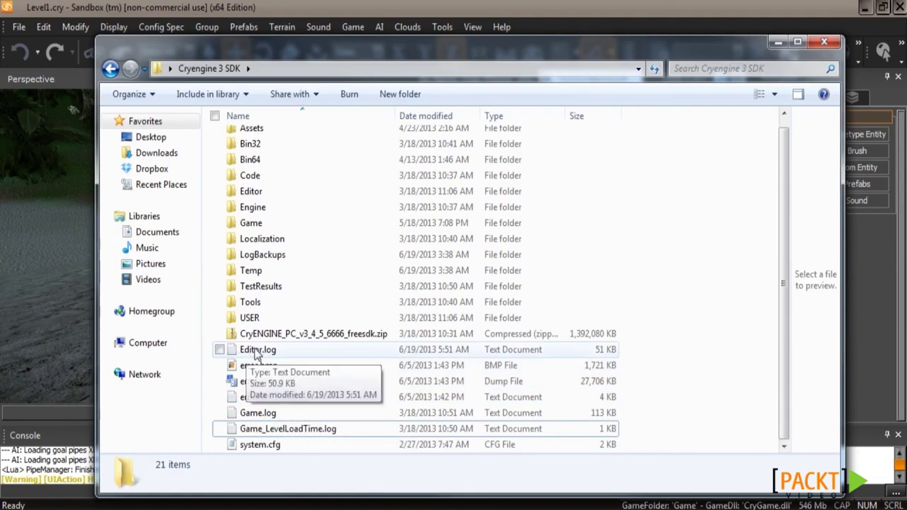
pyautogui.click(300, 411)
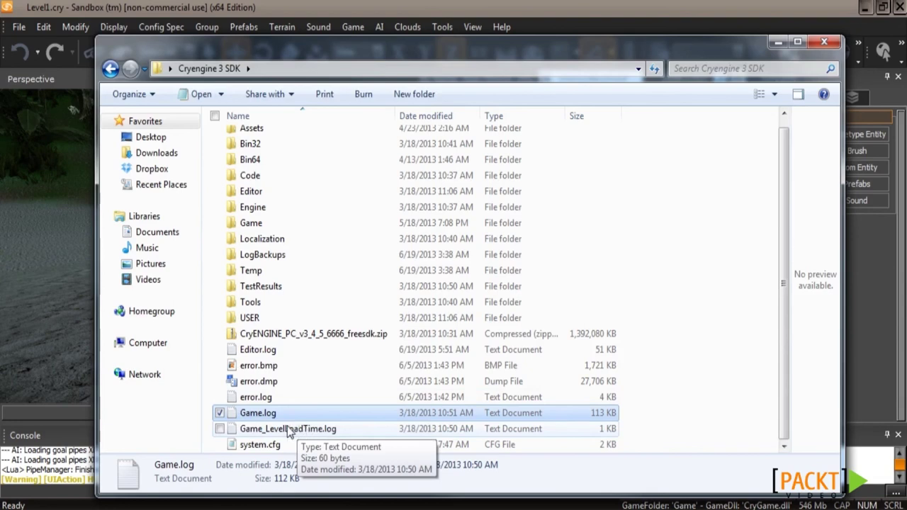
pyautogui.click(290, 433)
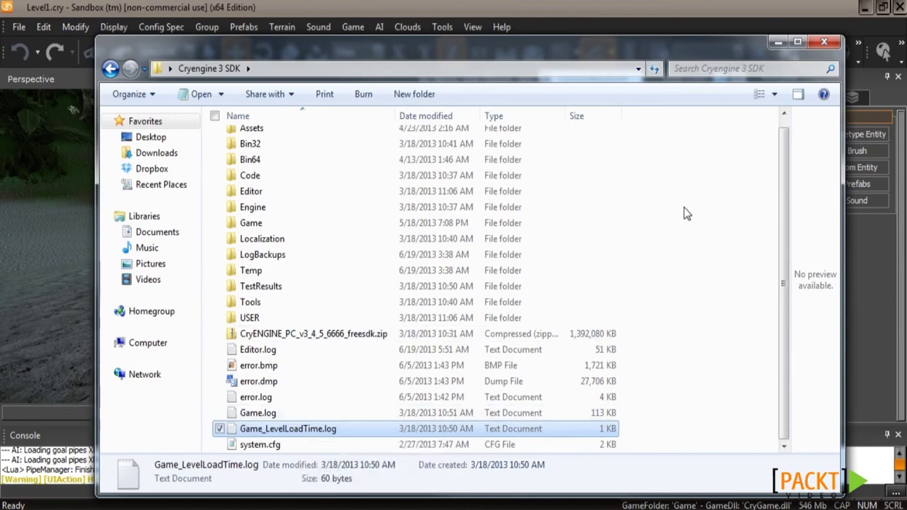
pyautogui.click(778, 42)
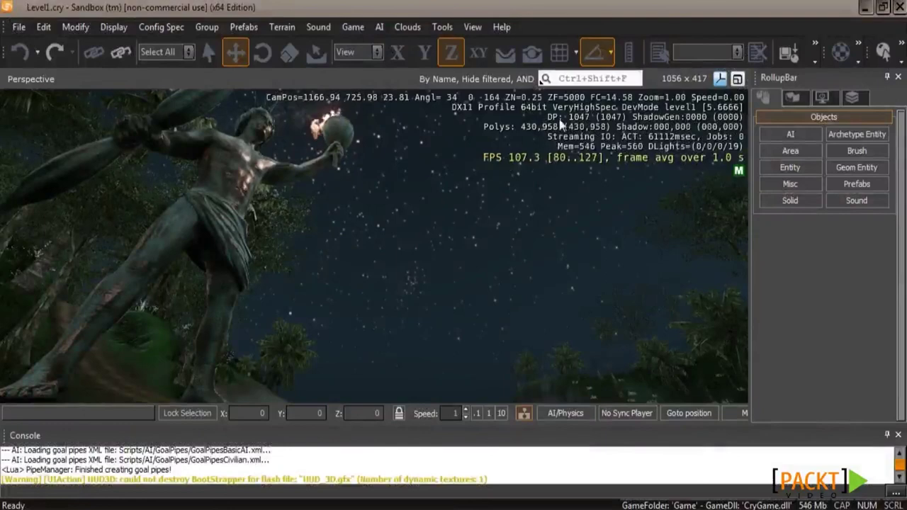
# Run Tools > Save Level Statistics to export Level1.xml, then bring the SDK folder back on screen
pyautogui.moveTo(415, 236)
pyautogui.mouseDown(button='right')
pyautogui.moveTo(411, 246)
pyautogui.moveTo(421, 245)
pyautogui.moveTo(410, 241)
pyautogui.mouseUp(button='right')
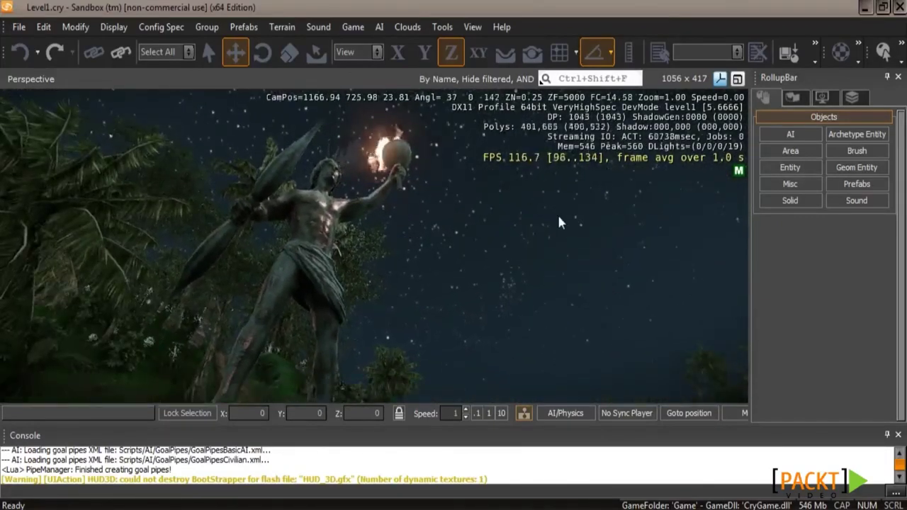
pyautogui.click(443, 27)
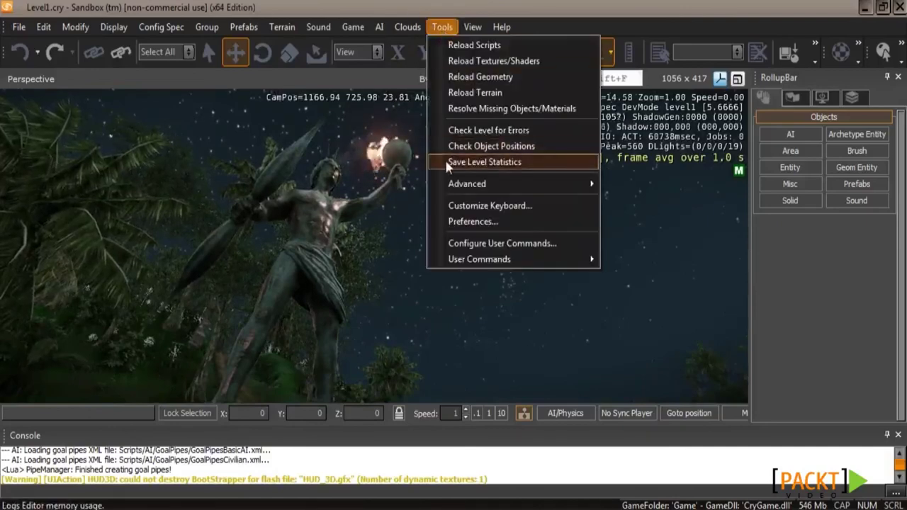
pyautogui.click(482, 163)
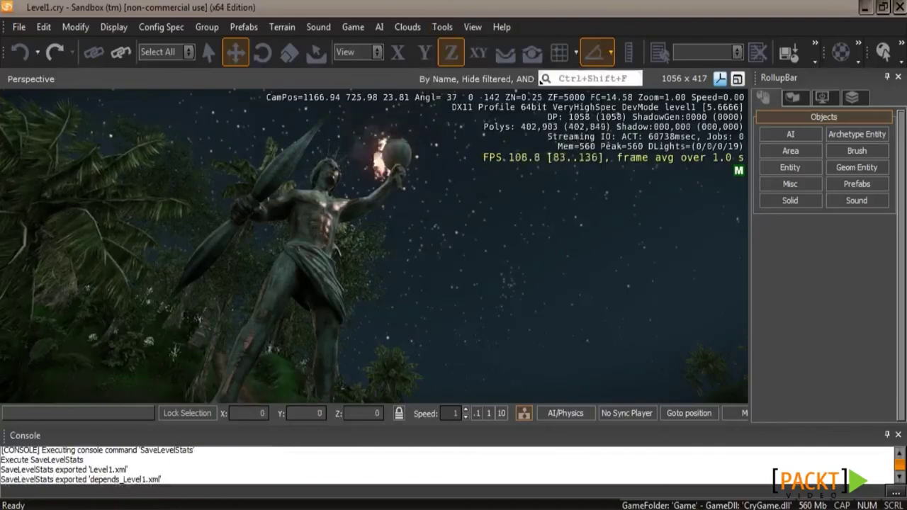
pyautogui.moveTo(0, 21); pyautogui.dragTo(372, 21)
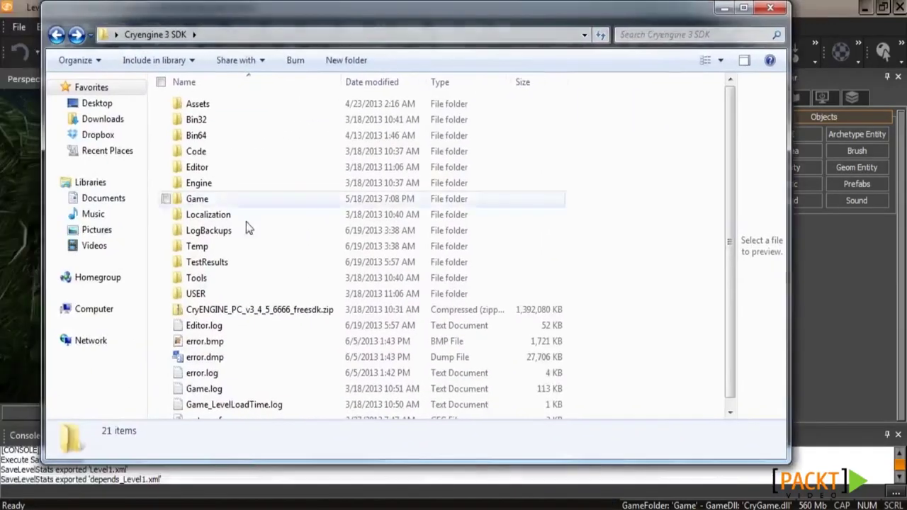
# Check TestResults, read Game_LevelLoadTime.log in Notepad, then close Notepad and the SDK folder
pyautogui.doubleClick(206, 262)
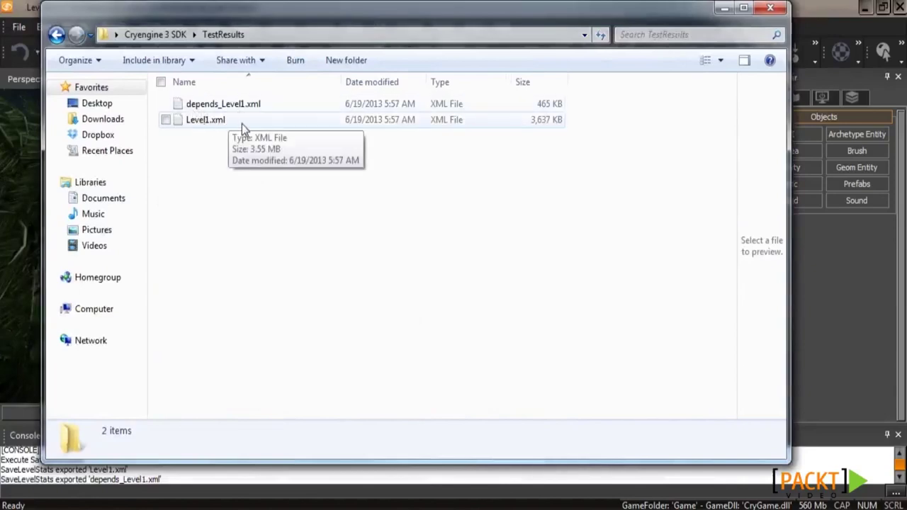
pyautogui.click(57, 36)
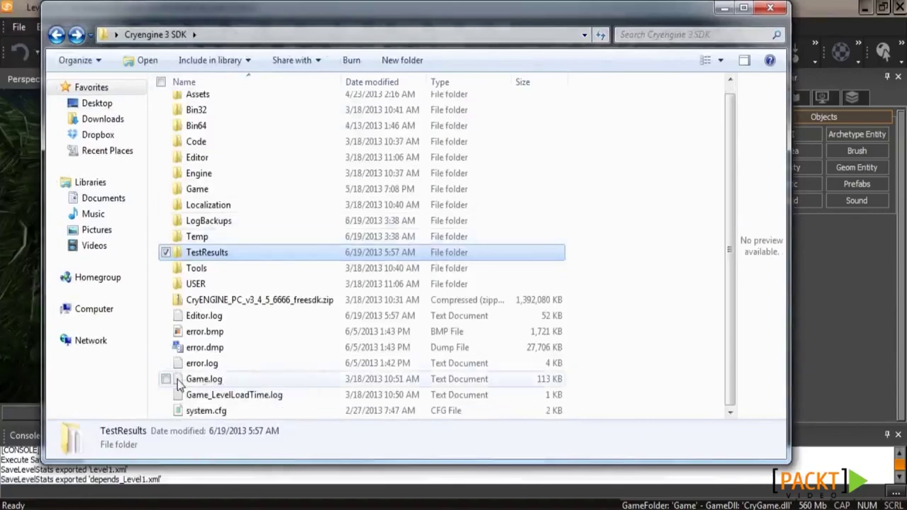
pyautogui.doubleClick(232, 397)
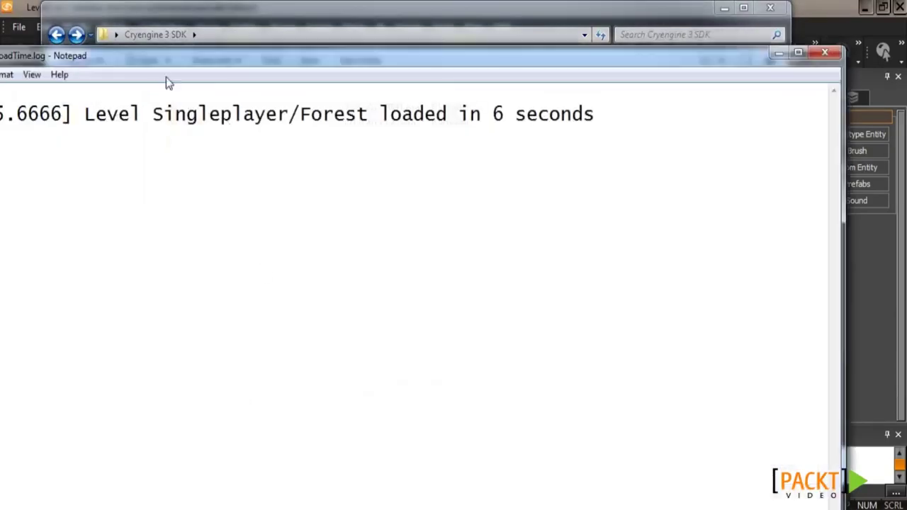
pyautogui.moveTo(155, 61)
pyautogui.mouseDown()
pyautogui.moveTo(241, 39)
pyautogui.moveTo(141, 54)
pyautogui.mouseUp()
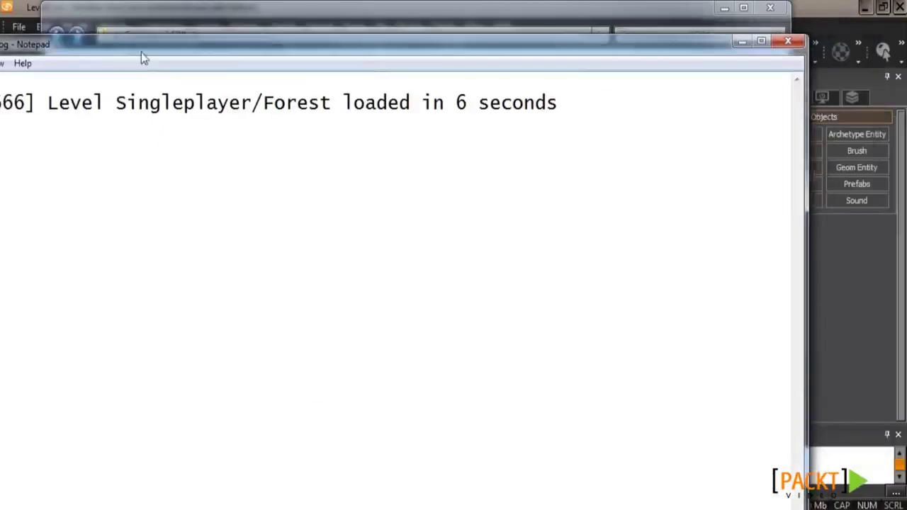
pyautogui.click(788, 41)
pyautogui.click(770, 7)
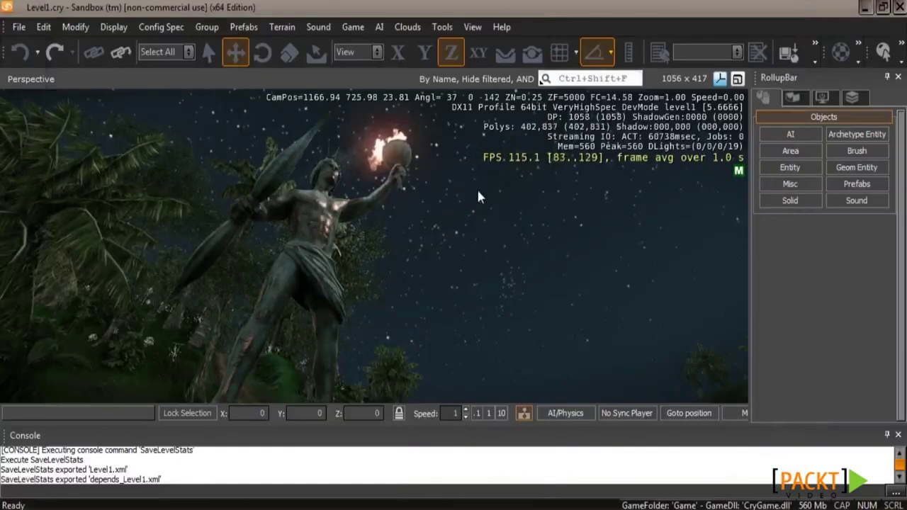
# In the Terrain tab's Vegetation panel, expand Bushes and select junglebush_big_a
pyautogui.moveTo(460, 243)
pyautogui.mouseDown(button='right')
pyautogui.moveTo(488, 250)
pyautogui.moveTo(462, 245)
pyautogui.mouseUp(button='right')
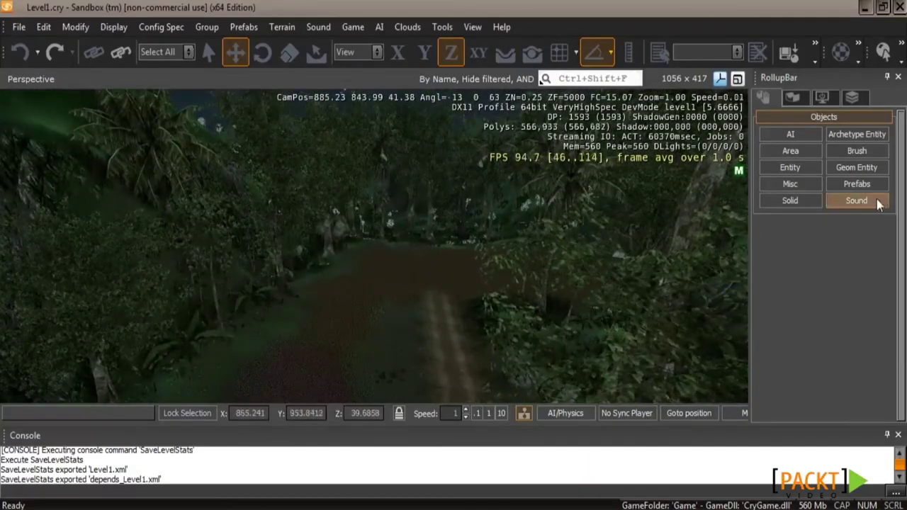
pyautogui.click(794, 98)
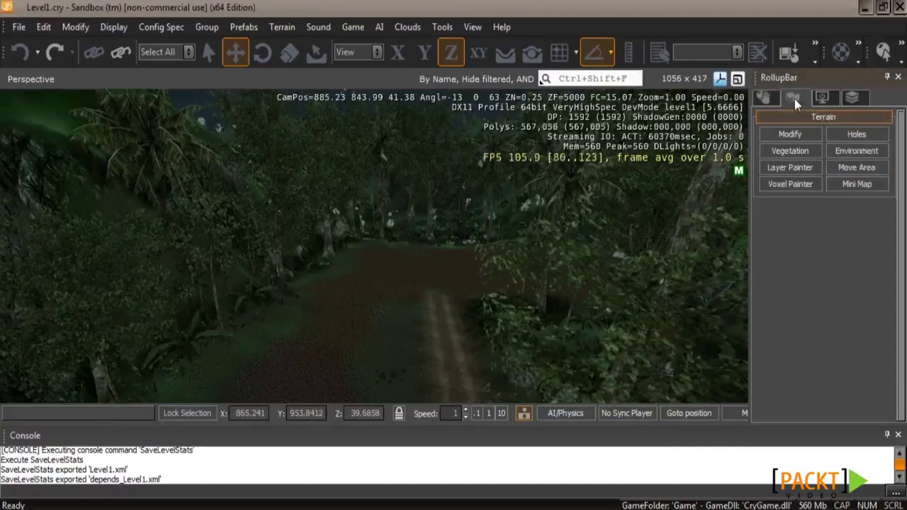
pyautogui.click(790, 151)
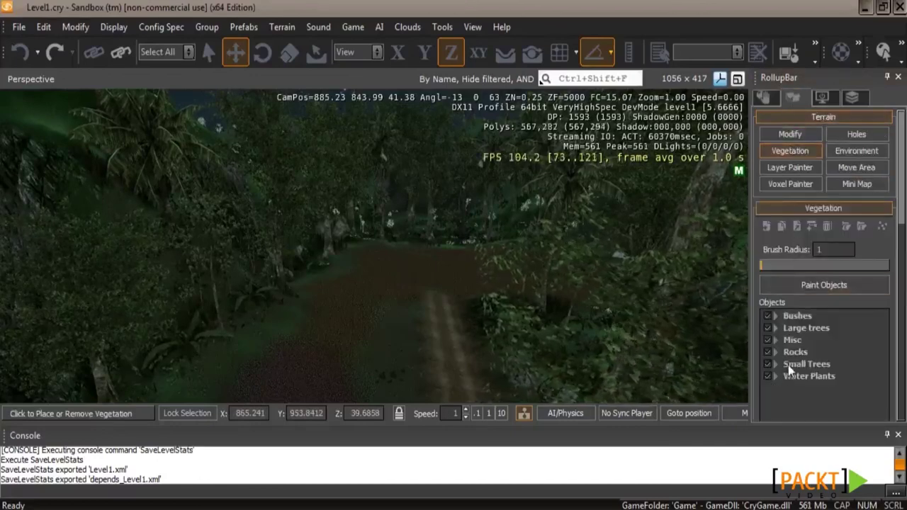
pyautogui.click(778, 315)
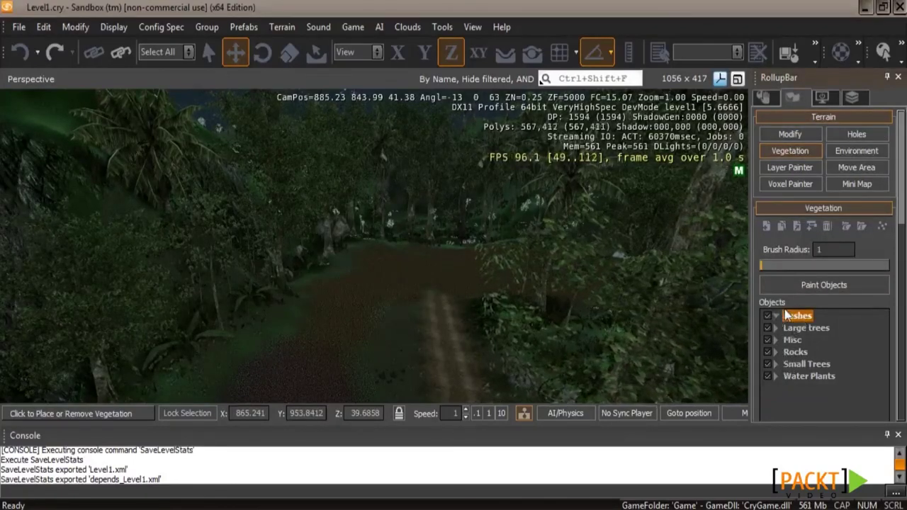
pyautogui.click(777, 316)
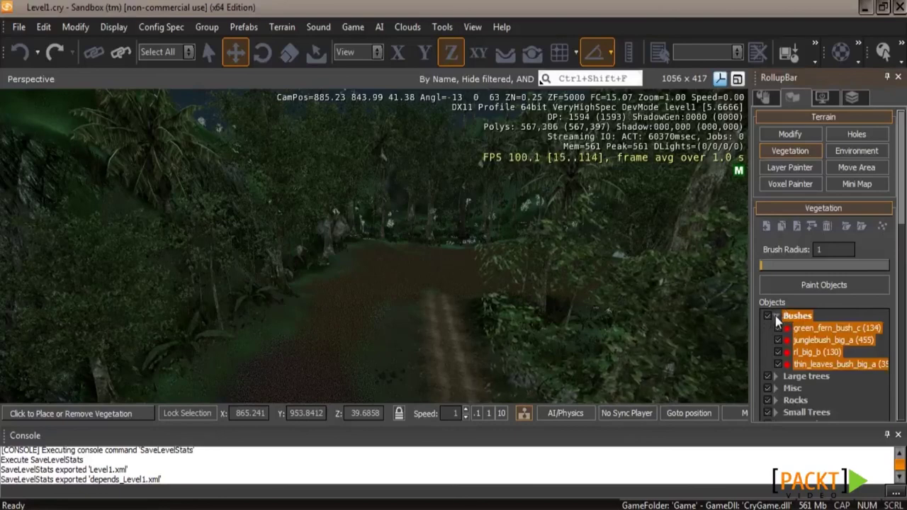
pyautogui.click(808, 341)
# Set junglebush_big_a's UseSprites property to True
pyautogui.moveTo(901, 213); pyautogui.dragTo(895, 321)
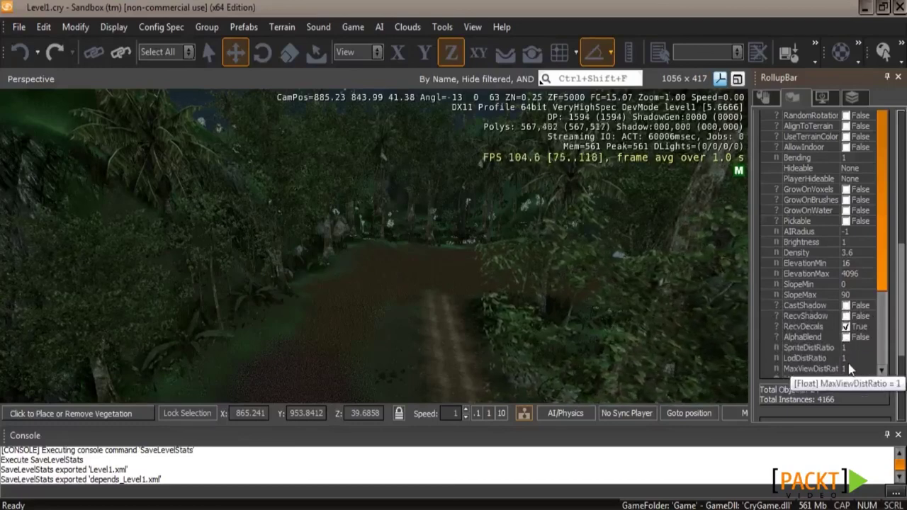
pyautogui.scroll(-1, 820, 368)
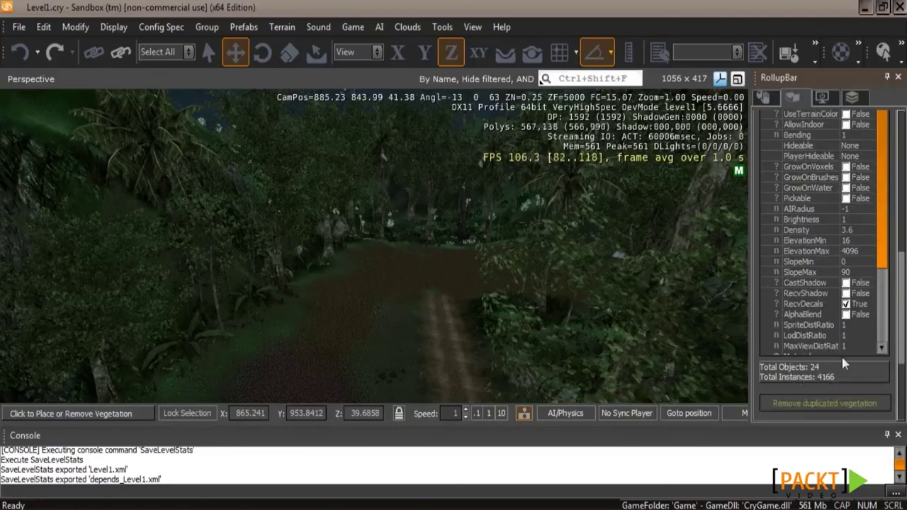
pyautogui.moveTo(882, 259); pyautogui.dragTo(882, 310)
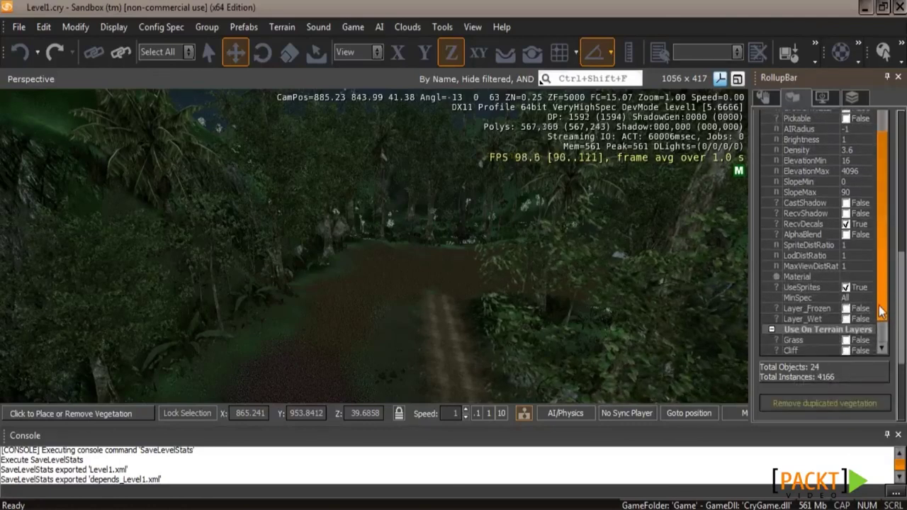
pyautogui.click(845, 287)
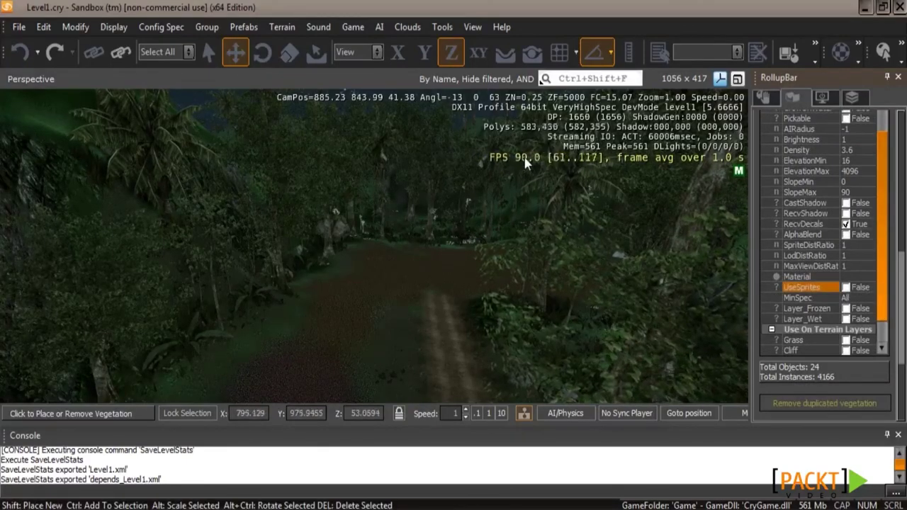
pyautogui.click(846, 289)
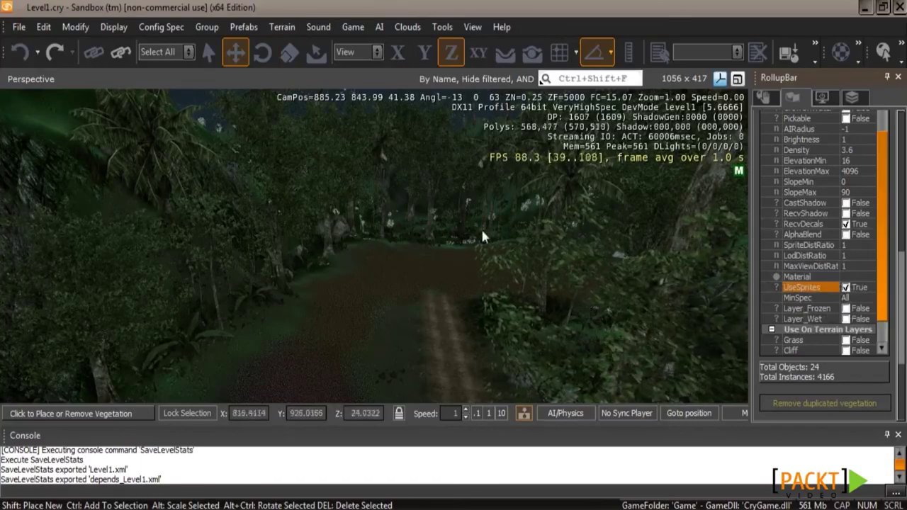
pyautogui.moveTo(480, 265); pyautogui.dragTo(480, 266, button='right')
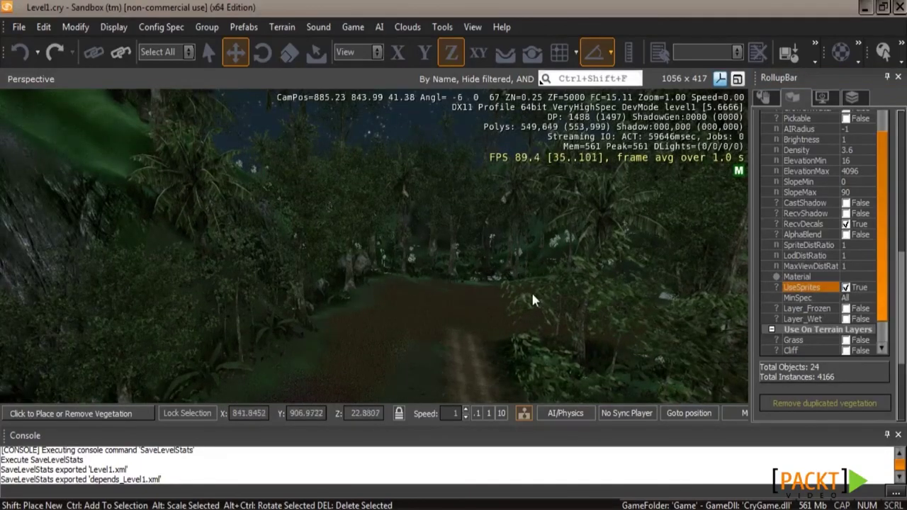
pyautogui.click(764, 97)
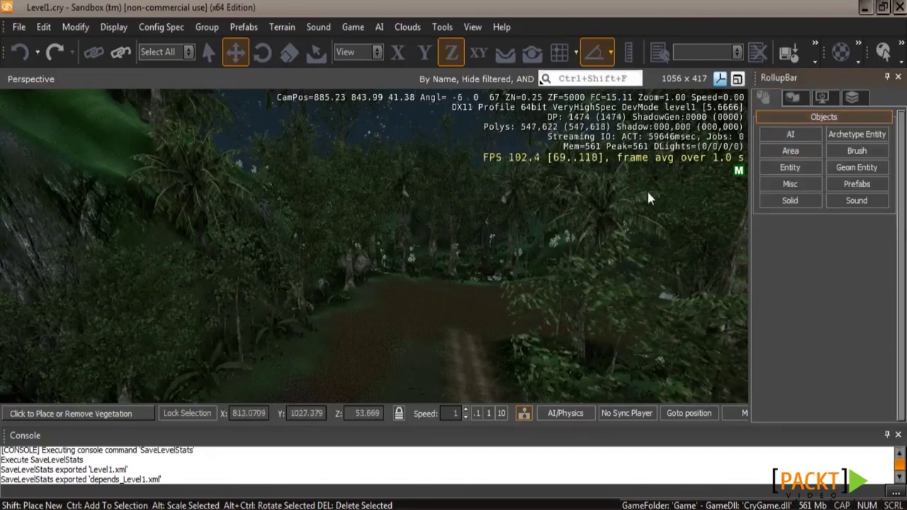
# Fly forward with W while steering the view until reaching the grassy clearing by the lake
pyautogui.moveTo(595, 216); pyautogui.dragTo(597, 227, button='right')
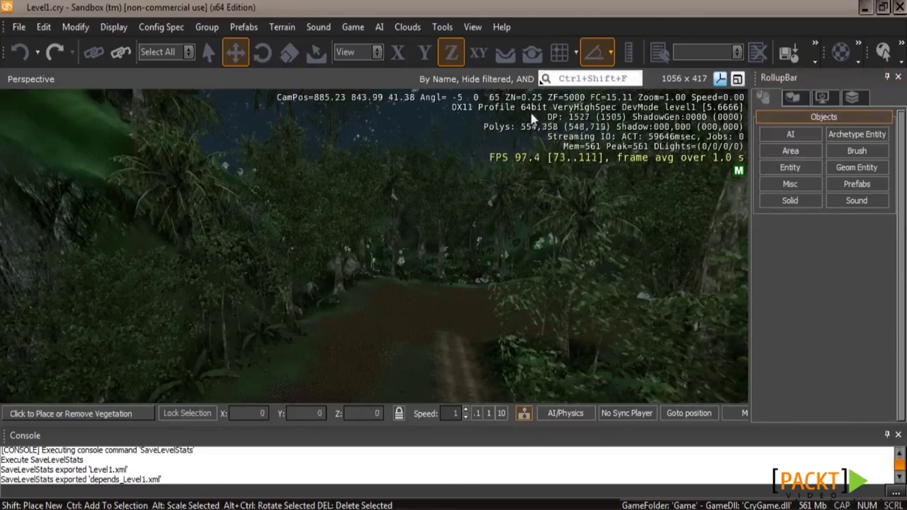
pyautogui.press('w')
pyautogui.moveTo(403, 306)
pyautogui.mouseDown(button='right')
pyautogui.moveTo(394, 288)
pyautogui.moveTo(419, 330)
pyautogui.moveTo(395, 297)
pyautogui.mouseUp(button='right')
pyautogui.press('w')
pyautogui.press('w')
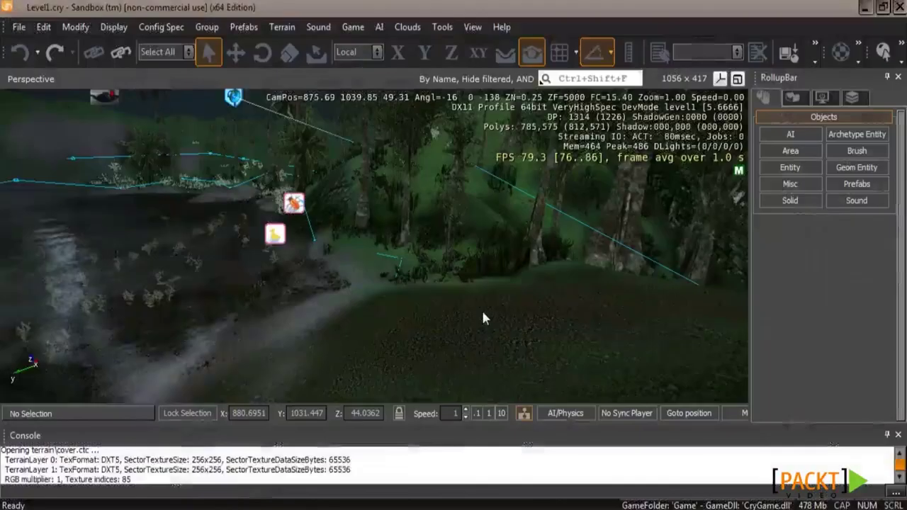
# Place a Multiplayer SpawnPoint entity on the grass near the beach
pyautogui.click(774, 168)
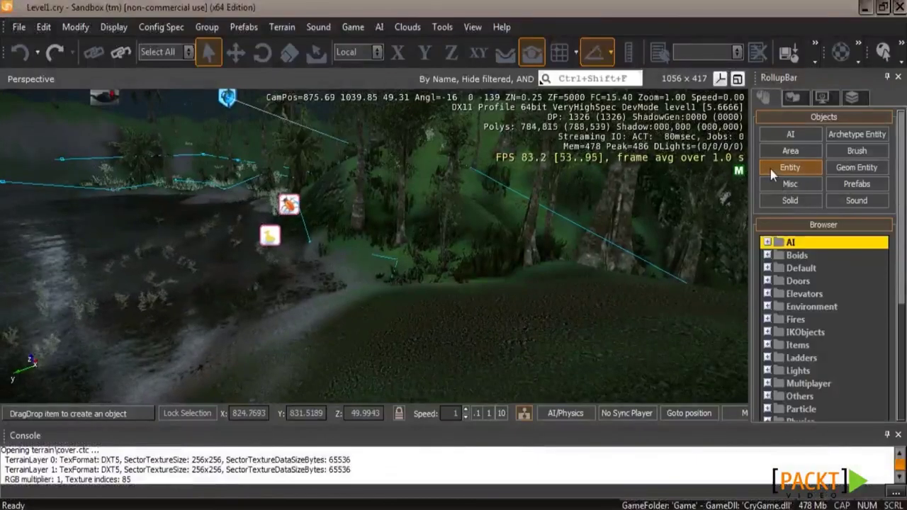
pyautogui.click(768, 385)
pyautogui.scroll(-4, 903, 264)
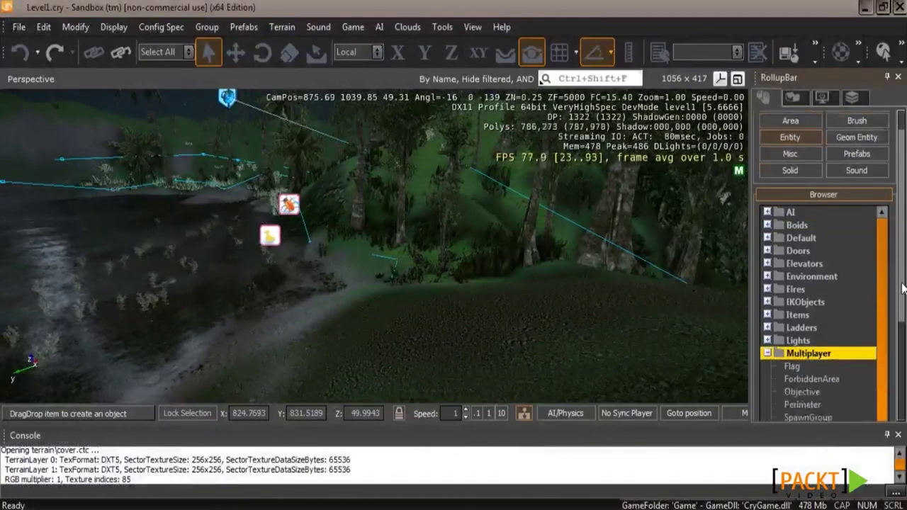
pyautogui.click(805, 327)
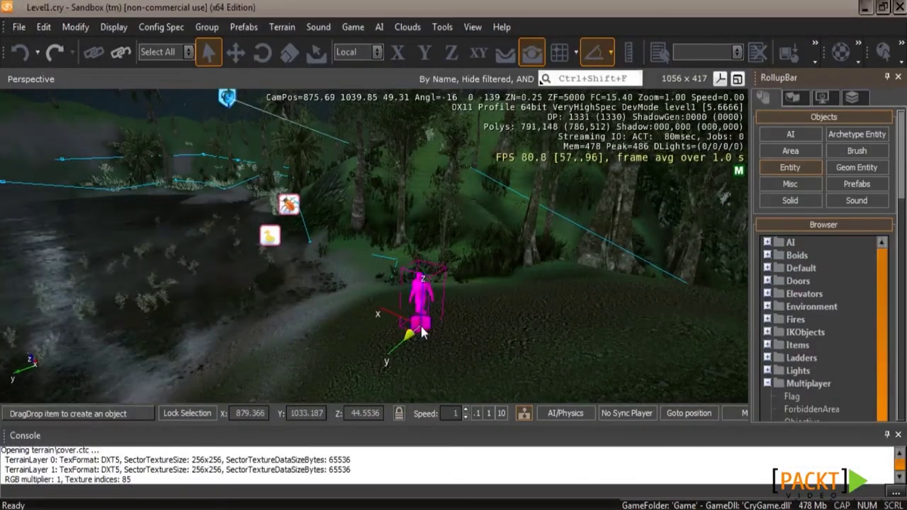
pyautogui.click(417, 330)
# Rotate the spawn point -75 degrees about Z and deselect it
pyautogui.click(267, 54)
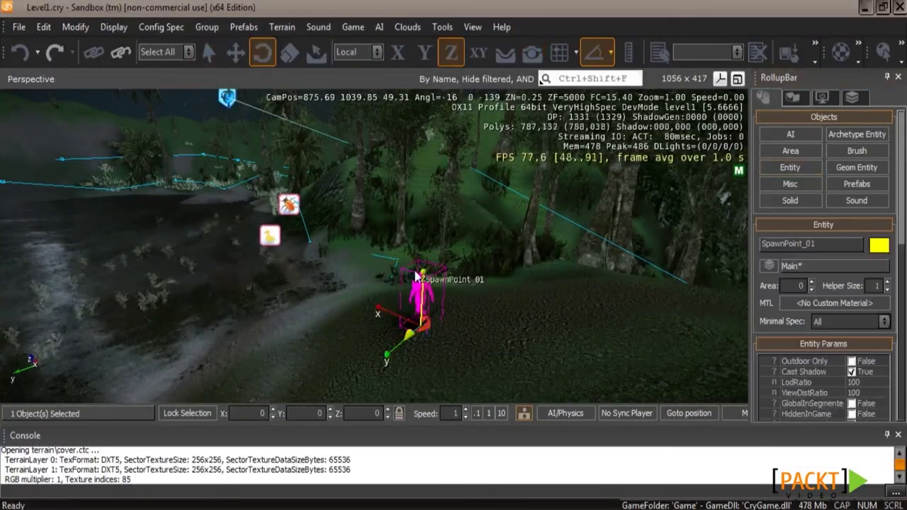
pyautogui.moveTo(422, 301); pyautogui.dragTo(426, 336)
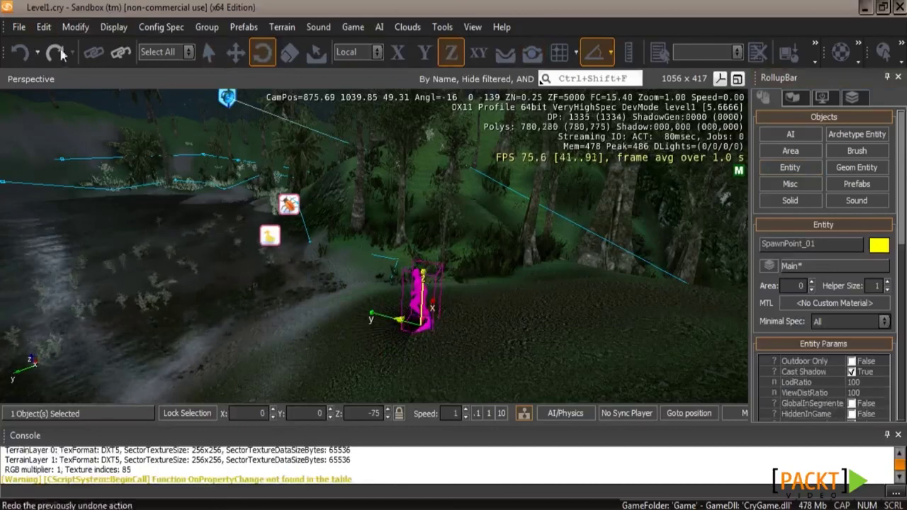
pyautogui.click(509, 357)
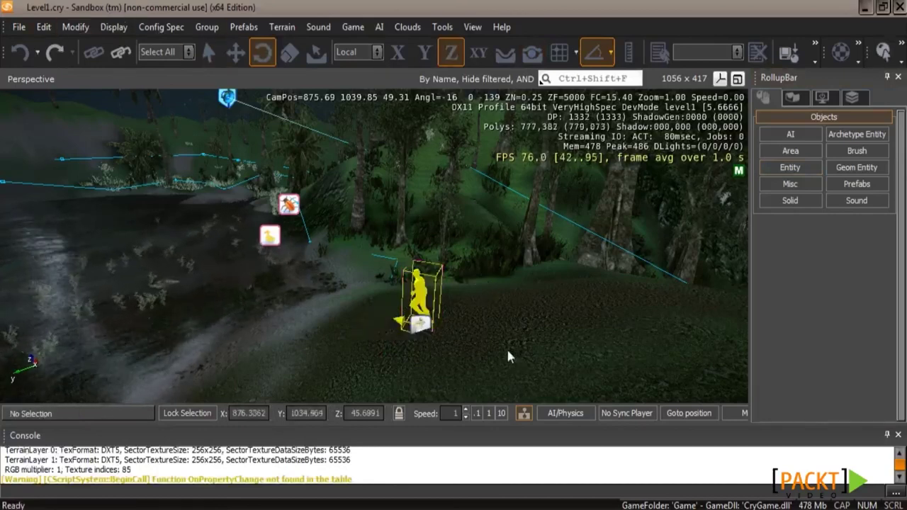
# Save Level1 with File > Save, confirming the project, then run File > Export to engine
pyautogui.click(18, 27)
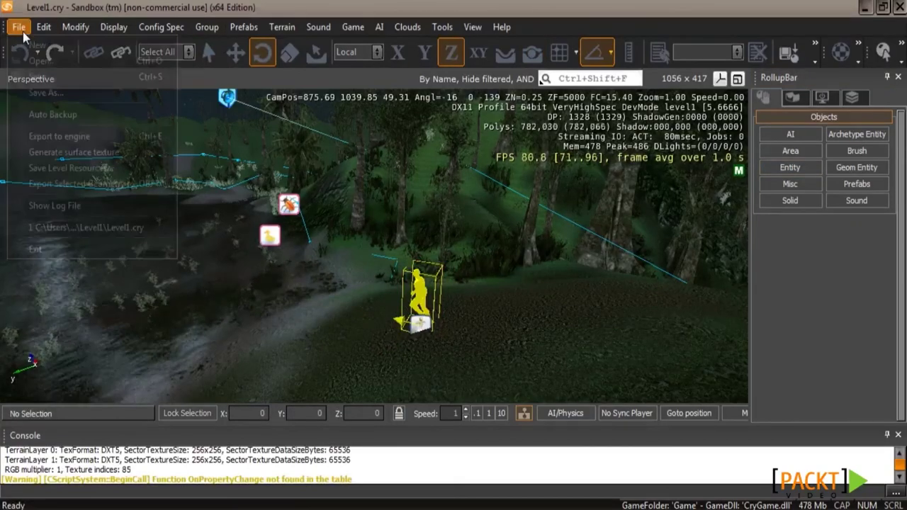
pyautogui.click(28, 77)
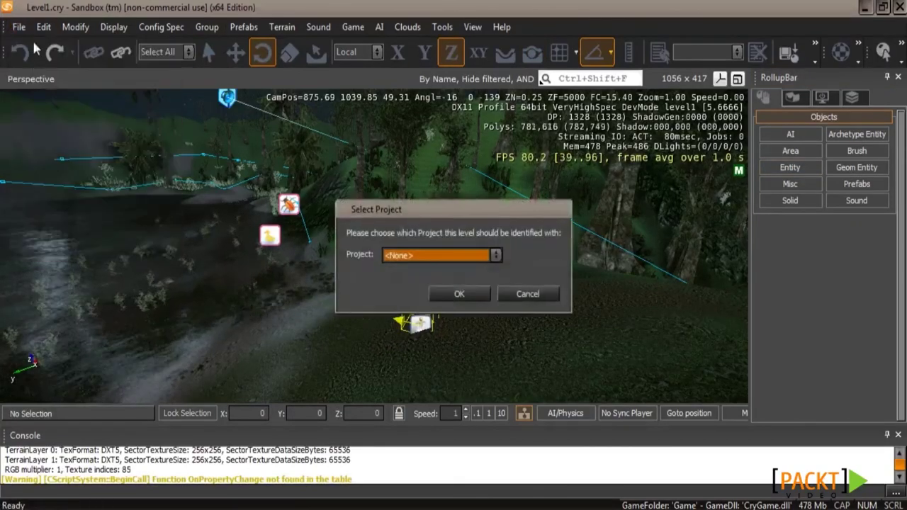
pyautogui.click(459, 292)
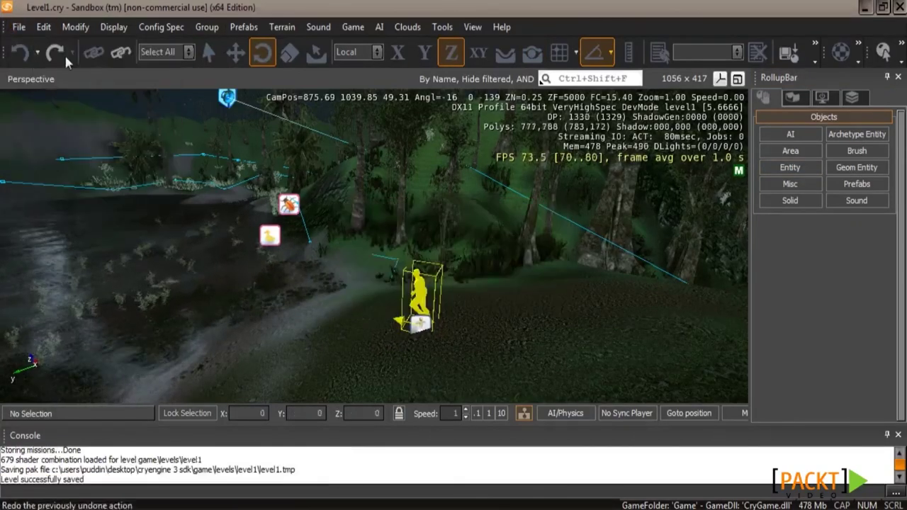
pyautogui.click(19, 28)
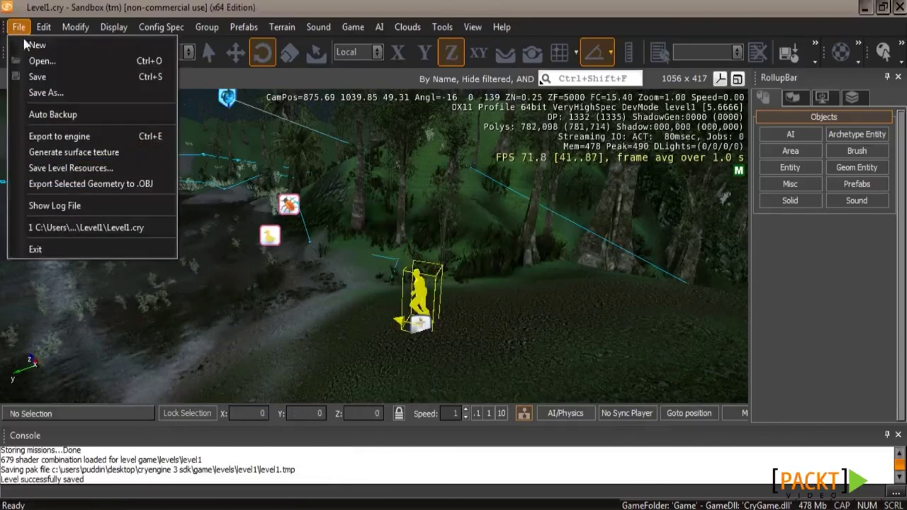
pyautogui.click(74, 141)
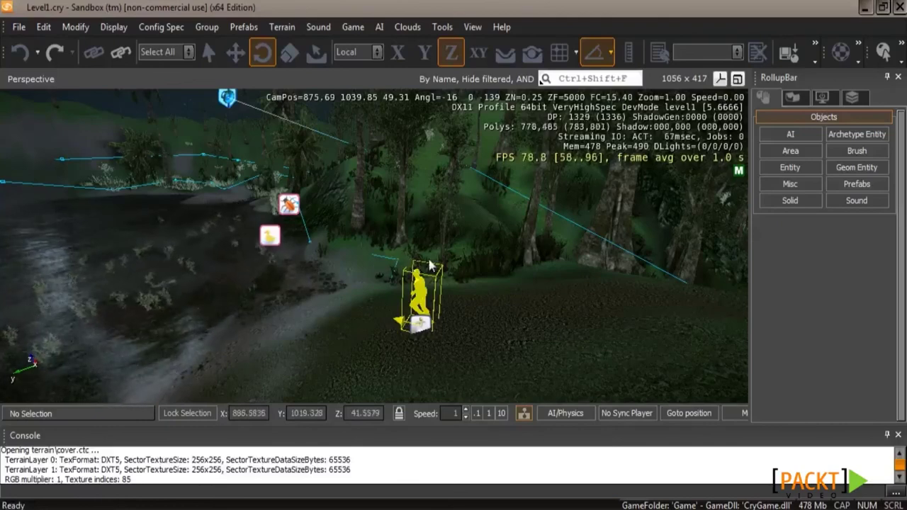
# Close Sandbox and verify level.pak exists in Game\Levels\Level1
pyautogui.click(901, 9)
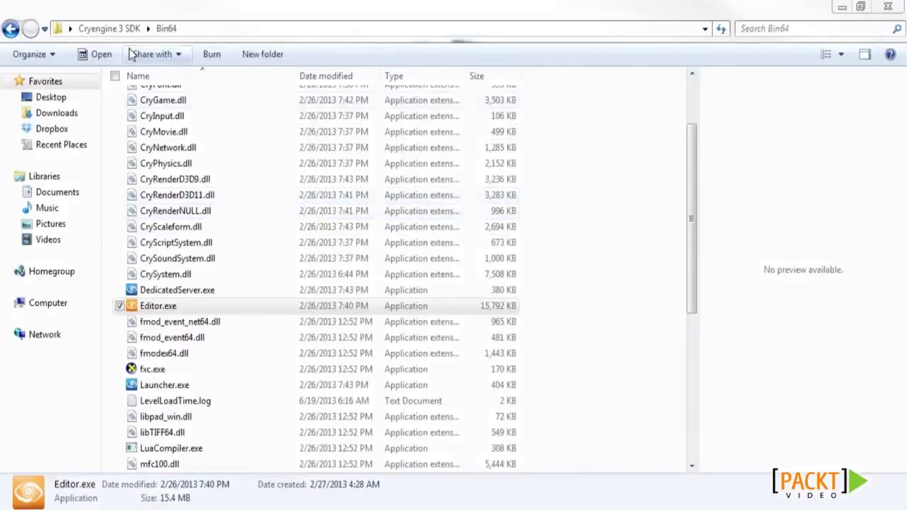
pyautogui.click(116, 32)
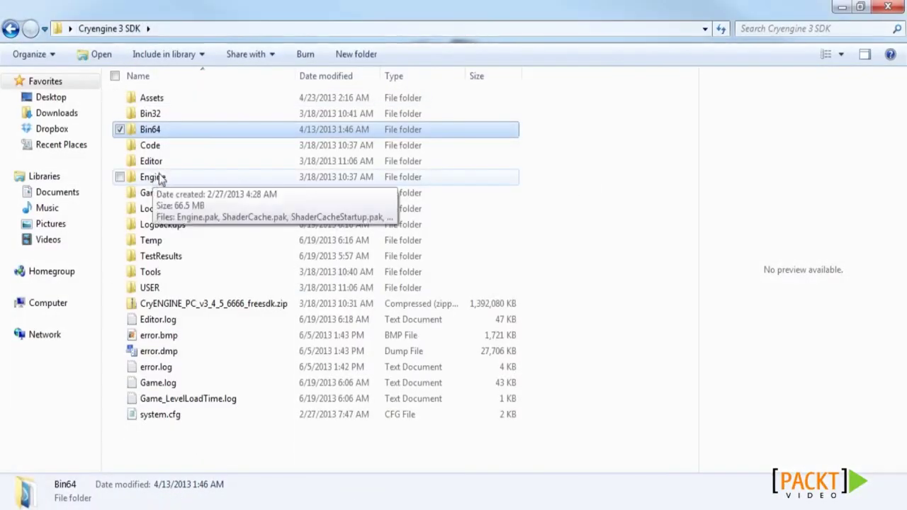
pyautogui.doubleClick(166, 194)
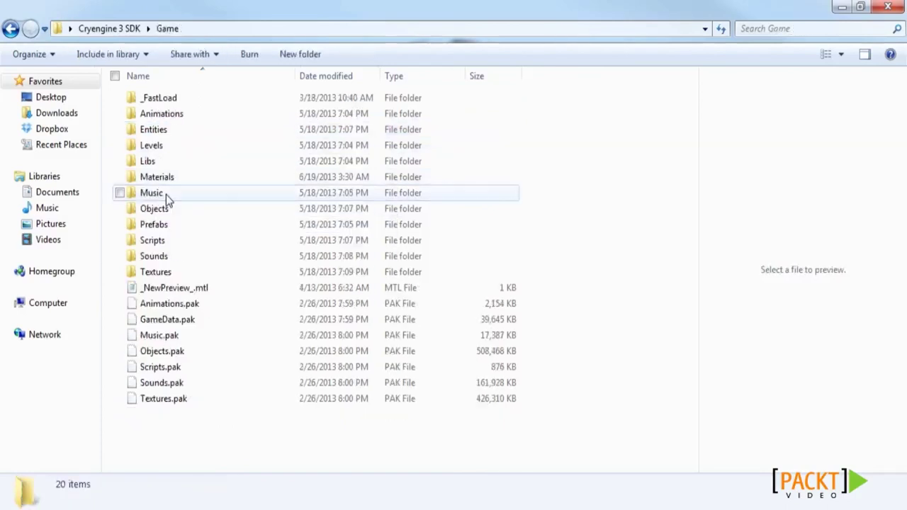
pyautogui.doubleClick(156, 151)
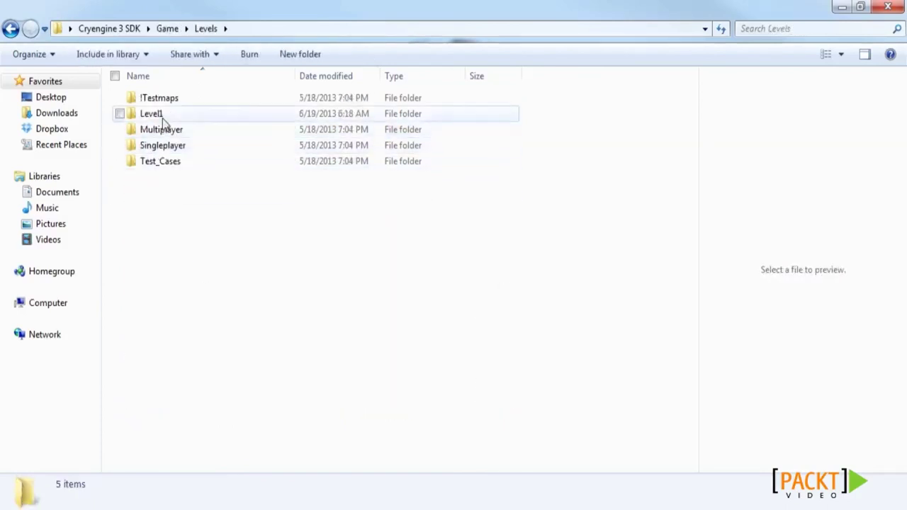
pyautogui.doubleClick(162, 116)
pyautogui.click(633, 146)
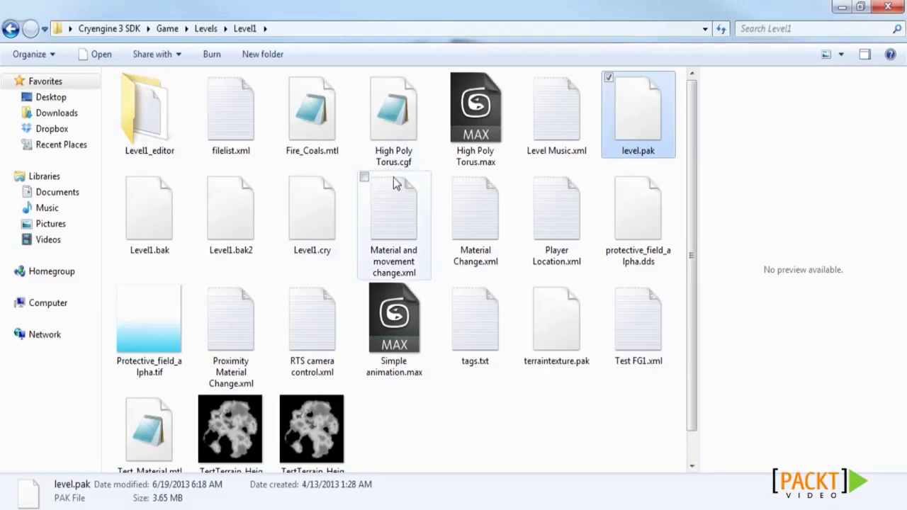
# Return to the SDK folder and launch Launcher.exe from Bin64
pyautogui.click(10, 29)
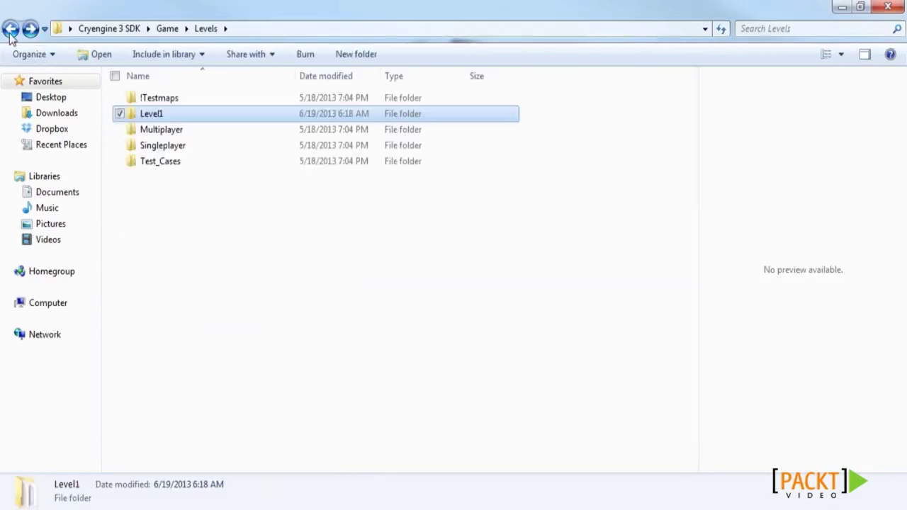
pyautogui.click(11, 30)
pyautogui.click(10, 30)
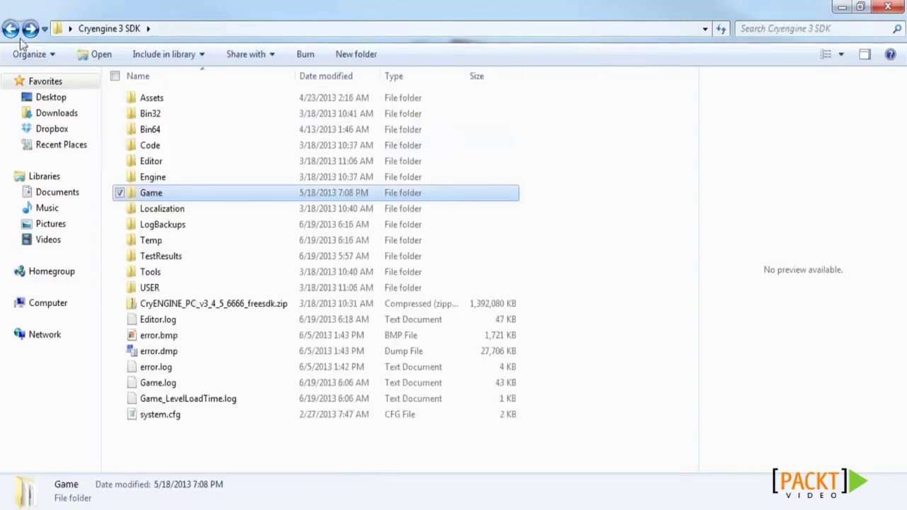
pyautogui.doubleClick(150, 129)
pyautogui.scroll(-2, 271, 214)
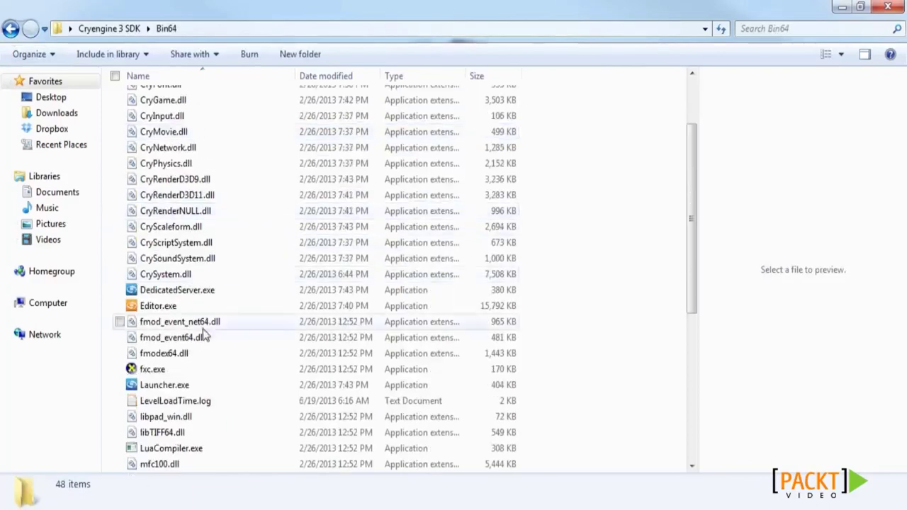
pyautogui.click(150, 390)
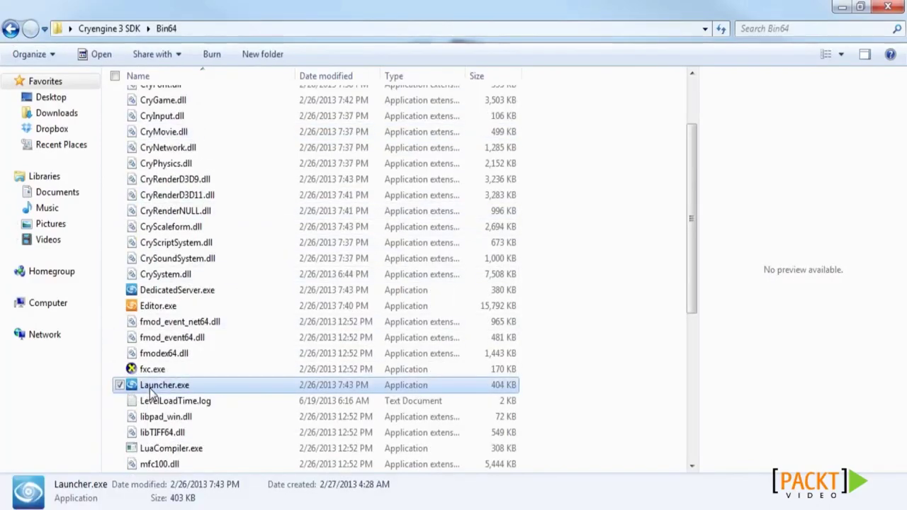
pyautogui.doubleClick(150, 389)
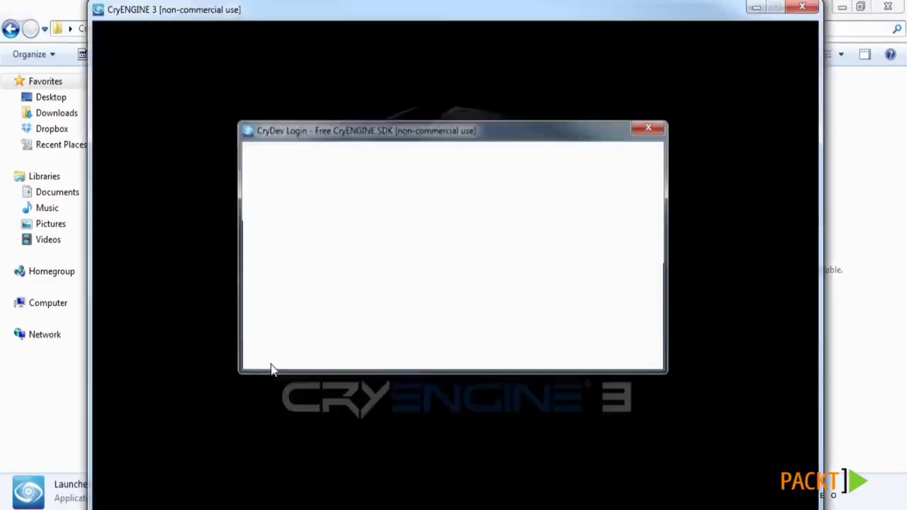
pyautogui.click(524, 343)
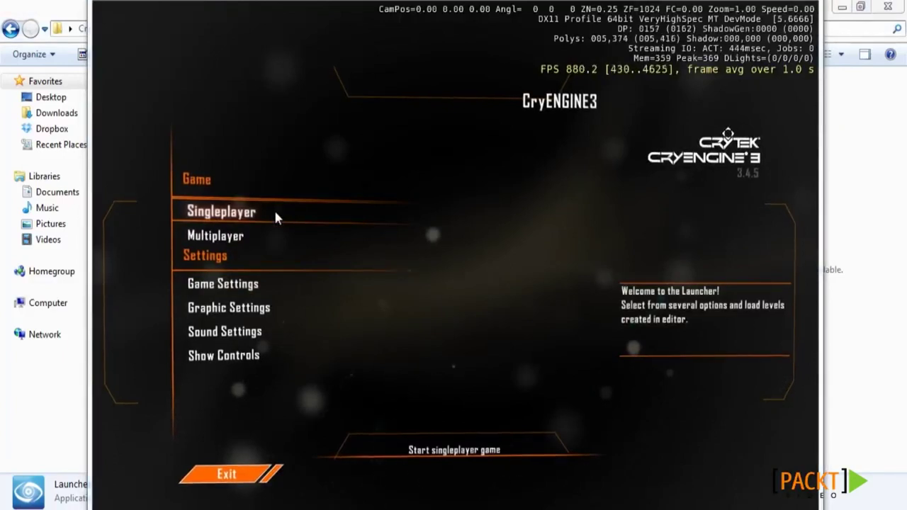
pyautogui.click(201, 210)
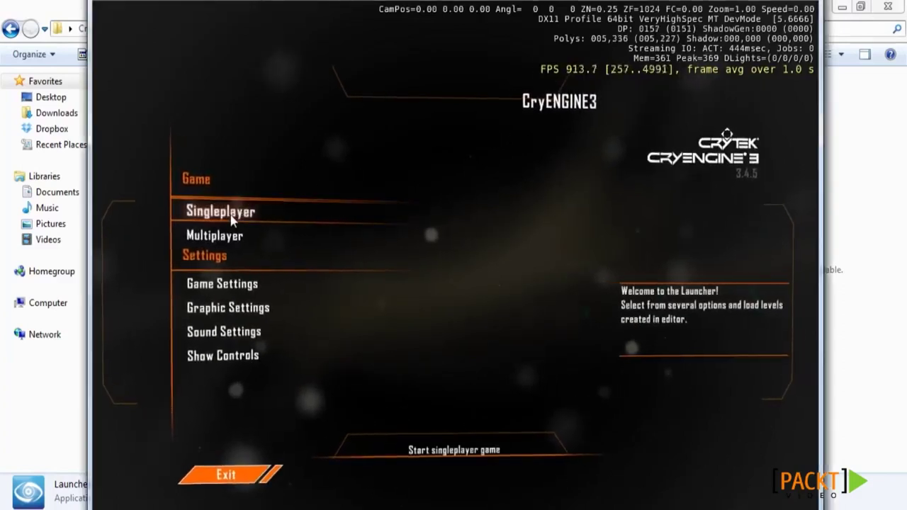
pyautogui.click(232, 219)
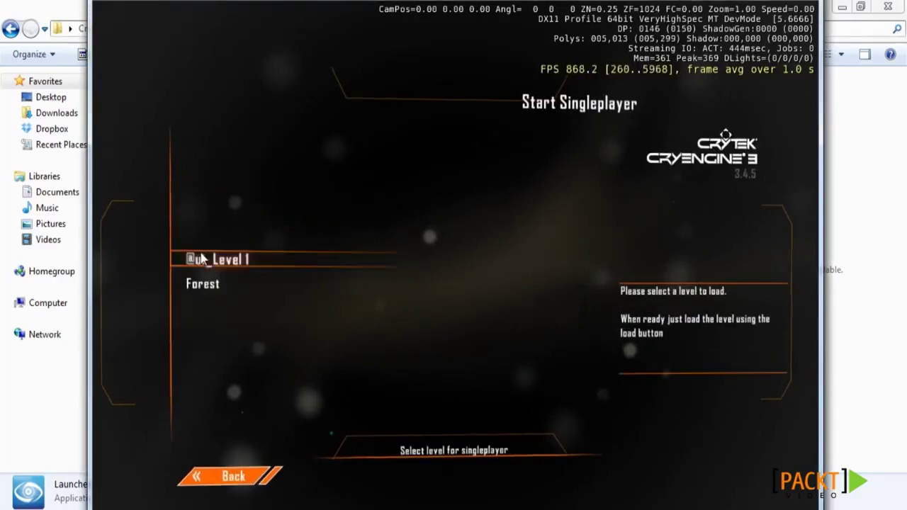
pyautogui.click(229, 266)
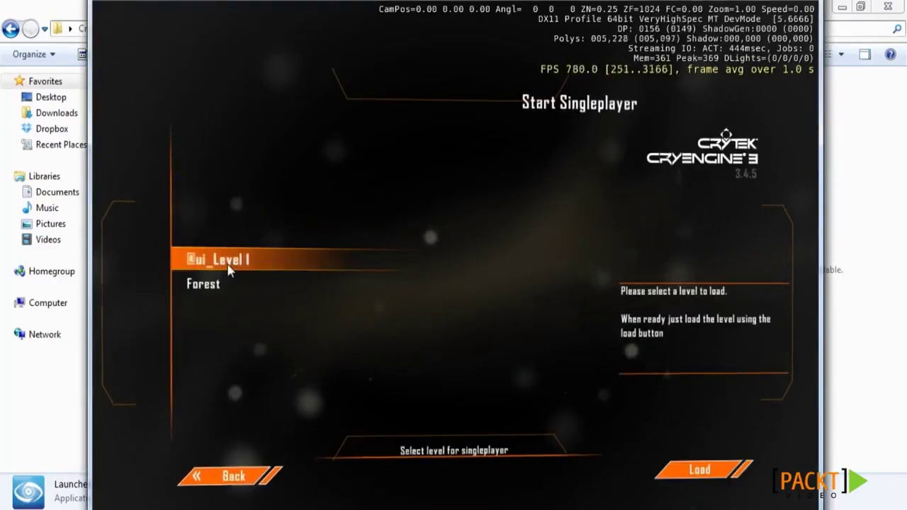
pyautogui.click(709, 470)
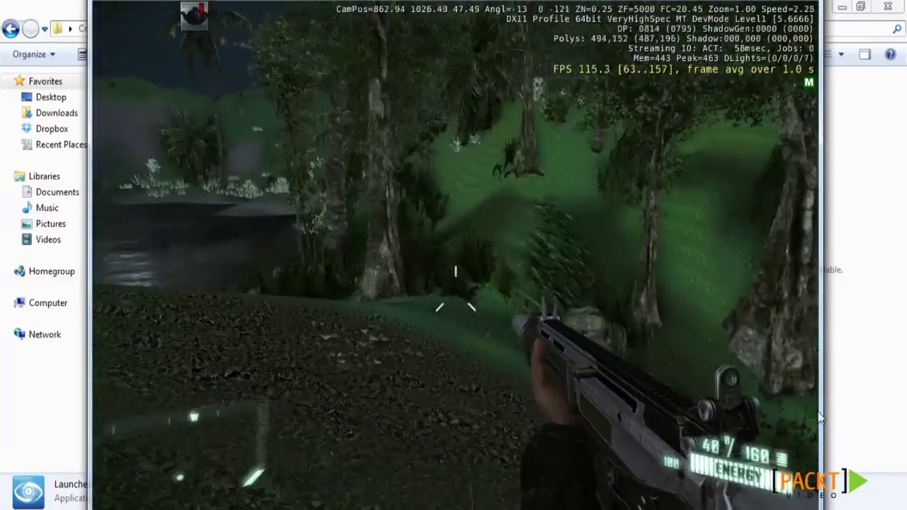
# Fire the weapon several times, including a shot while aiming down the sights
pyautogui.click(820, 418)
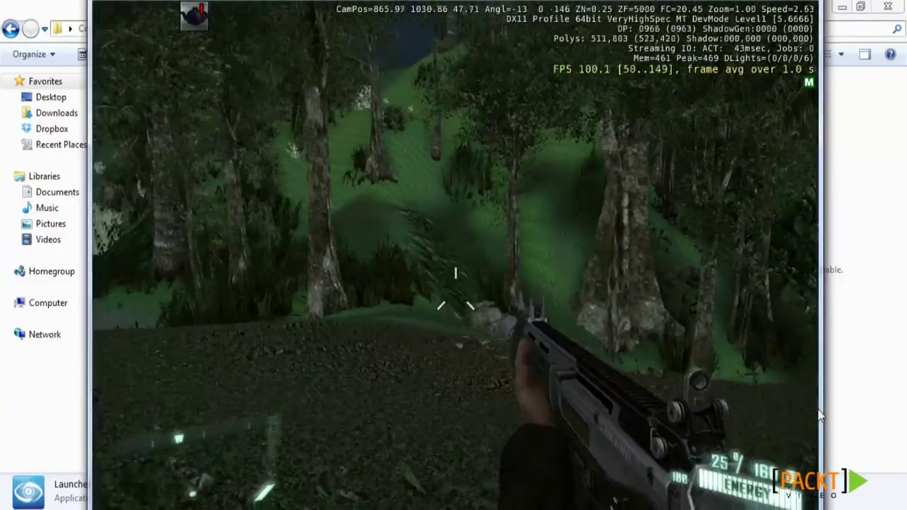
pyautogui.click(820, 418)
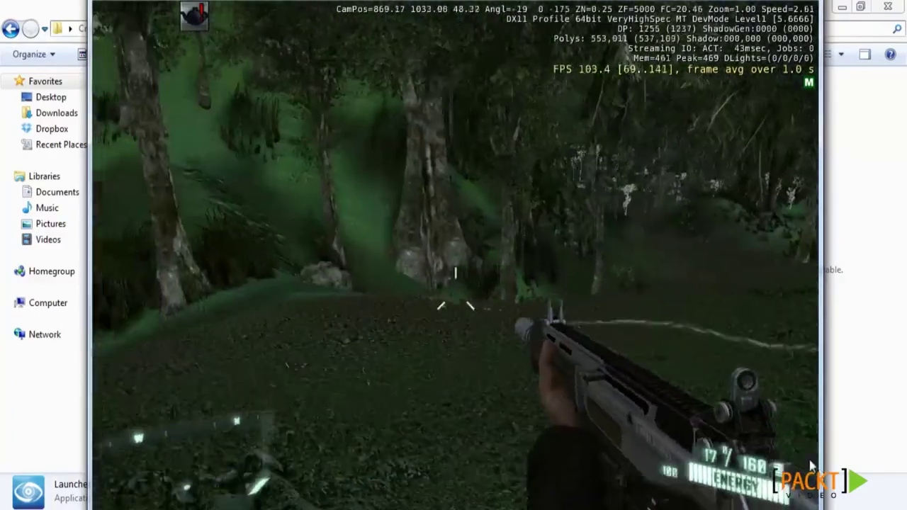
pyautogui.rightClick(820, 418)
pyautogui.click(820, 418)
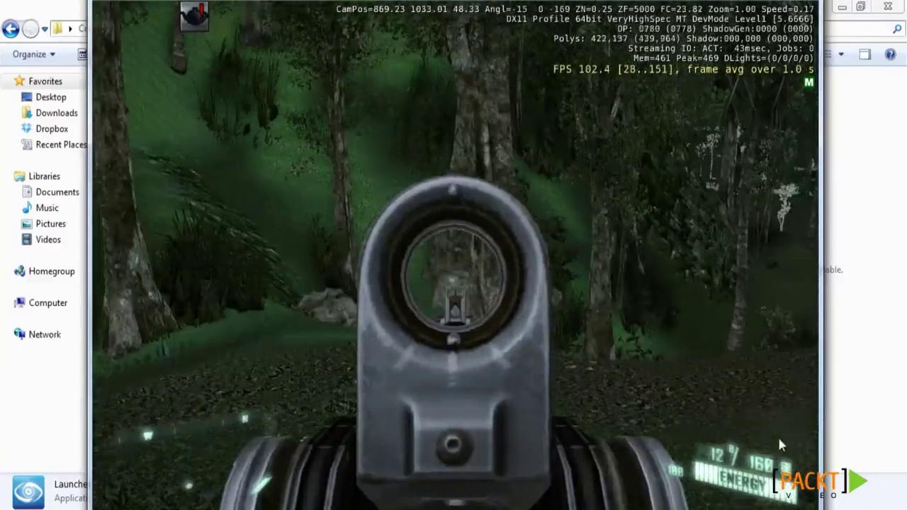
pyautogui.click(778, 435)
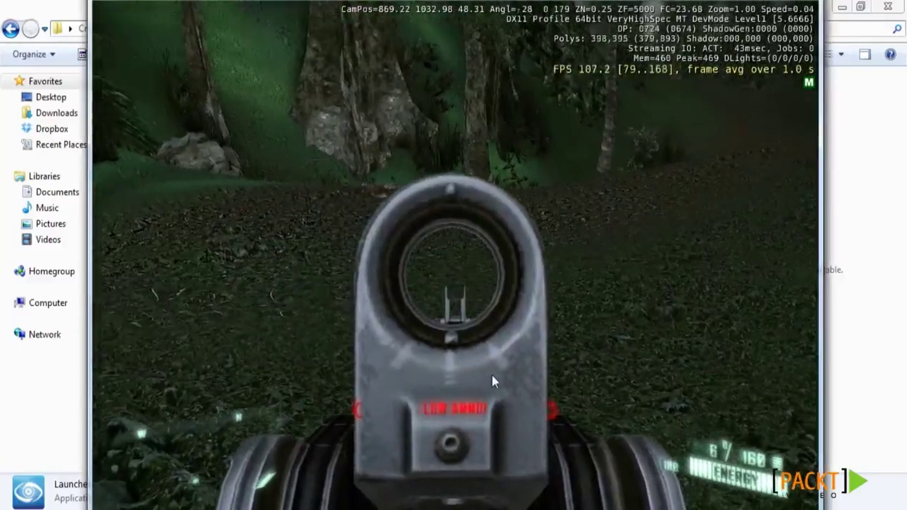
# Exit the game session to the main menu, then quit the Launcher, confirming both prompts
pyautogui.press('Escape')
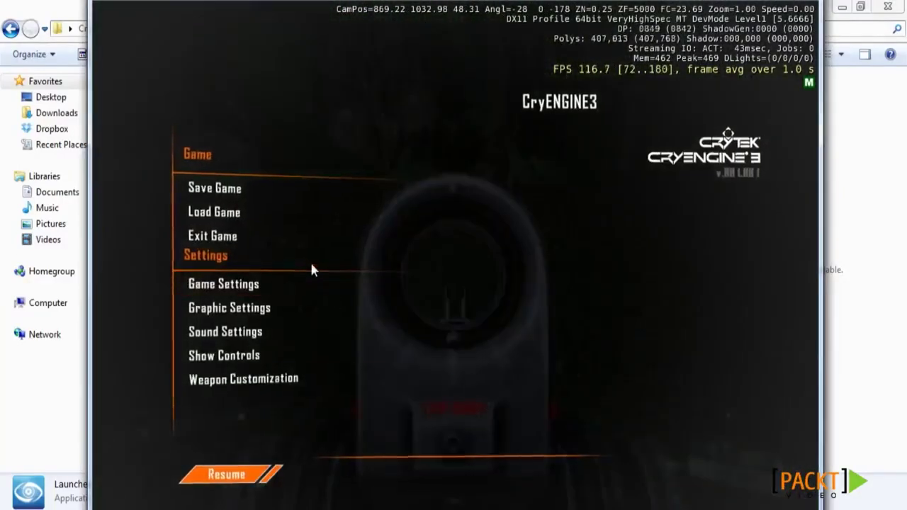
pyautogui.click(224, 237)
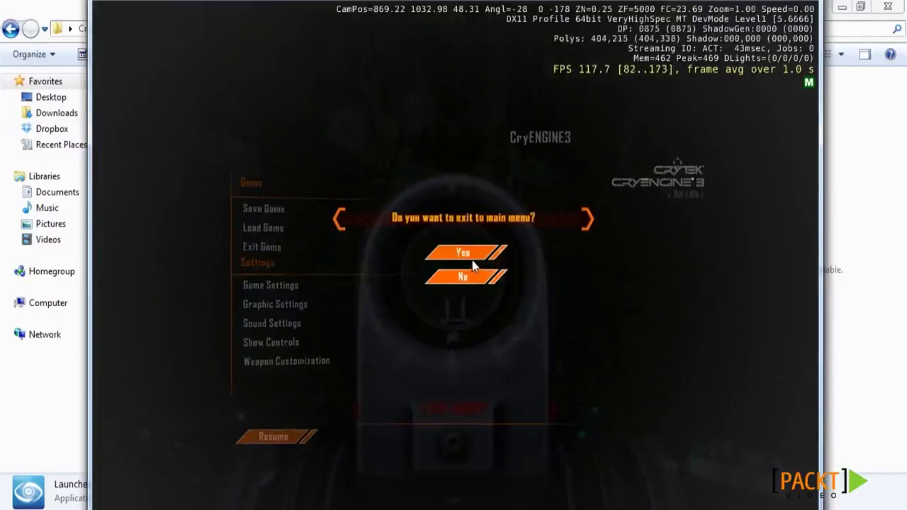
pyautogui.click(472, 258)
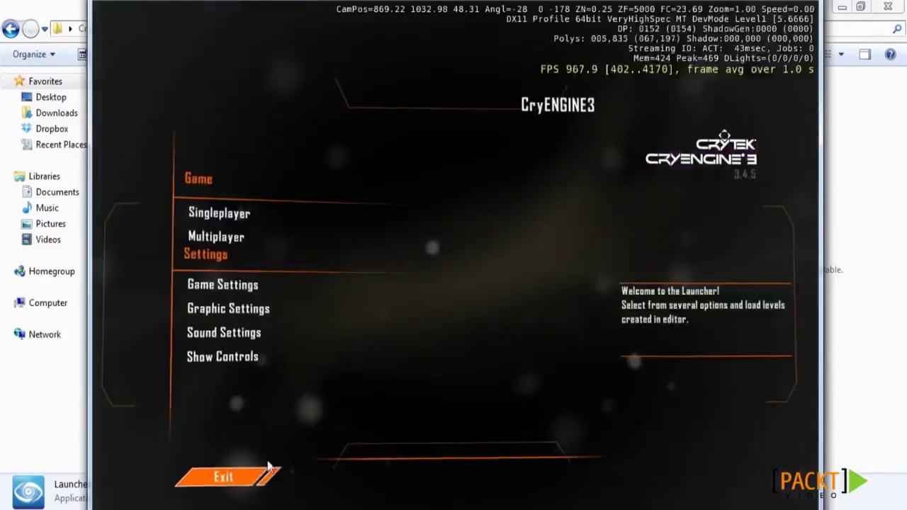
pyautogui.click(268, 468)
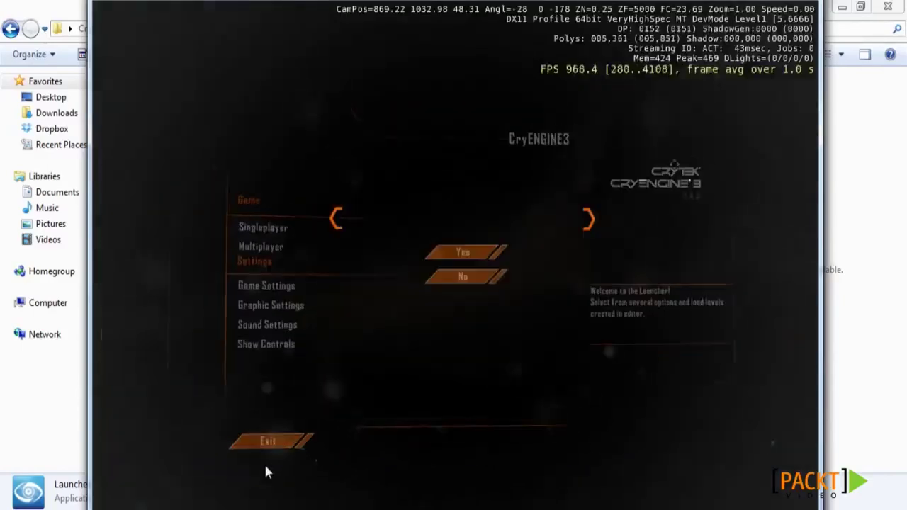
pyautogui.click(454, 257)
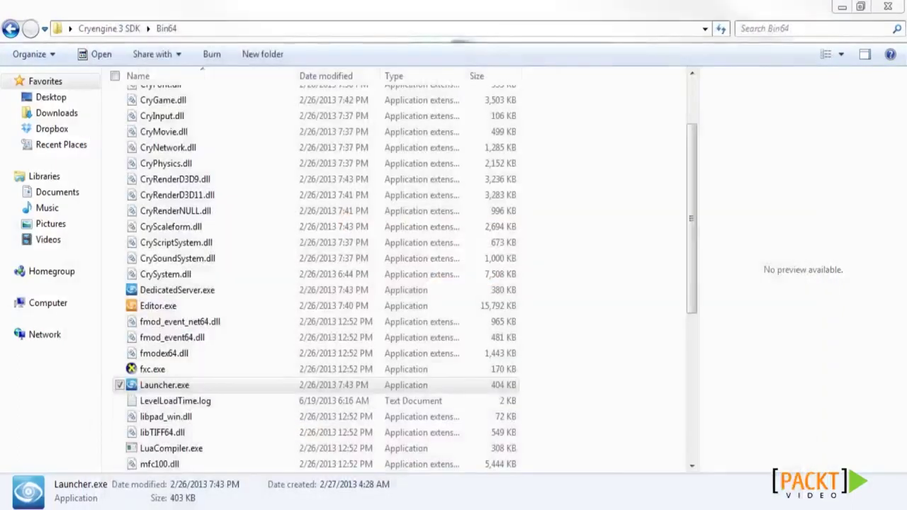